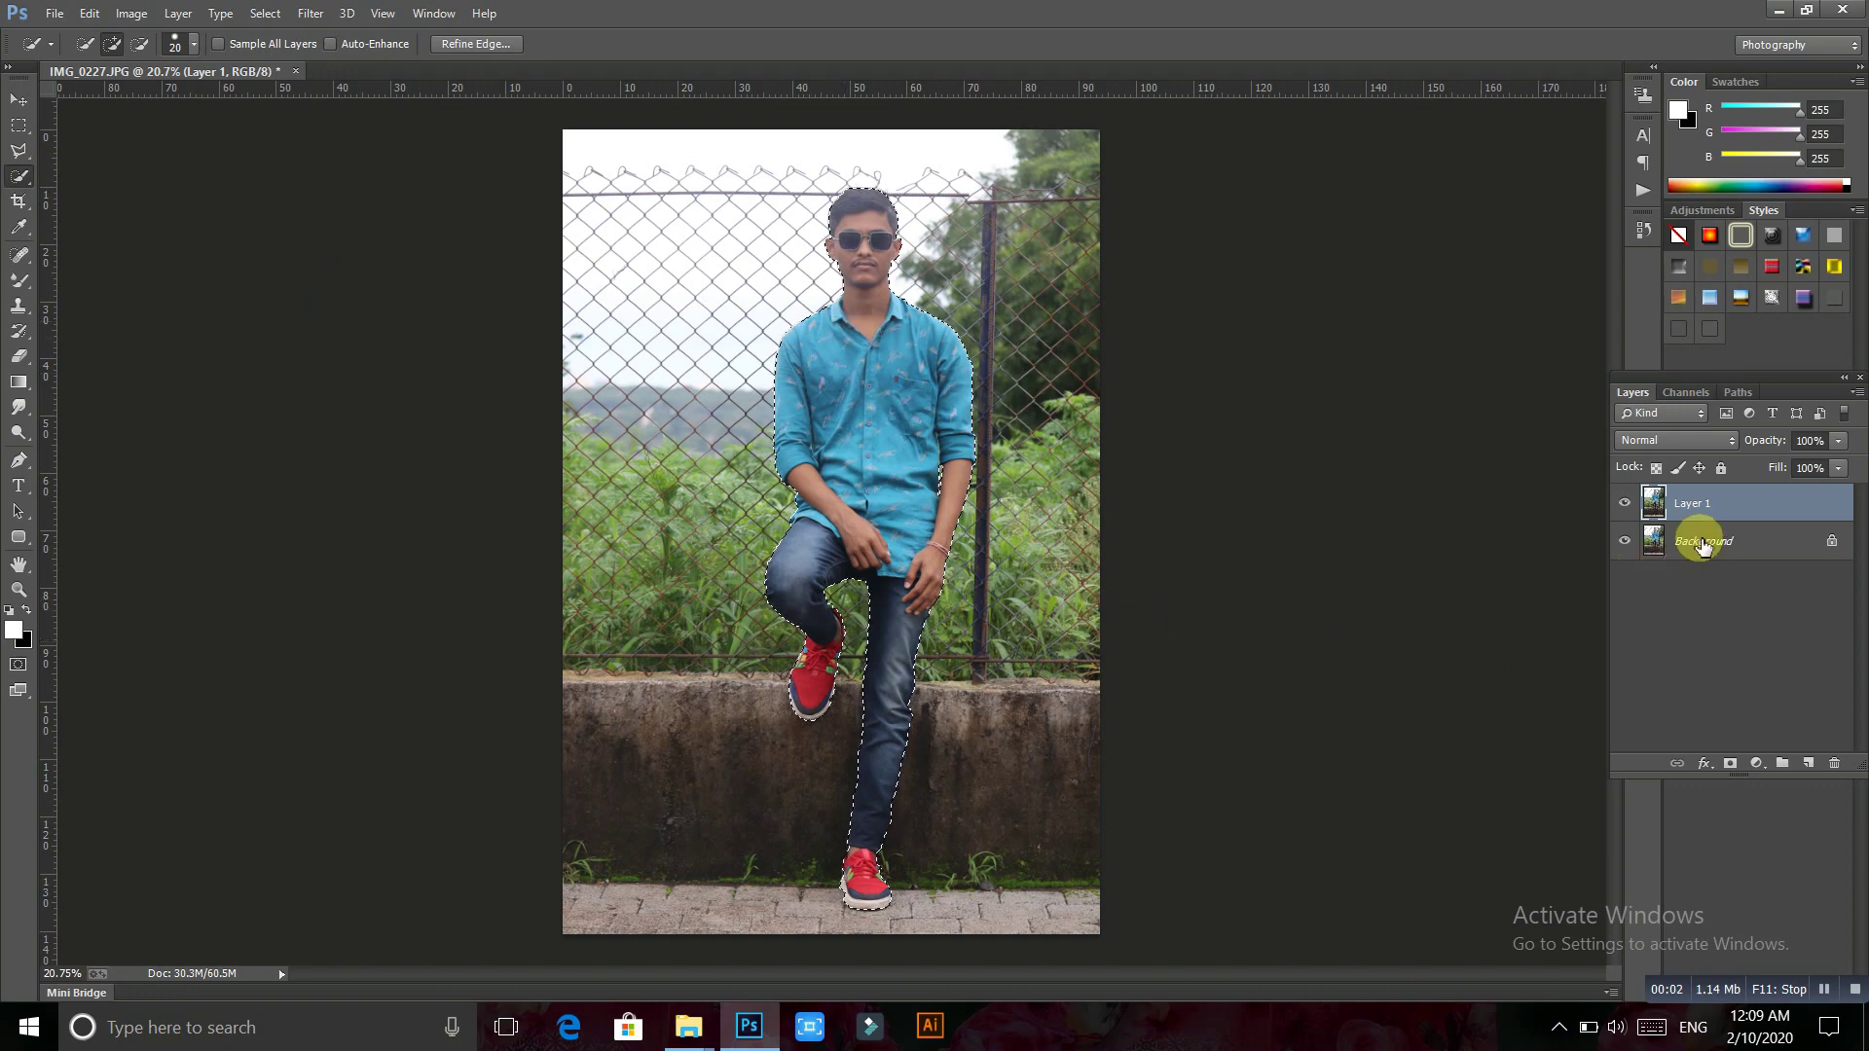
# Mask the man from the selection and add a black-filled layer above Background
pyautogui.click(1730, 765)
pyautogui.click(1704, 541)
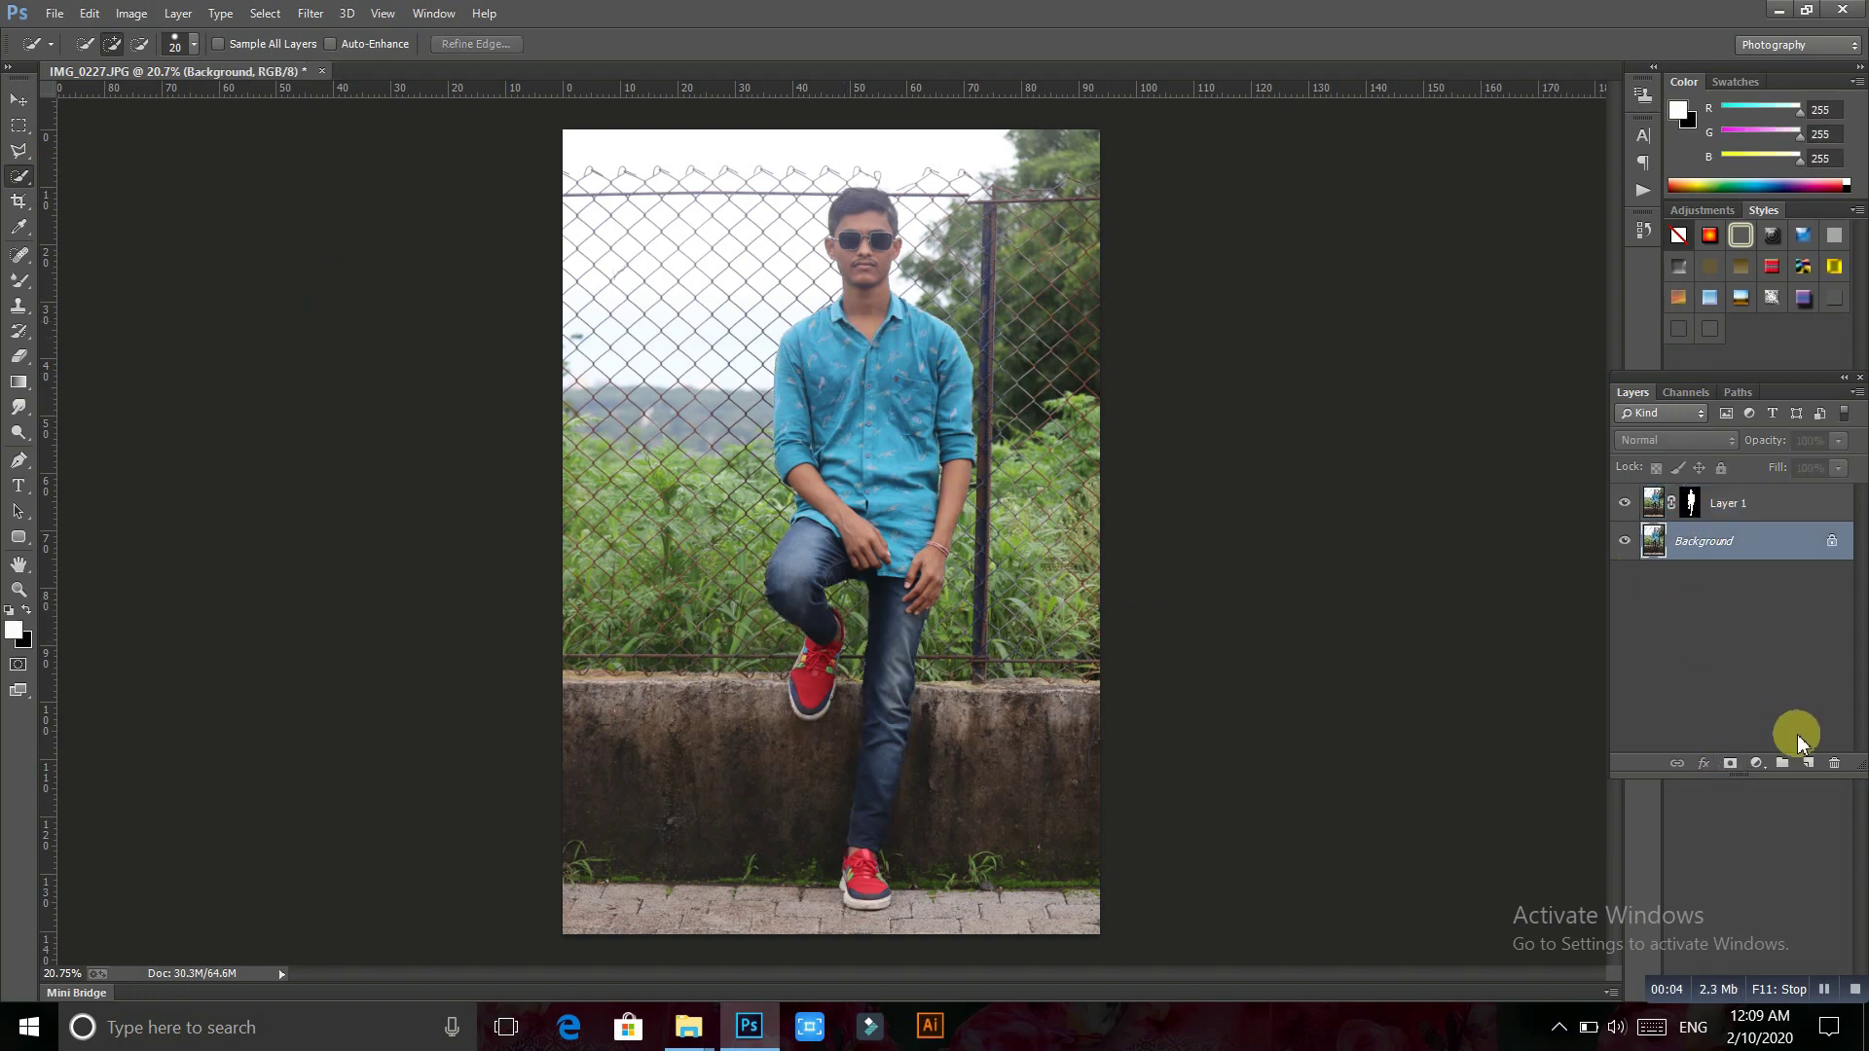
pyautogui.click(1805, 765)
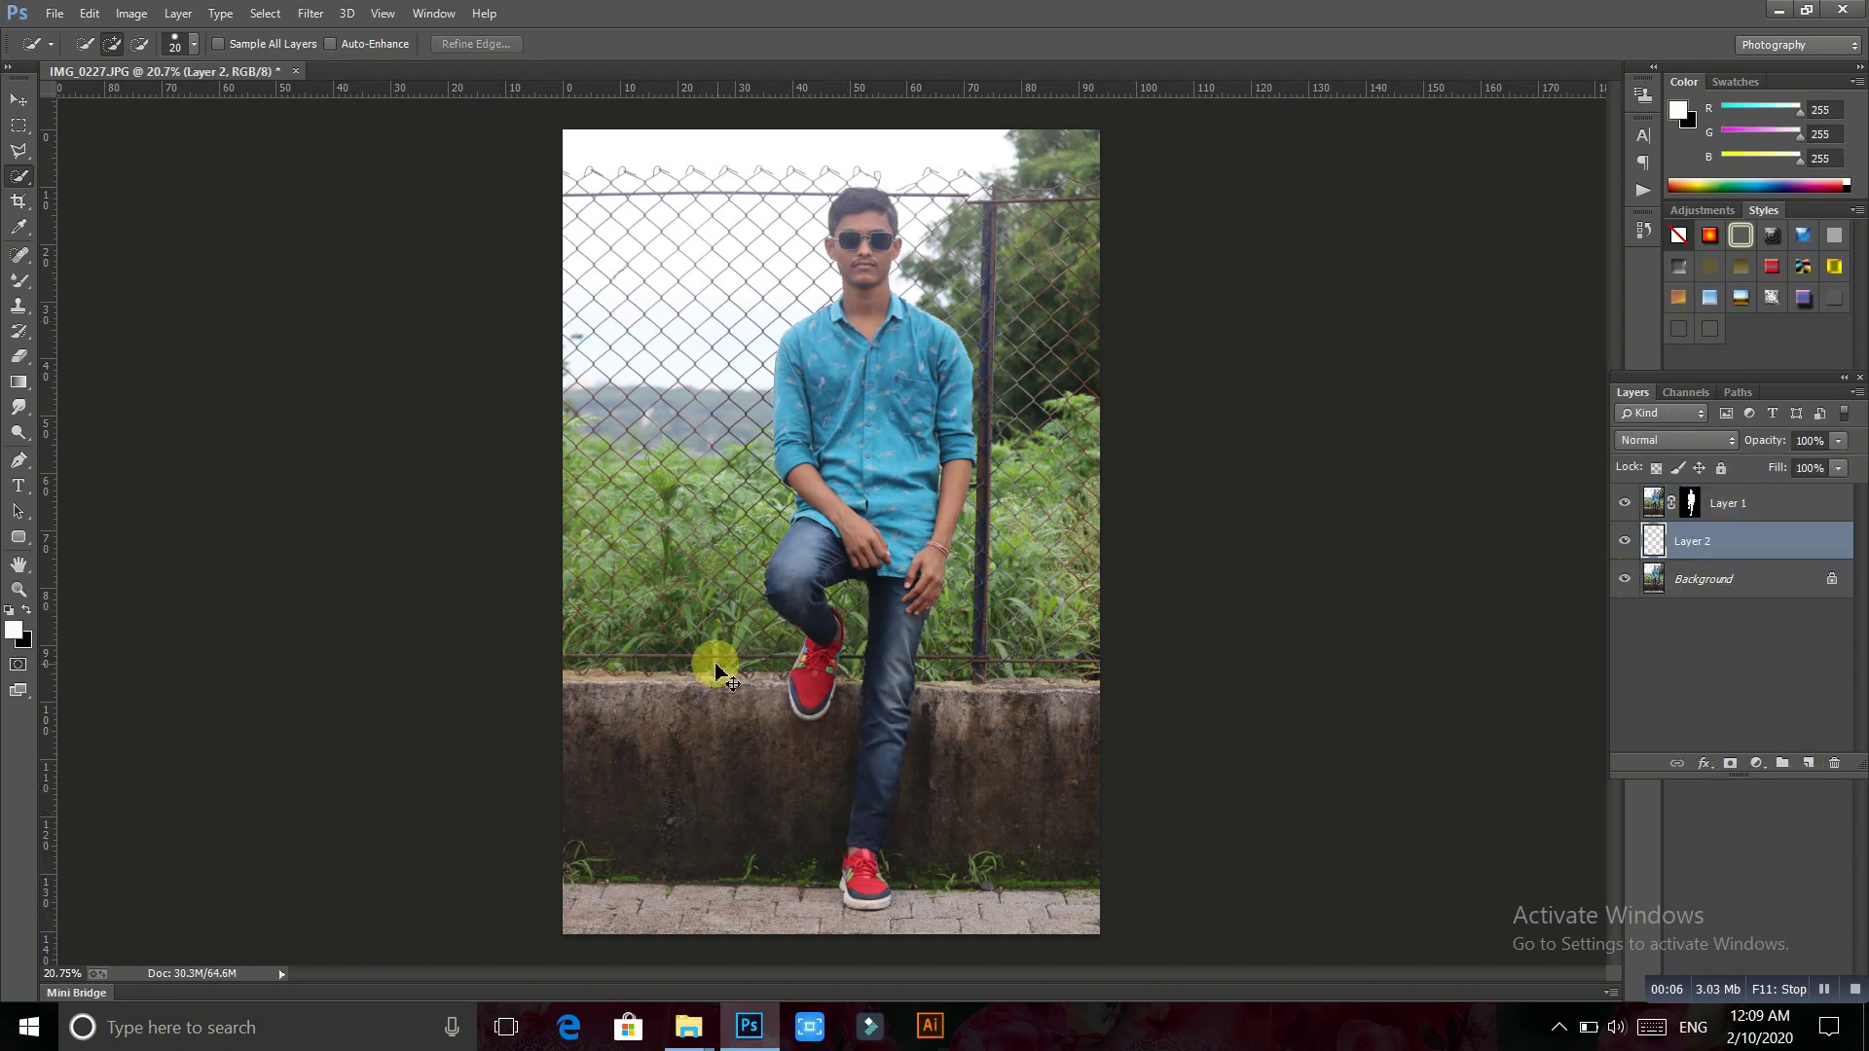
pyautogui.hotkey('ctrl', 'BackSpace')
# Target Layer 1's mask and switch to the Brush tool at size 60
pyautogui.click(1693, 507)
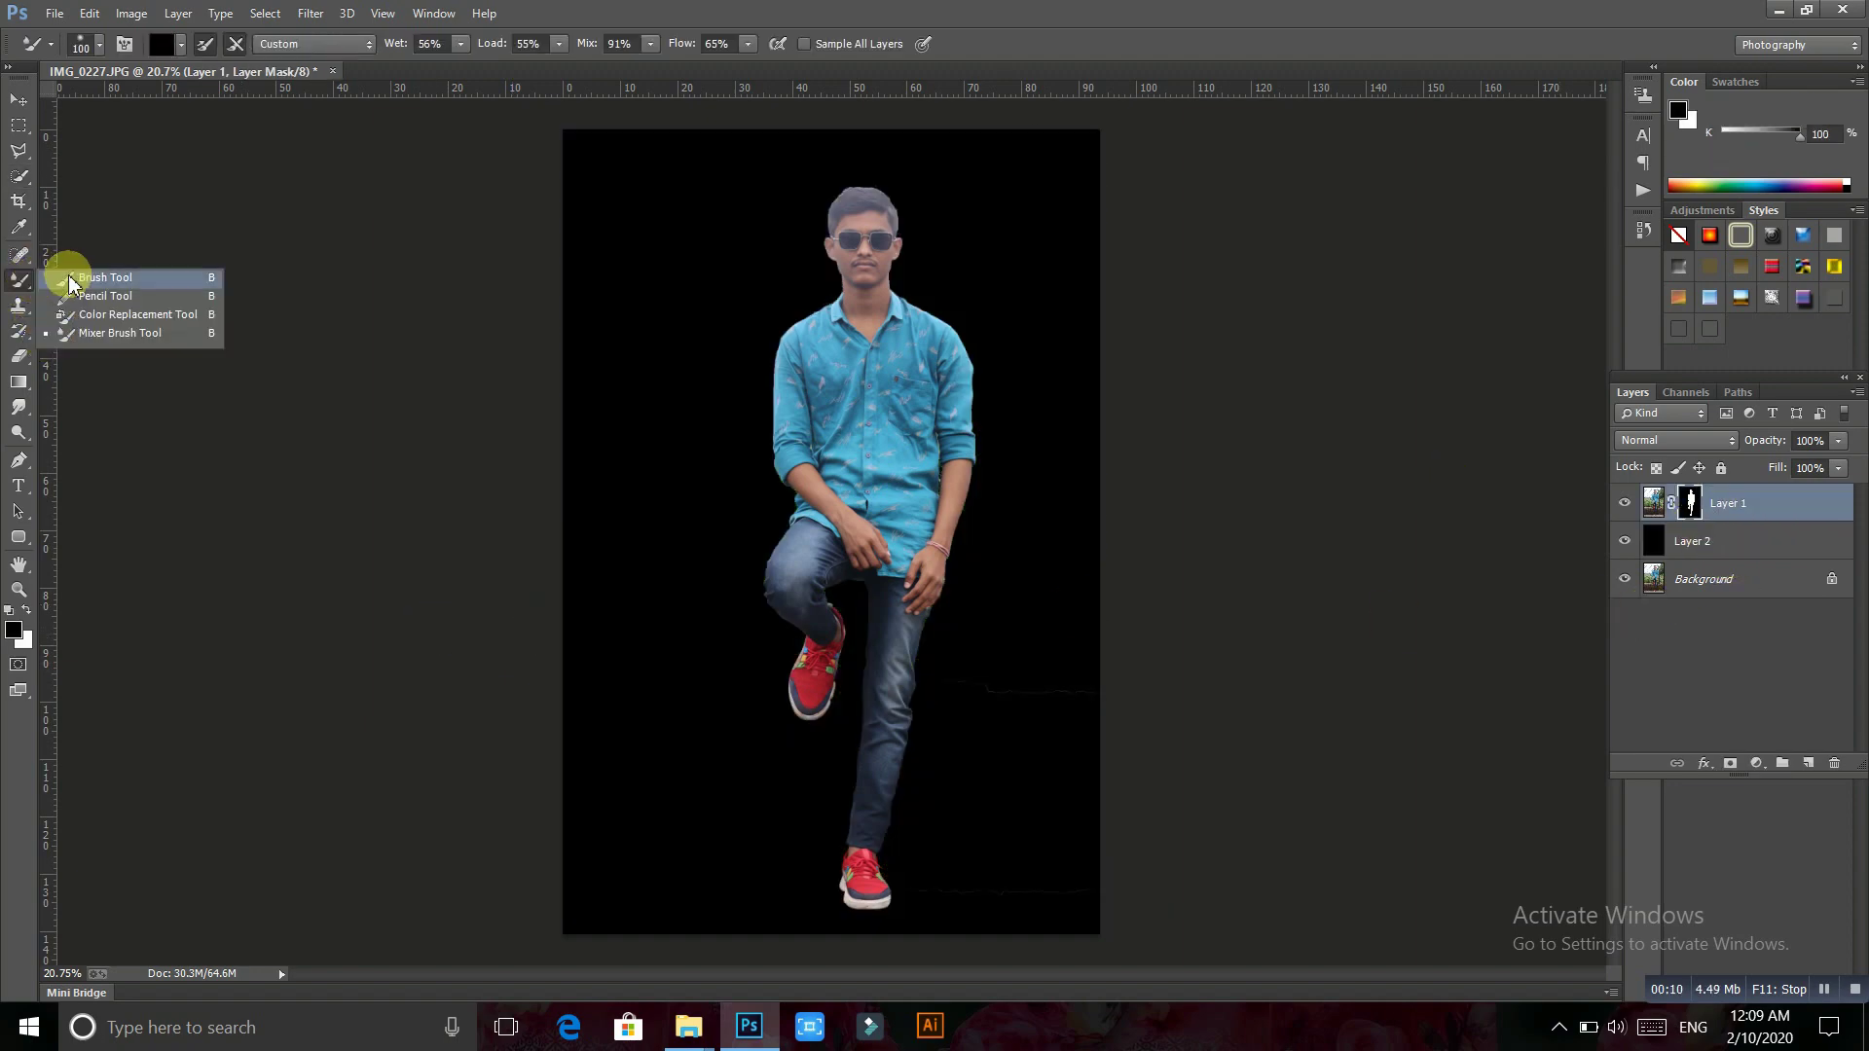
pyautogui.moveTo(19, 282); pyautogui.dragTo(68, 263)
pyautogui.scroll(5, 892, 414)
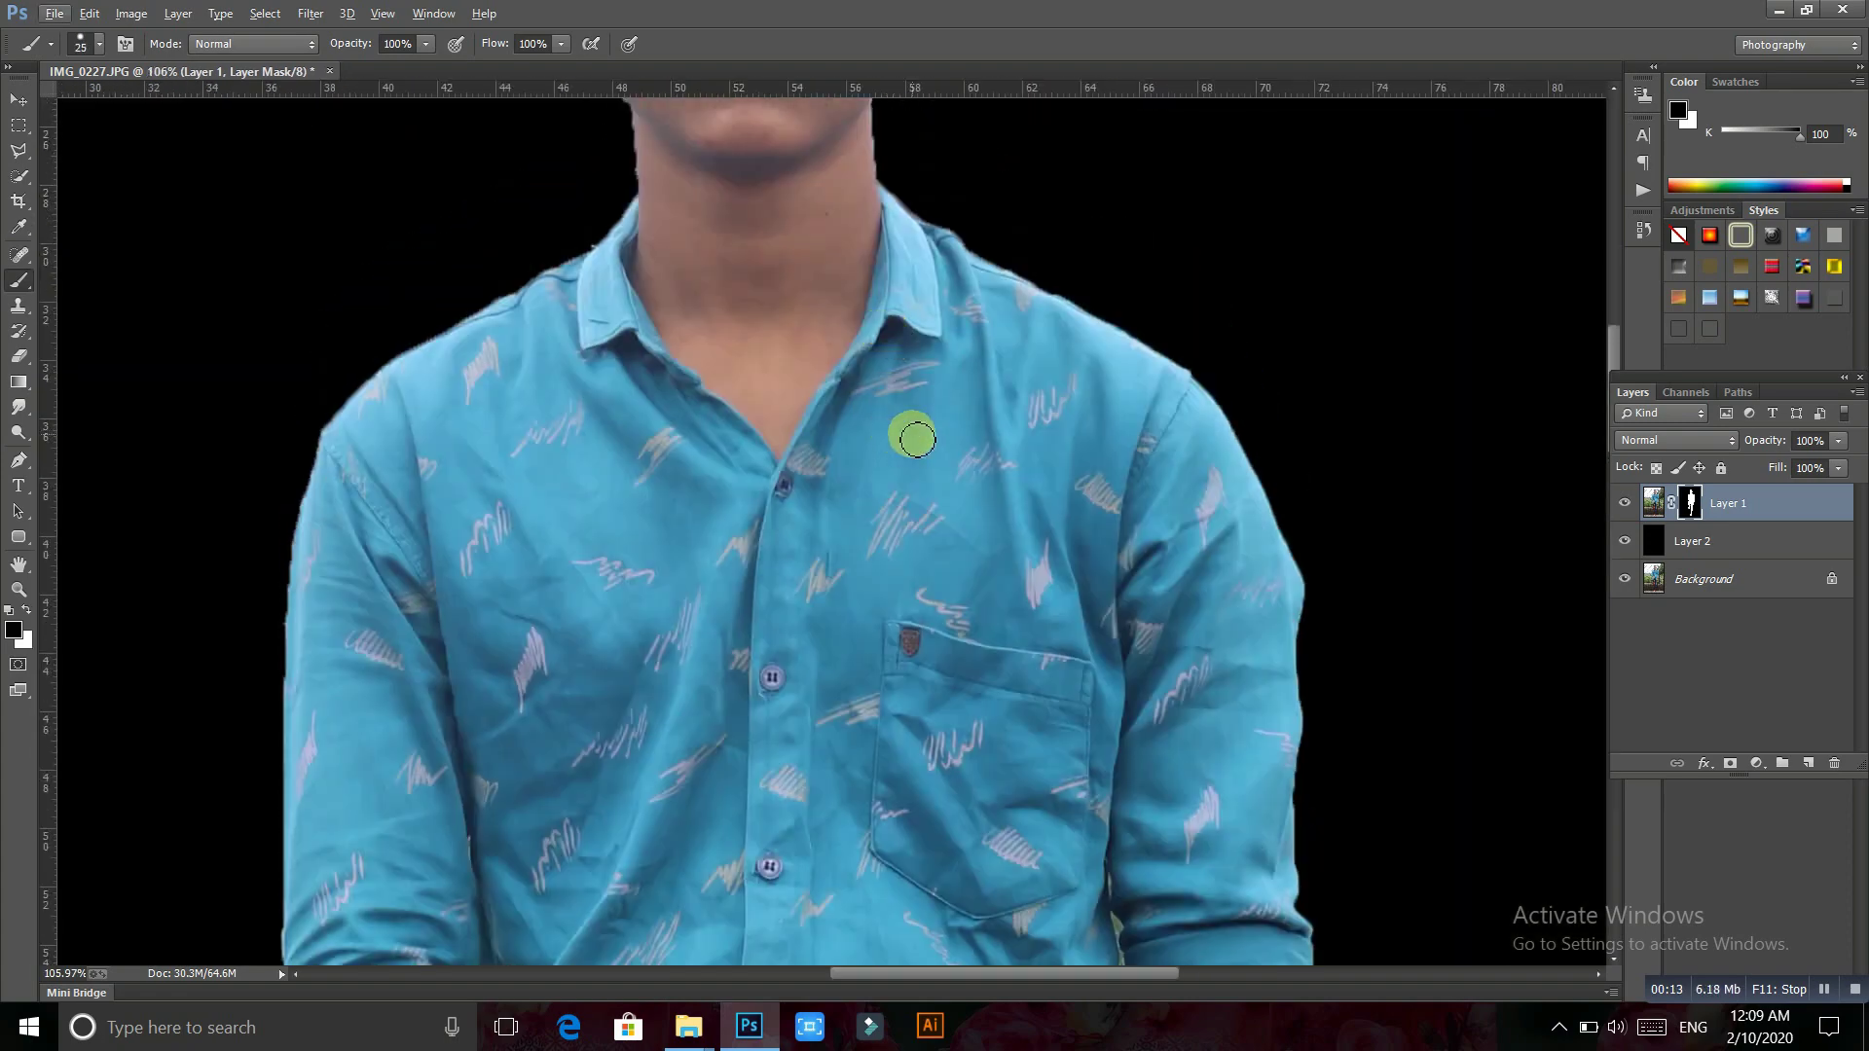
pyautogui.moveTo(915, 439); pyautogui.dragTo(1002, 472)
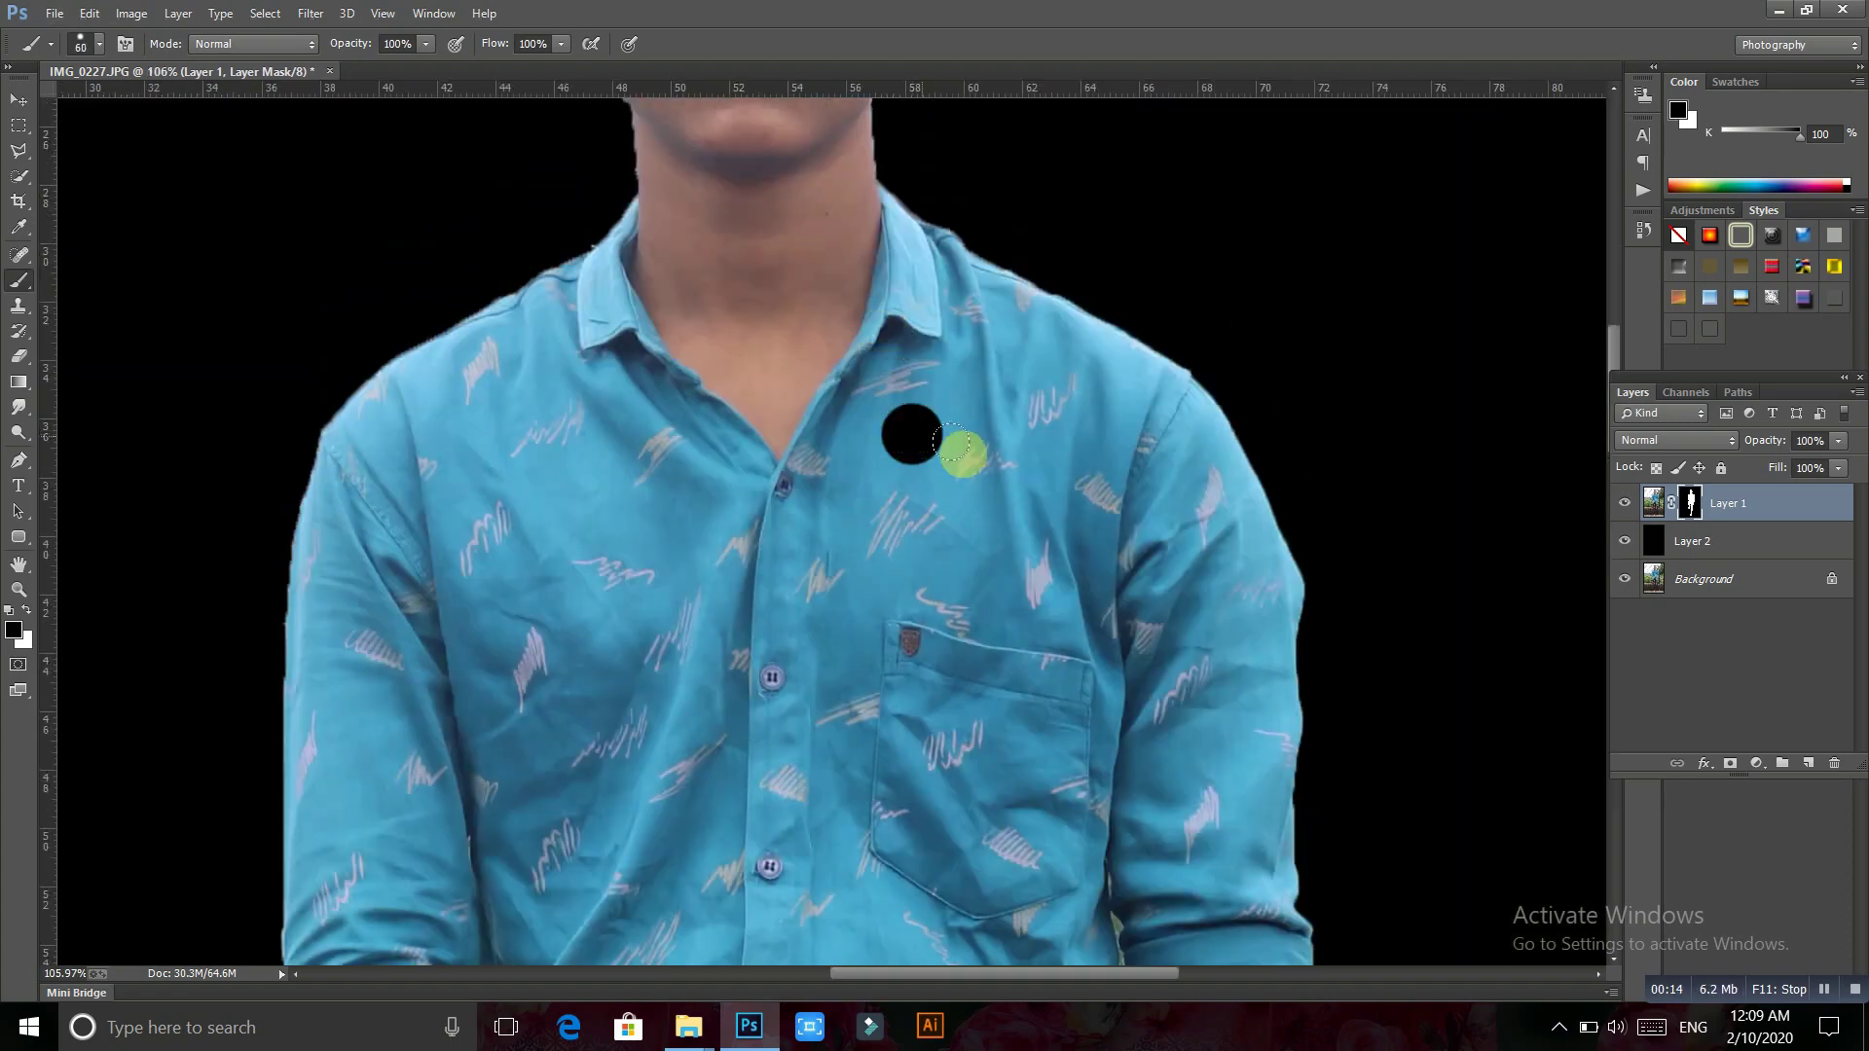
pyautogui.scroll(4, 931, 698)
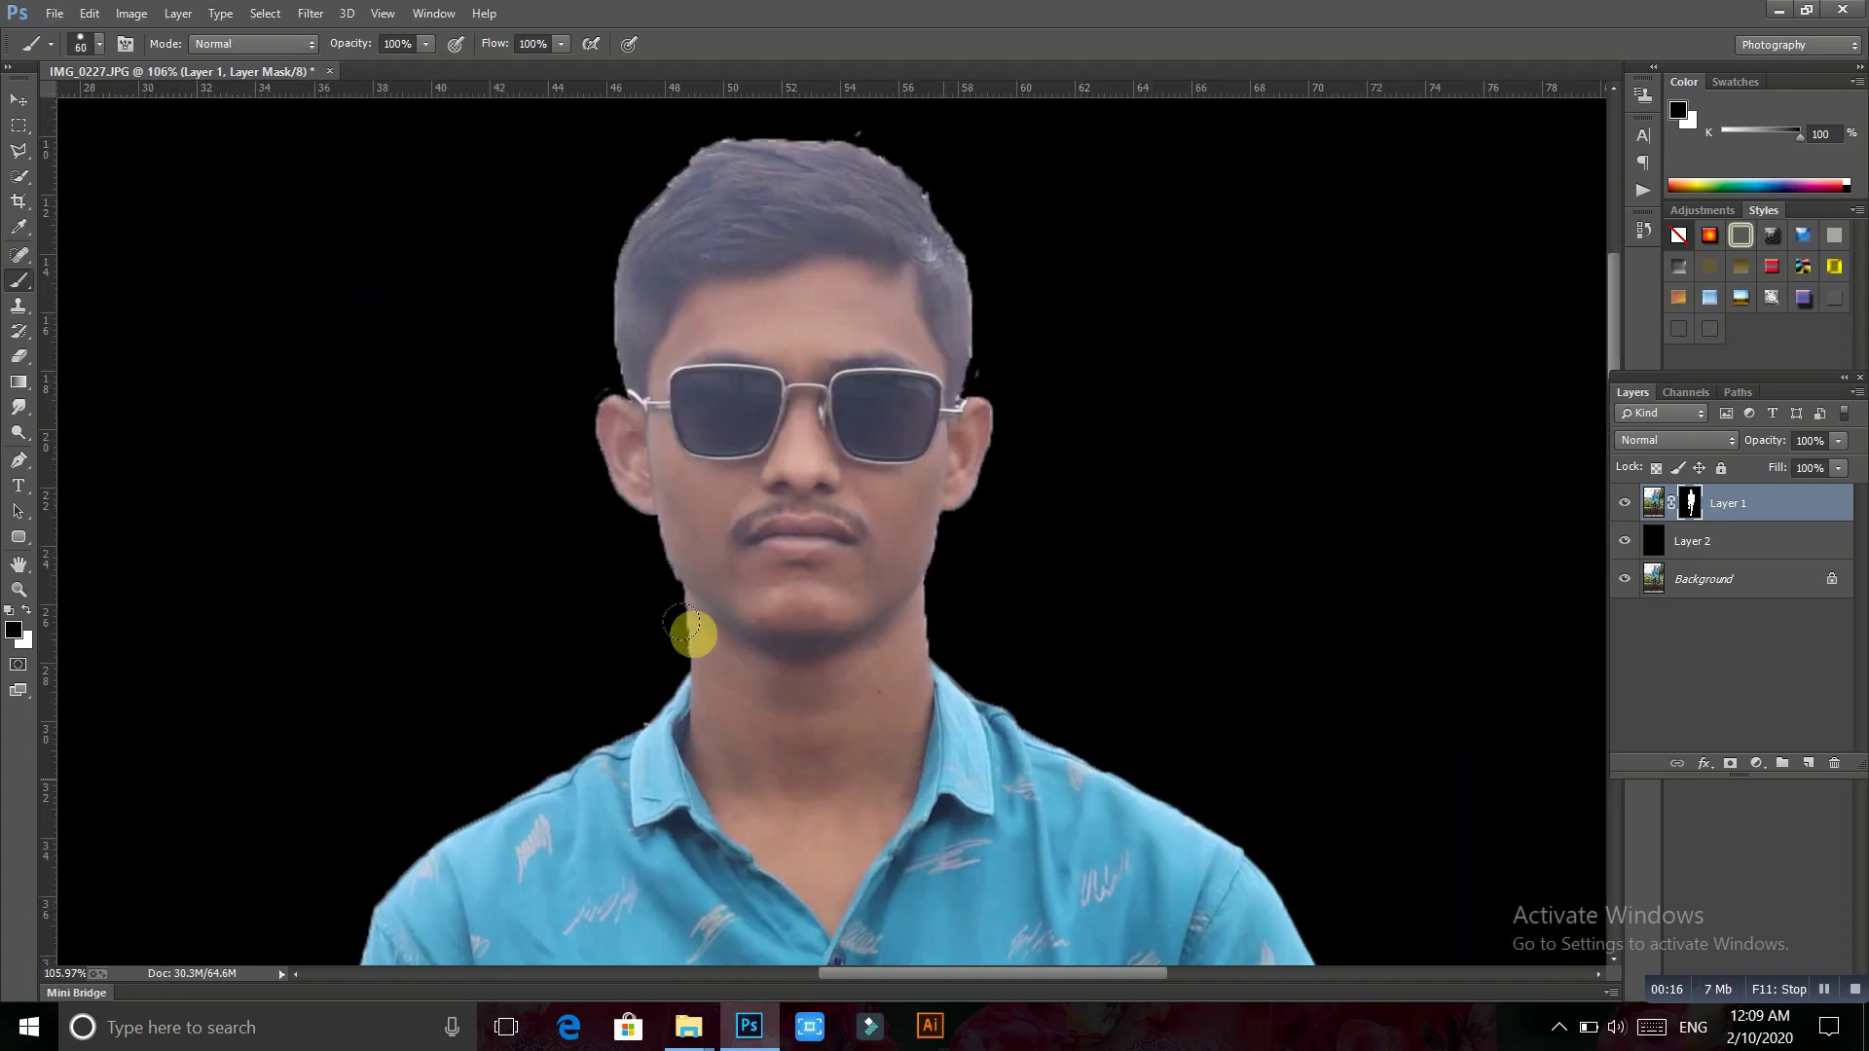
pyautogui.scroll(2, 643, 647)
pyautogui.scroll(3, 652, 588)
pyautogui.scroll(2, 605, 506)
# Shrink the brush to 6 px and clean the mask edge along the jawline and neck
pyautogui.press('[')
pyautogui.press('[')
pyautogui.press('[')
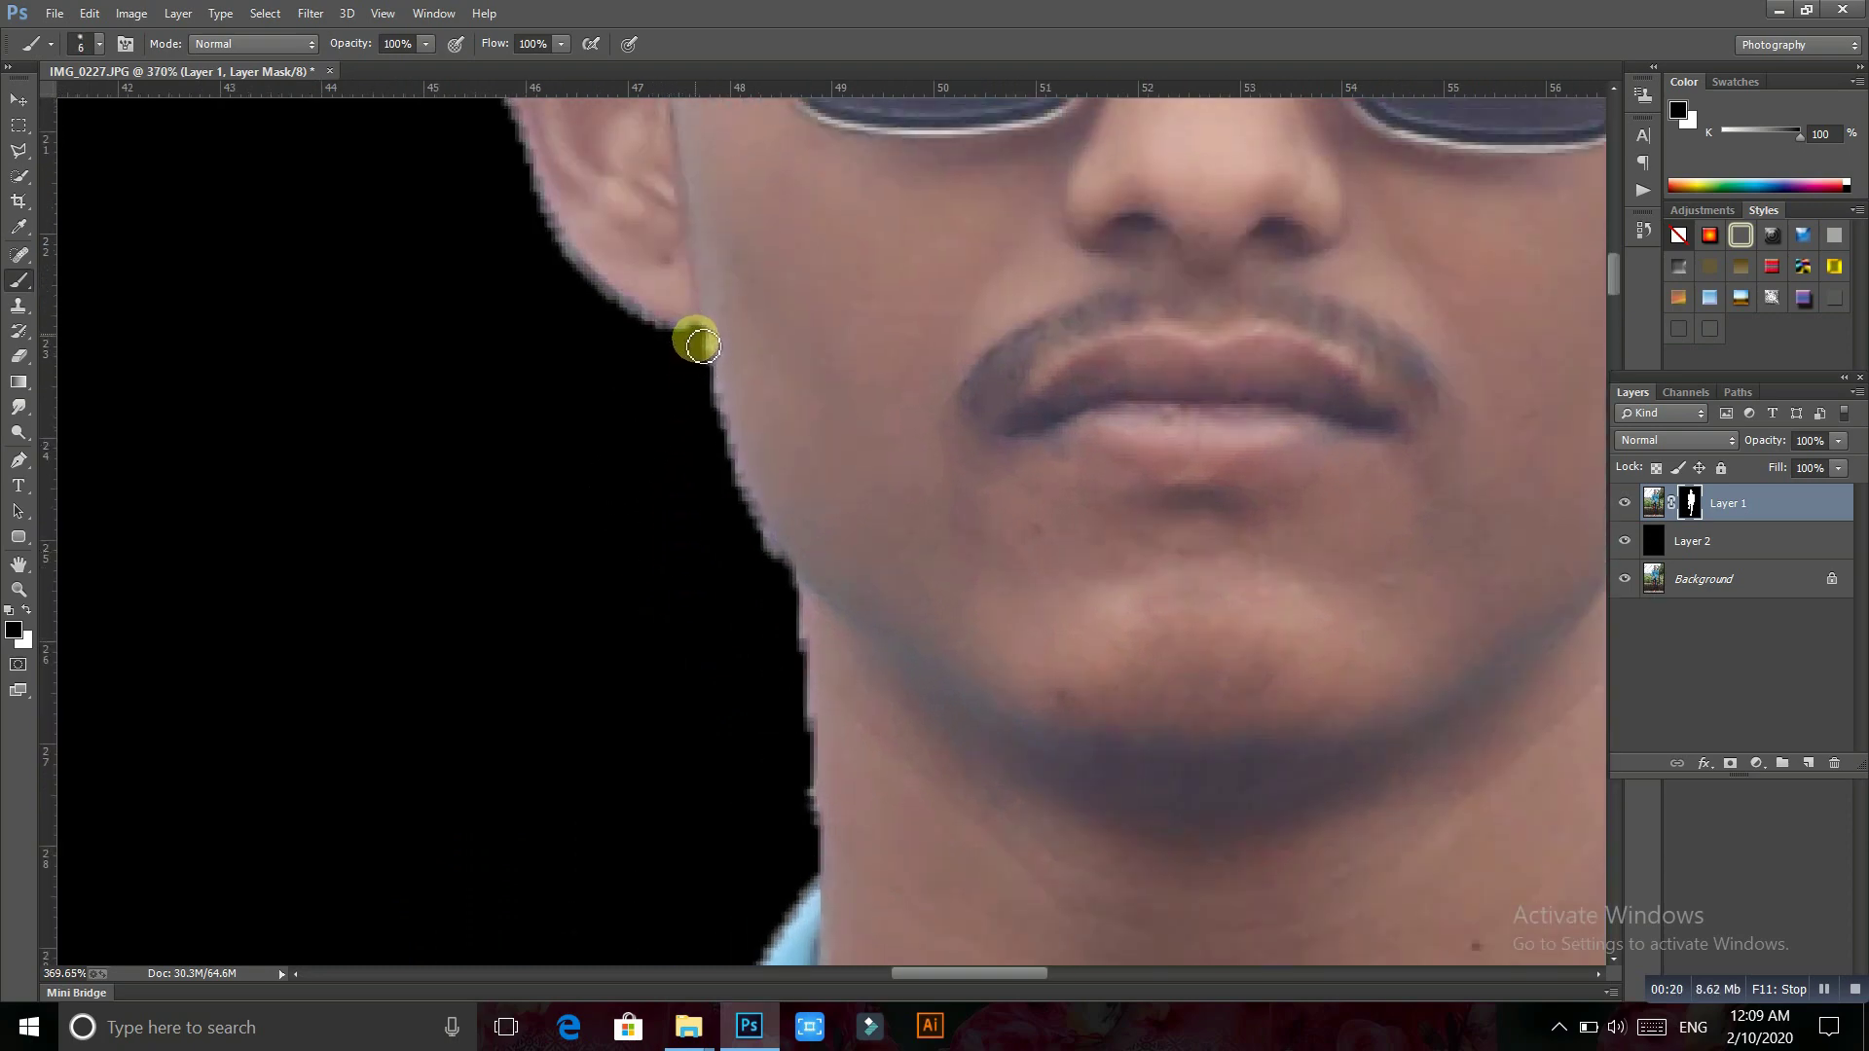
pyautogui.moveTo(702, 344); pyautogui.dragTo(761, 529)
pyautogui.scroll(-2, 791, 580)
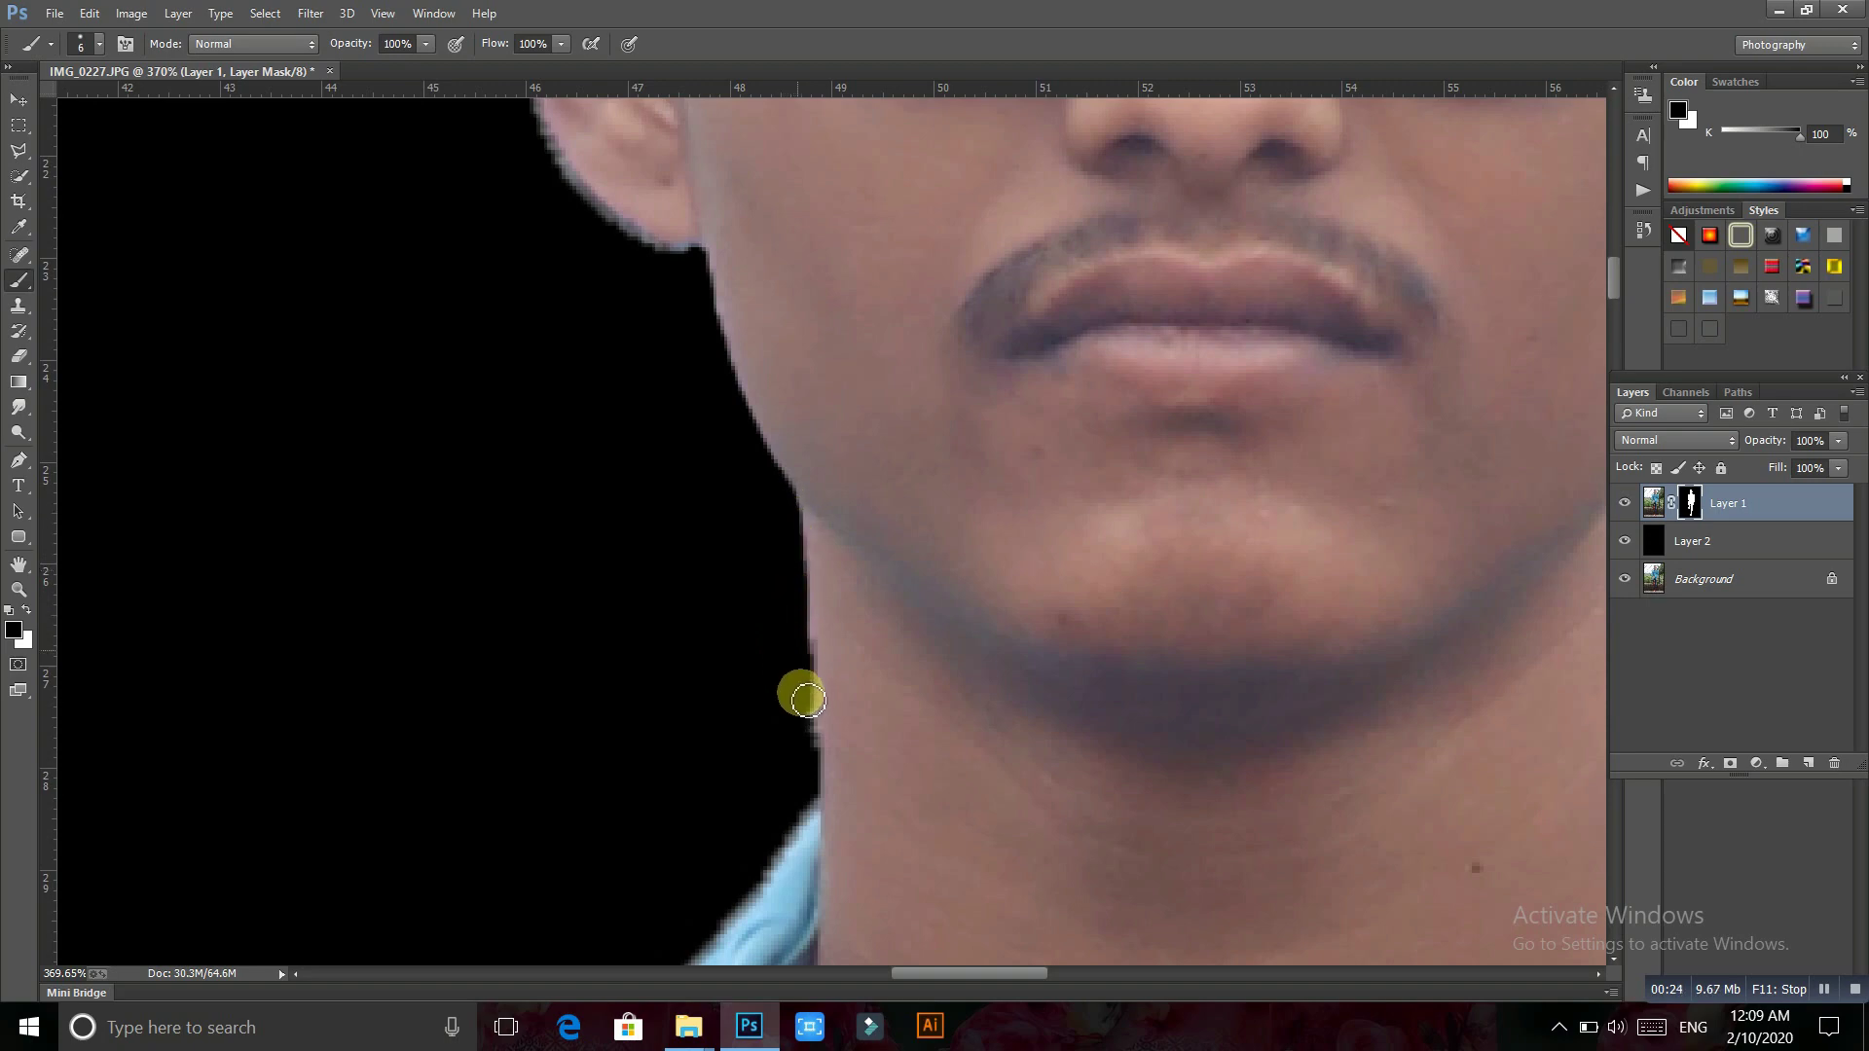
pyautogui.scroll(-2, 801, 689)
pyautogui.moveTo(800, 487); pyautogui.dragTo(808, 569)
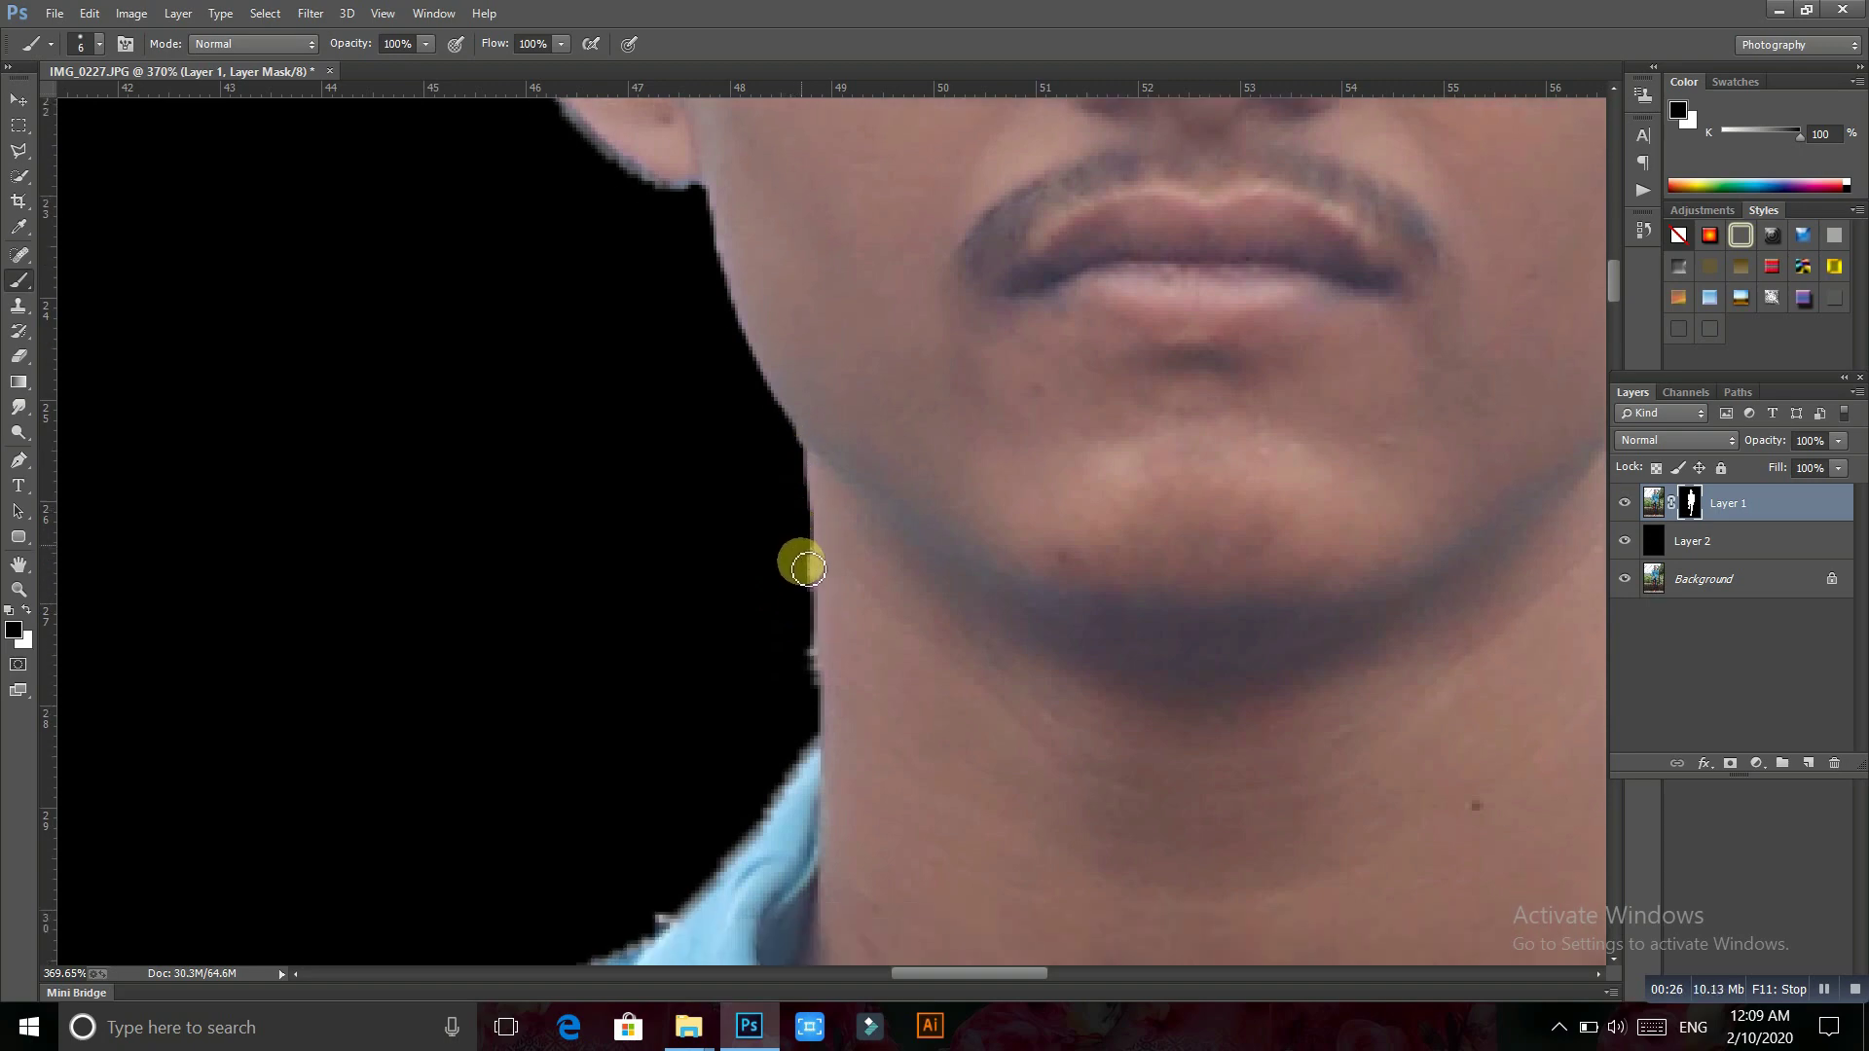
pyautogui.scroll(5, 772, 559)
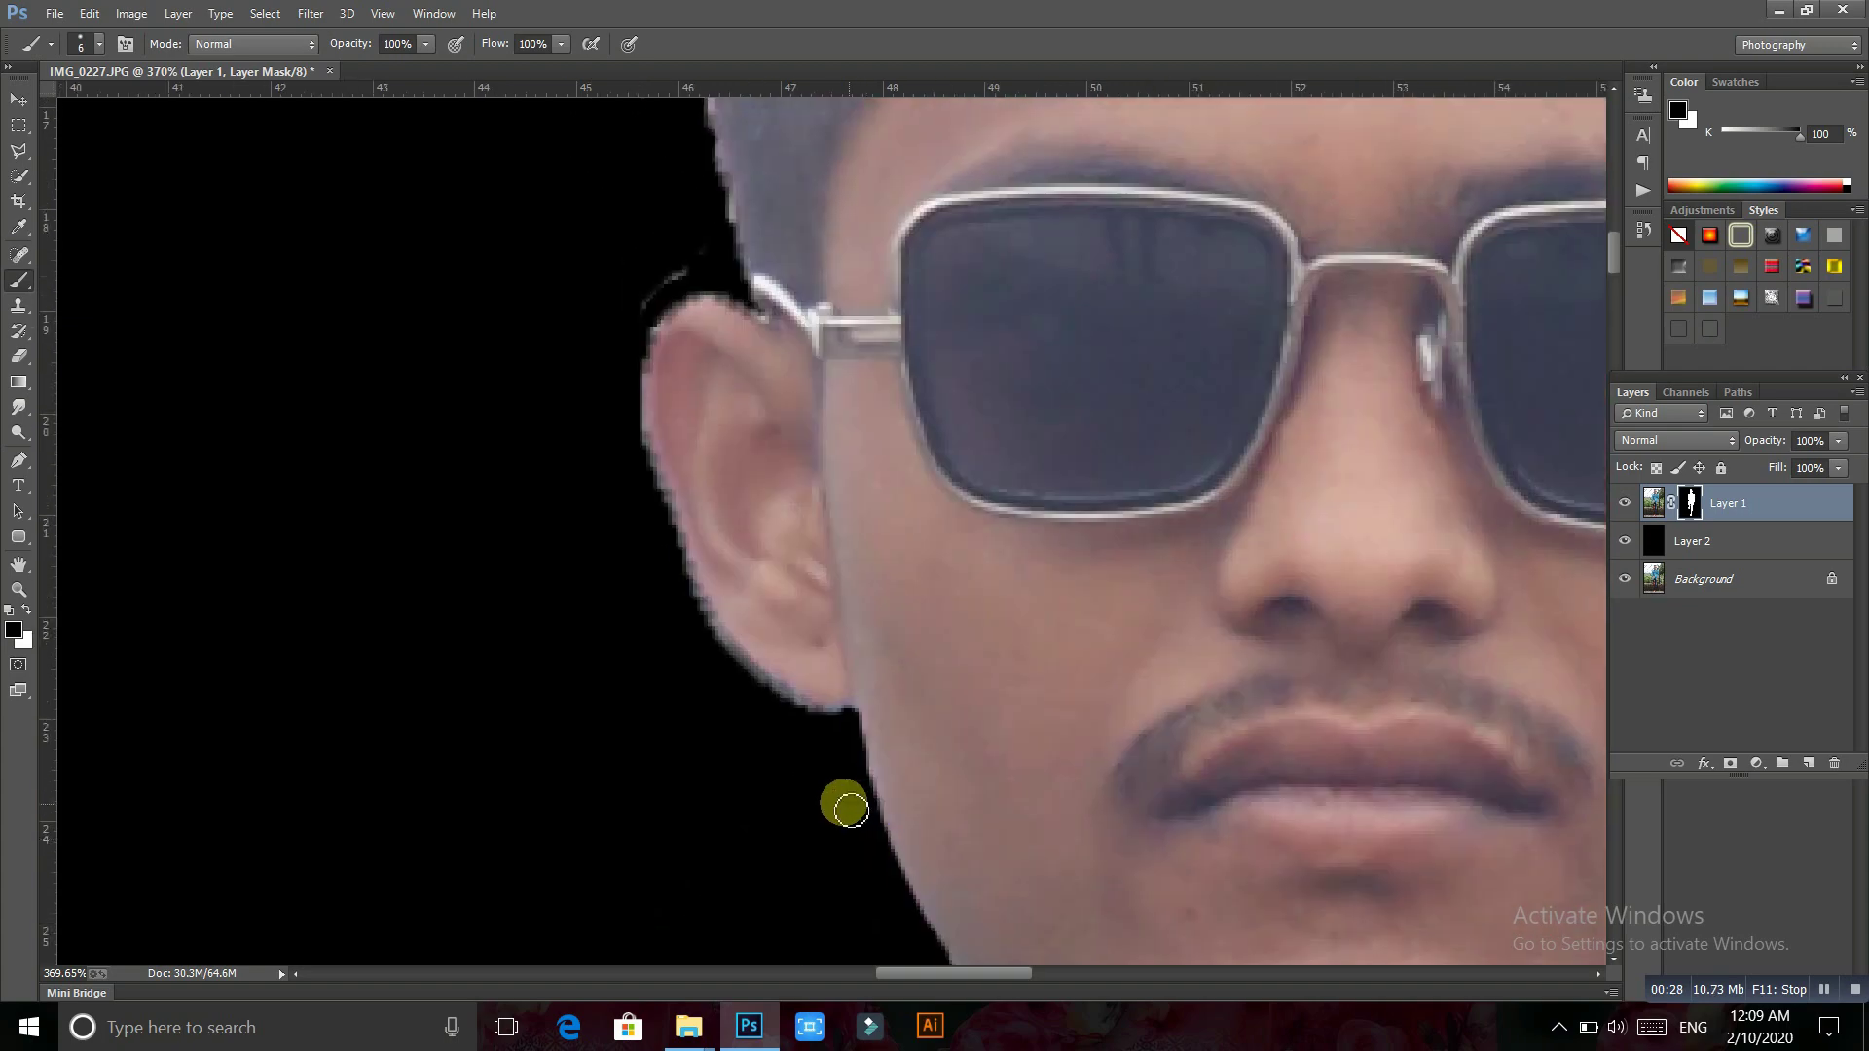
pyautogui.scroll(1, 750, 687)
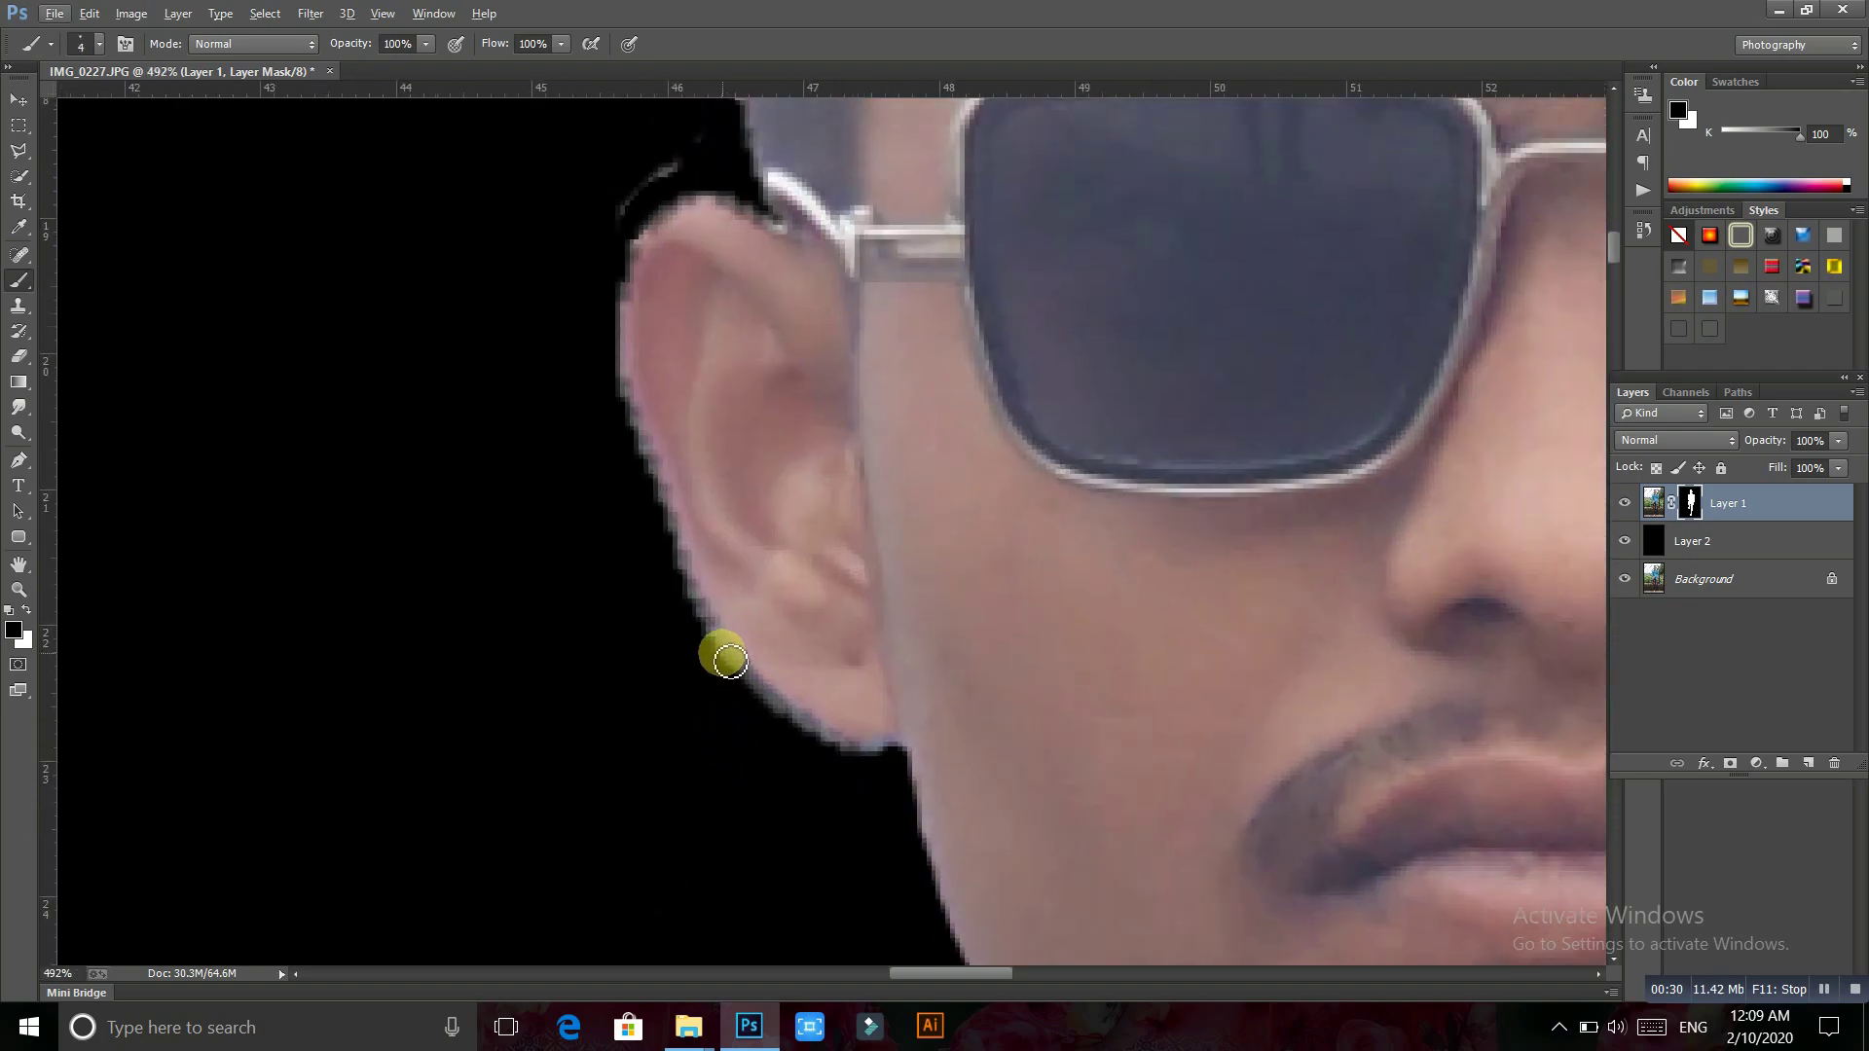
# Trim the fringe around the lower earlobe and the ear's left edge
pyautogui.moveTo(762, 697); pyautogui.dragTo(842, 747)
pyautogui.scroll(1, 828, 720)
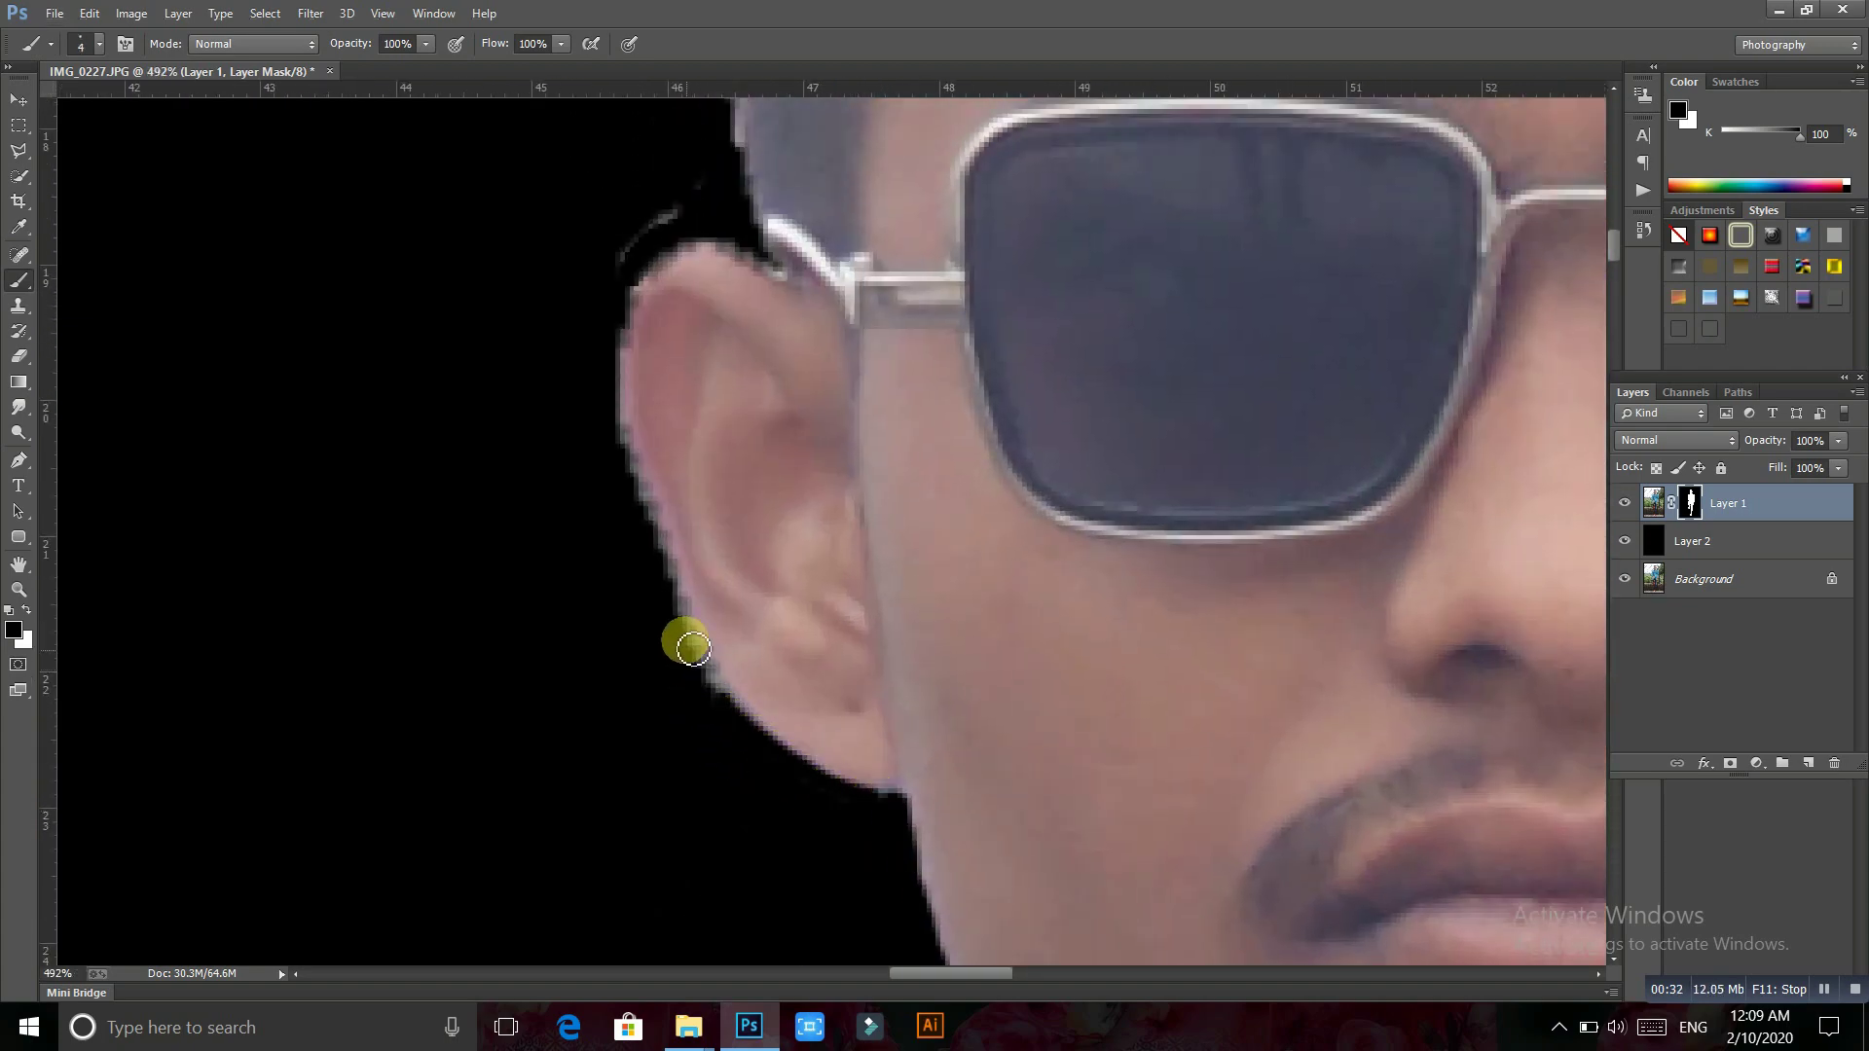
pyautogui.moveTo(803, 747); pyautogui.dragTo(881, 862)
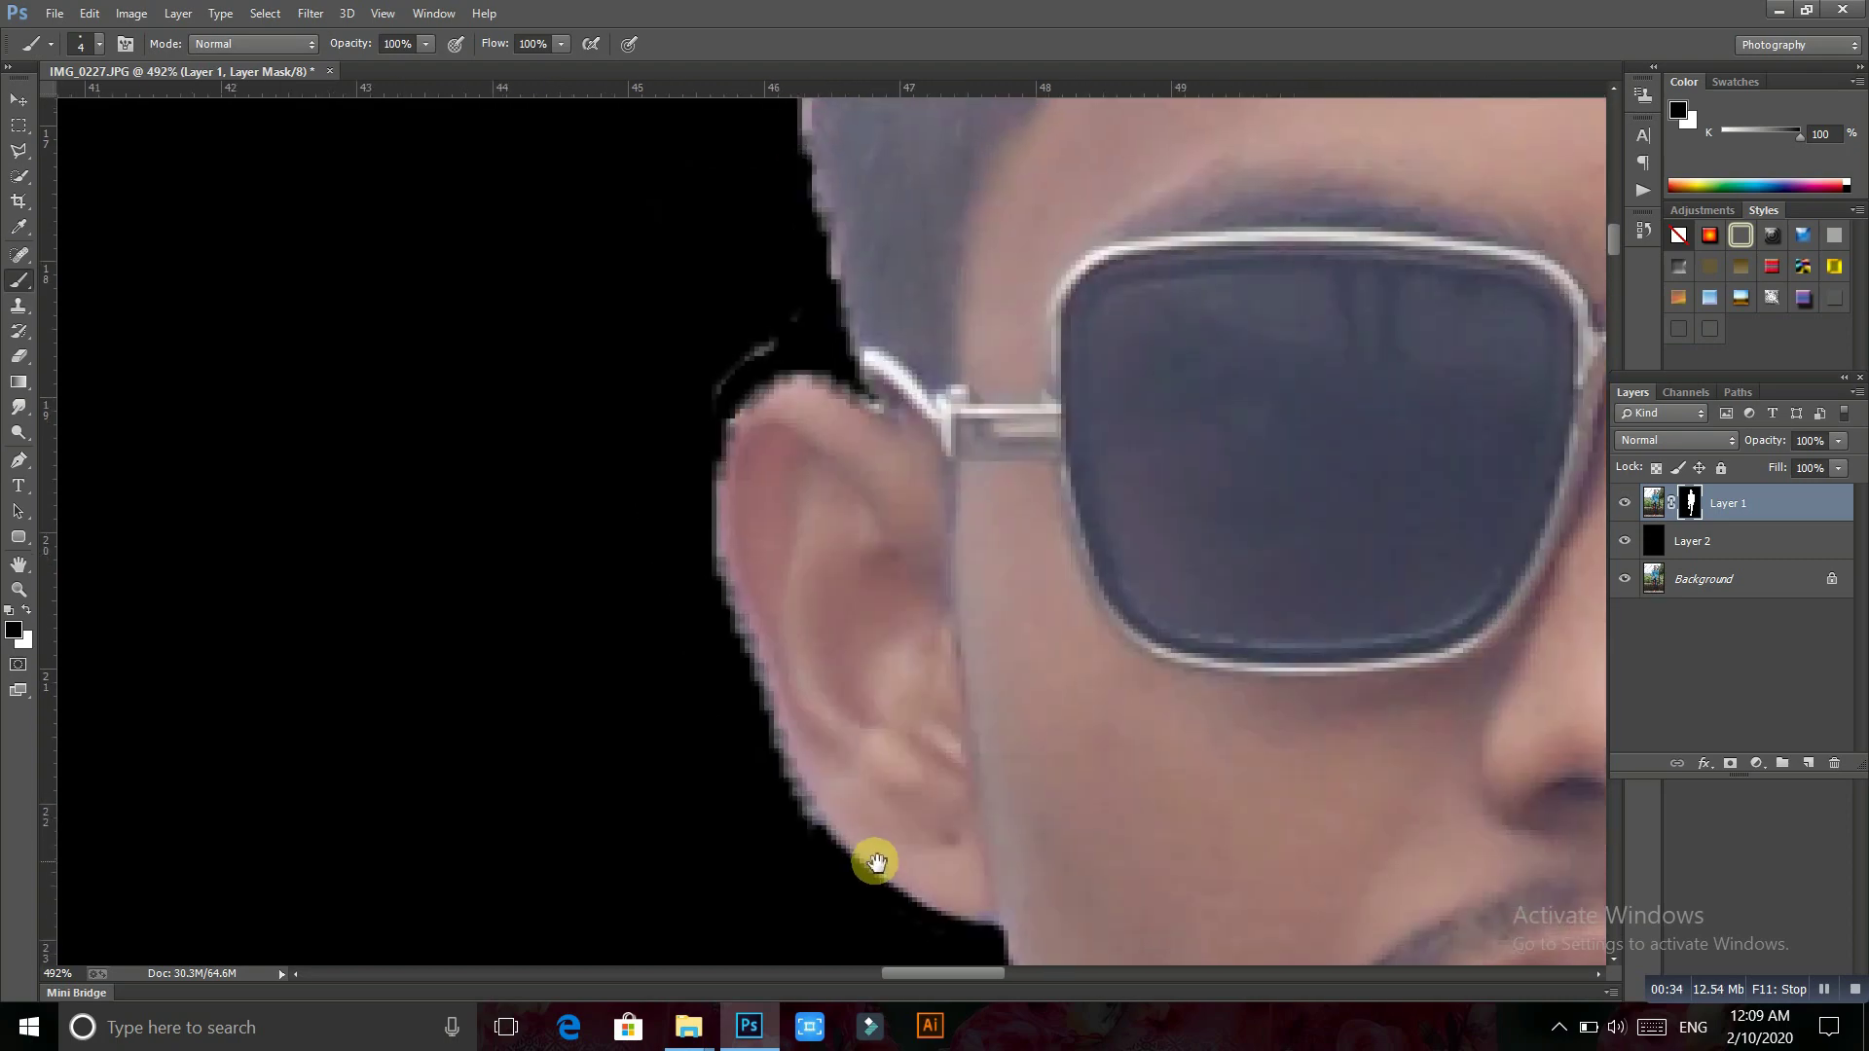
pyautogui.moveTo(764, 681); pyautogui.dragTo(830, 855)
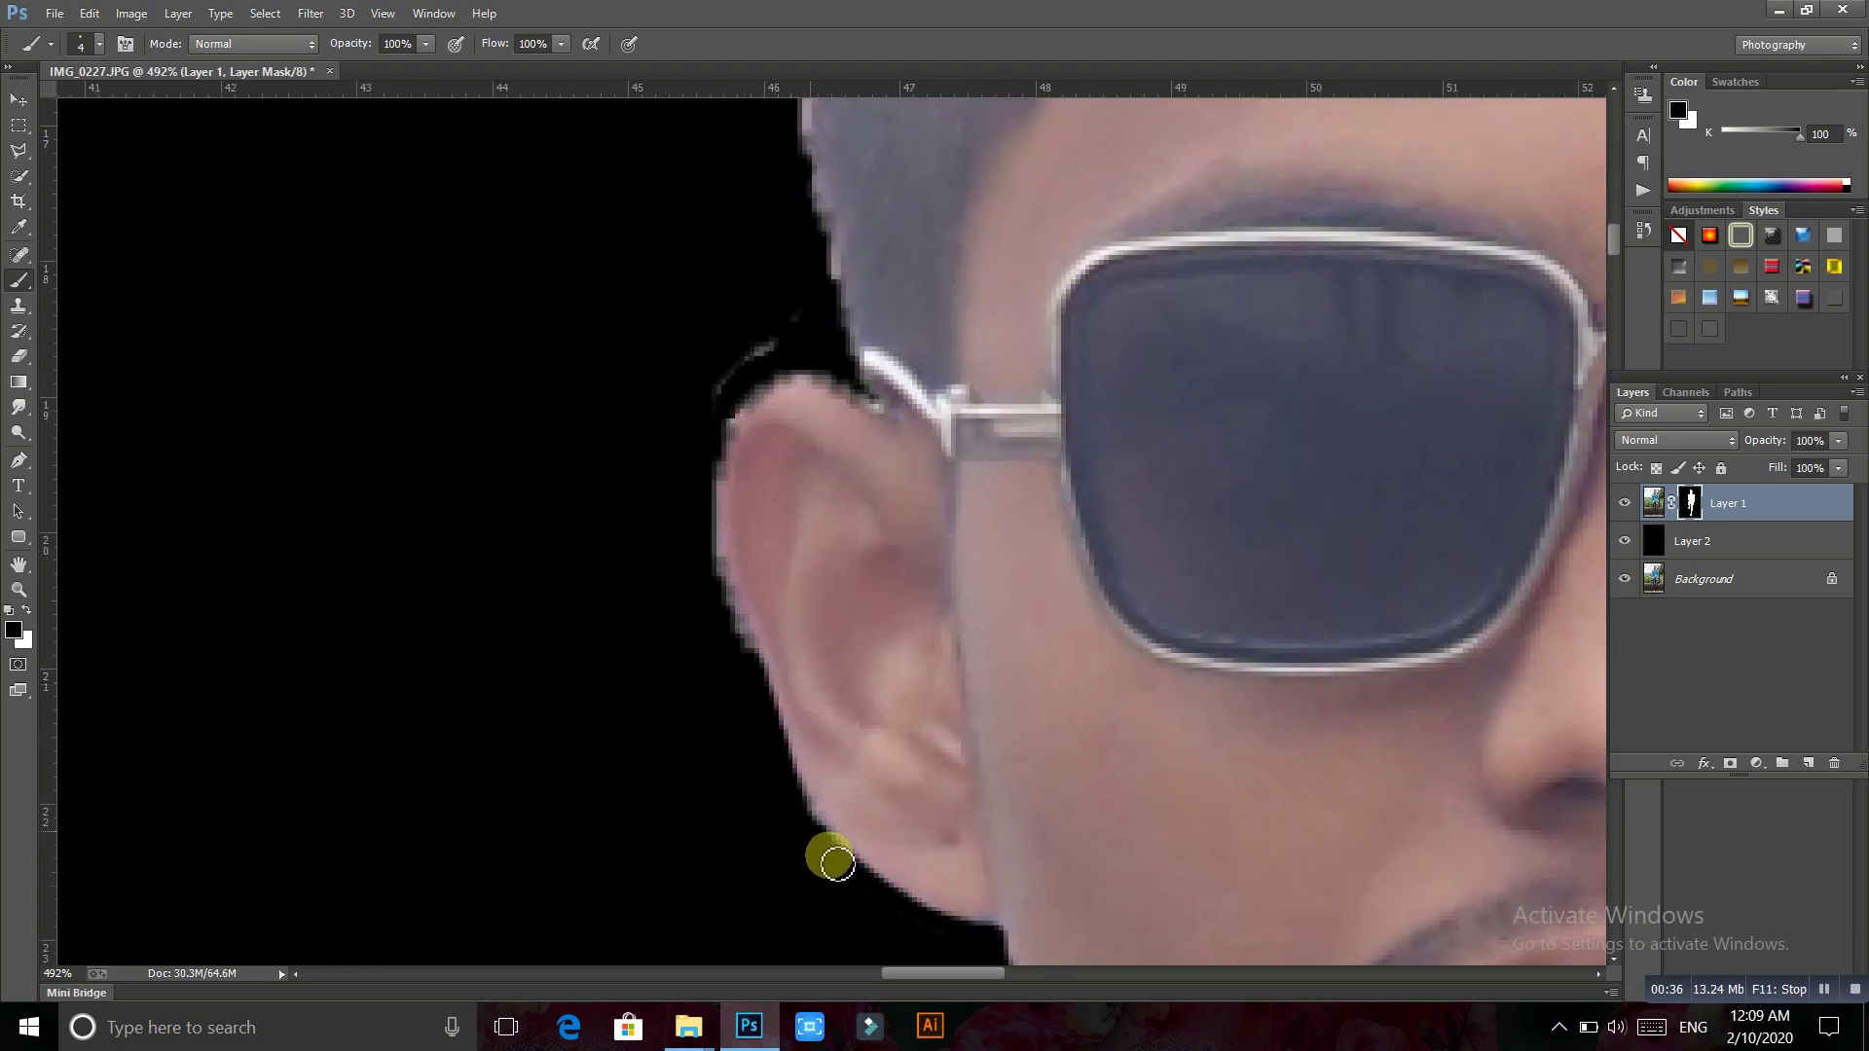
pyautogui.moveTo(719, 564)
pyautogui.mouseDown()
pyautogui.moveTo(811, 759)
pyautogui.moveTo(806, 655)
pyautogui.moveTo(818, 767)
pyautogui.mouseUp()
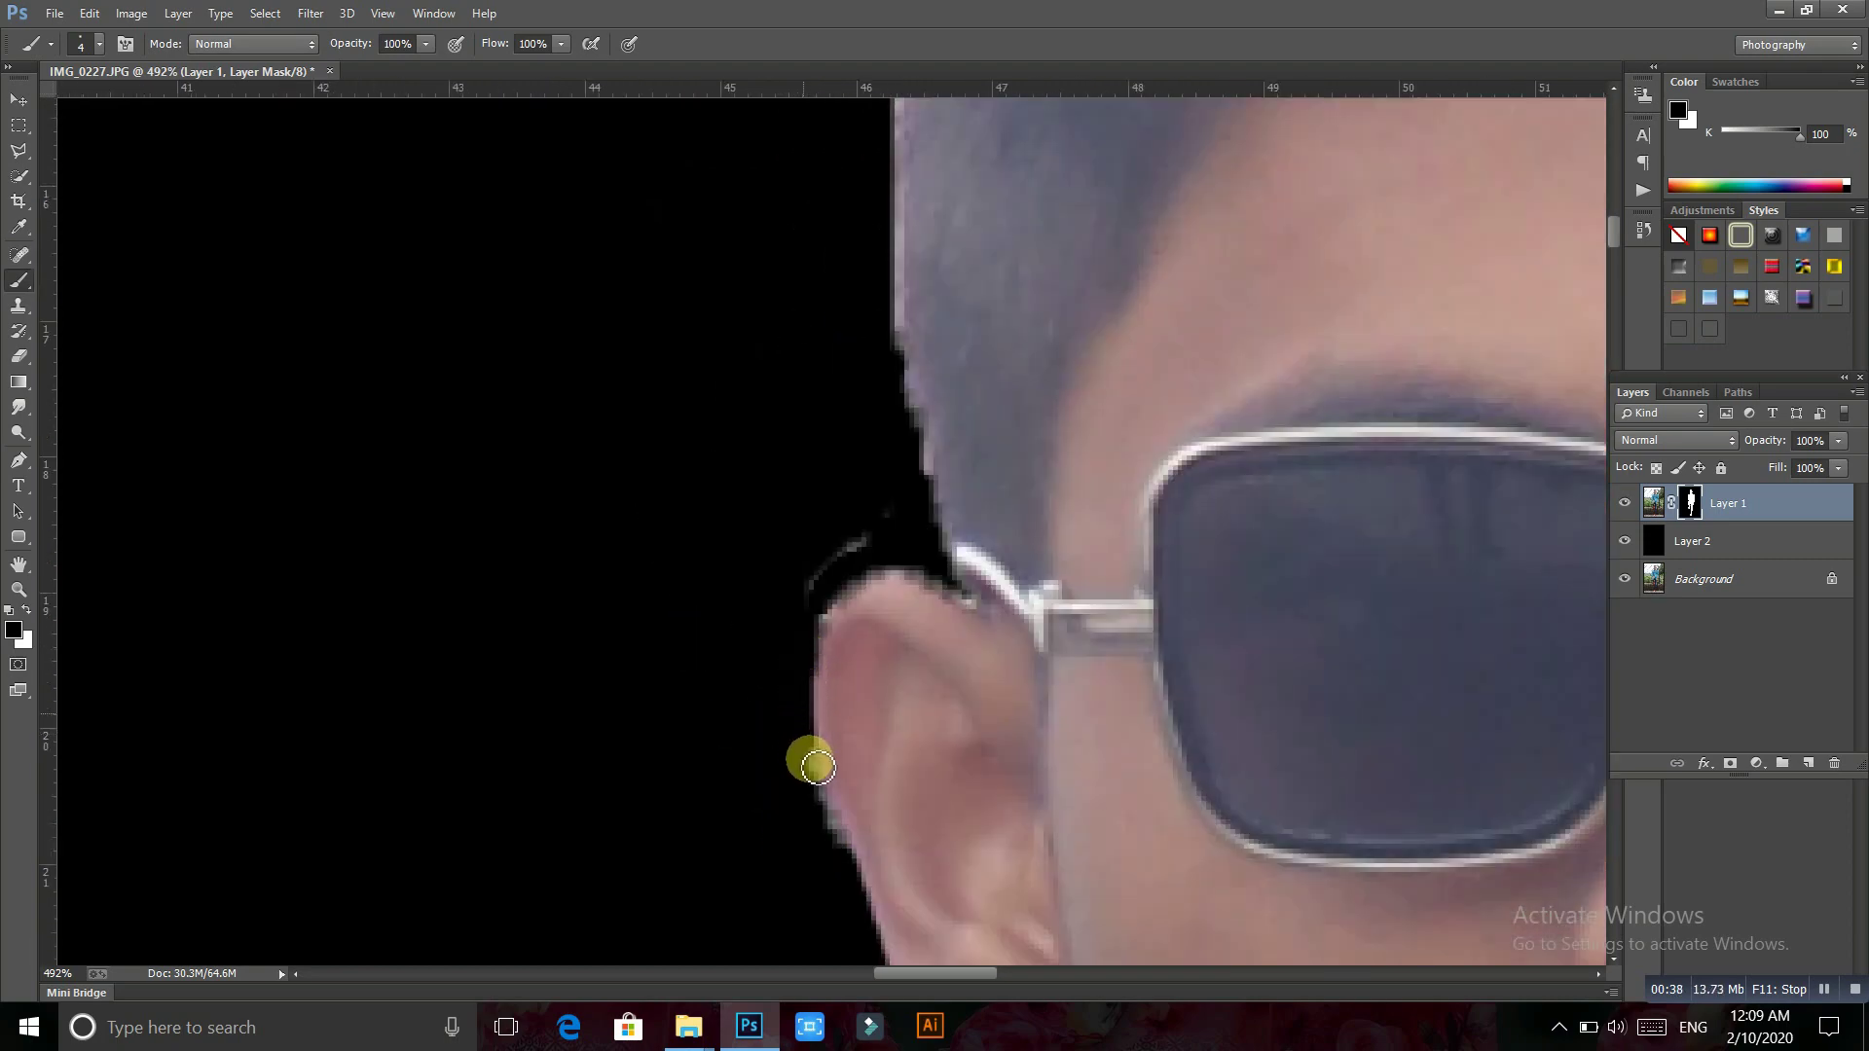
pyautogui.moveTo(841, 837)
pyautogui.mouseDown()
pyautogui.moveTo(722, 793)
pyautogui.moveTo(705, 752)
pyautogui.moveTo(813, 672)
pyautogui.moveTo(730, 655)
pyautogui.moveTo(722, 697)
pyautogui.moveTo(793, 625)
pyautogui.moveTo(748, 684)
pyautogui.mouseUp()
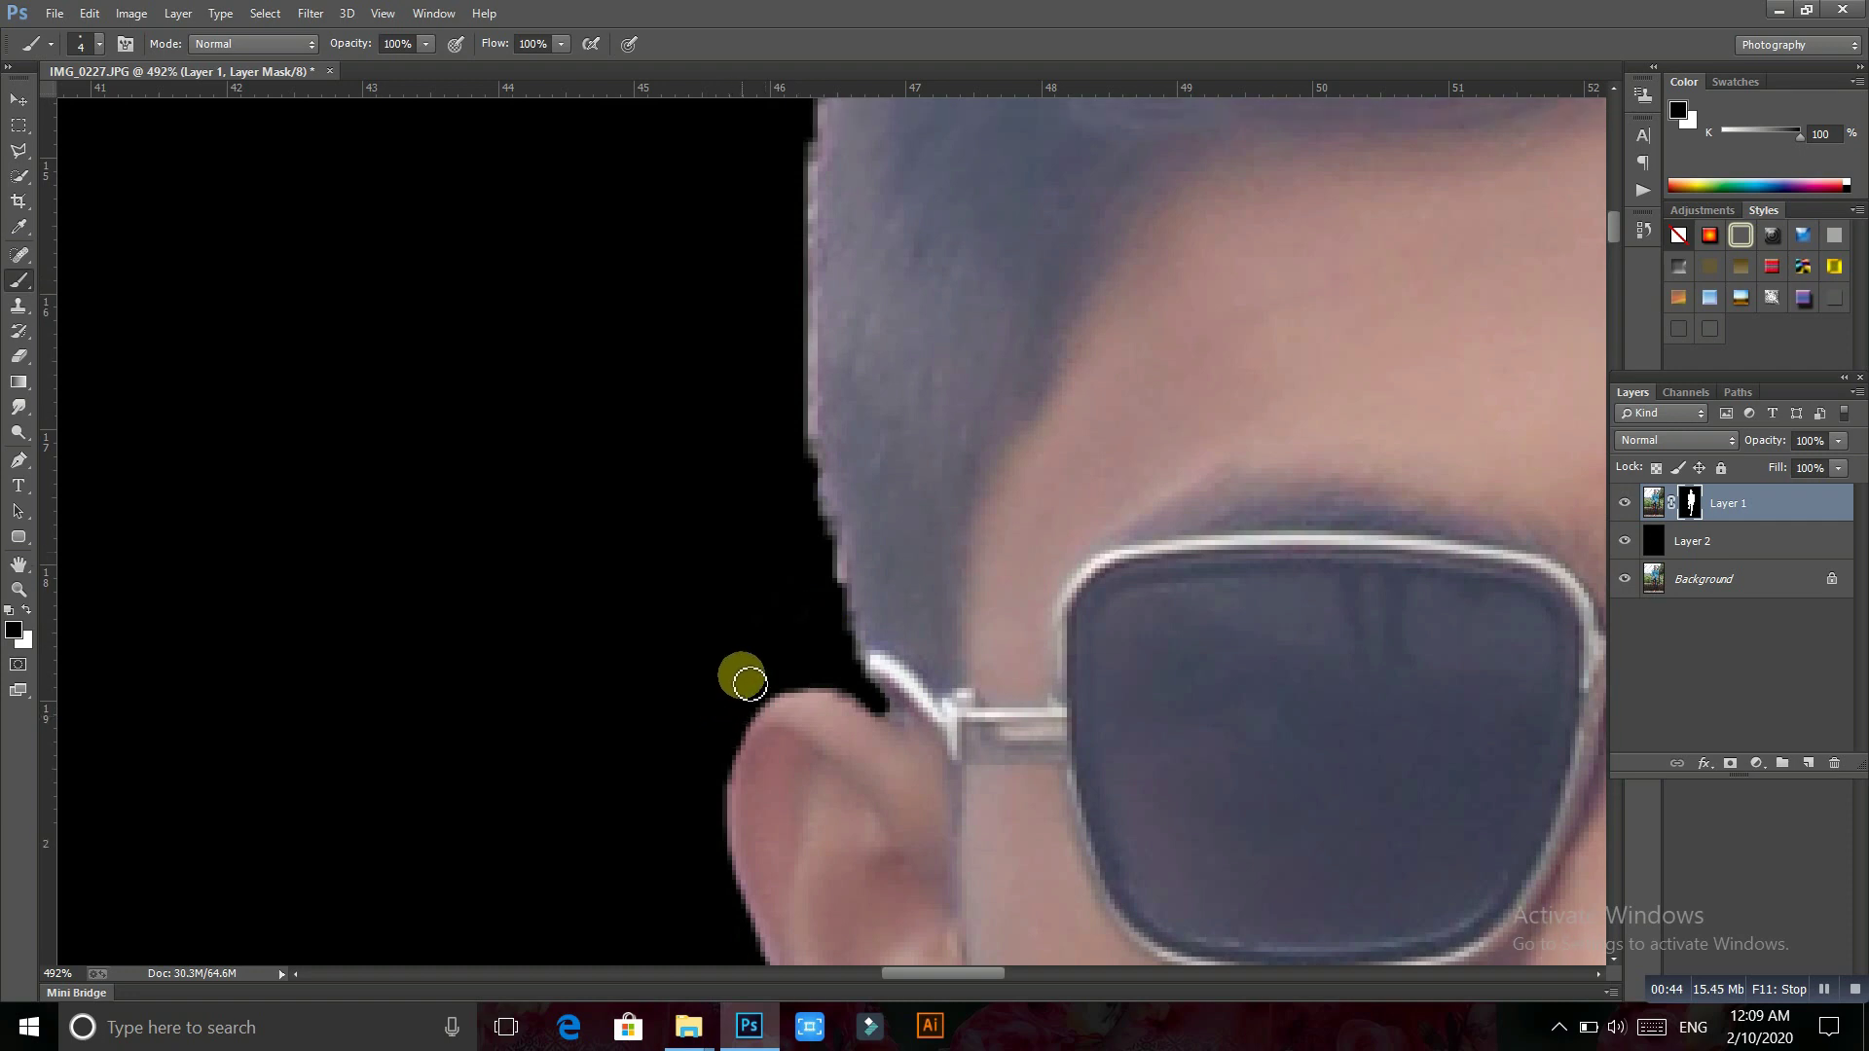
pyautogui.scroll(3, 749, 683)
pyautogui.moveTo(798, 527); pyautogui.dragTo(846, 764)
# Paint out the pale fringe down the left hair edge
pyautogui.scroll(4, 776, 792)
pyautogui.scroll(2, 745, 535)
pyautogui.scroll(1, 745, 534)
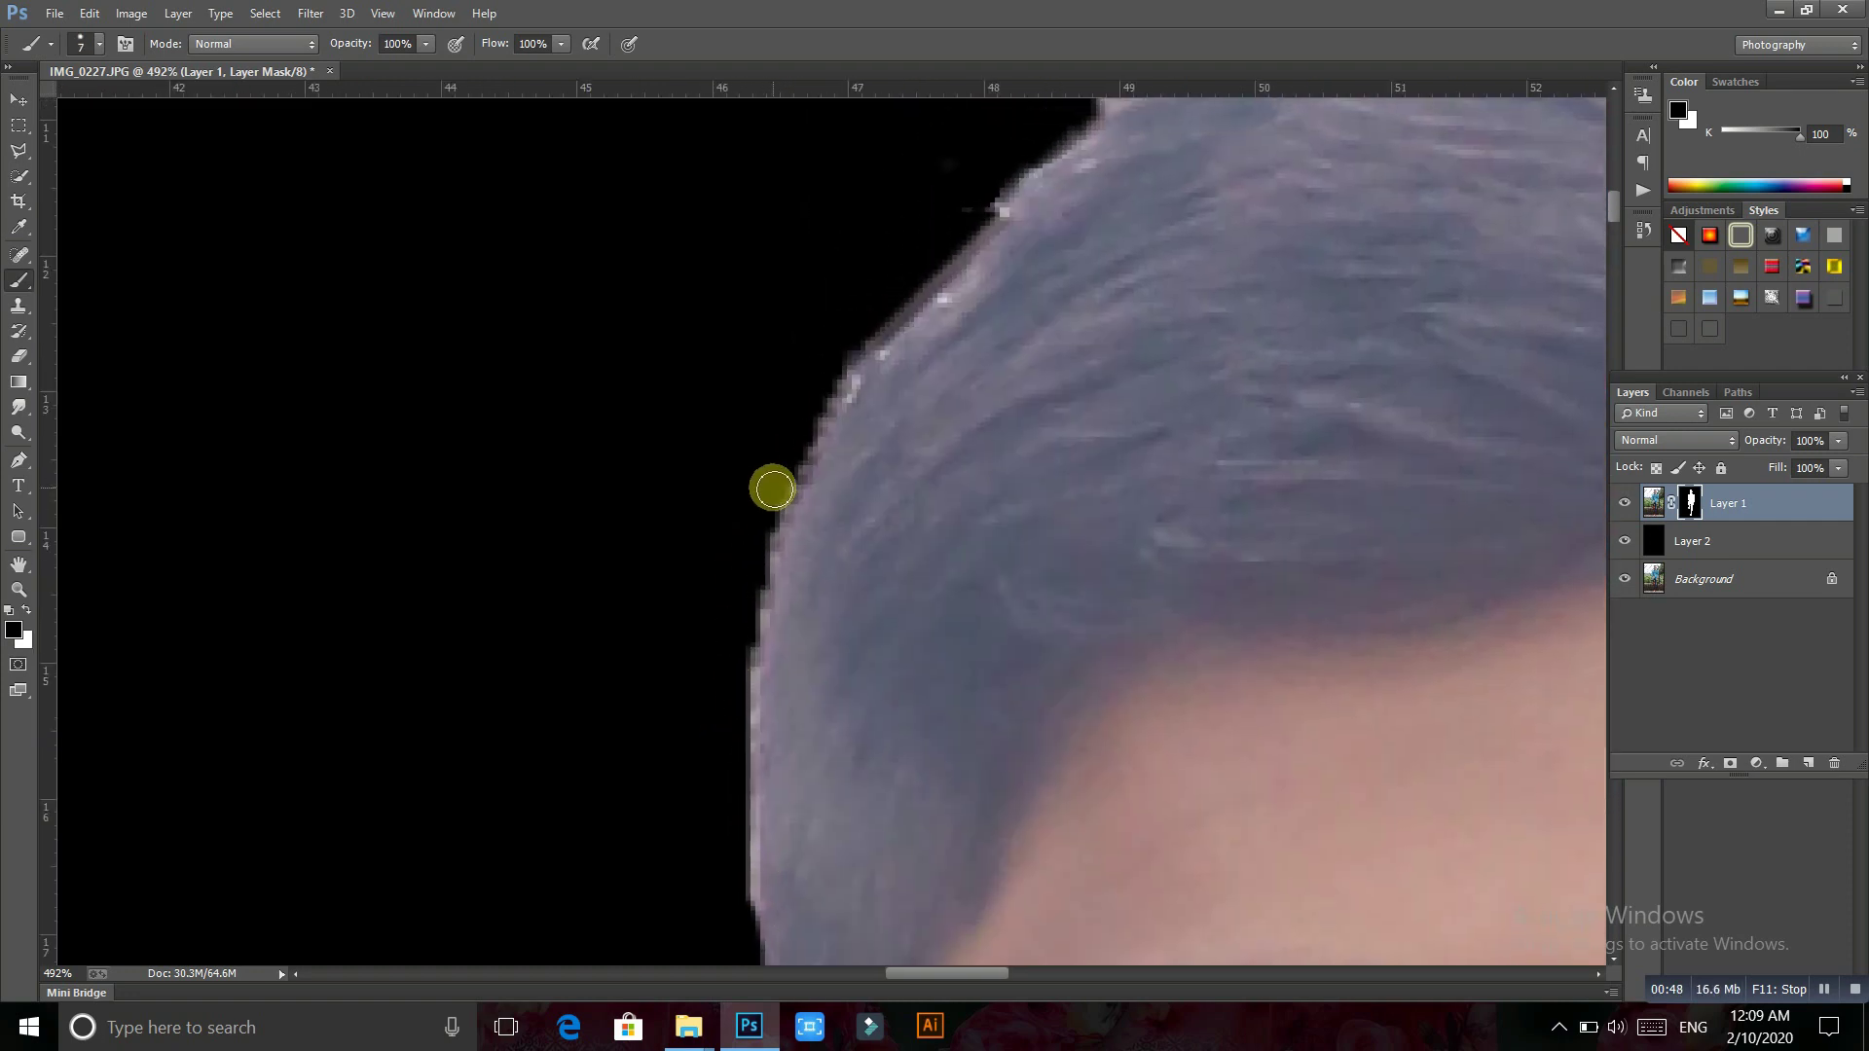
pyautogui.moveTo(773, 489); pyautogui.dragTo(737, 924)
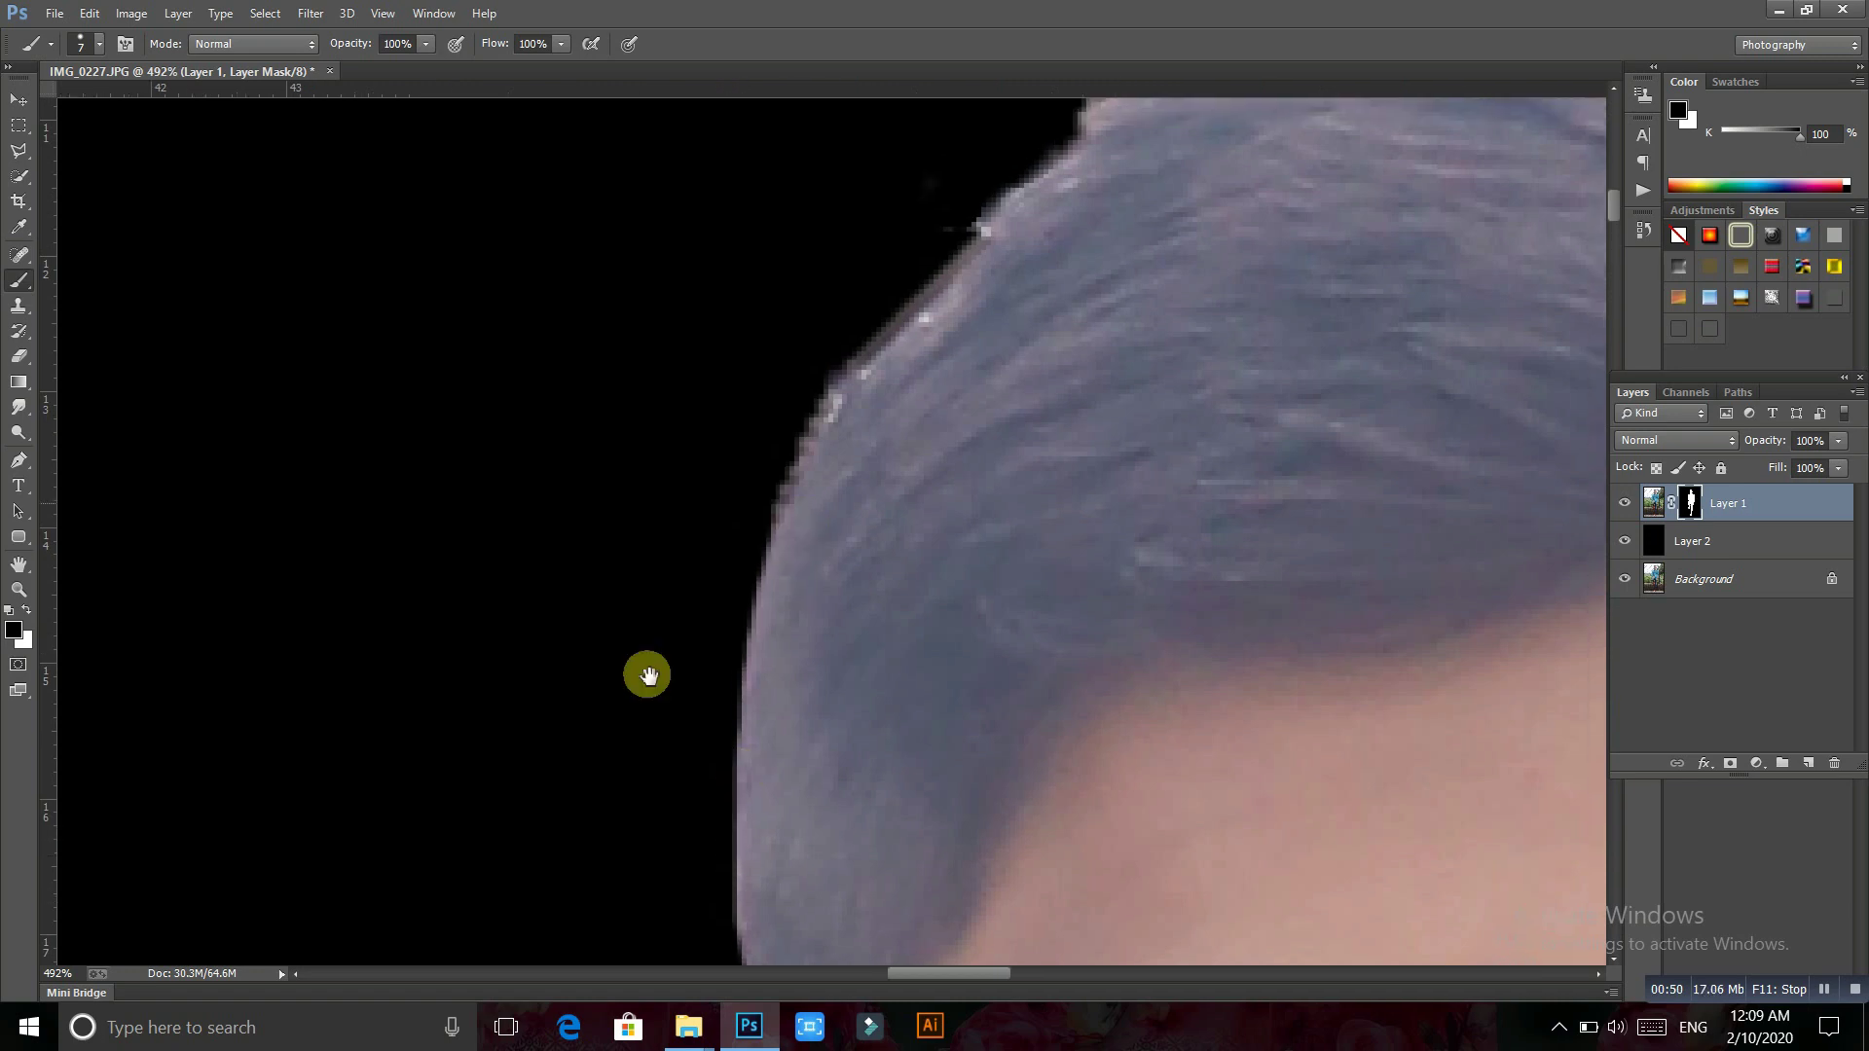
pyautogui.scroll(4, 646, 671)
pyautogui.hscroll(5, 586, 691)
pyautogui.moveTo(546, 758); pyautogui.dragTo(640, 599)
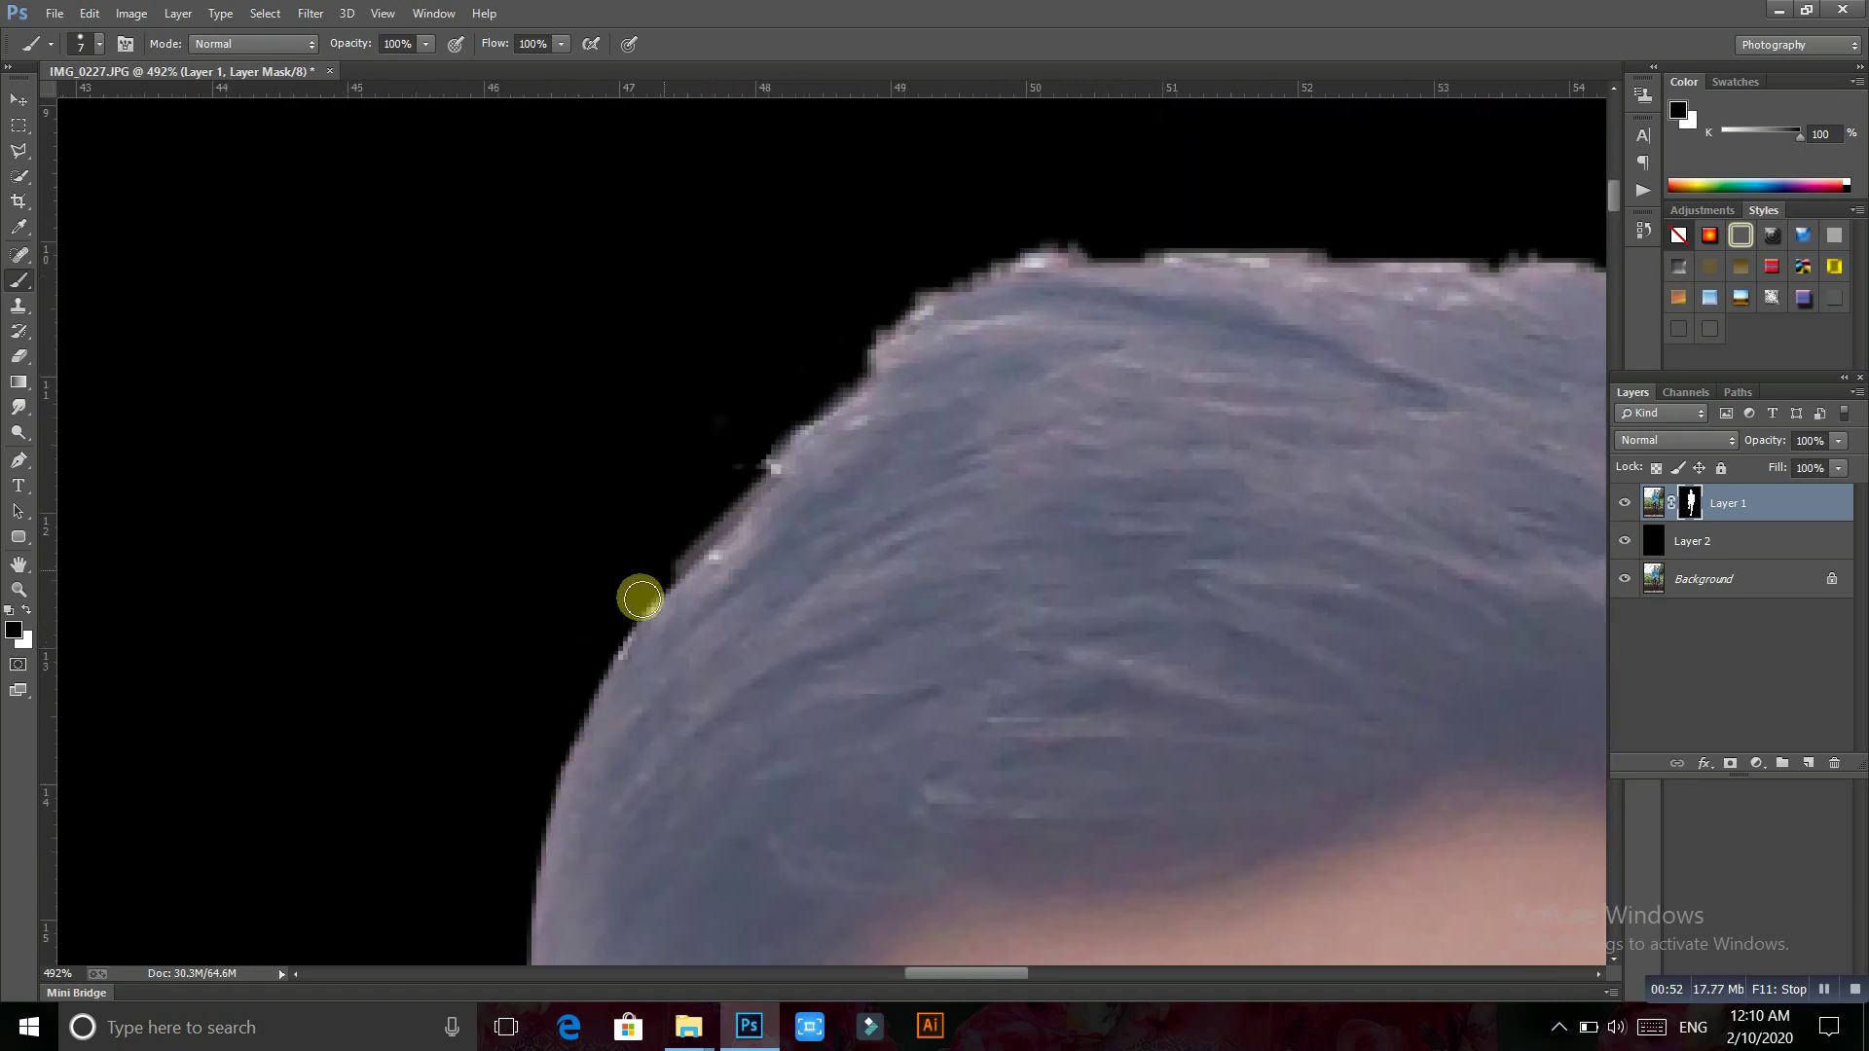
pyautogui.moveTo(591, 664)
pyautogui.mouseDown()
pyautogui.moveTo(880, 355)
pyautogui.moveTo(529, 604)
pyautogui.moveTo(668, 488)
pyautogui.moveTo(769, 465)
pyautogui.mouseUp()
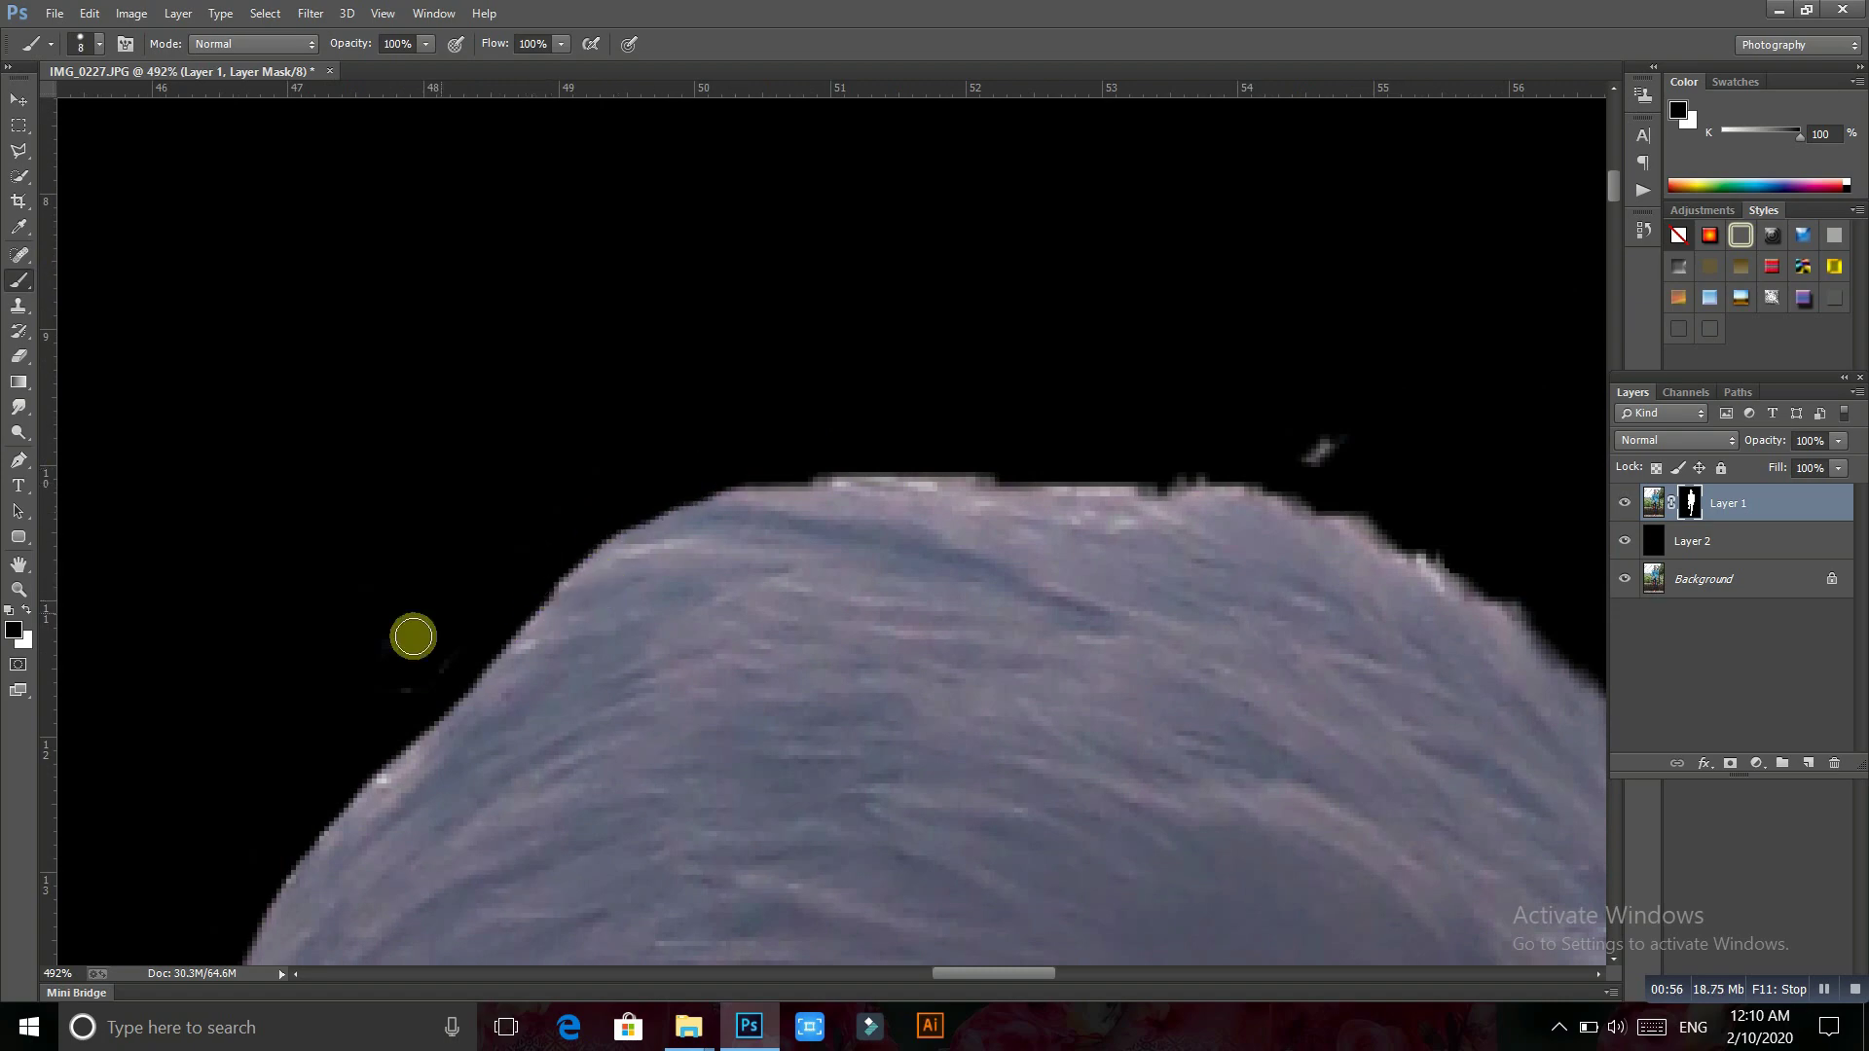
# Clean the top of the hair, removing the stray speck and the dark and grey tufts
pyautogui.moveTo(474, 624); pyautogui.dragTo(198, 592)
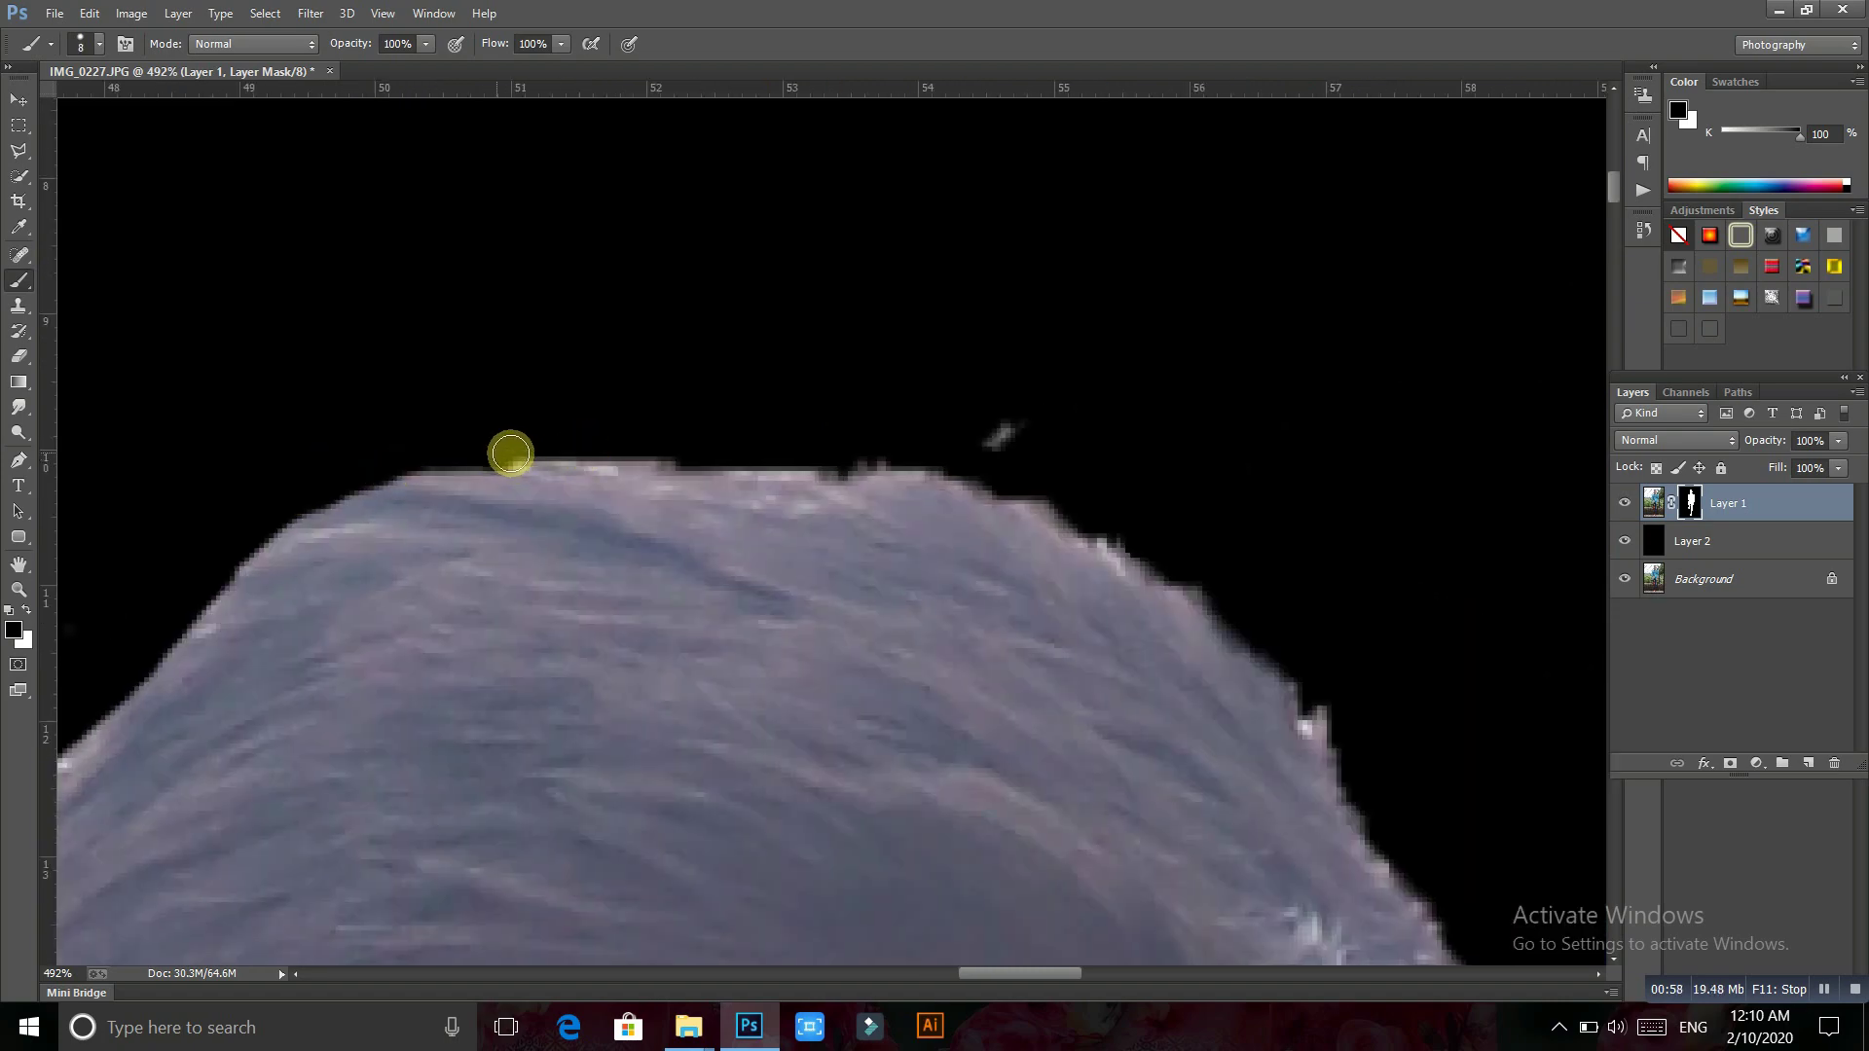
pyautogui.moveTo(510, 452)
pyautogui.mouseDown()
pyautogui.moveTo(880, 455)
pyautogui.moveTo(534, 354)
pyautogui.moveTo(576, 334)
pyautogui.moveTo(663, 417)
pyautogui.mouseUp()
pyautogui.moveTo(754, 480); pyautogui.dragTo(592, 300)
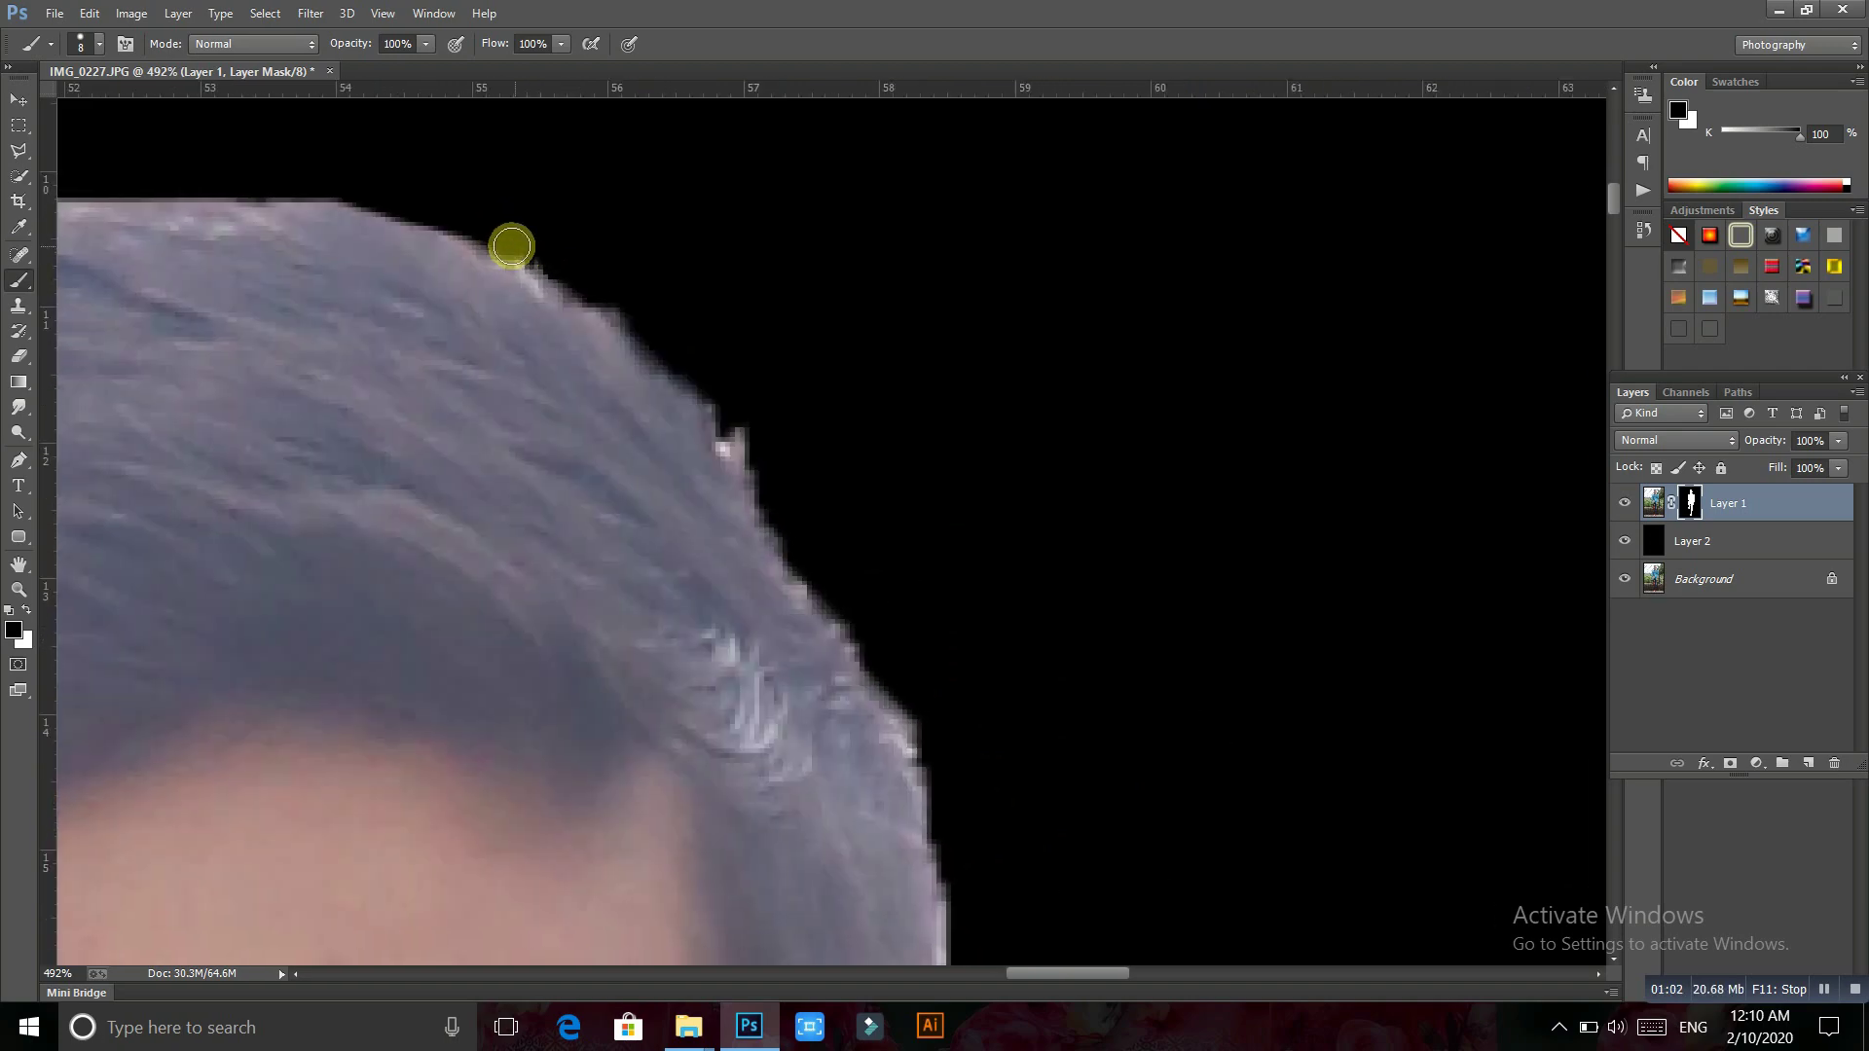
pyautogui.moveTo(511, 246)
pyautogui.mouseDown()
pyautogui.moveTo(646, 333)
pyautogui.moveTo(604, 230)
pyautogui.moveTo(678, 394)
pyautogui.moveTo(655, 218)
pyautogui.moveTo(739, 348)
pyautogui.moveTo(759, 330)
pyautogui.moveTo(769, 155)
pyautogui.mouseUp()
pyautogui.moveTo(710, 733); pyautogui.dragTo(758, 385)
pyautogui.press(']')
pyautogui.moveTo(795, 605)
pyautogui.mouseDown()
pyautogui.moveTo(764, 658)
pyautogui.moveTo(868, 417)
pyautogui.mouseUp()
# Set the brush to 5 px and paint out the pale fringe along the jaw edge
pyautogui.scroll(1, 906, 418)
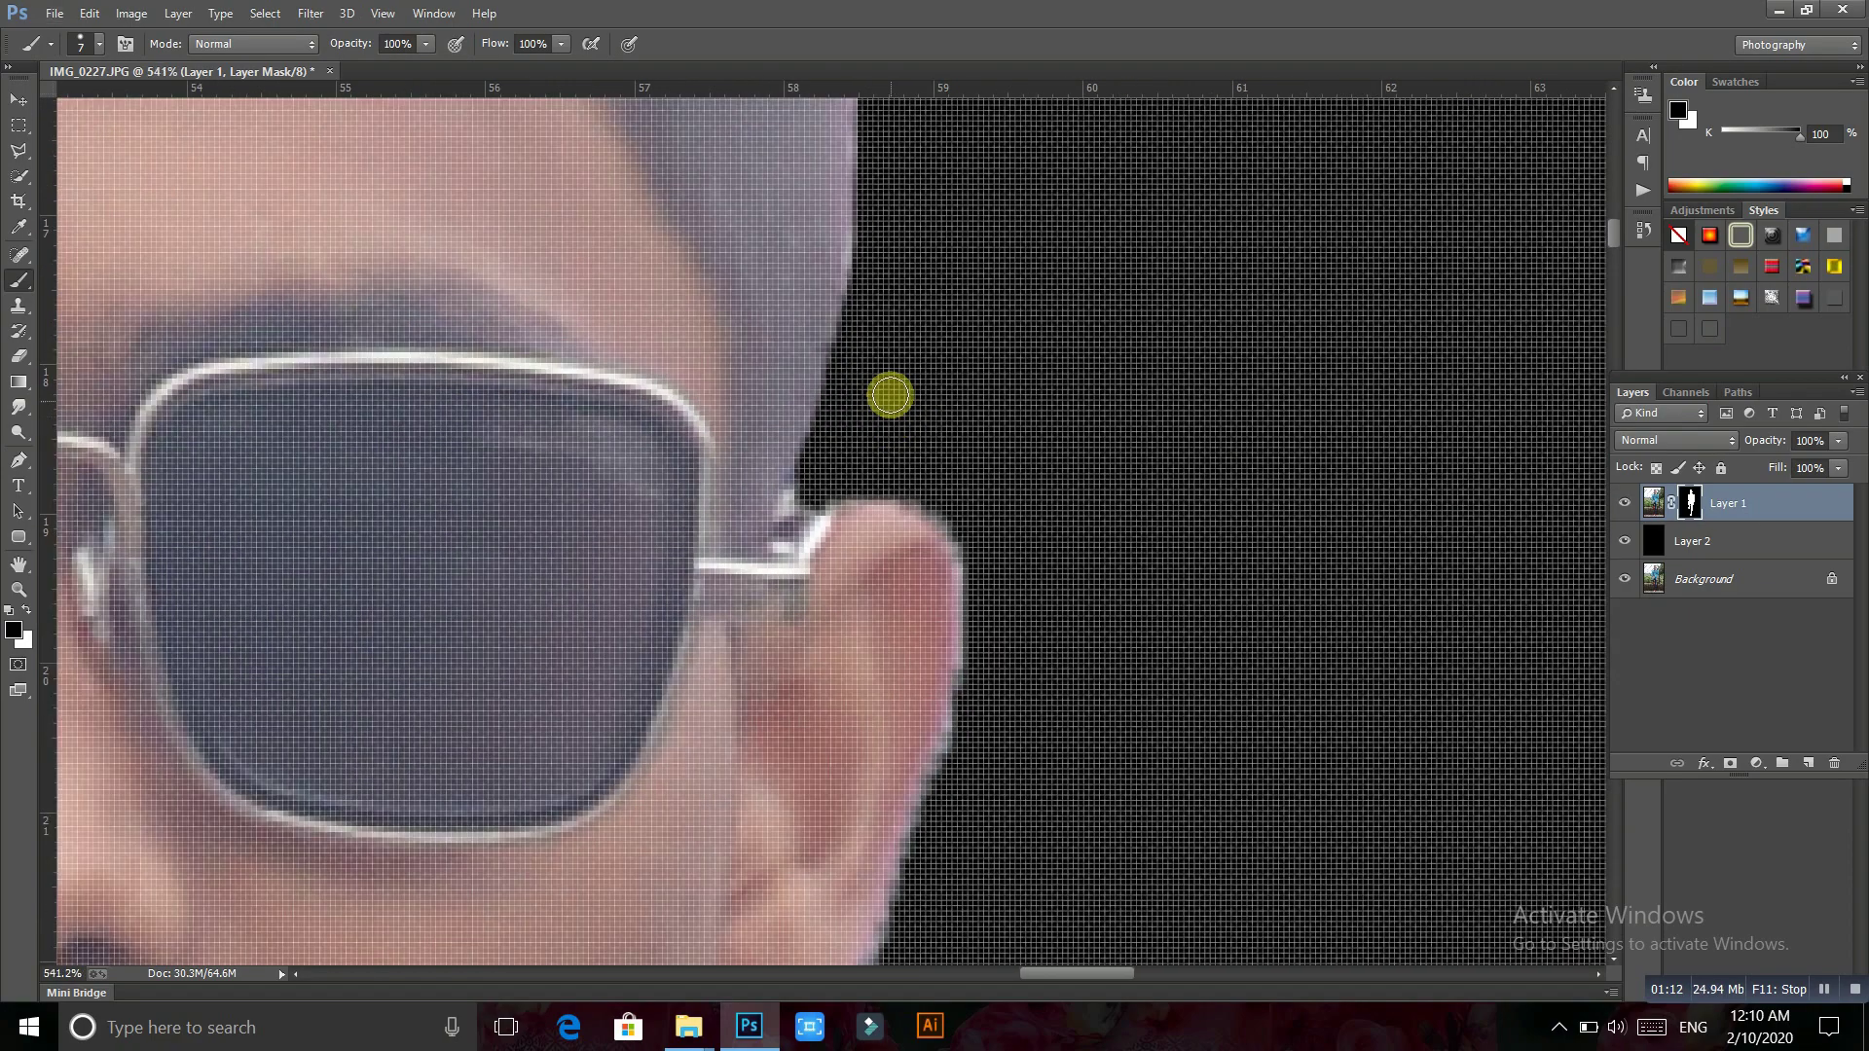
pyautogui.scroll(-1, 915, 433)
pyautogui.press('[')
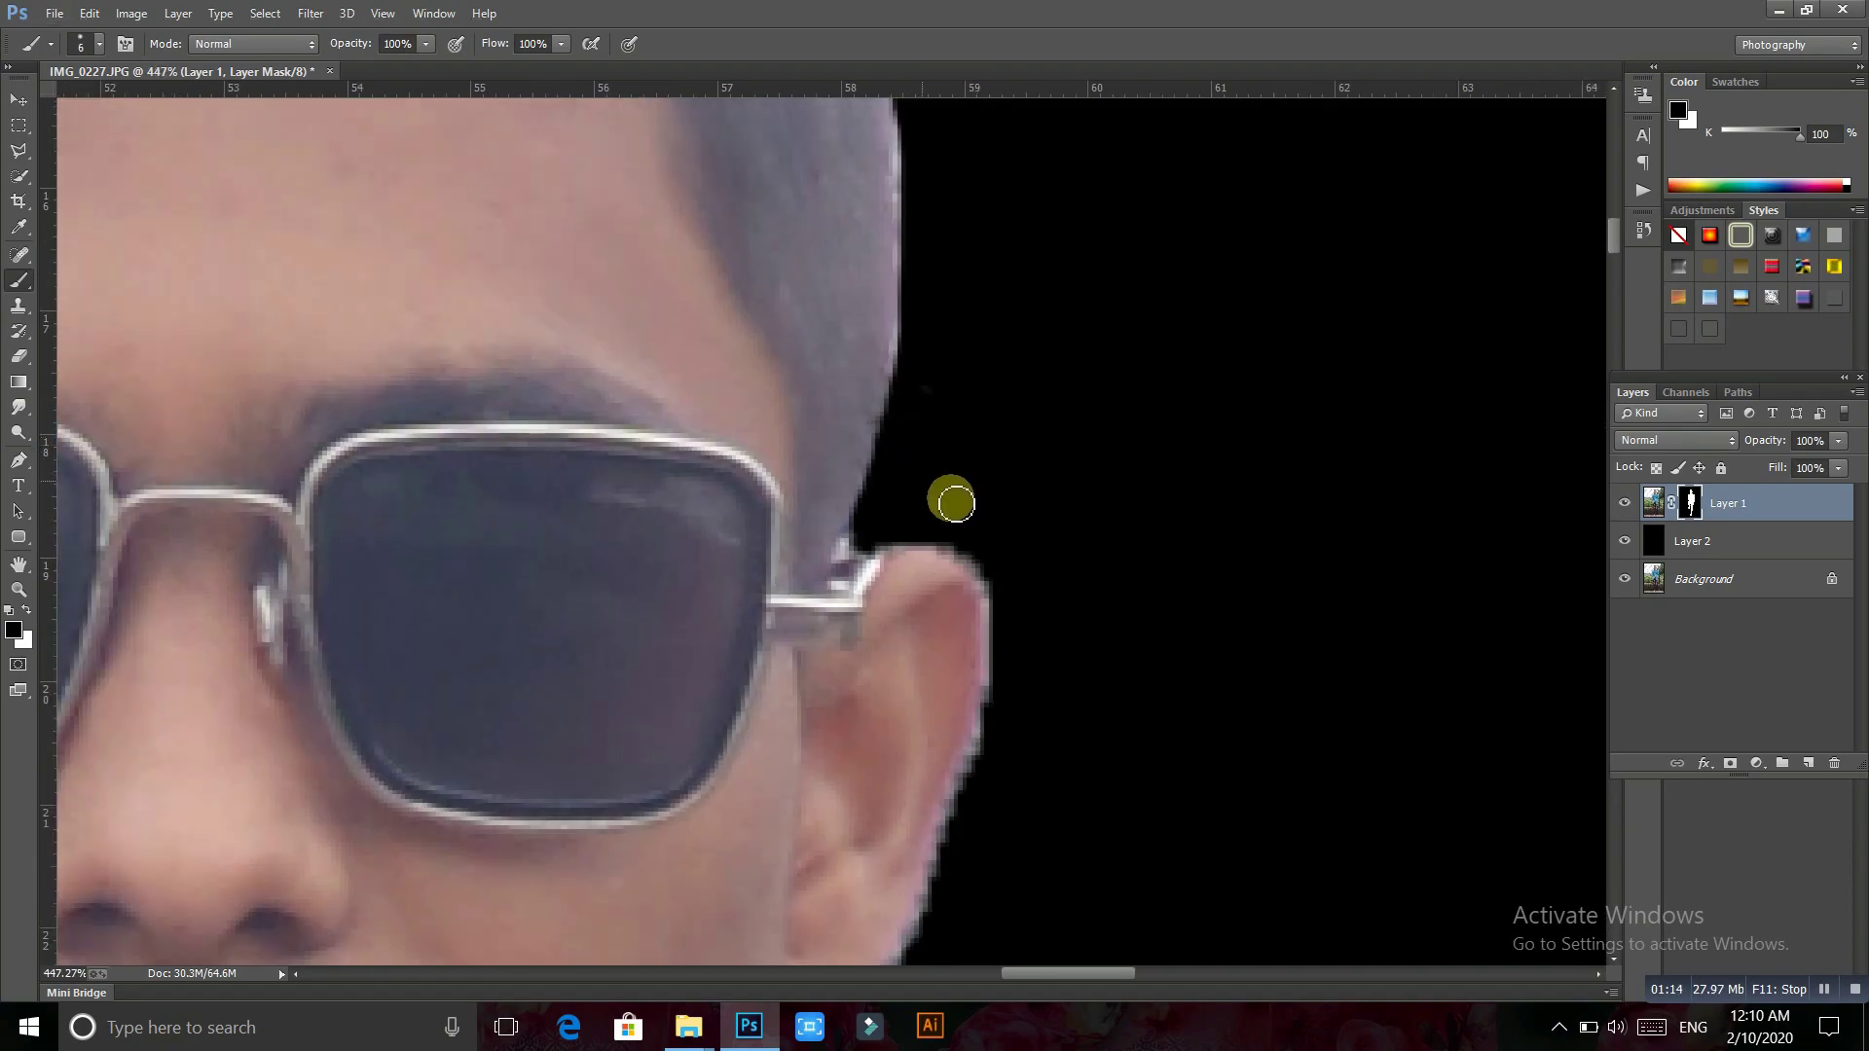
pyautogui.press(']')
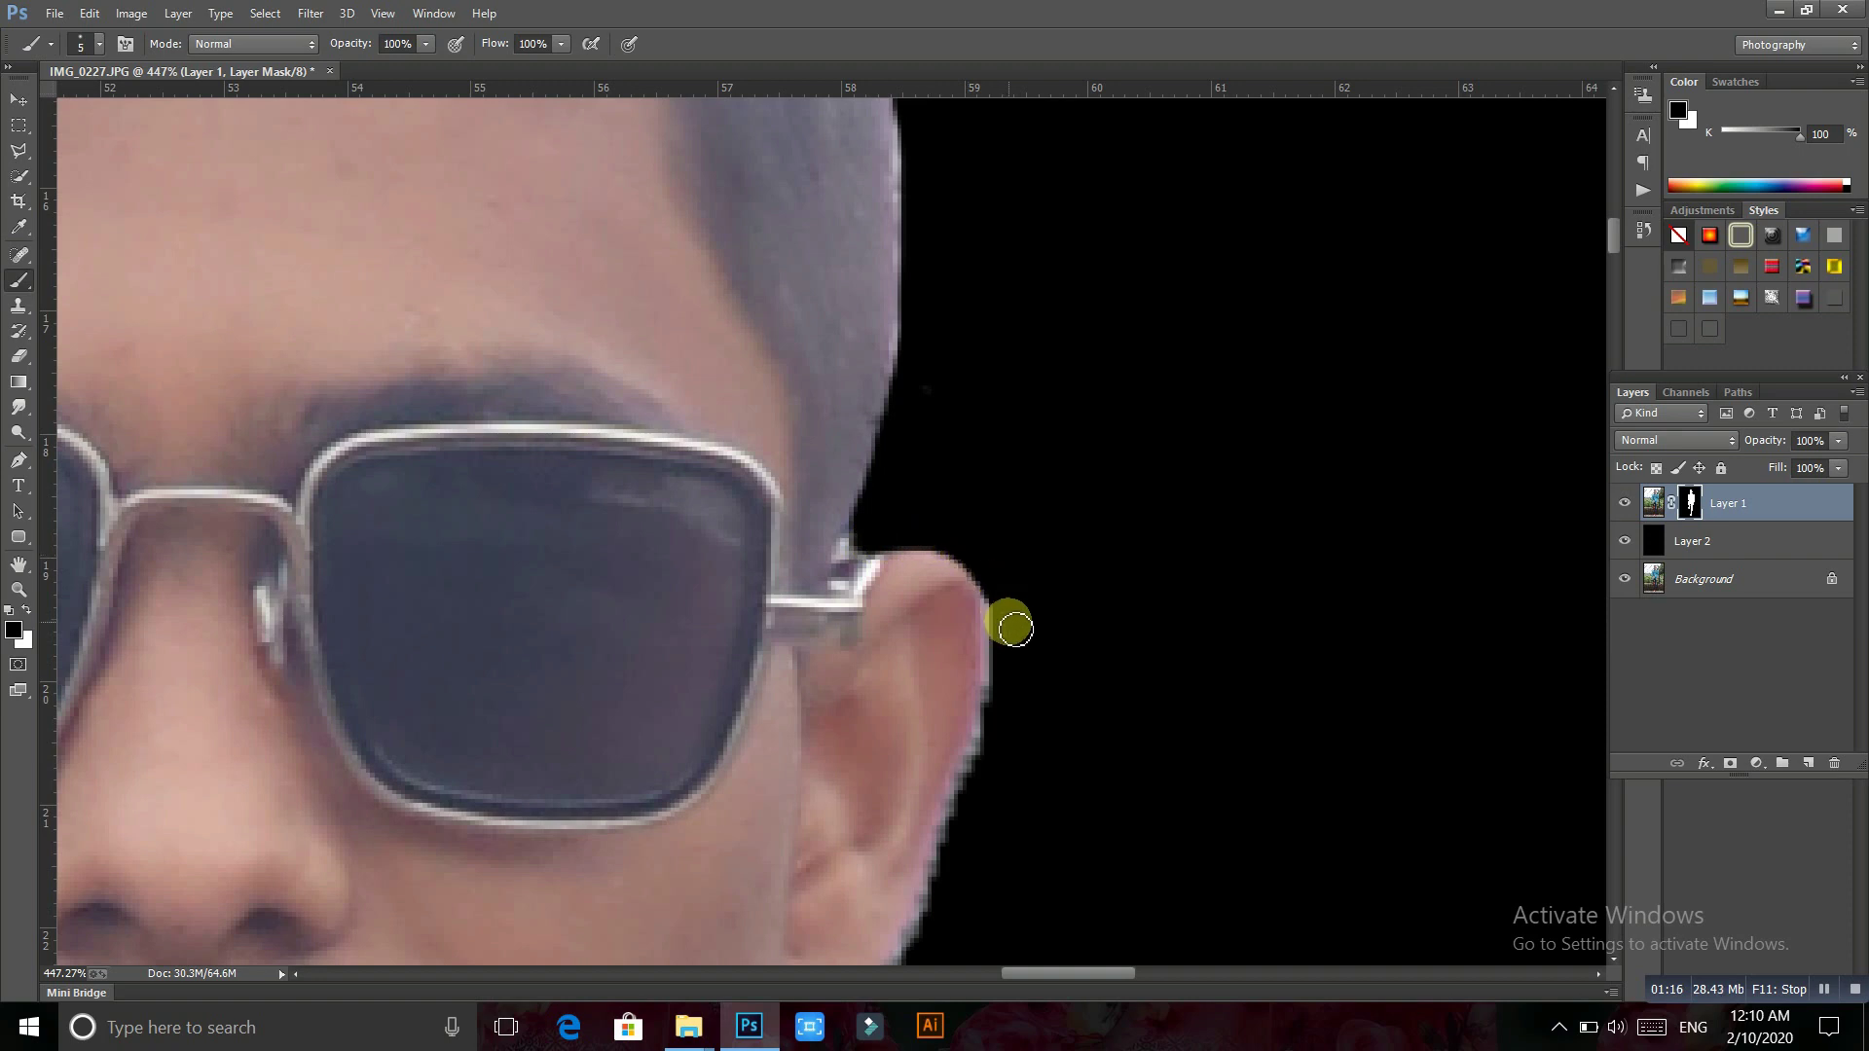
pyautogui.scroll(-2, 1002, 584)
pyautogui.scroll(-1, 974, 740)
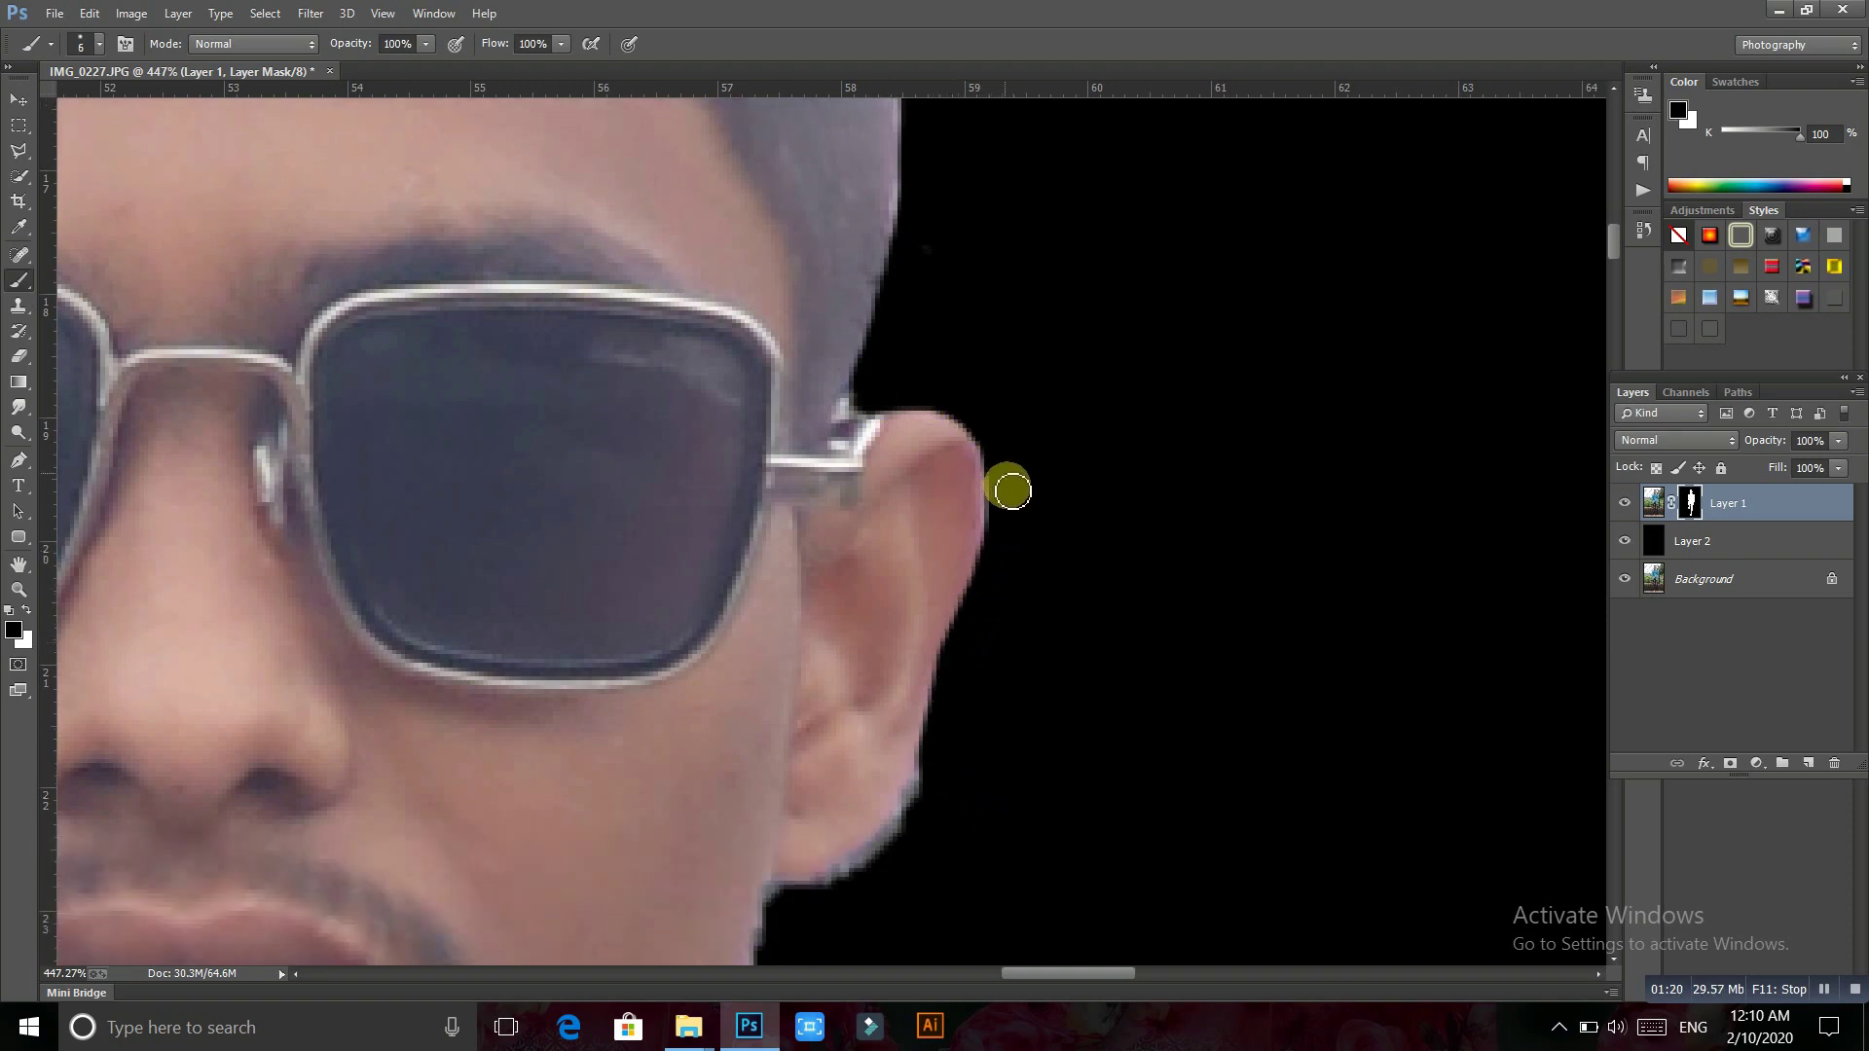
pyautogui.scroll(-1, 825, 838)
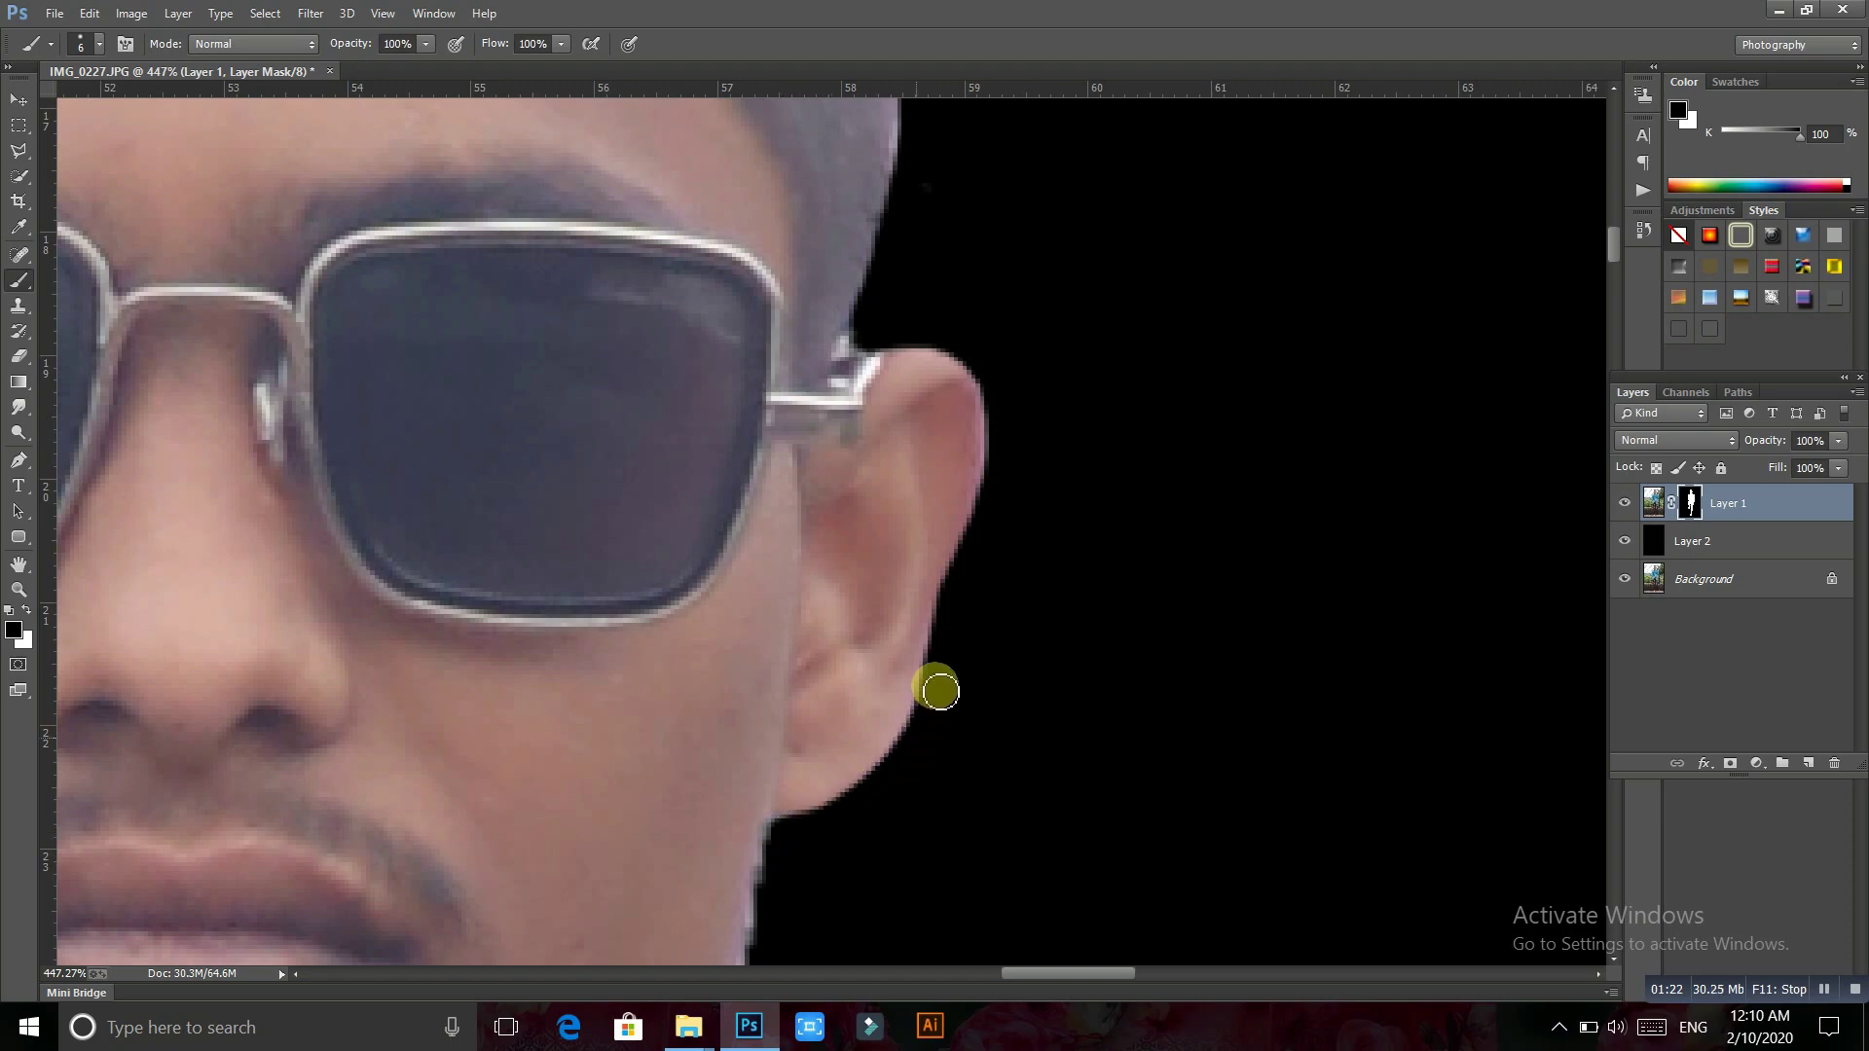
pyautogui.moveTo(935, 681); pyautogui.dragTo(953, 561)
pyautogui.press('[')
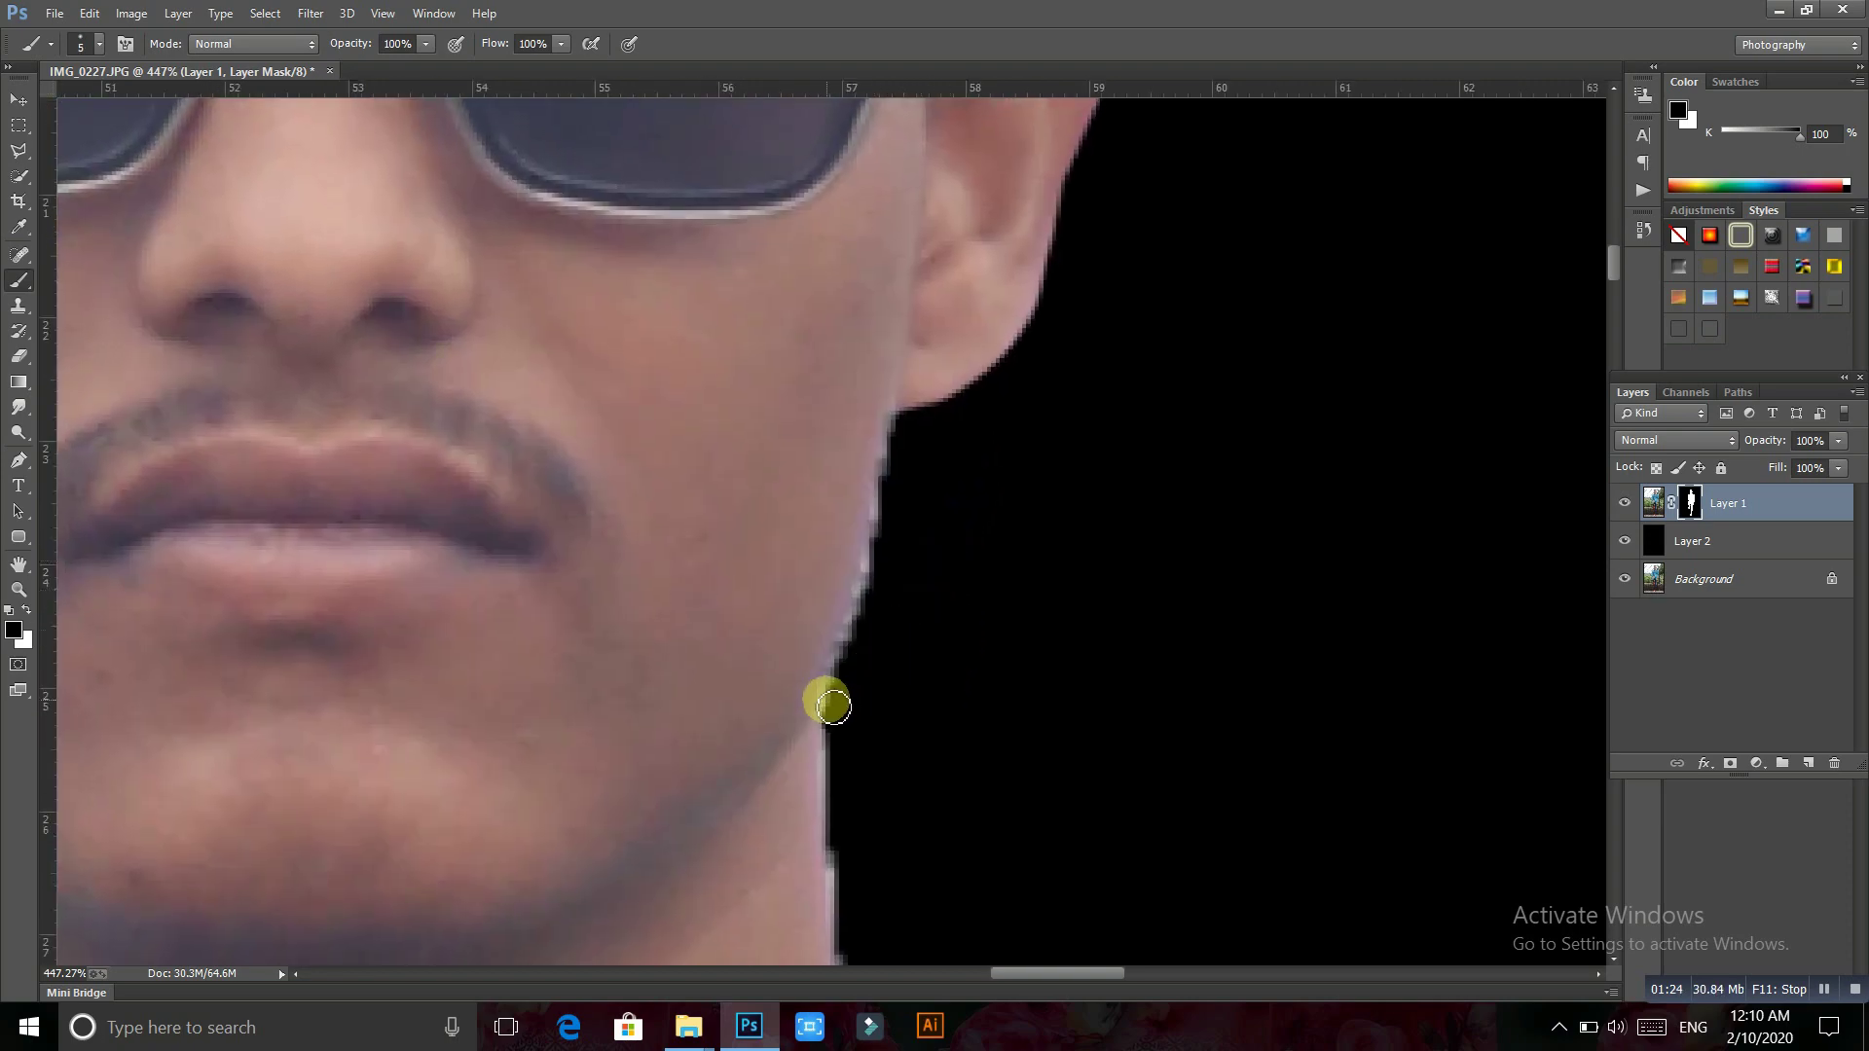
pyautogui.moveTo(837, 701); pyautogui.dragTo(897, 421)
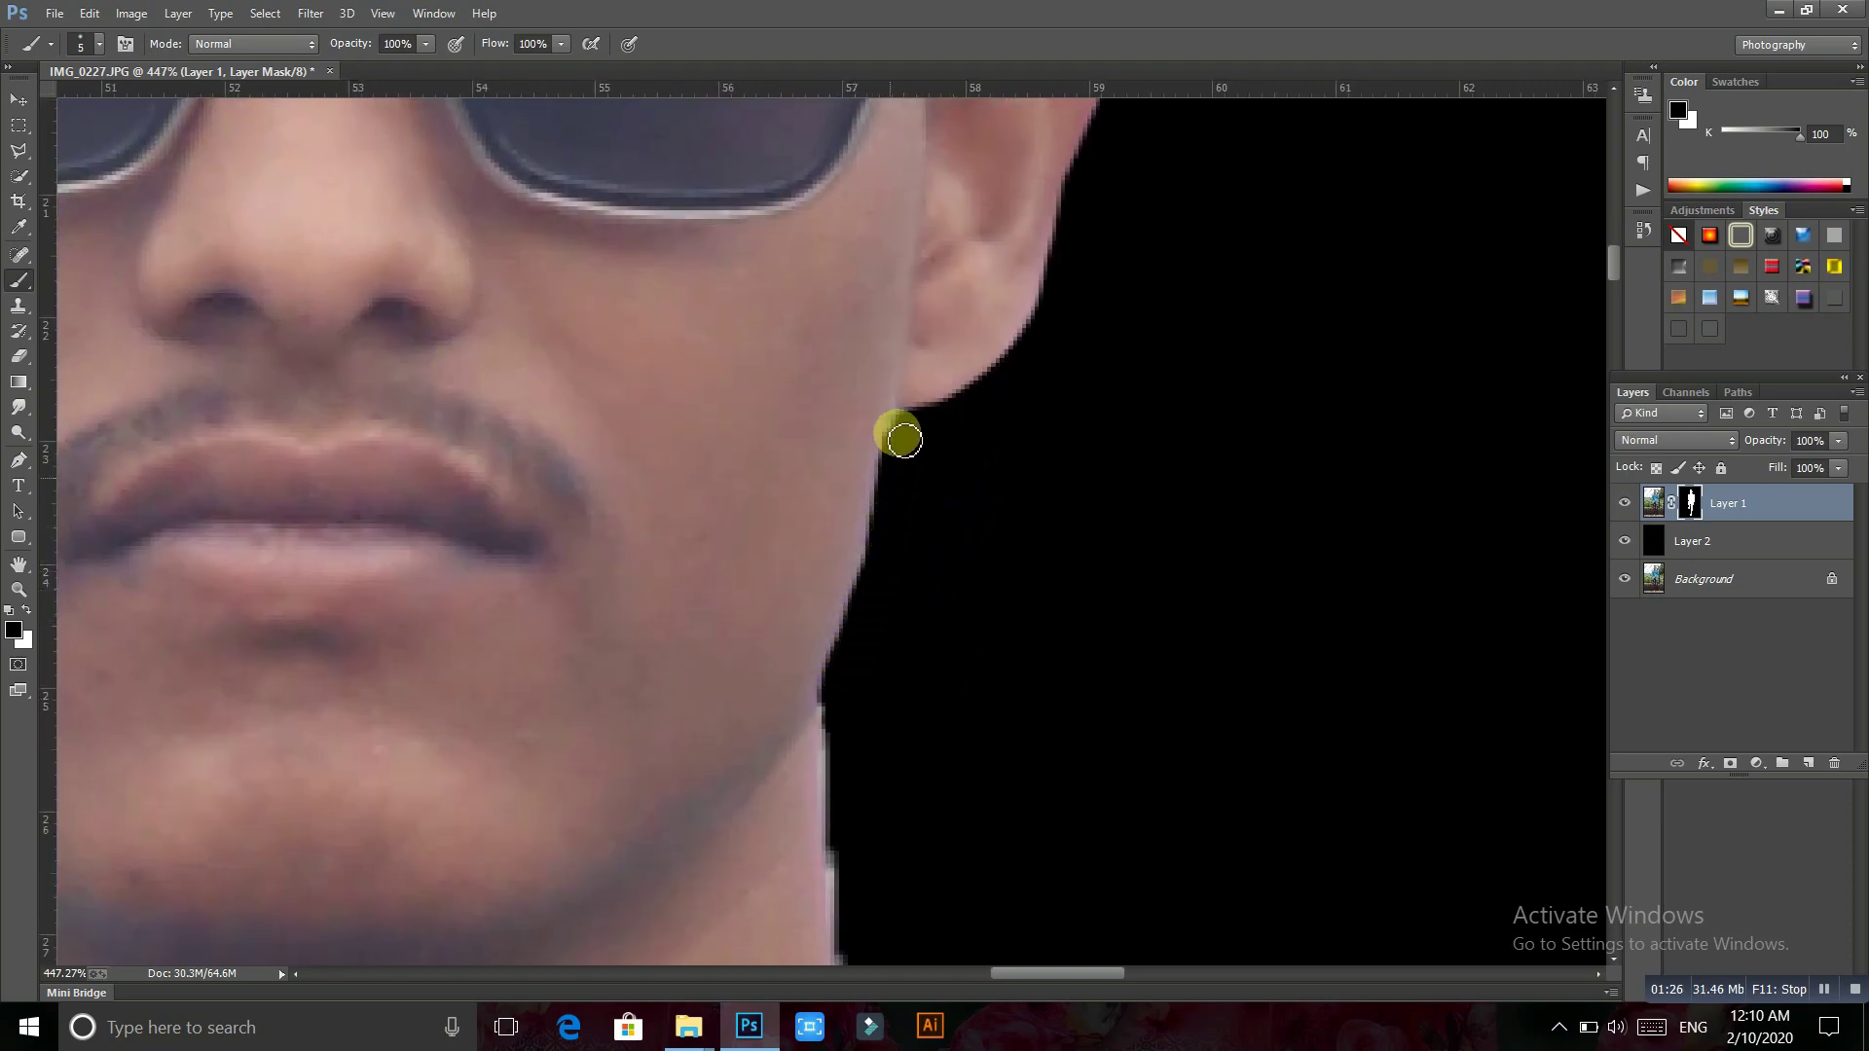
# Paint out the pale fringe along the blue shirt collar edge
pyautogui.moveTo(923, 668)
pyautogui.mouseDown()
pyautogui.moveTo(883, 405)
pyautogui.moveTo(819, 755)
pyautogui.mouseUp()
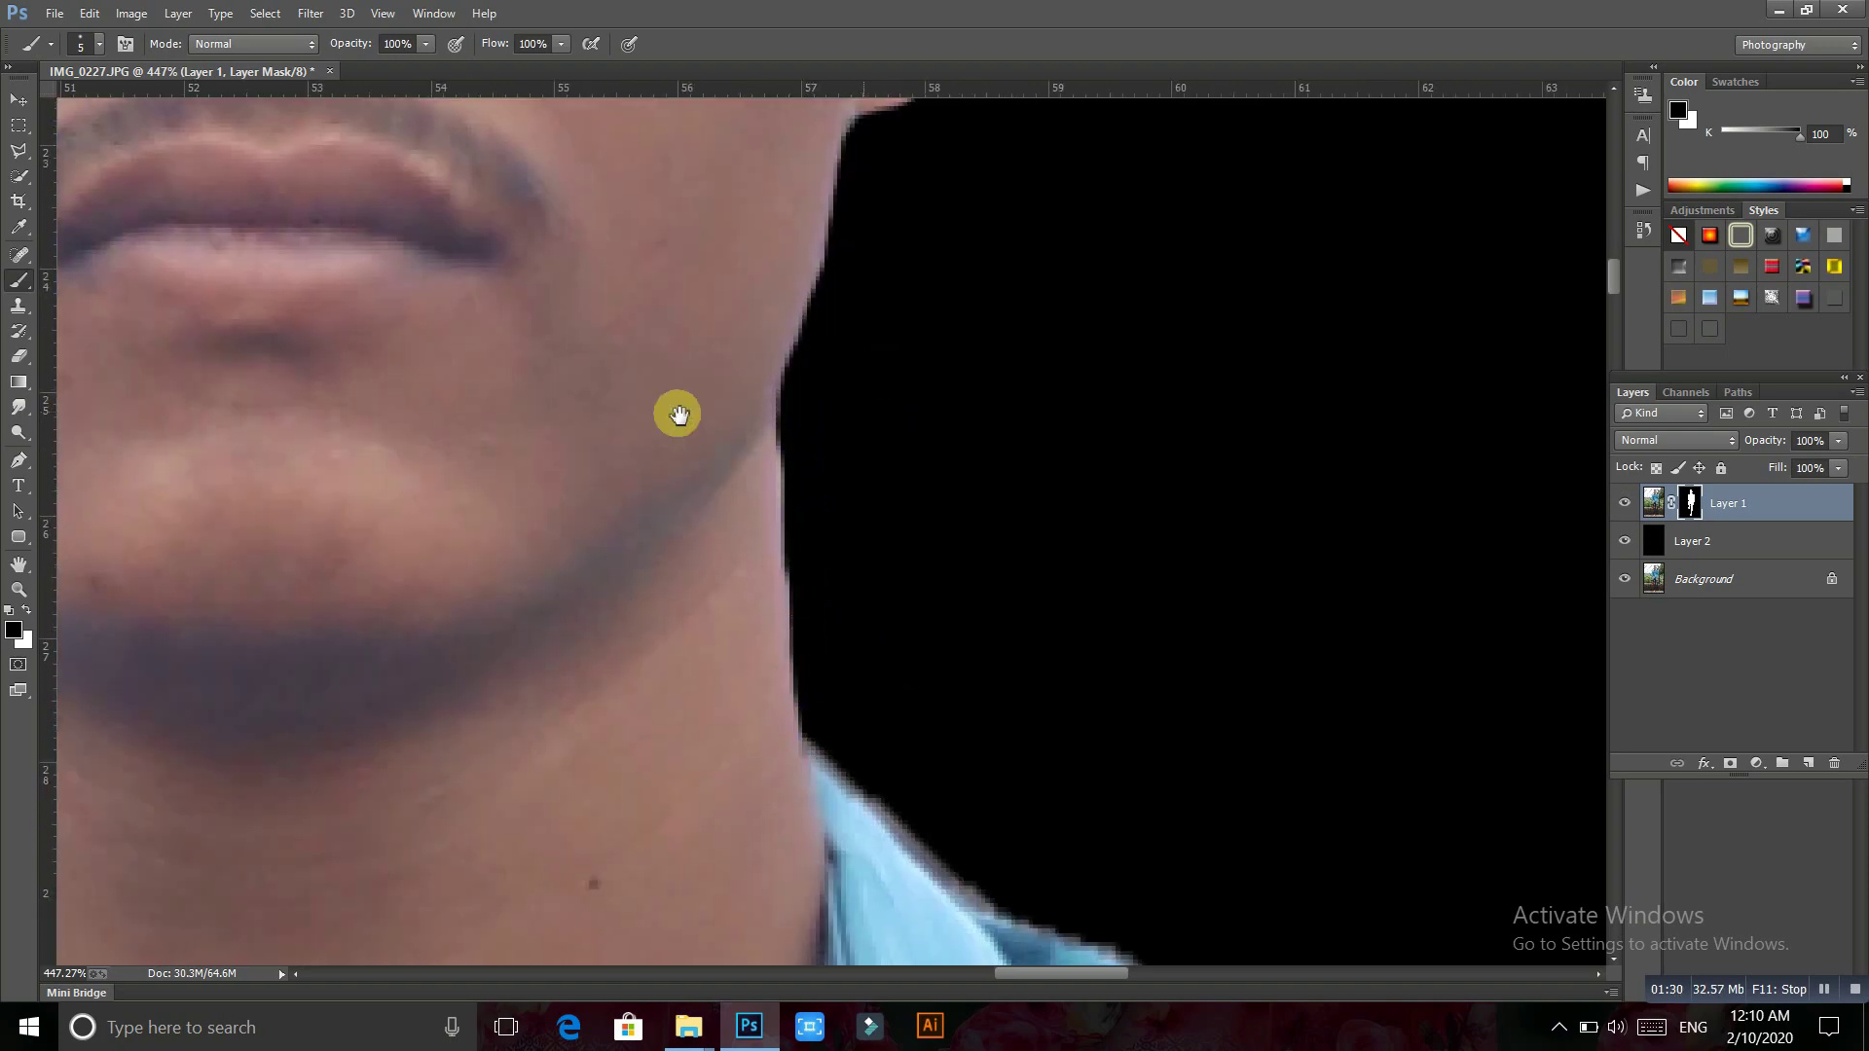
pyautogui.moveTo(678, 415); pyautogui.dragTo(485, 100)
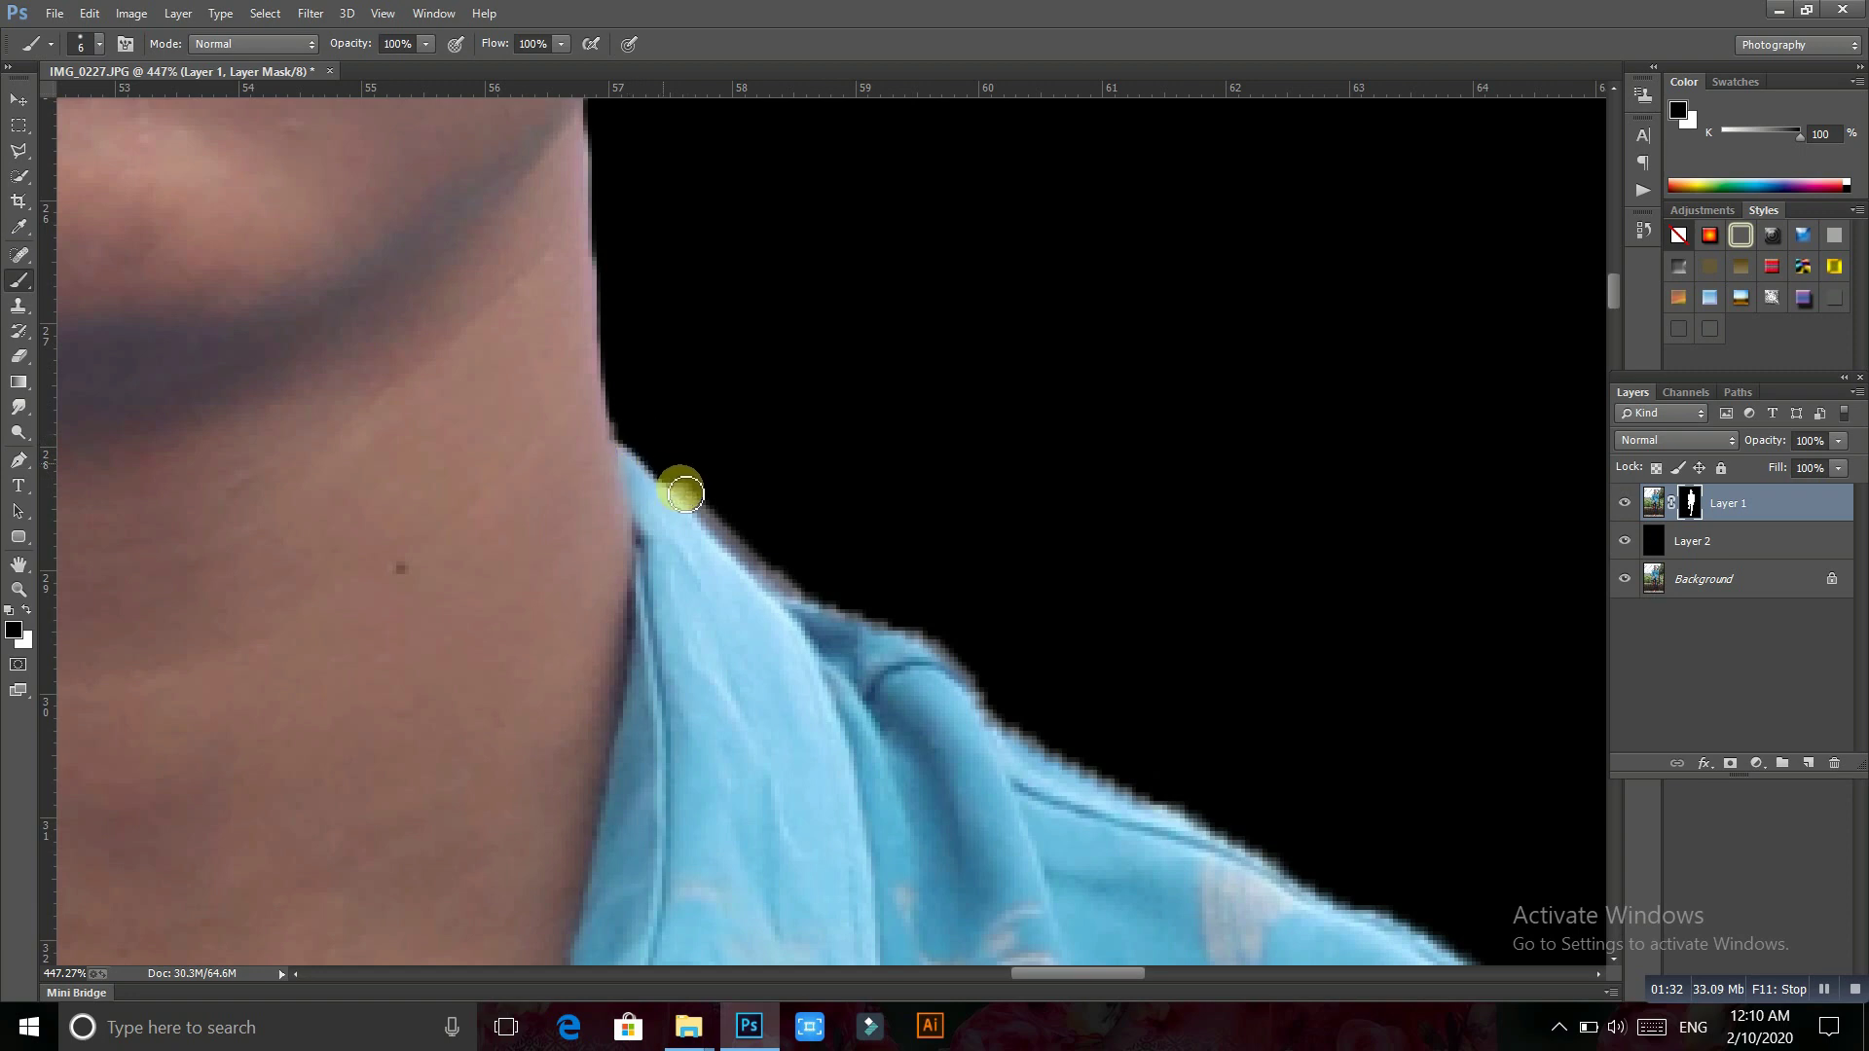
pyautogui.moveTo(684, 494)
pyautogui.mouseDown()
pyautogui.moveTo(758, 576)
pyautogui.moveTo(492, 292)
pyautogui.moveTo(584, 405)
pyautogui.moveTo(672, 429)
pyautogui.moveTo(308, 320)
pyautogui.moveTo(354, 363)
pyautogui.moveTo(710, 534)
pyautogui.moveTo(467, 367)
pyautogui.mouseUp()
pyautogui.press(']')
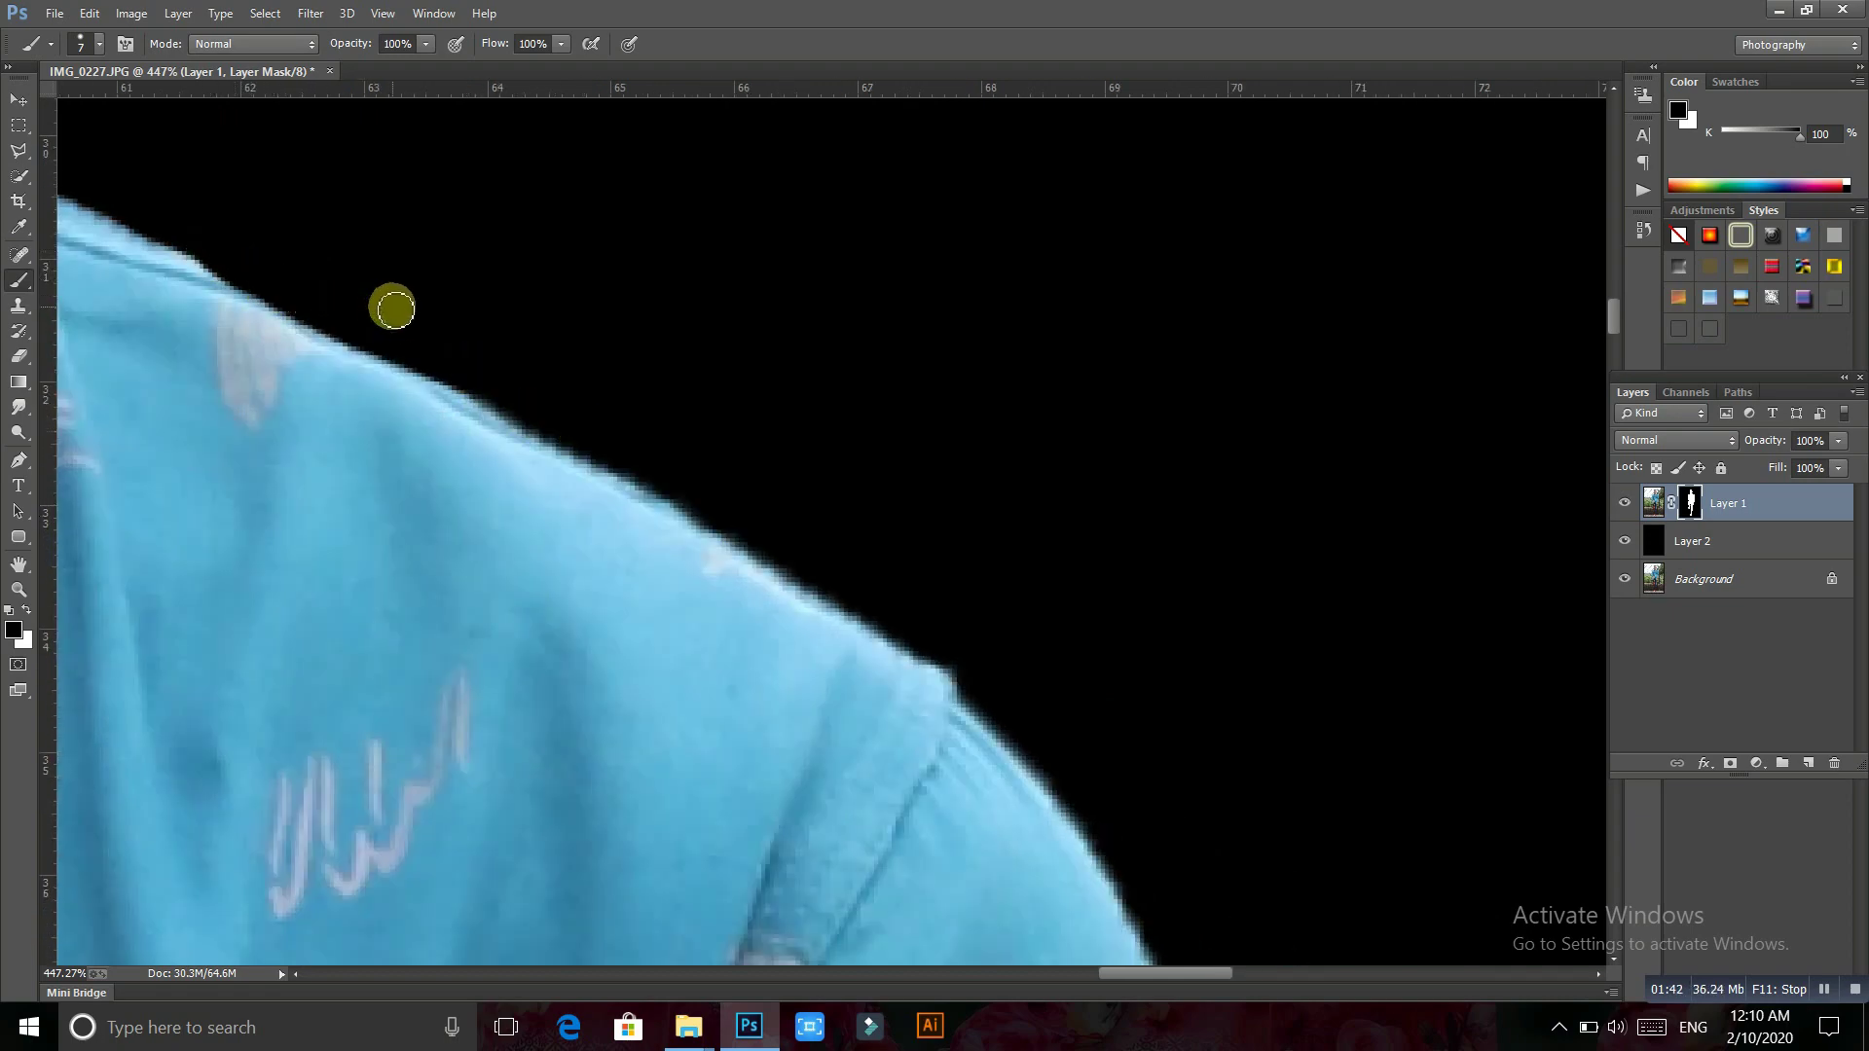
# Mask out the pale fringe down the shoulder edge
pyautogui.moveTo(655, 325); pyautogui.dragTo(495, 253)
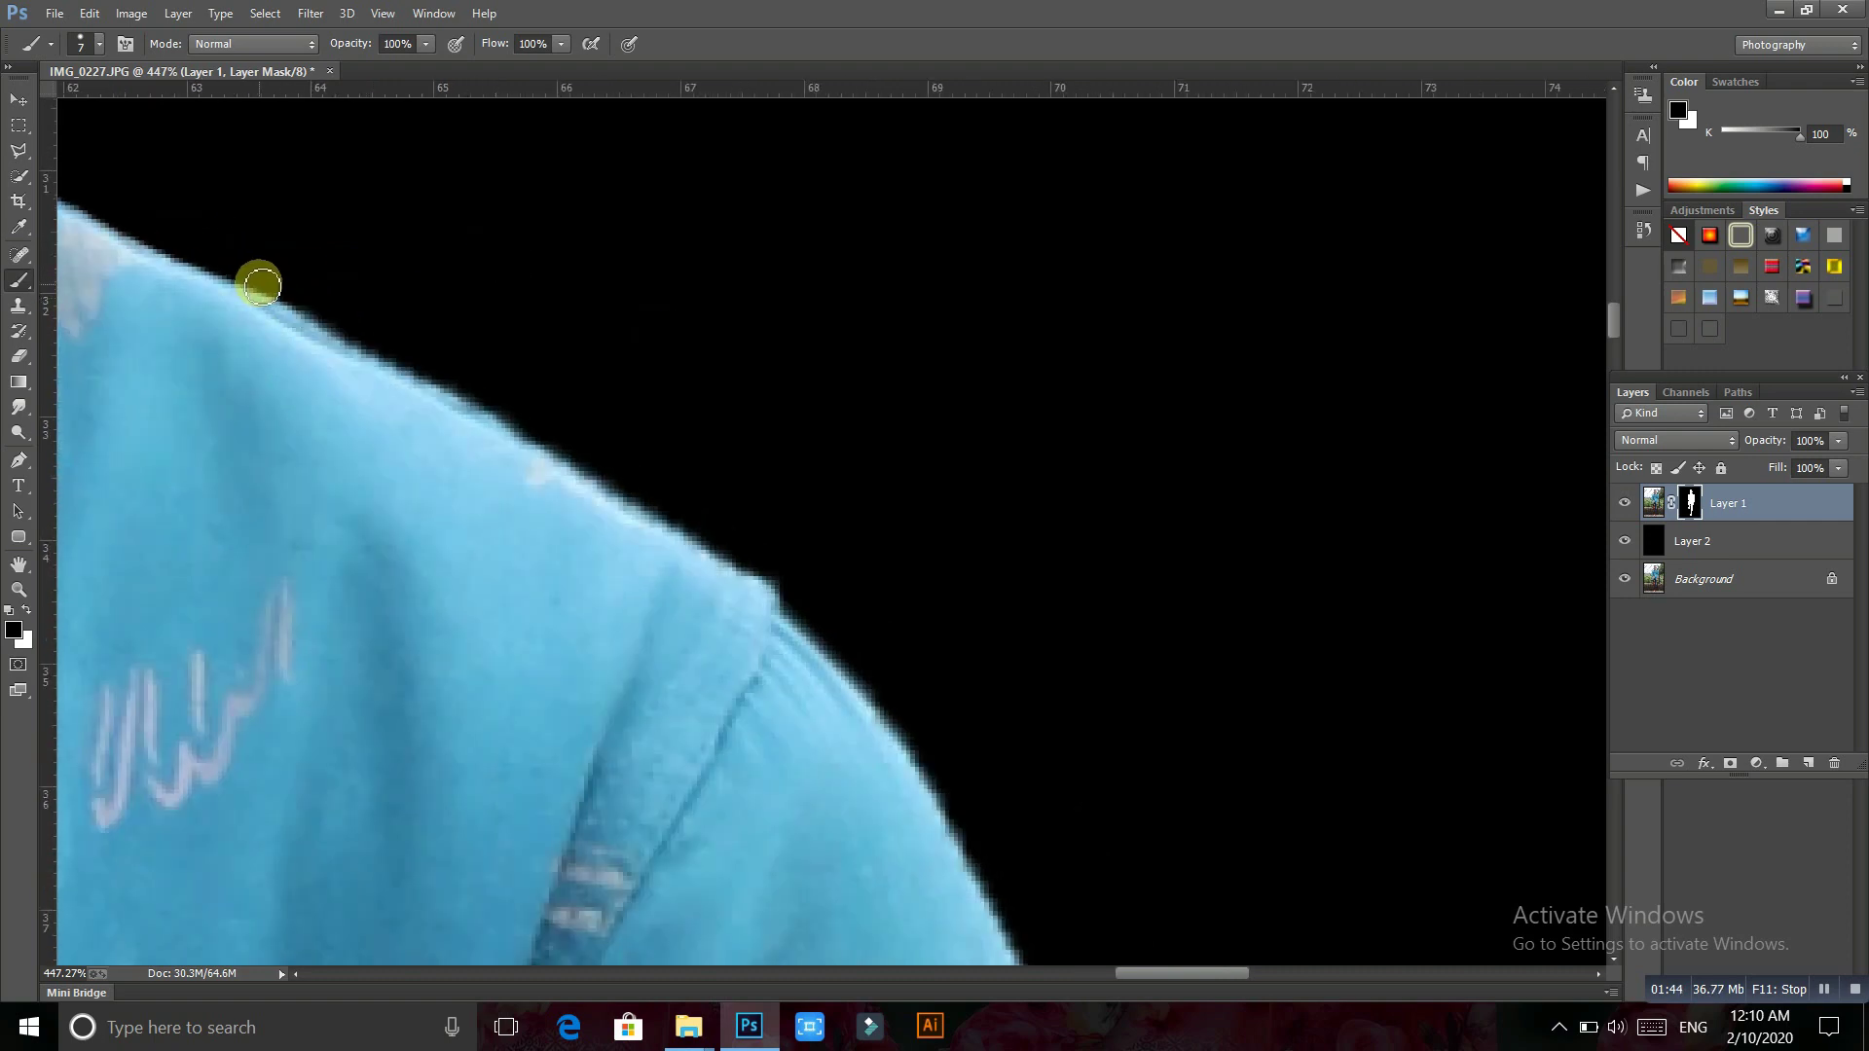
pyautogui.moveTo(287, 297)
pyautogui.mouseDown()
pyautogui.moveTo(447, 367)
pyautogui.moveTo(487, 407)
pyautogui.mouseUp()
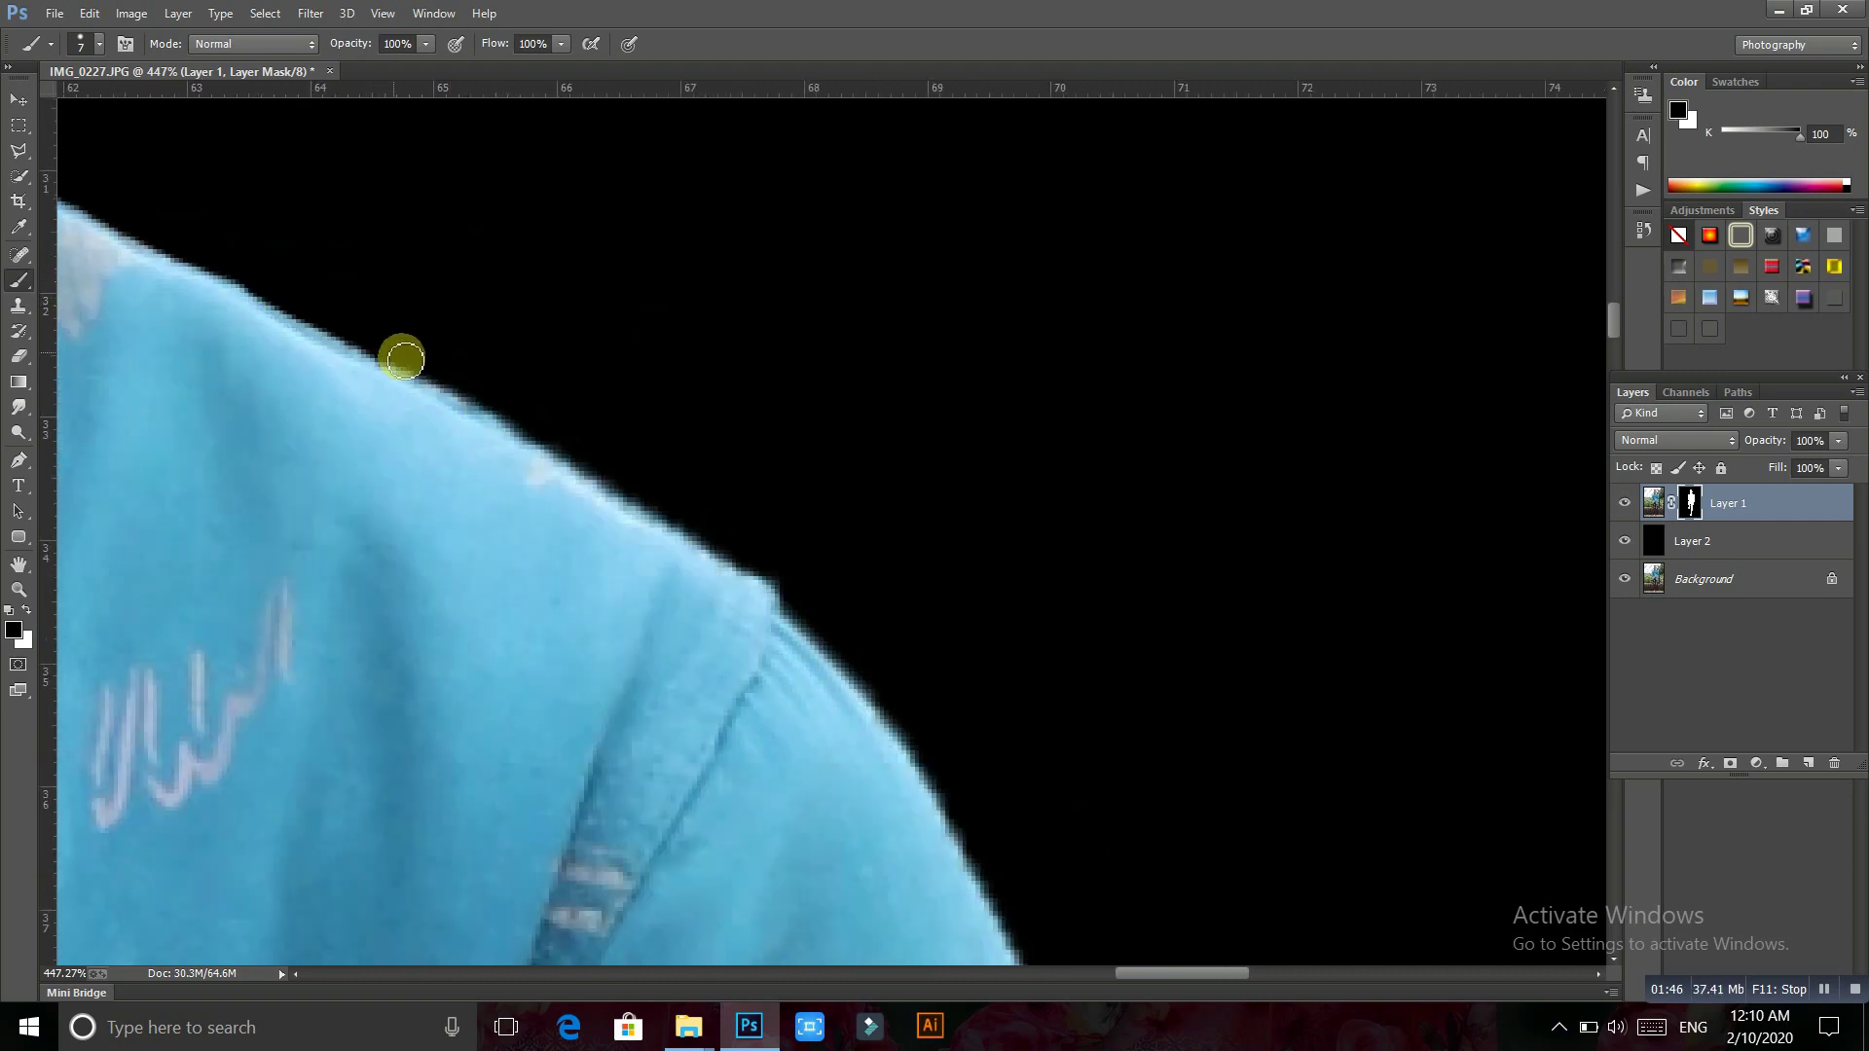
pyautogui.moveTo(404, 360); pyautogui.dragTo(774, 576)
pyautogui.moveTo(774, 576); pyautogui.dragTo(579, 222)
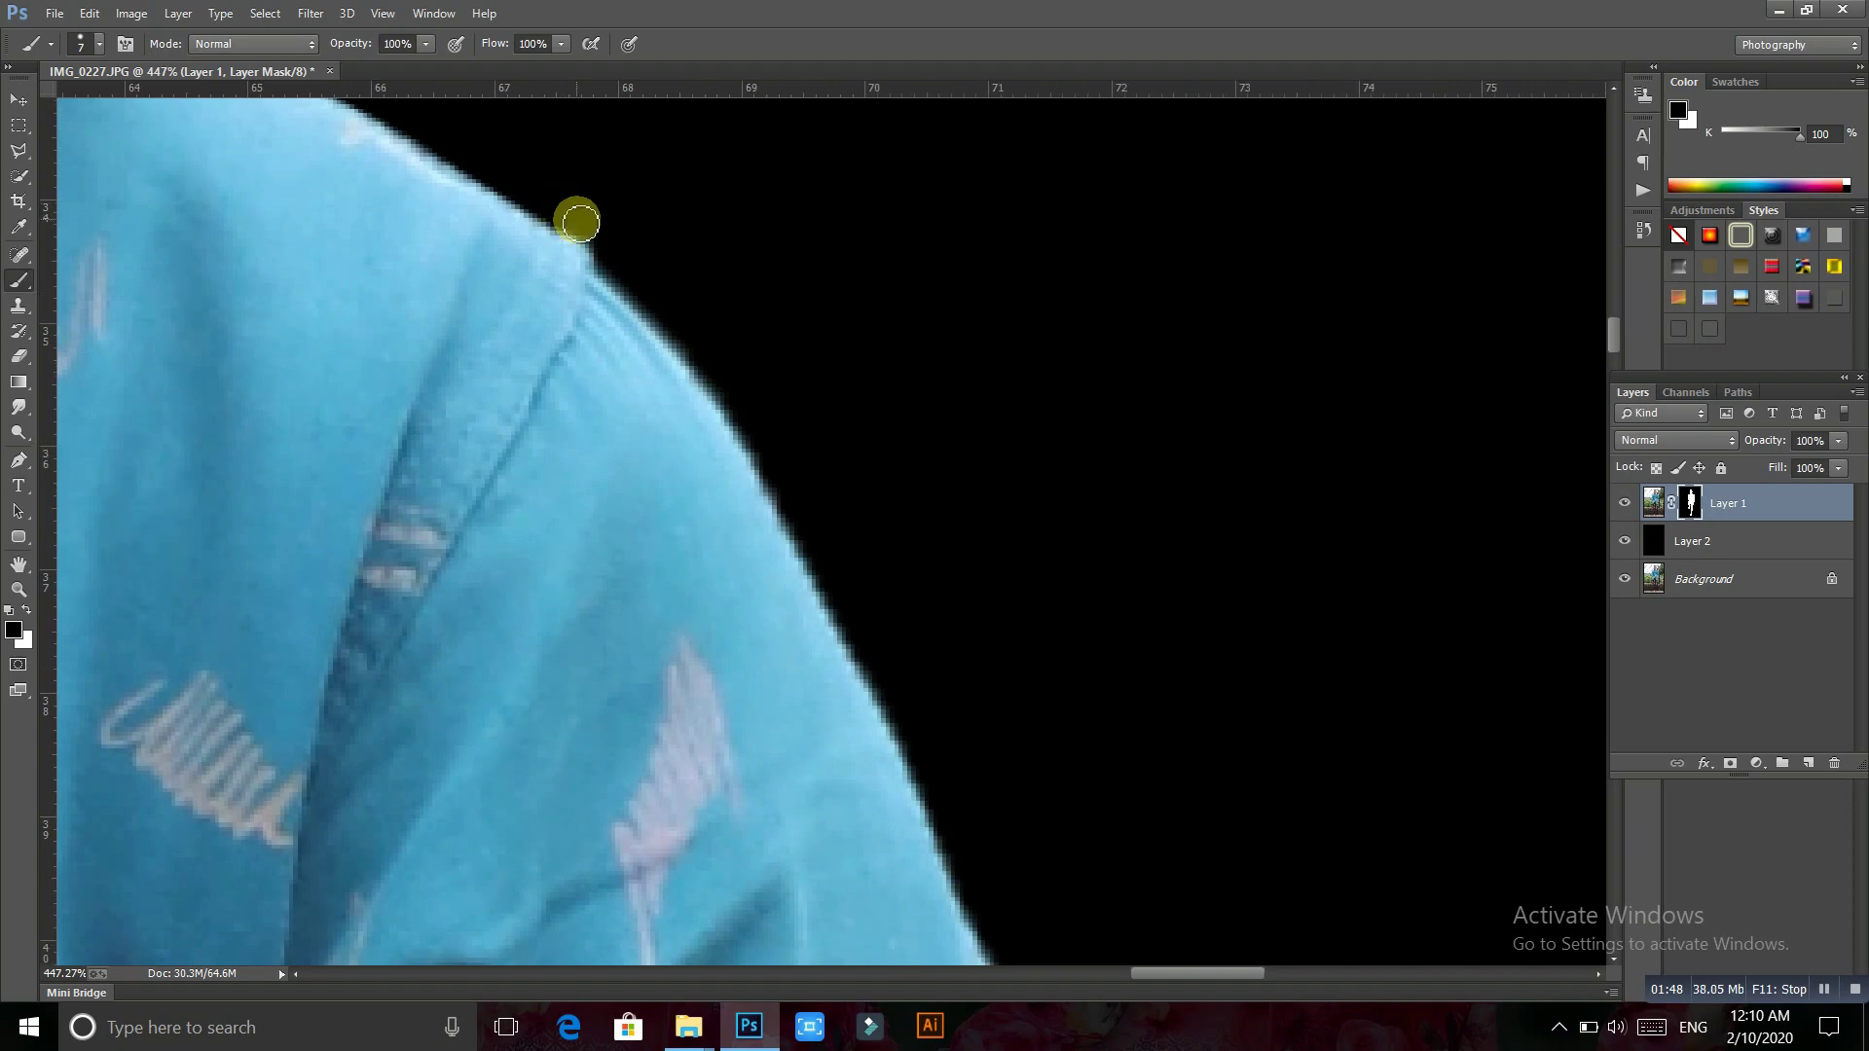
# Work along the shirt's lower side edge toward the gap between shirt and arm
pyautogui.moveTo(658, 282); pyautogui.dragTo(808, 237)
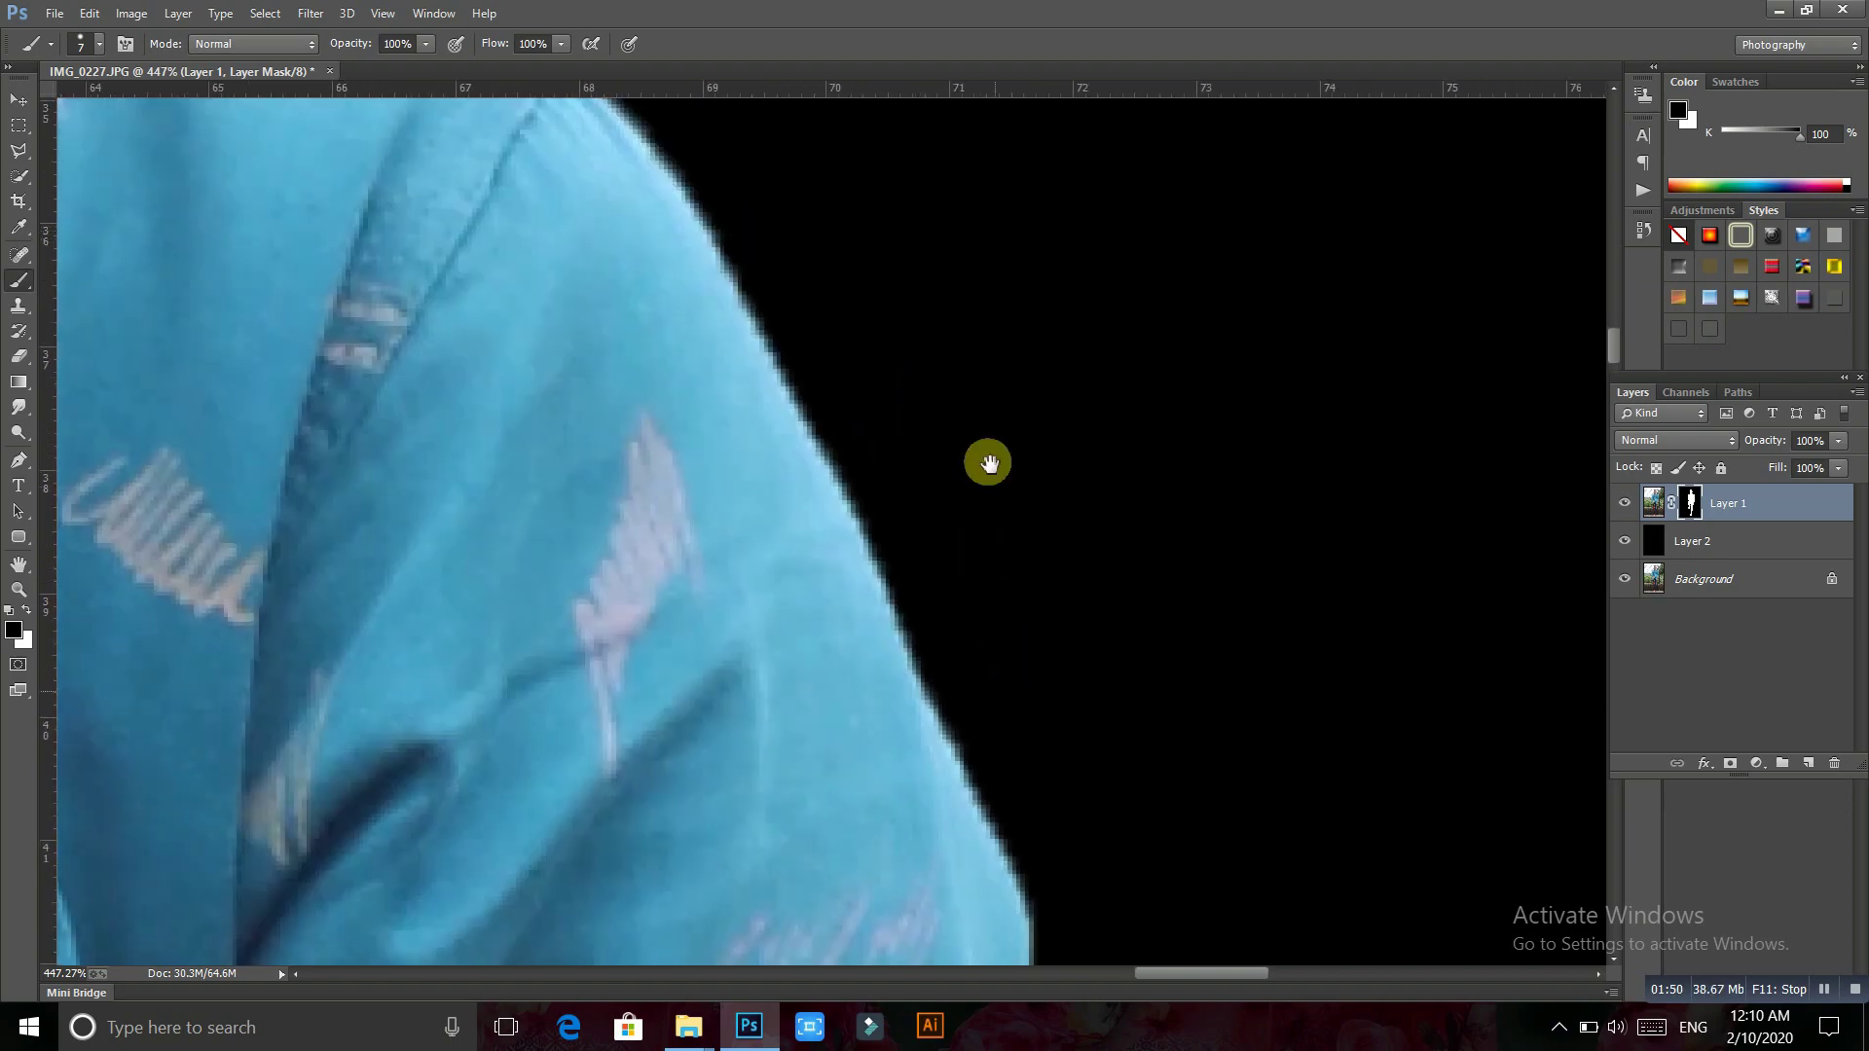
pyautogui.moveTo(989, 459)
pyautogui.mouseDown()
pyautogui.moveTo(1018, 396)
pyautogui.moveTo(957, 492)
pyautogui.moveTo(1013, 159)
pyautogui.mouseUp()
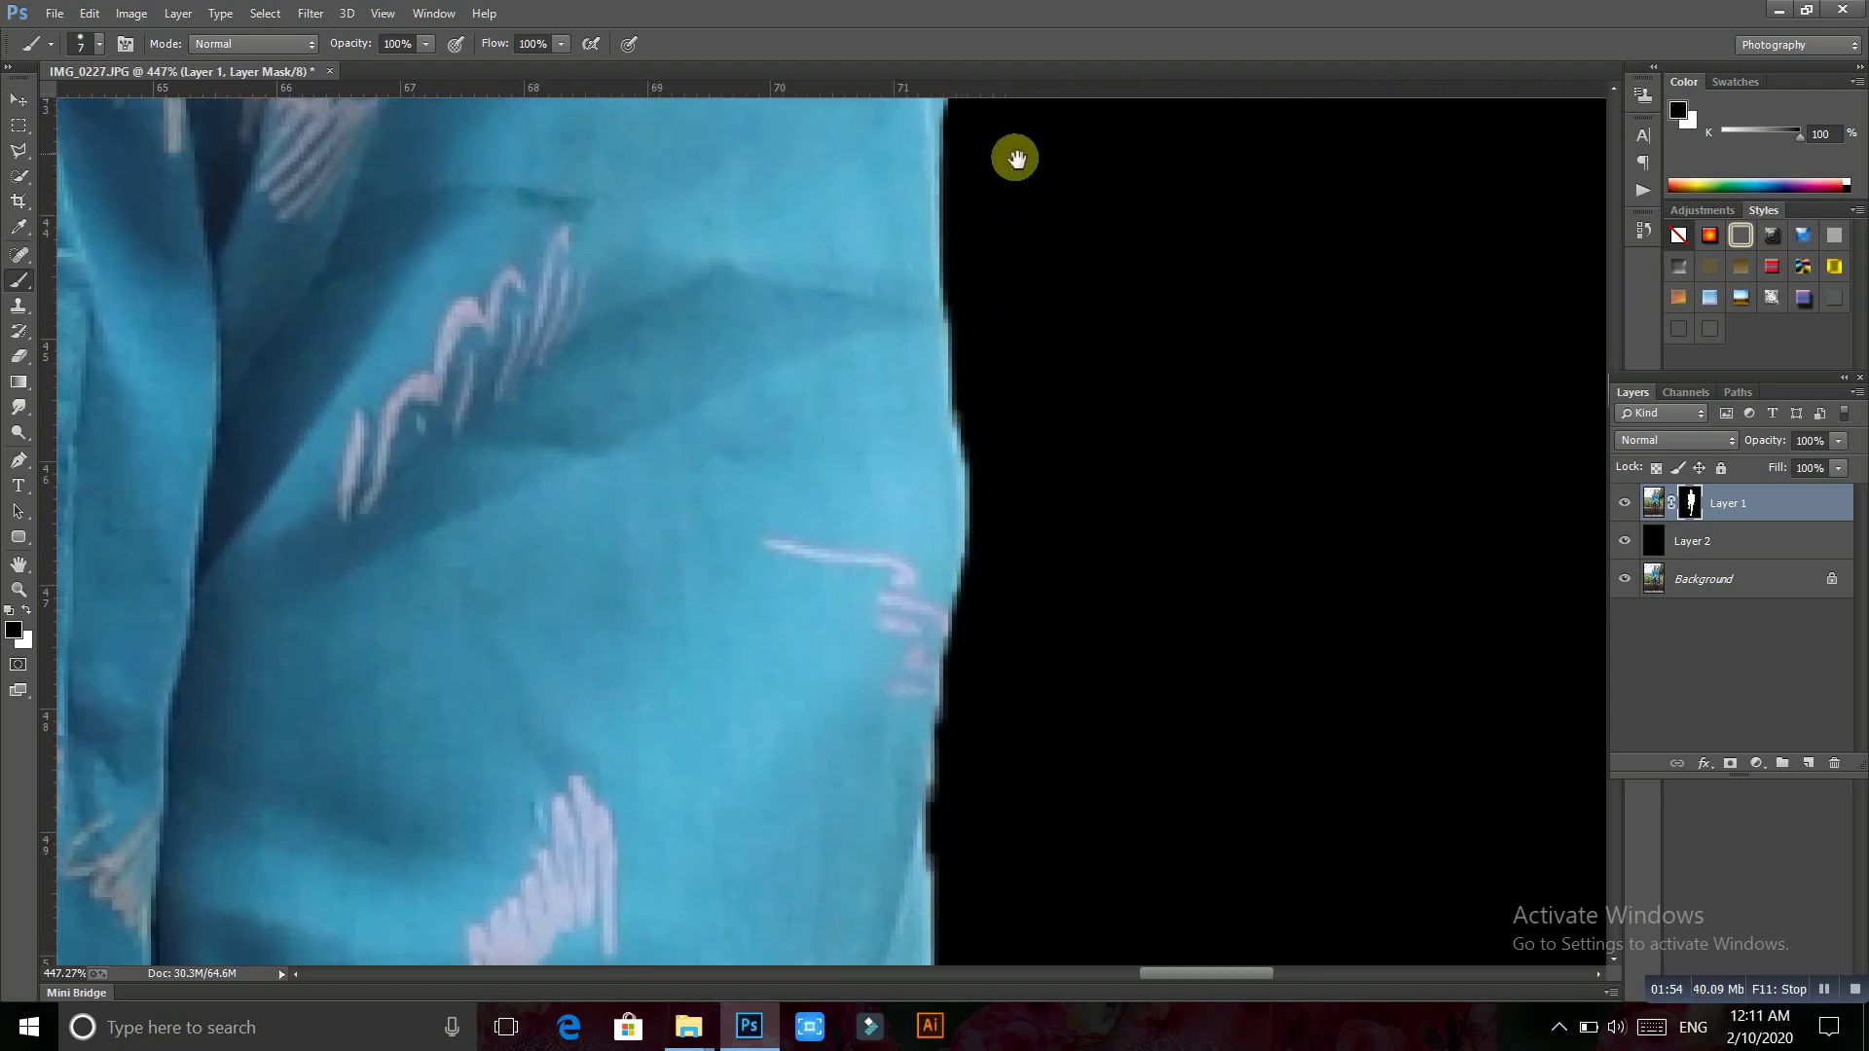
pyautogui.moveTo(993, 588); pyautogui.dragTo(993, 397)
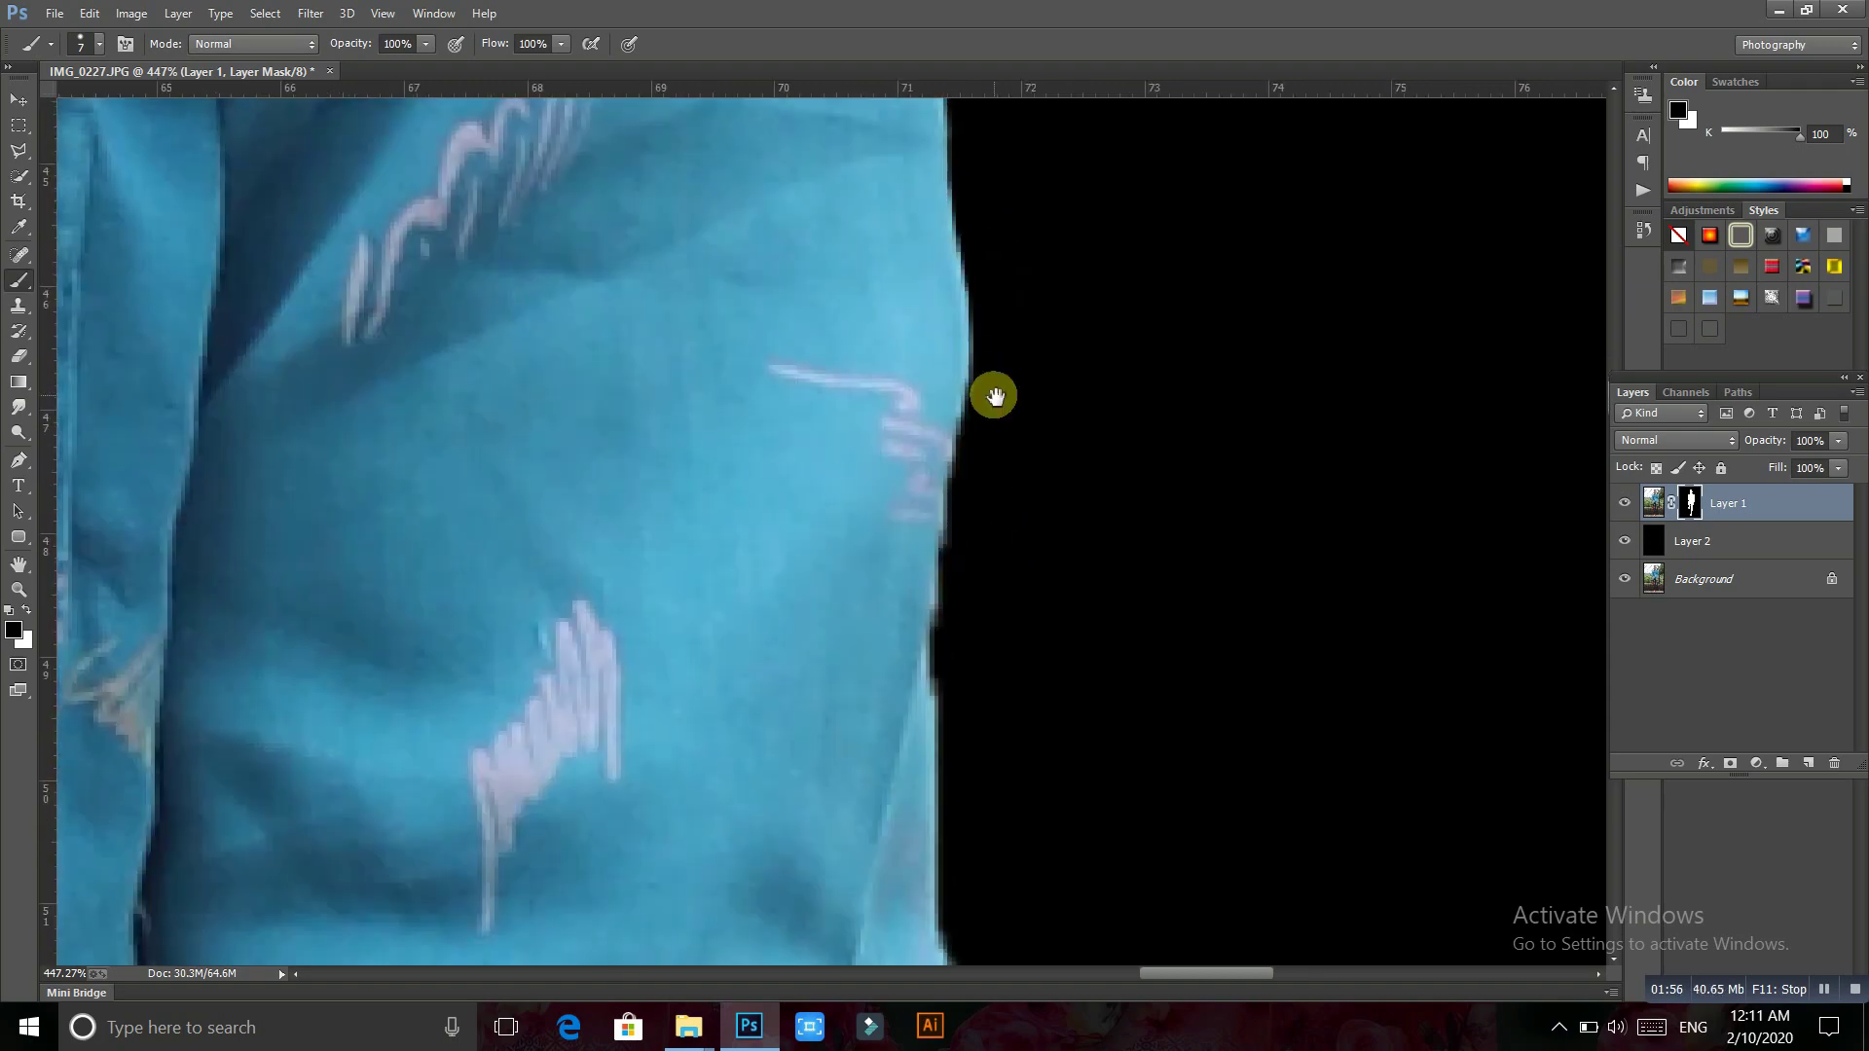
pyautogui.scroll(-3, 973, 380)
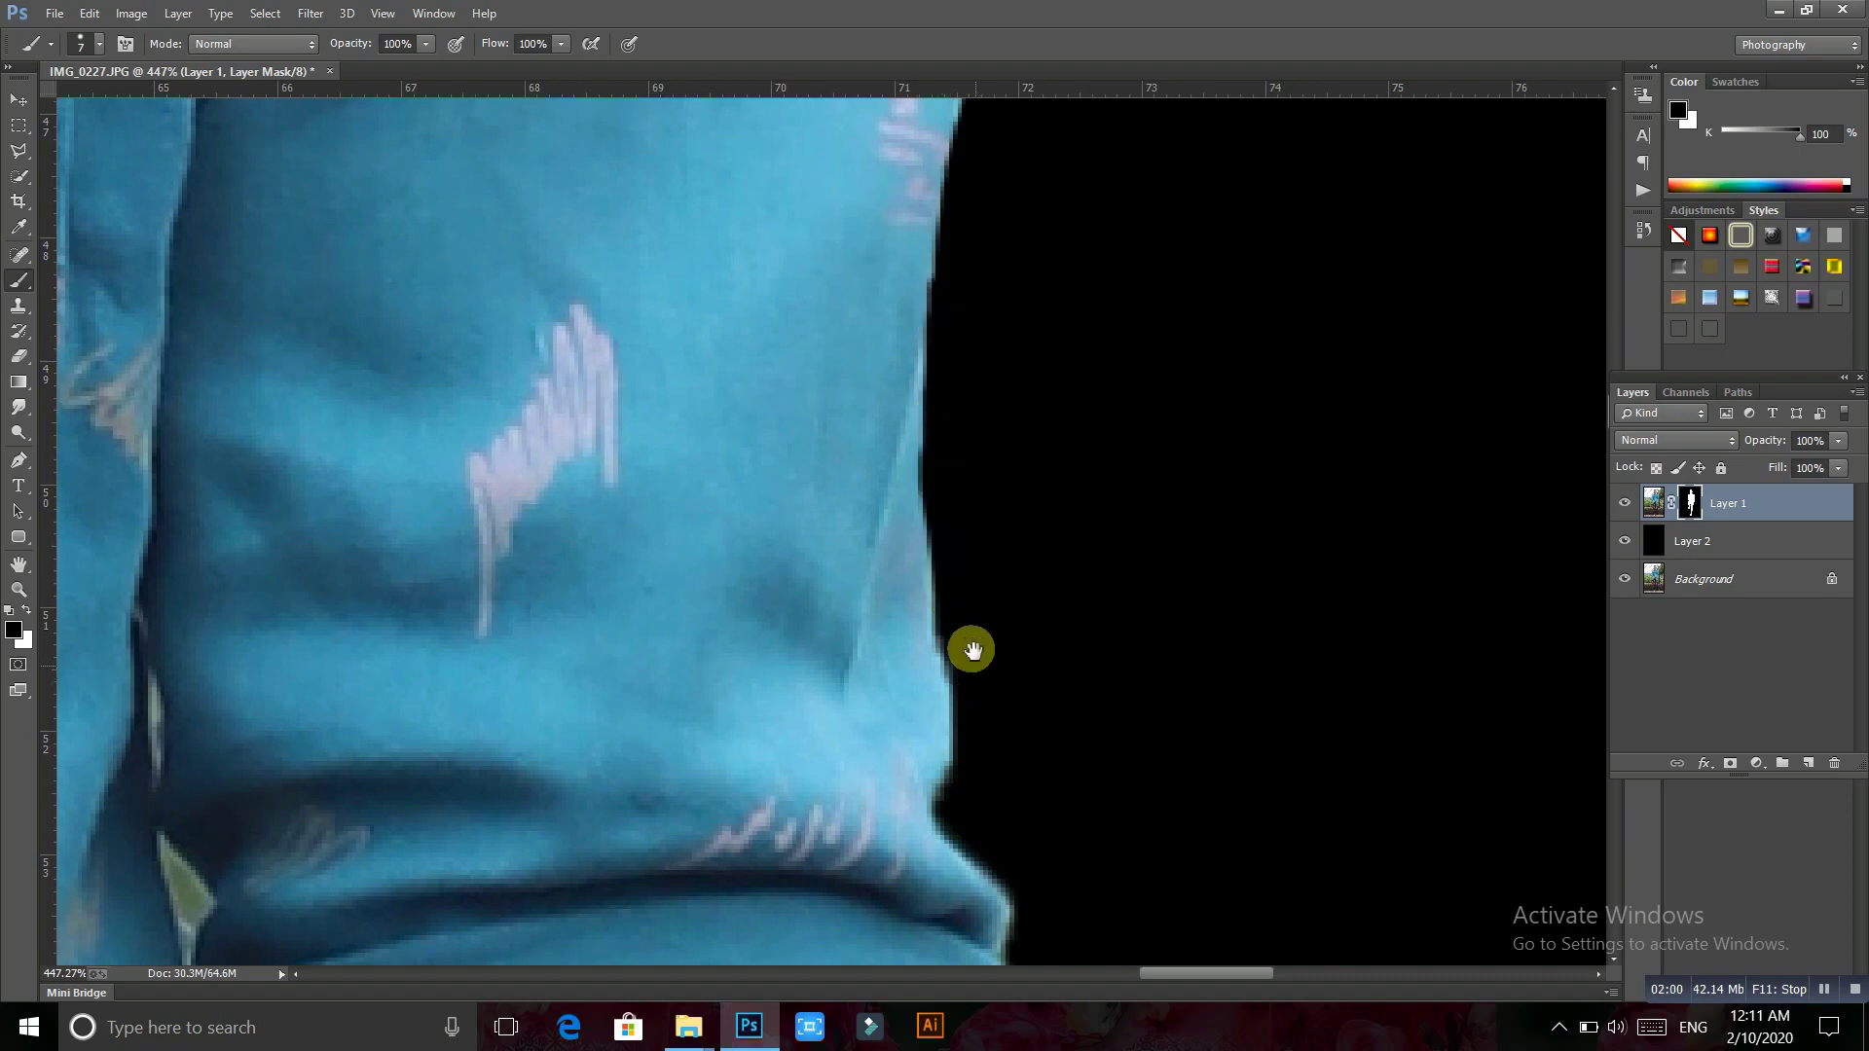
pyautogui.moveTo(972, 648); pyautogui.dragTo(922, 324)
pyautogui.moveTo(964, 422); pyautogui.dragTo(1201, 563)
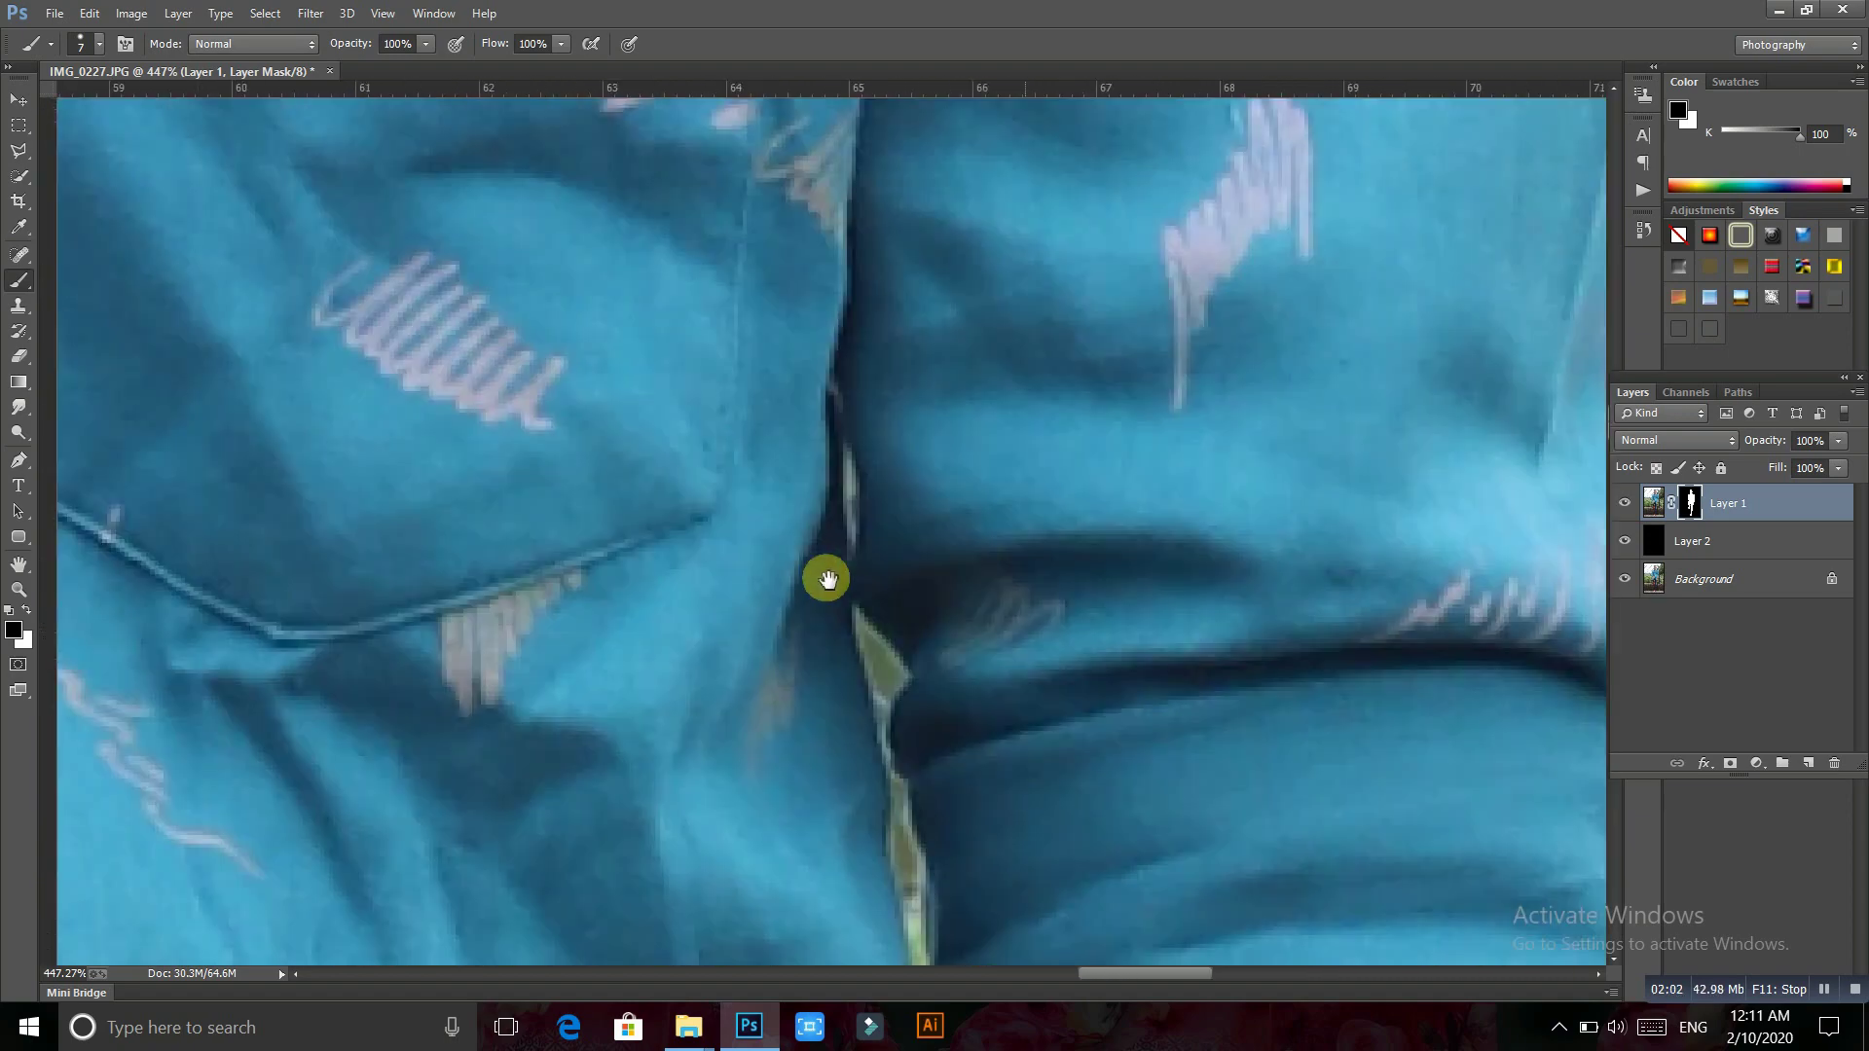
# Make the brush smaller and mask the light gap along the upper torso-arm seam
pyautogui.scroll(1, 856, 526)
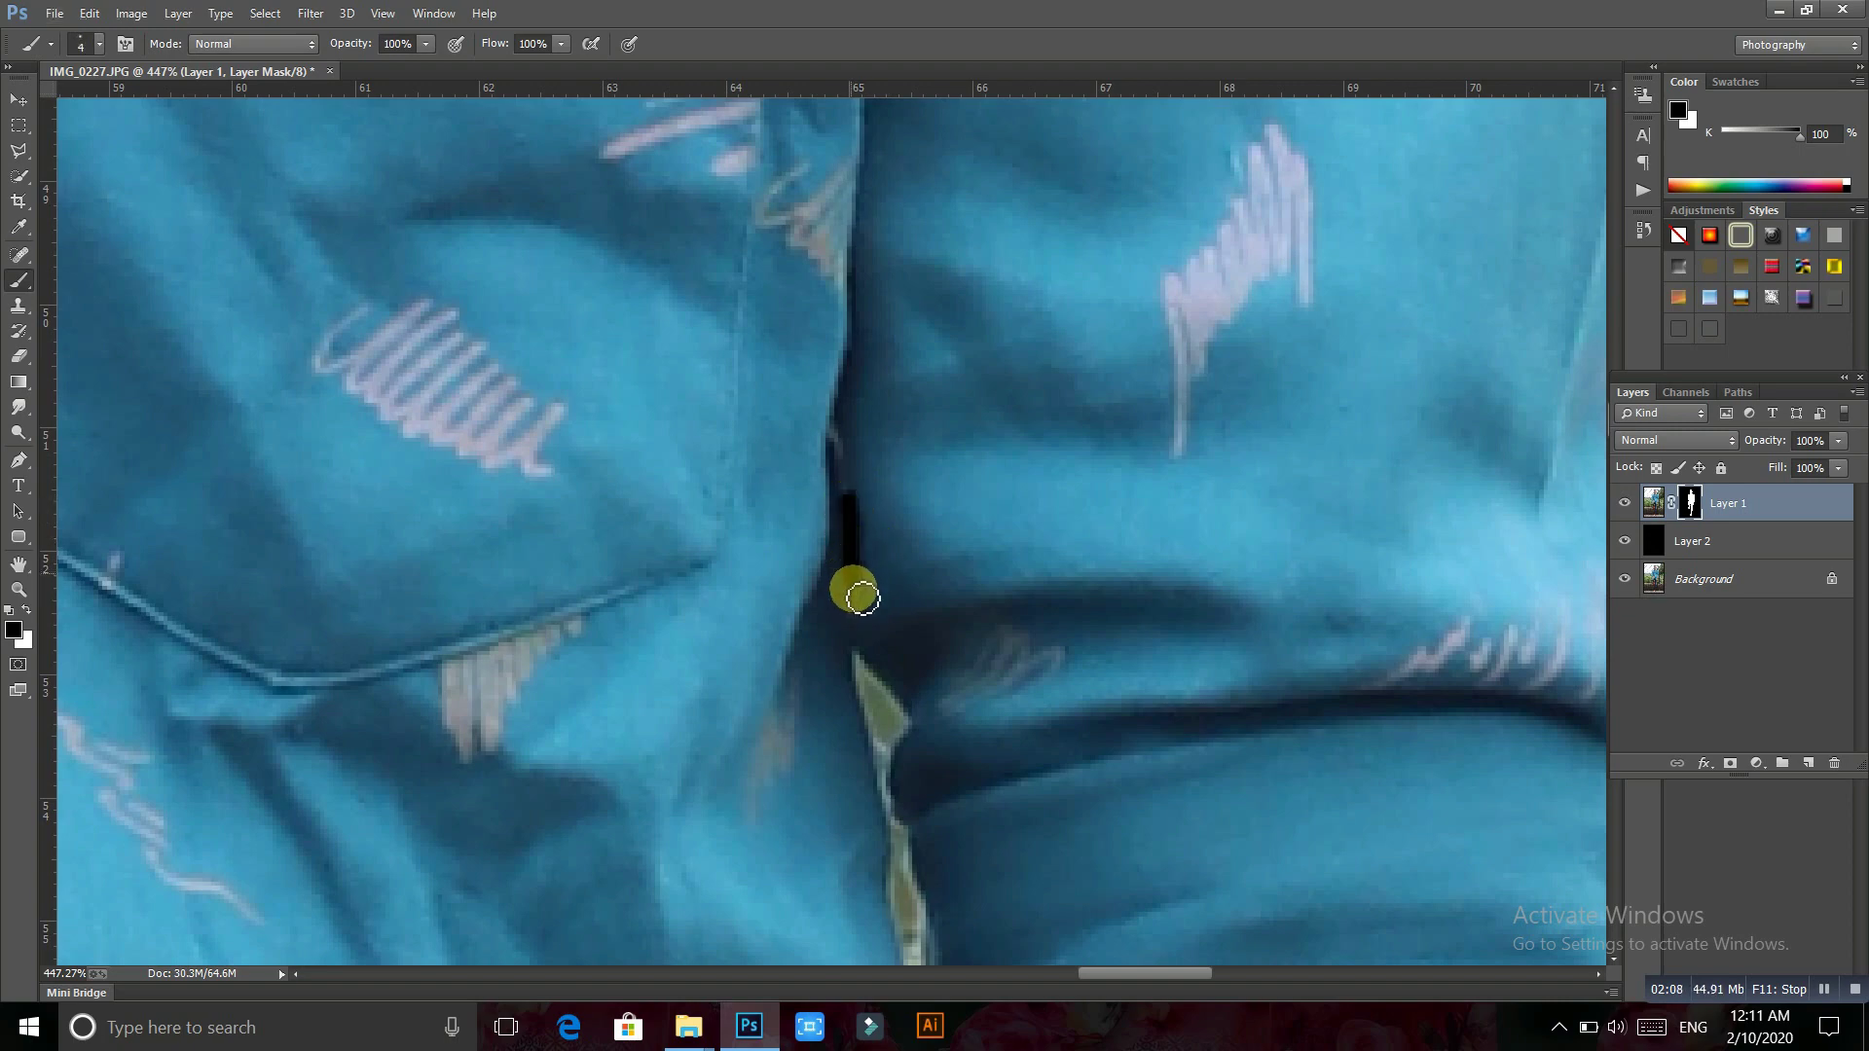
pyautogui.scroll(-3, 855, 522)
pyautogui.press('[')
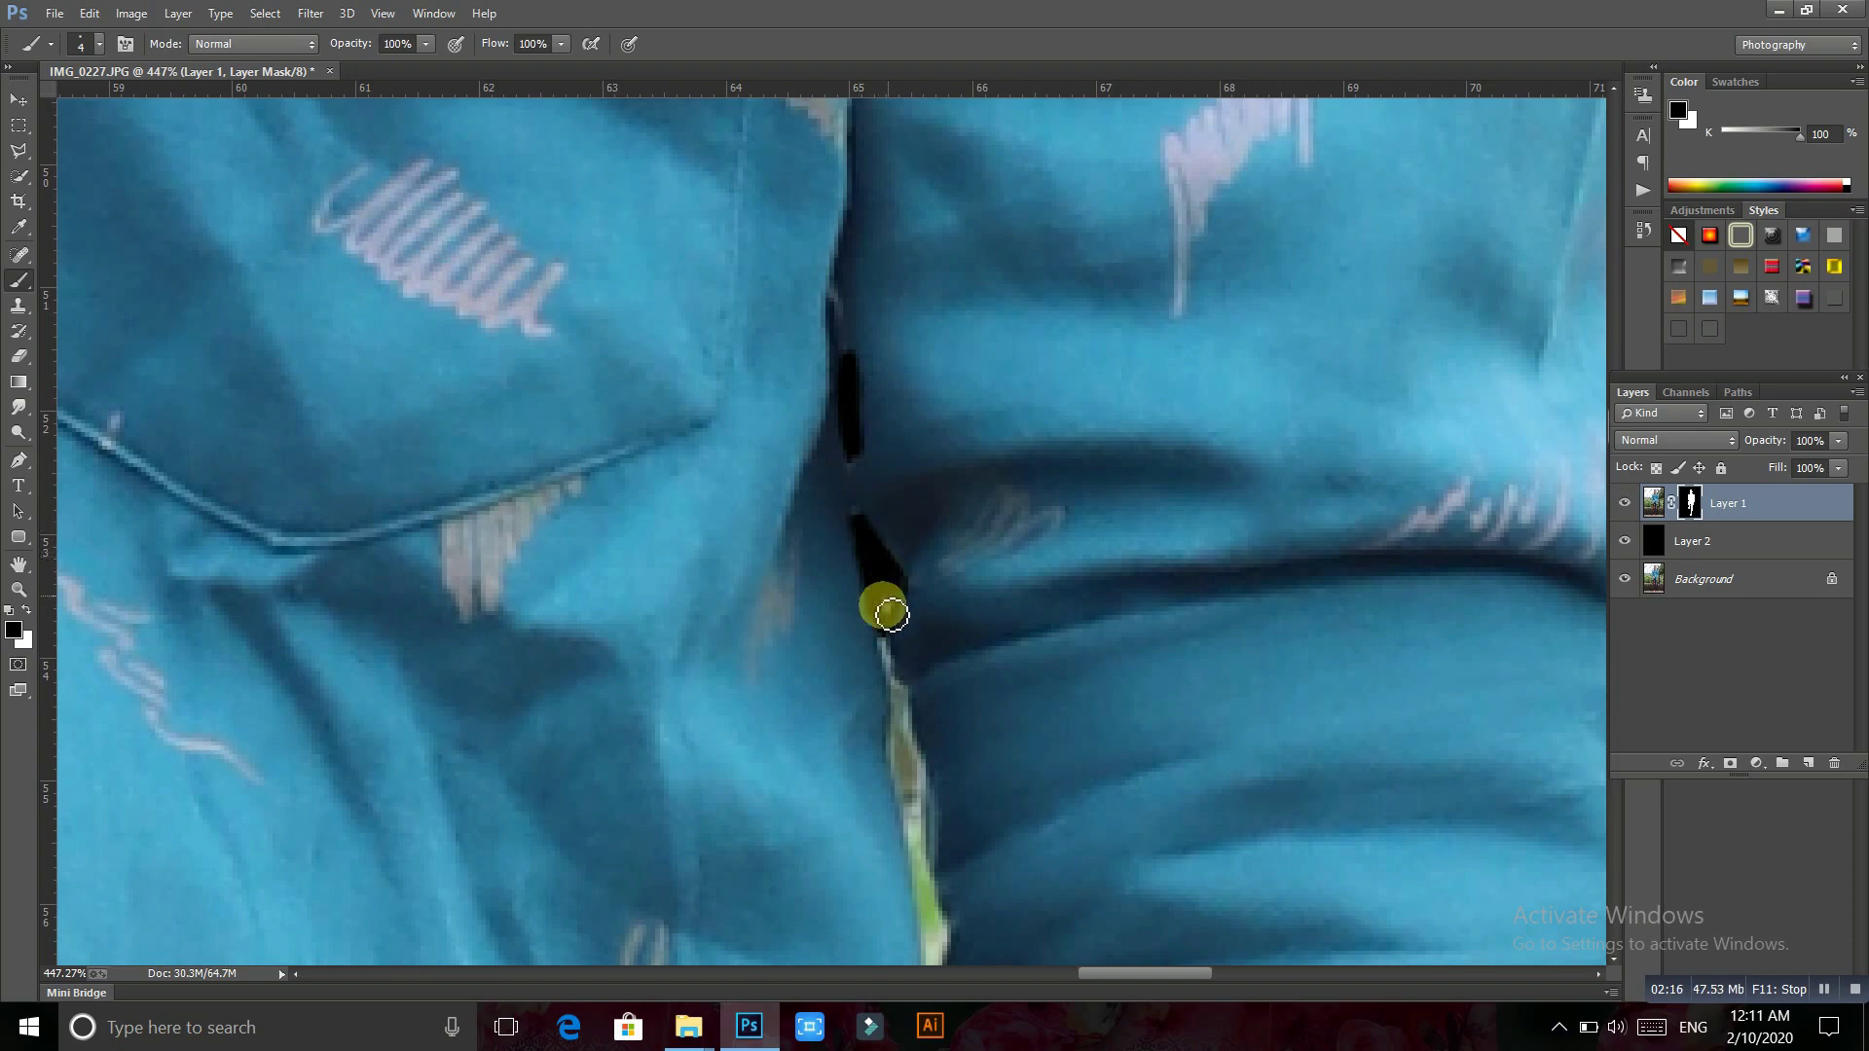
pyautogui.scroll(-3, 906, 695)
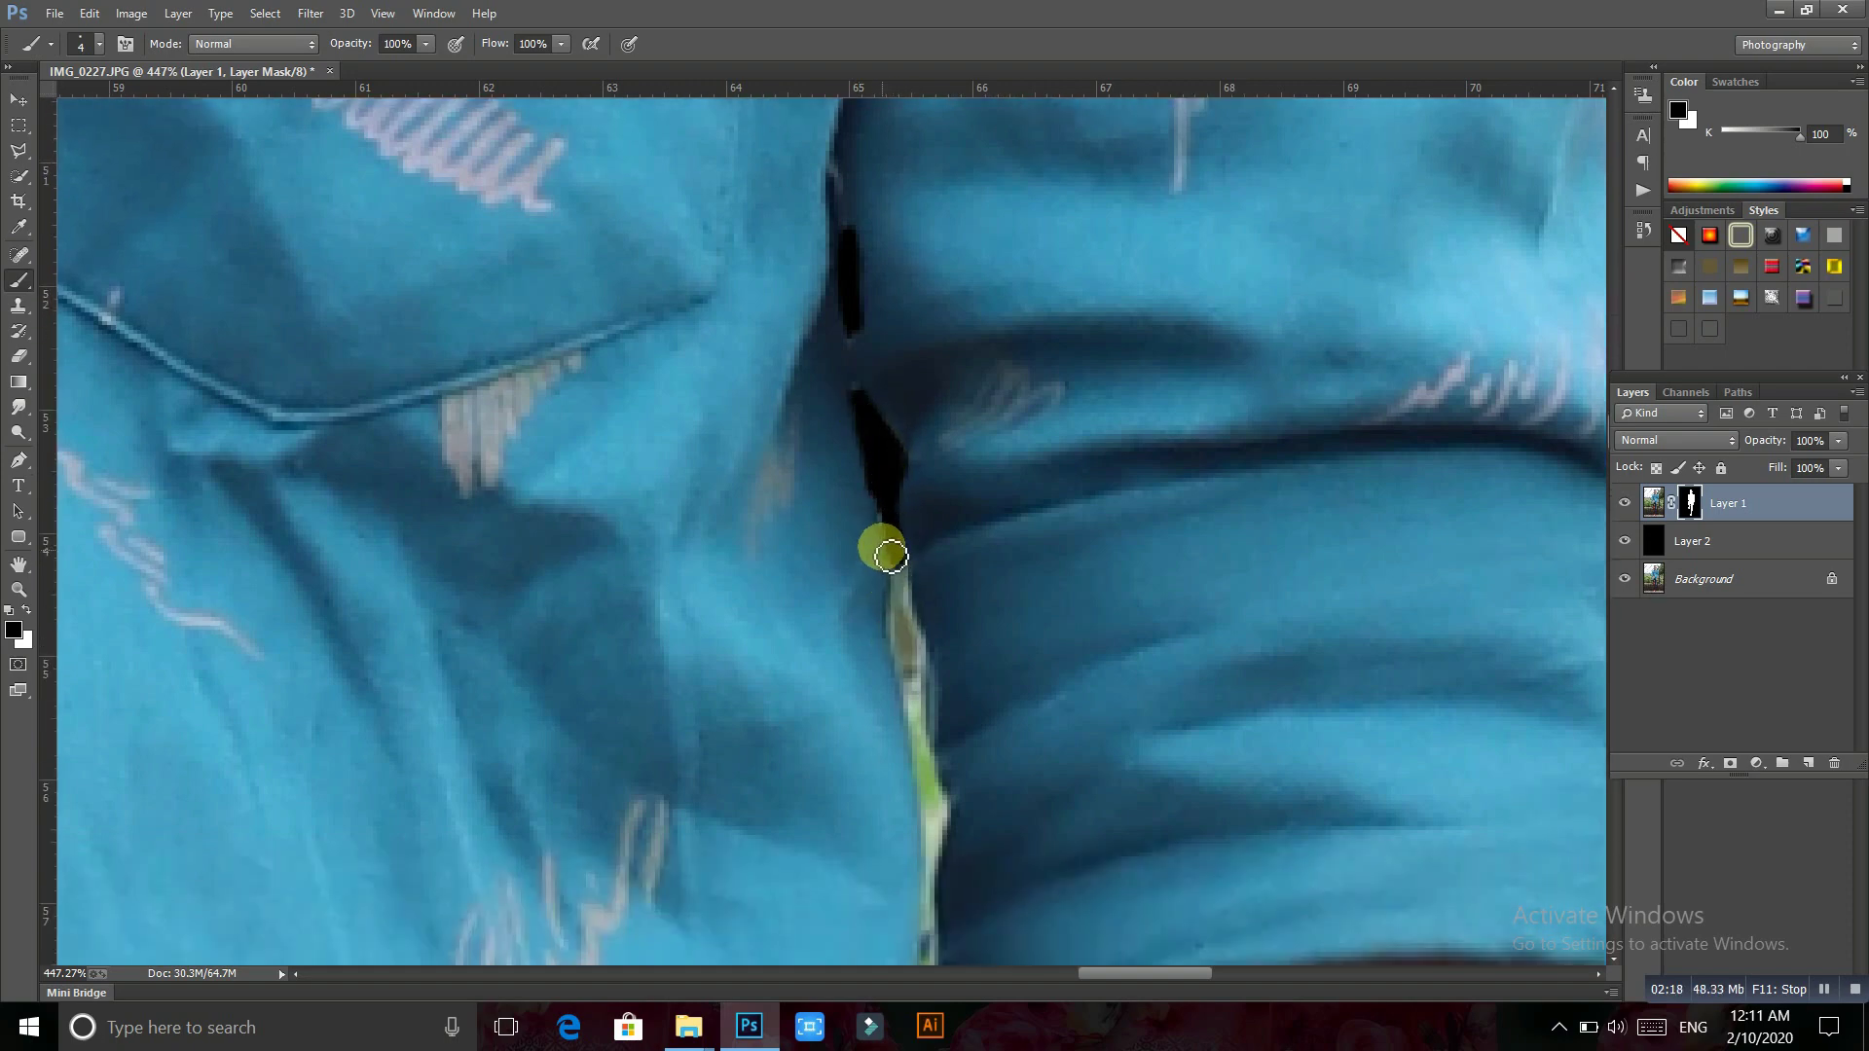
pyautogui.moveTo(900, 604); pyautogui.dragTo(930, 804)
pyautogui.moveTo(924, 666); pyautogui.dragTo(933, 788)
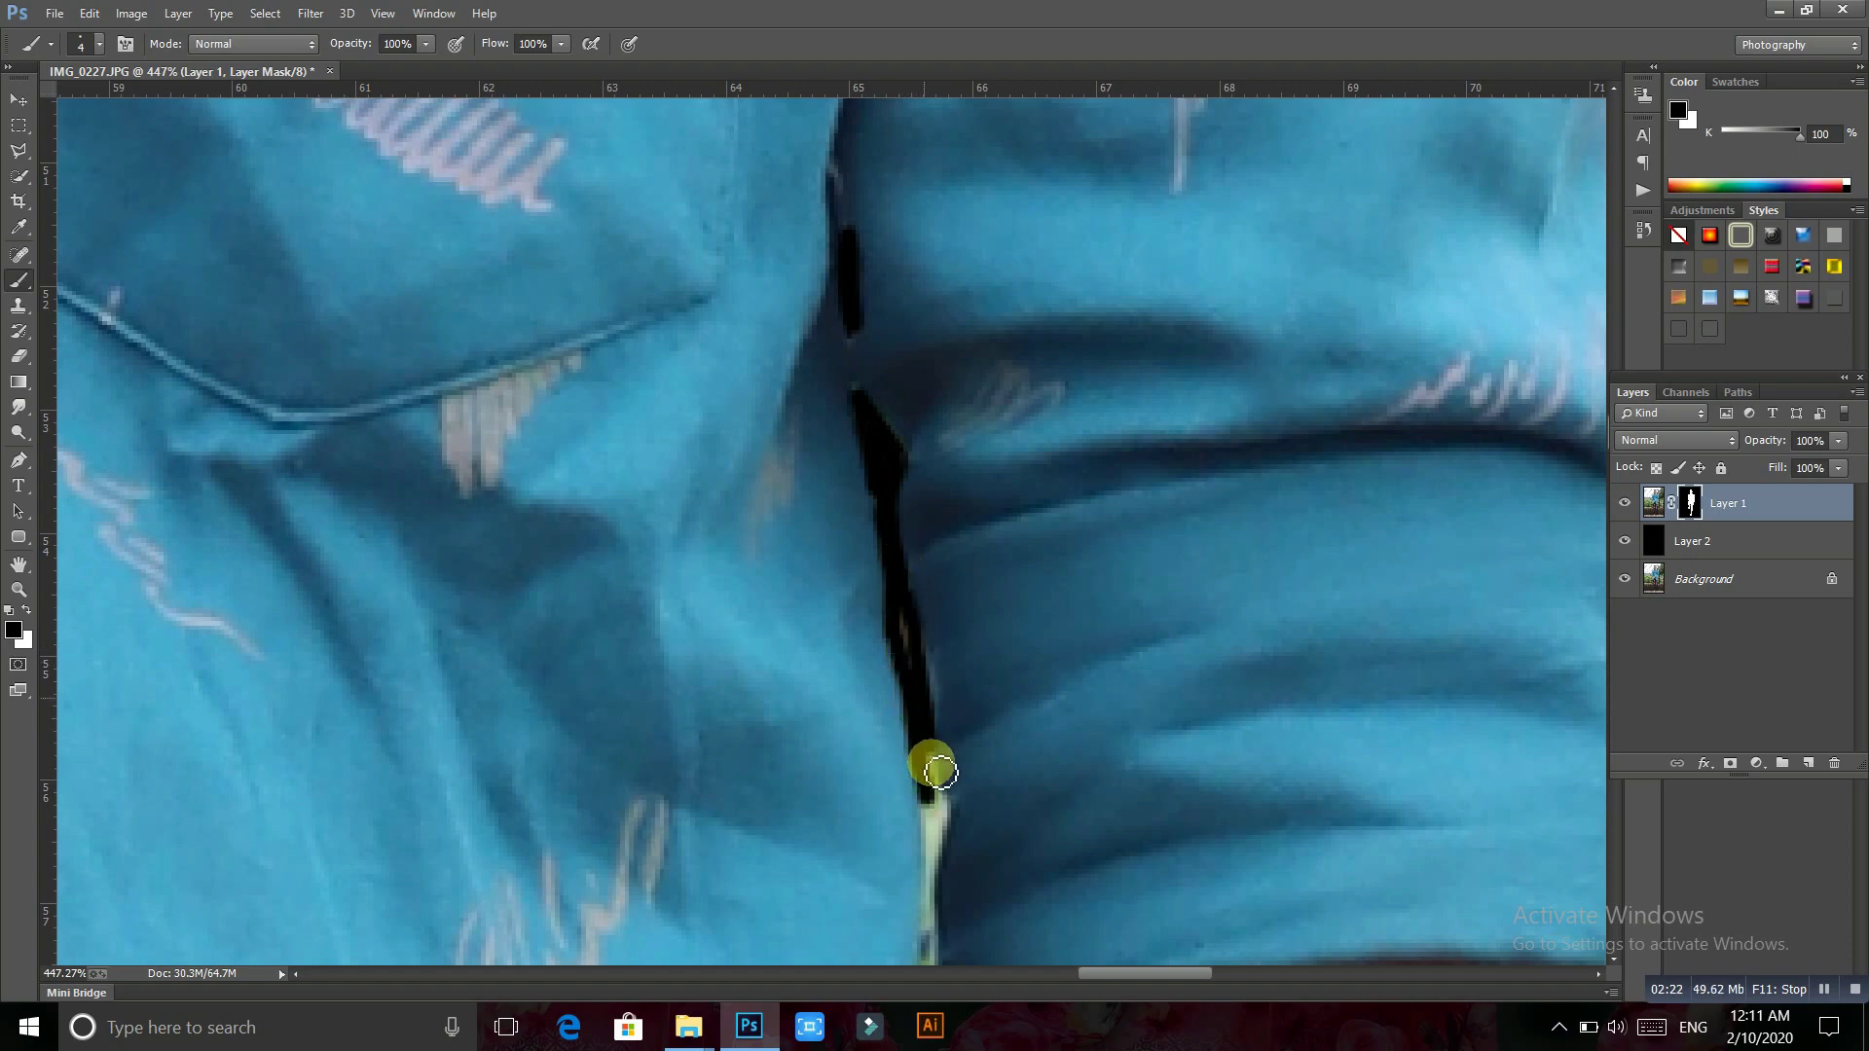
pyautogui.scroll(-2, 913, 595)
pyautogui.scroll(-2, 920, 633)
pyautogui.scroll(-2, 930, 653)
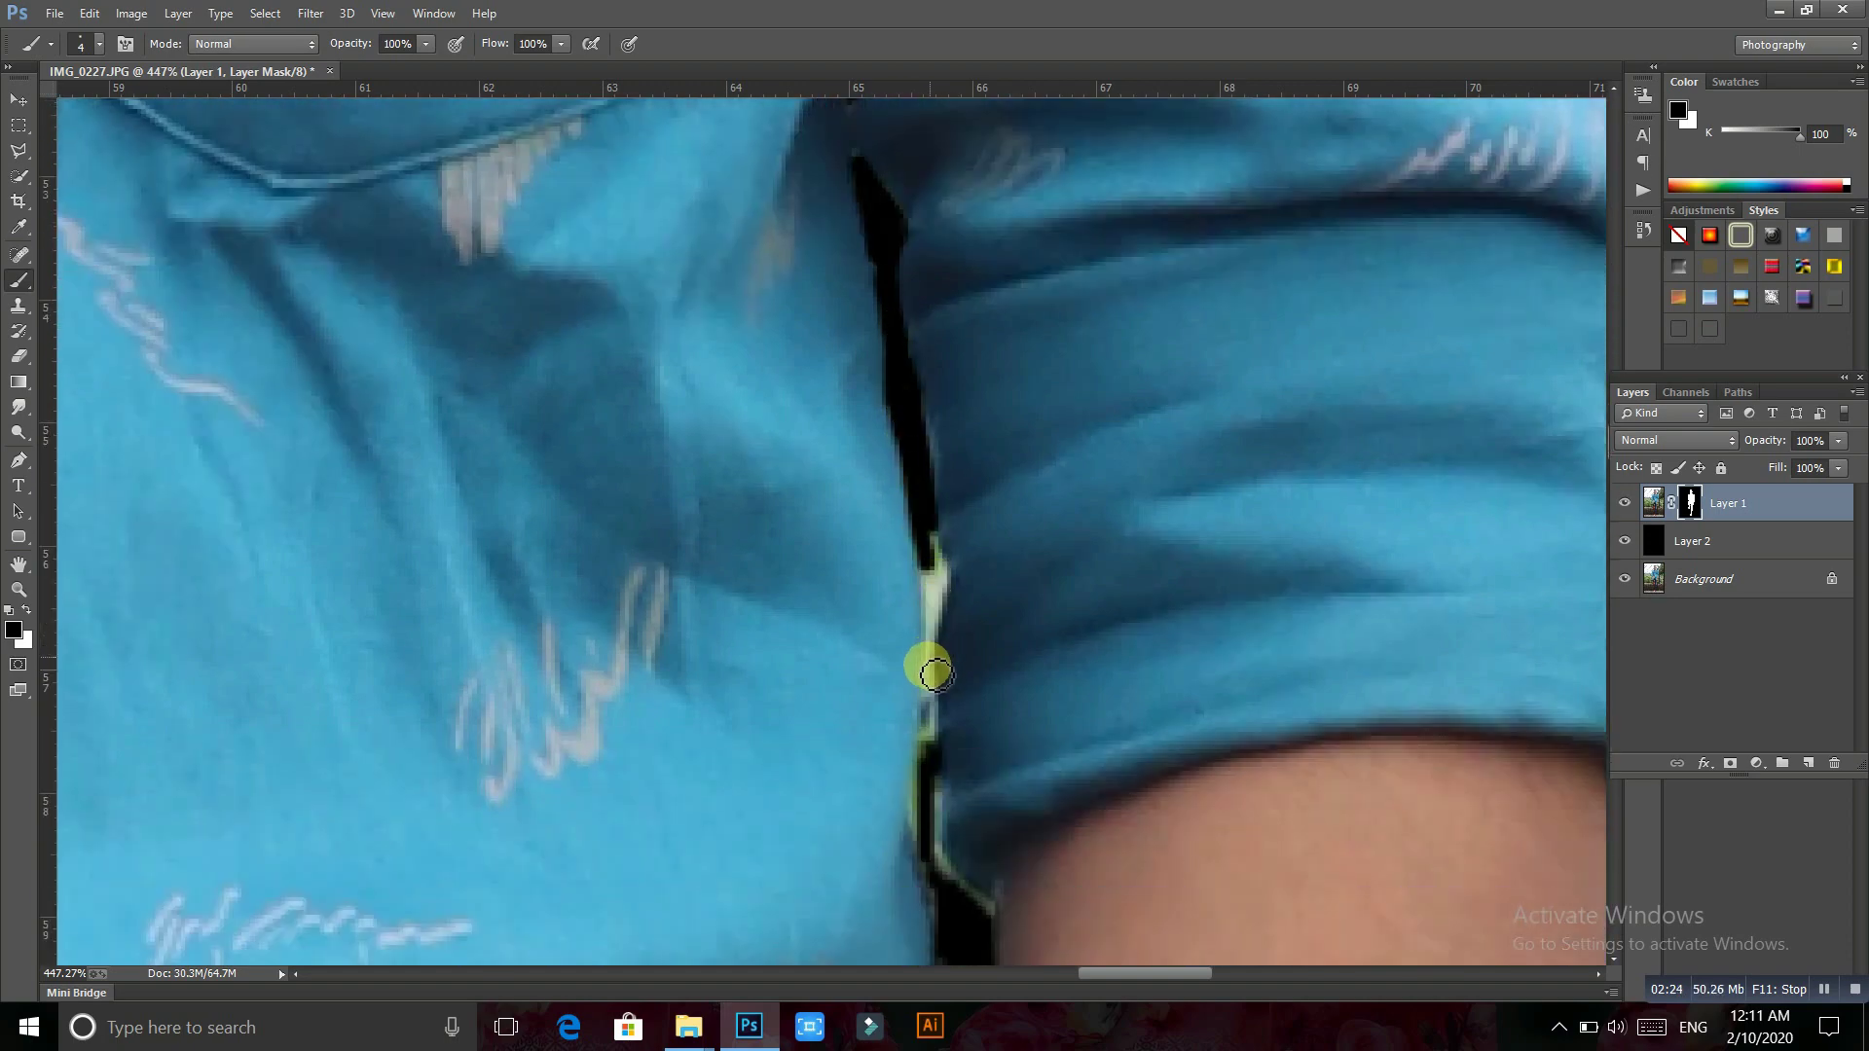
pyautogui.moveTo(938, 715); pyautogui.dragTo(941, 633)
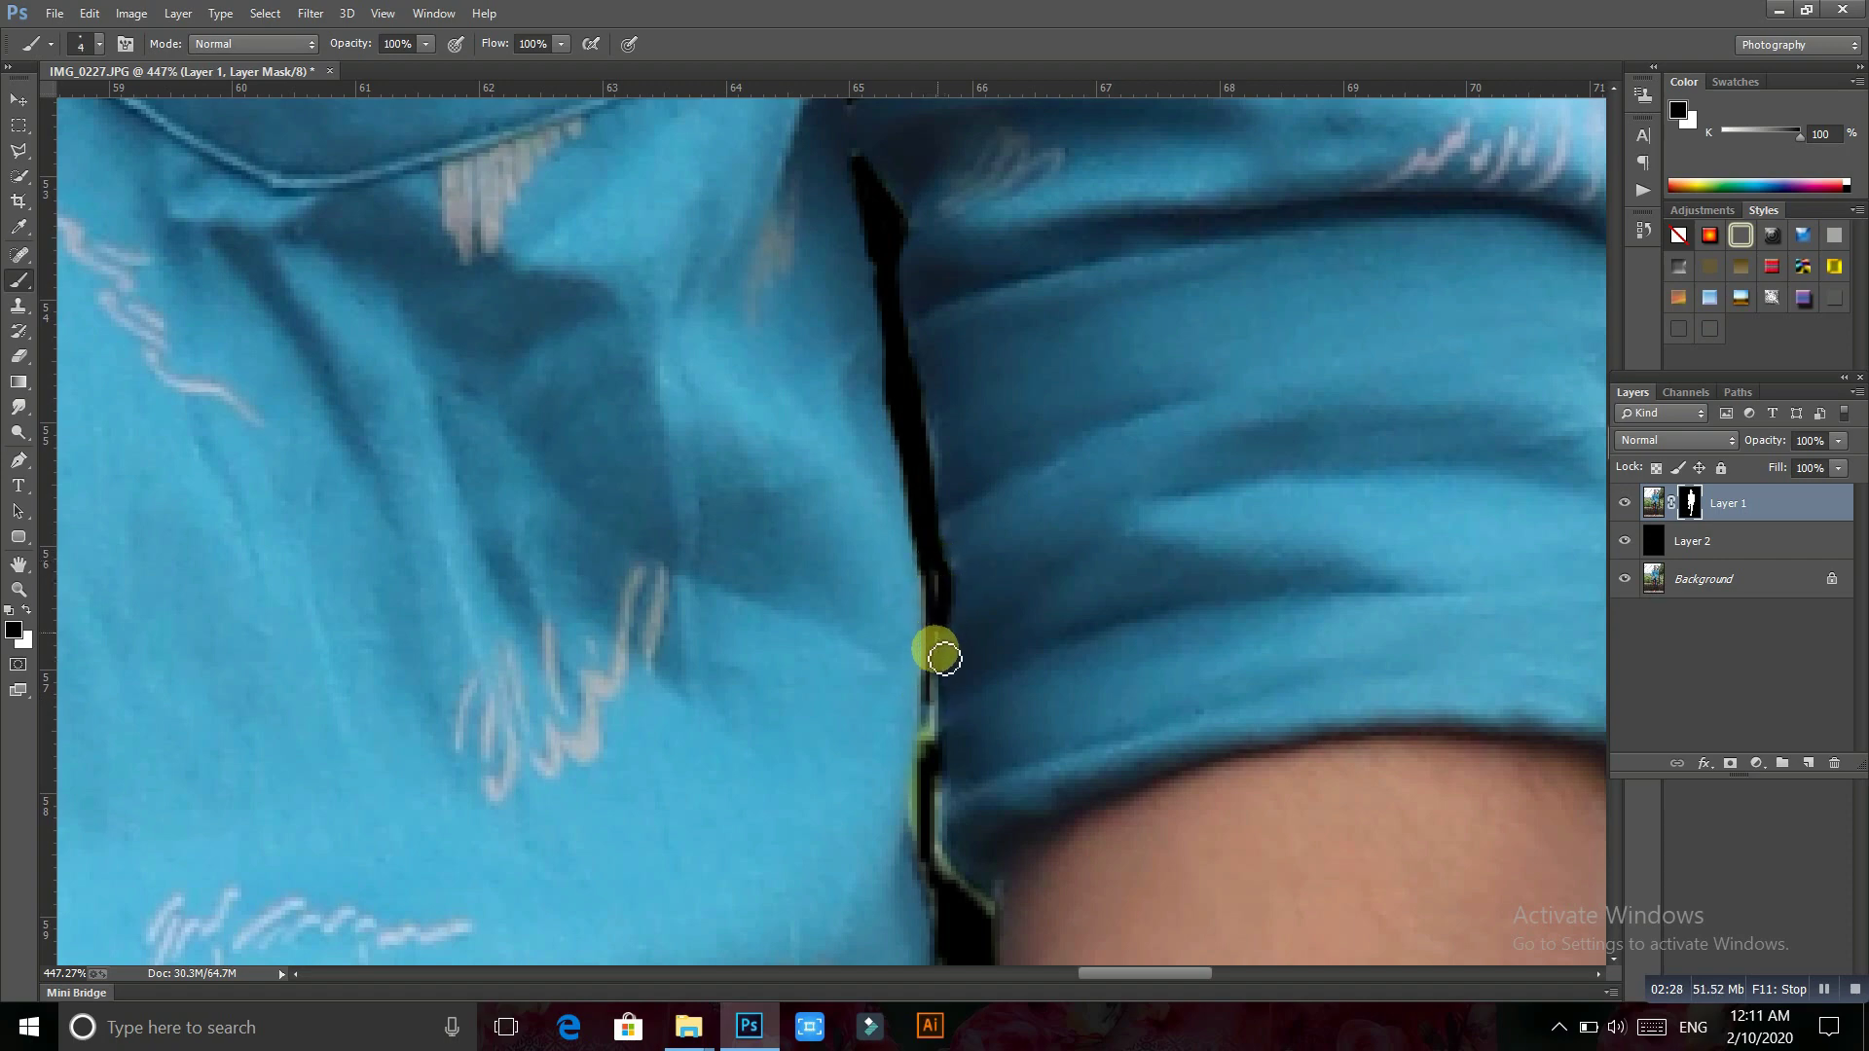
pyautogui.moveTo(944, 659); pyautogui.dragTo(934, 618)
# Continue masking the light gap further down the seam
pyautogui.scroll(-2, 929, 720)
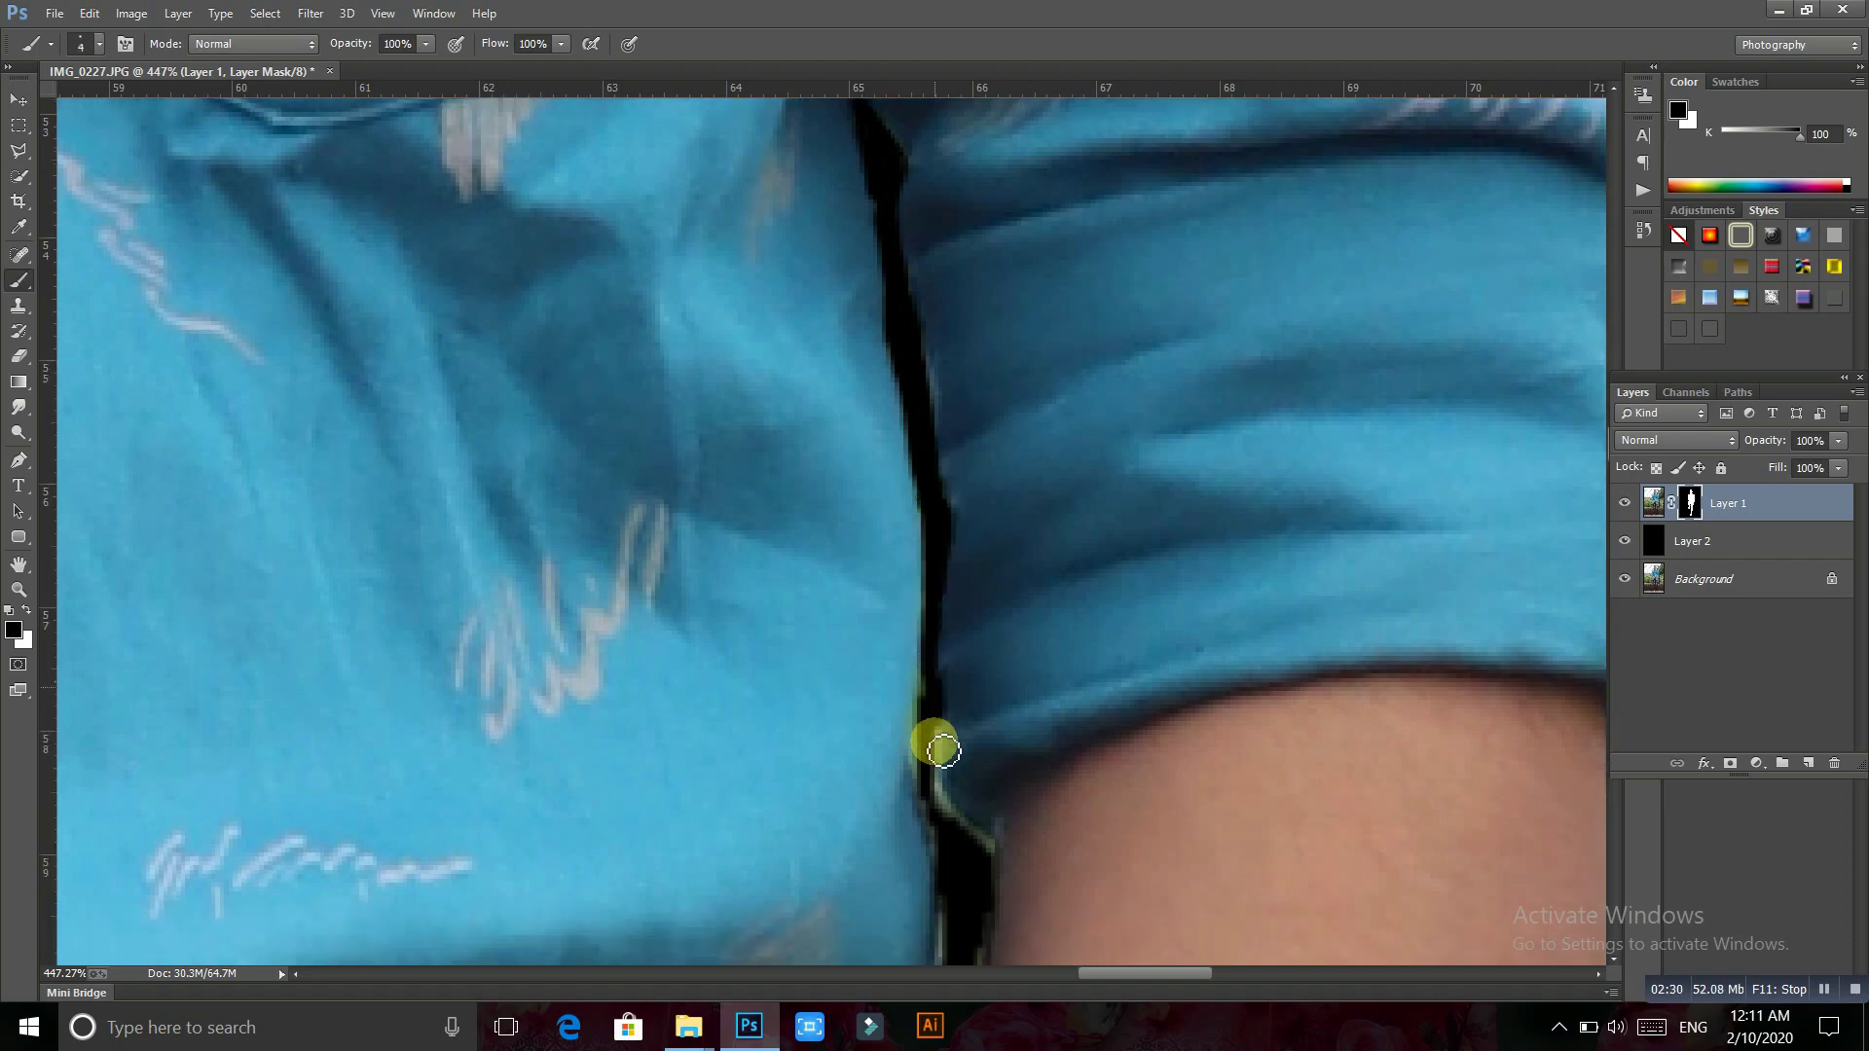
pyautogui.scroll(-1, 939, 720)
pyautogui.moveTo(934, 682)
pyautogui.mouseDown()
pyautogui.moveTo(922, 627)
pyautogui.moveTo(915, 702)
pyautogui.moveTo(957, 827)
pyautogui.mouseUp()
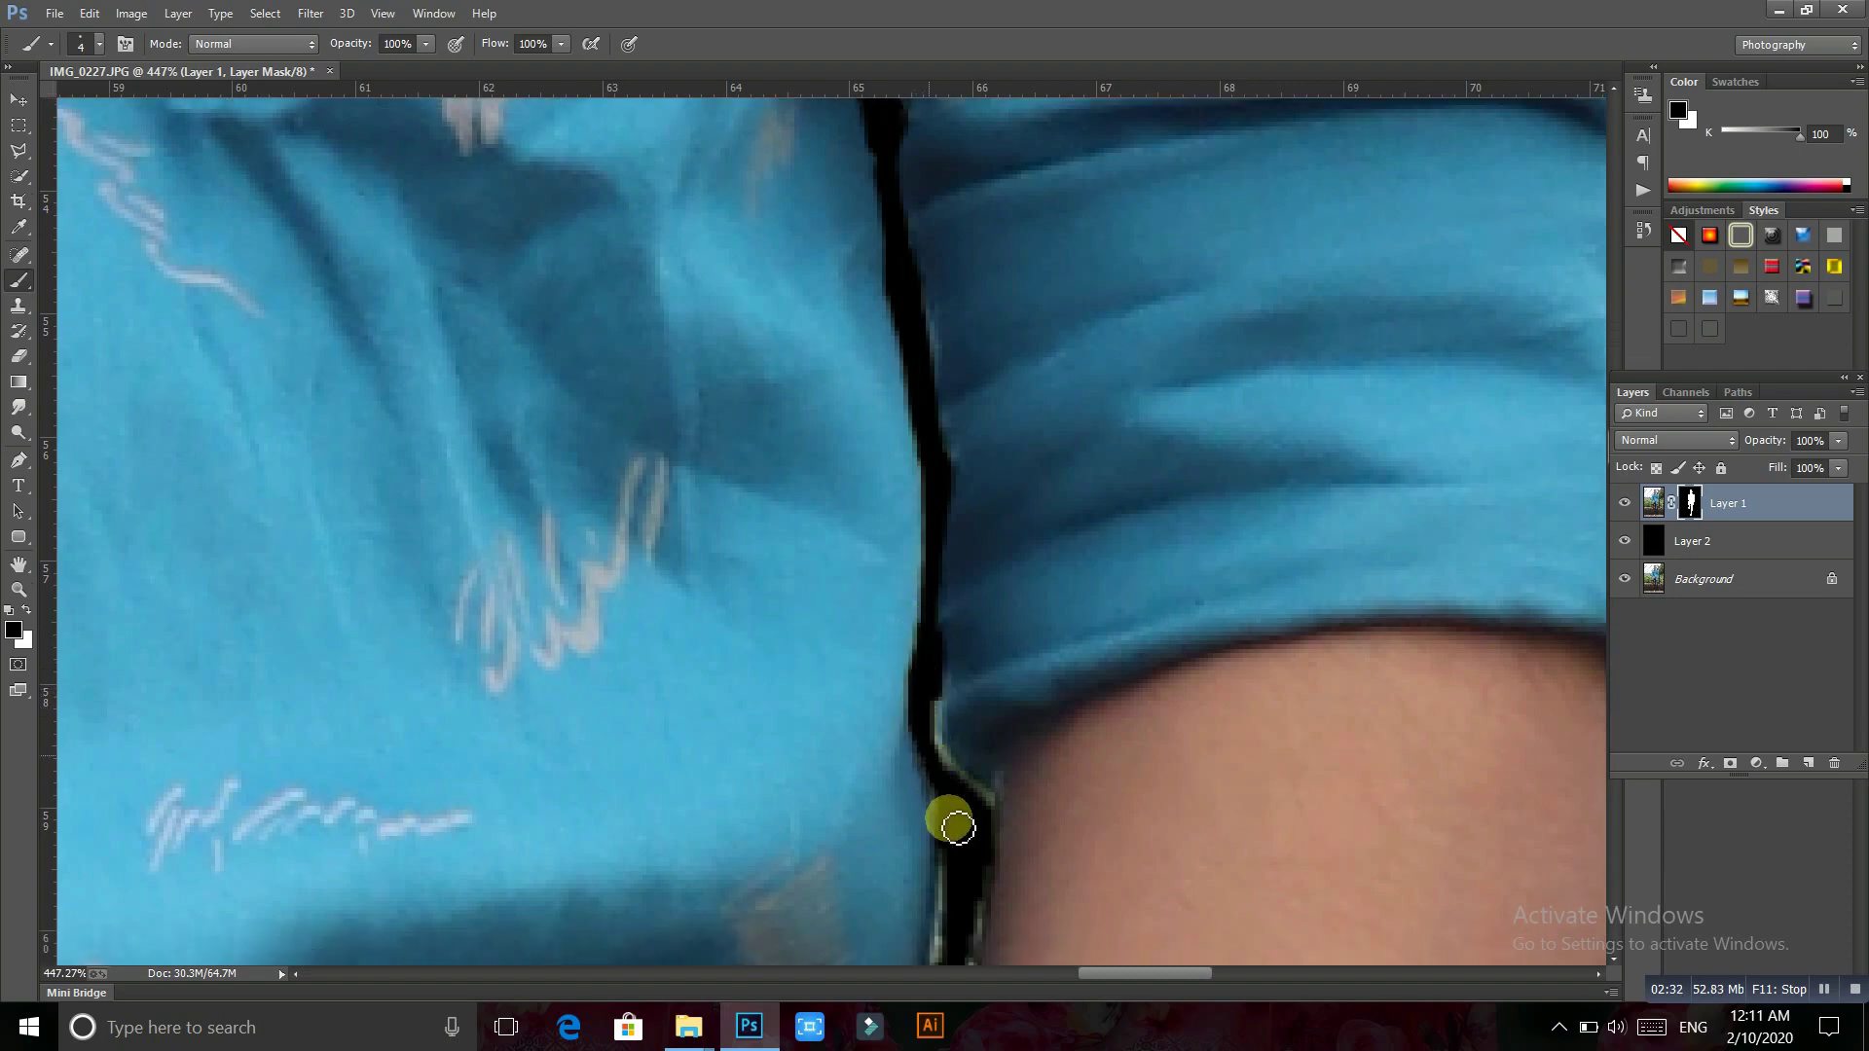
pyautogui.scroll(-1, 942, 690)
pyautogui.moveTo(936, 645)
pyautogui.mouseDown()
pyautogui.moveTo(968, 727)
pyautogui.moveTo(864, 493)
pyautogui.moveTo(841, 745)
pyautogui.mouseUp()
pyautogui.scroll(-2, 827, 735)
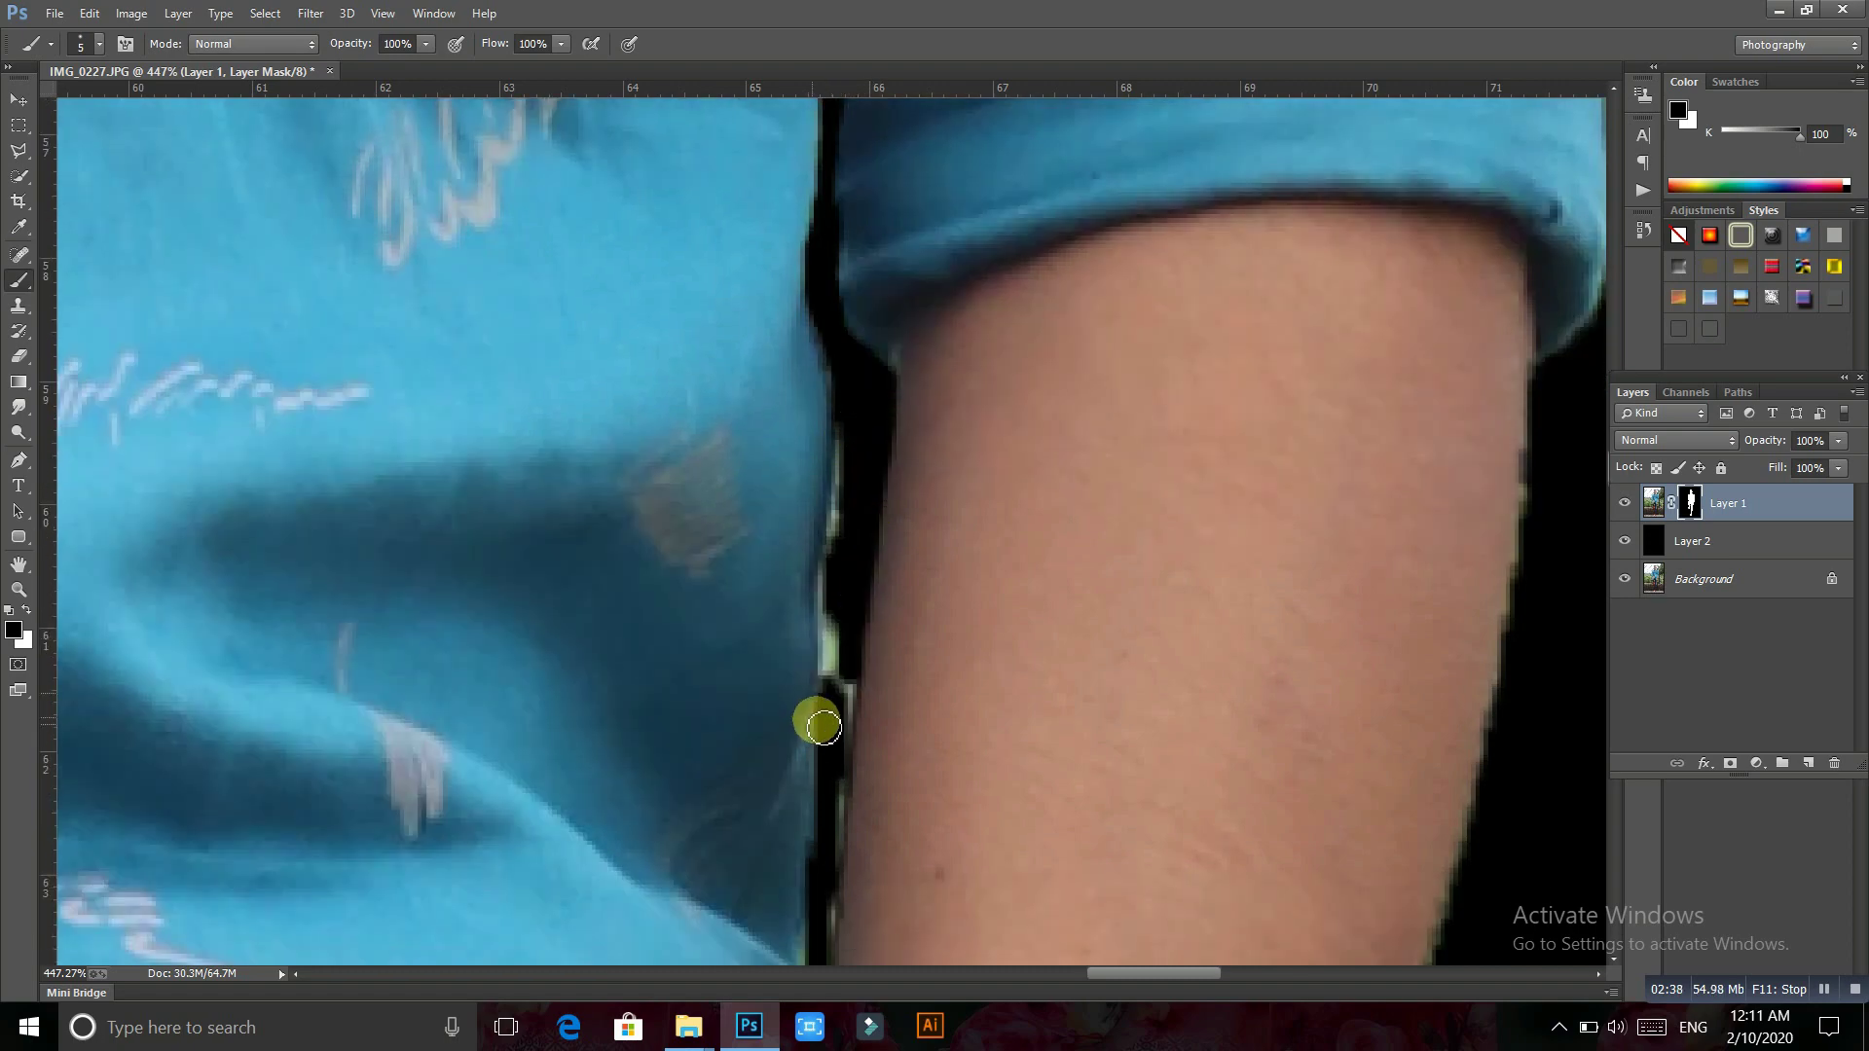
pyautogui.scroll(-1, 823, 725)
pyautogui.moveTo(842, 634); pyautogui.dragTo(830, 867)
# Mask the remaining light edge back up the seam
pyautogui.scroll(-1, 824, 839)
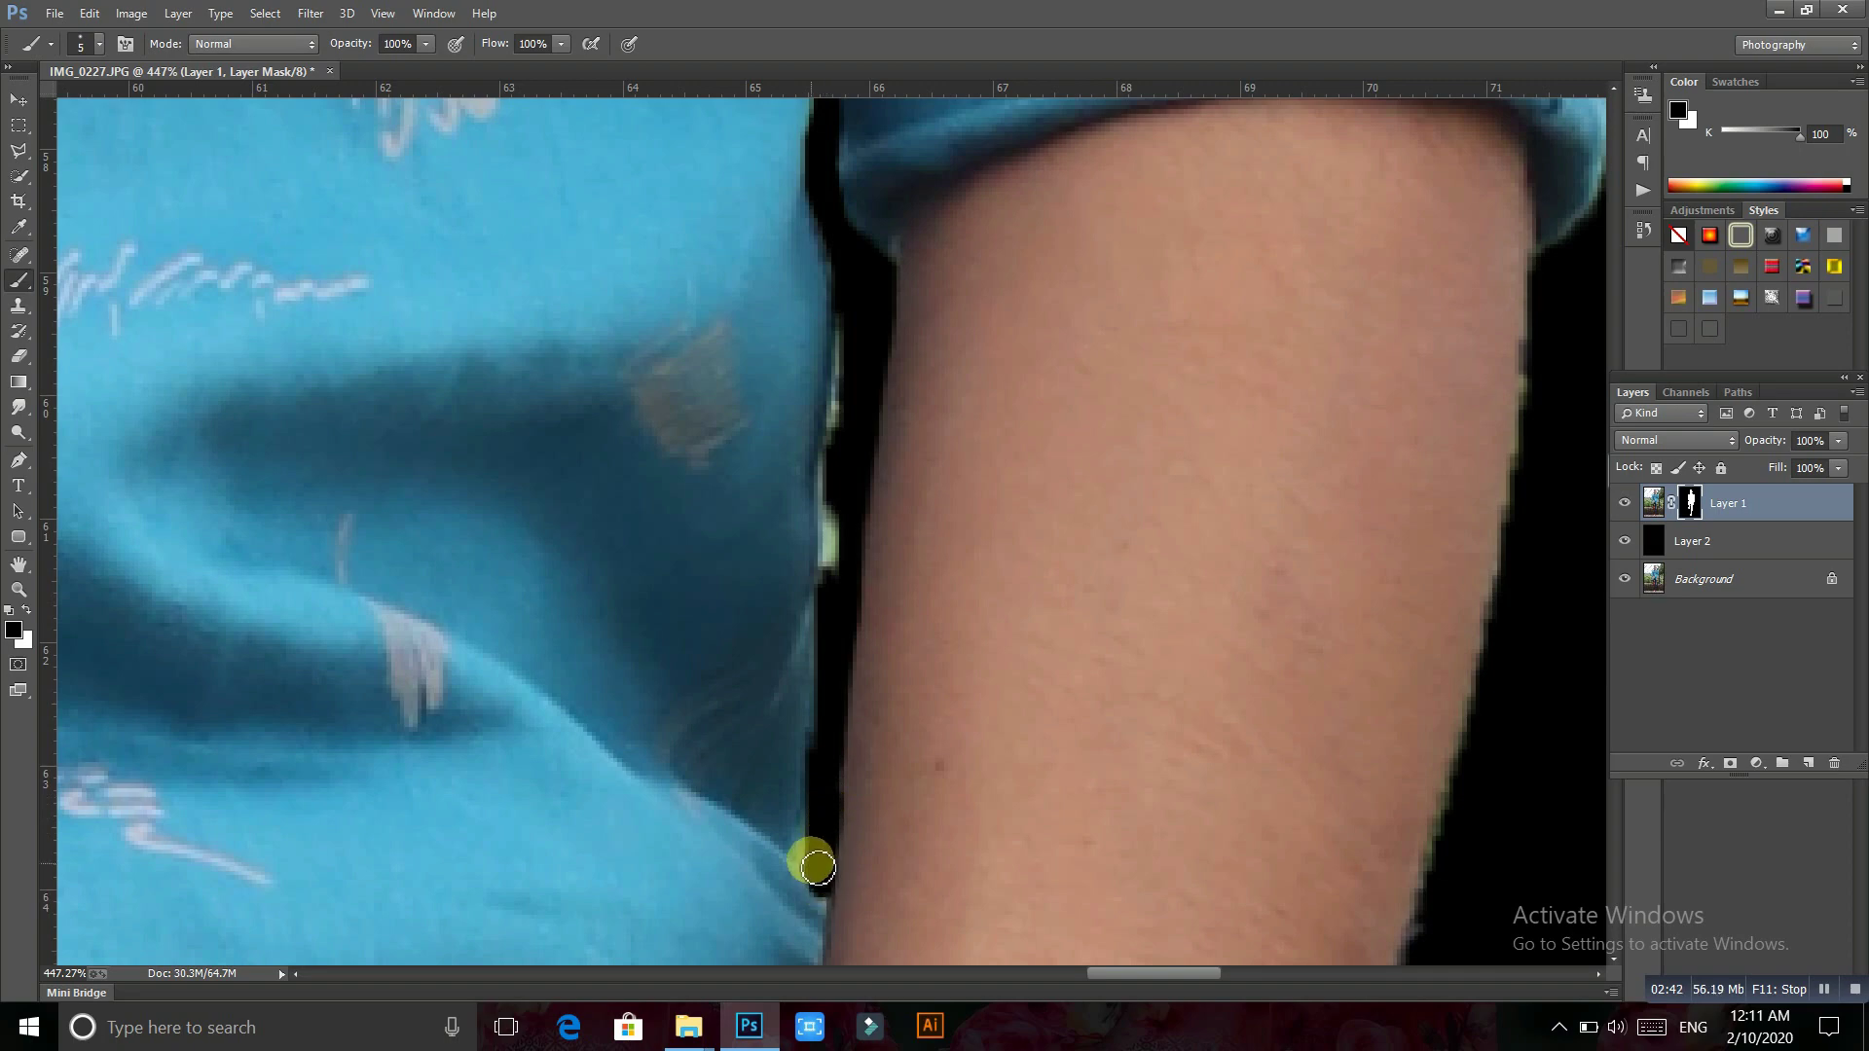
pyautogui.scroll(1, 834, 637)
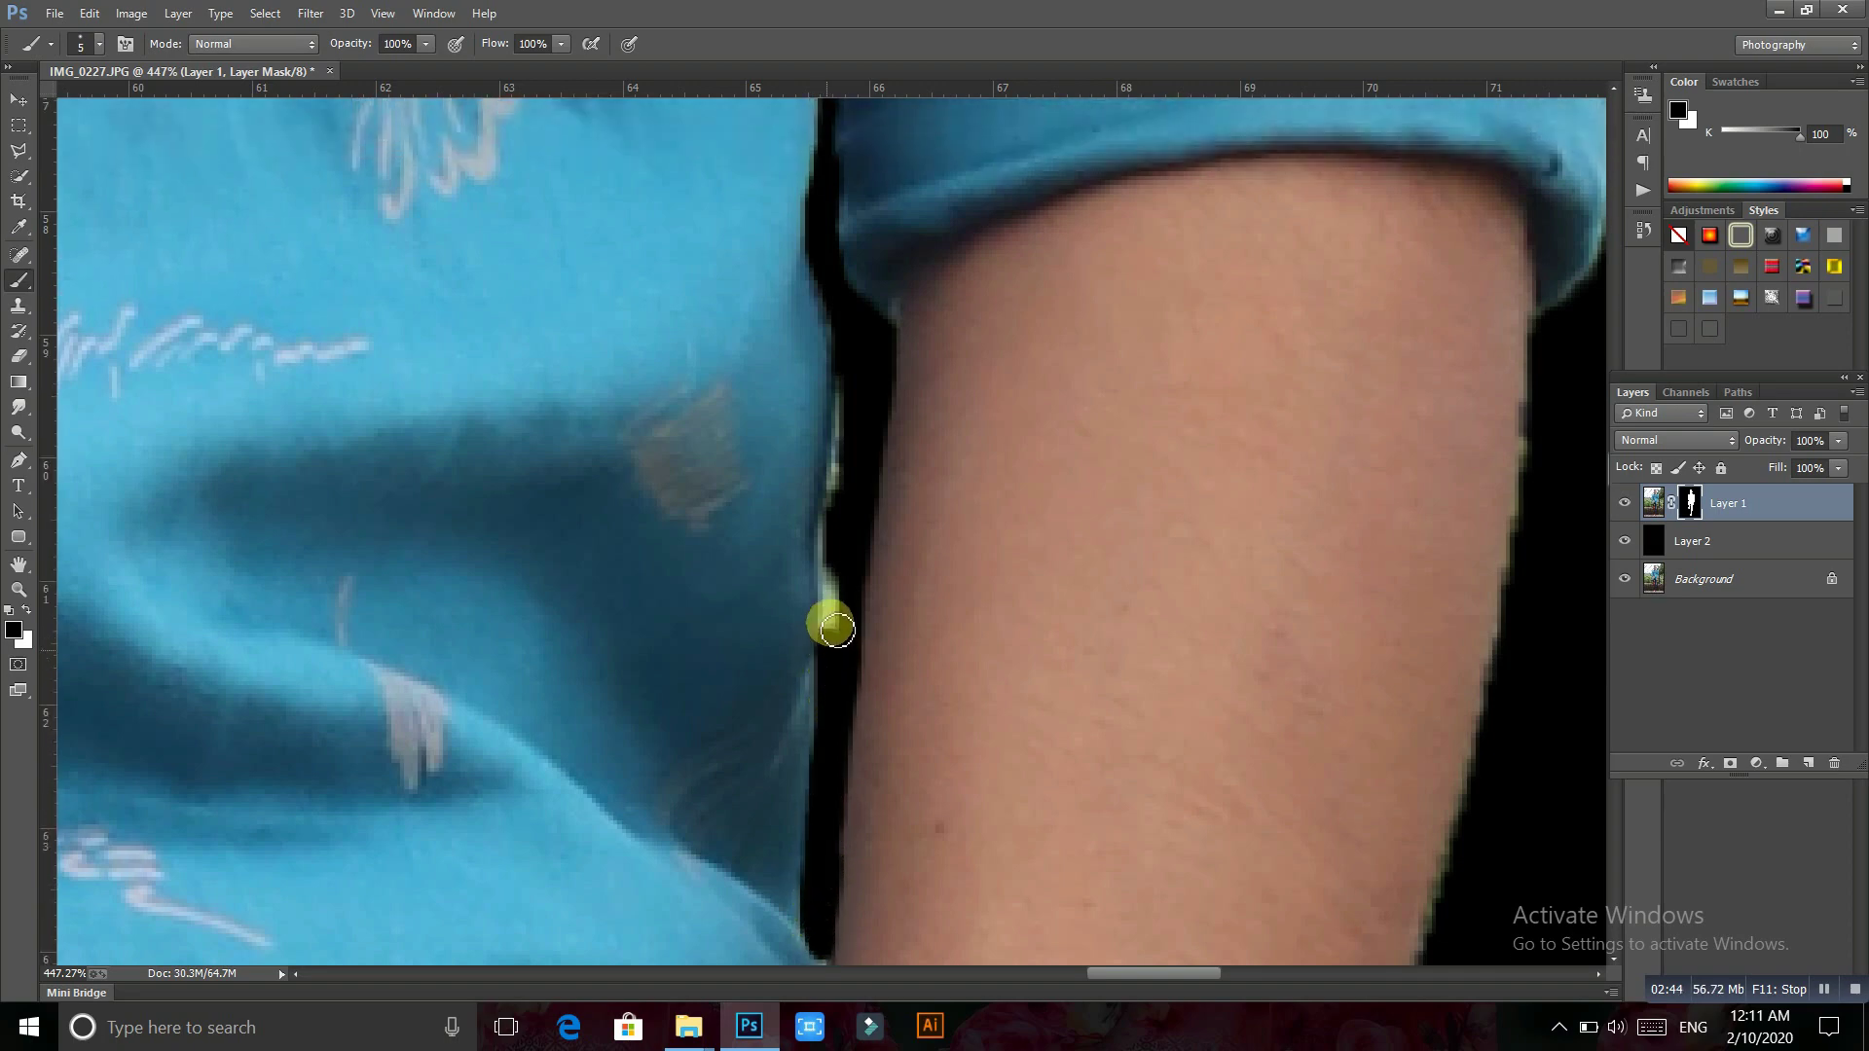
pyautogui.moveTo(835, 553); pyautogui.dragTo(850, 359)
pyautogui.scroll(-1, 876, 448)
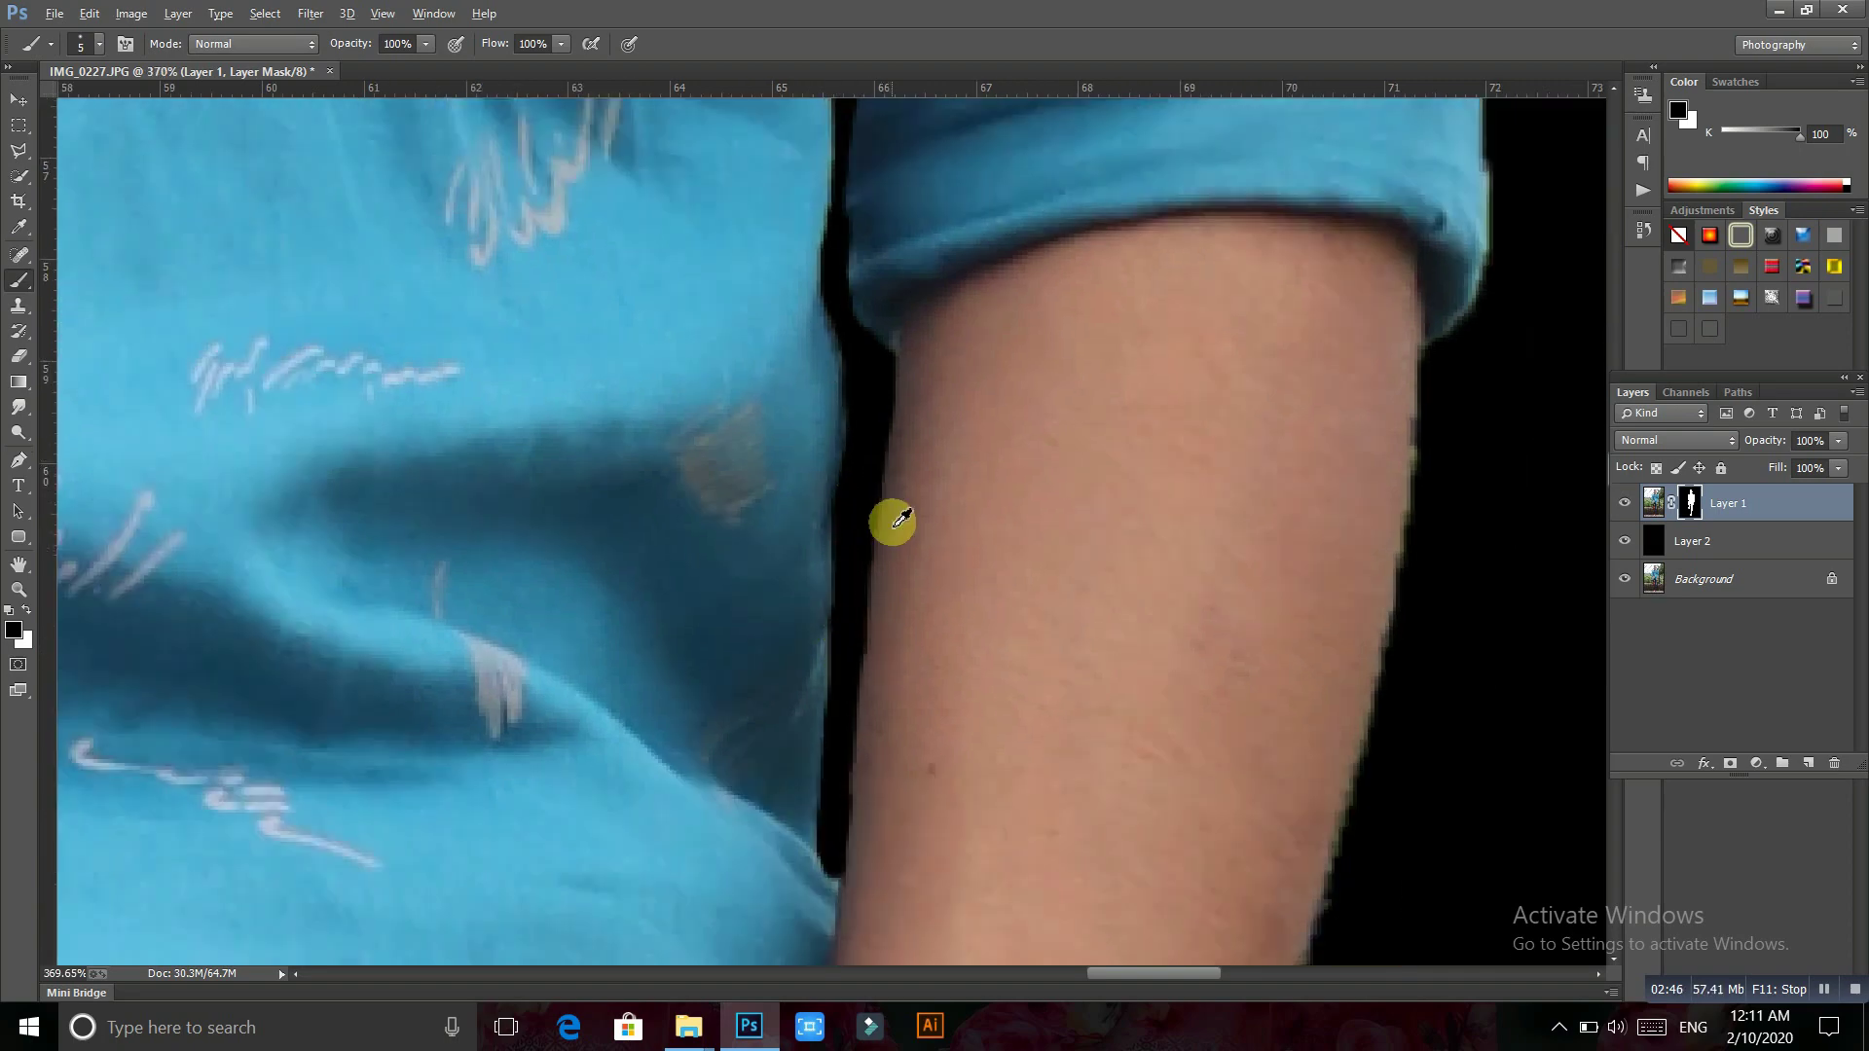
pyautogui.moveTo(893, 526); pyautogui.dragTo(722, 494)
pyautogui.moveTo(1022, 434); pyautogui.dragTo(993, 764)
# Enlarge the brush slightly and paint out the greenish fringe along the arm's edge
pyautogui.scroll(1, 1022, 698)
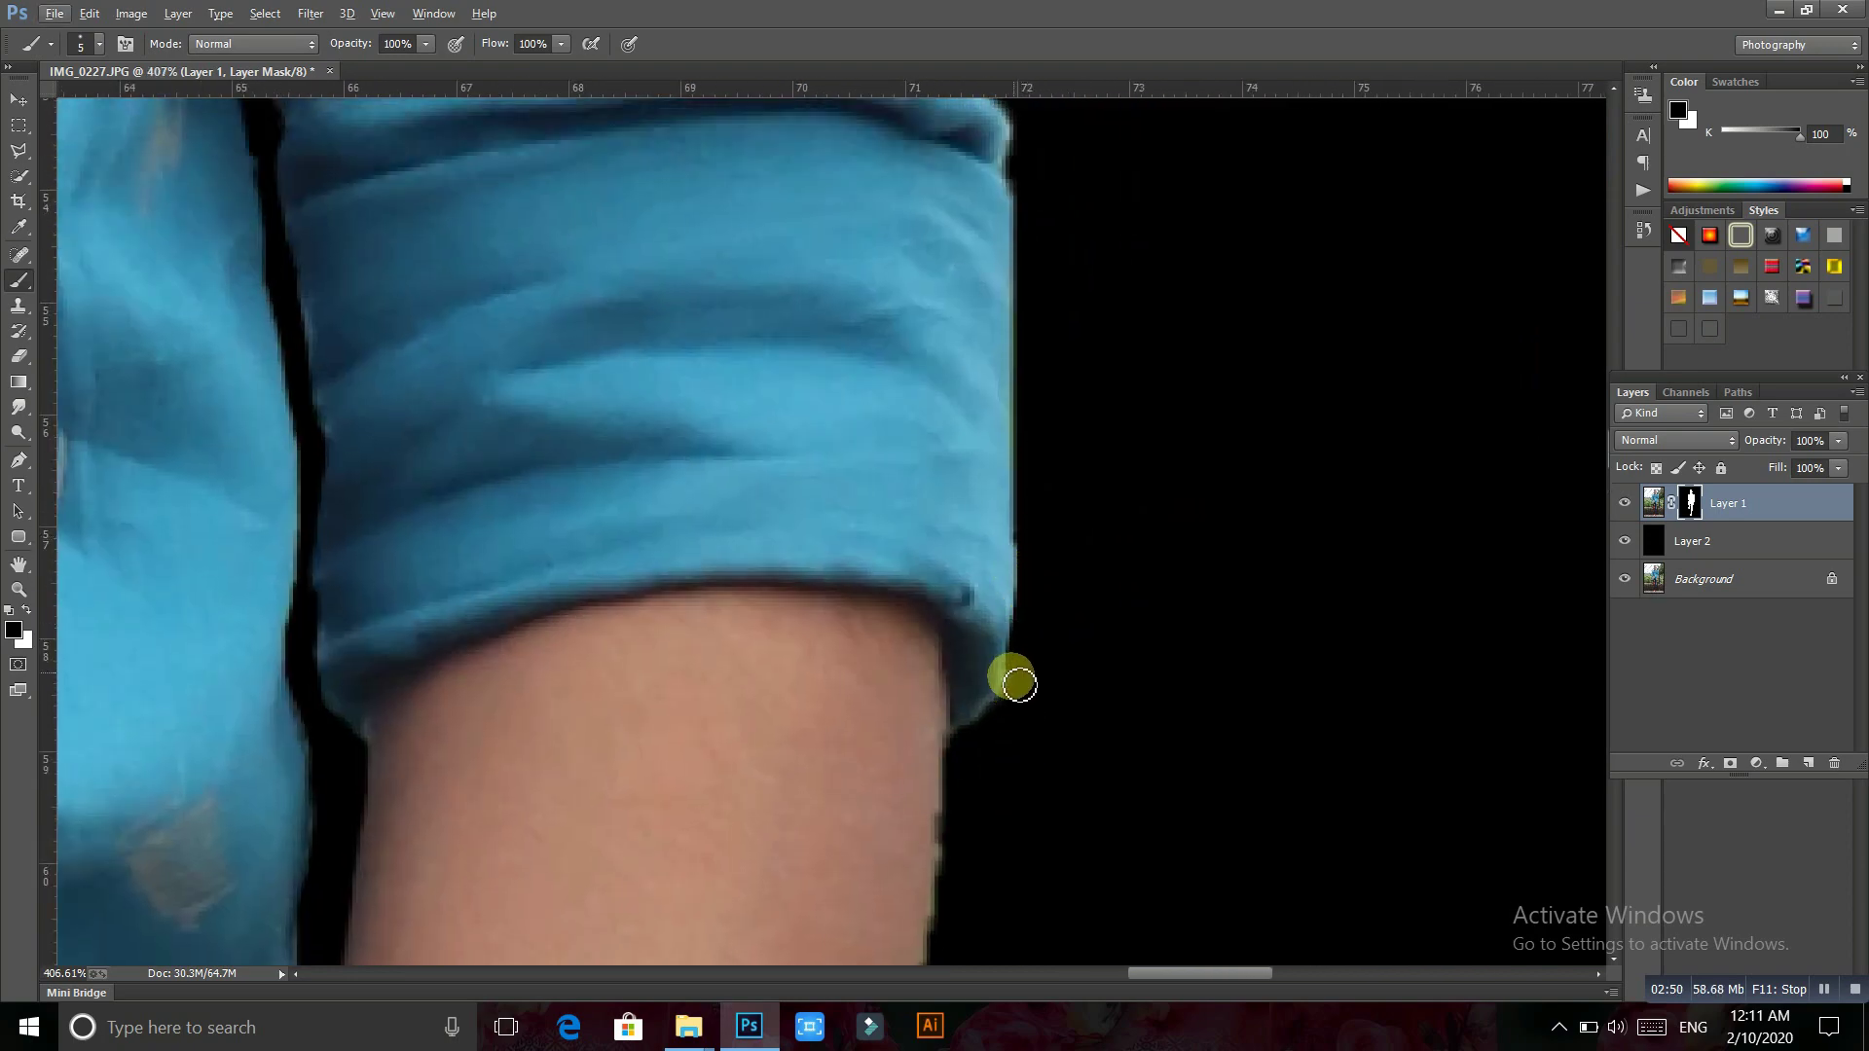
pyautogui.moveTo(1054, 404)
pyautogui.mouseDown()
pyautogui.moveTo(1061, 776)
pyautogui.moveTo(989, 375)
pyautogui.mouseUp()
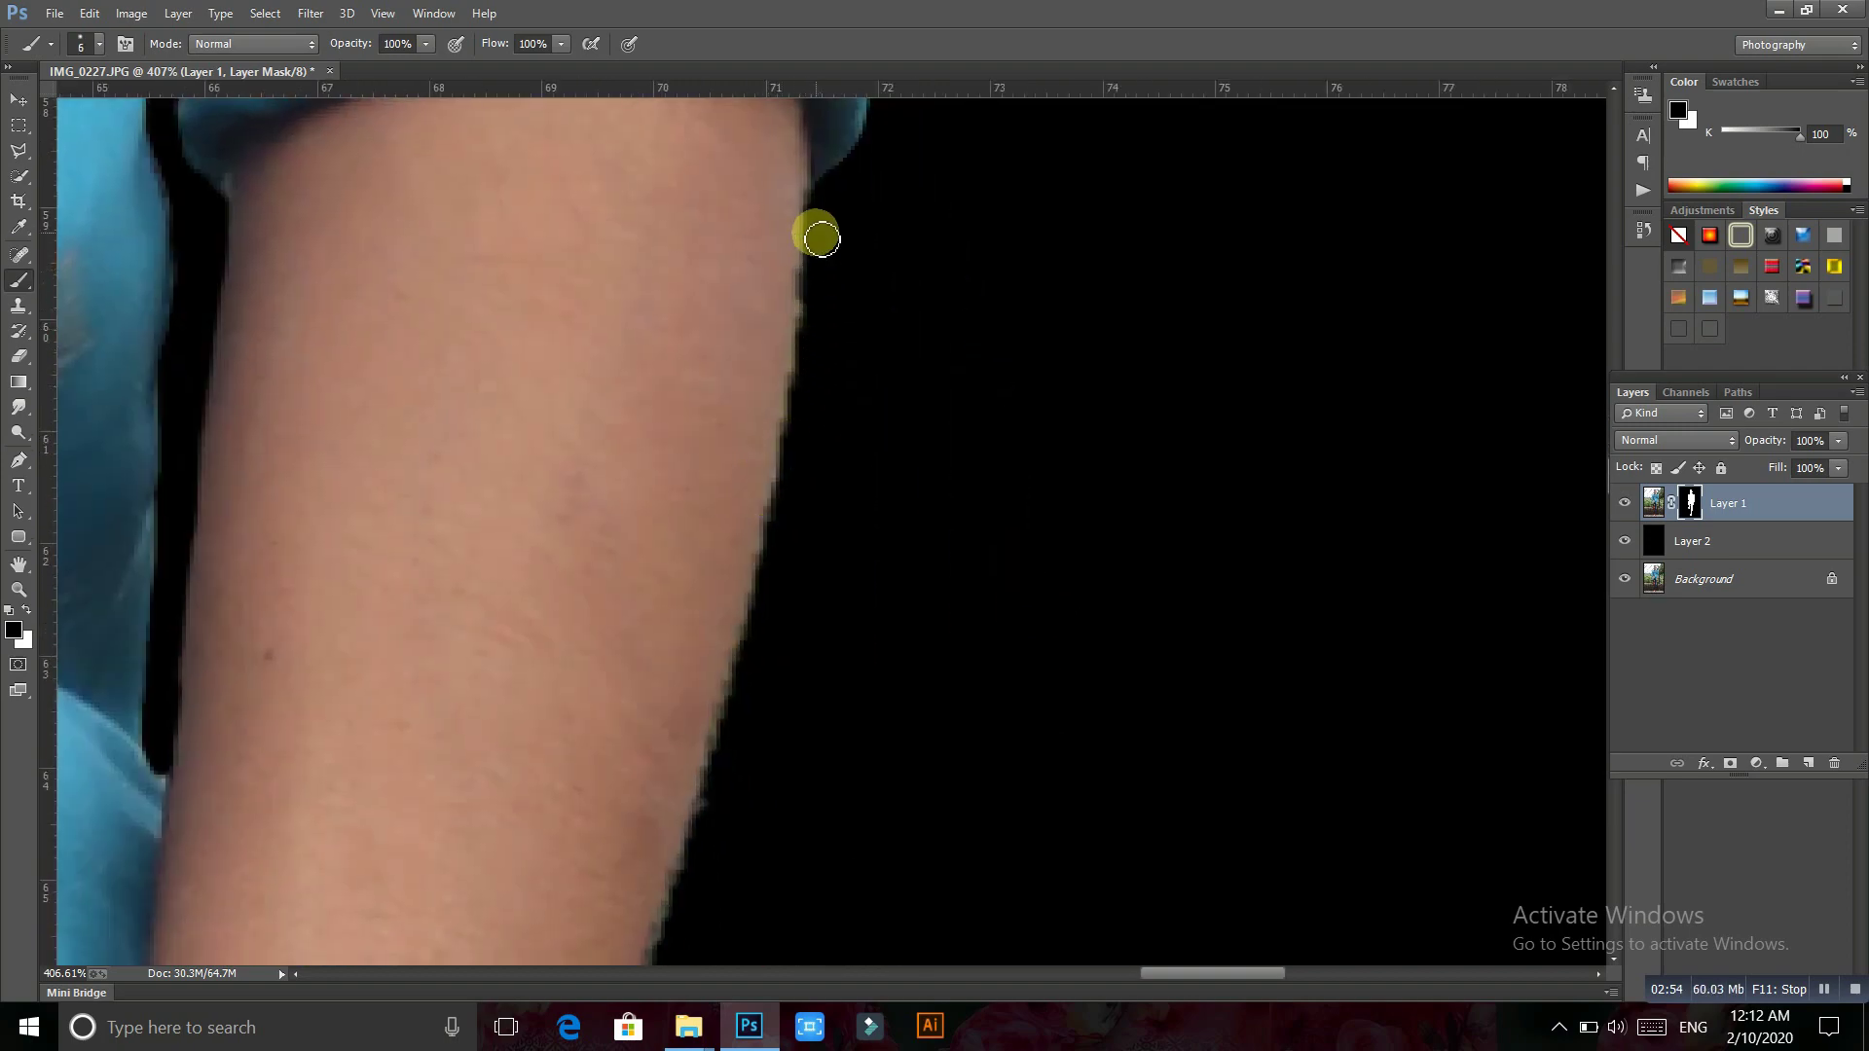
pyautogui.press(']')
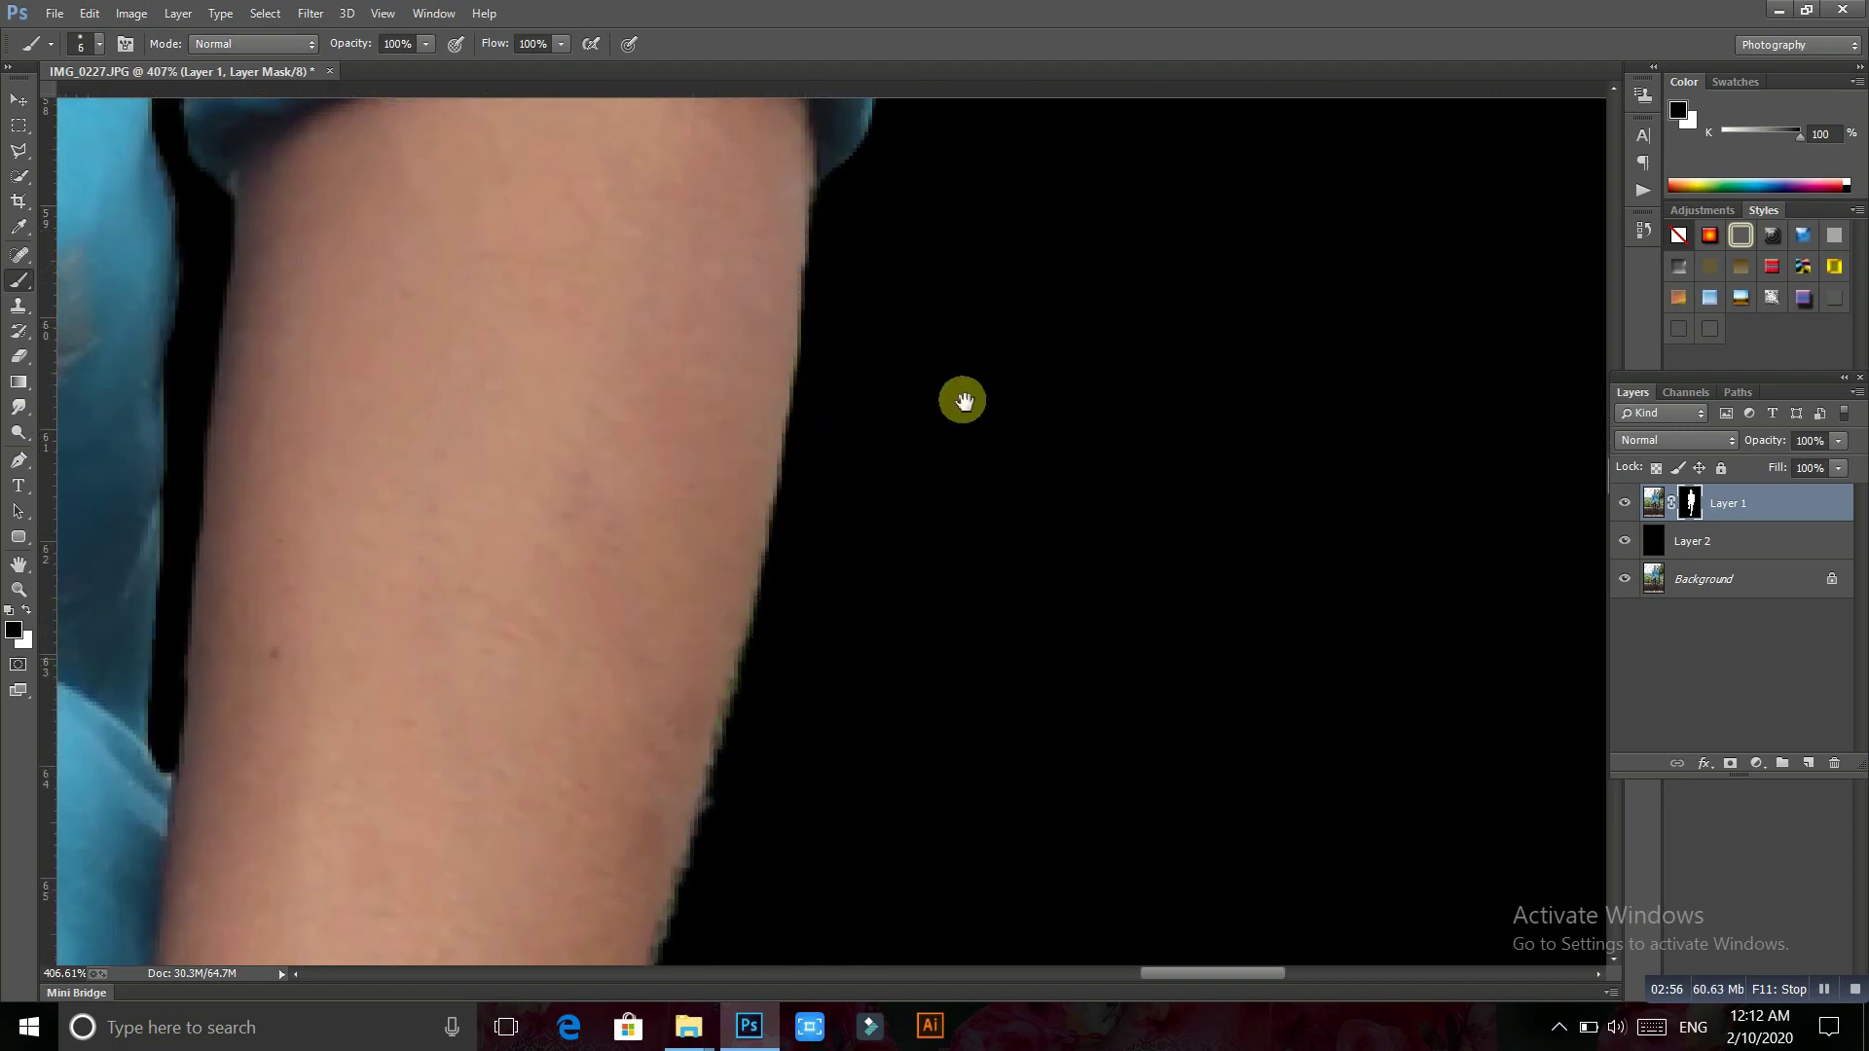
pyautogui.scroll(-5, 958, 409)
pyautogui.hscroll(-3, 958, 408)
pyautogui.scroll(-2, 955, 584)
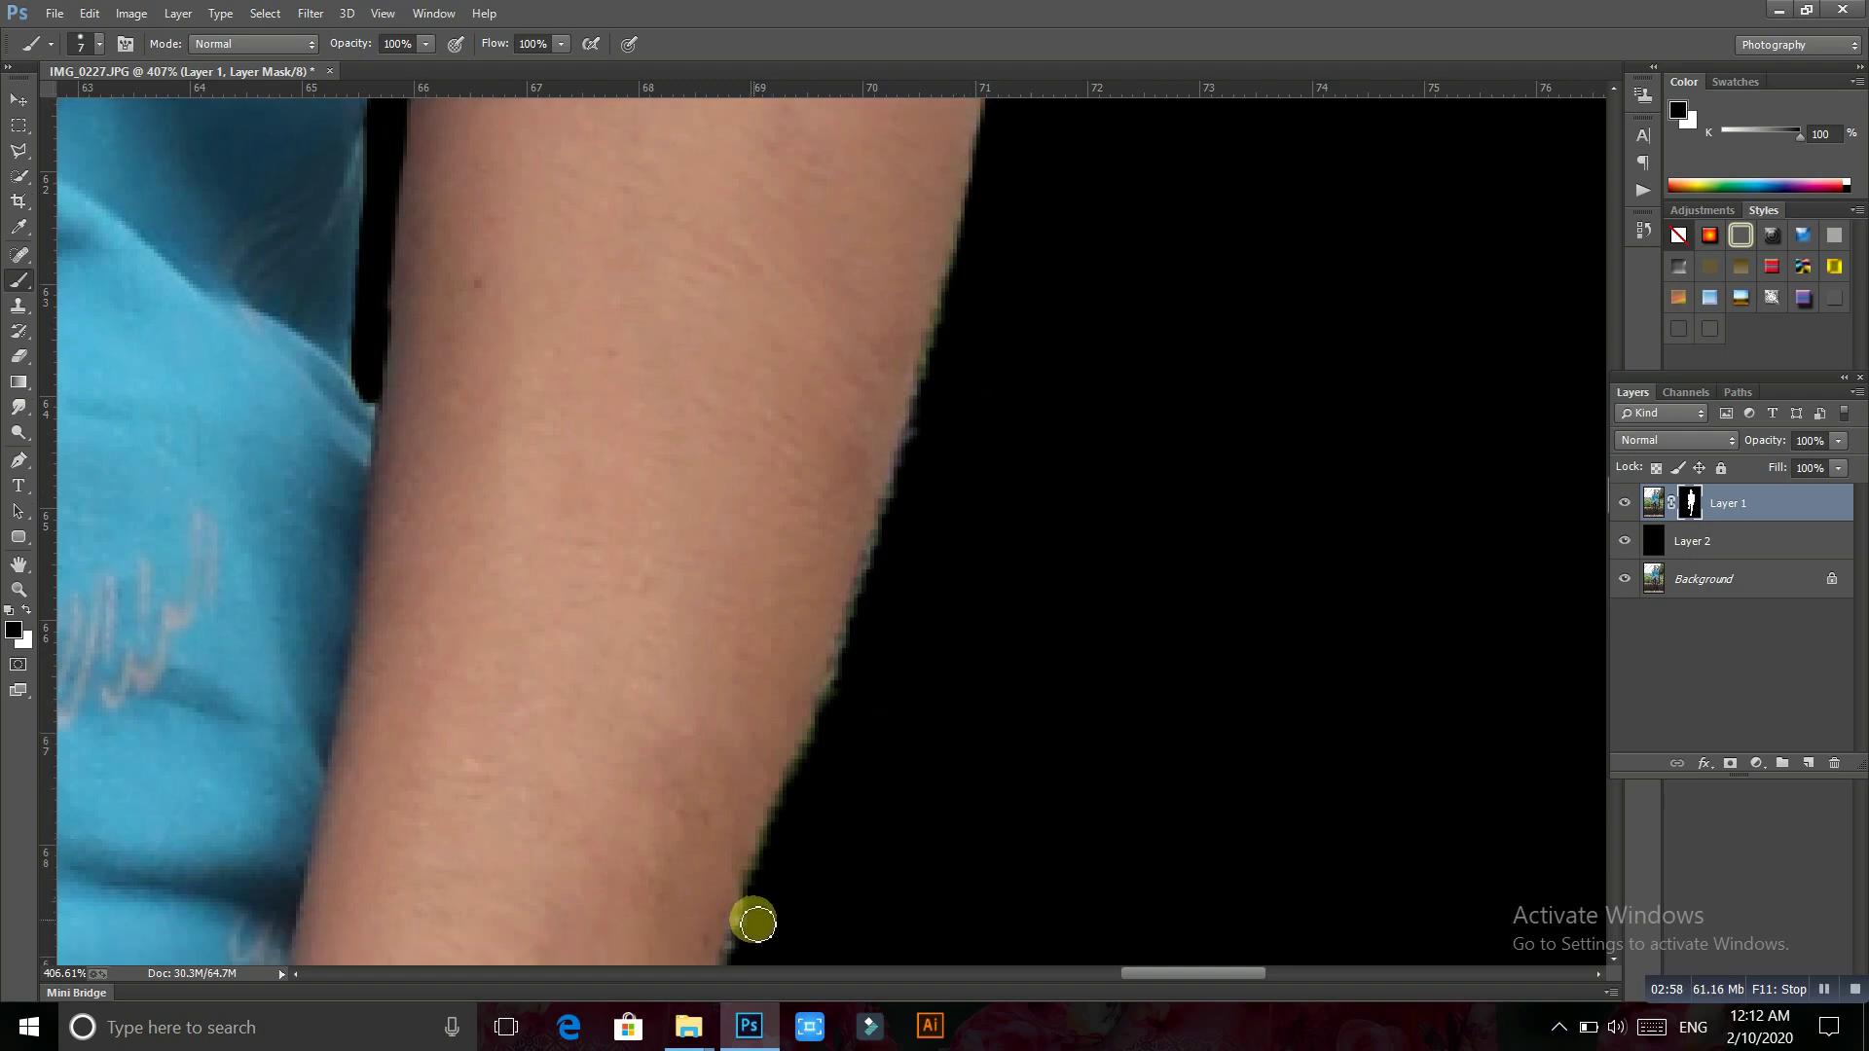
pyautogui.moveTo(778, 857); pyautogui.dragTo(817, 740)
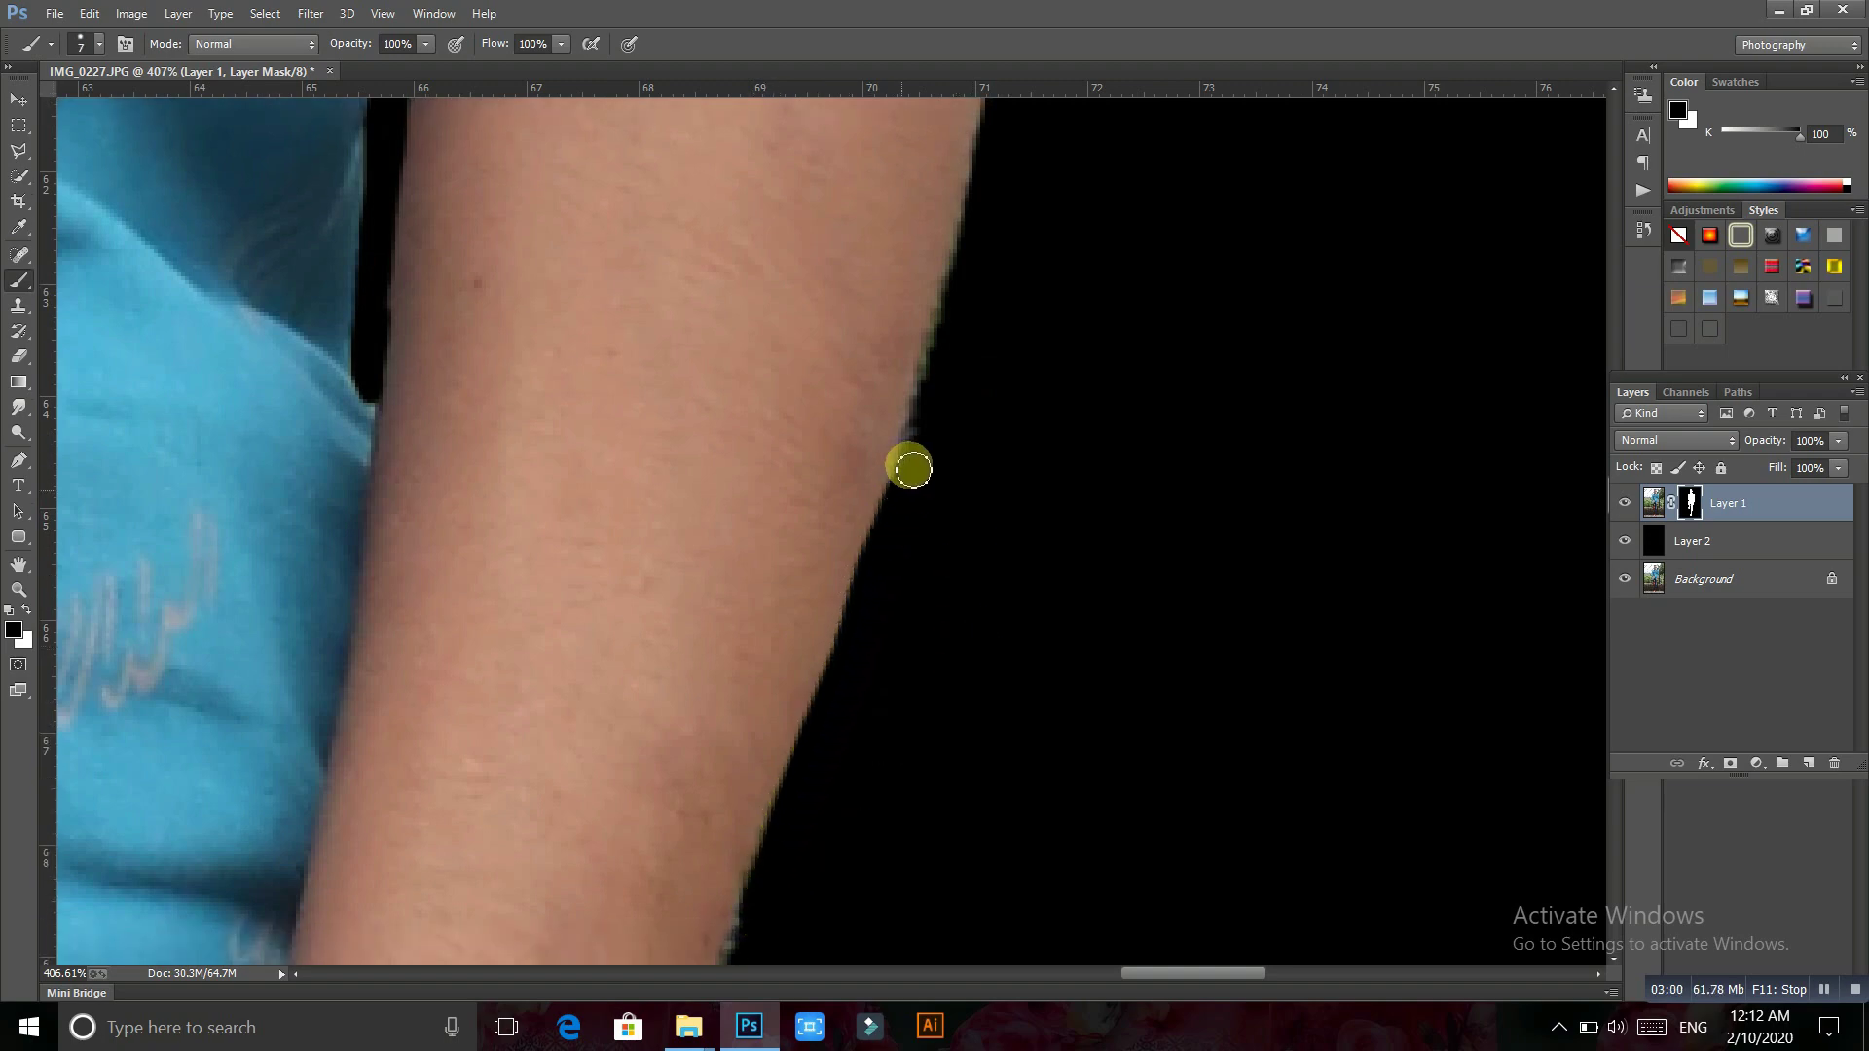
# Clean the greenish fringe further along the arm down to the bracelet
pyautogui.moveTo(989, 446); pyautogui.dragTo(838, 926)
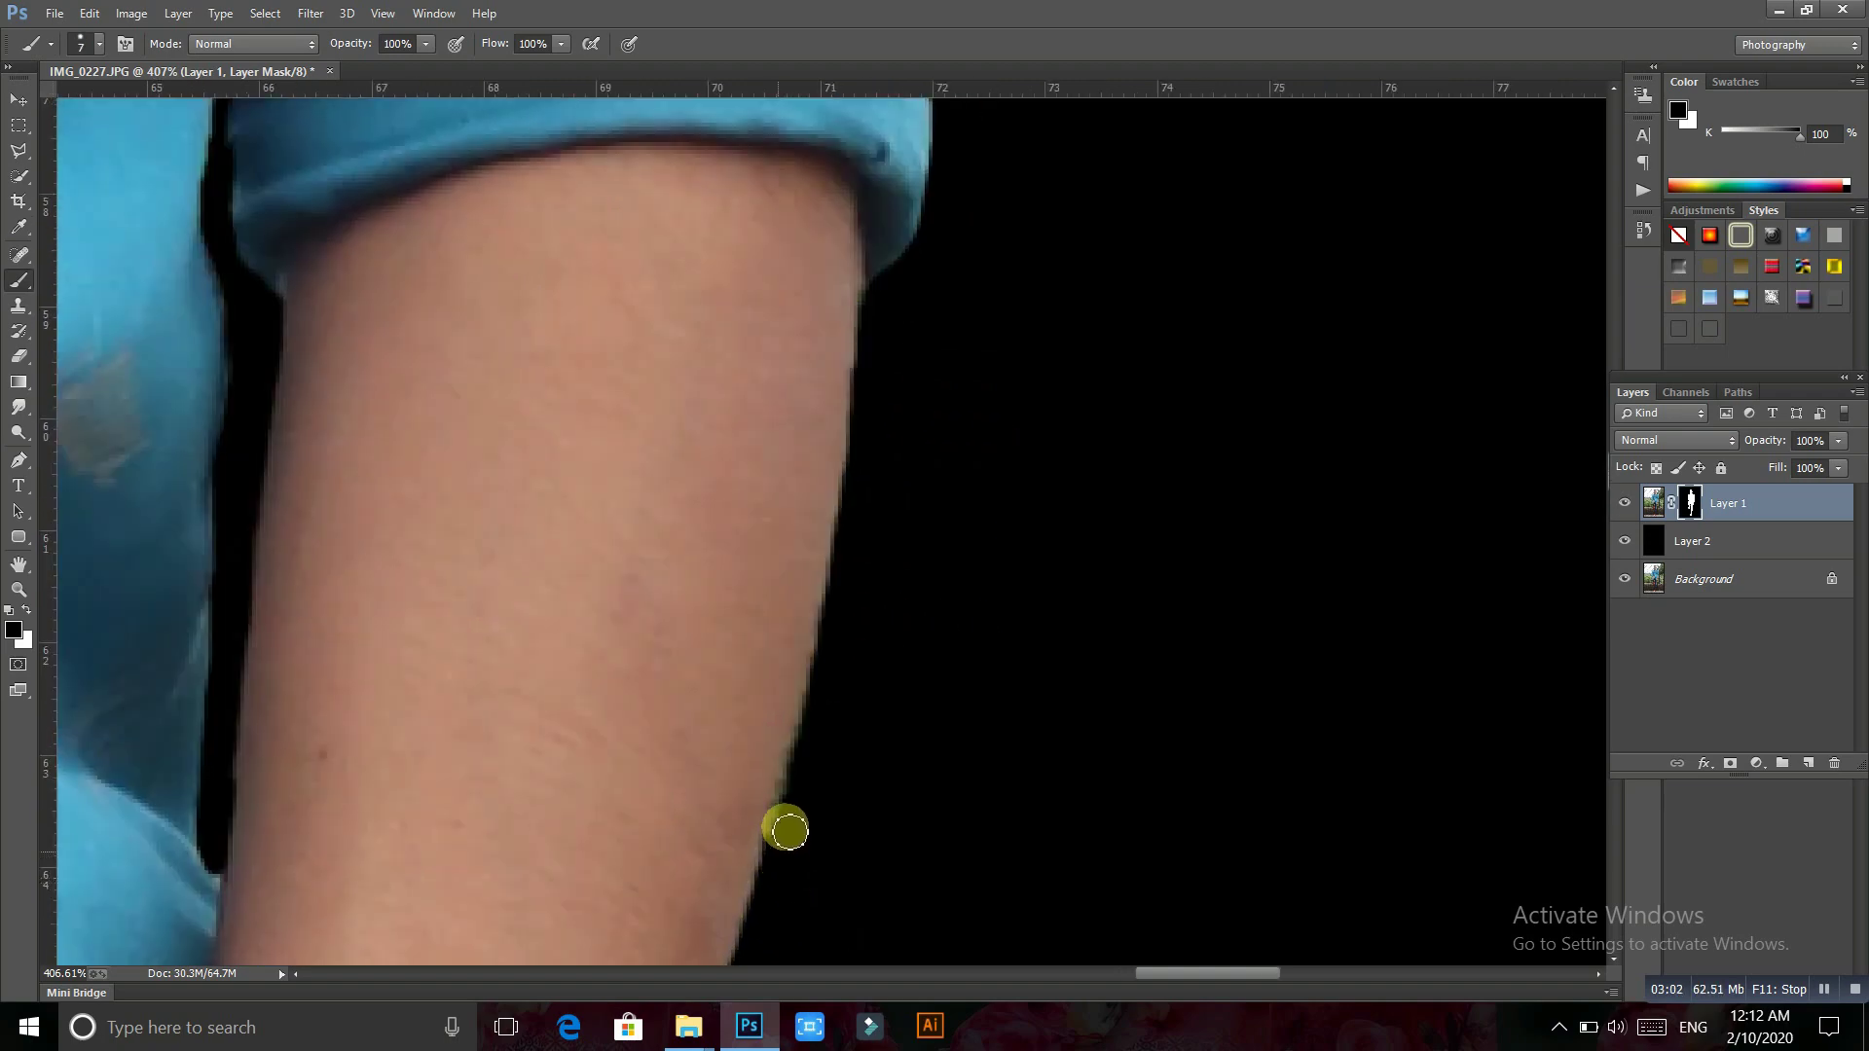
pyautogui.moveTo(789, 830); pyautogui.dragTo(977, 548)
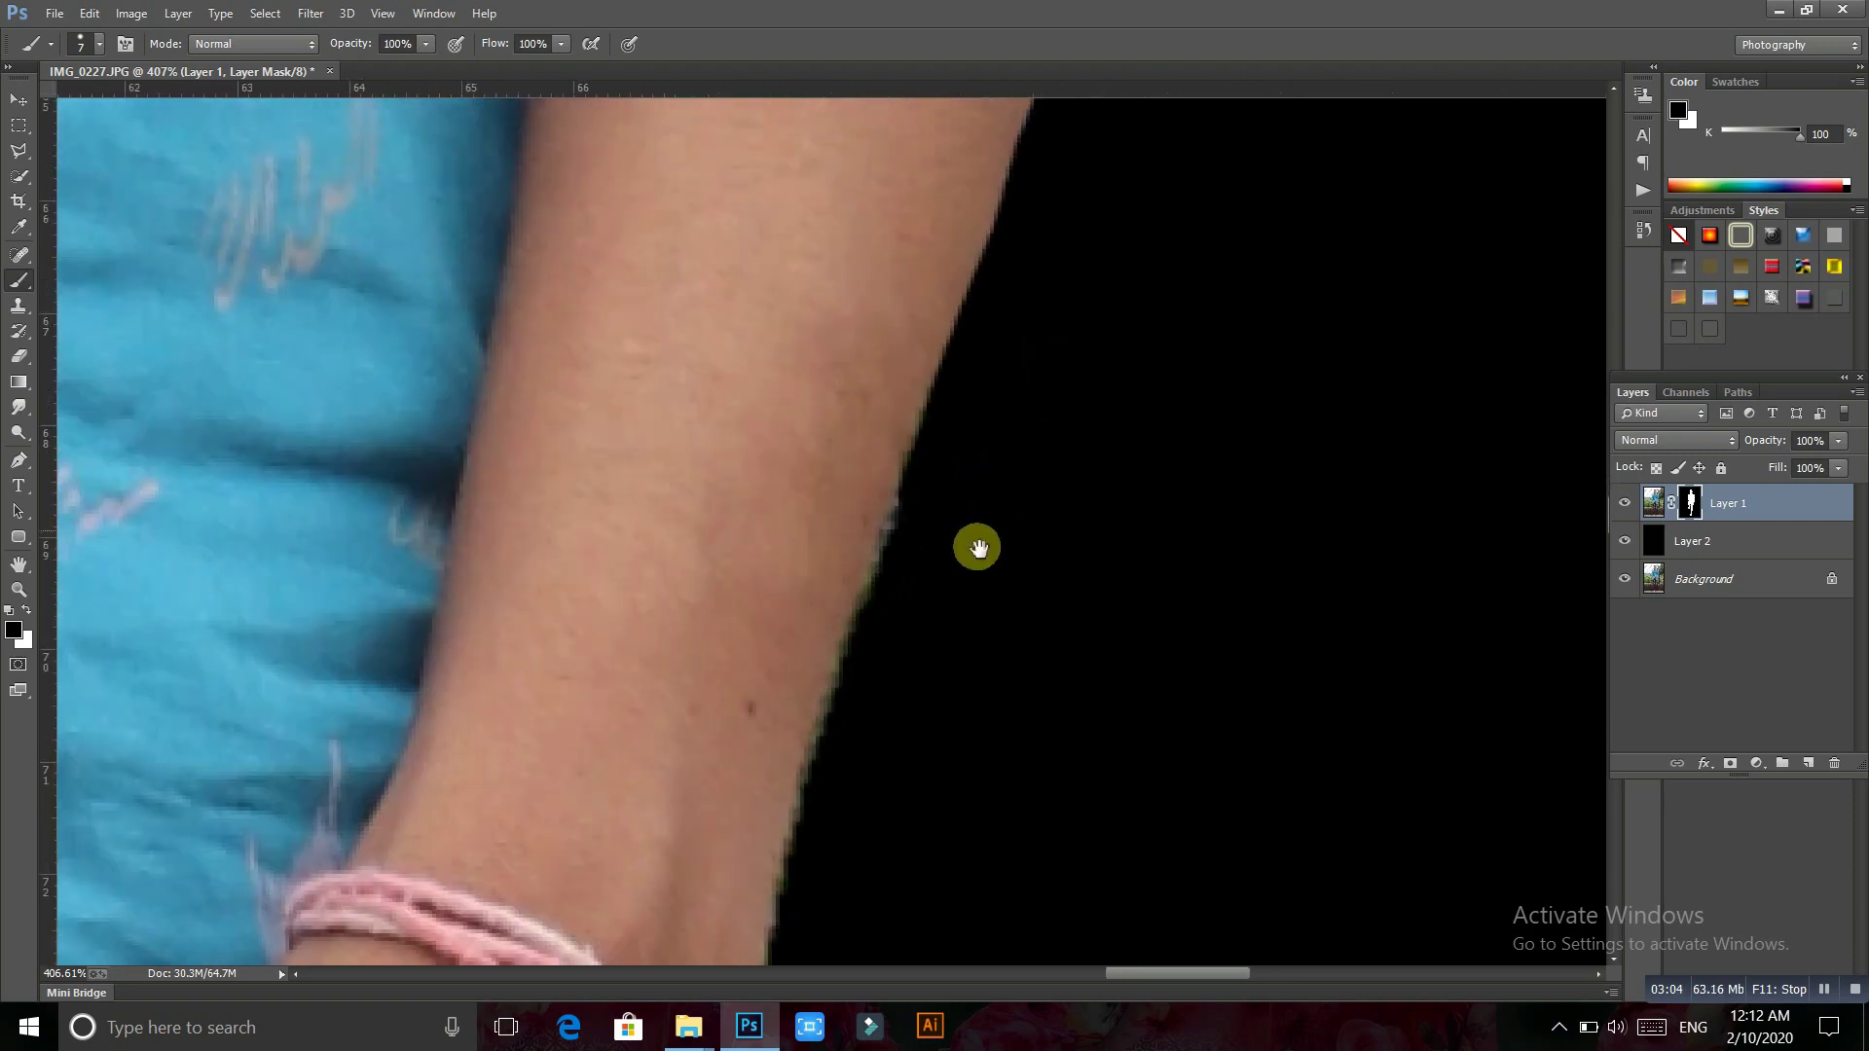
pyautogui.moveTo(820, 772); pyautogui.dragTo(888, 572)
pyautogui.scroll(-4, 872, 614)
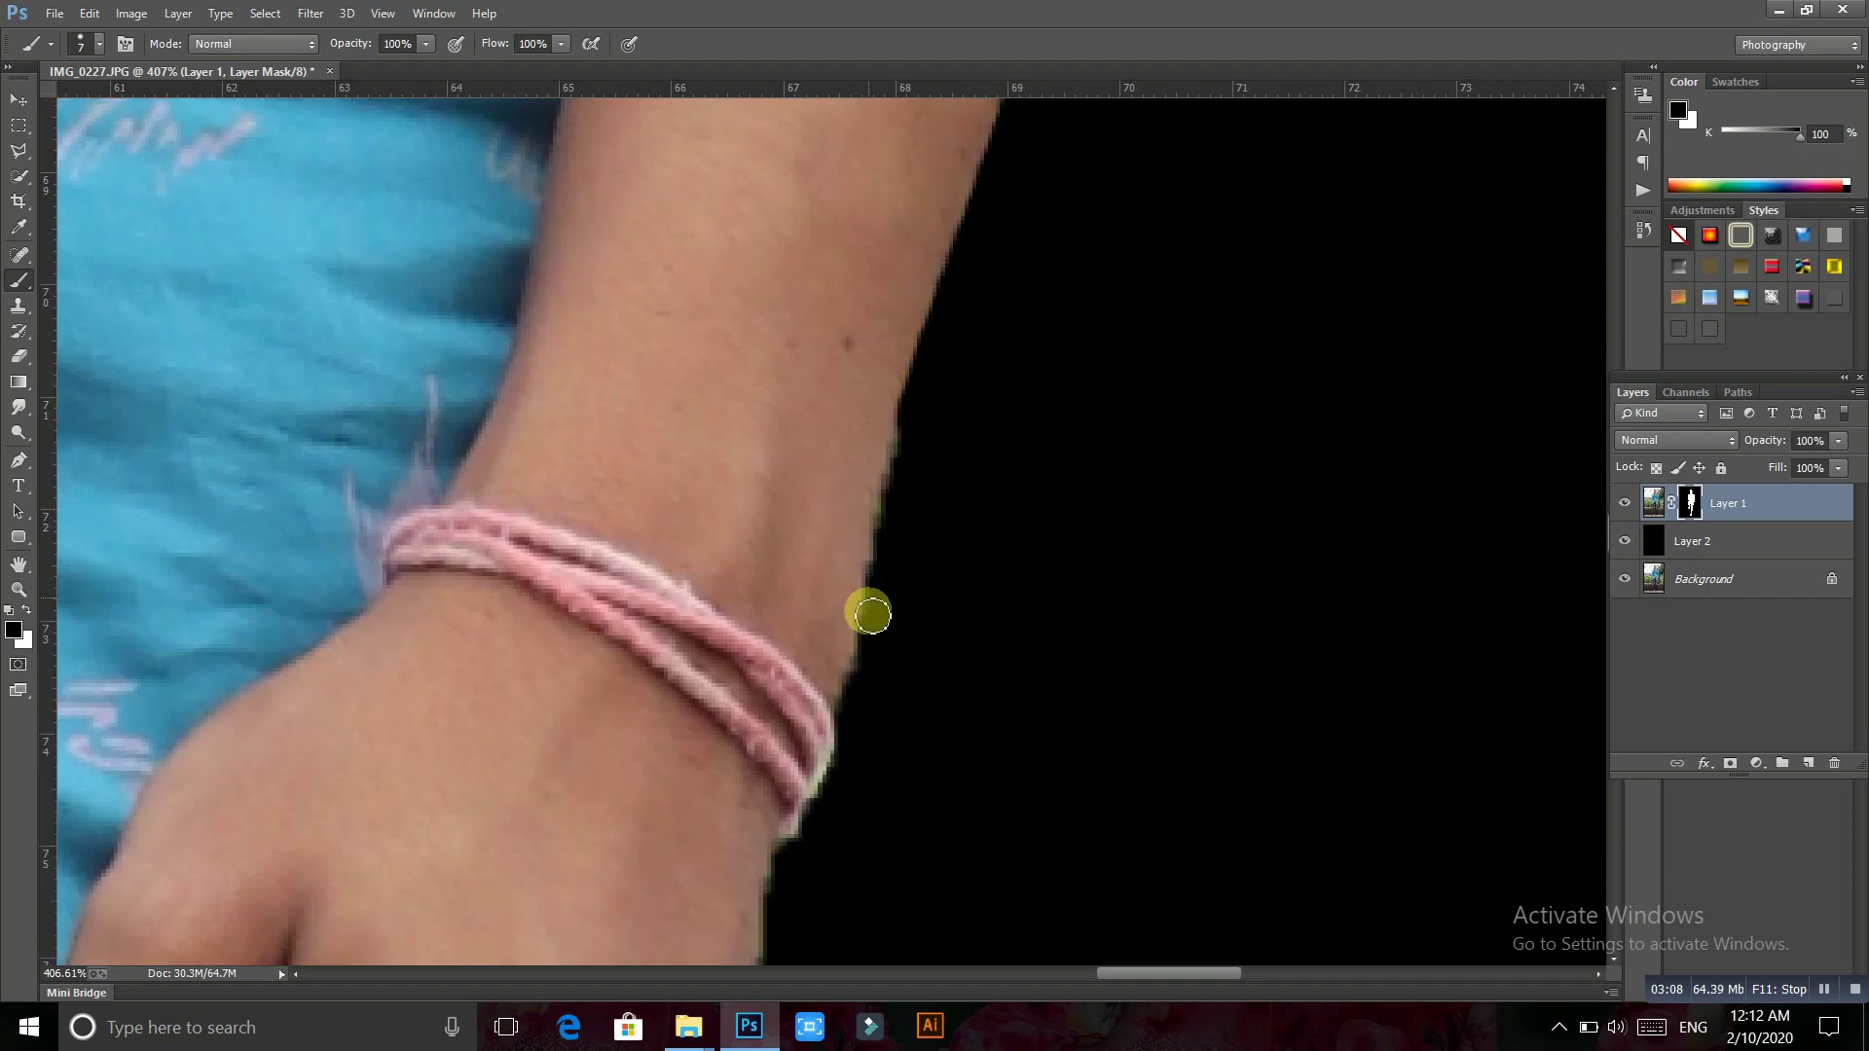
pyautogui.moveTo(855, 698); pyautogui.dragTo(908, 448)
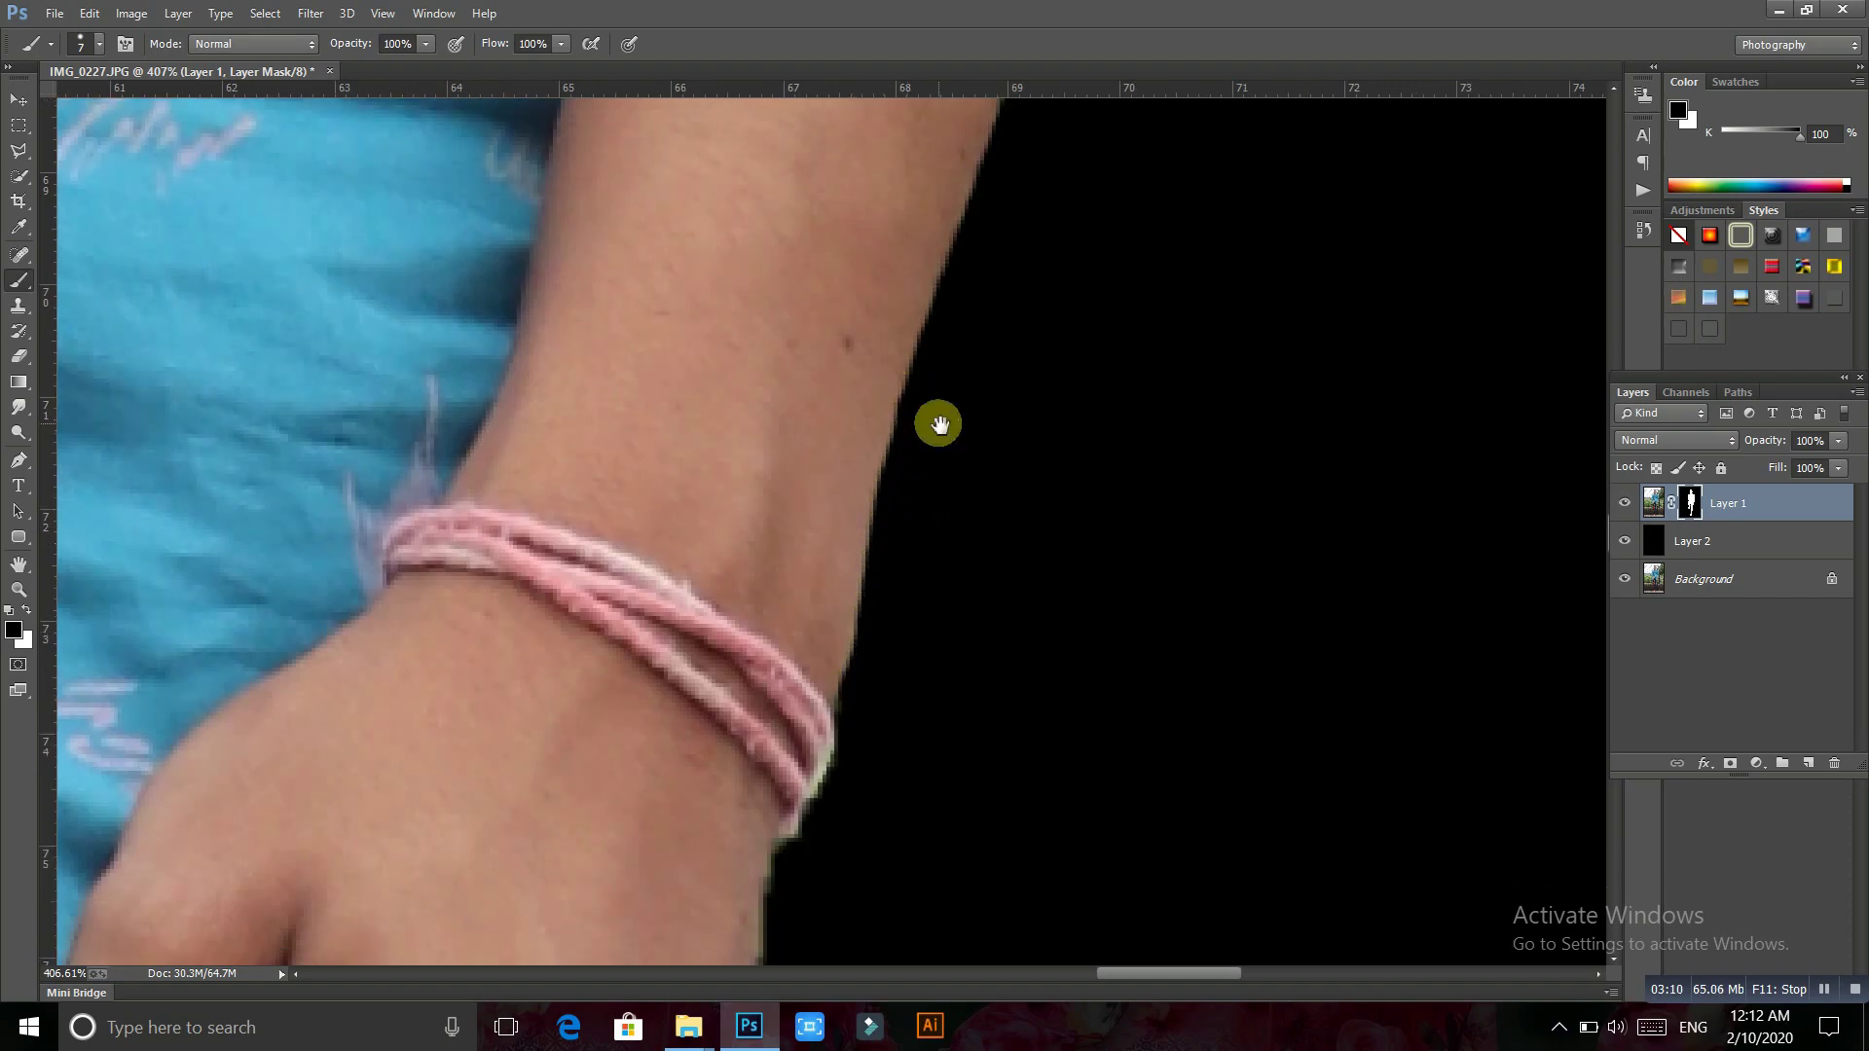
pyautogui.scroll(-3, 918, 305)
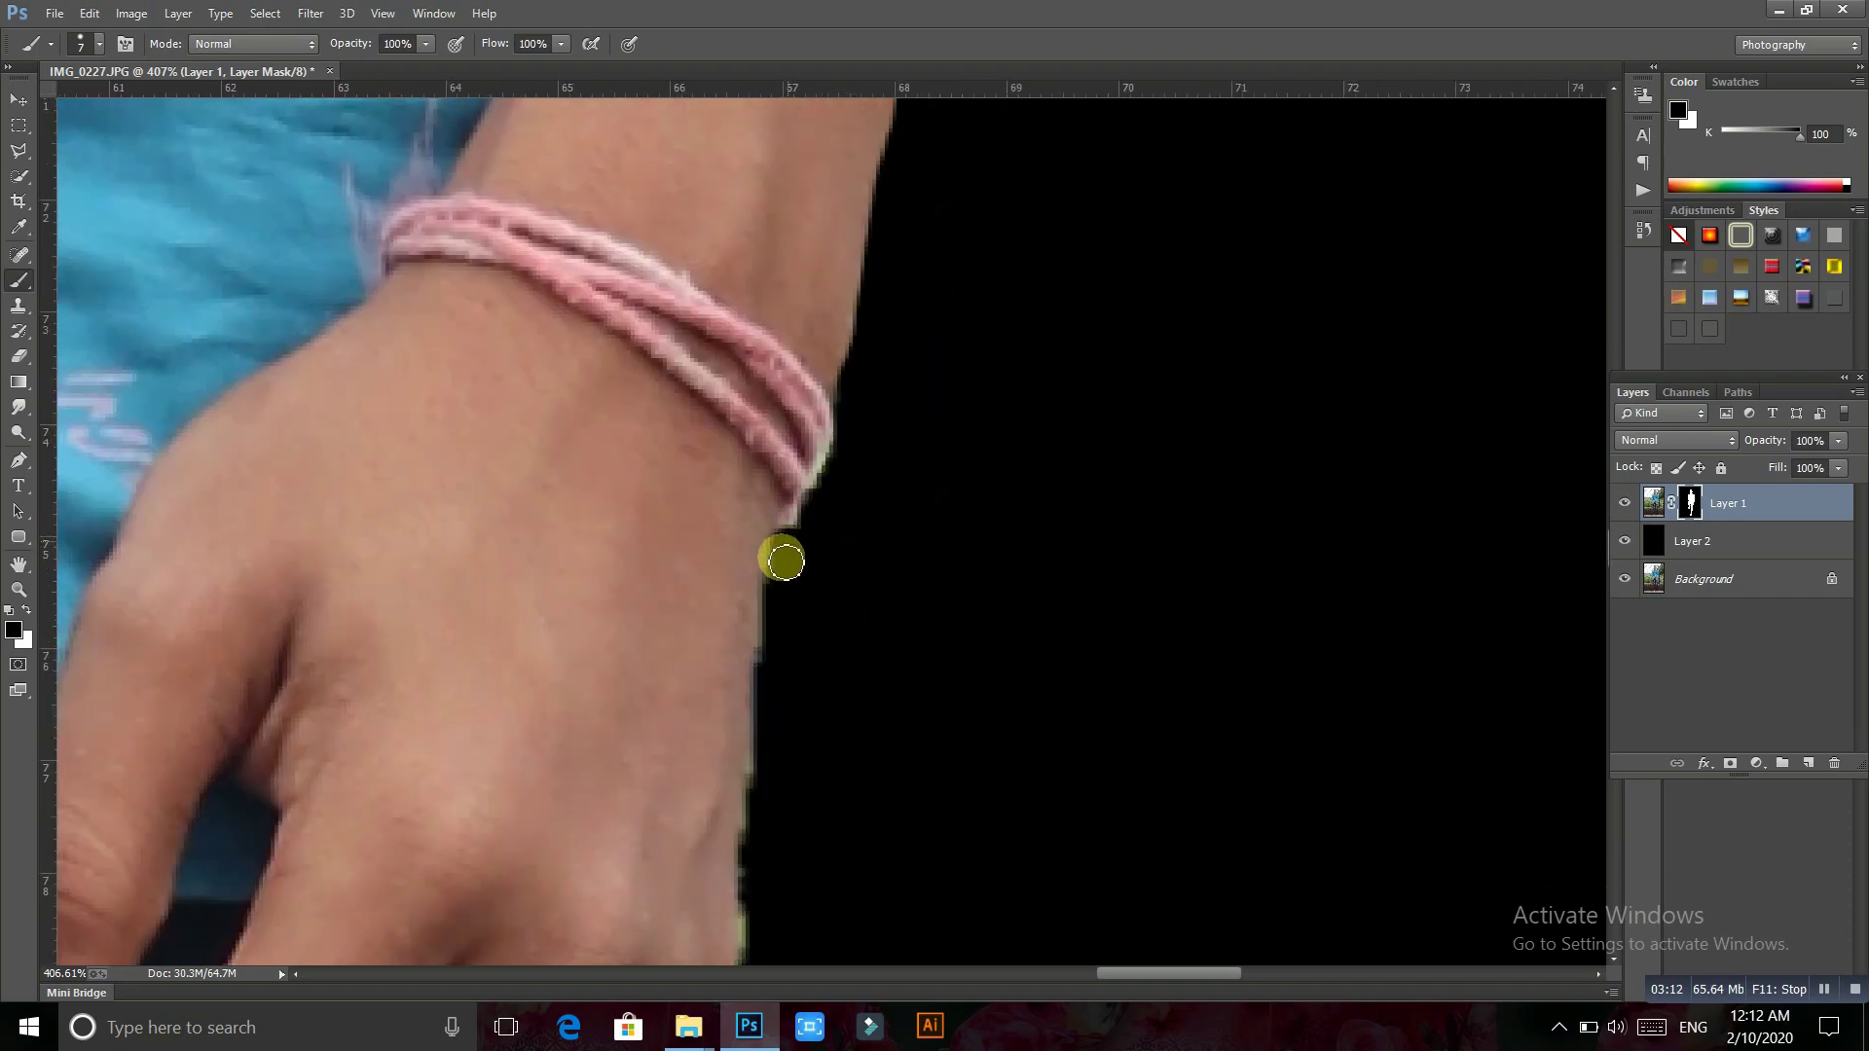
pyautogui.moveTo(785, 561)
pyautogui.mouseDown()
pyautogui.moveTo(773, 705)
pyautogui.moveTo(819, 524)
pyautogui.mouseUp()
# Remove the green fringe along the hand edge
pyautogui.moveTo(795, 660); pyautogui.dragTo(834, 451)
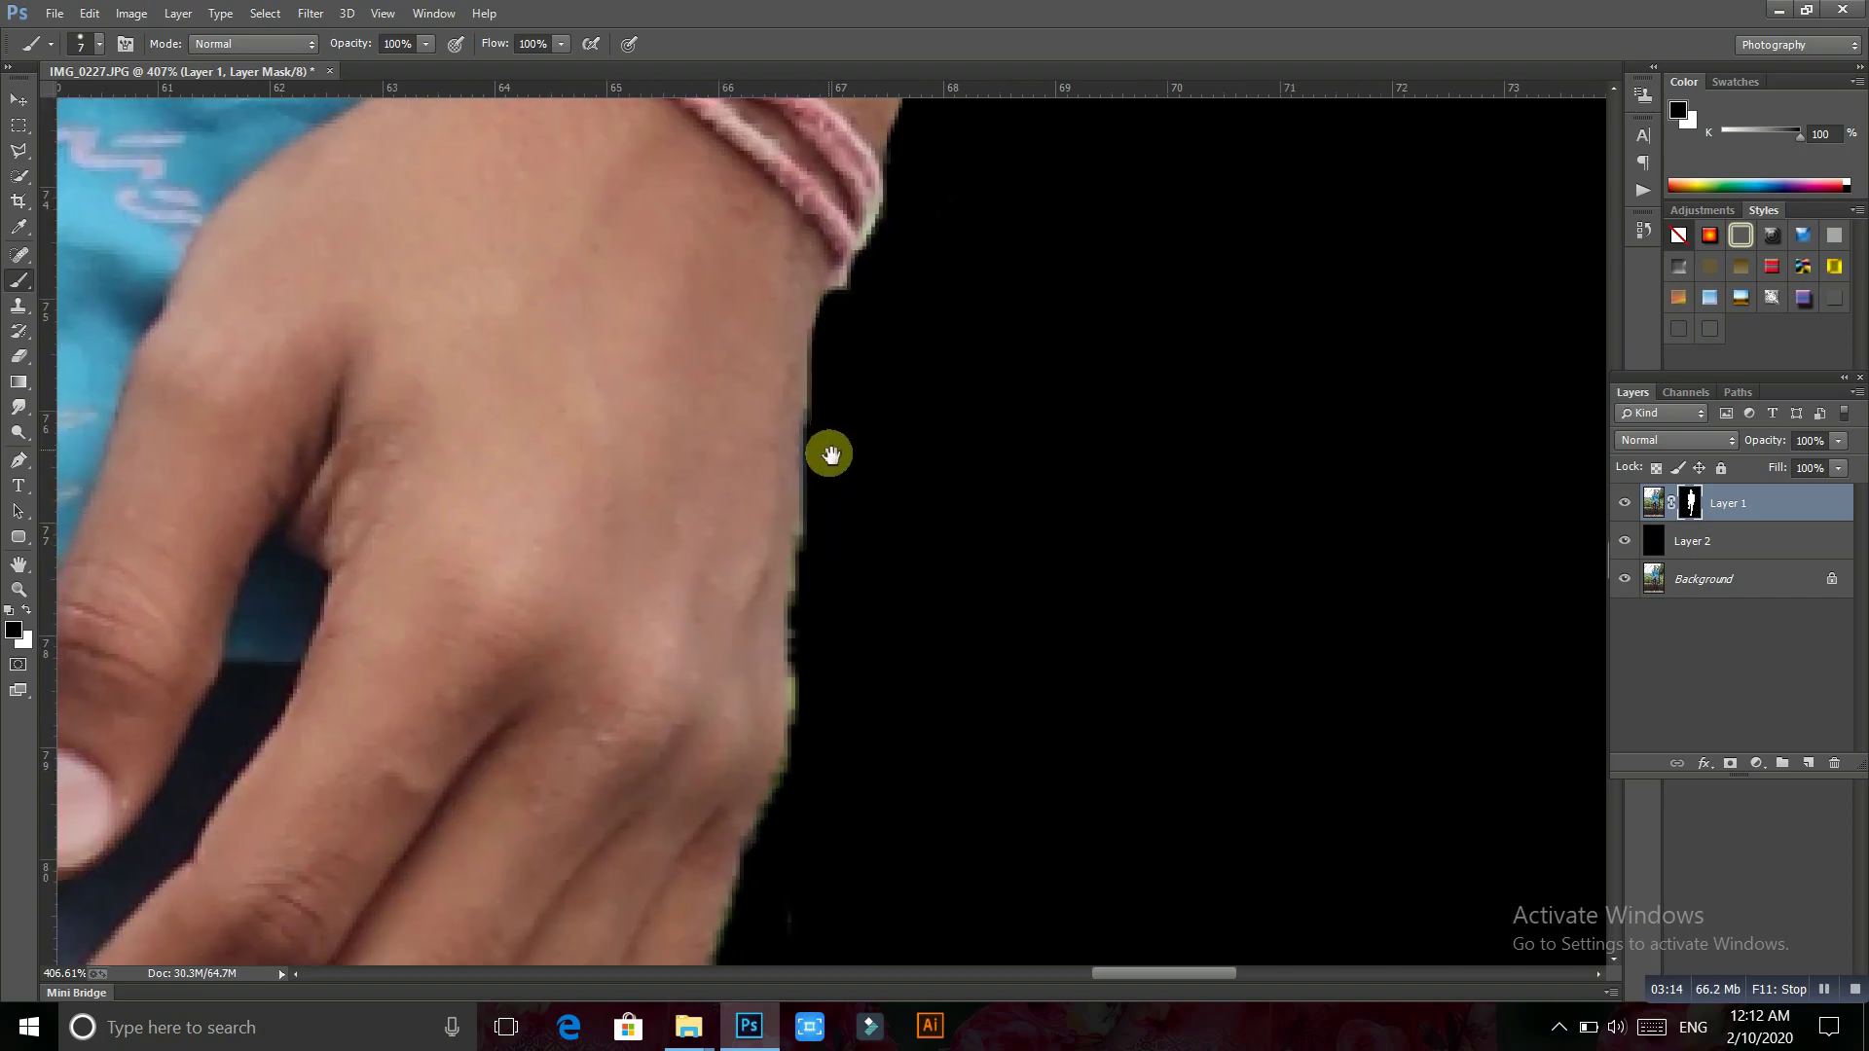
pyautogui.moveTo(822, 375); pyautogui.dragTo(785, 758)
pyautogui.moveTo(784, 757); pyautogui.dragTo(810, 569)
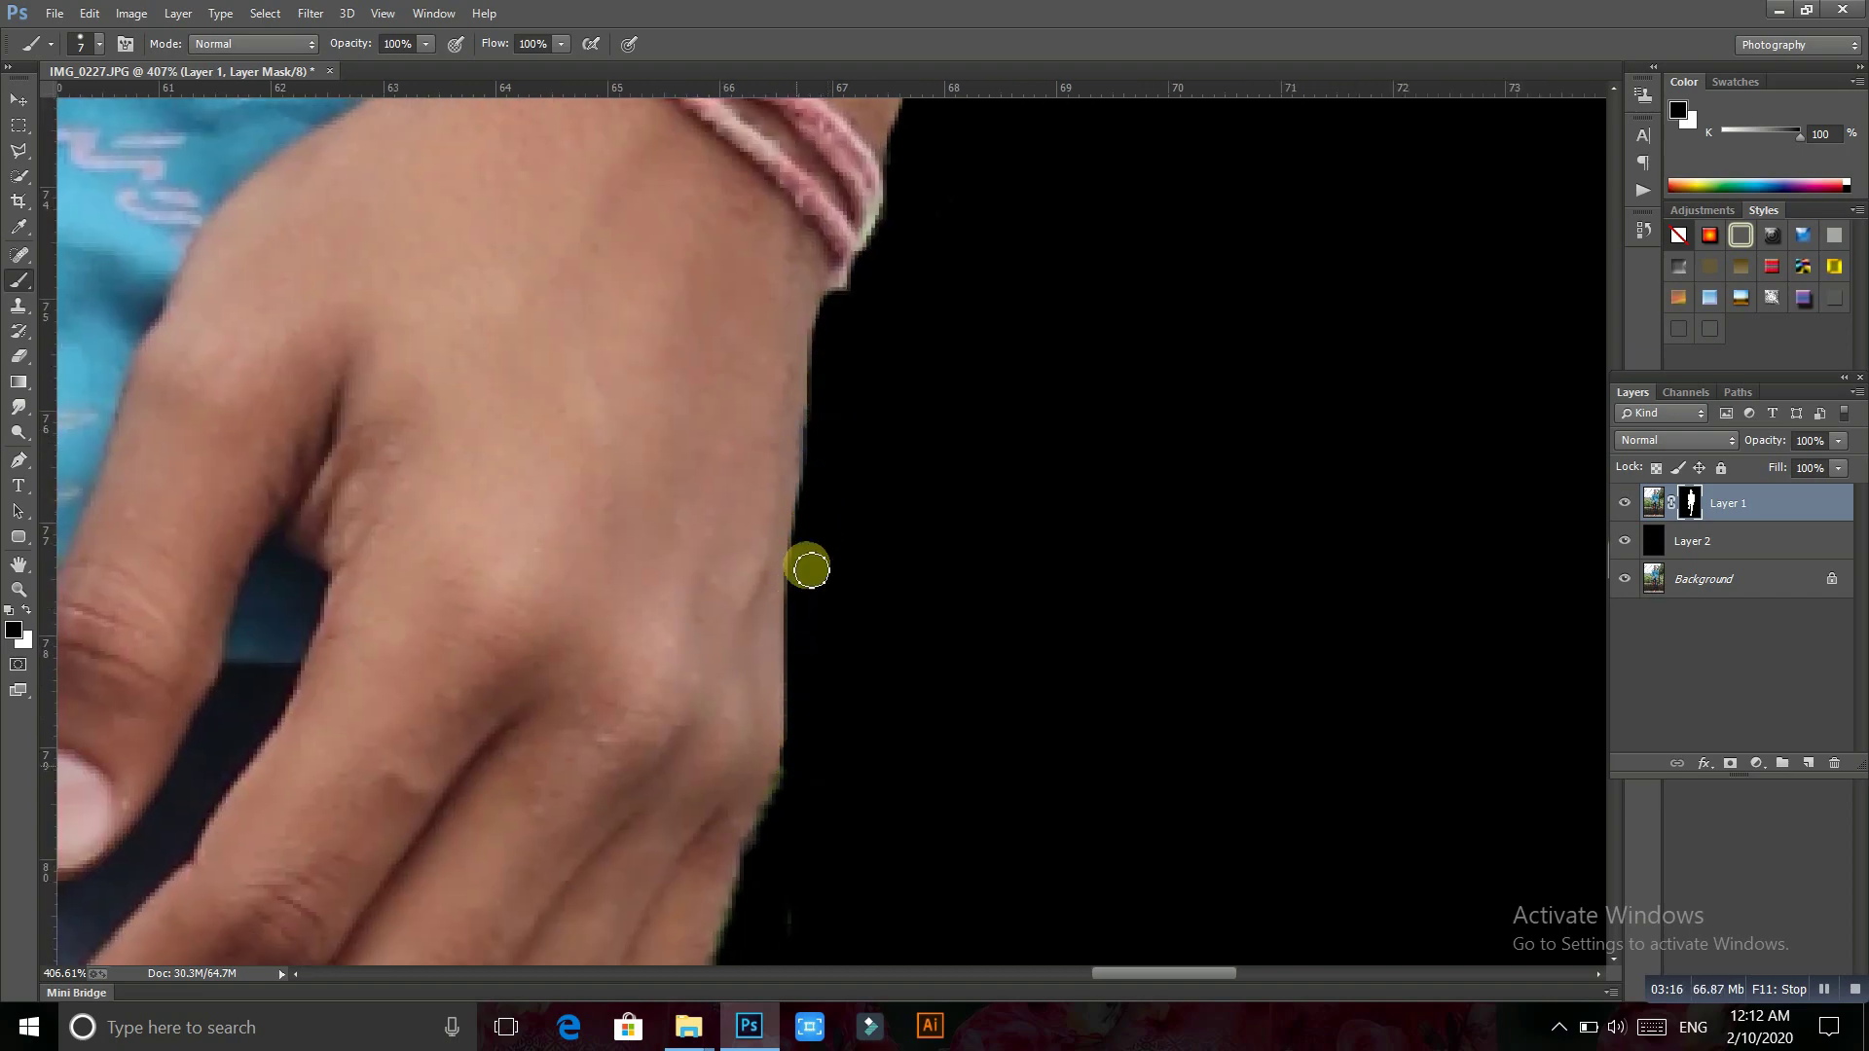
pyautogui.moveTo(819, 497); pyautogui.dragTo(824, 368)
pyautogui.moveTo(809, 526); pyautogui.dragTo(817, 456)
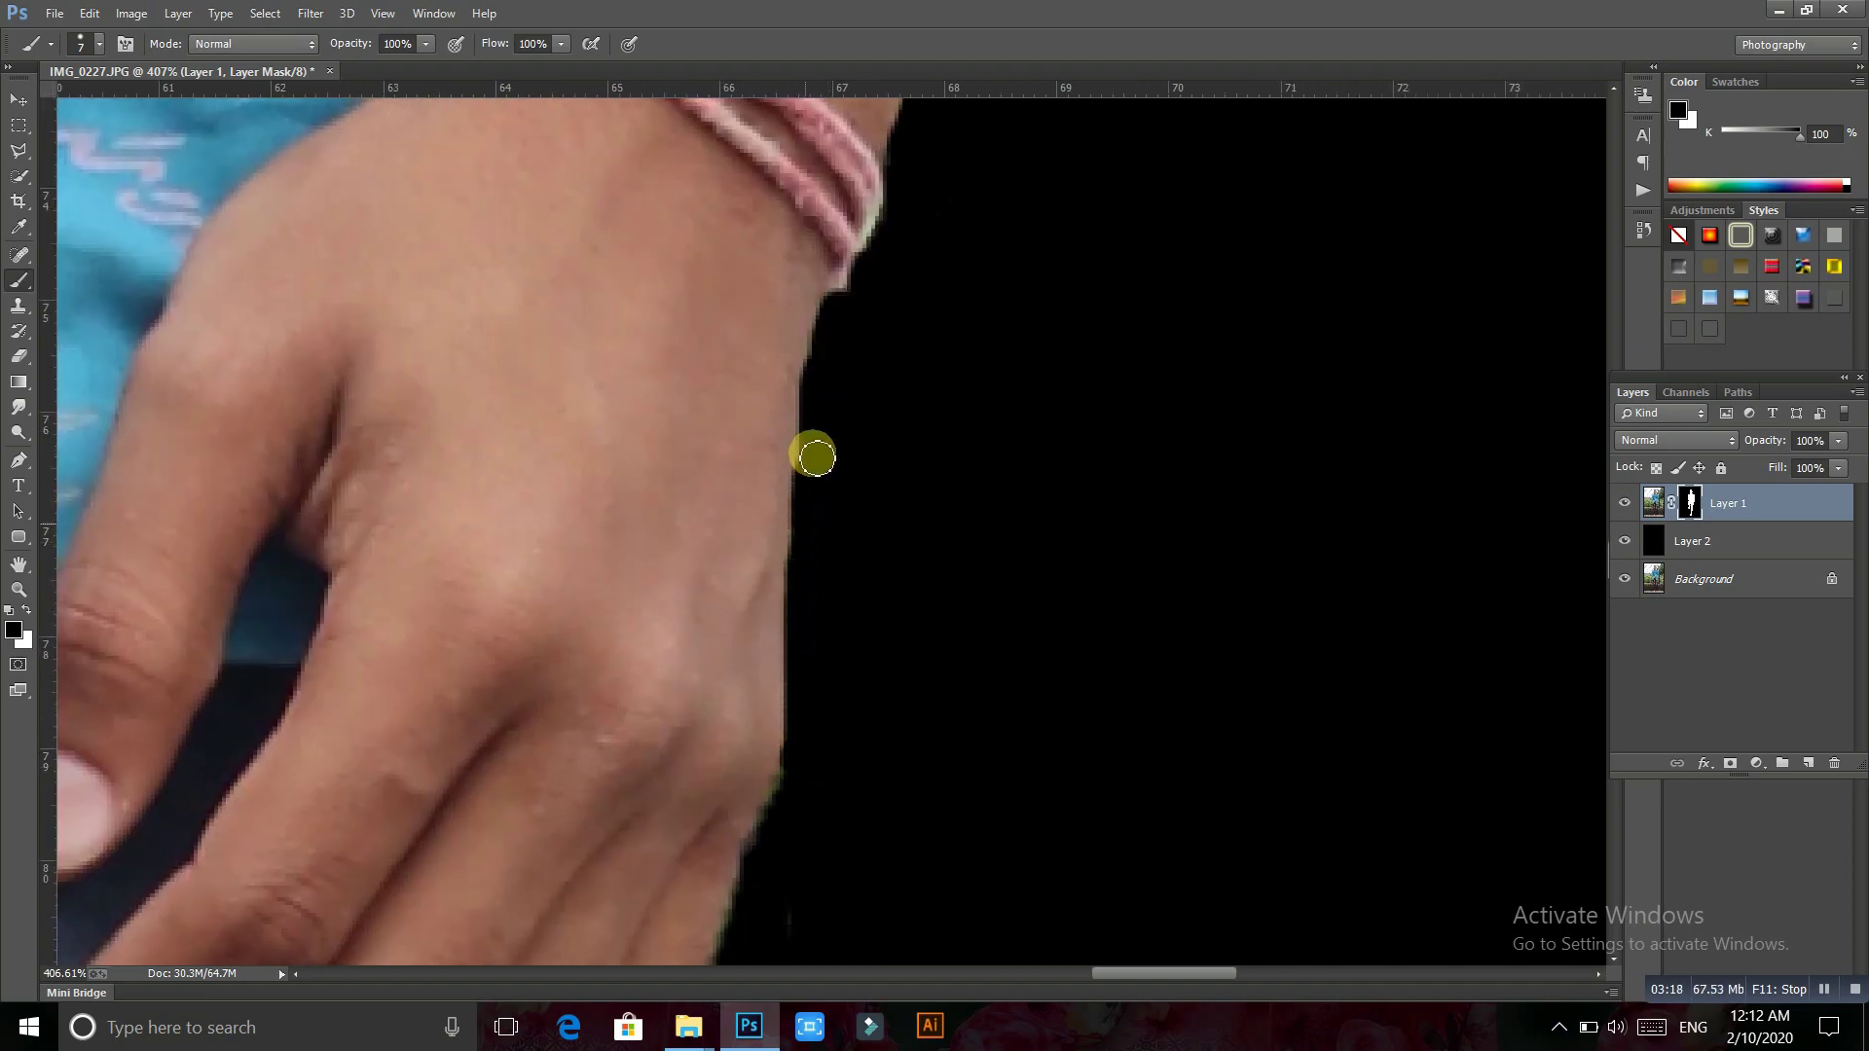
pyautogui.moveTo(789, 650); pyautogui.dragTo(876, 363)
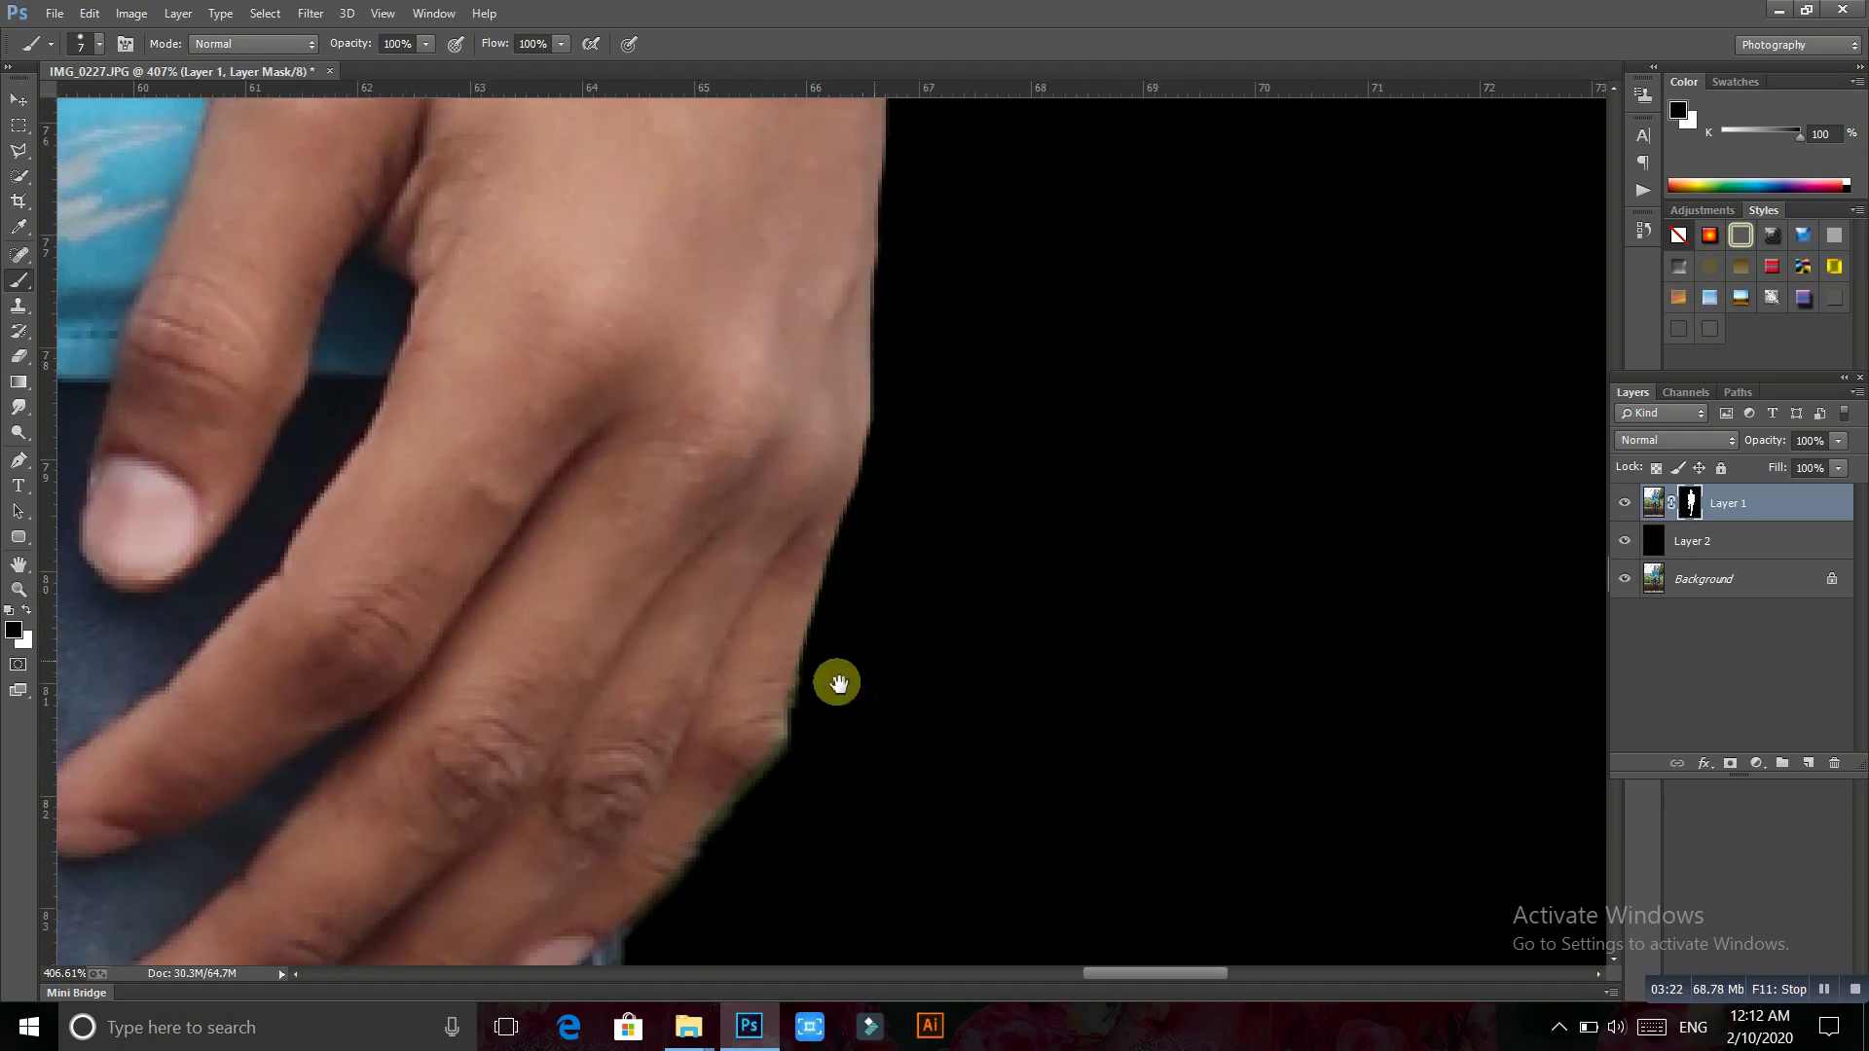
# Paint the green fringe off the finger edges
pyautogui.moveTo(837, 684); pyautogui.dragTo(841, 672)
pyautogui.moveTo(756, 777); pyautogui.dragTo(932, 508)
pyautogui.moveTo(825, 765); pyautogui.dragTo(838, 570)
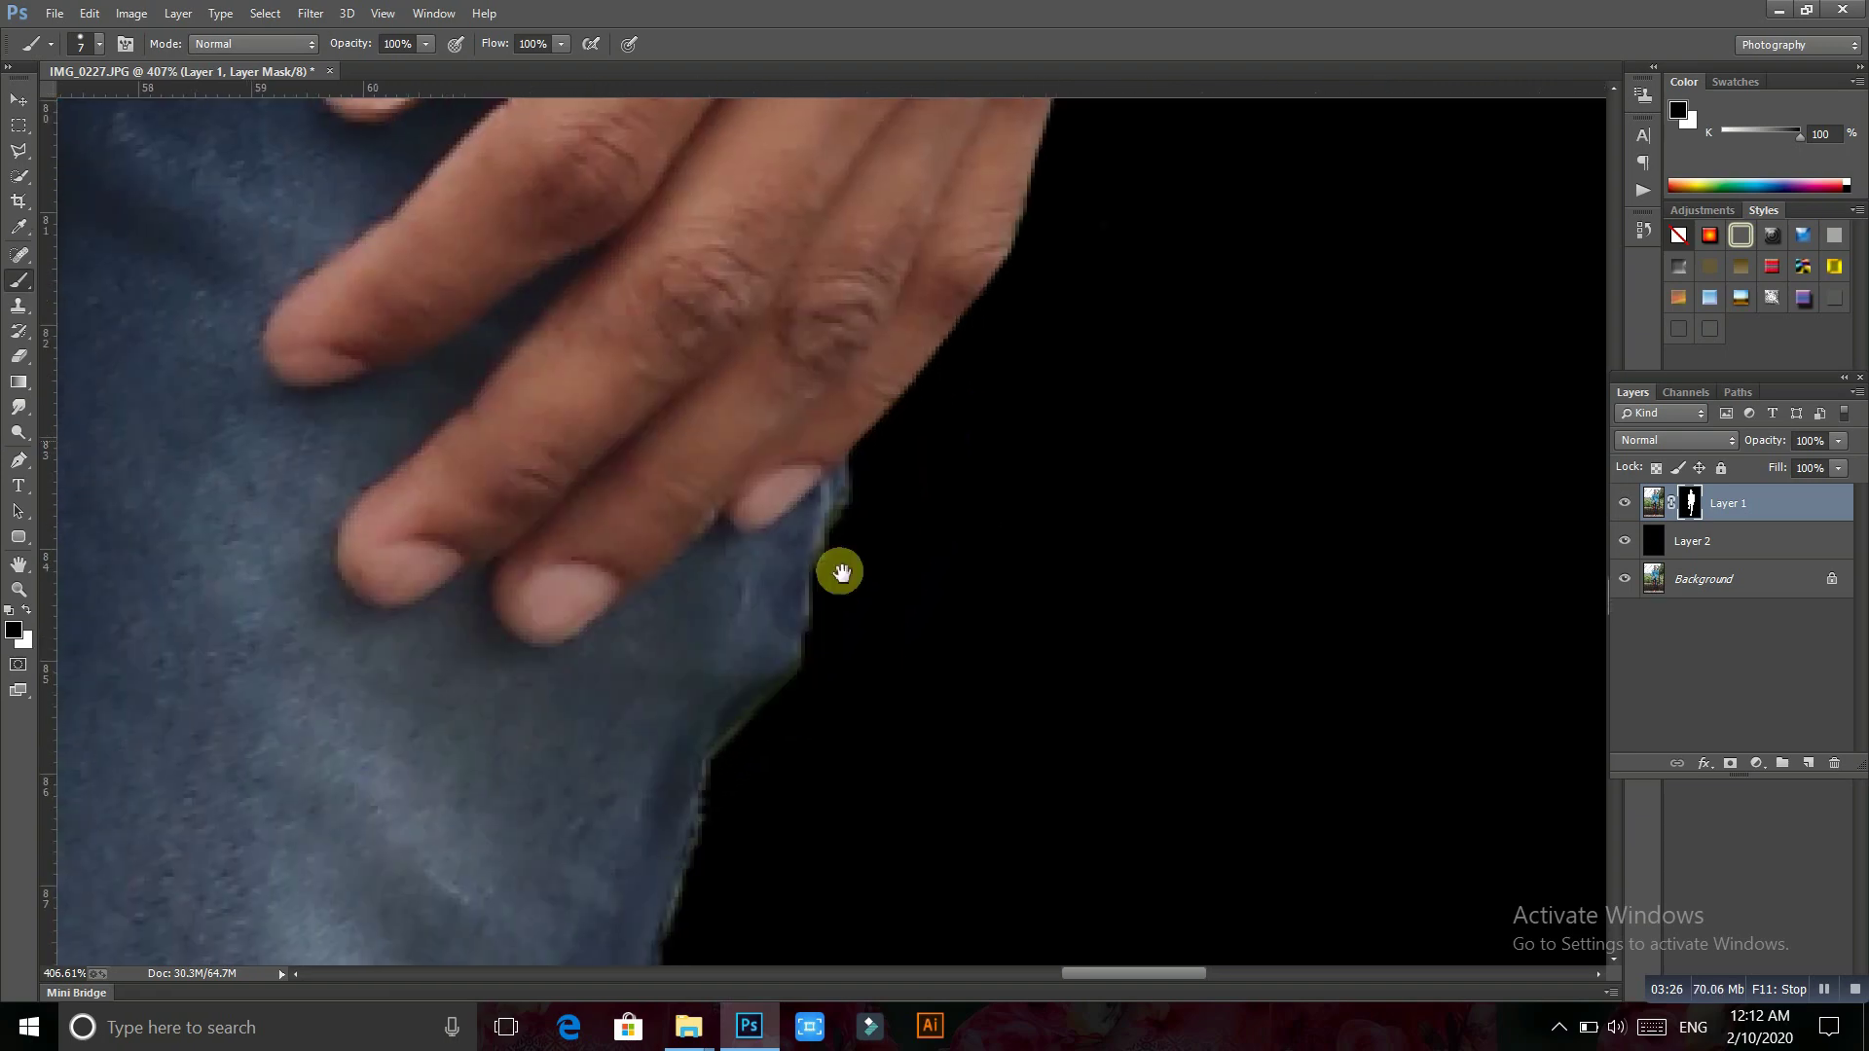
pyautogui.moveTo(822, 672); pyautogui.dragTo(913, 499)
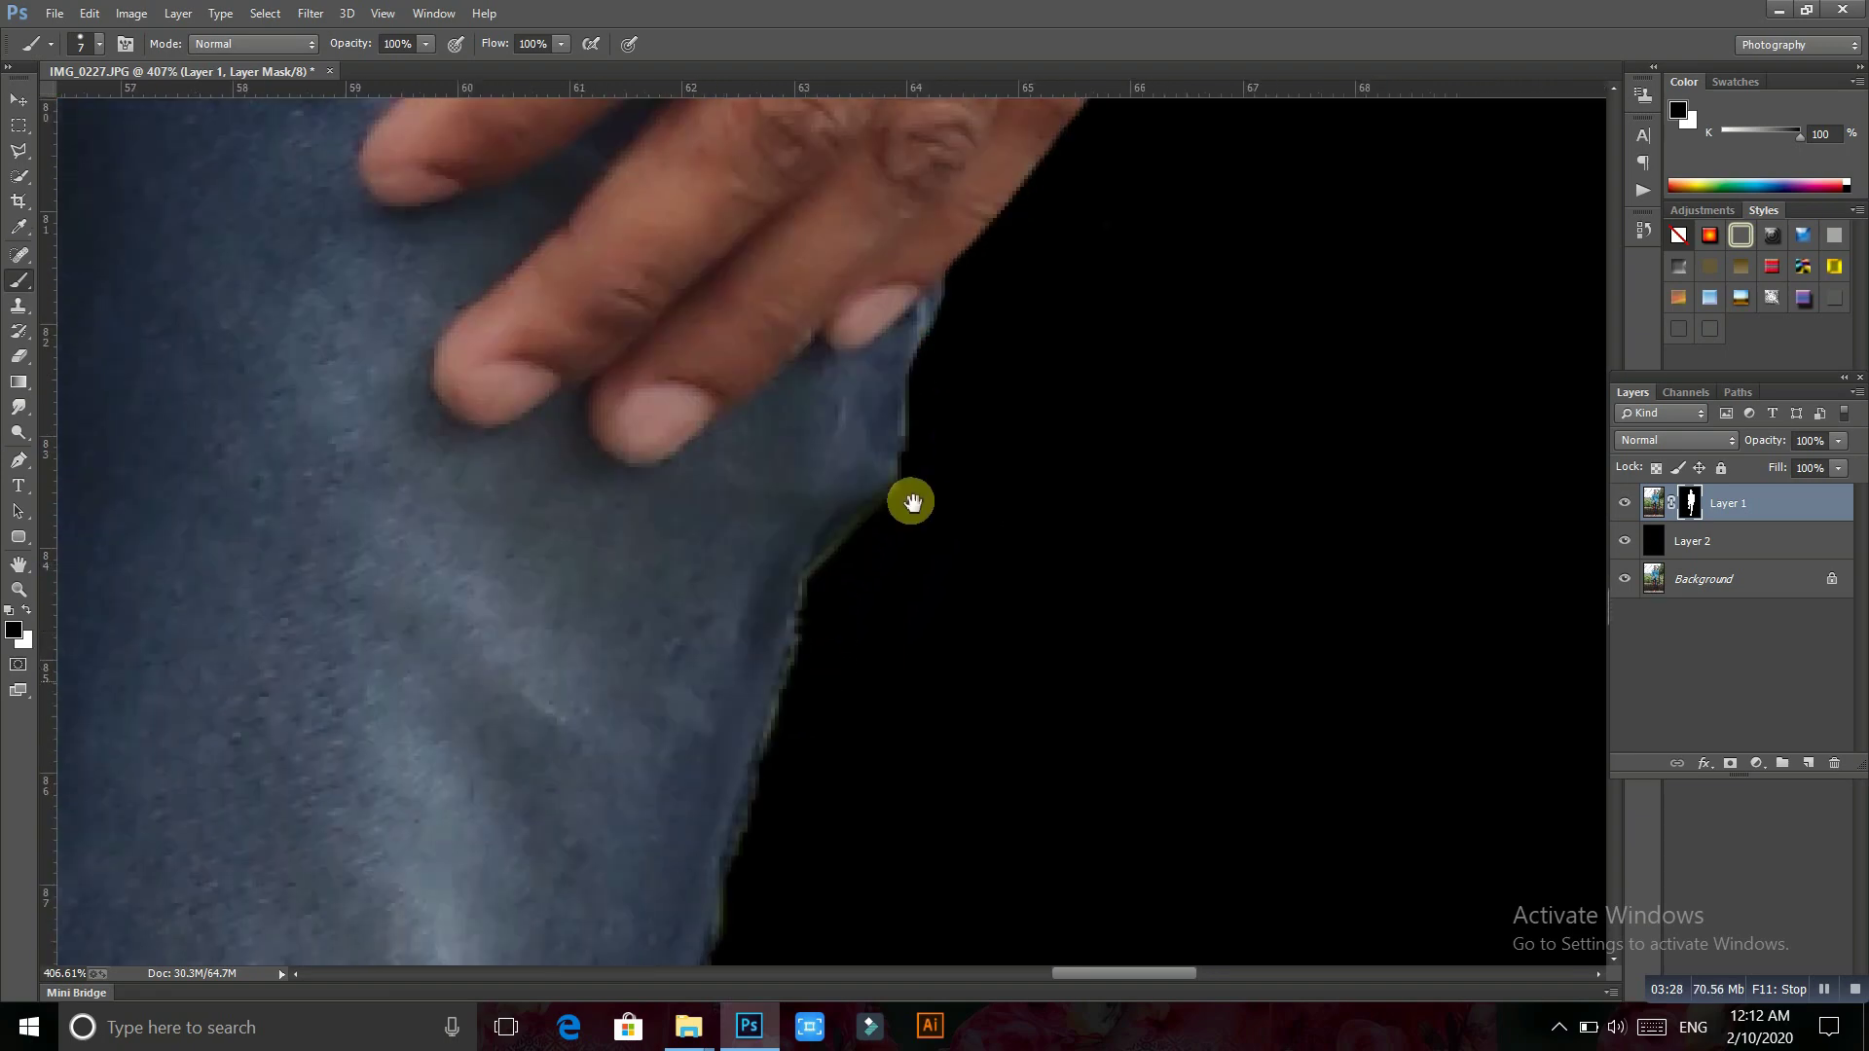
# Remove the green fringe and trim the mask edge along the jeans leg
pyautogui.moveTo(816, 584); pyautogui.dragTo(897, 493)
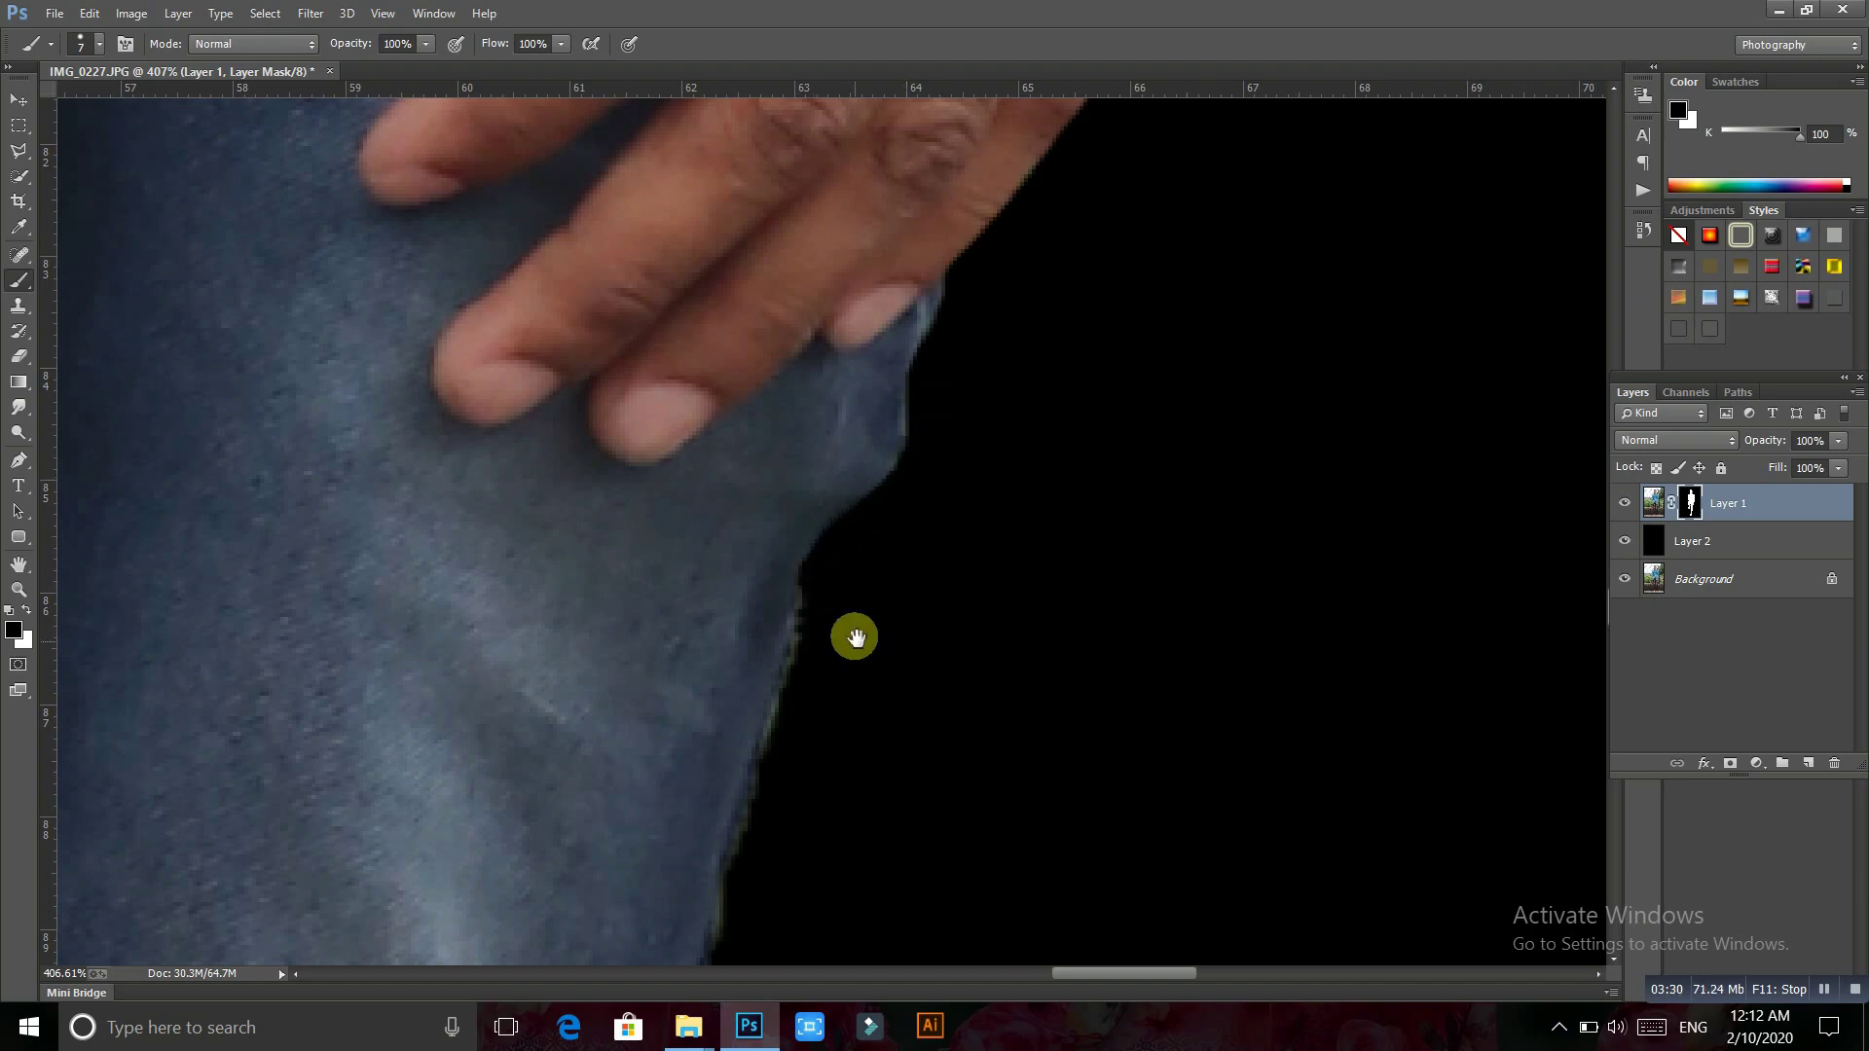
pyautogui.moveTo(855, 638); pyautogui.dragTo(837, 576)
pyautogui.moveTo(803, 700); pyautogui.dragTo(867, 485)
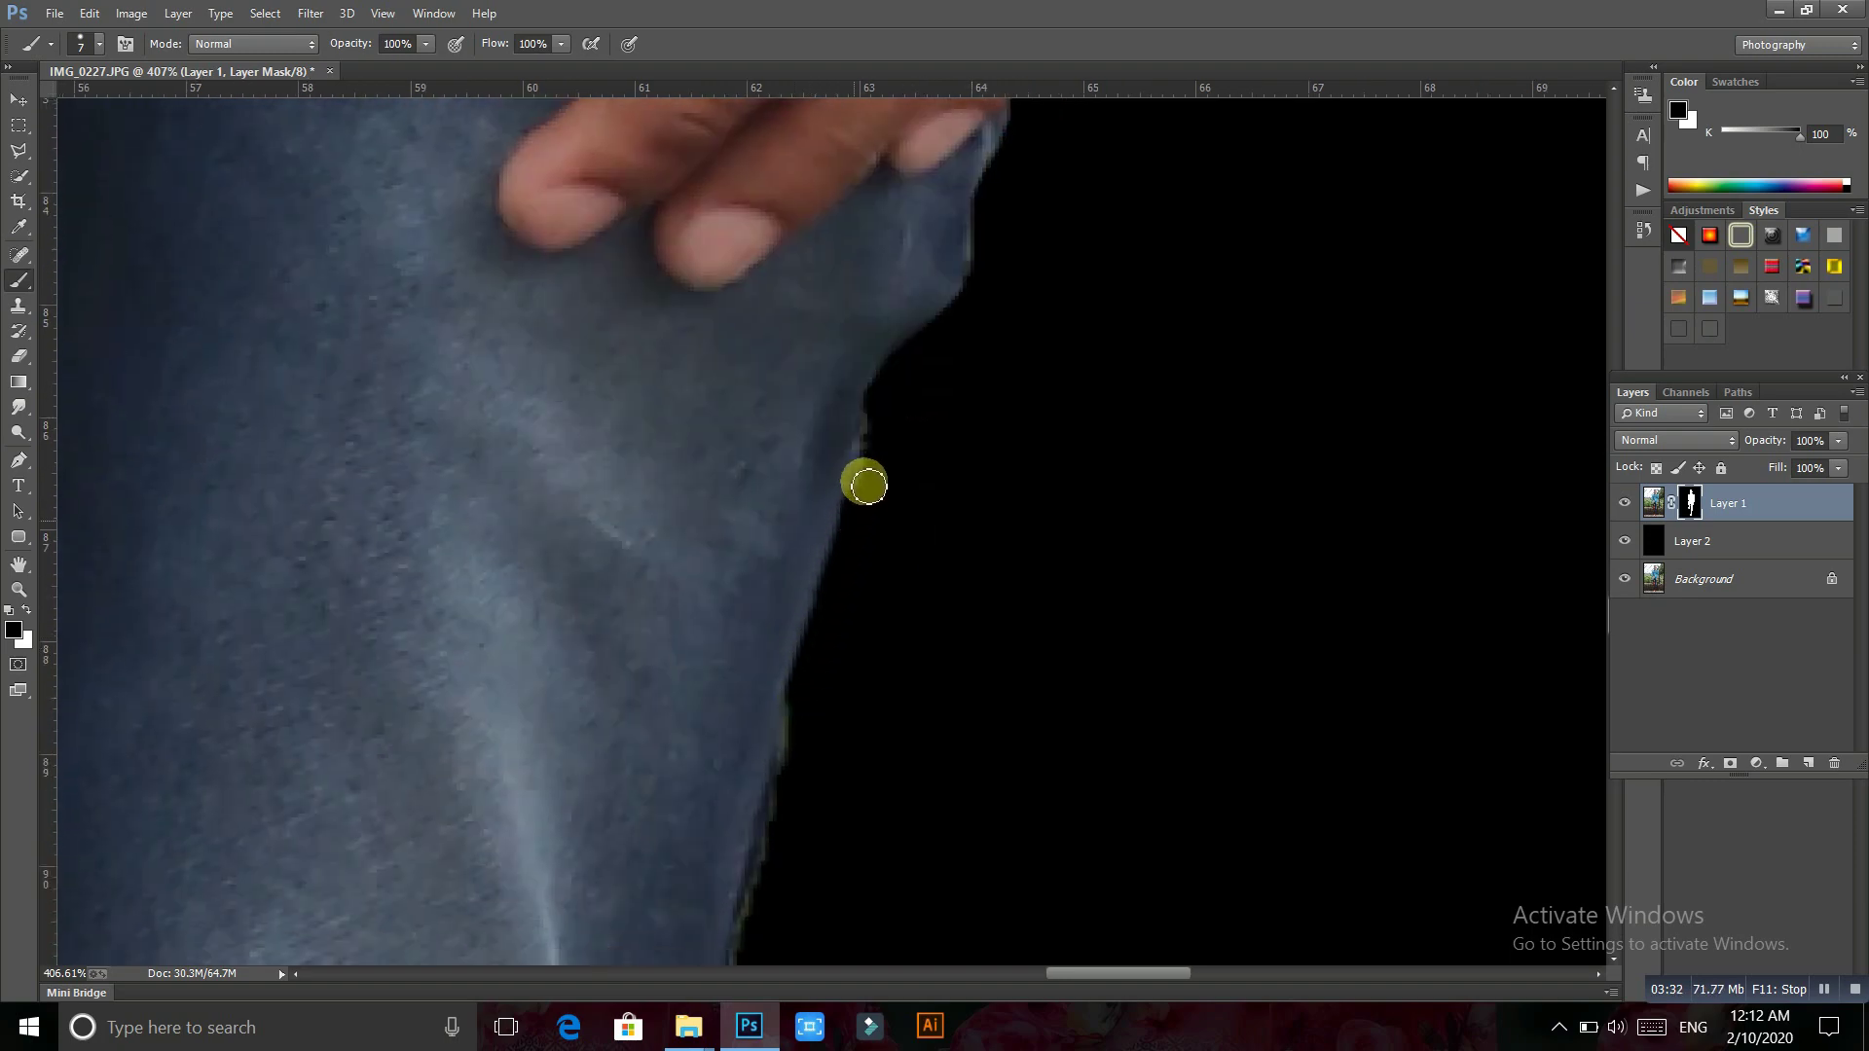
pyautogui.moveTo(823, 608); pyautogui.dragTo(922, 366)
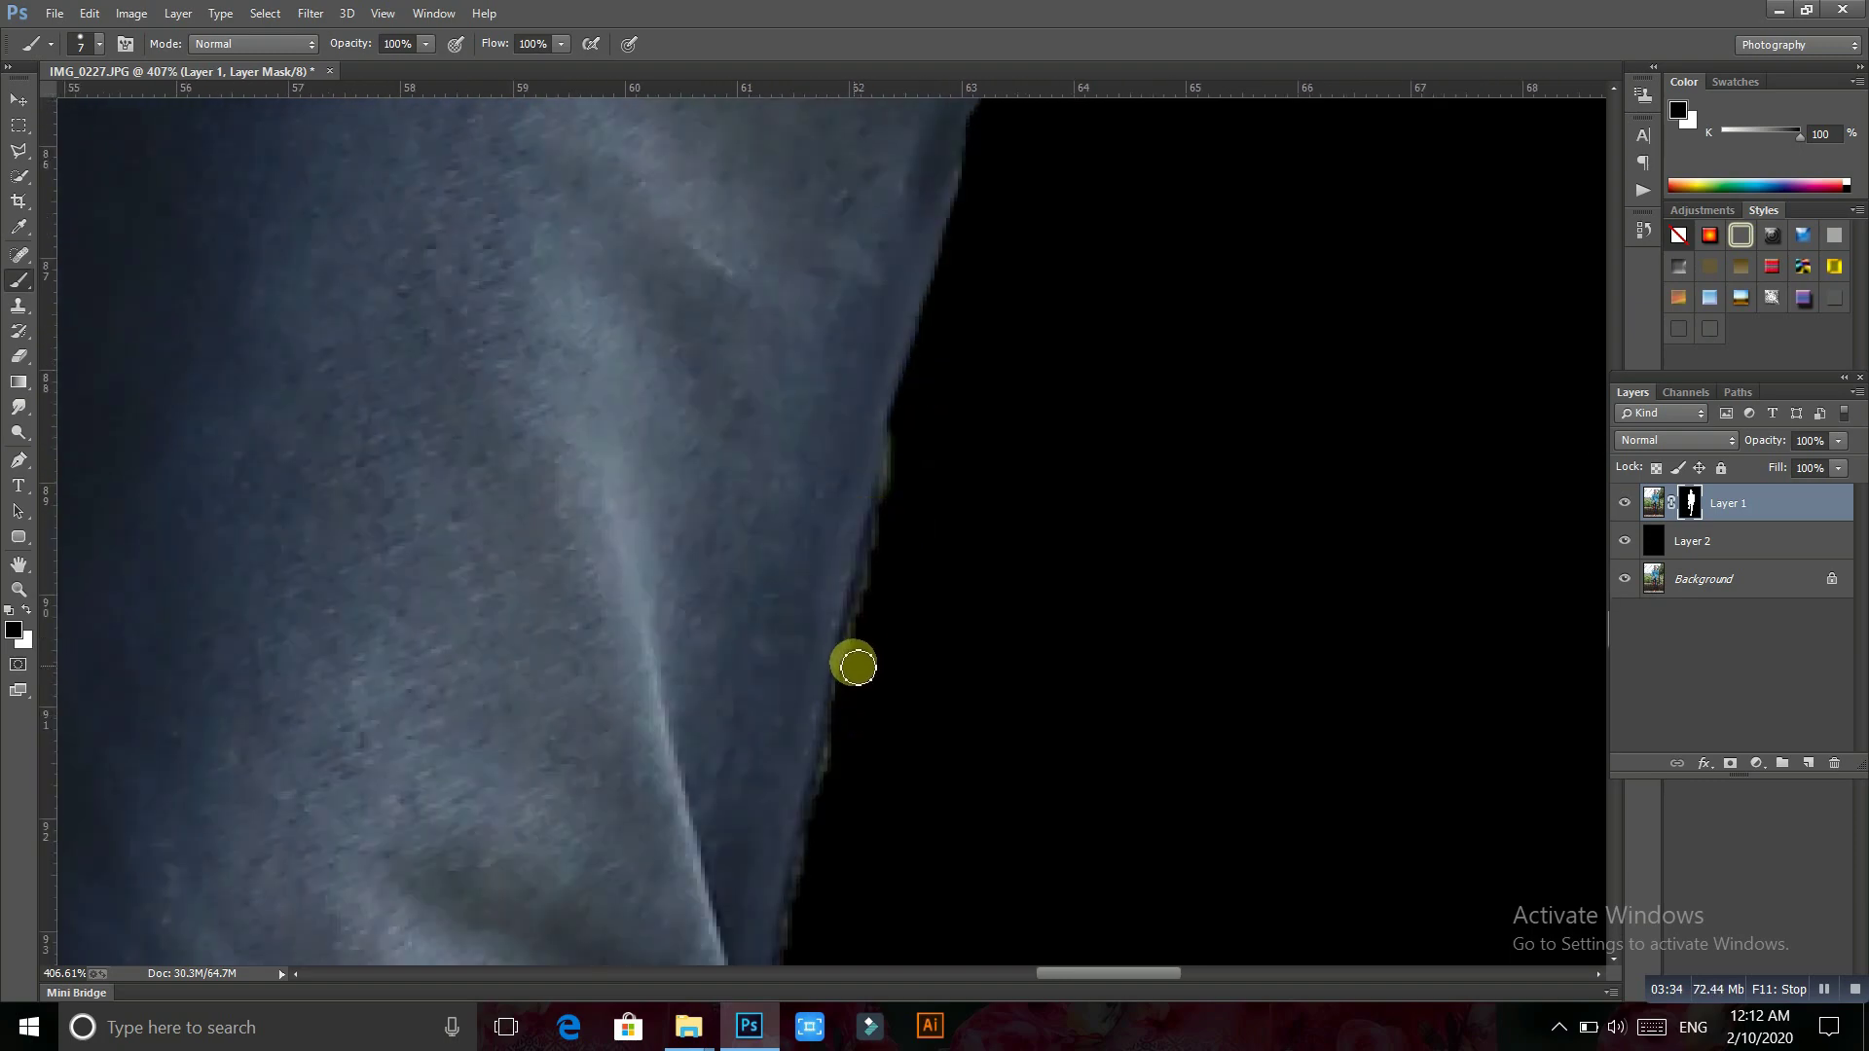
pyautogui.moveTo(912, 487); pyautogui.dragTo(954, 247)
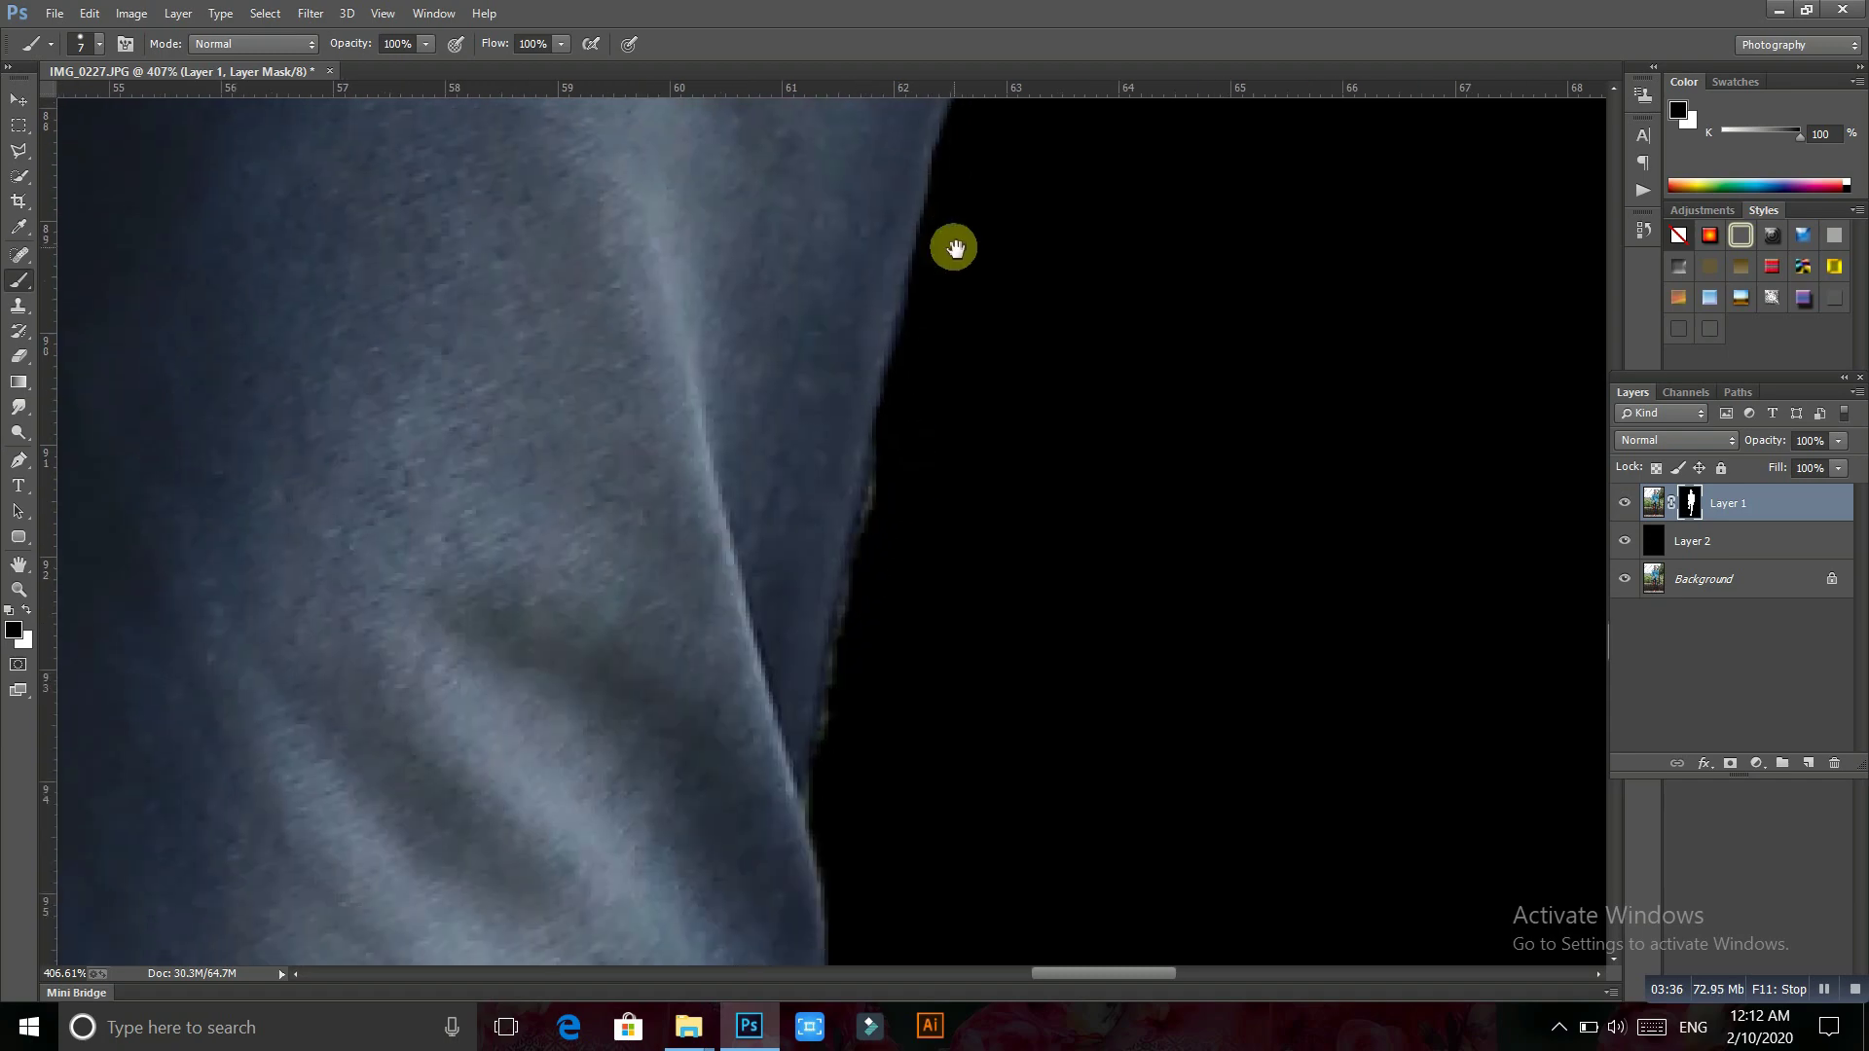
pyautogui.moveTo(823, 774); pyautogui.dragTo(867, 572)
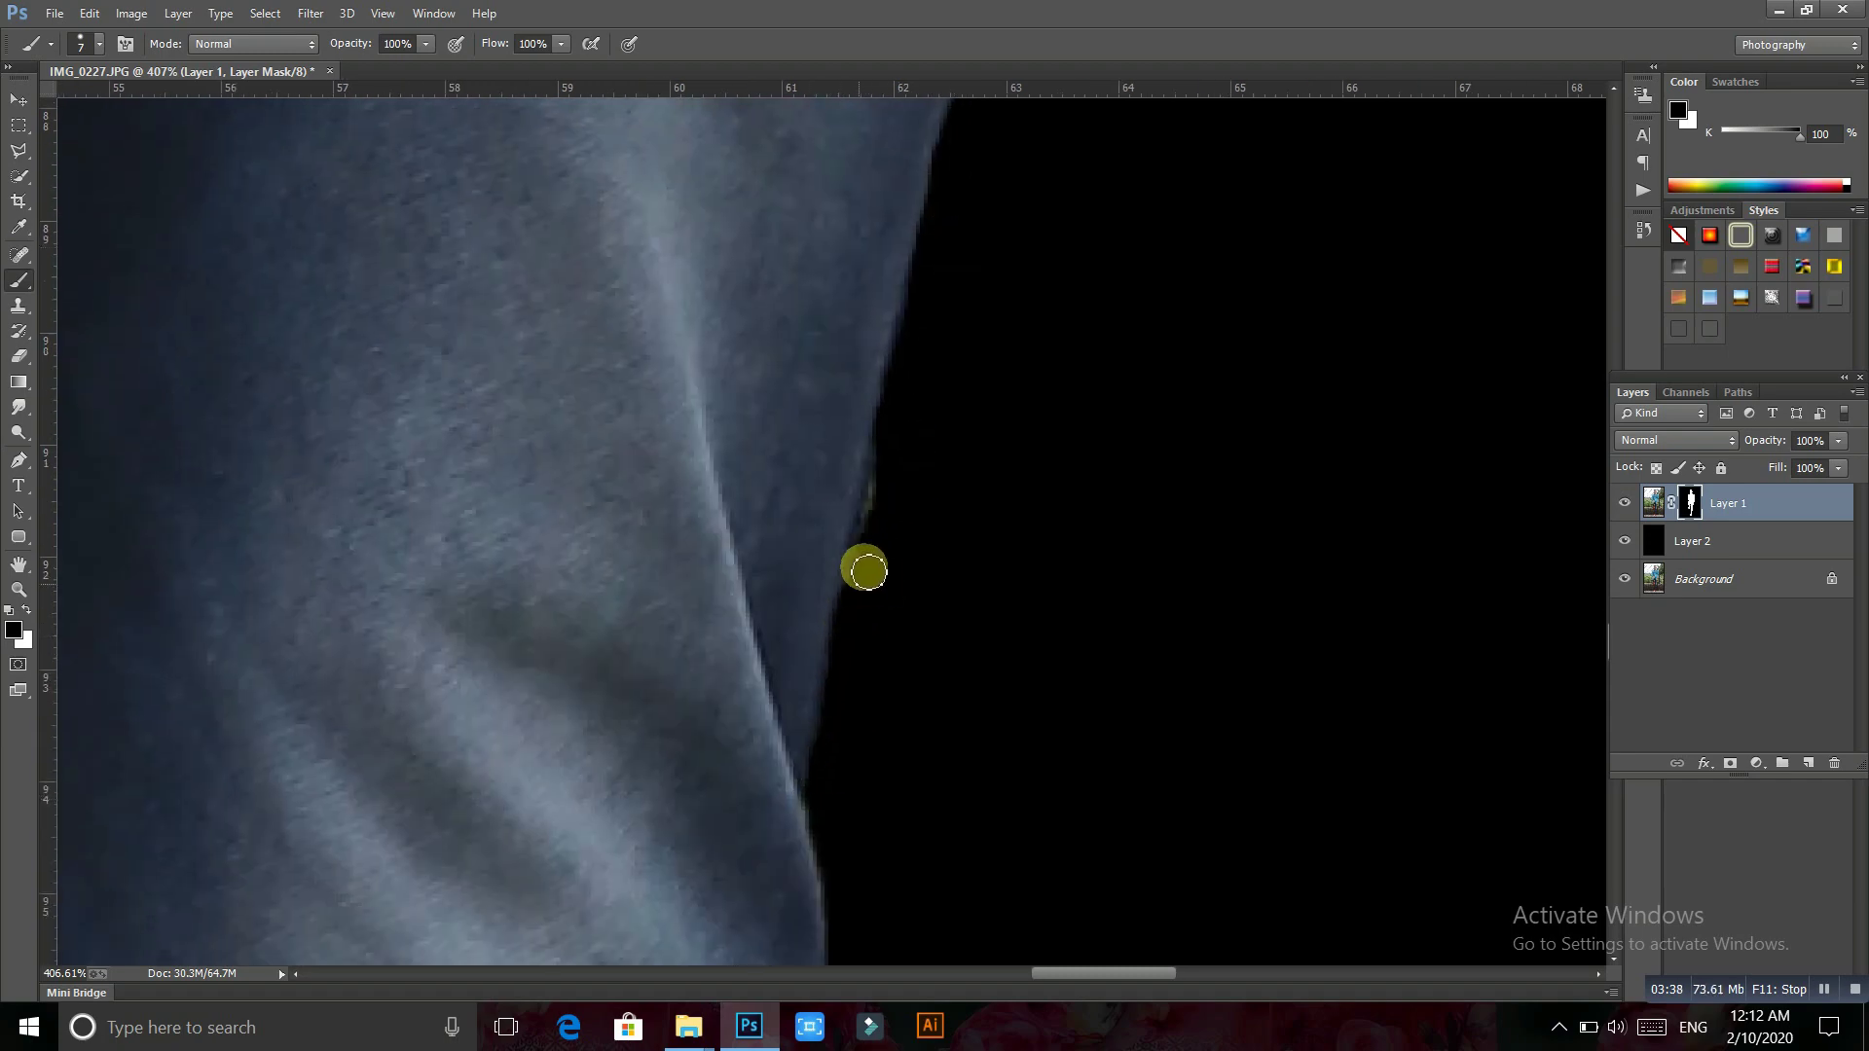
pyautogui.moveTo(884, 479); pyautogui.dragTo(850, 604)
# Darken the jeans mask edge near the knee and zoom out to the leg and red shoe
pyautogui.scroll(-2, 847, 671)
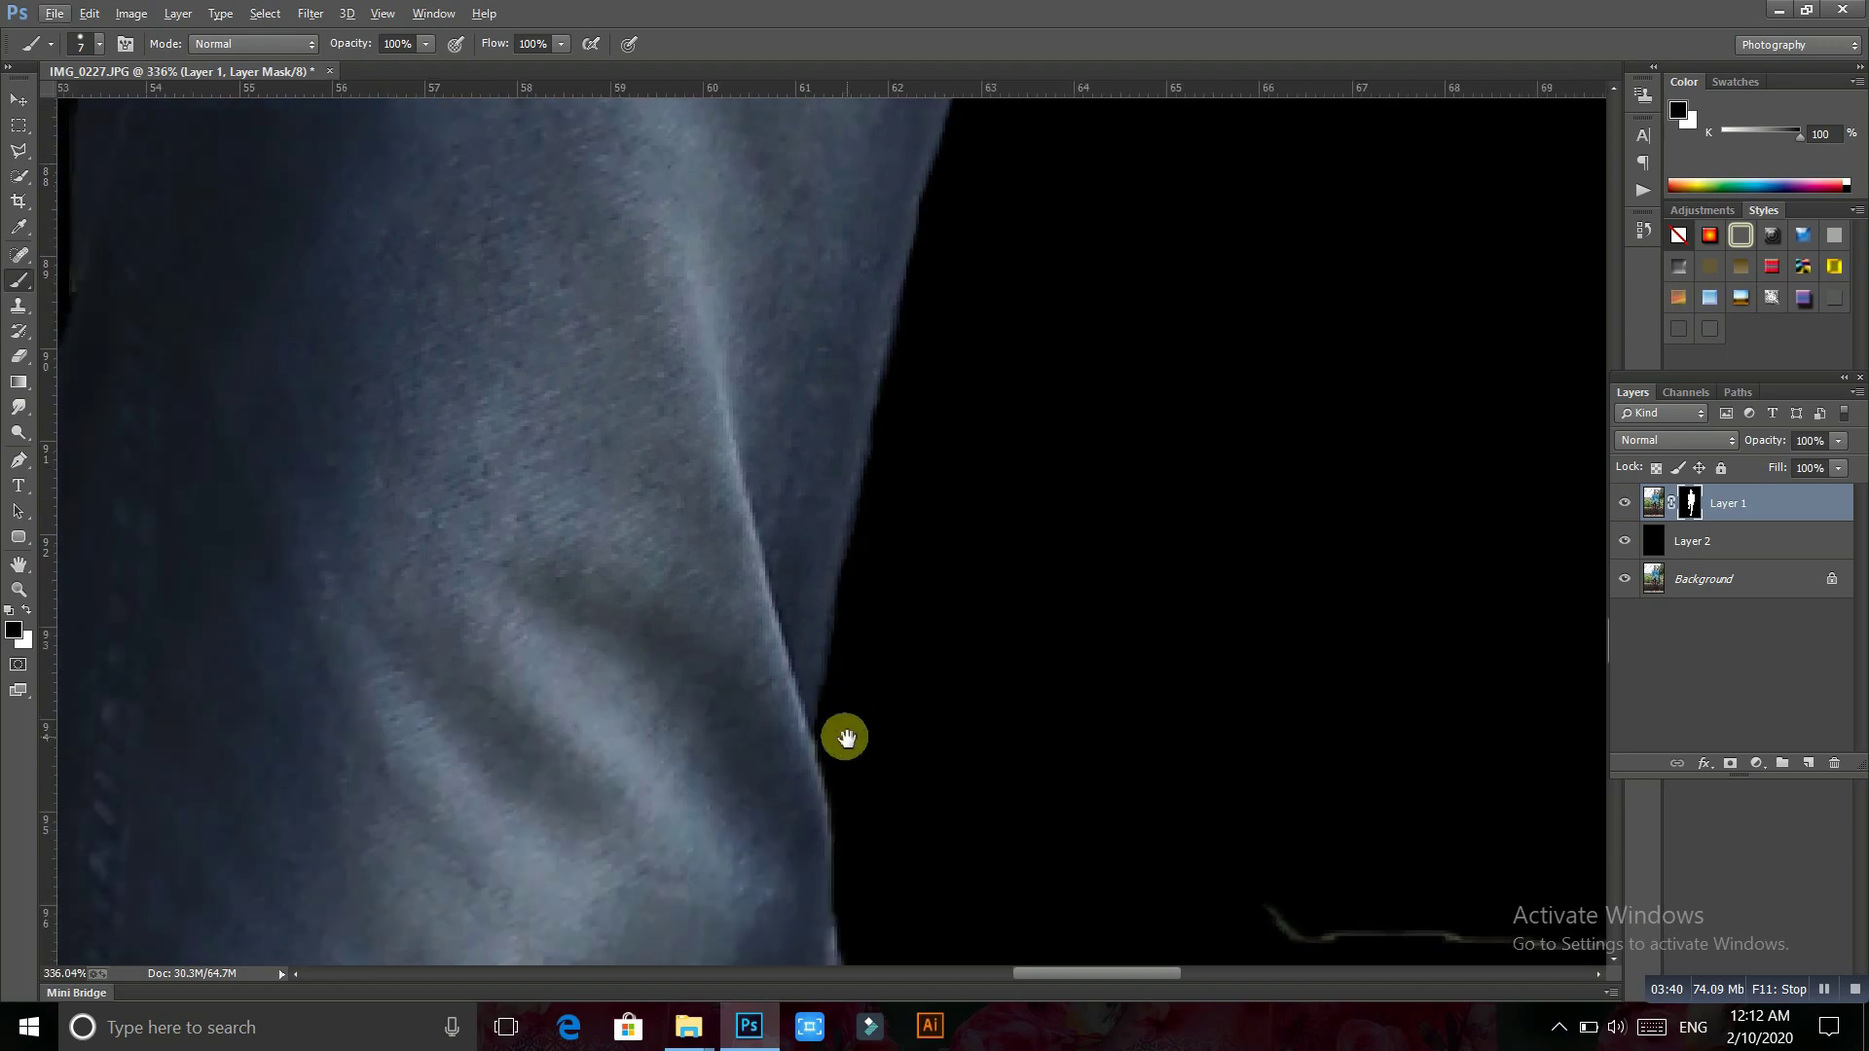
pyautogui.moveTo(843, 738); pyautogui.dragTo(847, 442)
pyautogui.scroll(-2, 964, 672)
pyautogui.scroll(-2, 784, 705)
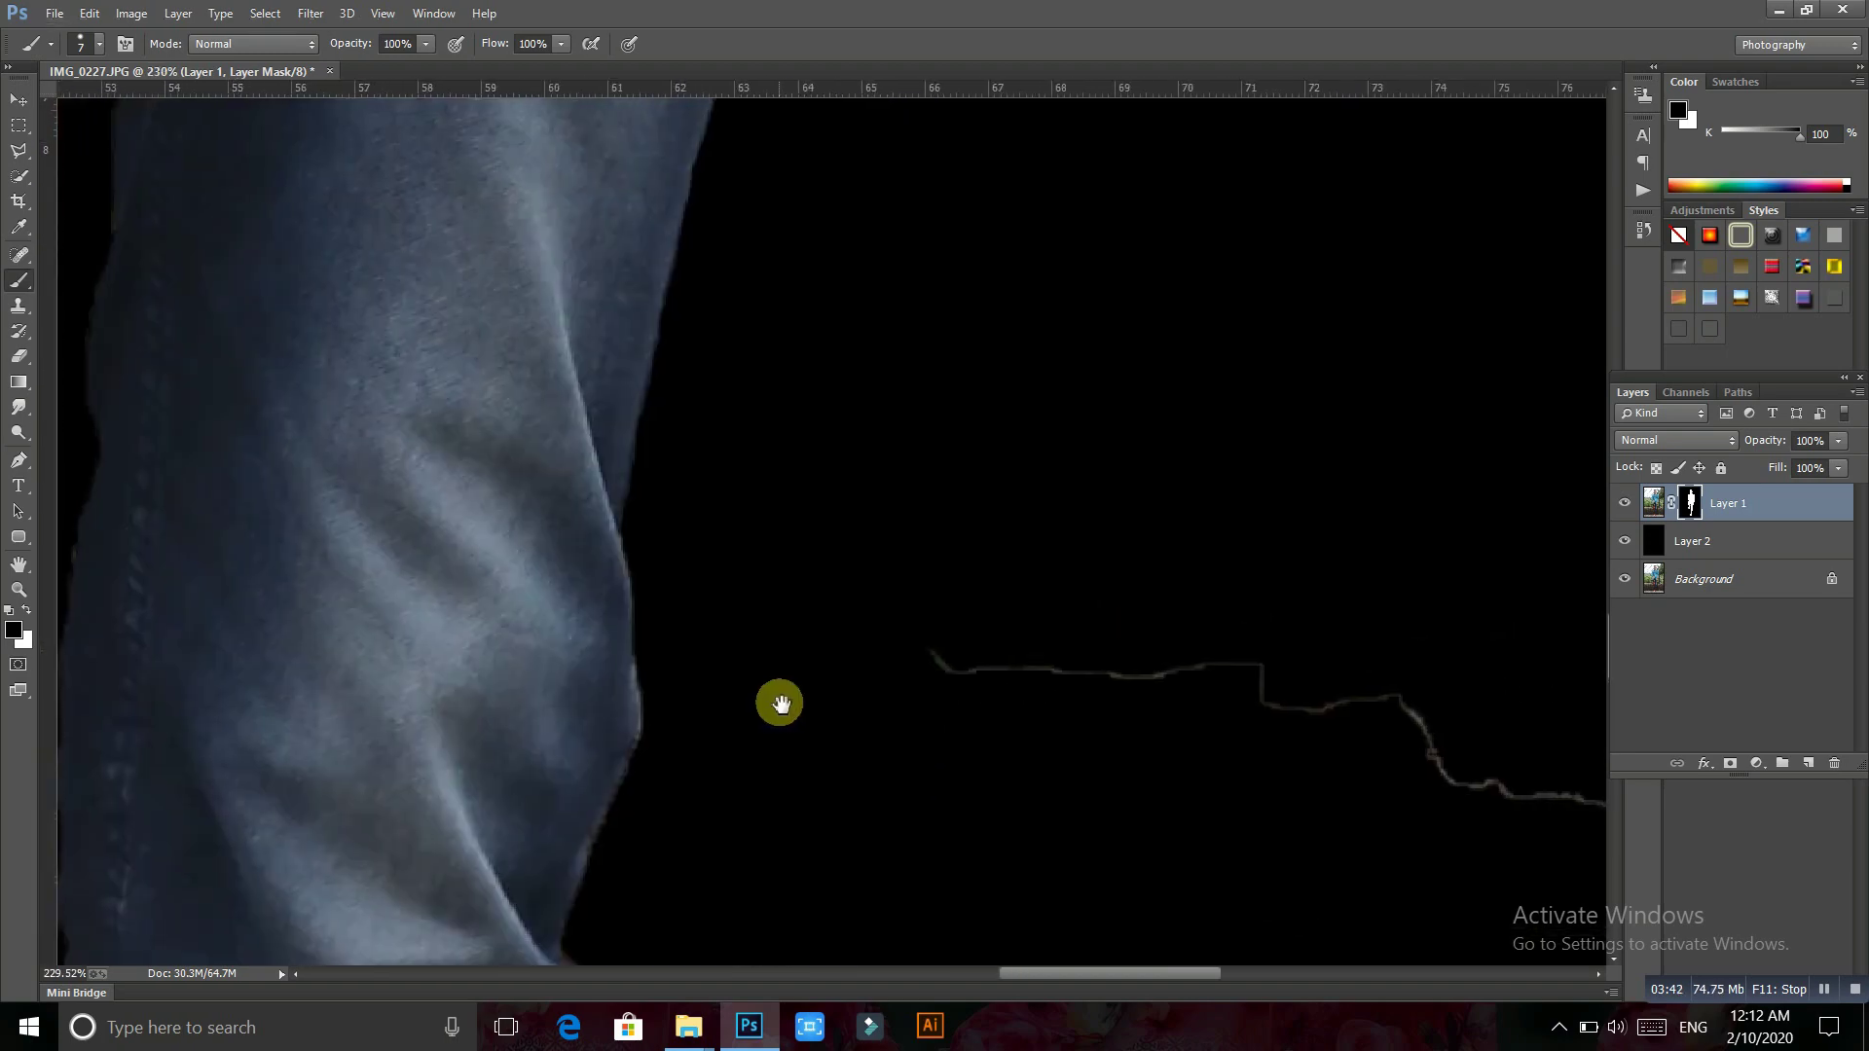
pyautogui.scroll(-2, 868, 659)
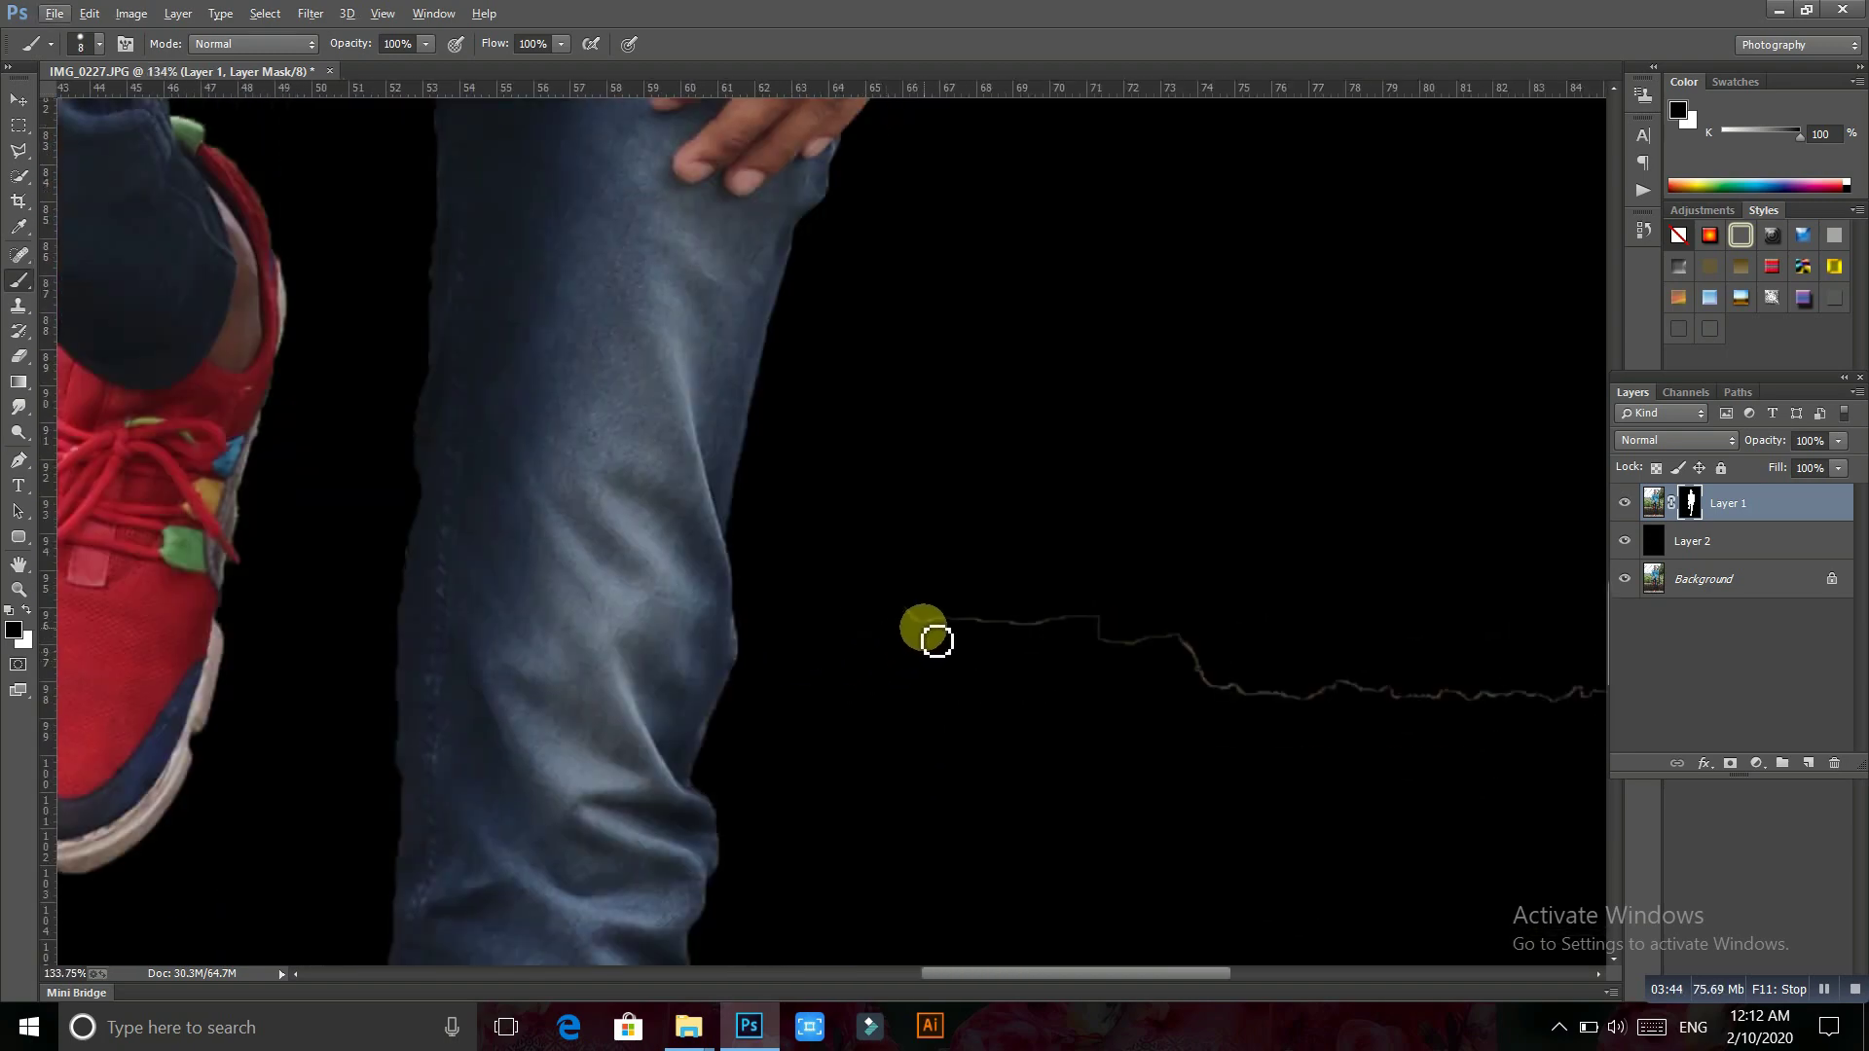
pyautogui.moveTo(1252, 680); pyautogui.dragTo(667, 639)
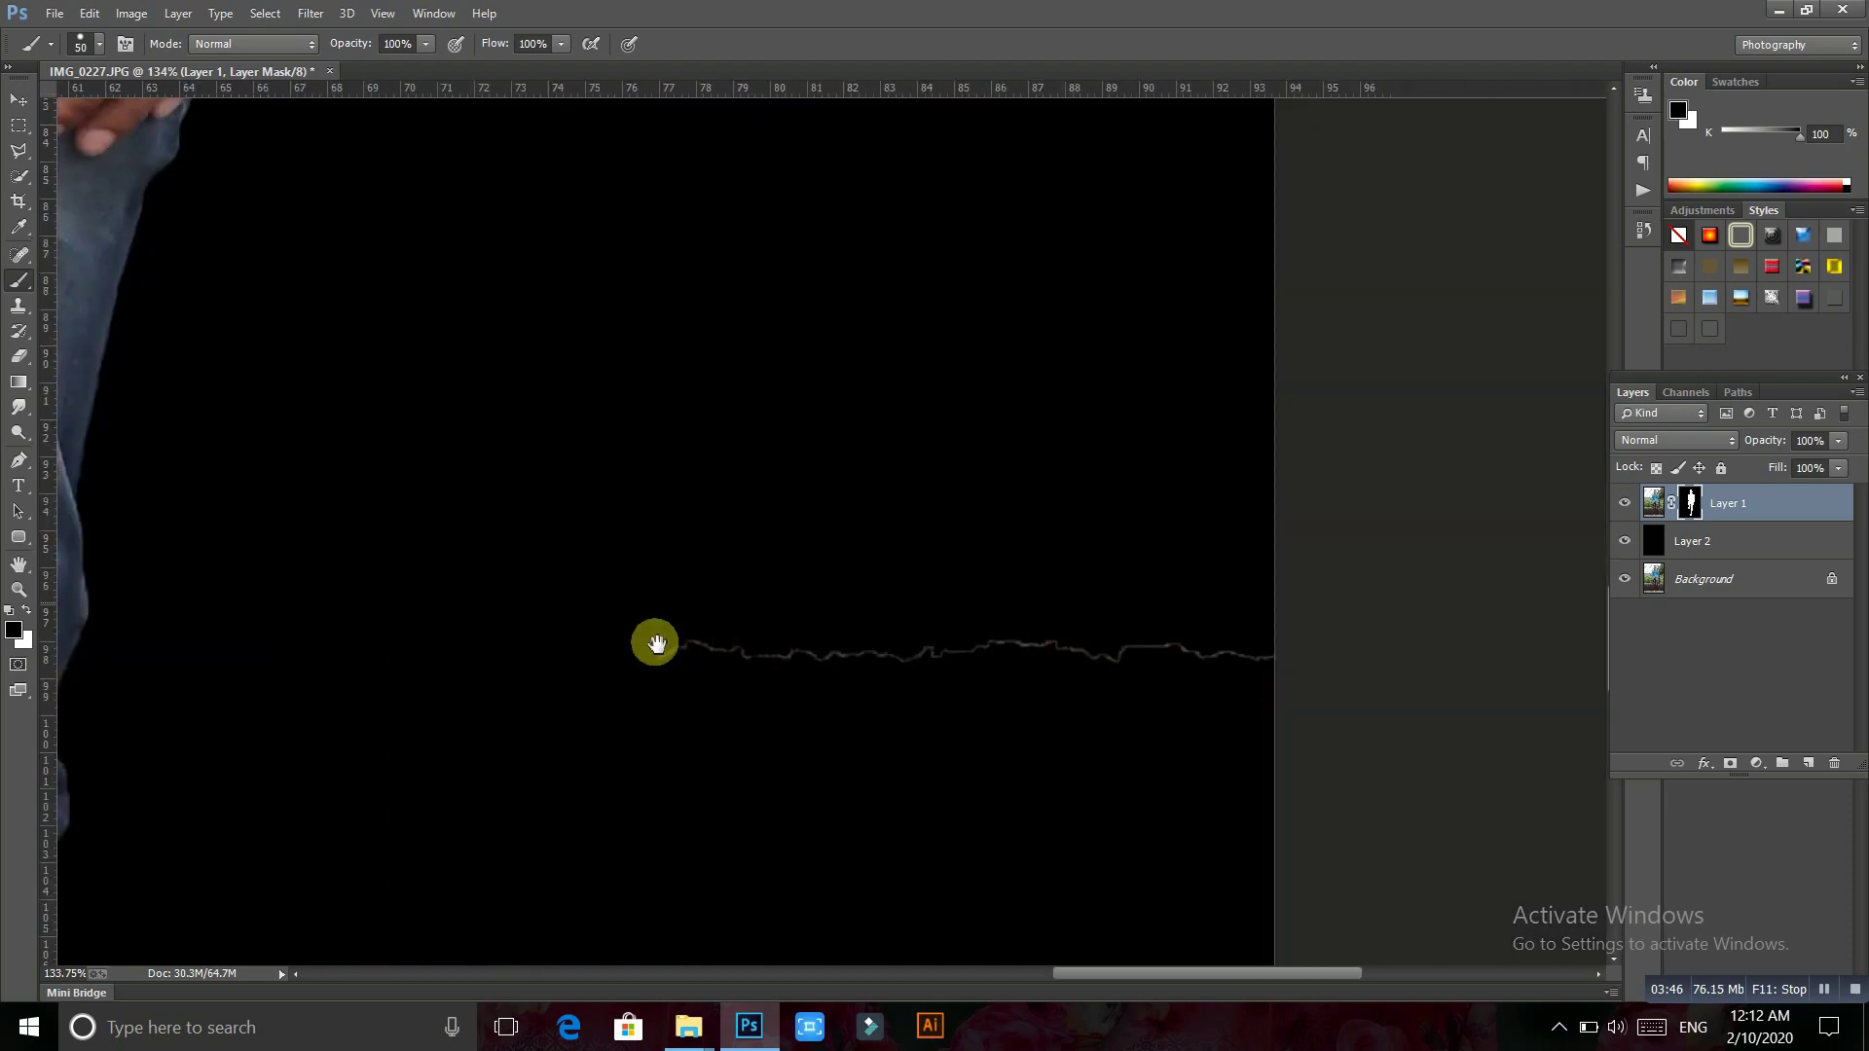
pyautogui.moveTo(830, 589); pyautogui.dragTo(1440, 447)
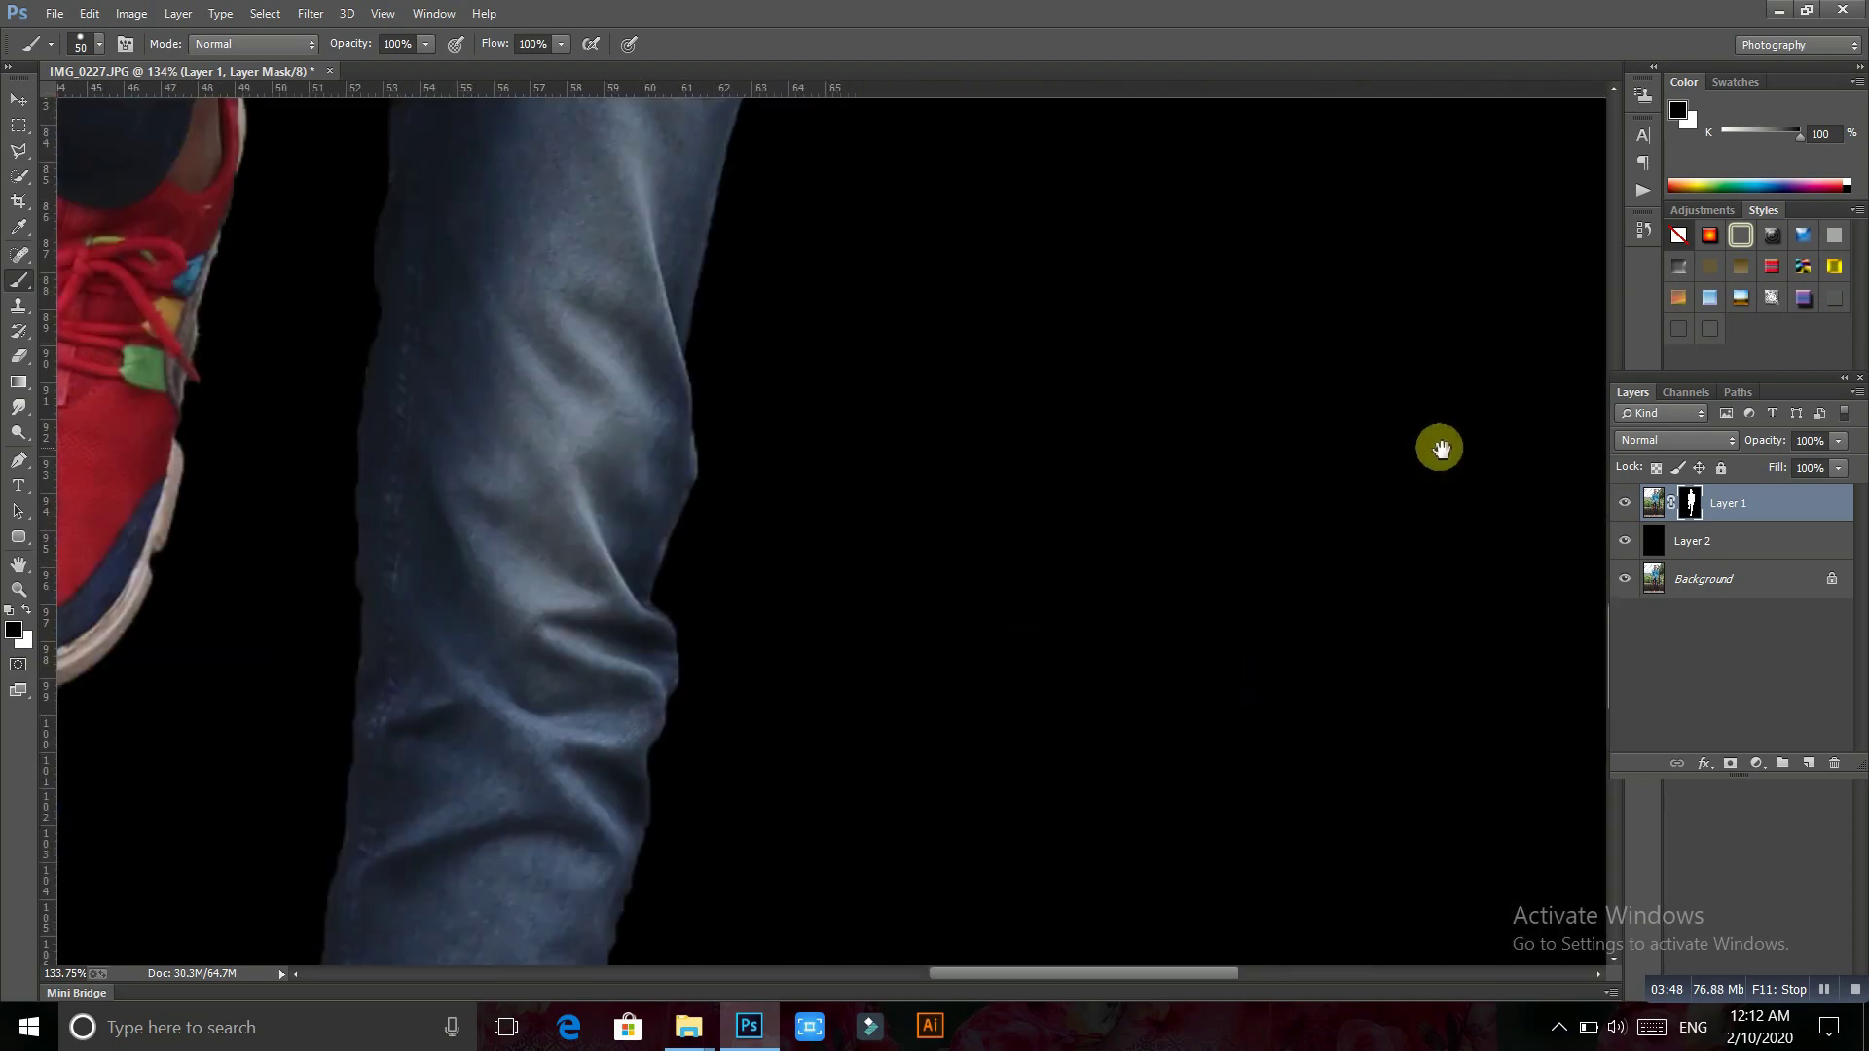
# Paint black on the mask to trim the light halo along the jeans edge
pyautogui.scroll(6, 708, 674)
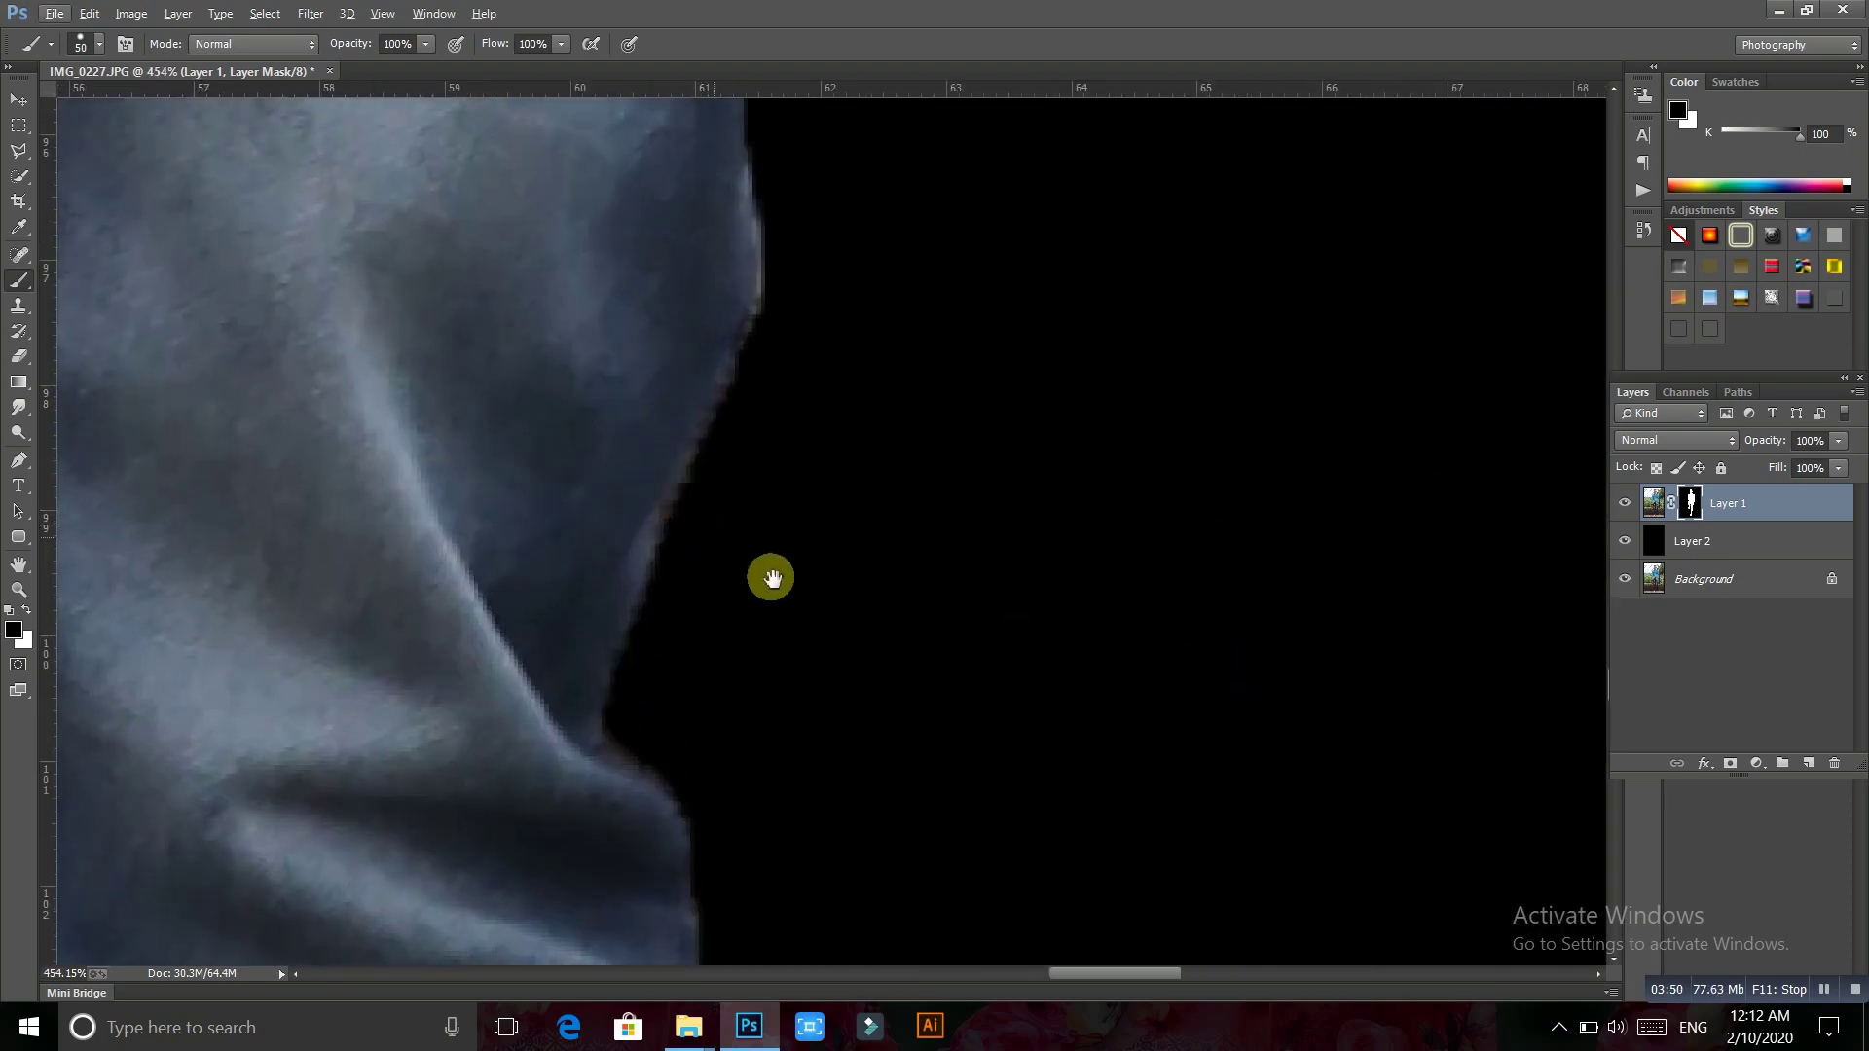
pyautogui.moveTo(771, 578); pyautogui.dragTo(893, 659)
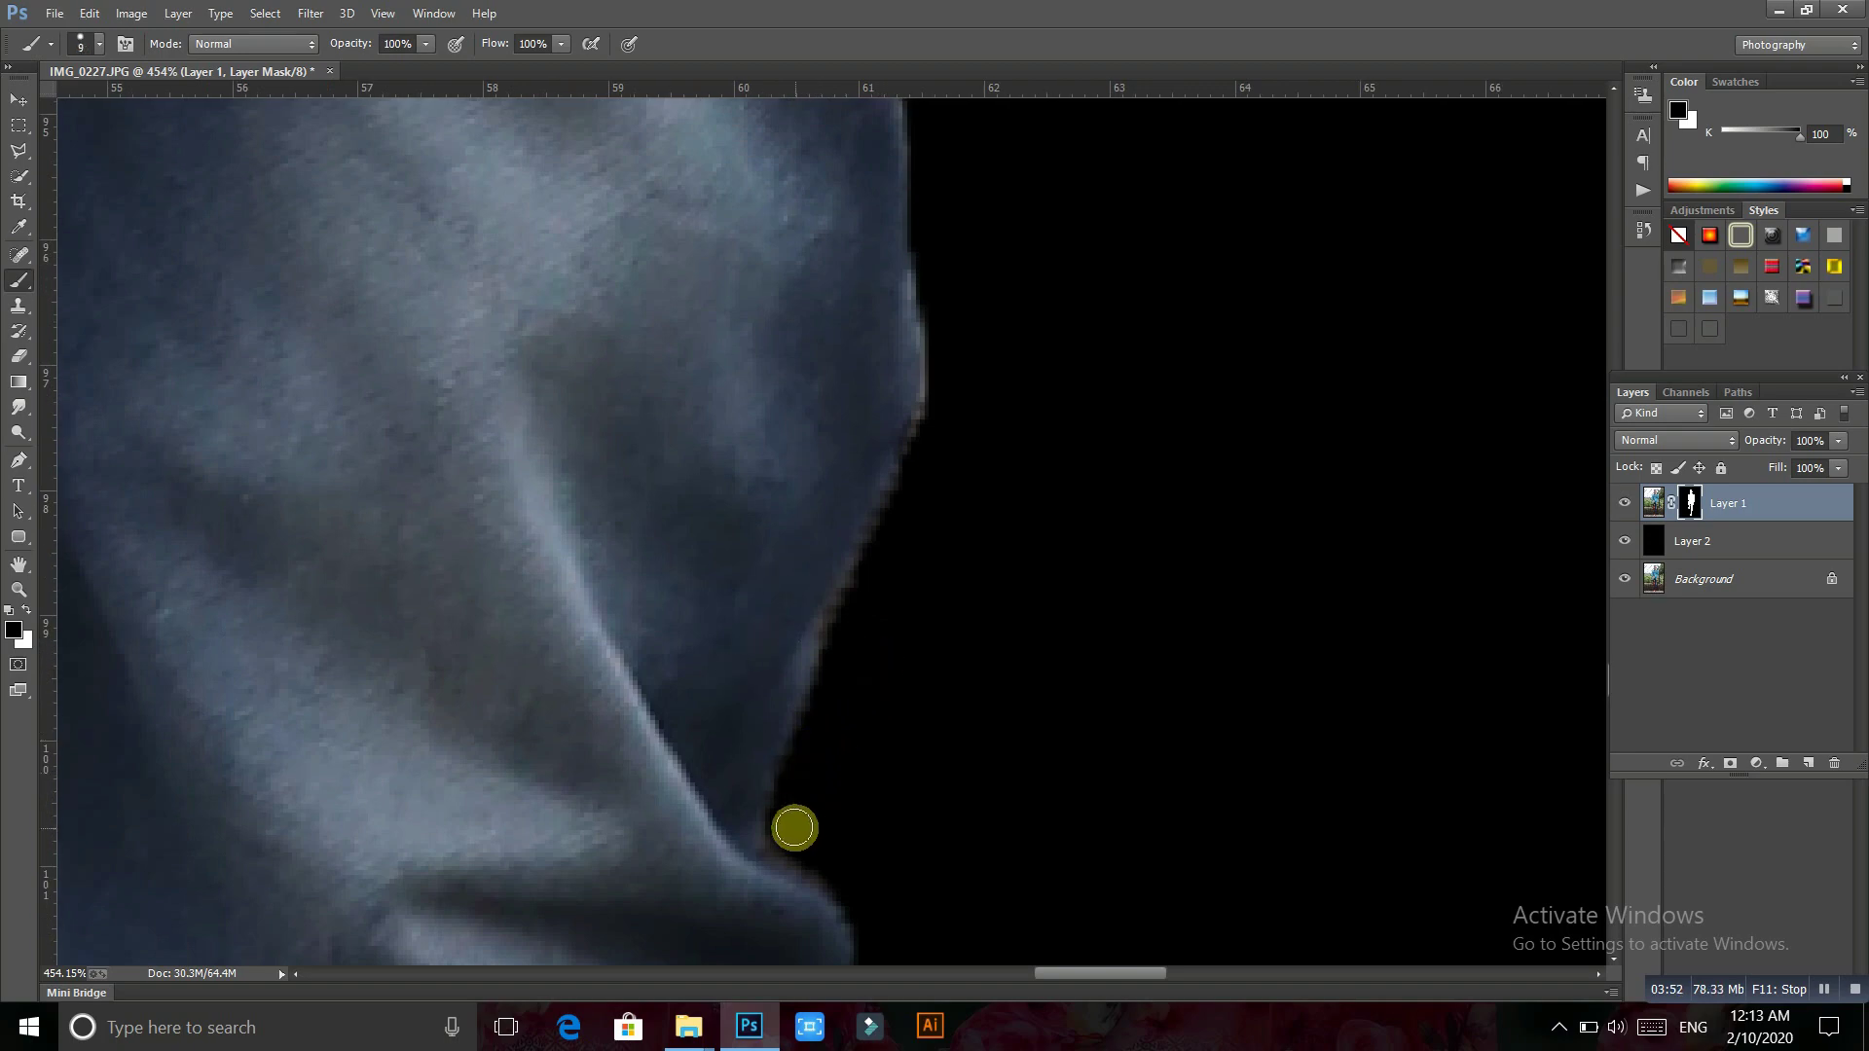
pyautogui.moveTo(779, 820); pyautogui.dragTo(932, 406)
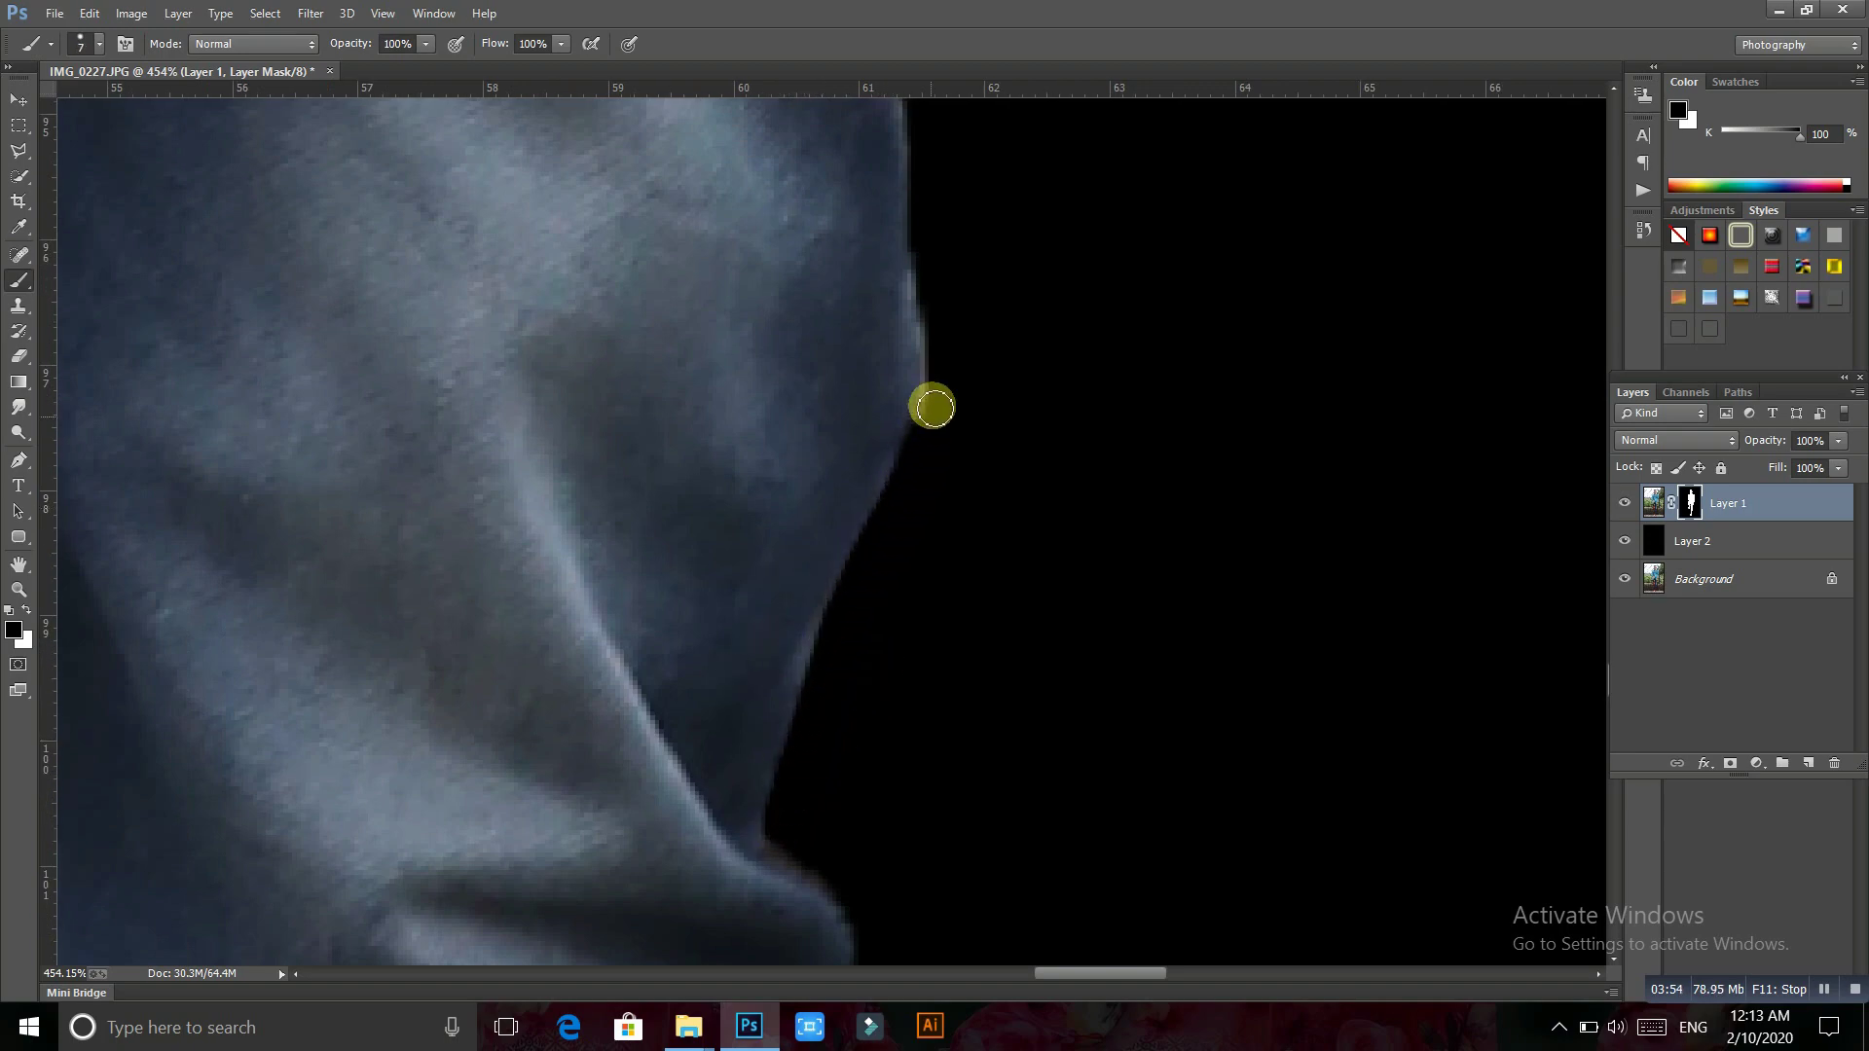
pyautogui.moveTo(959, 642)
pyautogui.mouseDown()
pyautogui.moveTo(886, 426)
pyautogui.moveTo(876, 504)
pyautogui.moveTo(904, 688)
pyautogui.moveTo(948, 425)
pyautogui.mouseUp()
pyautogui.moveTo(851, 630); pyautogui.dragTo(928, 427)
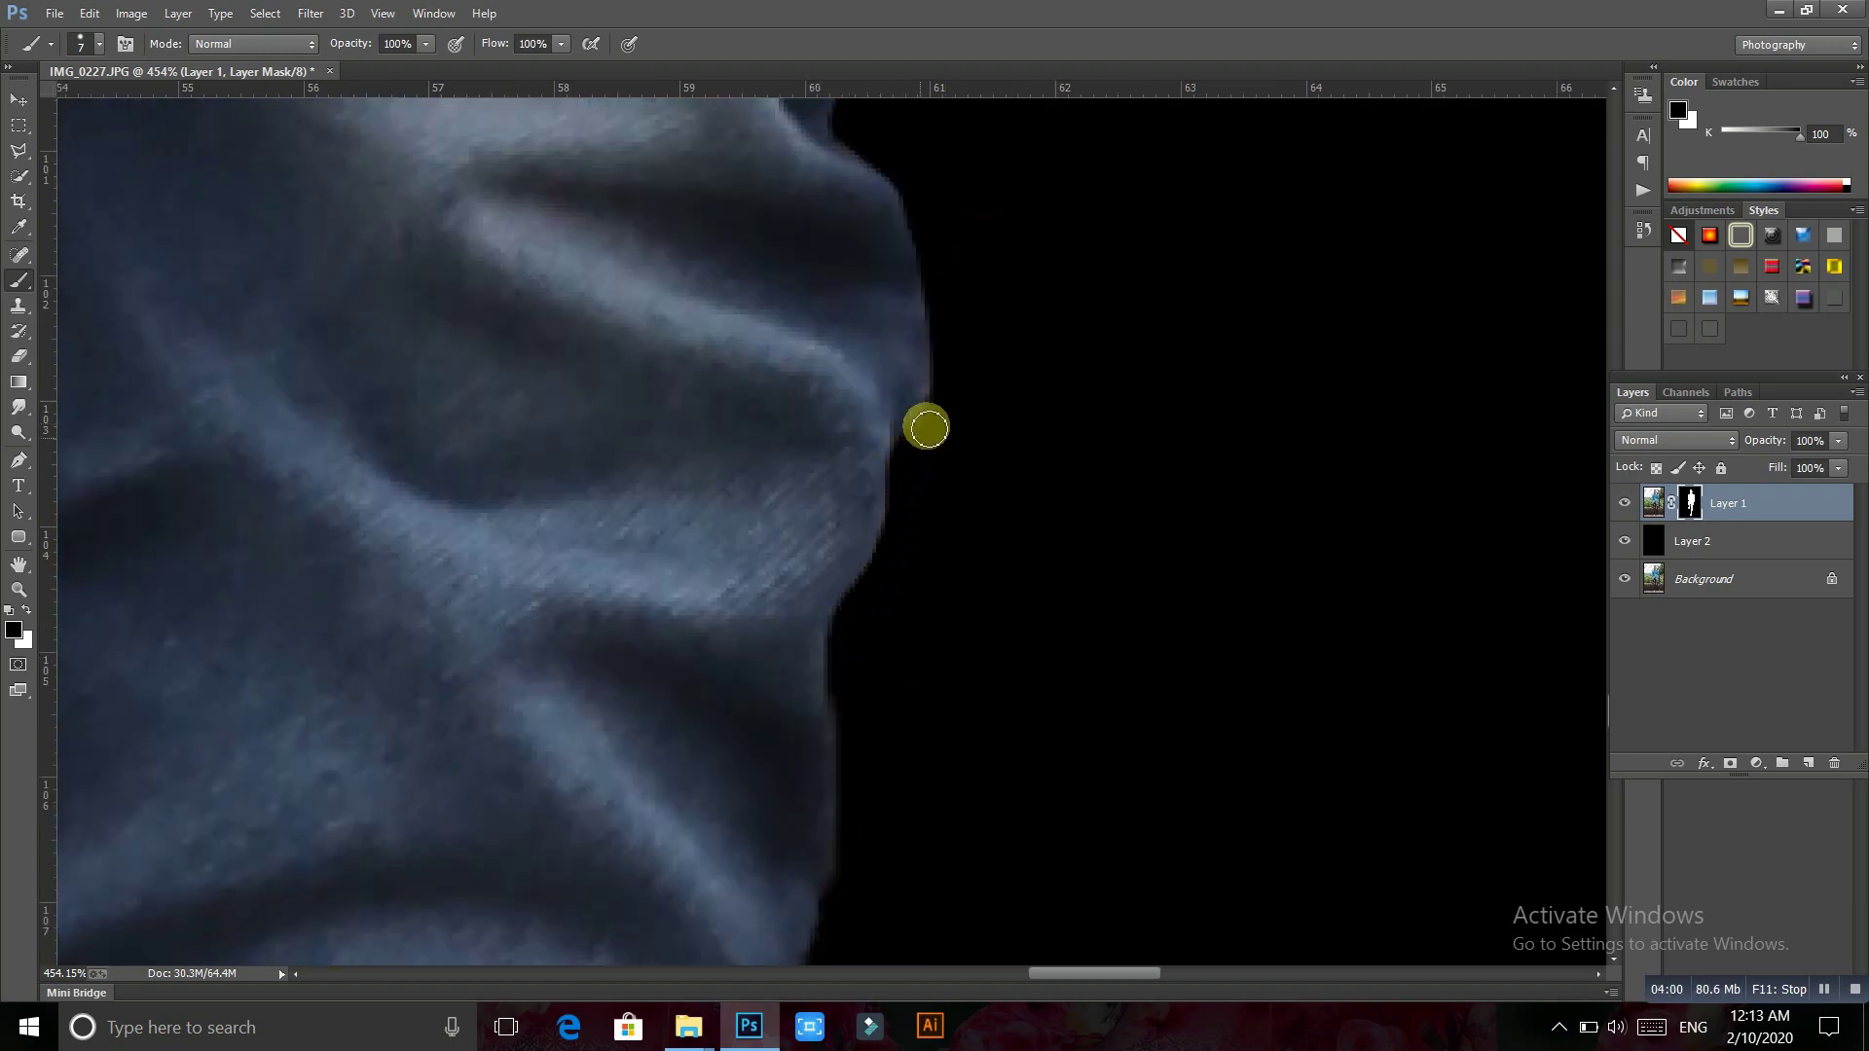
pyautogui.moveTo(889, 629)
pyautogui.mouseDown()
pyautogui.moveTo(938, 363)
pyautogui.moveTo(859, 659)
pyautogui.moveTo(931, 362)
pyautogui.mouseUp()
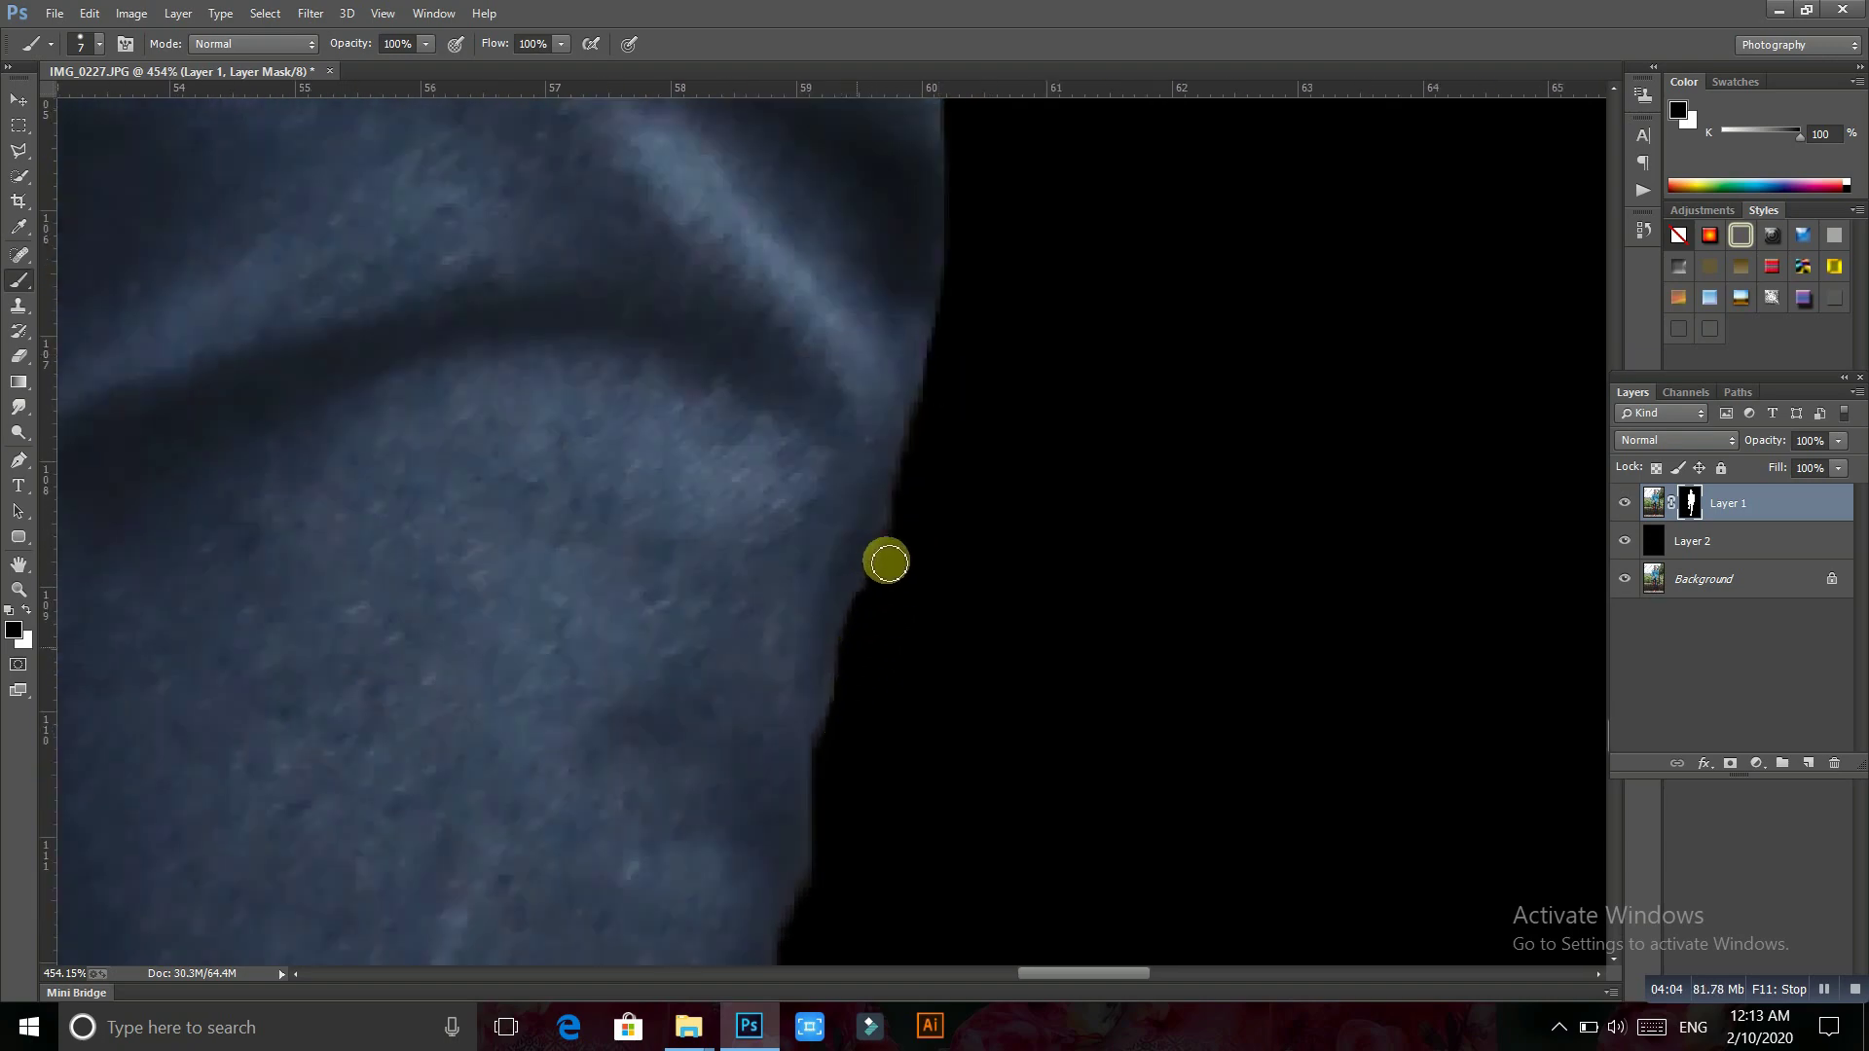
pyautogui.moveTo(880, 739); pyautogui.dragTo(963, 417)
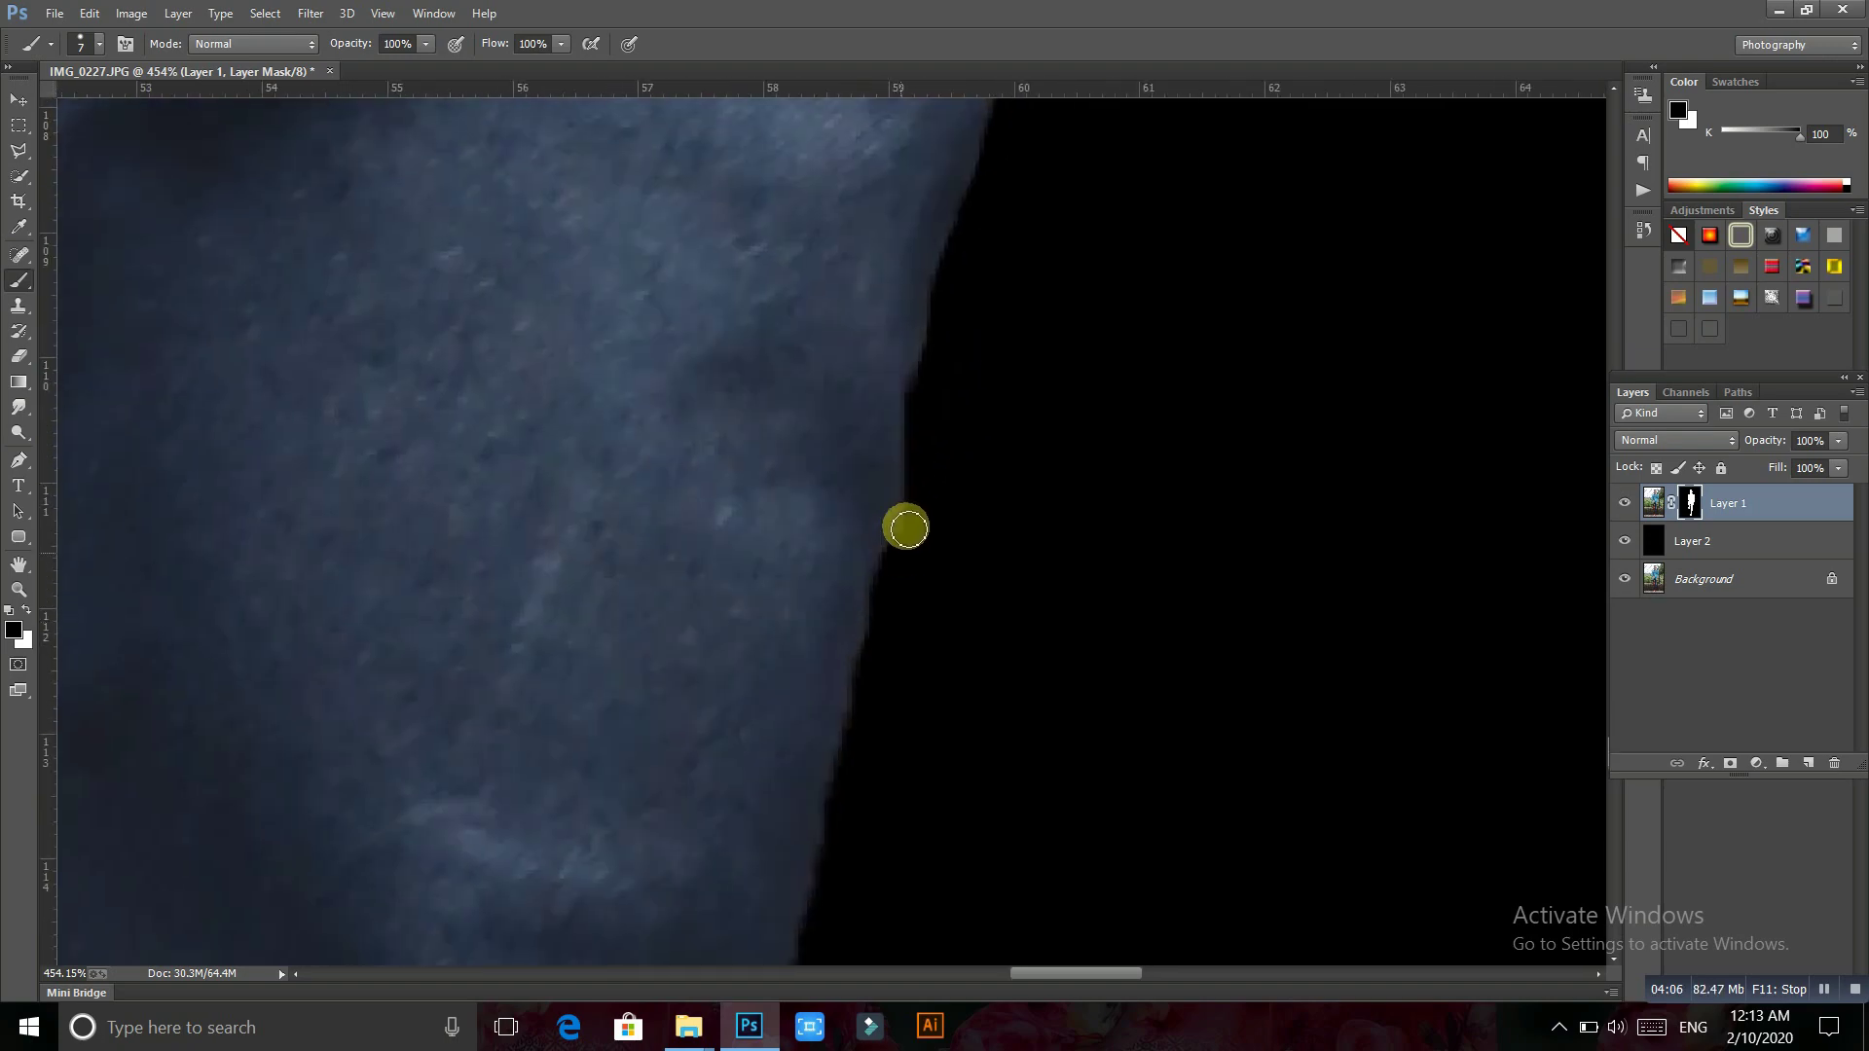
pyautogui.moveTo(889, 639); pyautogui.dragTo(960, 347)
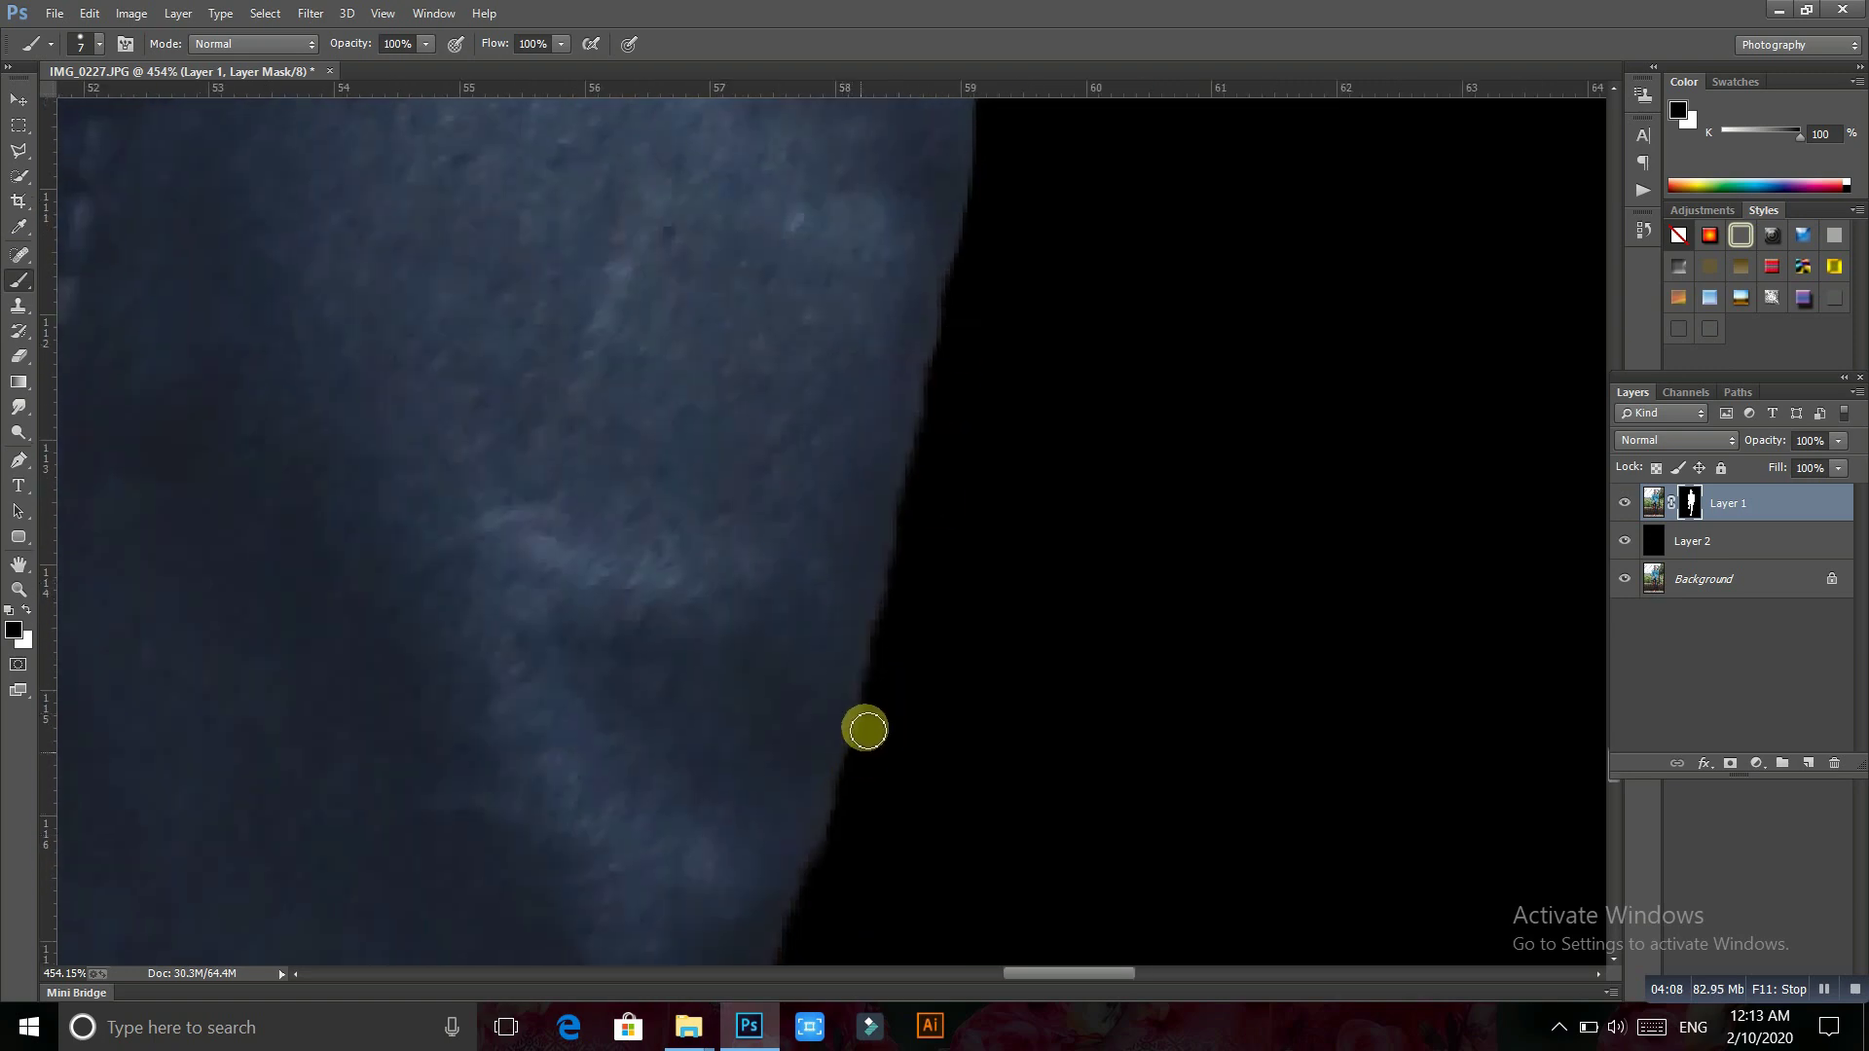
pyautogui.moveTo(949, 593); pyautogui.dragTo(1060, 360)
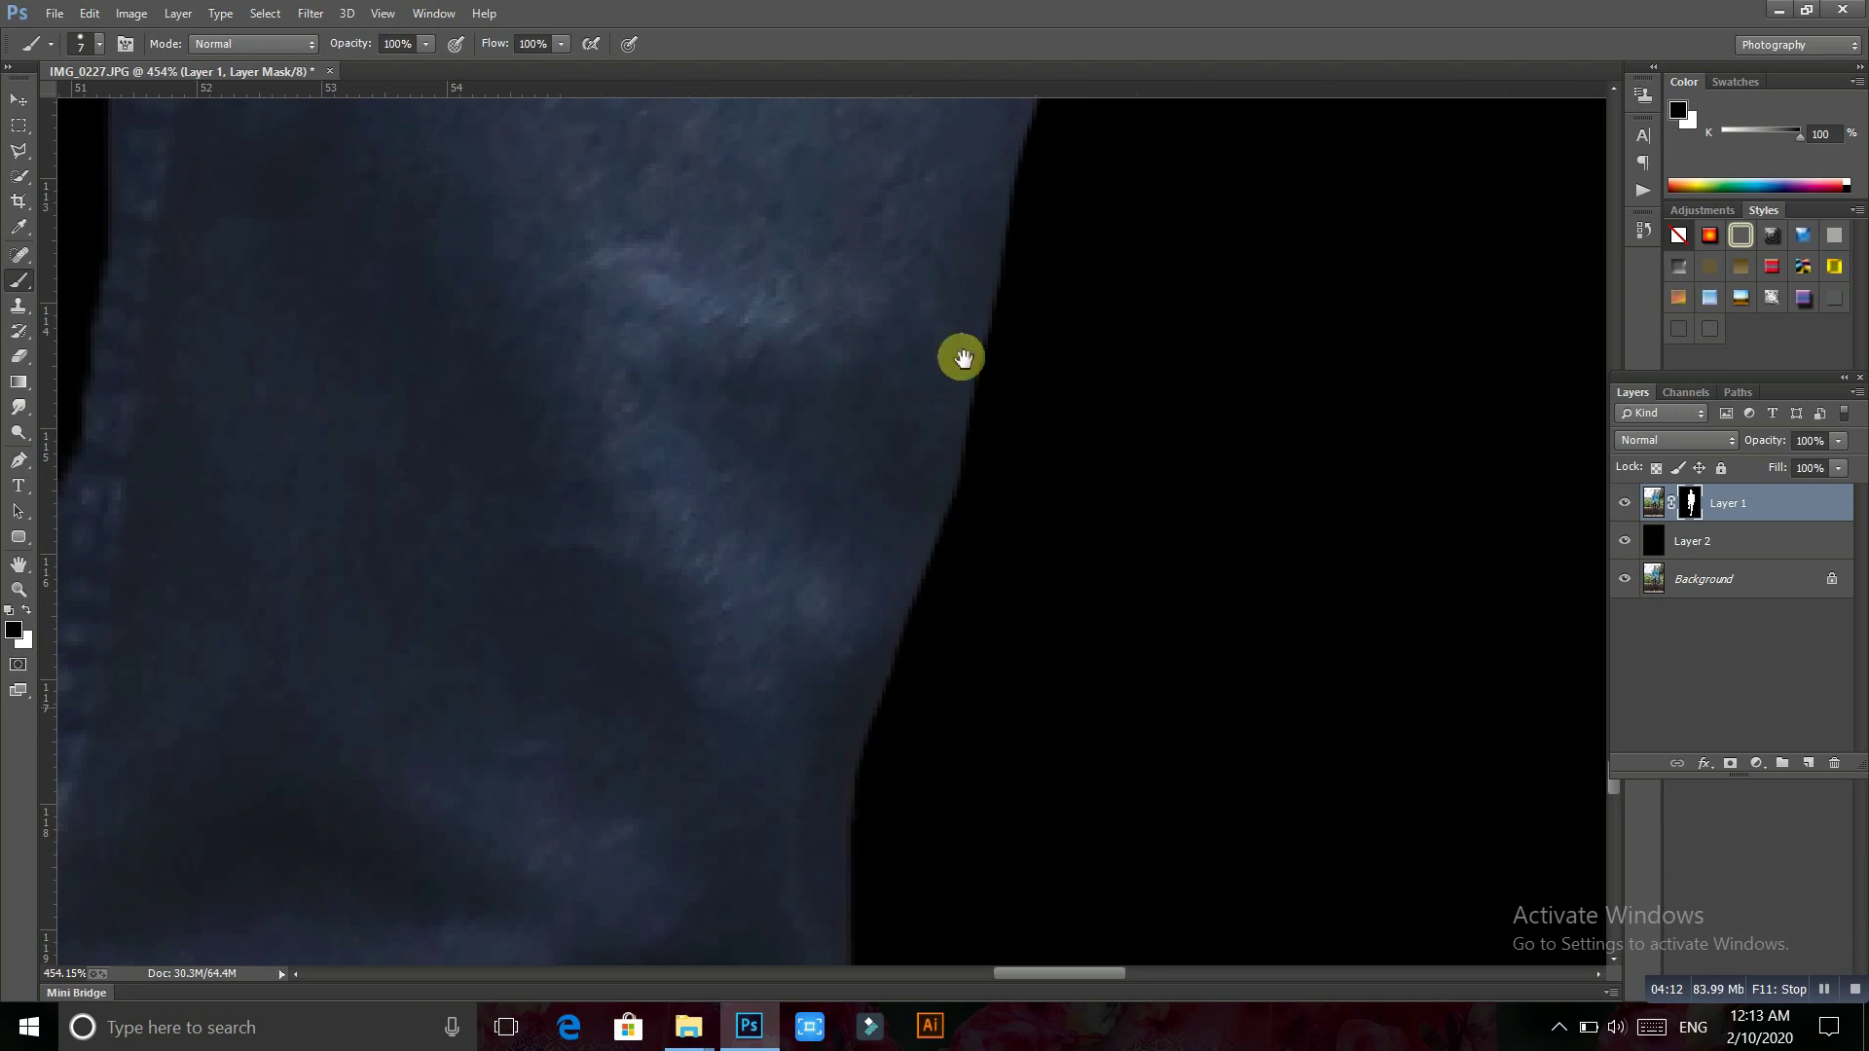
# With a slightly larger brush, mask out the grey fringe along the red shoe edge
pyautogui.scroll(-3, 935, 584)
pyautogui.scroll(-2, 915, 788)
pyautogui.scroll(1, 876, 711)
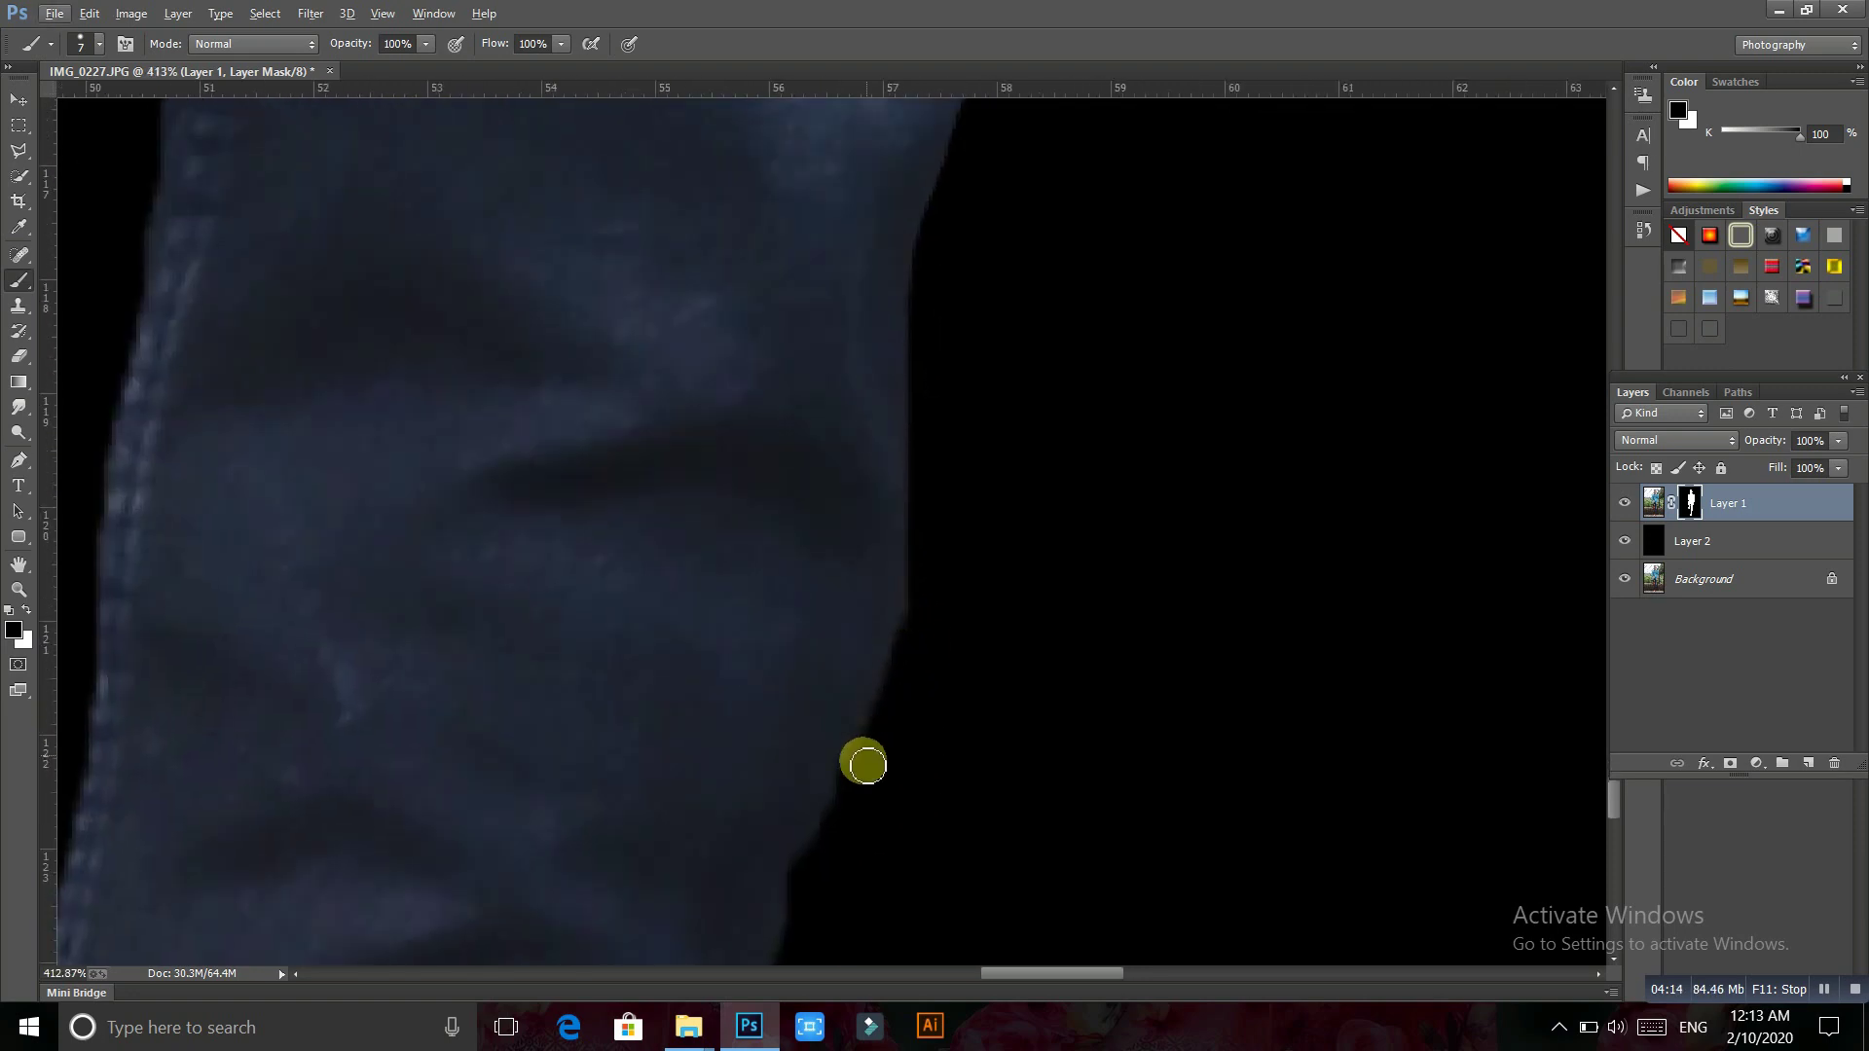
pyautogui.scroll(1, 924, 501)
pyautogui.scroll(-3, 922, 493)
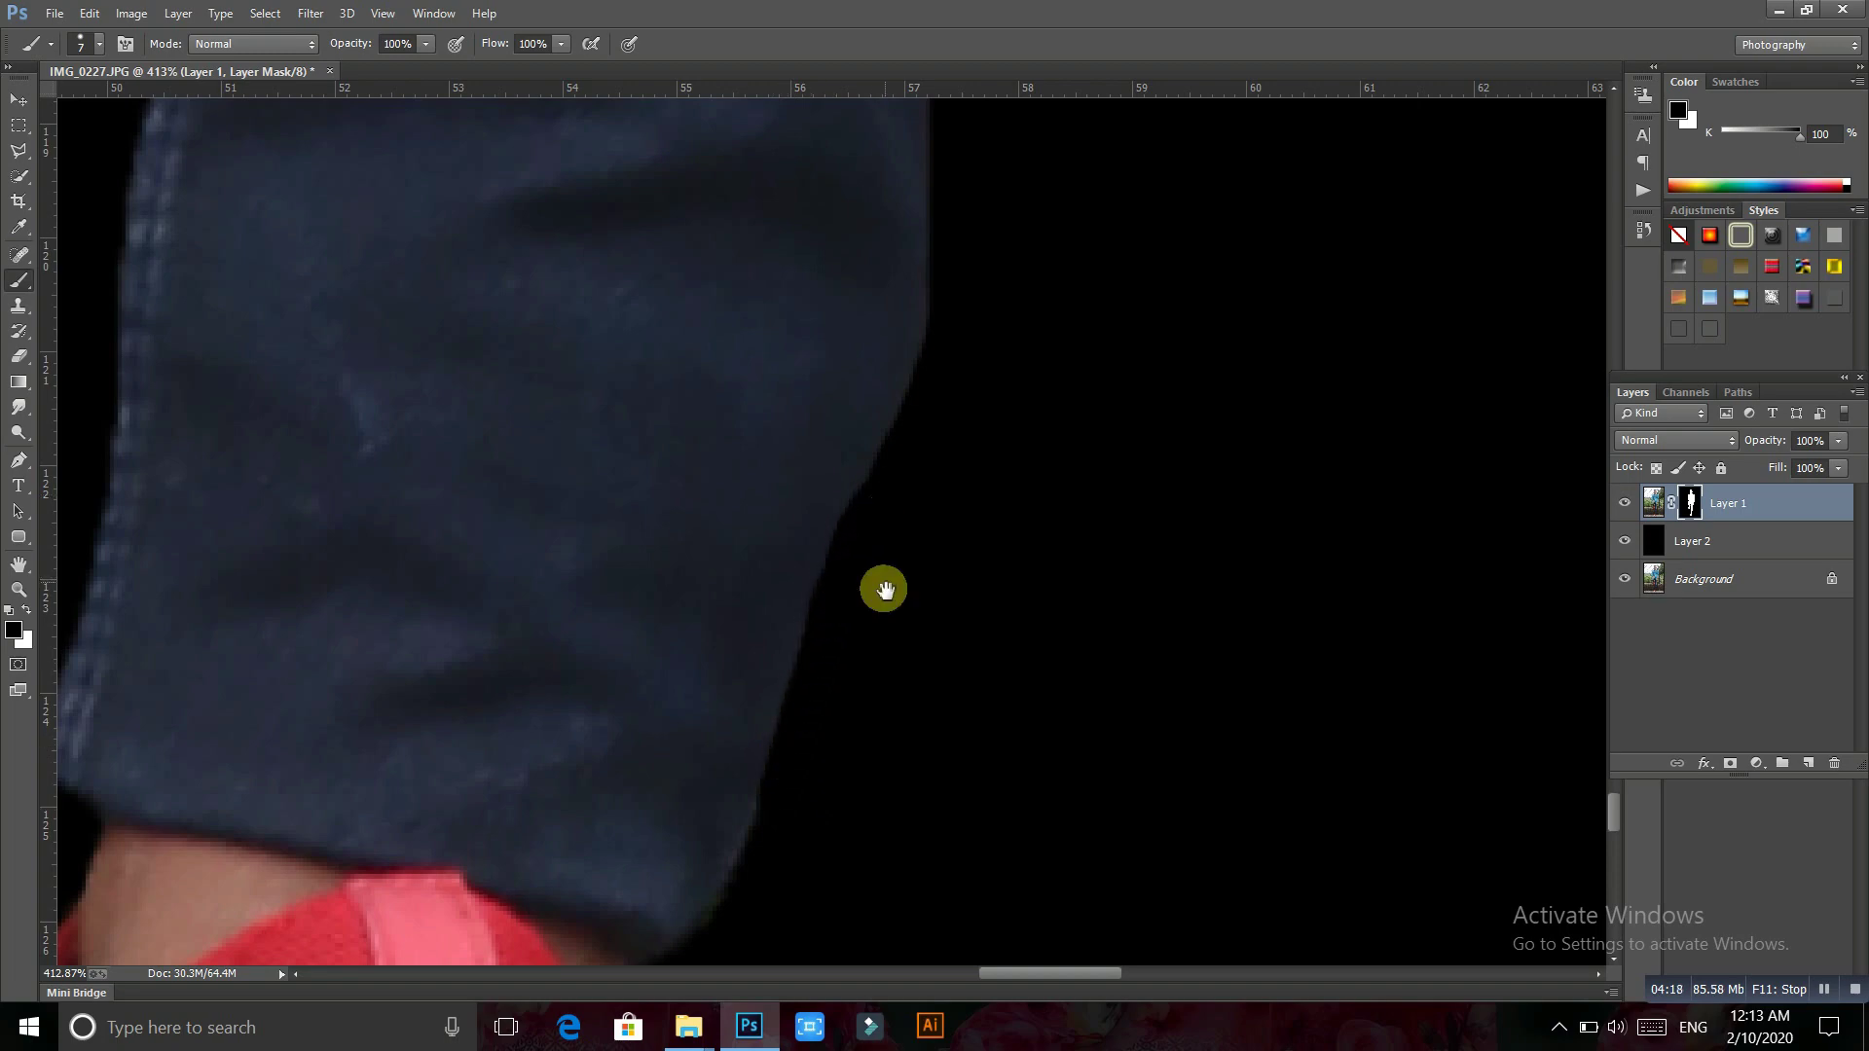
pyautogui.moveTo(885, 588); pyautogui.dragTo(996, 359)
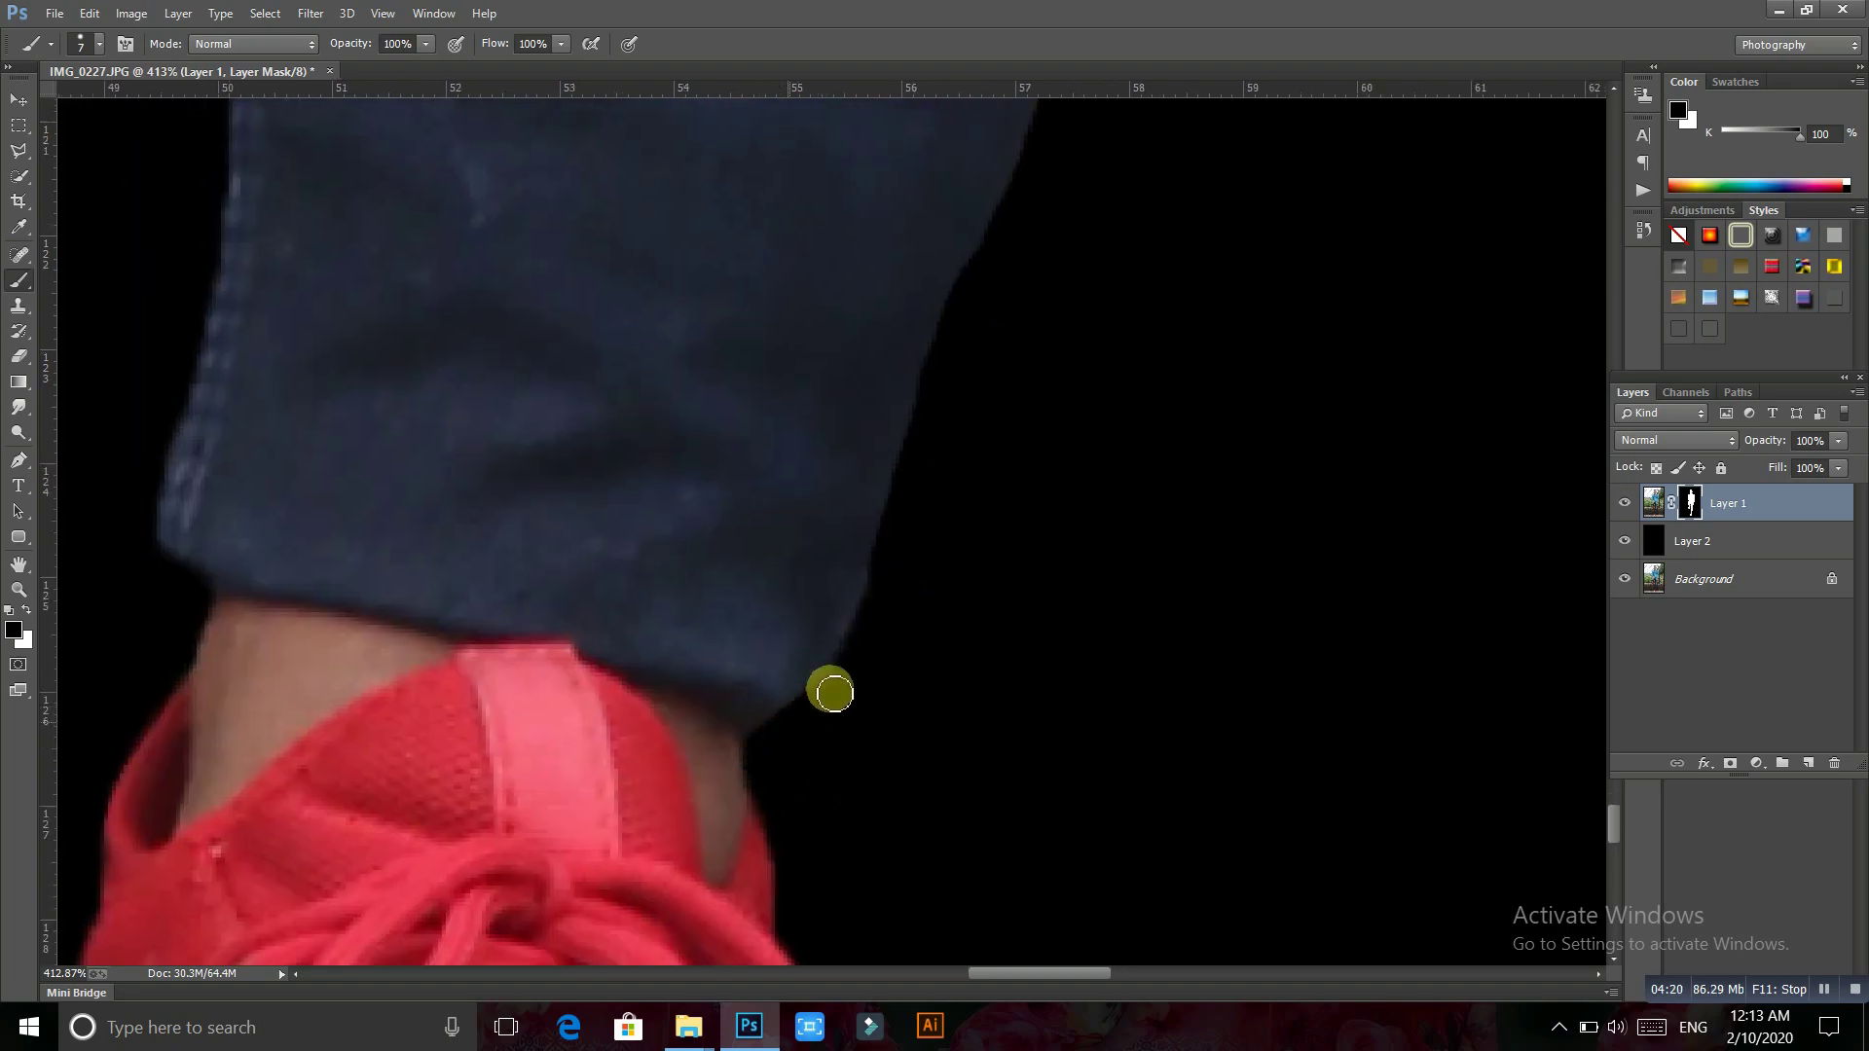
pyautogui.scroll(-3, 783, 584)
pyautogui.scroll(2, 784, 659)
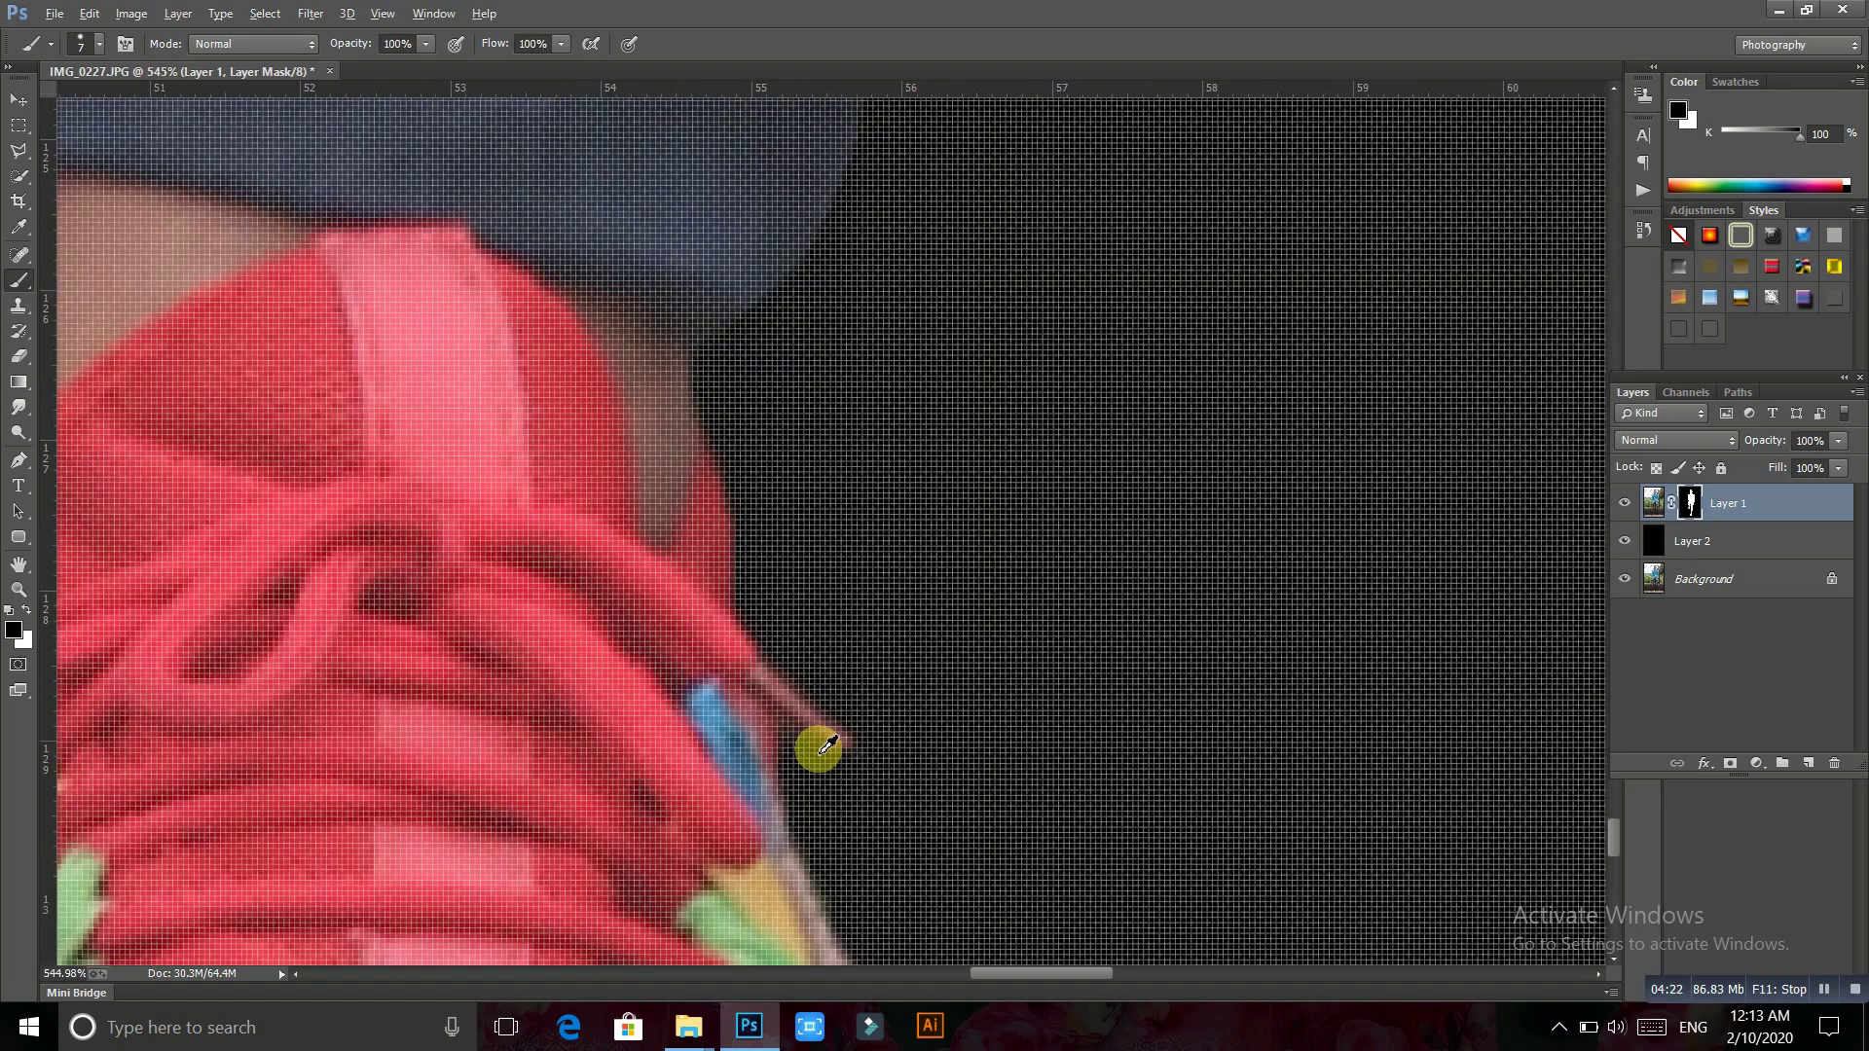
pyautogui.scroll(1, 817, 748)
pyautogui.scroll(-2, 831, 735)
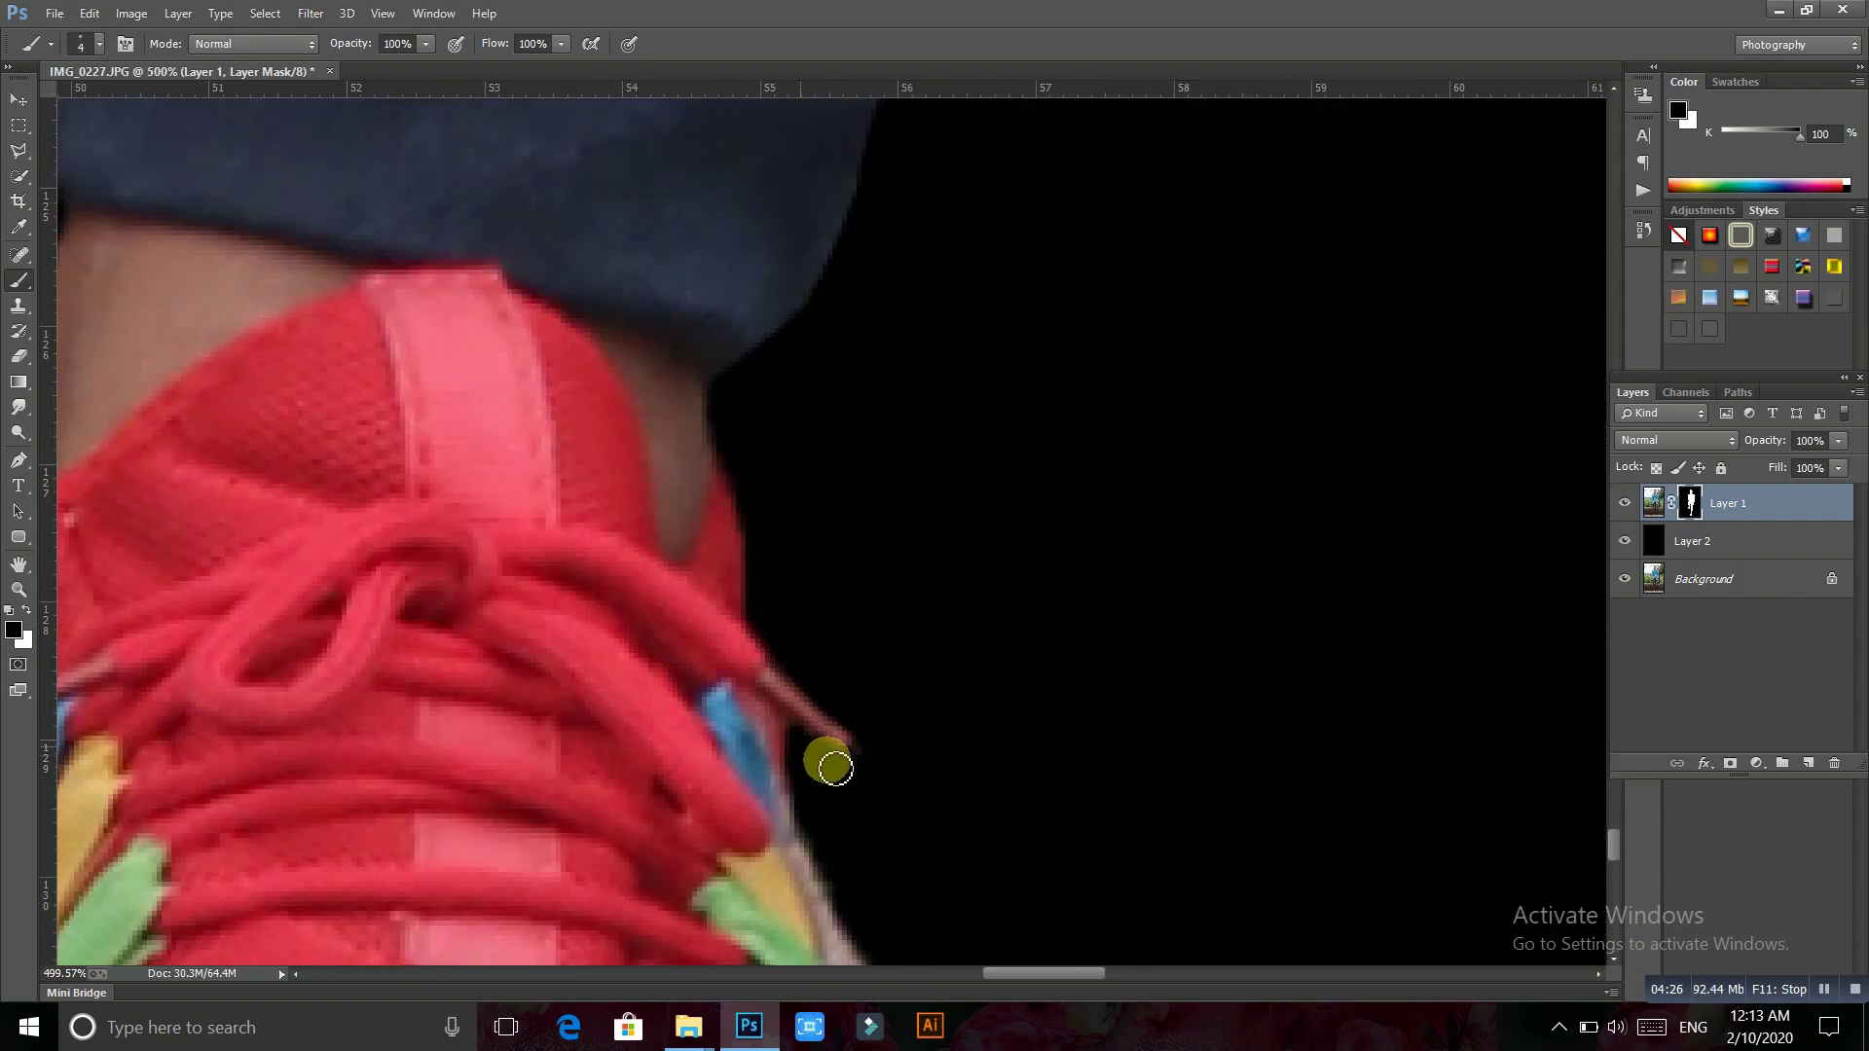
pyautogui.scroll(-3, 856, 681)
pyautogui.scroll(-1, 827, 617)
pyautogui.press(']')
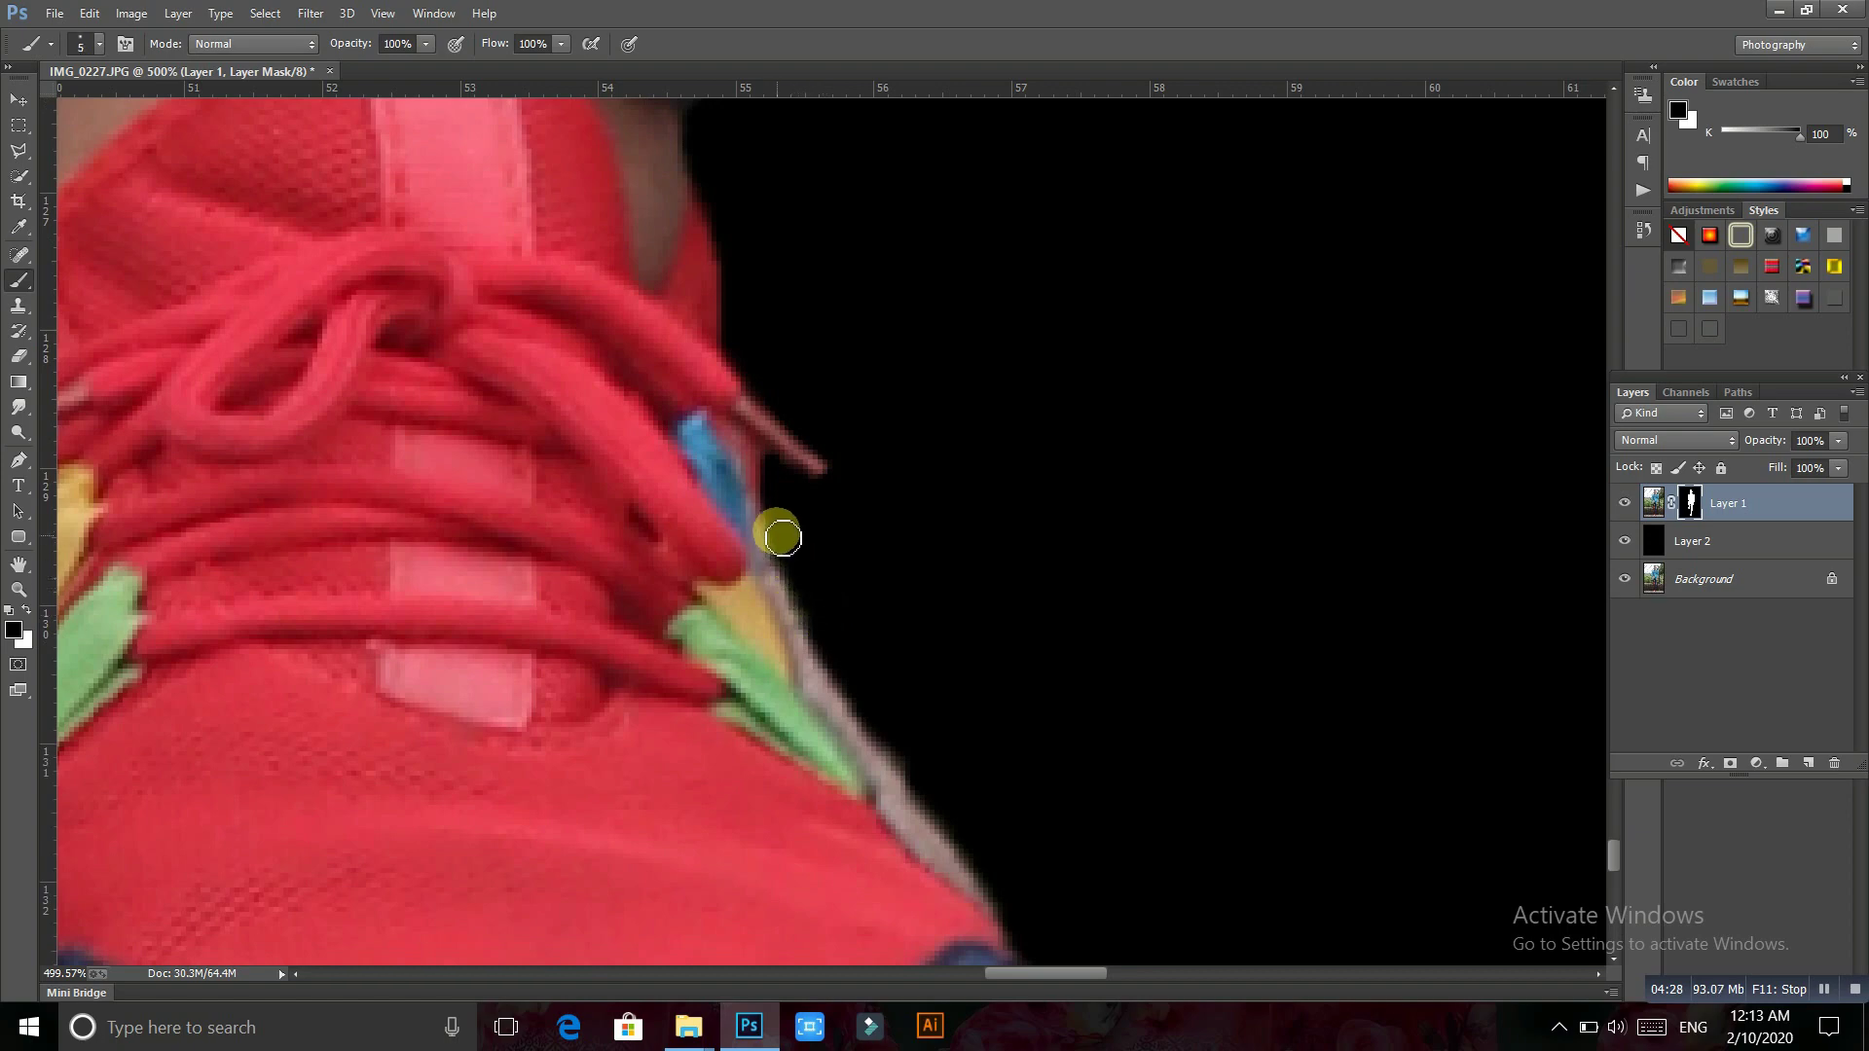
pyautogui.scroll(-5, 876, 623)
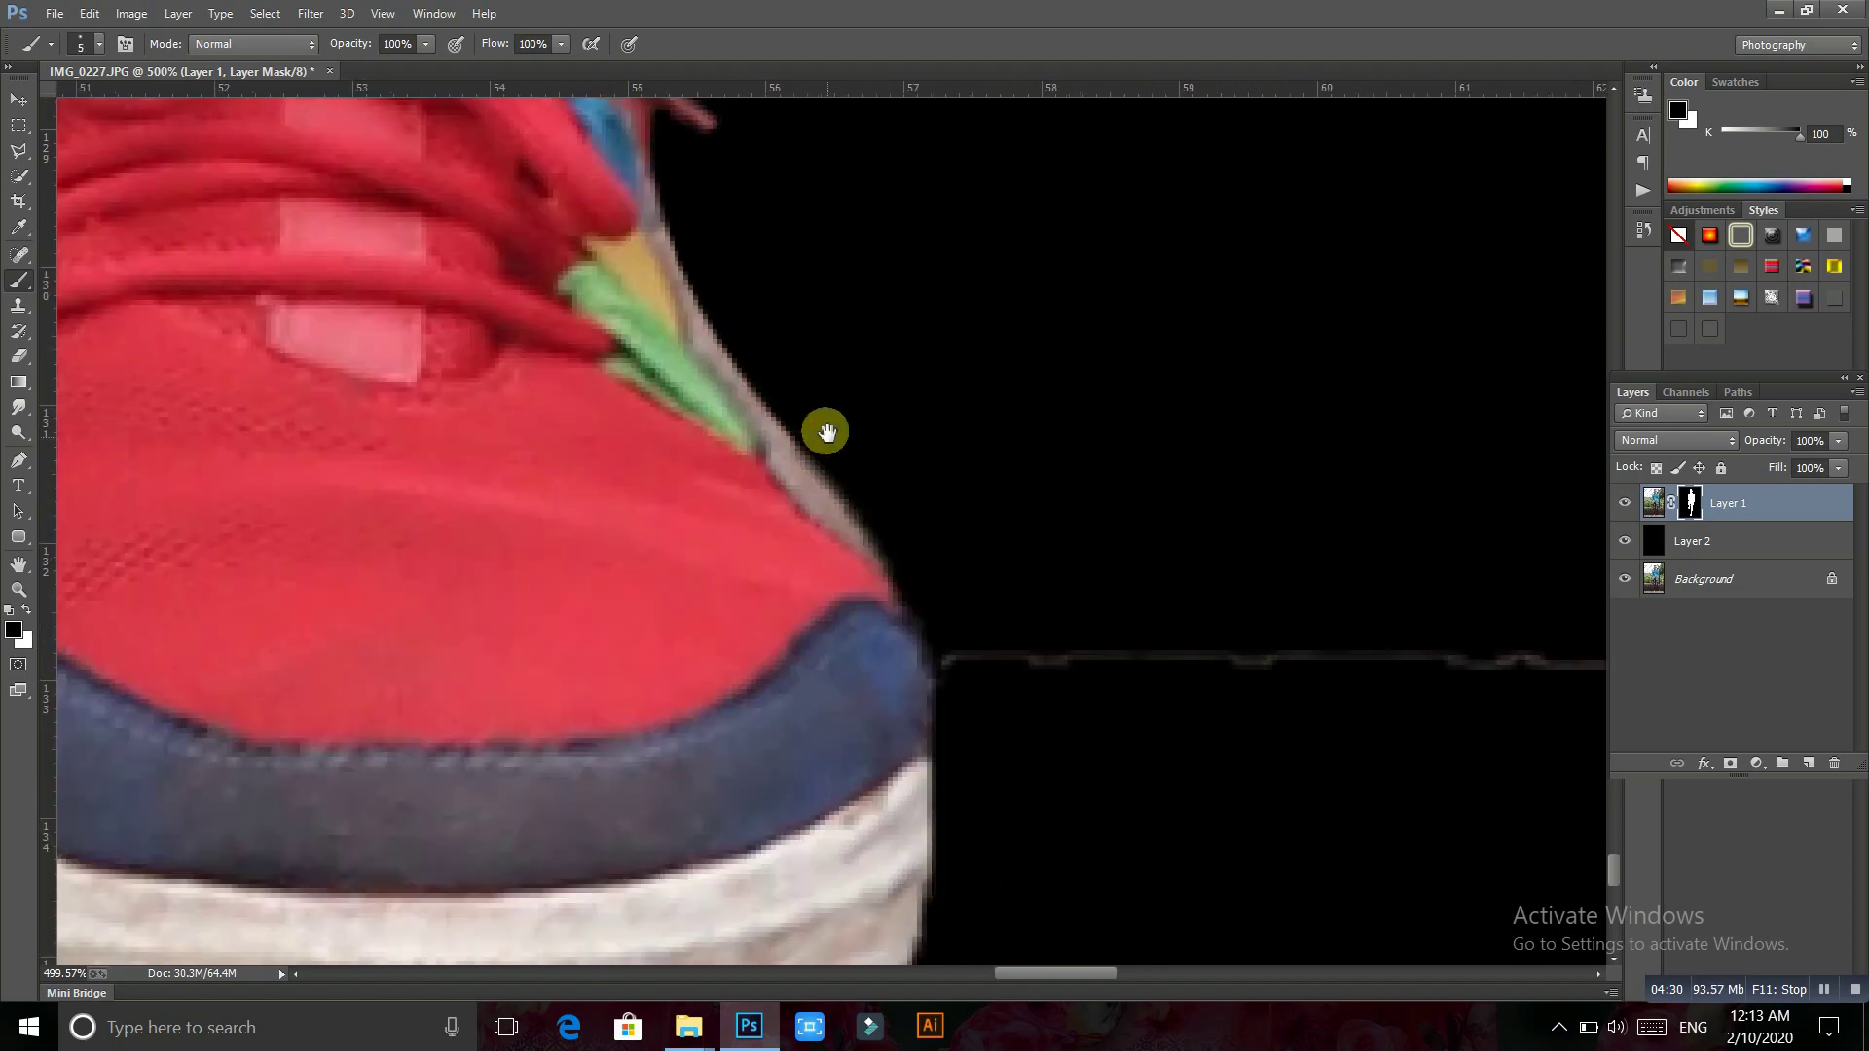
pyautogui.moveTo(846, 443); pyautogui.dragTo(940, 631)
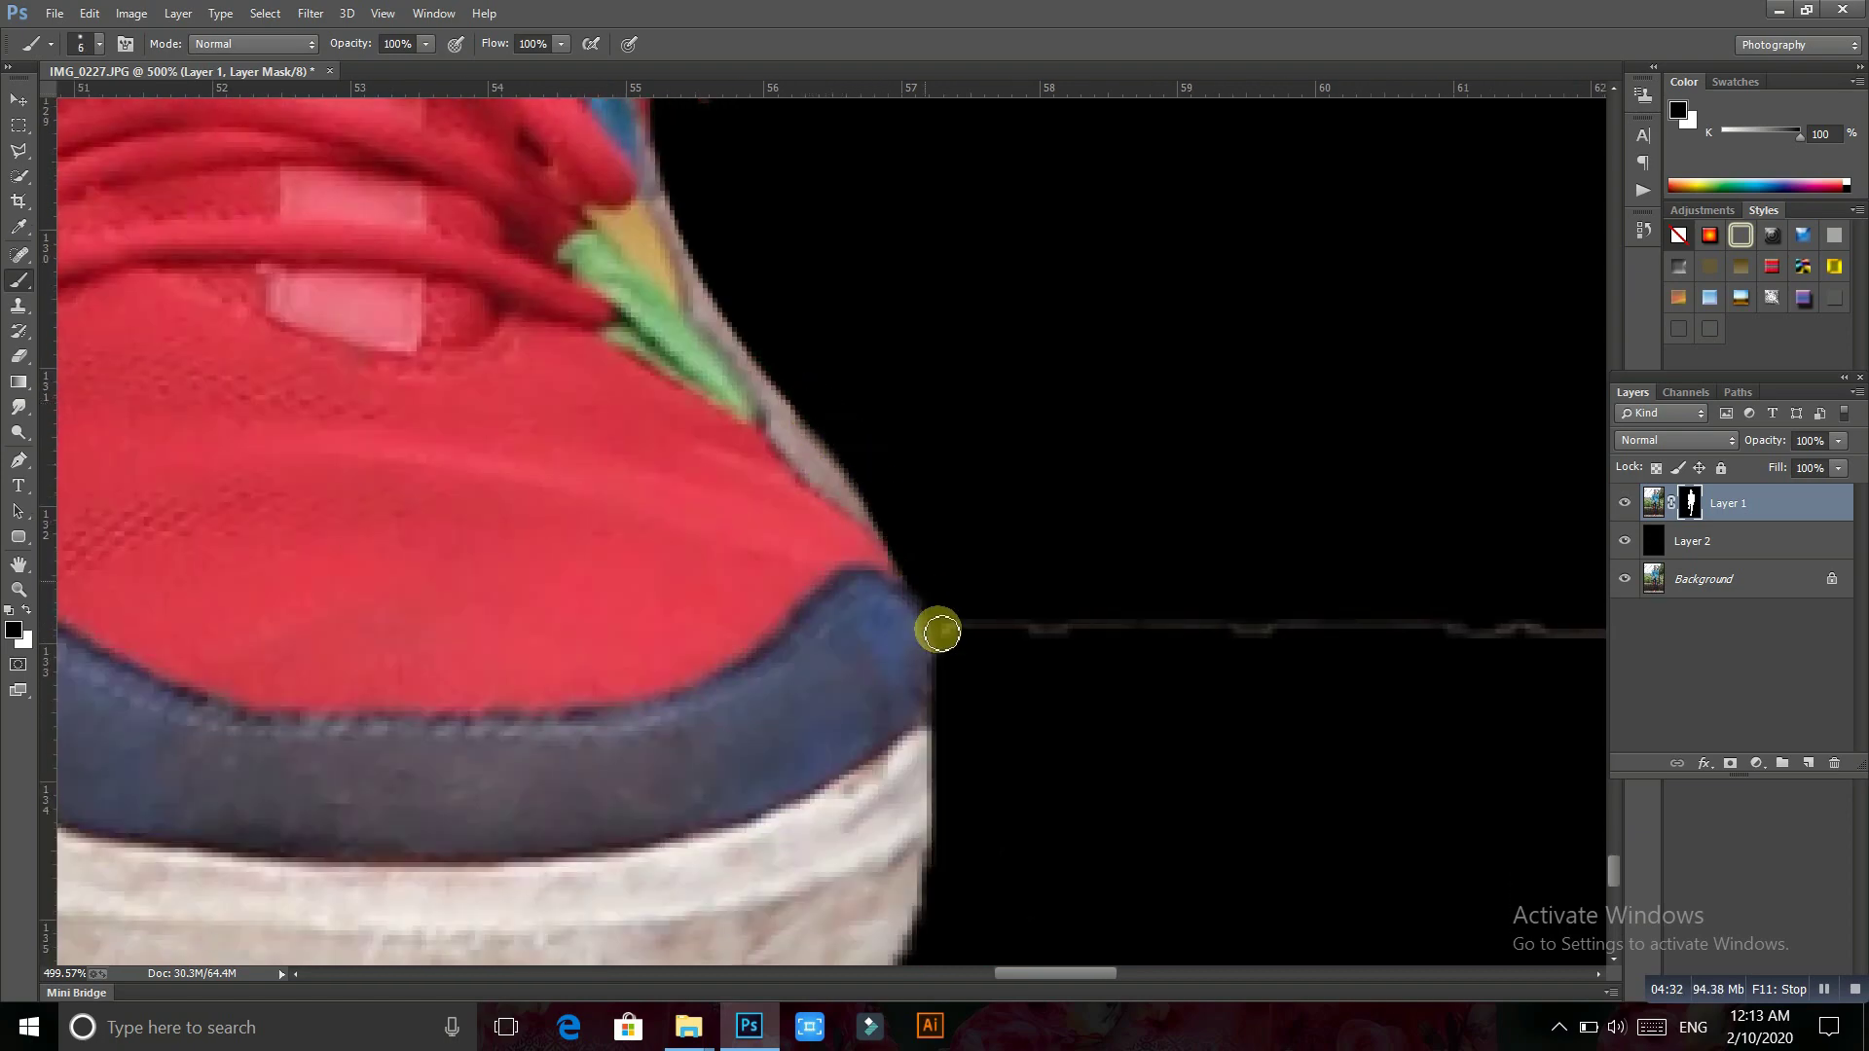
# Paint out the faint grey line beside the shoe with a bigger brush
pyautogui.scroll(-2, 762, 587)
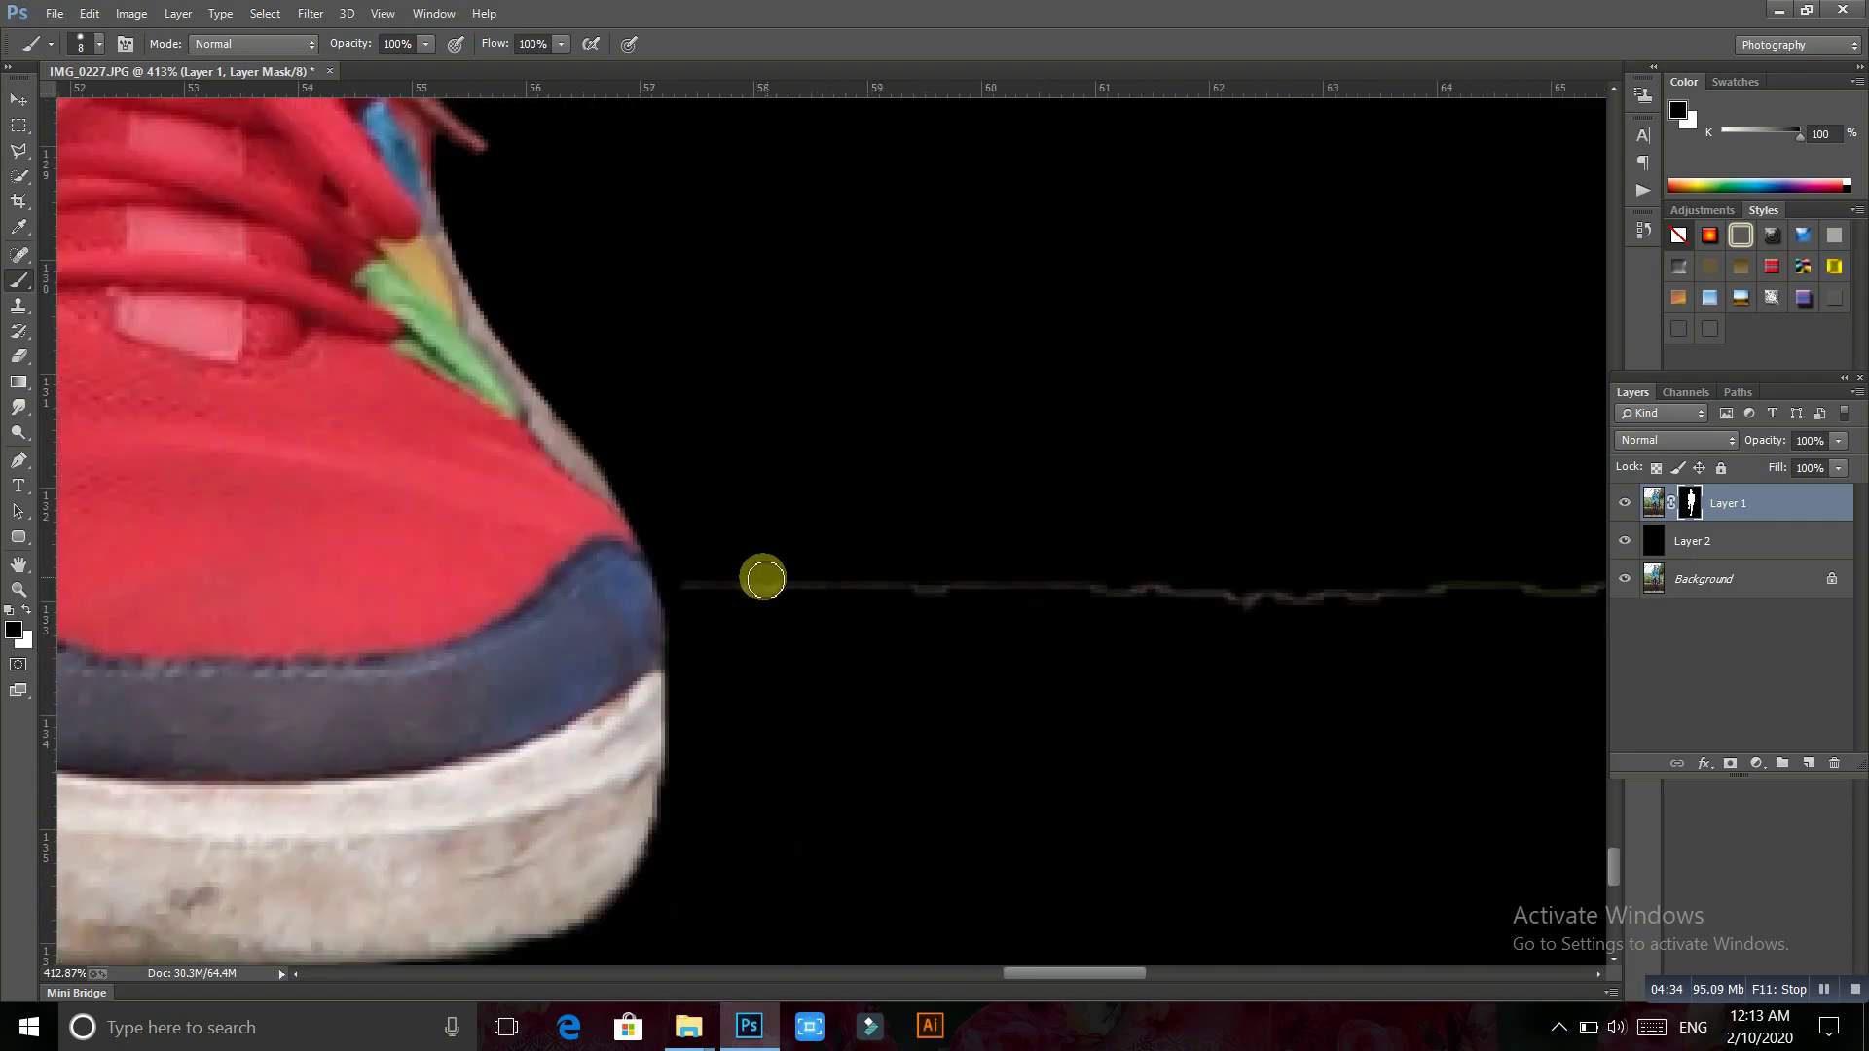
pyautogui.moveTo(692, 584); pyautogui.dragTo(1407, 586)
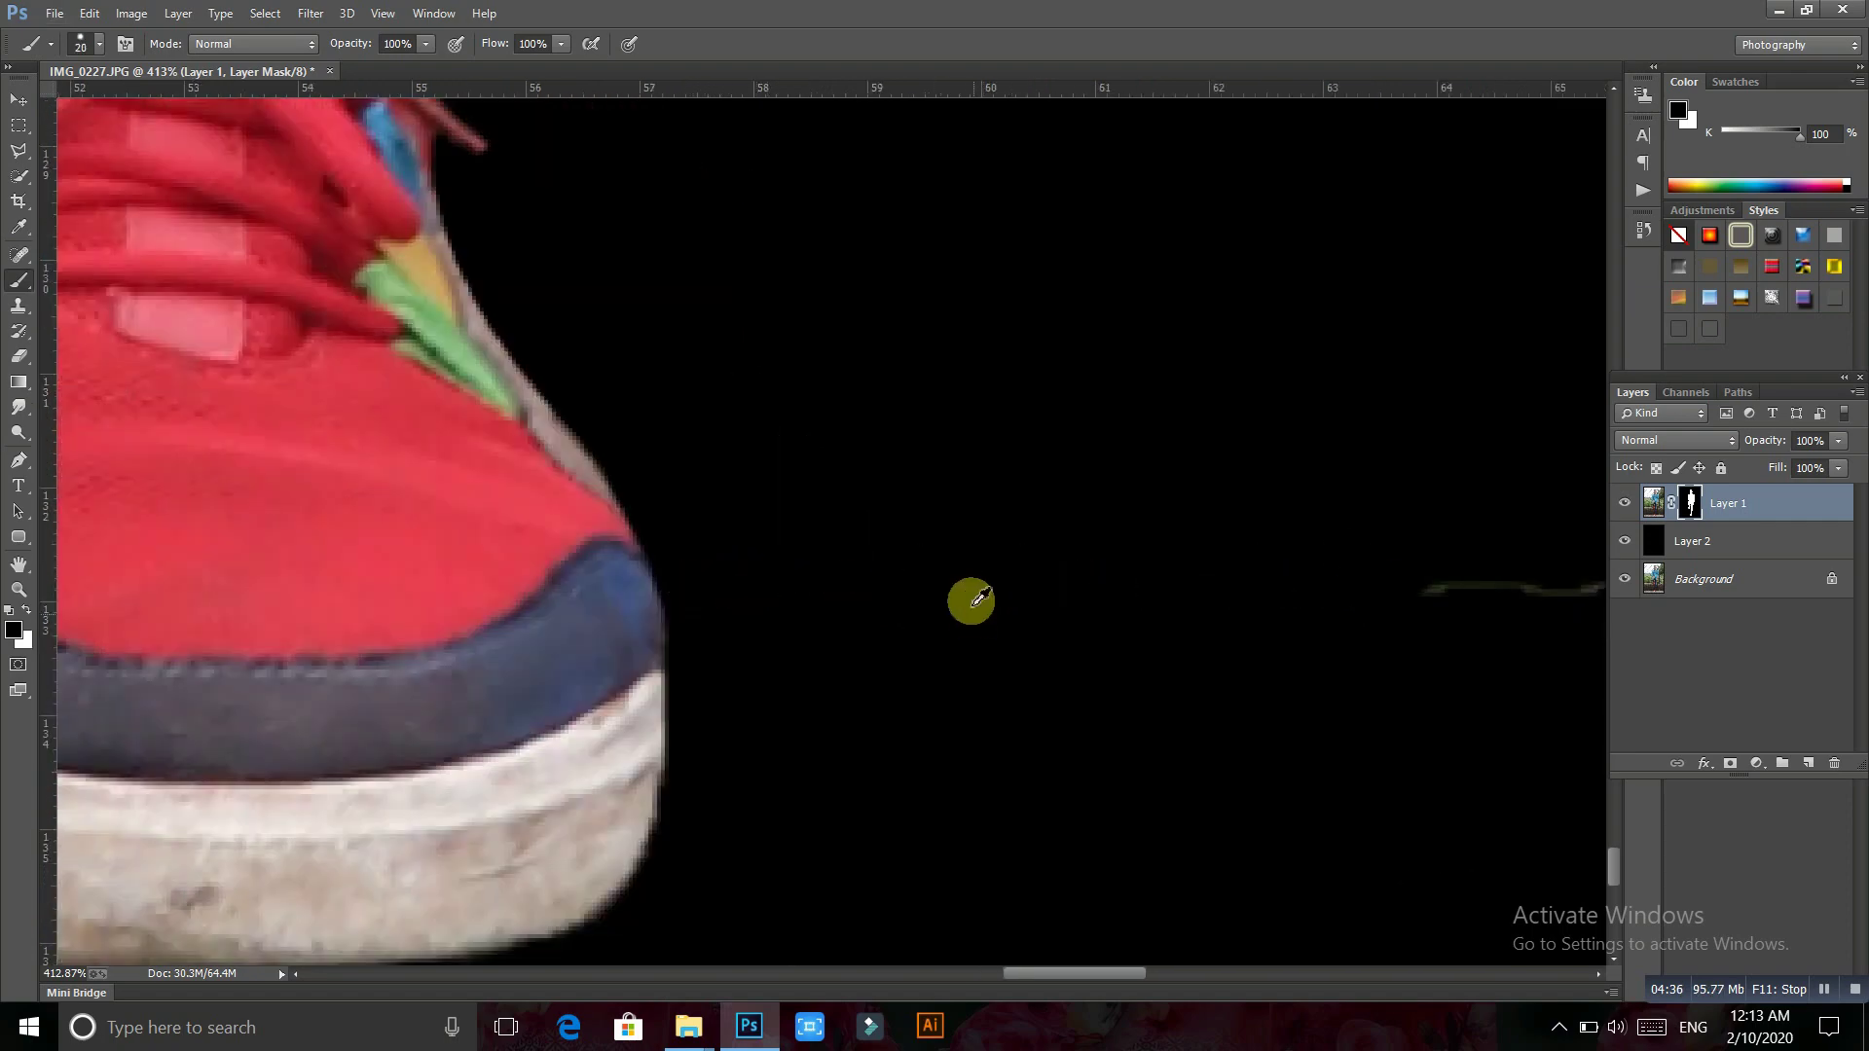
pyautogui.press(']')
pyautogui.scroll(-2, 978, 602)
pyautogui.moveTo(1212, 609)
pyautogui.mouseDown()
pyautogui.moveTo(839, 555)
pyautogui.moveTo(823, 576)
pyautogui.moveTo(1402, 633)
pyautogui.moveTo(776, 668)
pyautogui.mouseUp()
pyautogui.moveTo(571, 647)
pyautogui.mouseDown()
pyautogui.moveTo(859, 646)
pyautogui.moveTo(1205, 688)
pyautogui.moveTo(1325, 658)
pyautogui.mouseUp()
# Zoom out and briefly preview the mask as a red overlay with \
pyautogui.hotkey('alt', 'space')
pyautogui.scroll(-1, 1304, 638)
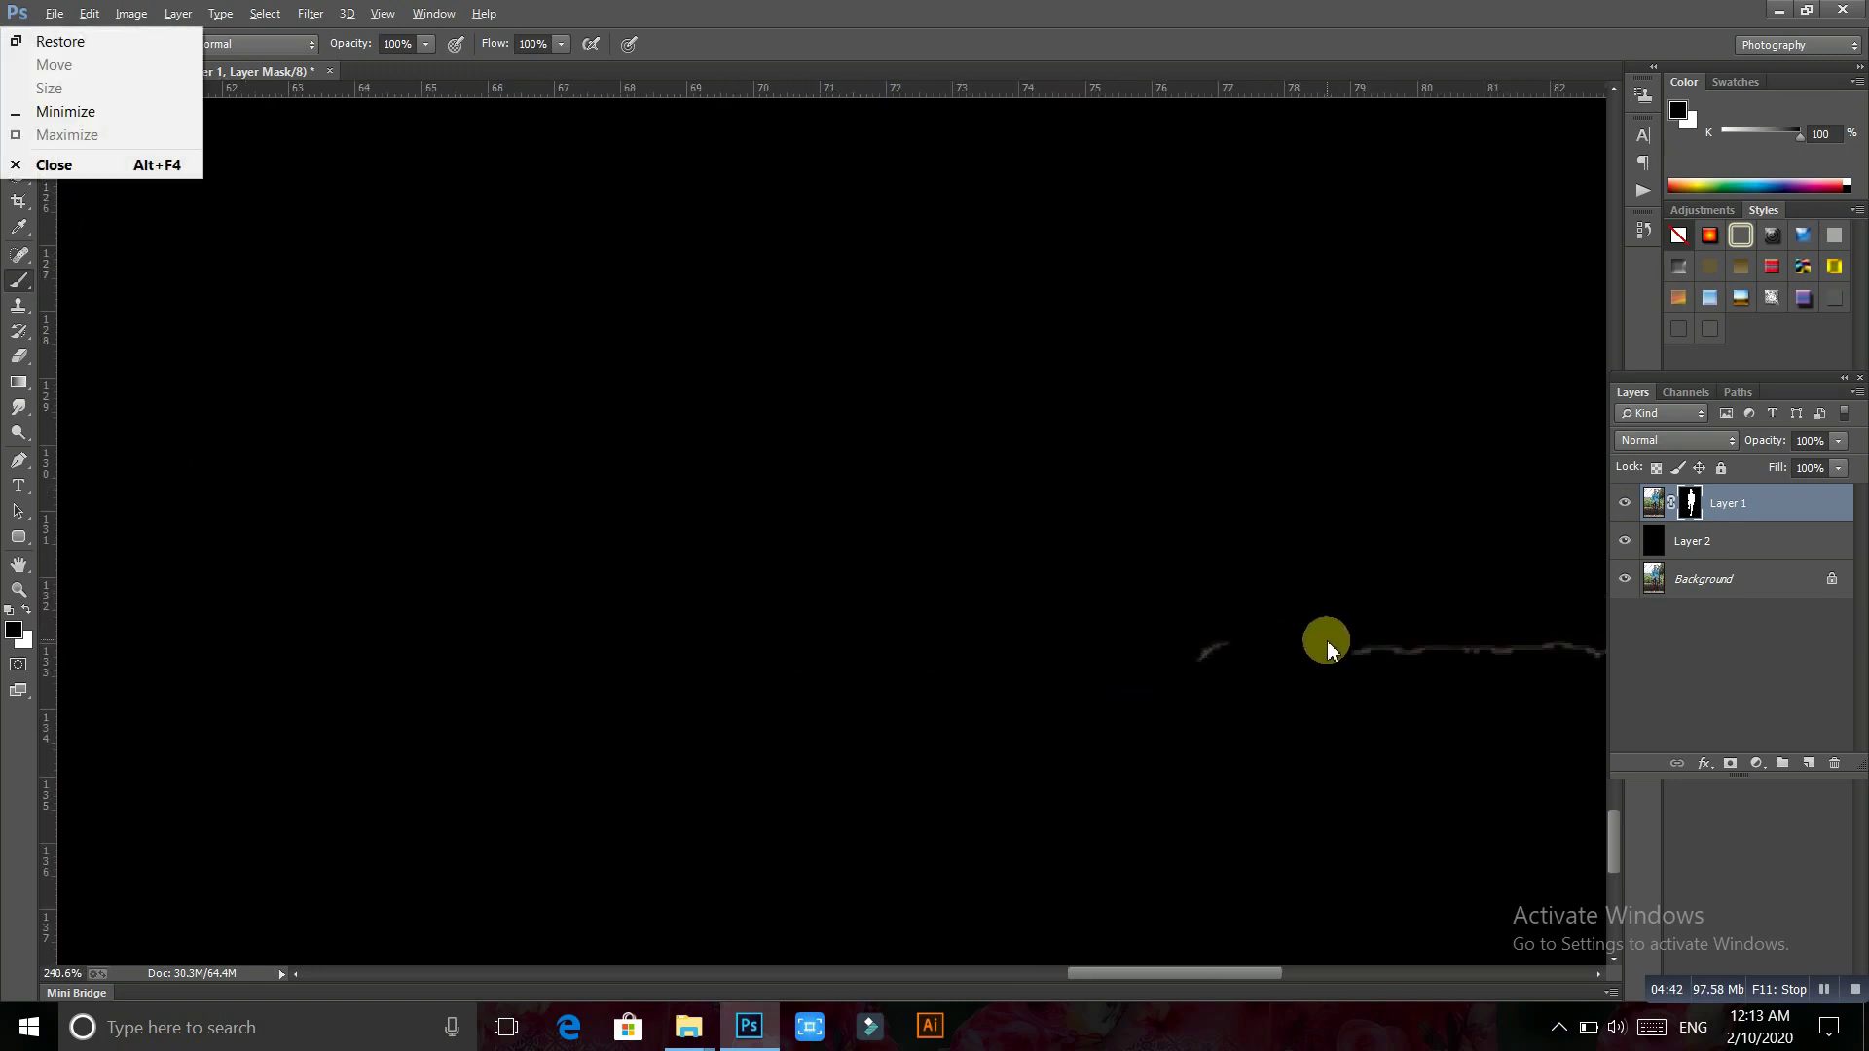
pyautogui.scroll(-3, 974, 623)
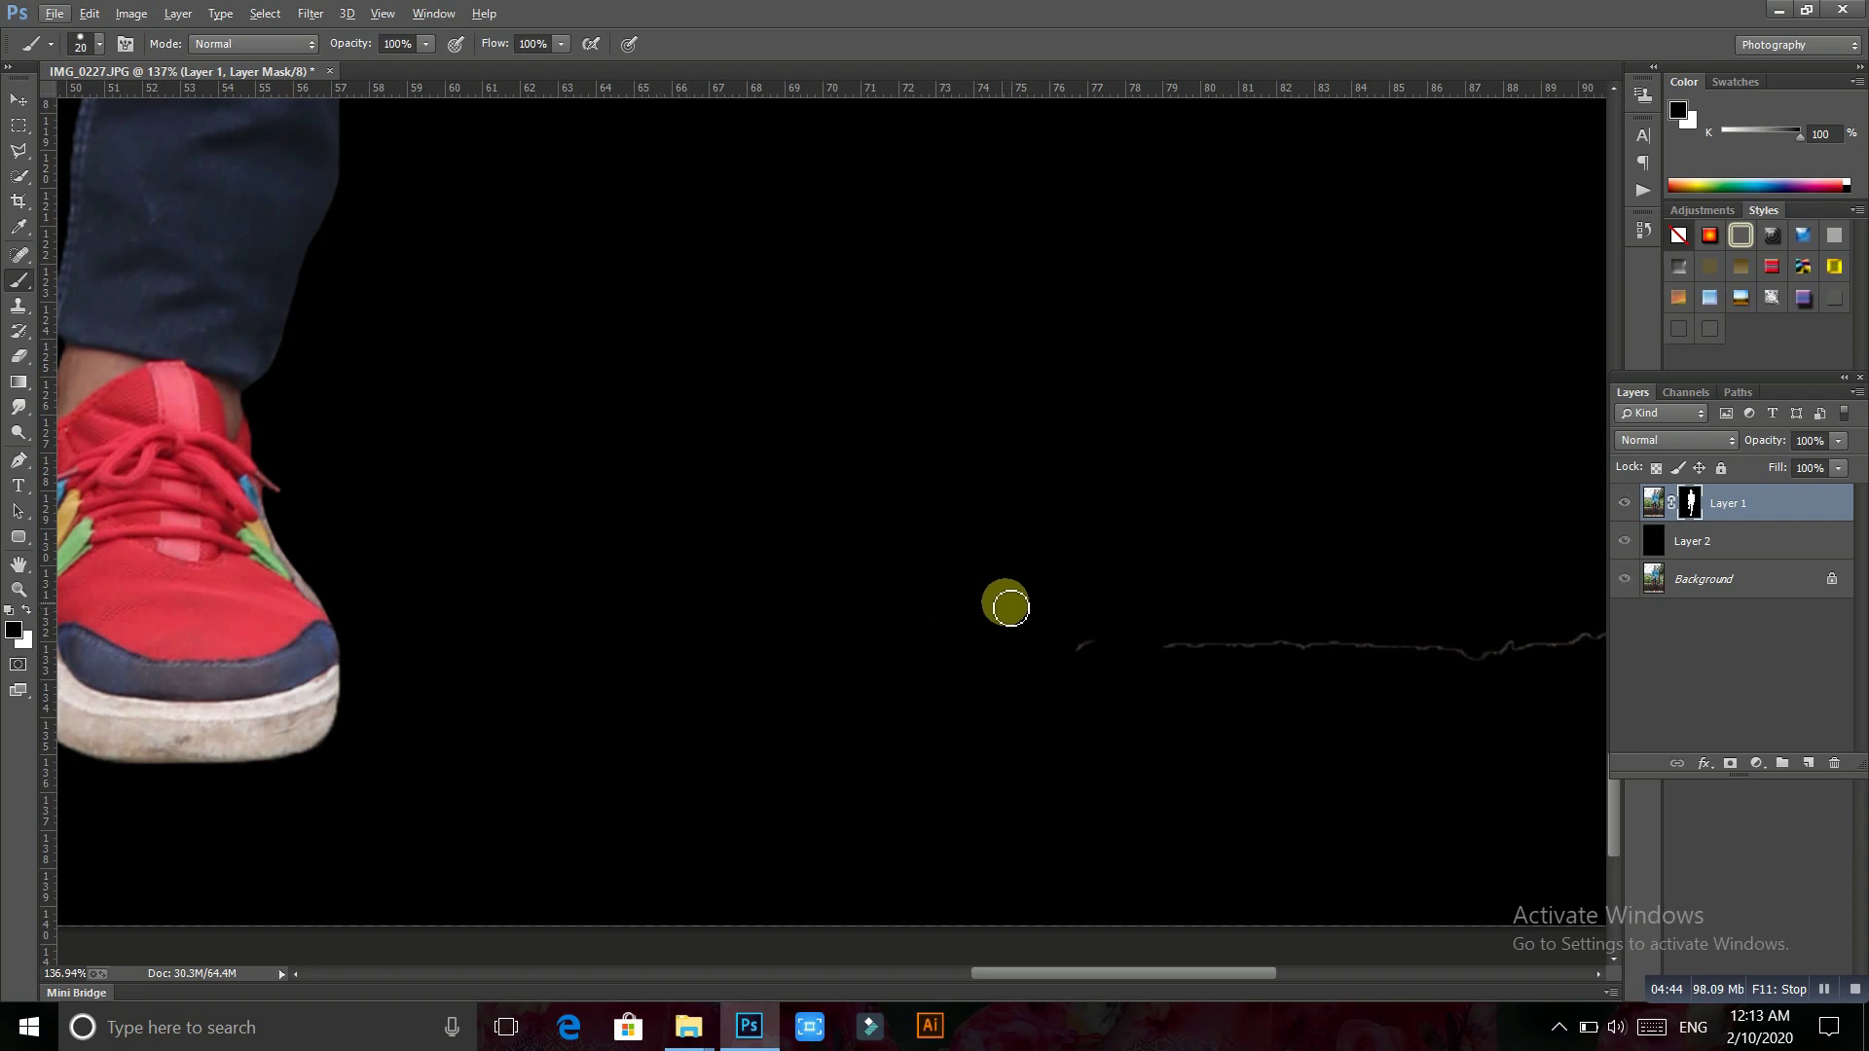
pyautogui.press('\\')
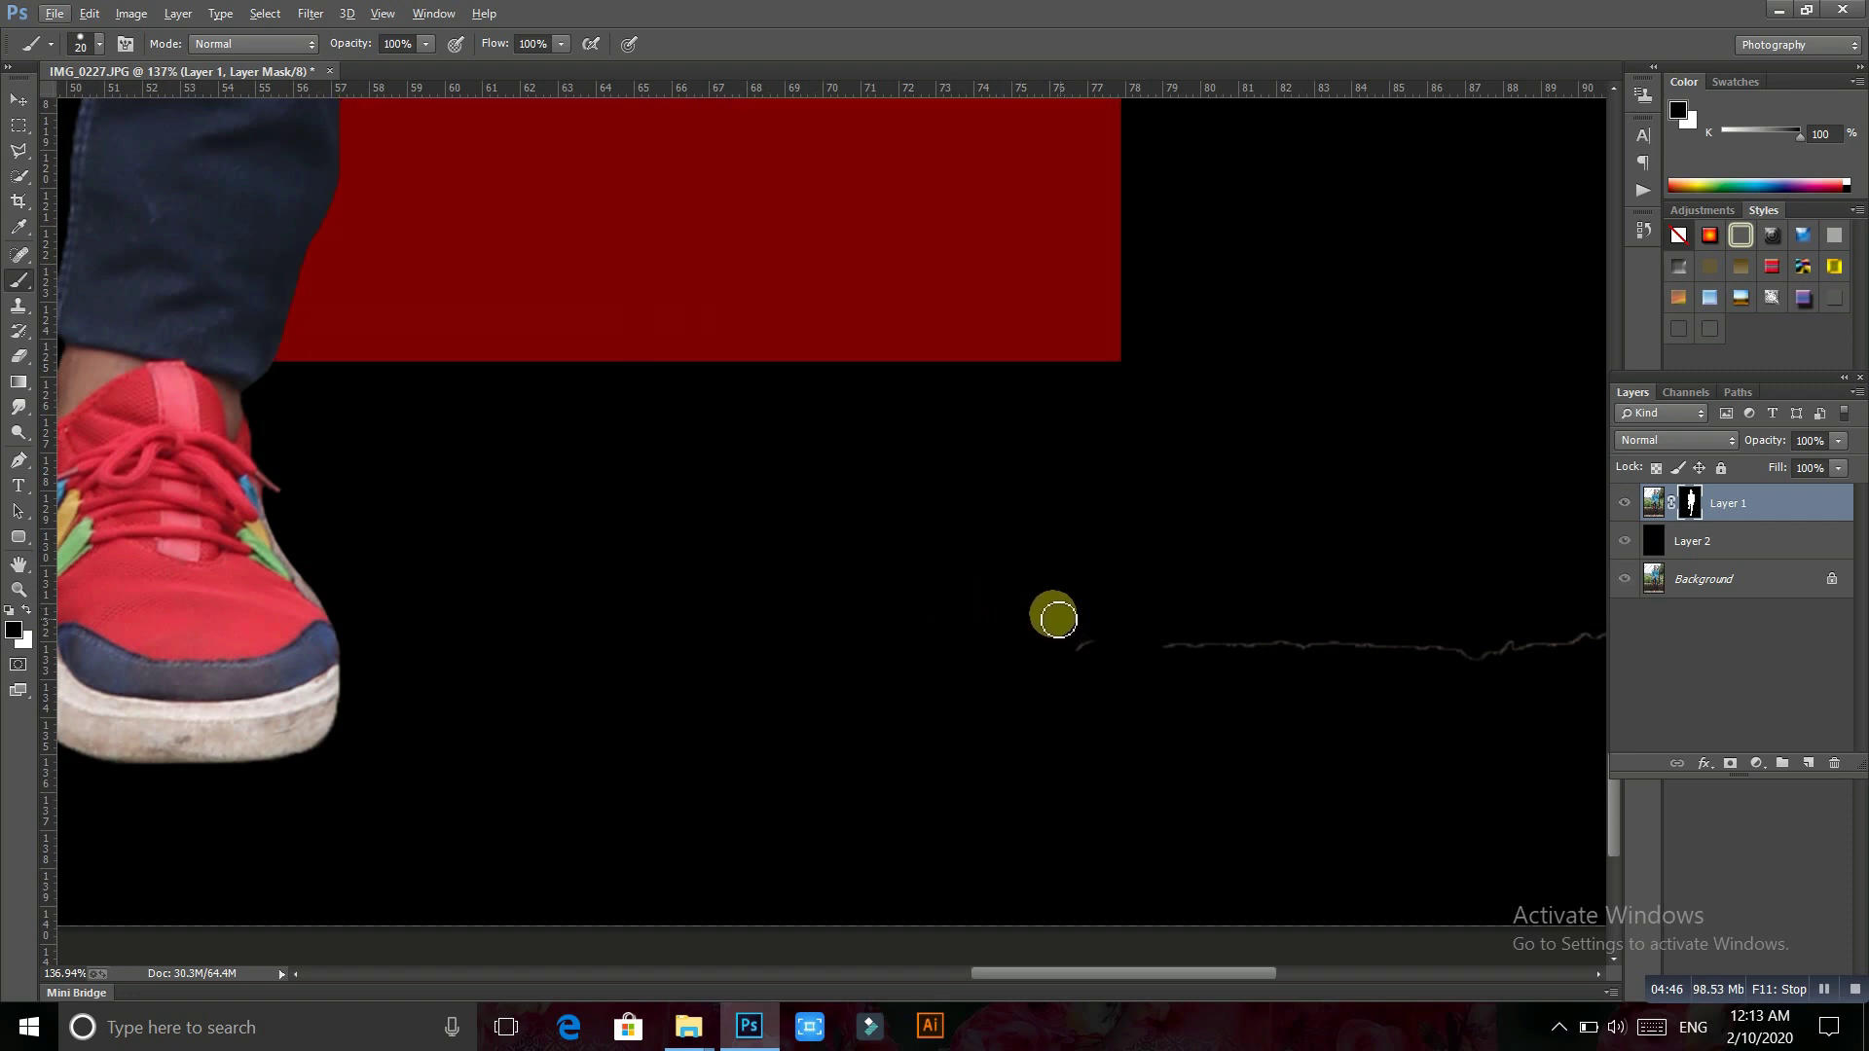
pyautogui.press('\\')
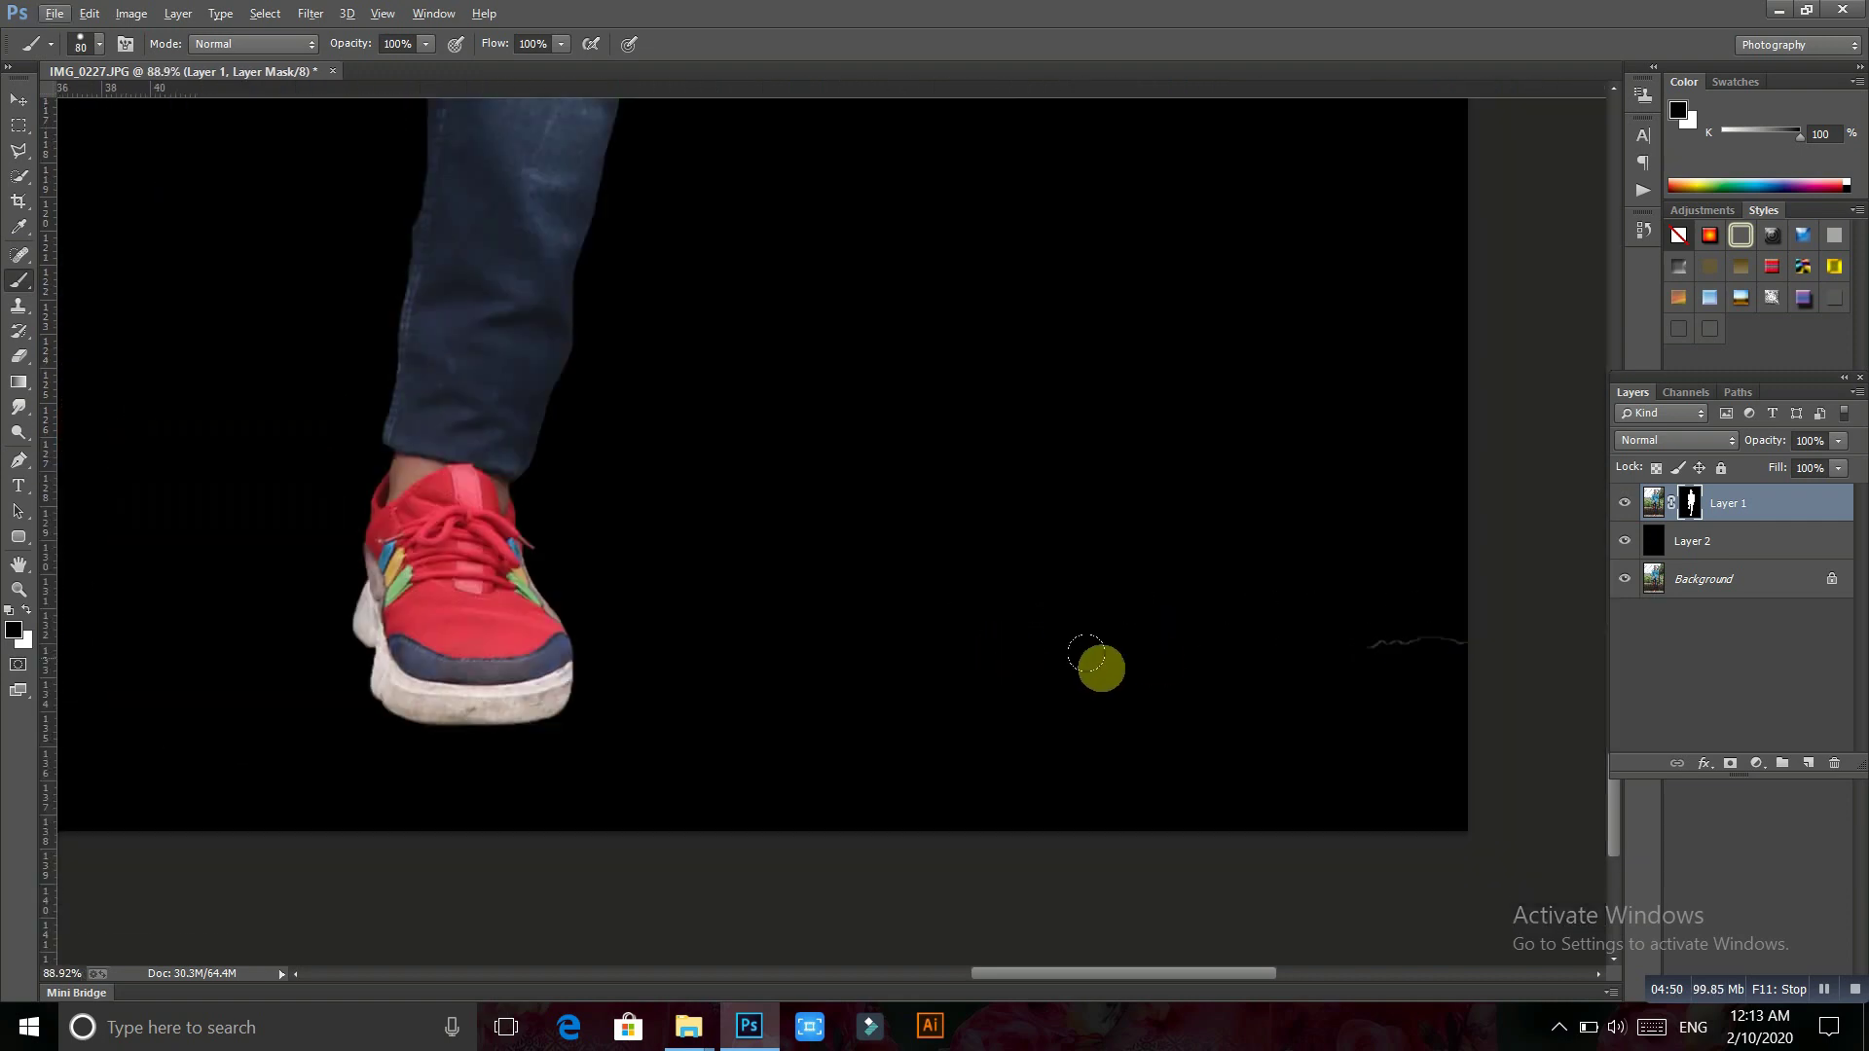
# With a smaller brush, mask the lower-right edge of the white sole
pyautogui.scroll(-2, 1097, 668)
pyautogui.scroll(2, 567, 743)
pyautogui.scroll(3, 534, 726)
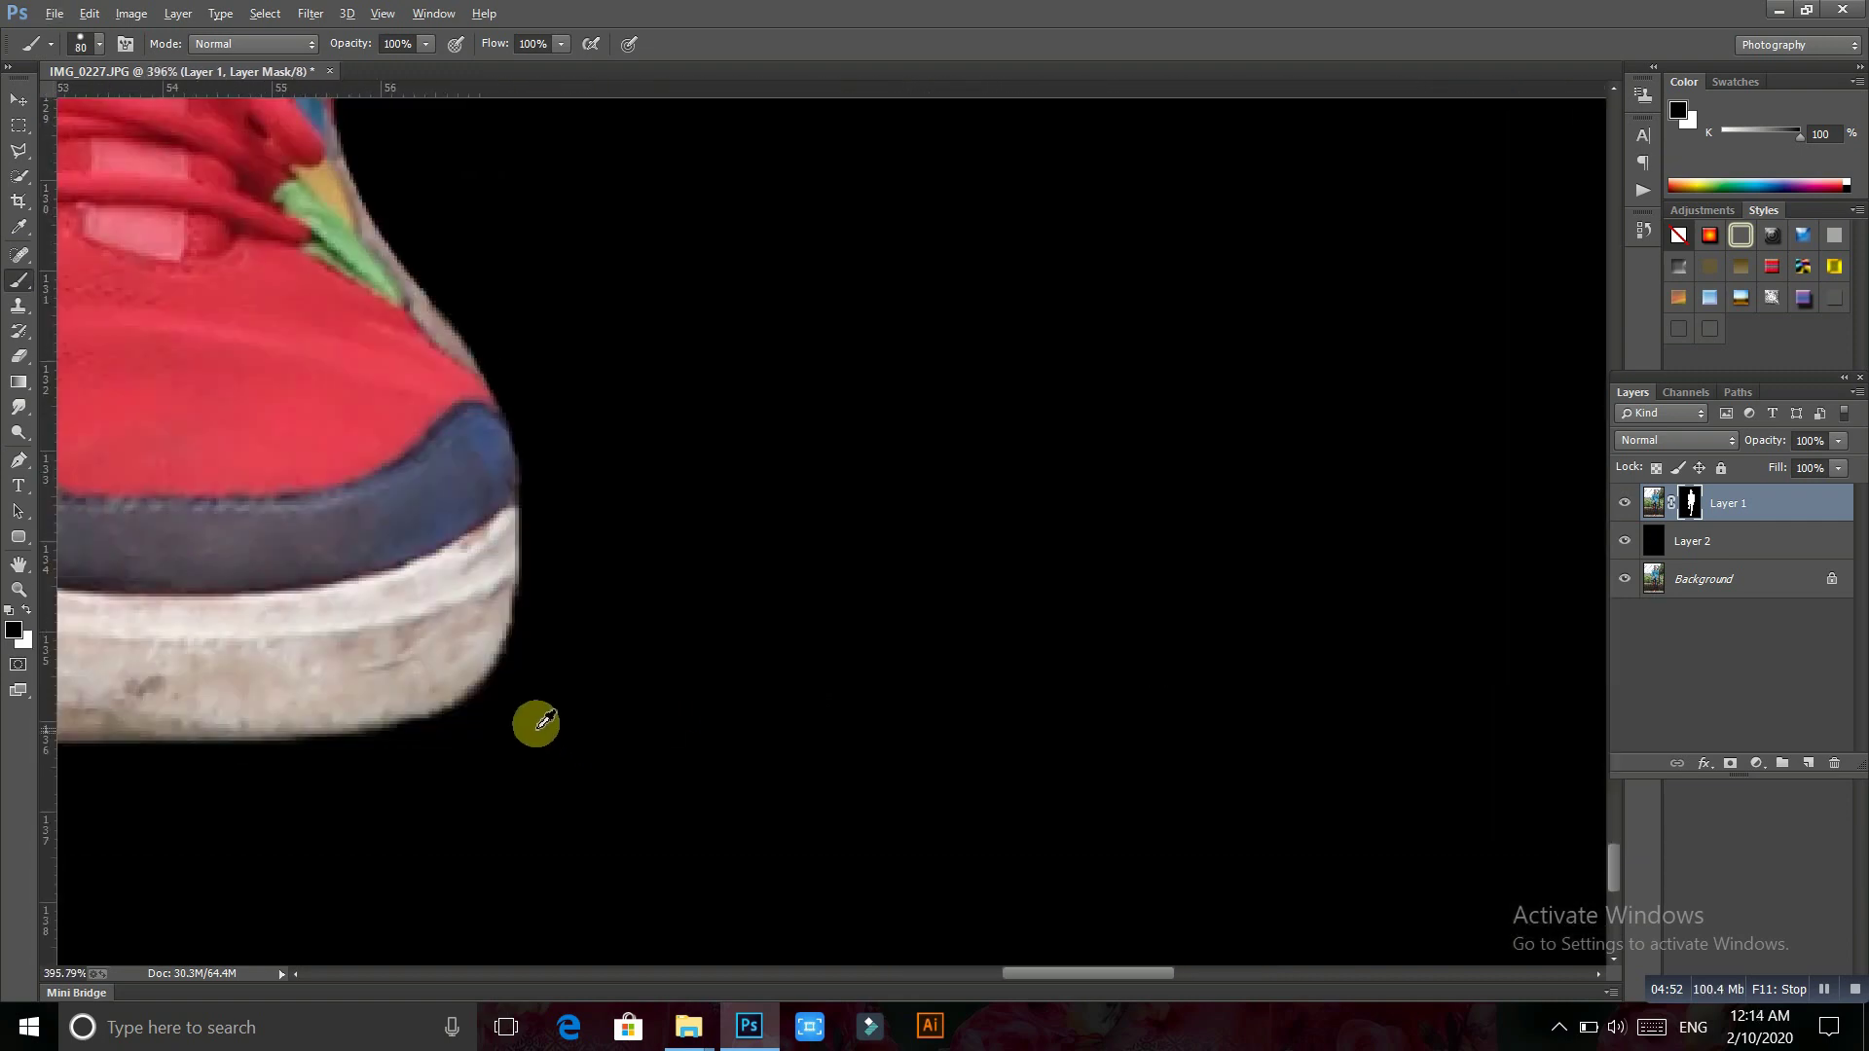
pyautogui.scroll(1, 1306, 768)
pyautogui.scroll(2, 1242, 773)
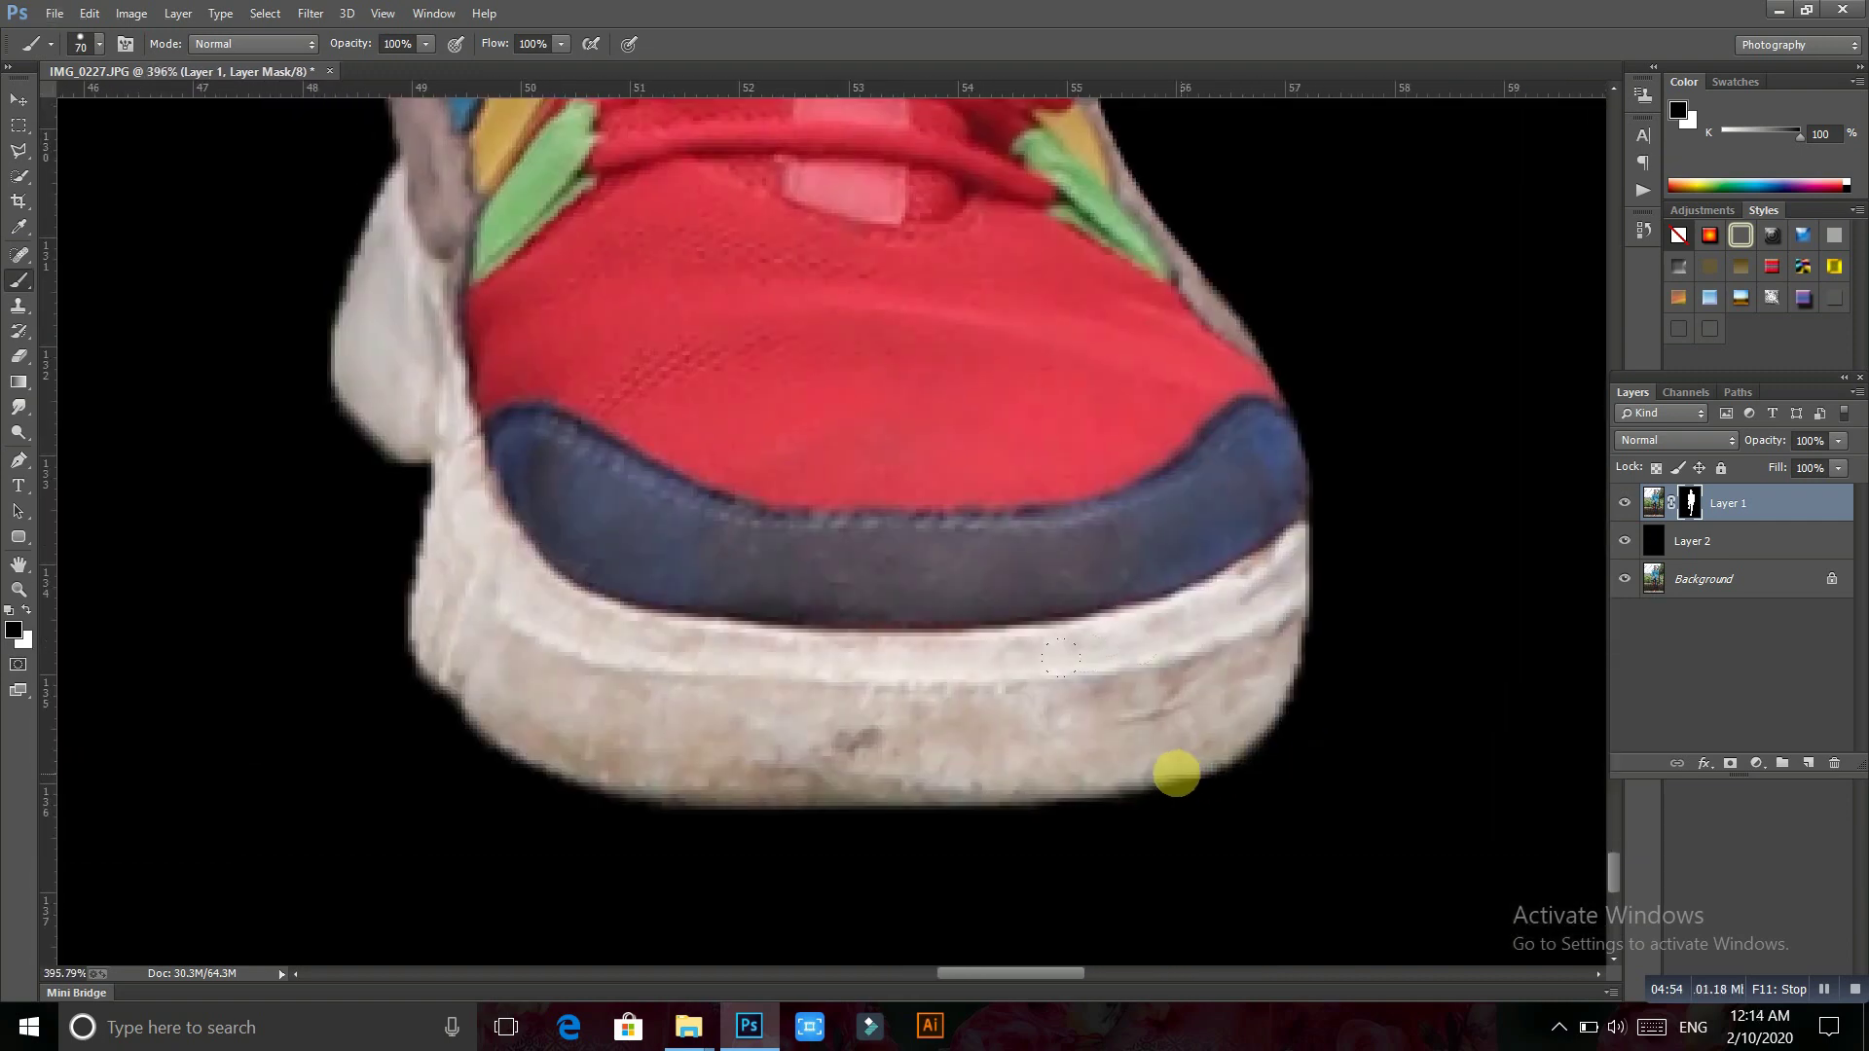
pyautogui.press('[')
pyautogui.press('[')
pyautogui.moveTo(1123, 813); pyautogui.dragTo(1292, 727)
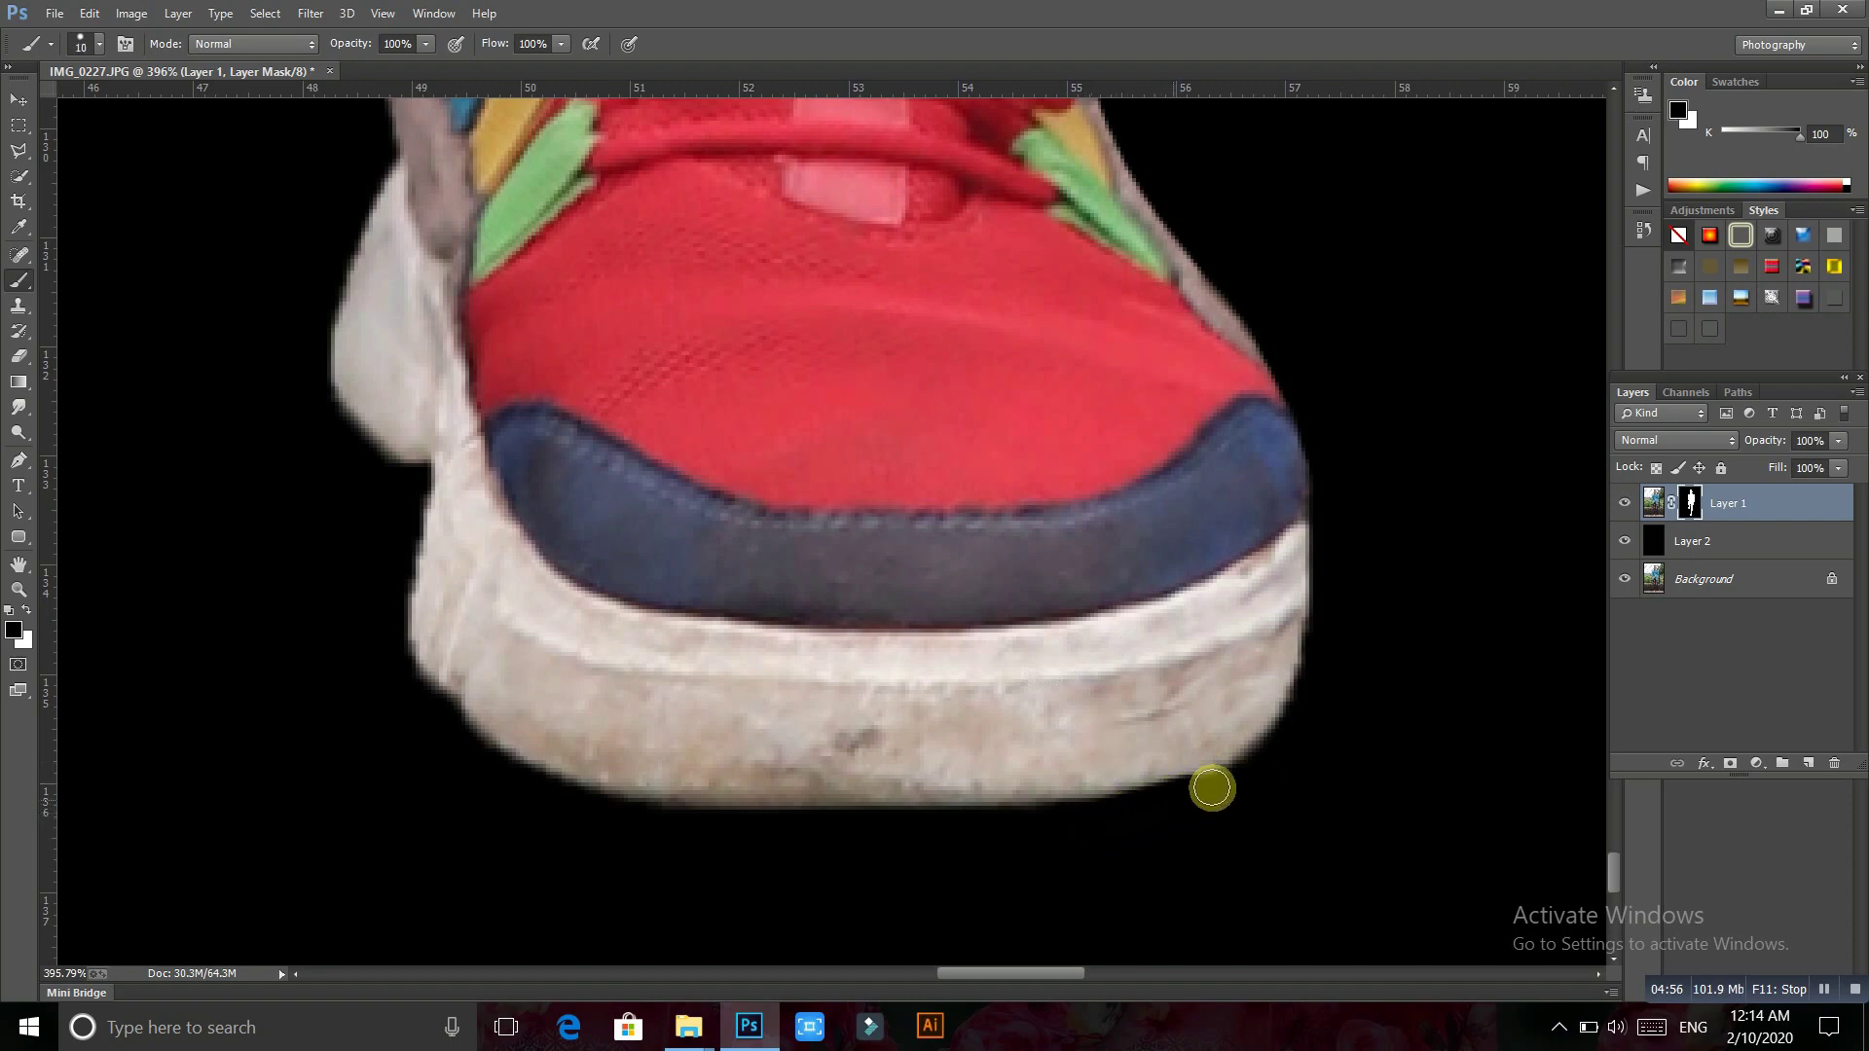
# Pan to the shoe laces and toggle Layer 2's visibility to check the edges
pyautogui.hscroll(-2, 1326, 630)
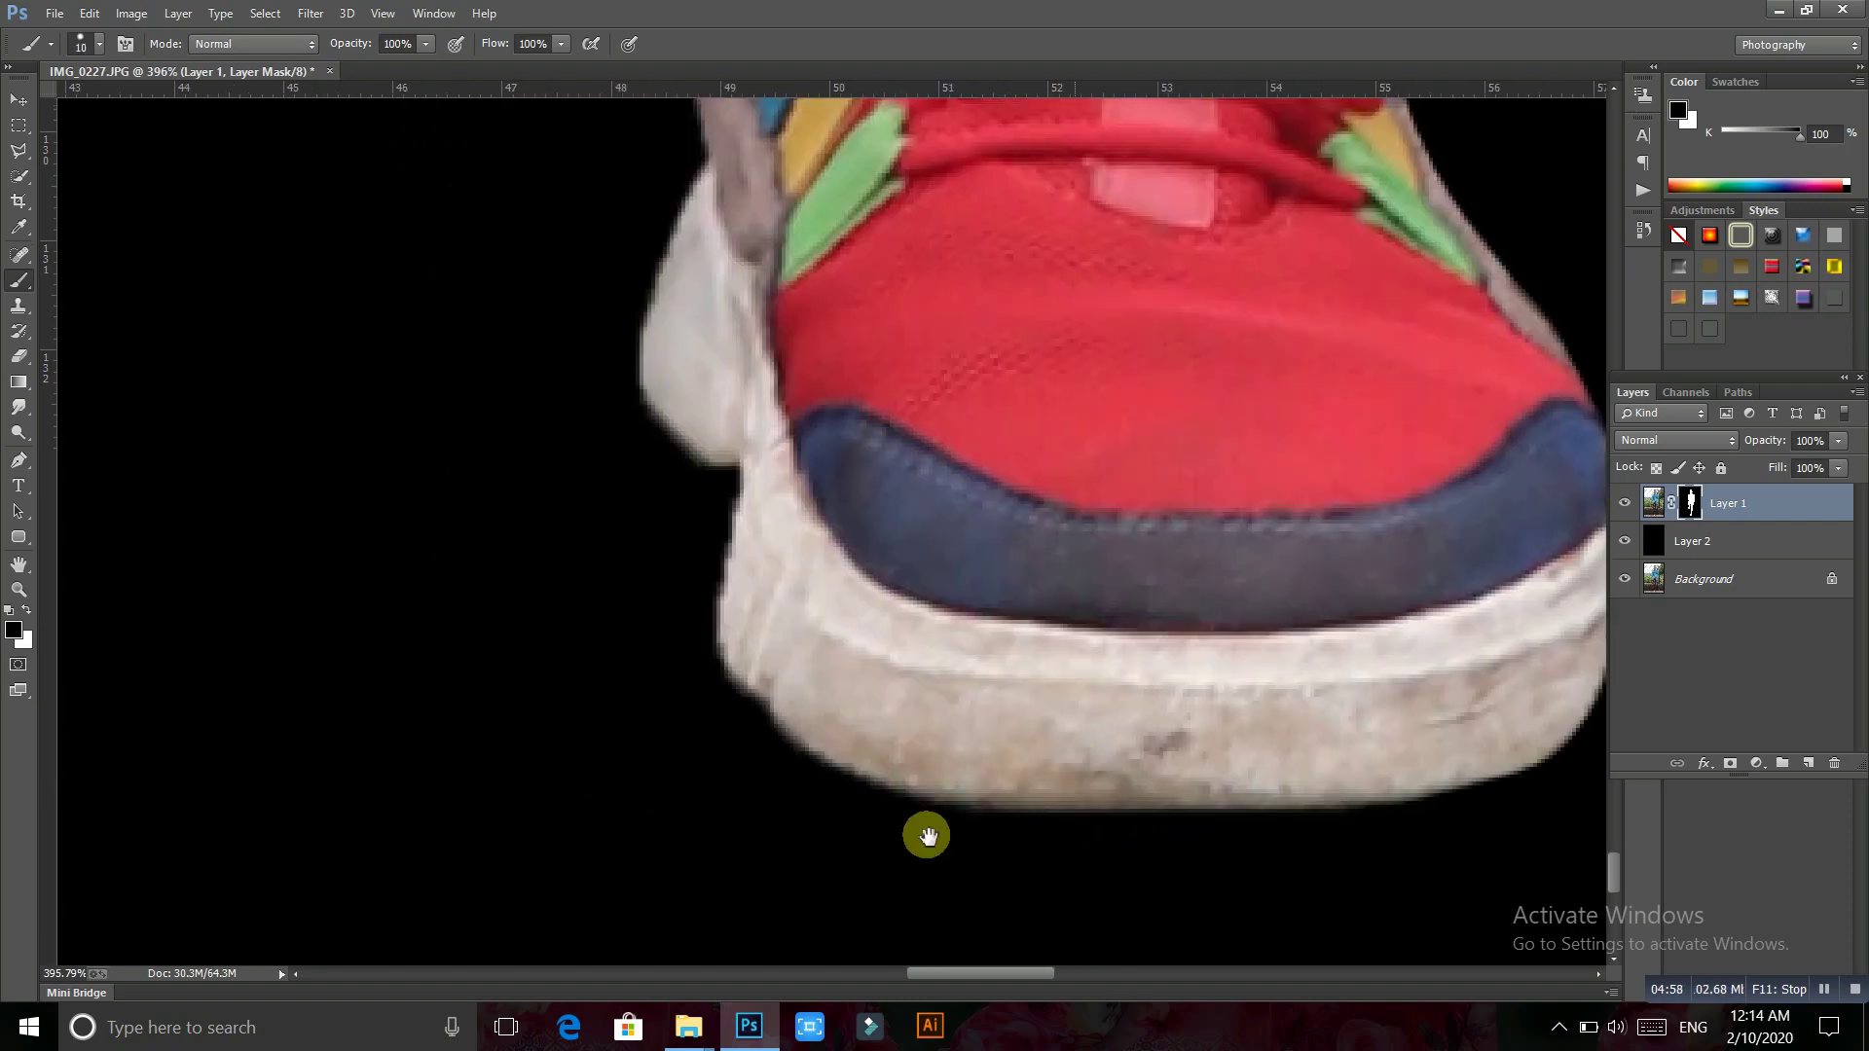
pyautogui.scroll(3, 926, 834)
pyautogui.scroll(1, 1118, 596)
pyautogui.moveTo(1361, 498); pyautogui.dragTo(1111, 626)
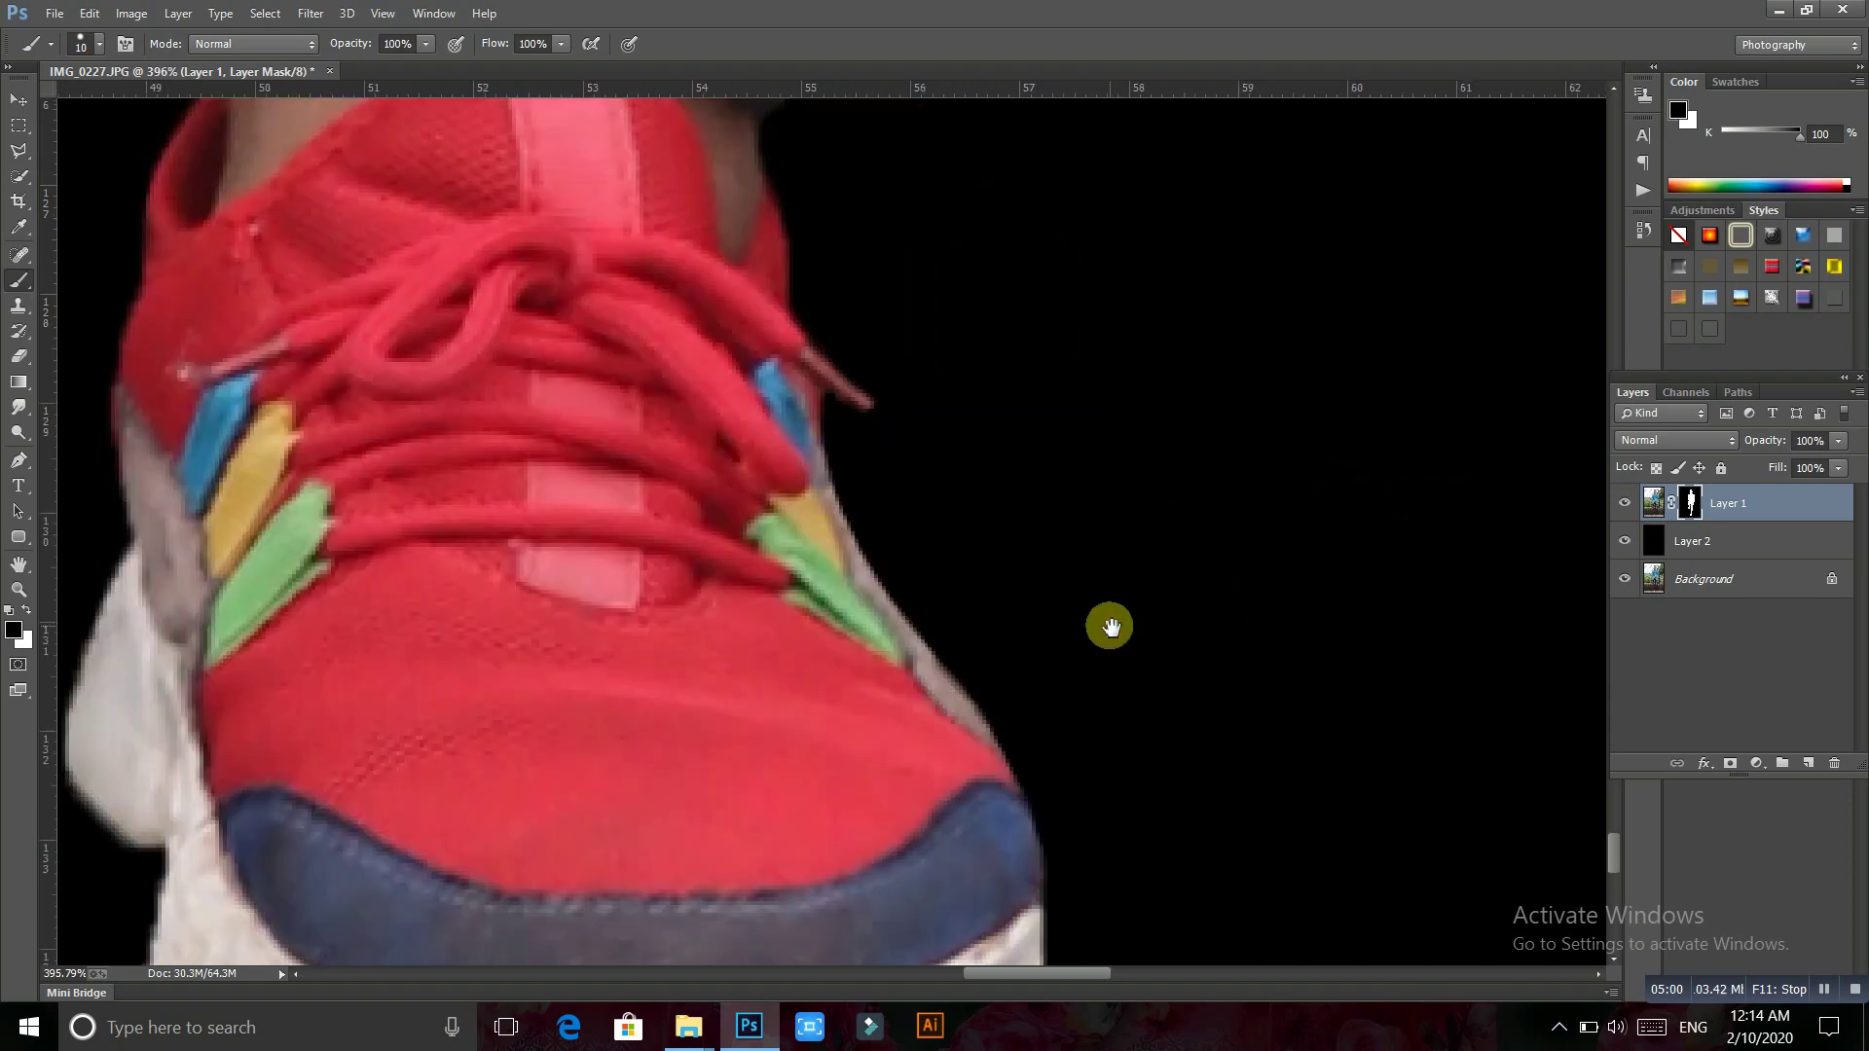
pyautogui.click(1624, 542)
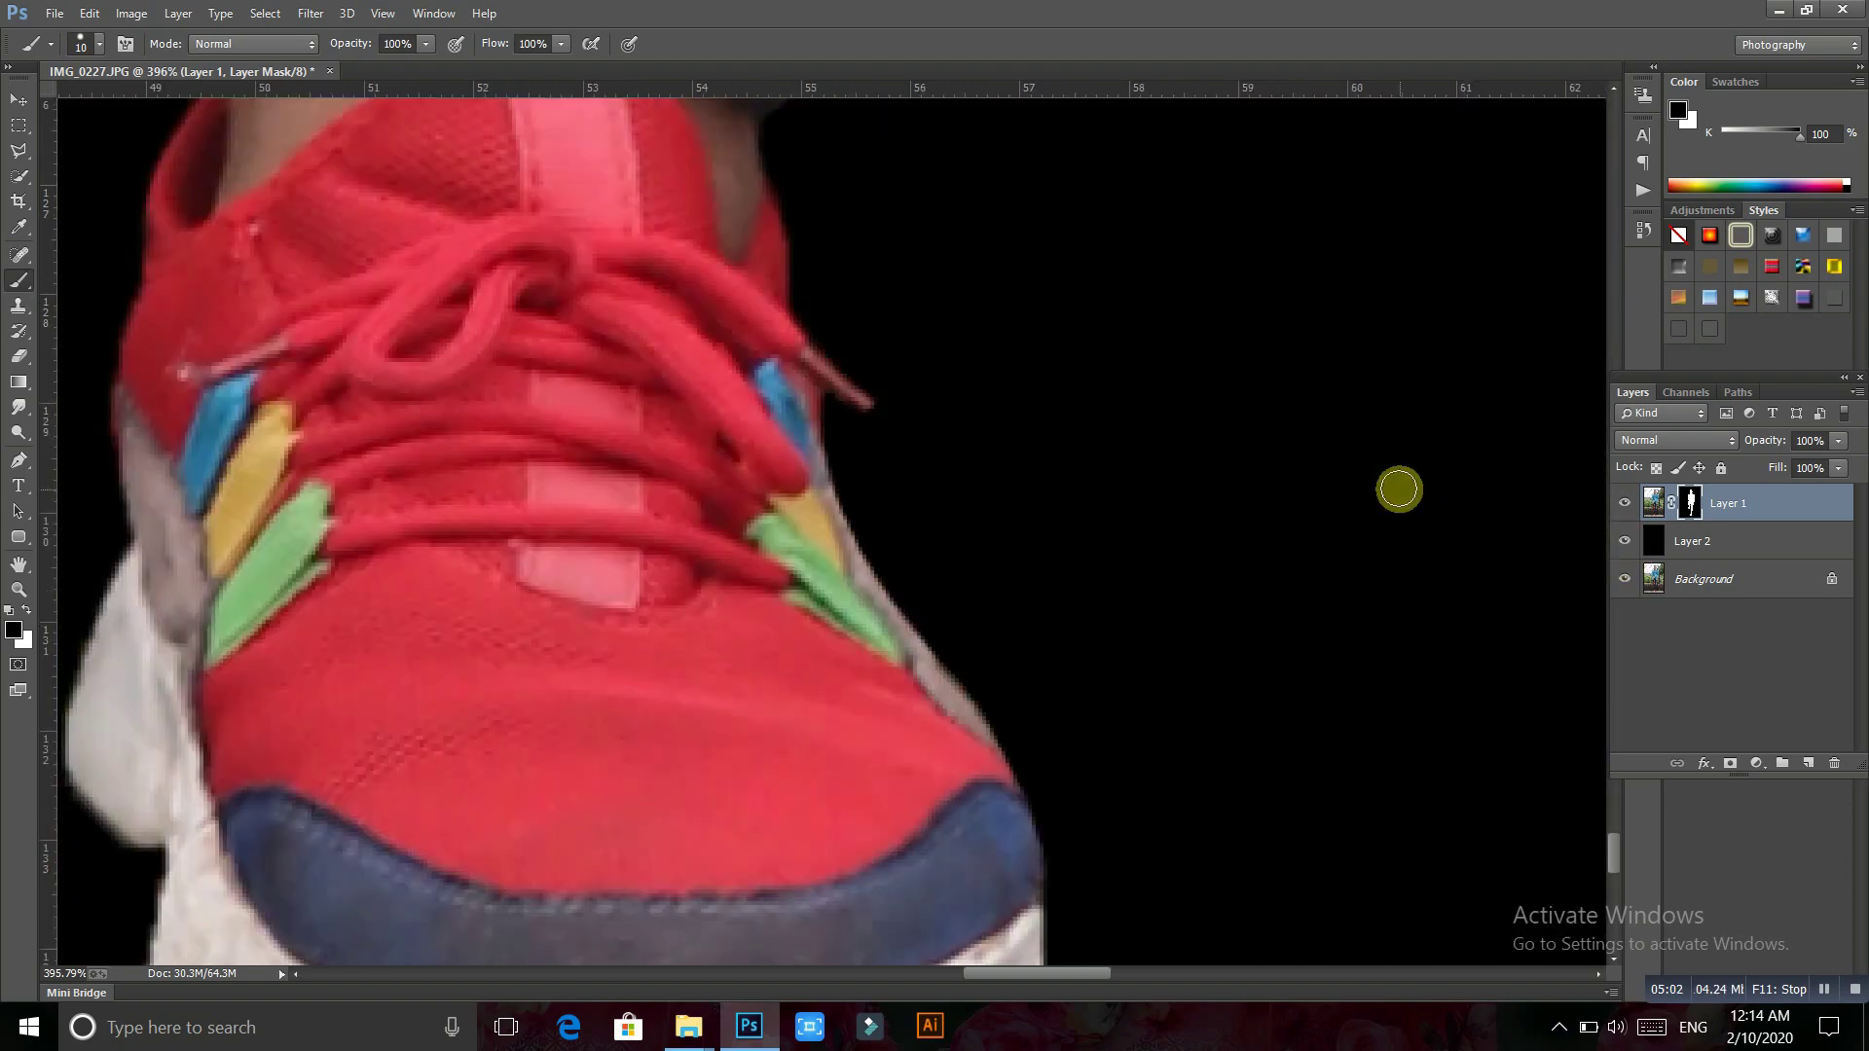
# Mask along the sole's left edge up to the toe
pyautogui.moveTo(1061, 505); pyautogui.dragTo(1191, 452)
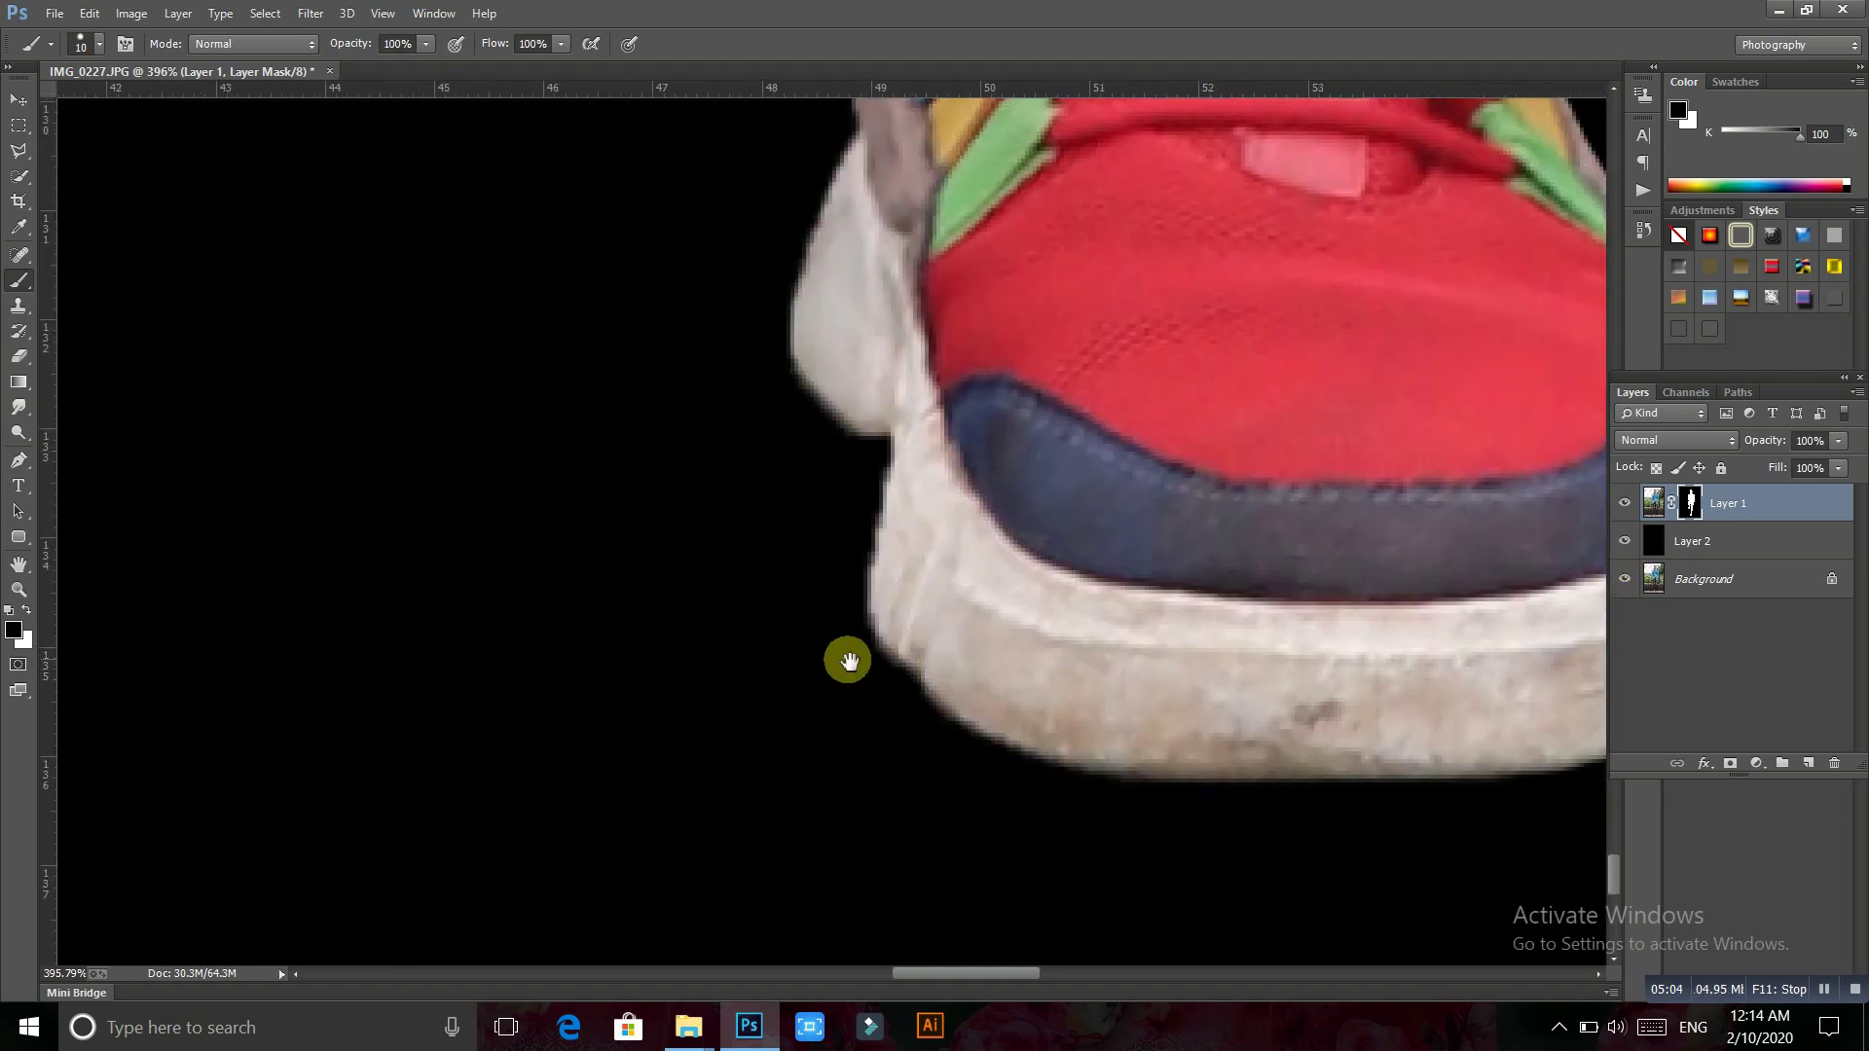
pyautogui.hscroll(3, 813, 667)
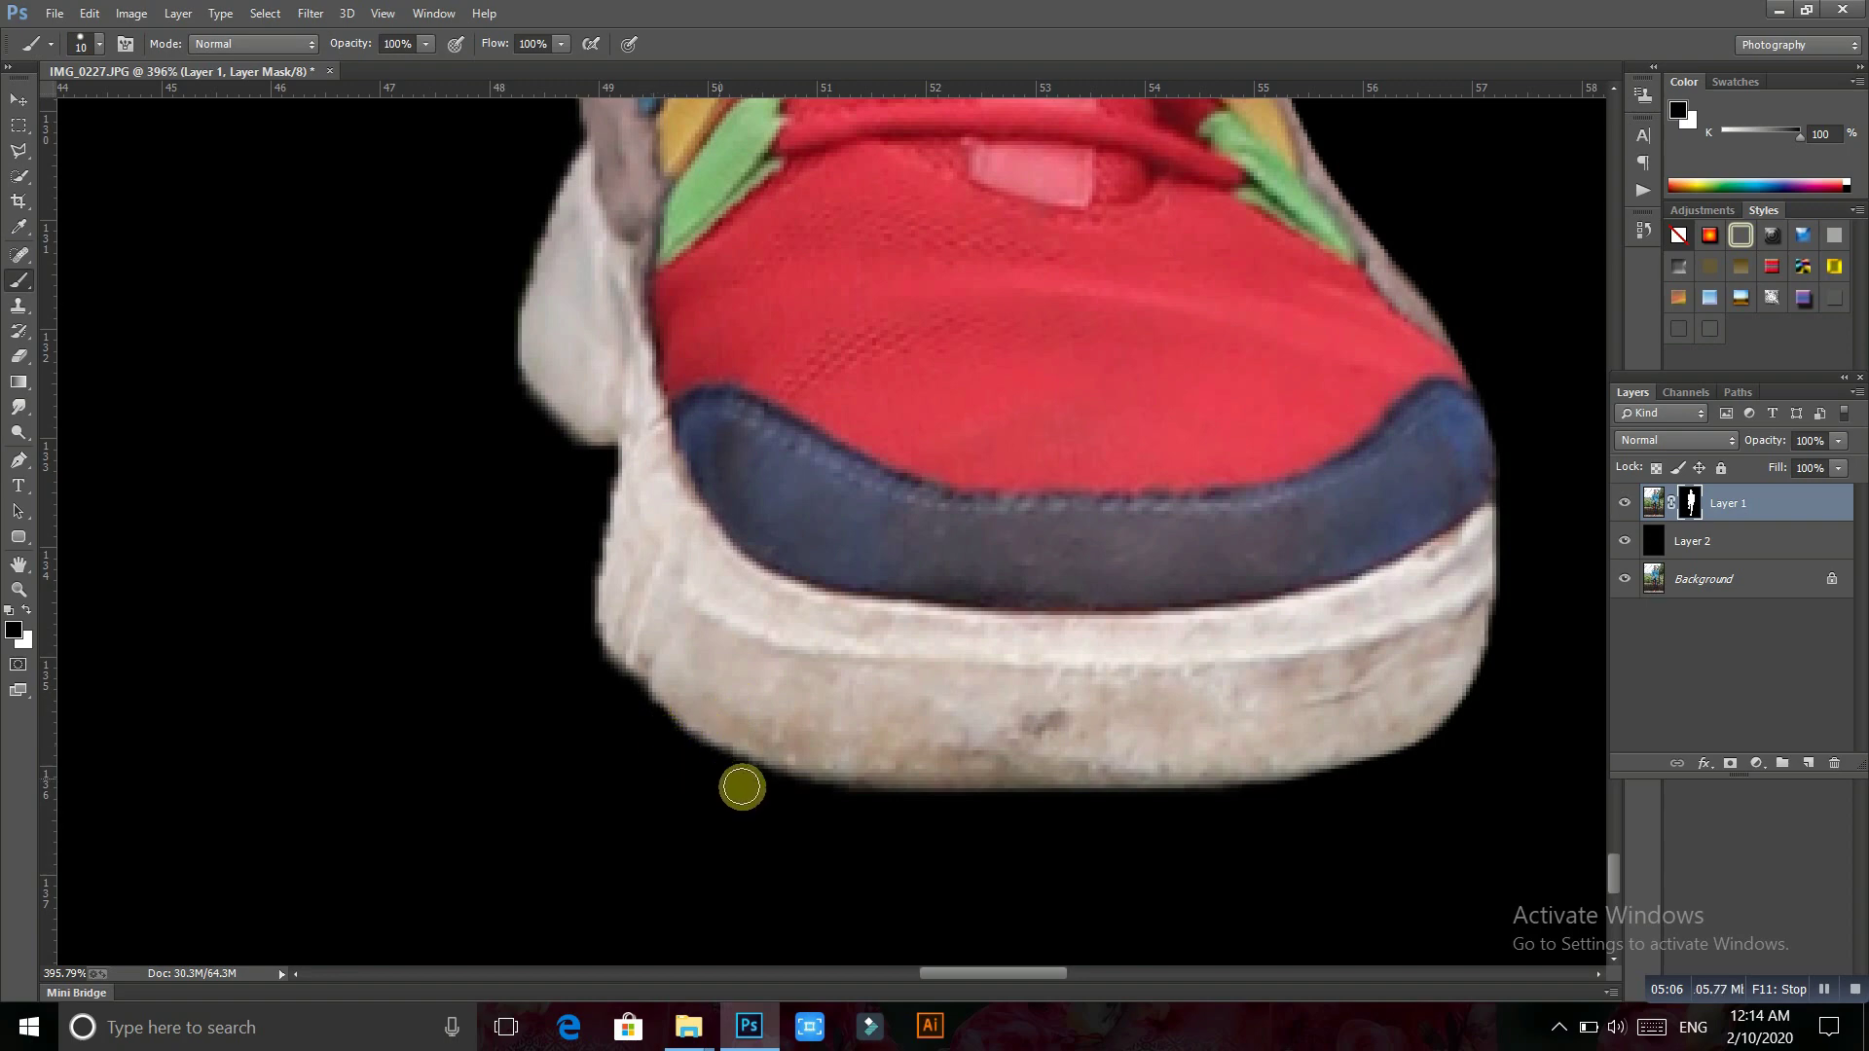
pyautogui.moveTo(570, 589); pyautogui.dragTo(596, 658)
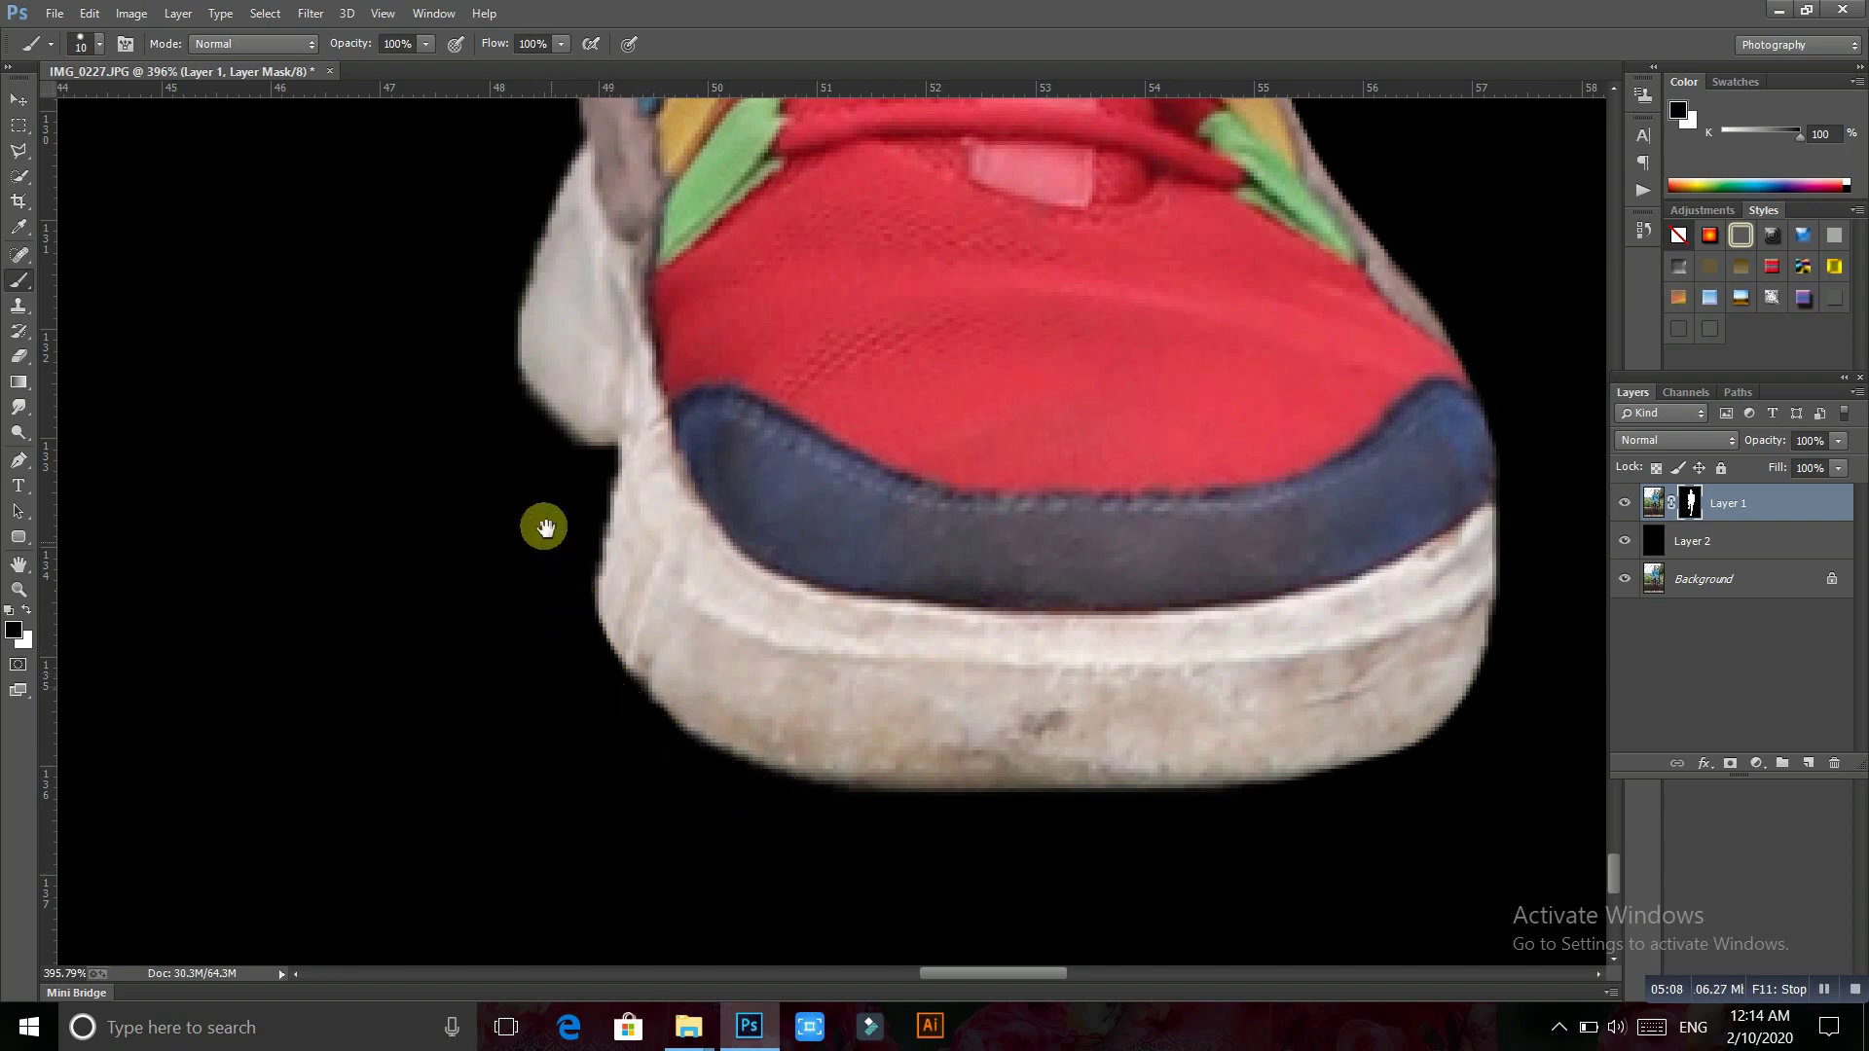
pyautogui.moveTo(544, 526); pyautogui.dragTo(765, 776)
pyautogui.moveTo(718, 615); pyautogui.dragTo(779, 702)
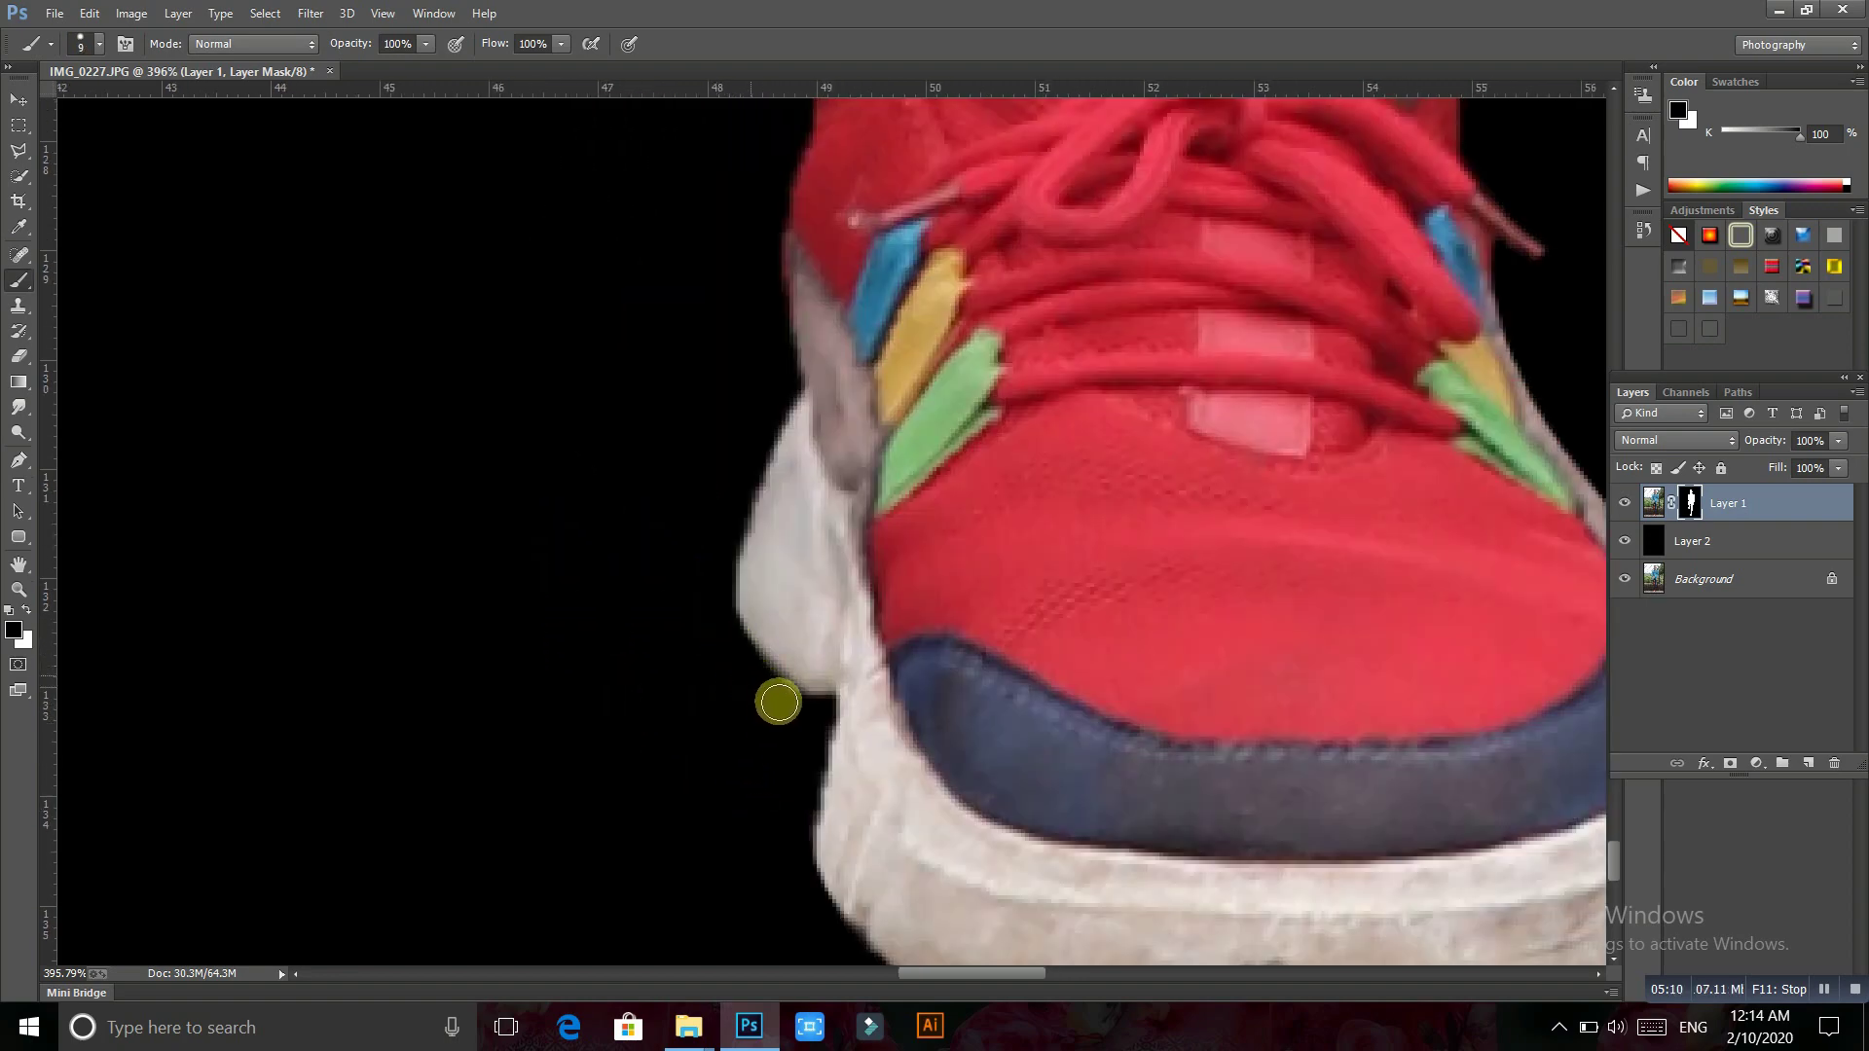
pyautogui.moveTo(763, 526)
pyautogui.mouseDown()
pyautogui.moveTo(867, 731)
pyautogui.moveTo(831, 801)
pyautogui.mouseUp()
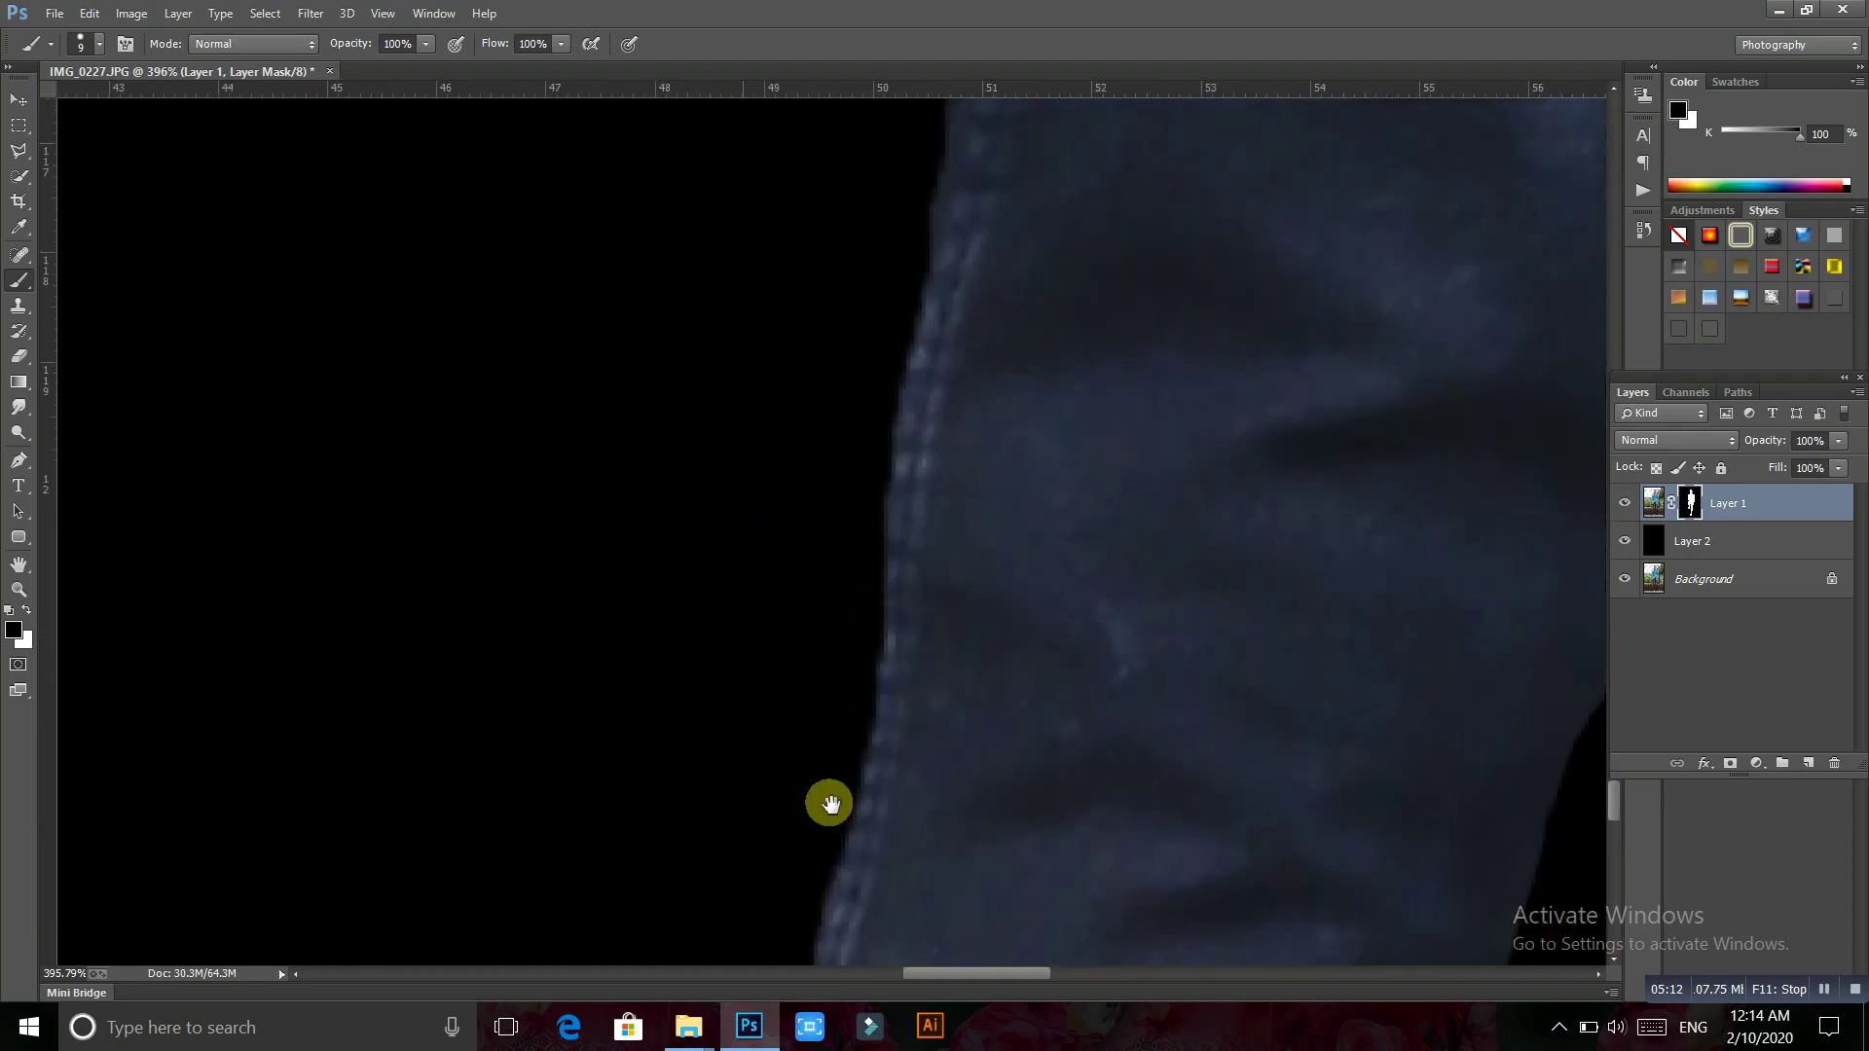
# Mask out background along the jeans edge between the legs, panning toward the shoe top
pyautogui.scroll(-1, 949, 765)
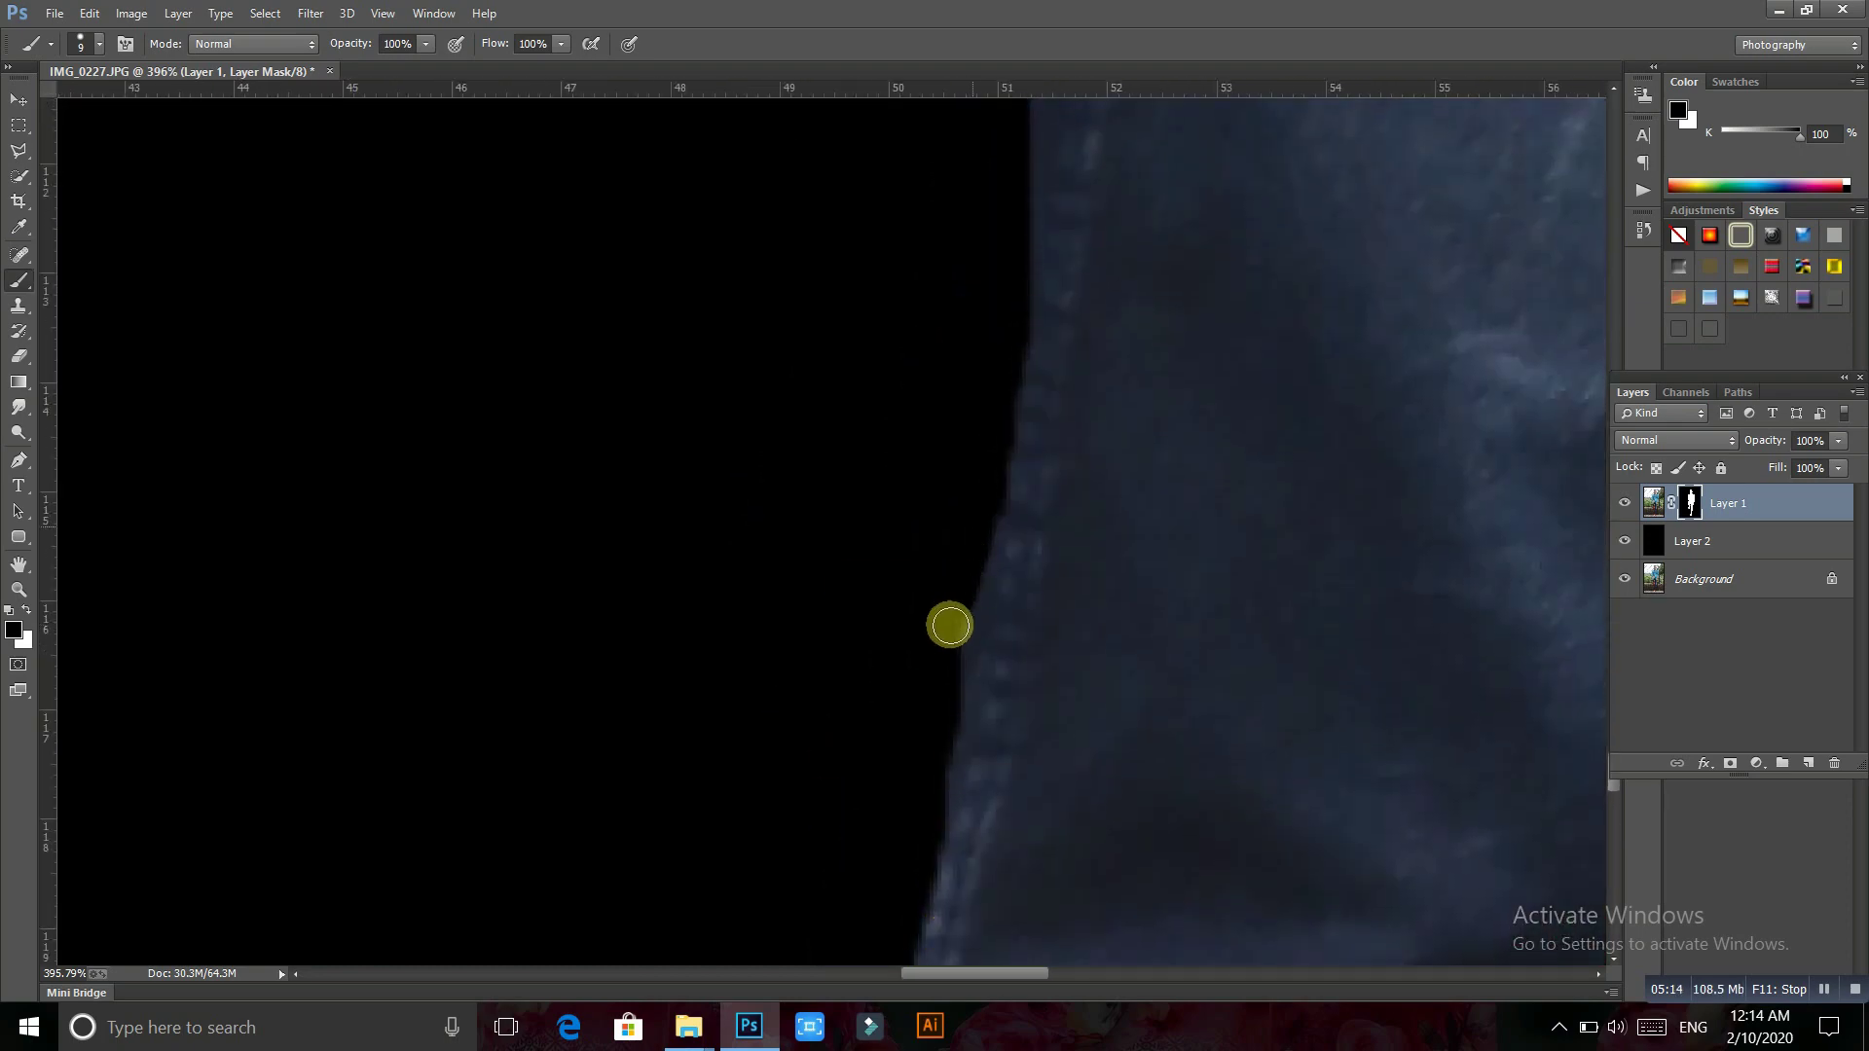
pyautogui.scroll(5, 960, 930)
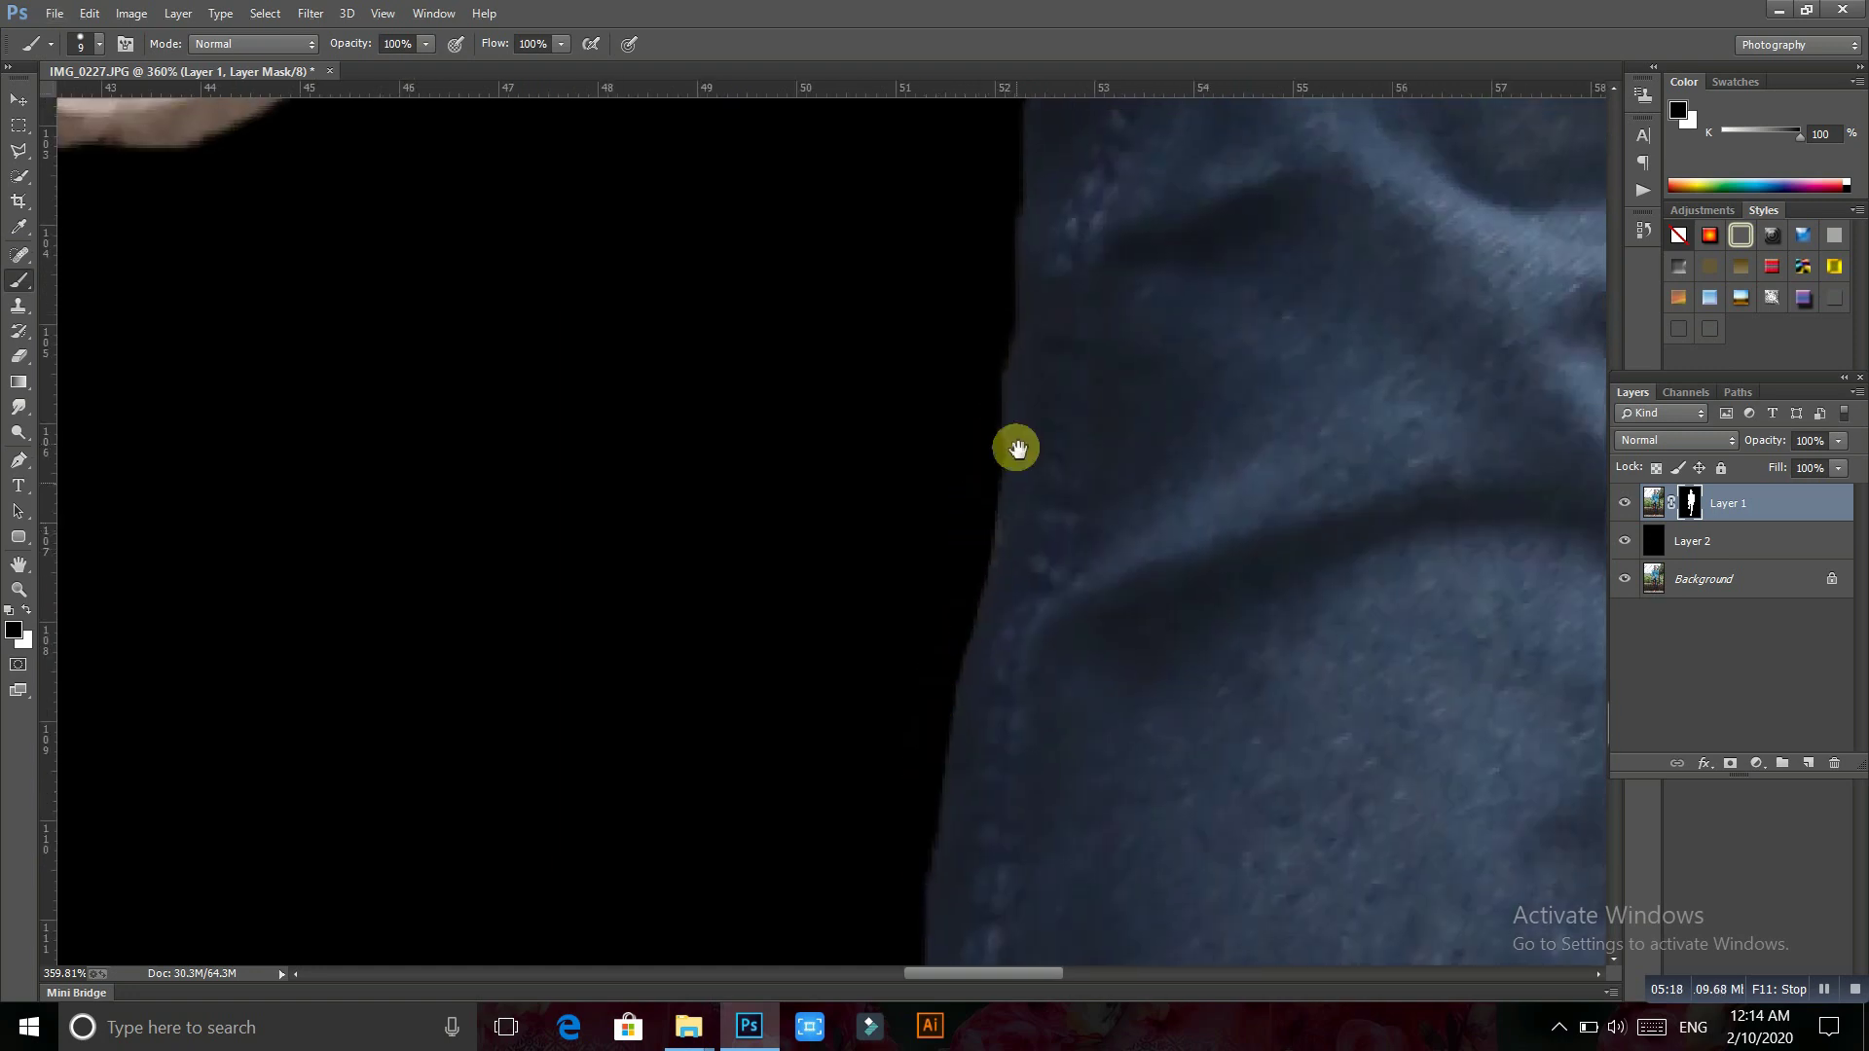
pyautogui.moveTo(1013, 445); pyautogui.dragTo(928, 782)
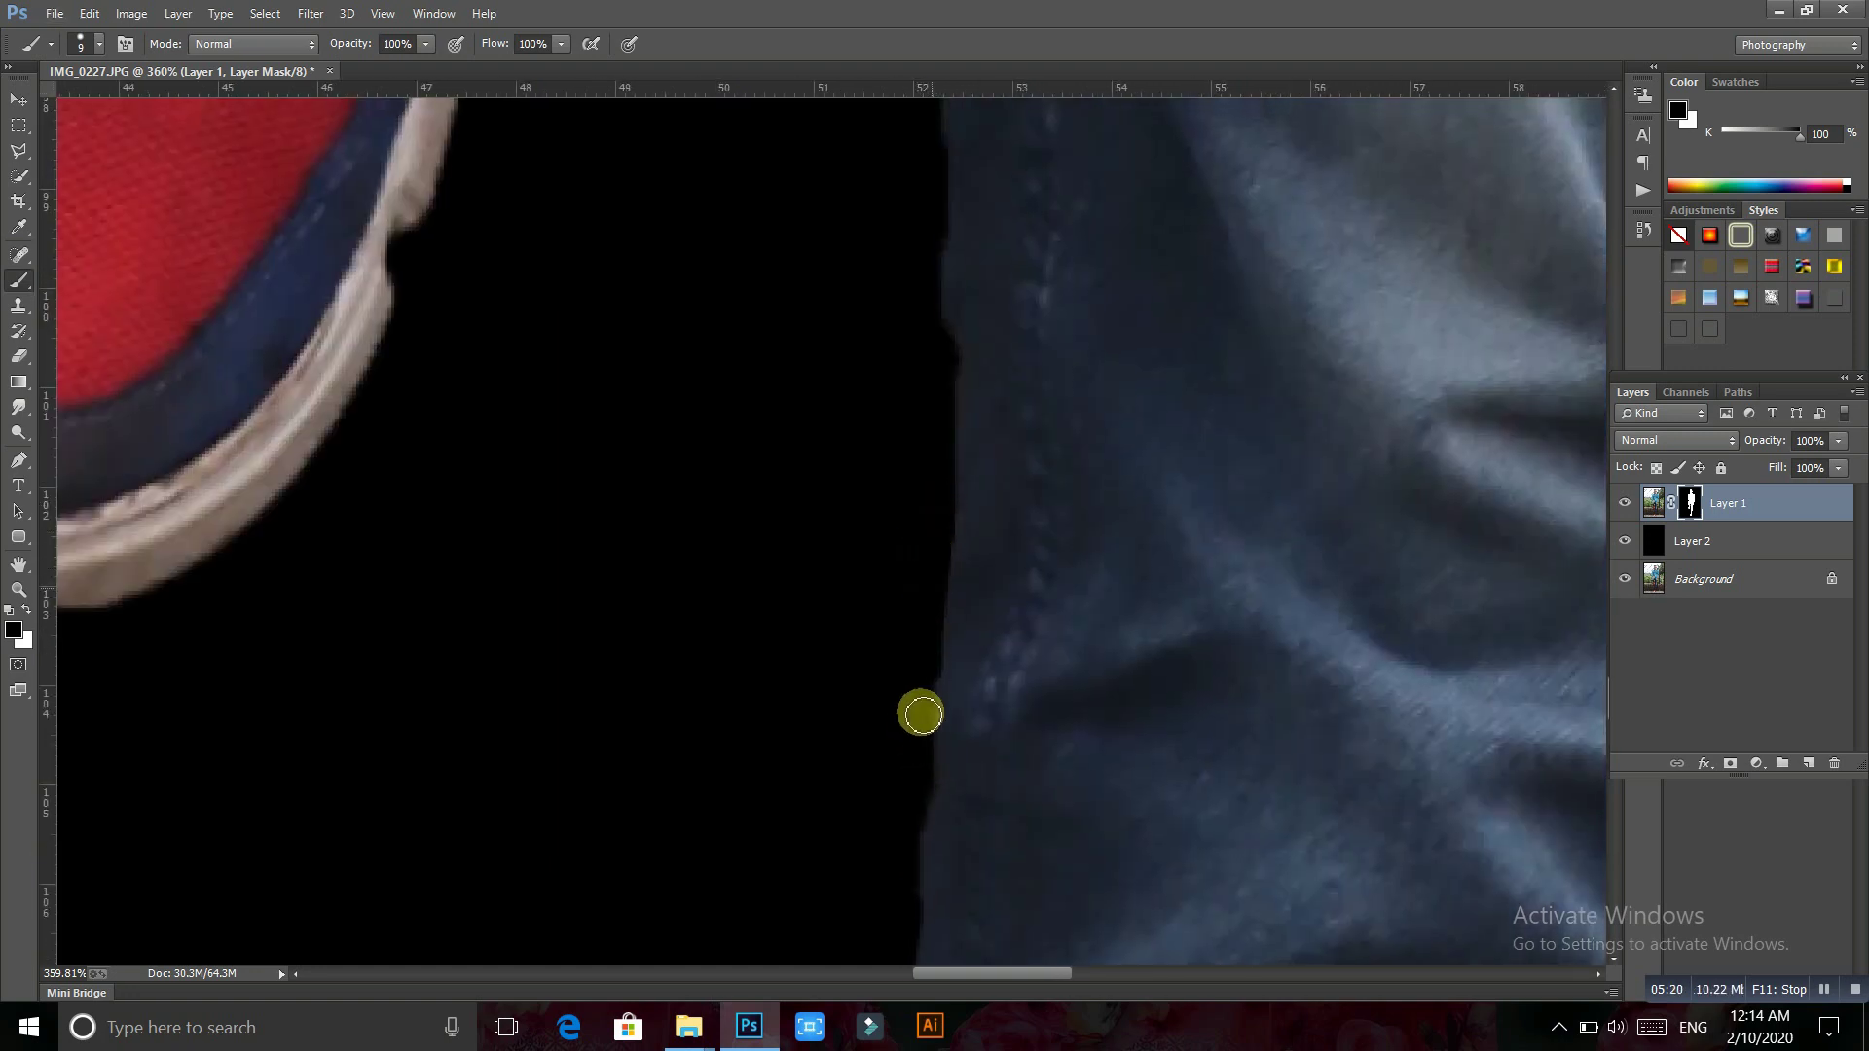
pyautogui.scroll(3, 897, 876)
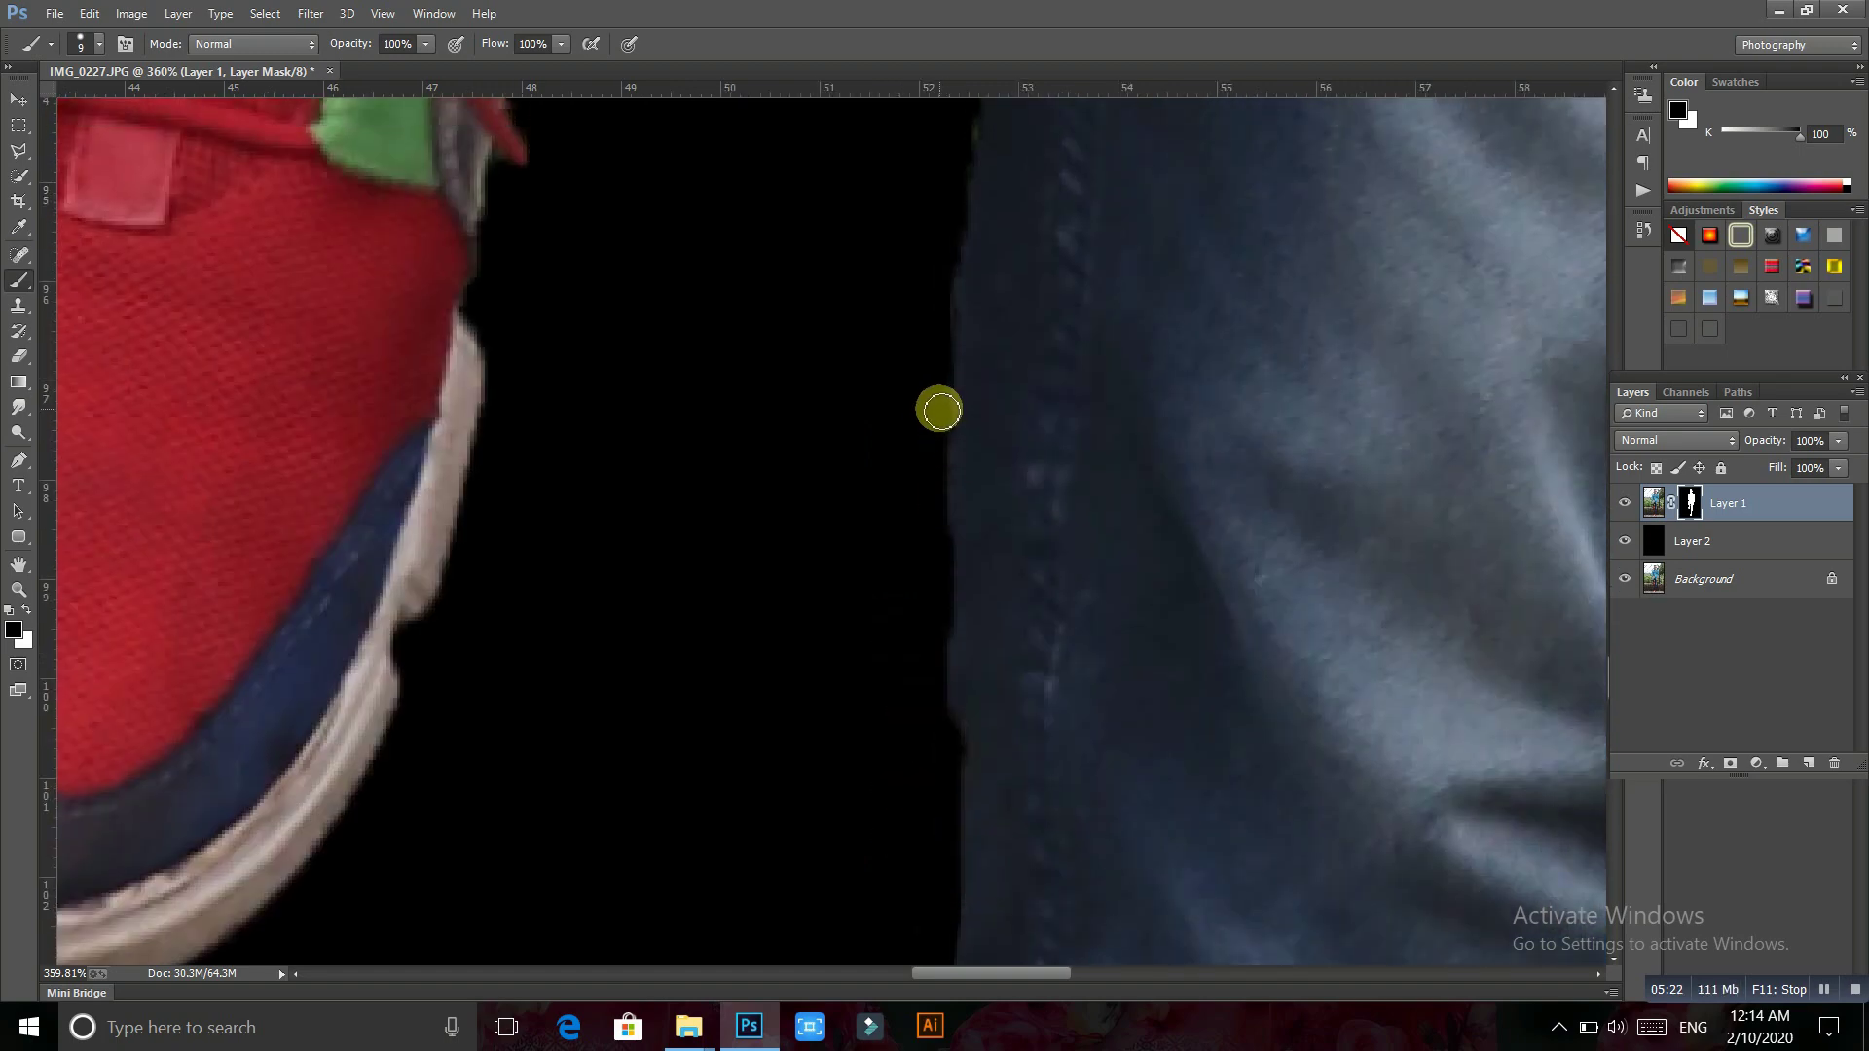
pyautogui.moveTo(925, 392); pyautogui.dragTo(905, 772)
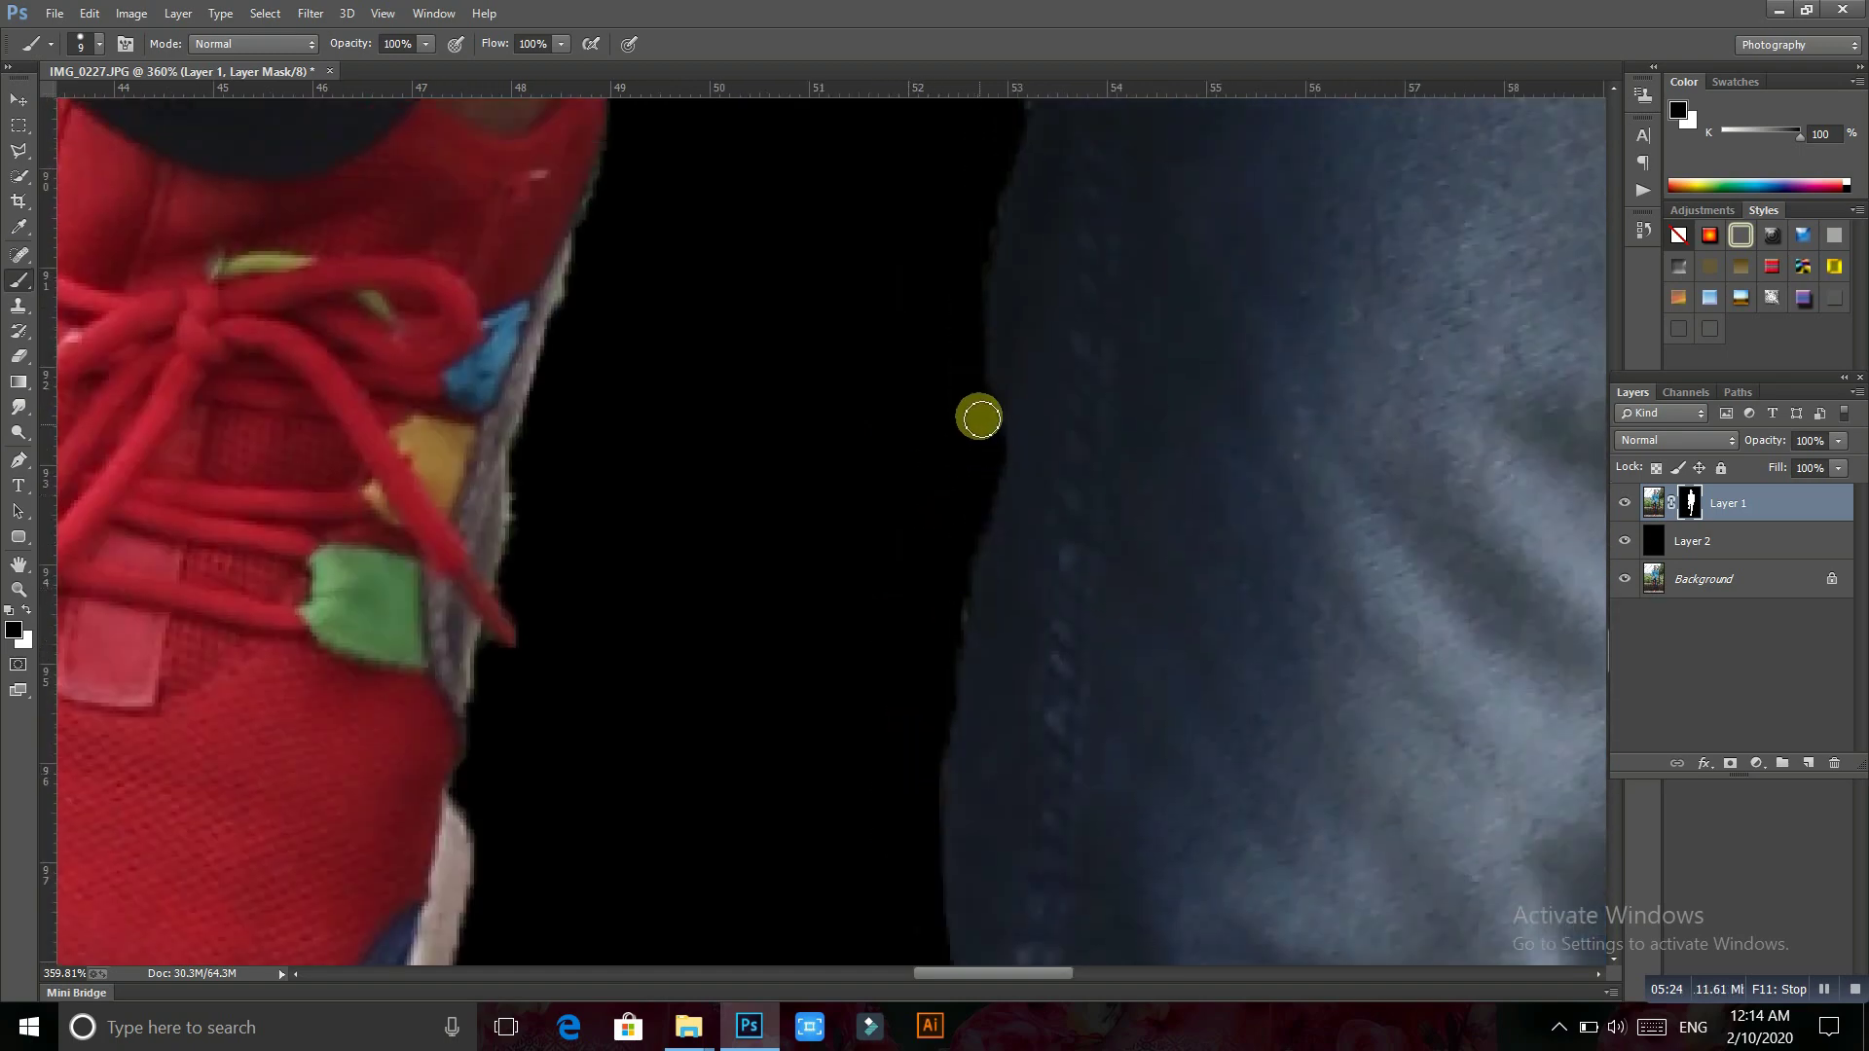
pyautogui.moveTo(981, 418); pyautogui.dragTo(925, 856)
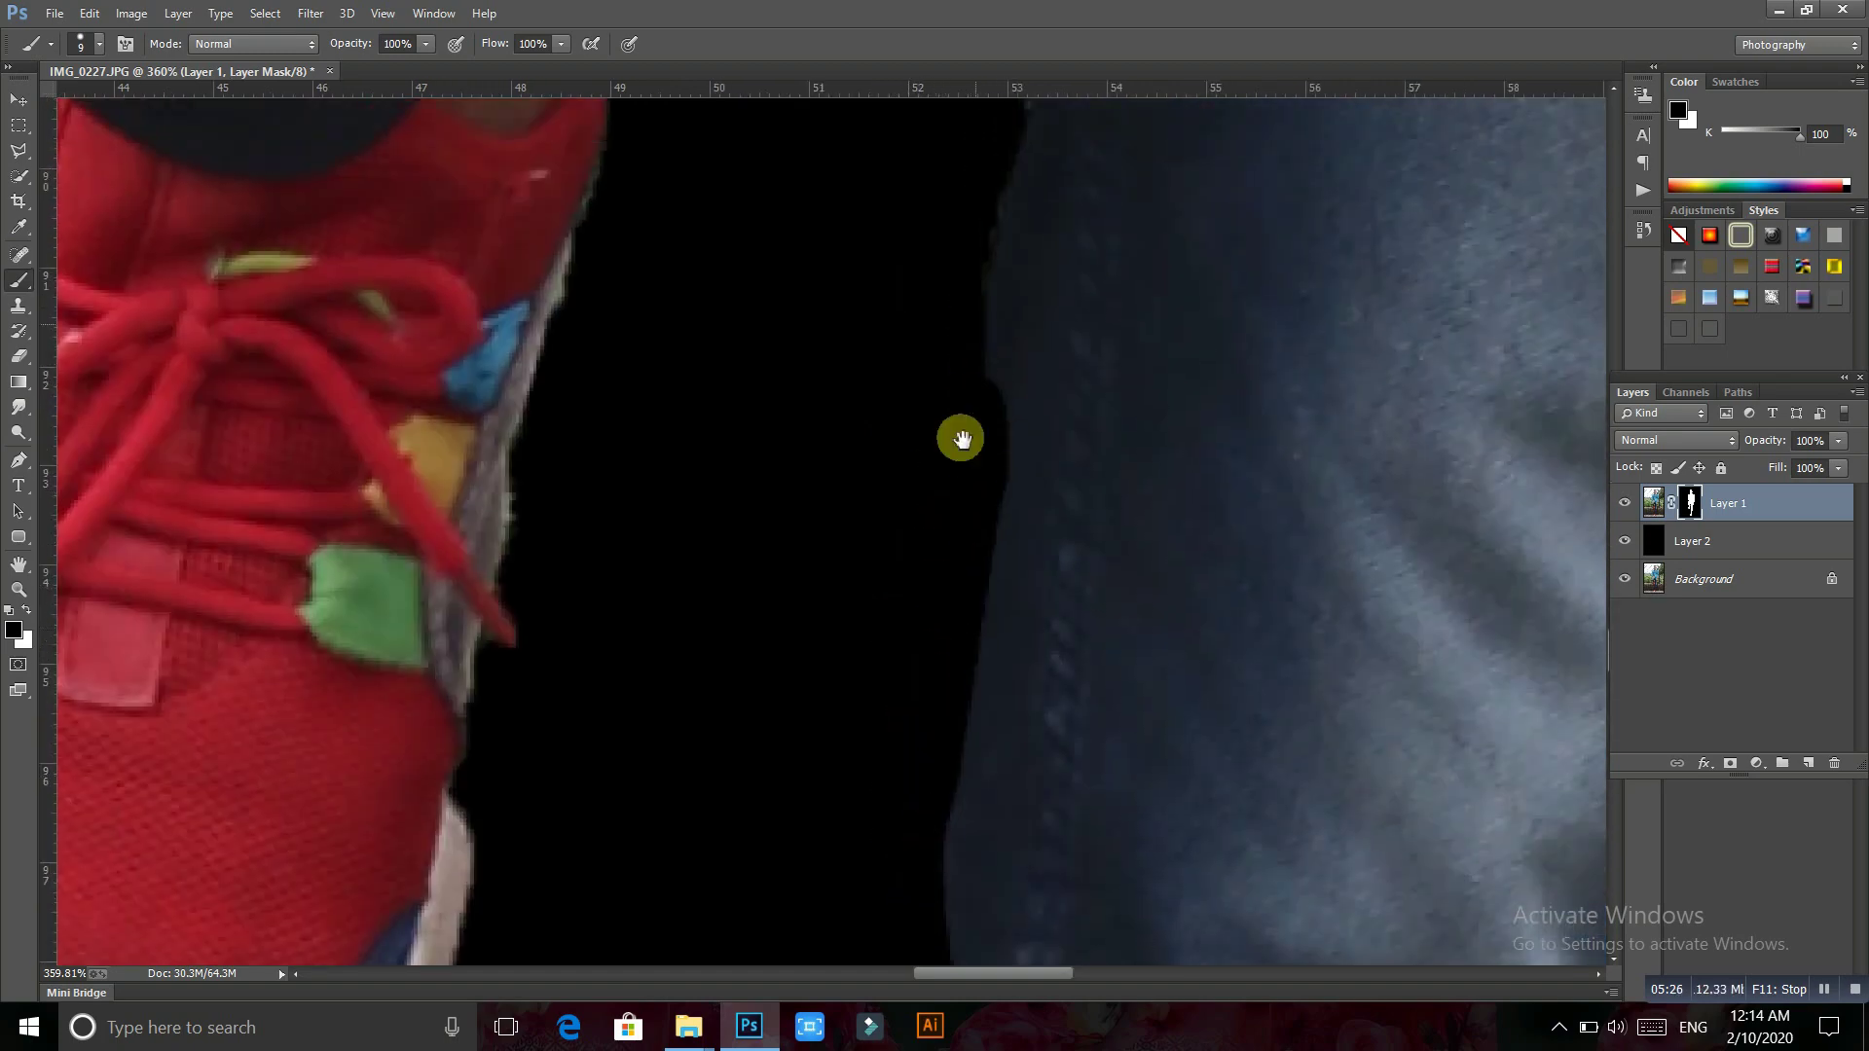
pyautogui.moveTo(961, 439); pyautogui.dragTo(863, 925)
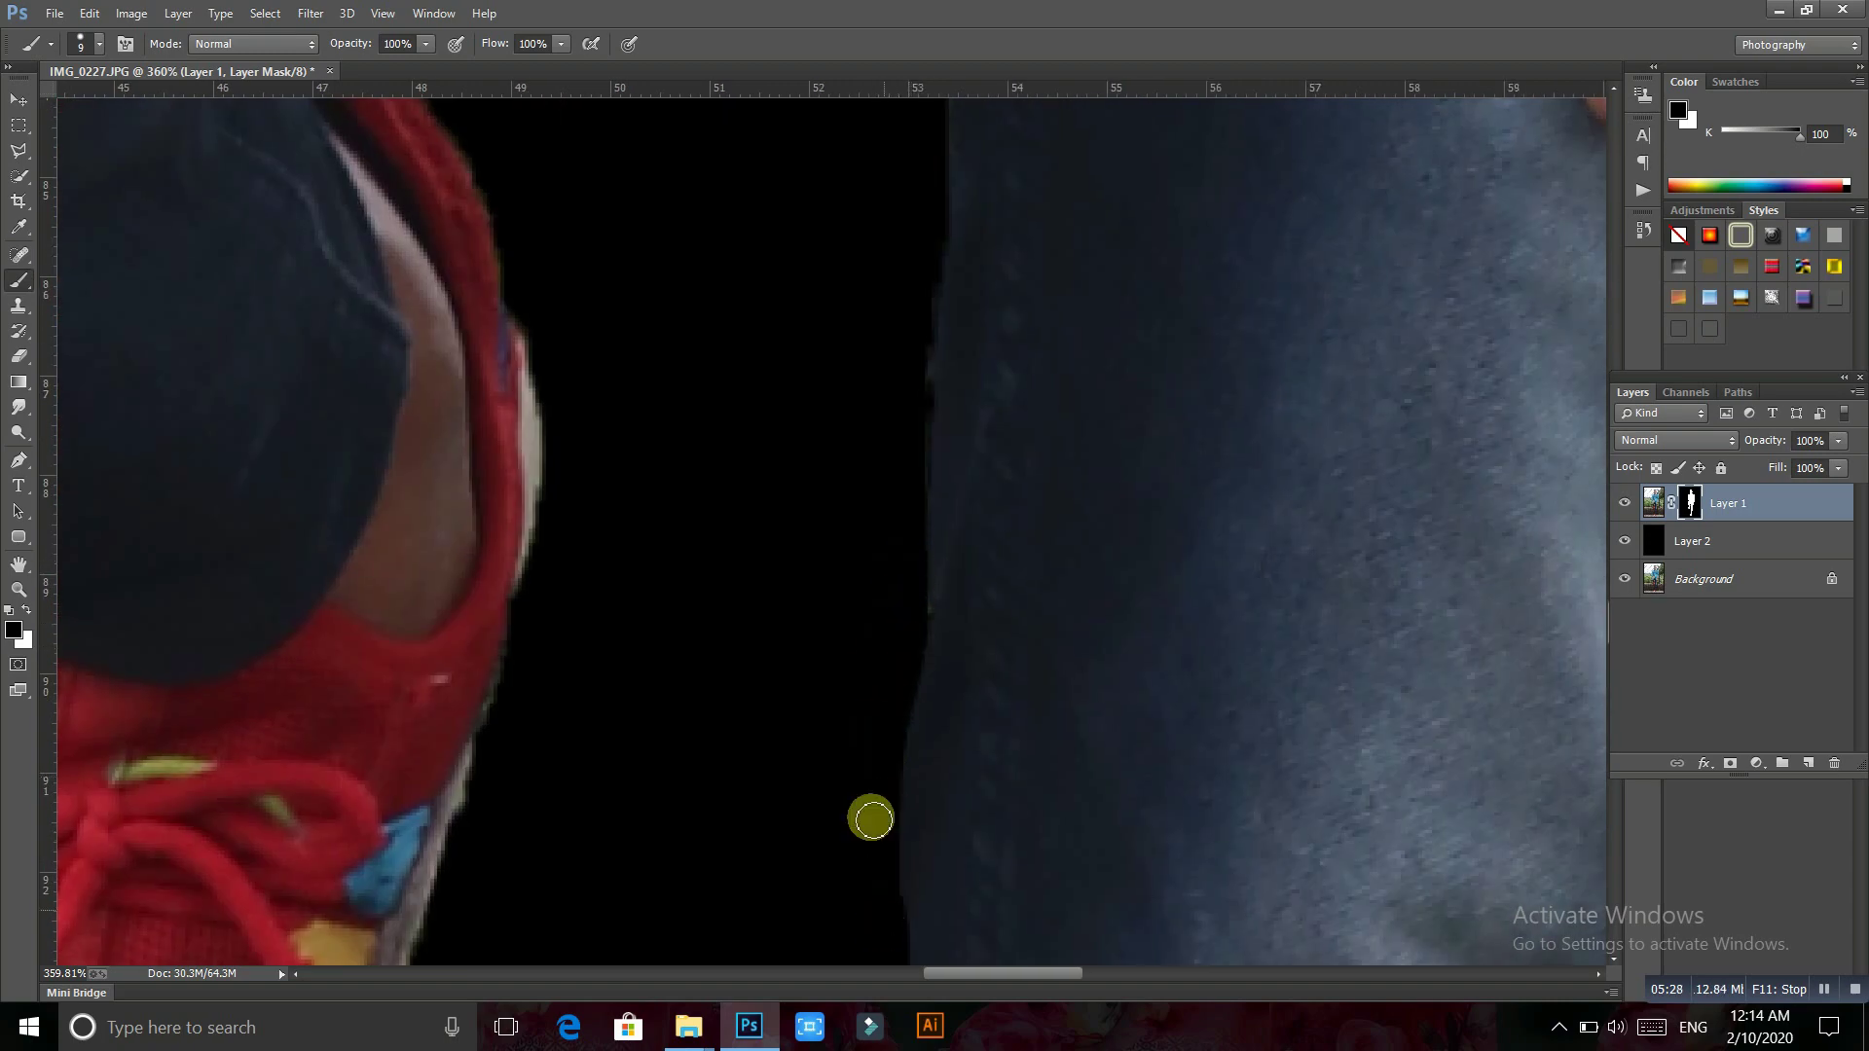
pyautogui.moveTo(862, 486); pyautogui.dragTo(846, 768)
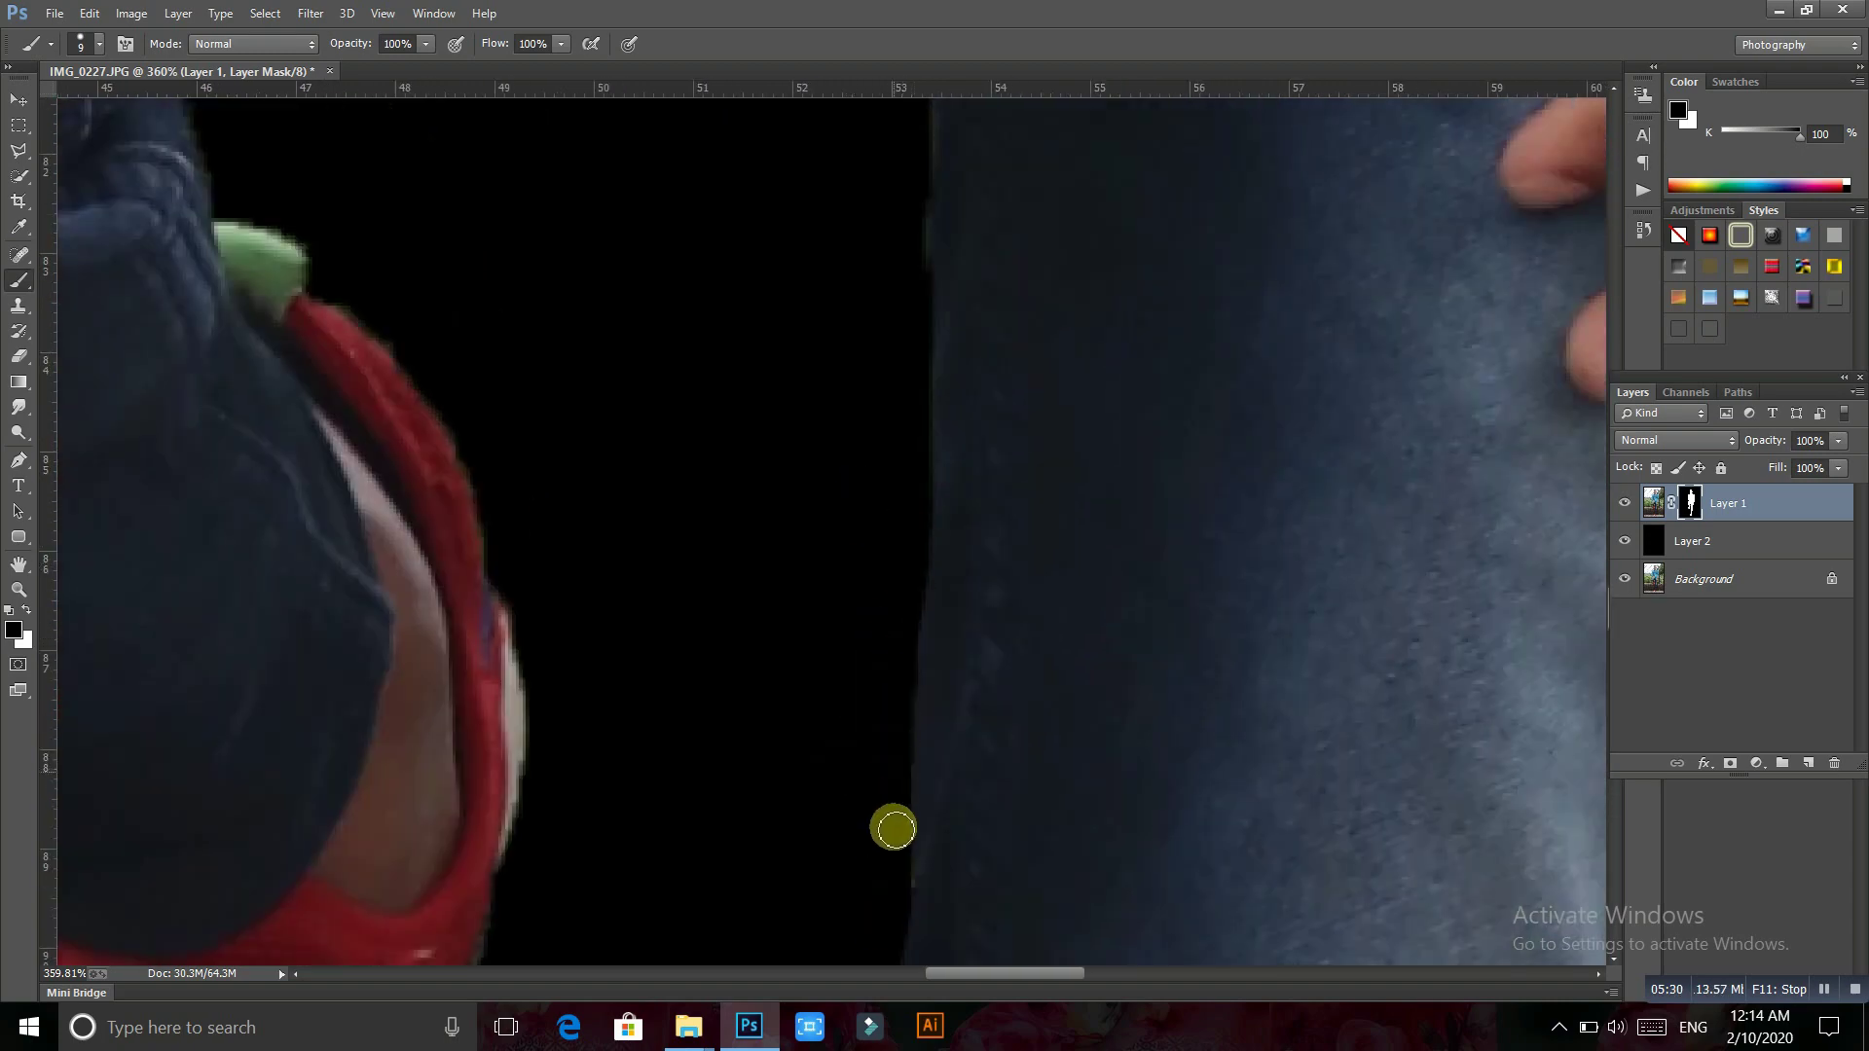
pyautogui.moveTo(863, 638); pyautogui.dragTo(830, 964)
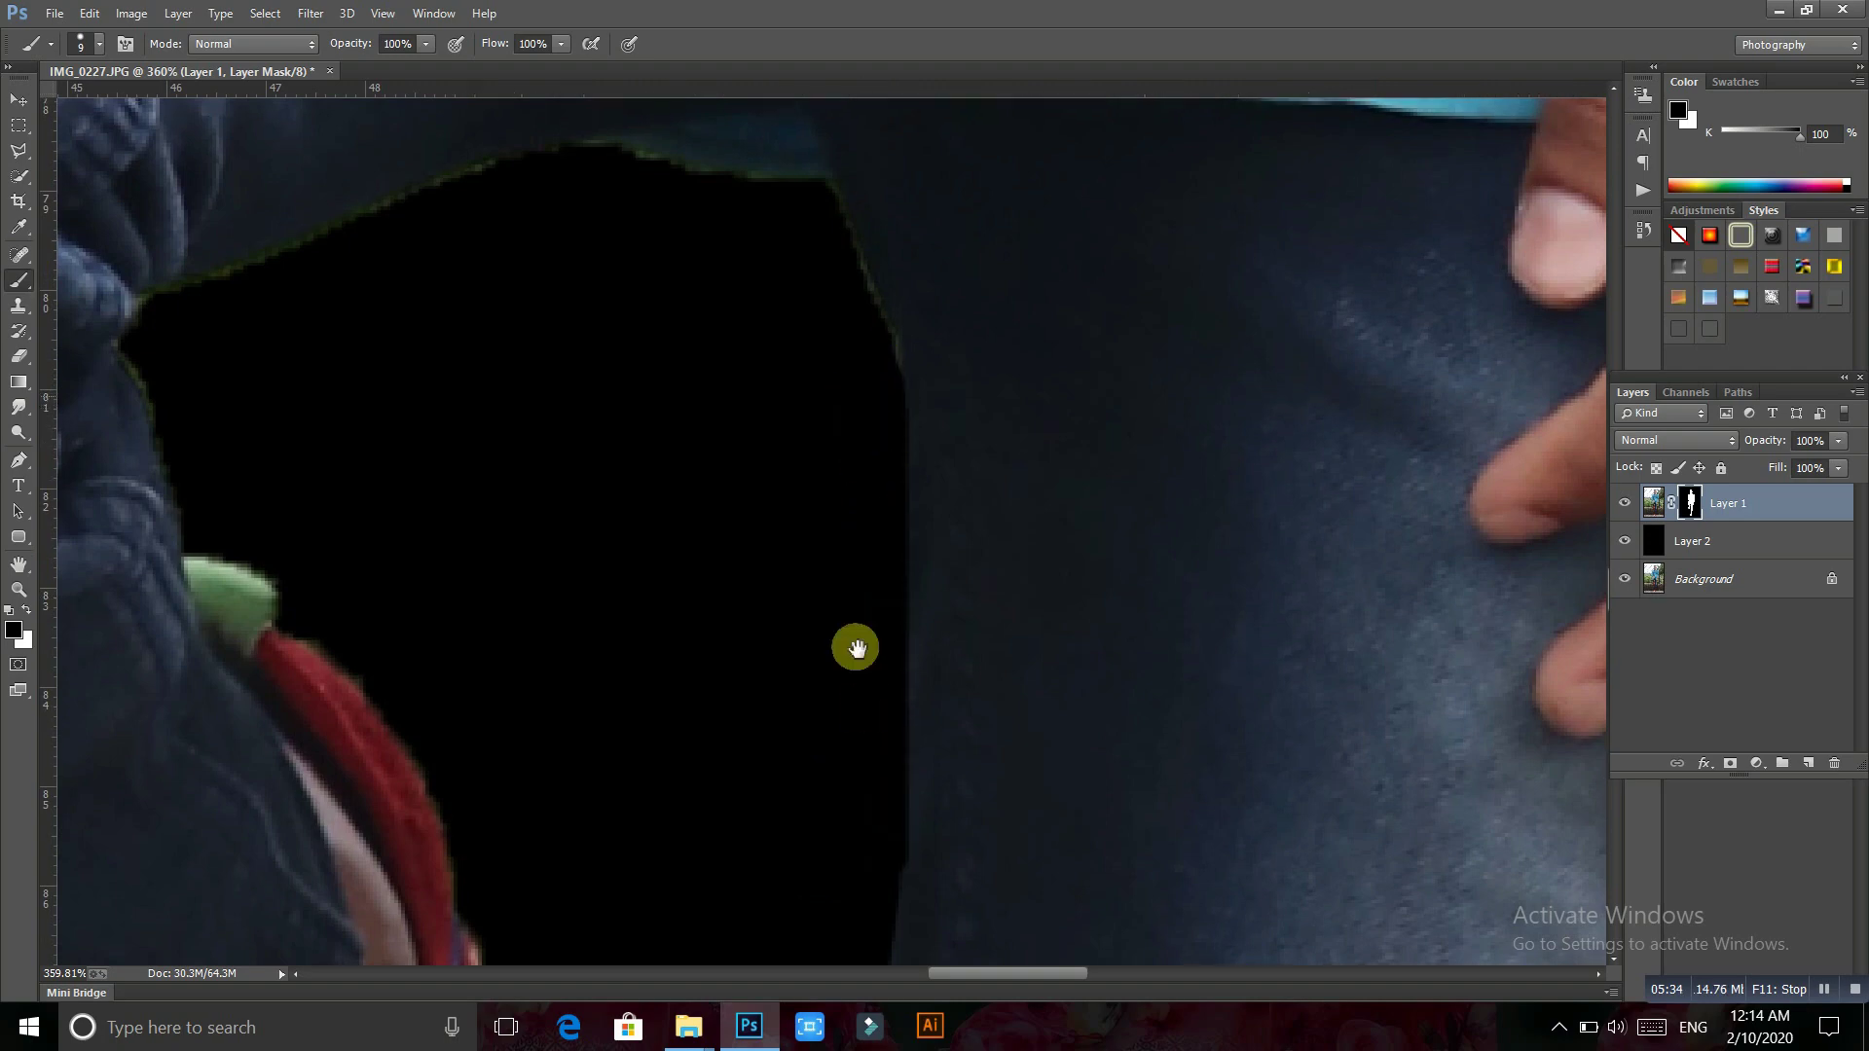
# Paint out the green fringe along the jeans edge and move toward the shoe
pyautogui.scroll(3, 837, 593)
pyautogui.moveTo(827, 529); pyautogui.dragTo(866, 634)
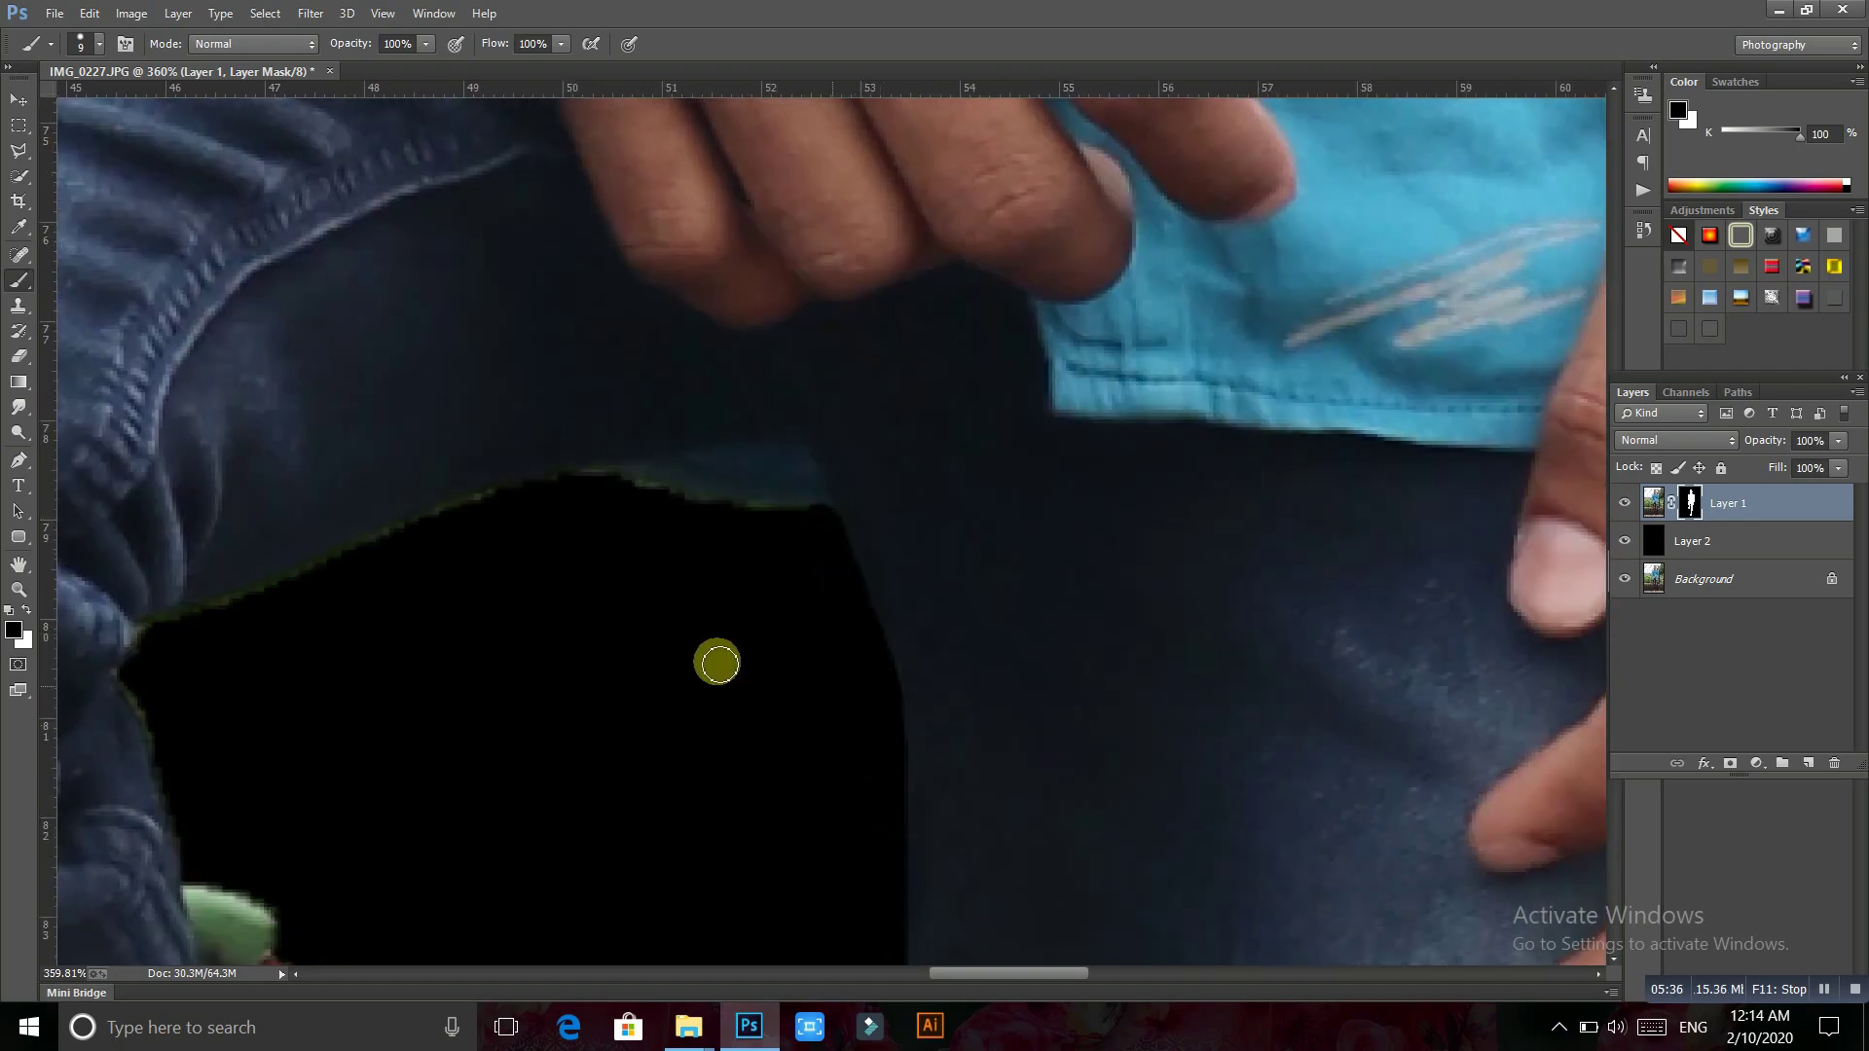
pyautogui.moveTo(164, 630)
pyautogui.mouseDown()
pyautogui.moveTo(587, 483)
pyautogui.moveTo(780, 524)
pyautogui.moveTo(1080, 367)
pyautogui.mouseUp()
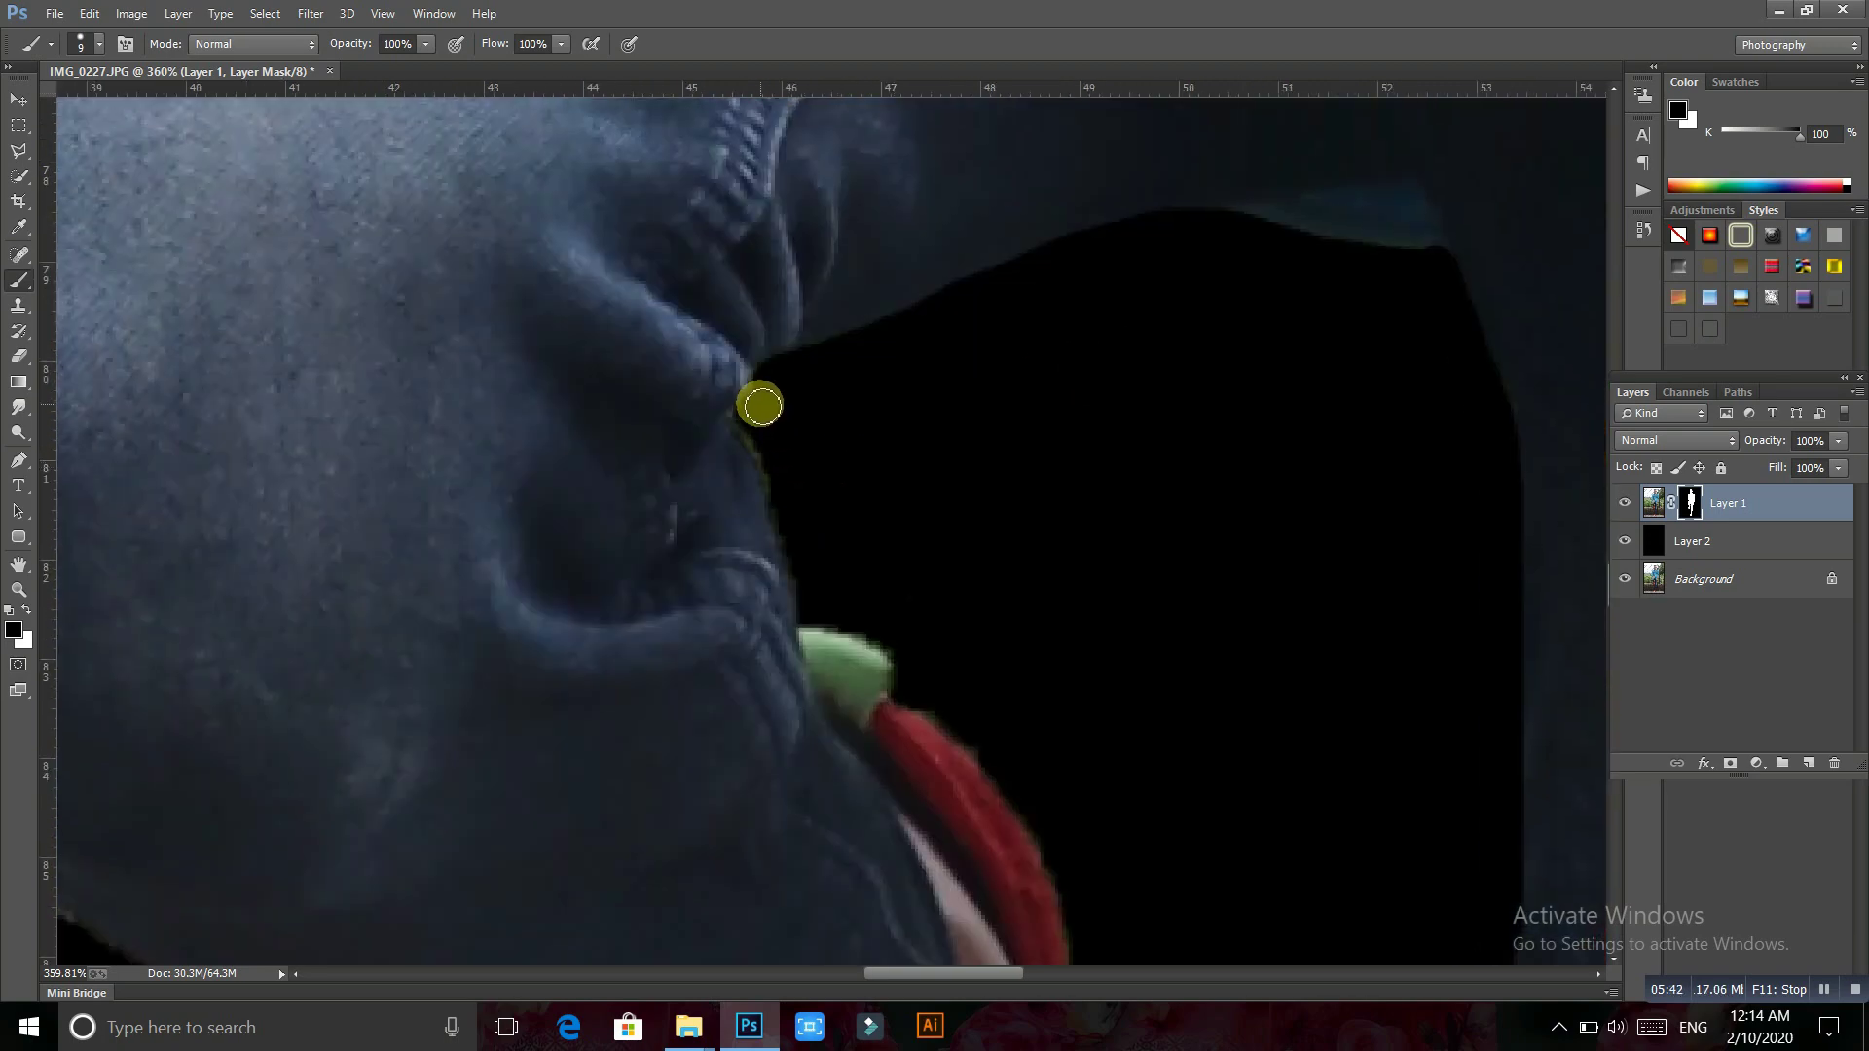
pyautogui.moveTo(821, 616); pyautogui.dragTo(667, 472)
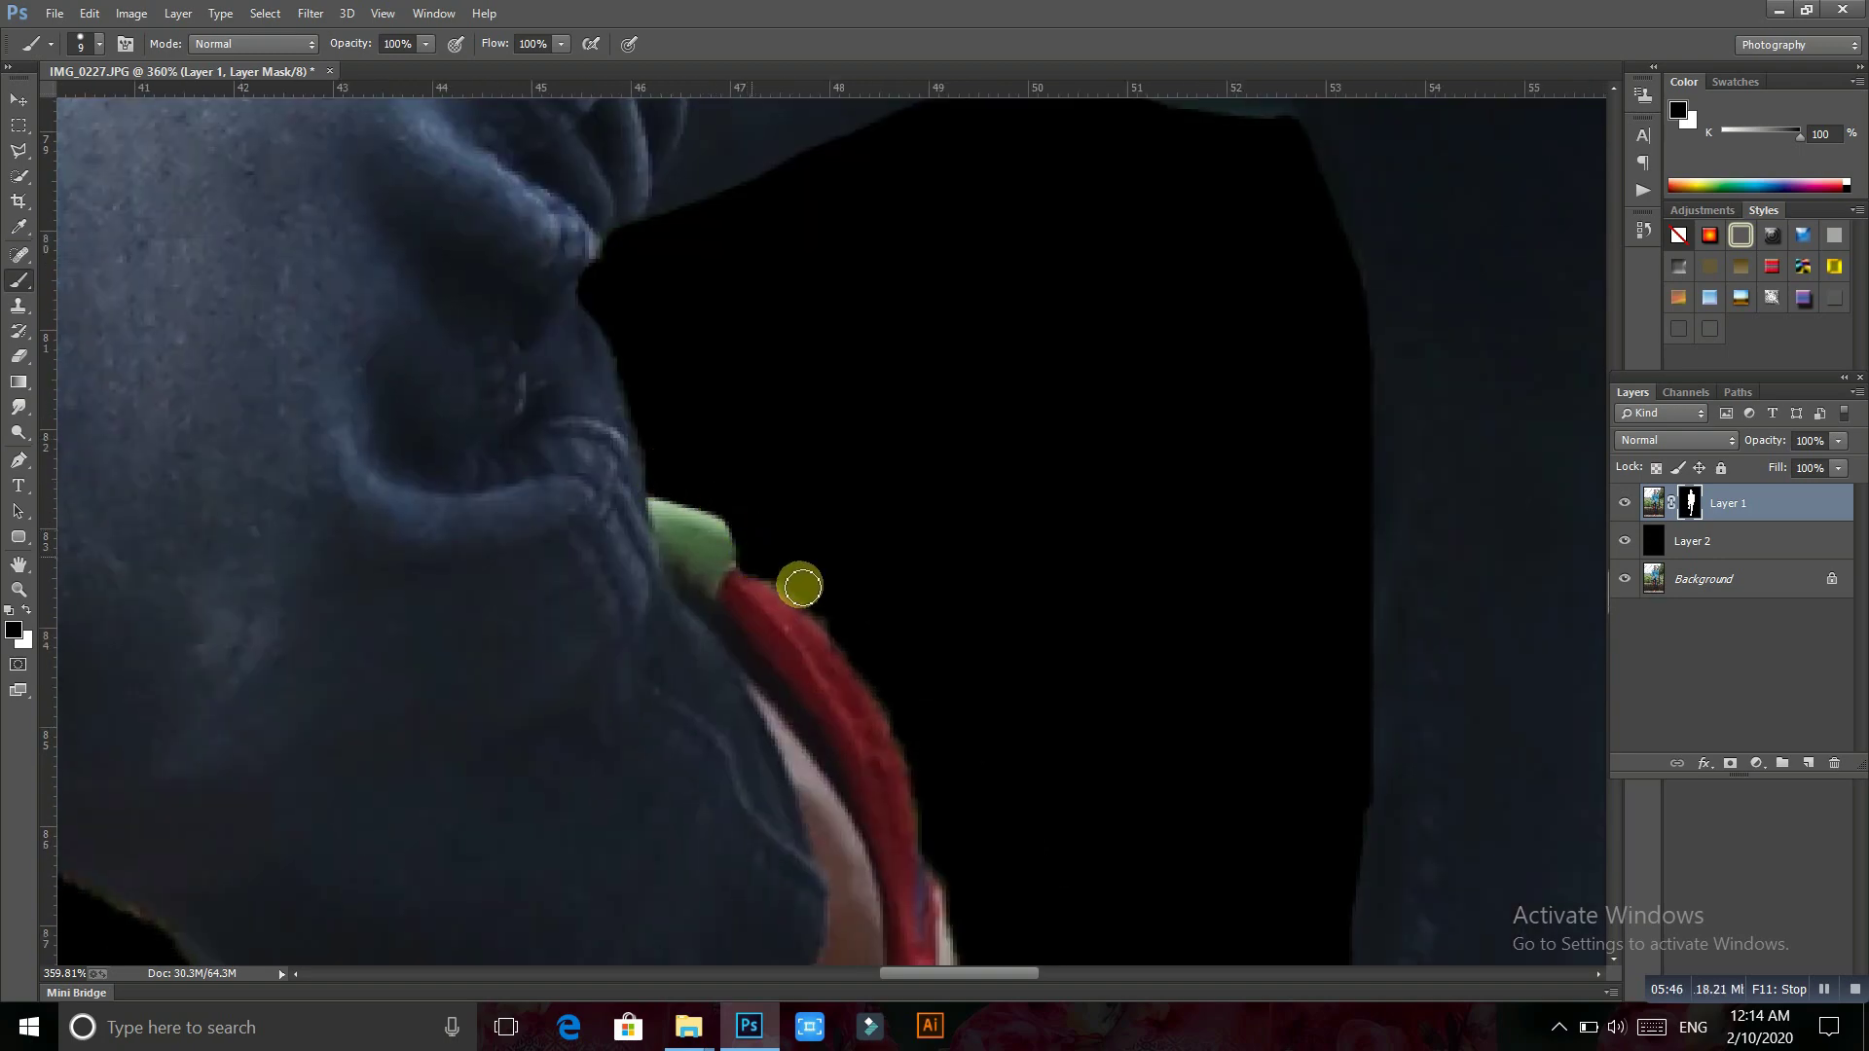
pyautogui.moveTo(806, 604); pyautogui.dragTo(655, 365)
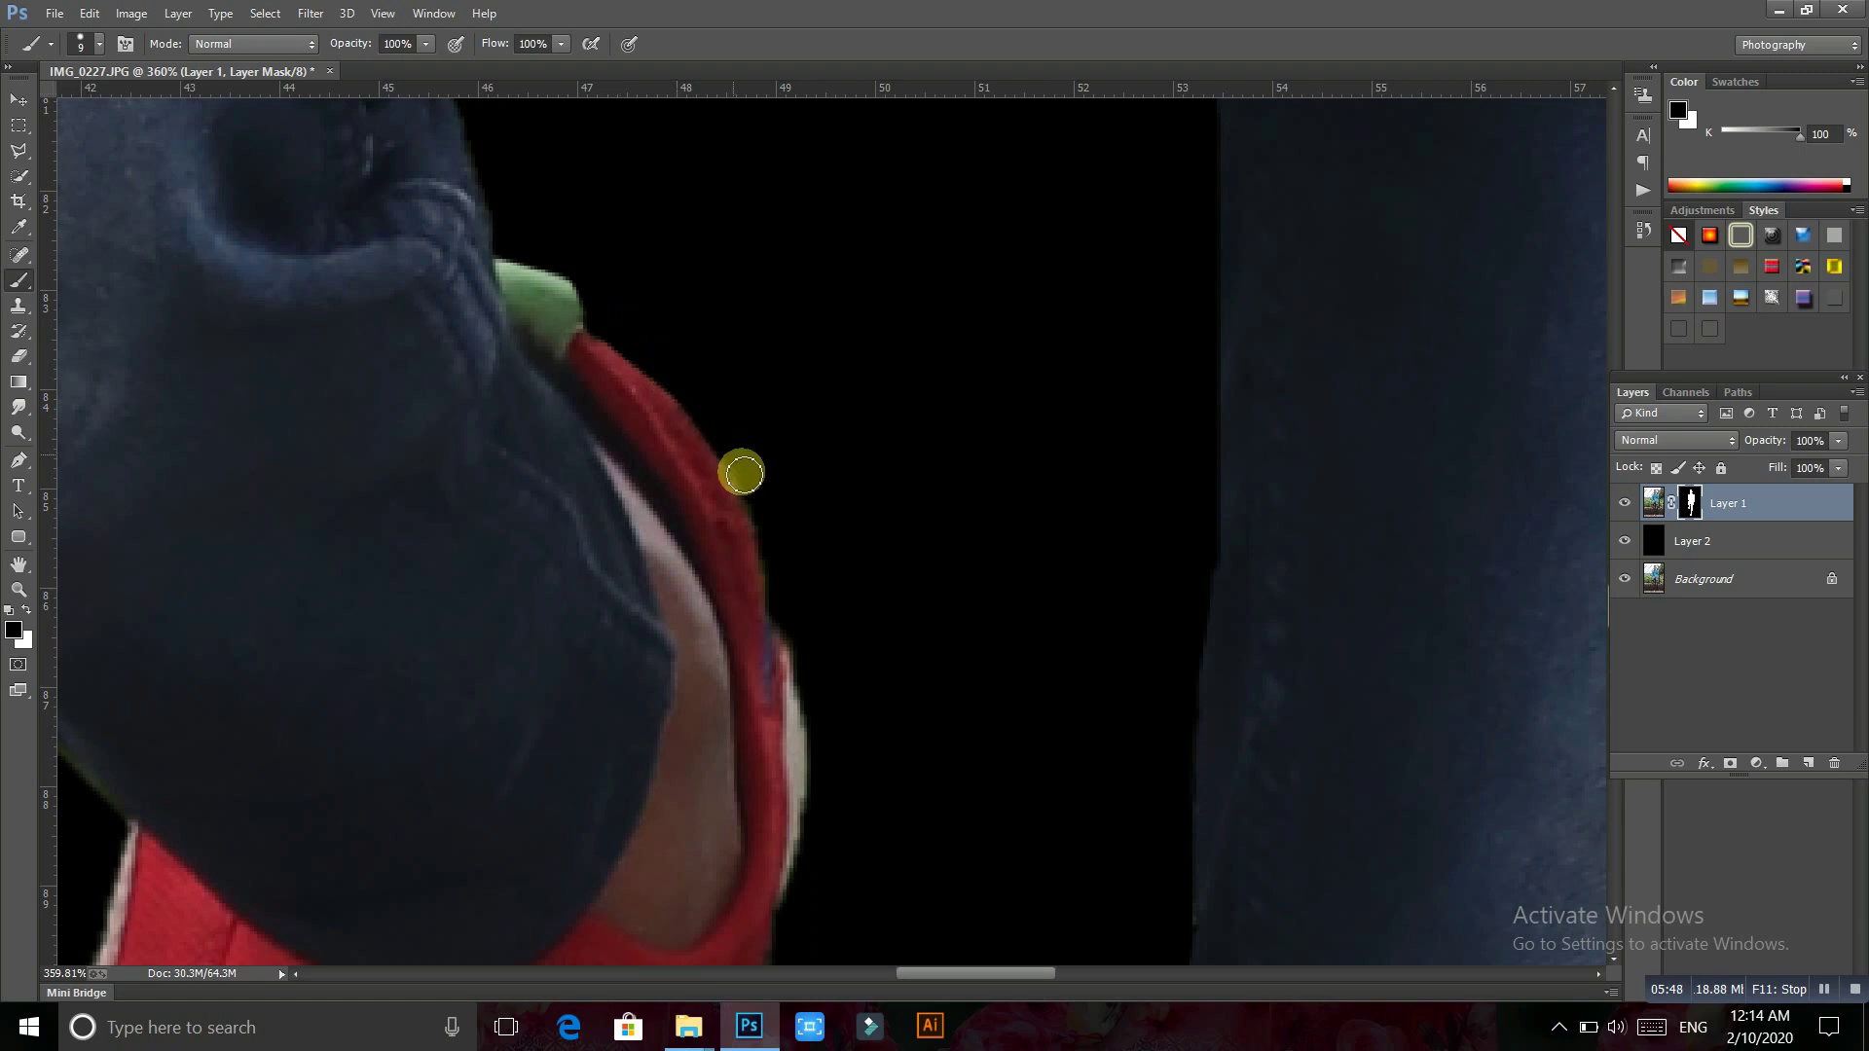
# Paint out the fringe along the red shoe's toe and sole at about 396% zoom
pyautogui.moveTo(778, 574); pyautogui.dragTo(737, 342)
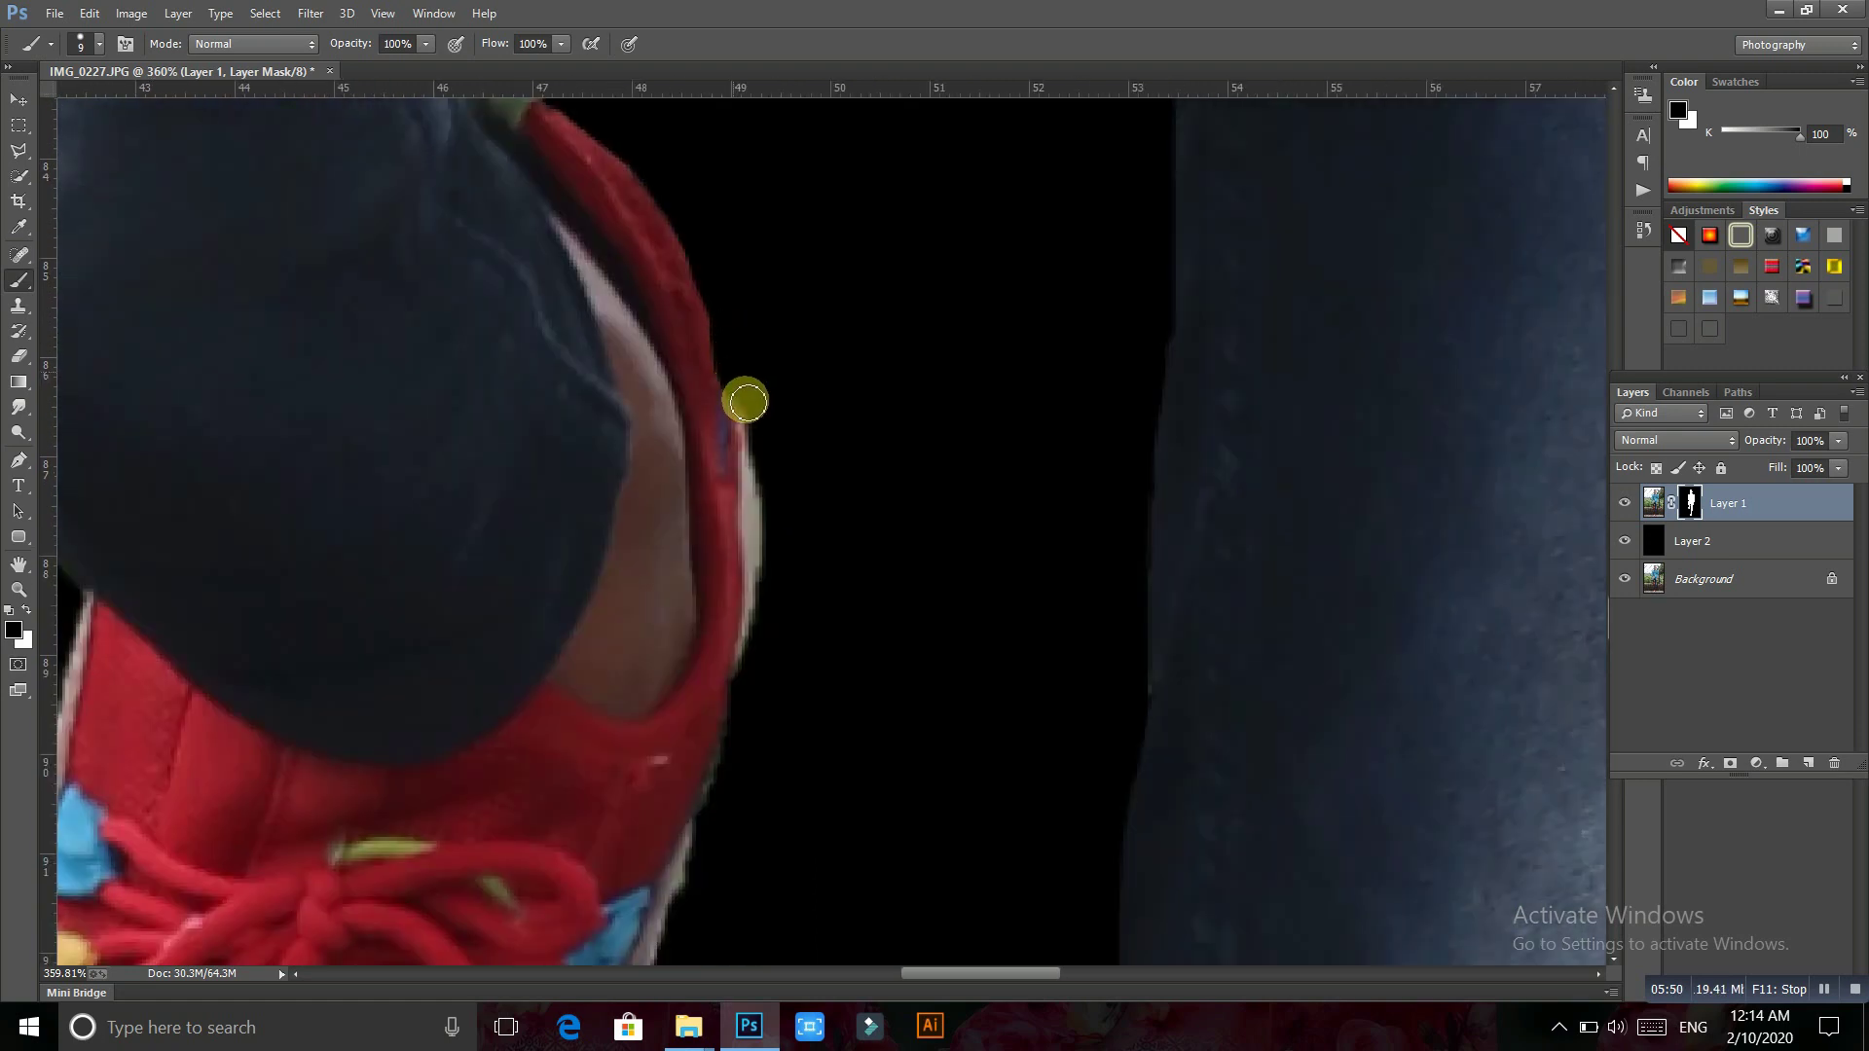
pyautogui.scroll(-5, 794, 448)
pyautogui.scroll(-1, 772, 545)
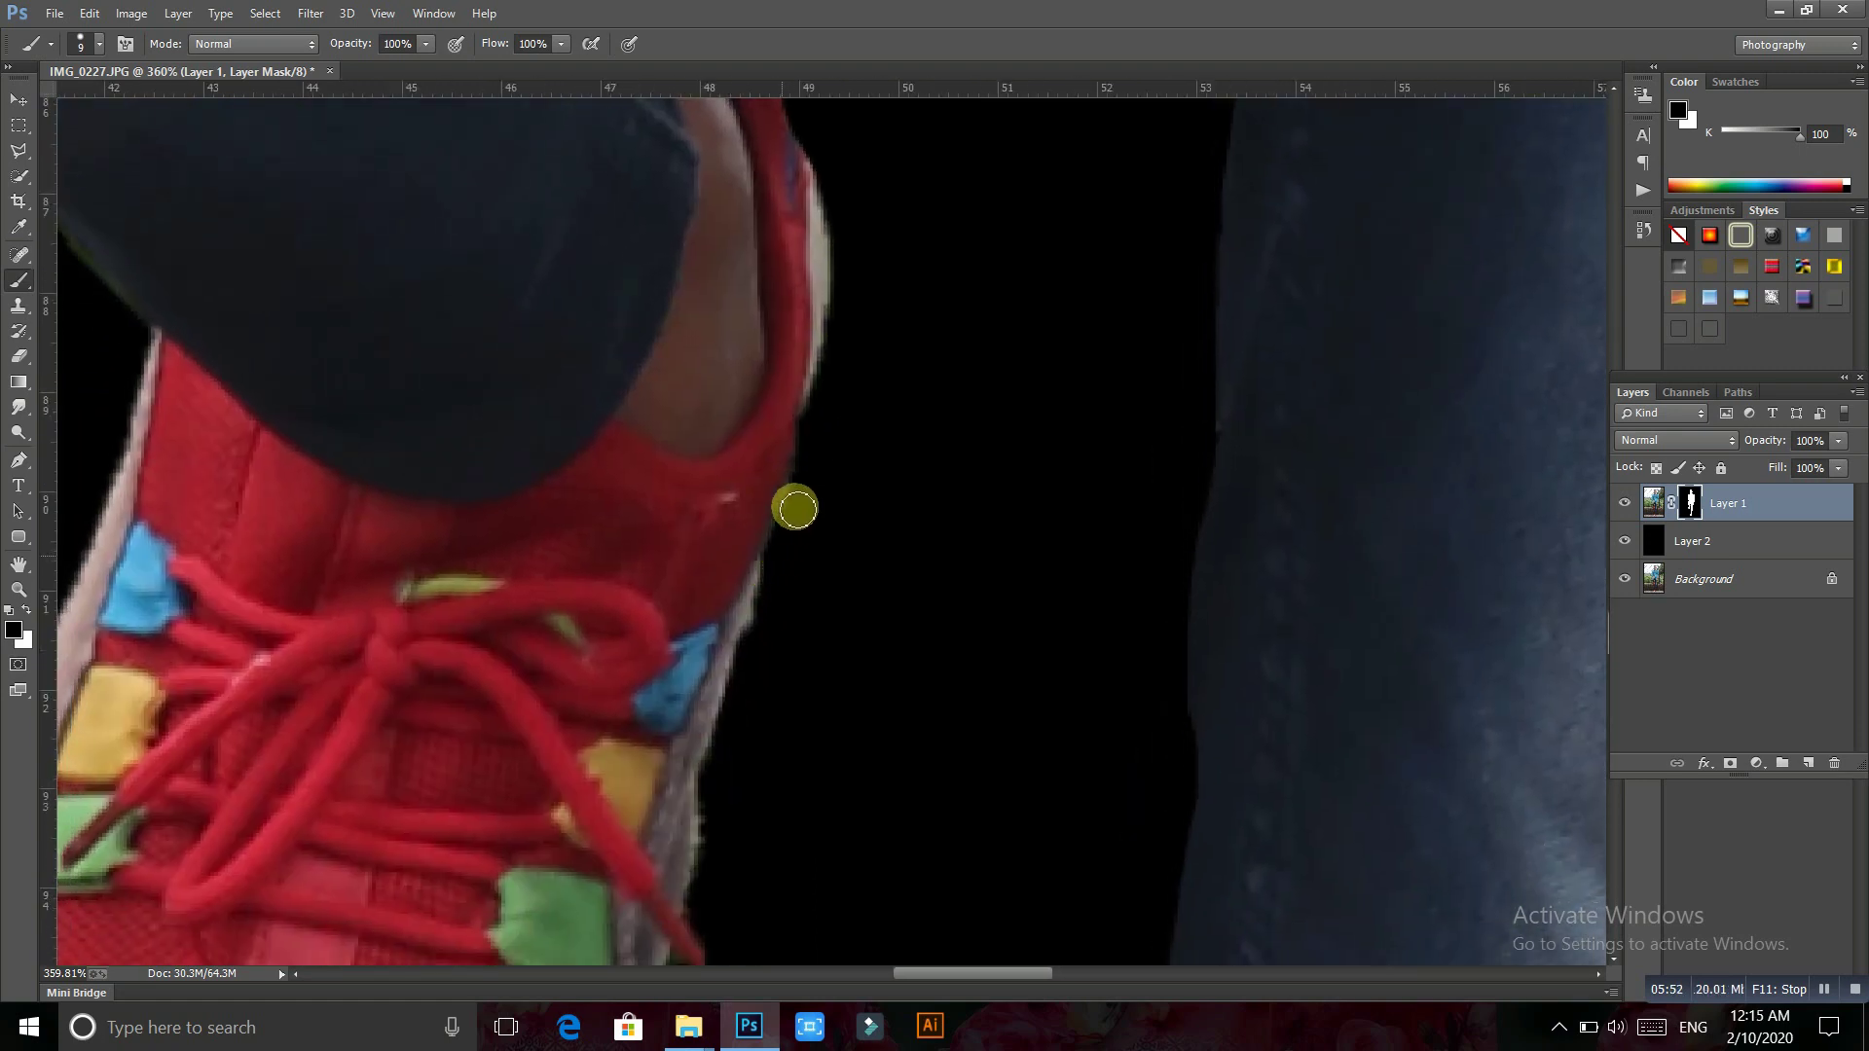
pyautogui.scroll(-2, 847, 385)
pyautogui.scroll(-2, 817, 438)
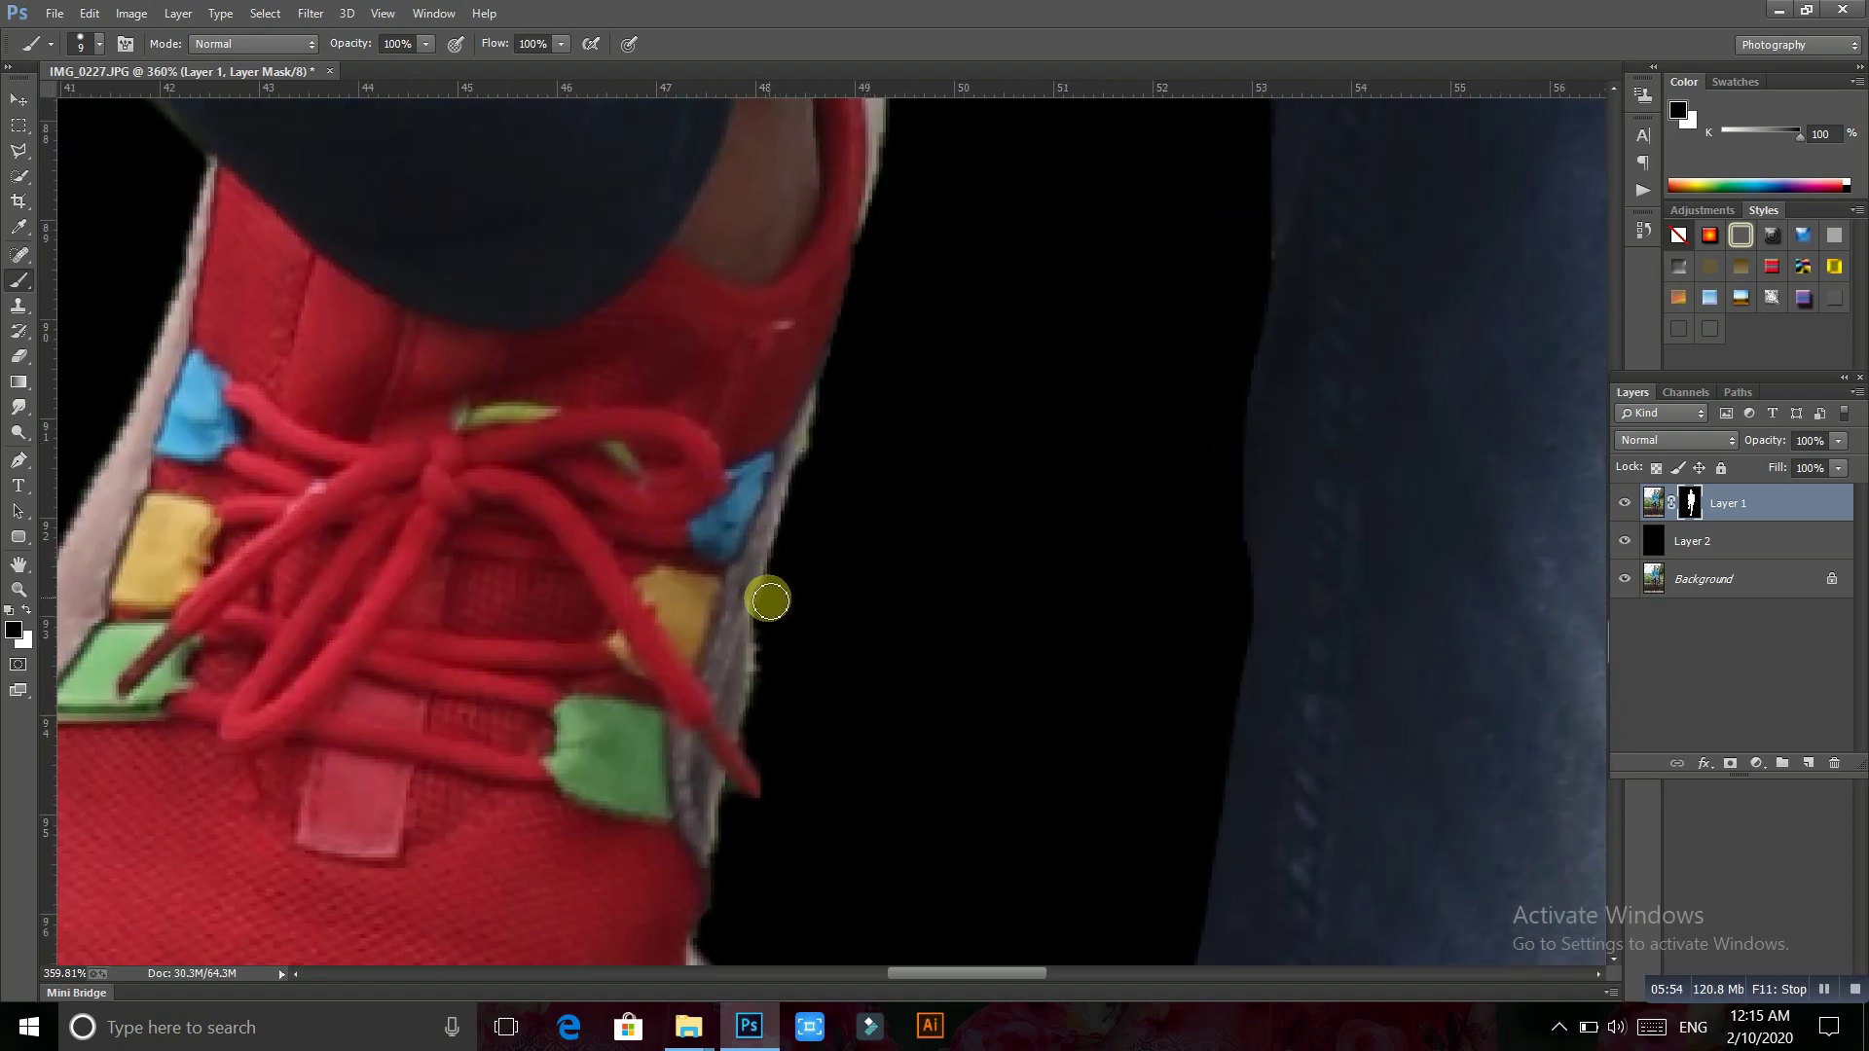
pyautogui.scroll(-2, 847, 438)
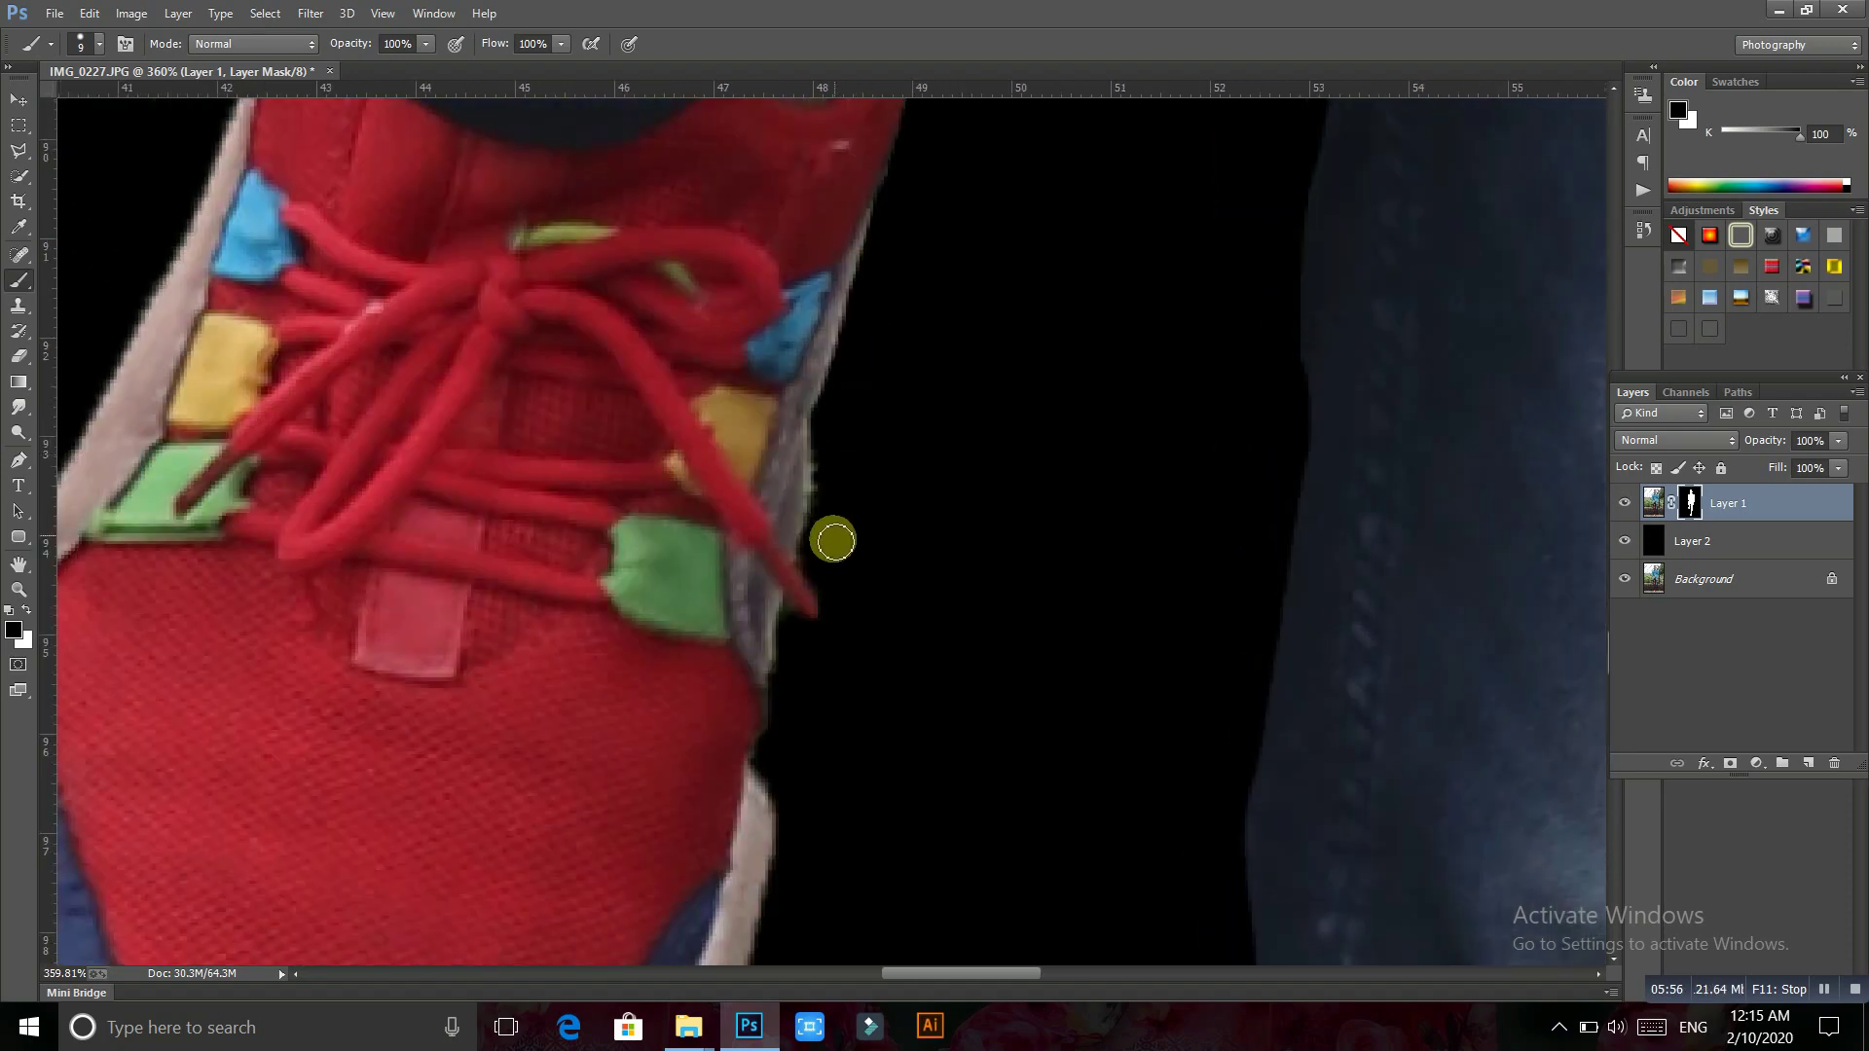
pyautogui.scroll(-1, 818, 526)
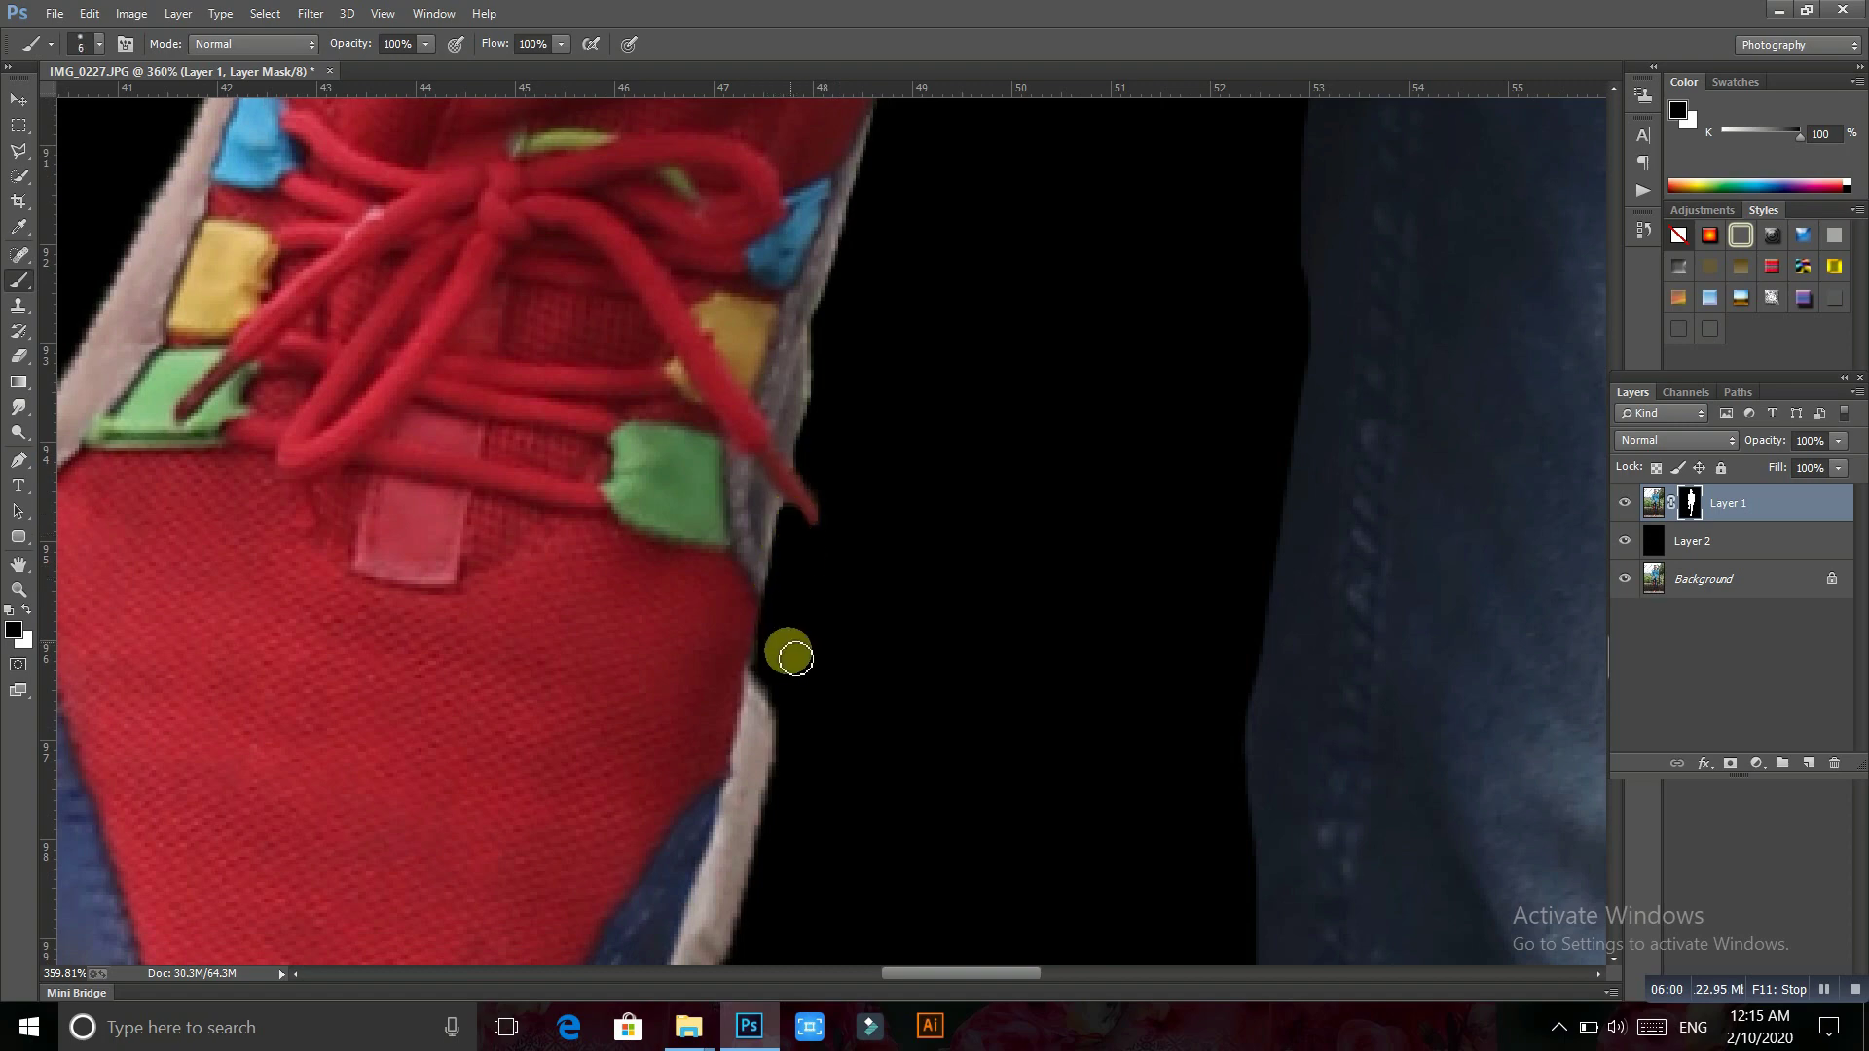
pyautogui.moveTo(785, 655); pyautogui.dragTo(838, 434)
# Pan up past the shoe laces and dark sock to the trouser edge
pyautogui.scroll(-1, 841, 616)
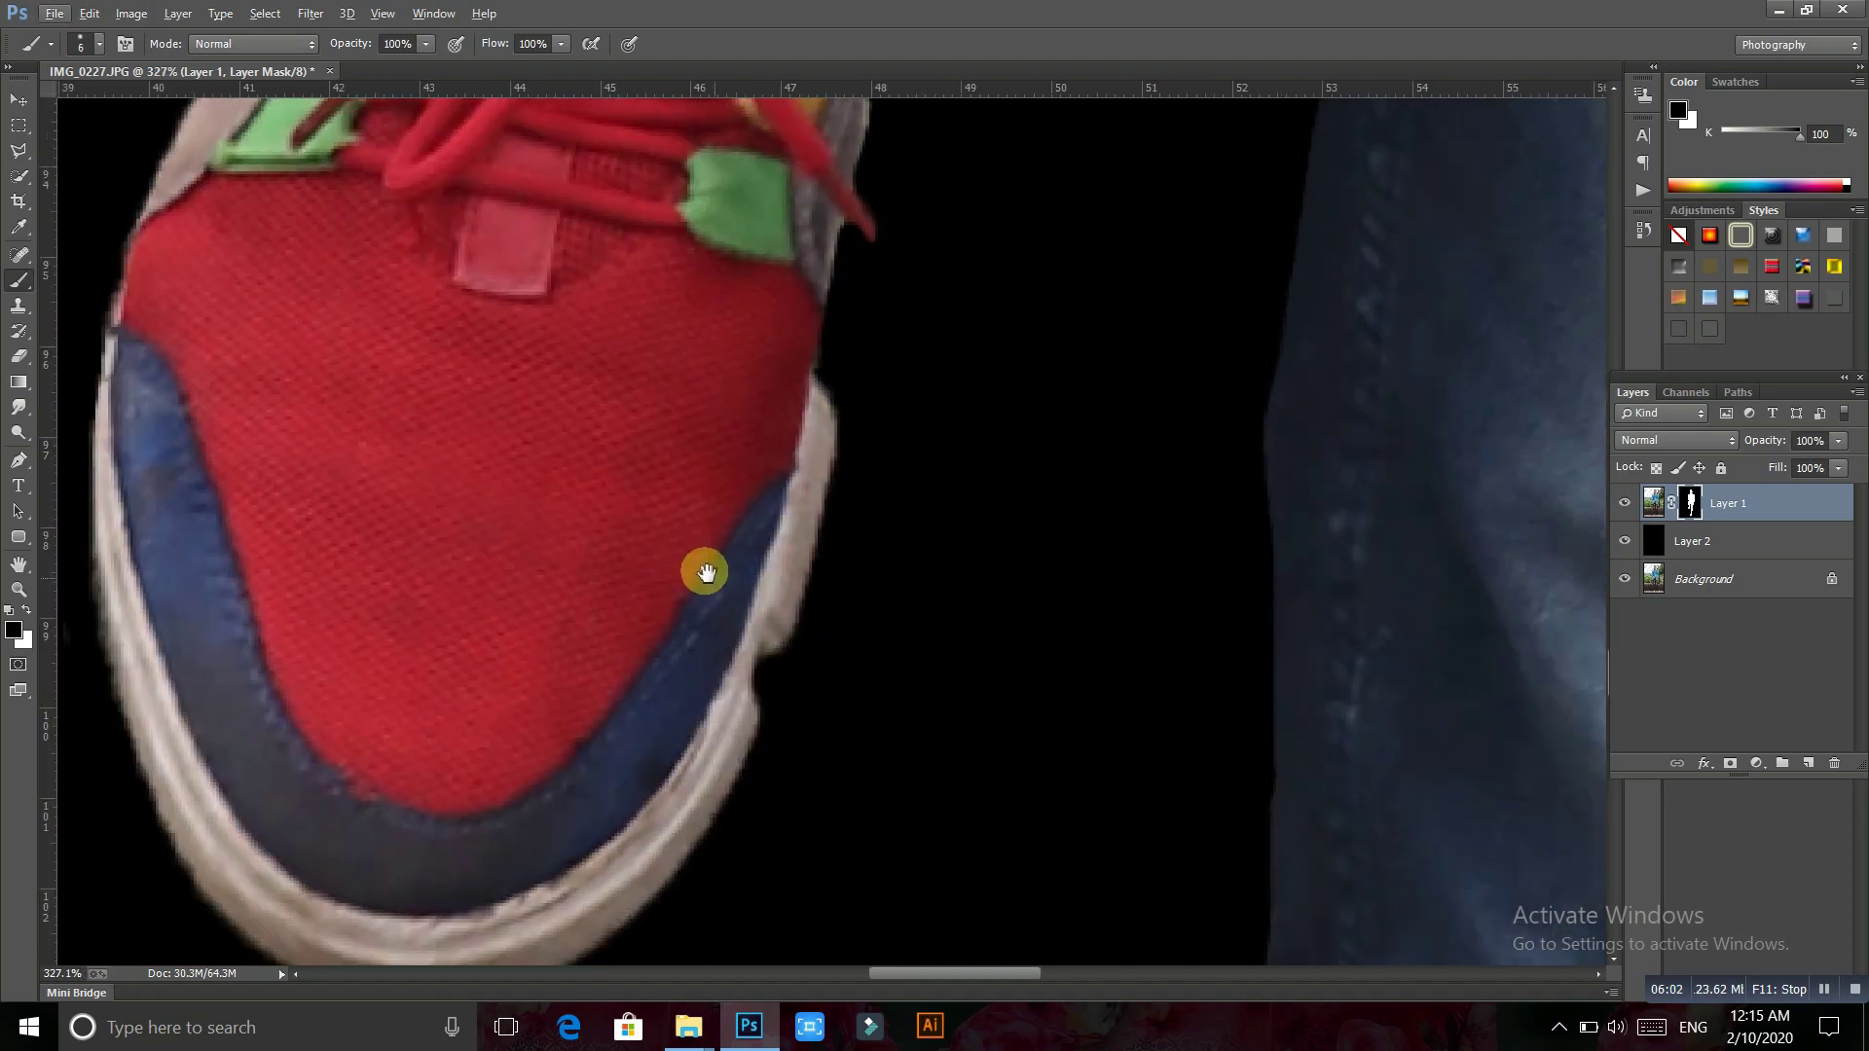
pyautogui.scroll(-2, 705, 571)
pyautogui.scroll(1, 750, 737)
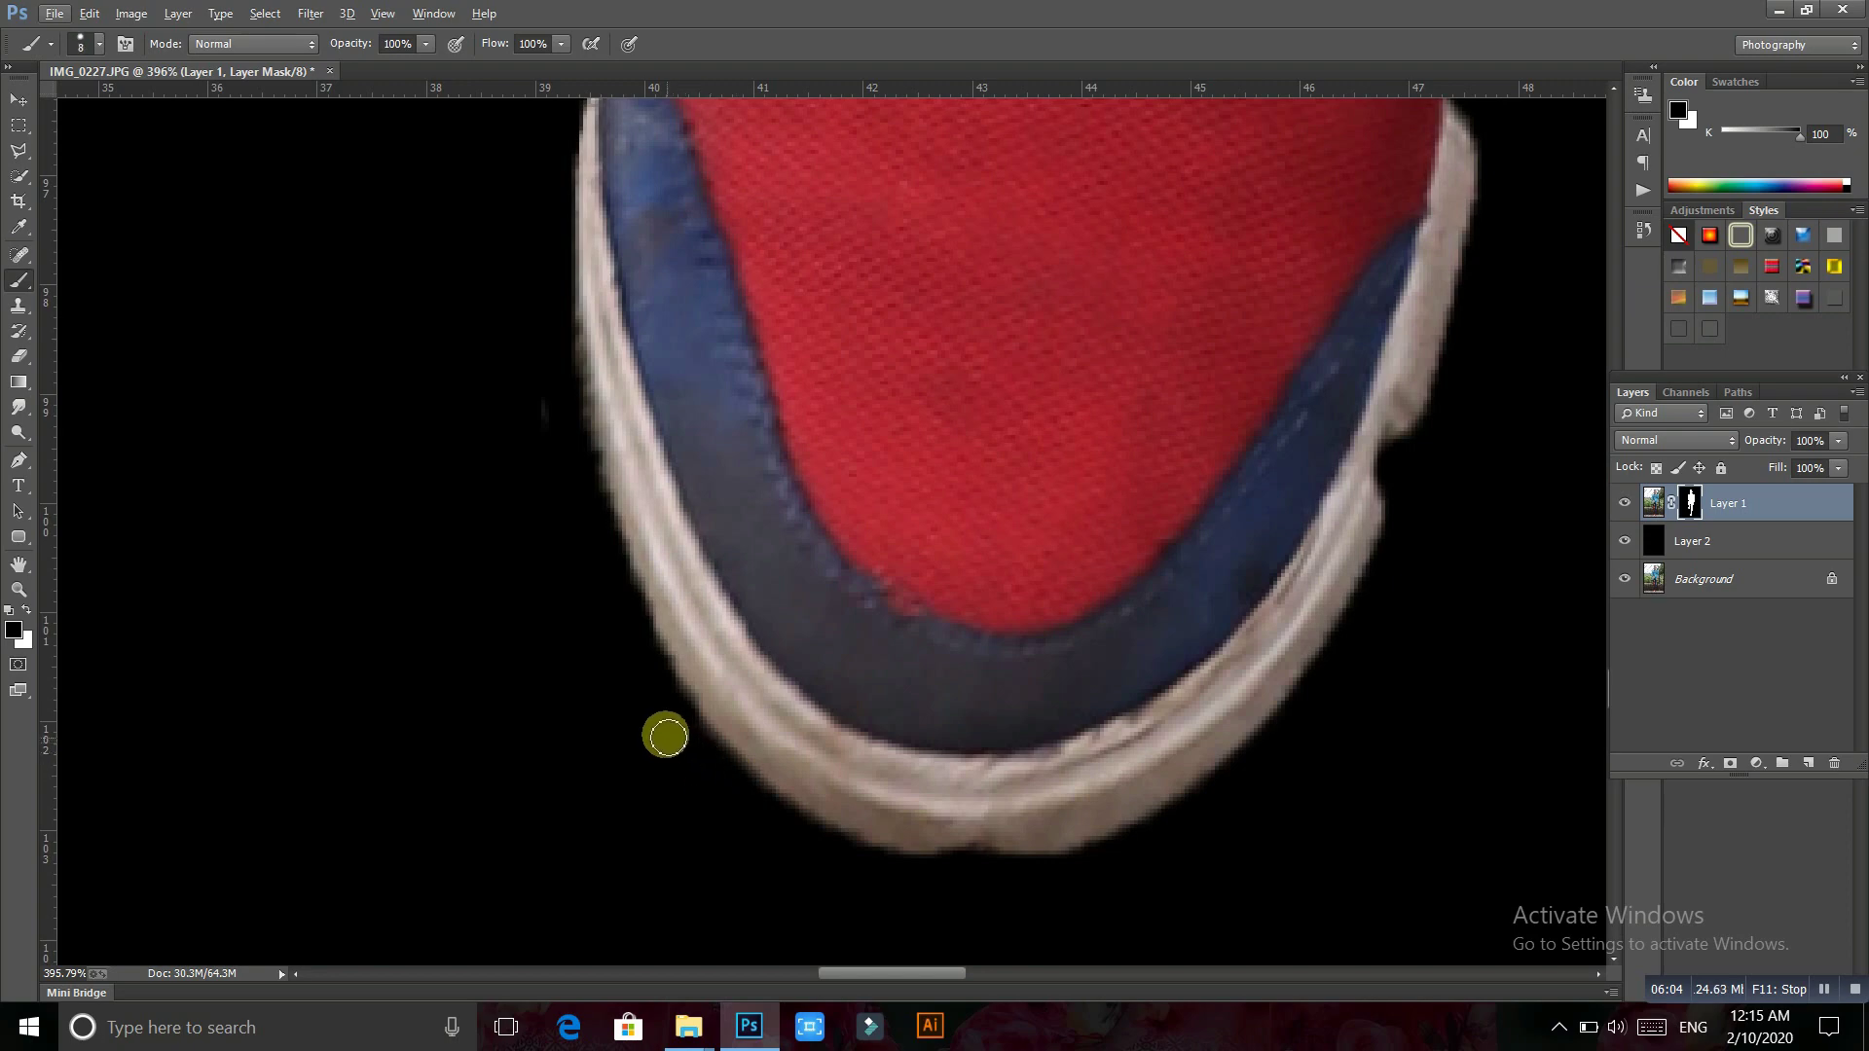
pyautogui.moveTo(710, 400); pyautogui.dragTo(774, 699)
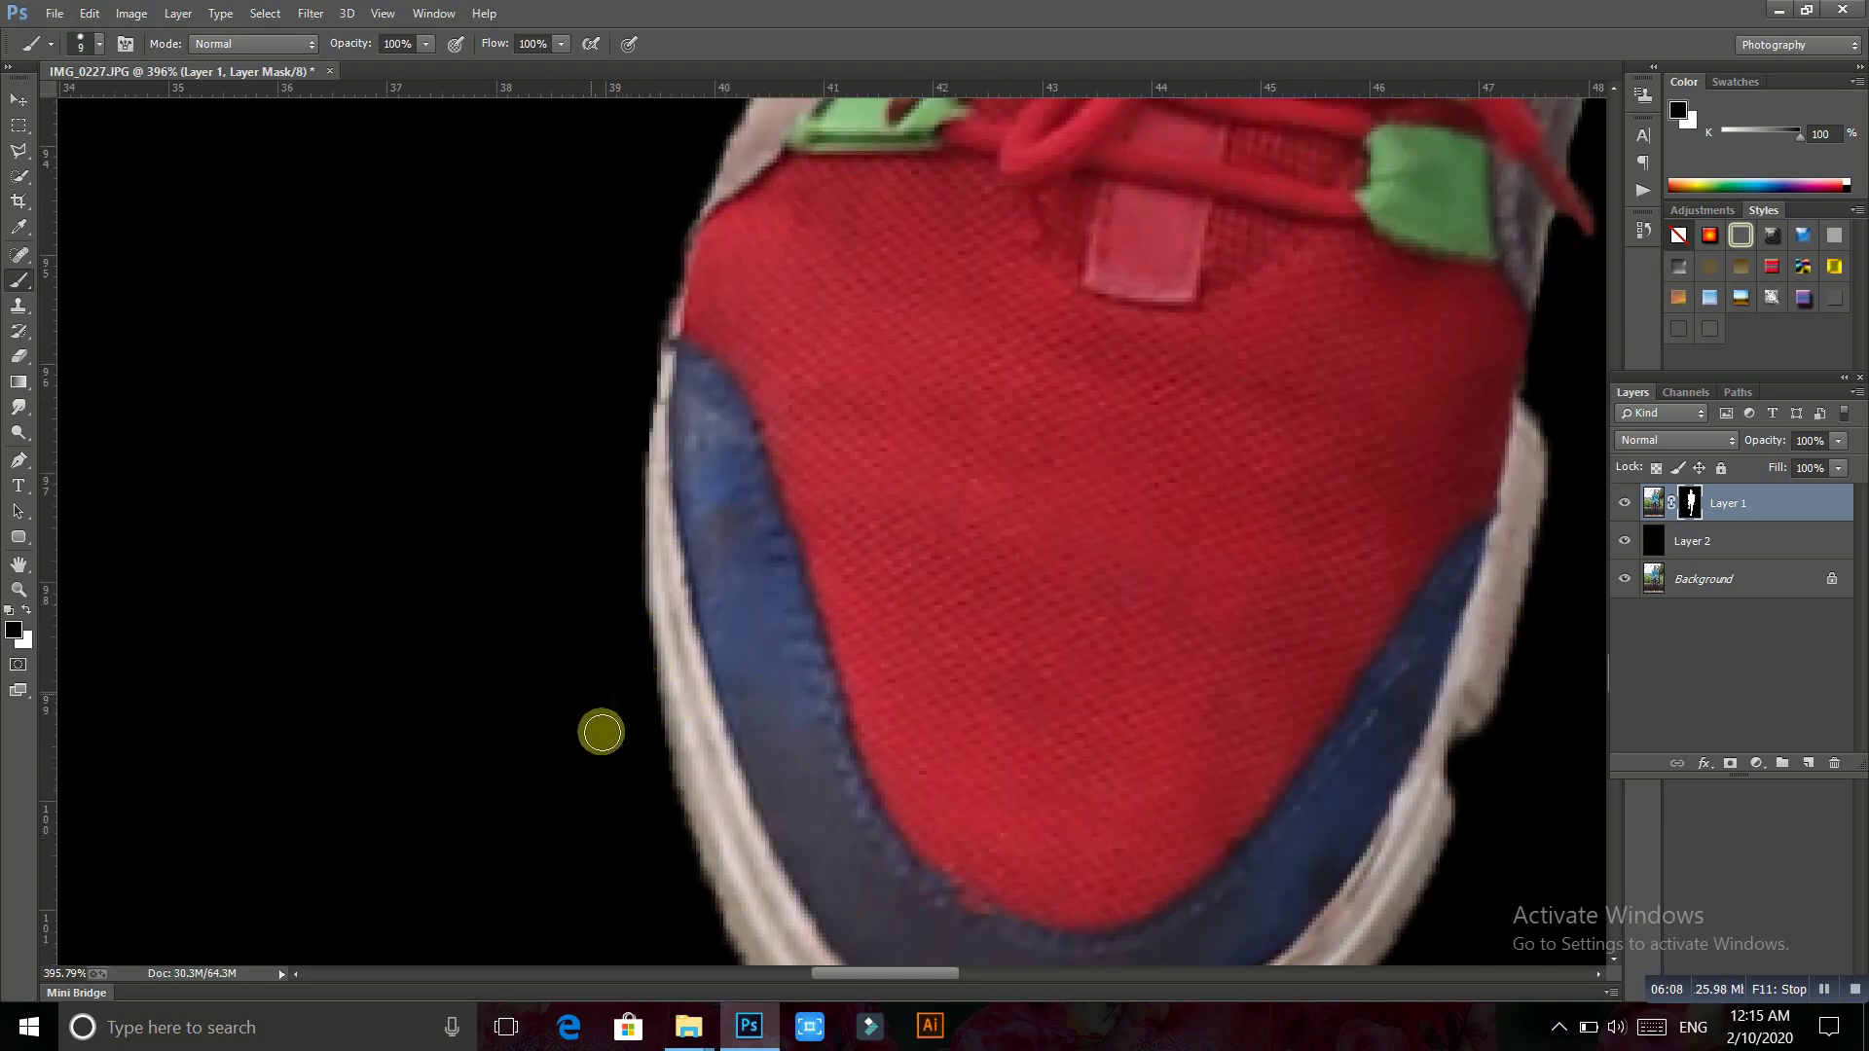
pyautogui.moveTo(651, 442); pyautogui.dragTo(672, 816)
pyautogui.moveTo(769, 530)
pyautogui.mouseDown()
pyautogui.moveTo(733, 593)
pyautogui.moveTo(651, 646)
pyautogui.moveTo(680, 639)
pyautogui.mouseUp()
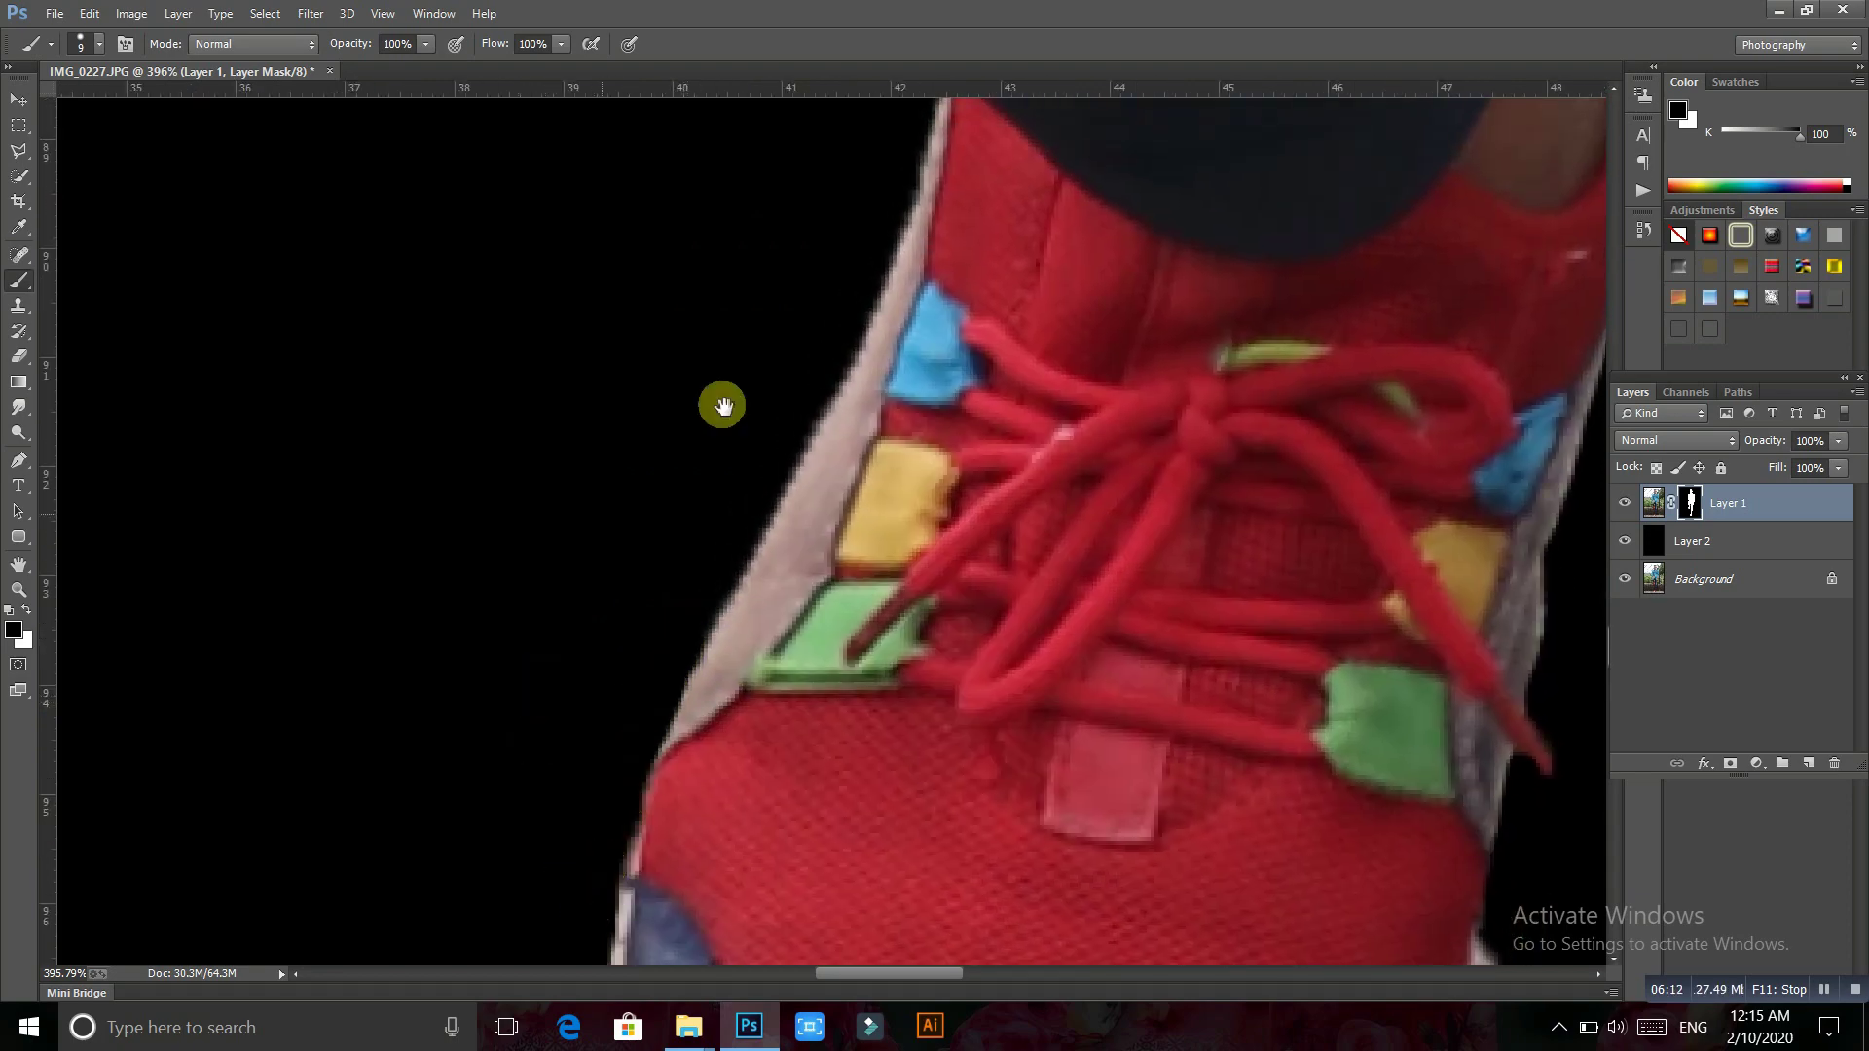
pyautogui.moveTo(859, 253); pyautogui.dragTo(665, 845)
pyautogui.moveTo(593, 624); pyautogui.dragTo(834, 843)
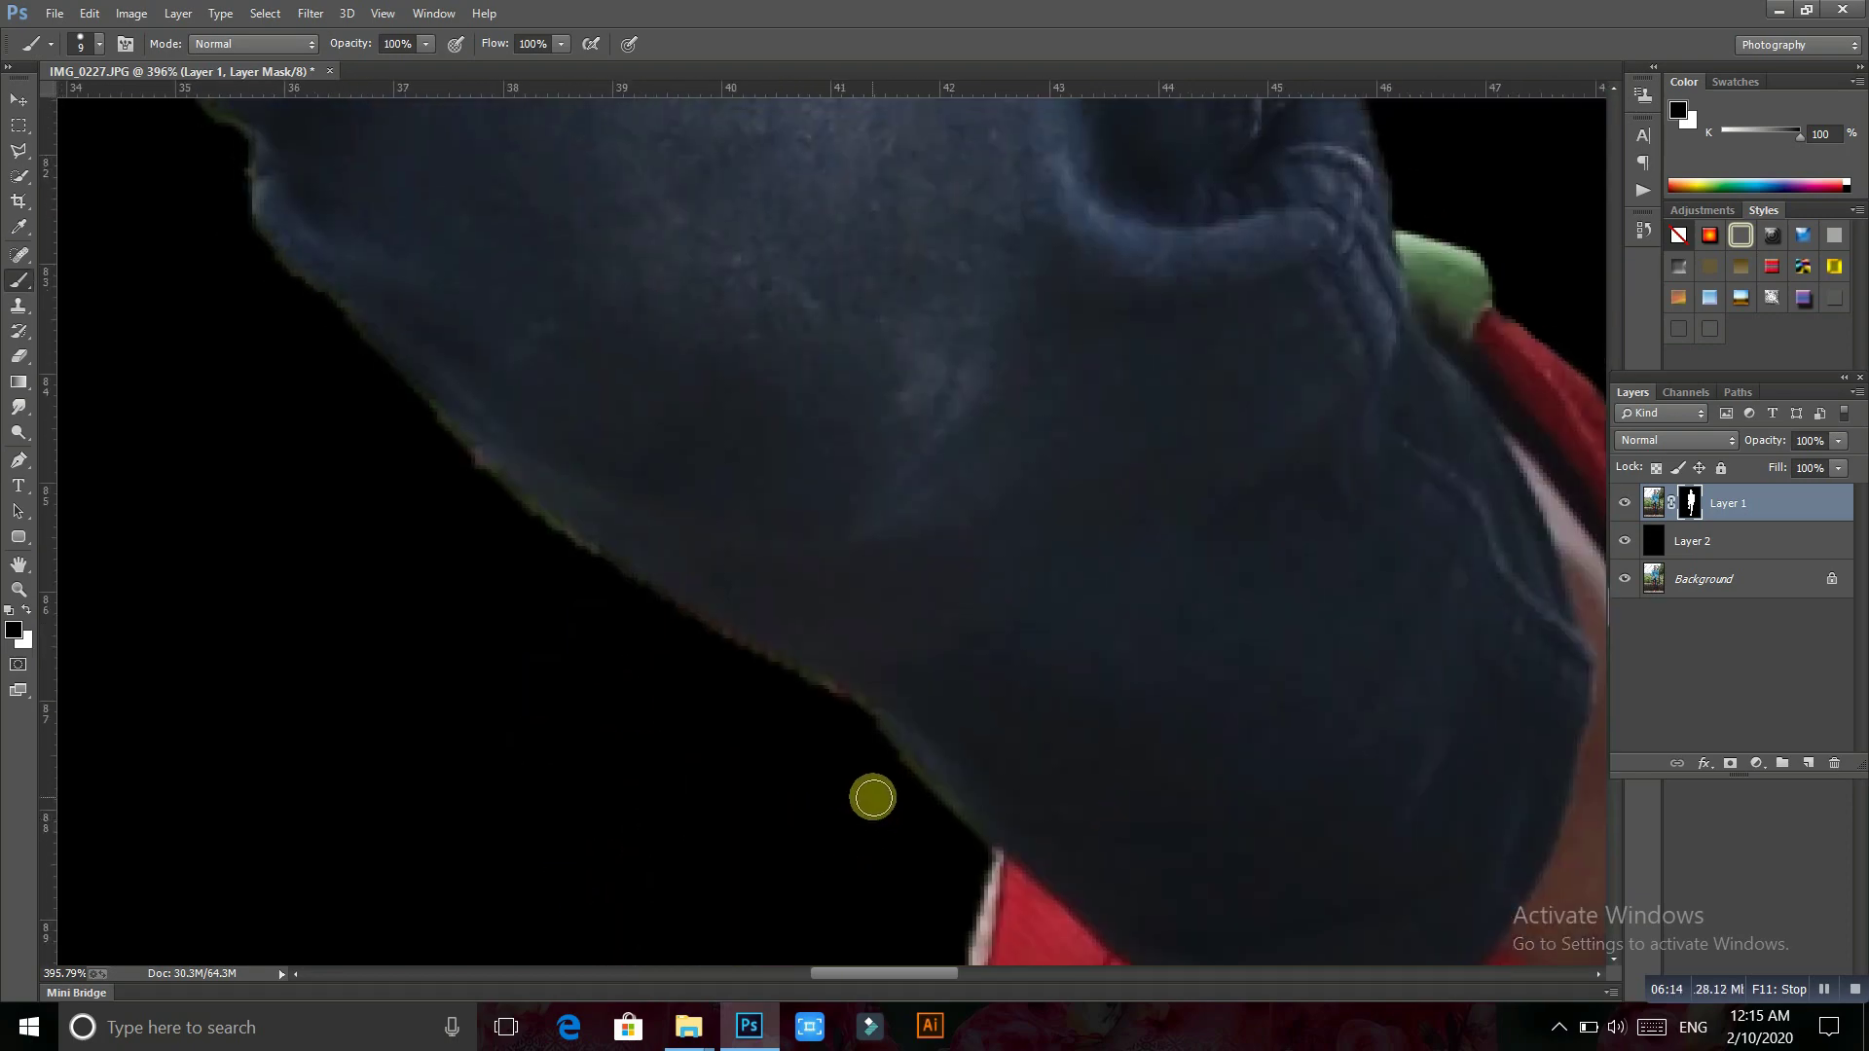
# With a slightly larger brush, paint out the coloured fringe up the trouser outline
pyautogui.moveTo(896, 755); pyautogui.dragTo(958, 819)
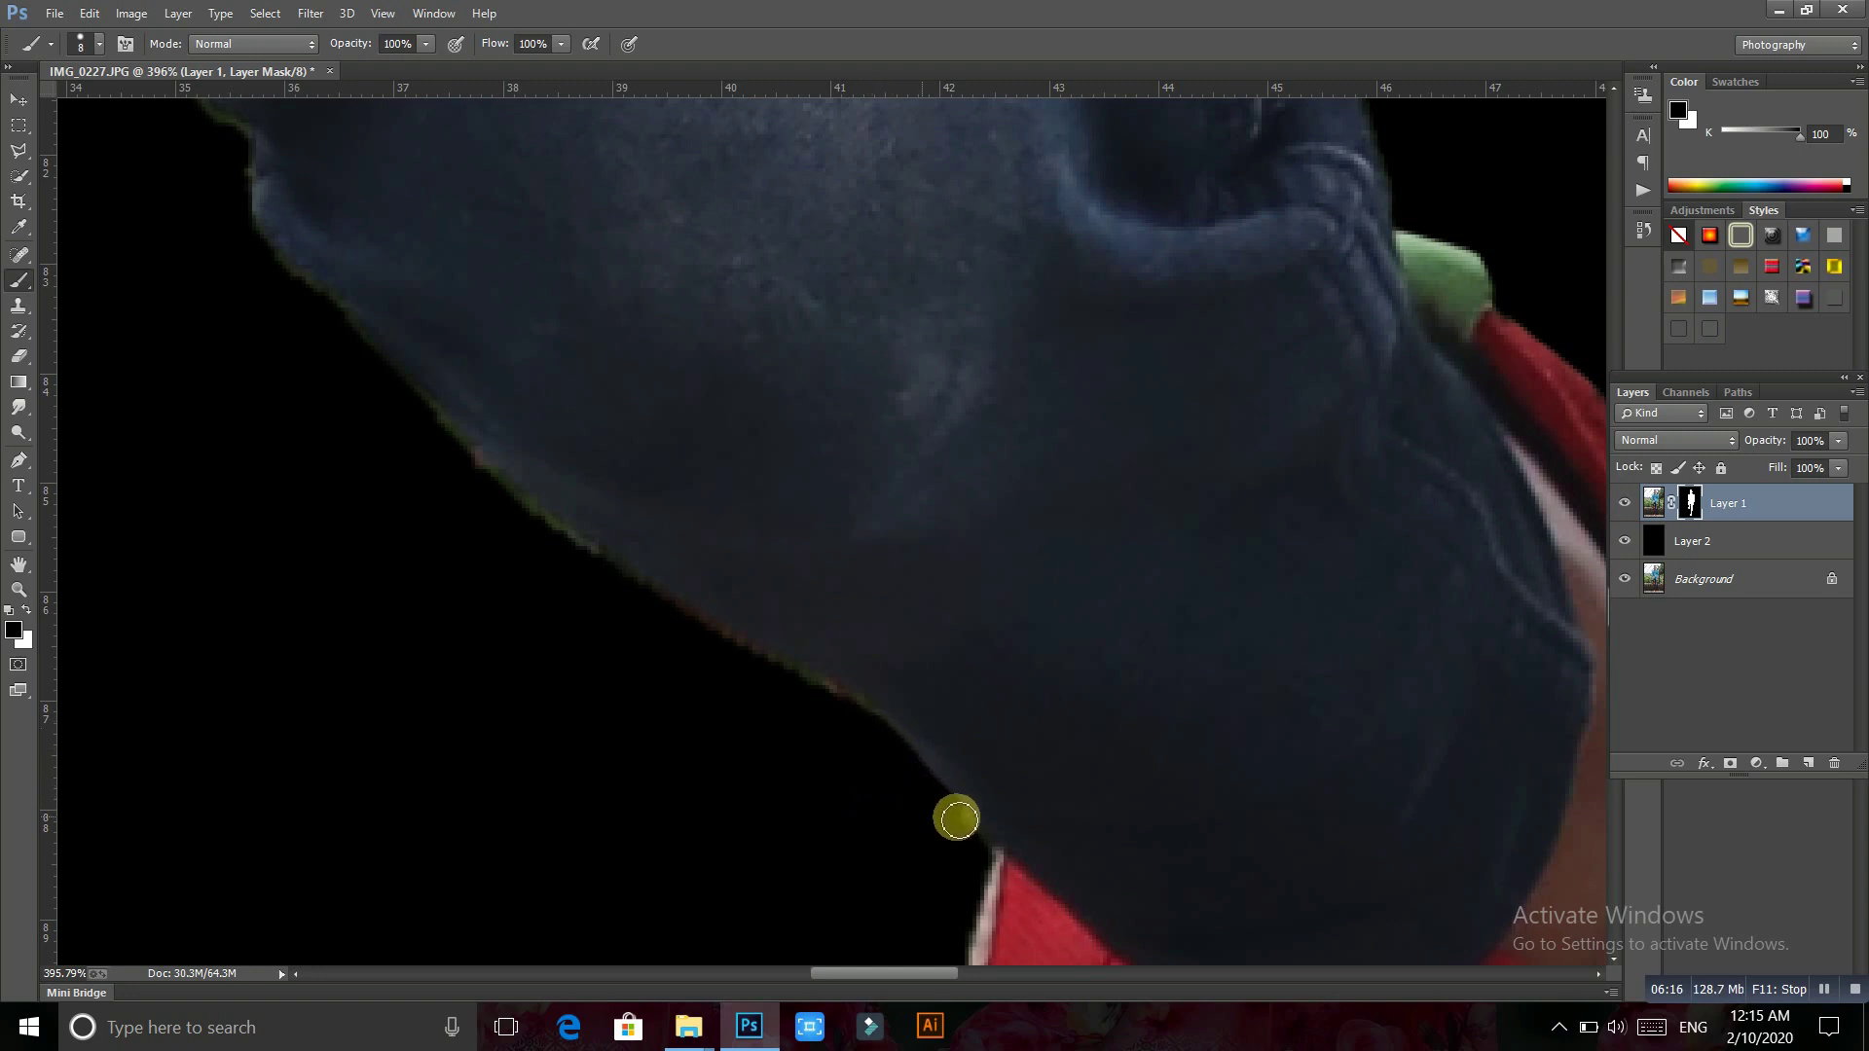
pyautogui.scroll(2, 489, 575)
pyautogui.press(']')
pyautogui.moveTo(507, 558); pyautogui.dragTo(841, 756)
pyautogui.moveTo(649, 672); pyautogui.dragTo(1114, 885)
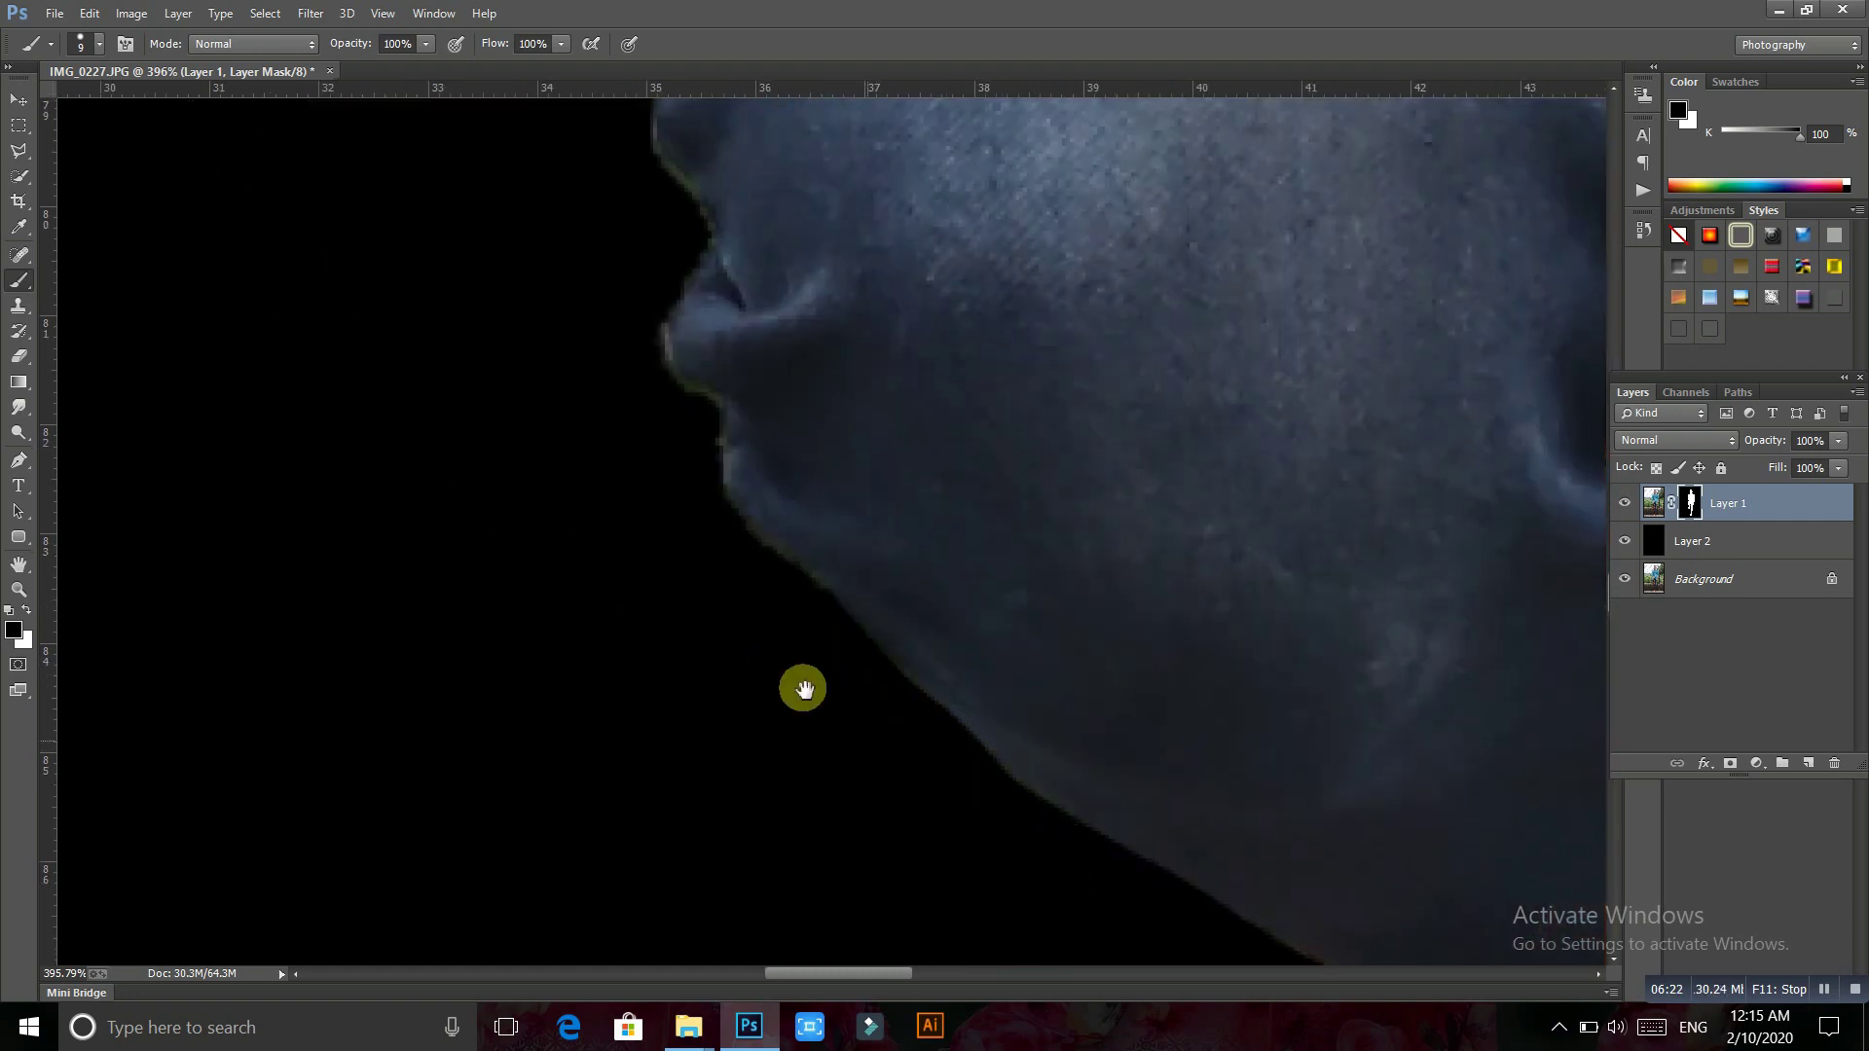
pyautogui.moveTo(732, 589); pyautogui.dragTo(835, 751)
pyautogui.moveTo(841, 683); pyautogui.dragTo(1023, 873)
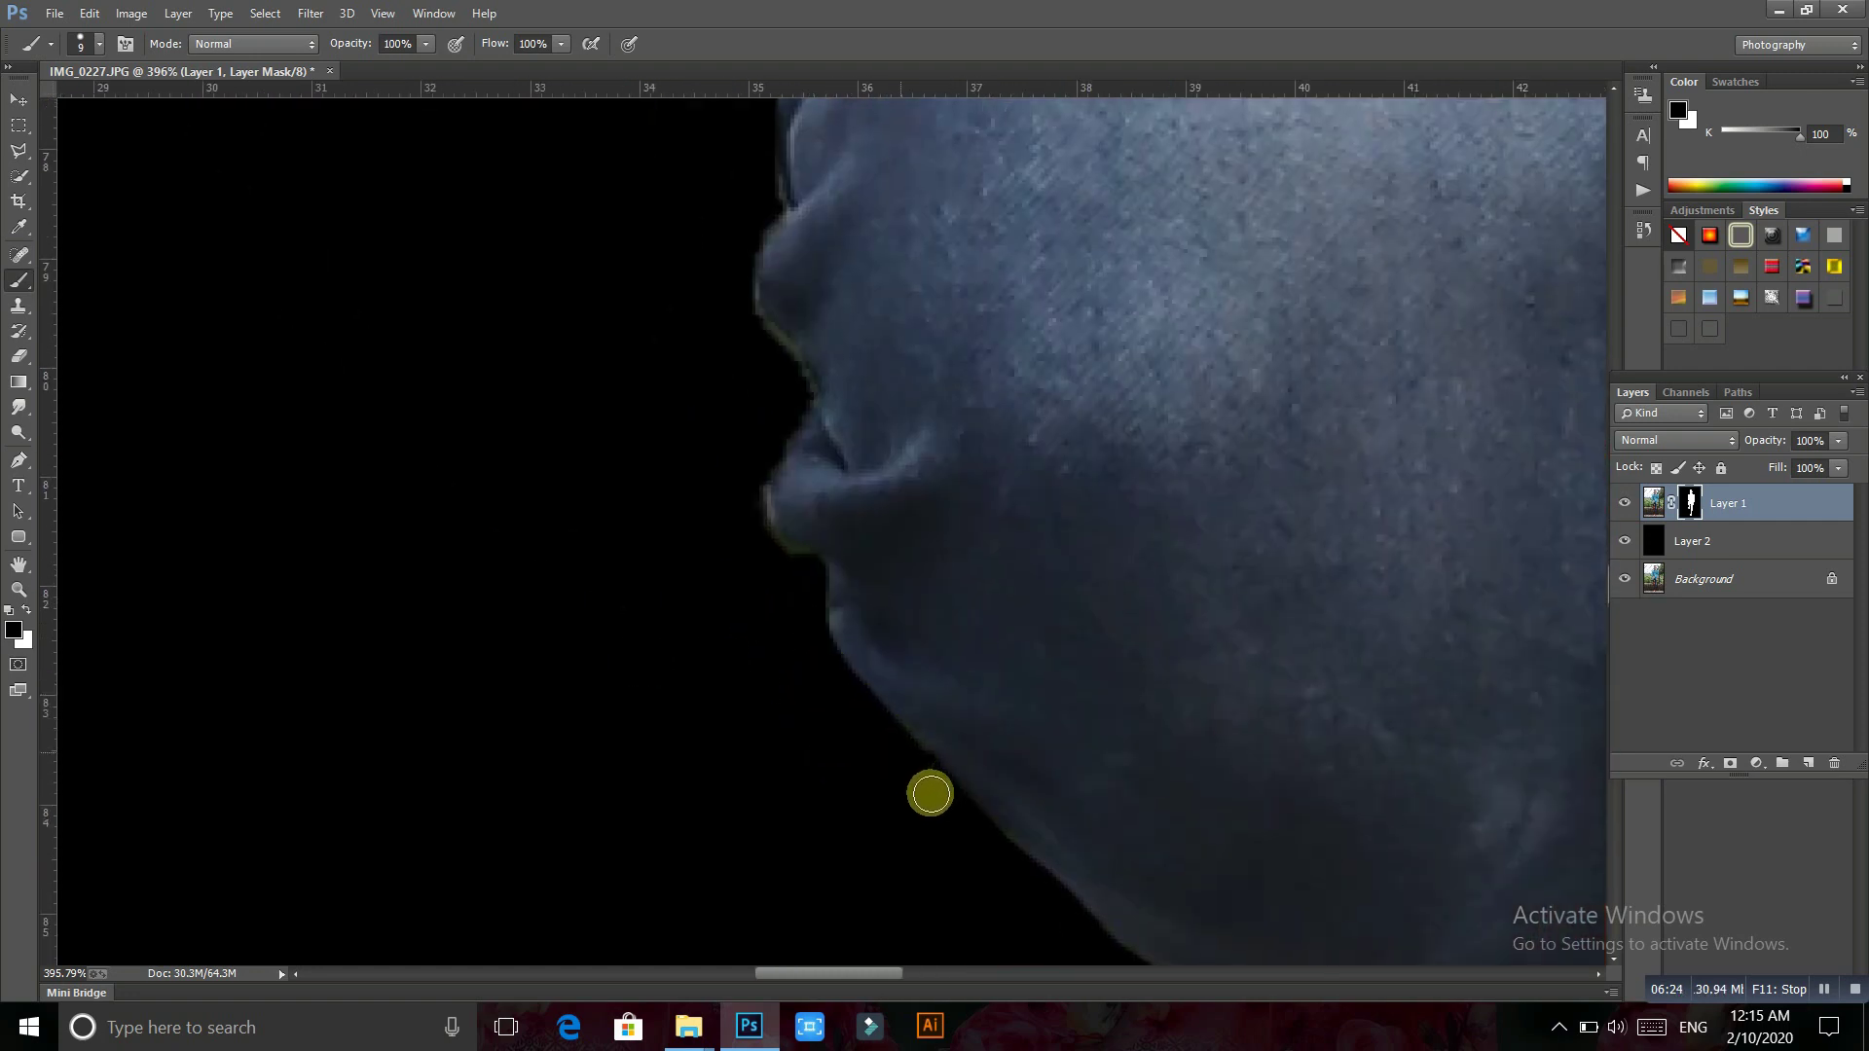
pyautogui.moveTo(845, 685); pyautogui.dragTo(942, 880)
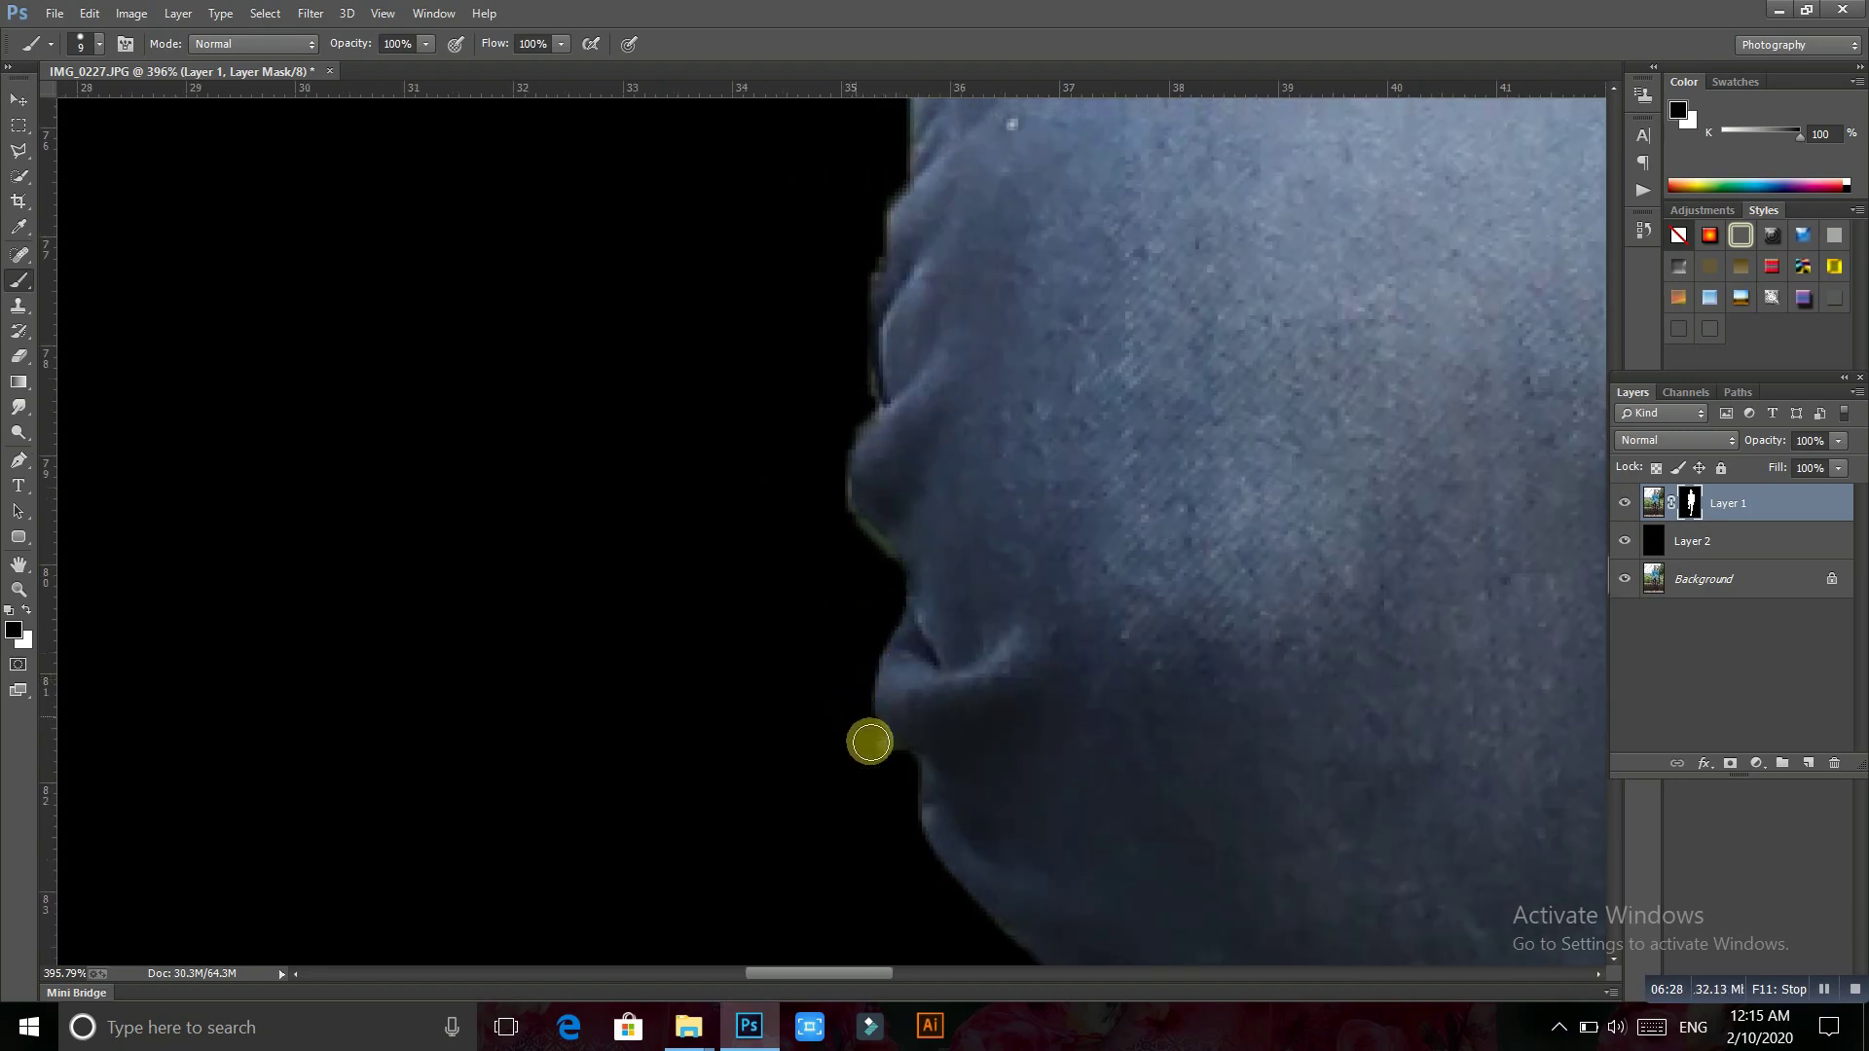
pyautogui.moveTo(859, 646); pyautogui.dragTo(821, 834)
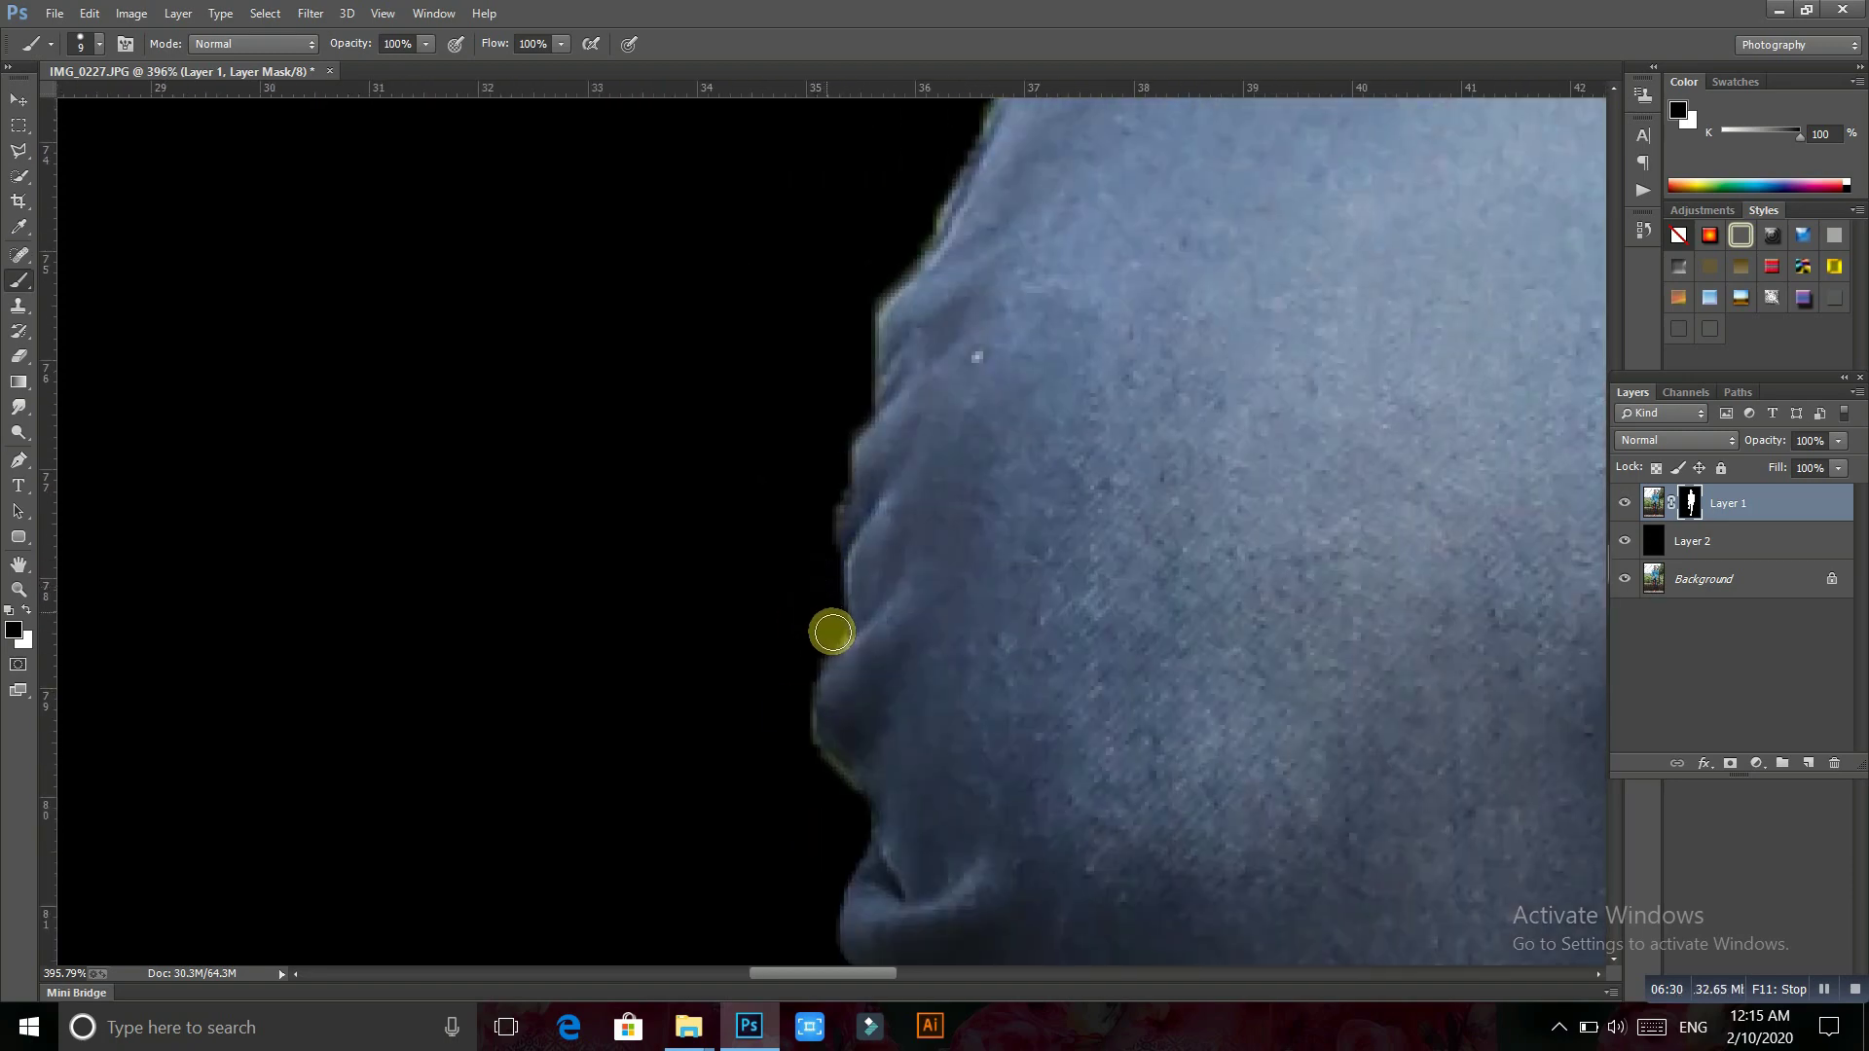
pyautogui.moveTo(826, 496); pyautogui.dragTo(779, 755)
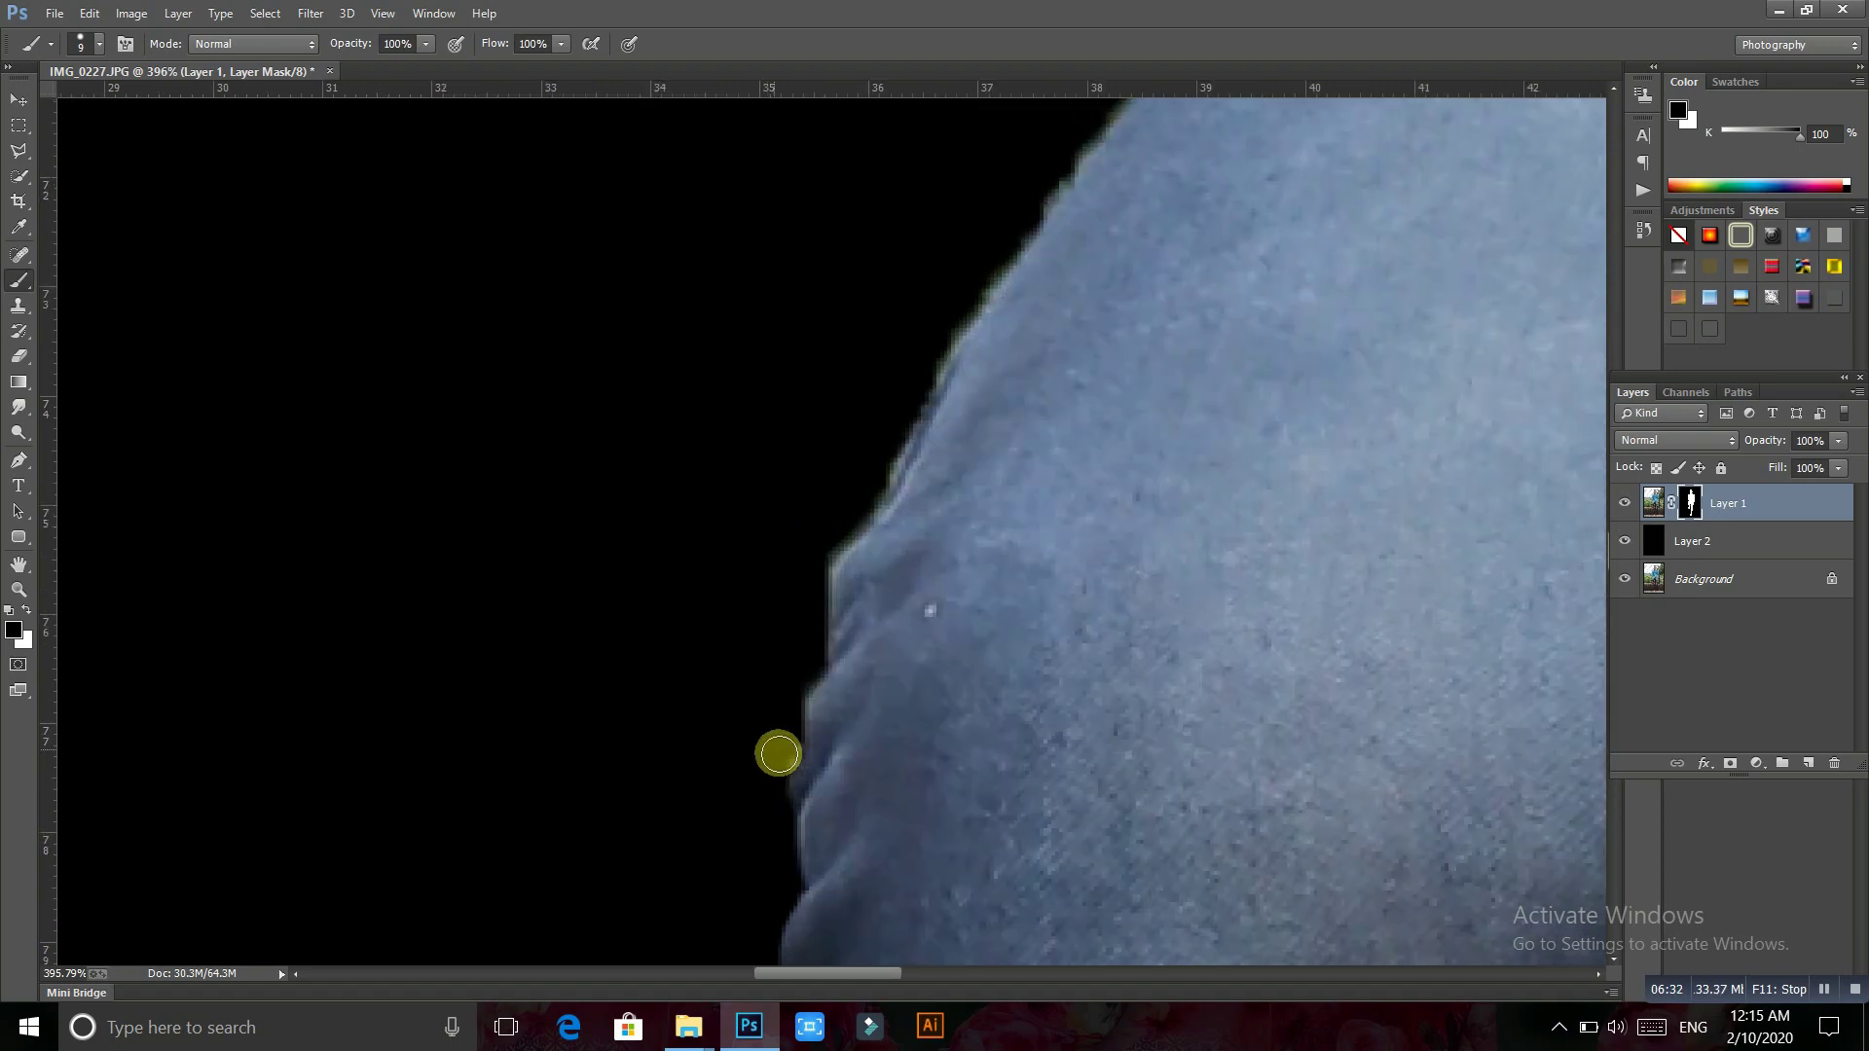
# Move up to the collar and blue sleeve, resizing the brush and touching up the edge
pyautogui.moveTo(857, 480)
pyautogui.mouseDown()
pyautogui.moveTo(584, 880)
pyautogui.moveTo(737, 622)
pyautogui.mouseUp()
pyautogui.press(']')
pyautogui.moveTo(889, 484)
pyautogui.mouseDown()
pyautogui.moveTo(730, 734)
pyautogui.moveTo(830, 493)
pyautogui.mouseUp()
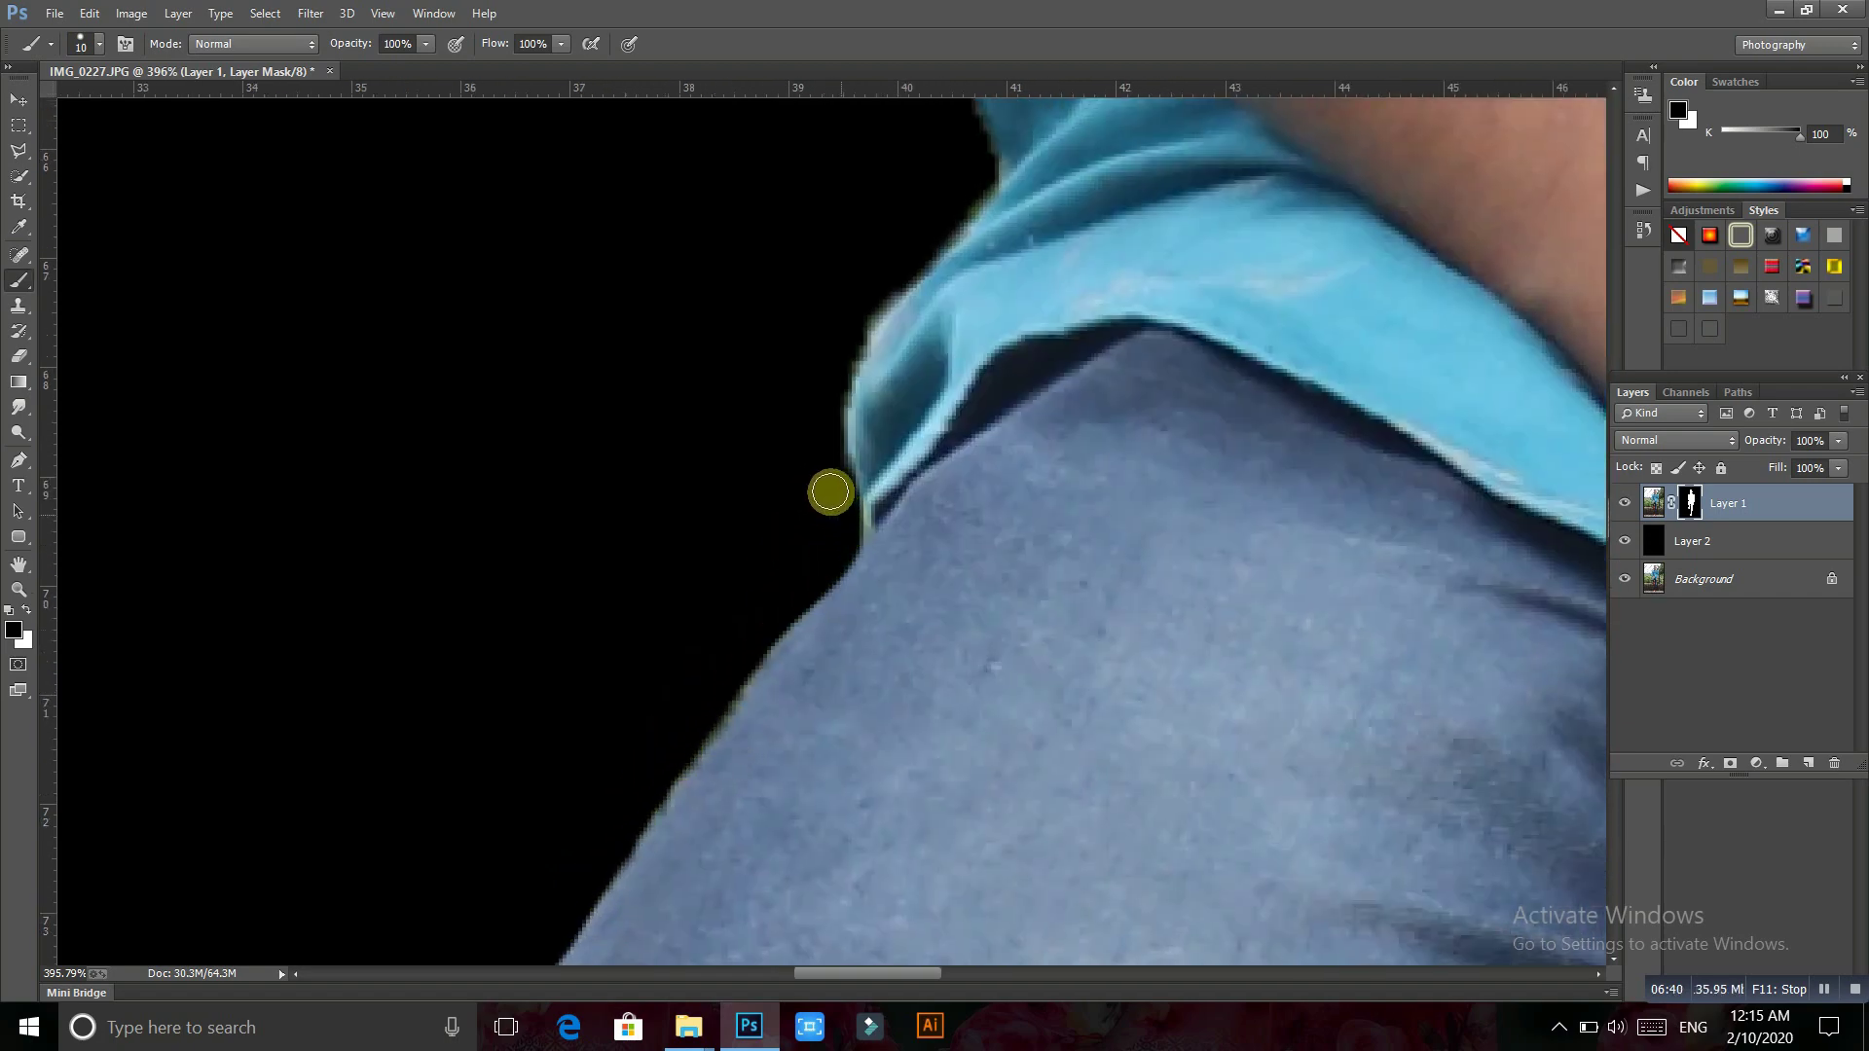
pyautogui.moveTo(835, 378); pyautogui.dragTo(732, 700)
pyautogui.press('[')
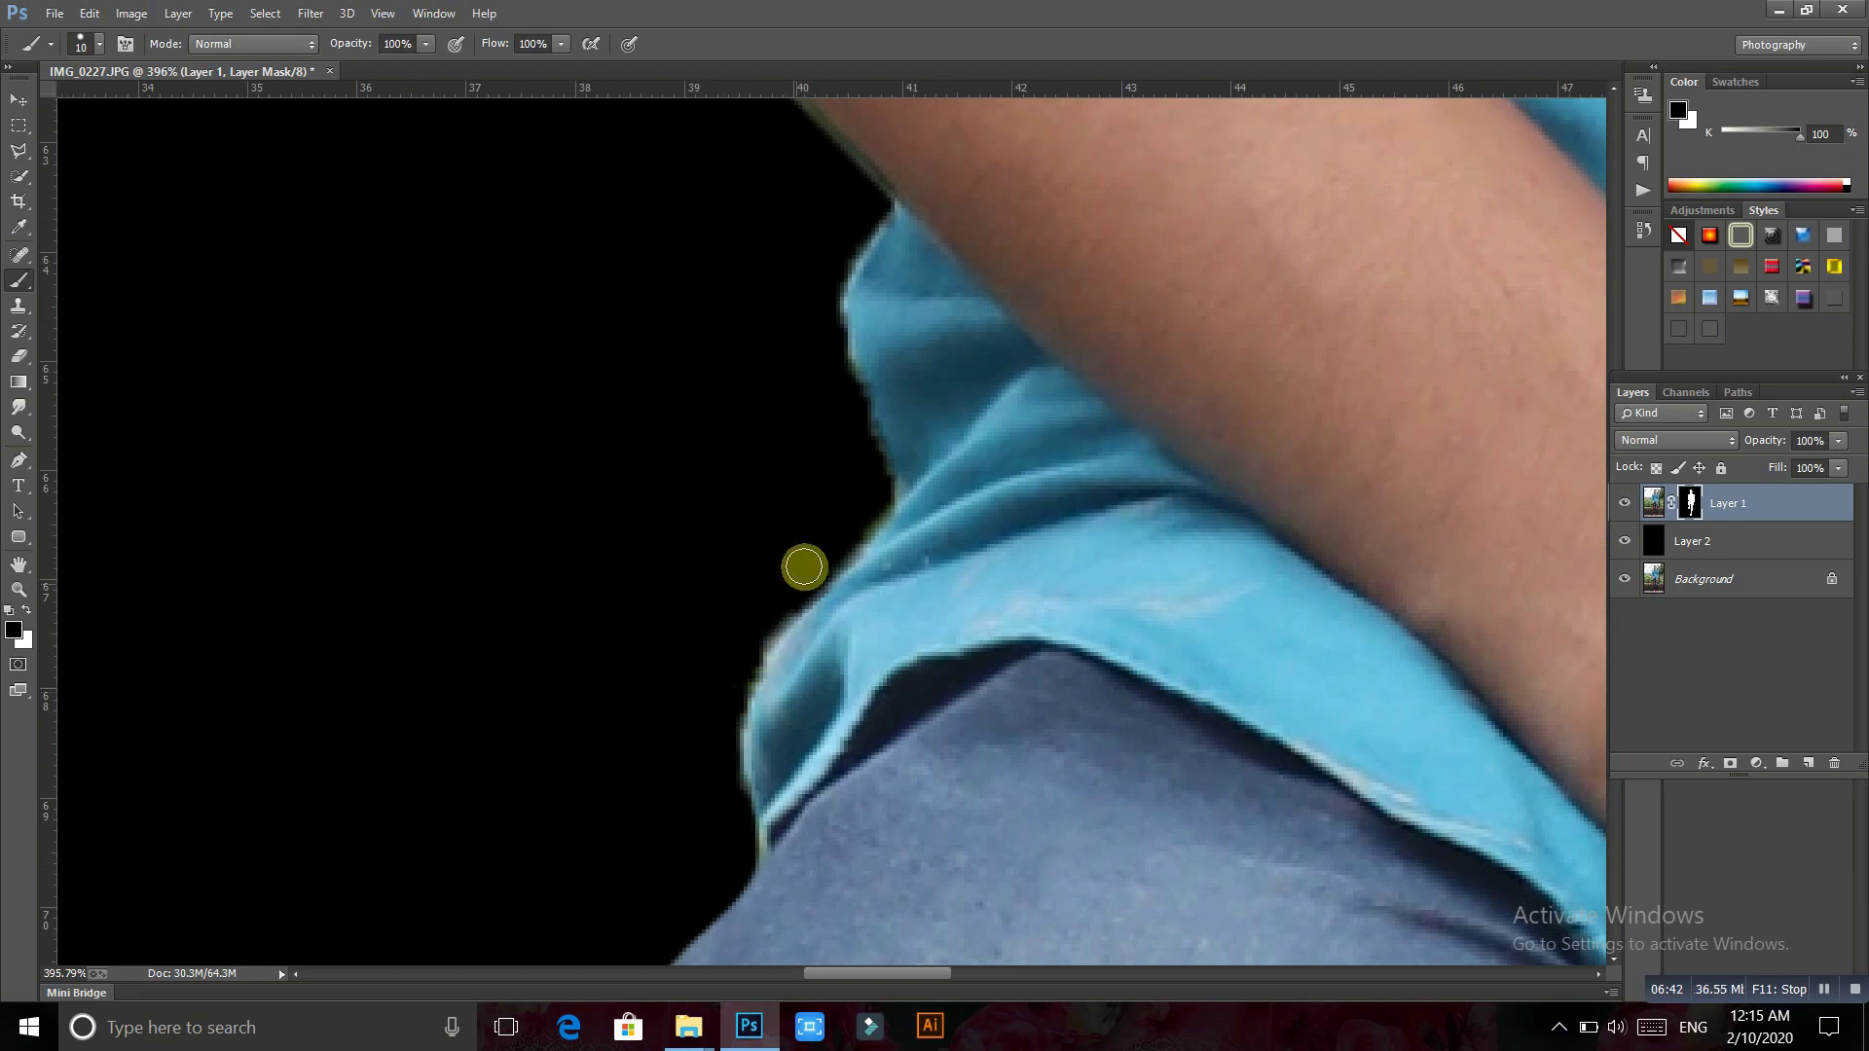
pyautogui.moveTo(829, 569)
pyautogui.mouseDown()
pyautogui.moveTo(746, 680)
pyautogui.moveTo(742, 809)
pyautogui.mouseUp()
pyautogui.scroll(3, 830, 458)
pyautogui.press('[')
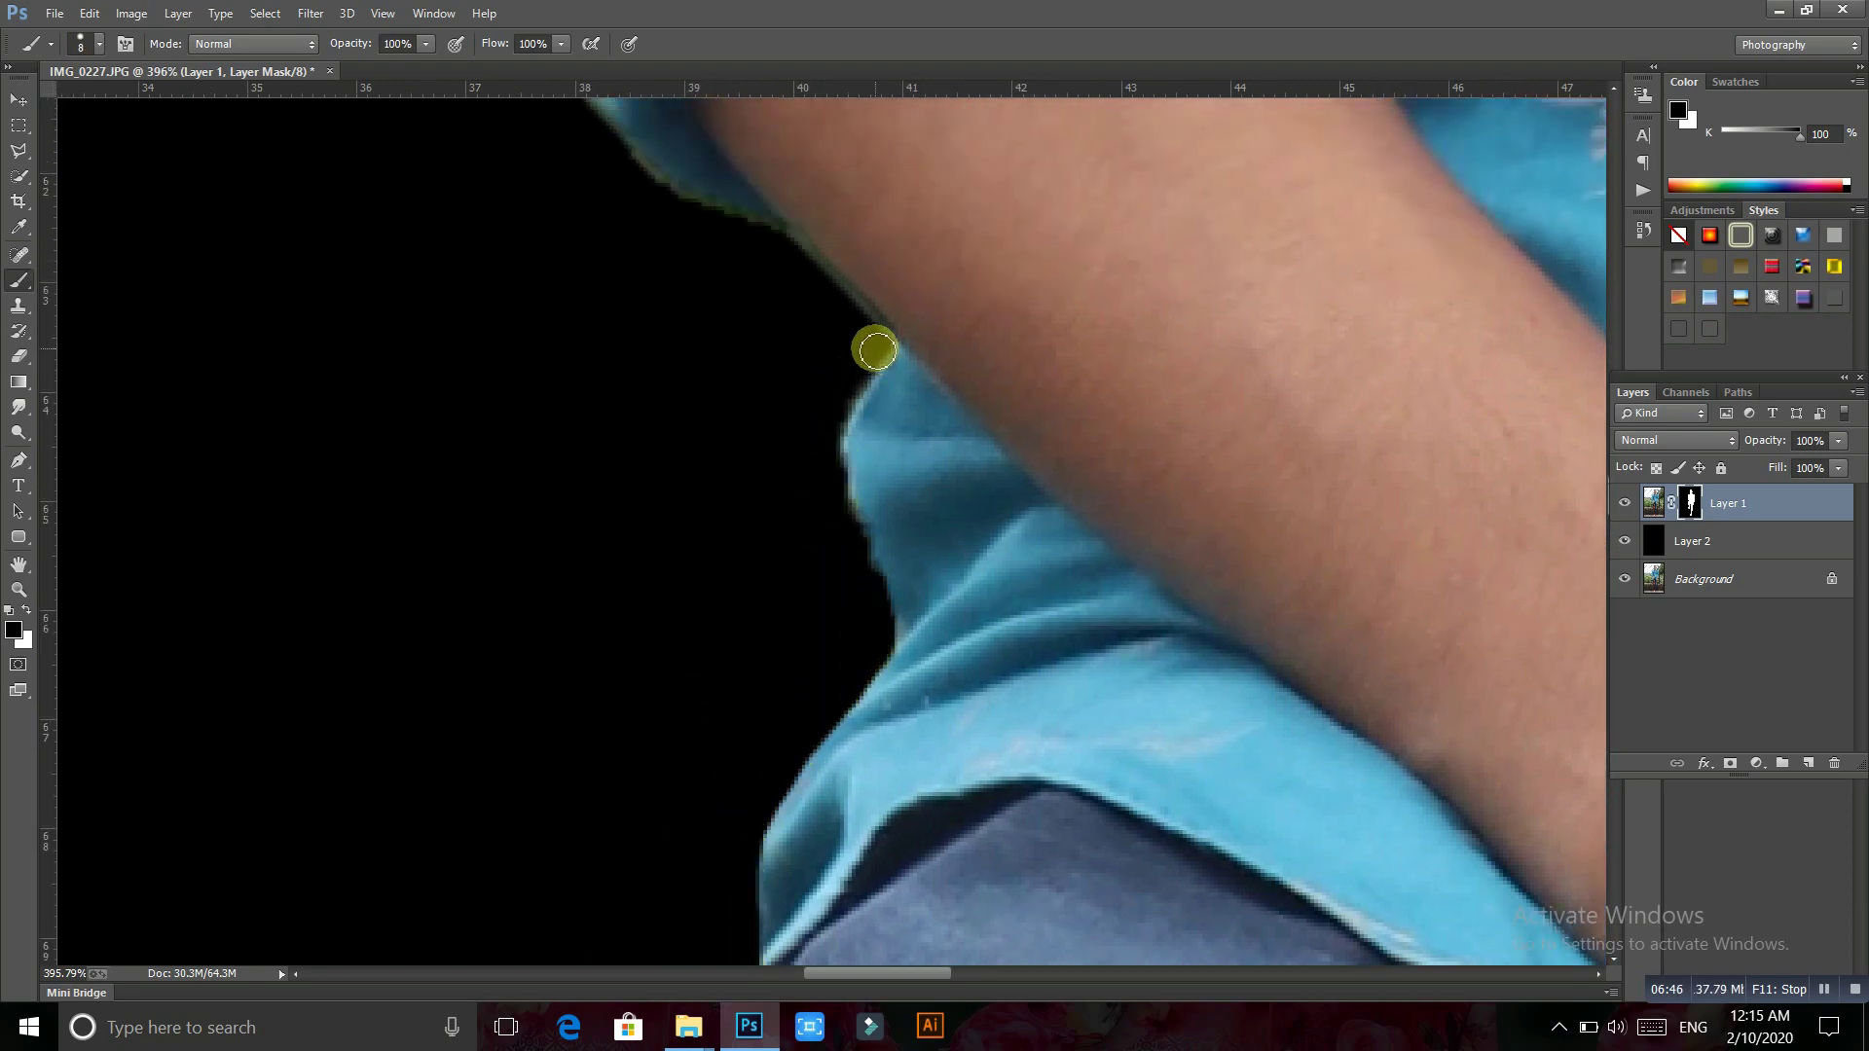
# Paint the mask black down the upper sleeve edge
pyautogui.moveTo(905, 633); pyautogui.dragTo(919, 826)
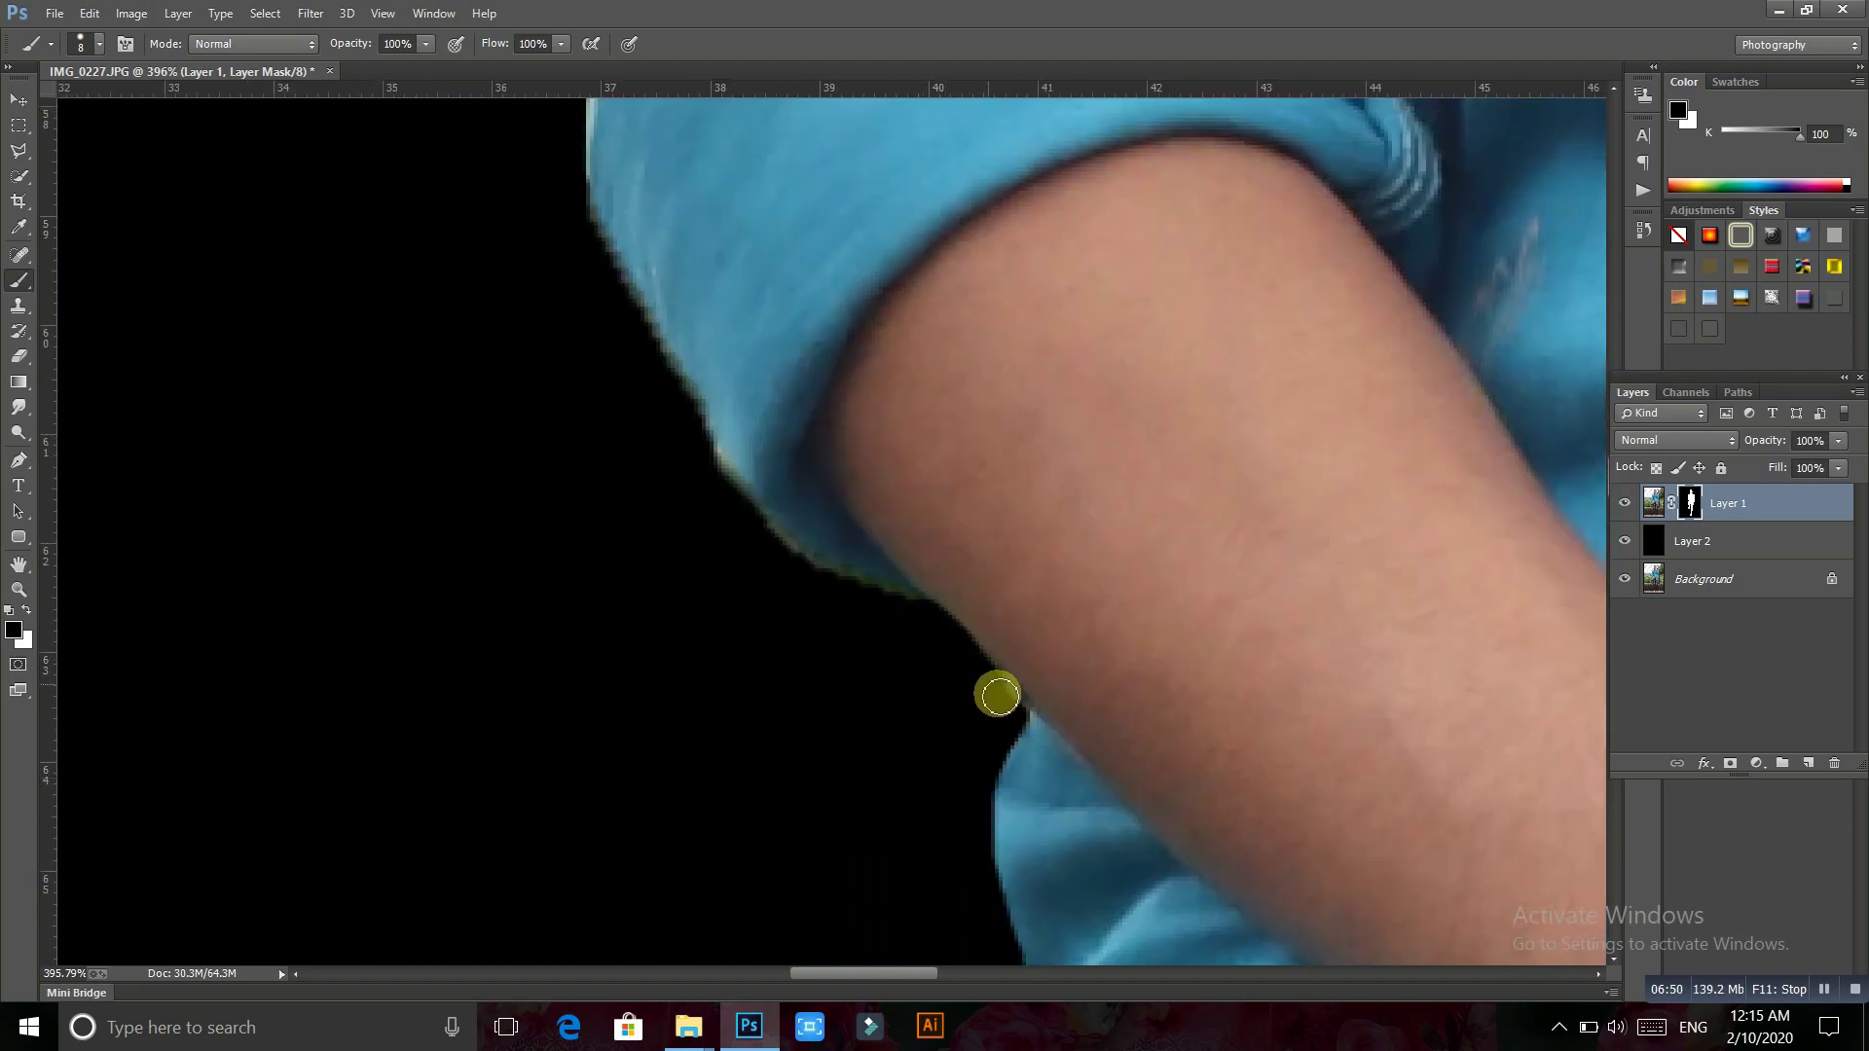
pyautogui.press(']')
pyautogui.moveTo(717, 496); pyautogui.dragTo(842, 582)
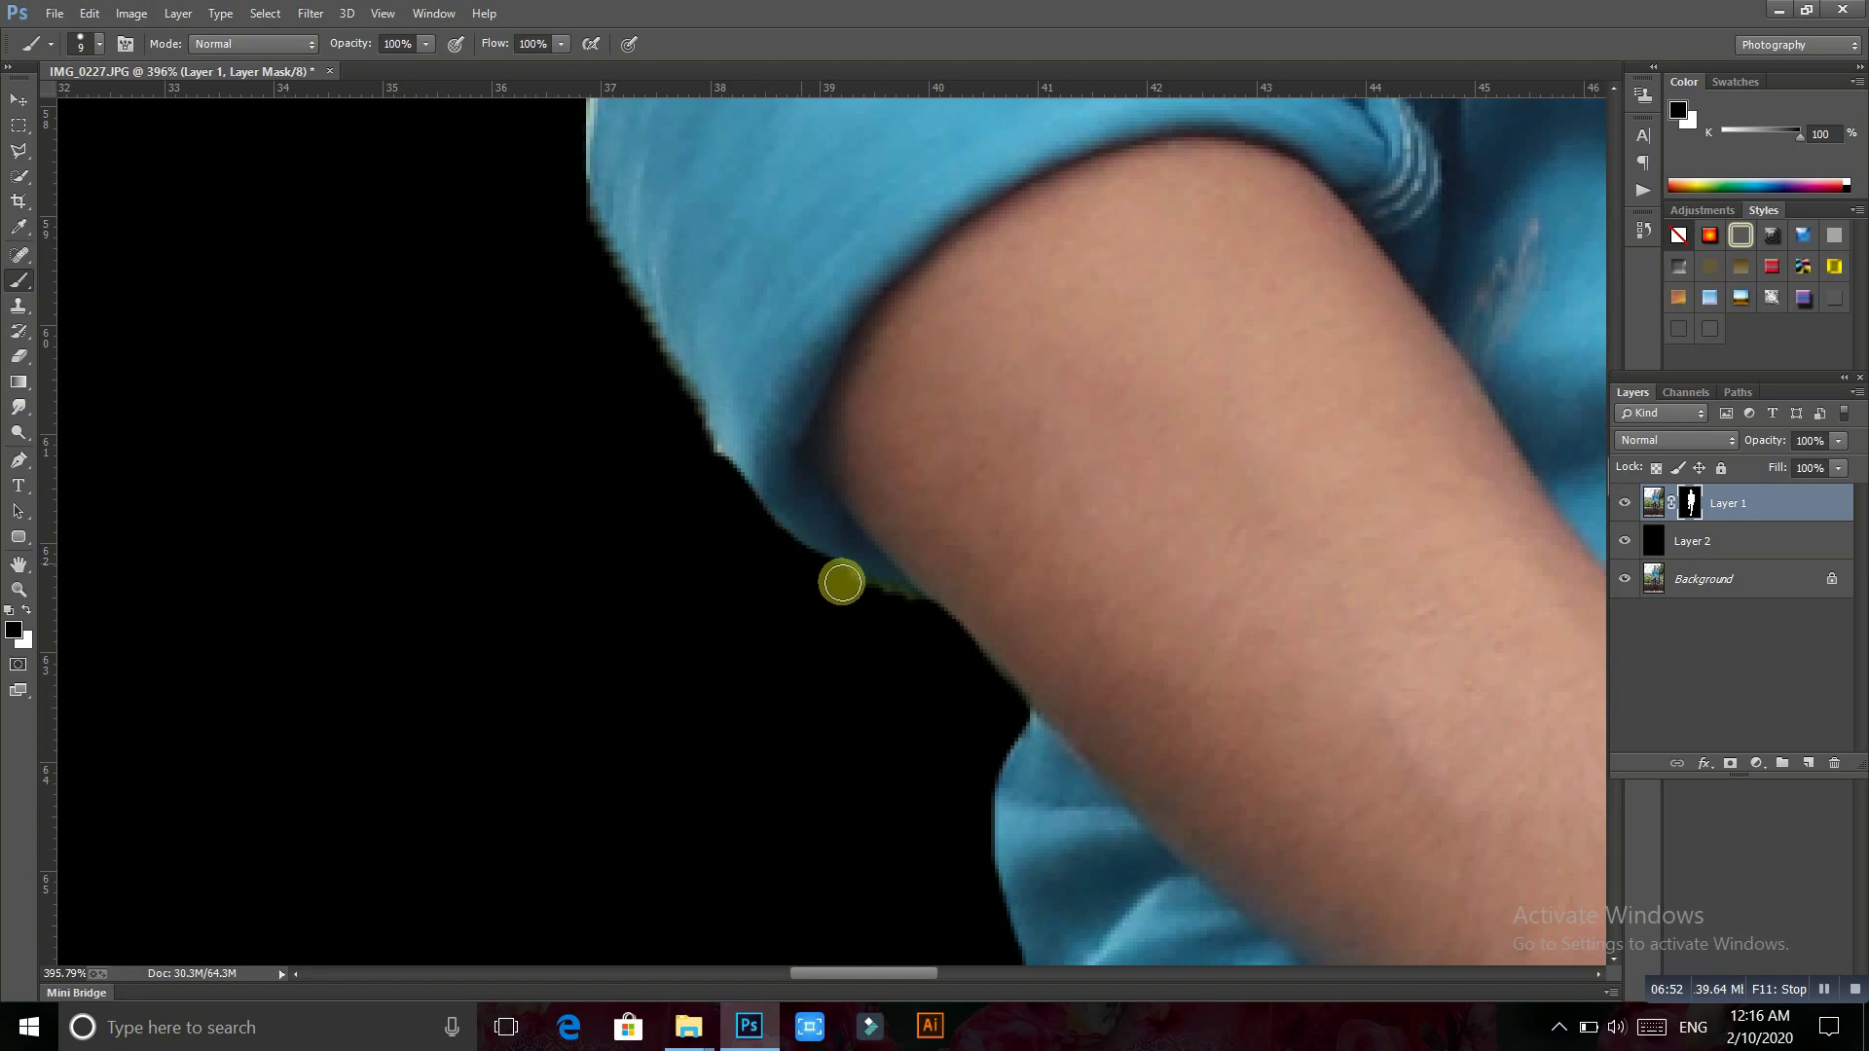
pyautogui.moveTo(619, 346); pyautogui.dragTo(823, 647)
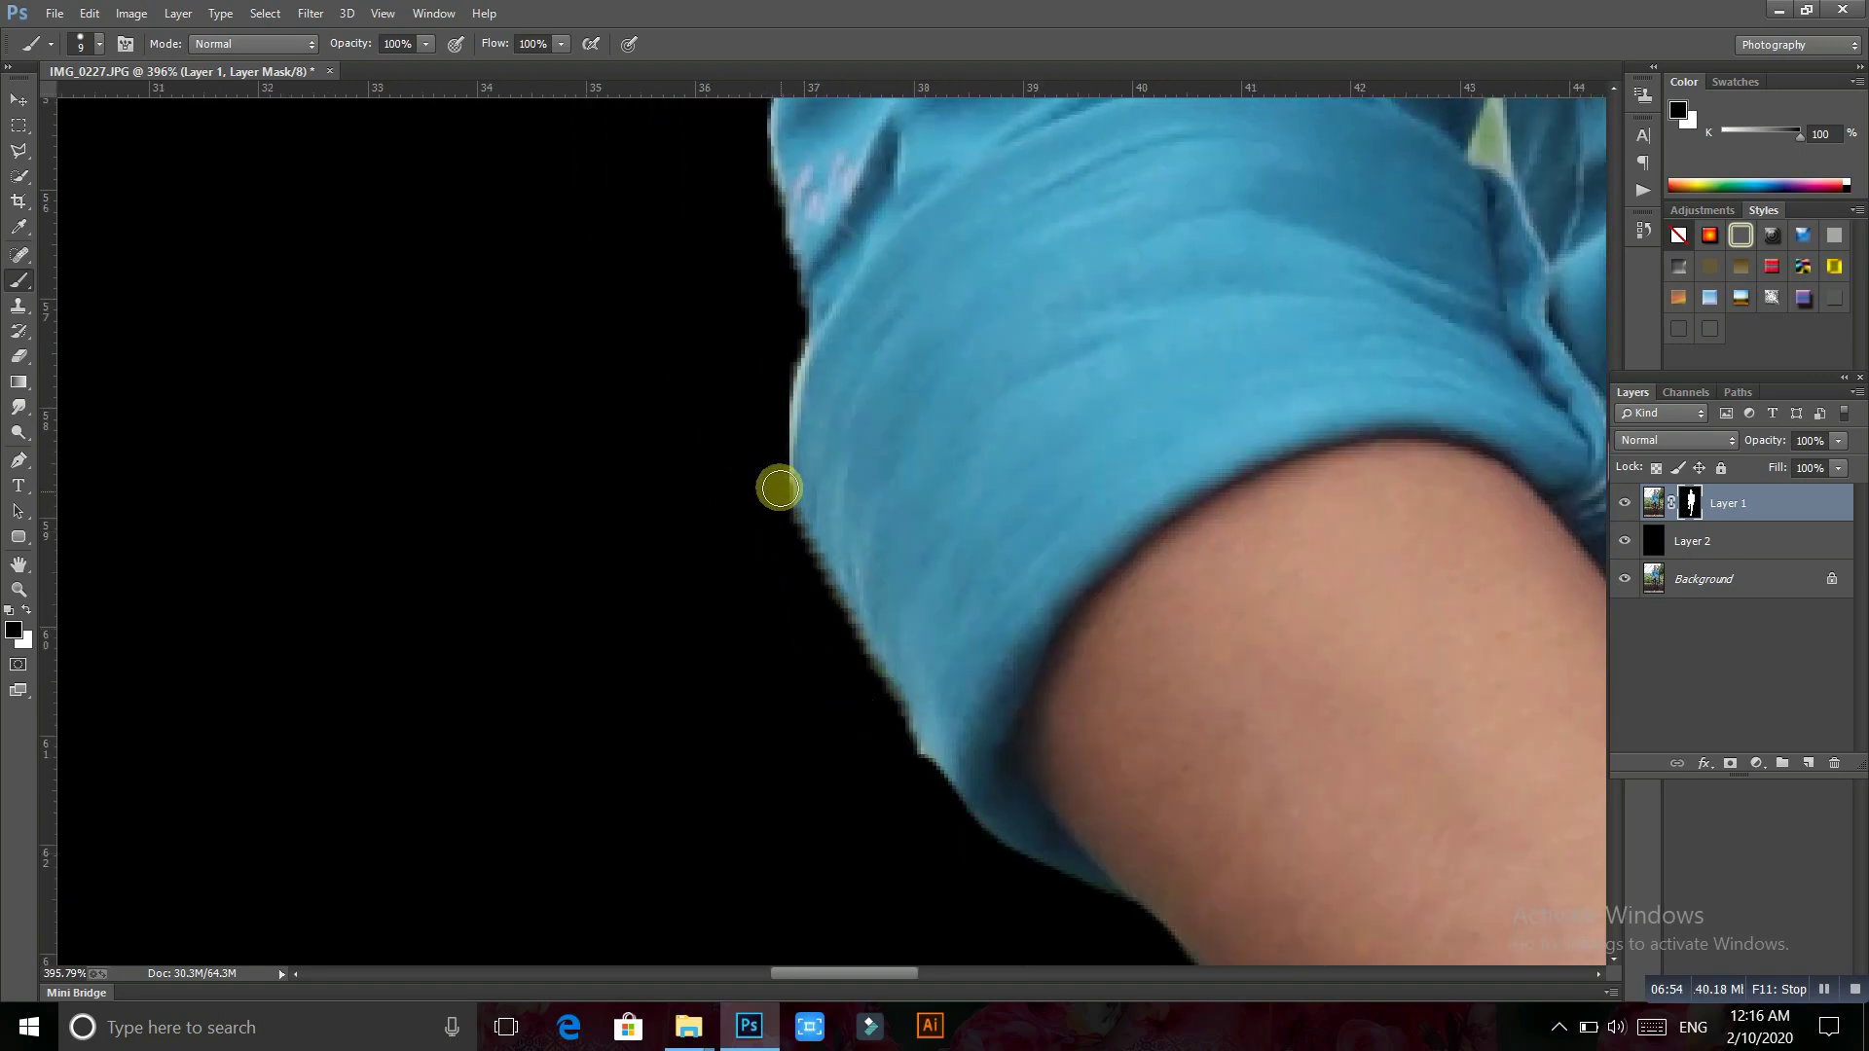
pyautogui.moveTo(778, 488); pyautogui.dragTo(909, 772)
pyautogui.moveTo(791, 370); pyautogui.dragTo(797, 682)
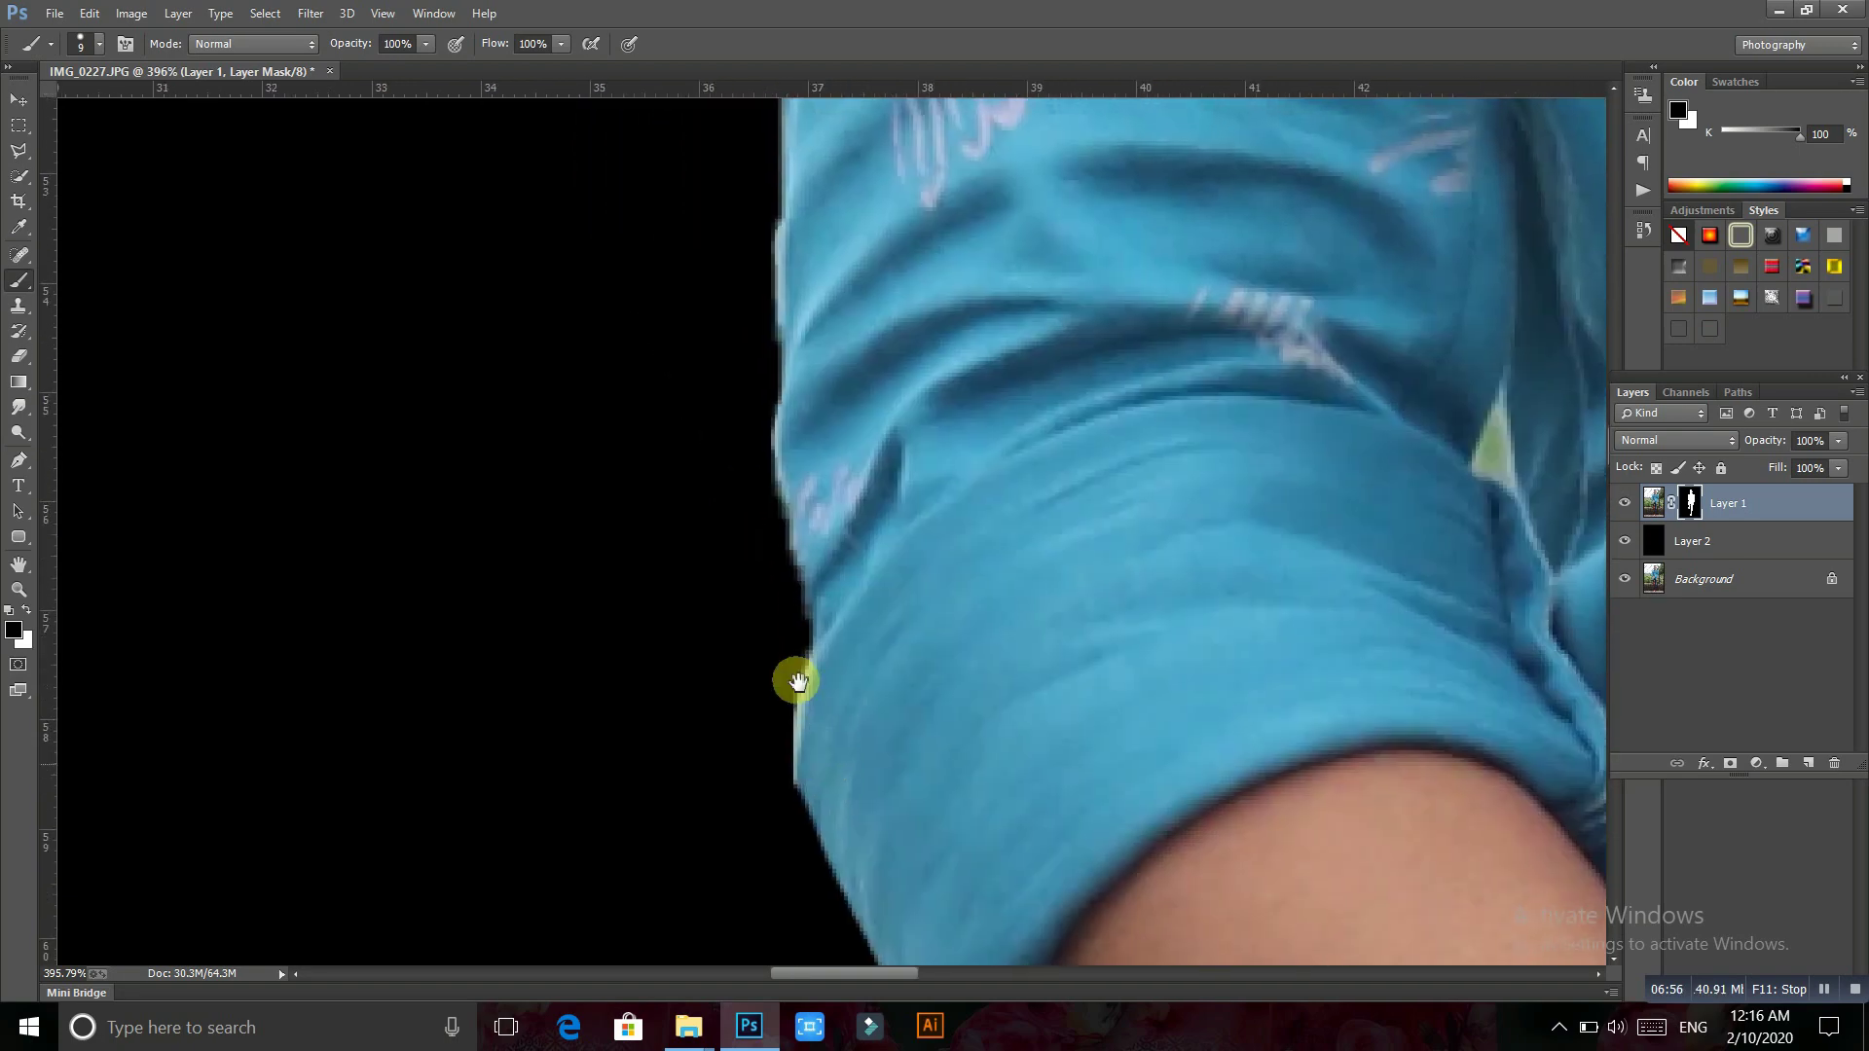
# With a much smaller brush, hide the light seam patch between arm and shirt
pyautogui.moveTo(1119, 597); pyautogui.dragTo(546, 659)
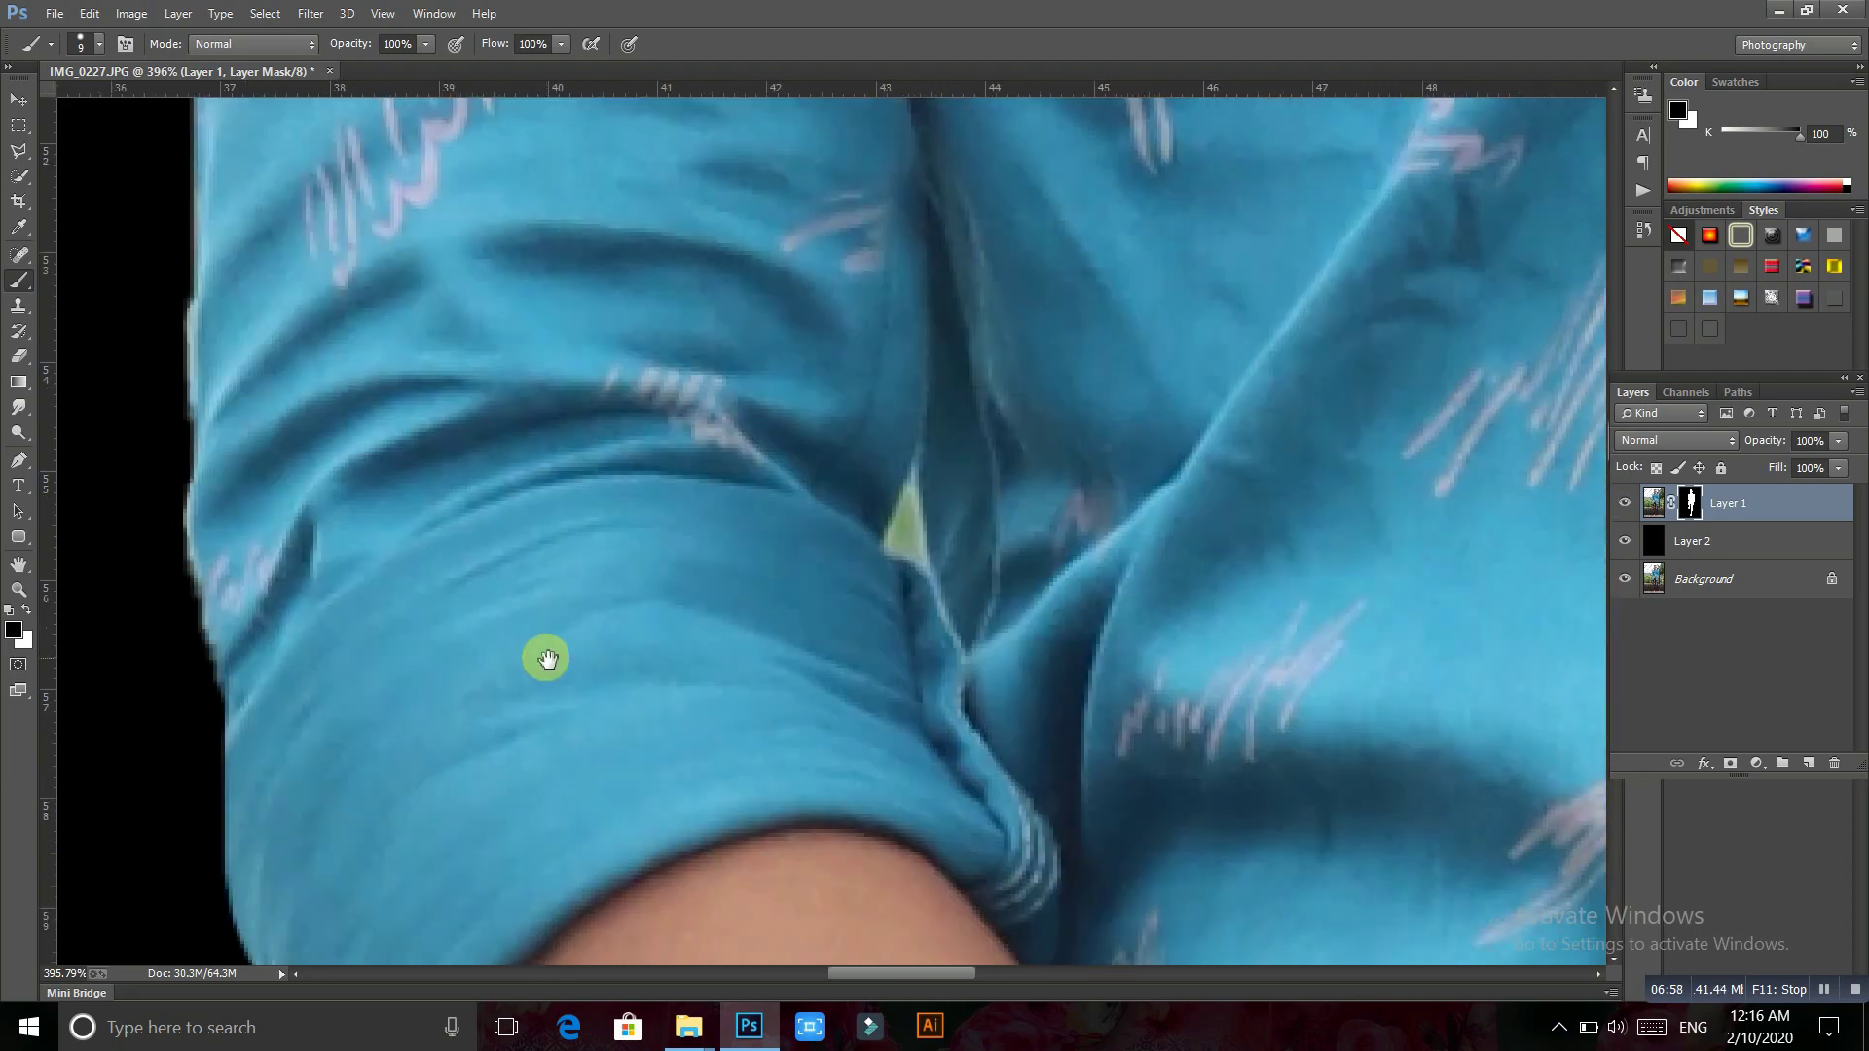
pyautogui.press('[')
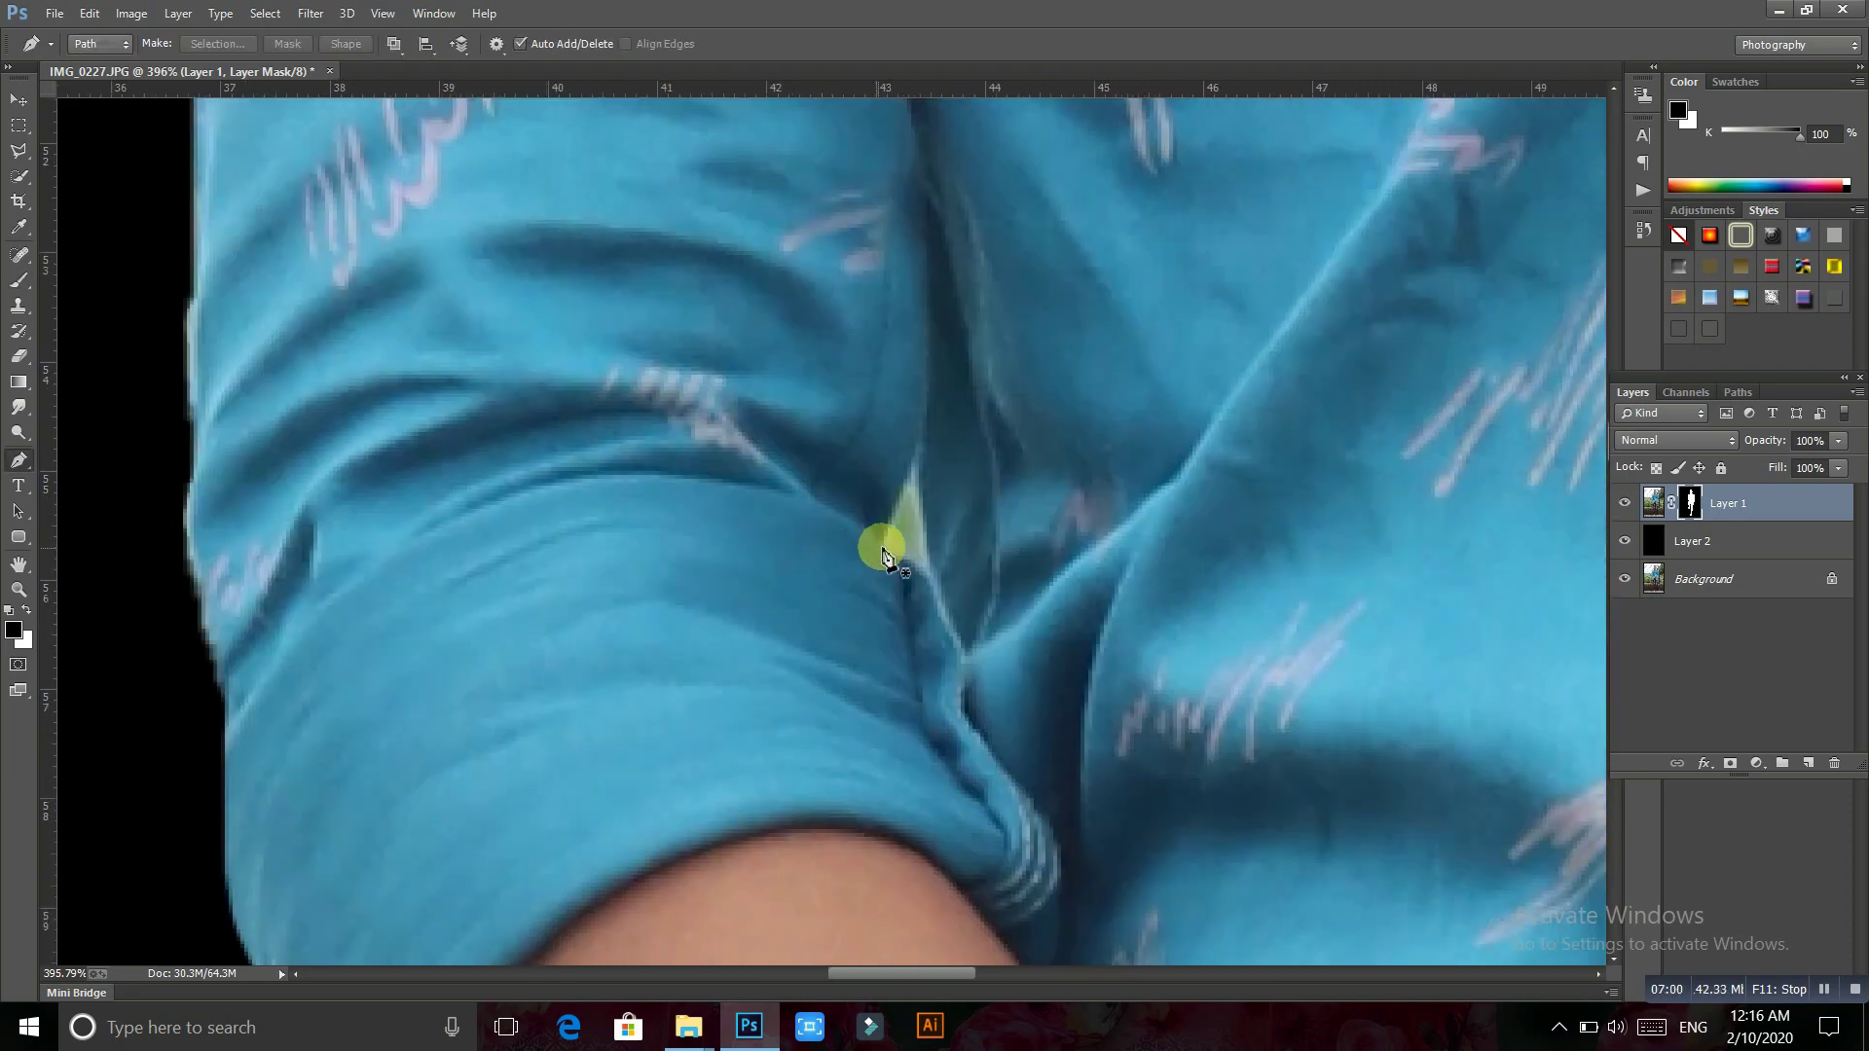
pyautogui.press('[')
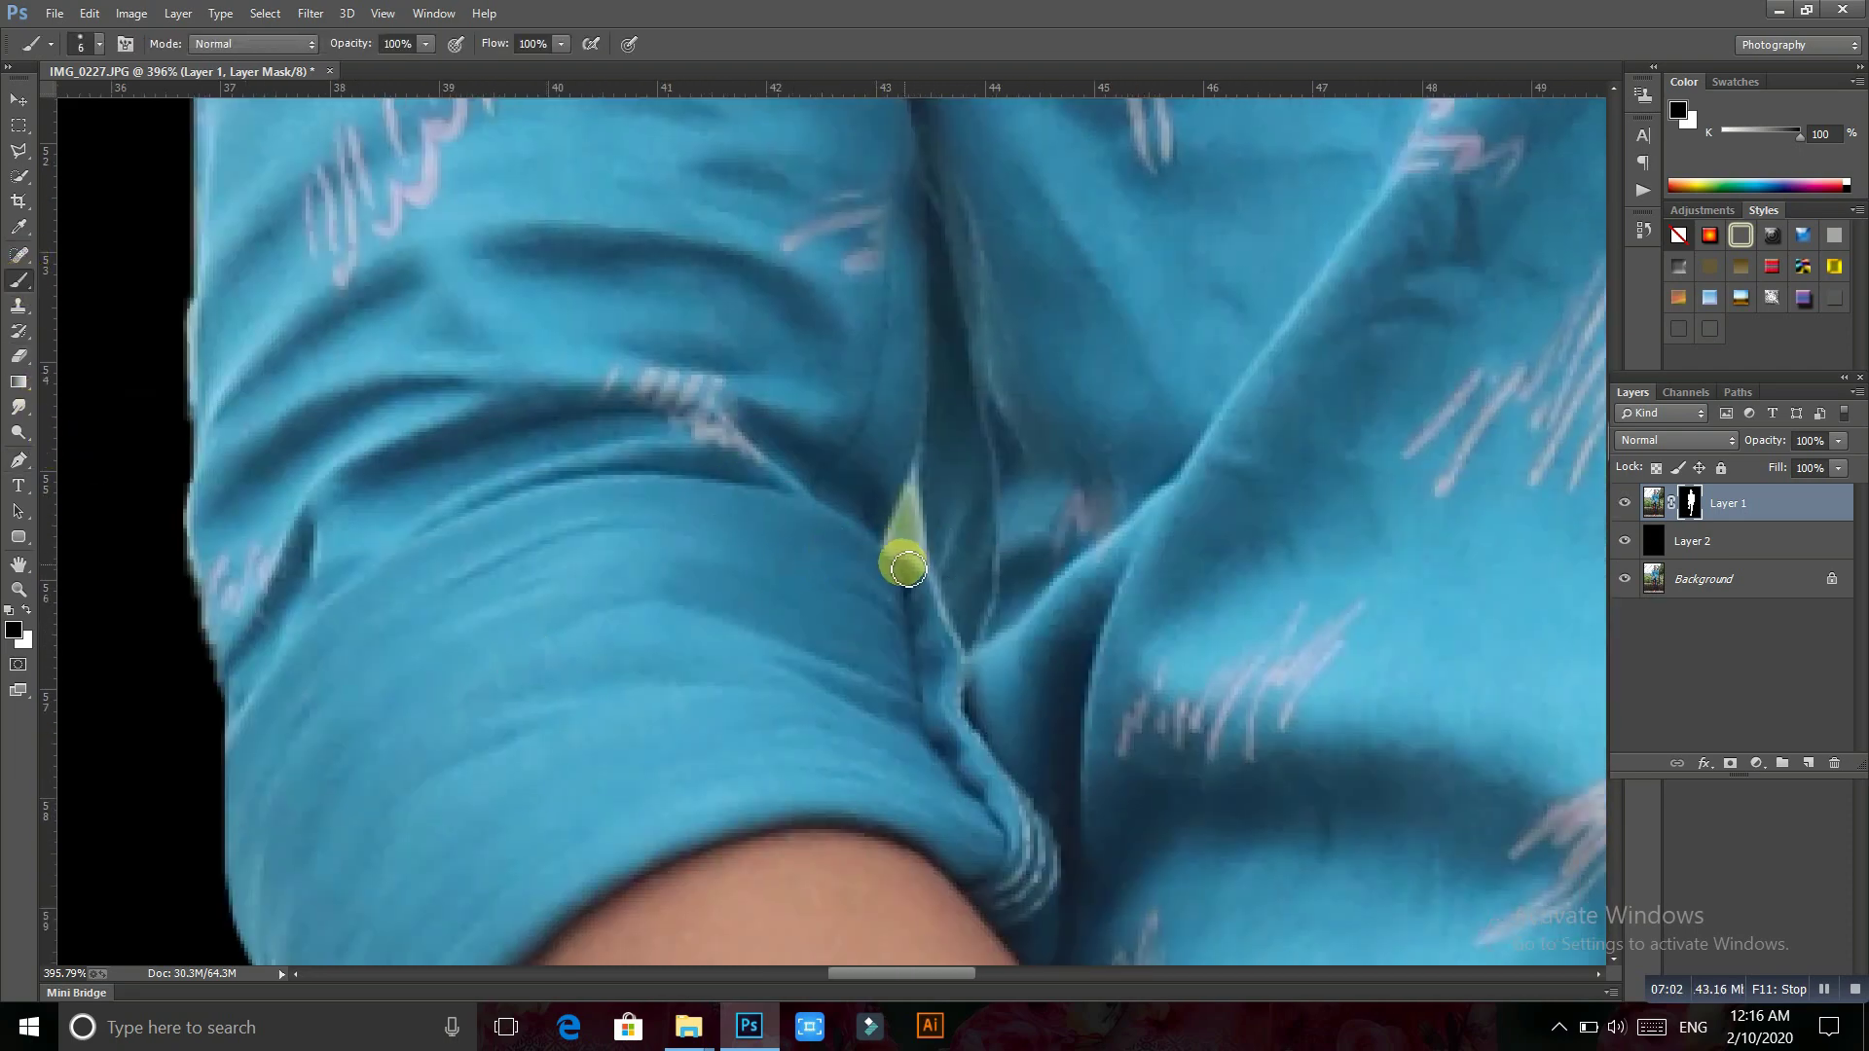
pyautogui.moveTo(899, 556)
pyautogui.mouseDown()
pyautogui.moveTo(911, 518)
pyautogui.moveTo(927, 529)
pyautogui.moveTo(914, 509)
pyautogui.moveTo(936, 567)
pyautogui.moveTo(909, 500)
pyautogui.moveTo(918, 551)
pyautogui.mouseUp()
# Extend the hidden gap between arm and shirt and touch up the sleeve edge
pyautogui.scroll(-1, 501, 510)
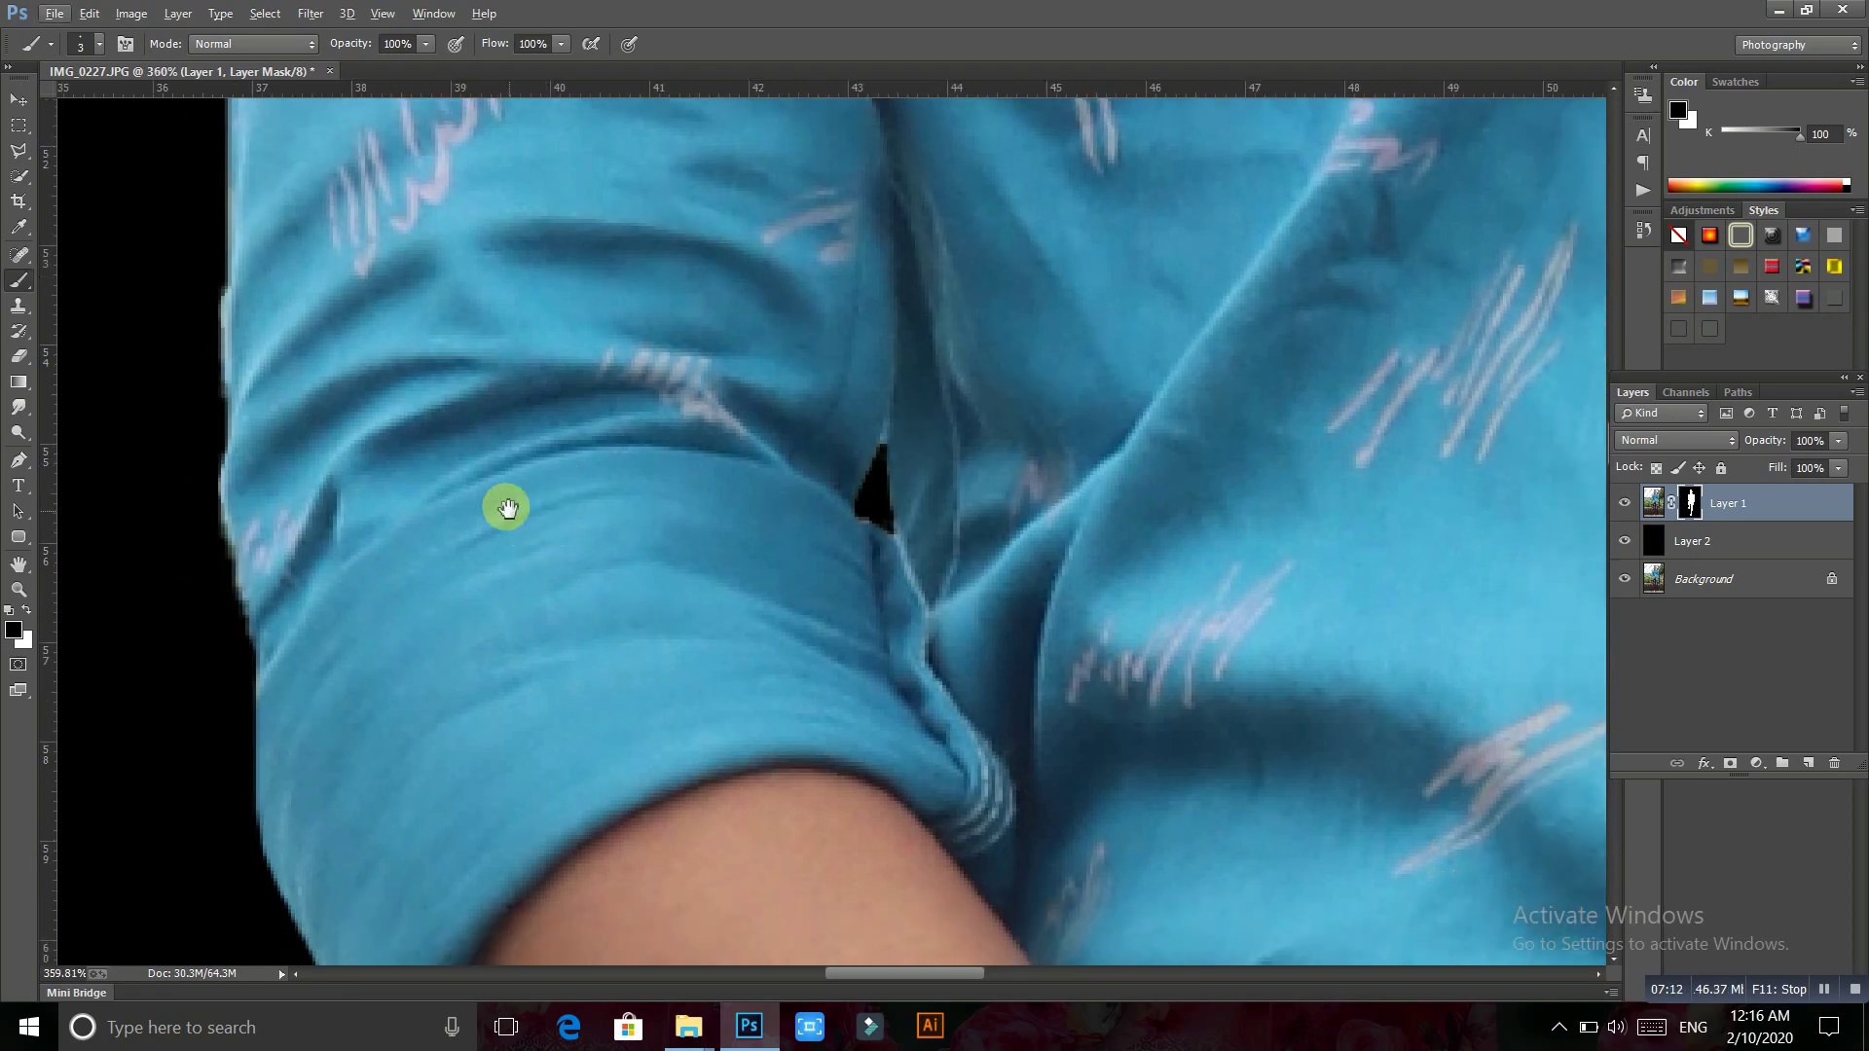
pyautogui.moveTo(500, 509); pyautogui.dragTo(965, 582)
pyautogui.scroll(1, 691, 627)
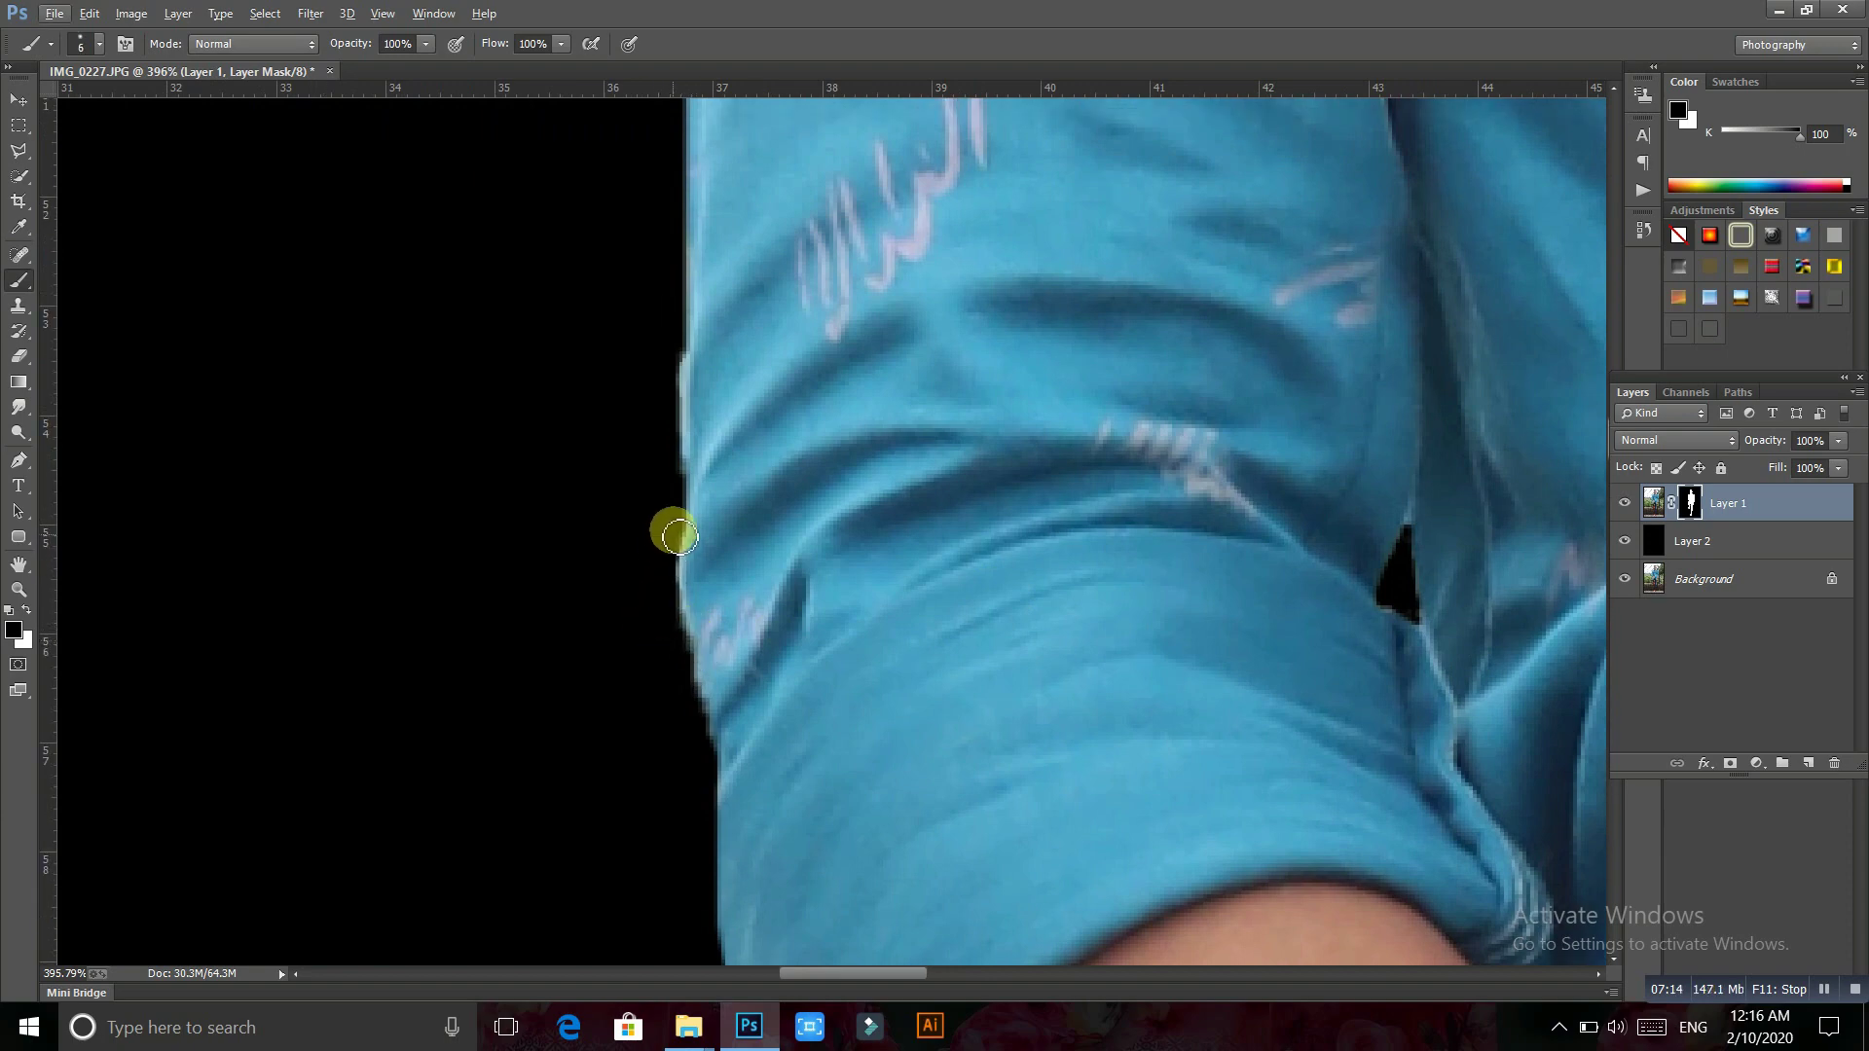
pyautogui.scroll(2, 639, 538)
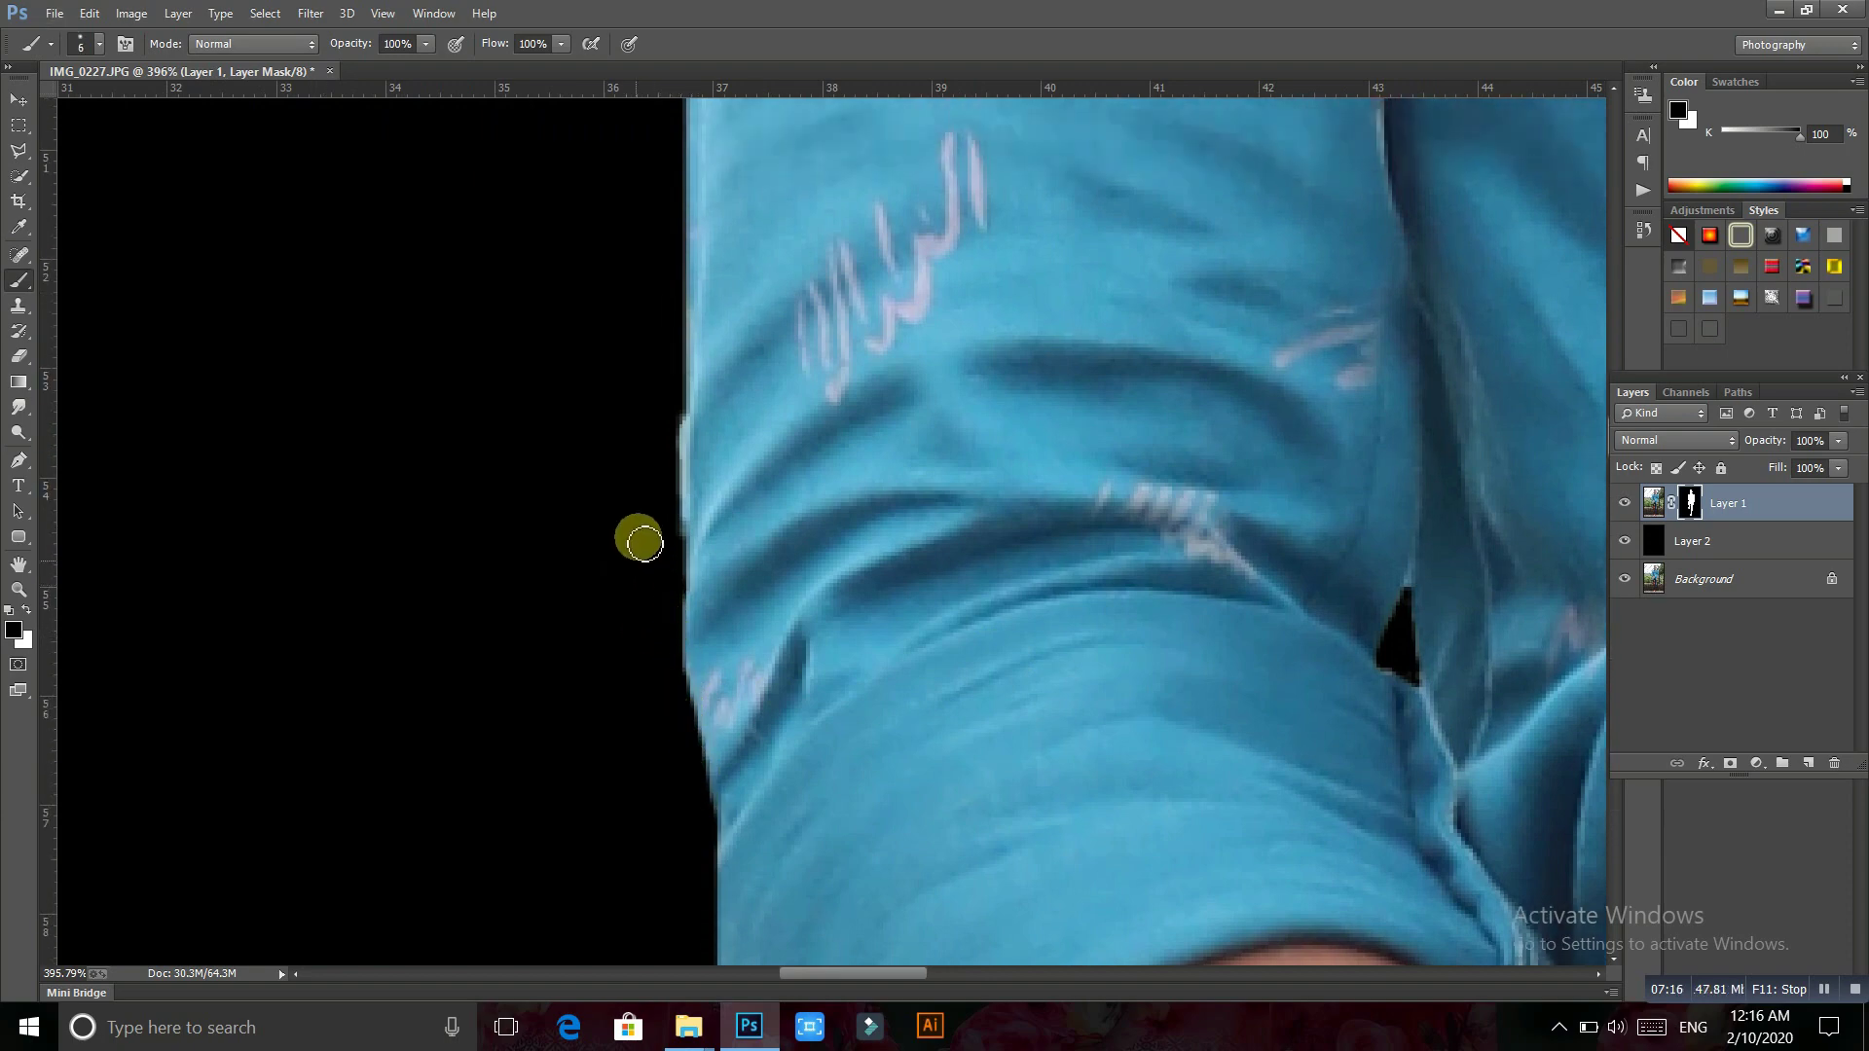
pyautogui.moveTo(676, 452); pyautogui.dragTo(668, 606)
pyautogui.scroll(-2, 660, 605)
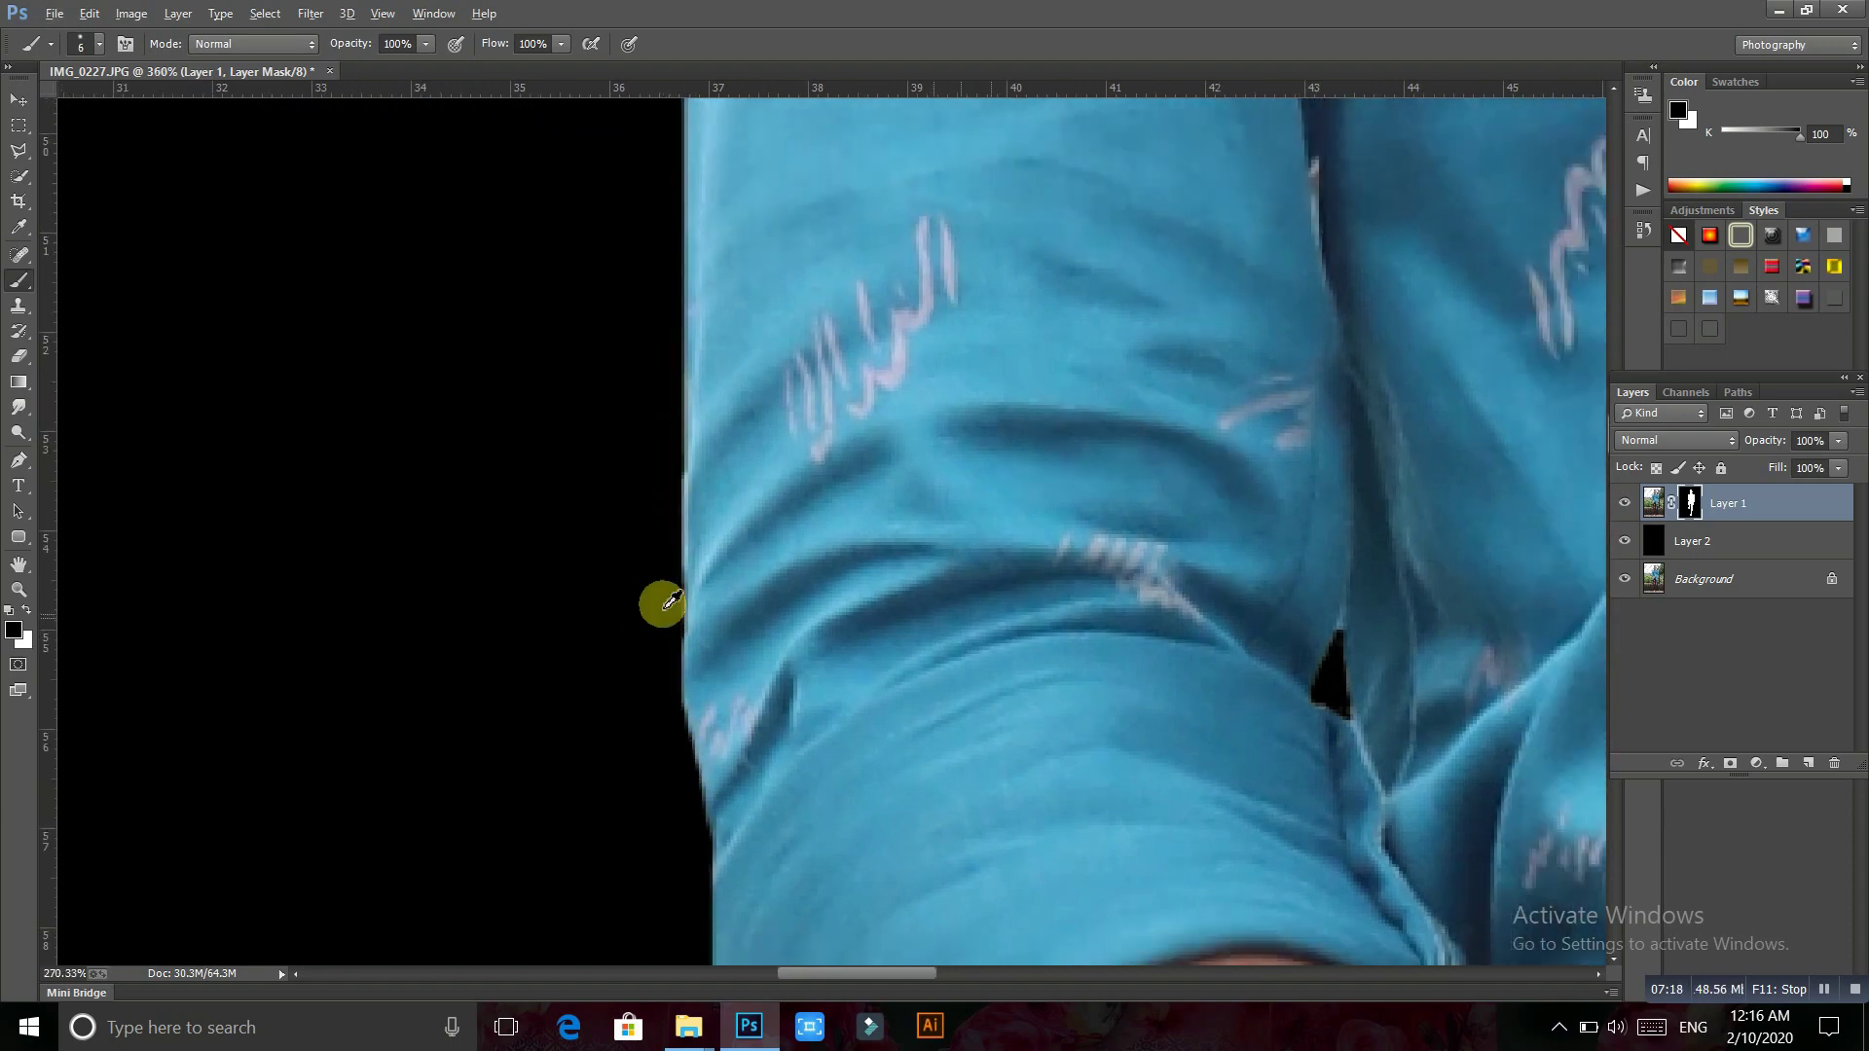
pyautogui.scroll(-2, 744, 606)
pyautogui.scroll(2, 783, 584)
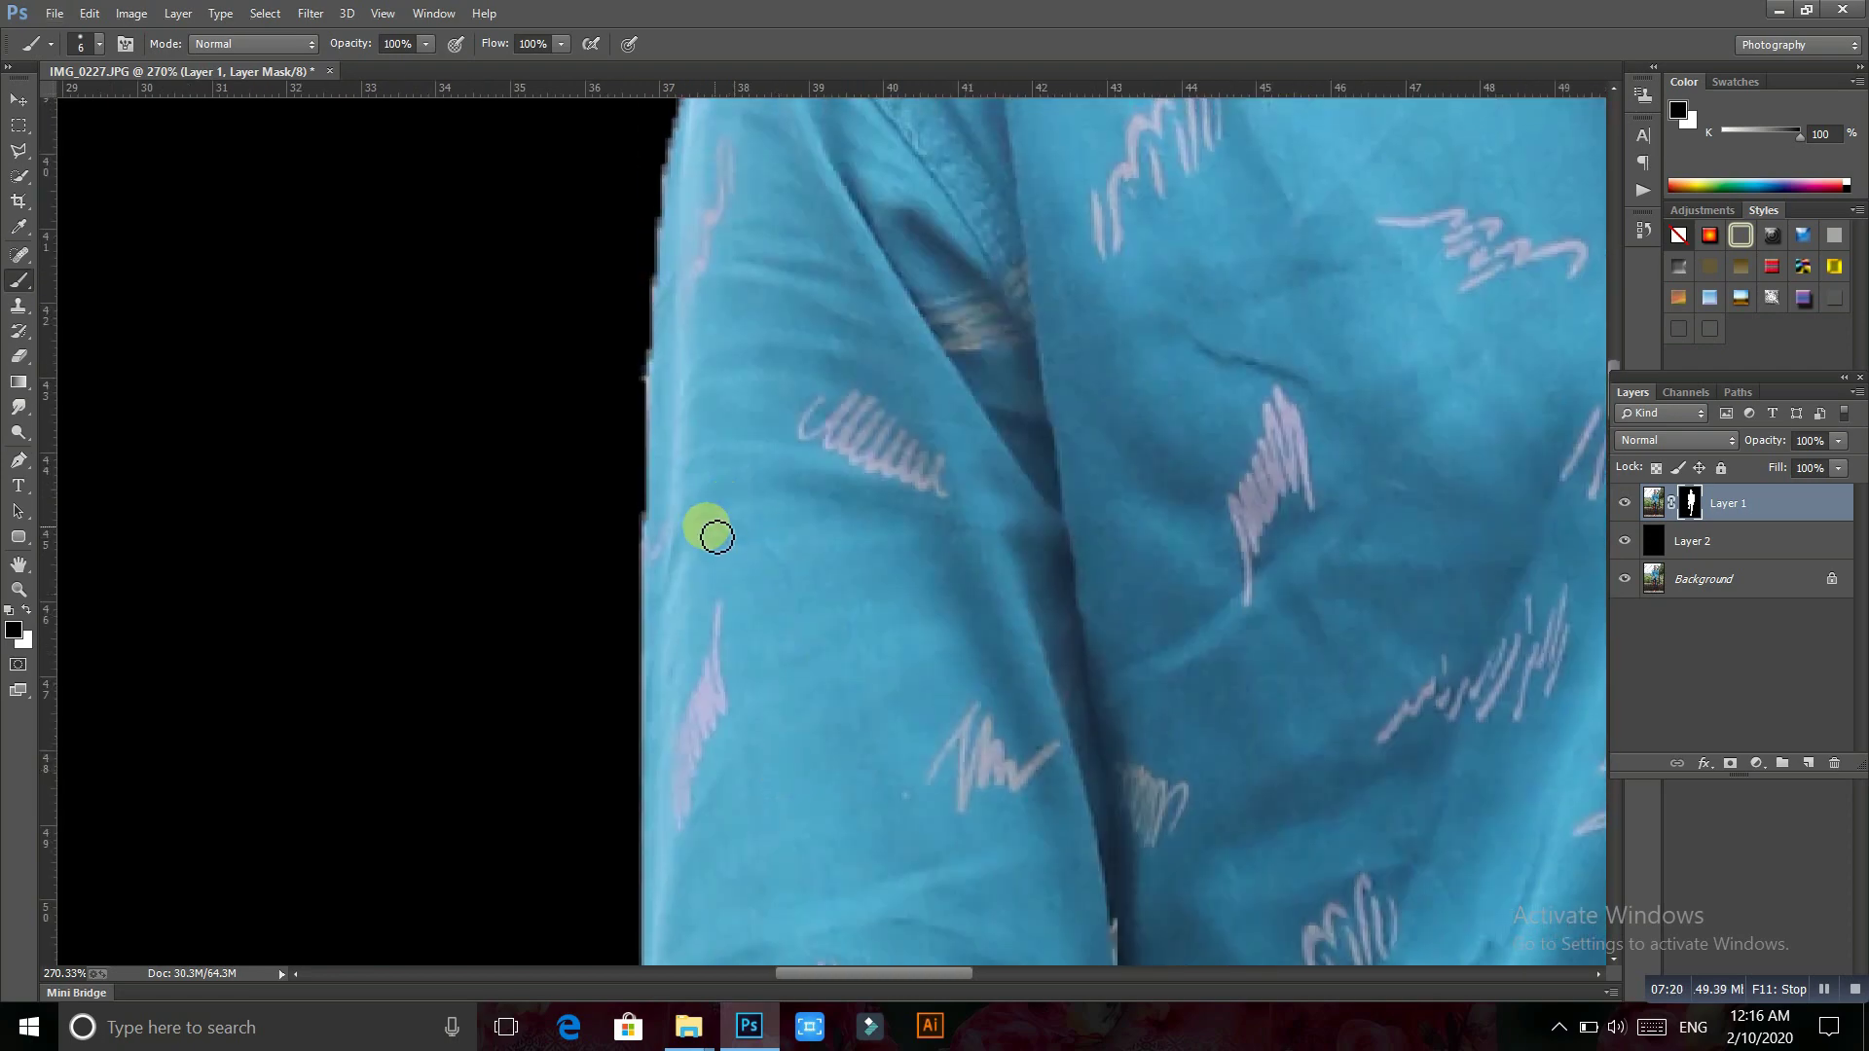
pyautogui.scroll(1, 720, 575)
pyautogui.scroll(1, 739, 642)
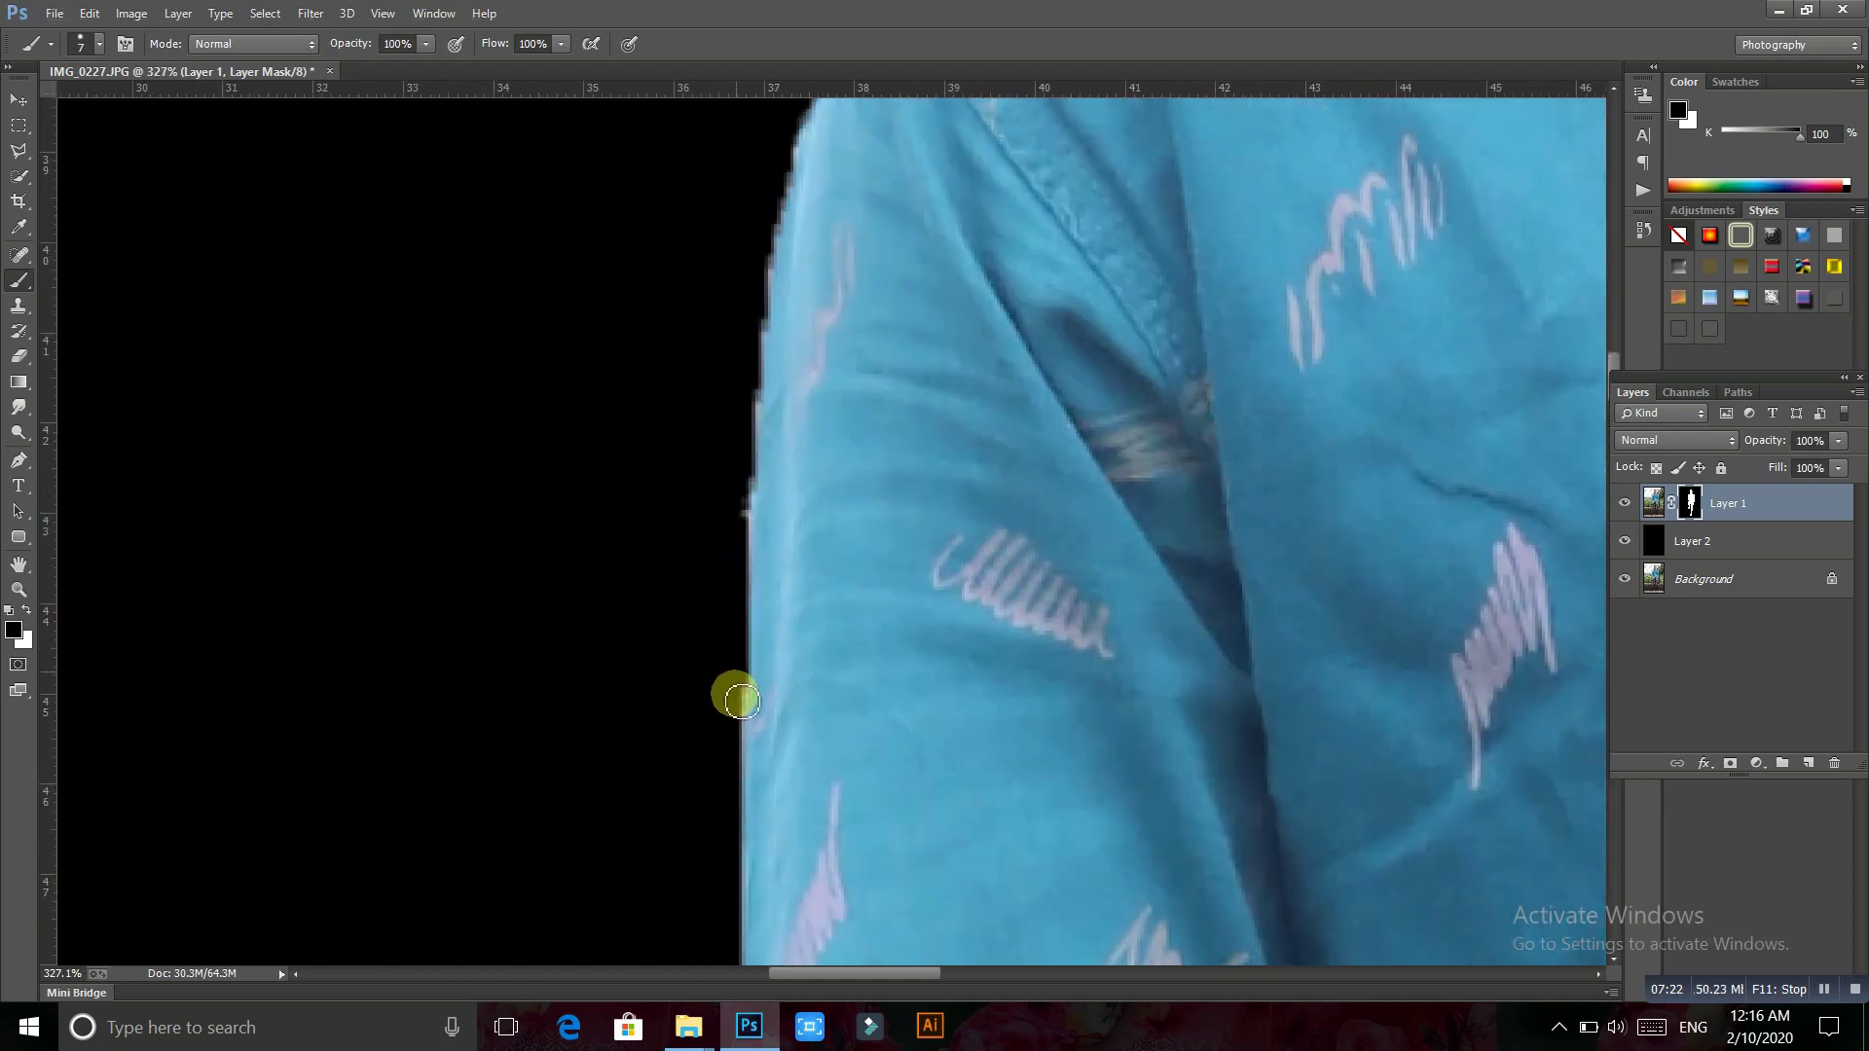
pyautogui.moveTo(741, 700)
pyautogui.mouseDown()
pyautogui.moveTo(742, 346)
pyautogui.moveTo(737, 658)
pyautogui.moveTo(803, 433)
pyautogui.moveTo(750, 701)
pyautogui.moveTo(713, 625)
pyautogui.moveTo(701, 429)
pyautogui.mouseUp()
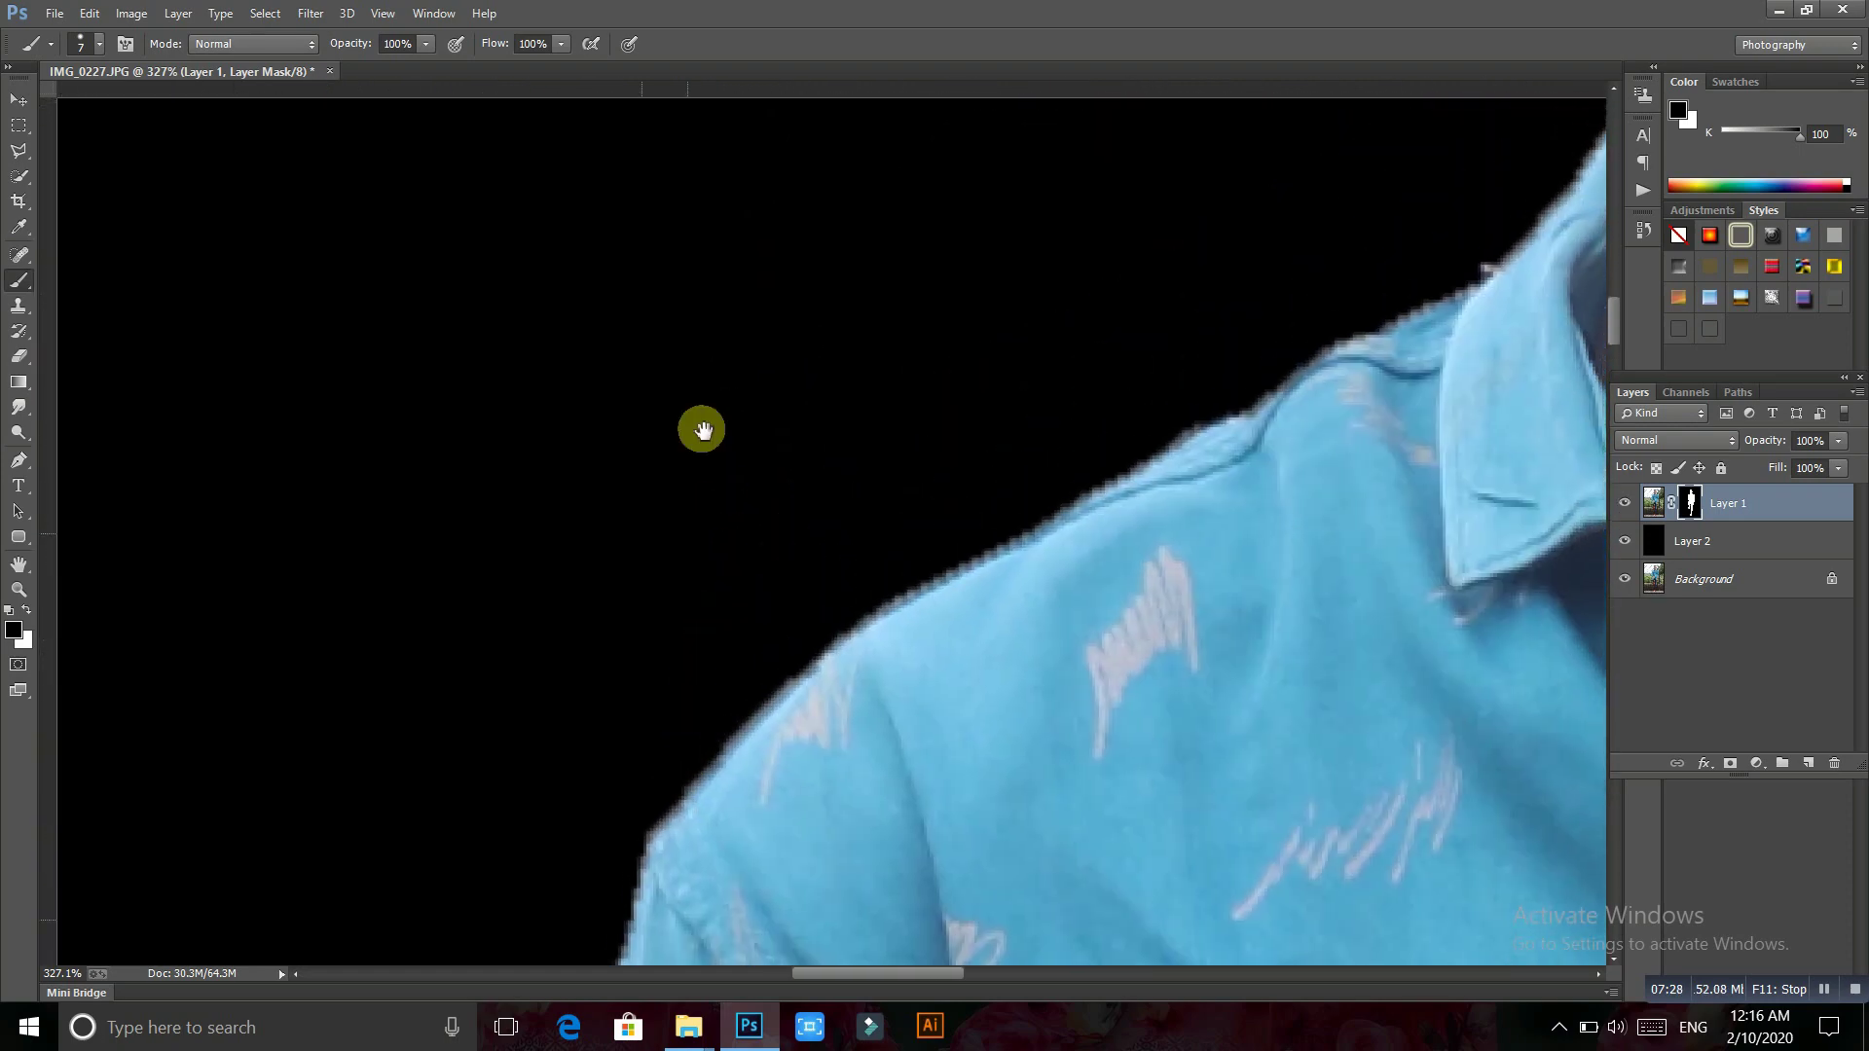
# Paint the mask along the sleeve and shoulder up to the collar, then zoom out
pyautogui.hotkey('ctrl', 'r')
pyautogui.moveTo(676, 538)
pyautogui.mouseDown()
pyautogui.moveTo(680, 484)
pyautogui.moveTo(629, 647)
pyautogui.mouseUp()
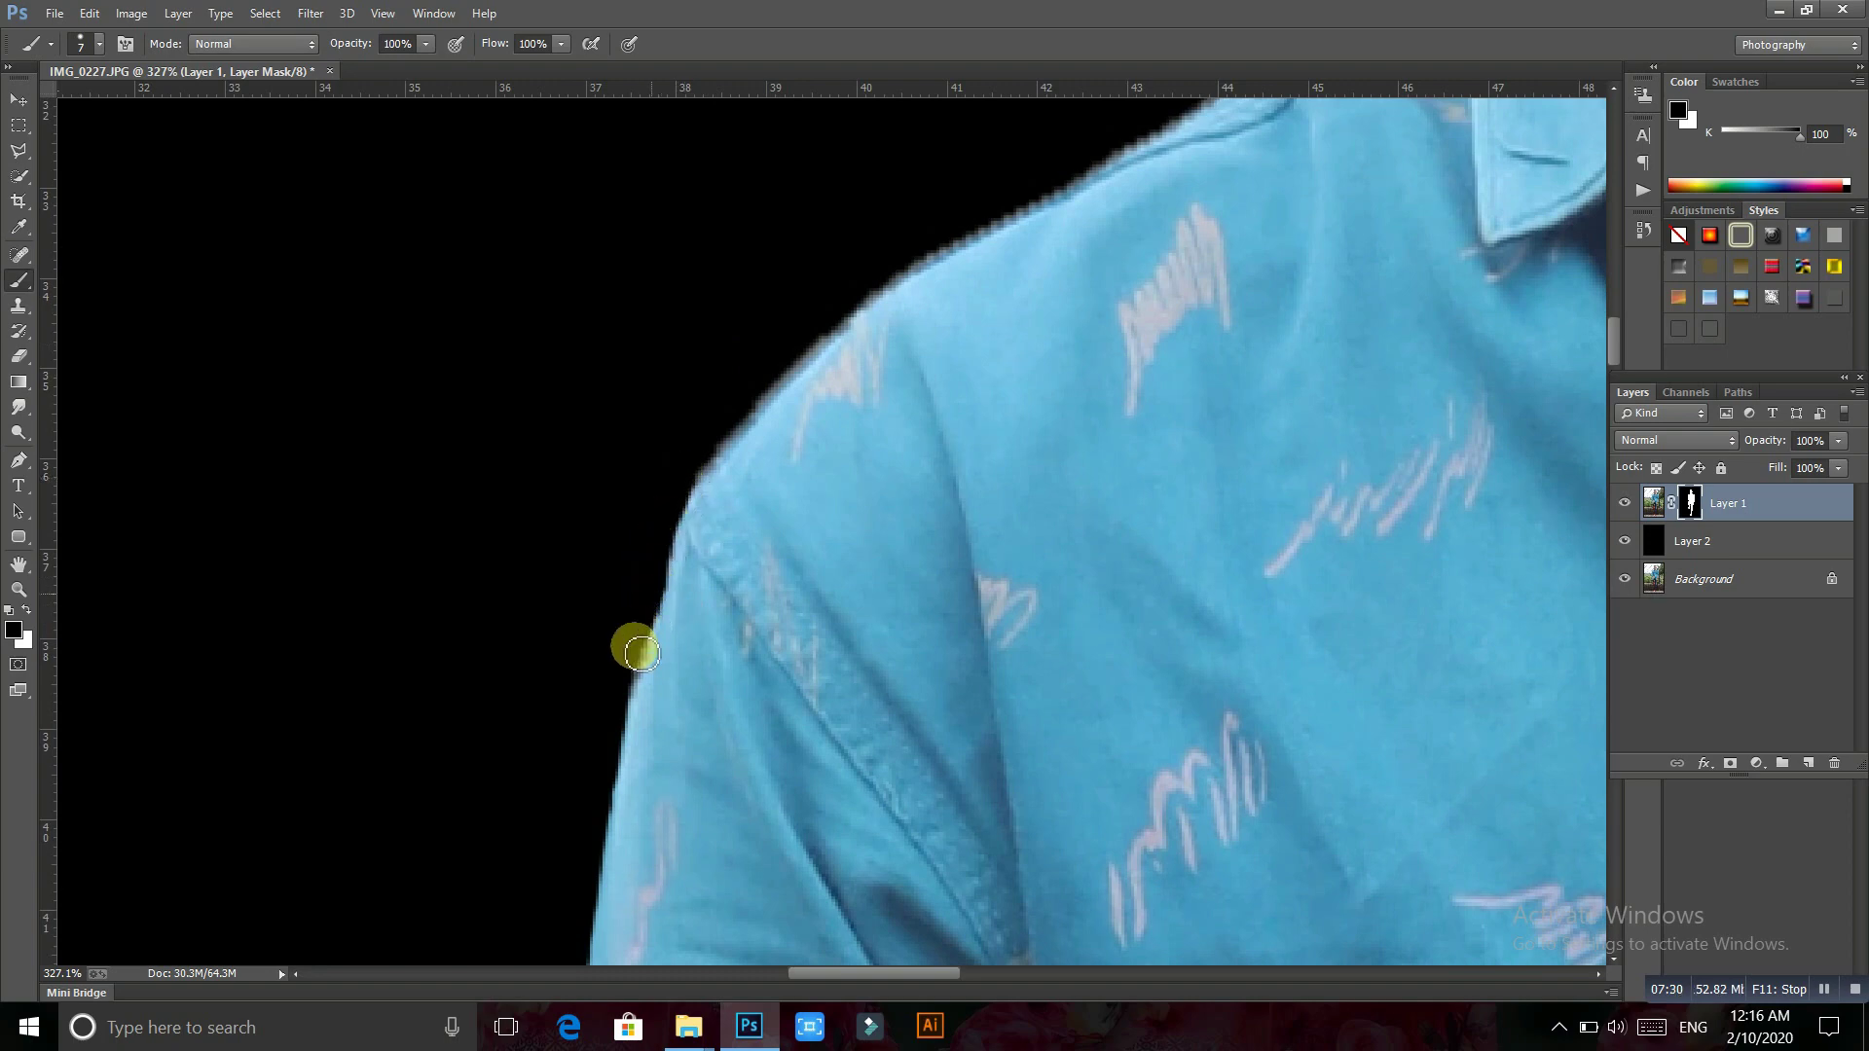
pyautogui.moveTo(768, 429); pyautogui.dragTo(782, 482)
pyautogui.moveTo(701, 581)
pyautogui.mouseDown()
pyautogui.moveTo(718, 530)
pyautogui.moveTo(847, 405)
pyautogui.moveTo(529, 615)
pyautogui.mouseUp()
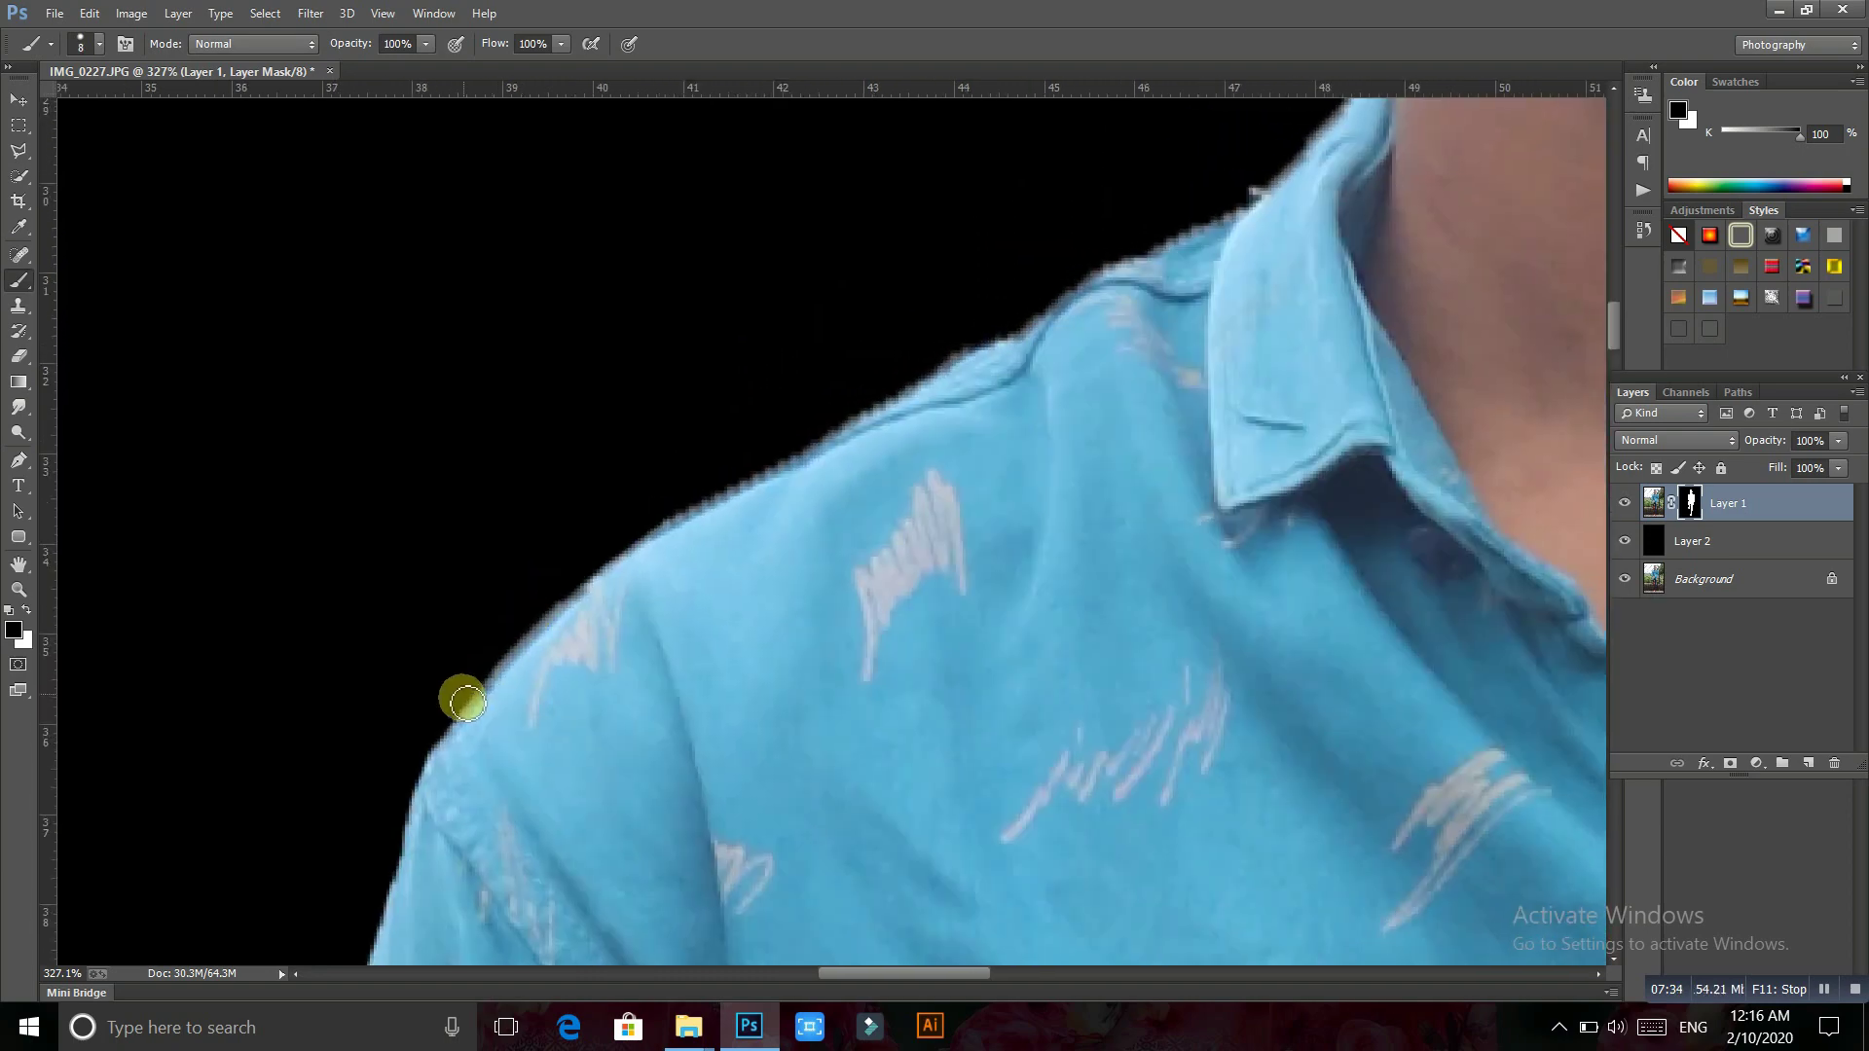
pyautogui.moveTo(459, 697)
pyautogui.mouseDown()
pyautogui.moveTo(596, 560)
pyautogui.moveTo(885, 396)
pyautogui.moveTo(421, 697)
pyautogui.moveTo(495, 685)
pyautogui.moveTo(800, 507)
pyautogui.moveTo(633, 708)
pyautogui.moveTo(732, 619)
pyautogui.mouseUp()
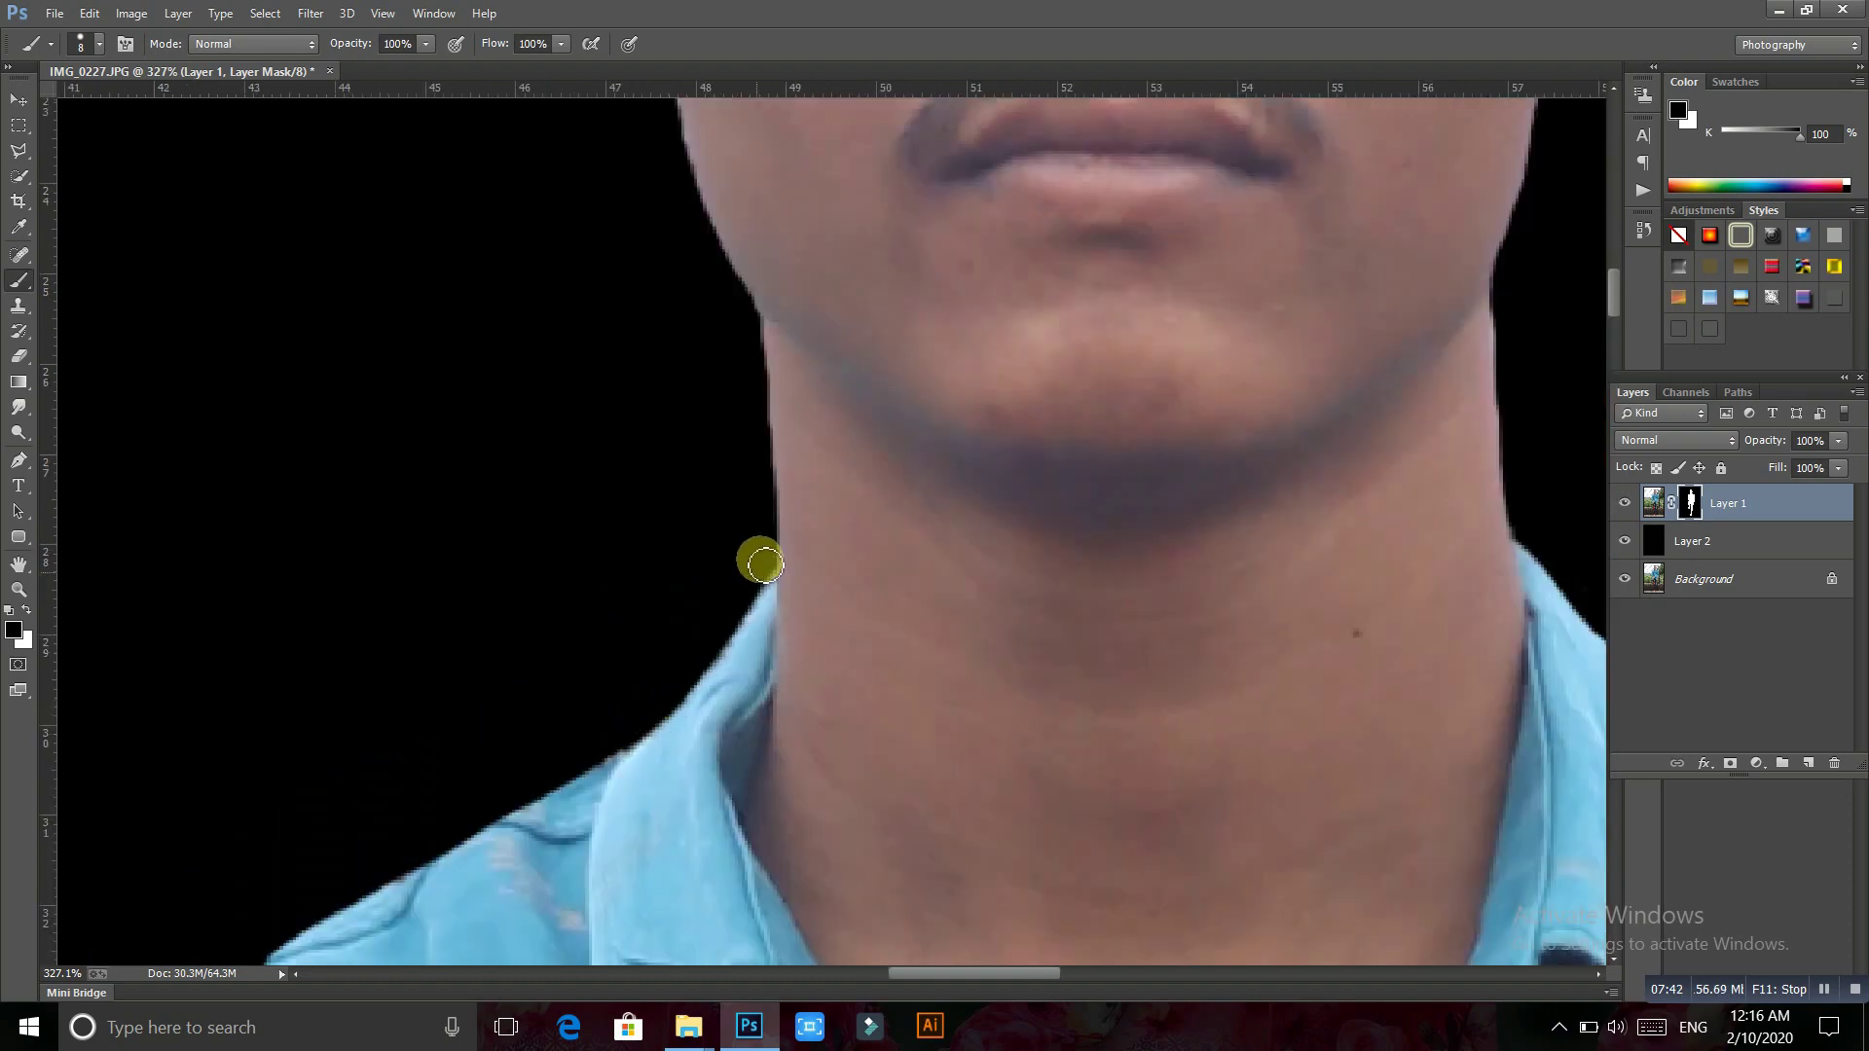
pyautogui.keyDown('alt'); pyautogui.scroll(-8, 793, 574); pyautogui.keyUp('alt')
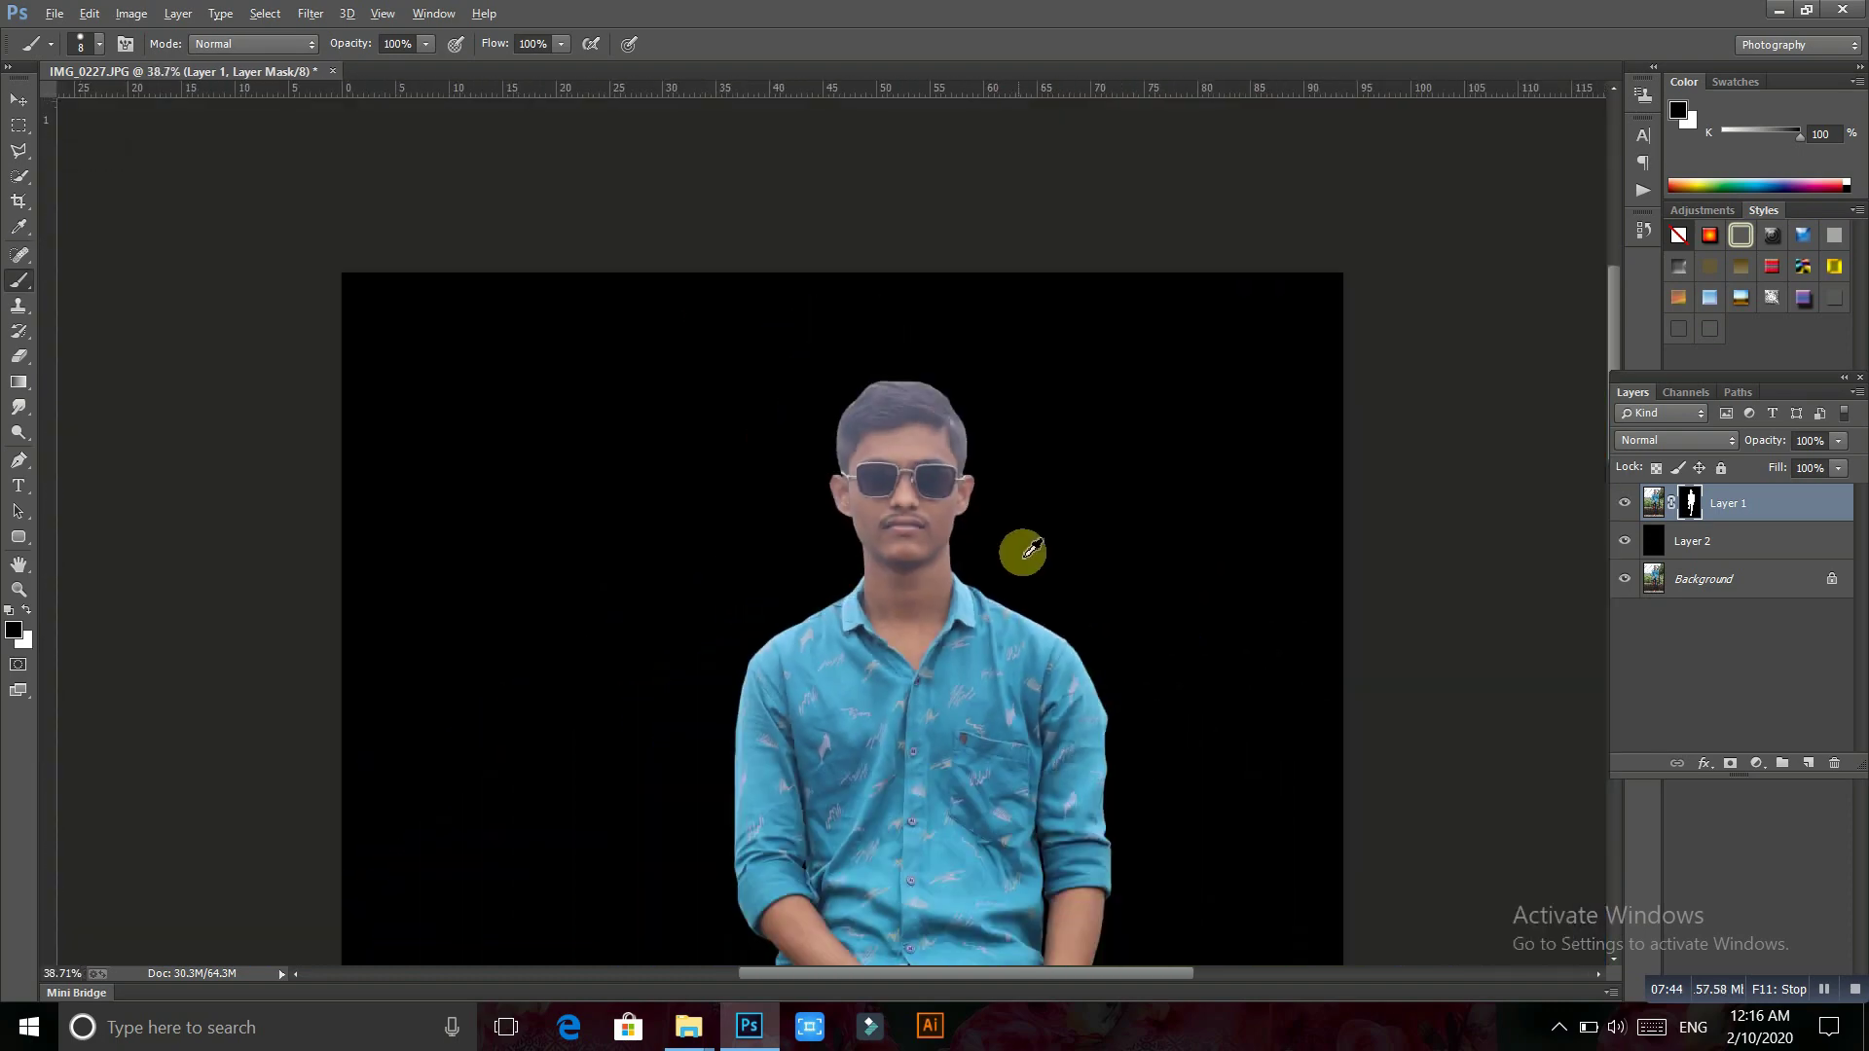
# Run Refine Mask on Layer 1's mask with 0.5 px feather, output to a new layer
pyautogui.keyDown('alt'); pyautogui.scroll(-3, 1022, 547); pyautogui.keyUp('alt')
pyautogui.scroll(-2, 1037, 584)
pyautogui.scroll(1, 1032, 545)
pyautogui.scroll(1, 1027, 511)
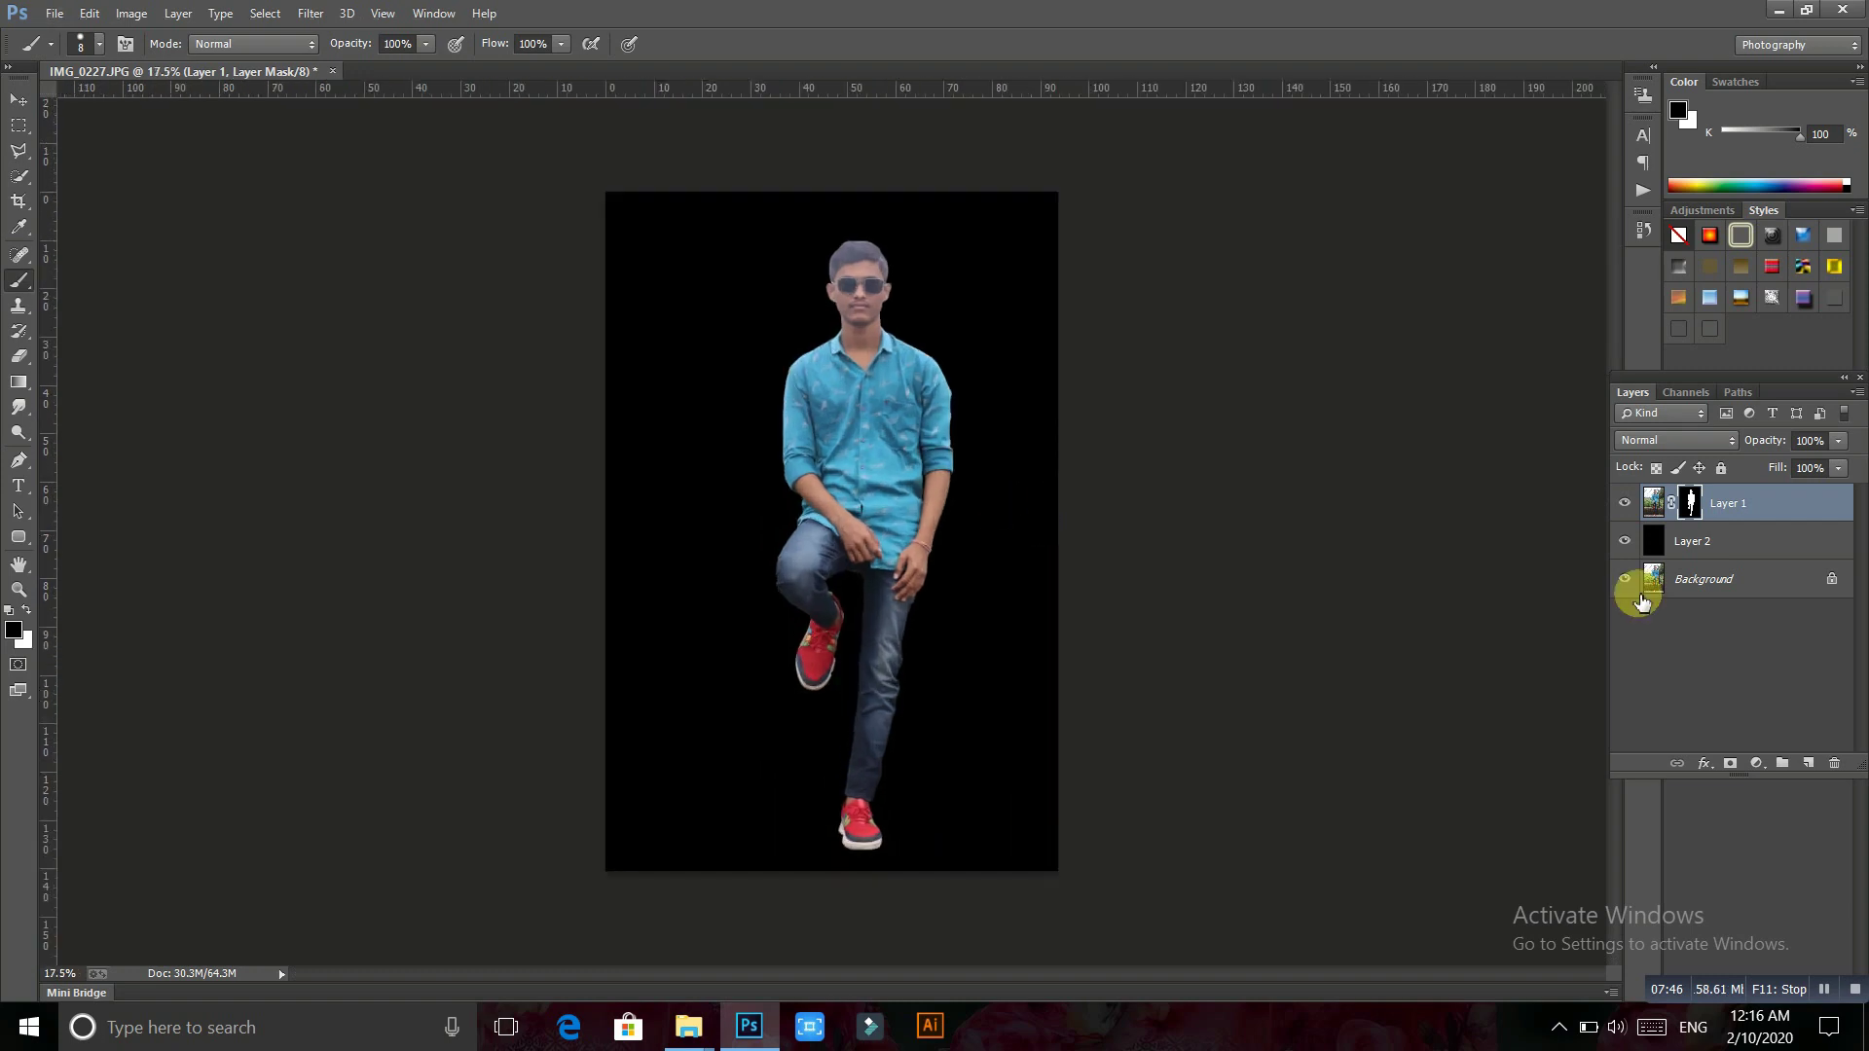
pyautogui.rightClick(1691, 503)
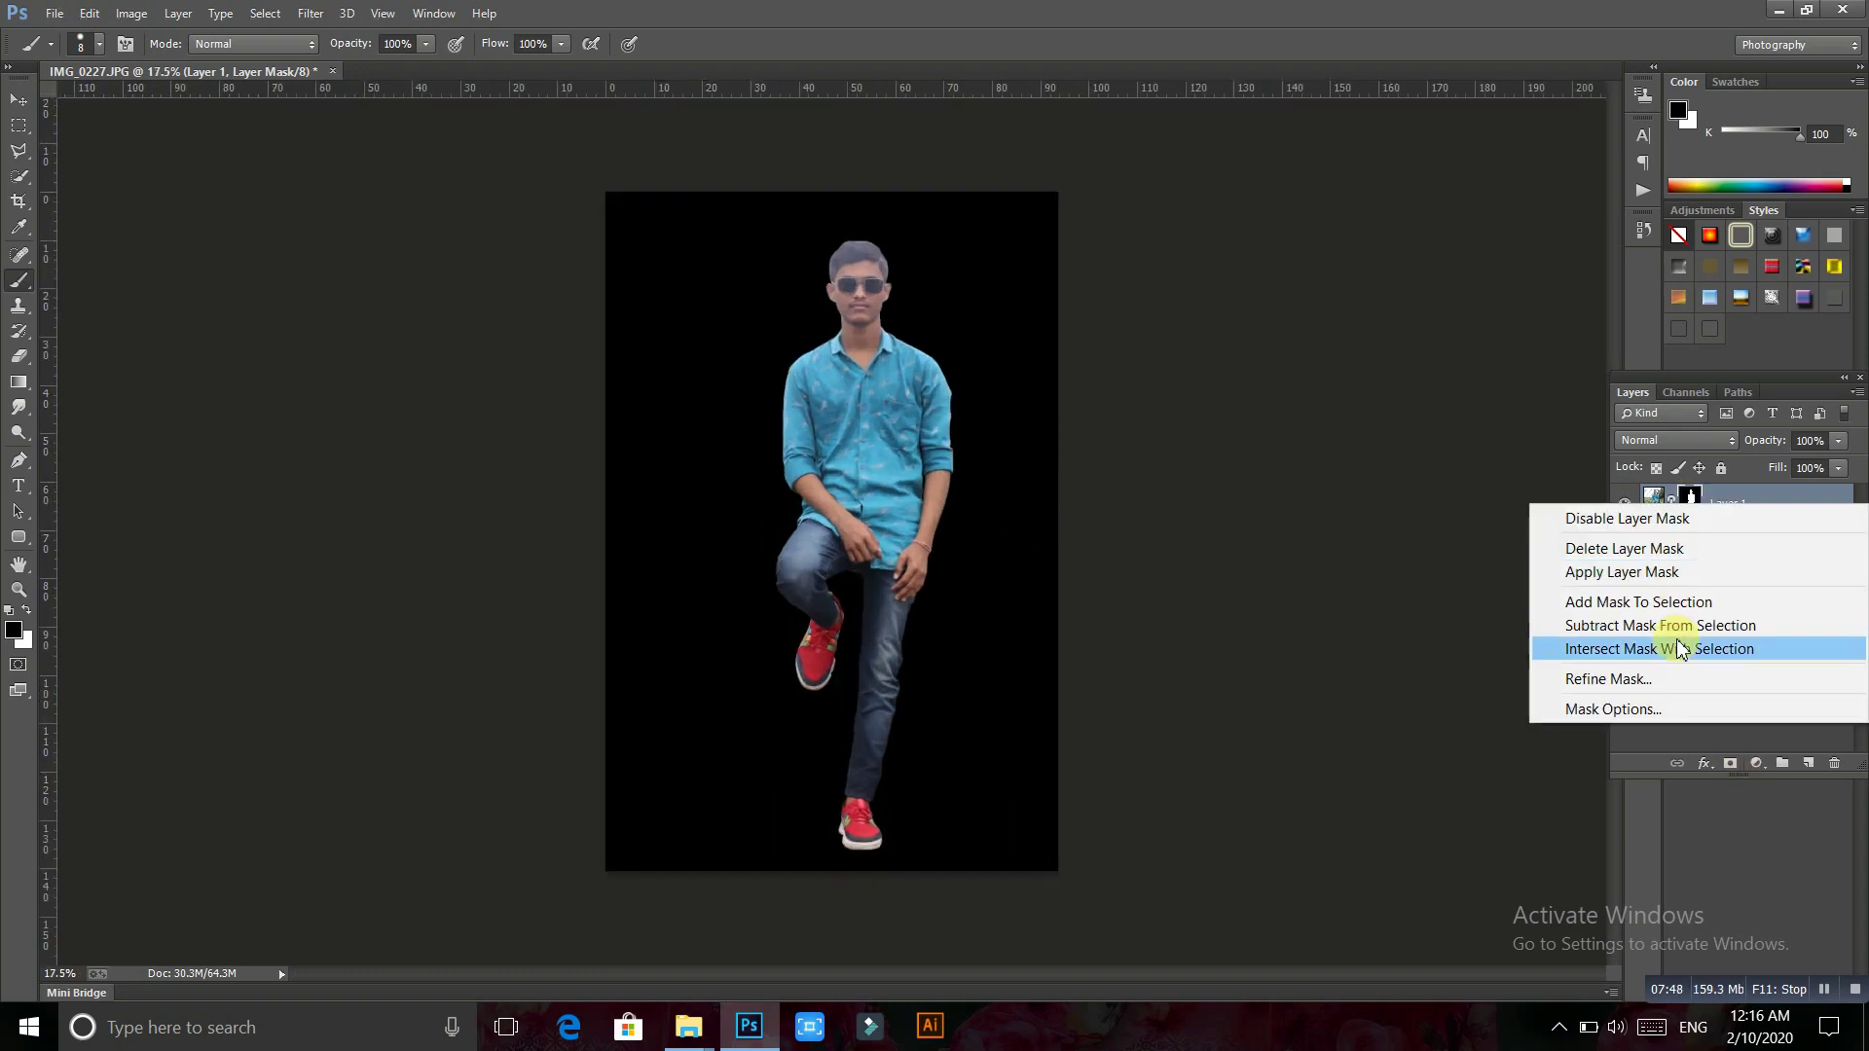
pyautogui.click(1608, 679)
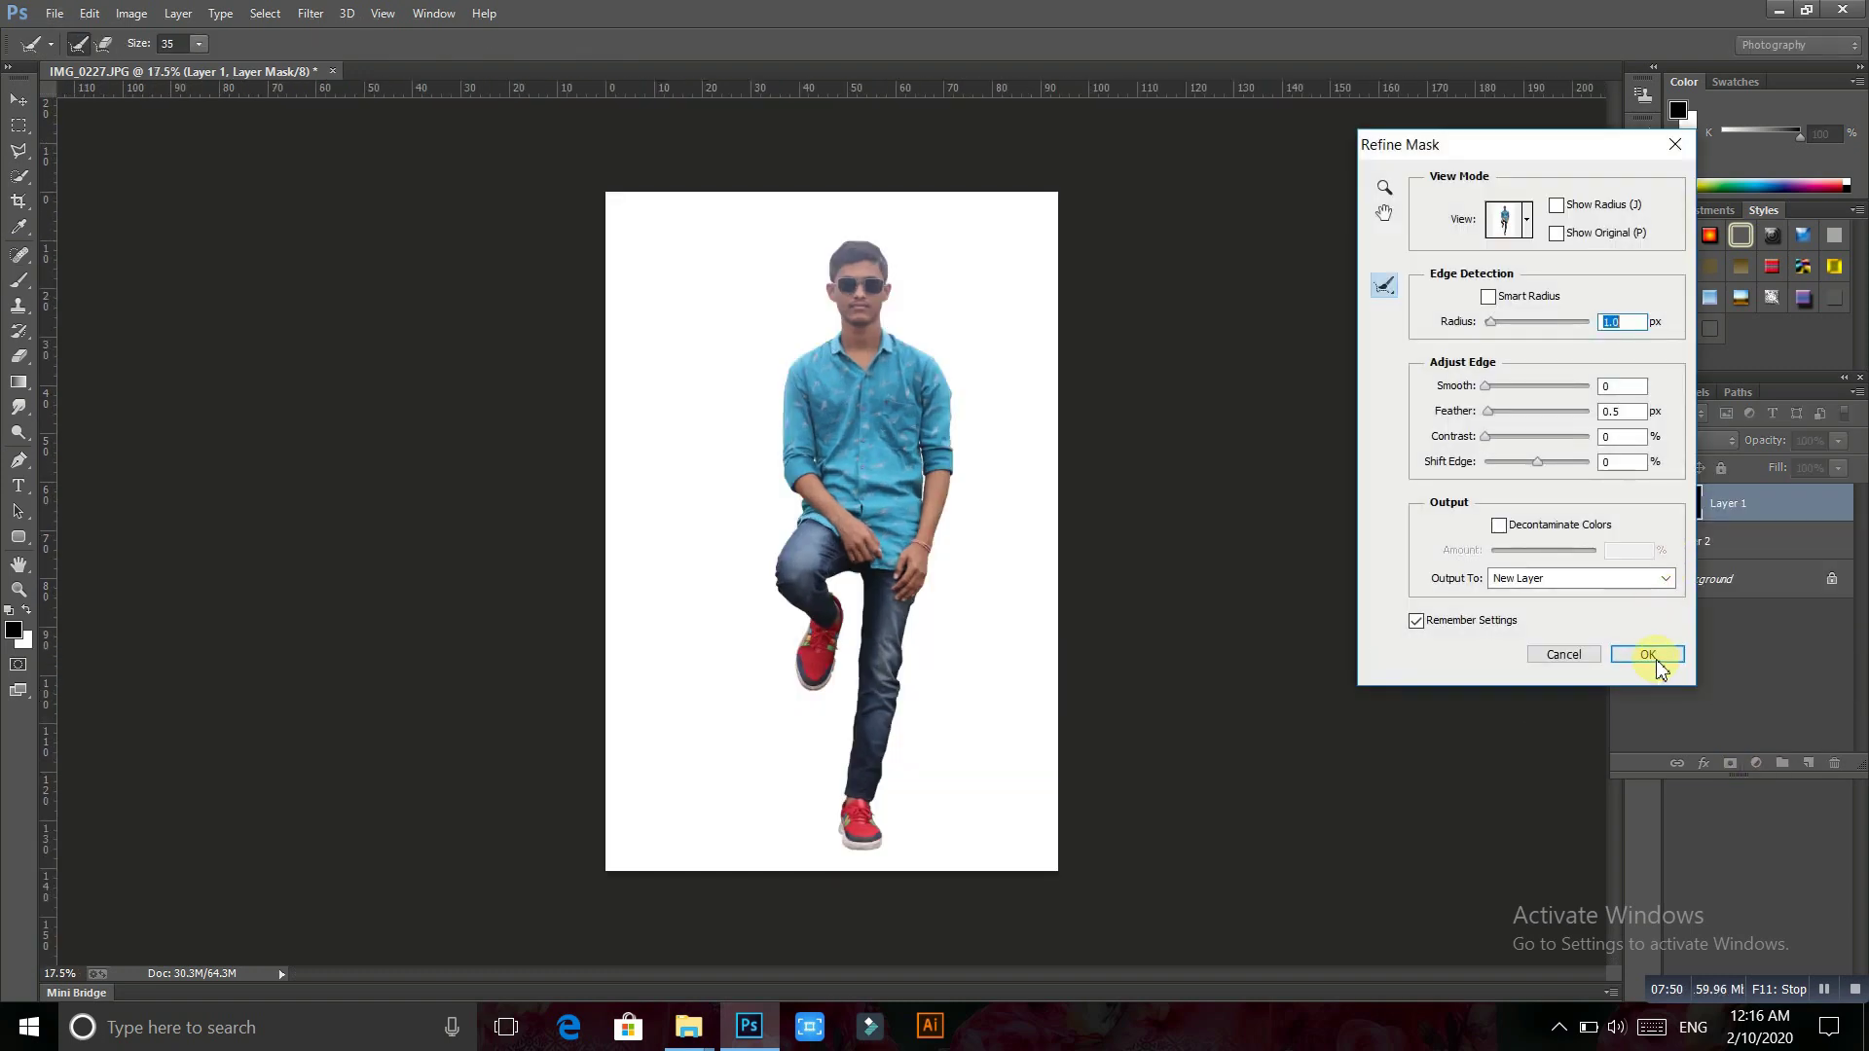
pyautogui.click(1658, 660)
pyautogui.click(1624, 579)
# Duplicate the refined layer with Ctrl+J and show only the top copy
pyautogui.hotkey('ctrl', 'j')
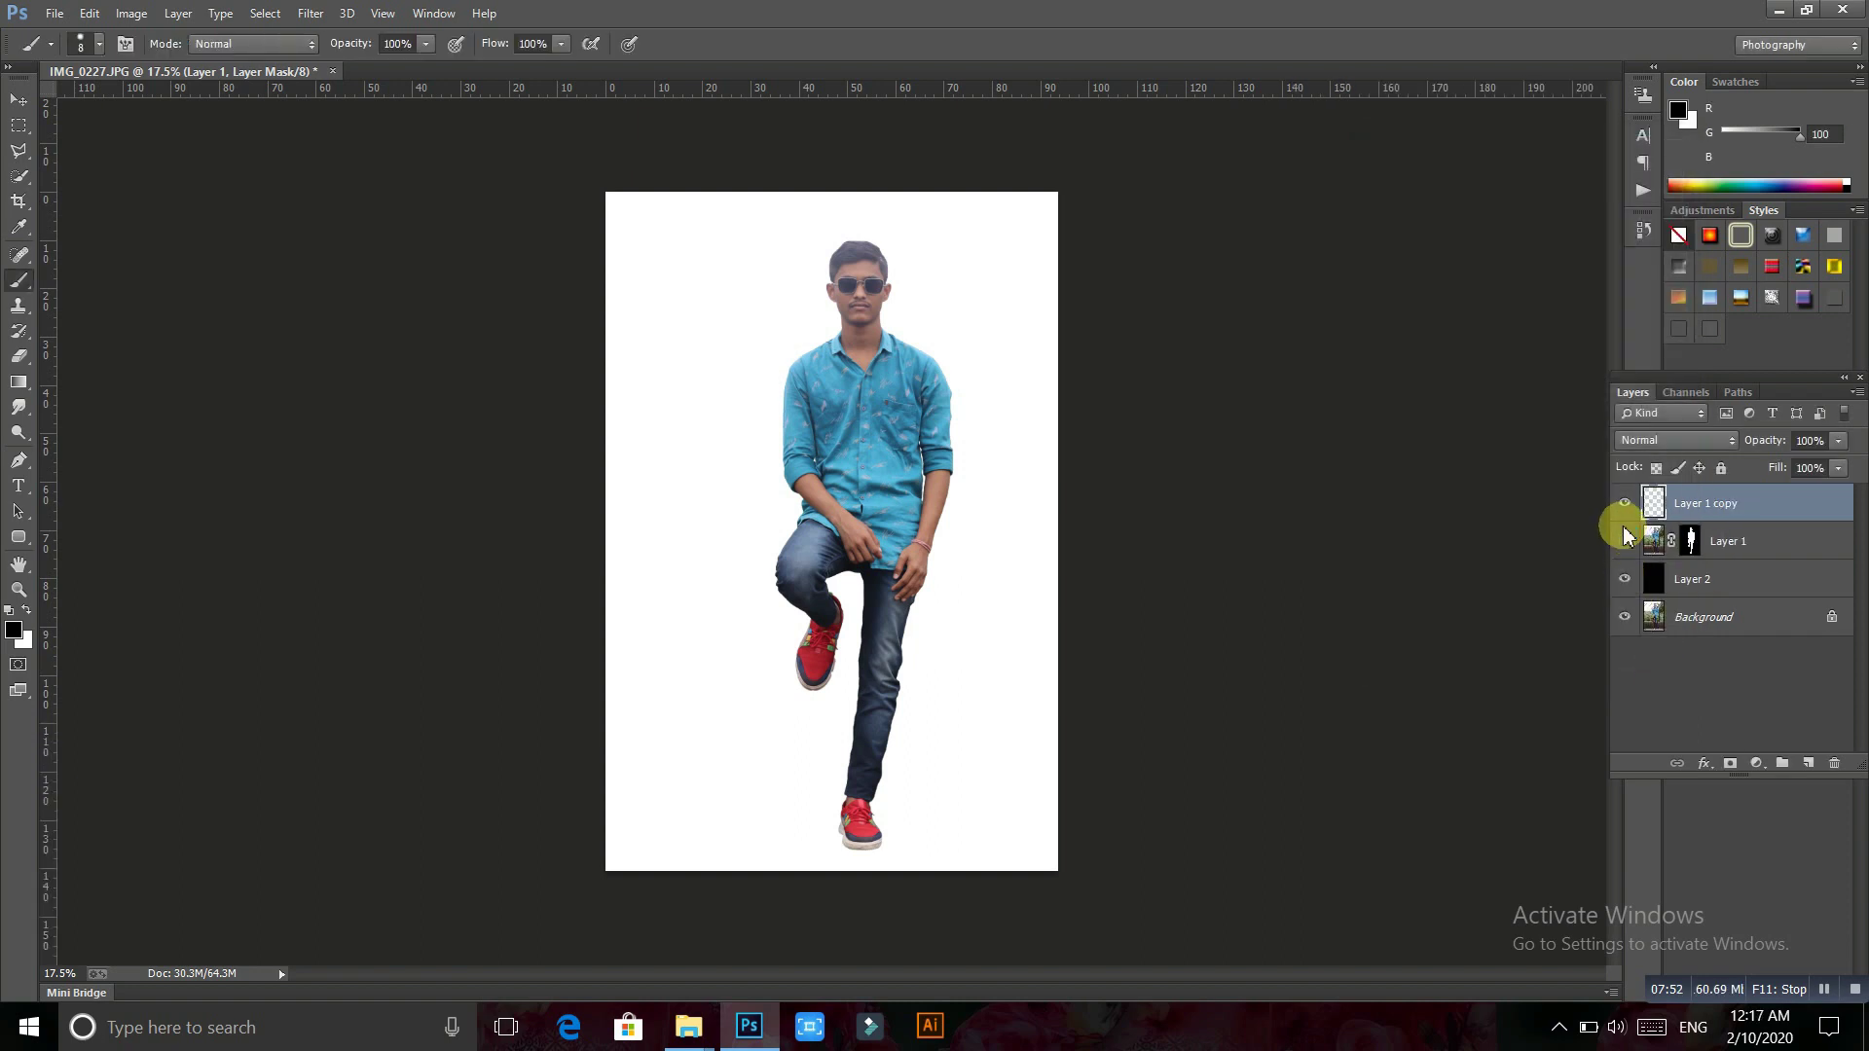
pyautogui.click(1624, 506)
pyautogui.keyDown('alt'); pyautogui.click(1623, 503); pyautogui.keyUp('alt')
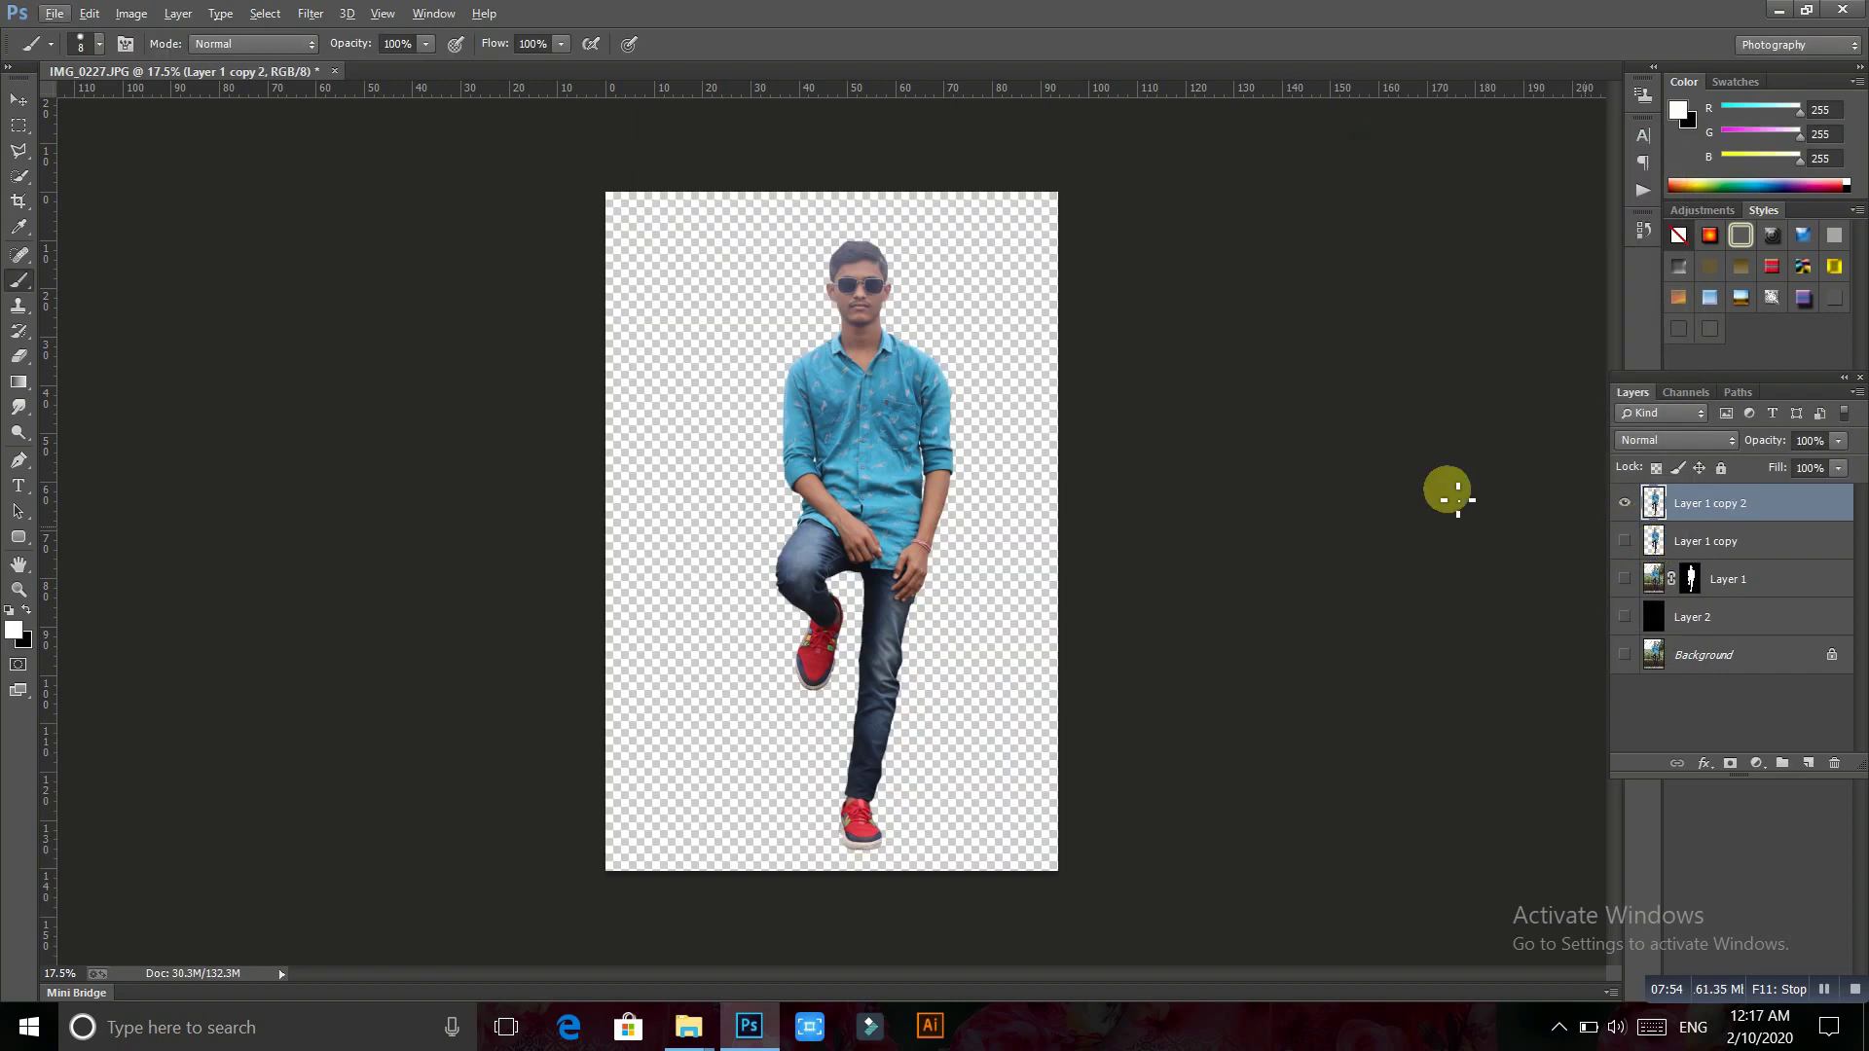
# Zoom in on the face and smudge the right side of the hair edge with a small brush
pyautogui.click(18, 408)
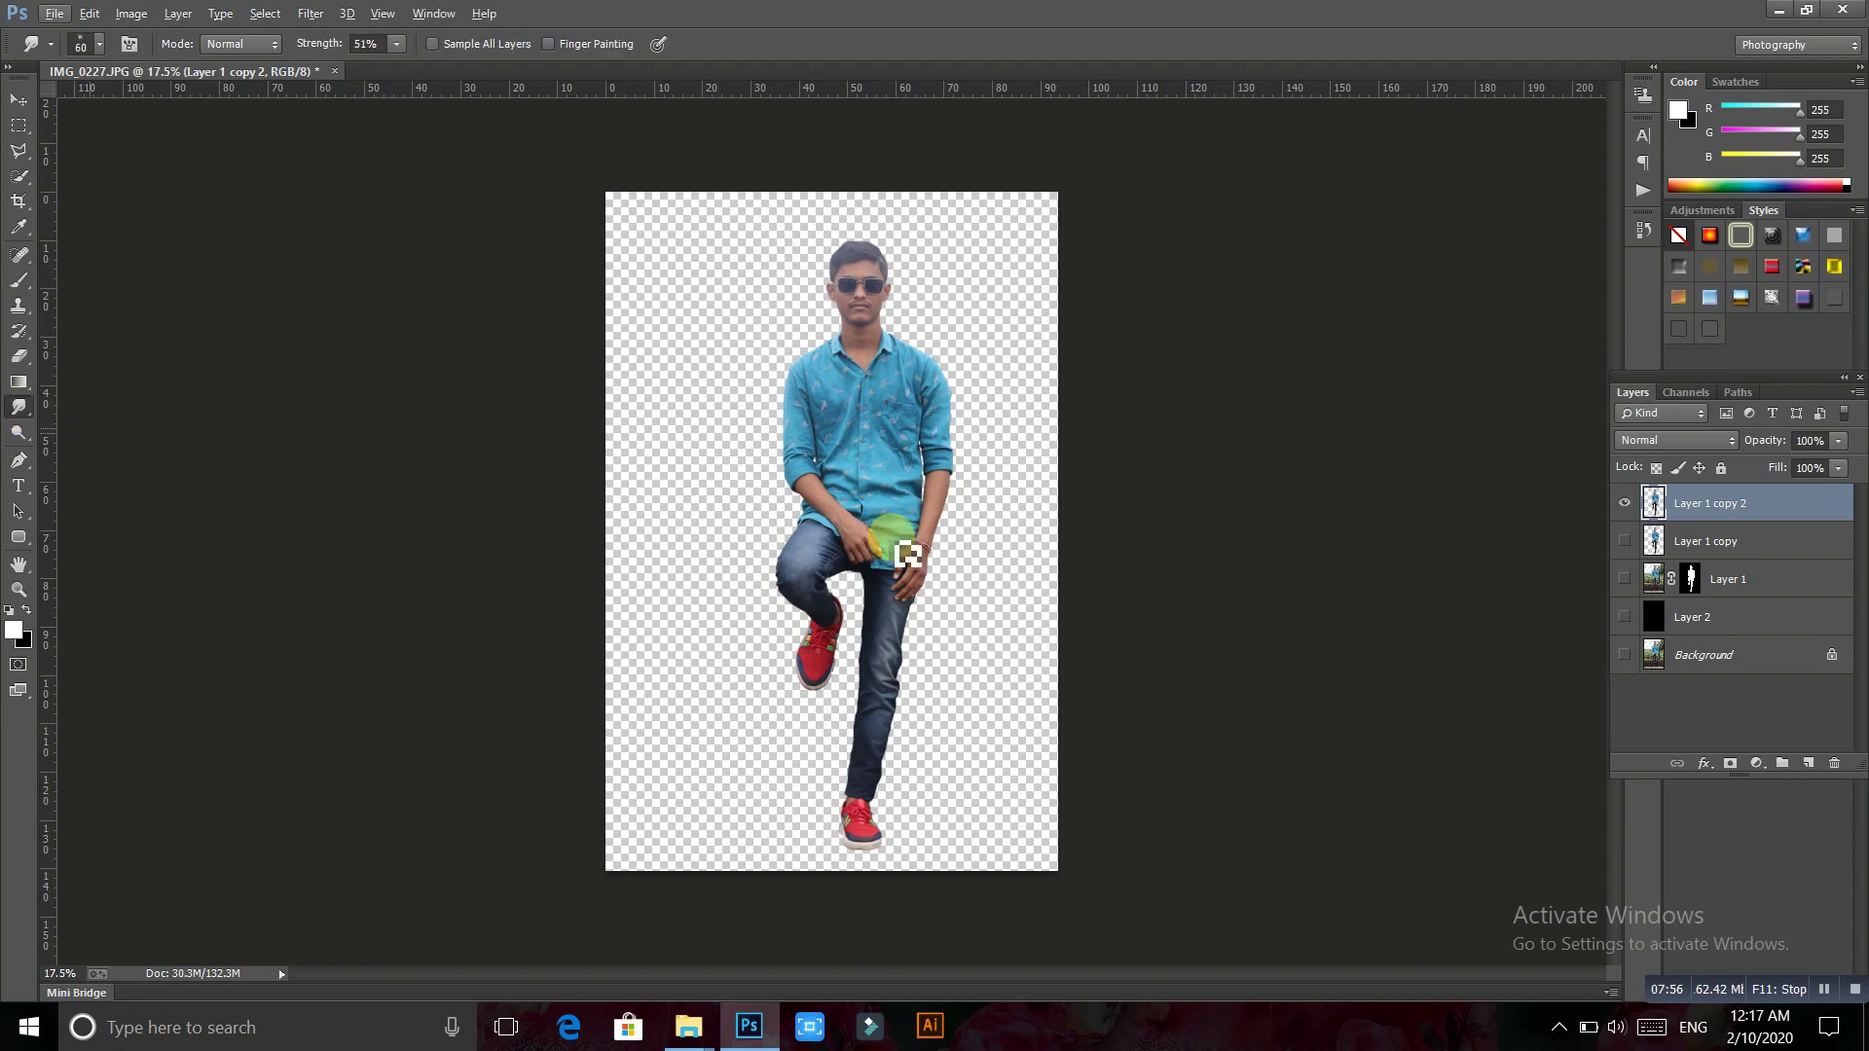
pyautogui.scroll(2, 898, 542)
pyautogui.scroll(3, 876, 271)
pyautogui.moveTo(863, 259); pyautogui.dragTo(980, 744)
pyautogui.scroll(1, 918, 375)
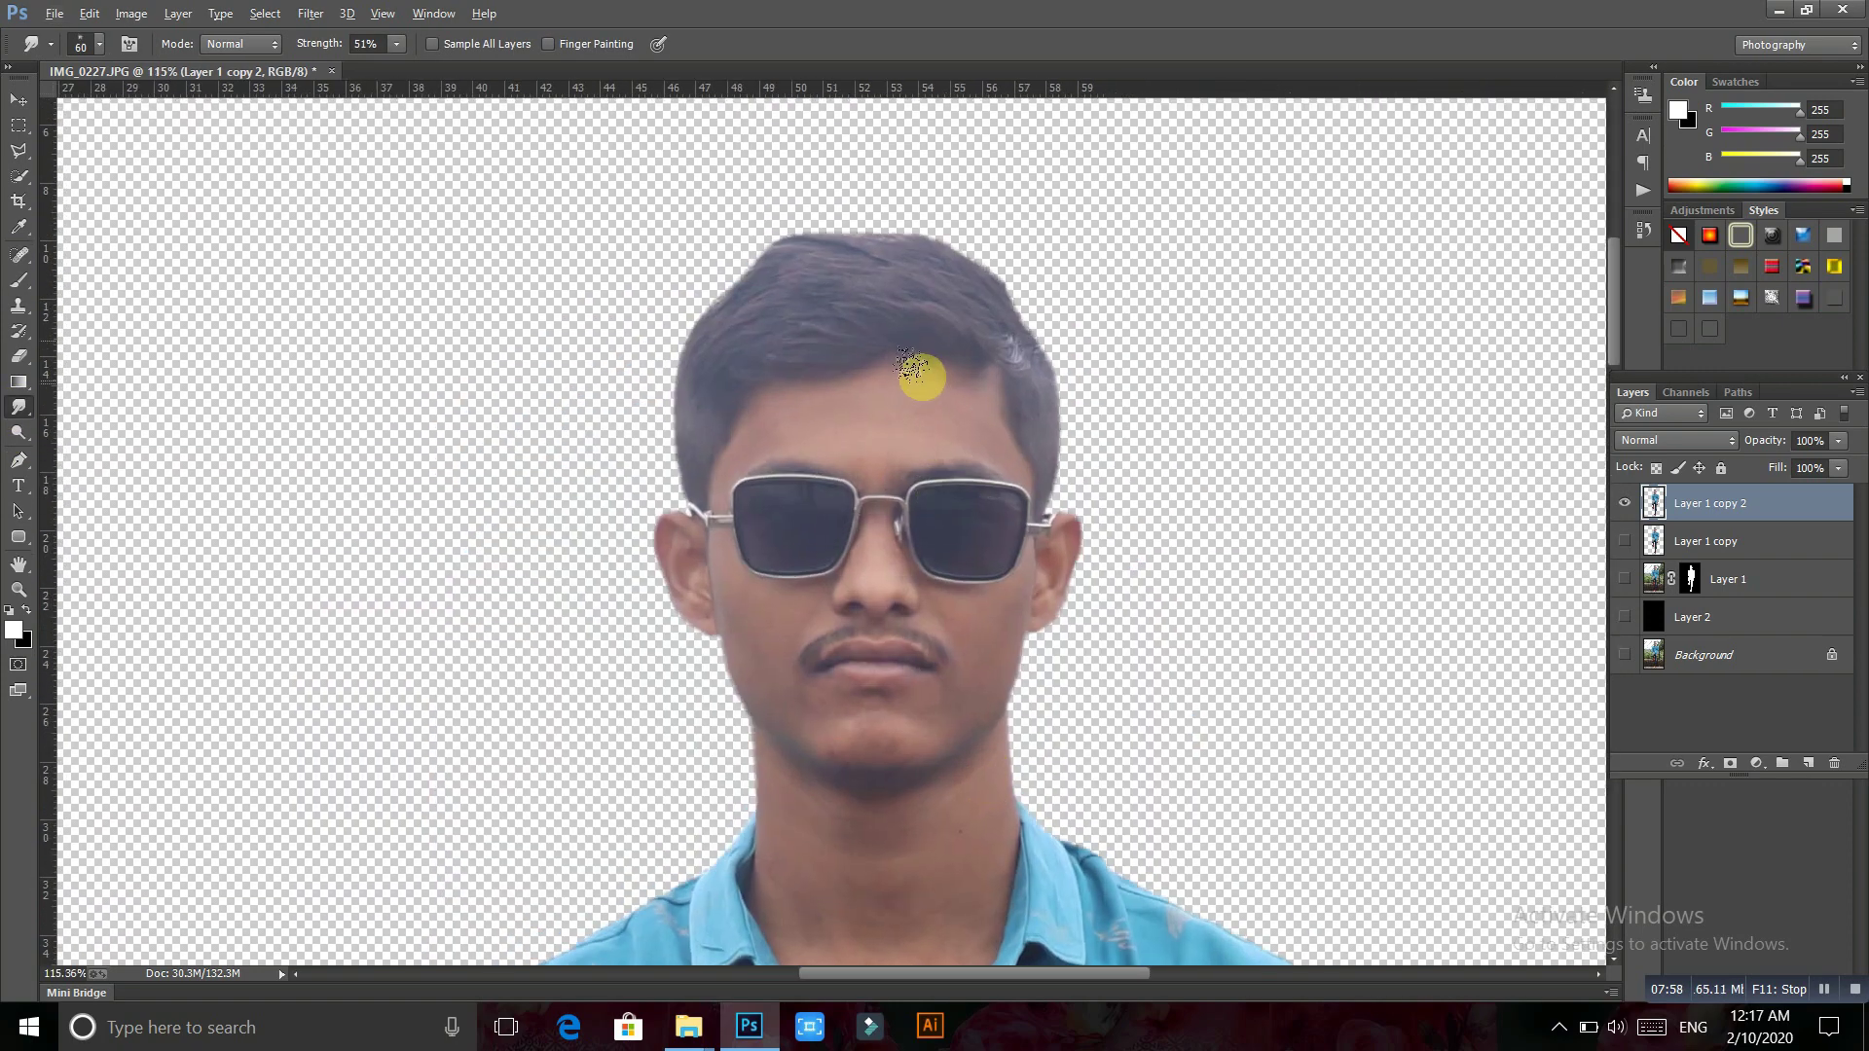
pyautogui.scroll(2, 889, 384)
pyautogui.press('[')
pyautogui.press('[')
pyautogui.moveTo(1034, 417)
pyautogui.mouseDown()
pyautogui.moveTo(1114, 450)
pyautogui.moveTo(1131, 394)
pyautogui.mouseUp()
pyautogui.press('[')
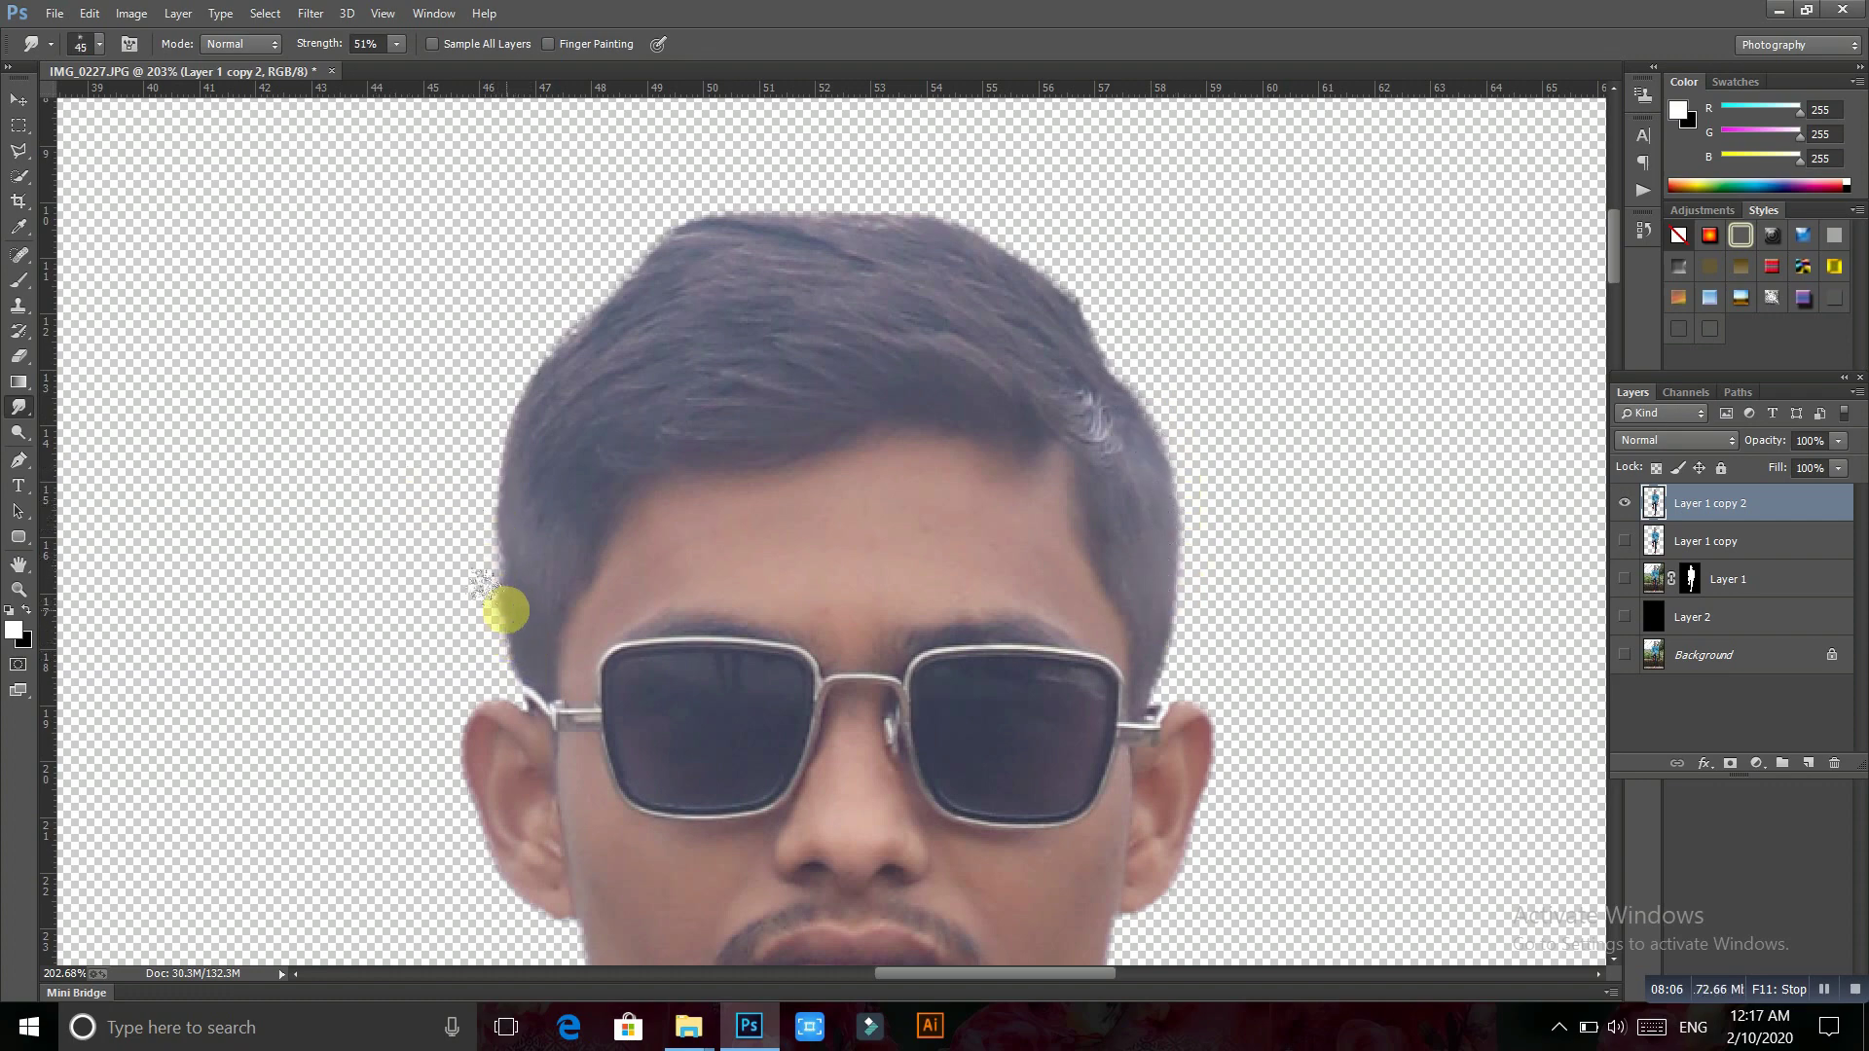
pyautogui.press(']')
# Smudge the left and top hair edges smooth, working across the top of the head
pyautogui.moveTo(482, 596); pyautogui.dragTo(484, 380)
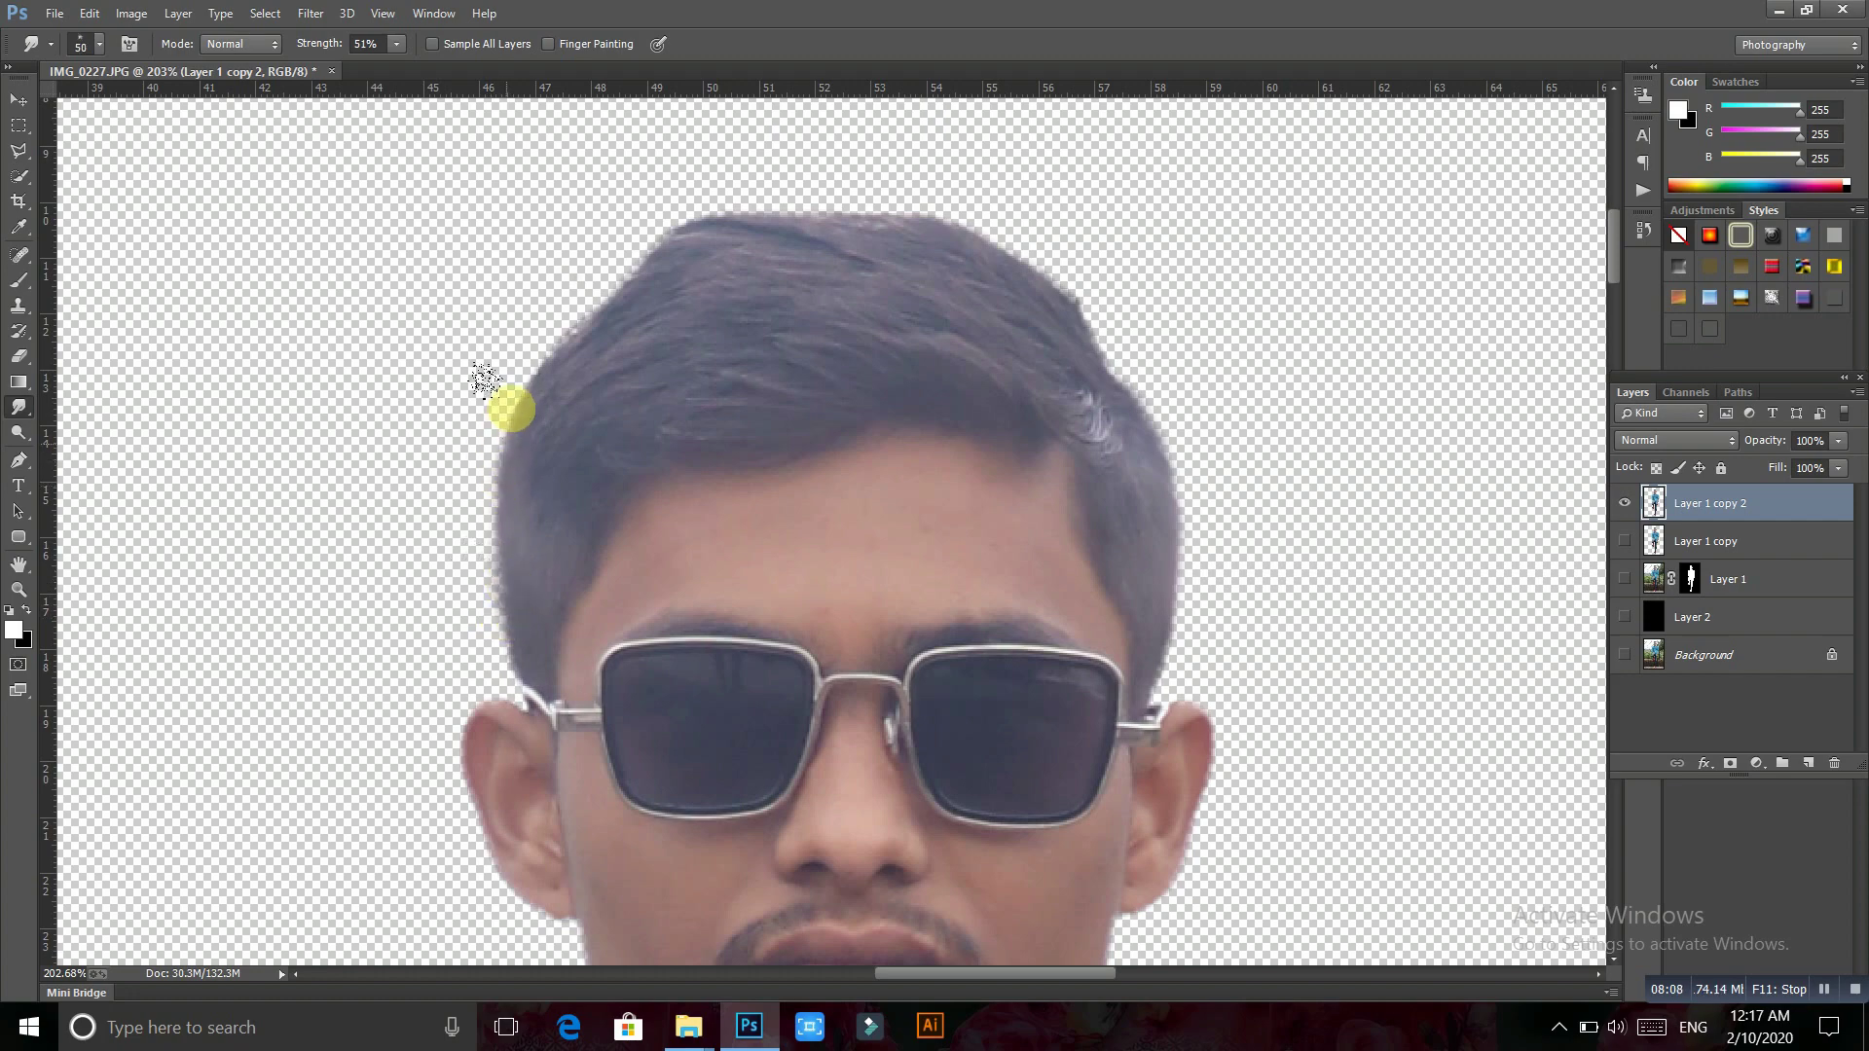
pyautogui.press('[')
pyautogui.moveTo(582, 311); pyautogui.dragTo(619, 290)
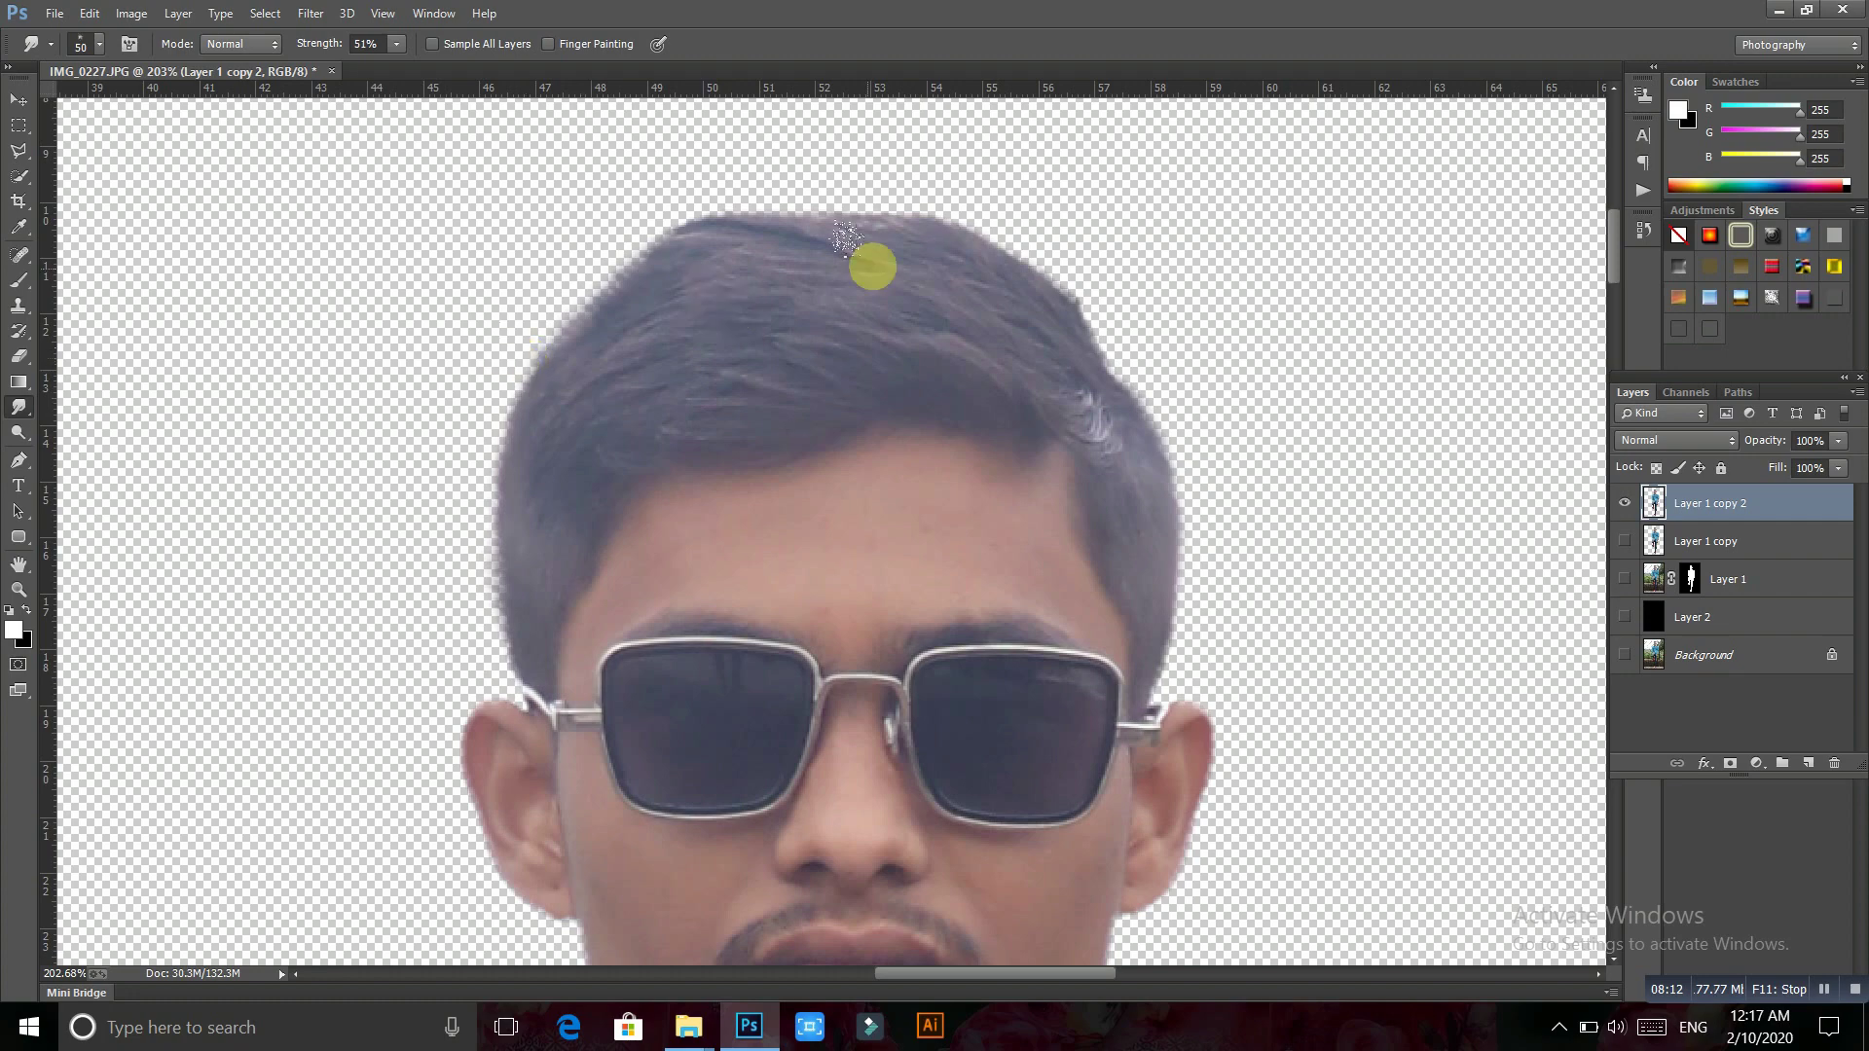
pyautogui.scroll(2, 973, 350)
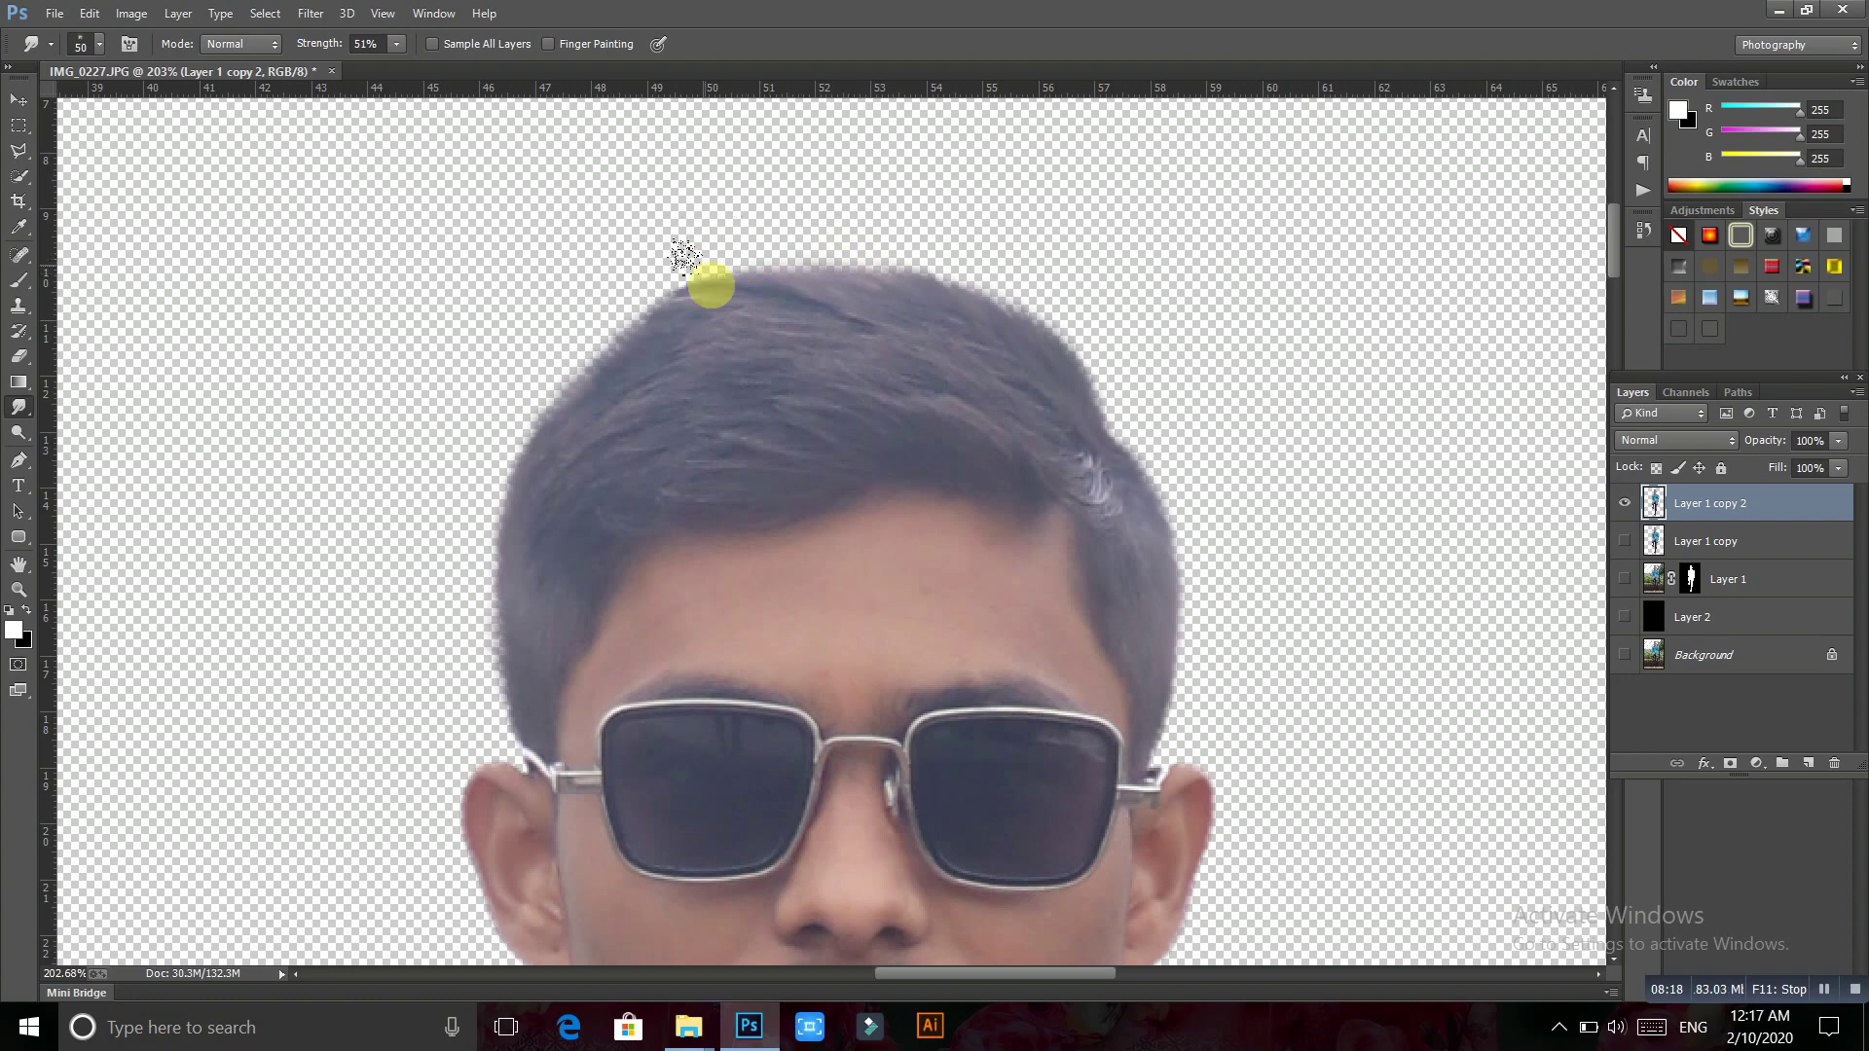
pyautogui.moveTo(711, 286)
pyautogui.mouseDown()
pyautogui.moveTo(641, 326)
pyautogui.moveTo(527, 339)
pyautogui.moveTo(571, 302)
pyautogui.mouseUp()
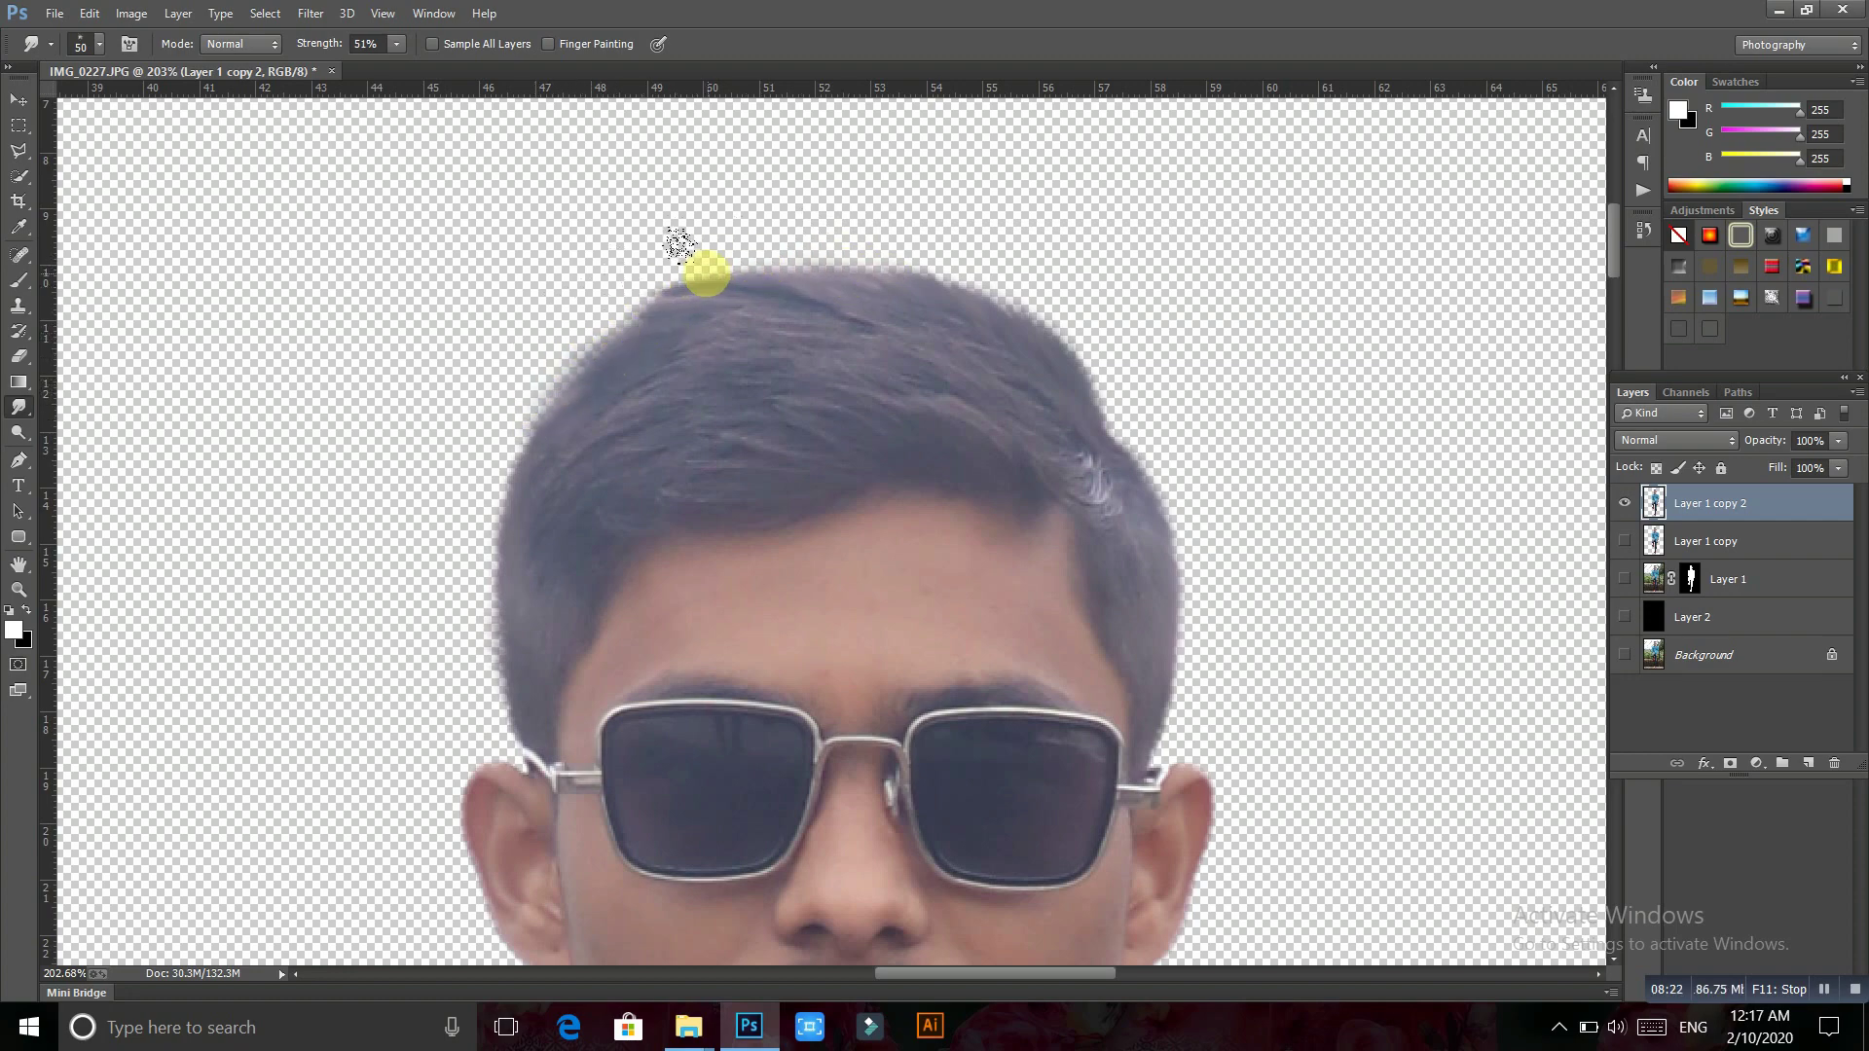
pyautogui.moveTo(730, 266); pyautogui.dragTo(804, 266)
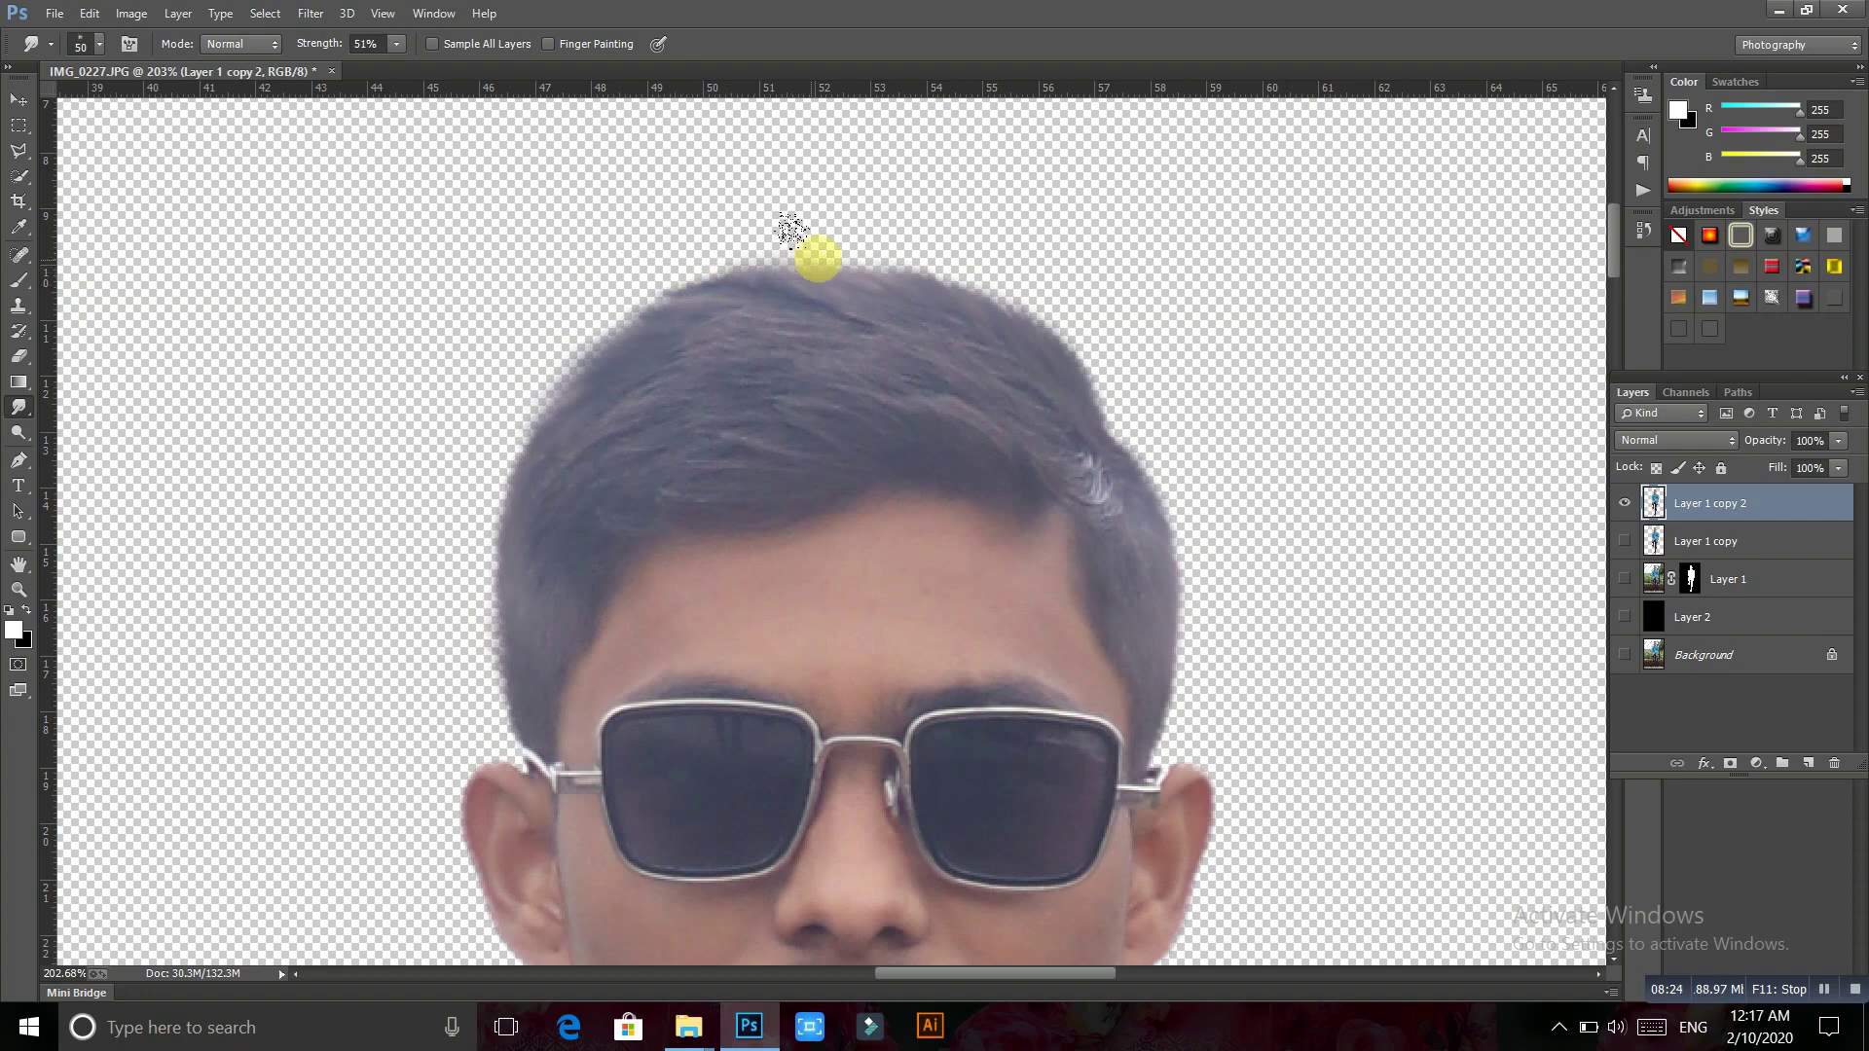
pyautogui.moveTo(974, 283); pyautogui.dragTo(824, 236)
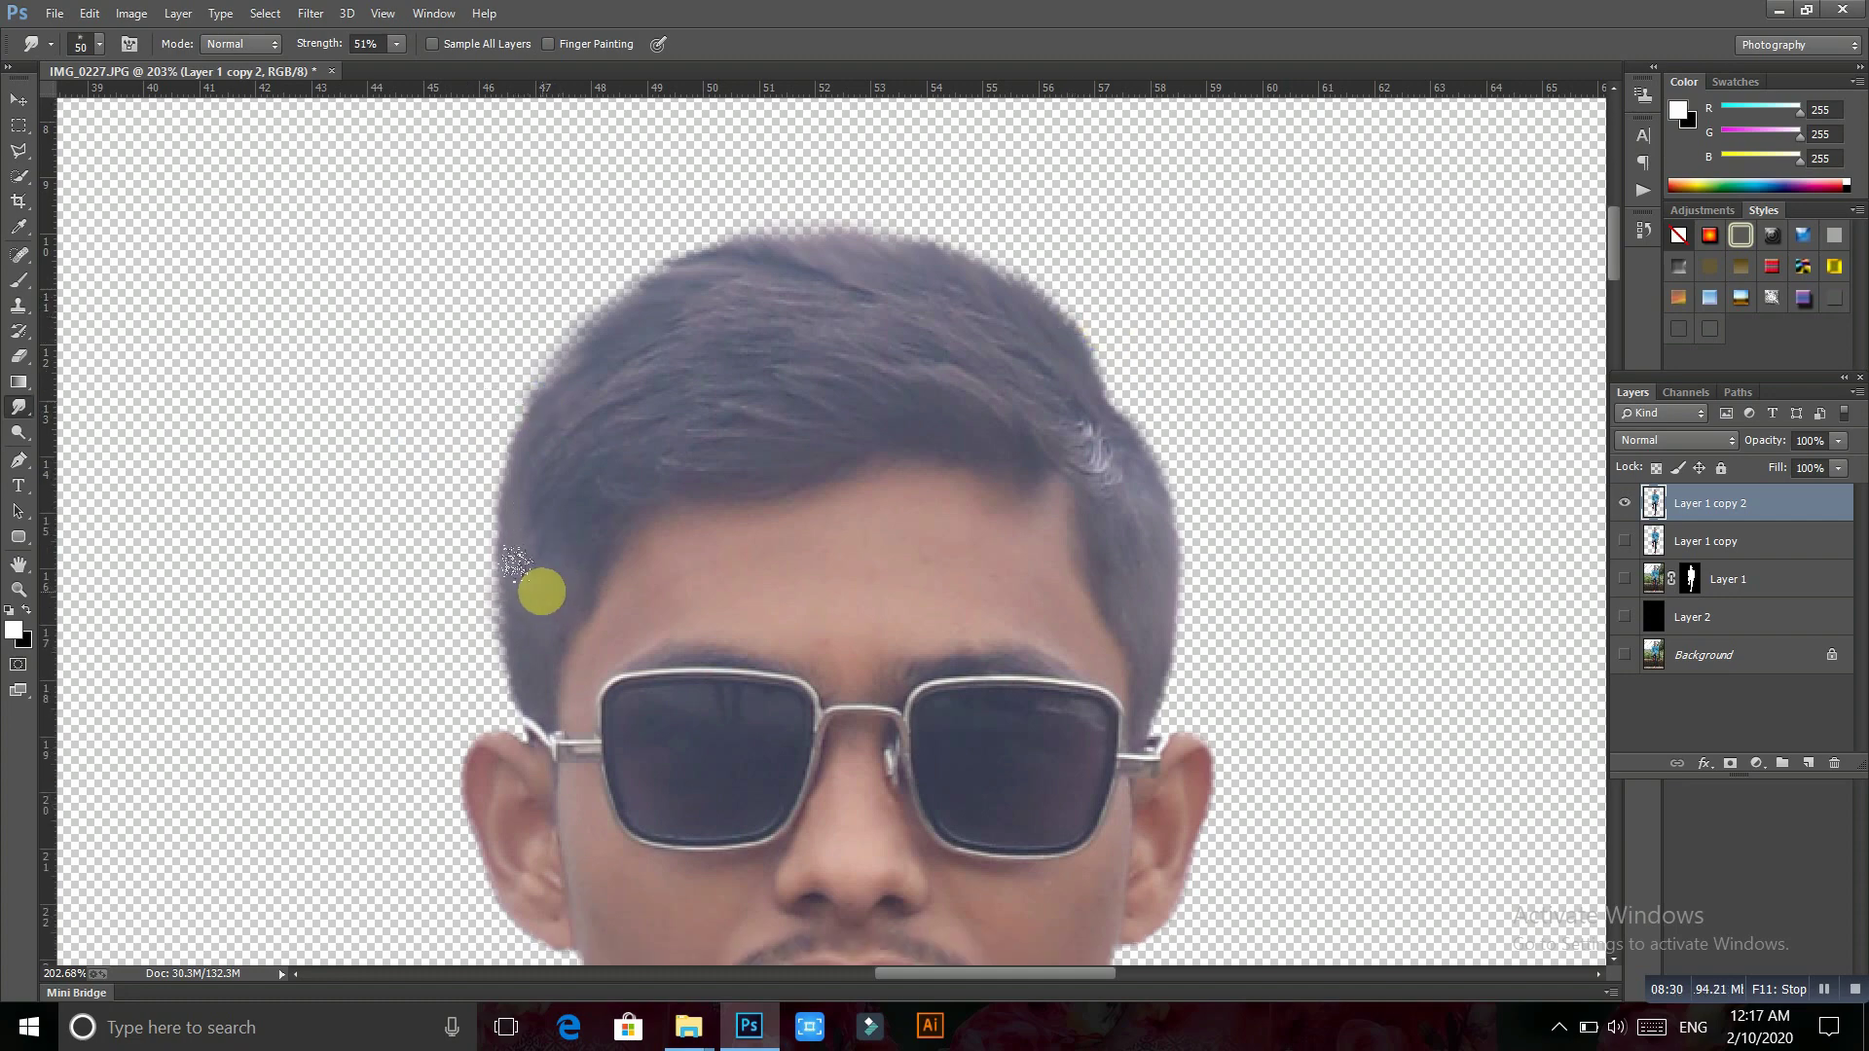
# Duplicate the retouched cut-out as Layer 1 copy 3 with Ctrl+J
pyautogui.scroll(-2, 540, 594)
pyautogui.scroll(-2, 530, 554)
pyautogui.scroll(1, 526, 560)
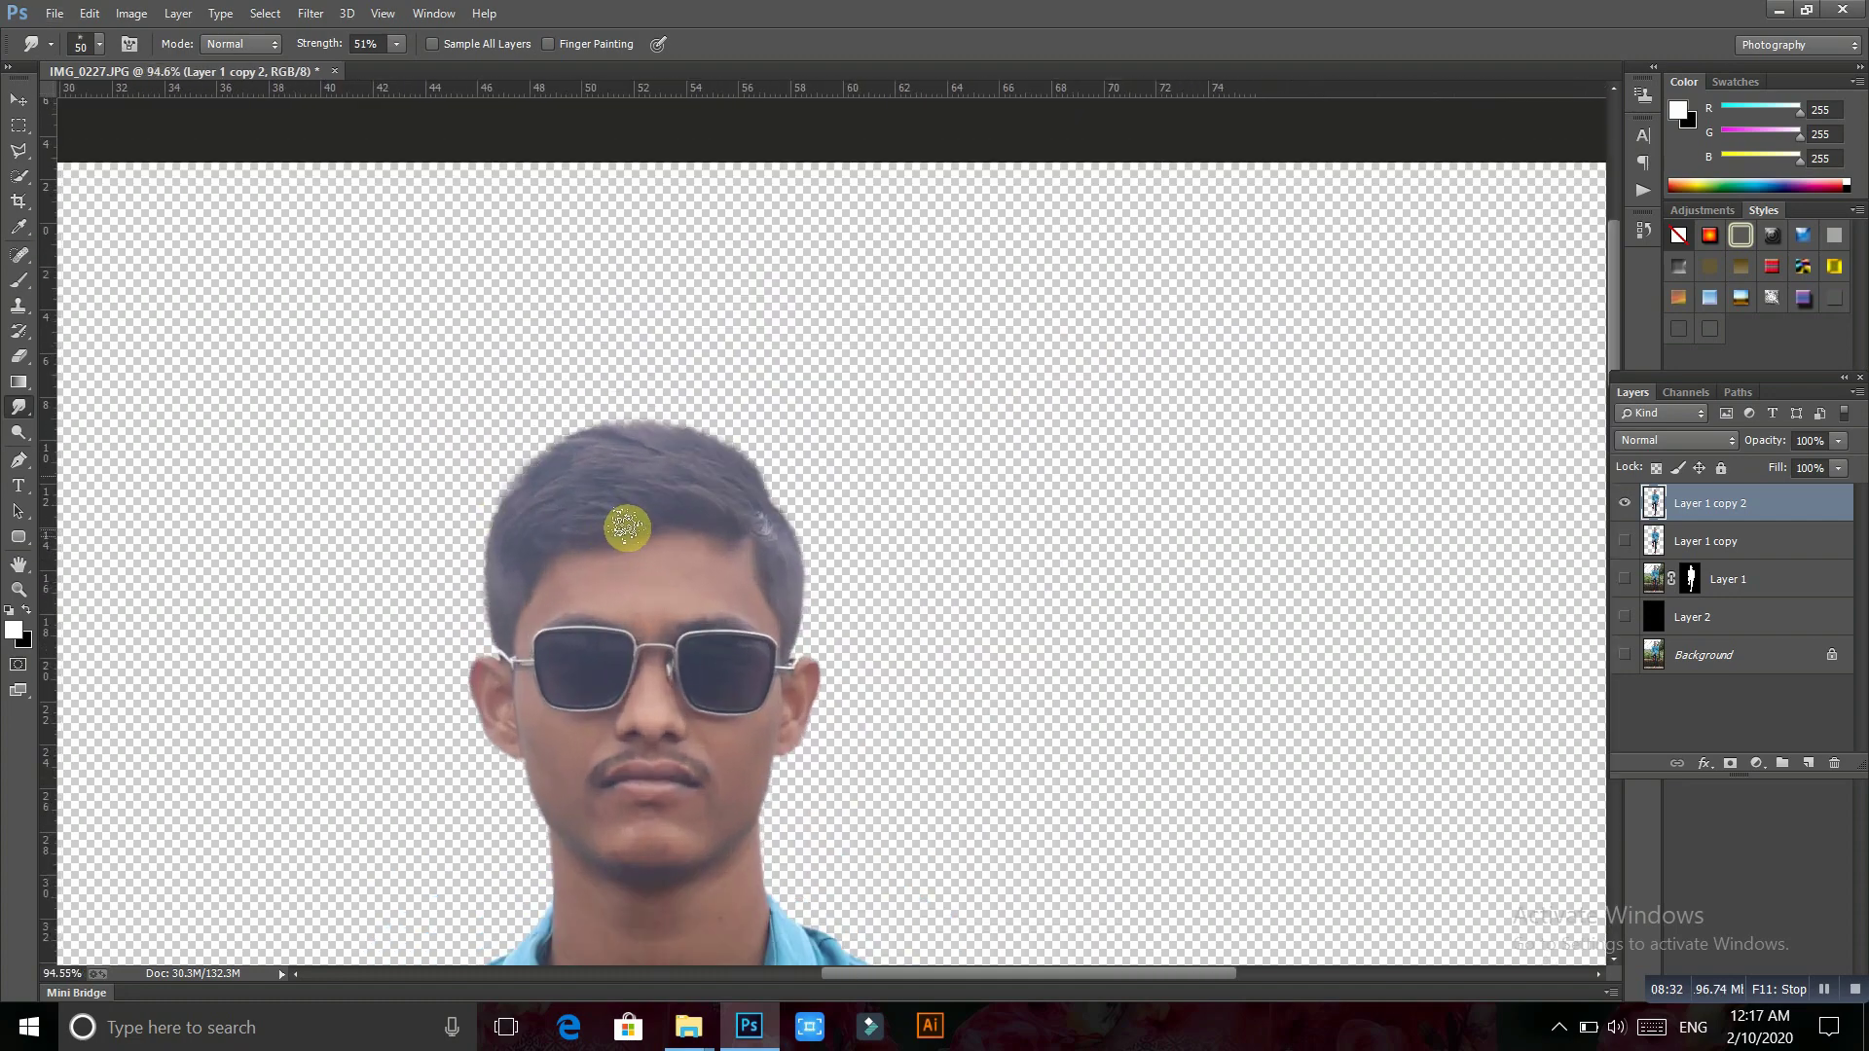
pyautogui.hotkey('ctrl', 'j')
# Hide Layer 1 copy 2, recentre the face, and select the Burn tool
pyautogui.click(1624, 542)
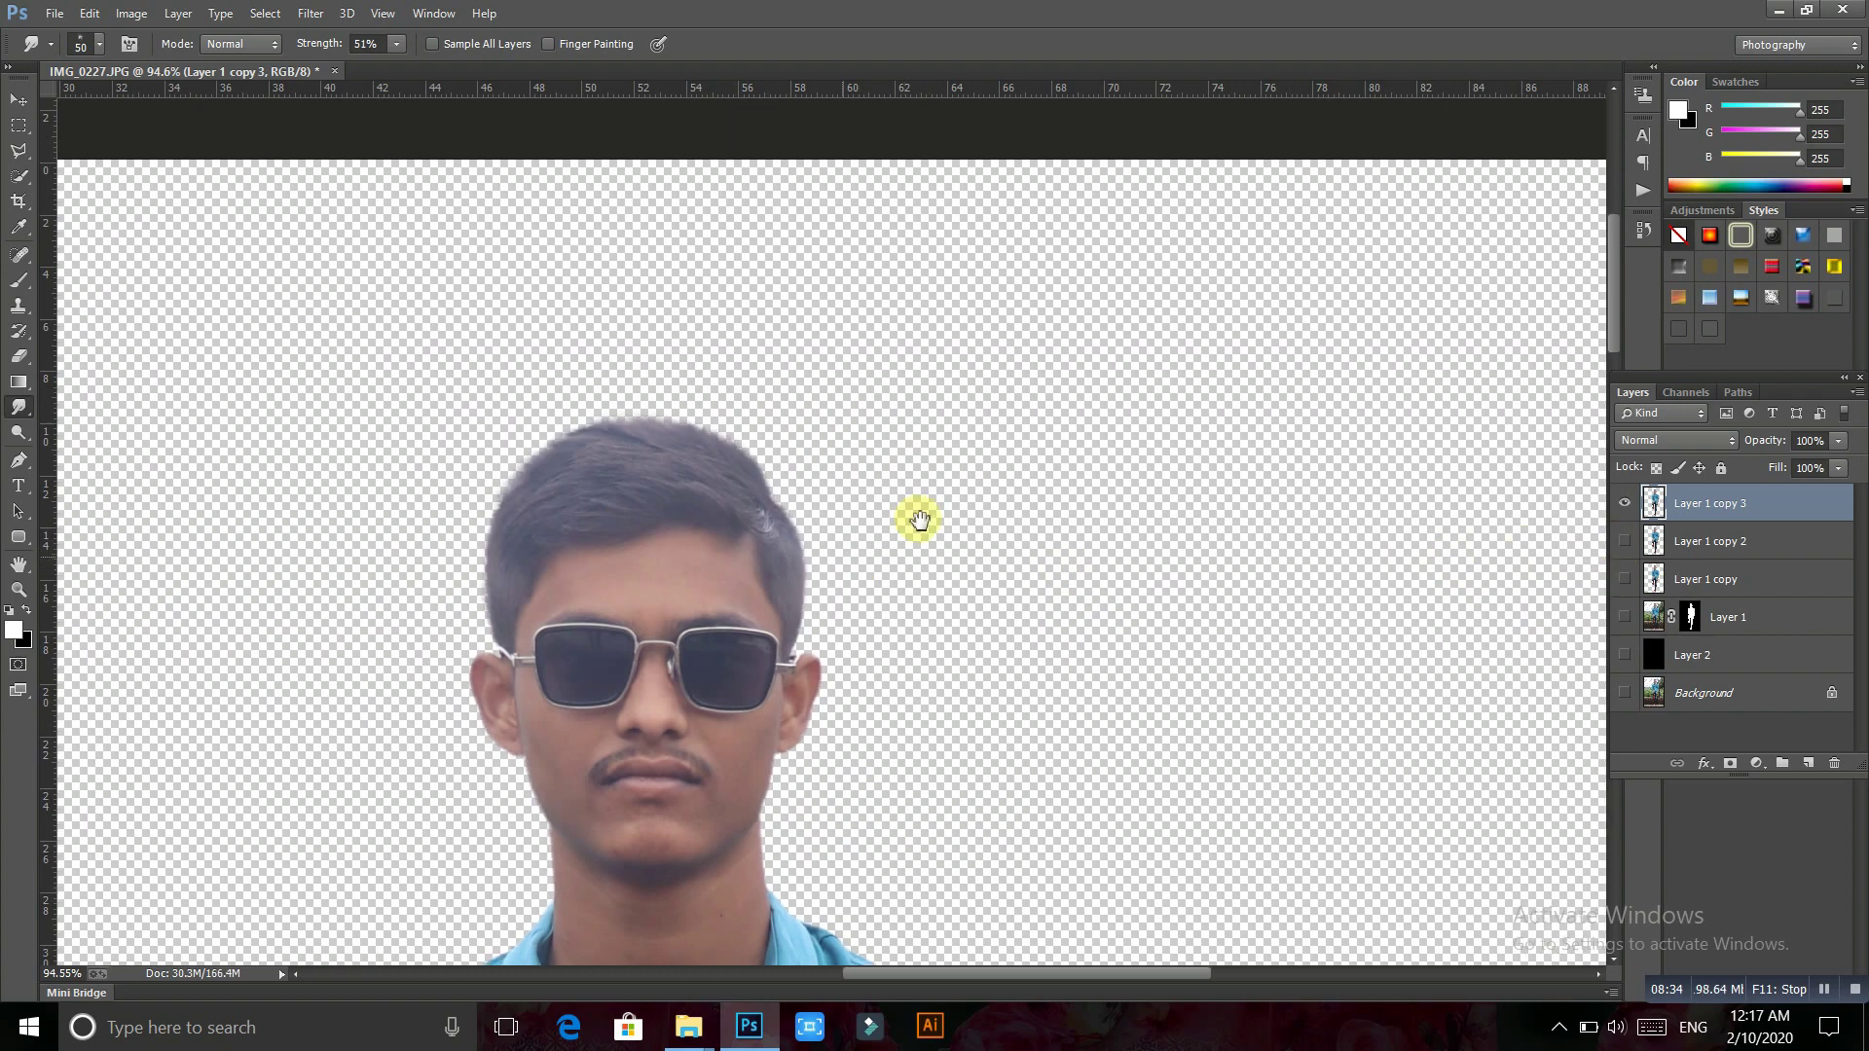
pyautogui.moveTo(839, 554); pyautogui.dragTo(951, 505)
pyautogui.rightClick(26, 435)
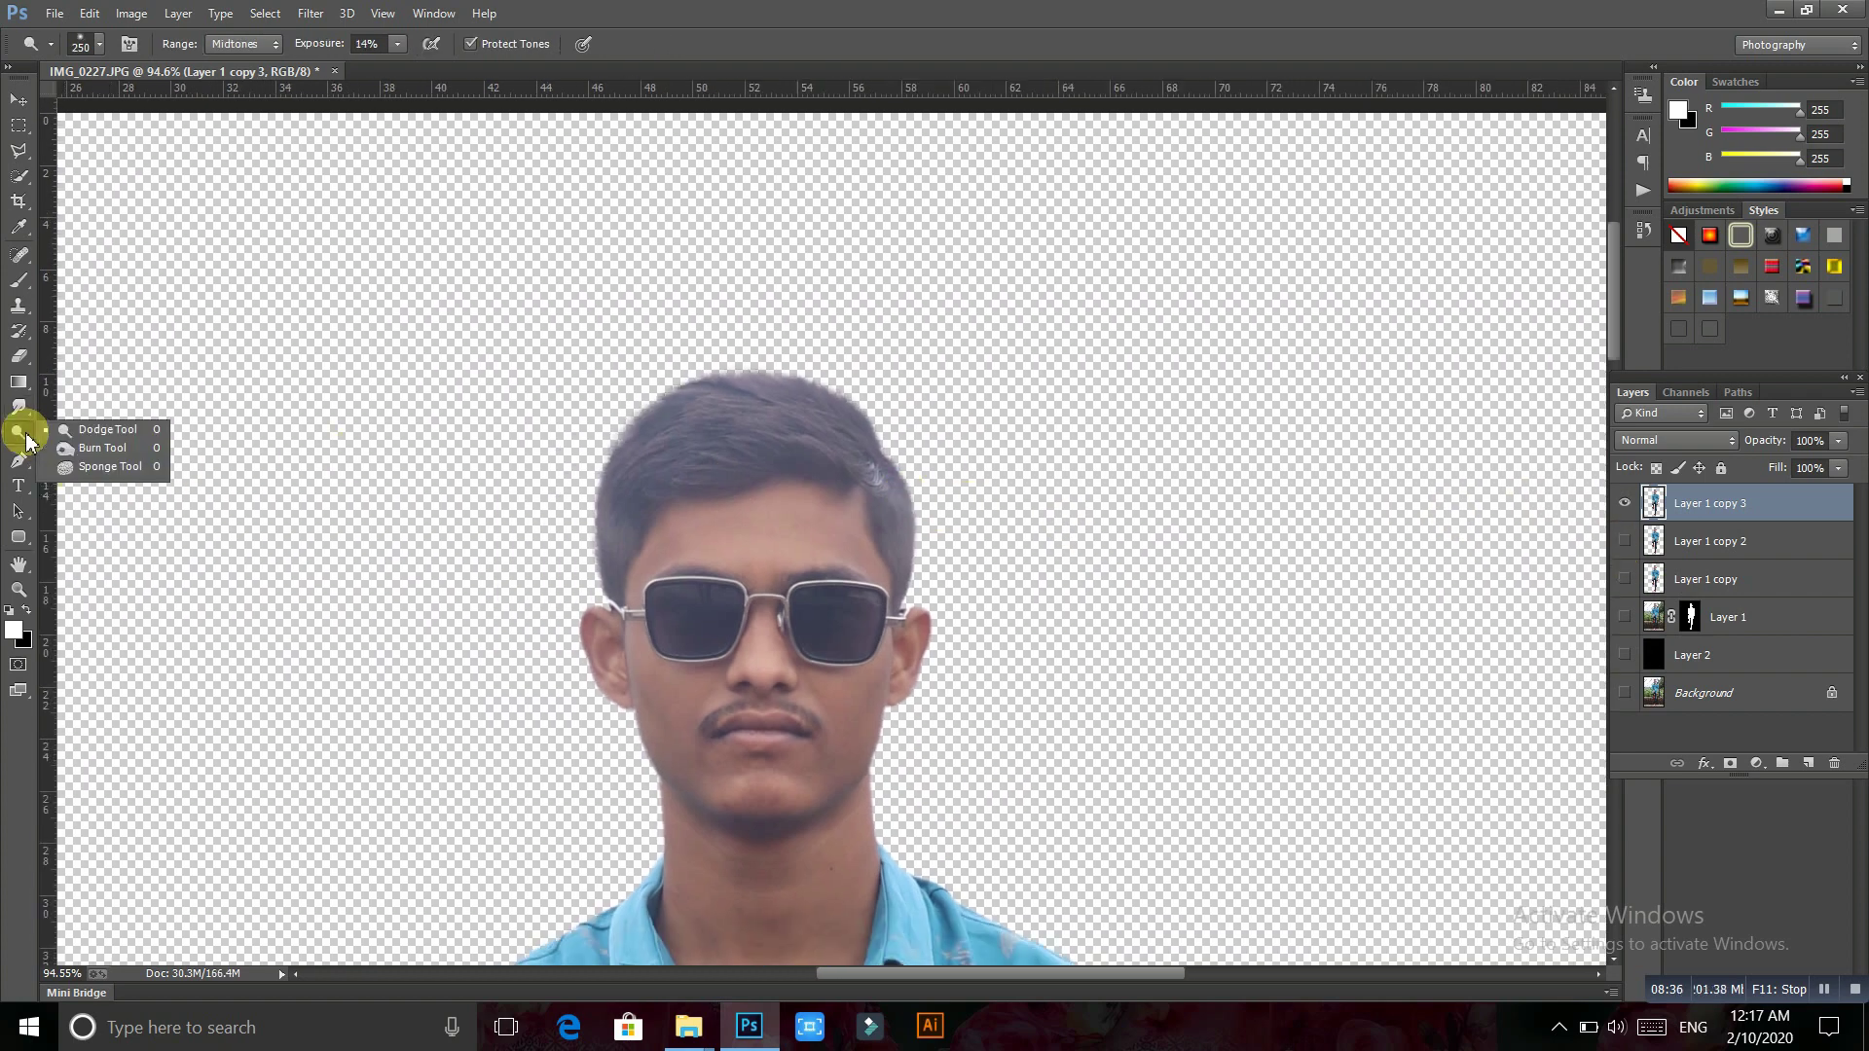
pyautogui.click(73, 447)
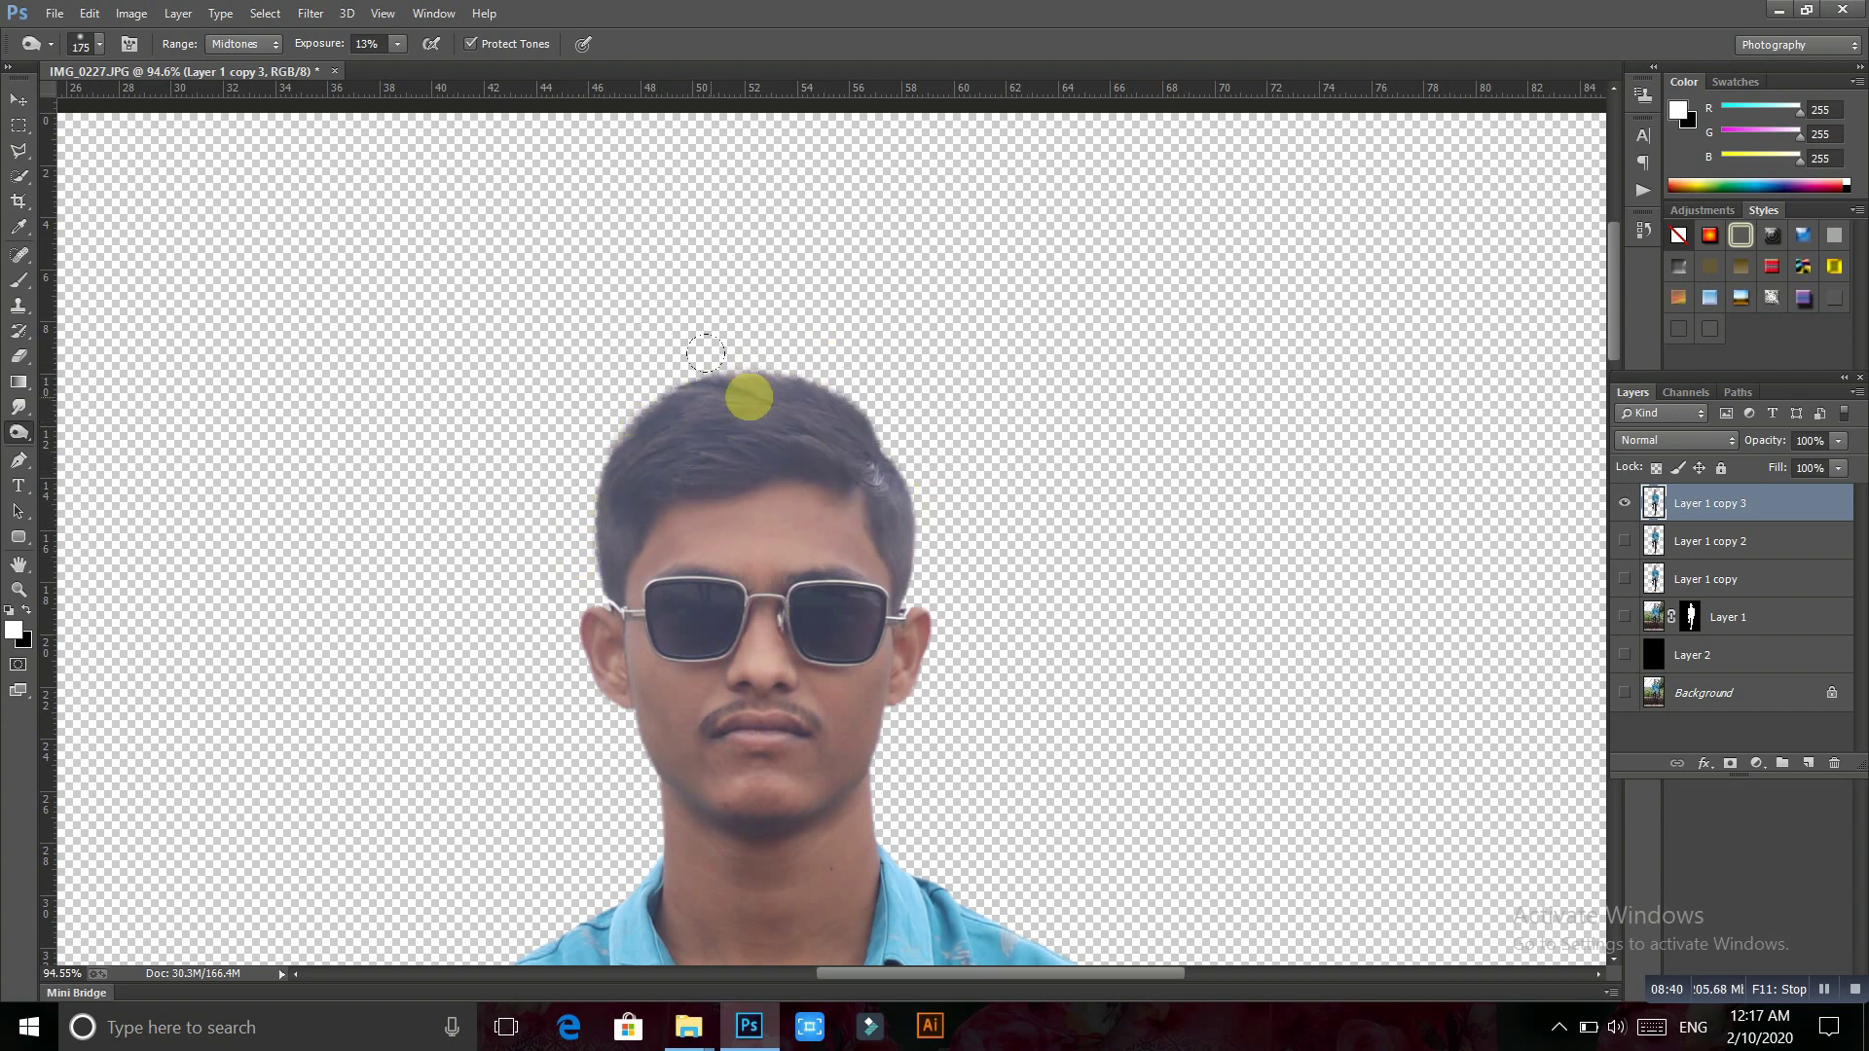
# Duplicate the cut-out as Layer 1 copy 4 and hide Layer 1 copy 3
pyautogui.click(21, 126)
pyautogui.scroll(-3, 854, 426)
pyautogui.scroll(-3, 855, 429)
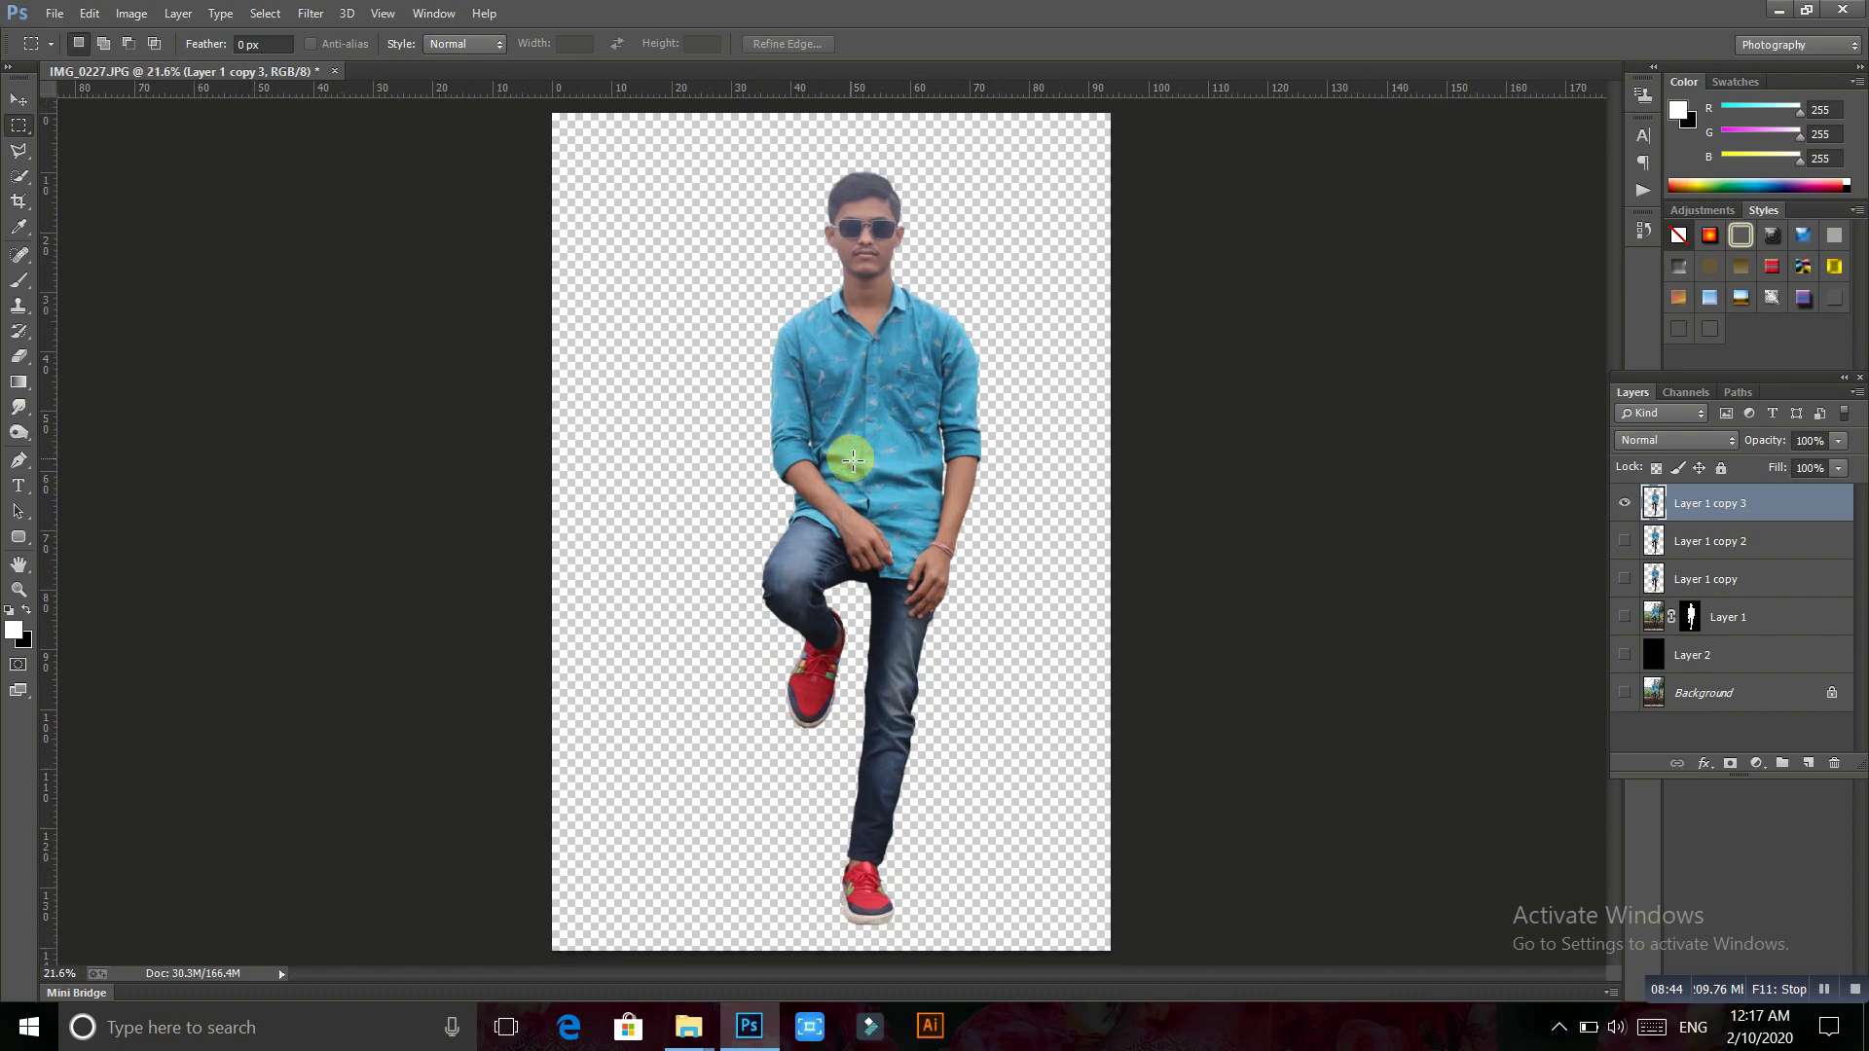
pyautogui.hotkey('ctrl', 'j')
pyautogui.scroll(-1, 1010, 434)
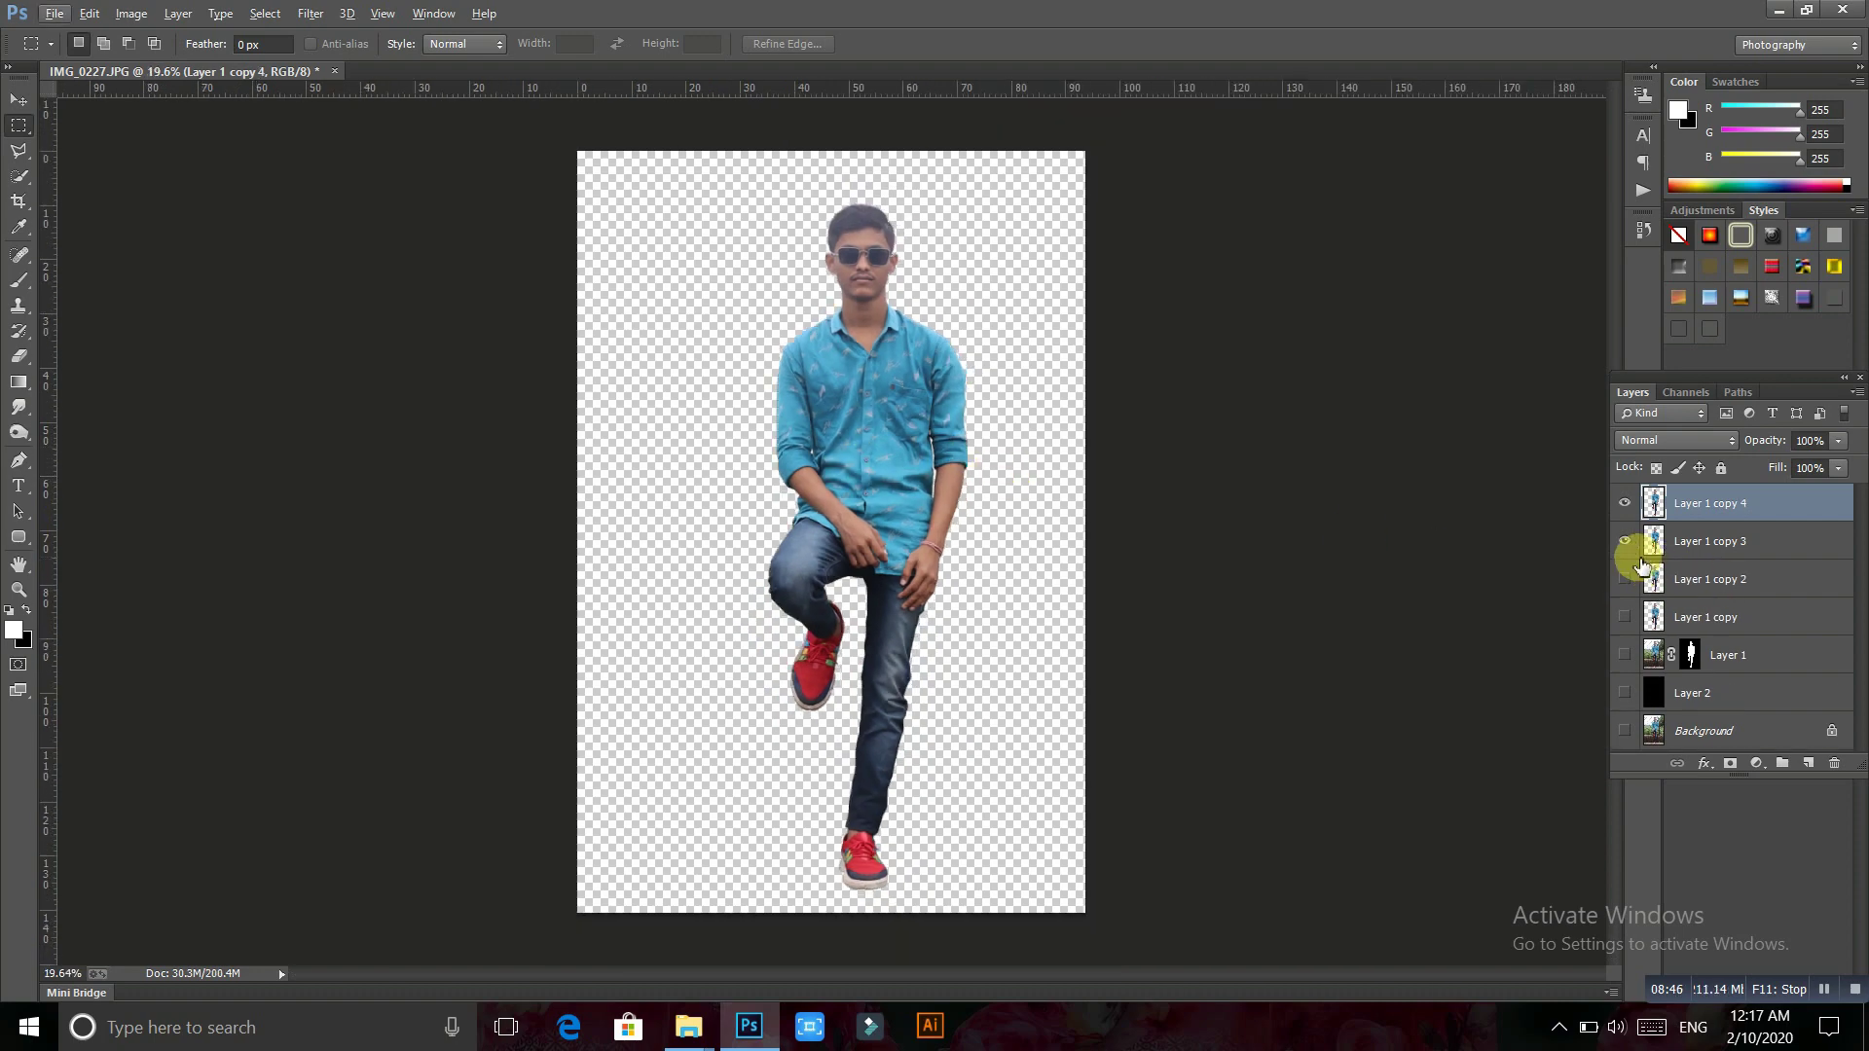
pyautogui.click(1624, 542)
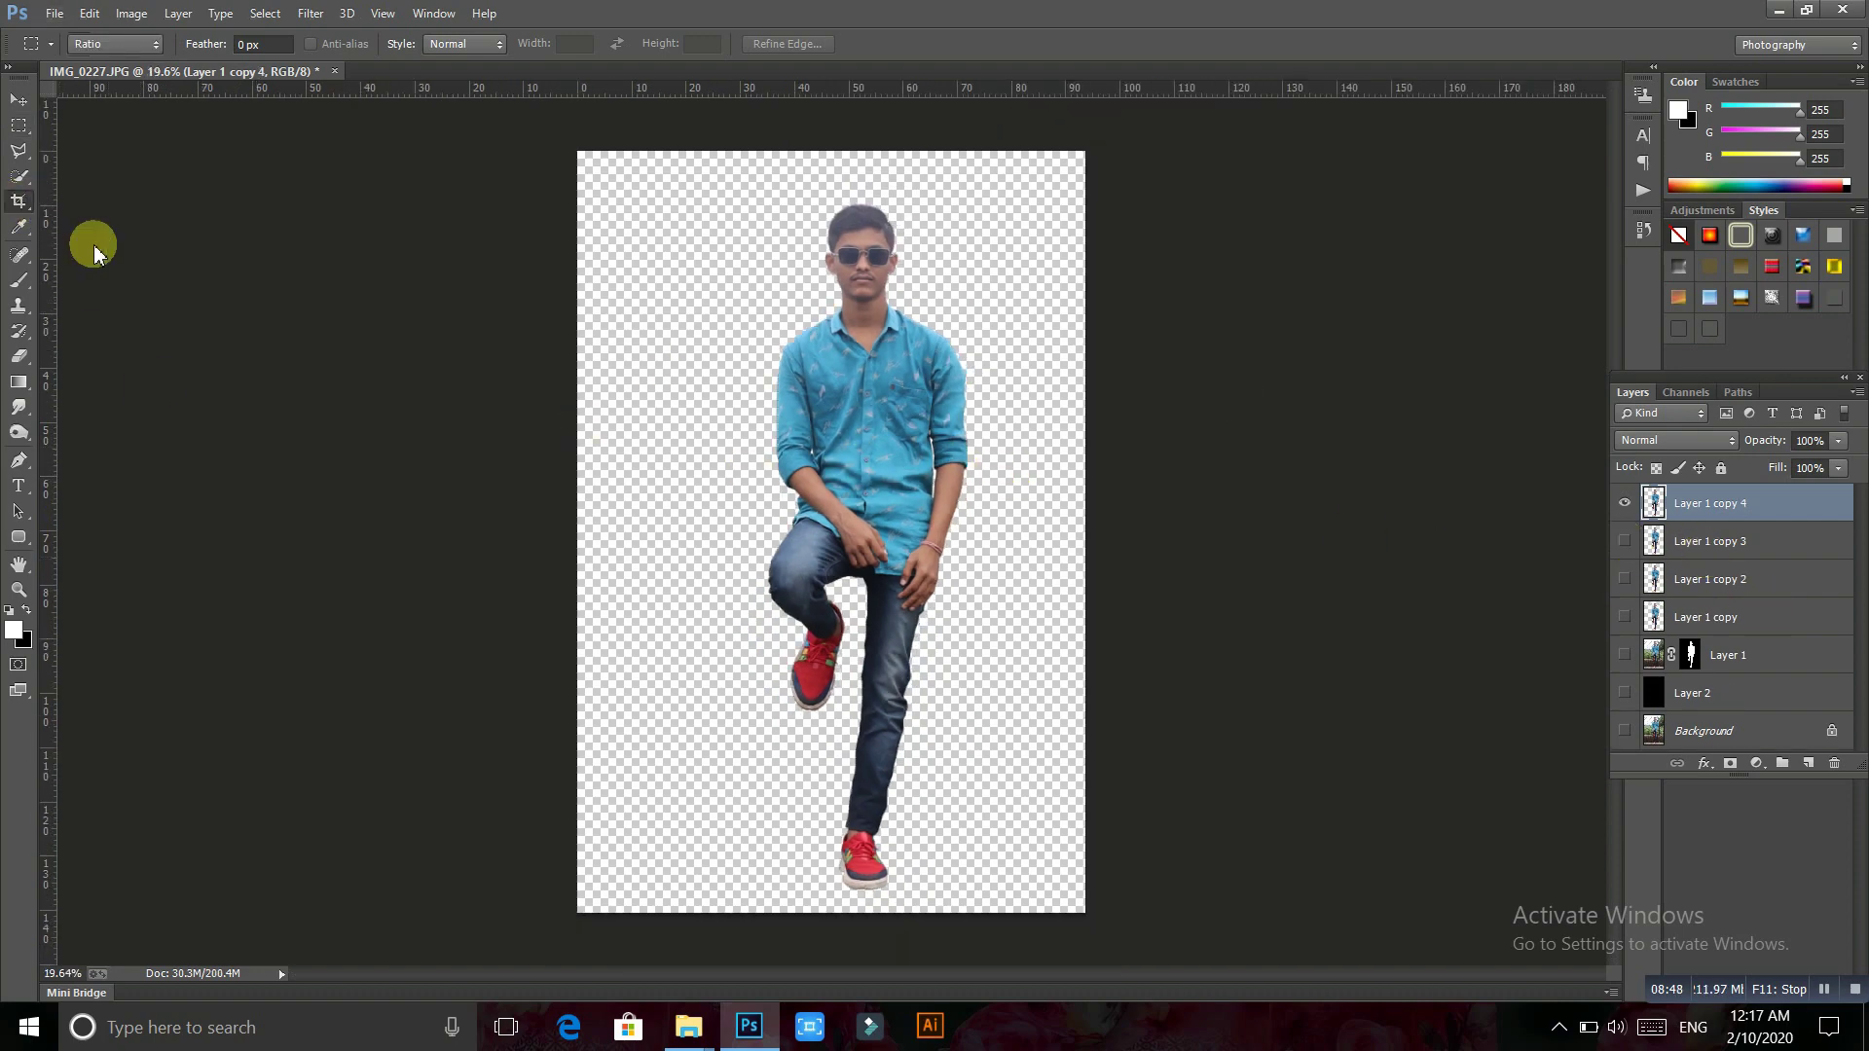
# Crop to a 4:5 frame of about 115 × 144 cm, extending every corner outward around the man
pyautogui.press('c')
pyautogui.rightClick(912, 531)
pyautogui.click(1003, 304)
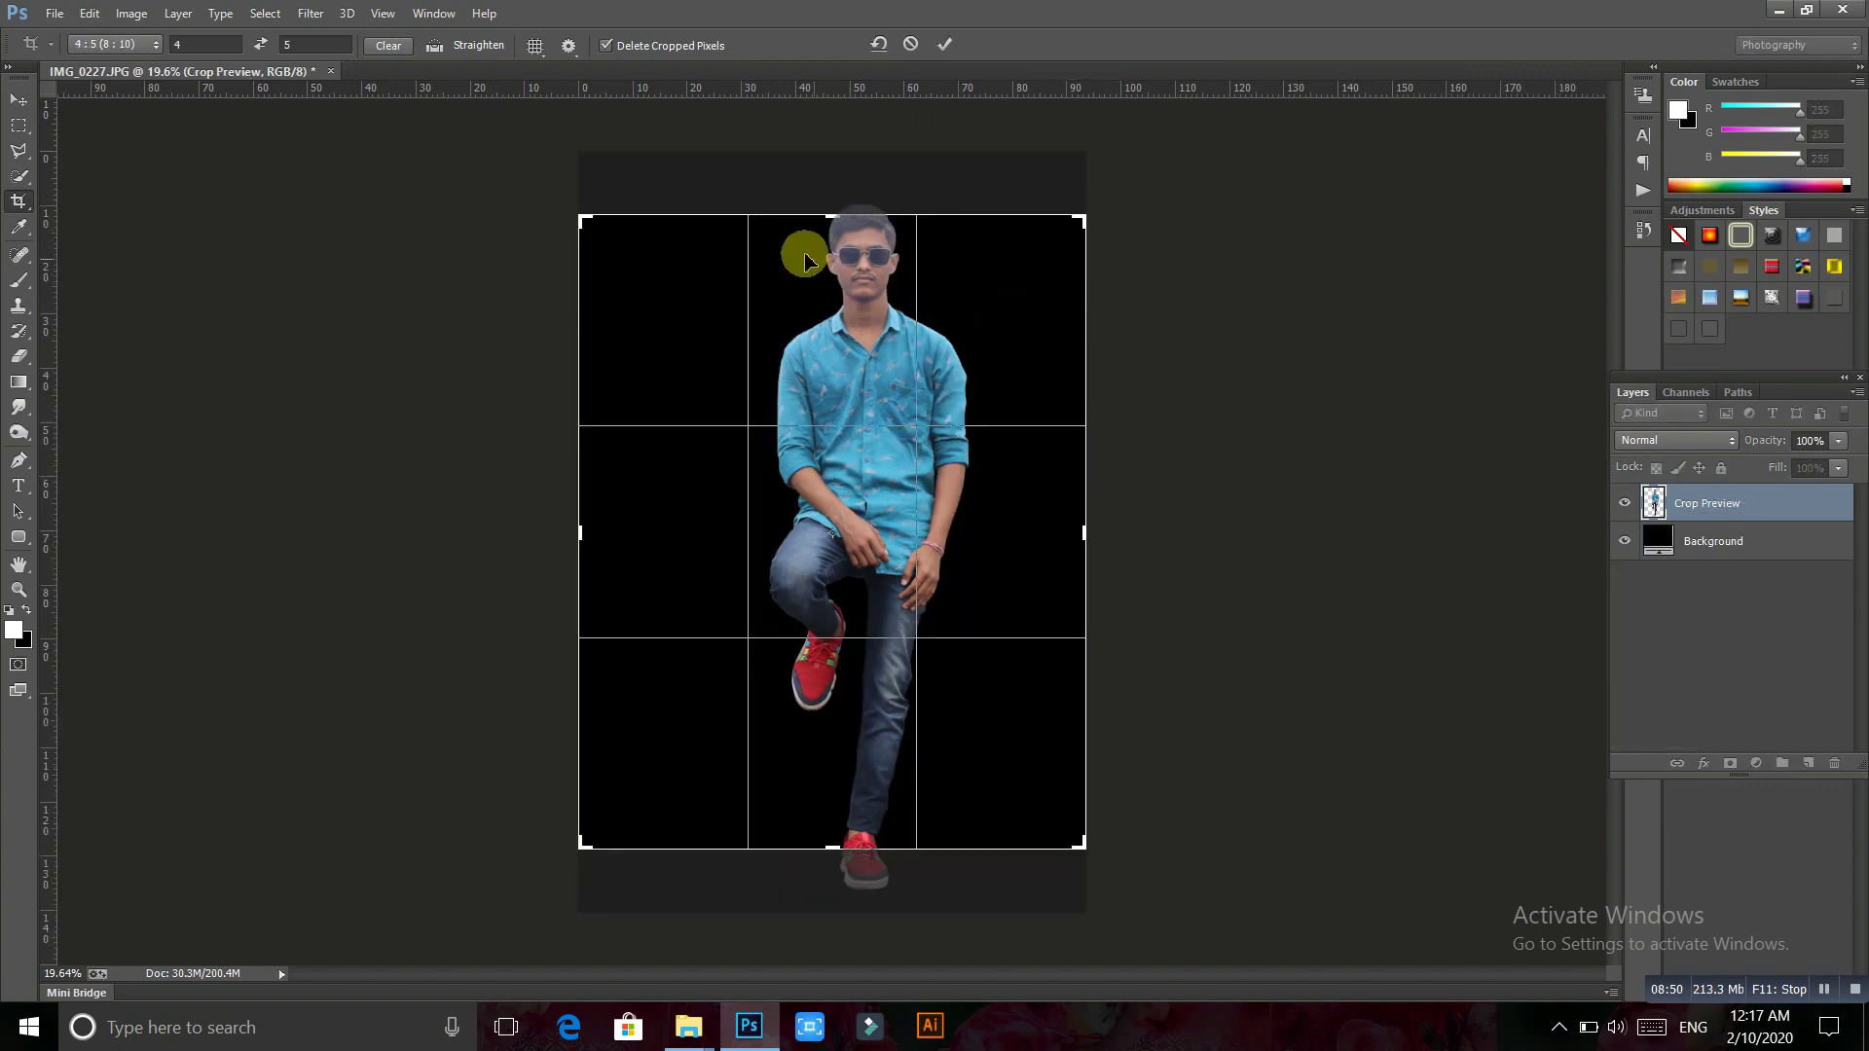
pyautogui.moveTo(583, 218); pyautogui.dragTo(597, 173)
pyautogui.moveTo(1075, 229); pyautogui.dragTo(1097, 175)
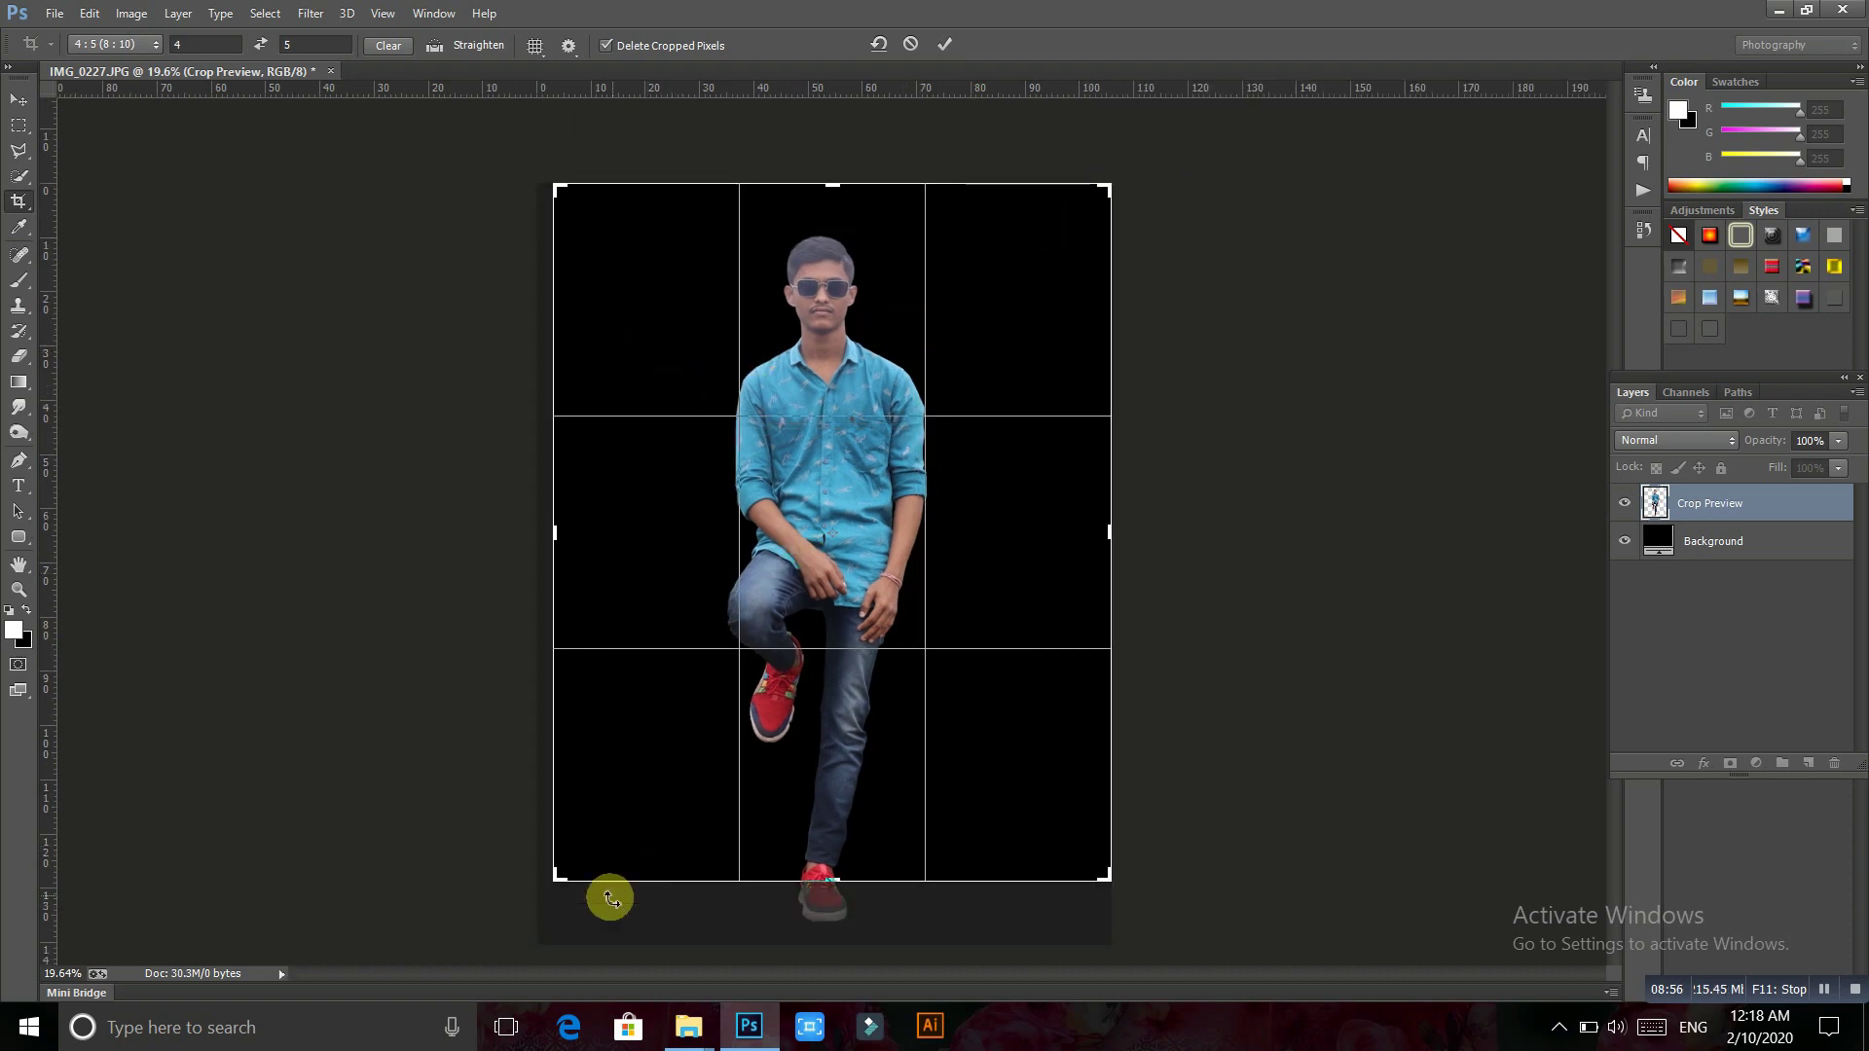
pyautogui.moveTo(556, 881); pyautogui.dragTo(536, 907)
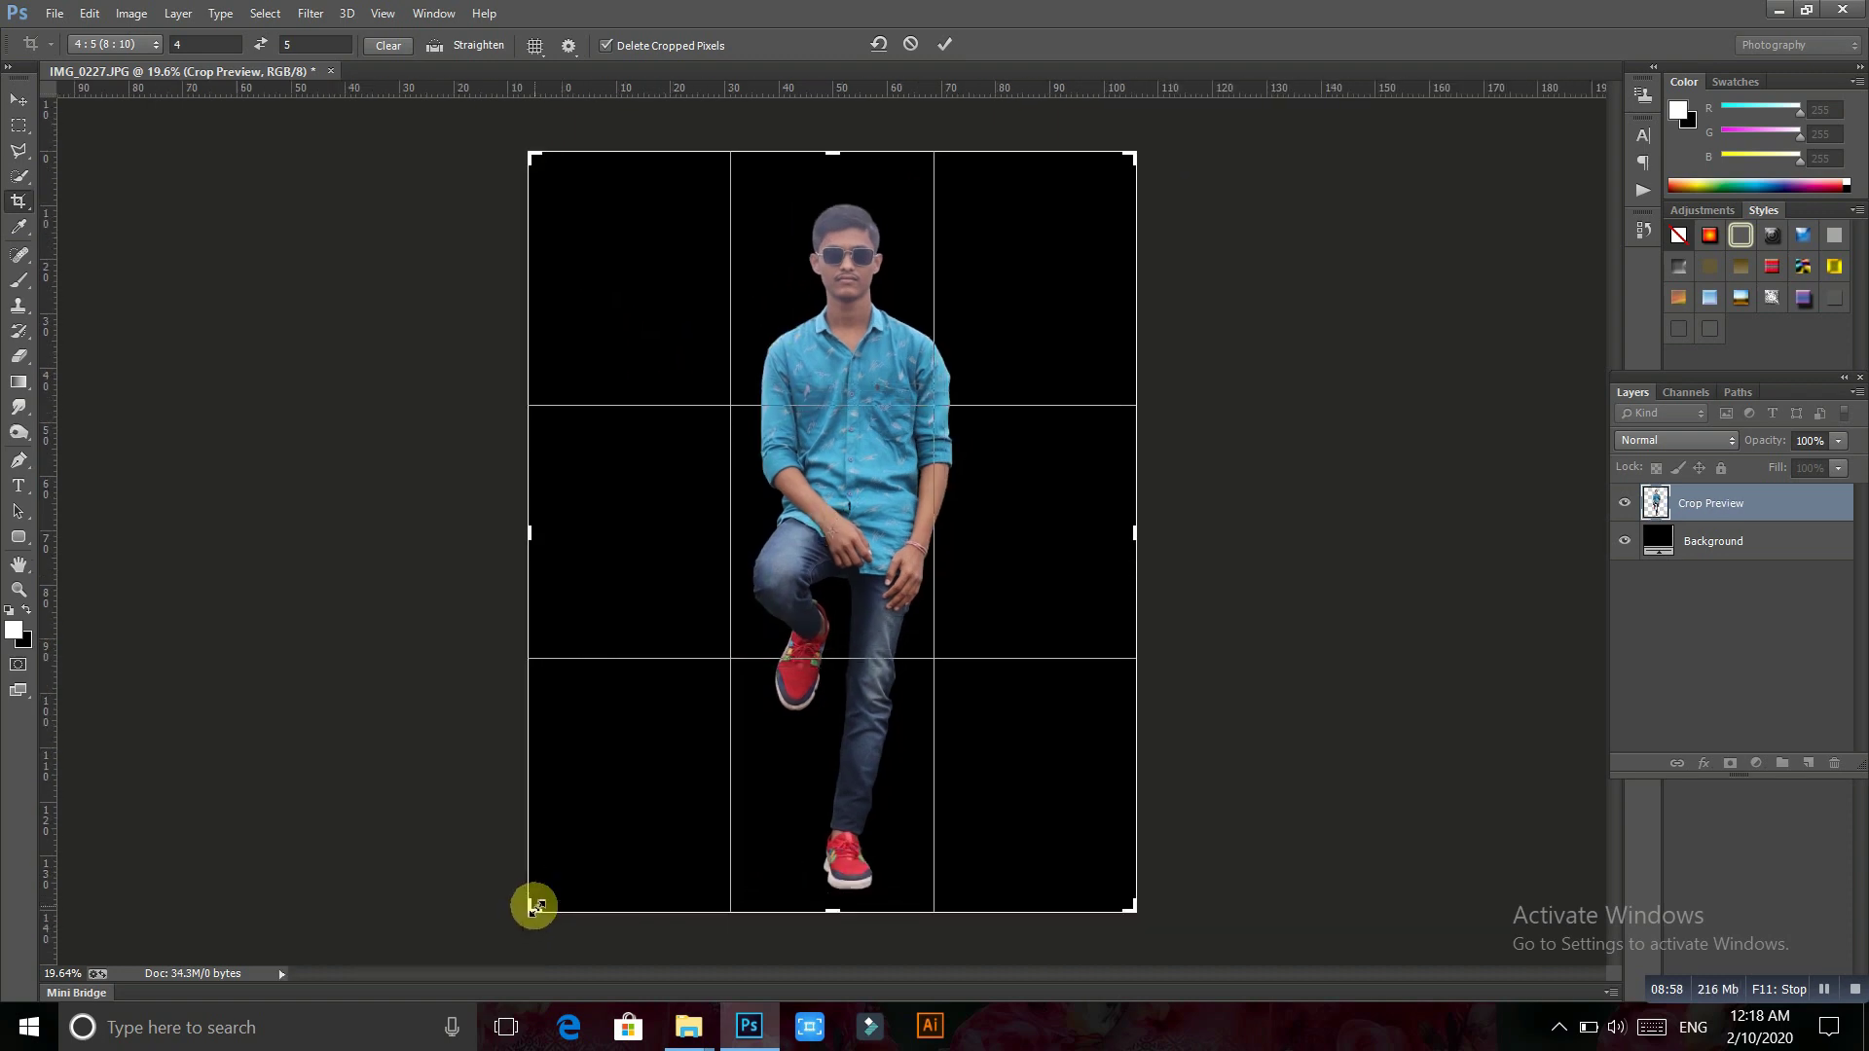
pyautogui.moveTo(522, 925); pyautogui.dragTo(516, 921)
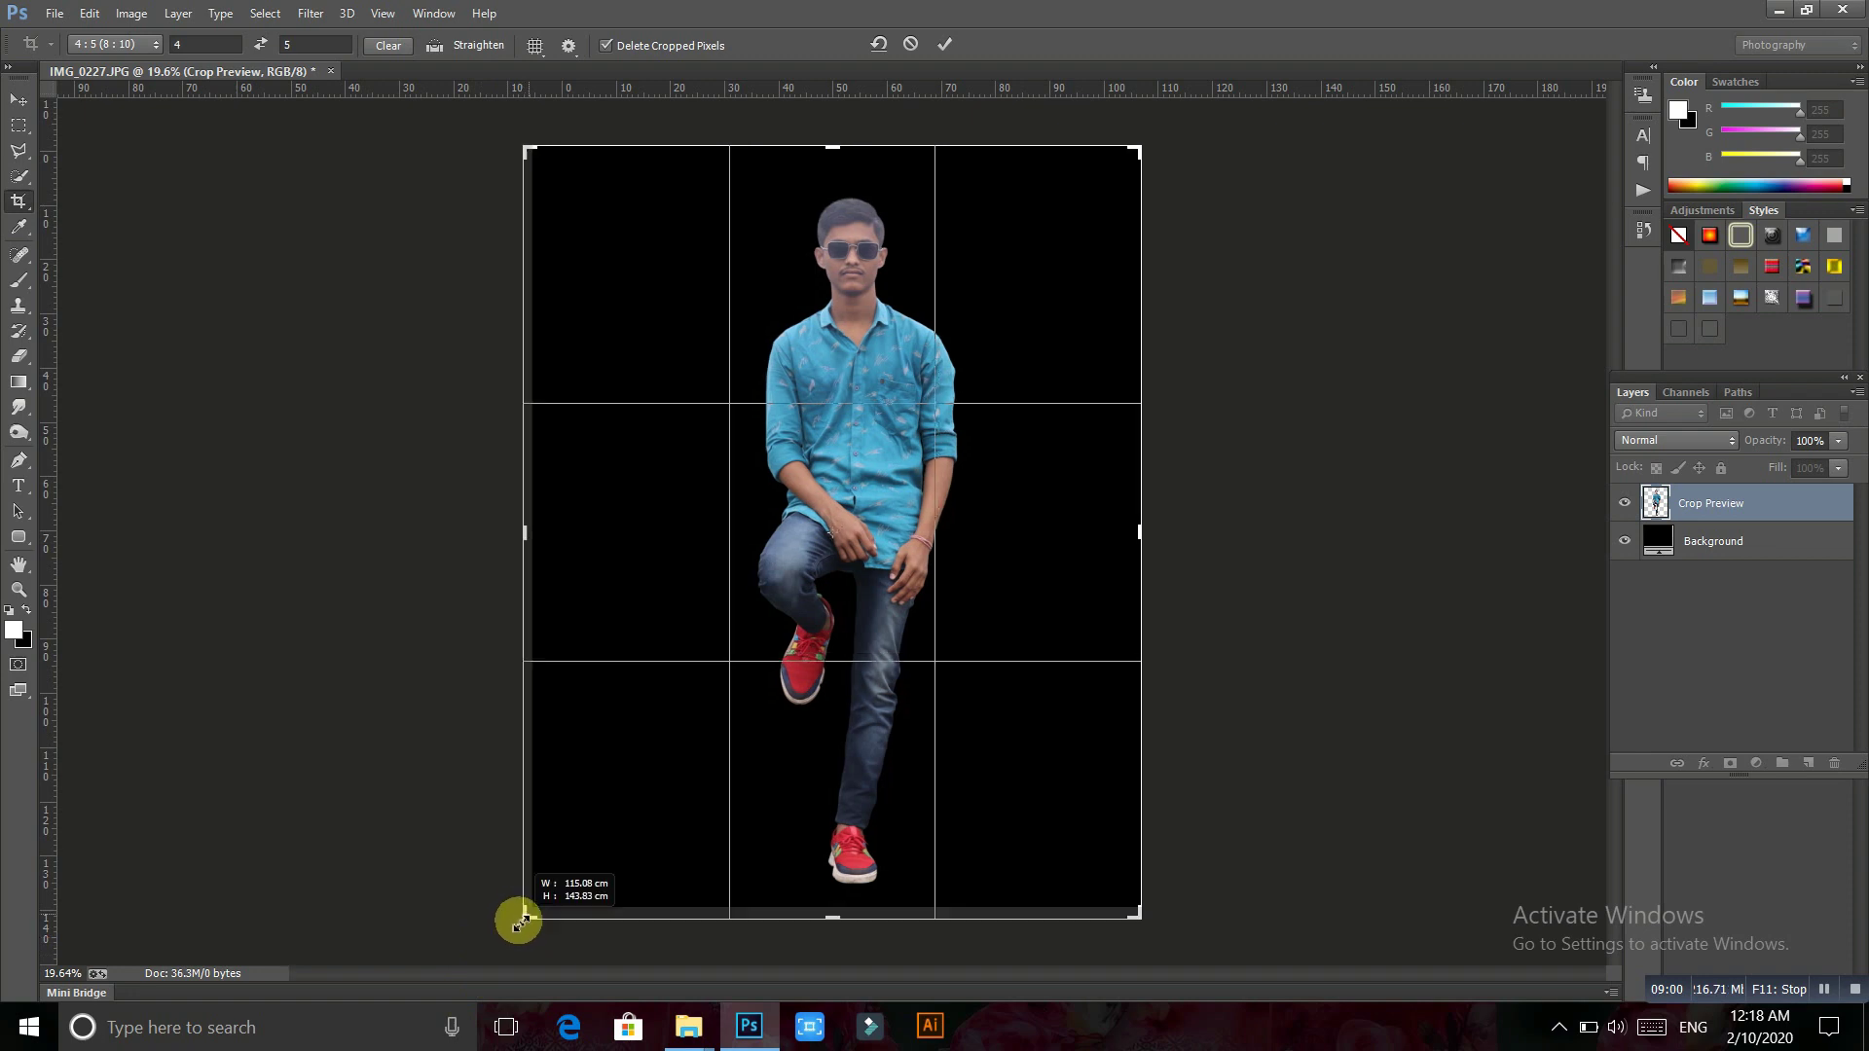
pyautogui.press('Return')
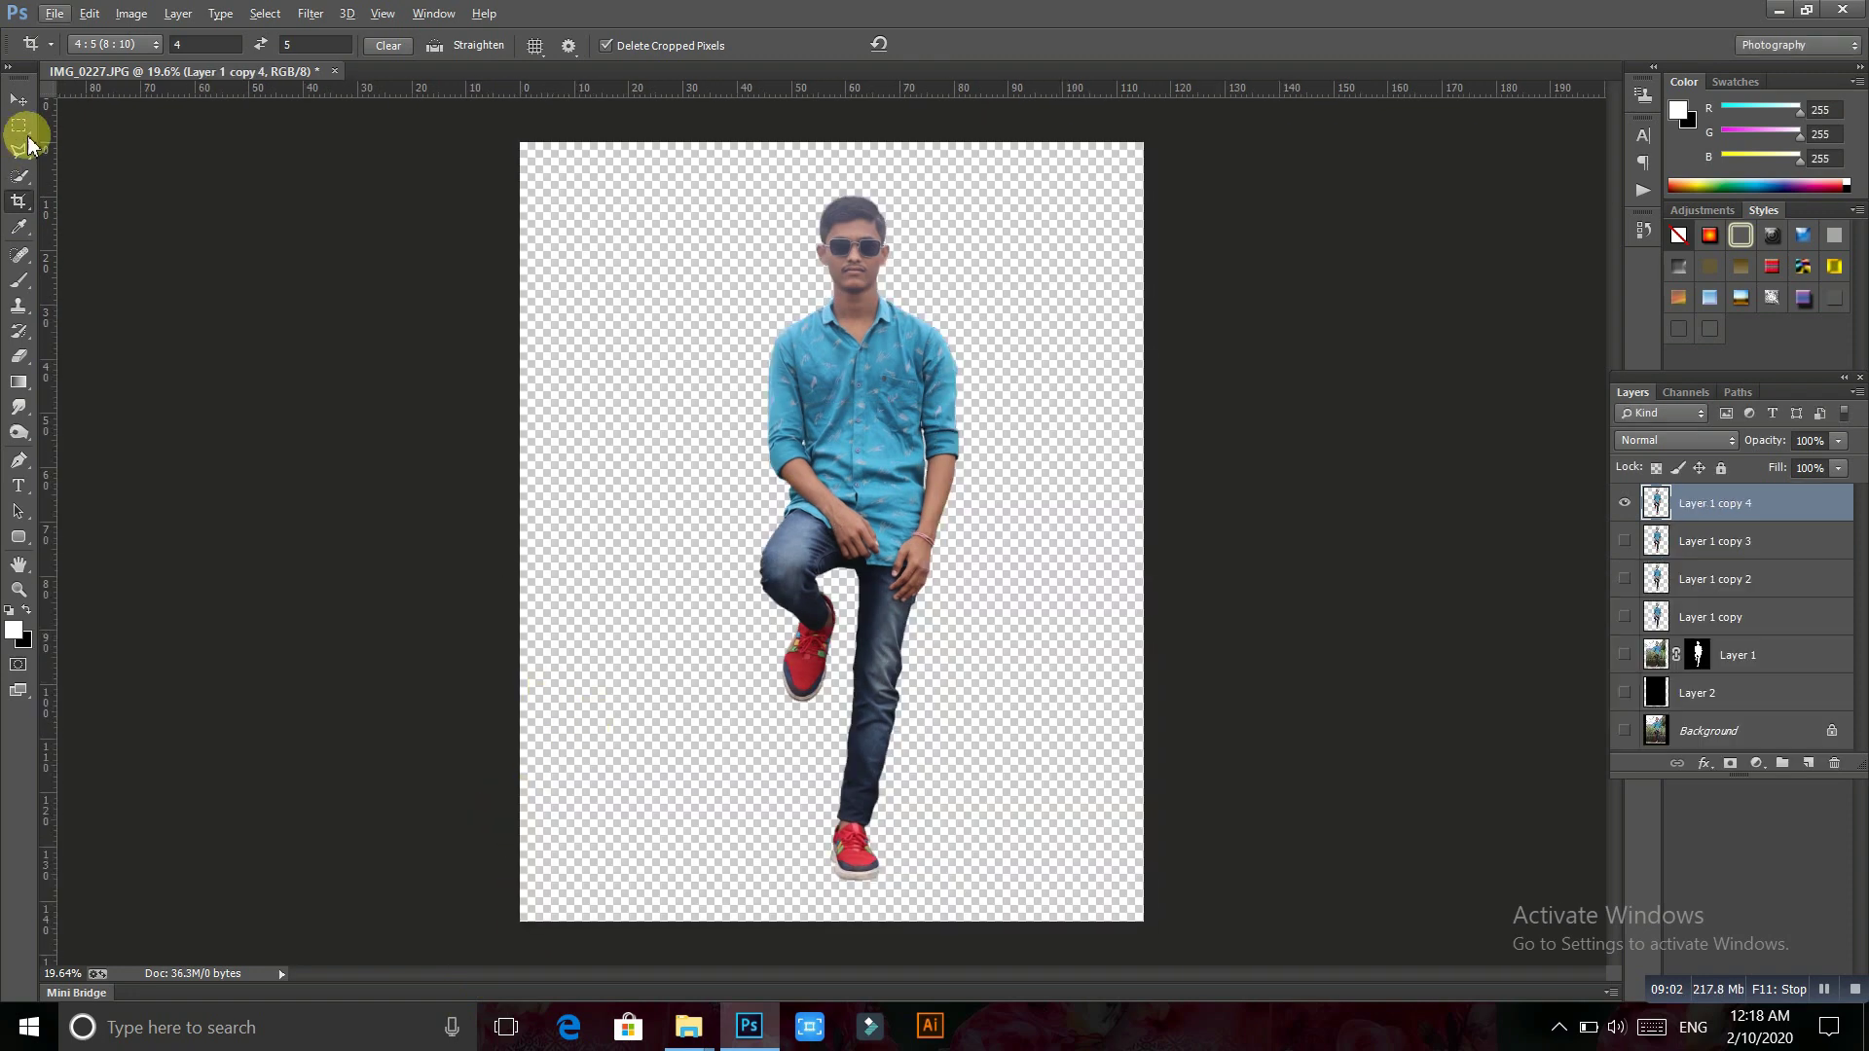
pyautogui.click(19, 125)
pyautogui.scroll(-1, 759, 542)
# Free Transform the man down to about 73% size and move him lower
pyautogui.rightClick(866, 578)
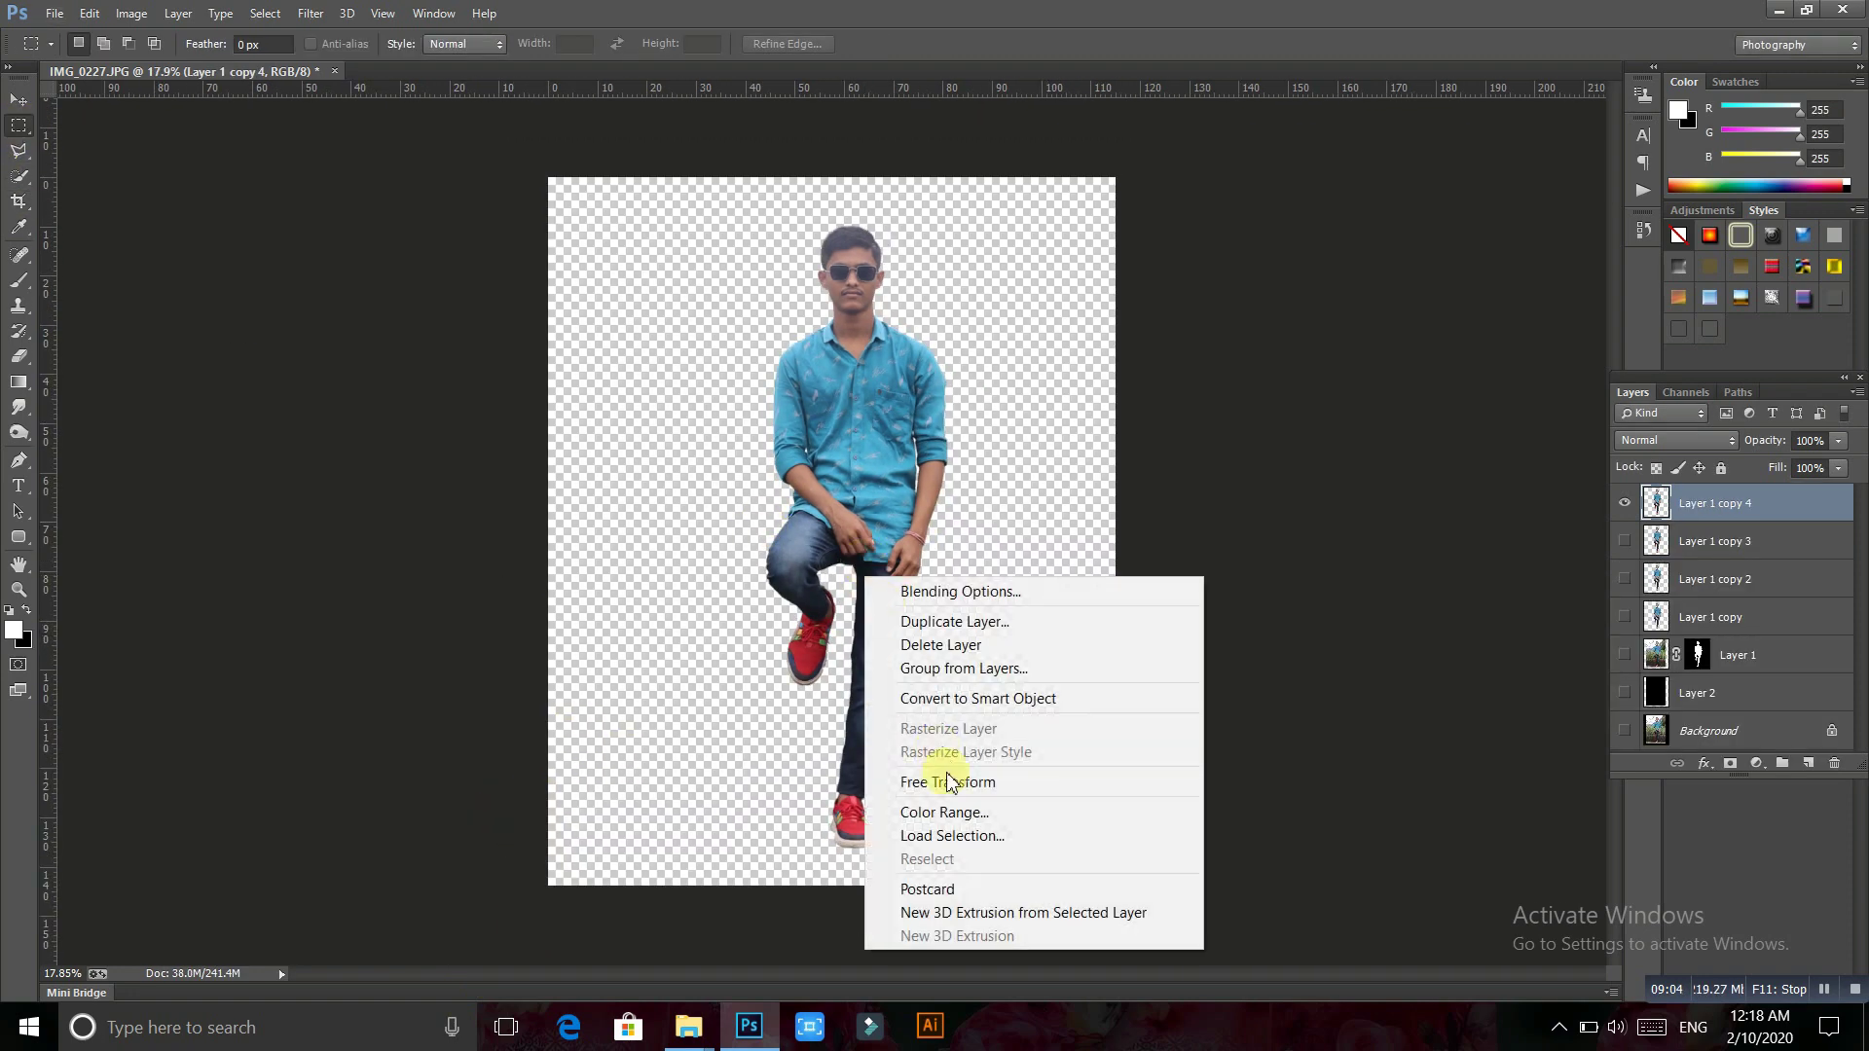
pyautogui.click(951, 776)
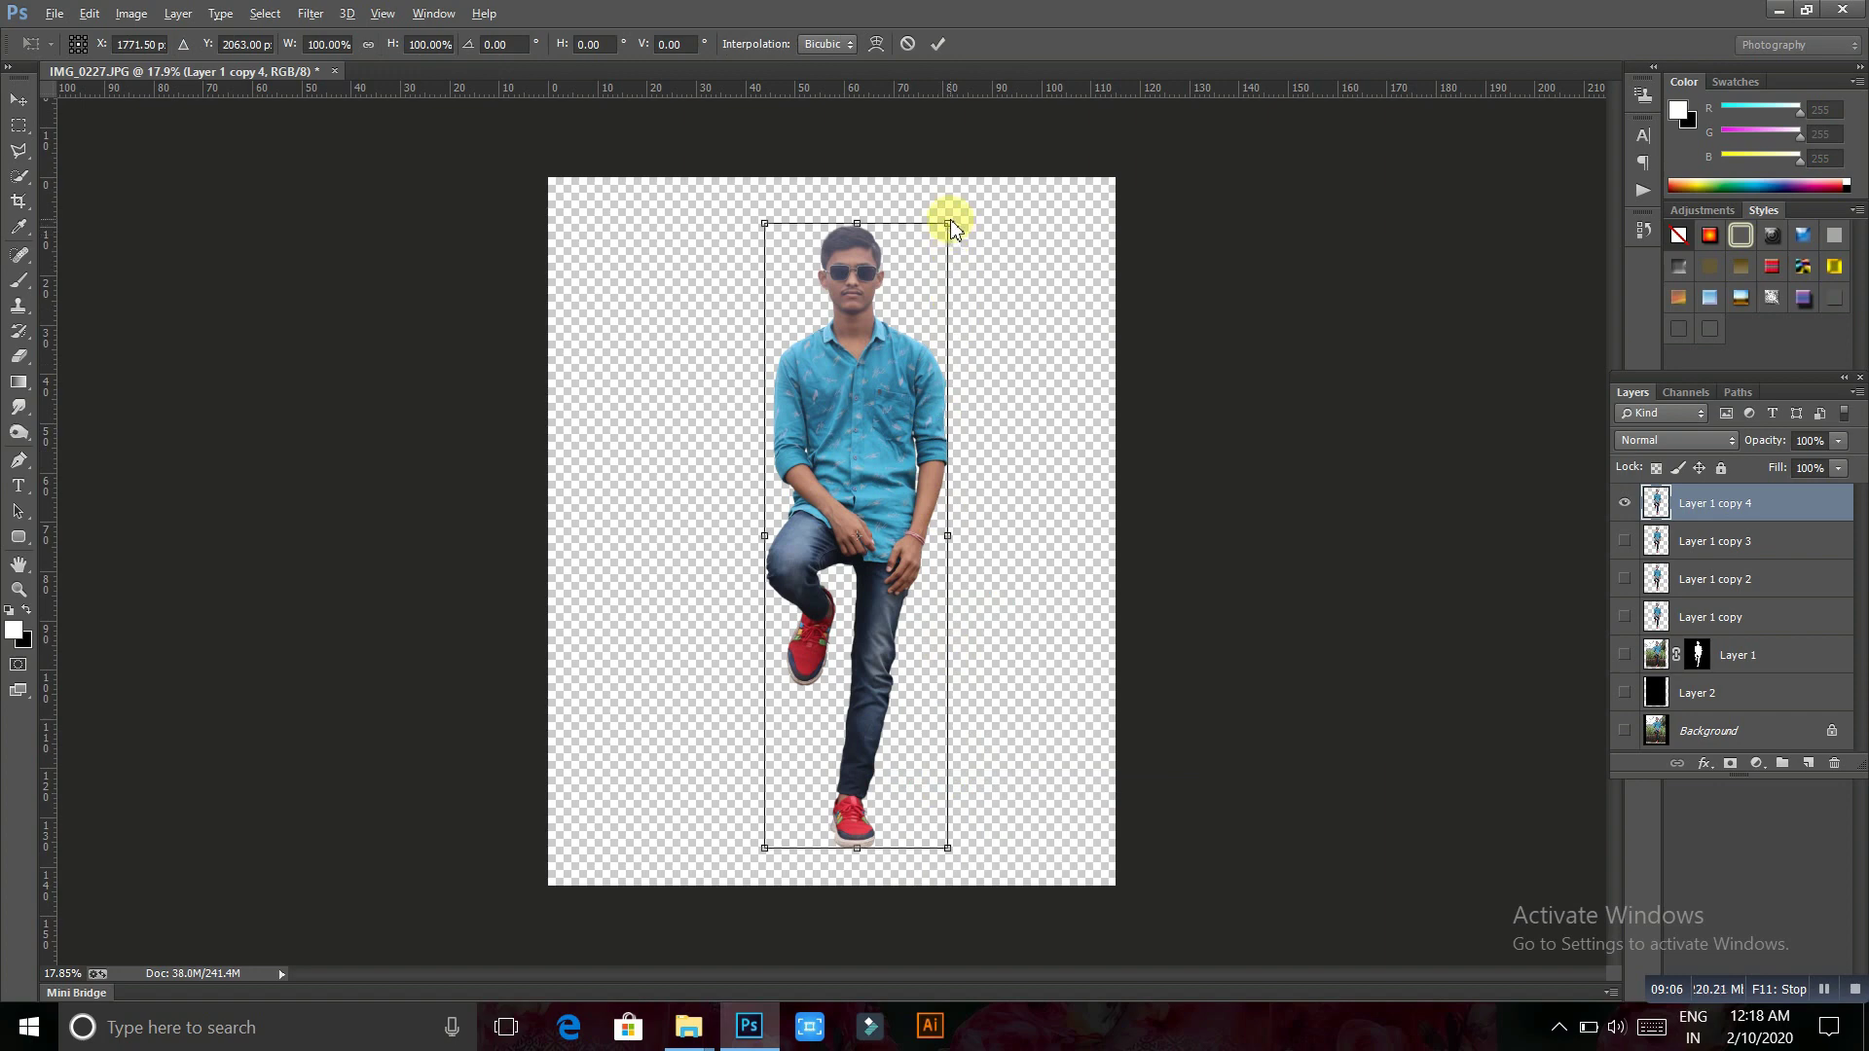
pyautogui.moveTo(949, 223); pyautogui.dragTo(905, 313)
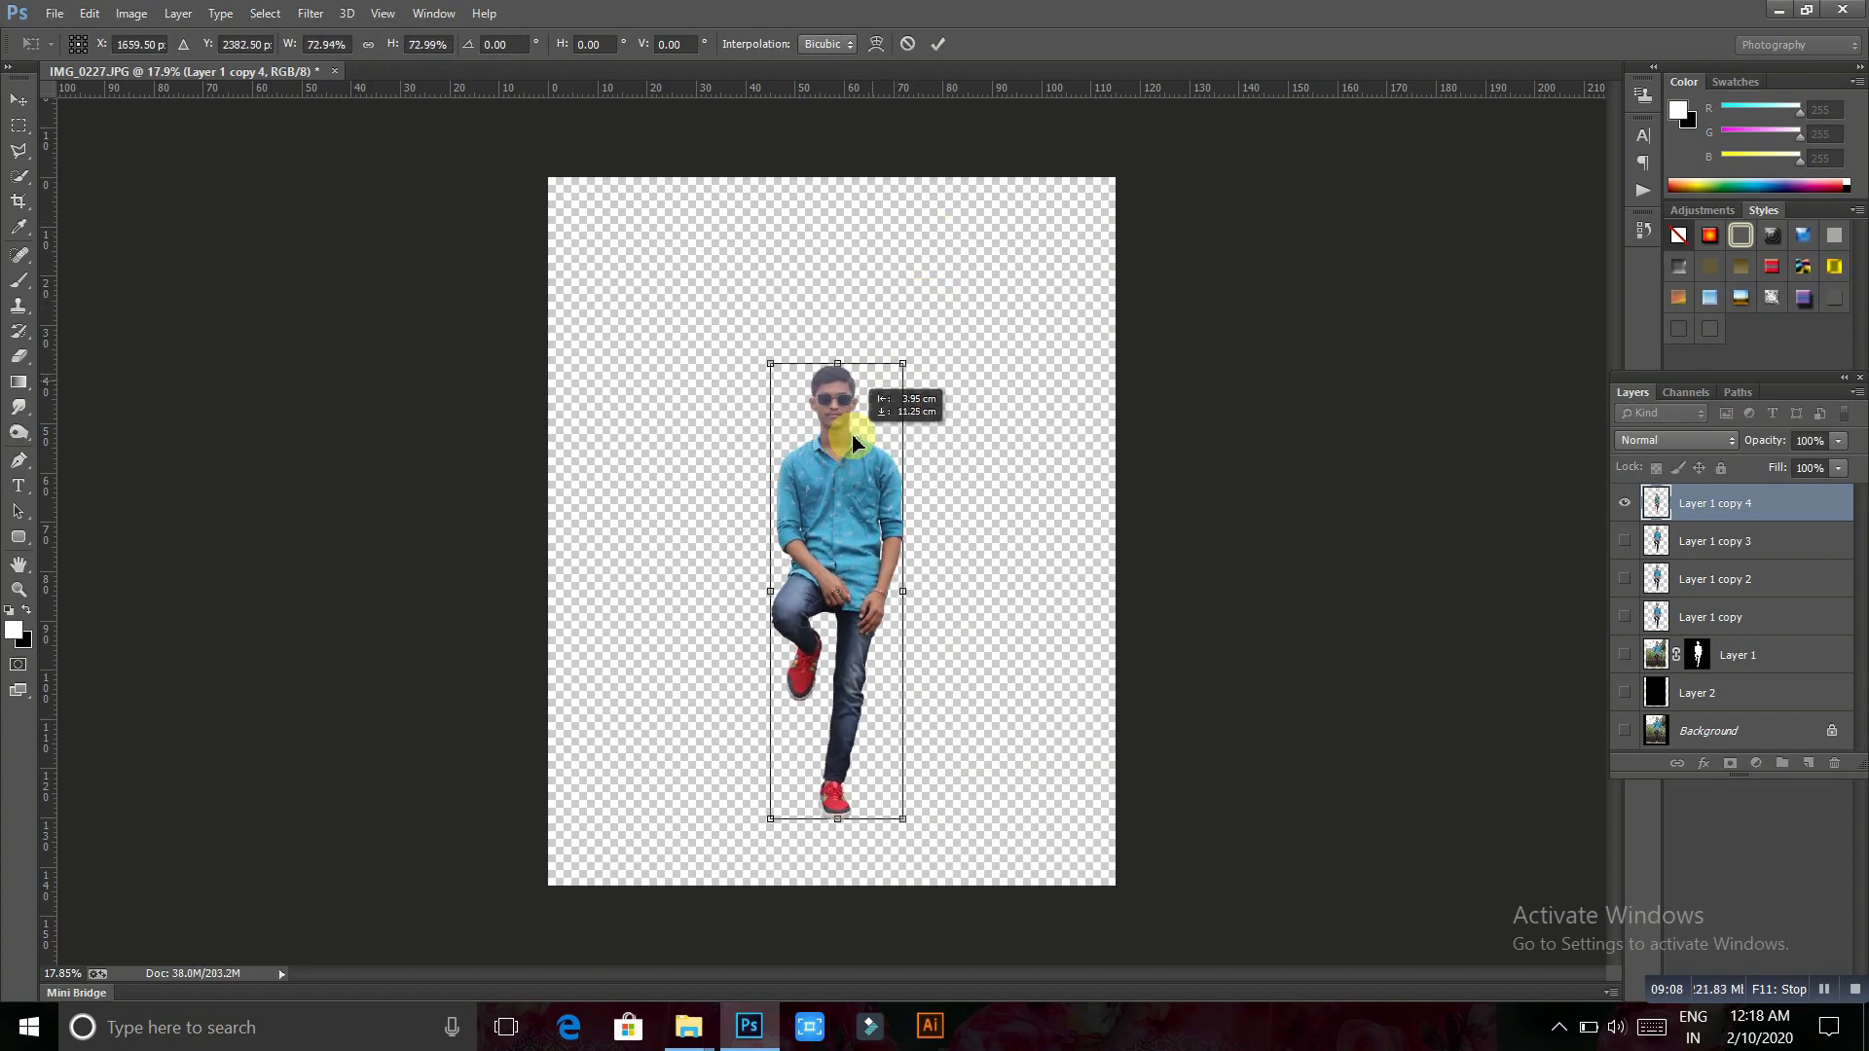
pyautogui.moveTo(871, 389); pyautogui.dragTo(854, 440)
pyautogui.press('Return')
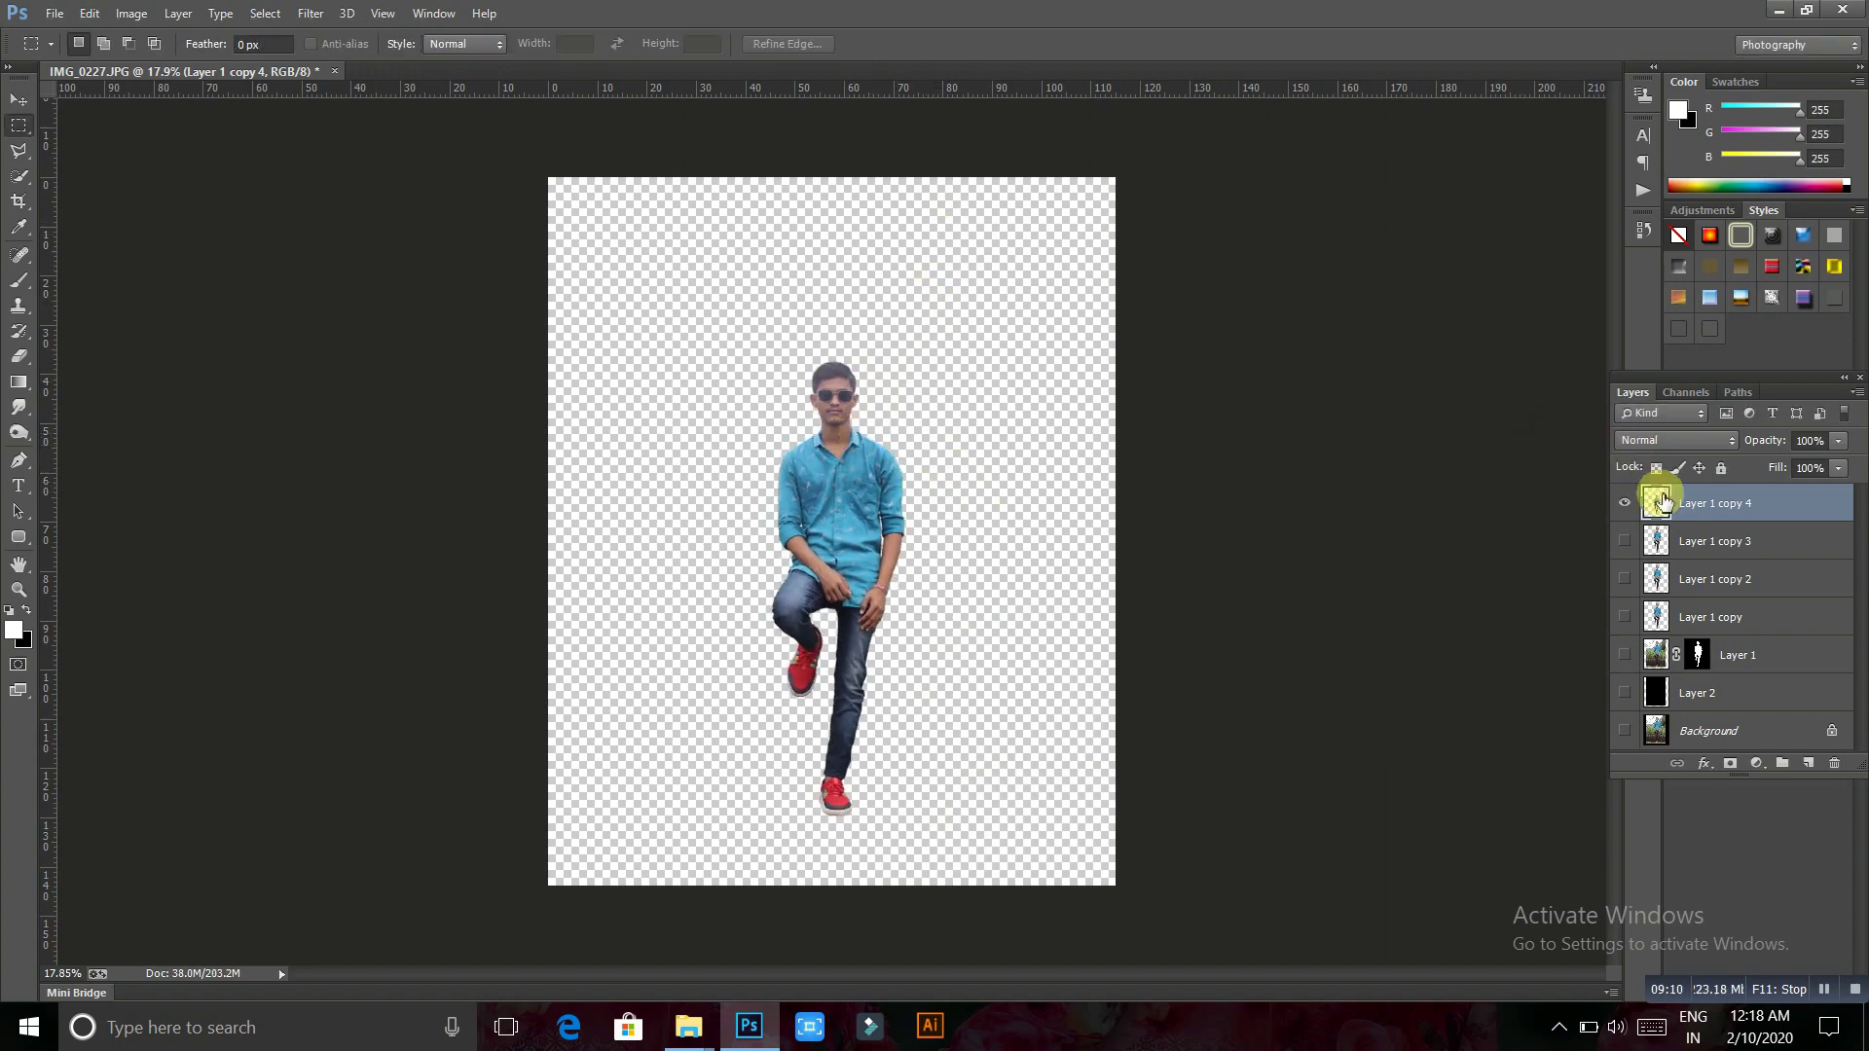
# Add Layer 3 beneath him and fill it with the shirt's light blue (4fbbdf)
pyautogui.click(1685, 541)
pyautogui.click(1808, 765)
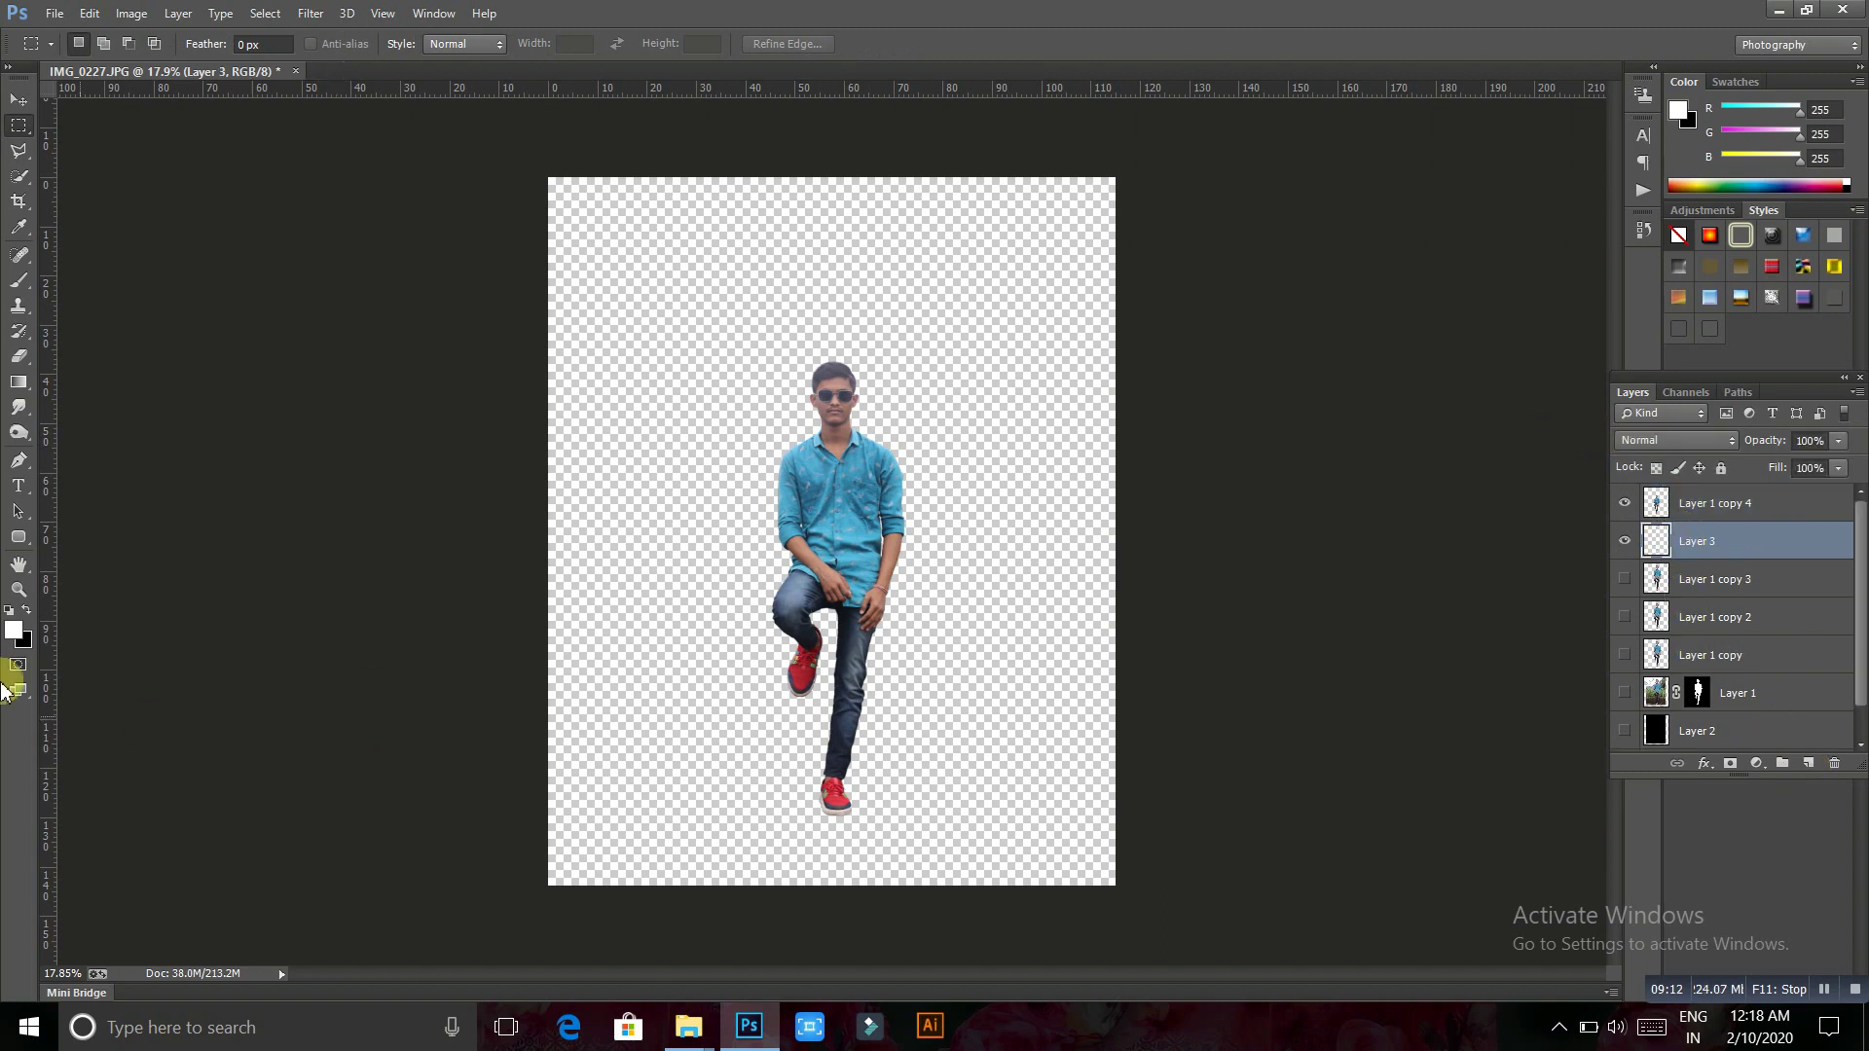
pyautogui.click(20, 641)
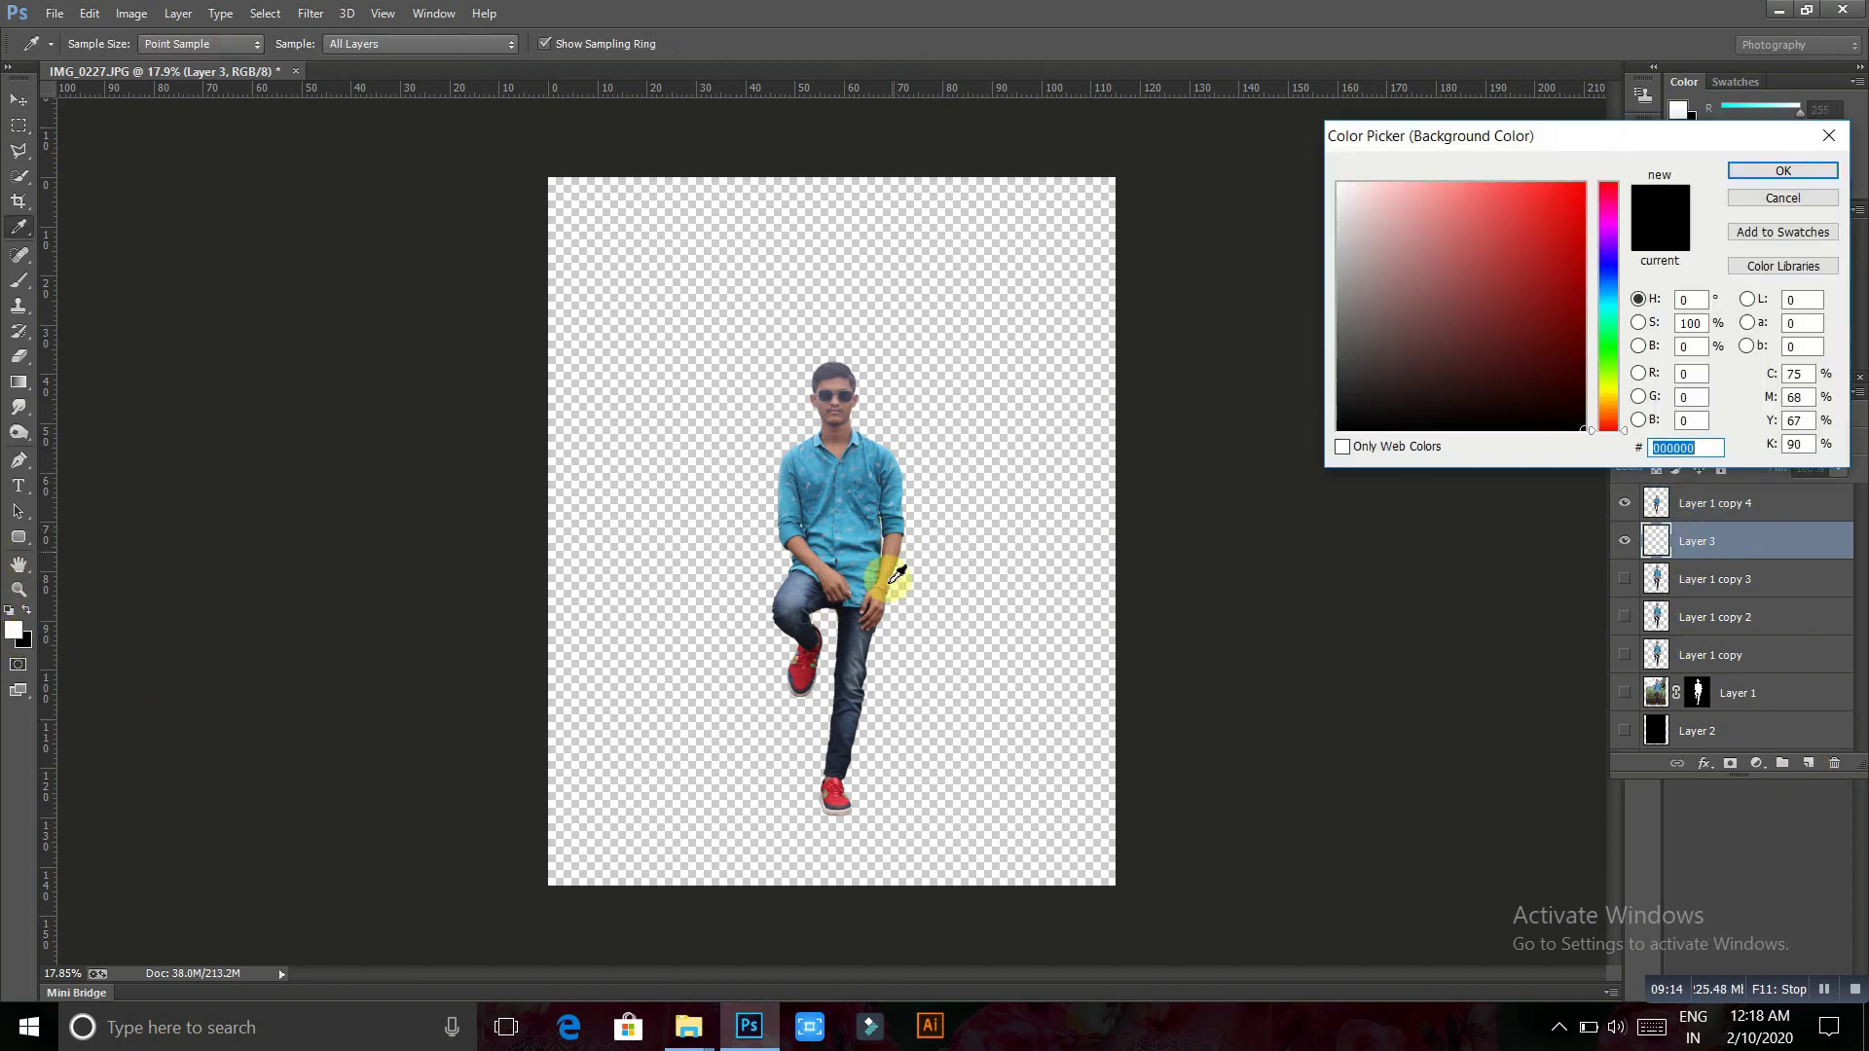
pyautogui.moveTo(864, 528); pyautogui.dragTo(1531, 227)
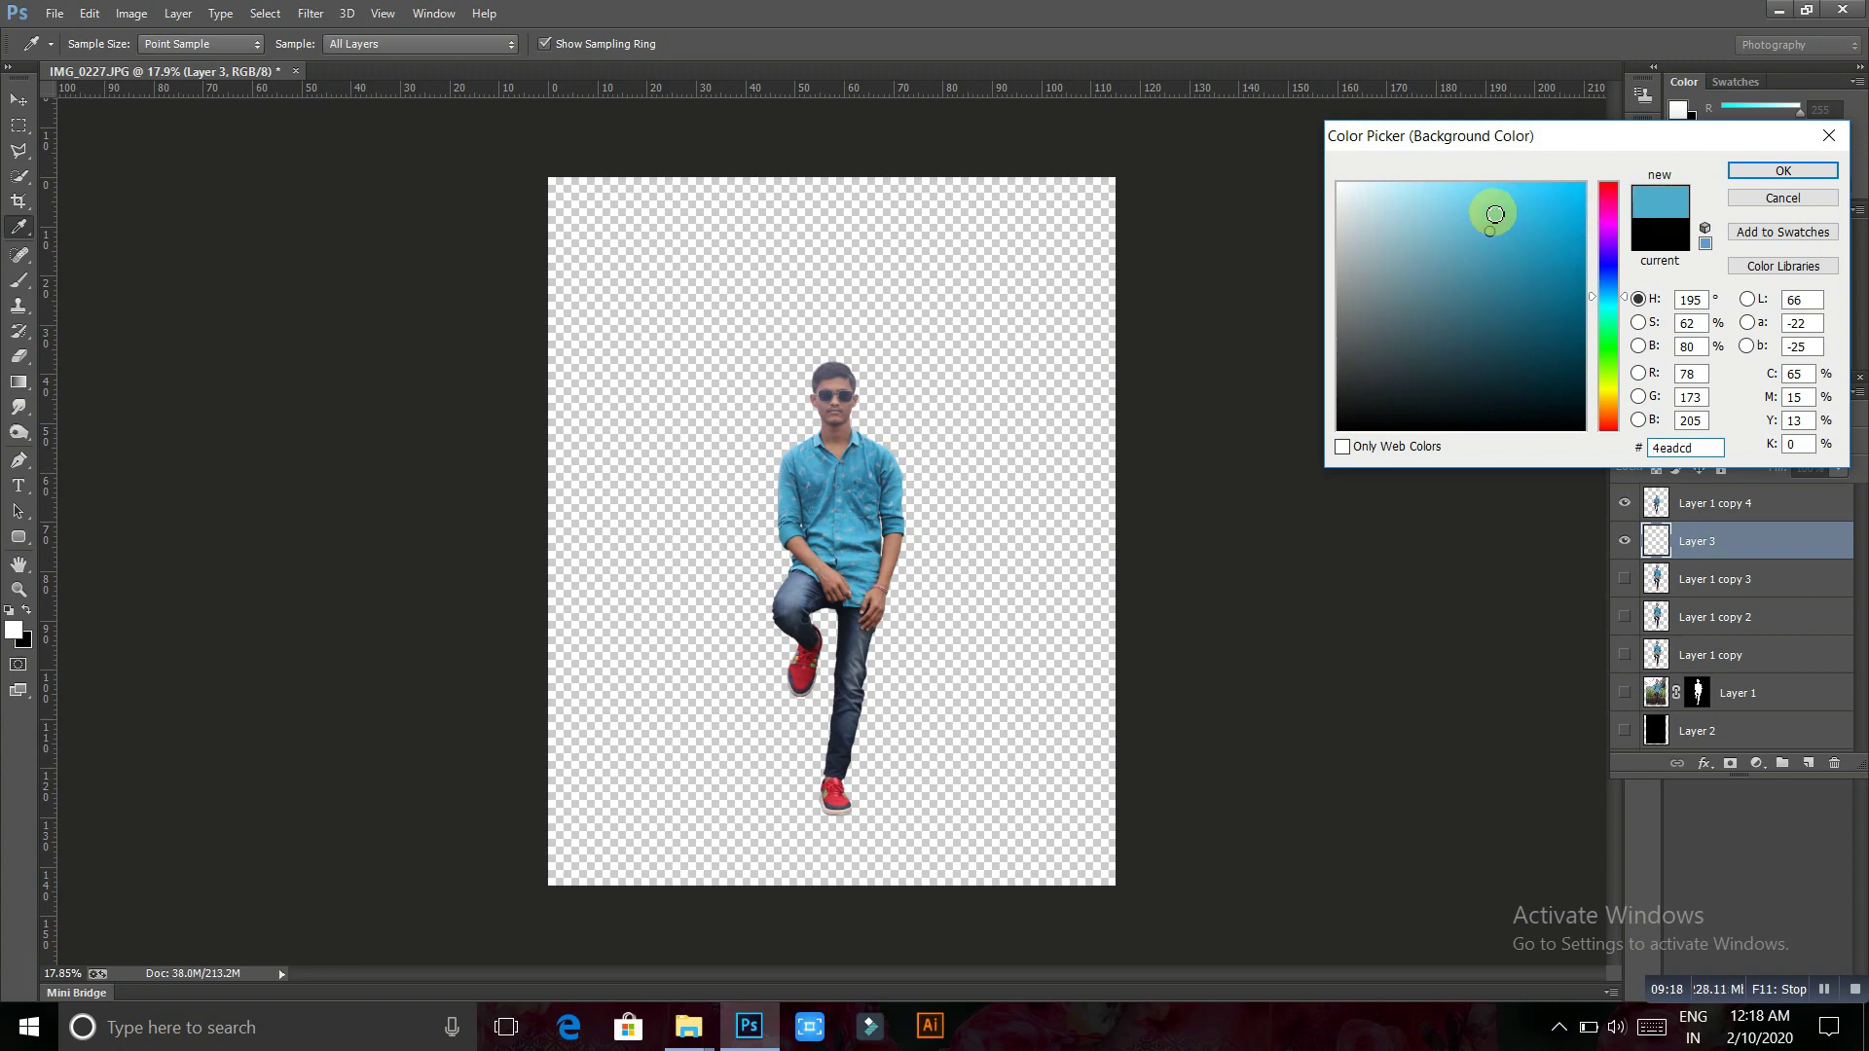
pyautogui.click(1781, 172)
pyautogui.hotkey('ctrl', 'BackSpace')
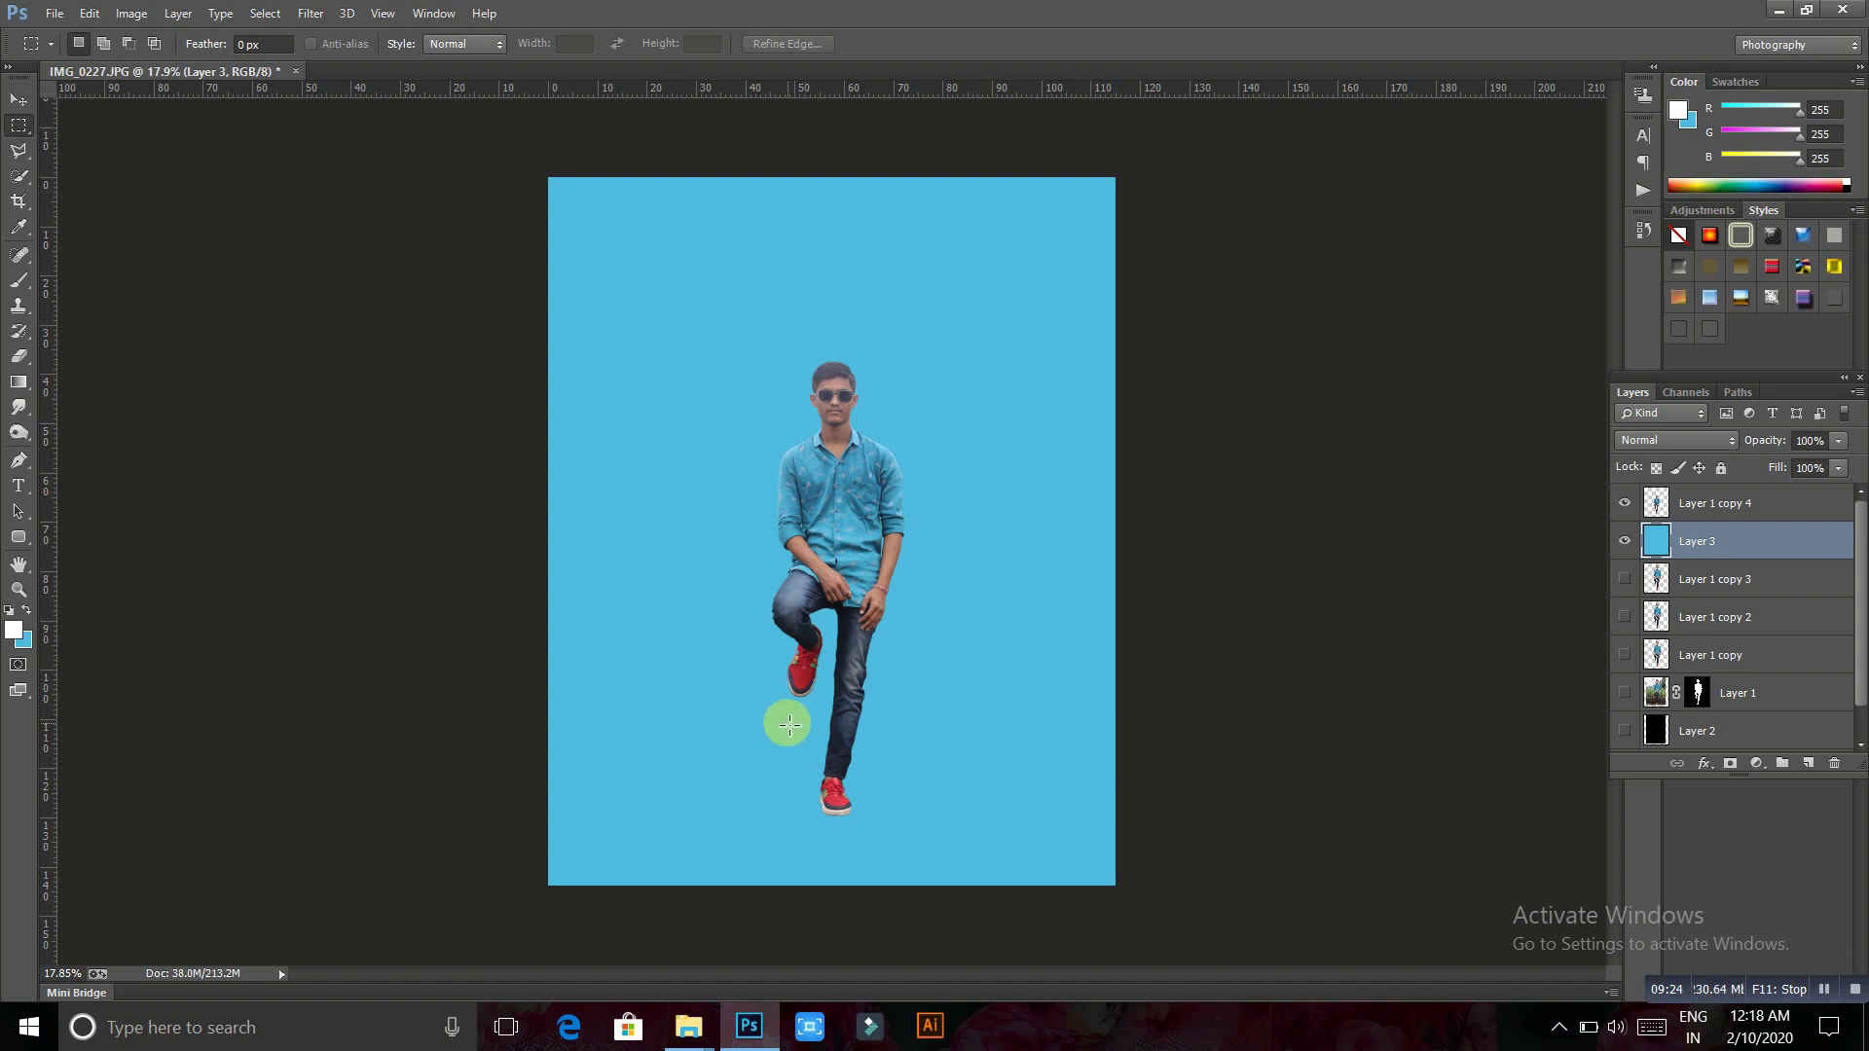
pyautogui.scroll(1, 823, 784)
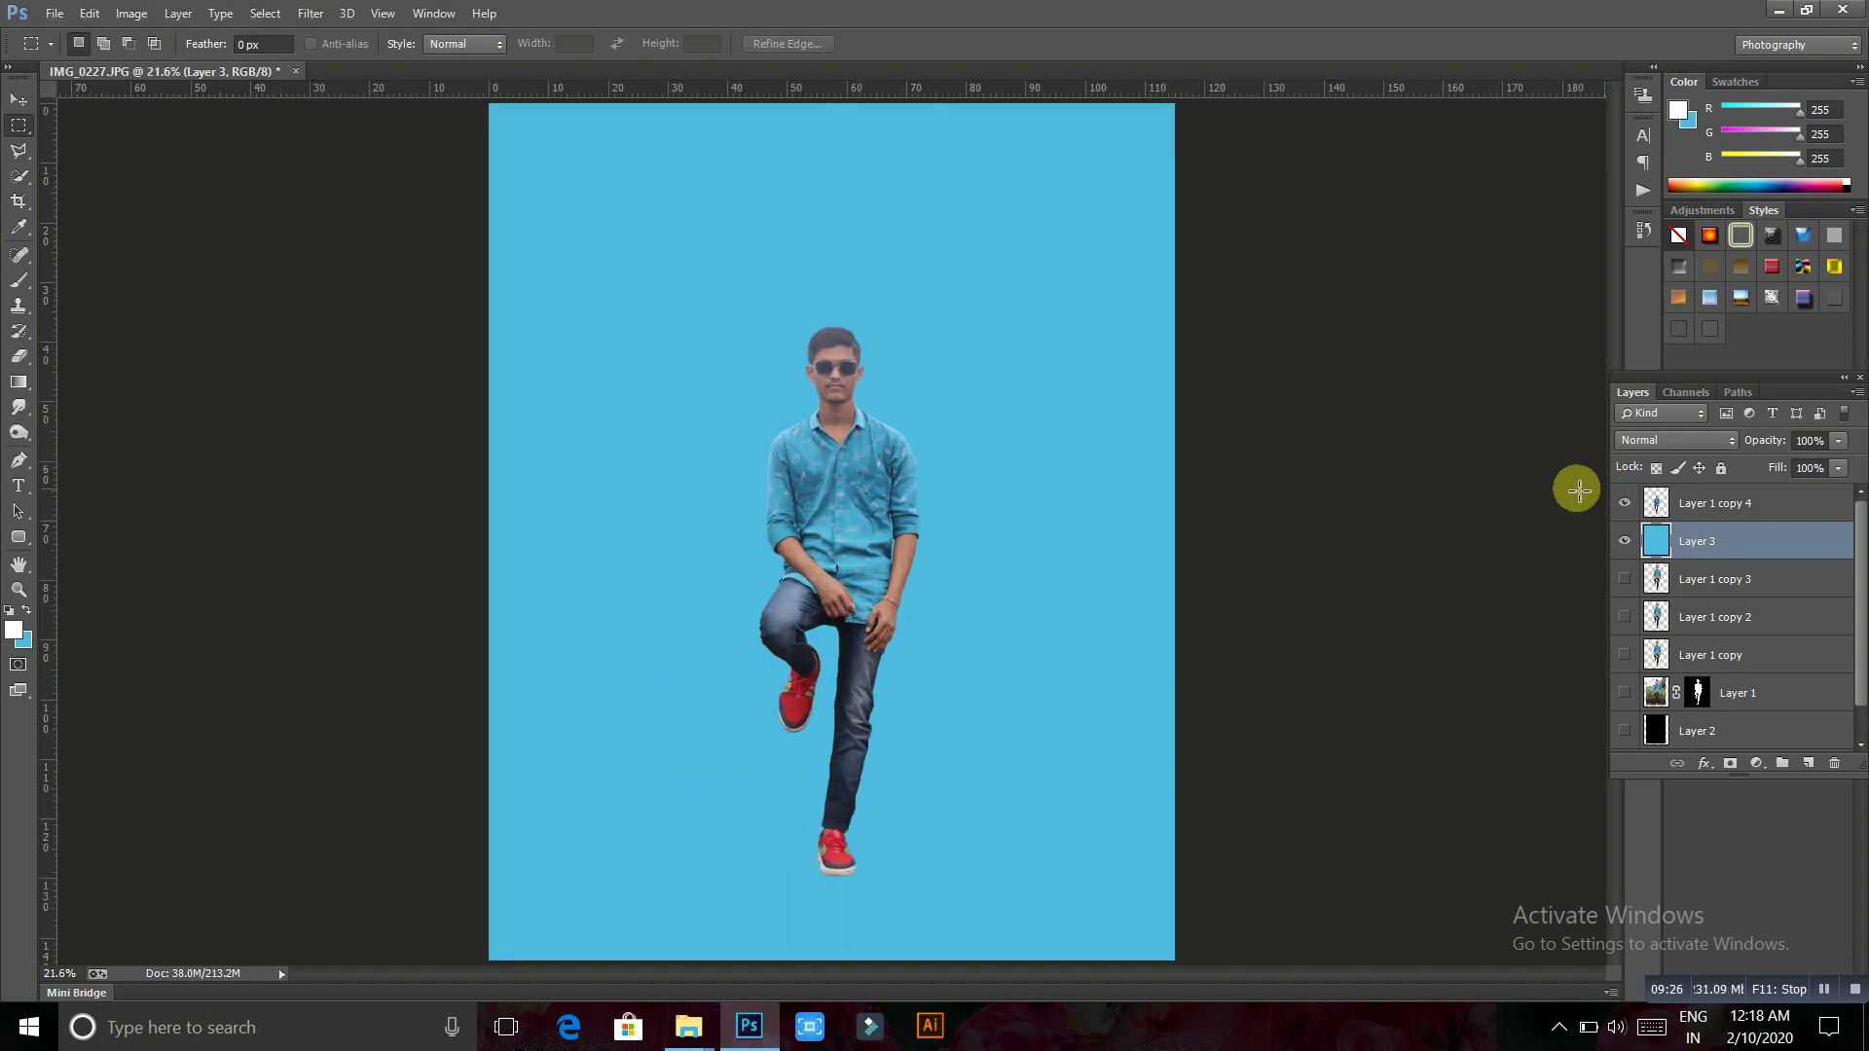
# On new Layer 4, fill a wide middle rectangle with a downward-darkening gradient, then deselect
pyautogui.click(1808, 763)
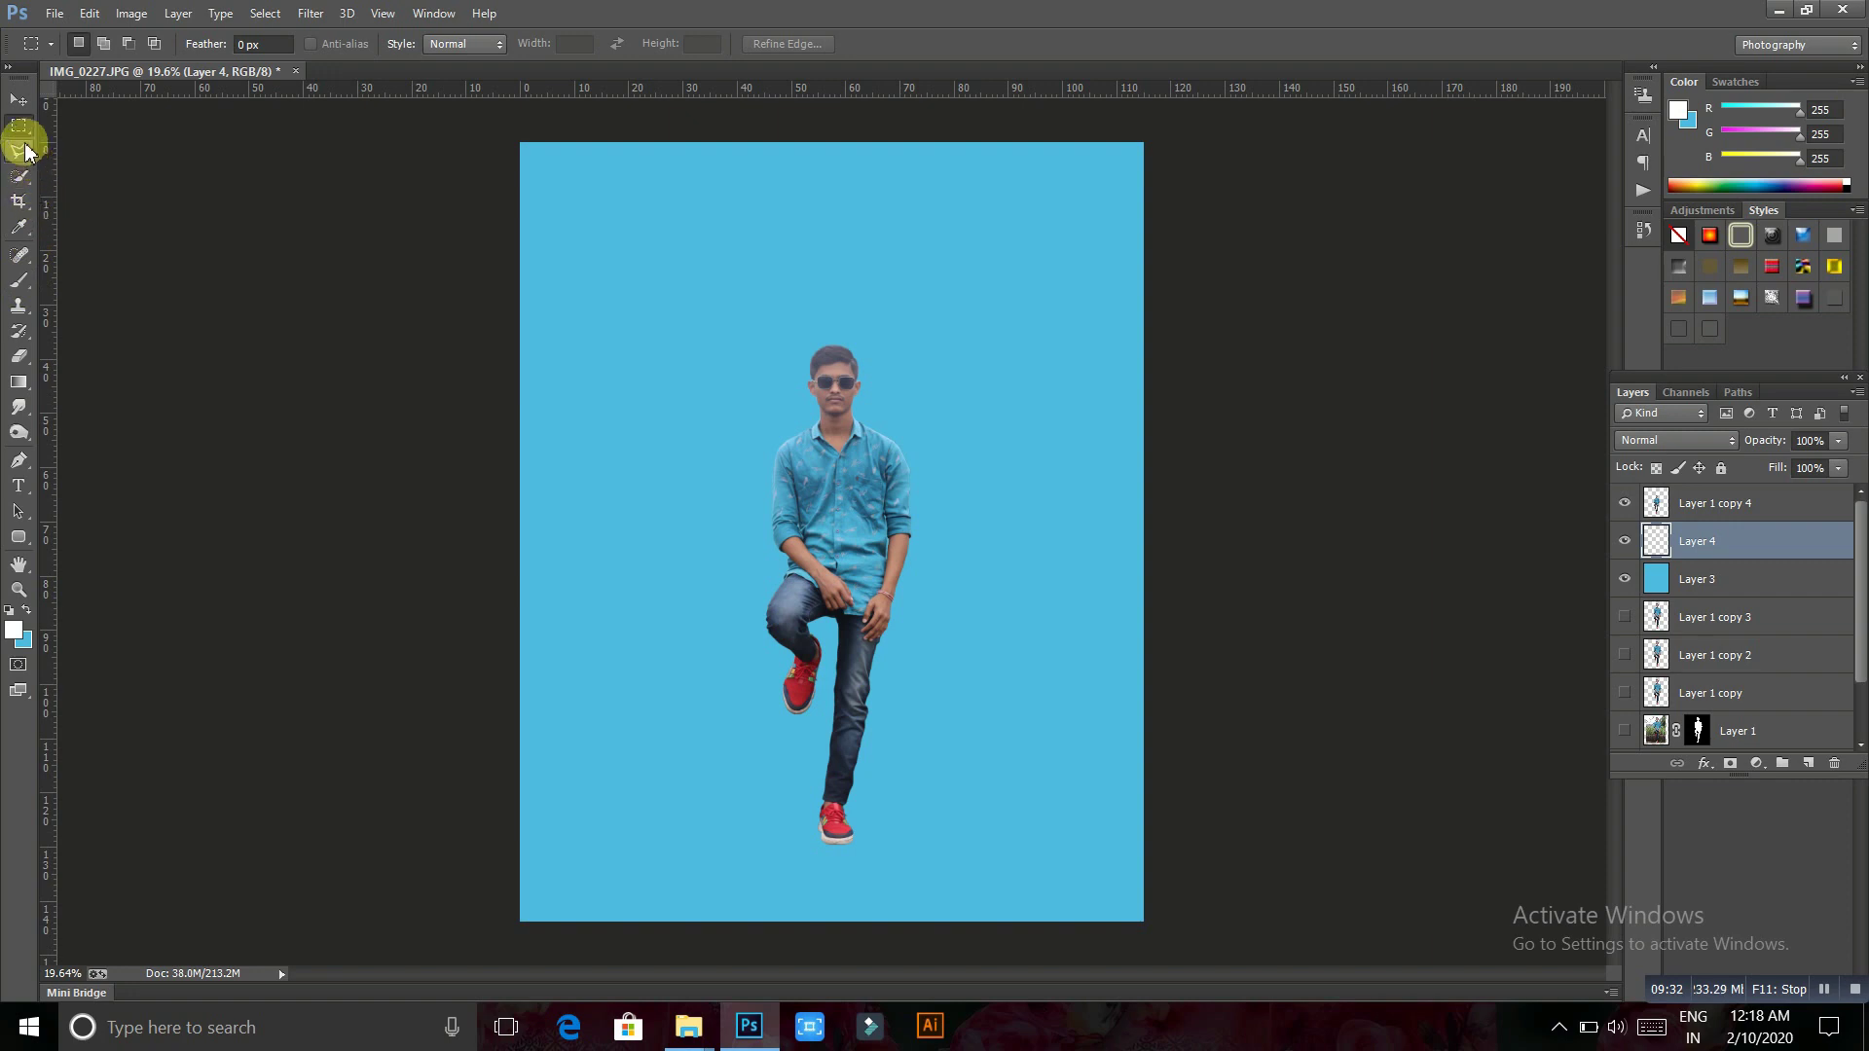
pyautogui.moveTo(551, 345); pyautogui.dragTo(1122, 670)
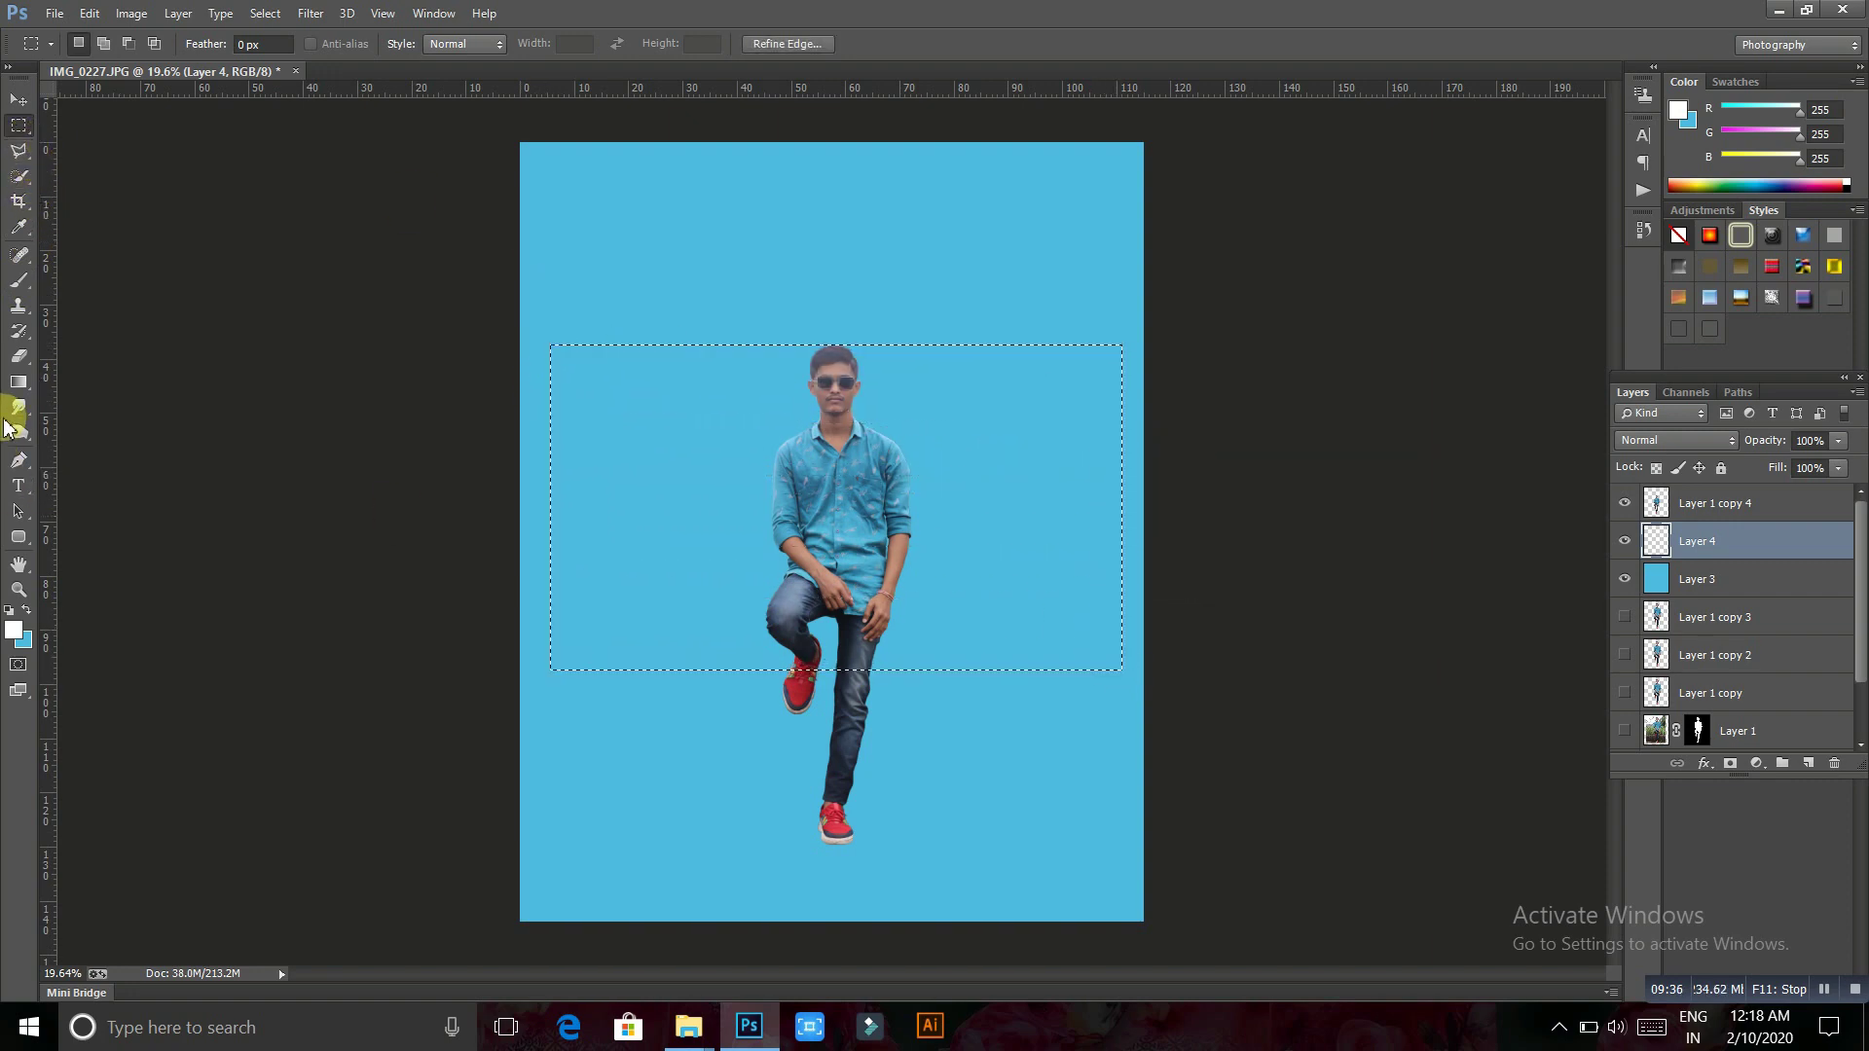
pyautogui.click(18, 381)
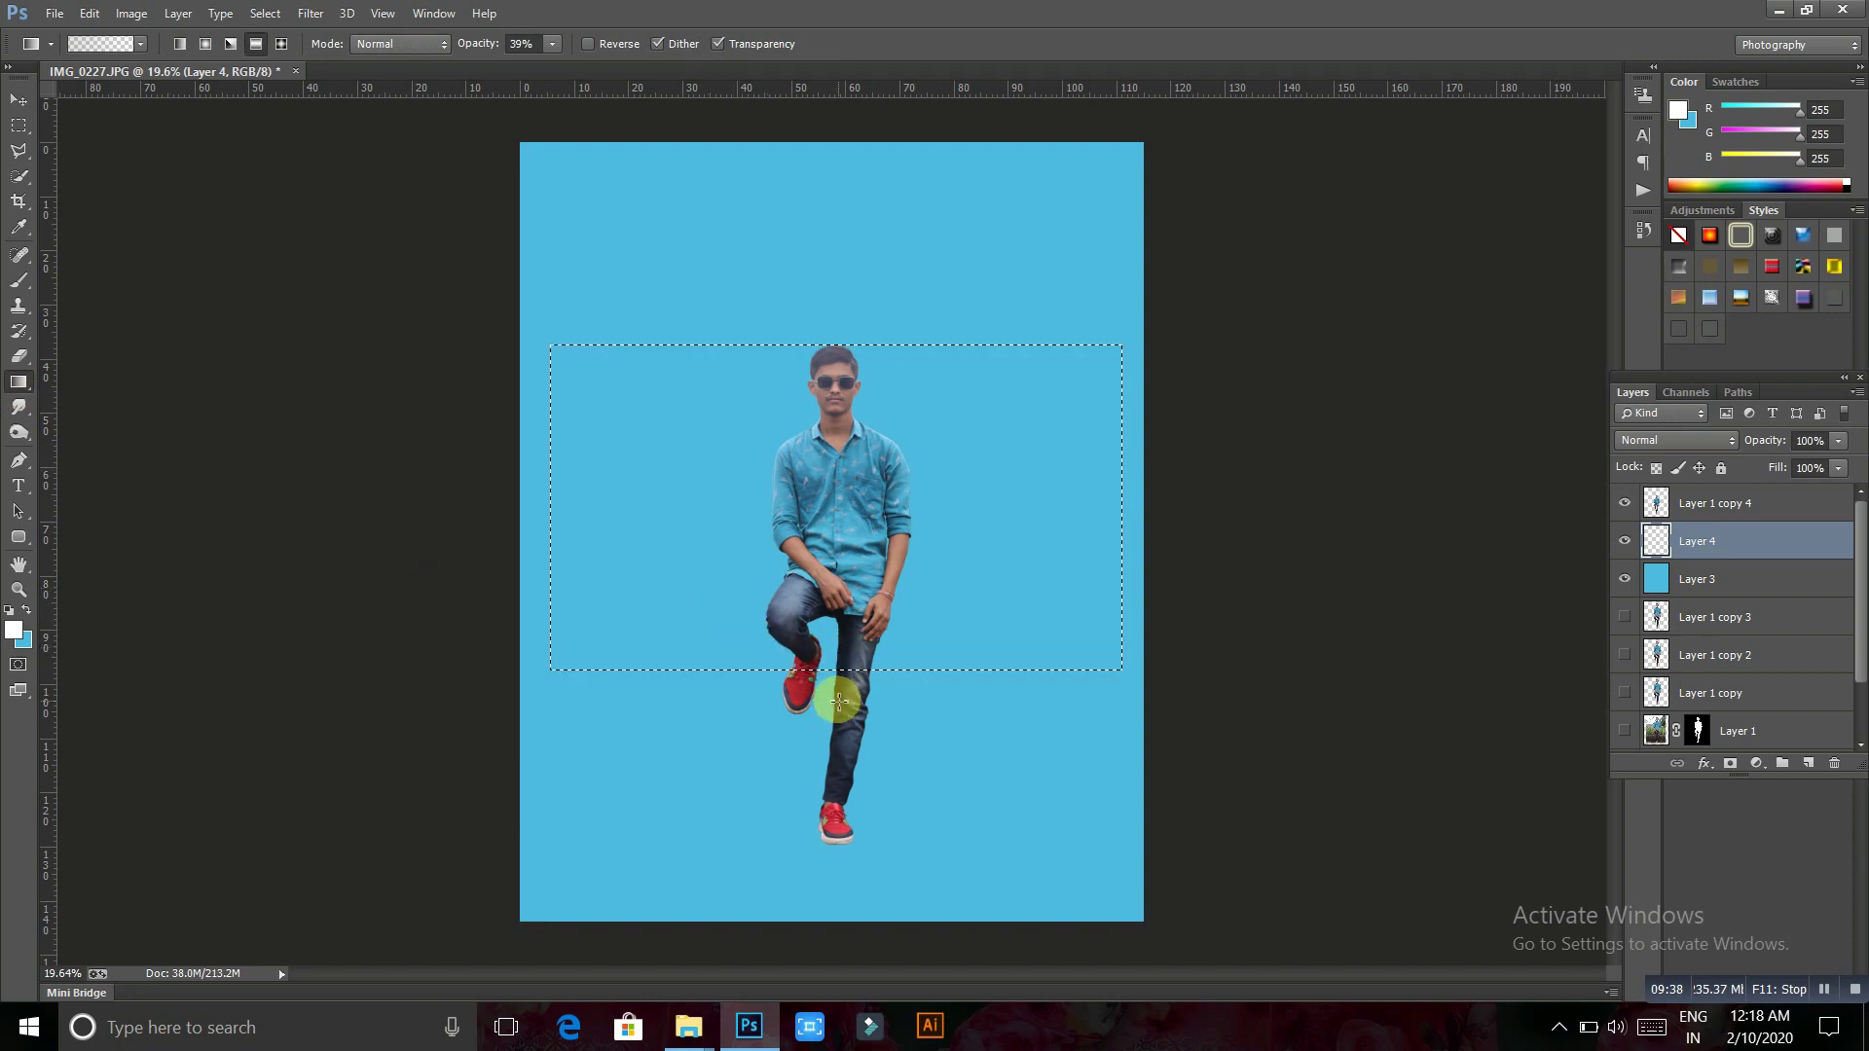
pyautogui.moveTo(837, 698); pyautogui.dragTo(839, 527)
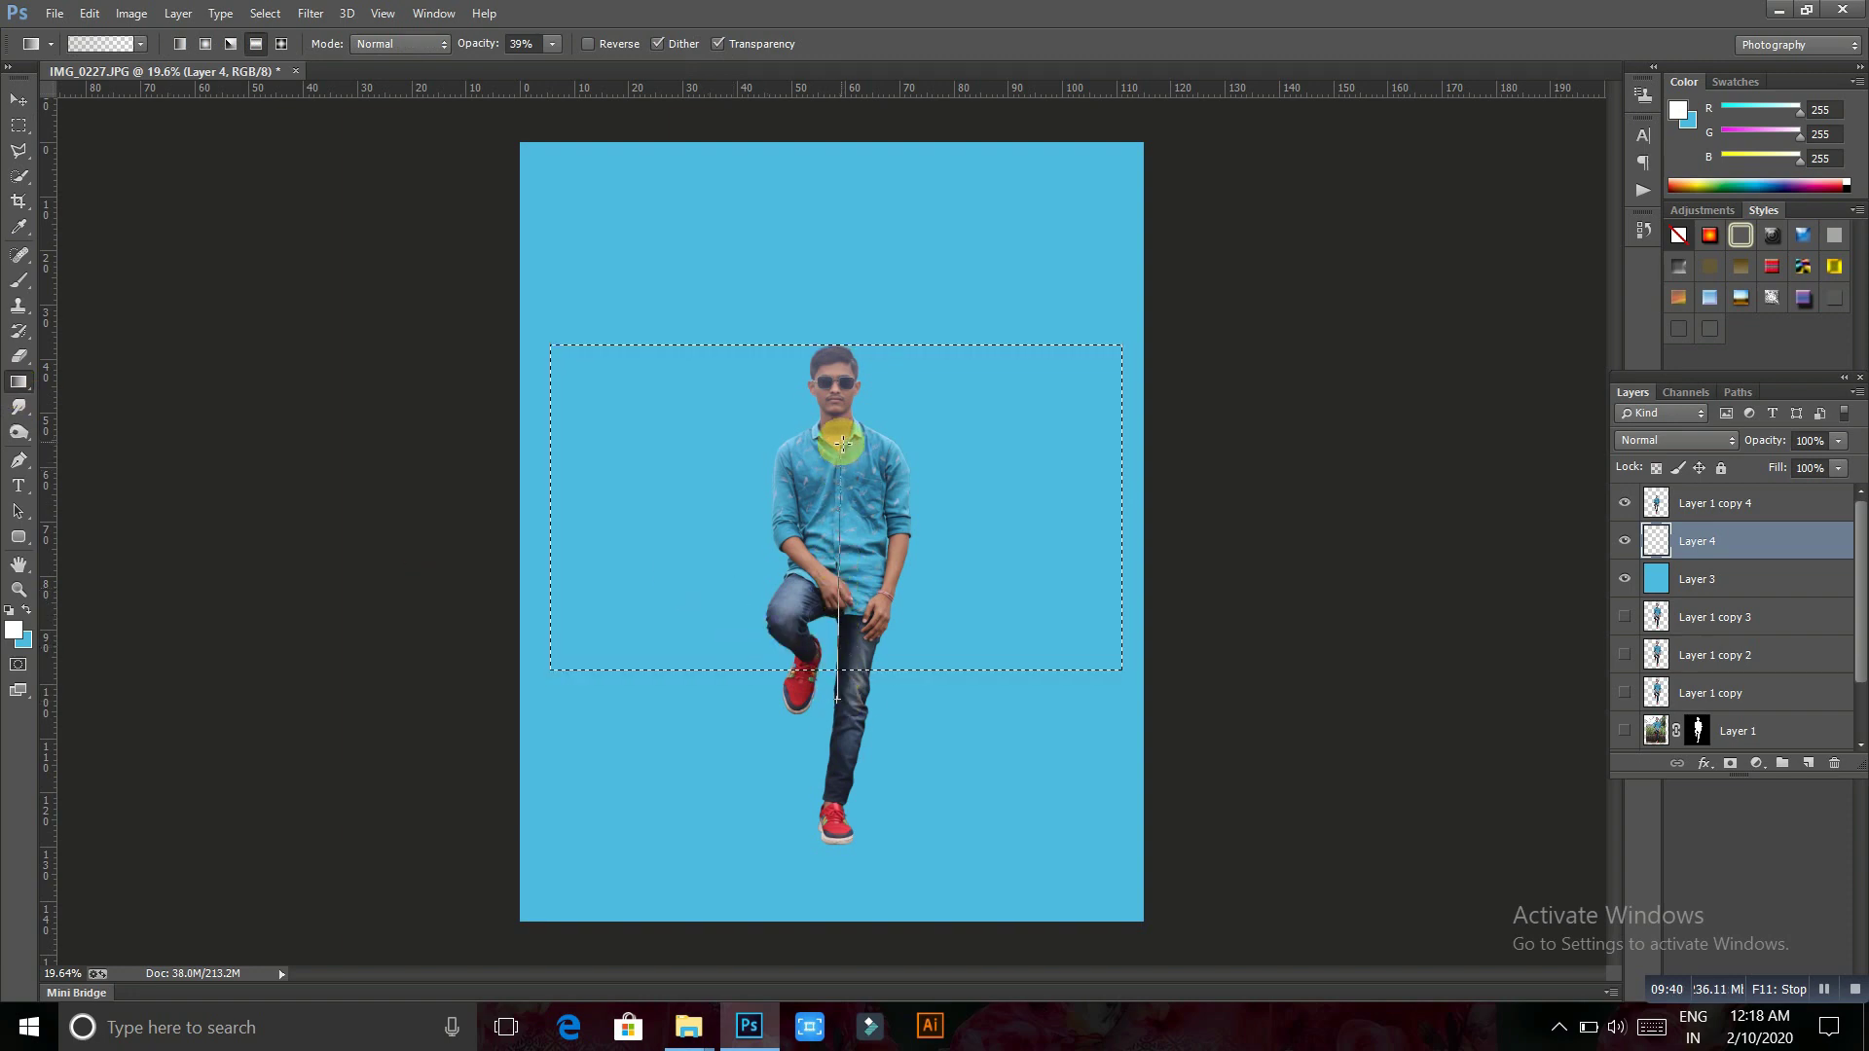
pyautogui.moveTo(842, 451); pyautogui.dragTo(839, 455)
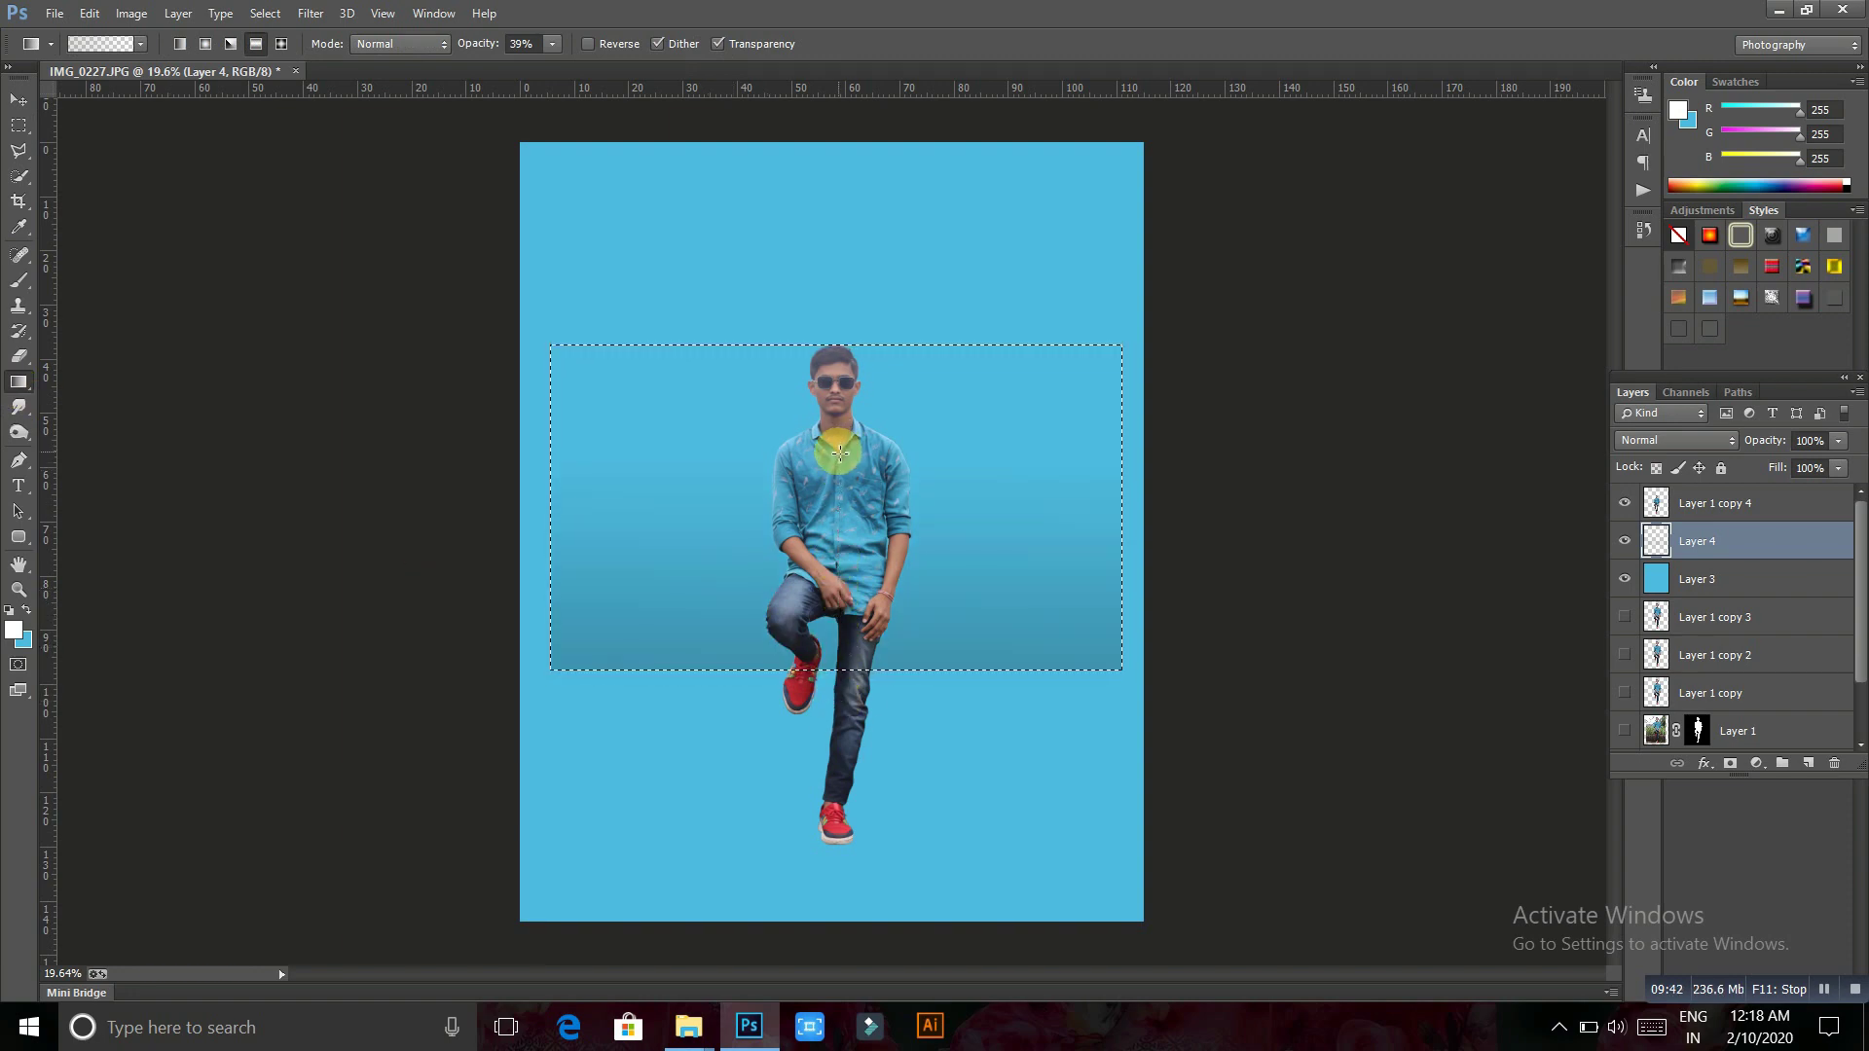
pyautogui.hotkey('ctrl', 'd')
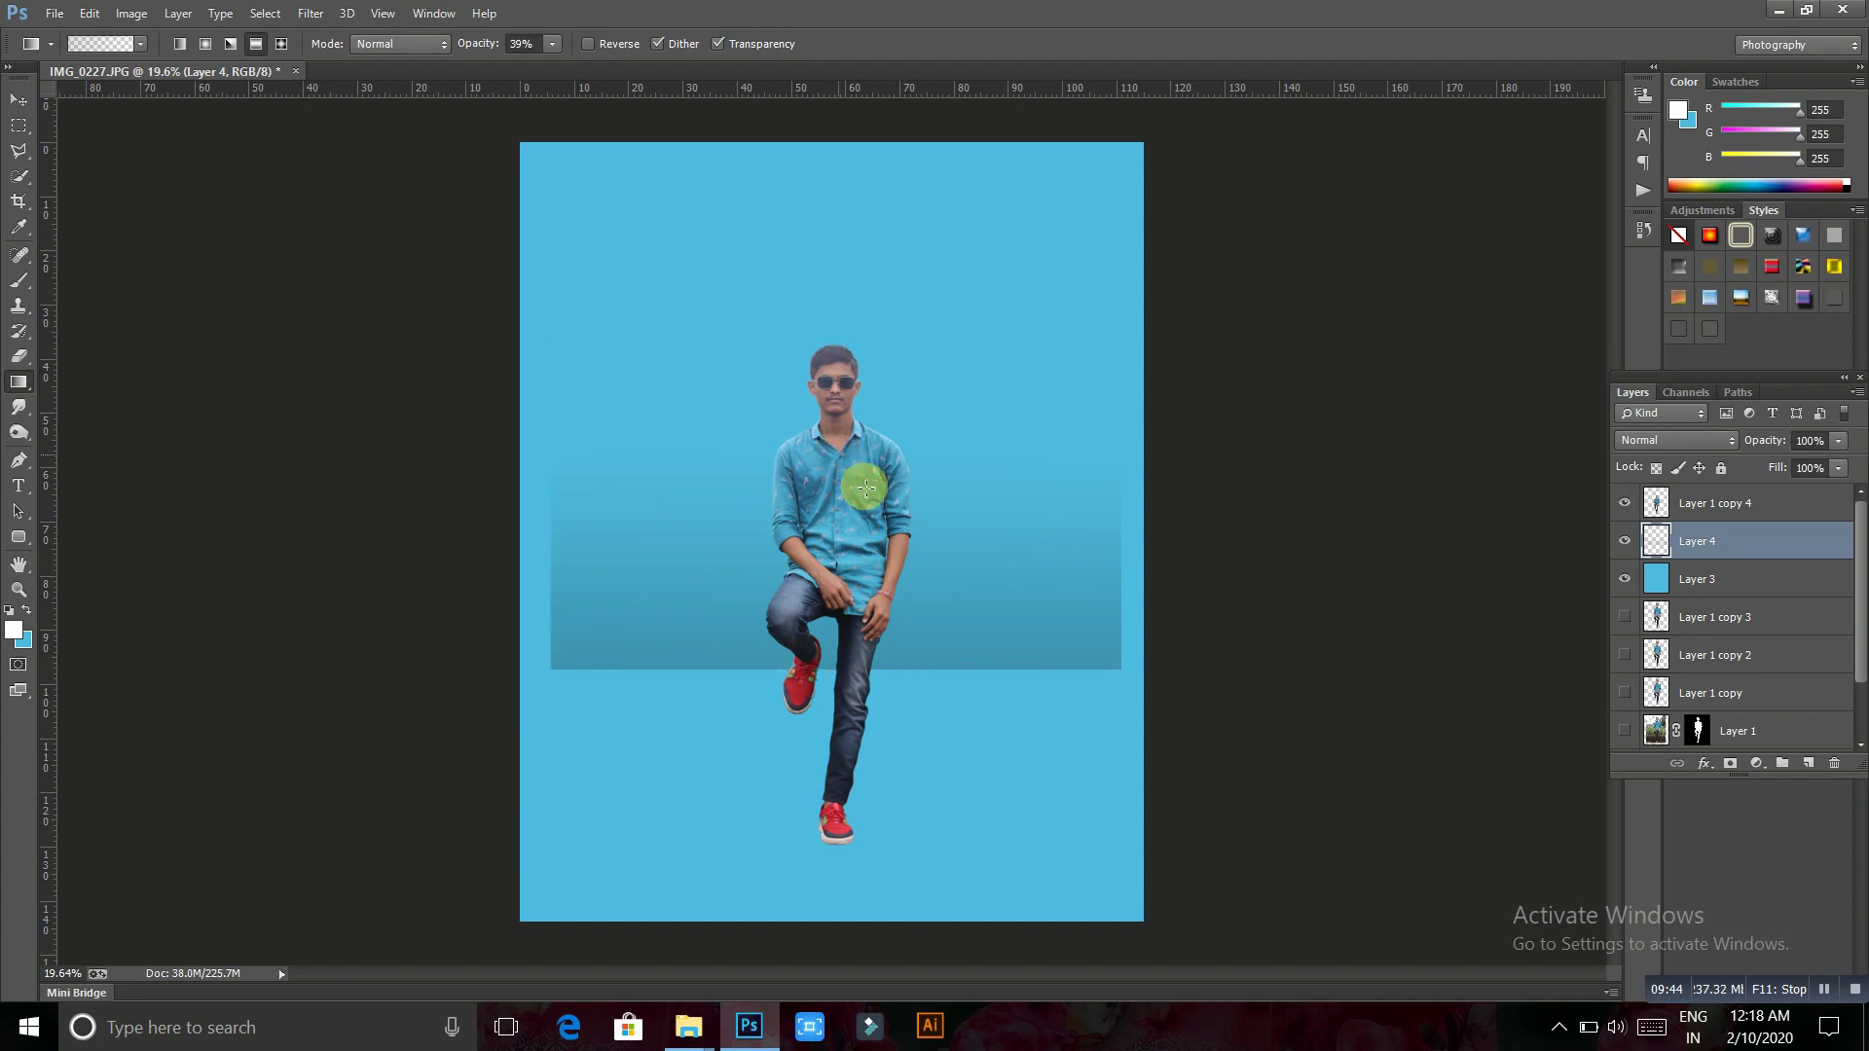
# Move the gradient band down toward the shins and stretch it to the canvas edges
pyautogui.click(14, 127)
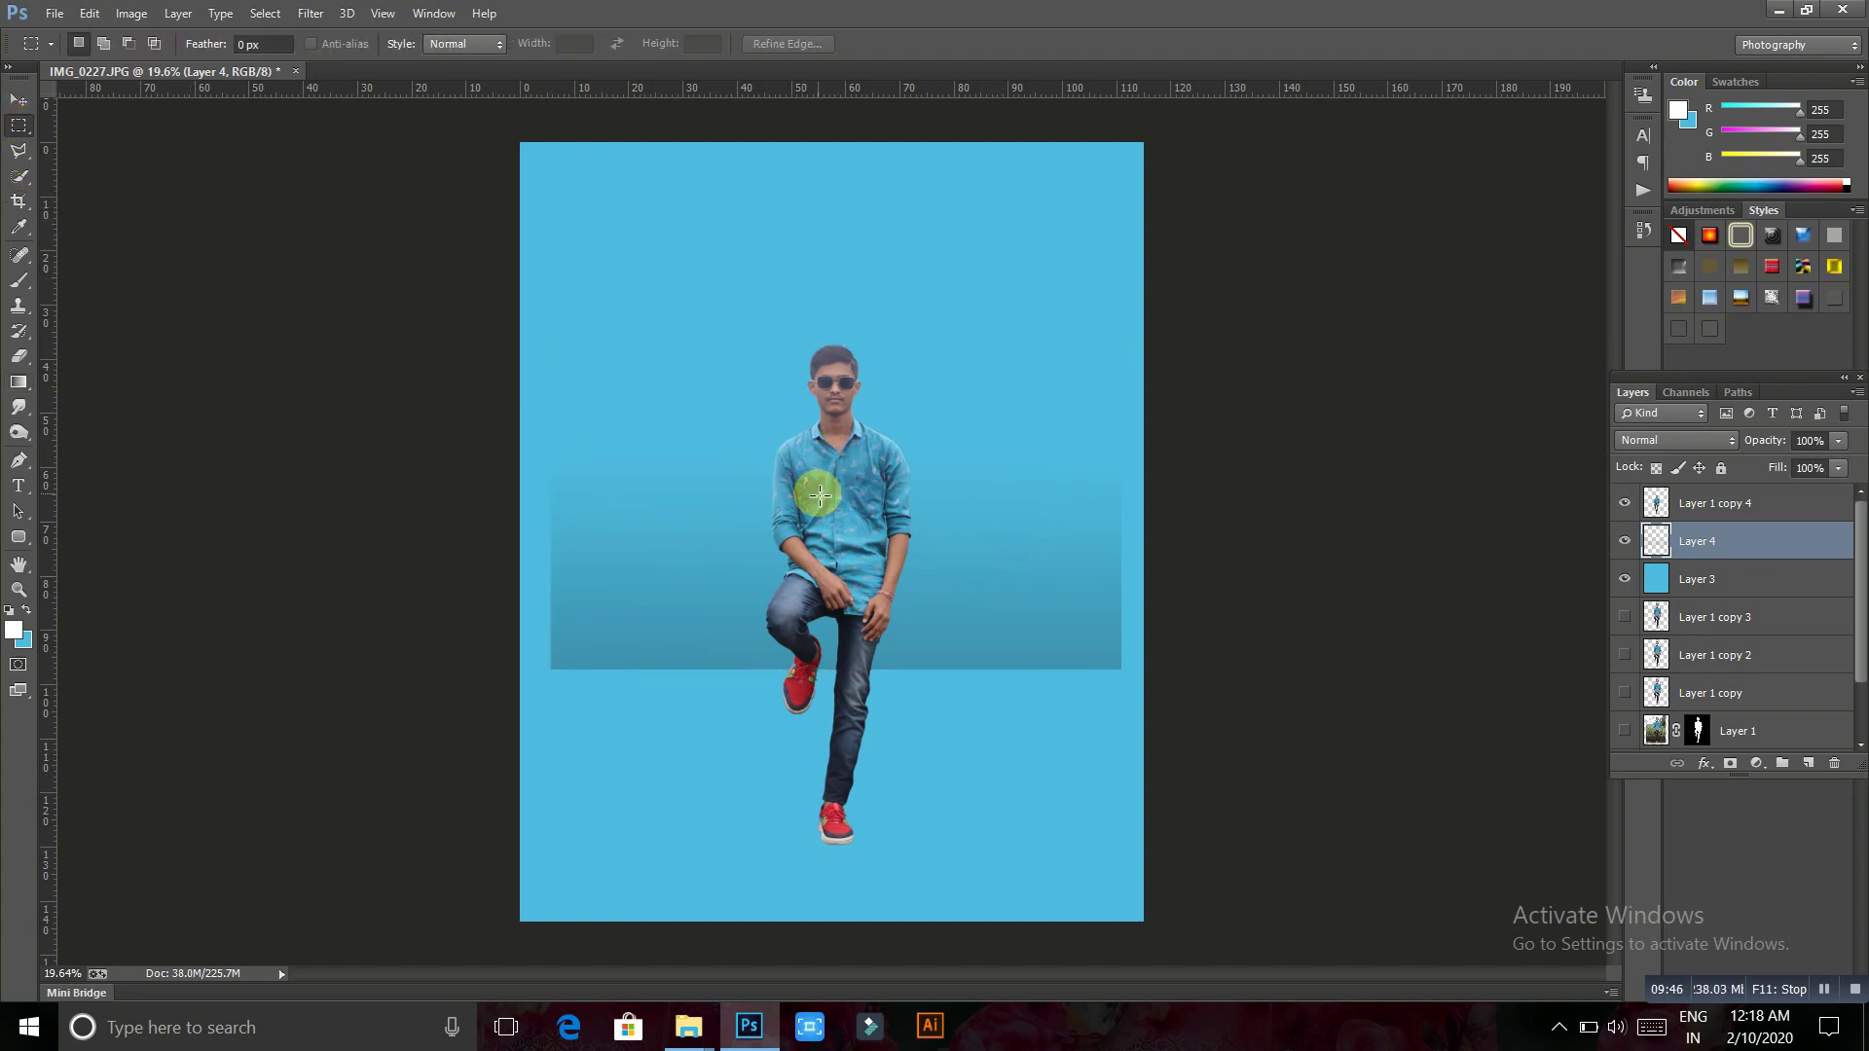
pyautogui.rightClick(818, 492)
pyautogui.click(905, 697)
pyautogui.moveTo(993, 554); pyautogui.dragTo(961, 674)
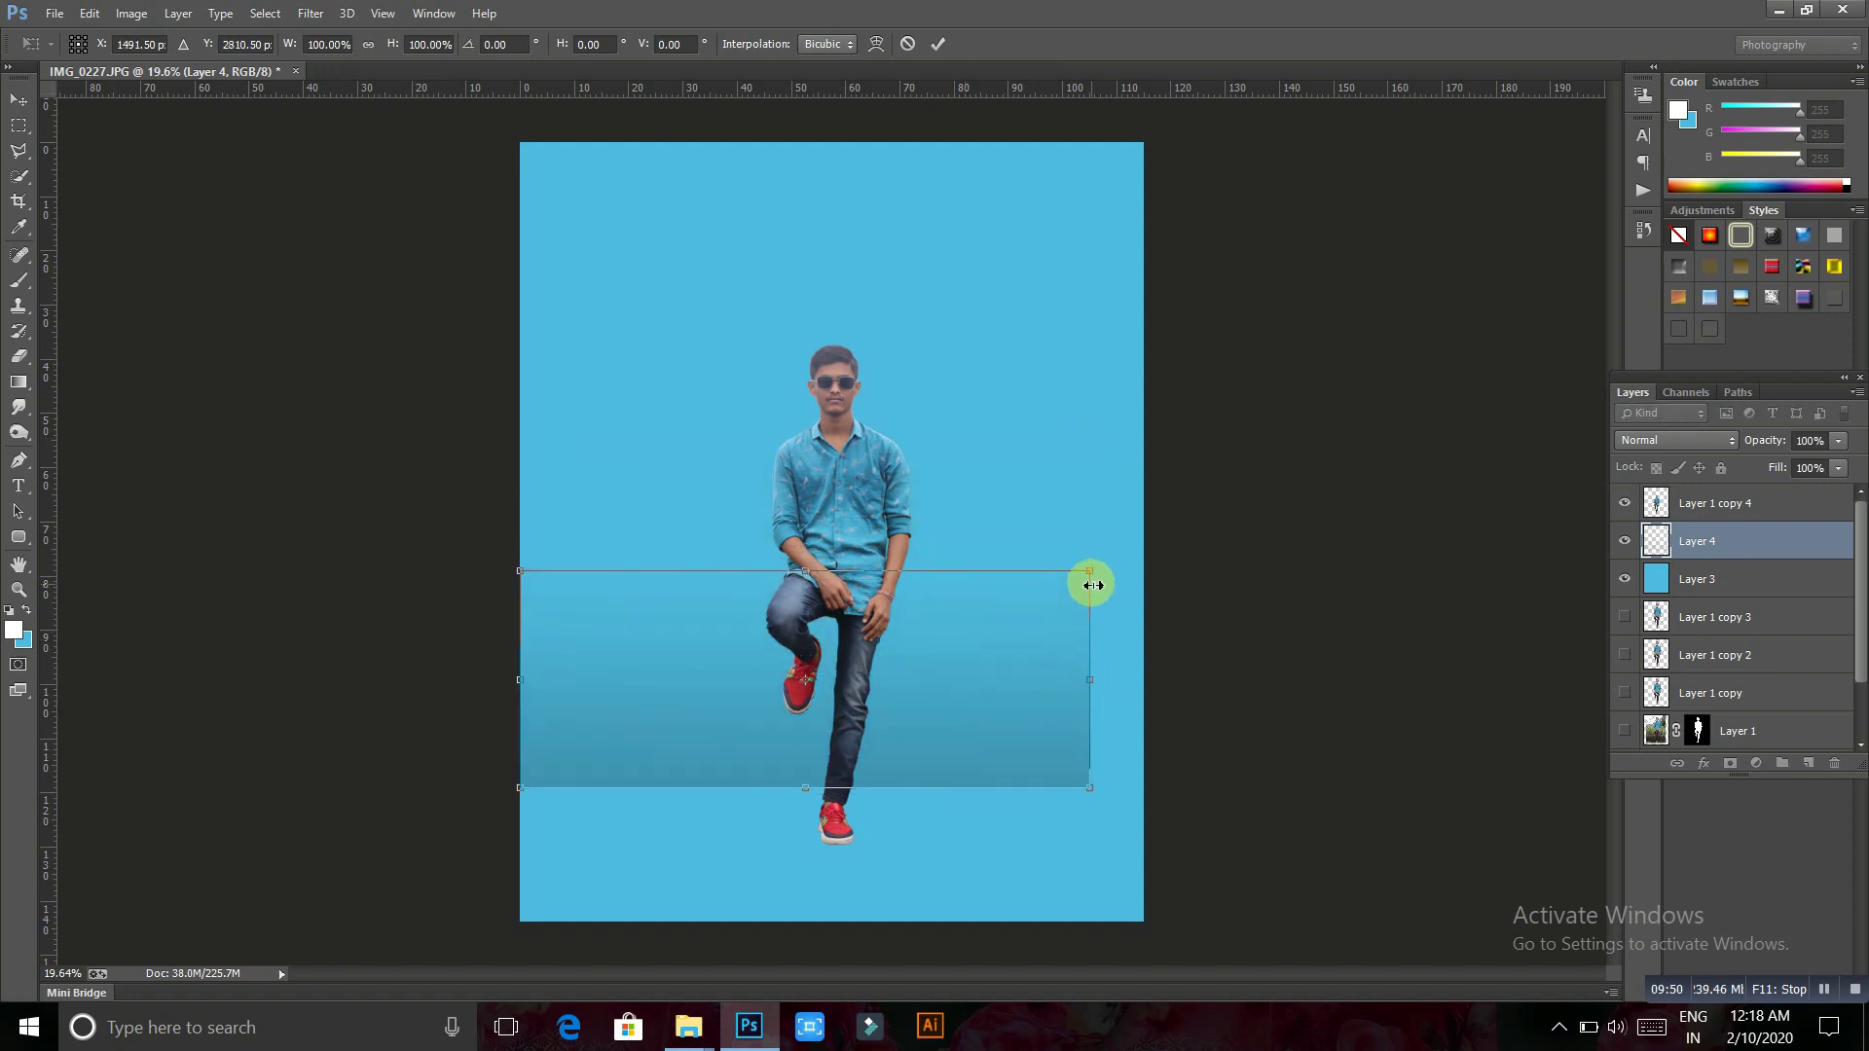
pyautogui.moveTo(1089, 572); pyautogui.dragTo(1144, 596)
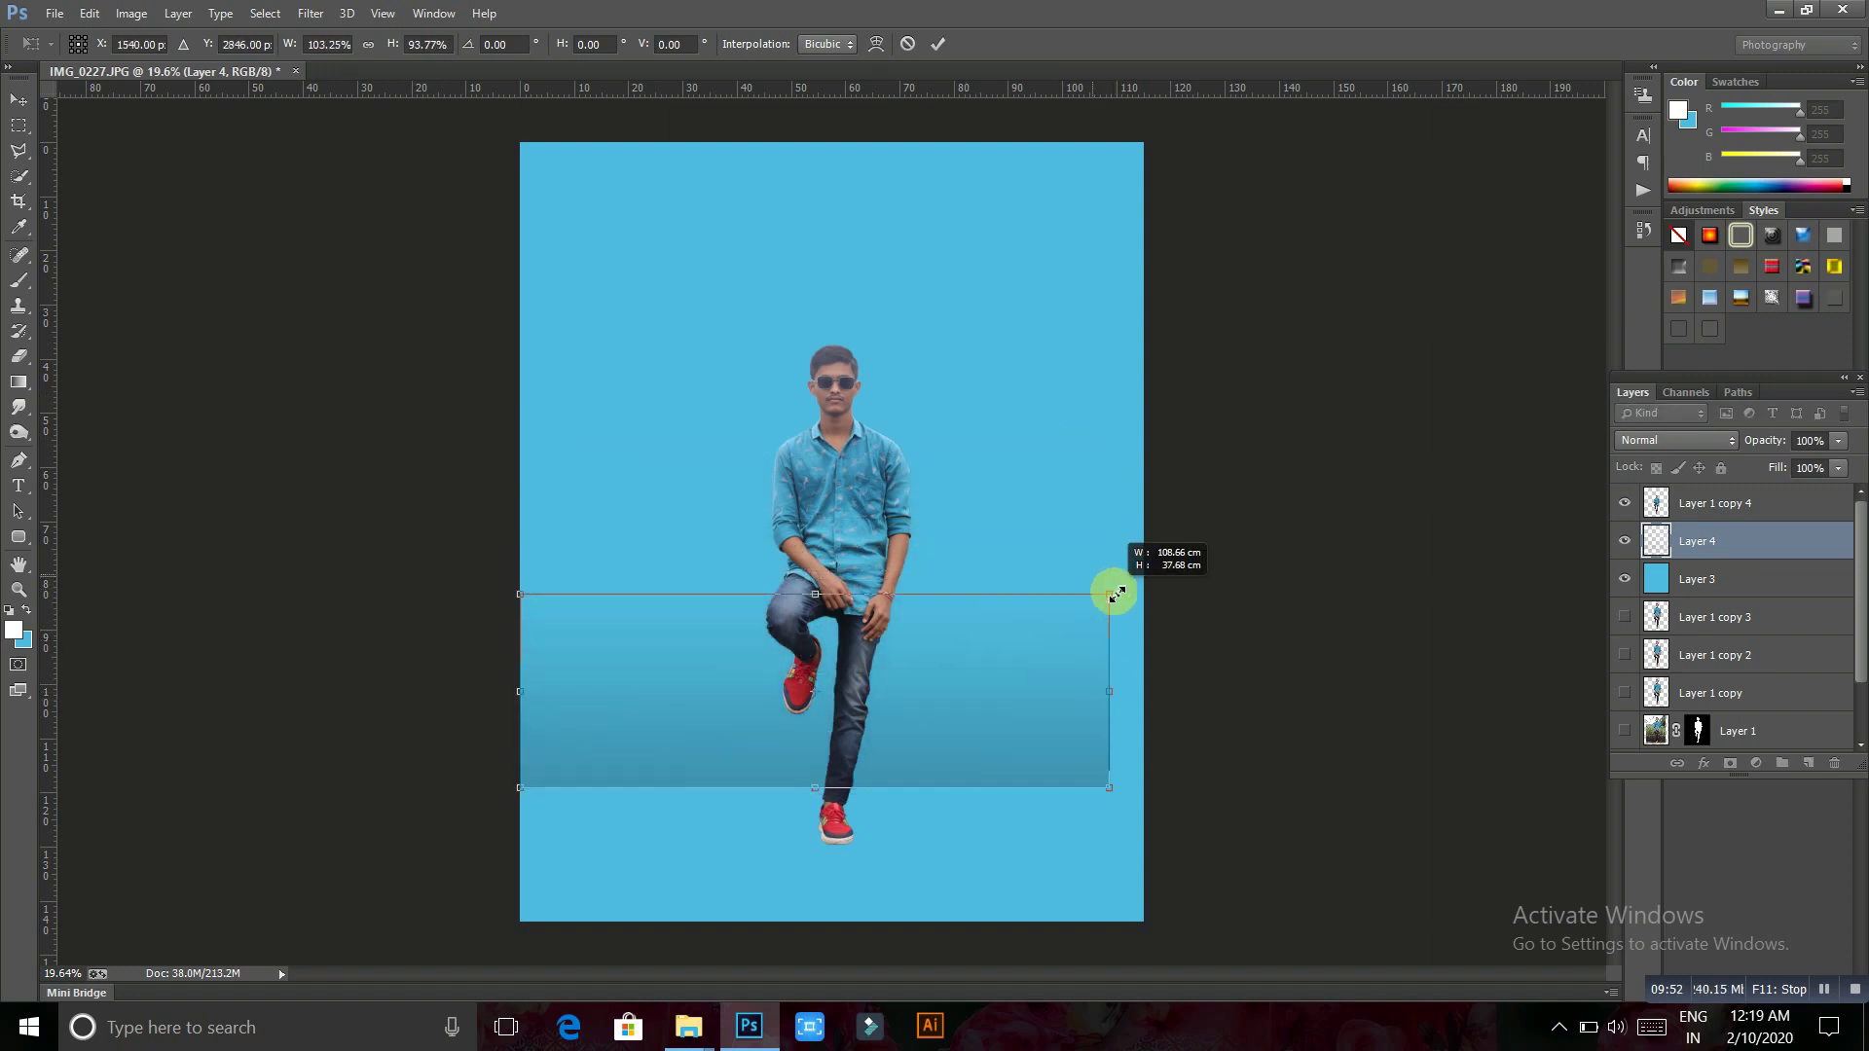
pyautogui.press('Return')
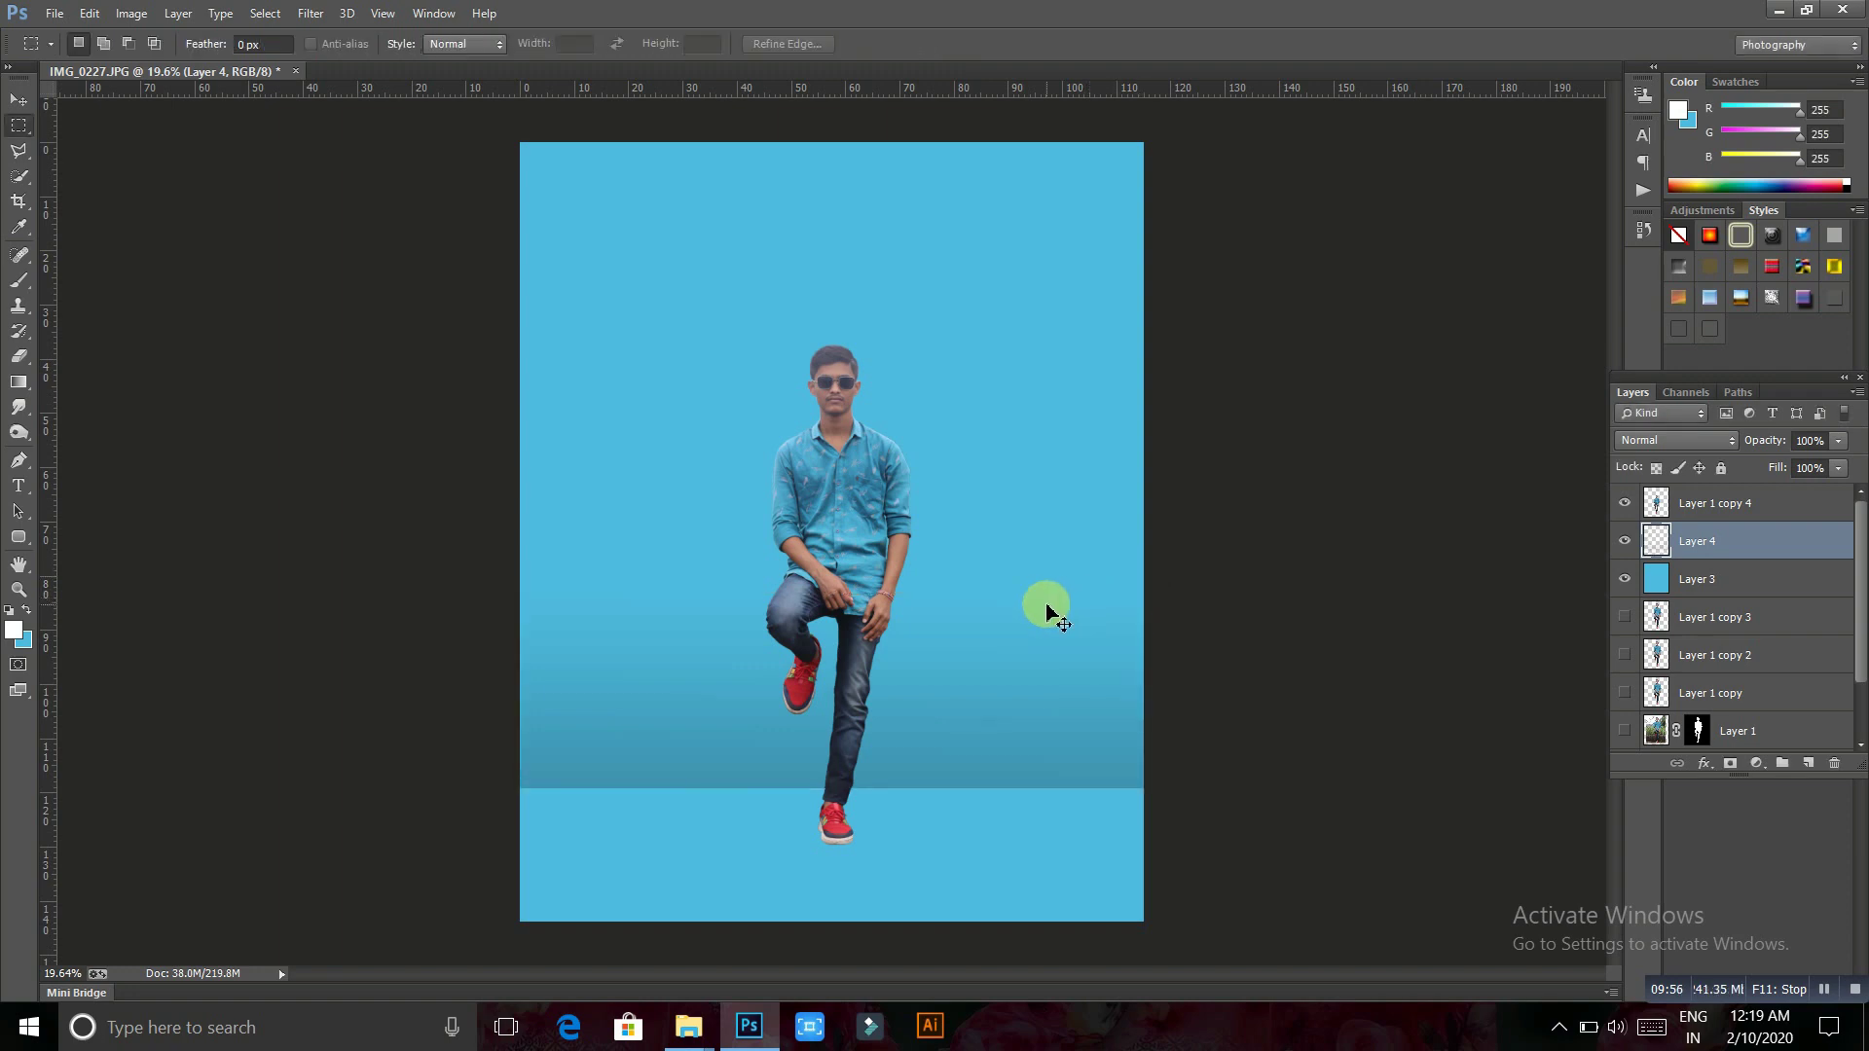
# Darken the band by duplicating Layer 4 and merging the copy down, after cancelling a Hue/Saturation attempt
pyautogui.hotkey('ctrl', 'u')
pyautogui.moveTo(1533, 370); pyautogui.dragTo(1383, 406)
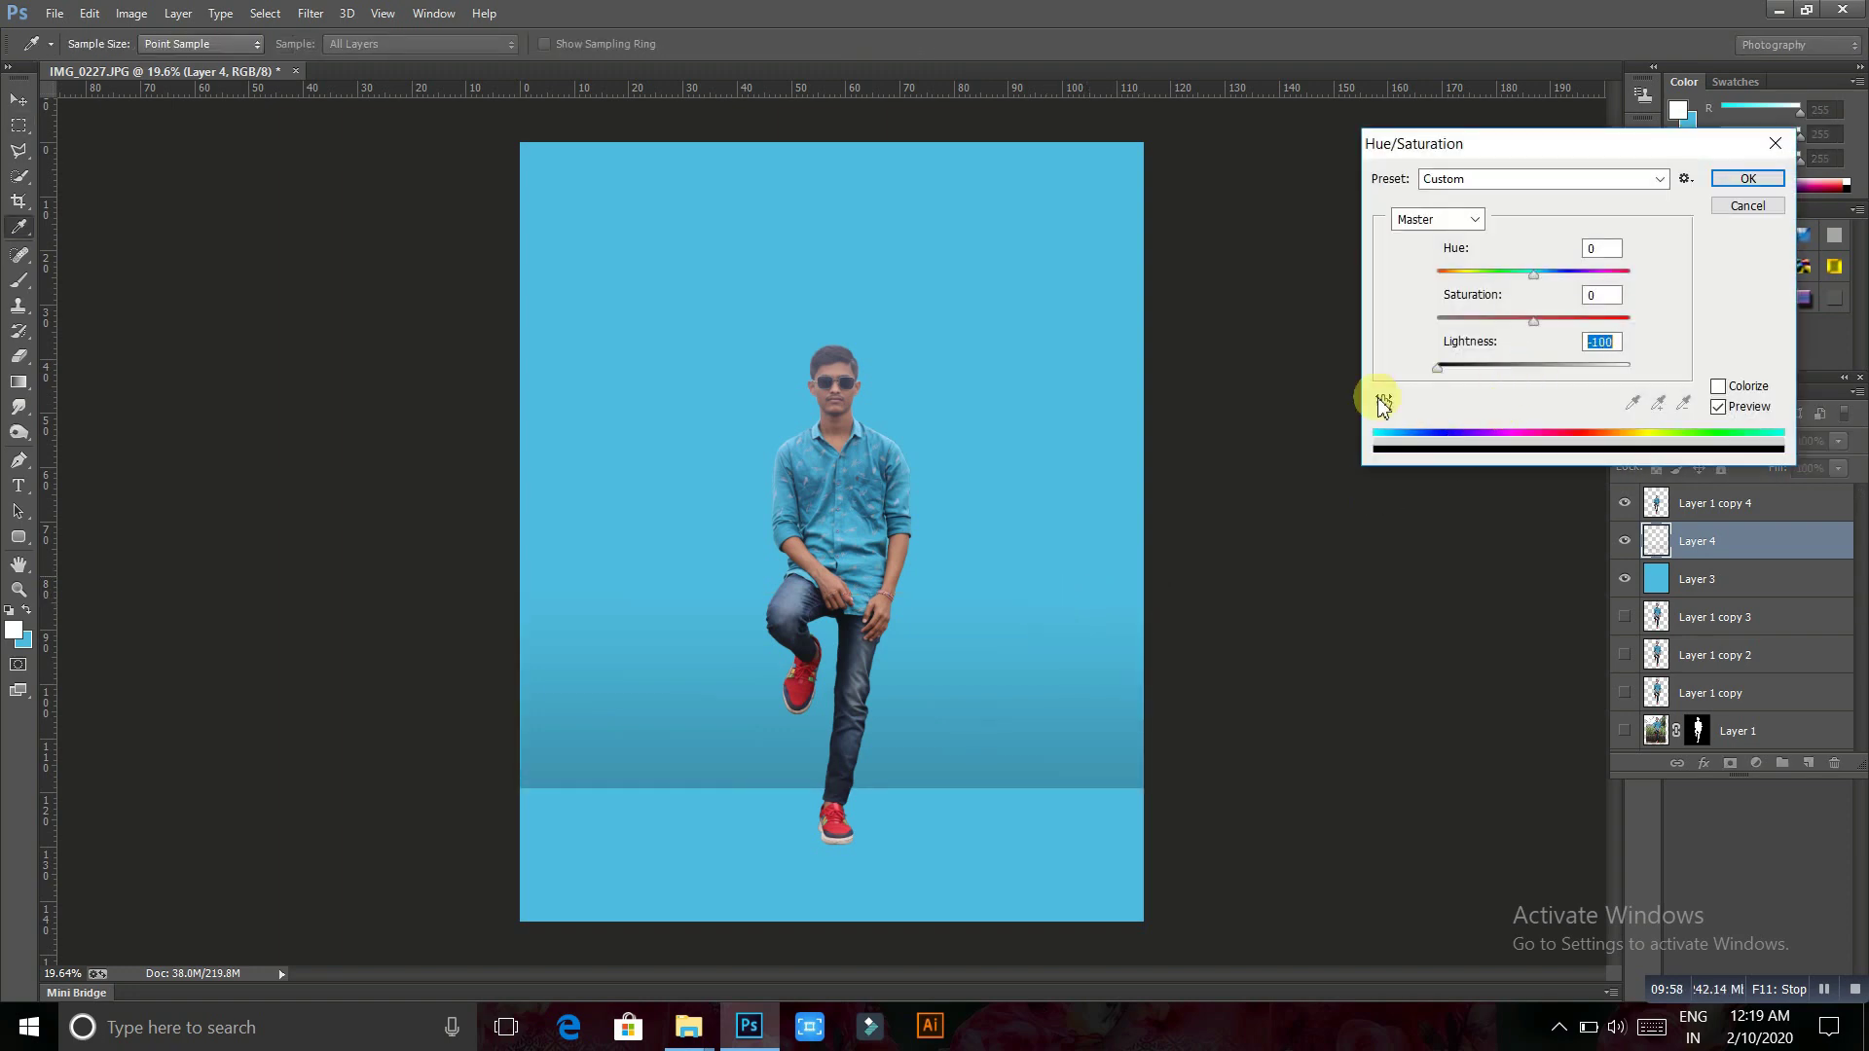
pyautogui.click(1728, 210)
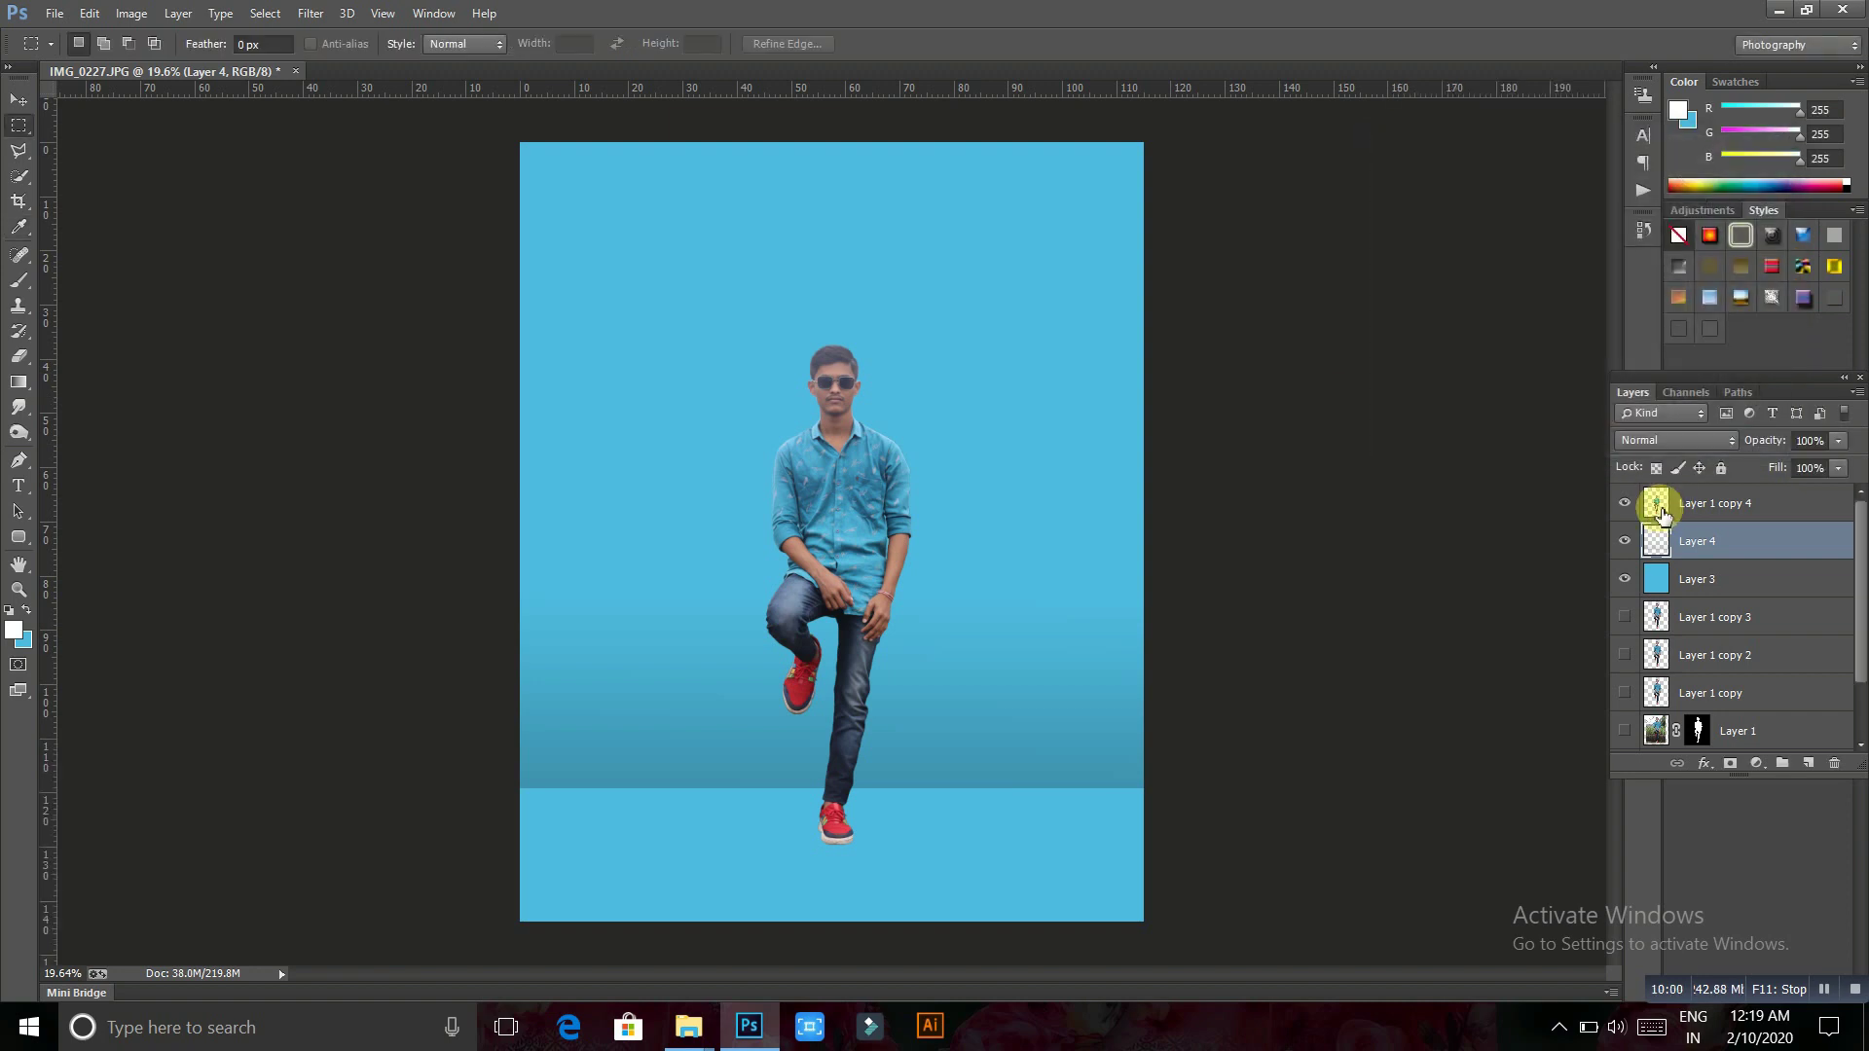
pyautogui.moveTo(1652, 505); pyautogui.dragTo(1636, 516)
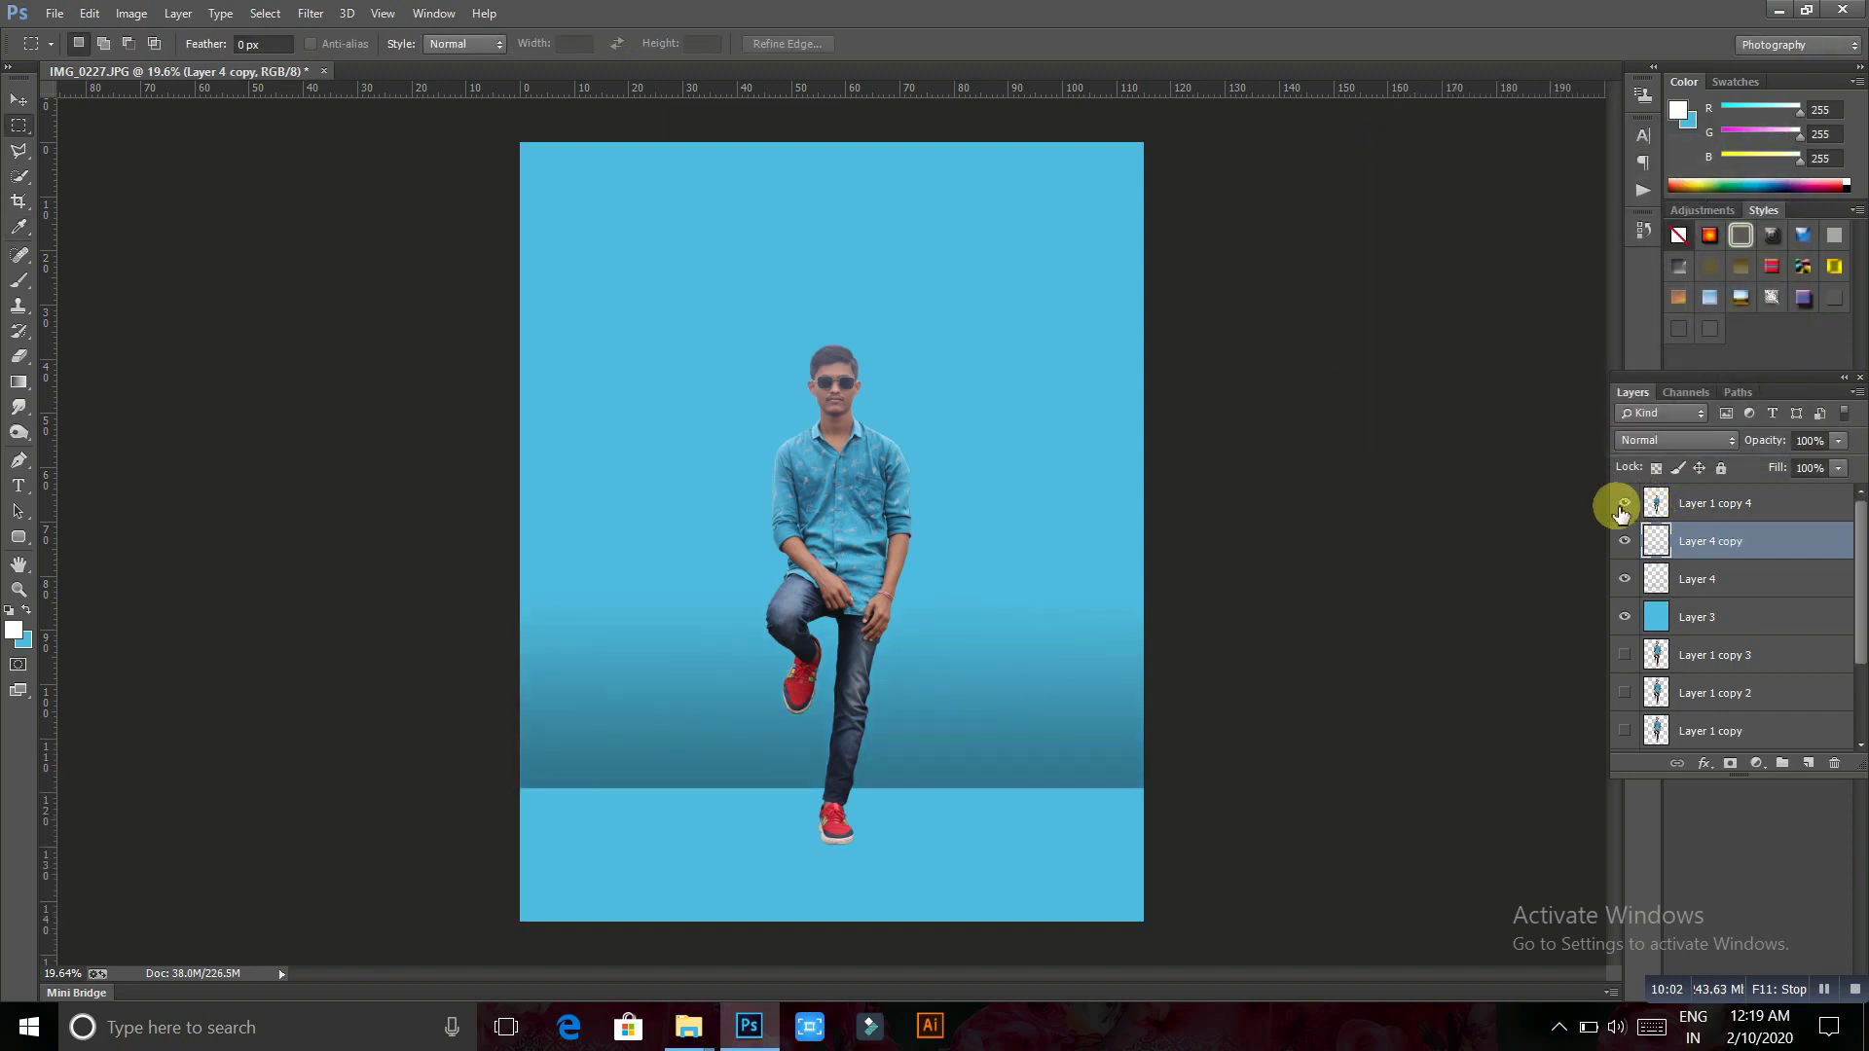
pyautogui.rightClick(1743, 542)
pyautogui.click(1341, 713)
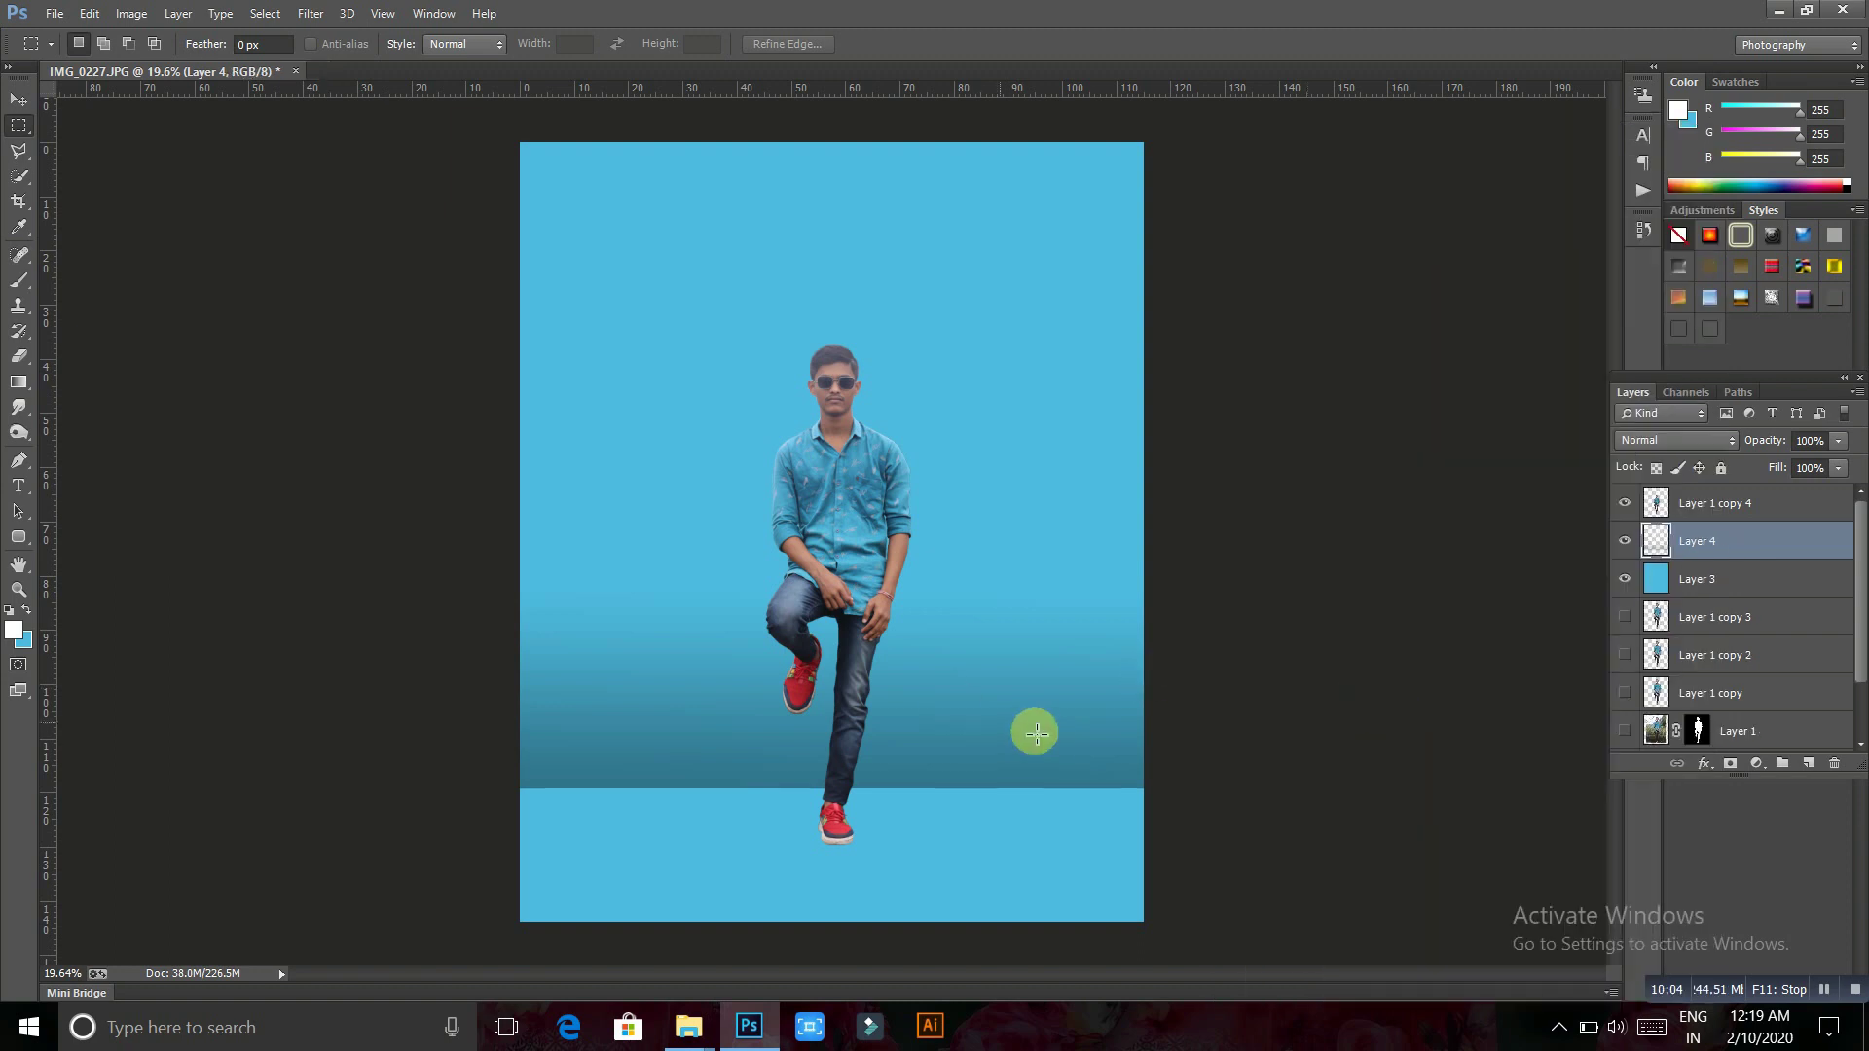
# Widen the band to about 103% and duplicate it as Layer 4 copy
pyautogui.moveTo(1072, 735); pyautogui.dragTo(1070, 727)
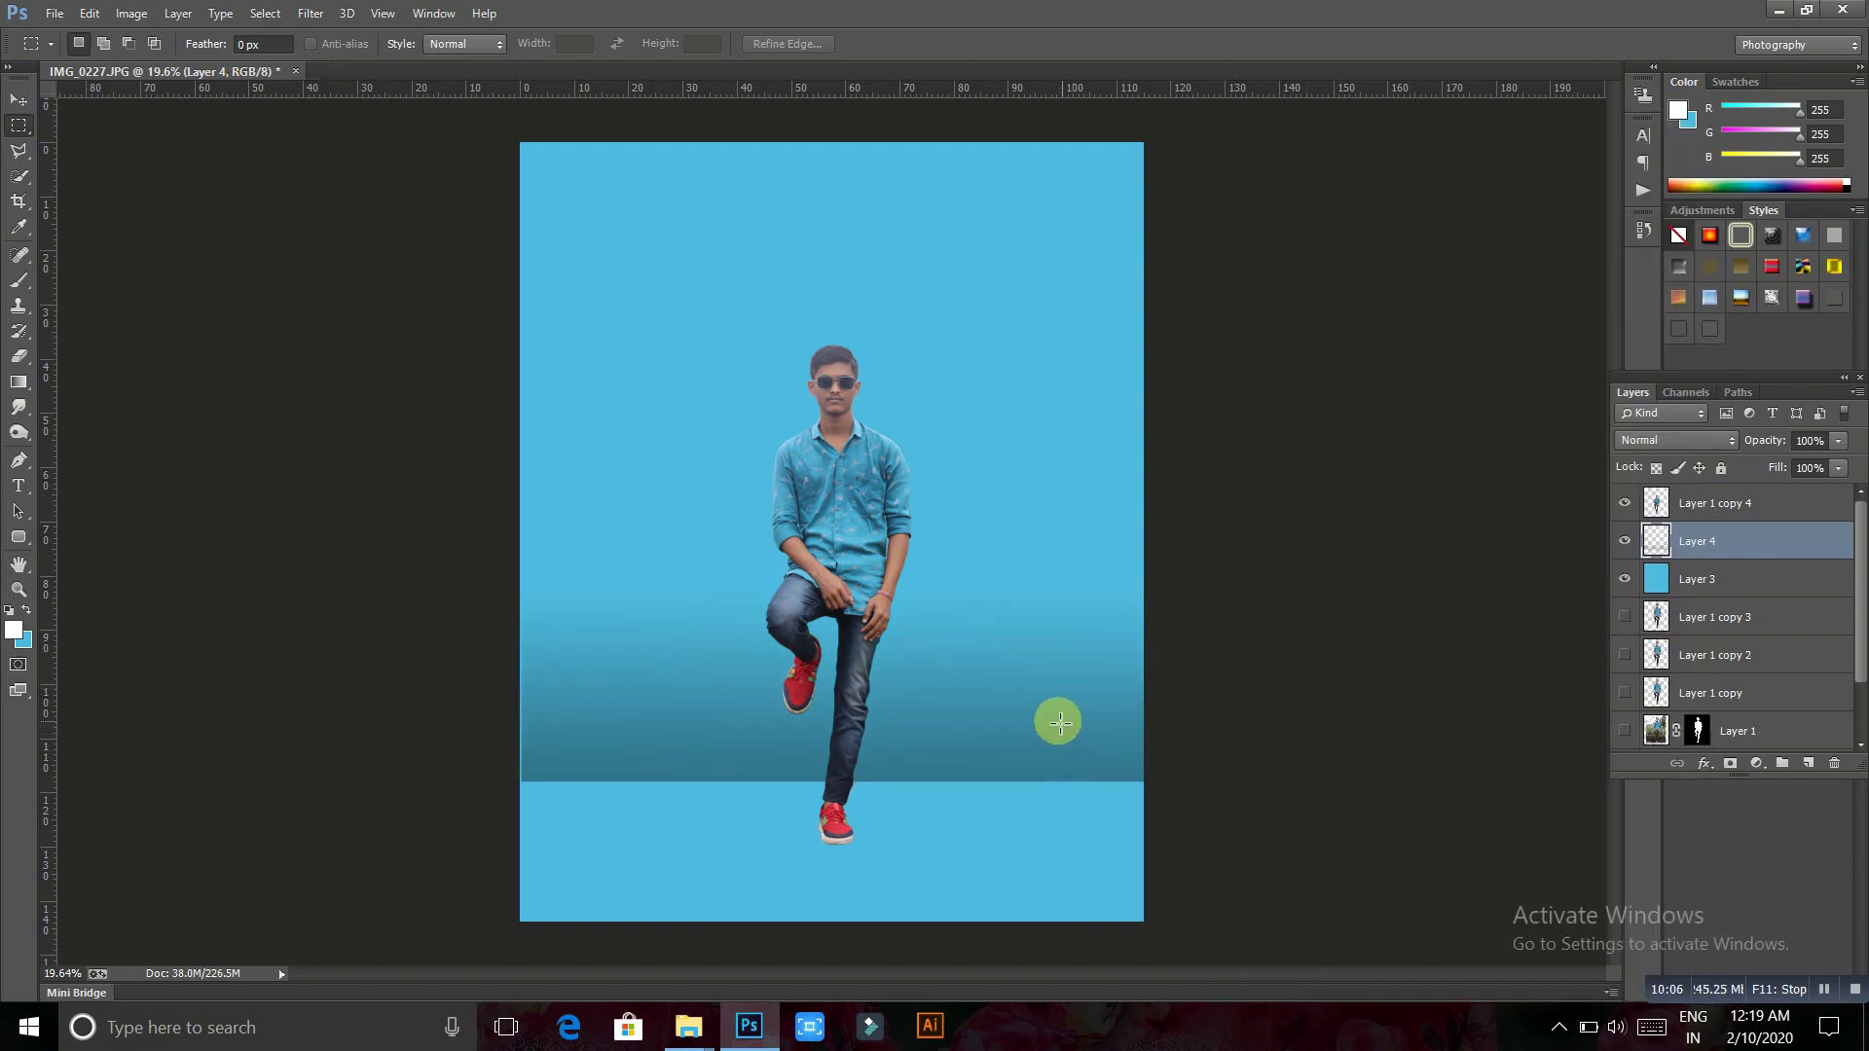
pyautogui.rightClick(1054, 726)
pyautogui.rightClick(950, 718)
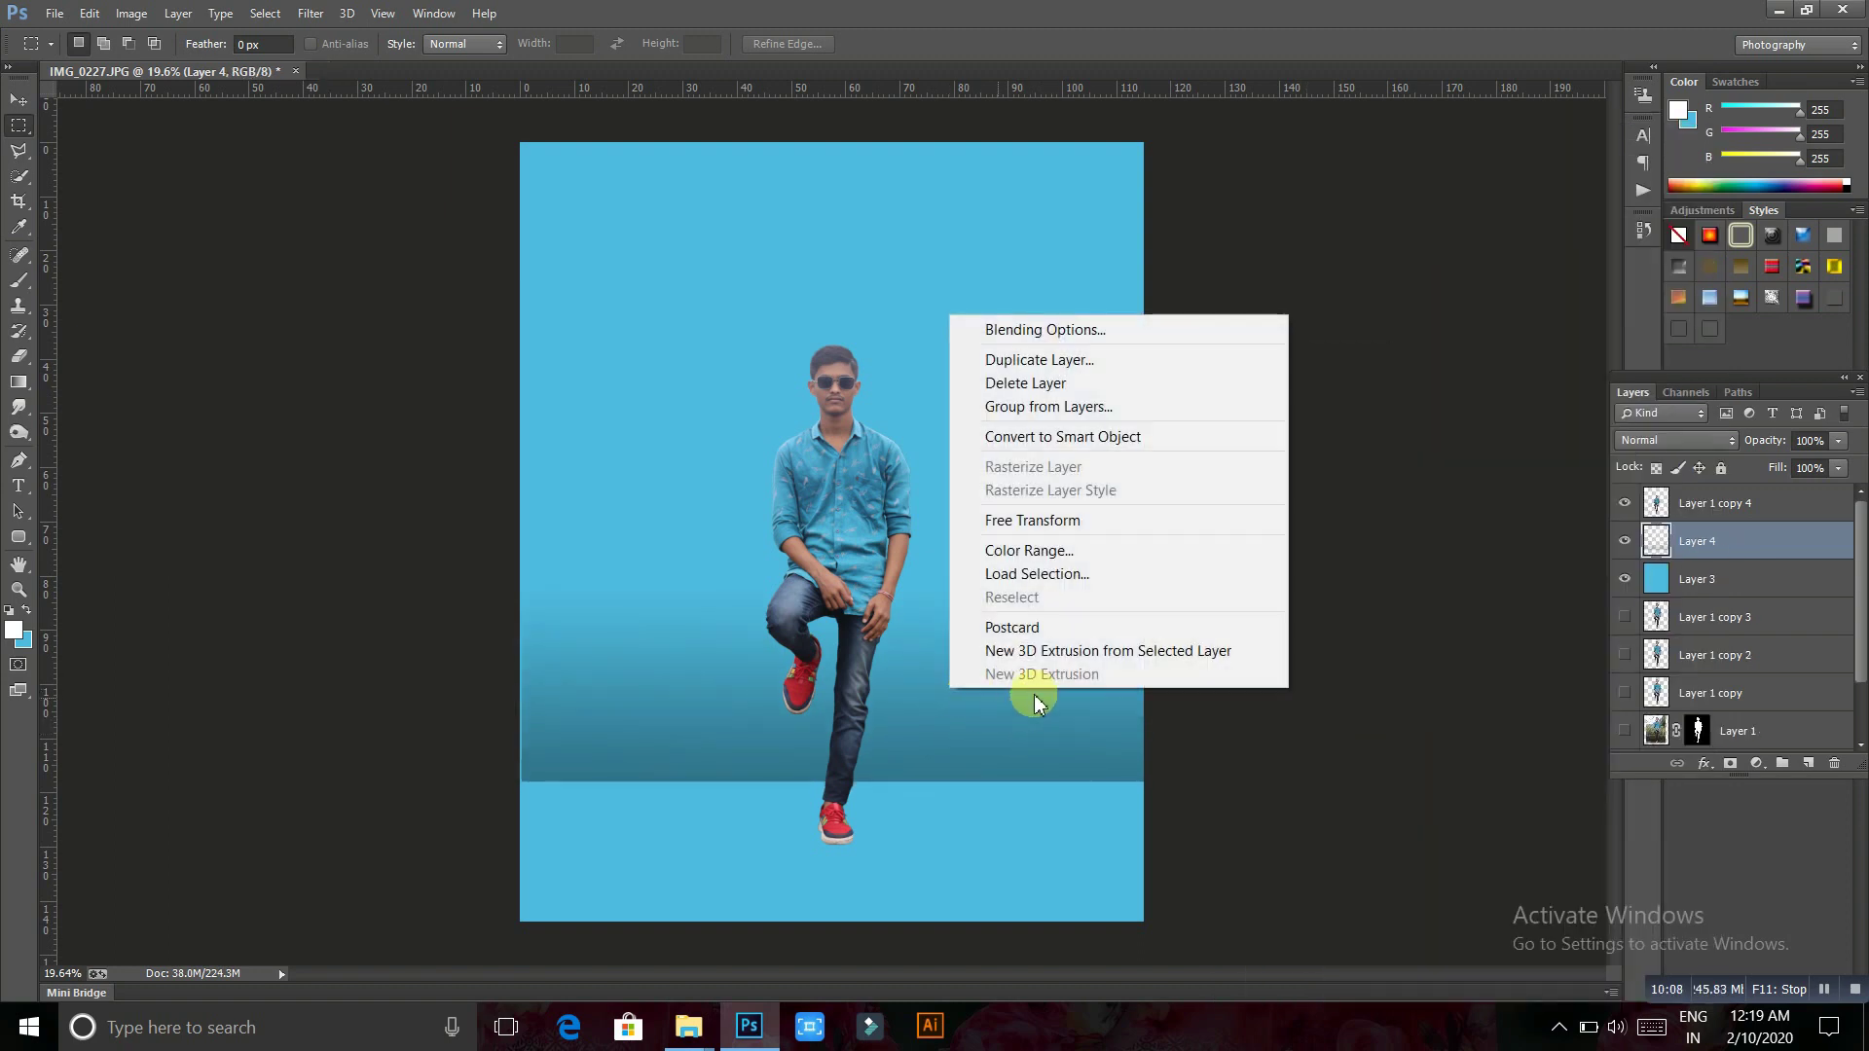
pyautogui.click(1047, 519)
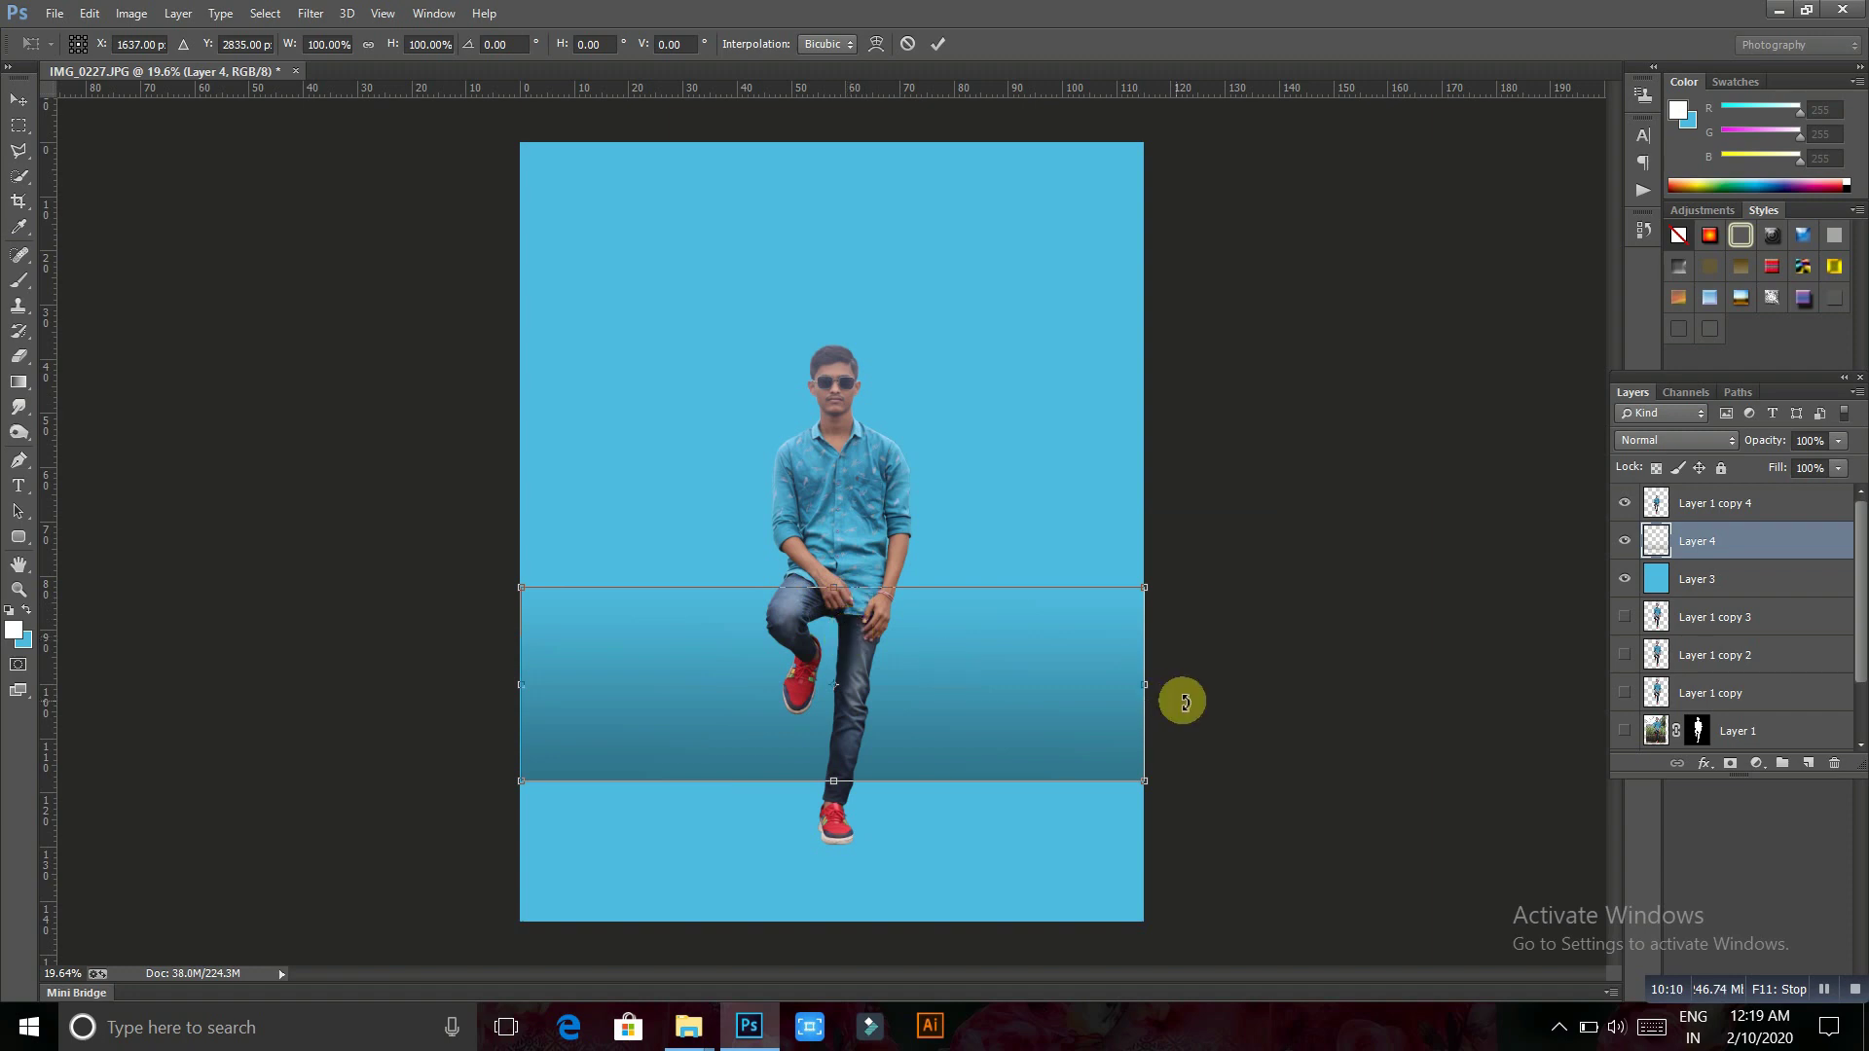
pyautogui.moveTo(1150, 684); pyautogui.dragTo(1160, 686)
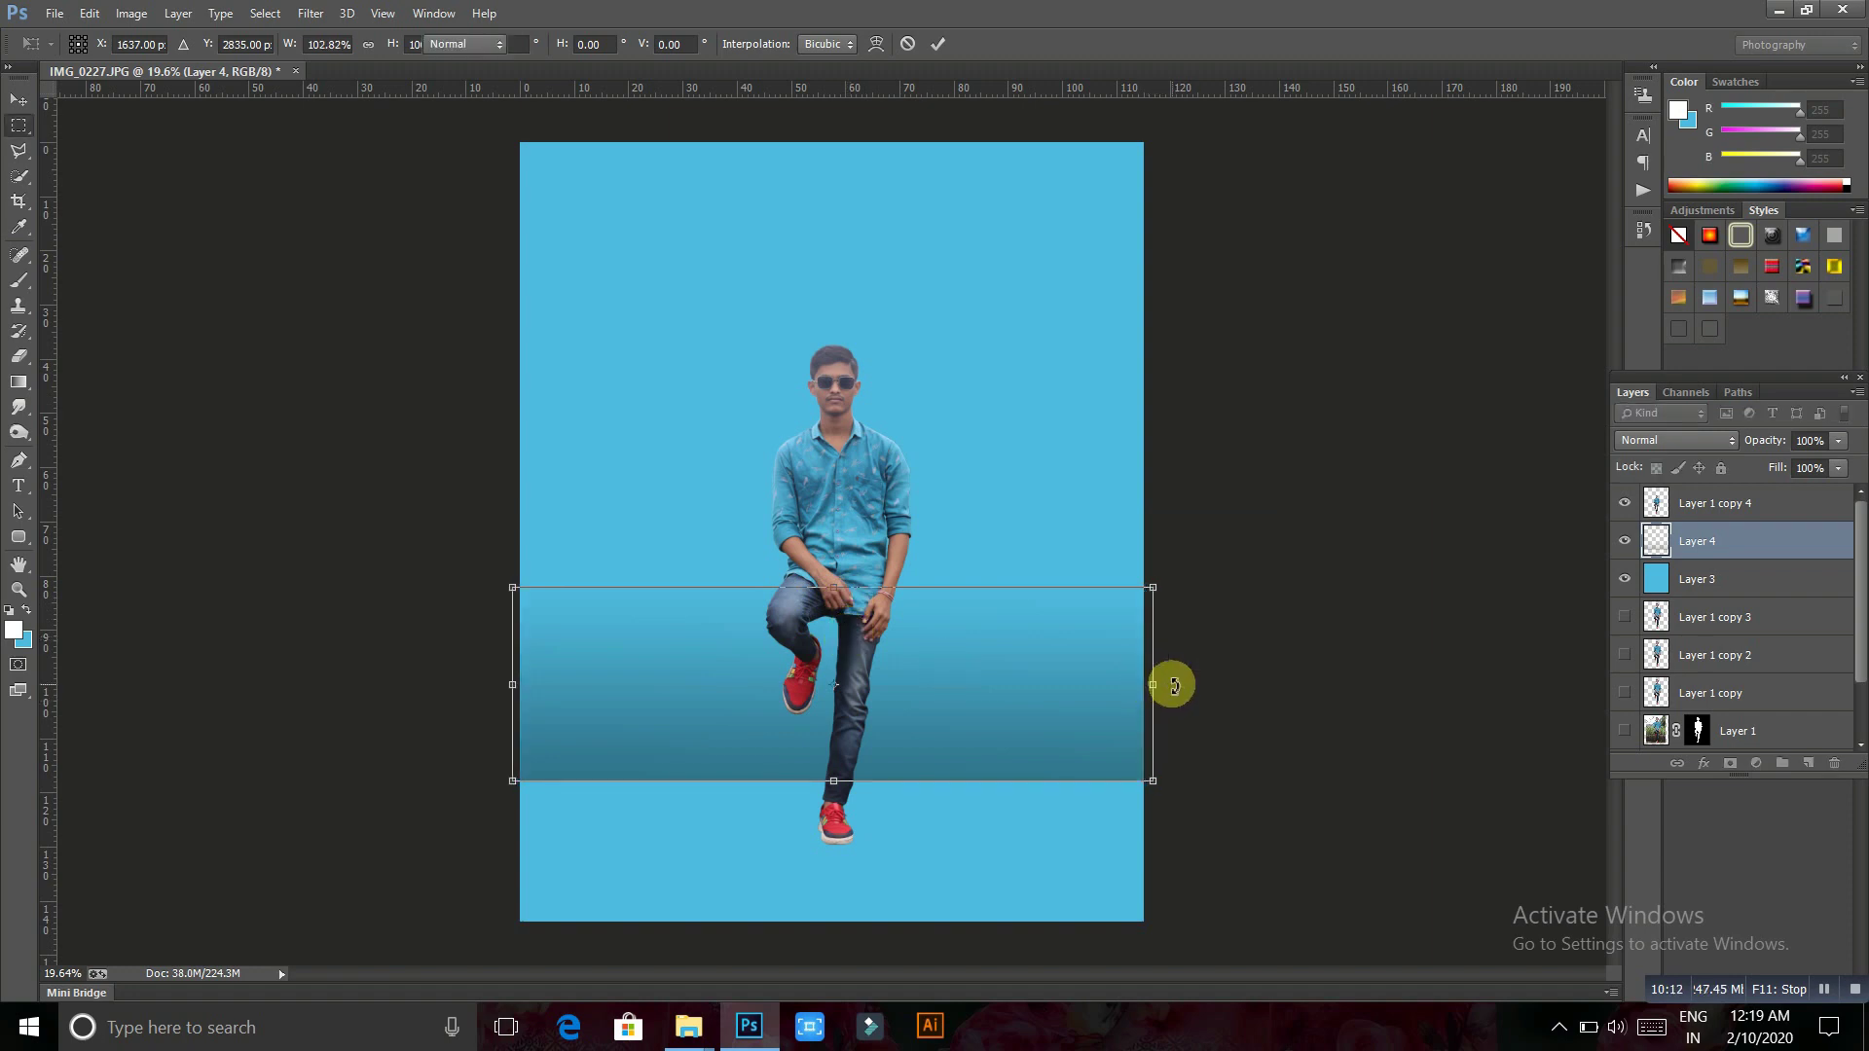
pyautogui.press('Return')
pyautogui.hotkey('ctrl', 'j')
# Flip Layer 4 copy horizontally and vertically and move it toward the canvas bottom
pyautogui.rightClick(855, 683)
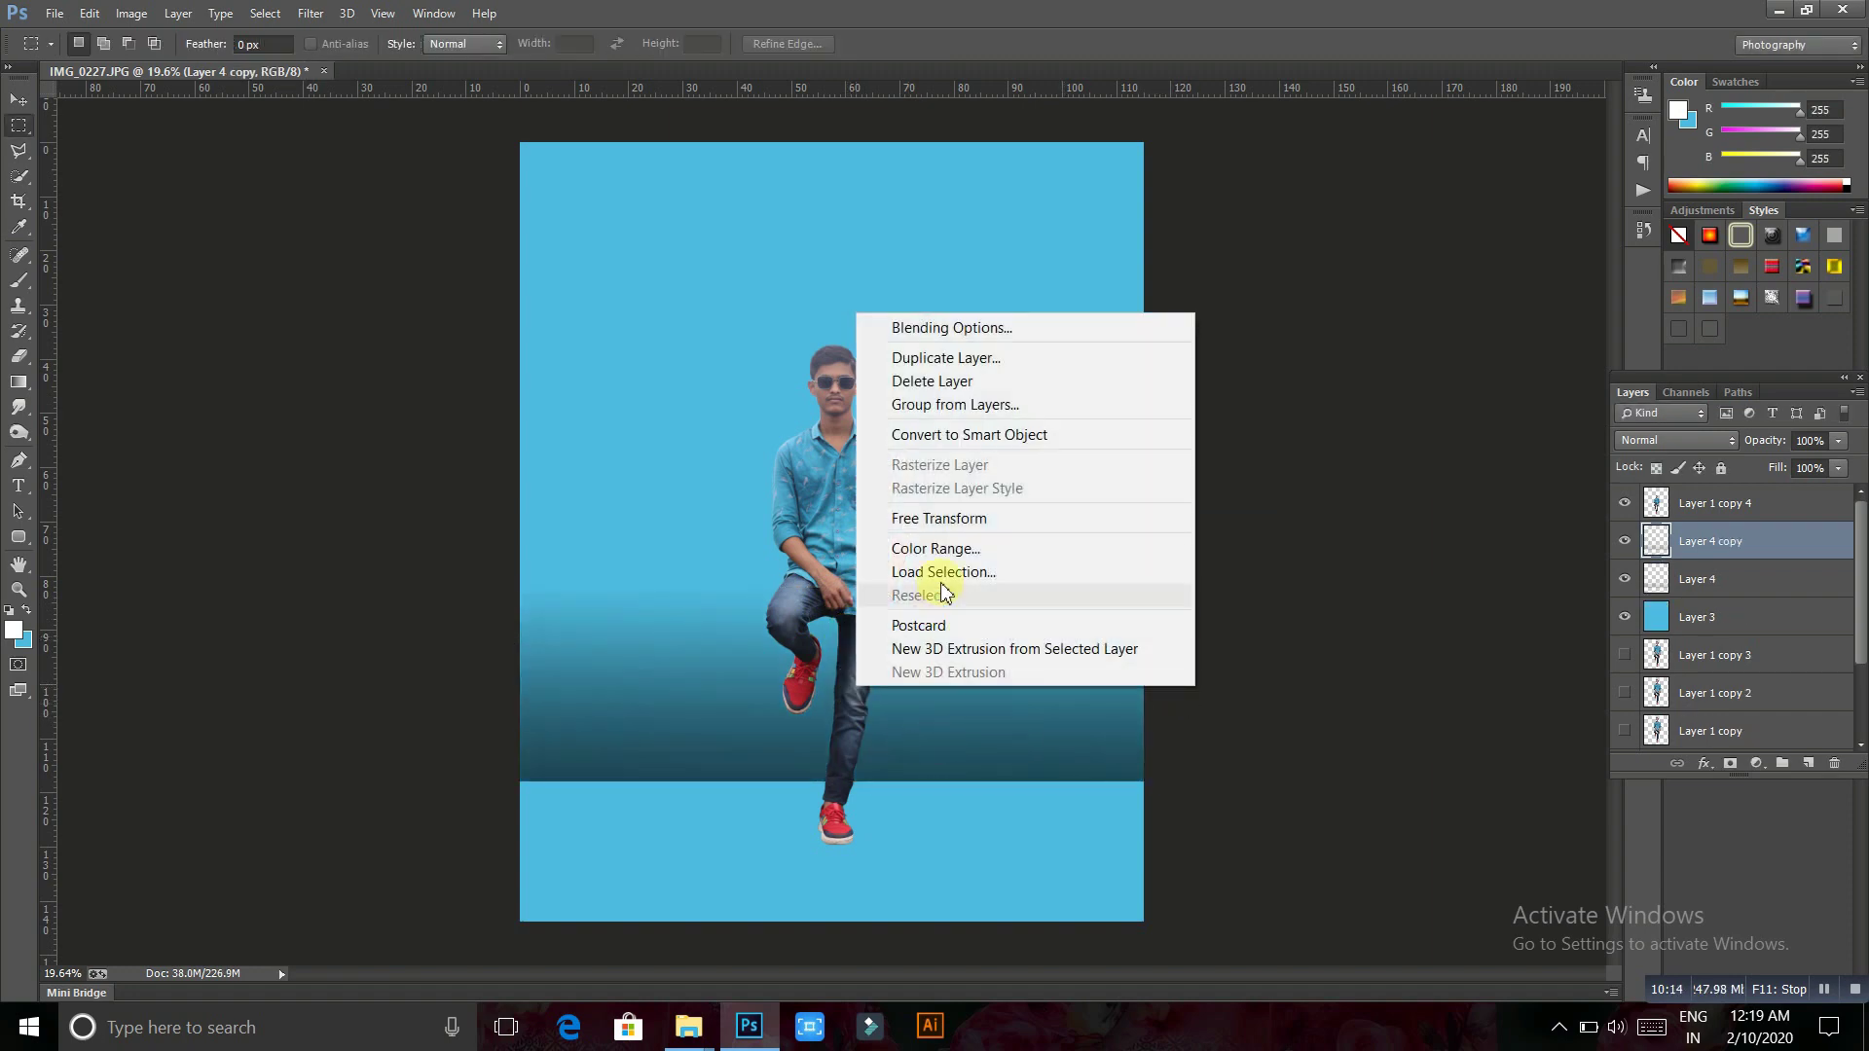
pyautogui.click(935, 518)
pyautogui.rightClick(877, 617)
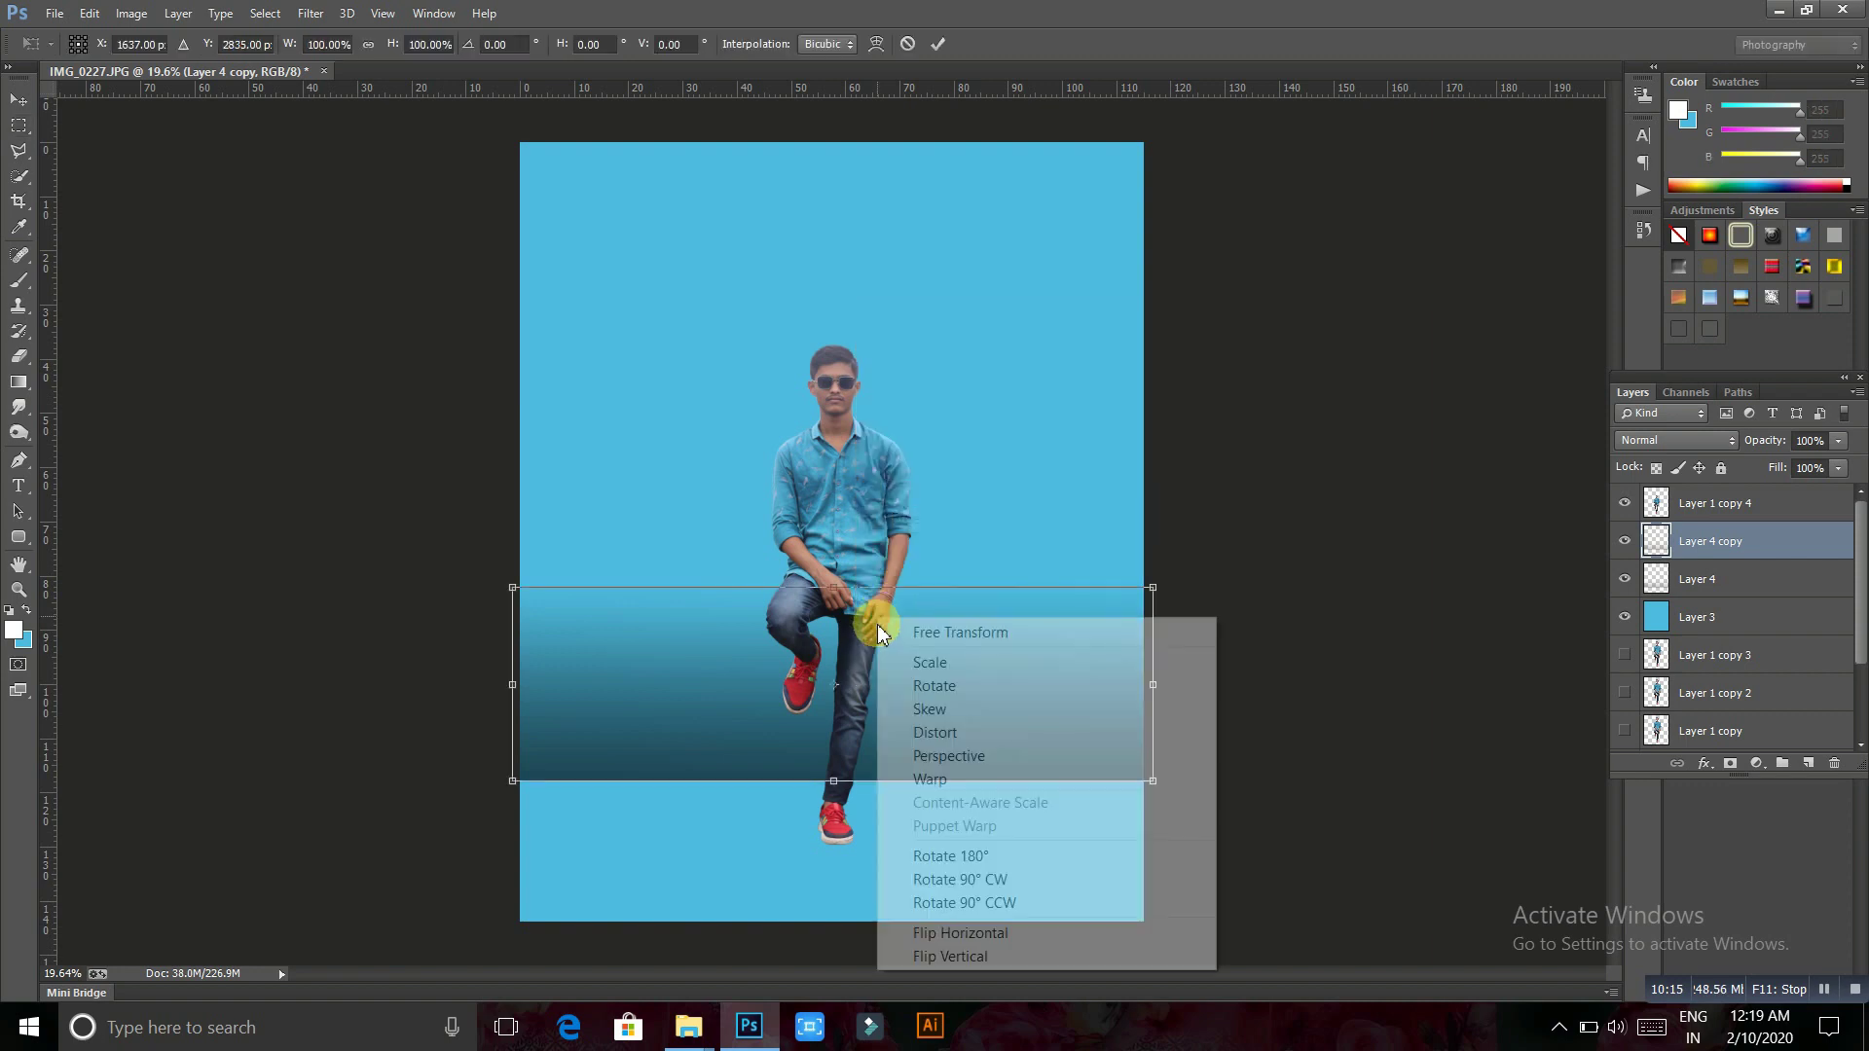
pyautogui.click(977, 938)
pyautogui.rightClick(947, 697)
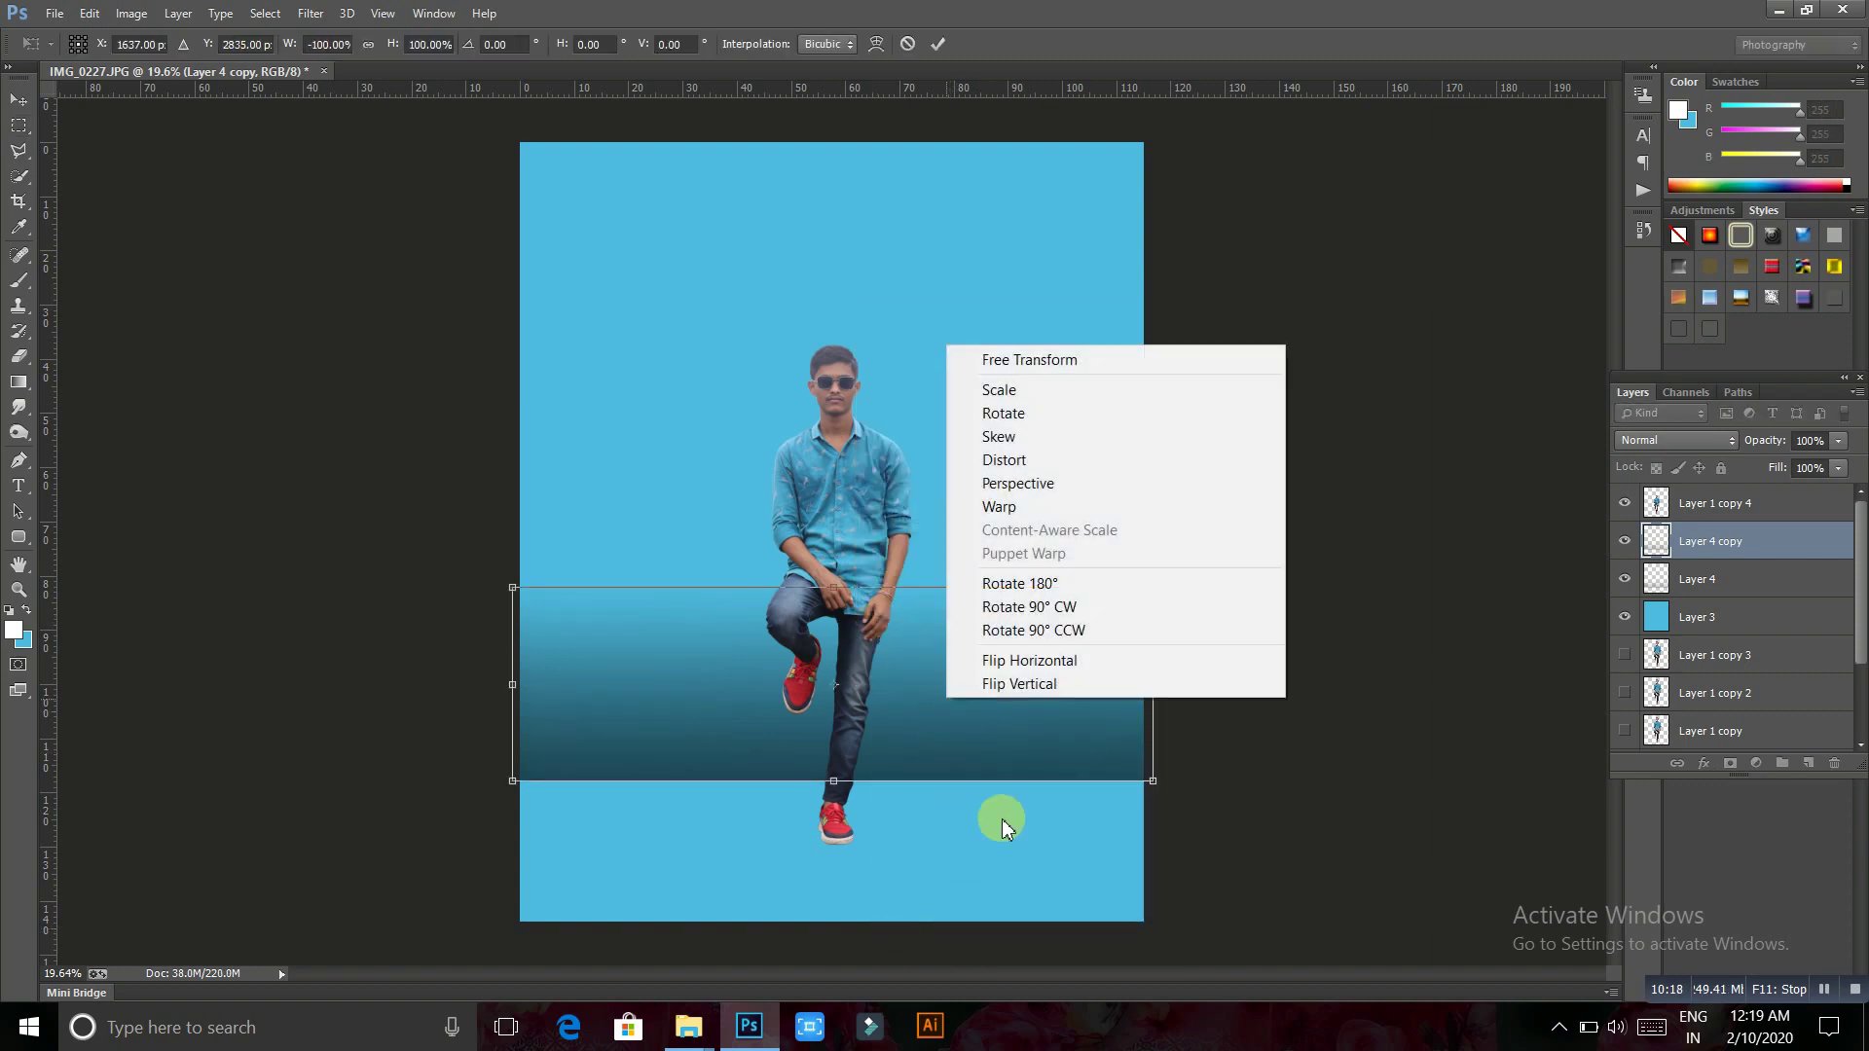
pyautogui.click(1007, 691)
pyautogui.moveTo(938, 659)
pyautogui.mouseDown()
pyautogui.moveTo(929, 881)
pyautogui.moveTo(923, 601)
pyautogui.moveTo(972, 655)
pyautogui.mouseUp()
# Squash the flipped band to about 48% height and commit the transform
pyautogui.scroll(2, 933, 857)
pyautogui.scroll(3, 889, 852)
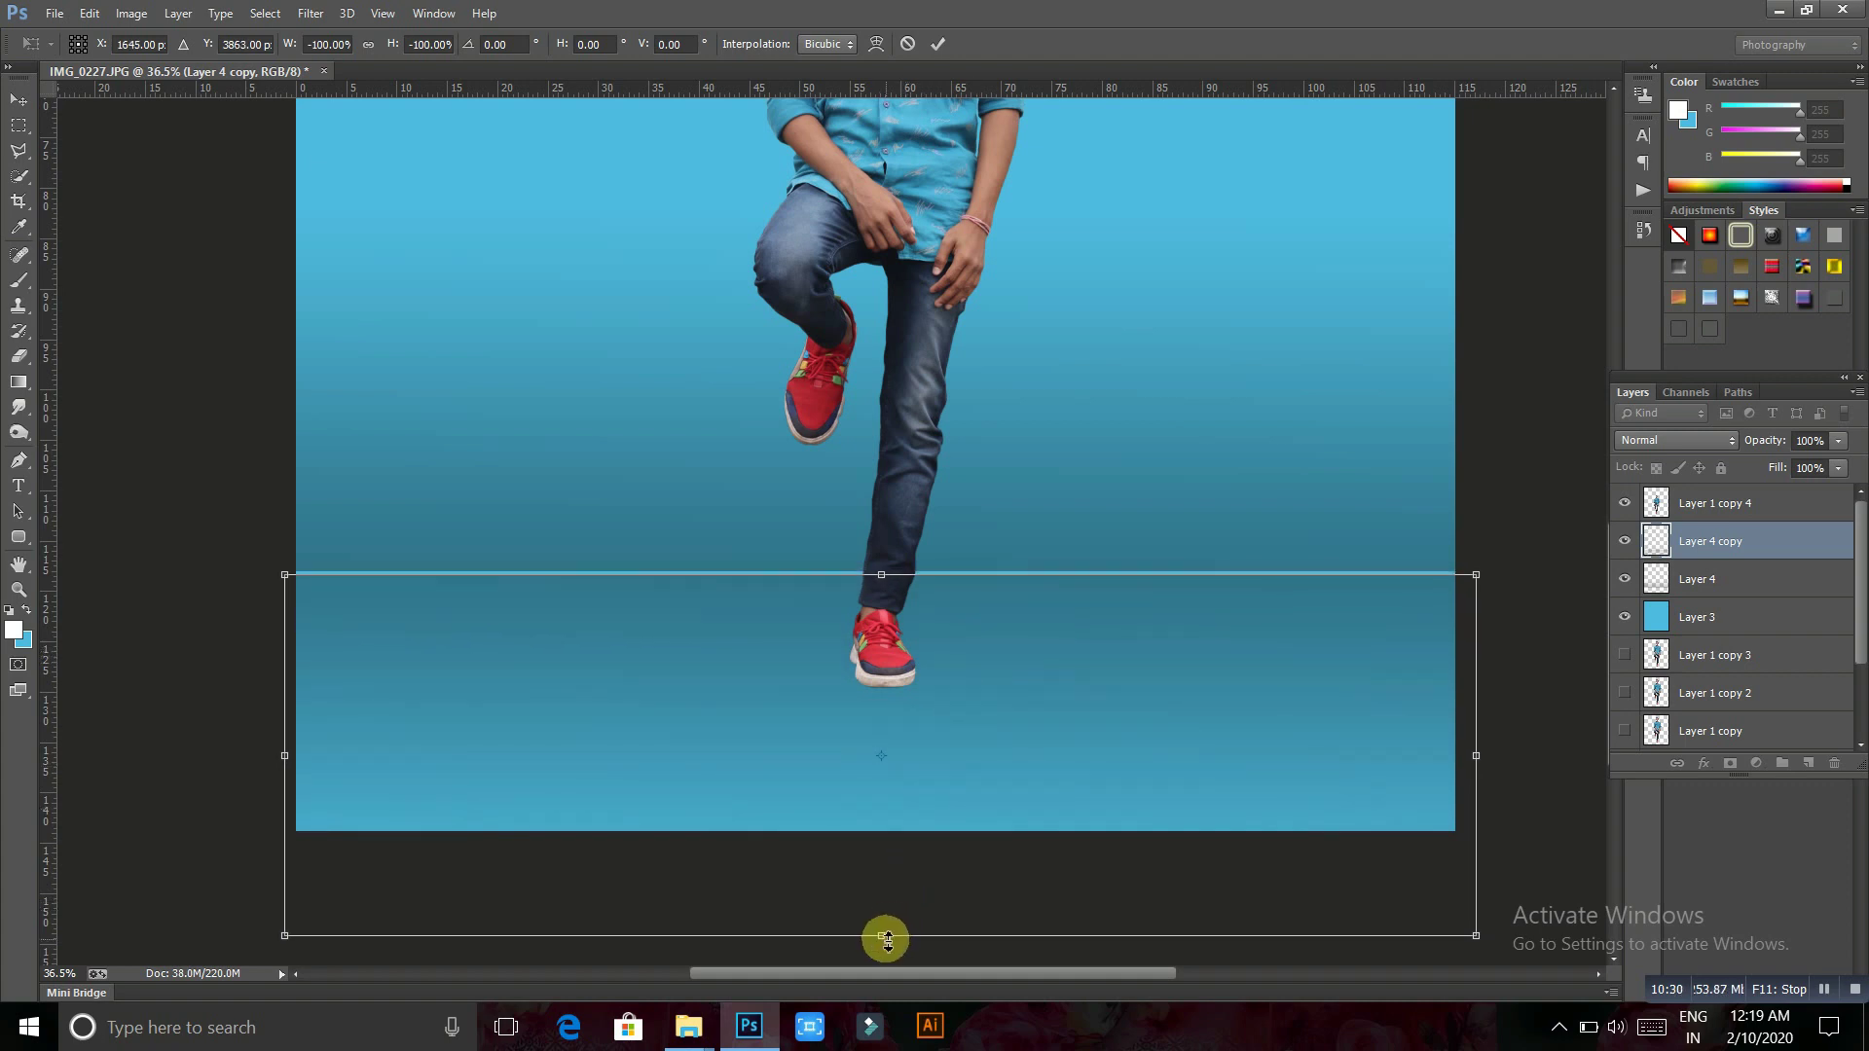
pyautogui.moveTo(885, 938); pyautogui.dragTo(881, 750)
pyautogui.press('Return')
# Nudge the reflection band into alignment beneath the horizon line
pyautogui.press('m')
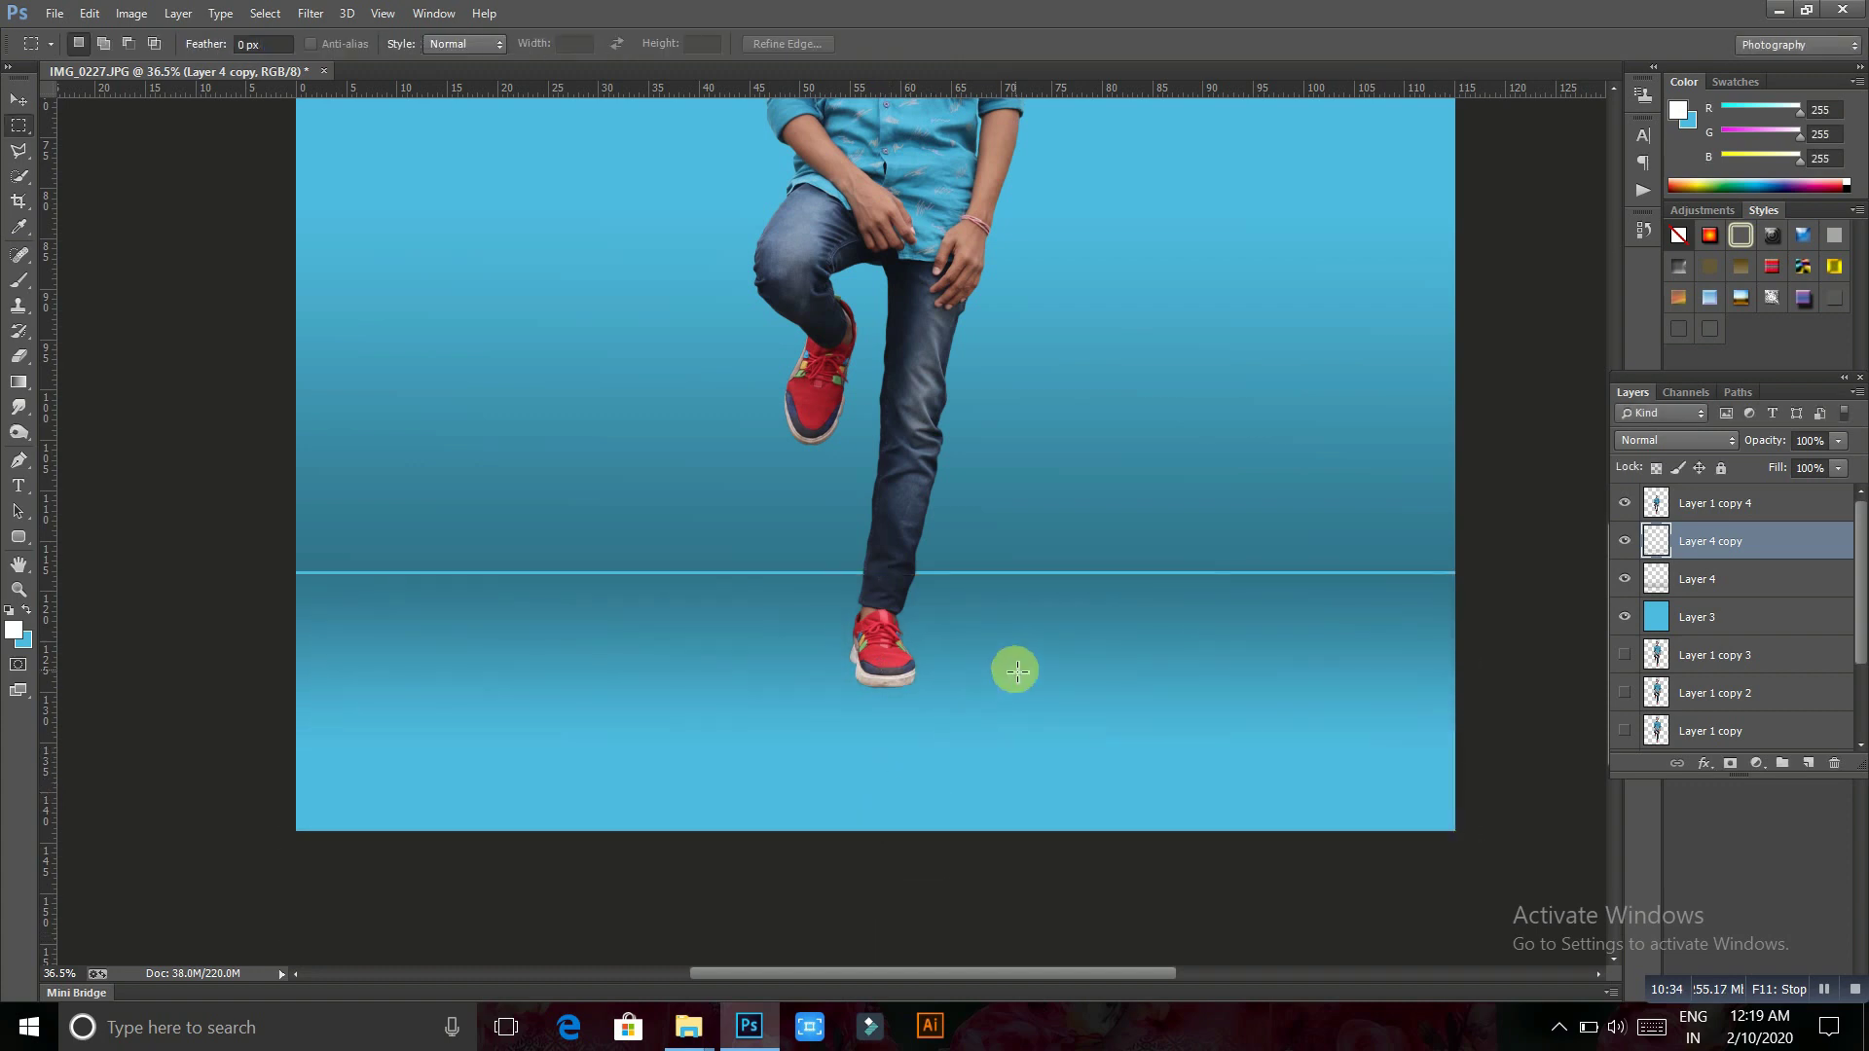
pyautogui.scroll(-1, 1017, 598)
pyautogui.scroll(3, 1002, 623)
pyautogui.moveTo(956, 687); pyautogui.dragTo(959, 693)
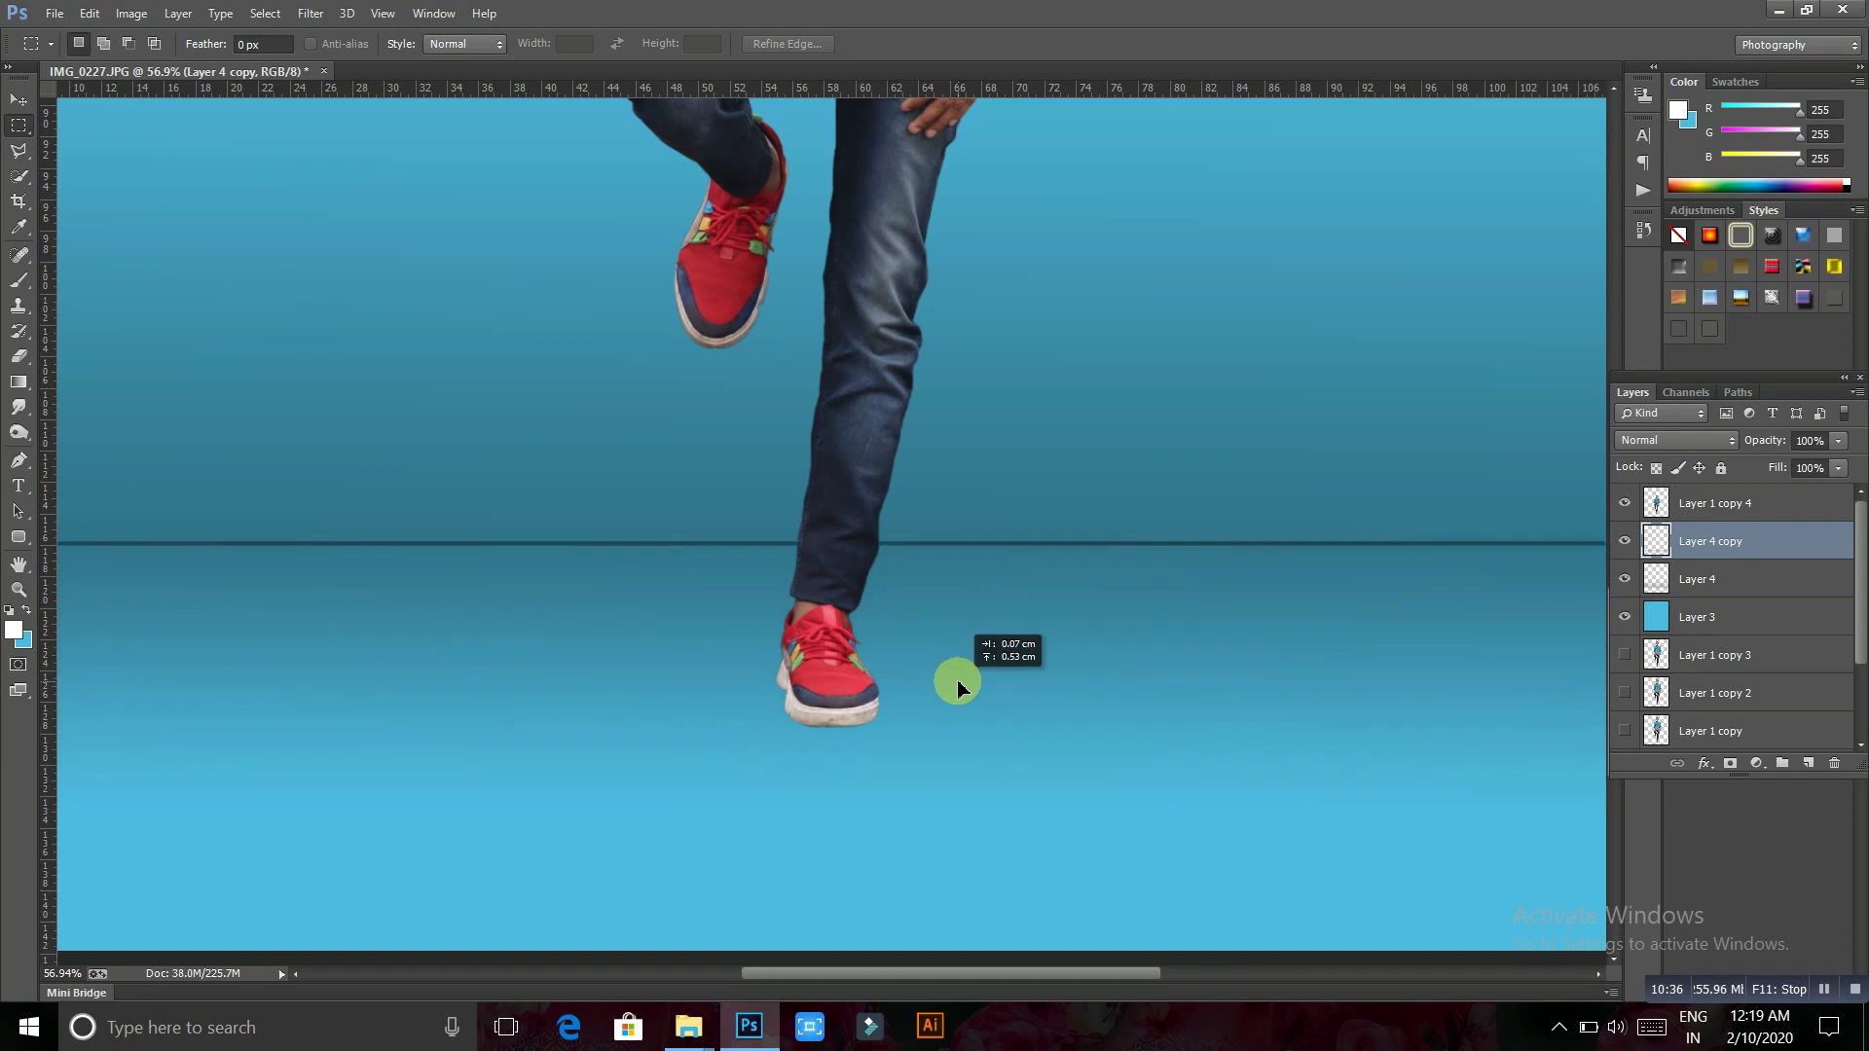
pyautogui.scroll(-3, 956, 686)
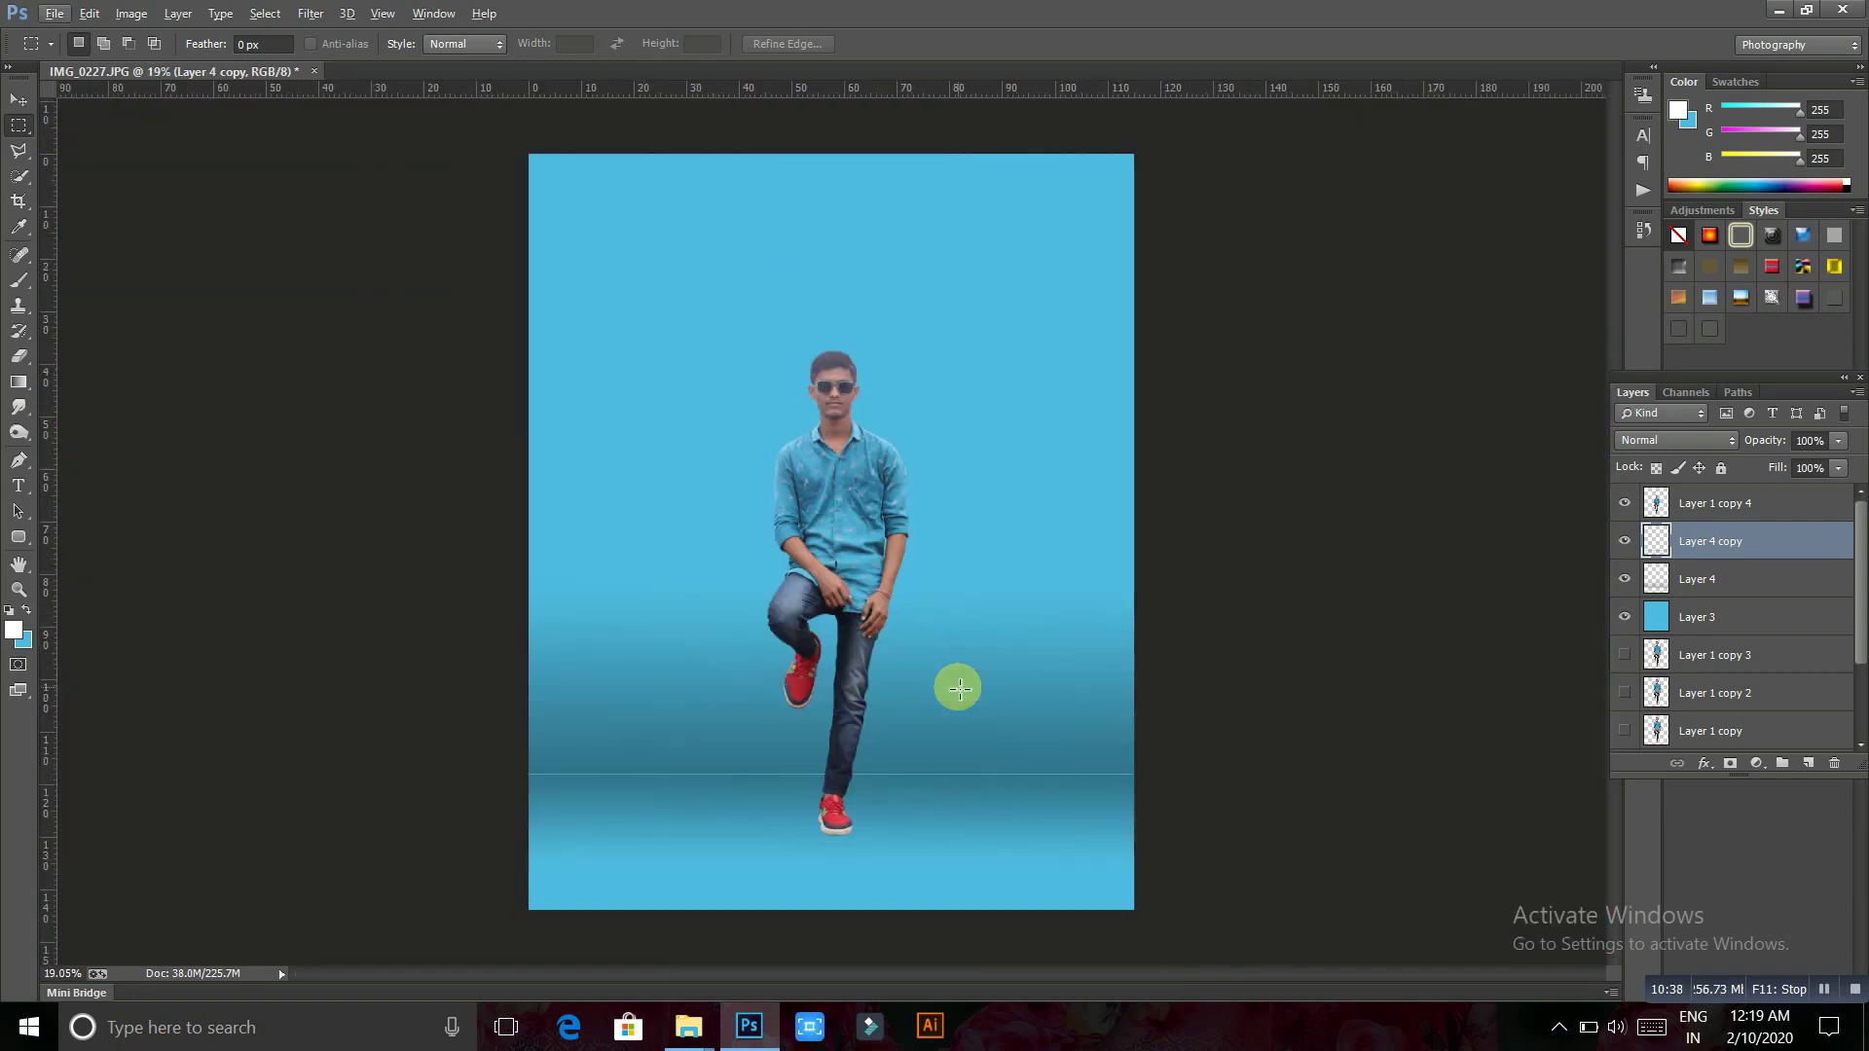
pyautogui.scroll(1, 883, 774)
pyautogui.scroll(-1, 884, 776)
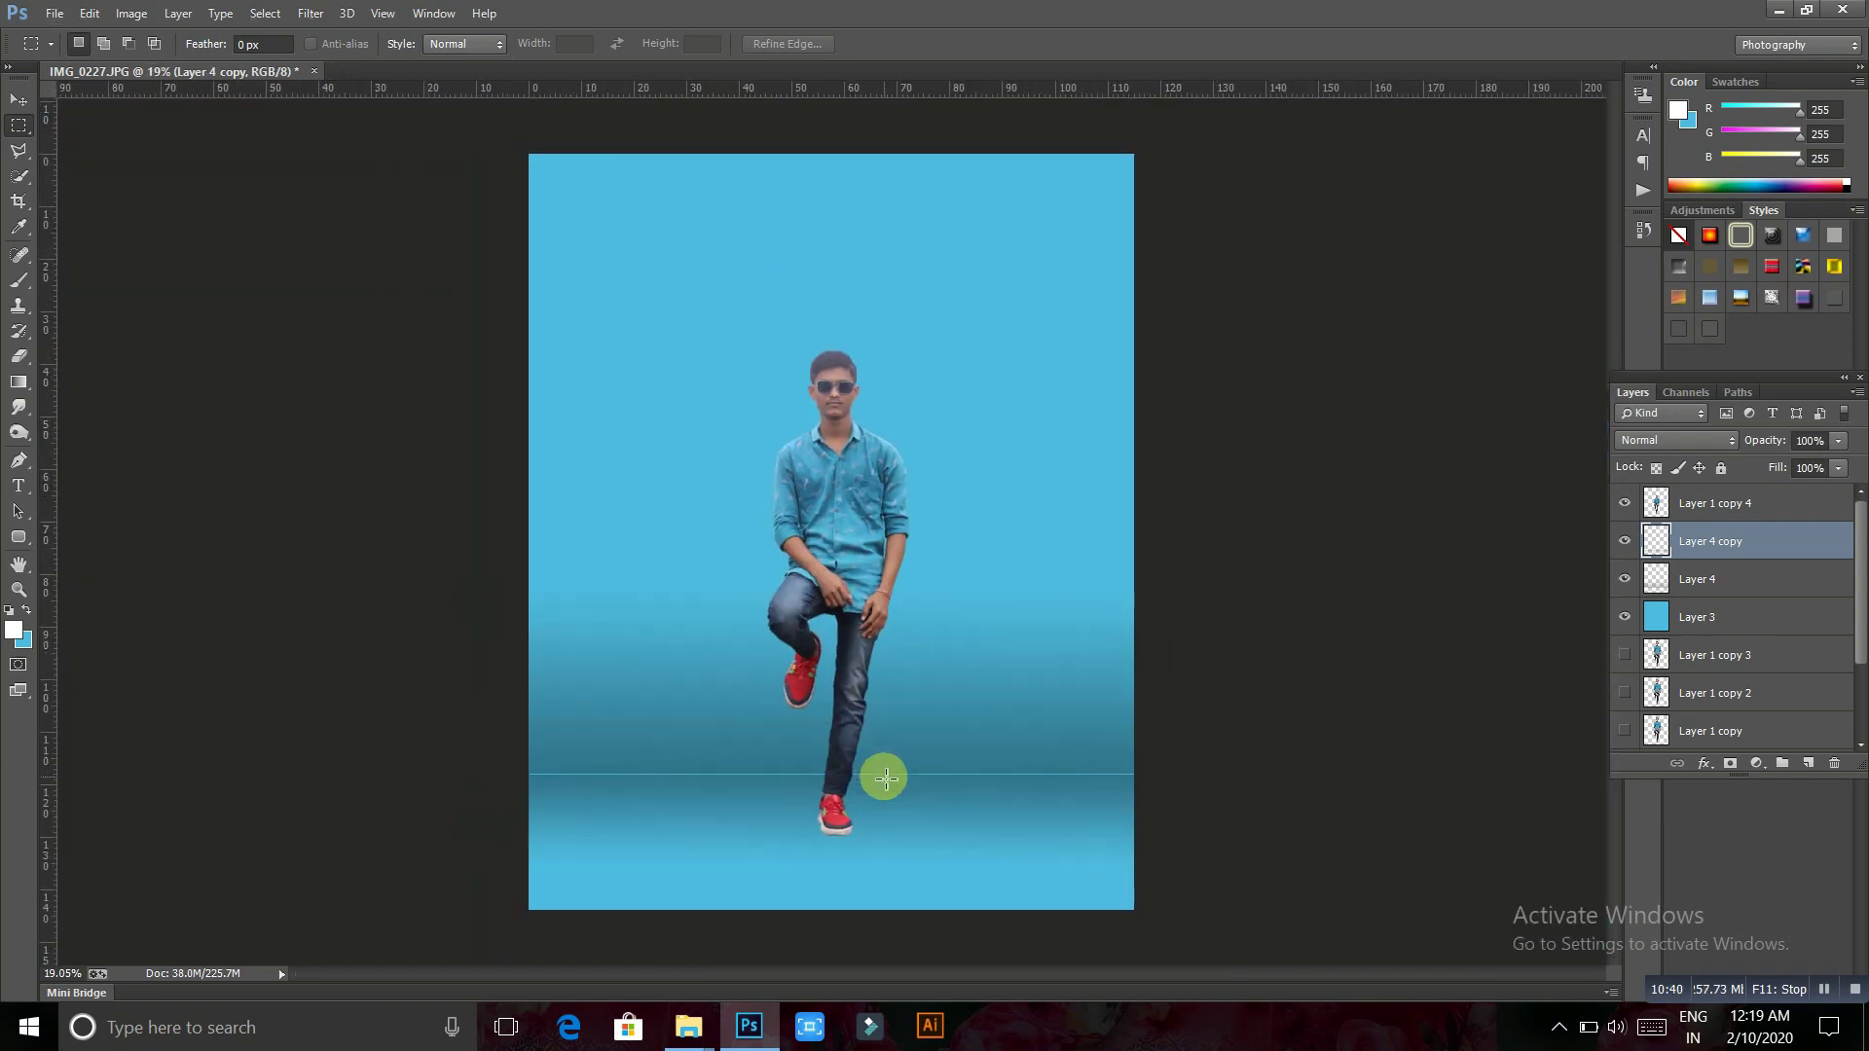
pyautogui.scroll(1, 884, 776)
pyautogui.scroll(-1, 1042, 657)
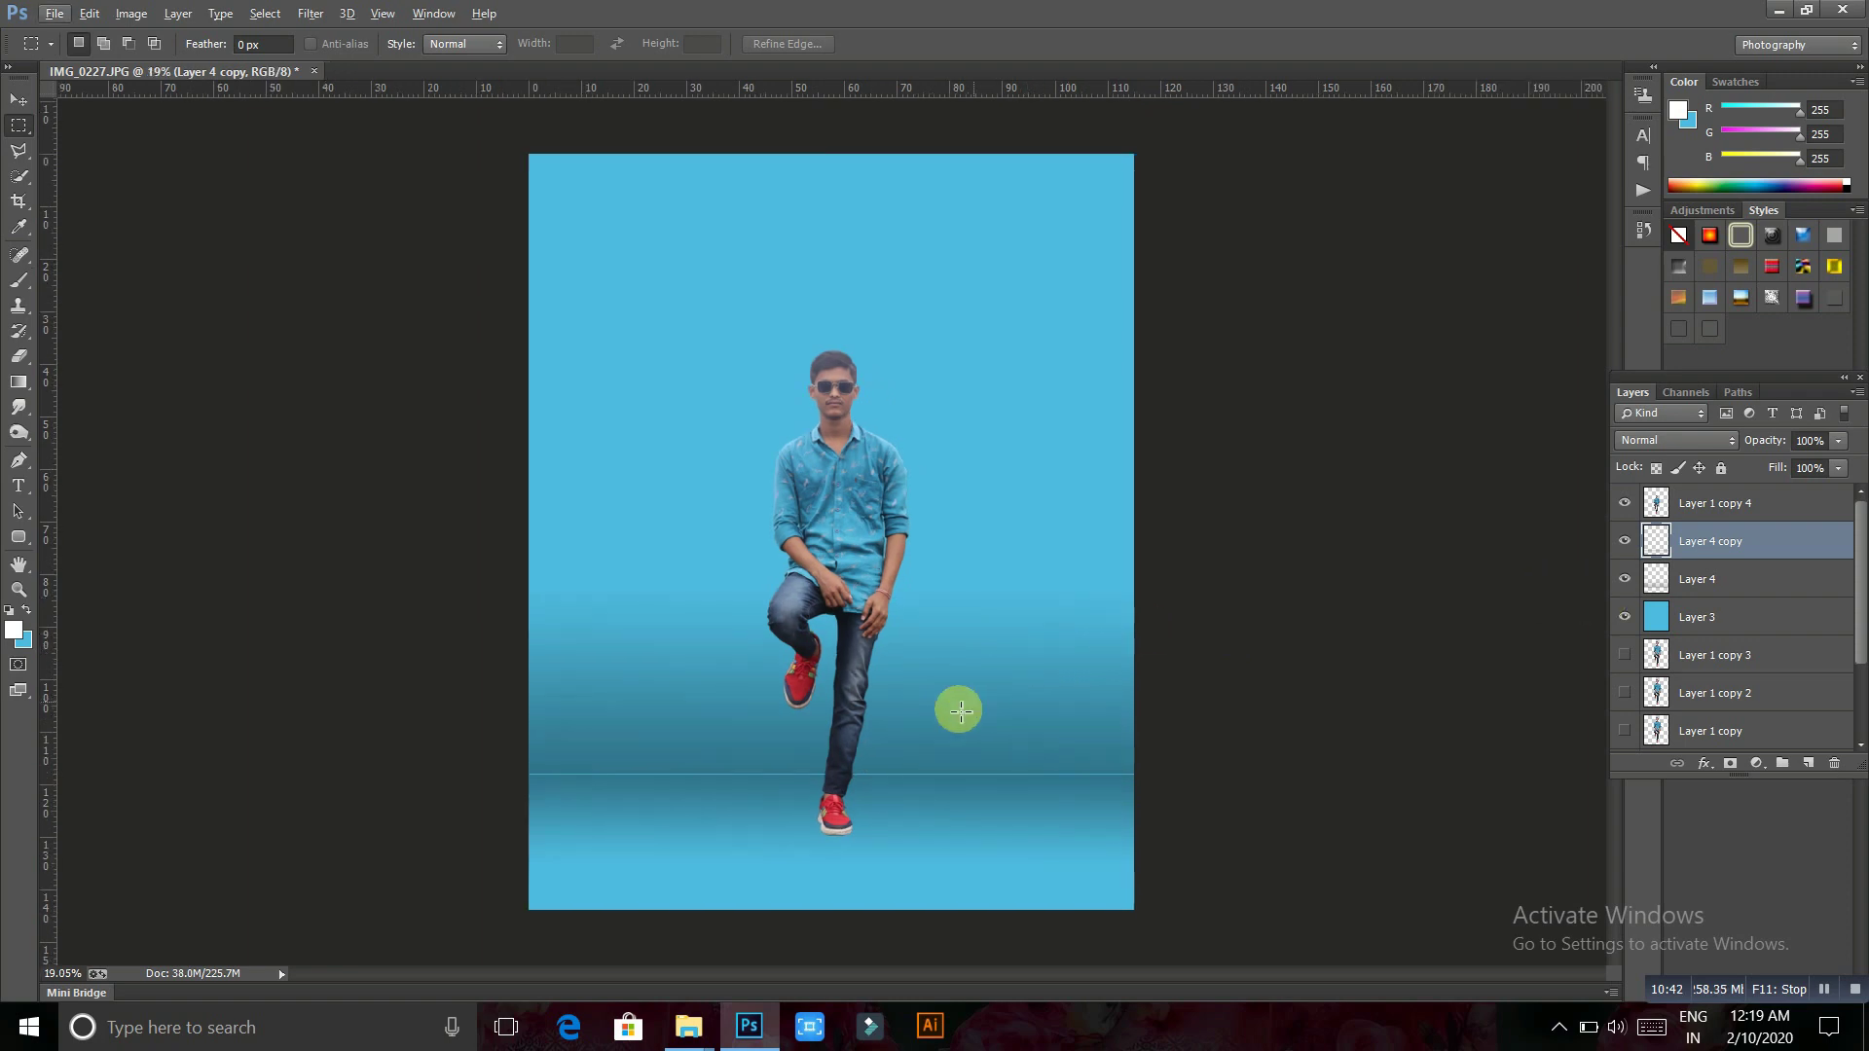
pyautogui.scroll(1, 949, 716)
pyautogui.scroll(-1, 1072, 591)
# Shift Layer 1 copy 4 slightly right and down, then add a new layer above Layer 4 copy
pyautogui.click(1699, 502)
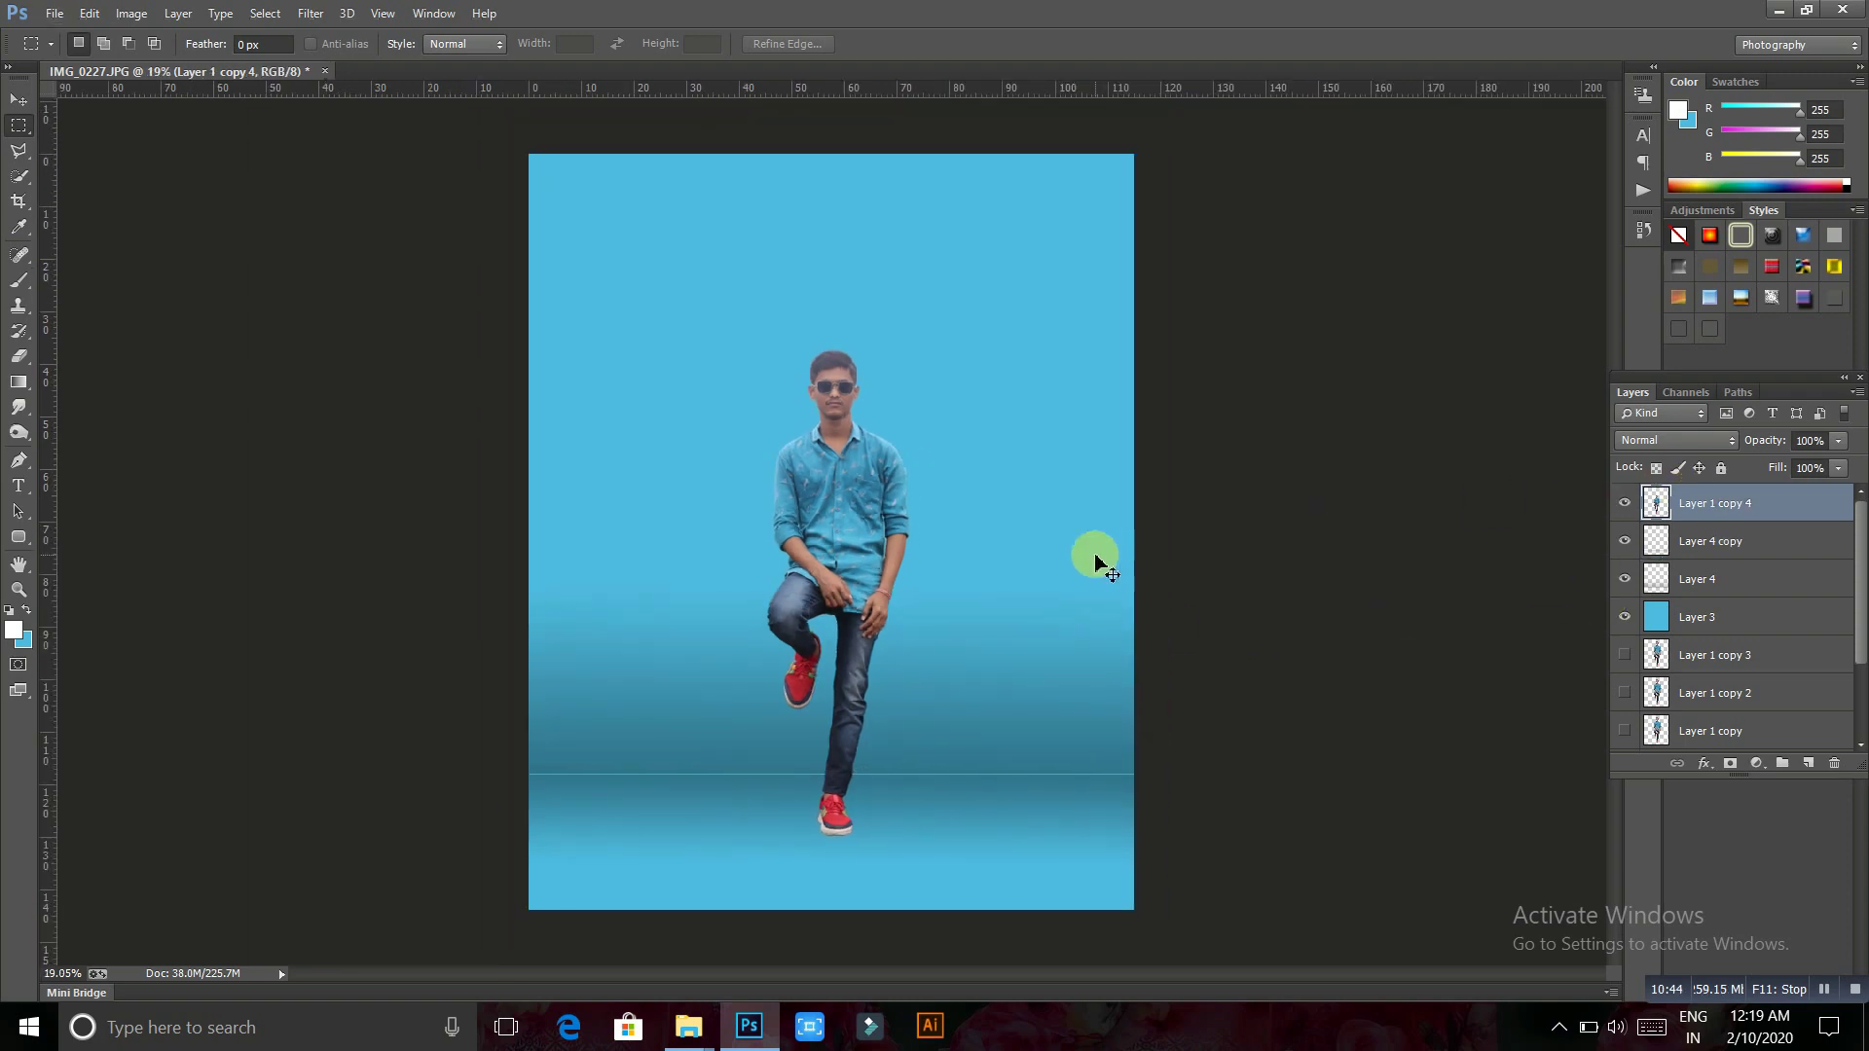
pyautogui.moveTo(1093, 555); pyautogui.dragTo(1105, 577)
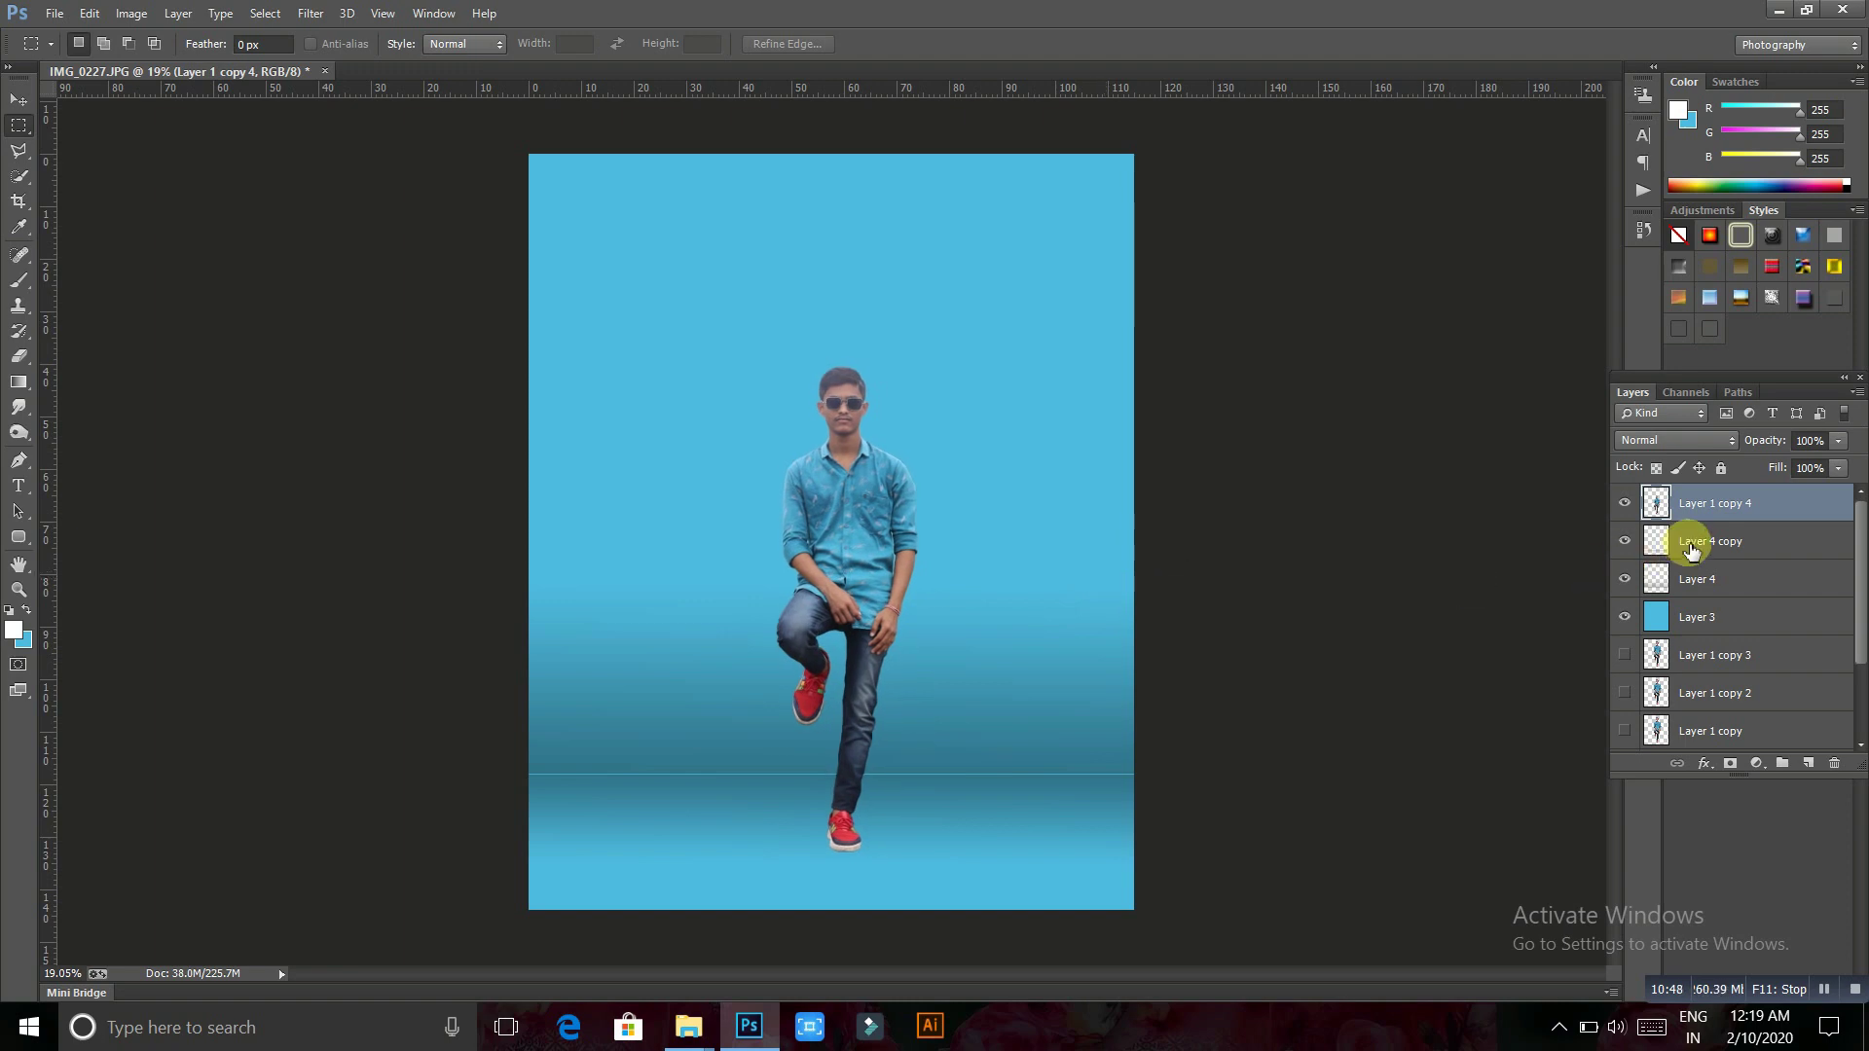
pyautogui.click(1699, 541)
pyautogui.click(1809, 767)
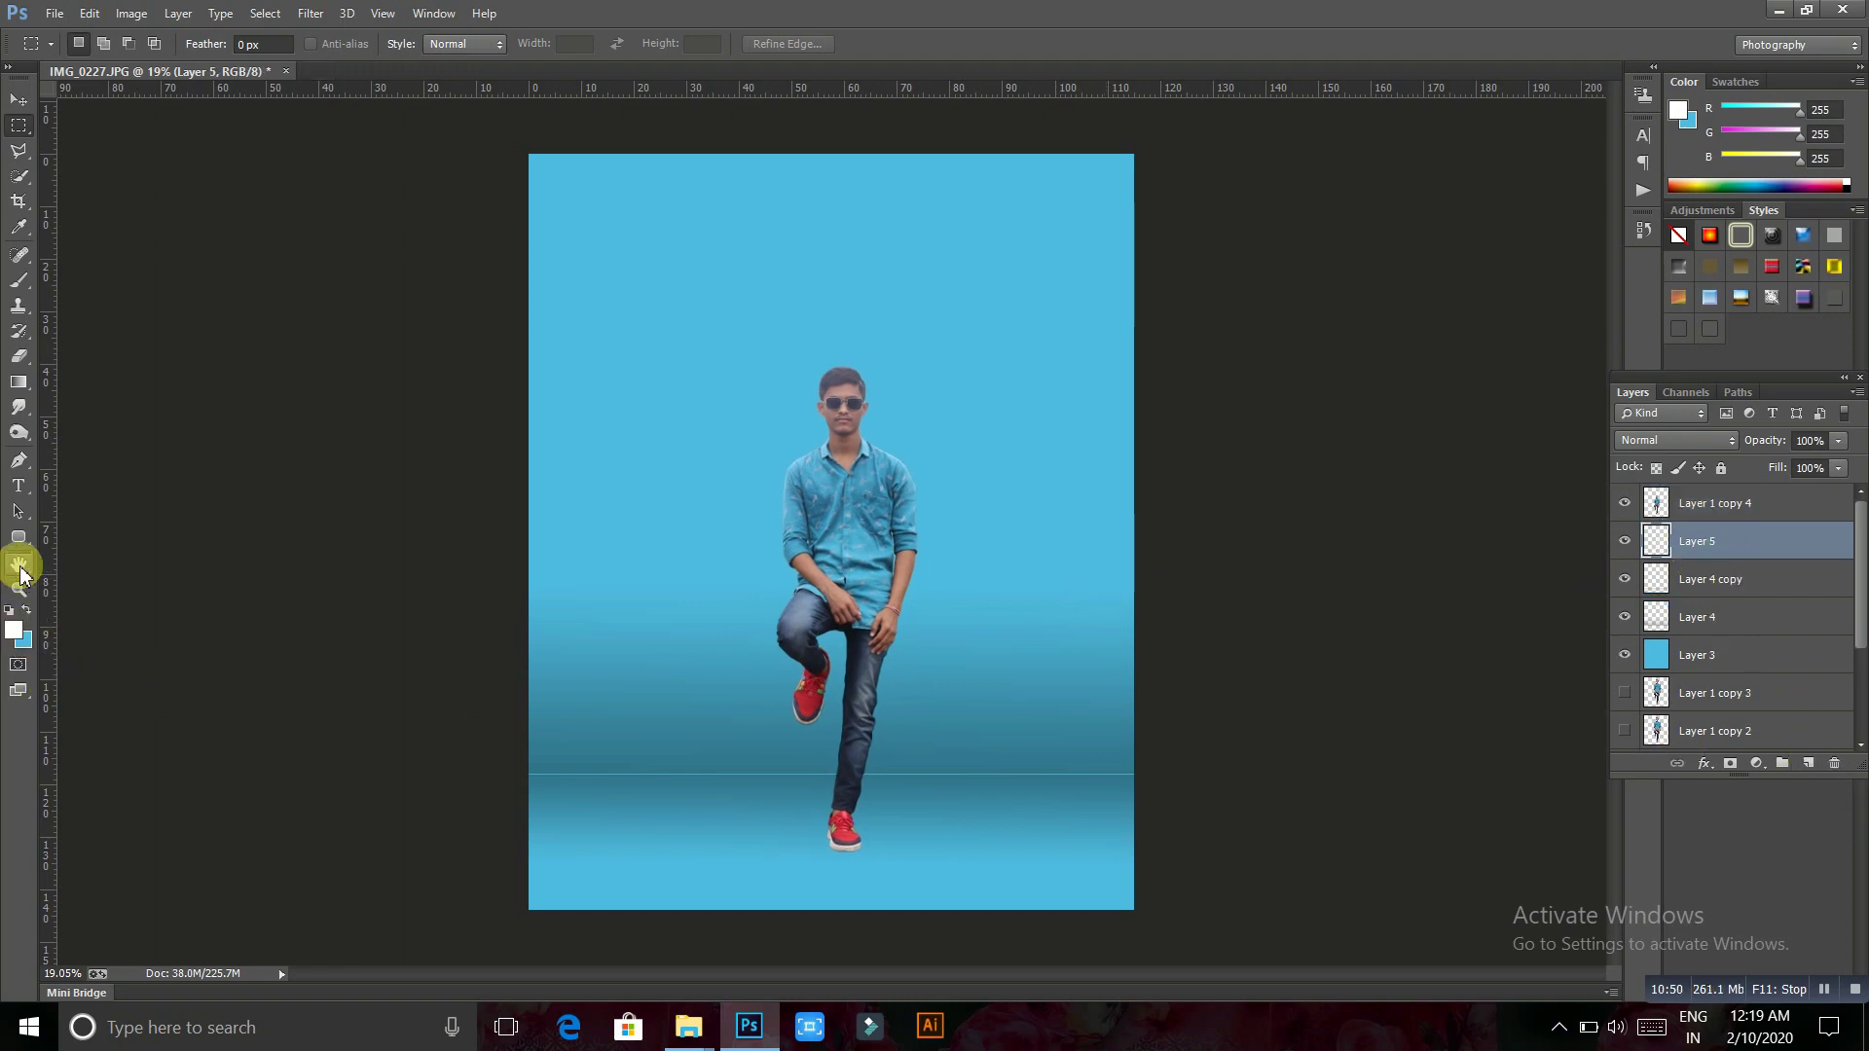
# Draw a white 2754 × 1423 px rounded rectangle with 566 px corners behind the man's upper body
pyautogui.click(20, 539)
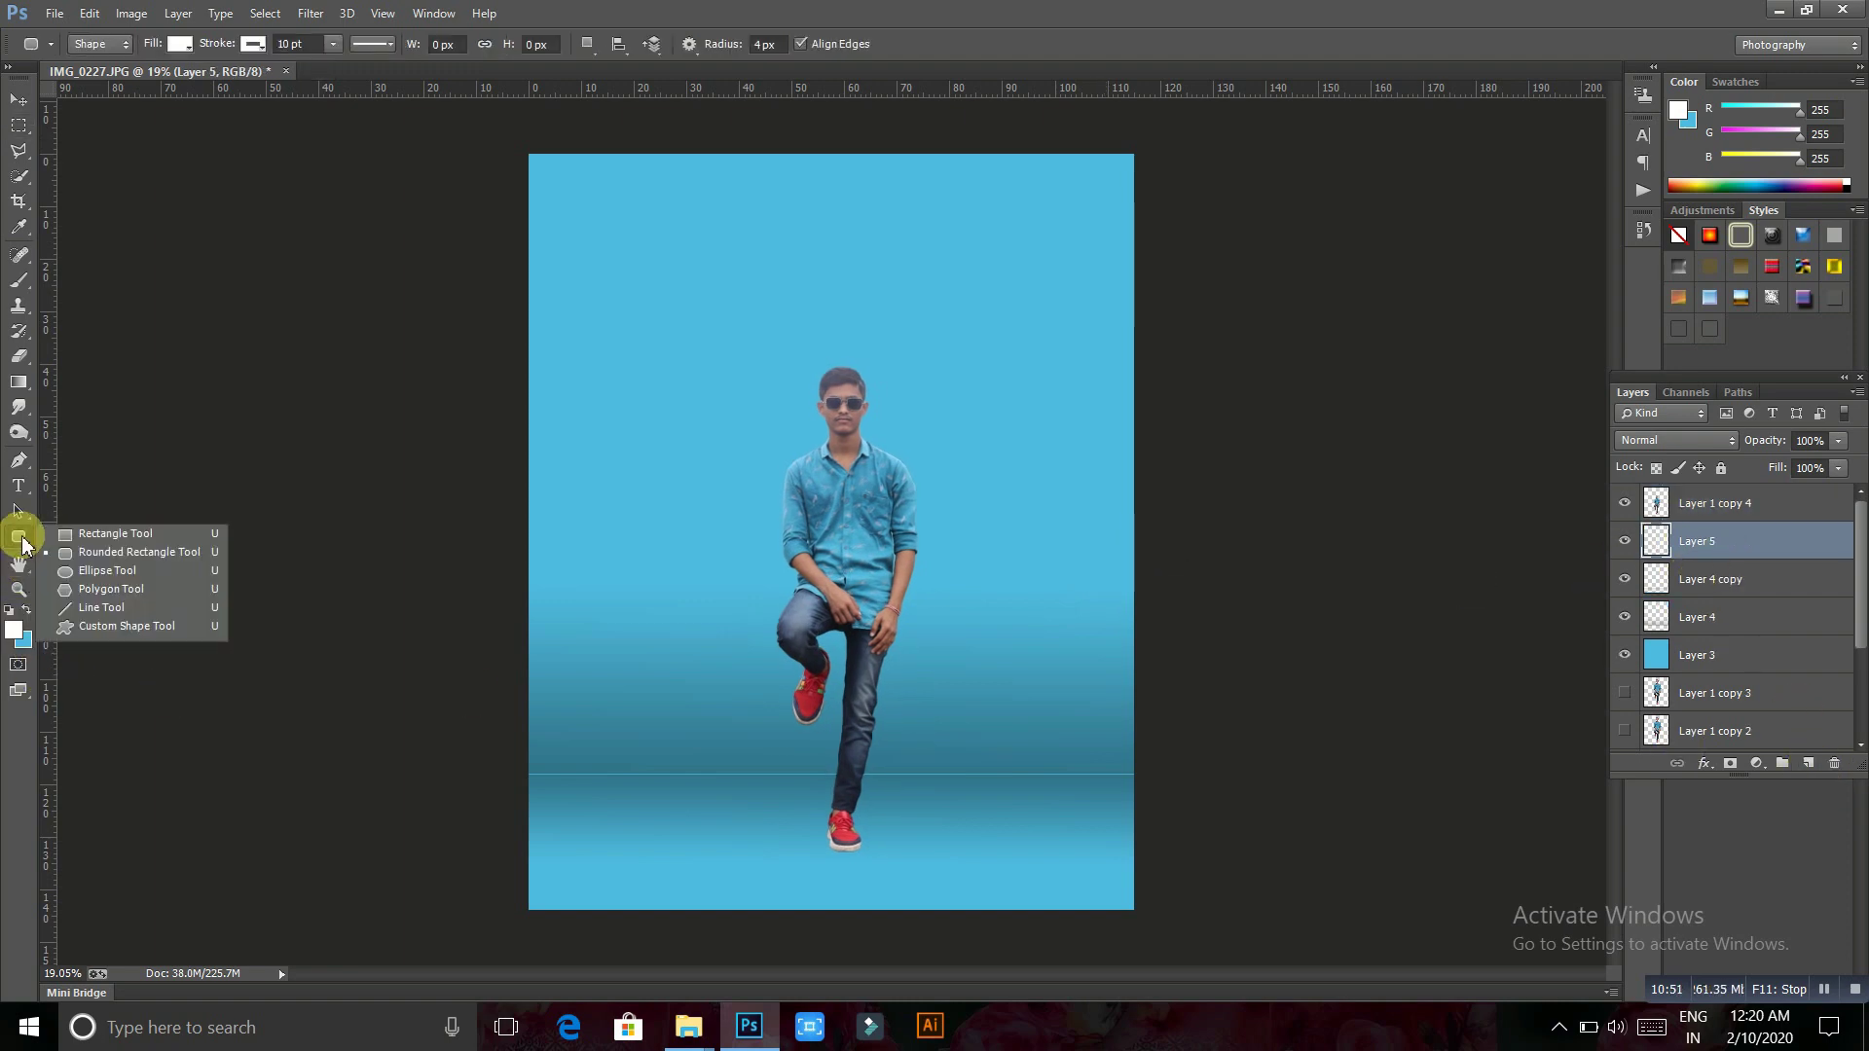
pyautogui.click(90, 552)
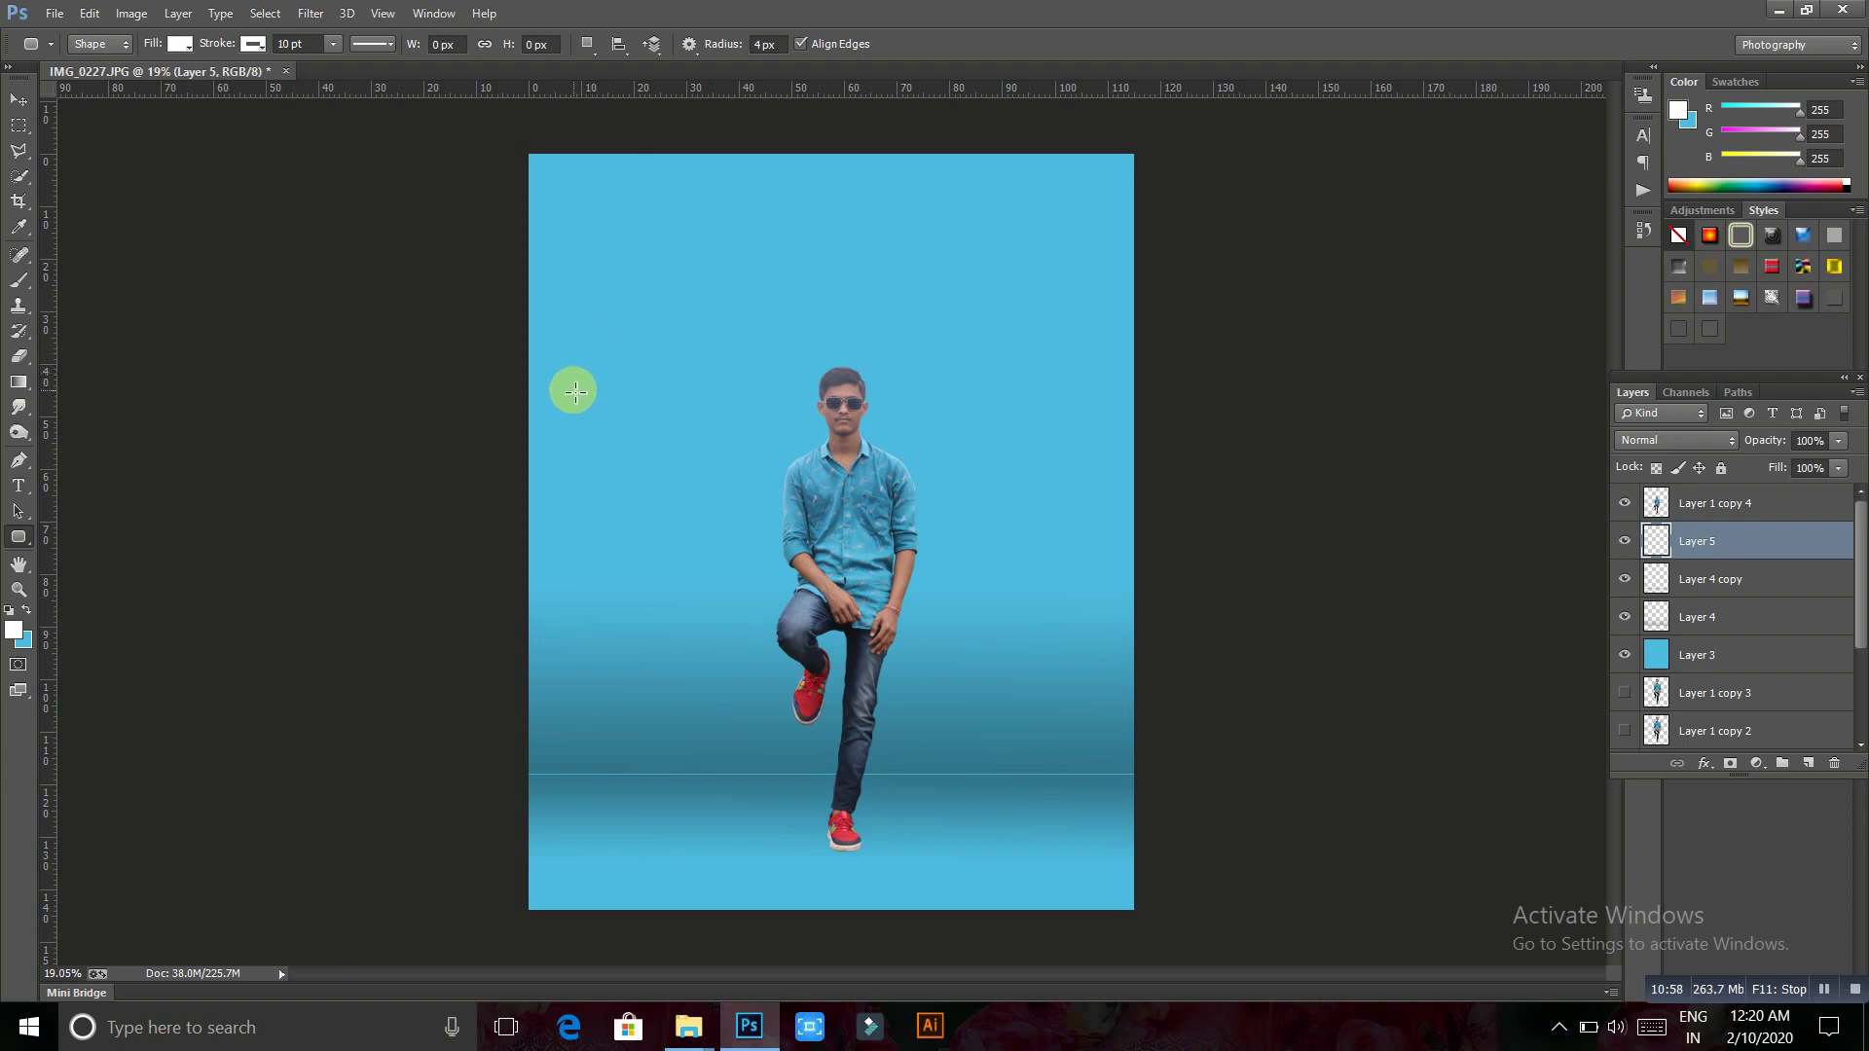
pyautogui.moveTo(574, 391); pyautogui.dragTo(1083, 650)
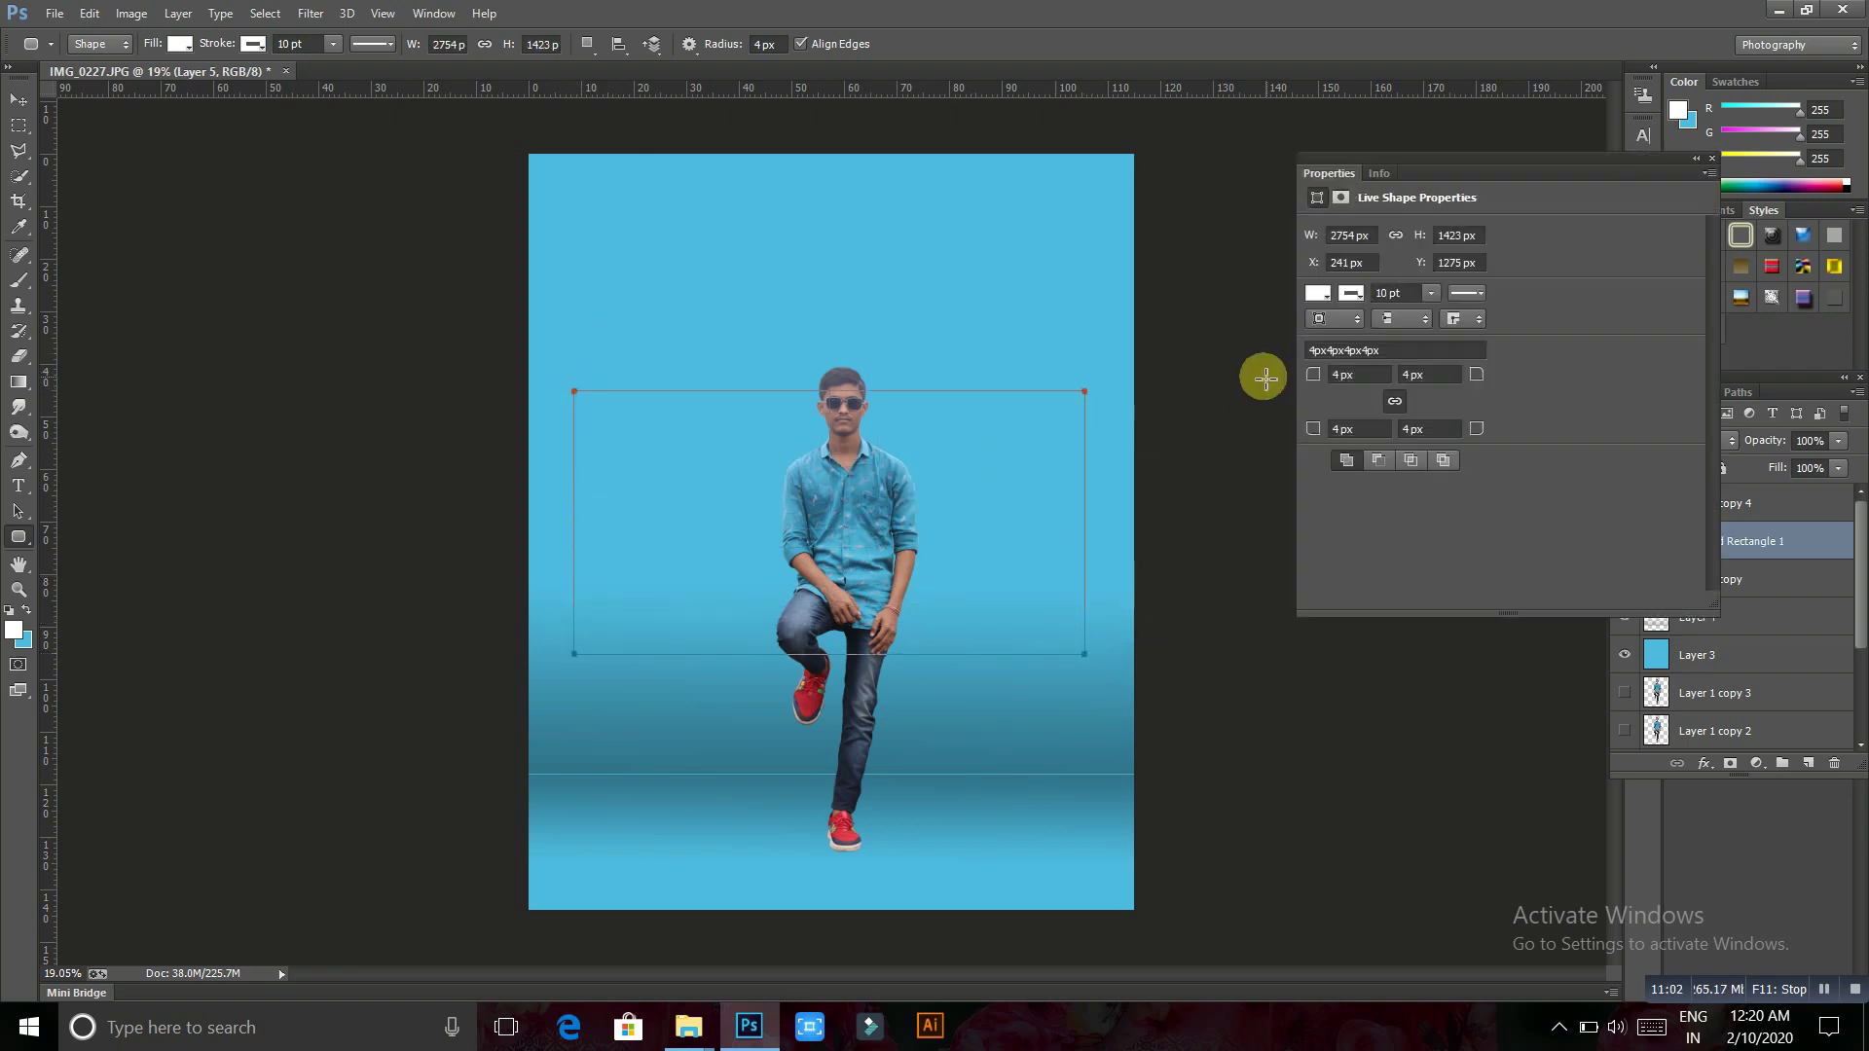
pyautogui.moveTo(1318, 378); pyautogui.dragTo(1627, 409)
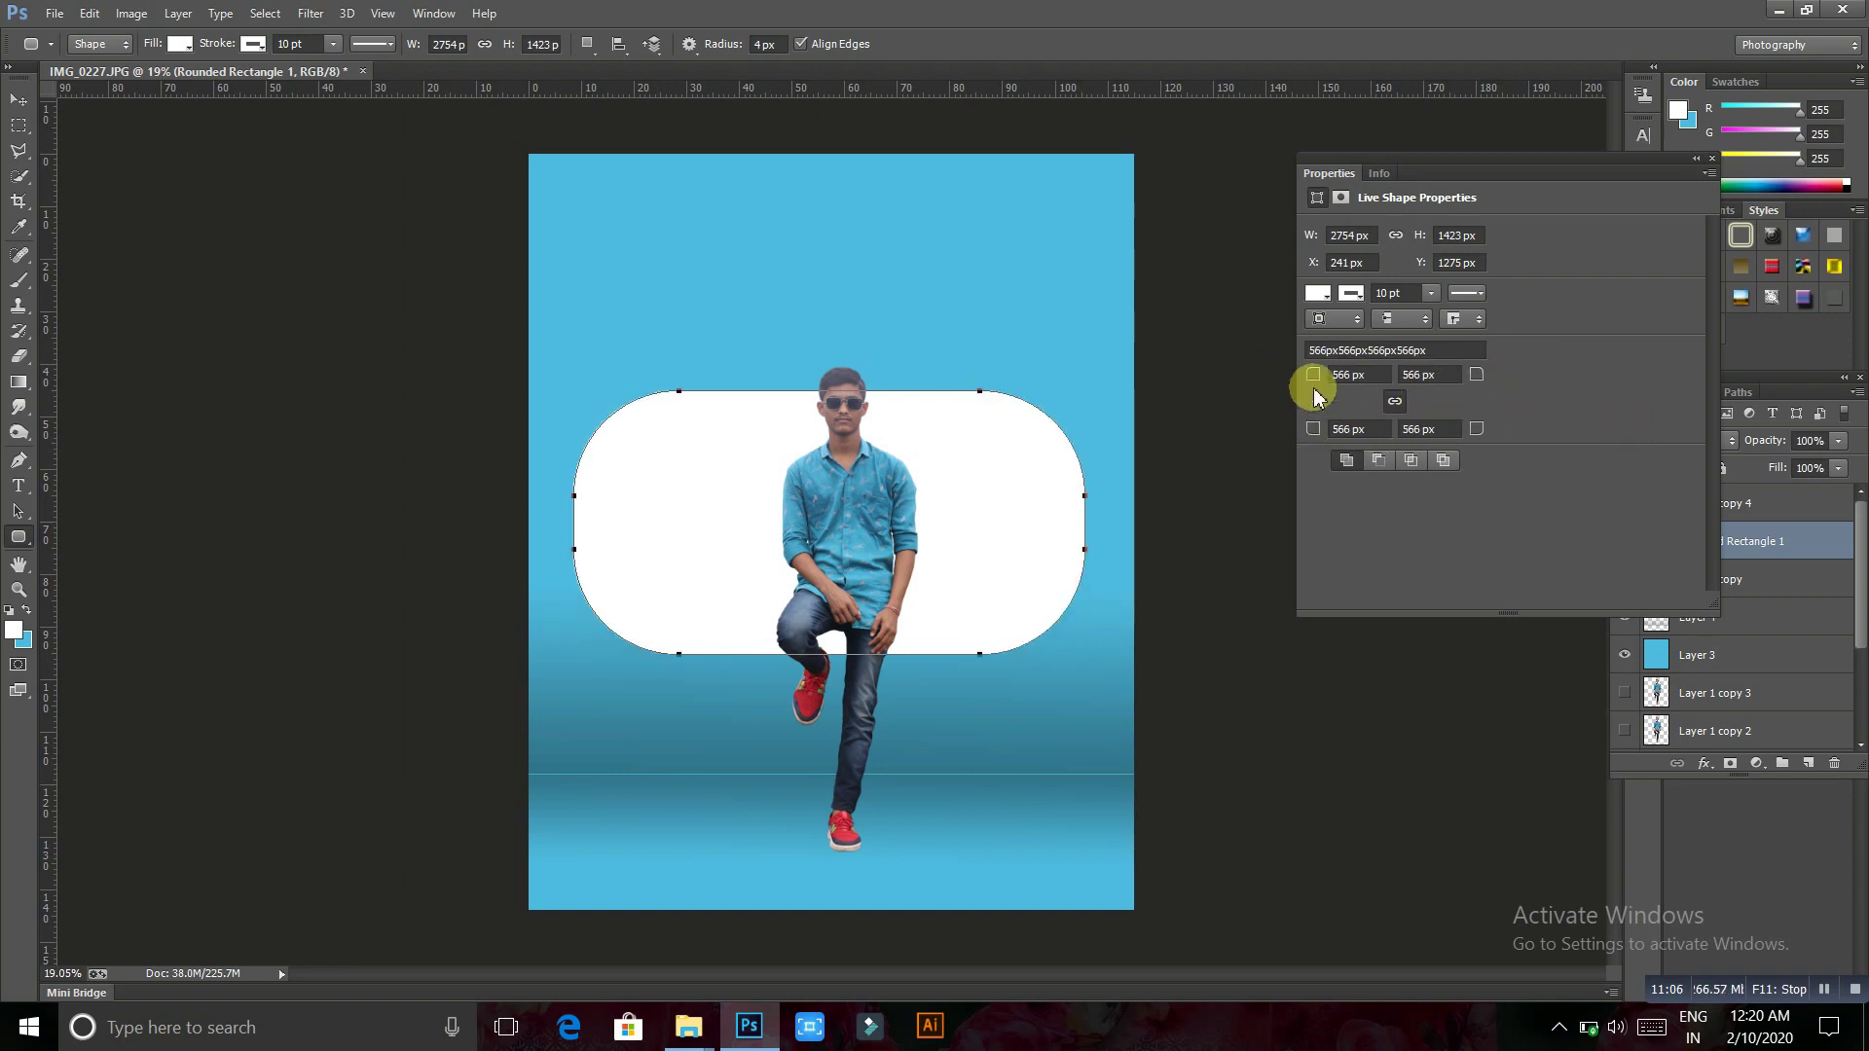
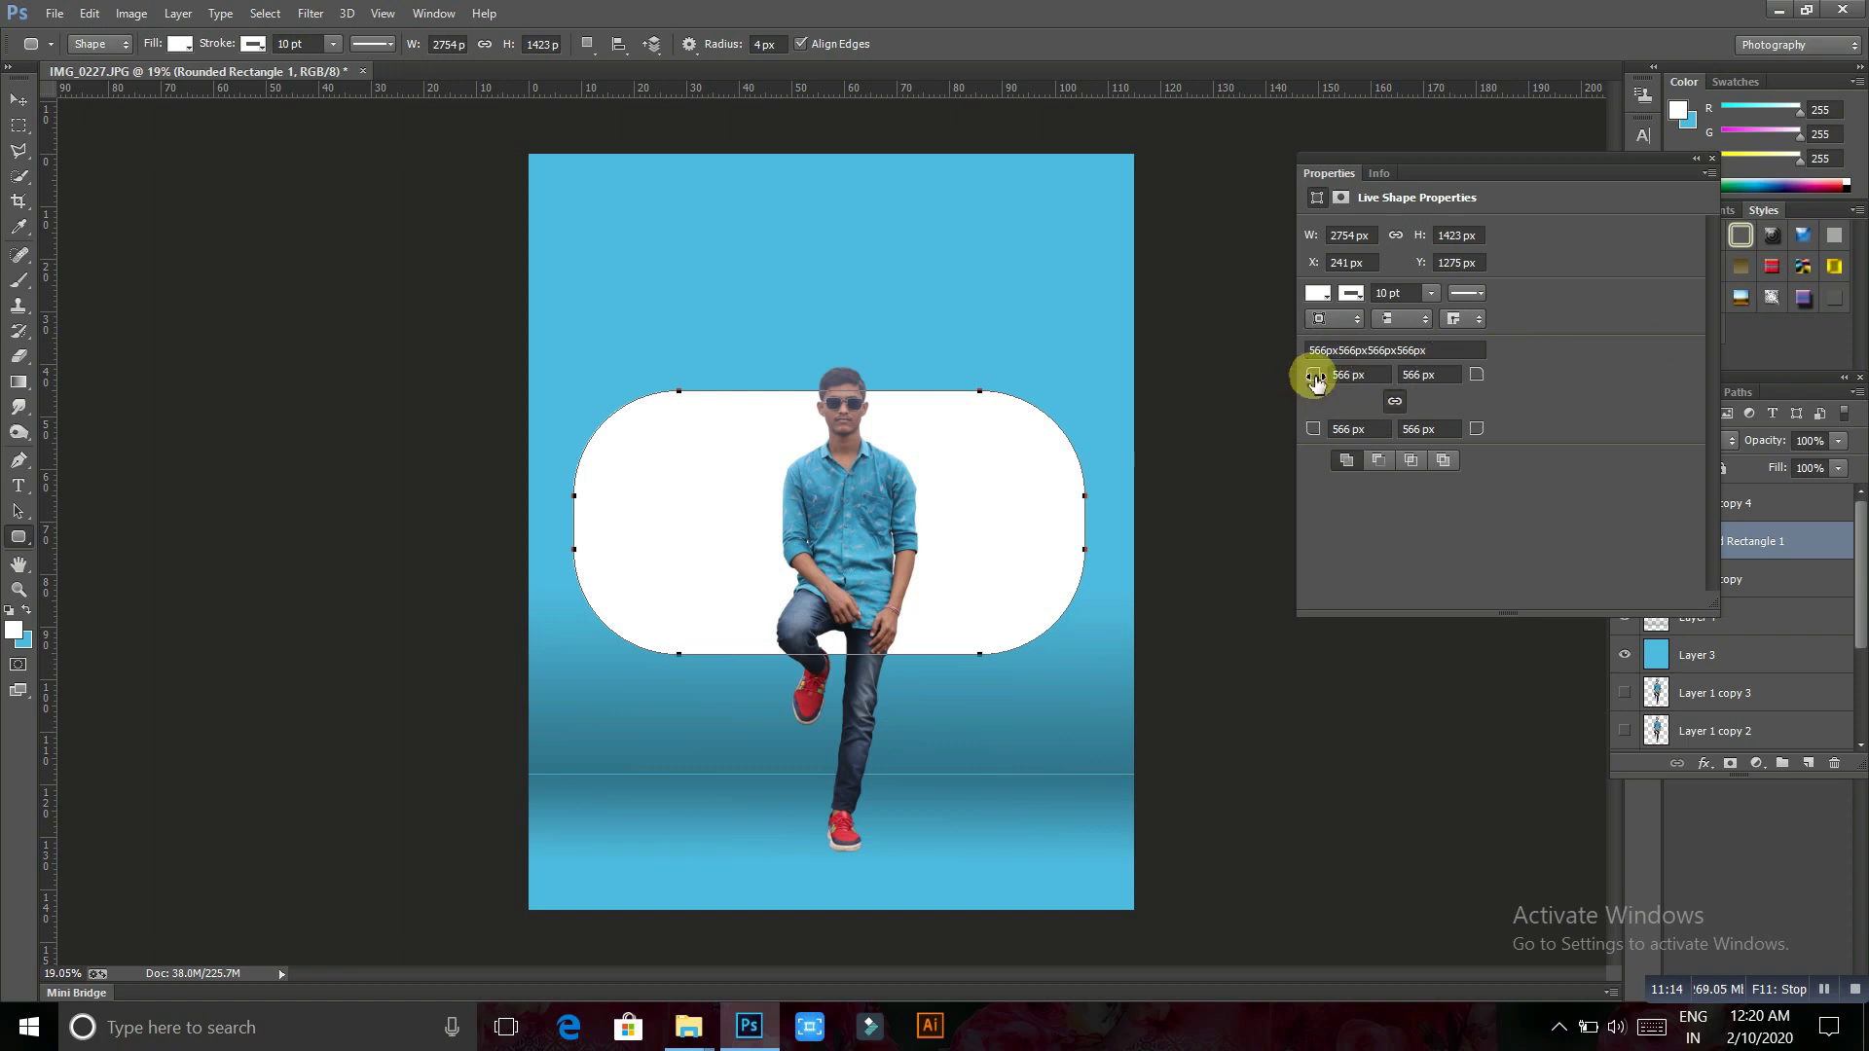
# Round the rectangle's corners to 711.5 px and rasterize the Rounded Rectangle 1 layer
pyautogui.moveTo(1315, 377)
pyautogui.mouseDown()
pyautogui.moveTo(1557, 376)
pyautogui.moveTo(1460, 354)
pyautogui.mouseUp()
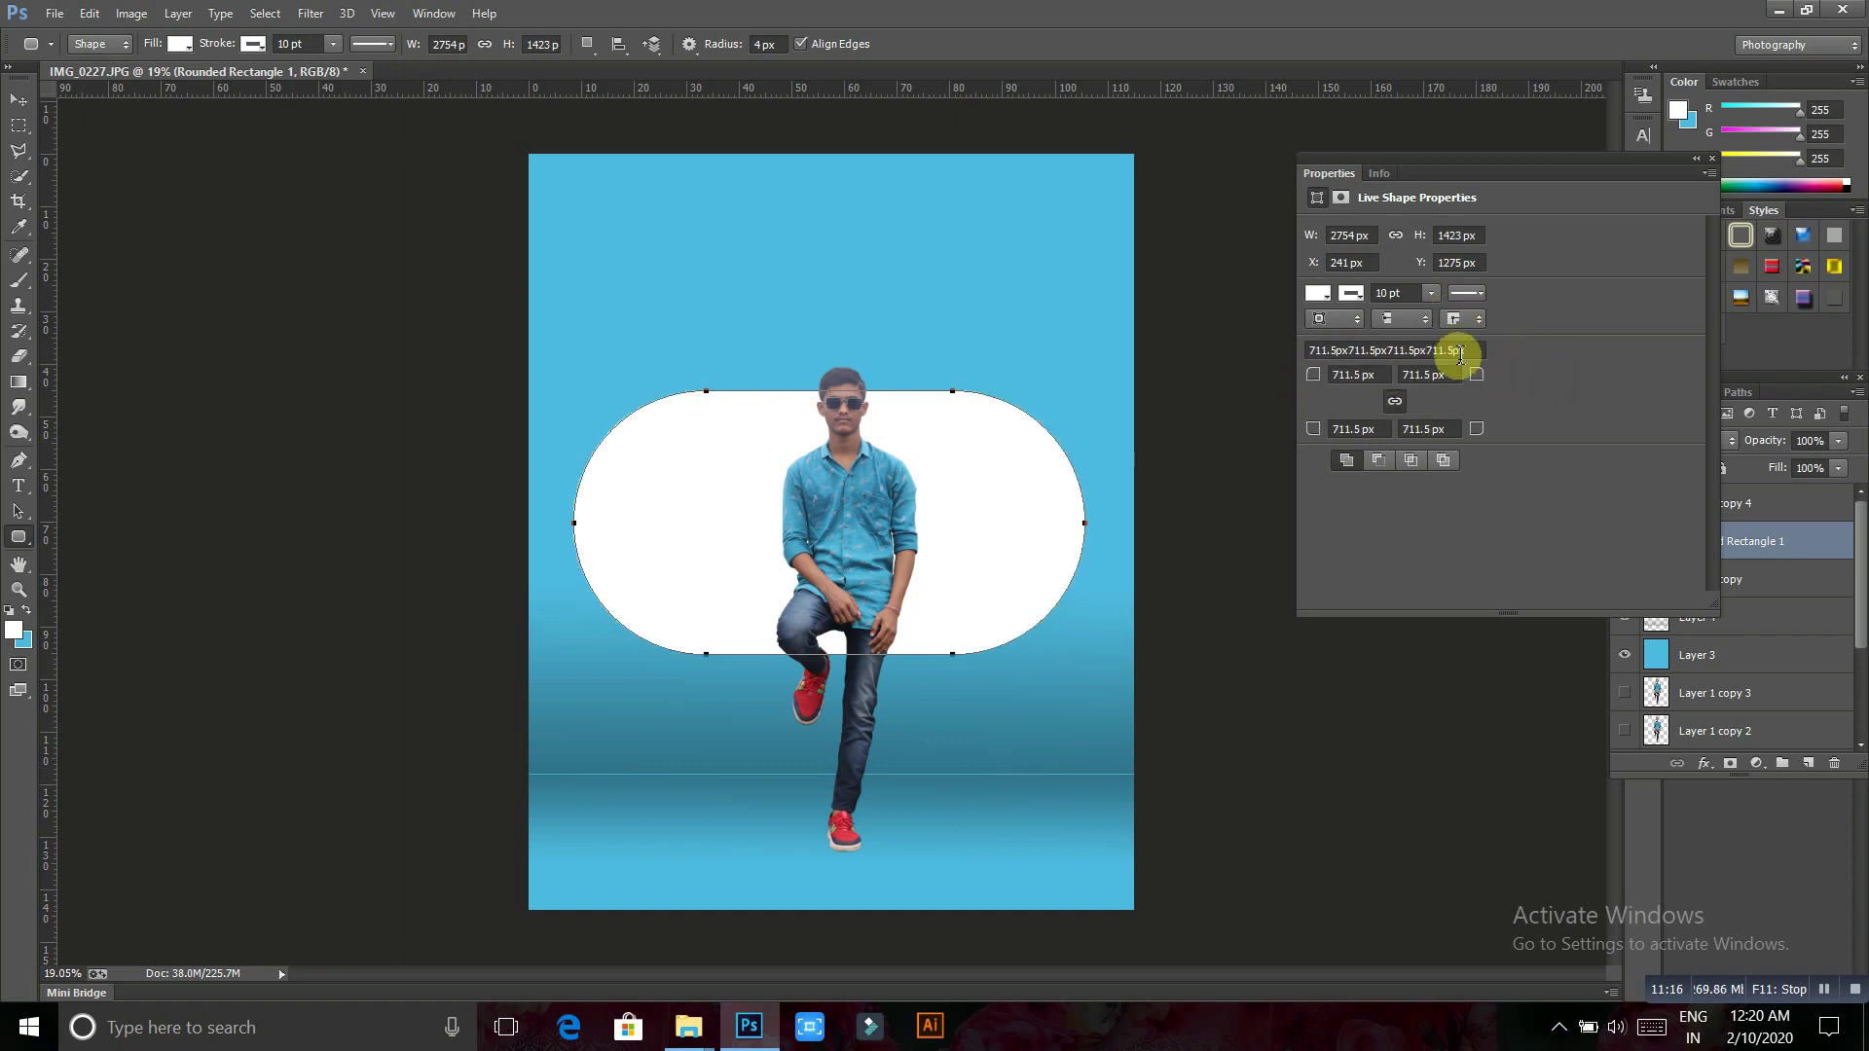
pyautogui.click(1714, 162)
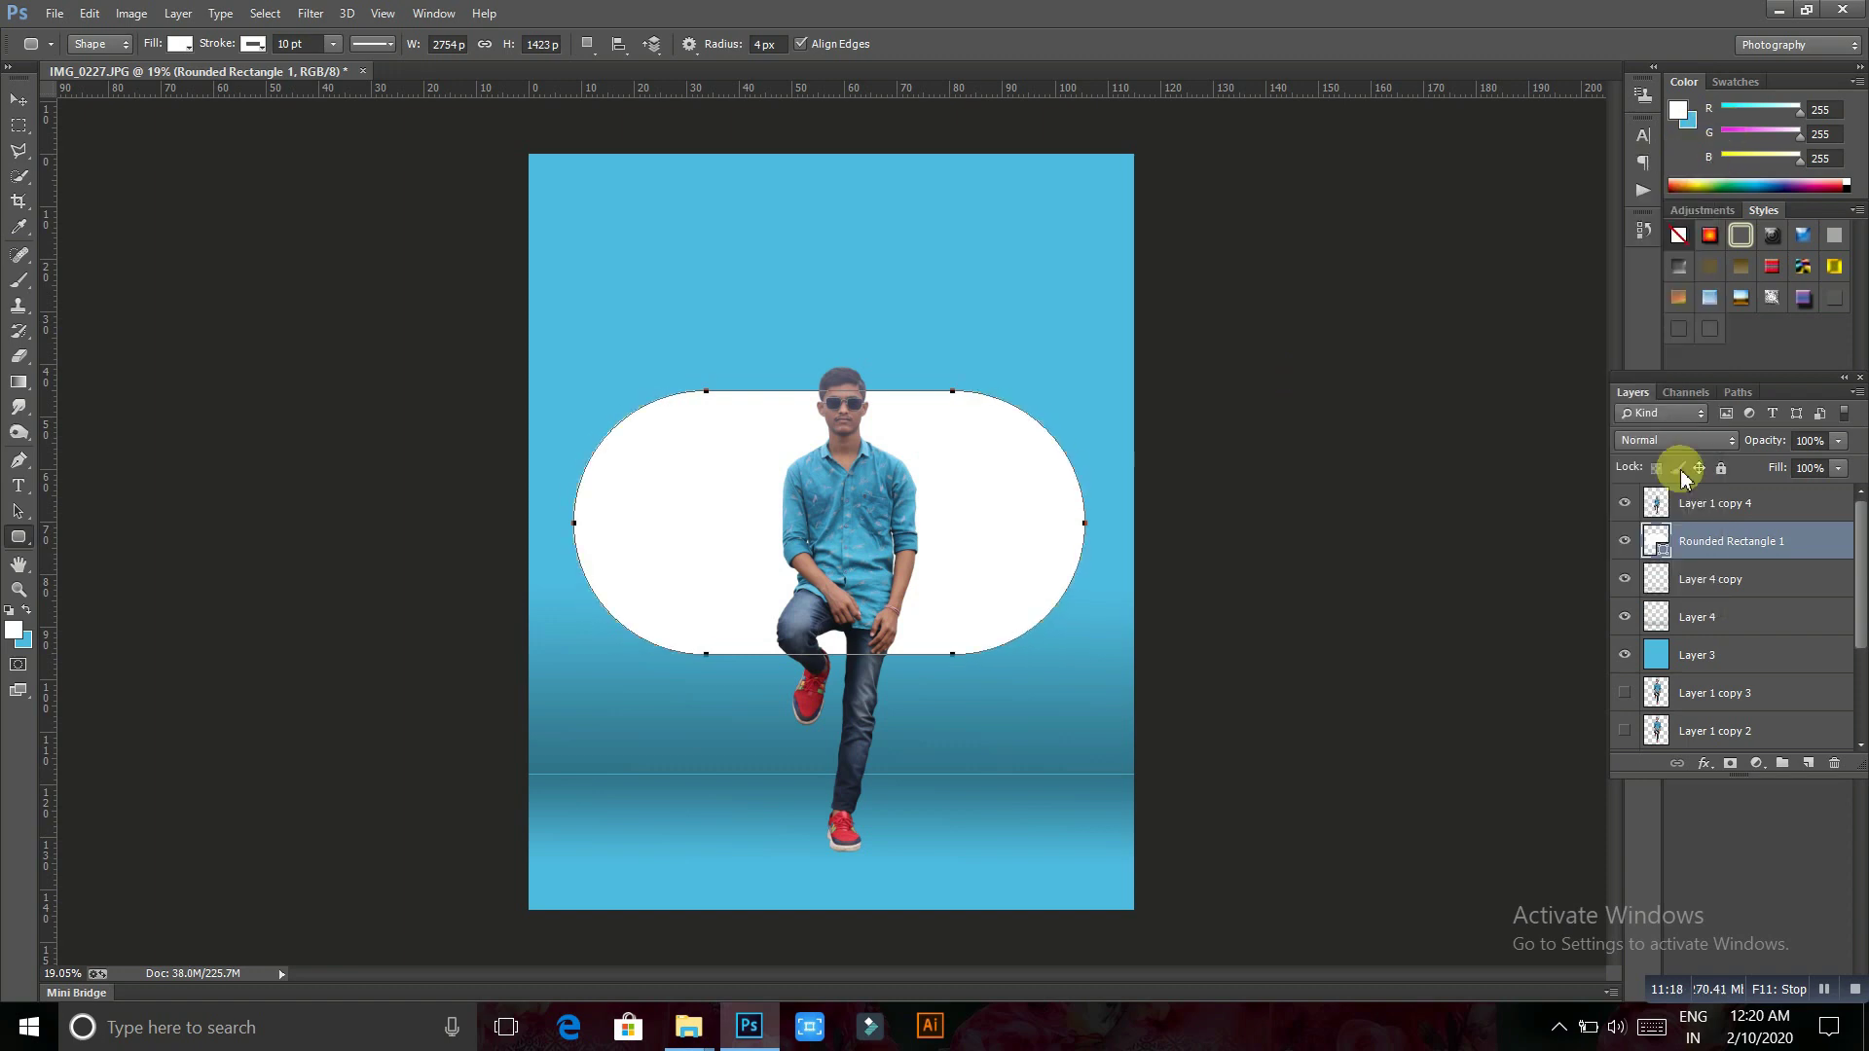
pyautogui.rightClick(1705, 538)
pyautogui.click(1347, 332)
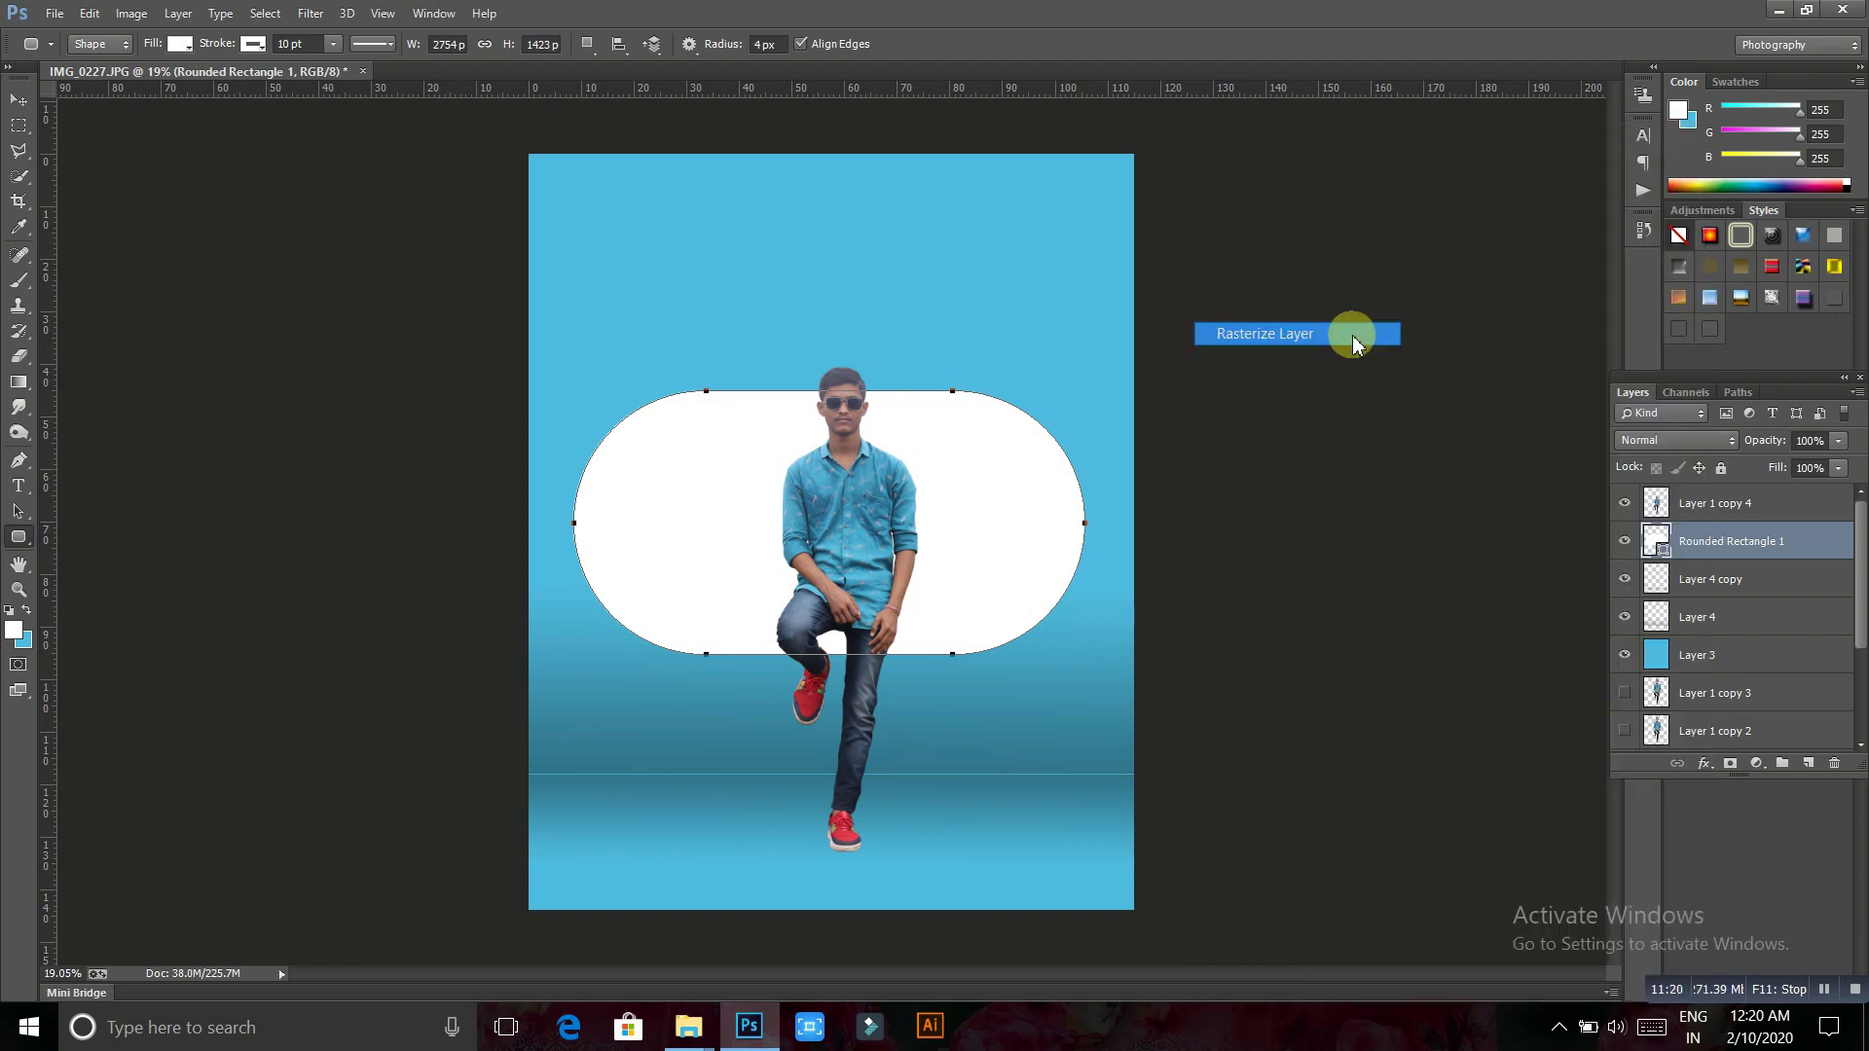
# Rotate the pill 90° counter-clockwise to stand upright and nudge it up behind the man
pyautogui.rightClick(921, 418)
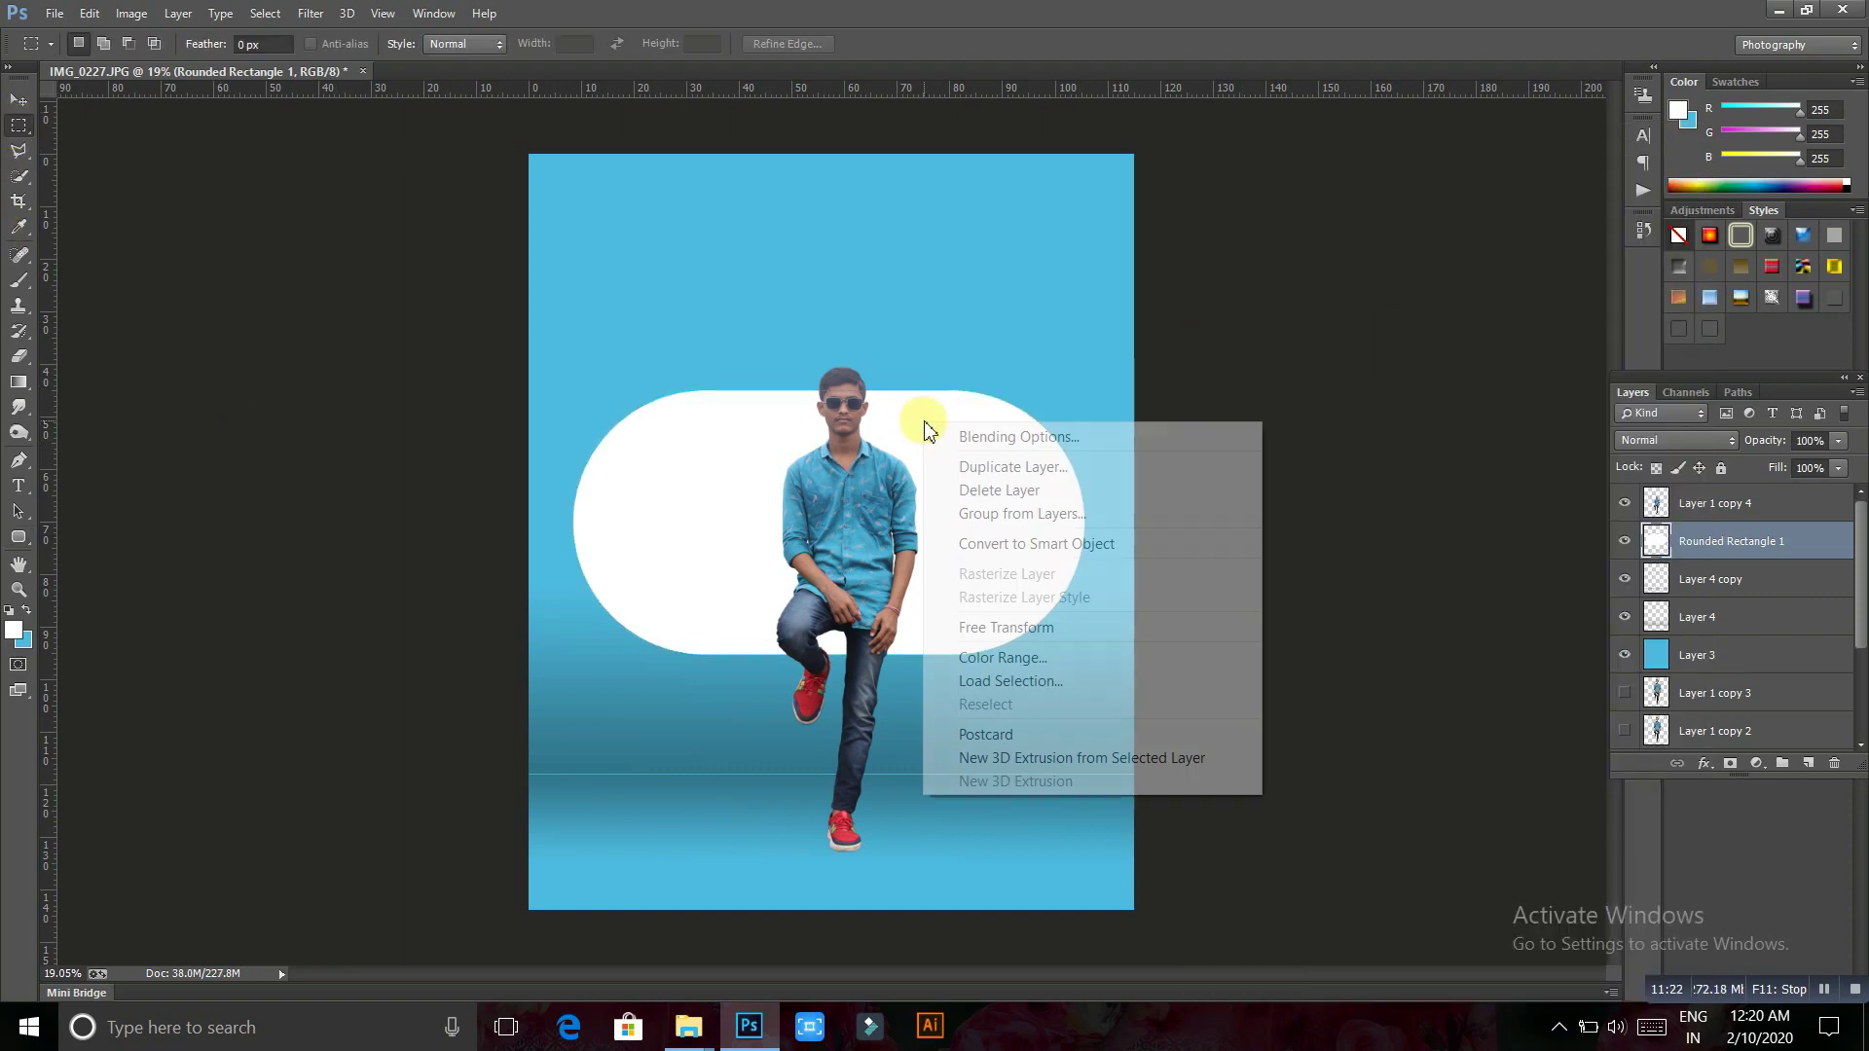
pyautogui.click(1012, 626)
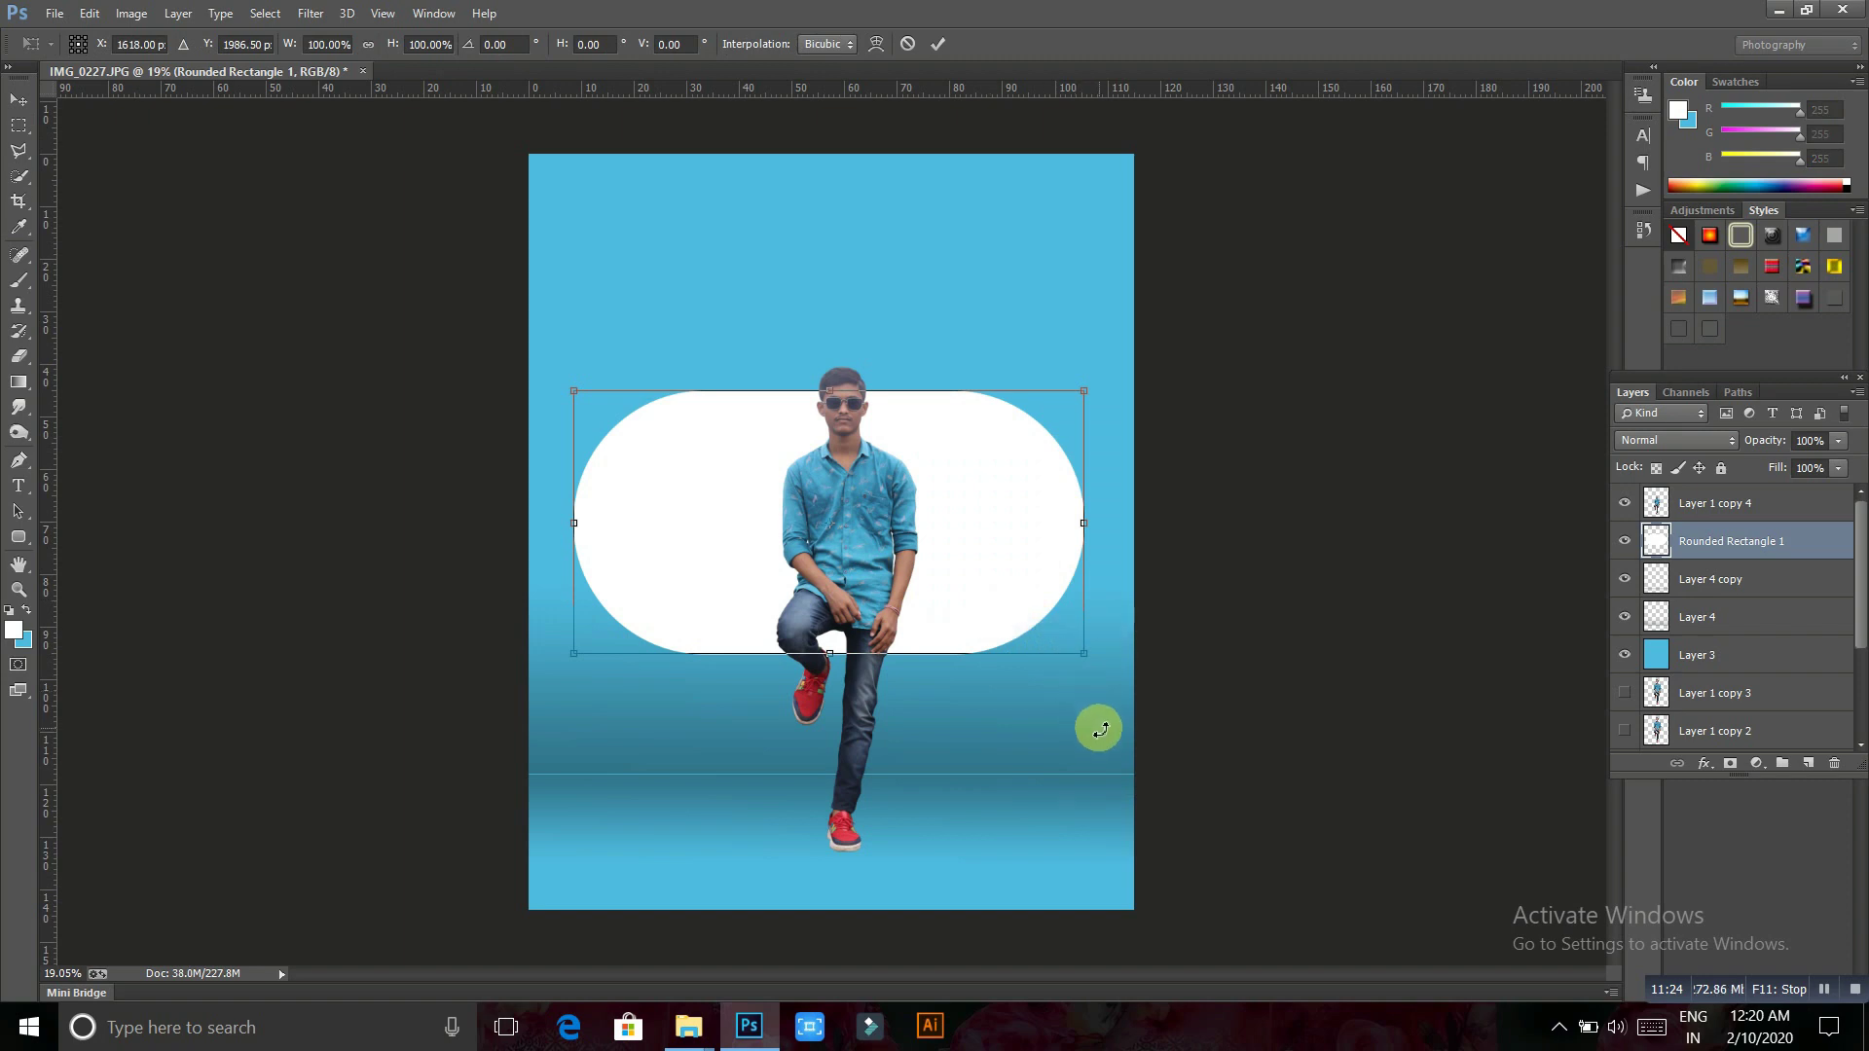
pyautogui.moveTo(1098, 729); pyautogui.dragTo(1009, 324)
pyautogui.hotkey('ctrl', 'z')
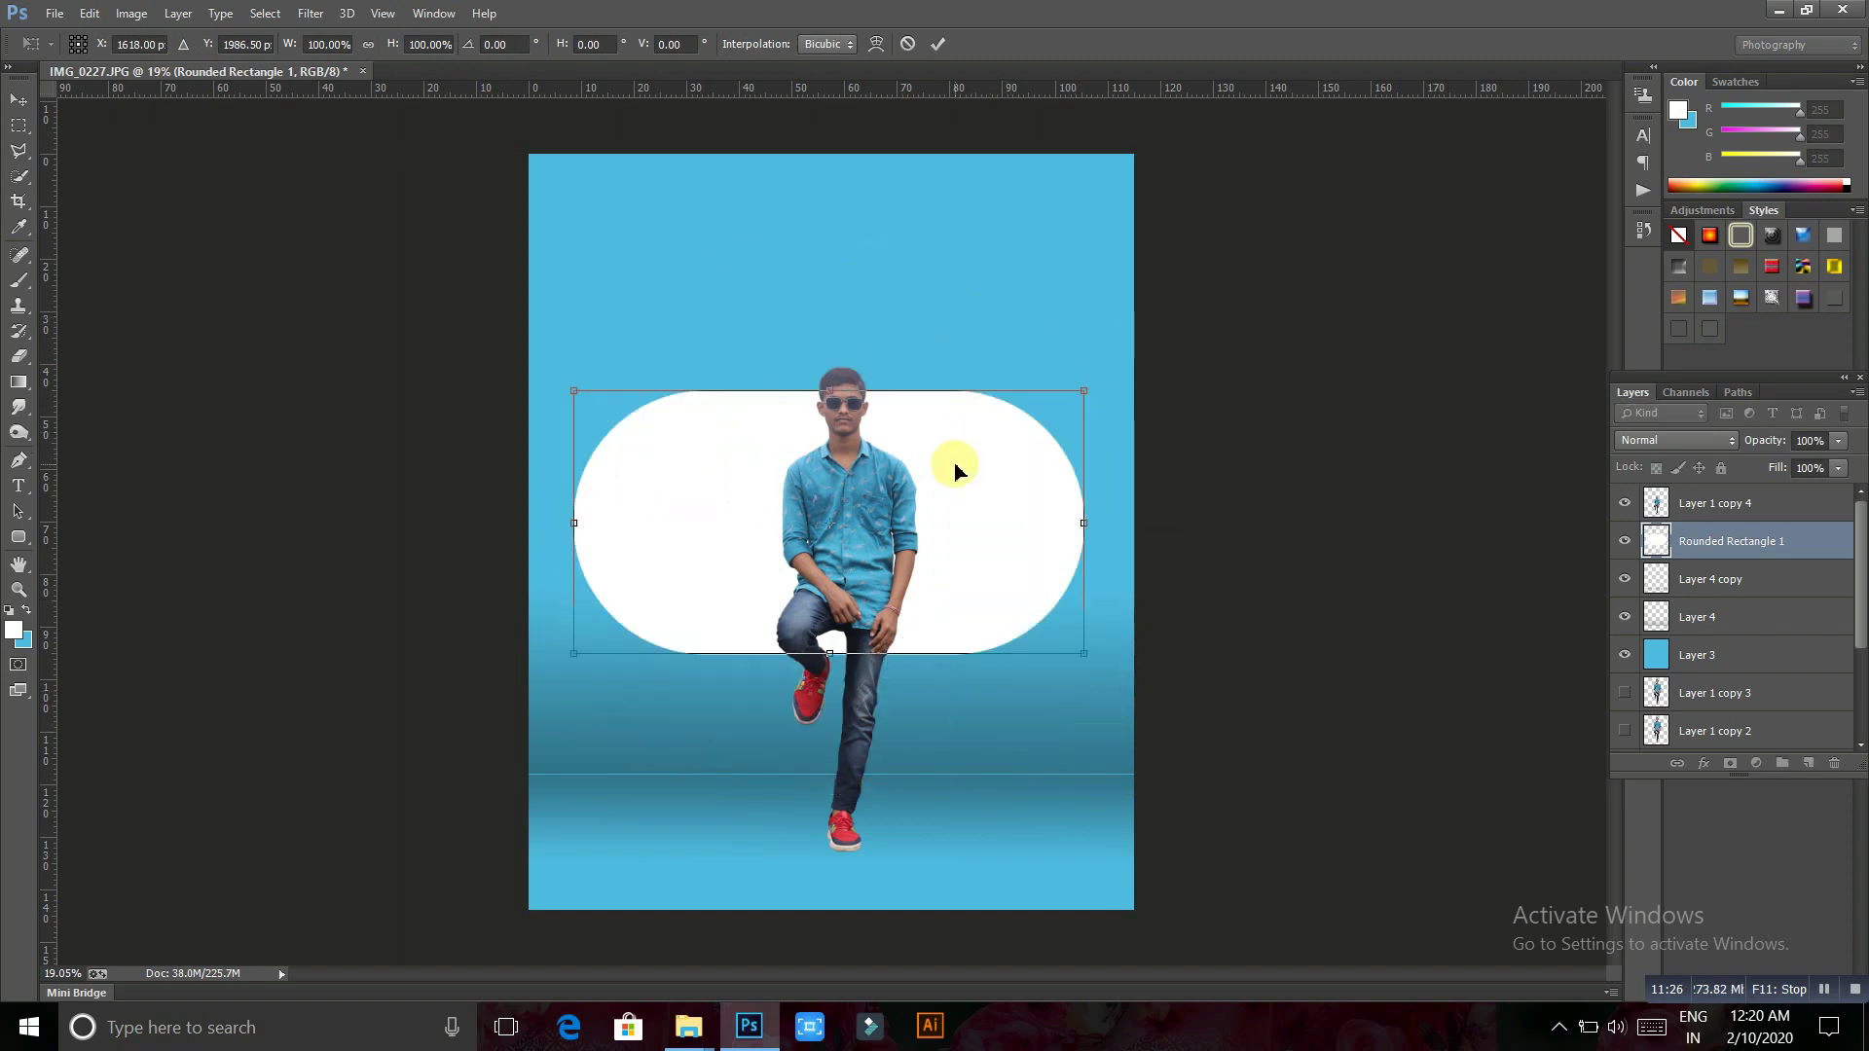
pyautogui.rightClick(958, 463)
pyautogui.click(1098, 785)
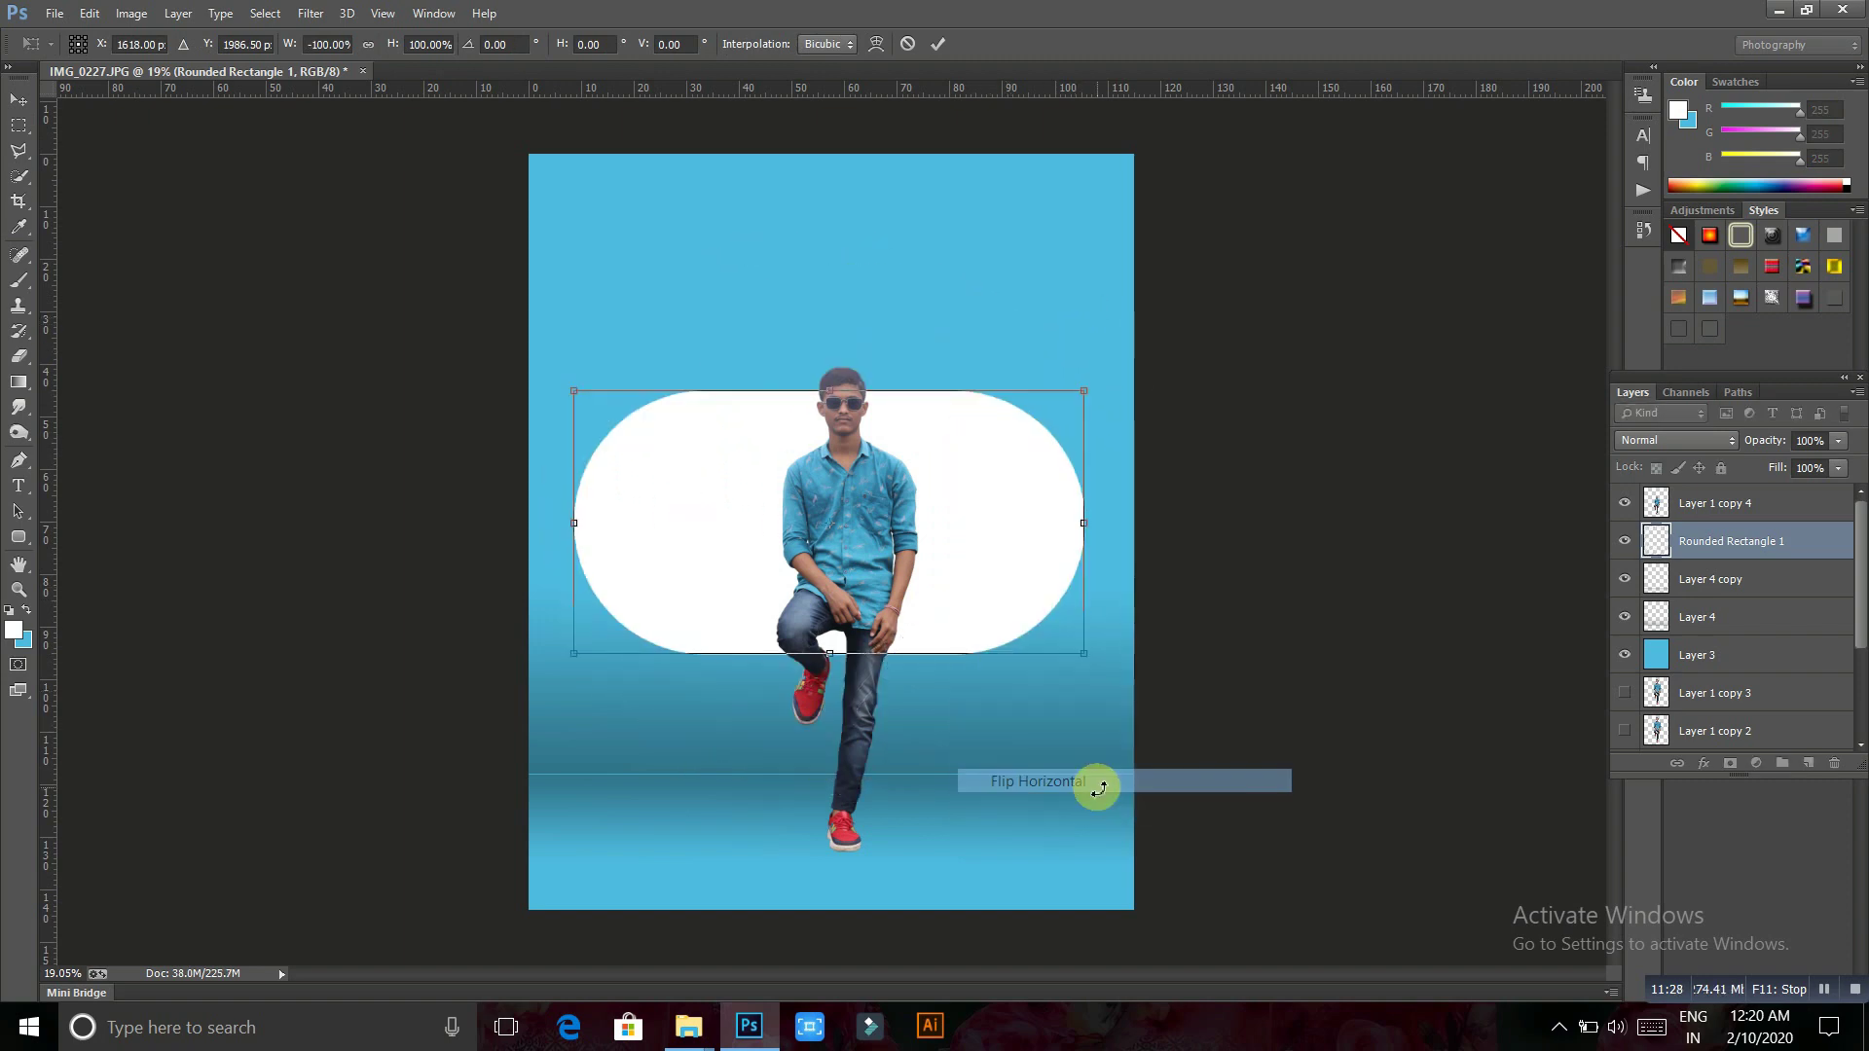
pyautogui.rightClick(937, 628)
pyautogui.click(1041, 976)
pyautogui.rightClick(952, 556)
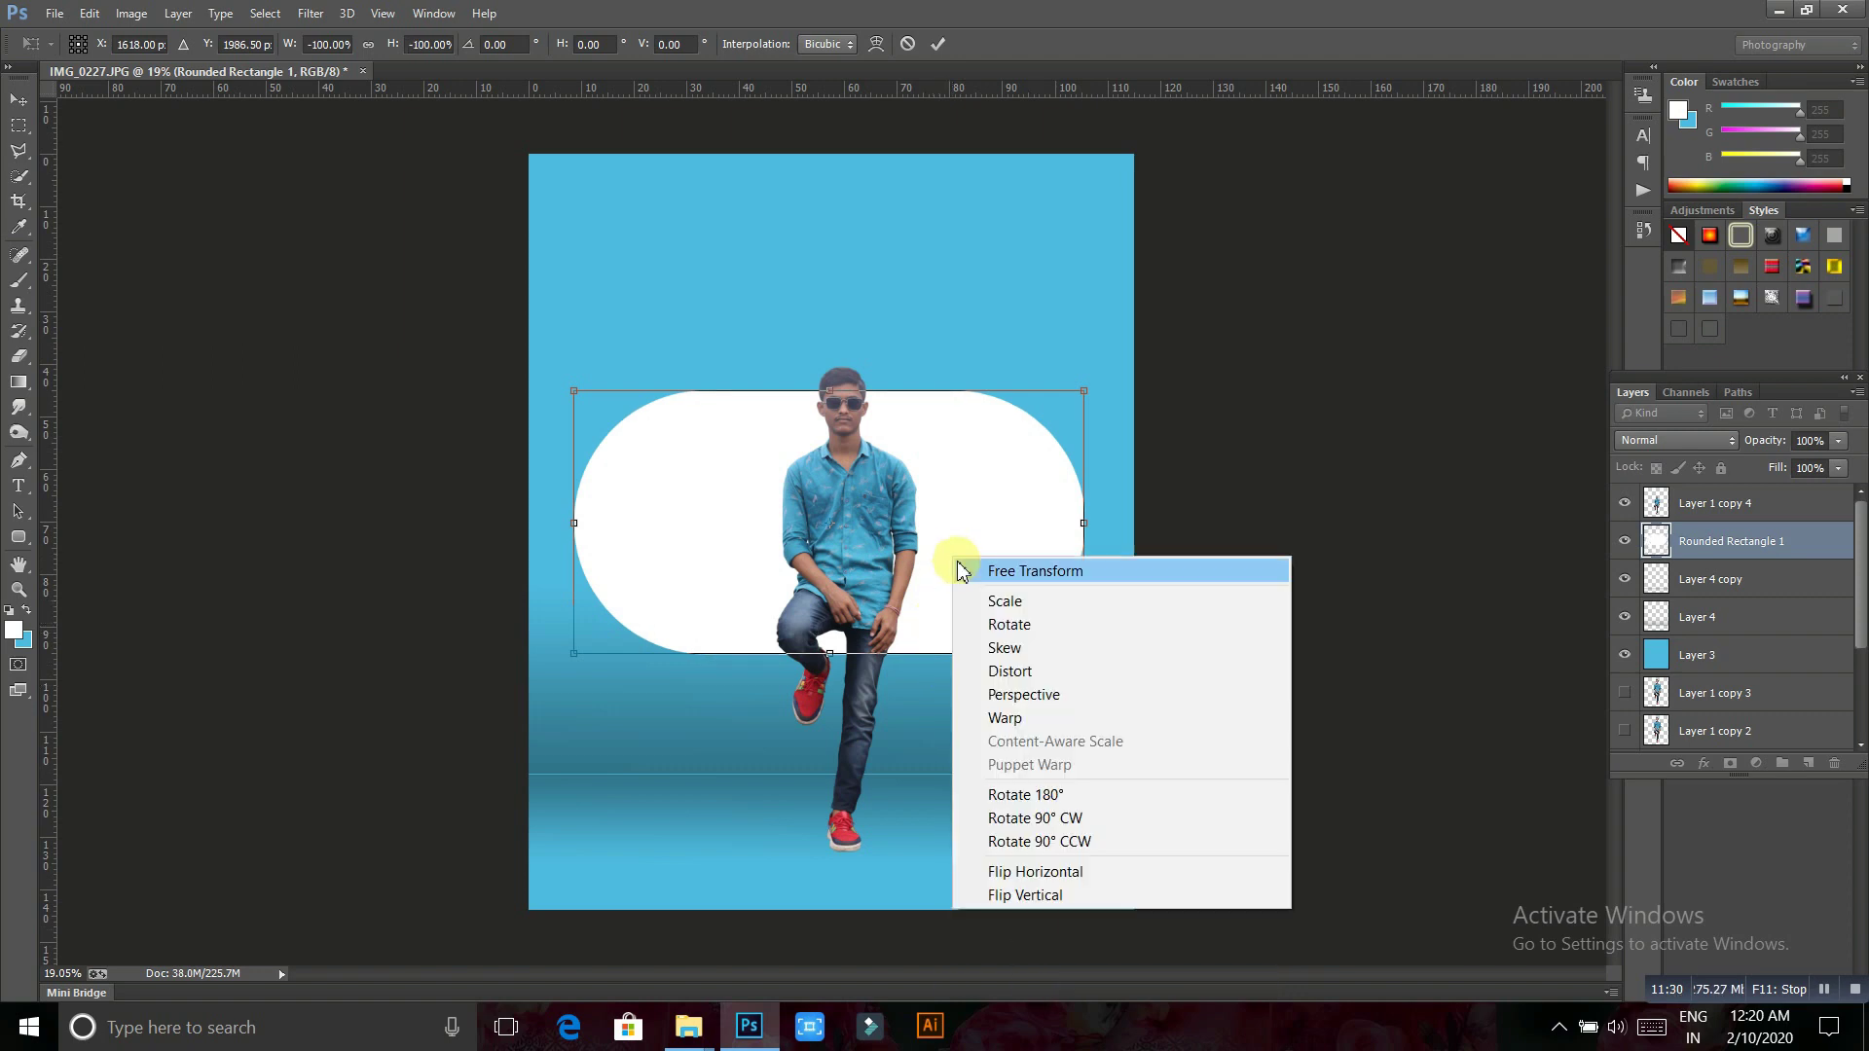
pyautogui.click(1085, 821)
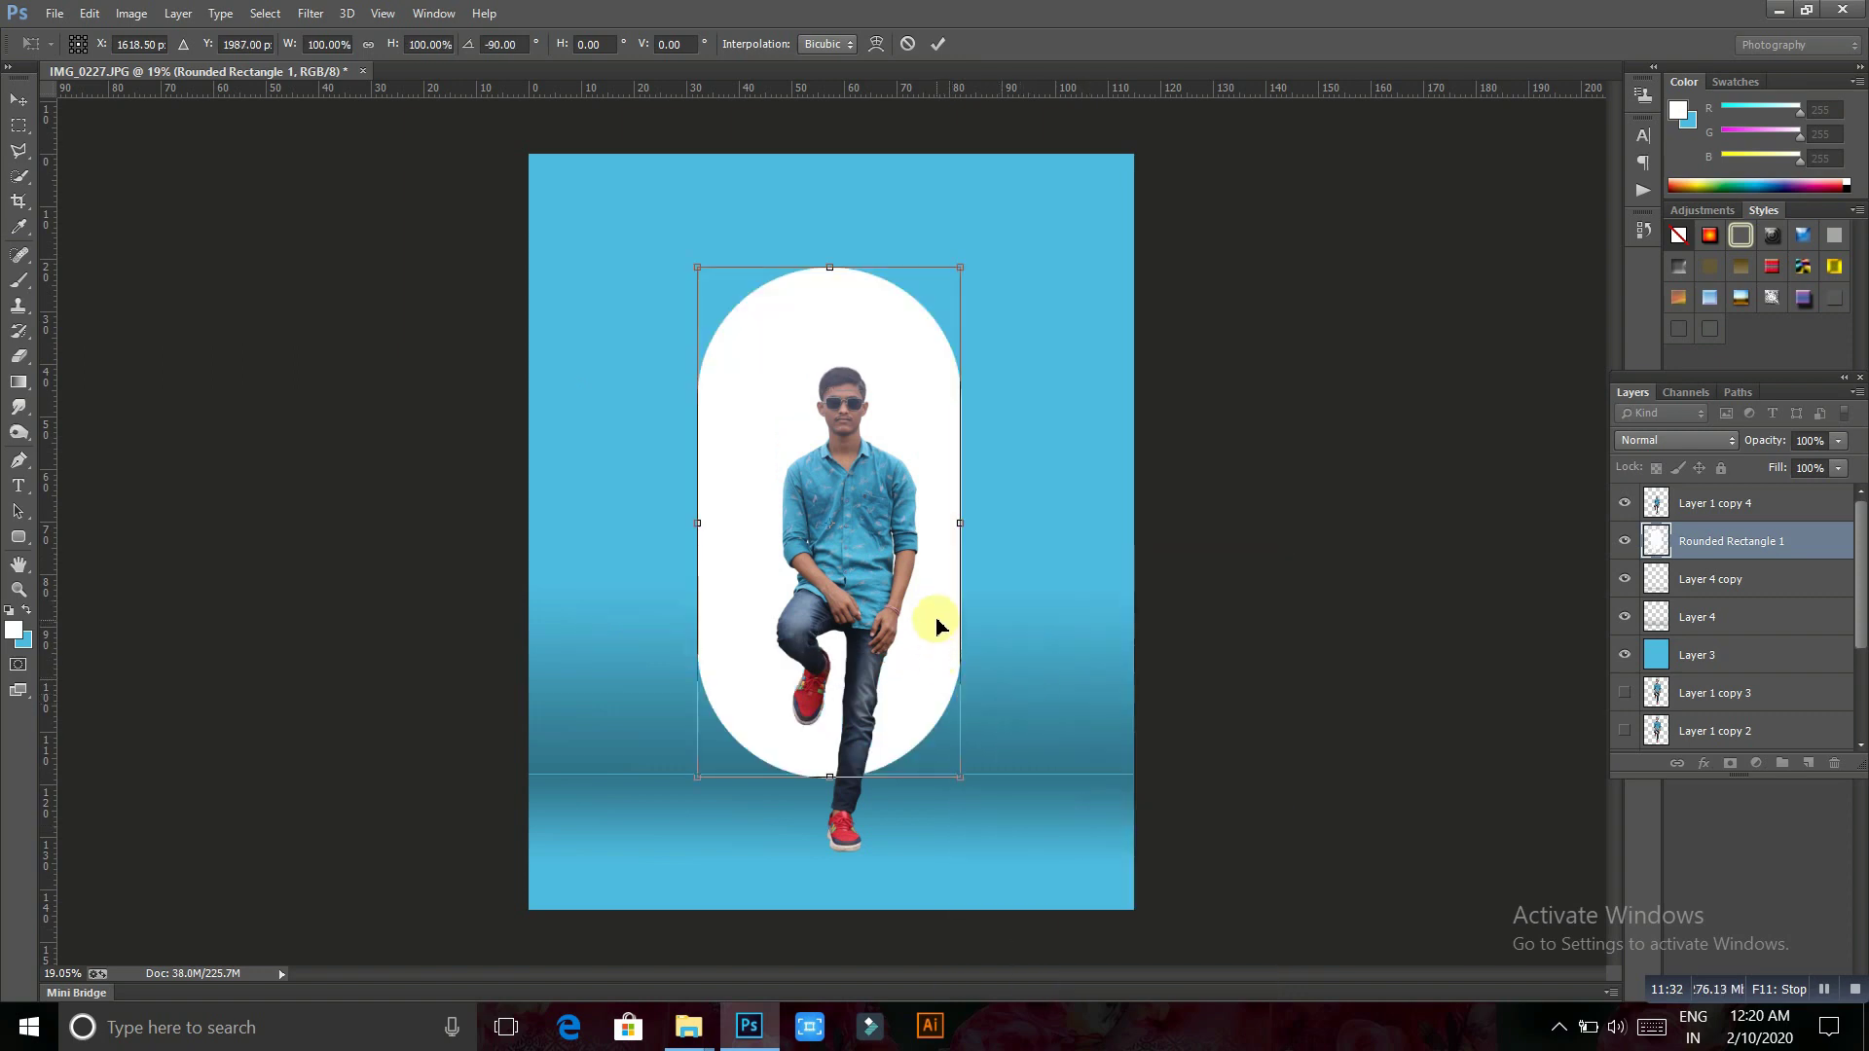
pyautogui.moveTo(949, 631); pyautogui.dragTo(957, 572)
pyautogui.press('Return')
pyautogui.press('m')
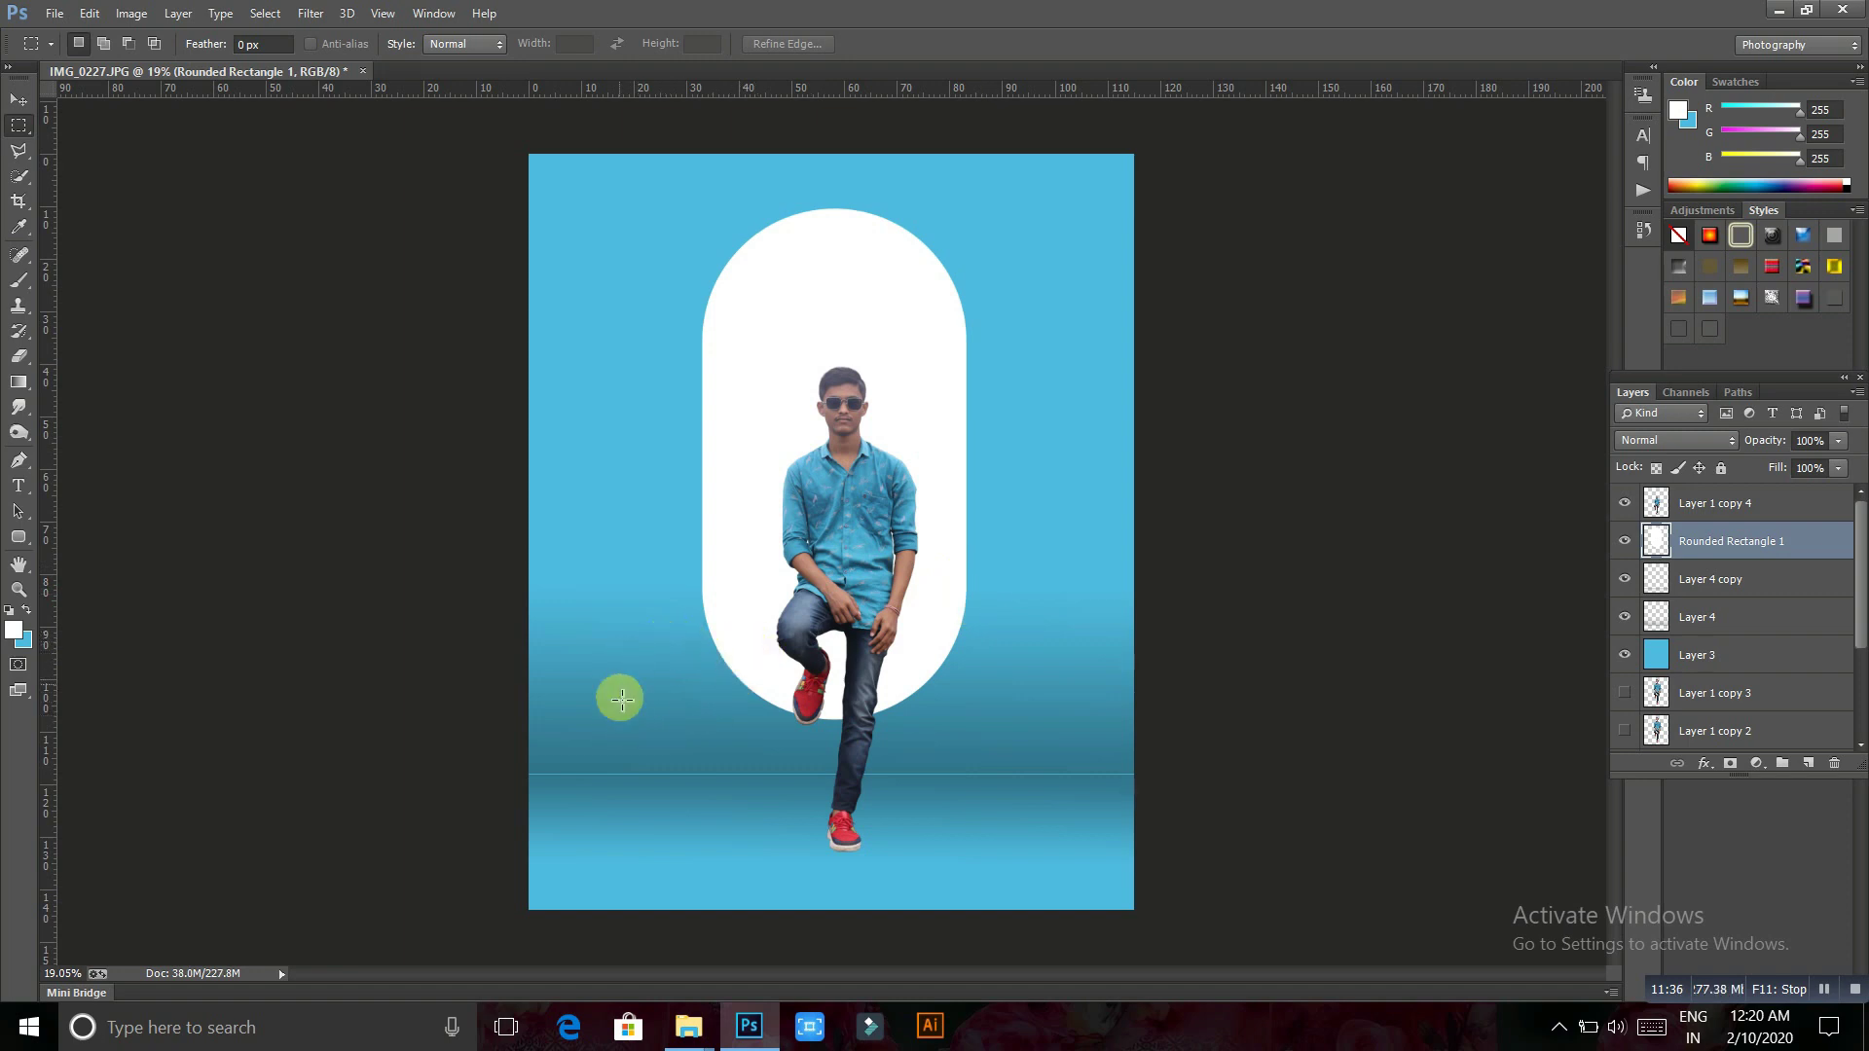
# Stretch the pill's middle downward to make it taller, then shift it down slightly
pyautogui.moveTo(655, 360); pyautogui.dragTo(1022, 803)
pyautogui.rightClick(862, 533)
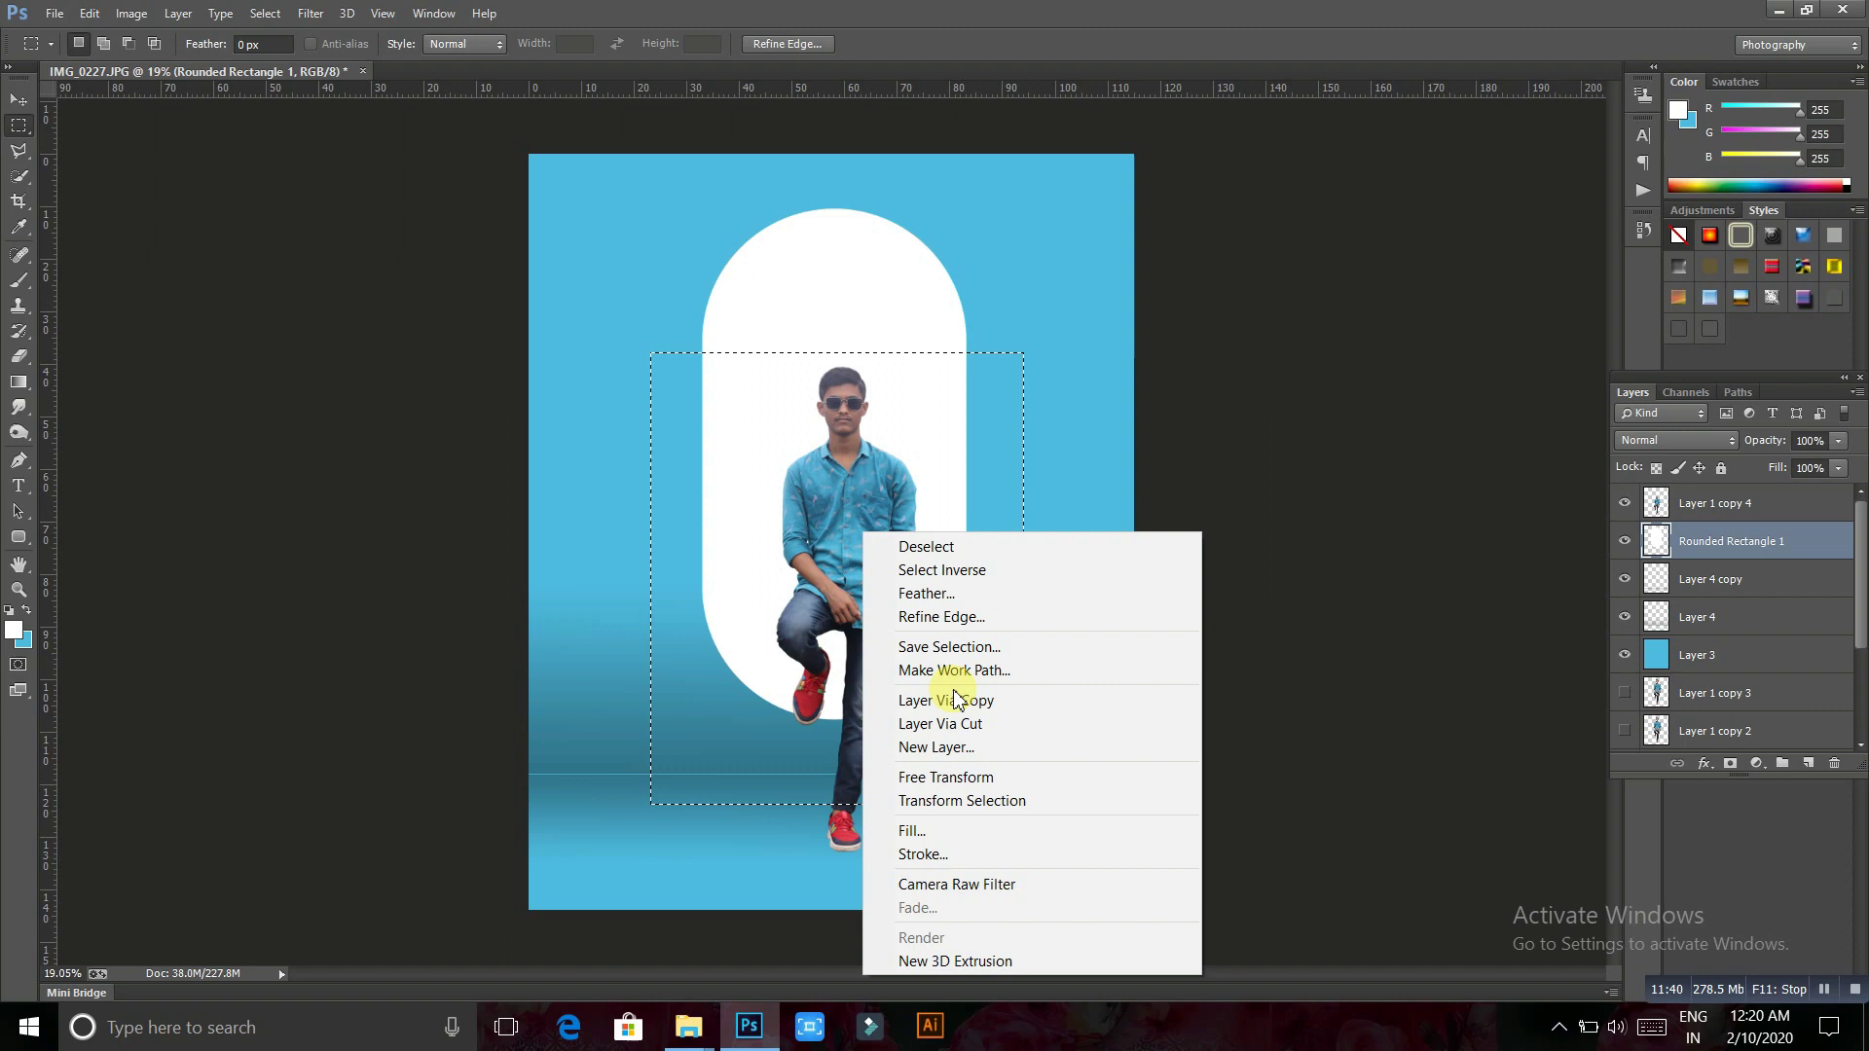
pyautogui.click(946, 777)
pyautogui.moveTo(837, 804); pyautogui.dragTo(844, 1046)
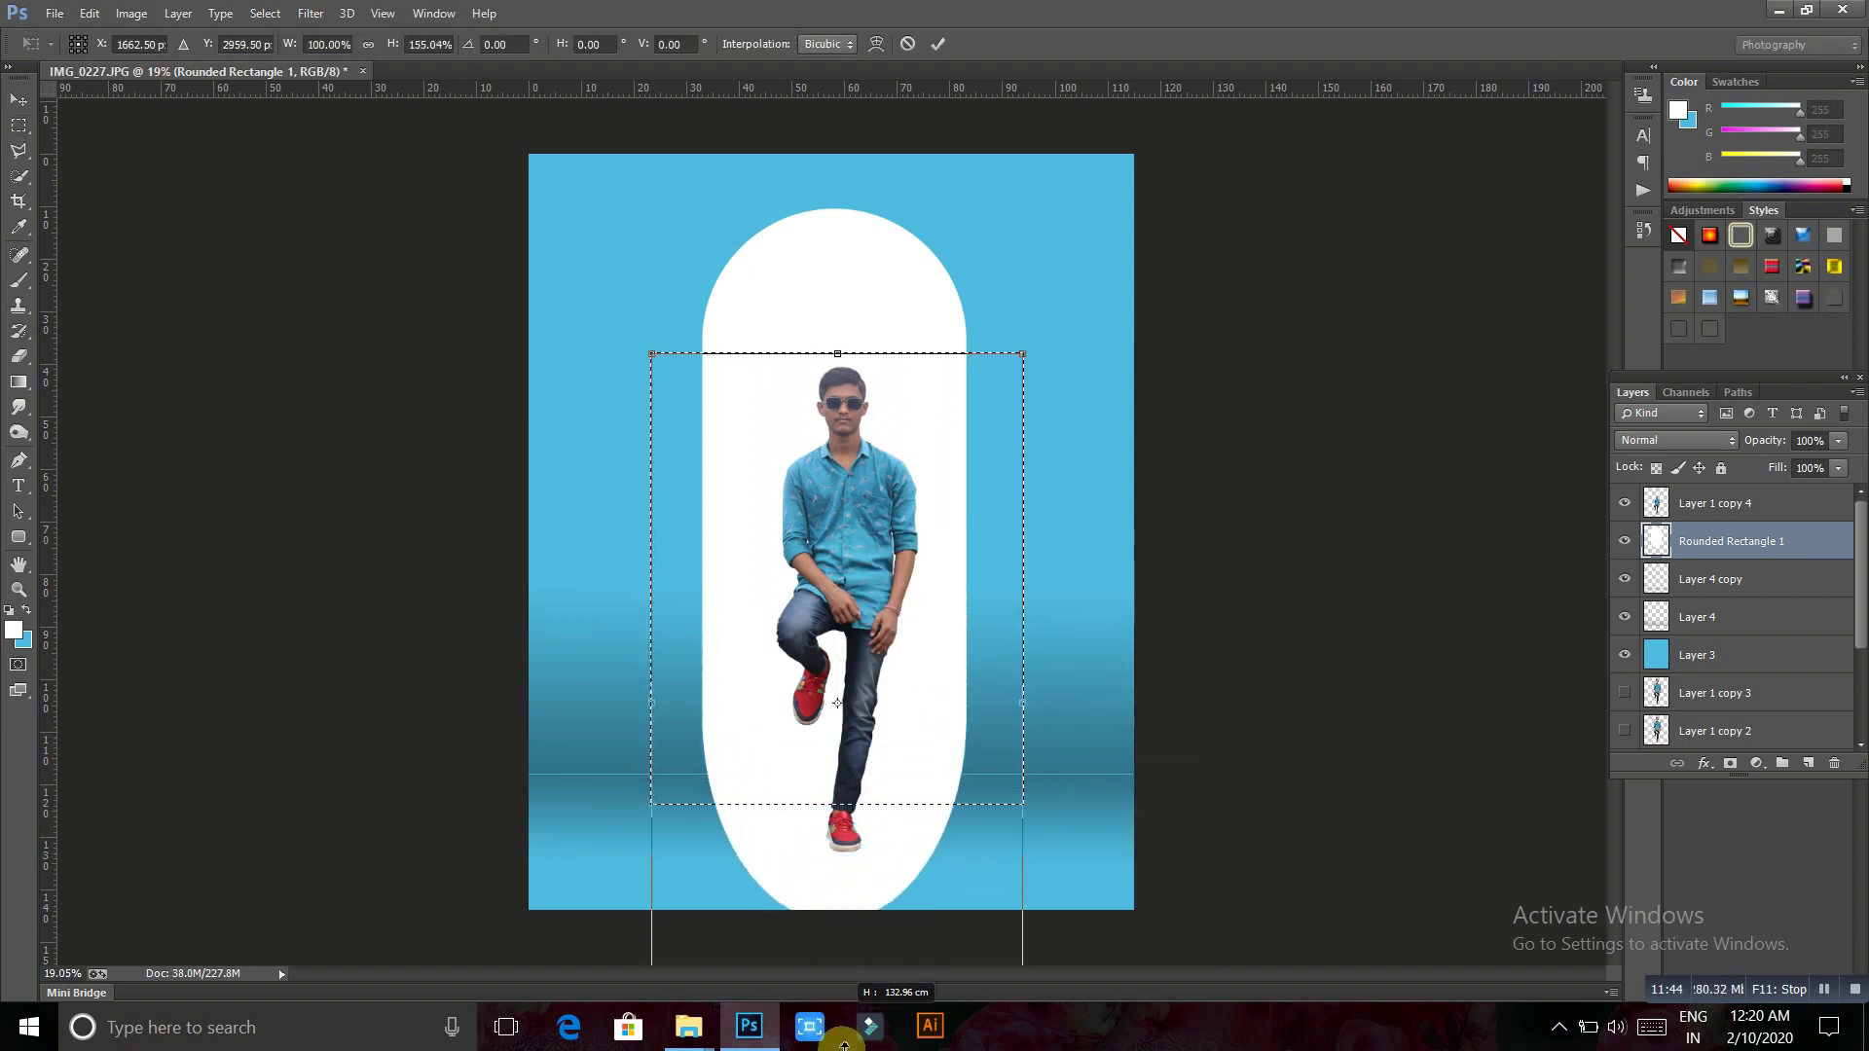
pyautogui.press('Return')
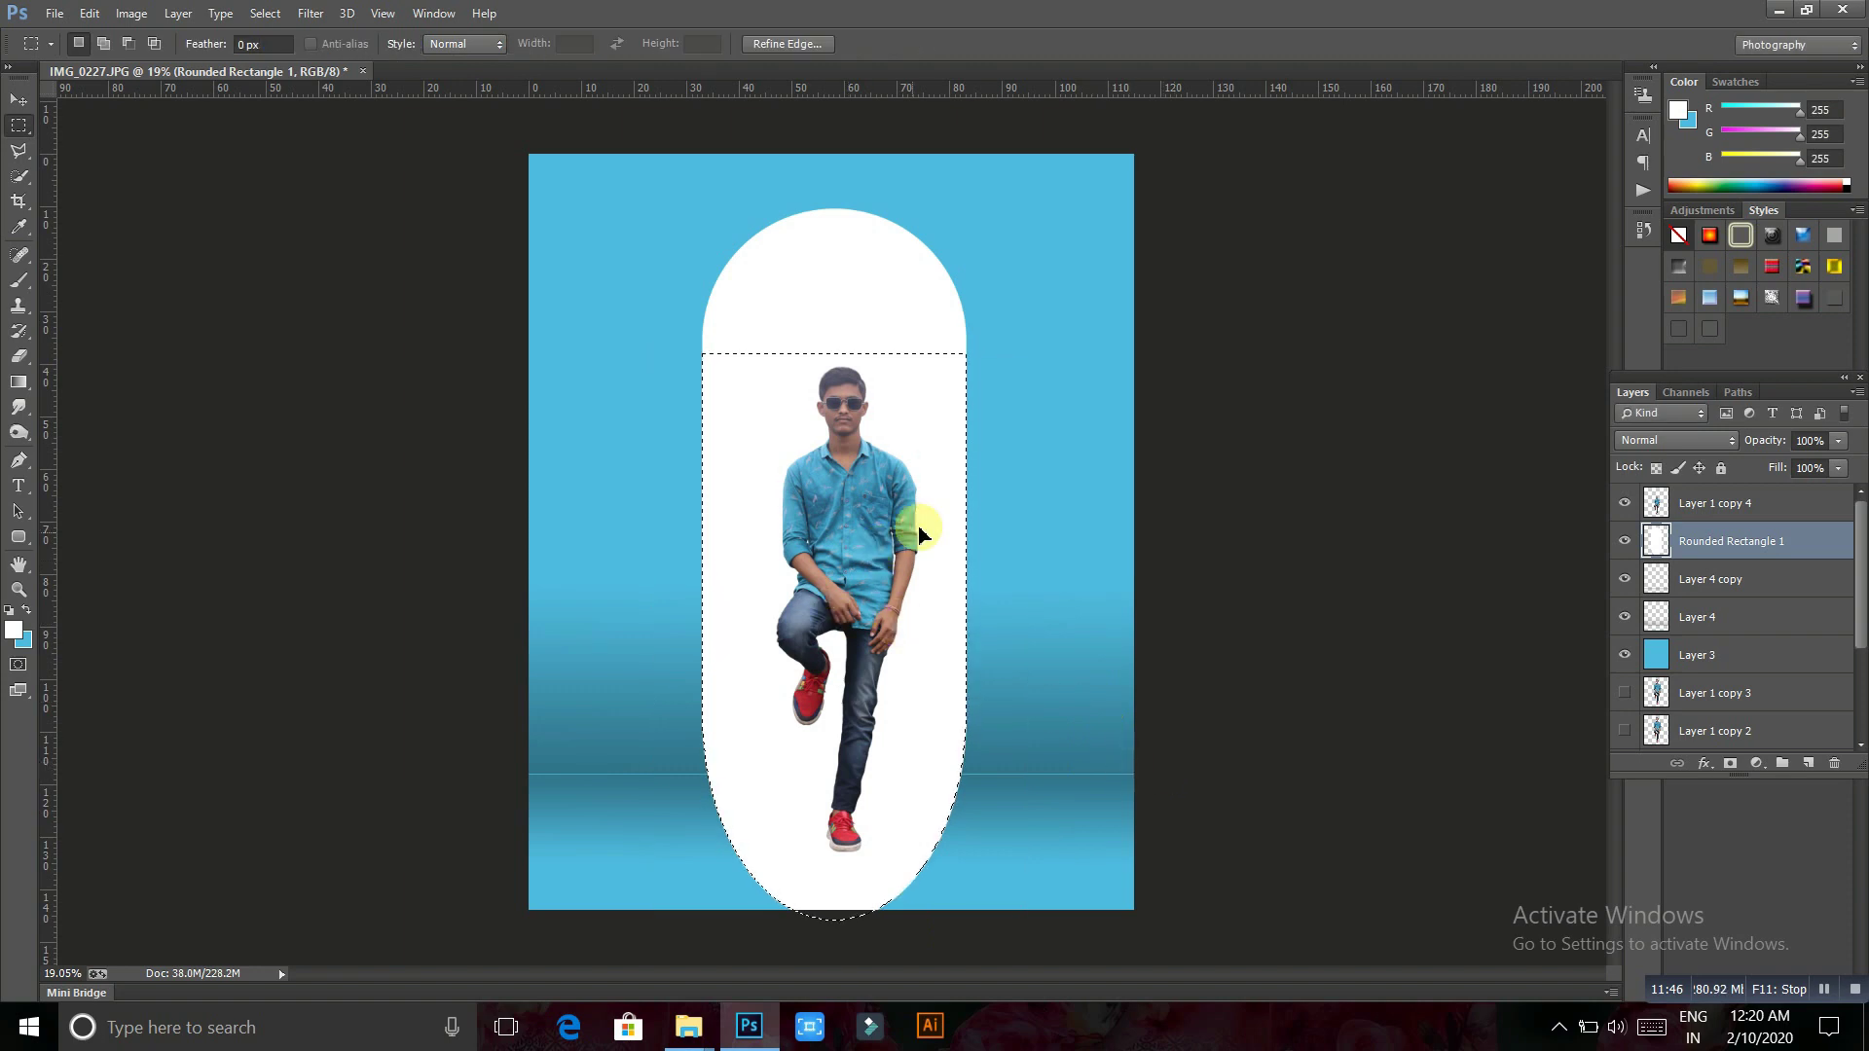
pyautogui.hotkey('ctrl', 'd')
pyautogui.moveTo(927, 492)
pyautogui.mouseDown()
pyautogui.moveTo(926, 569)
pyautogui.moveTo(918, 535)
pyautogui.mouseUp()
# Delete the part of the pill below the floor line to form an arch
pyautogui.scroll(2, 868, 822)
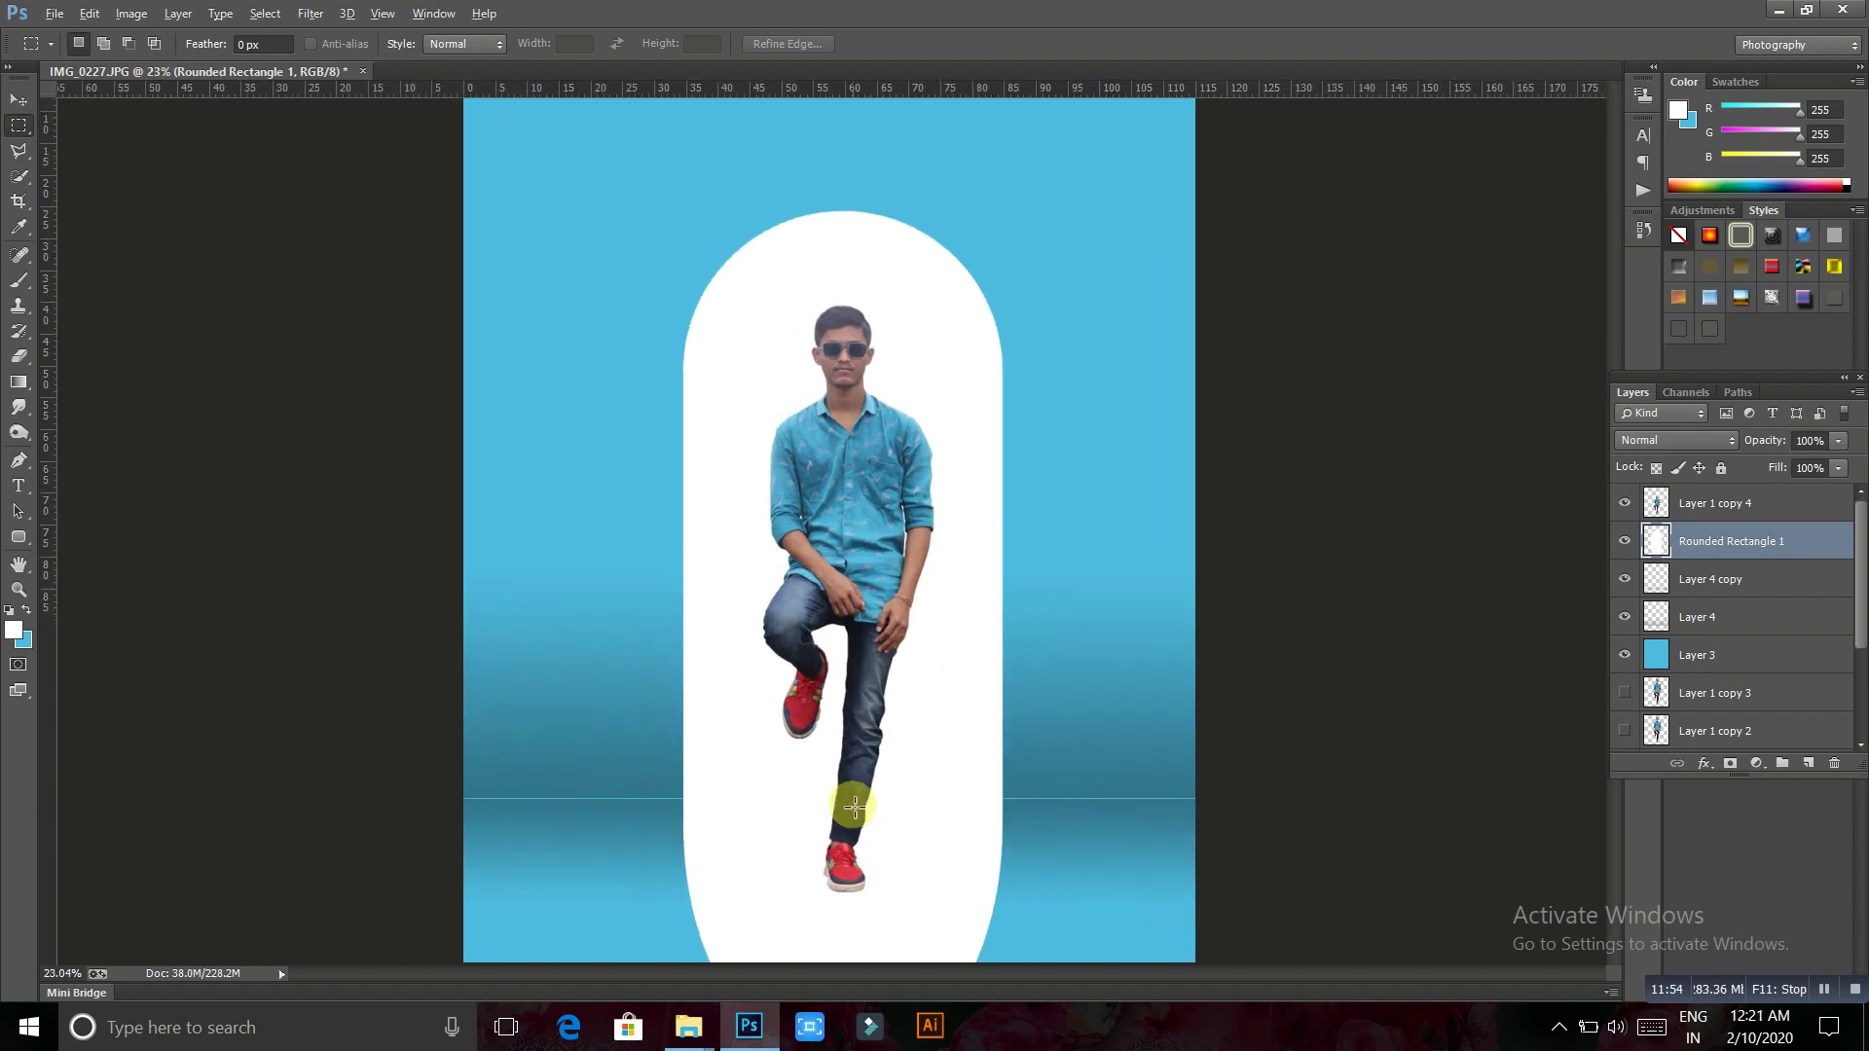
pyautogui.moveTo(856, 790); pyautogui.dragTo(881, 516)
pyautogui.moveTo(531, 839)
pyautogui.mouseDown()
pyautogui.moveTo(1189, 690)
pyautogui.moveTo(1197, 527)
pyautogui.mouseUp()
pyautogui.press('Delete')
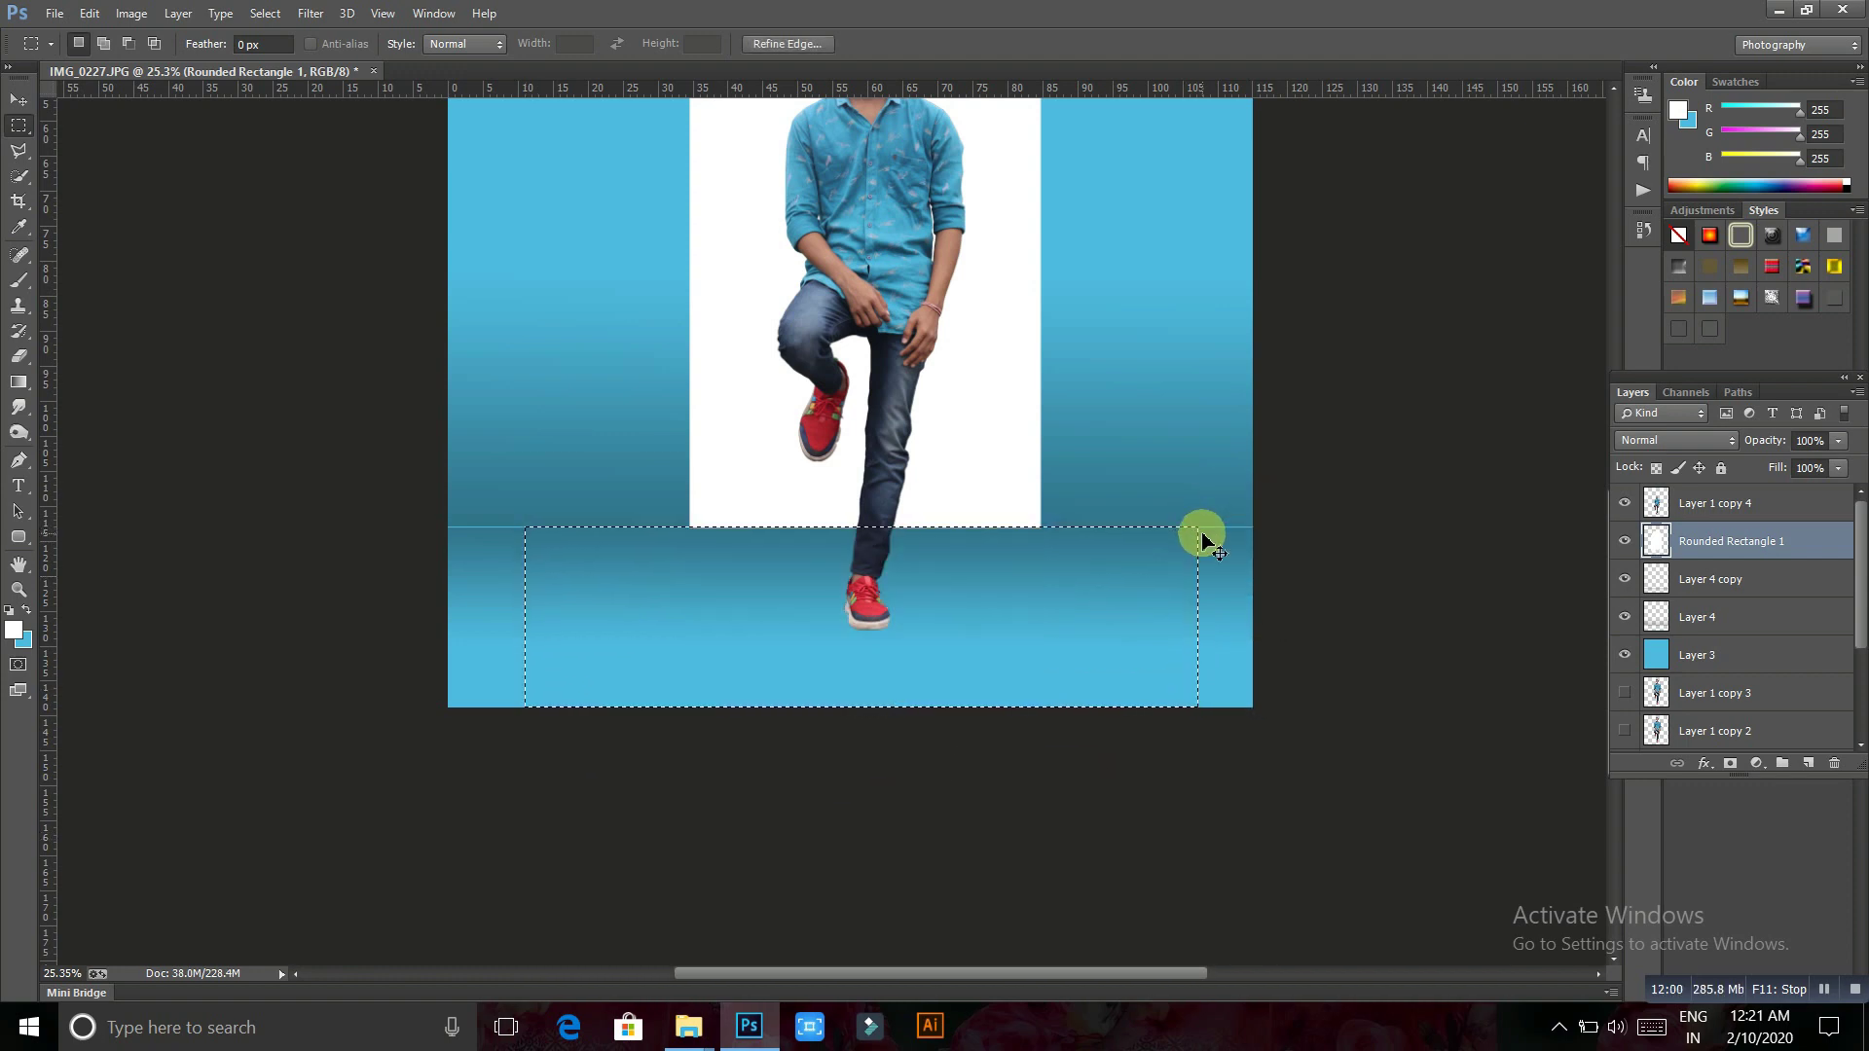
pyautogui.hotkey('ctrl', 'd')
# Lower the arch layer's opacity to 76%
pyautogui.scroll(-3, 1100, 553)
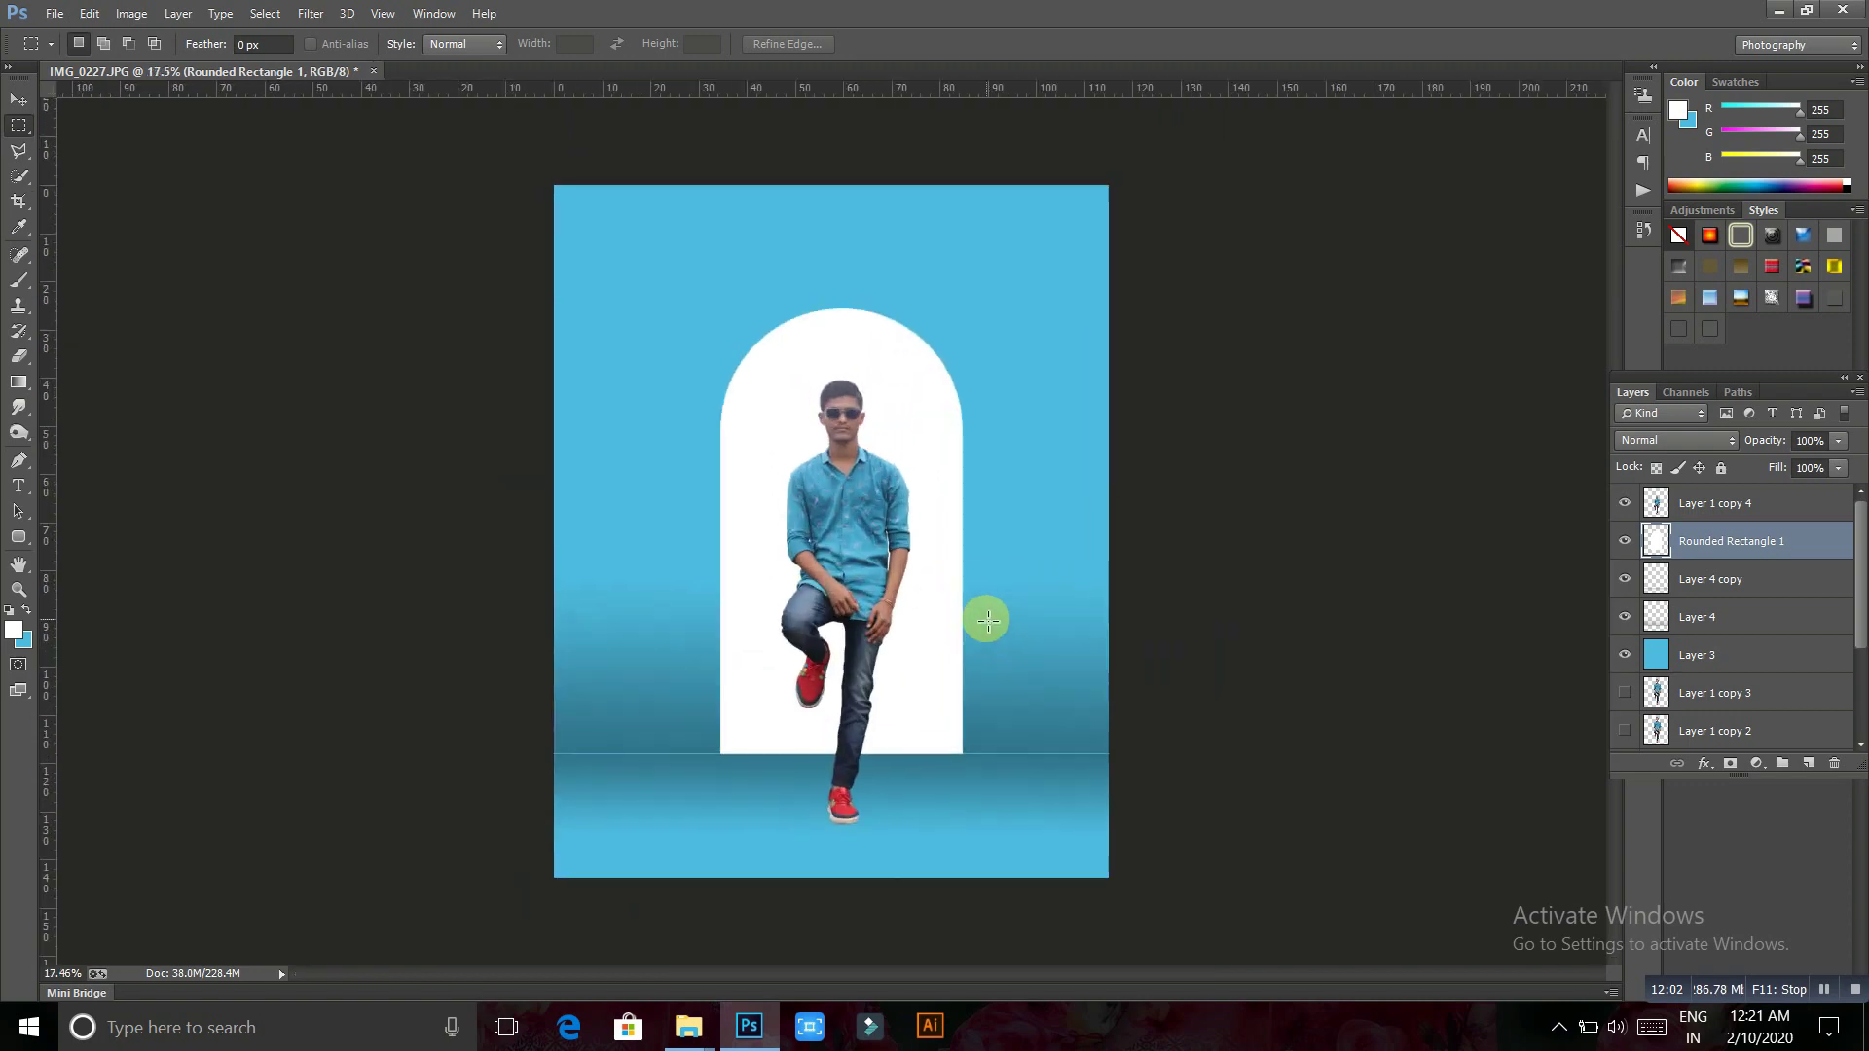
pyautogui.scroll(1, 987, 620)
pyautogui.moveTo(1767, 445); pyautogui.dragTo(1742, 449)
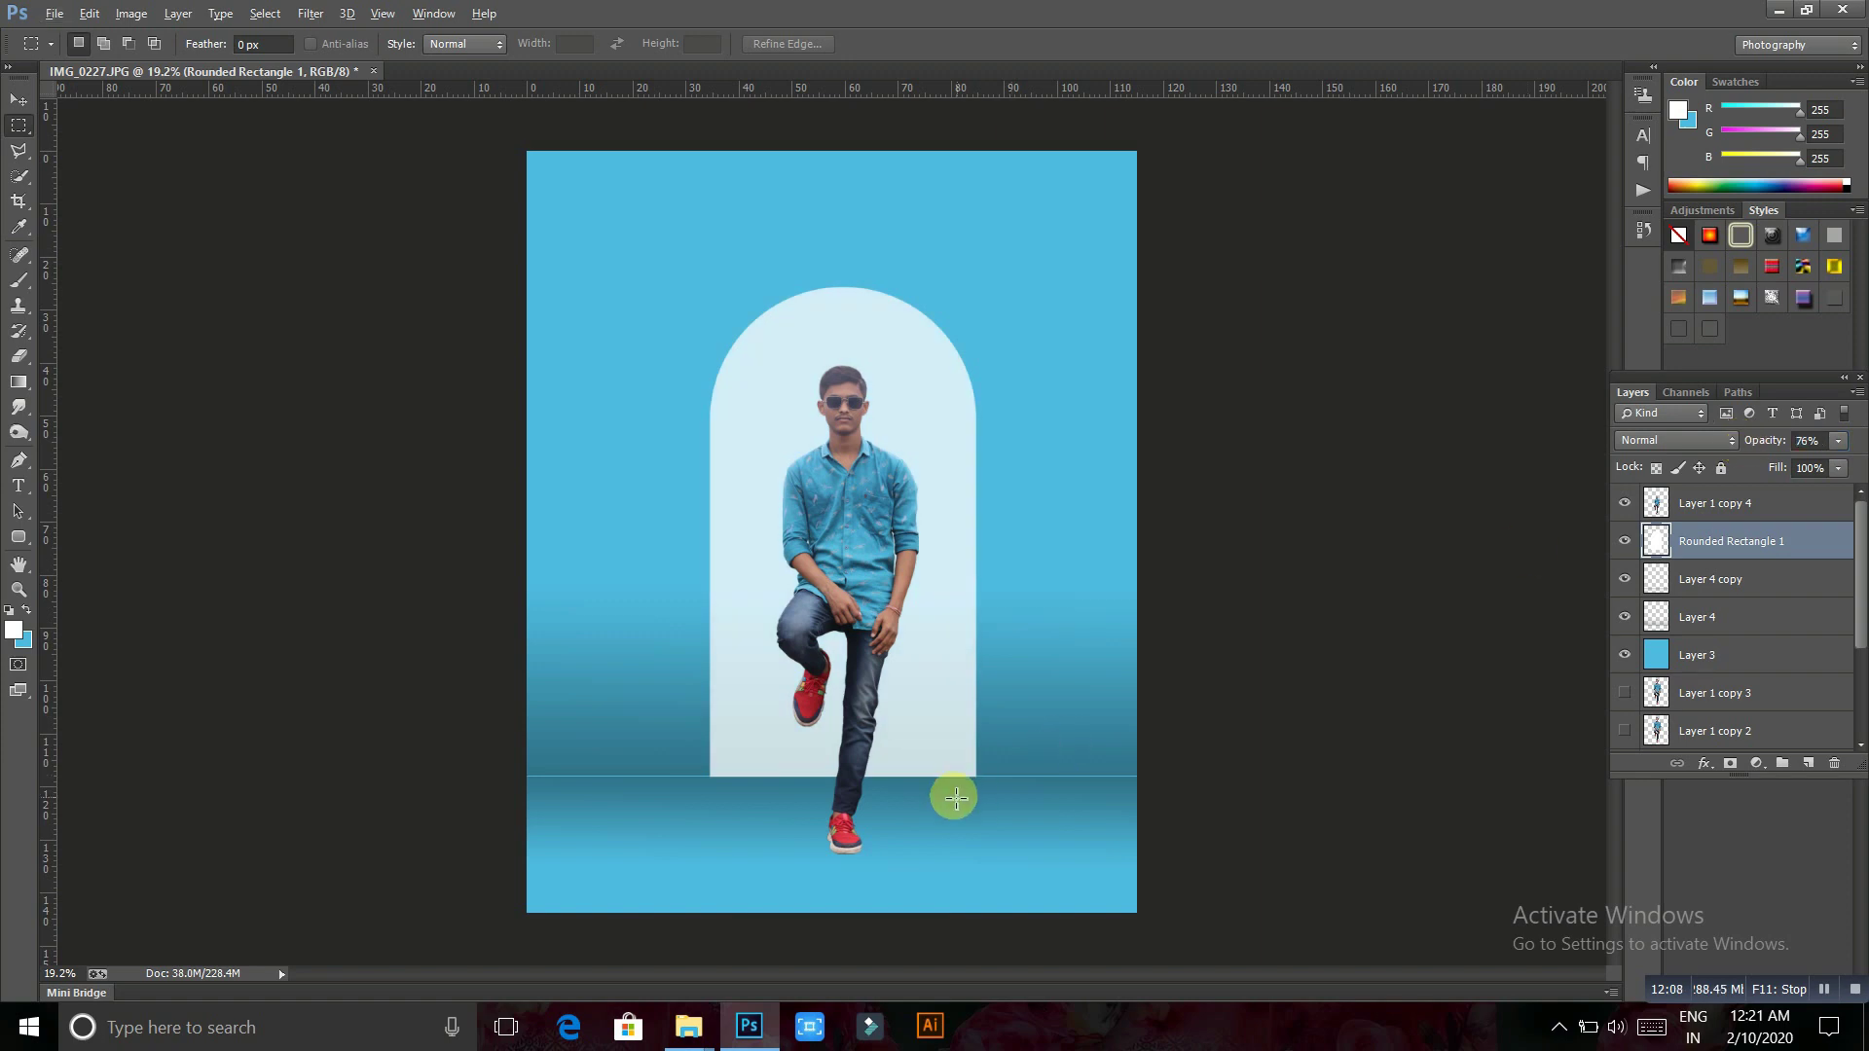
pyautogui.scroll(1, 958, 786)
pyautogui.scroll(1, 905, 688)
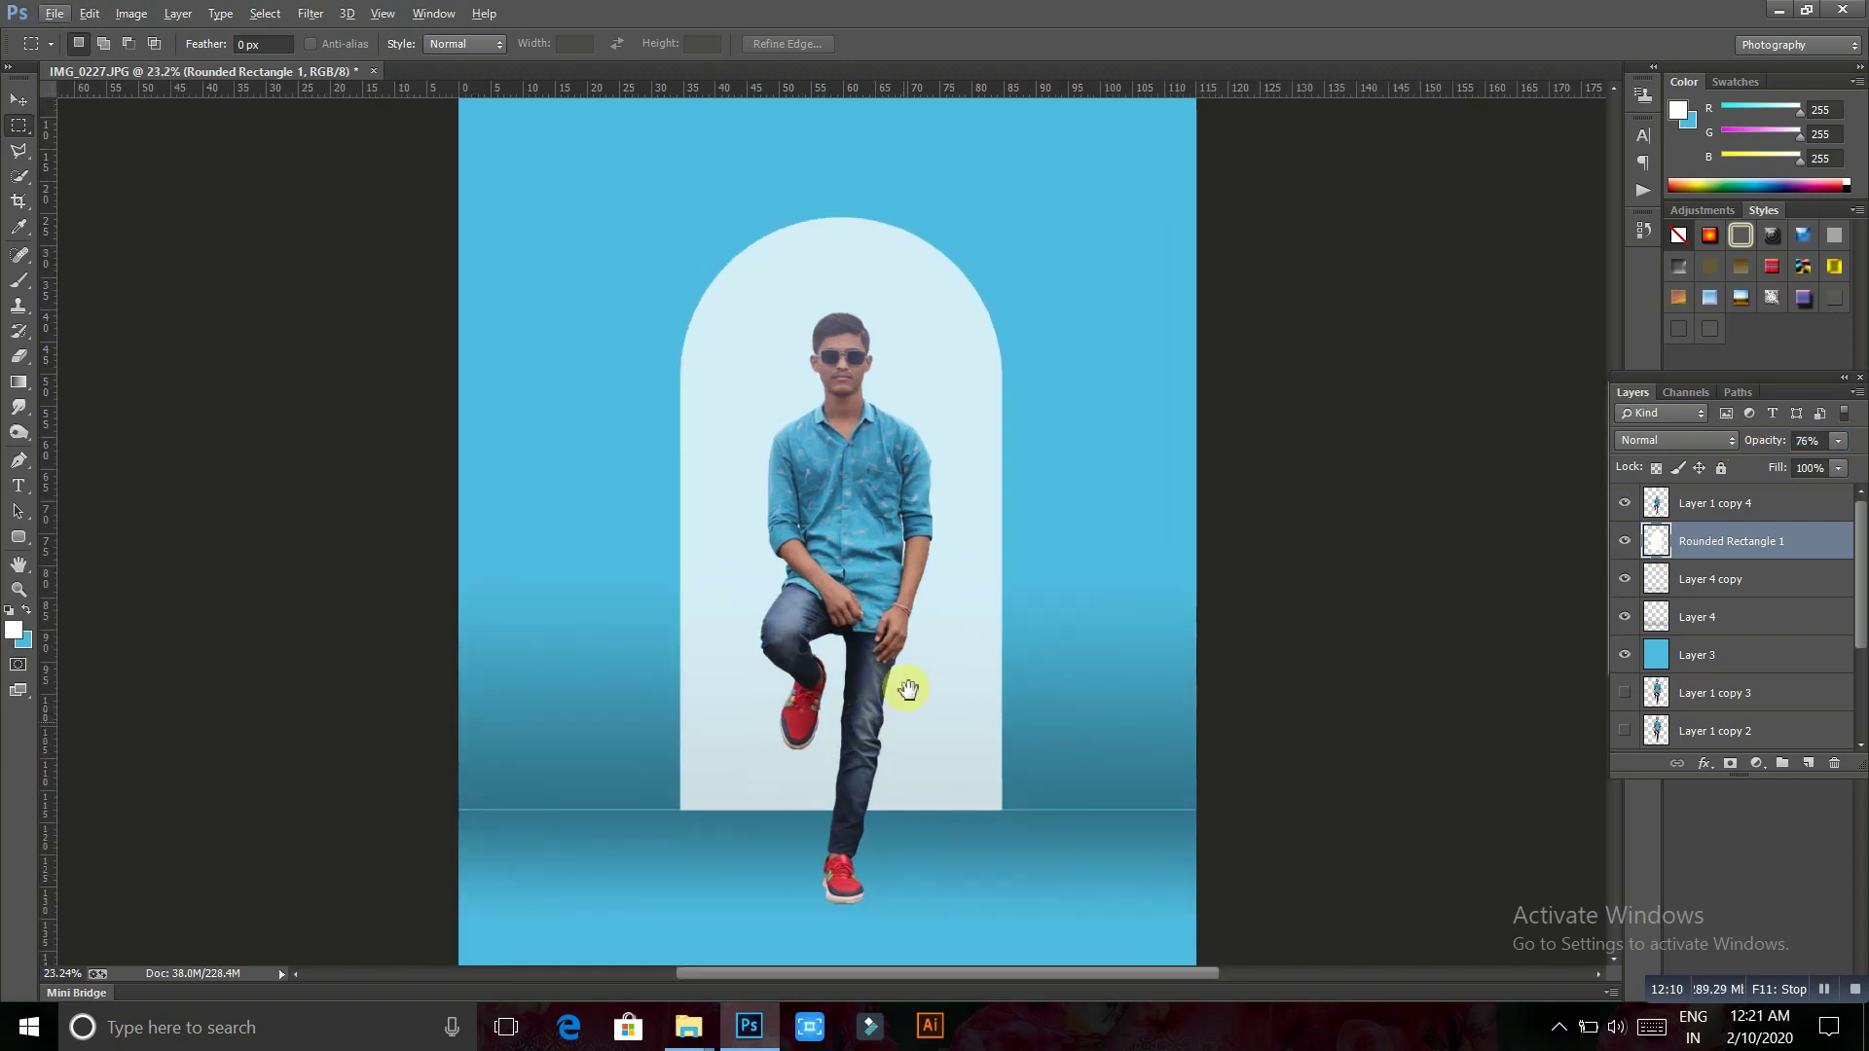
pyautogui.scroll(-2, 925, 546)
pyautogui.scroll(-1, 975, 569)
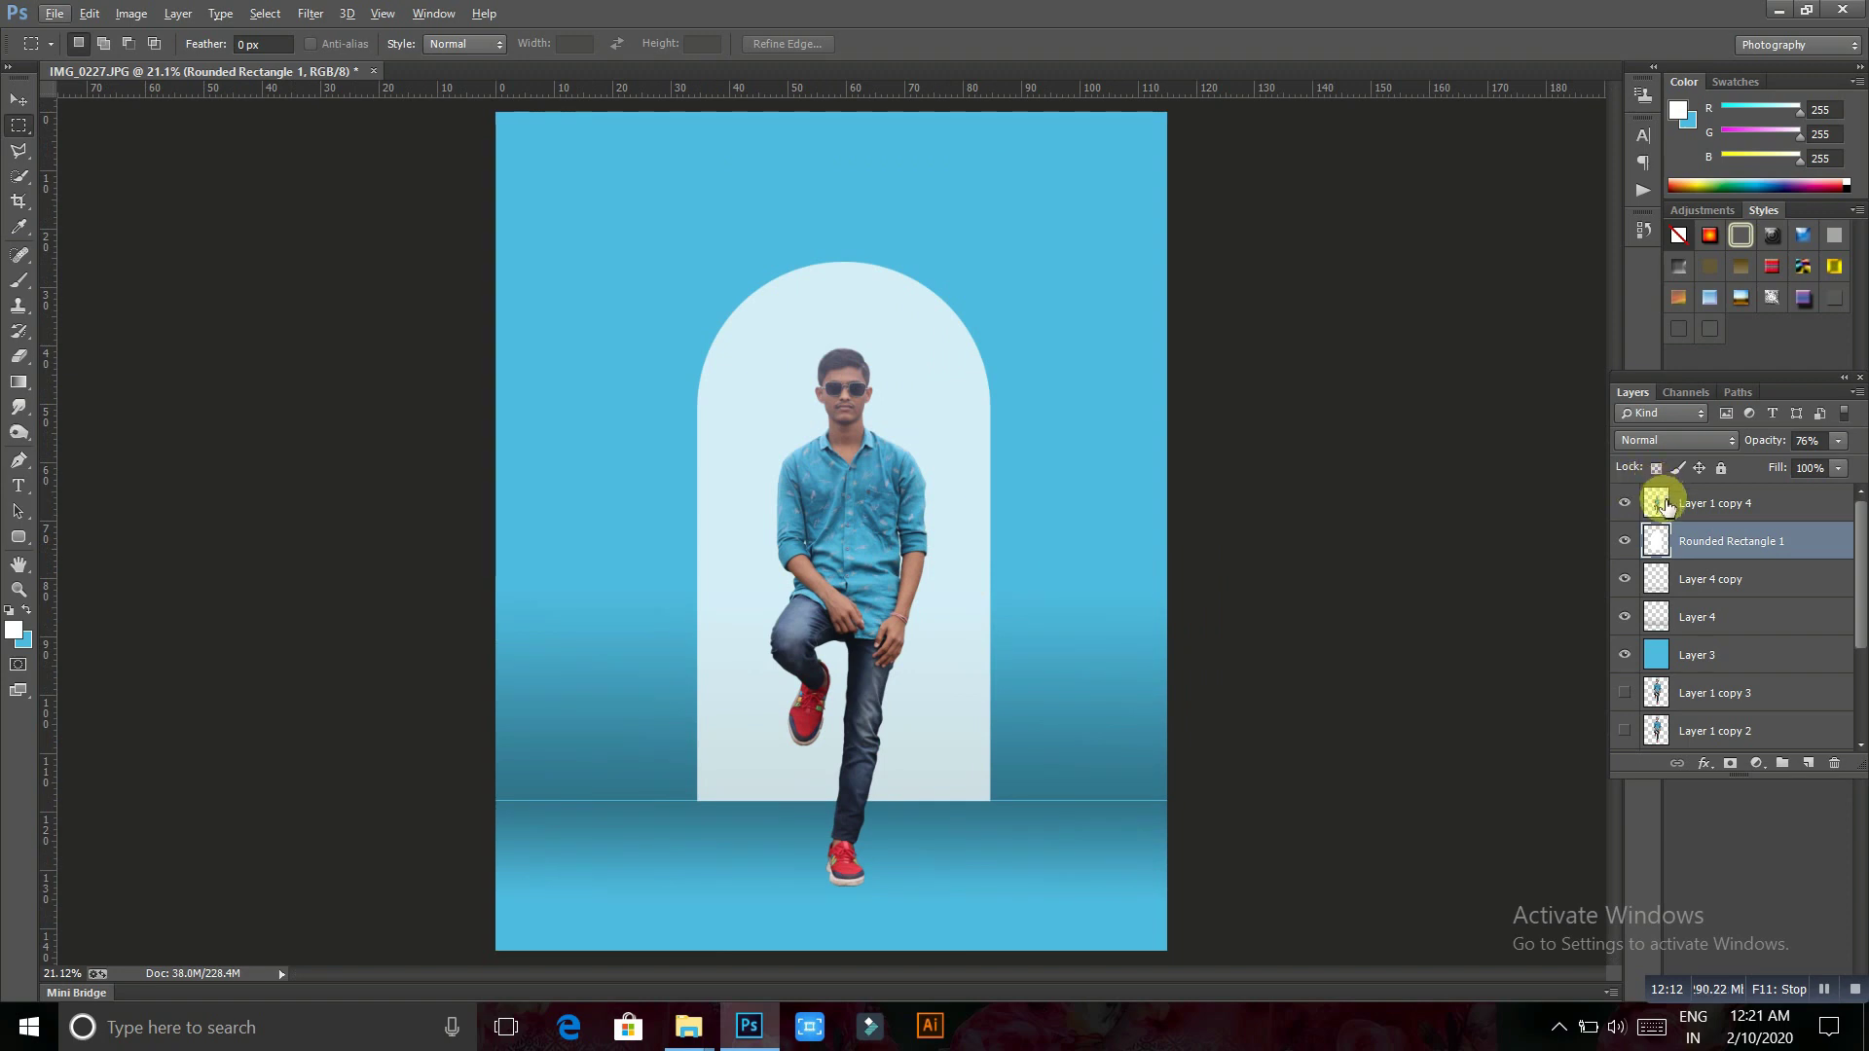
# Duplicate Layer 1 copy 4 and hide the new Layer 1 copy 5
pyautogui.click(1665, 504)
pyautogui.hotkey('ctrl', 'j')
pyautogui.click(1624, 503)
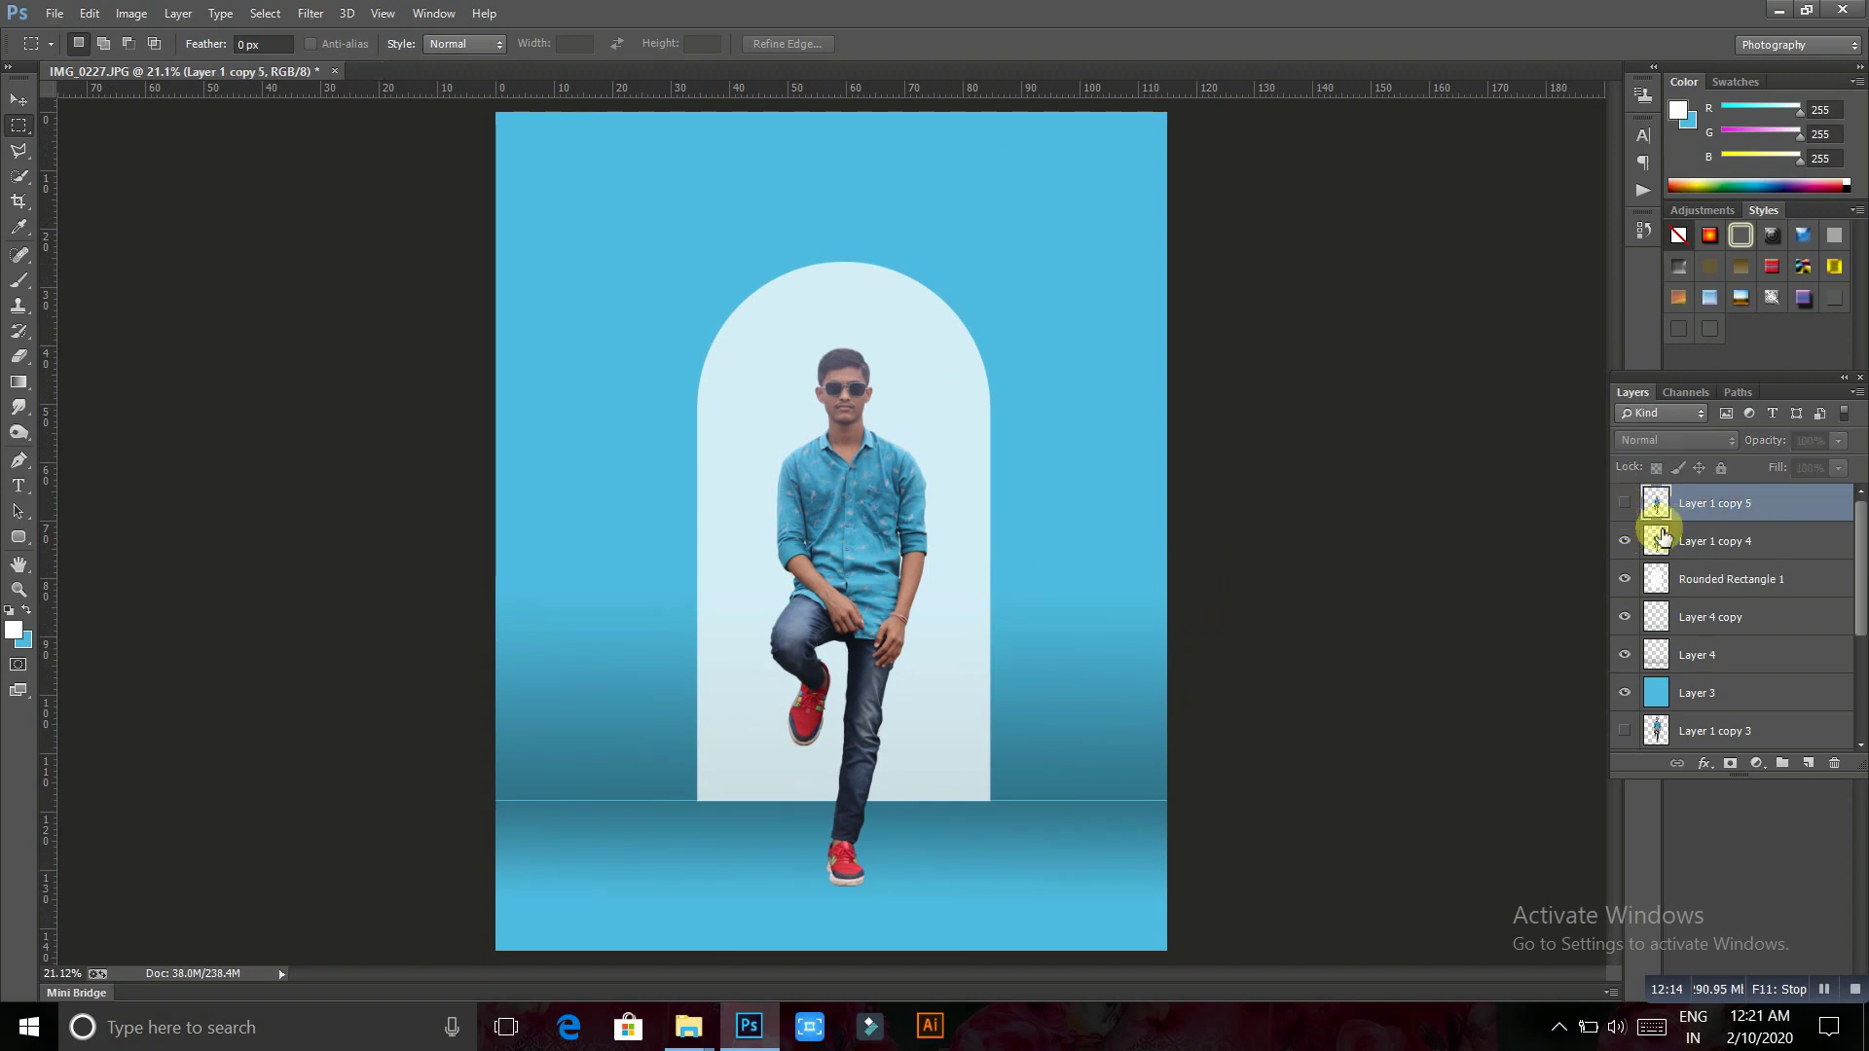
# Try a drop shadow on Layer 1 copy 4 (spread 11, size 38–57 px), then cancel it
pyautogui.doubleClick(1665, 544)
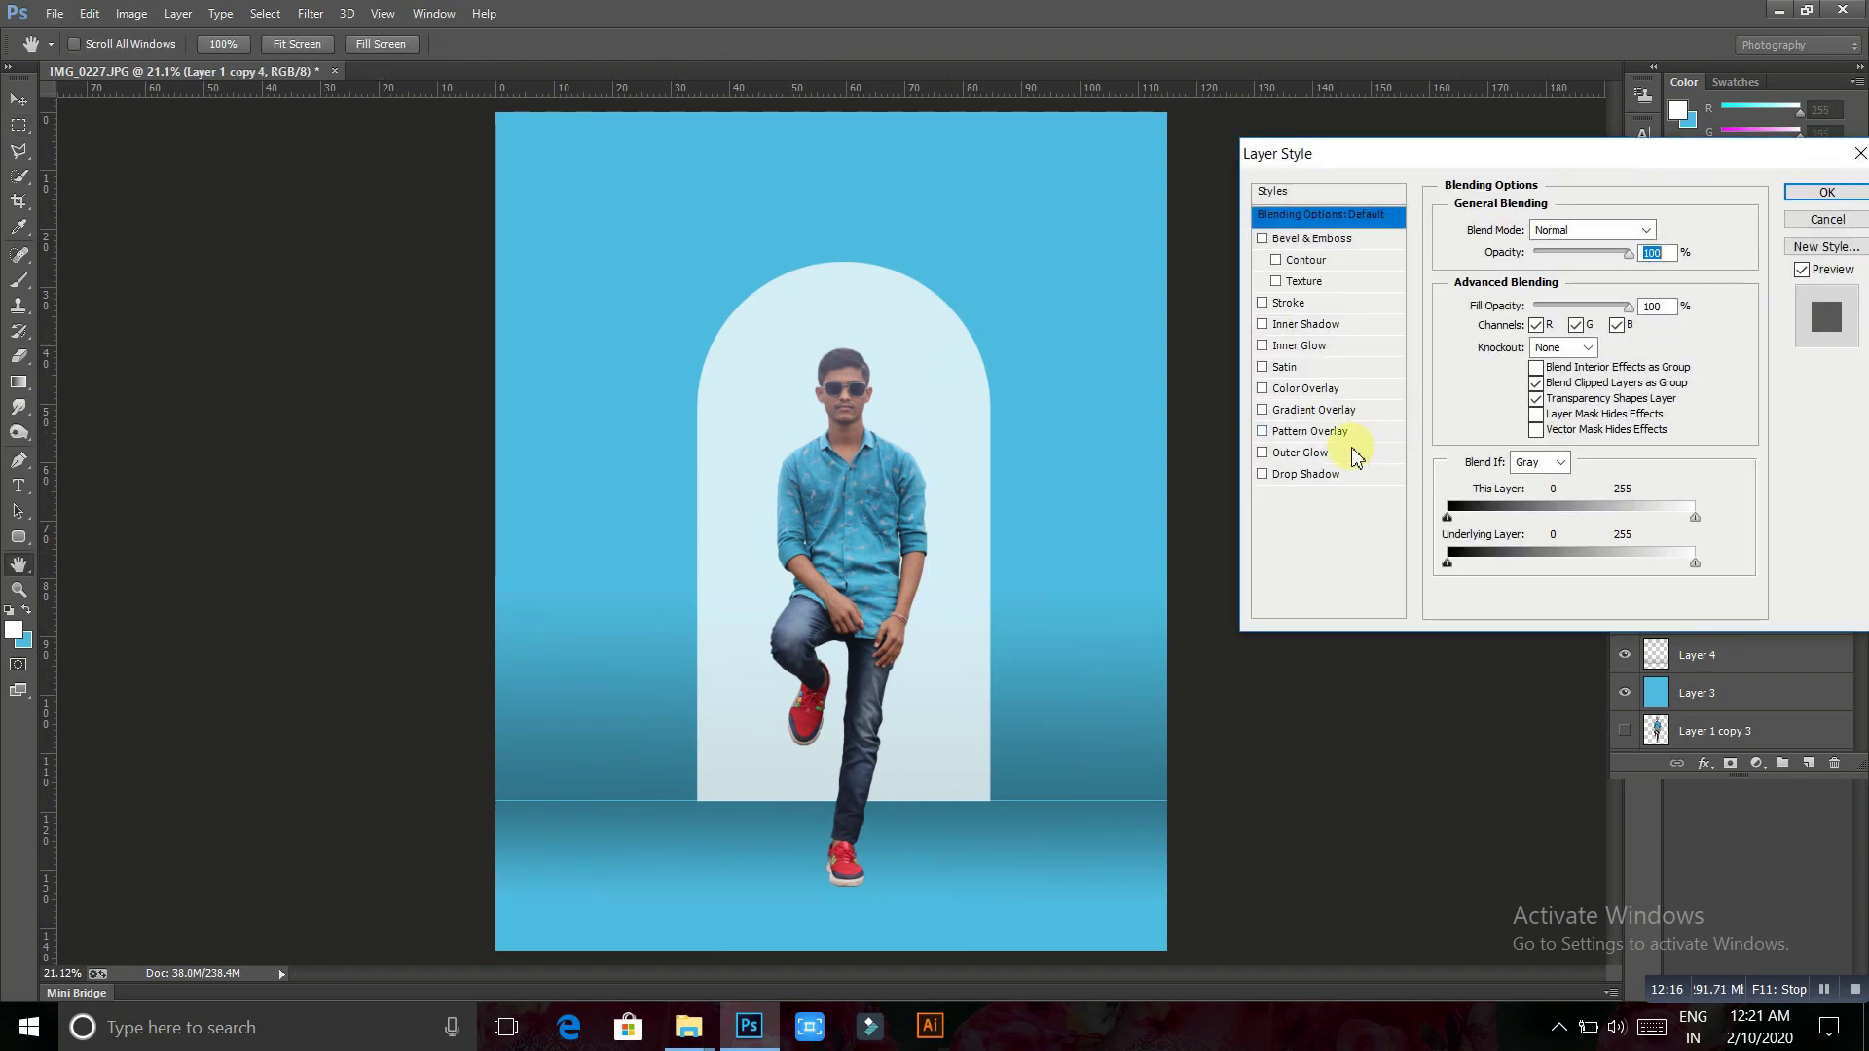
pyautogui.click(1306, 474)
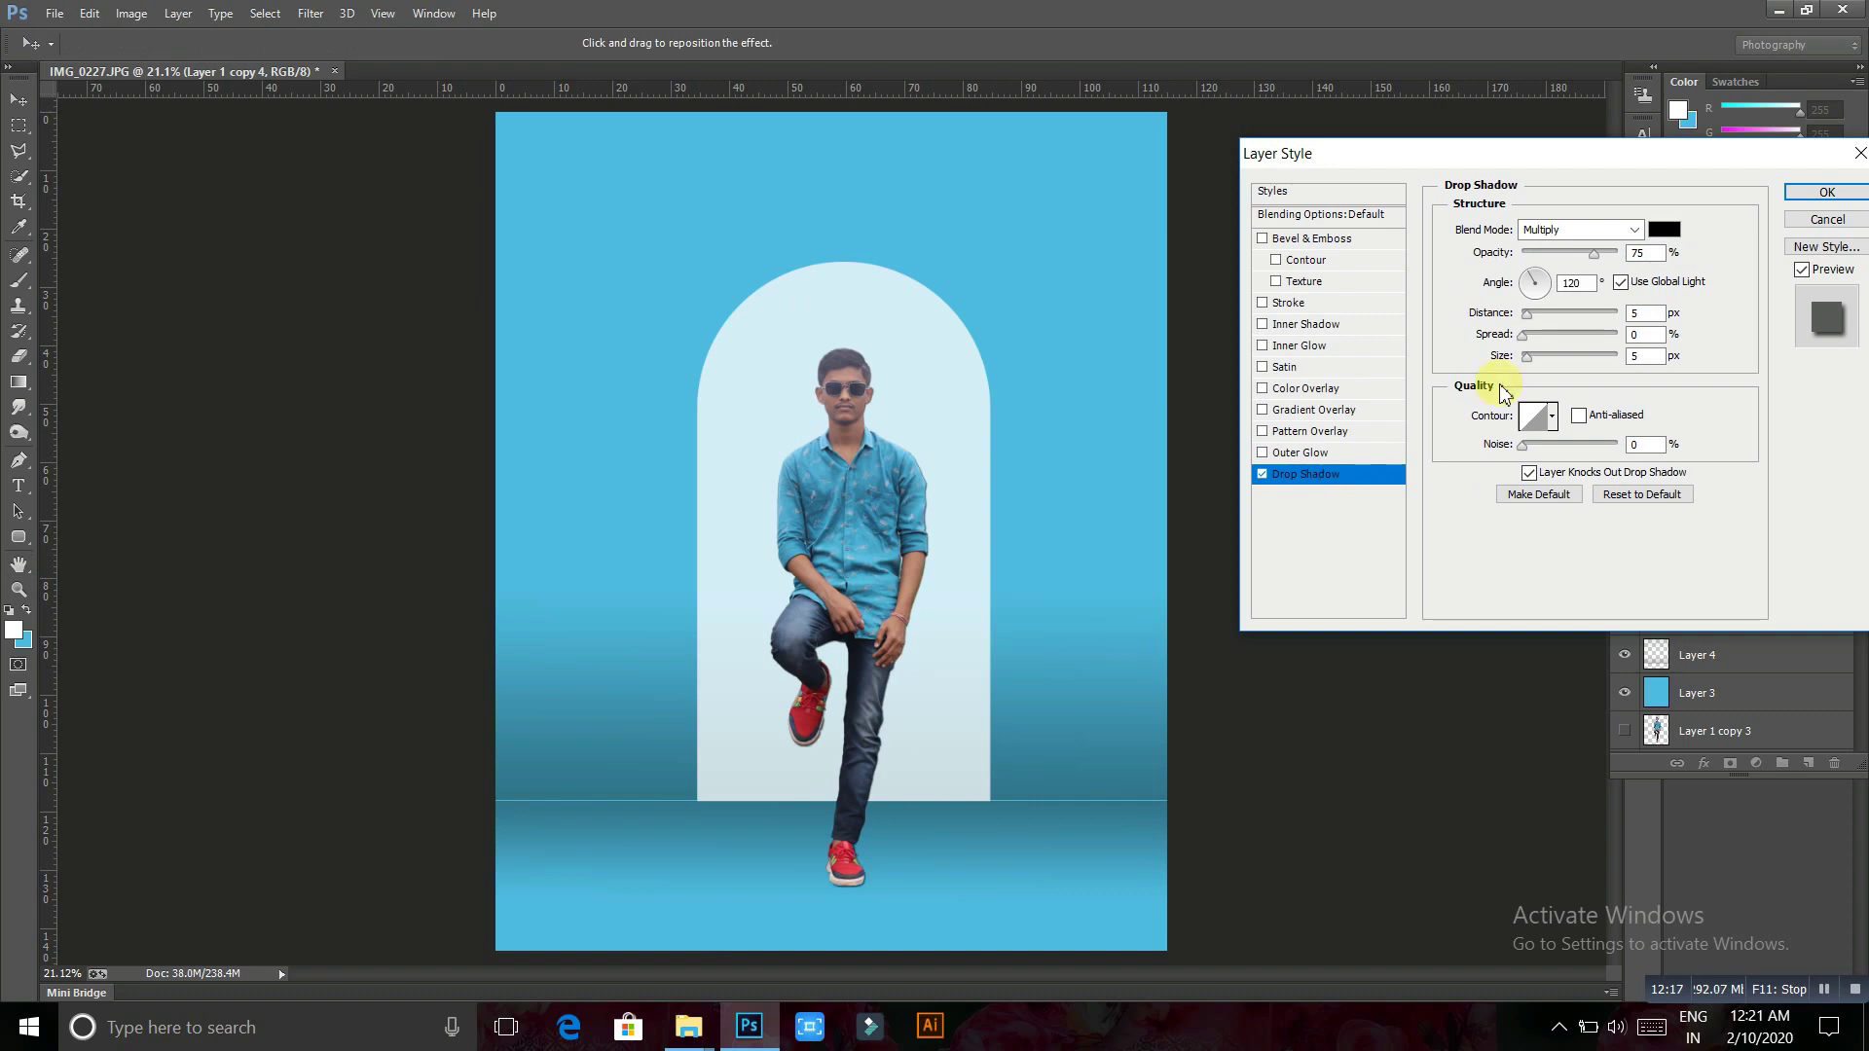
pyautogui.click(1550, 294)
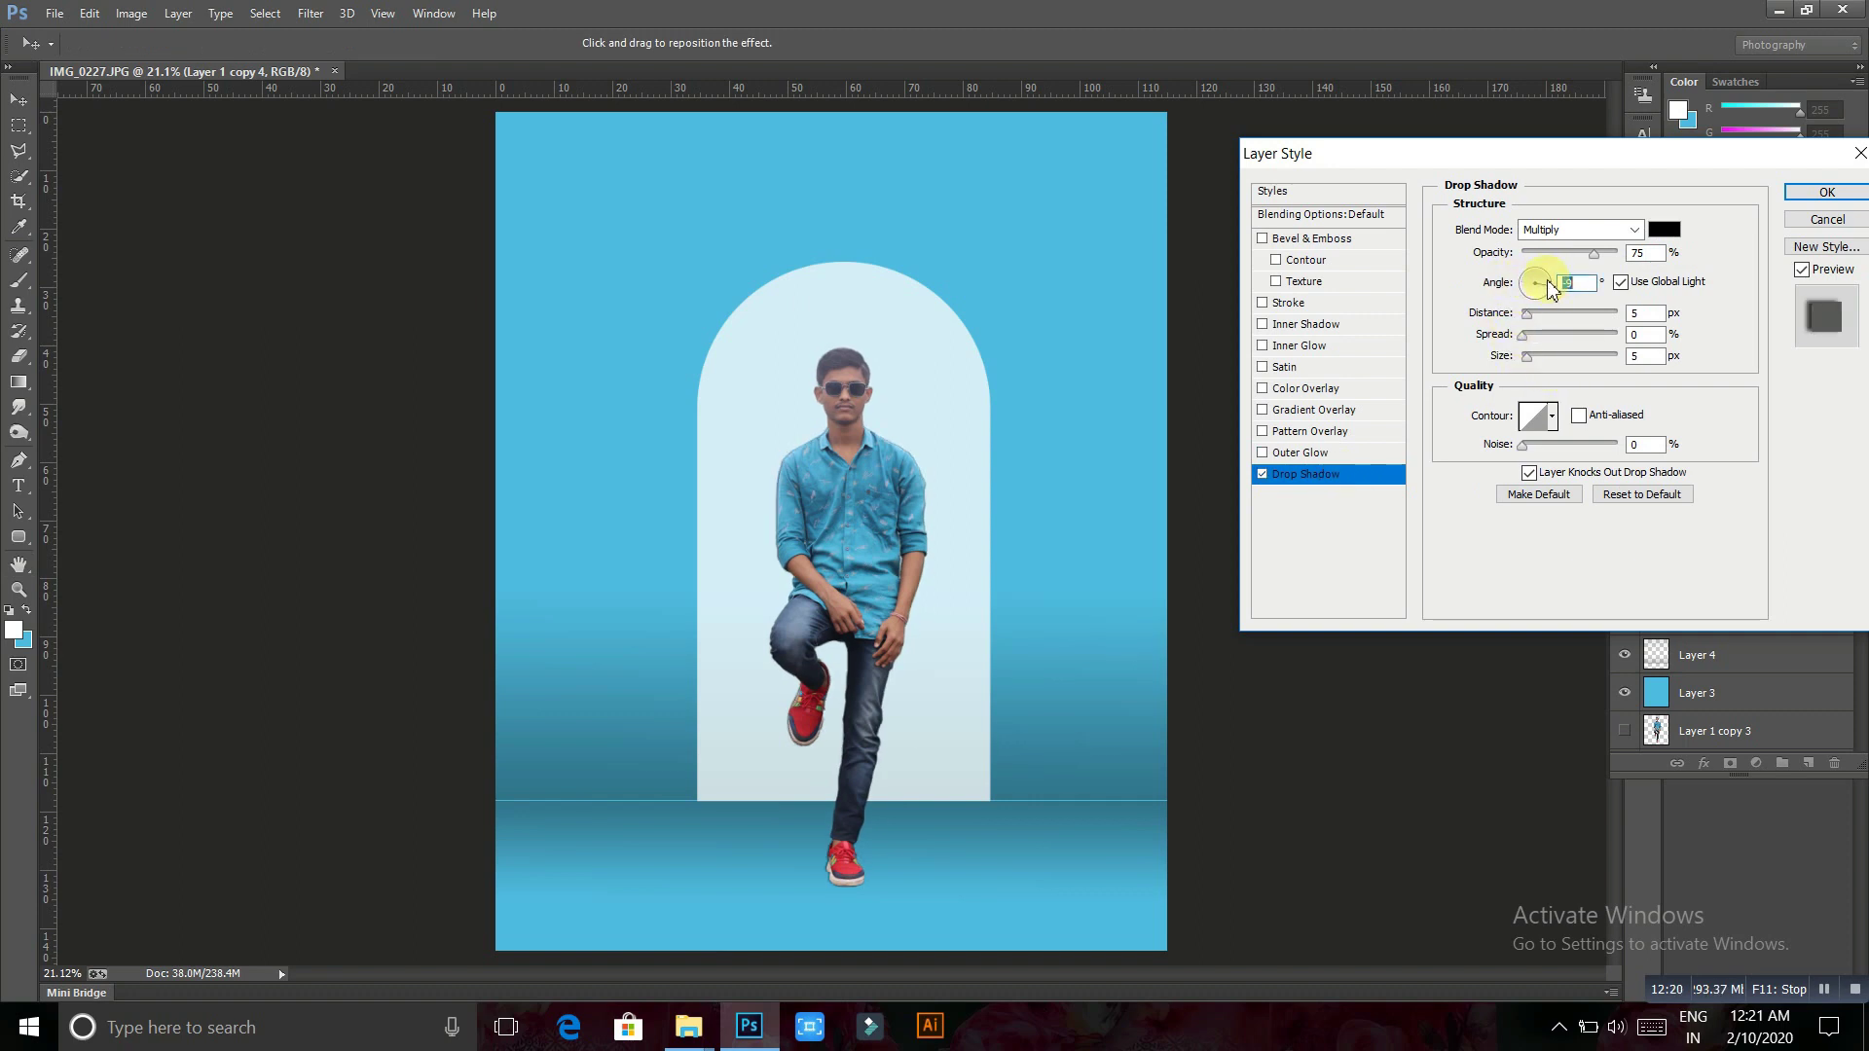
pyautogui.click(1533, 336)
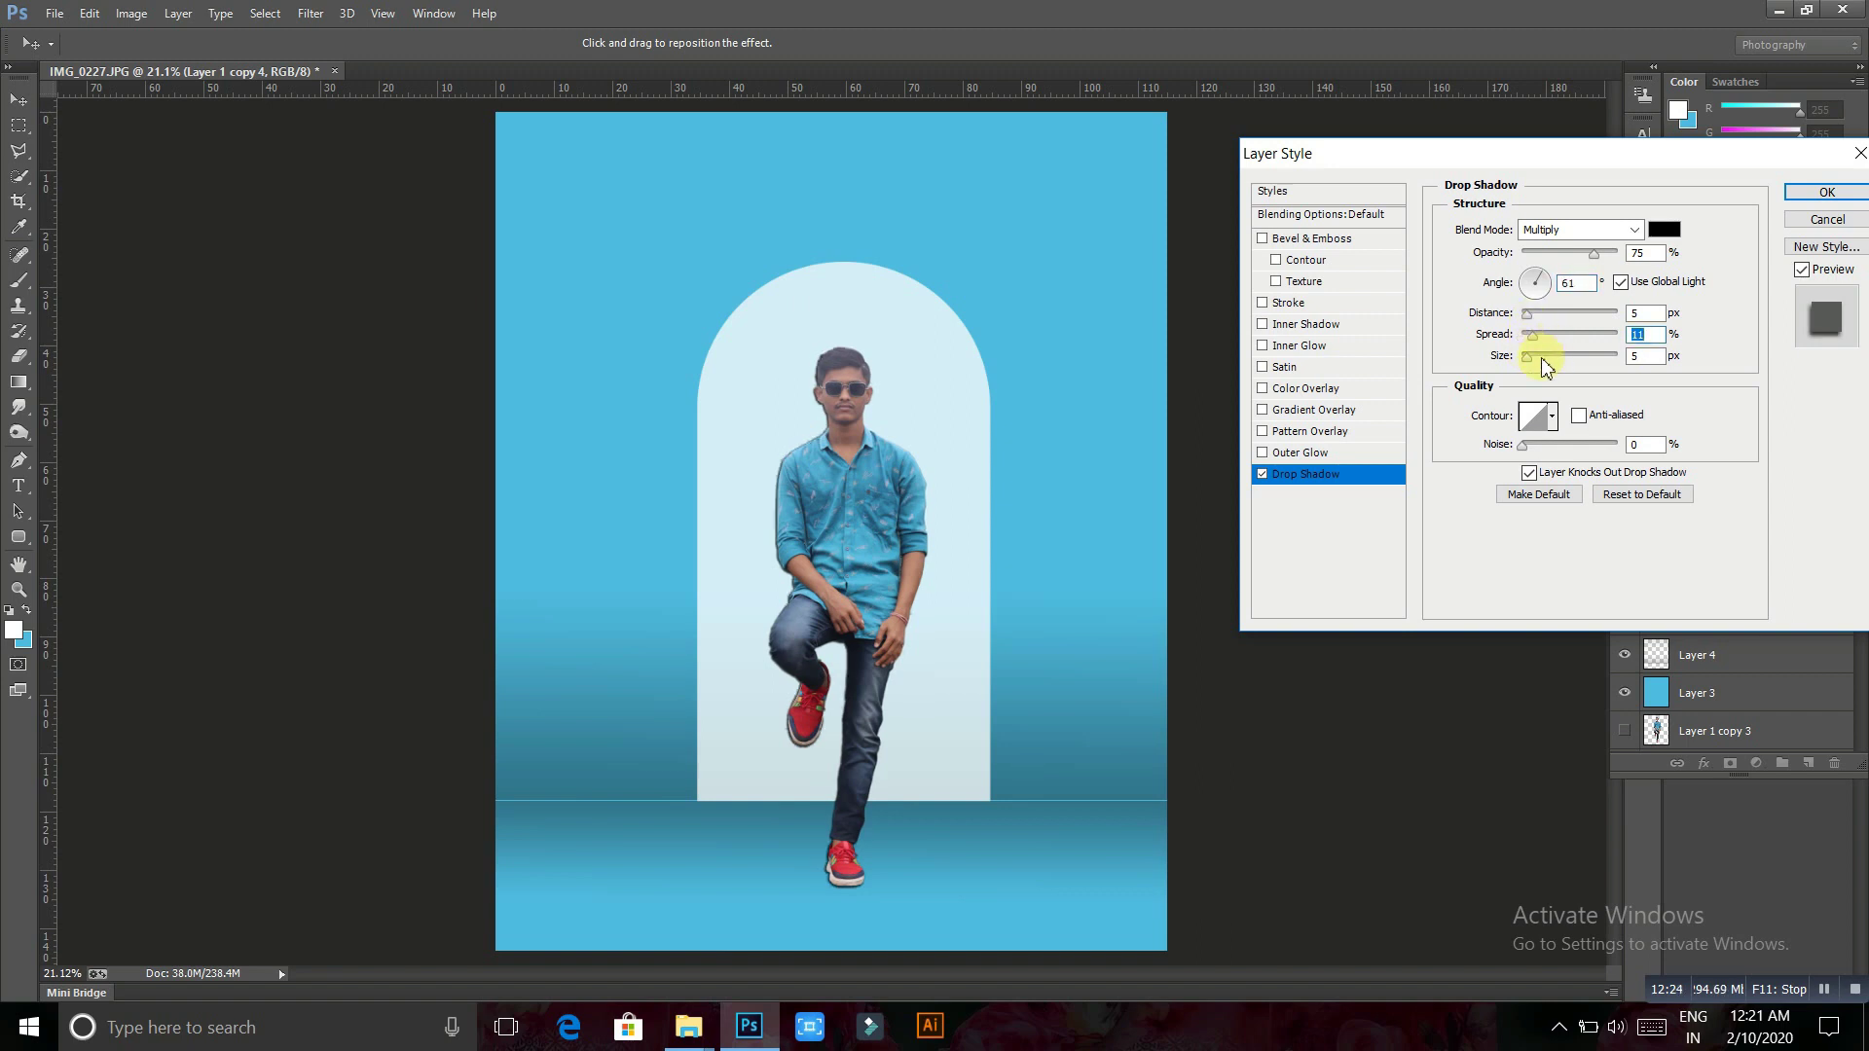
pyautogui.click(1542, 356)
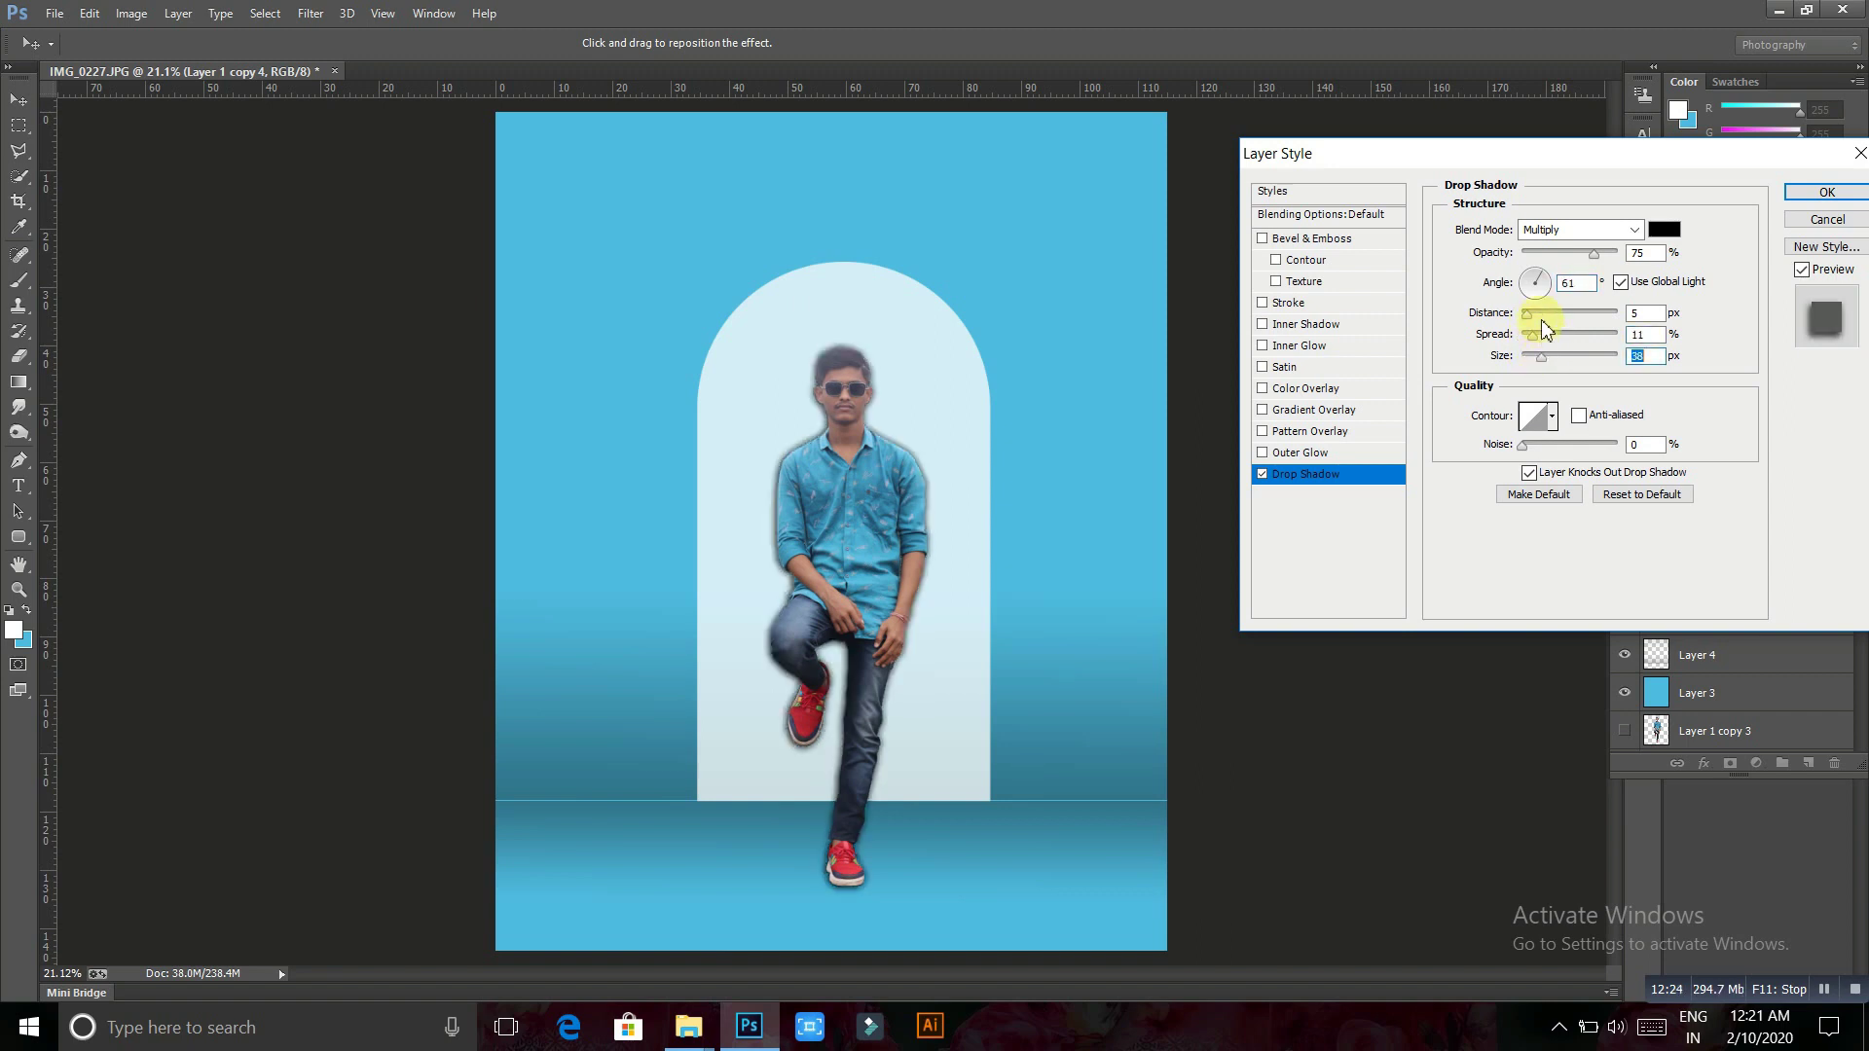
pyautogui.click(1542, 271)
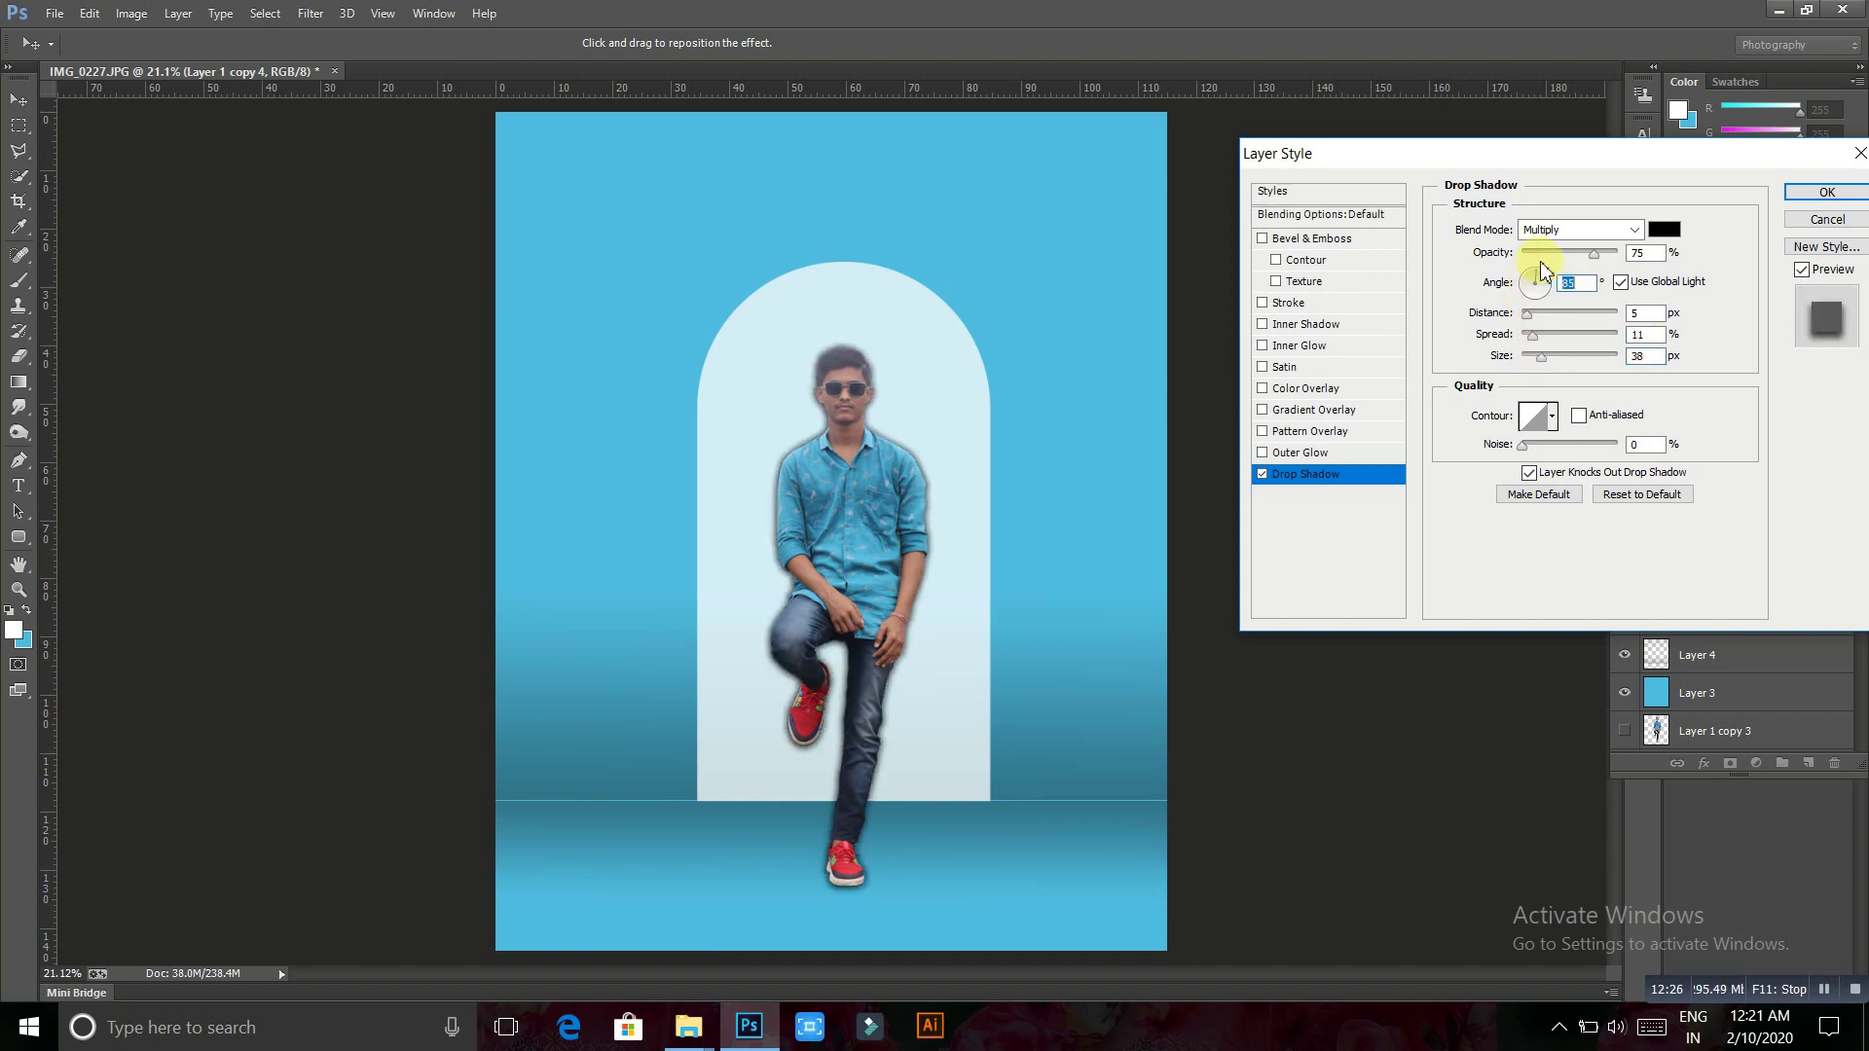
pyautogui.click(1550, 356)
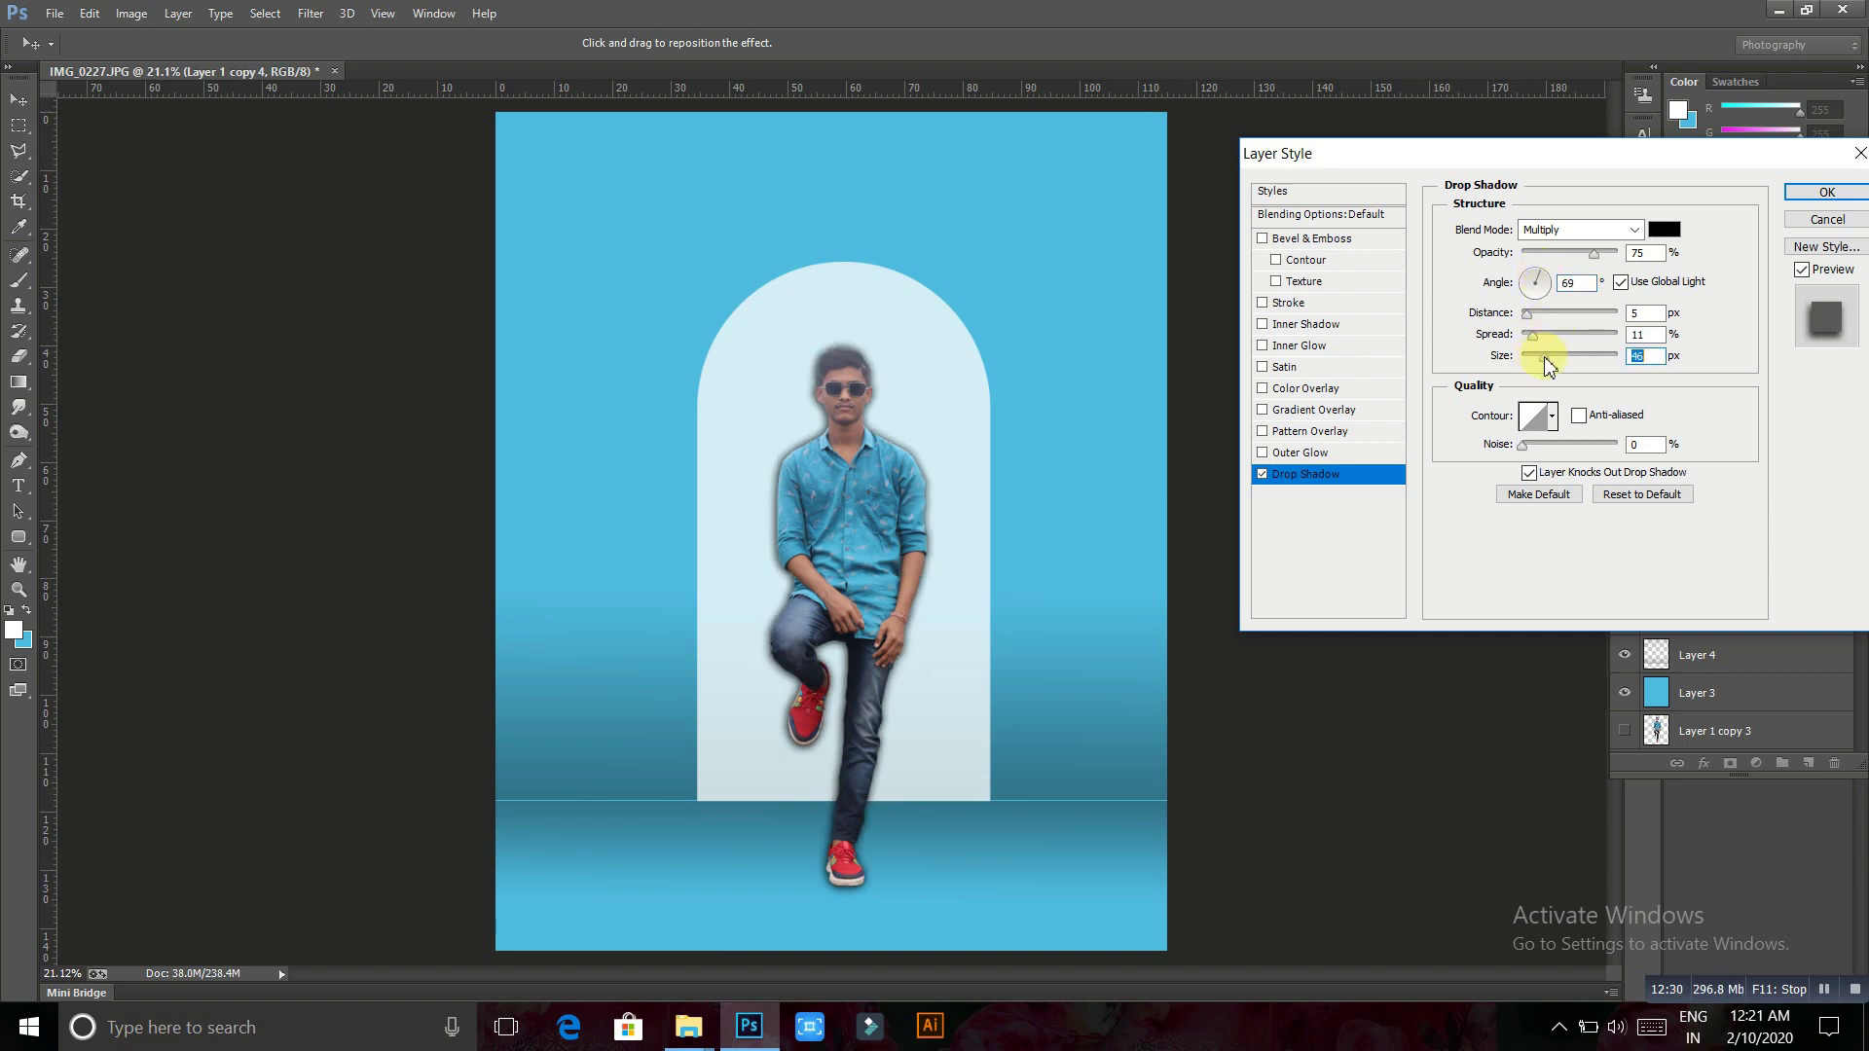
pyautogui.moveTo(1549, 357); pyautogui.dragTo(1539, 356)
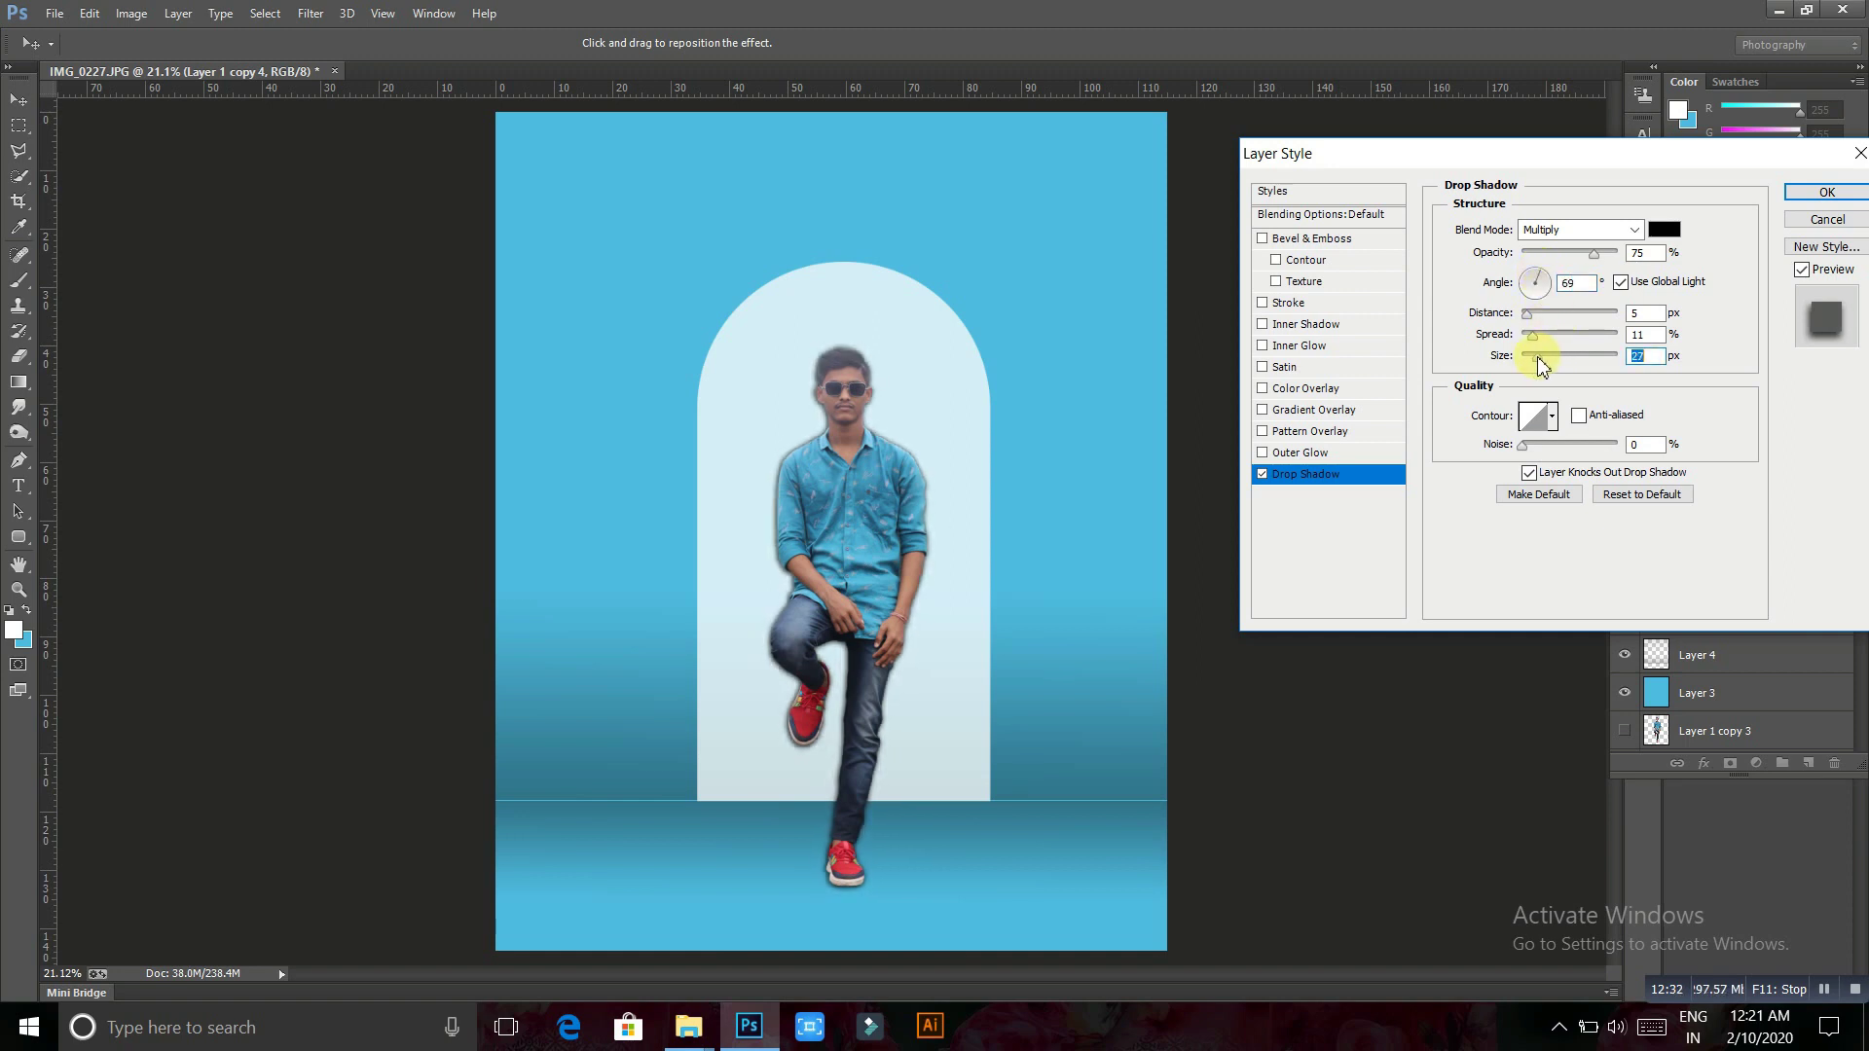
pyautogui.click(1807, 222)
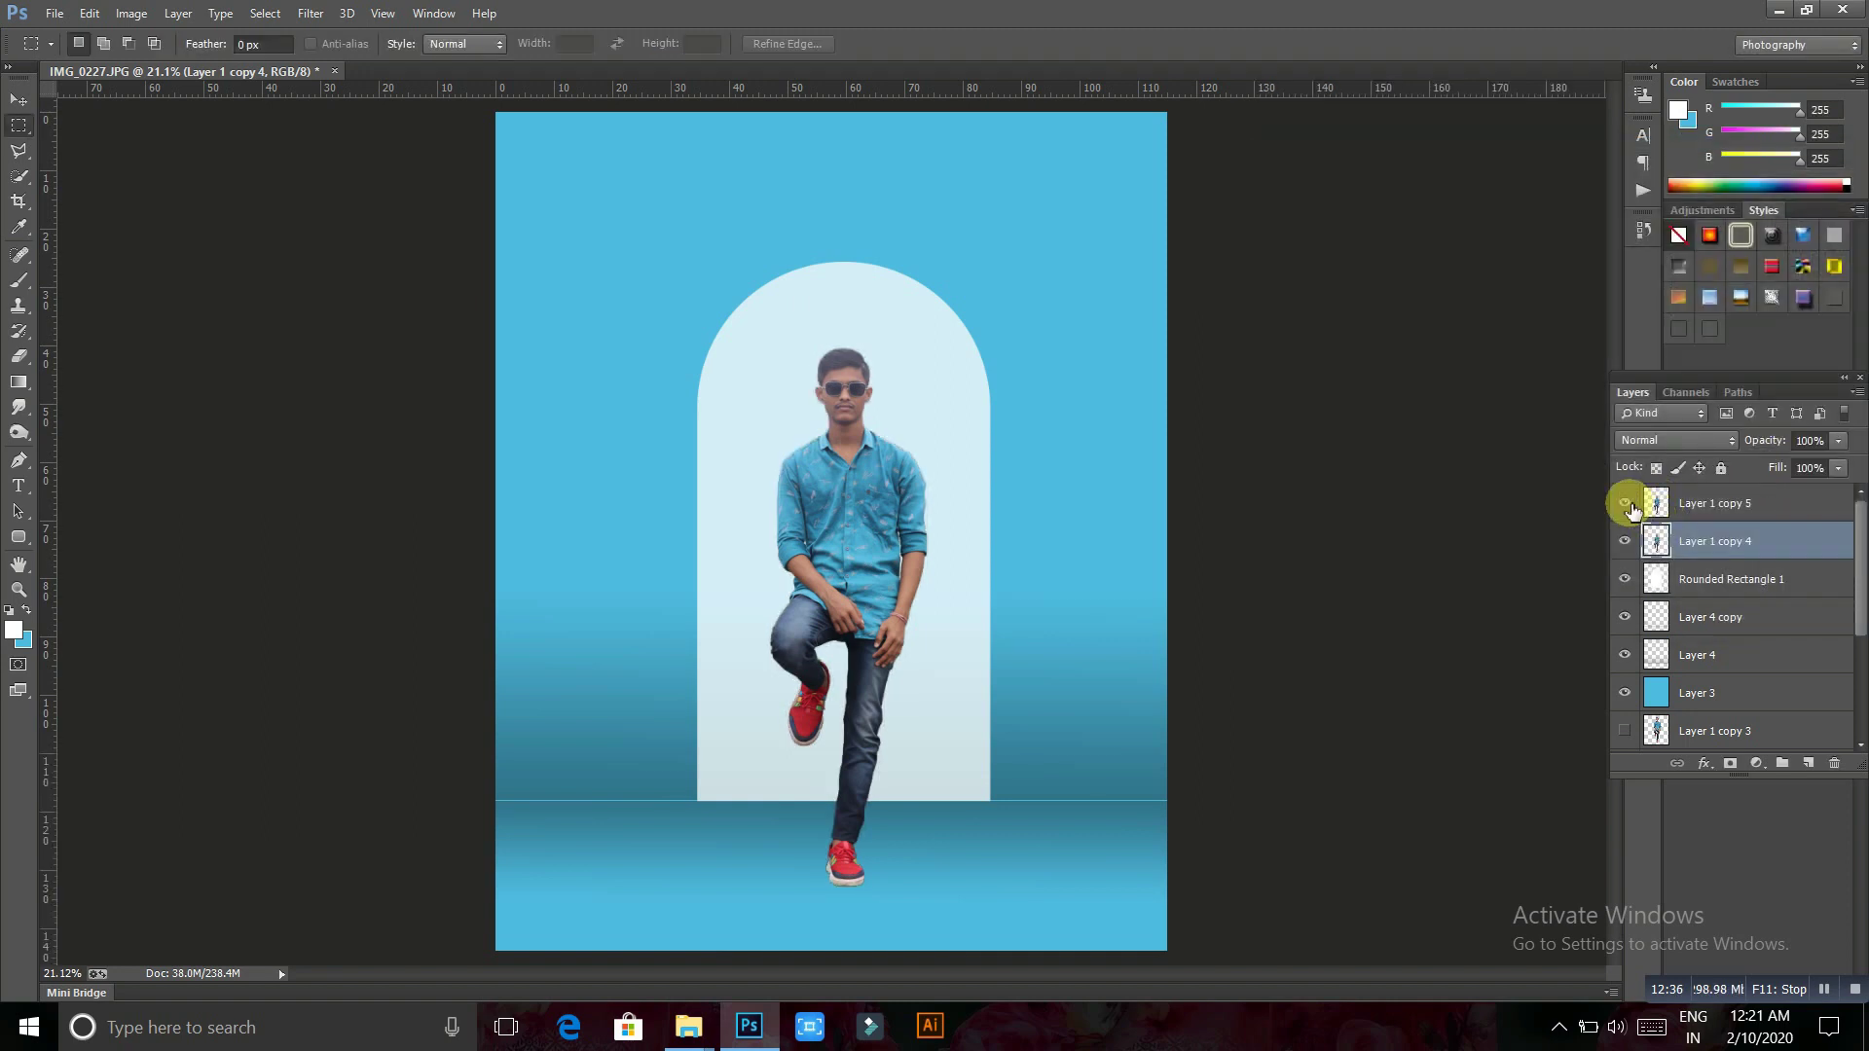
# Try darkening the silhouette to Lightness -64 and offsetting it, then undo both changes
pyautogui.hotkey('ctrl', 'u')
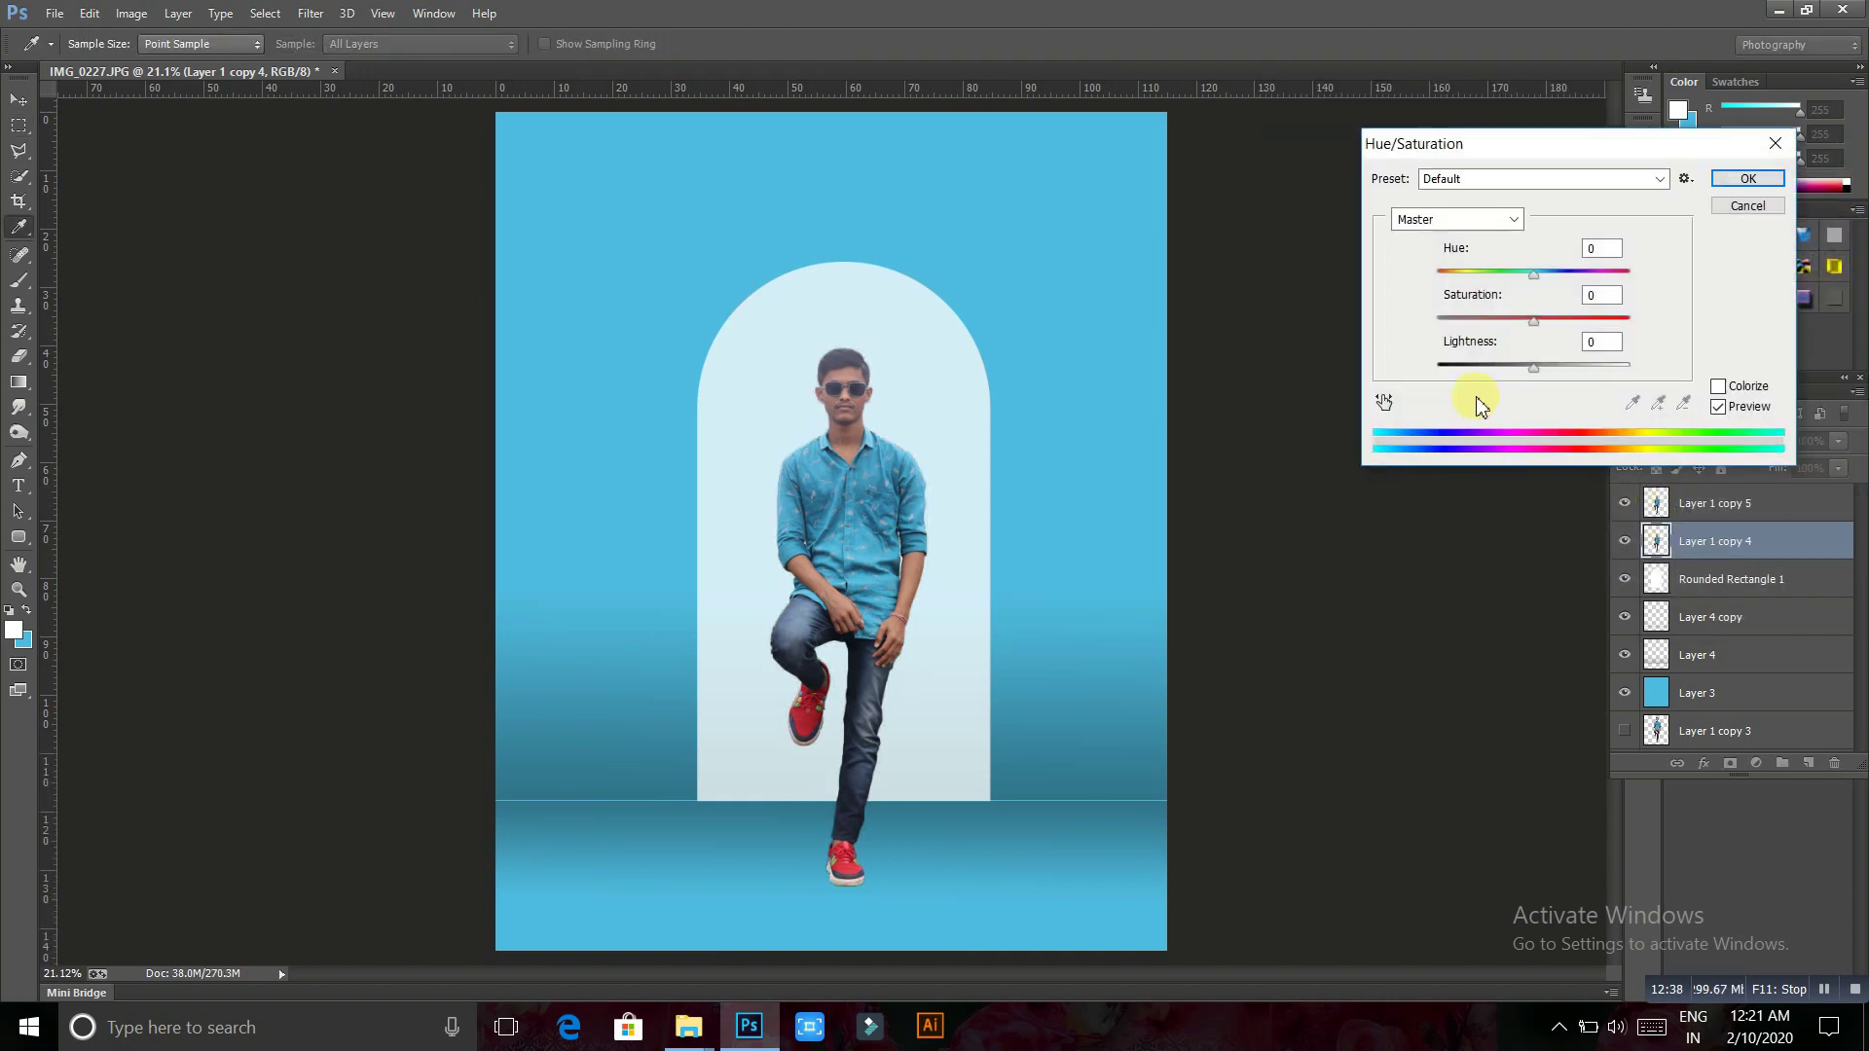
pyautogui.moveTo(1533, 368); pyautogui.dragTo(1423, 376)
pyautogui.click(1723, 180)
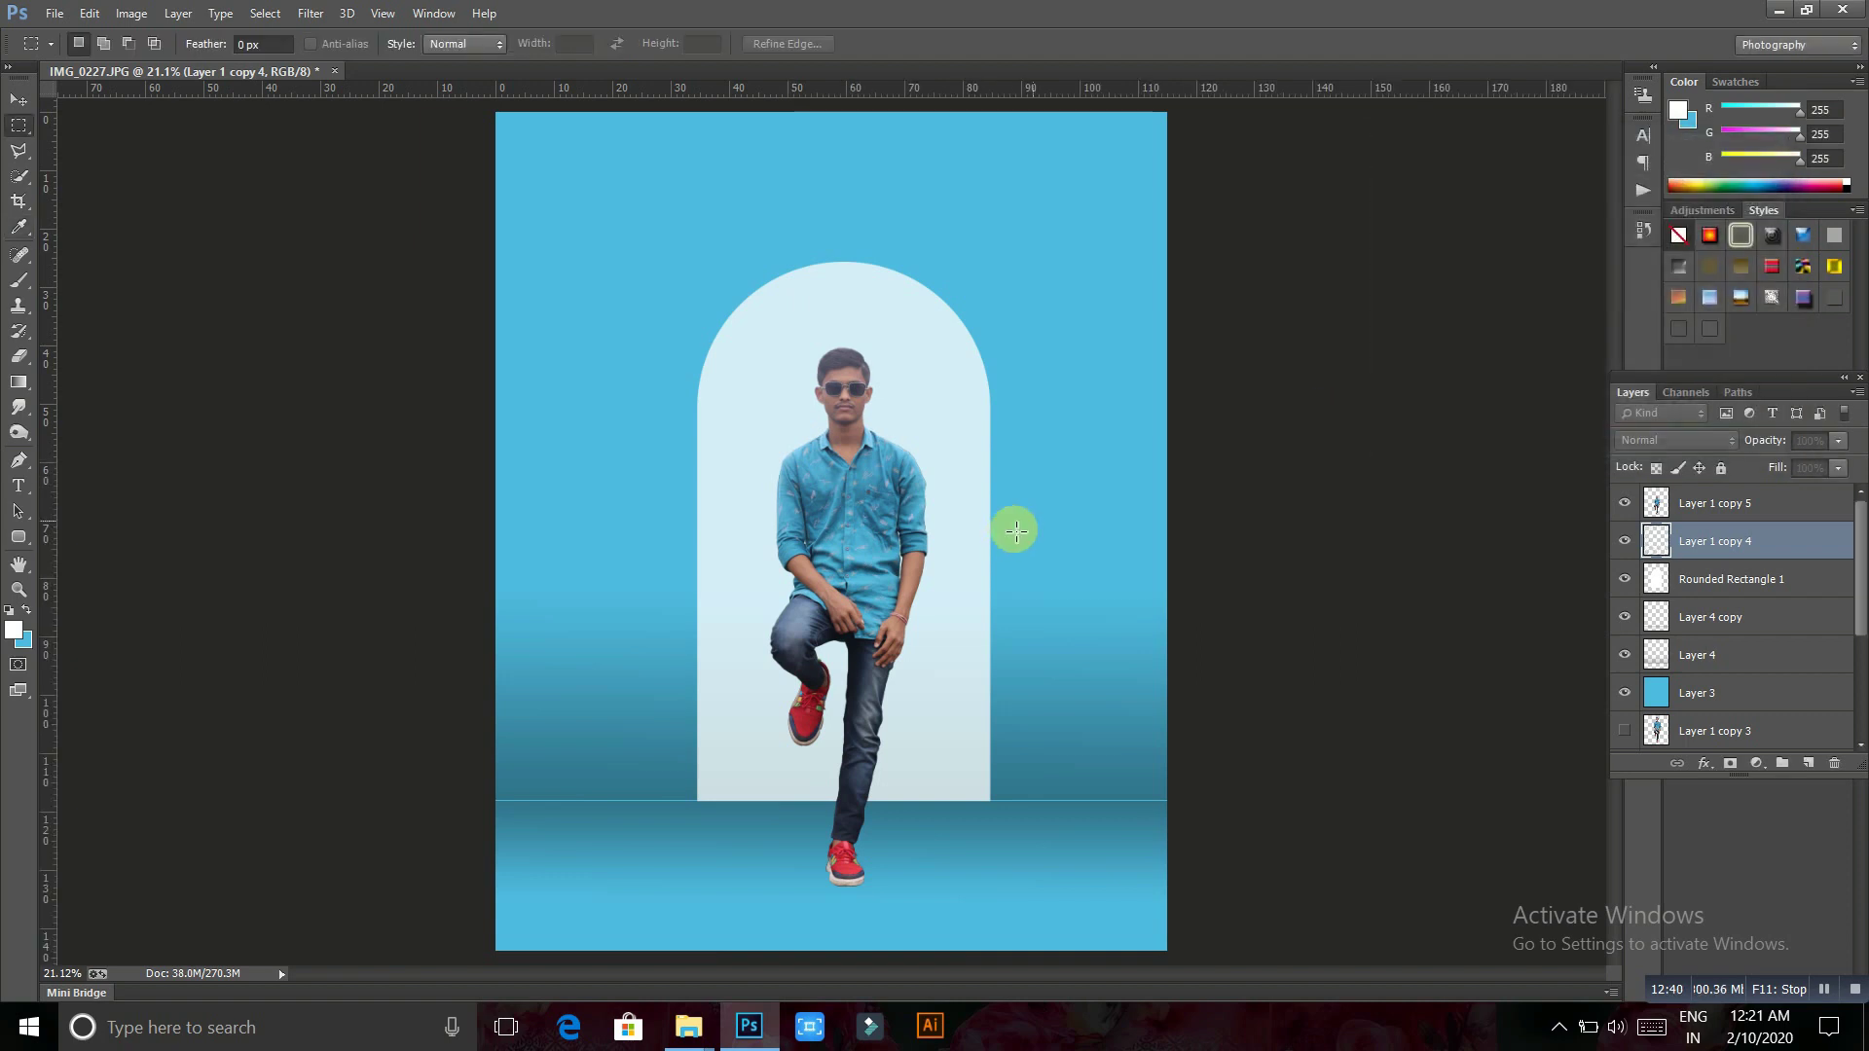
pyautogui.moveTo(942, 544); pyautogui.dragTo(944, 547)
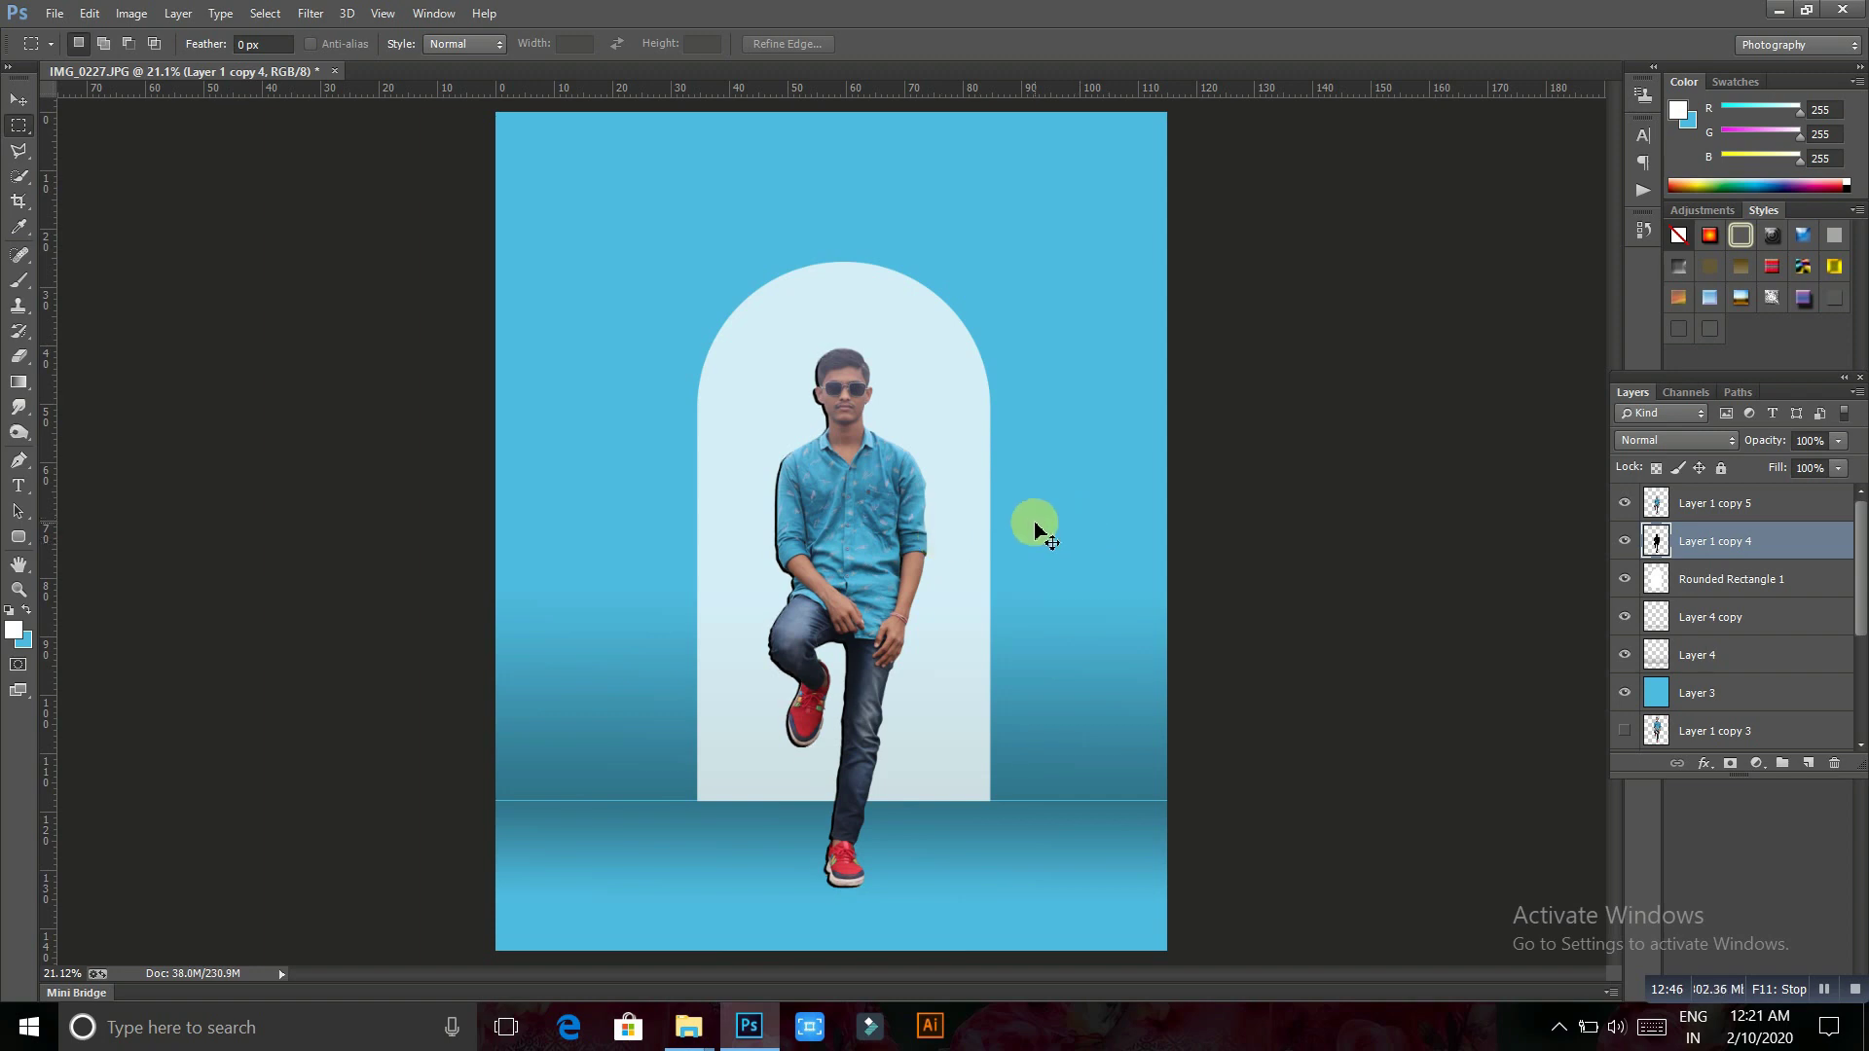
pyautogui.hotkey('ctrl', 'z')
pyautogui.hotkey('ctrl', 'alt', 'z')
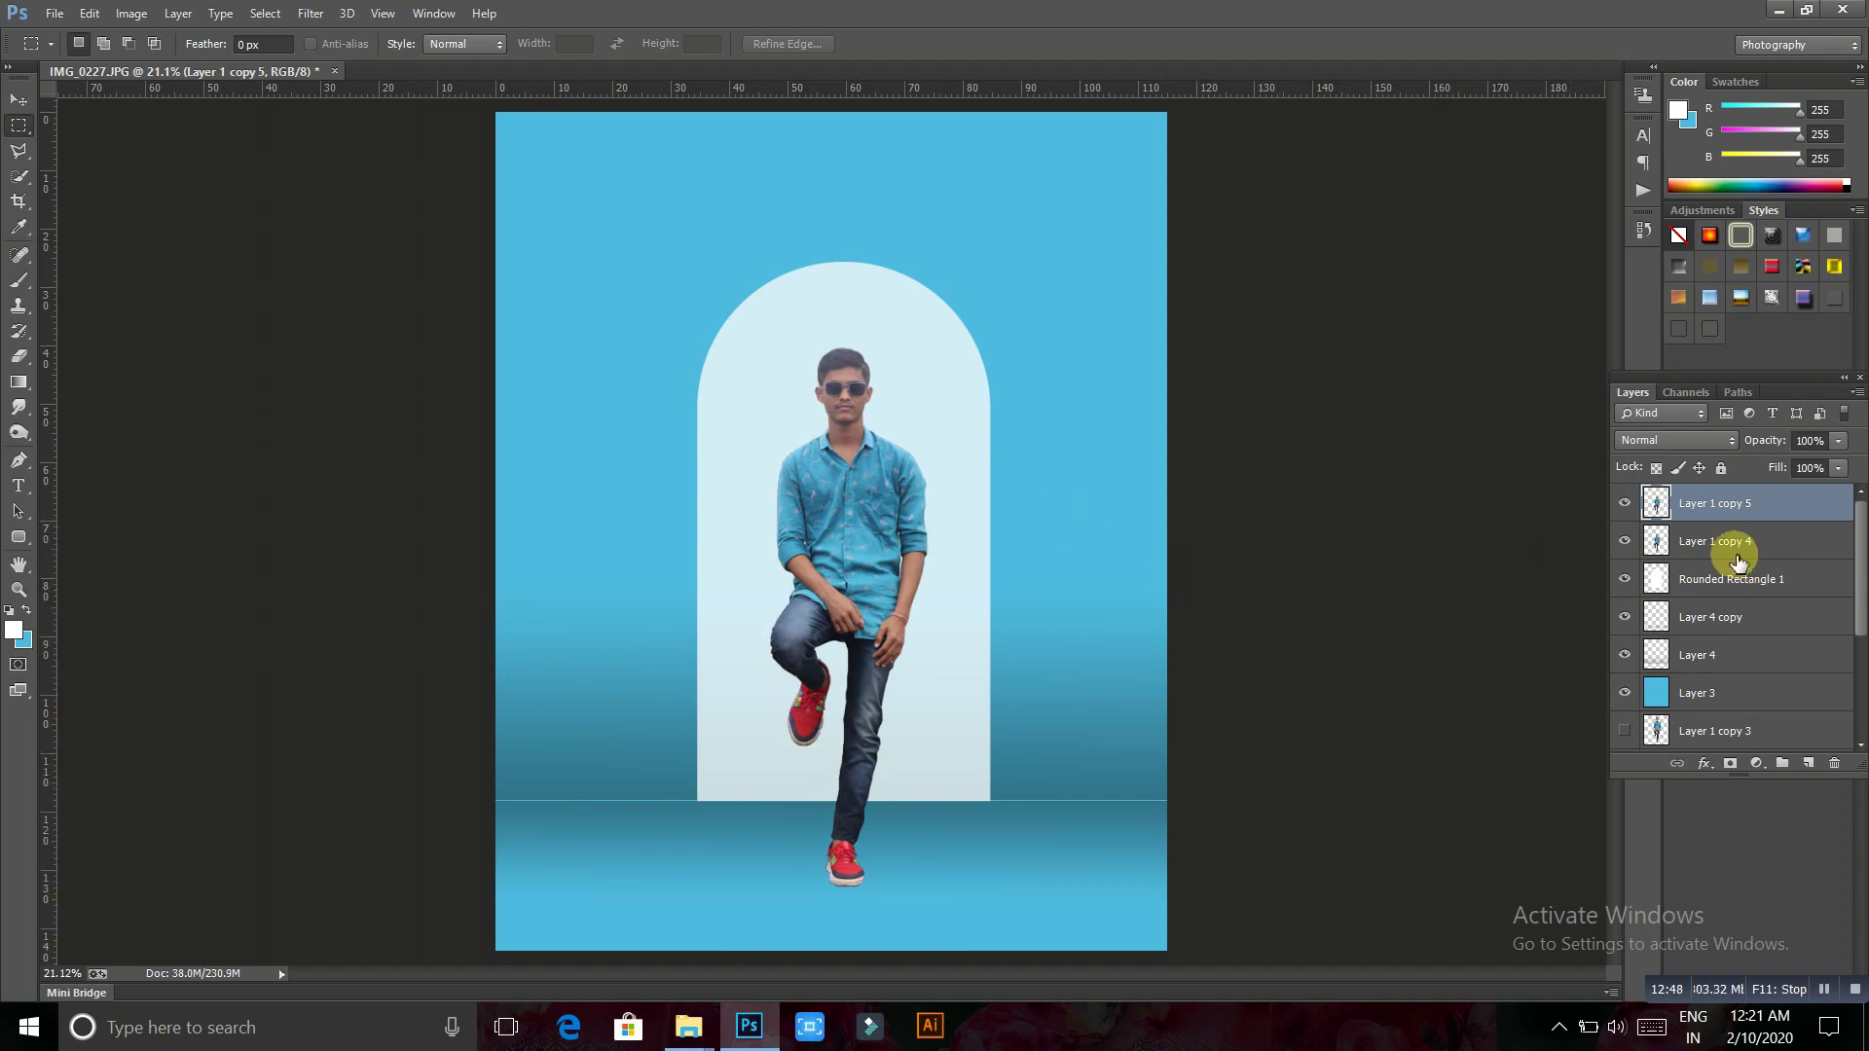
# Hide Layer 1 copy 4 and add a new empty Layer 5
pyautogui.click(1718, 555)
pyautogui.click(1624, 541)
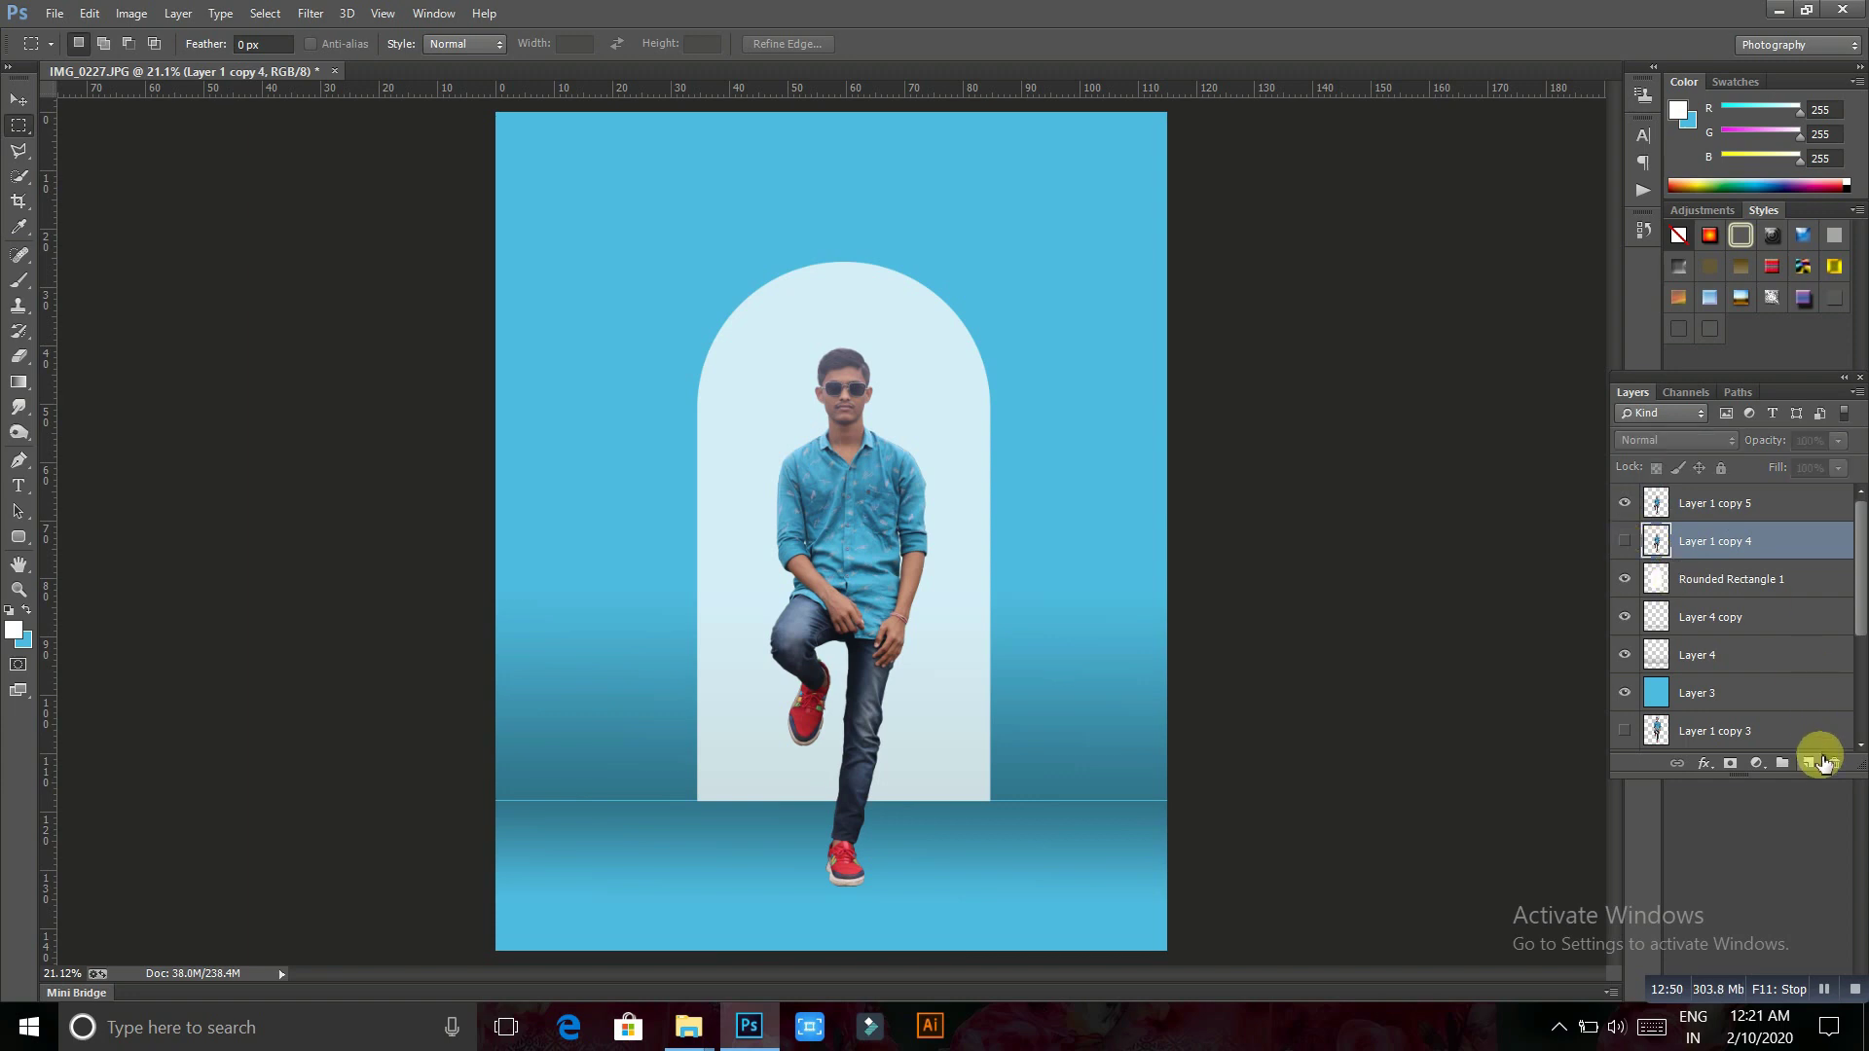
pyautogui.click(1808, 763)
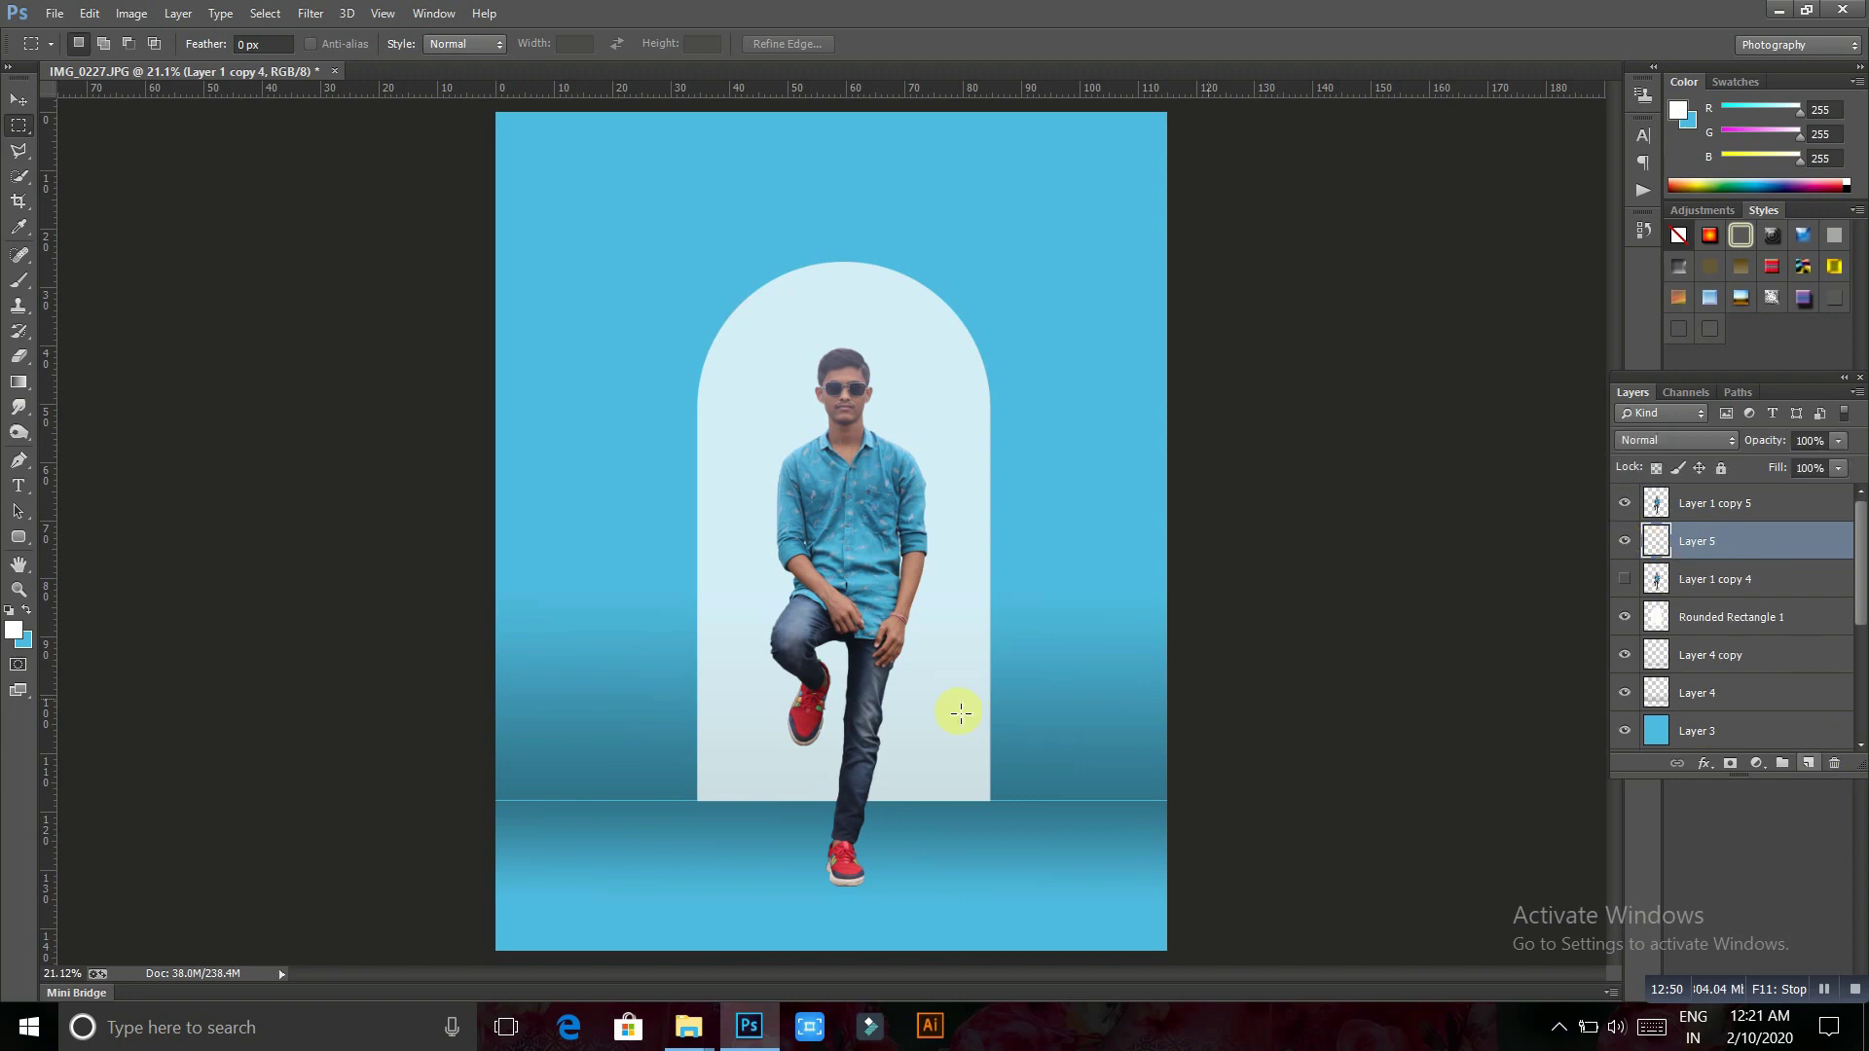
# Choose the Brush tool with a soft round brush and black as the foreground colour
pyautogui.click(19, 282)
pyautogui.click(98, 278)
pyautogui.click(26, 610)
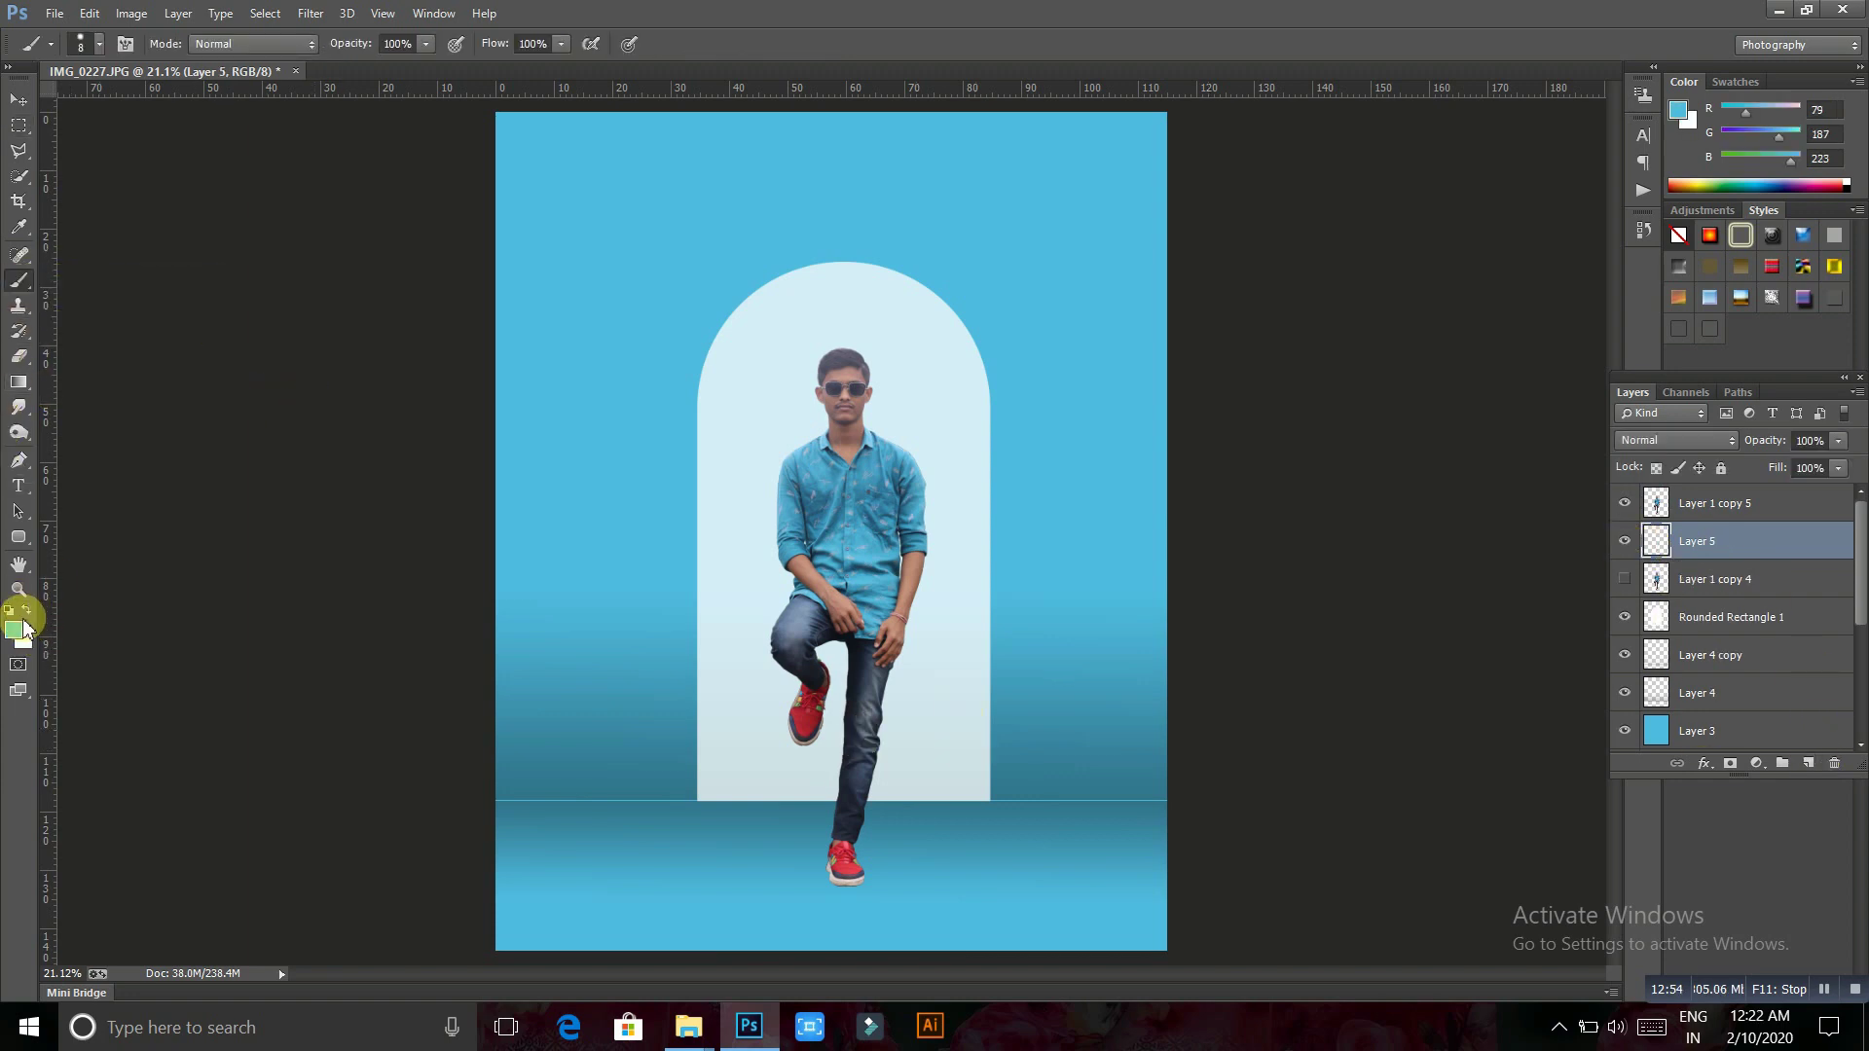
pyautogui.click(101, 45)
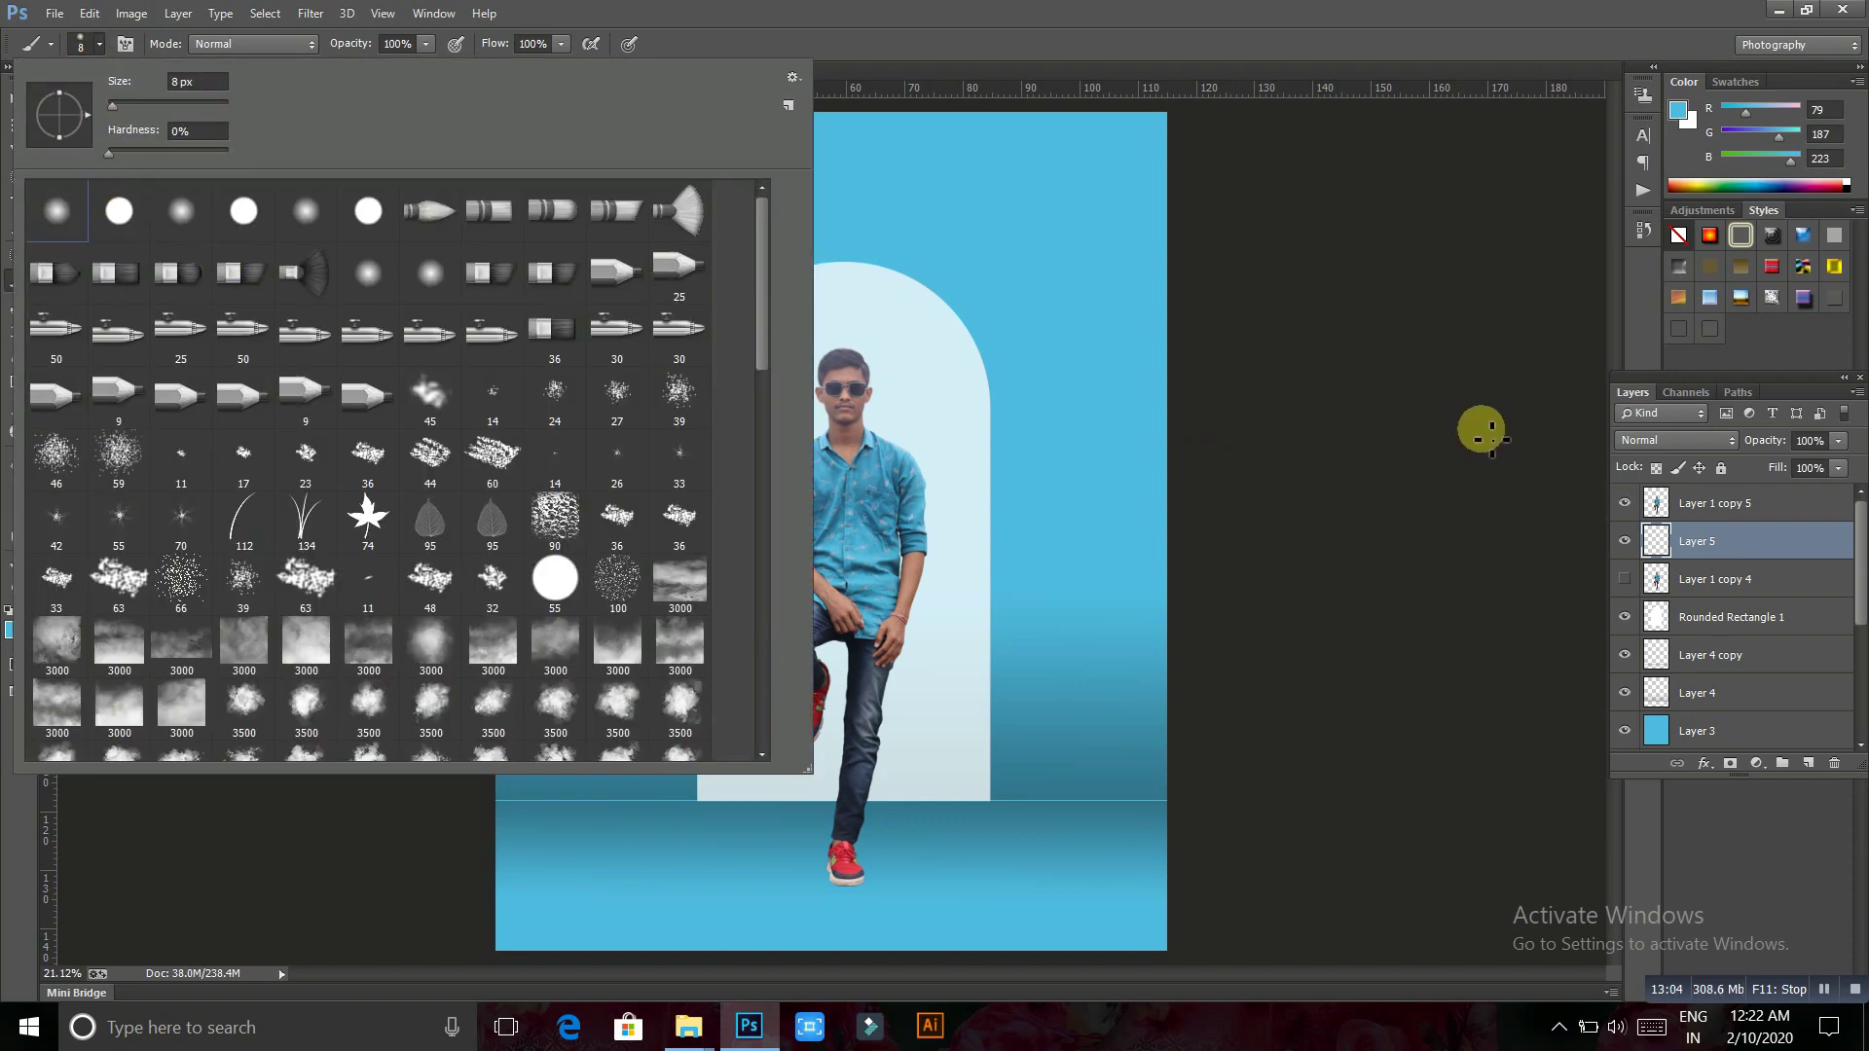
pyautogui.click(1475, 433)
pyautogui.click(26, 611)
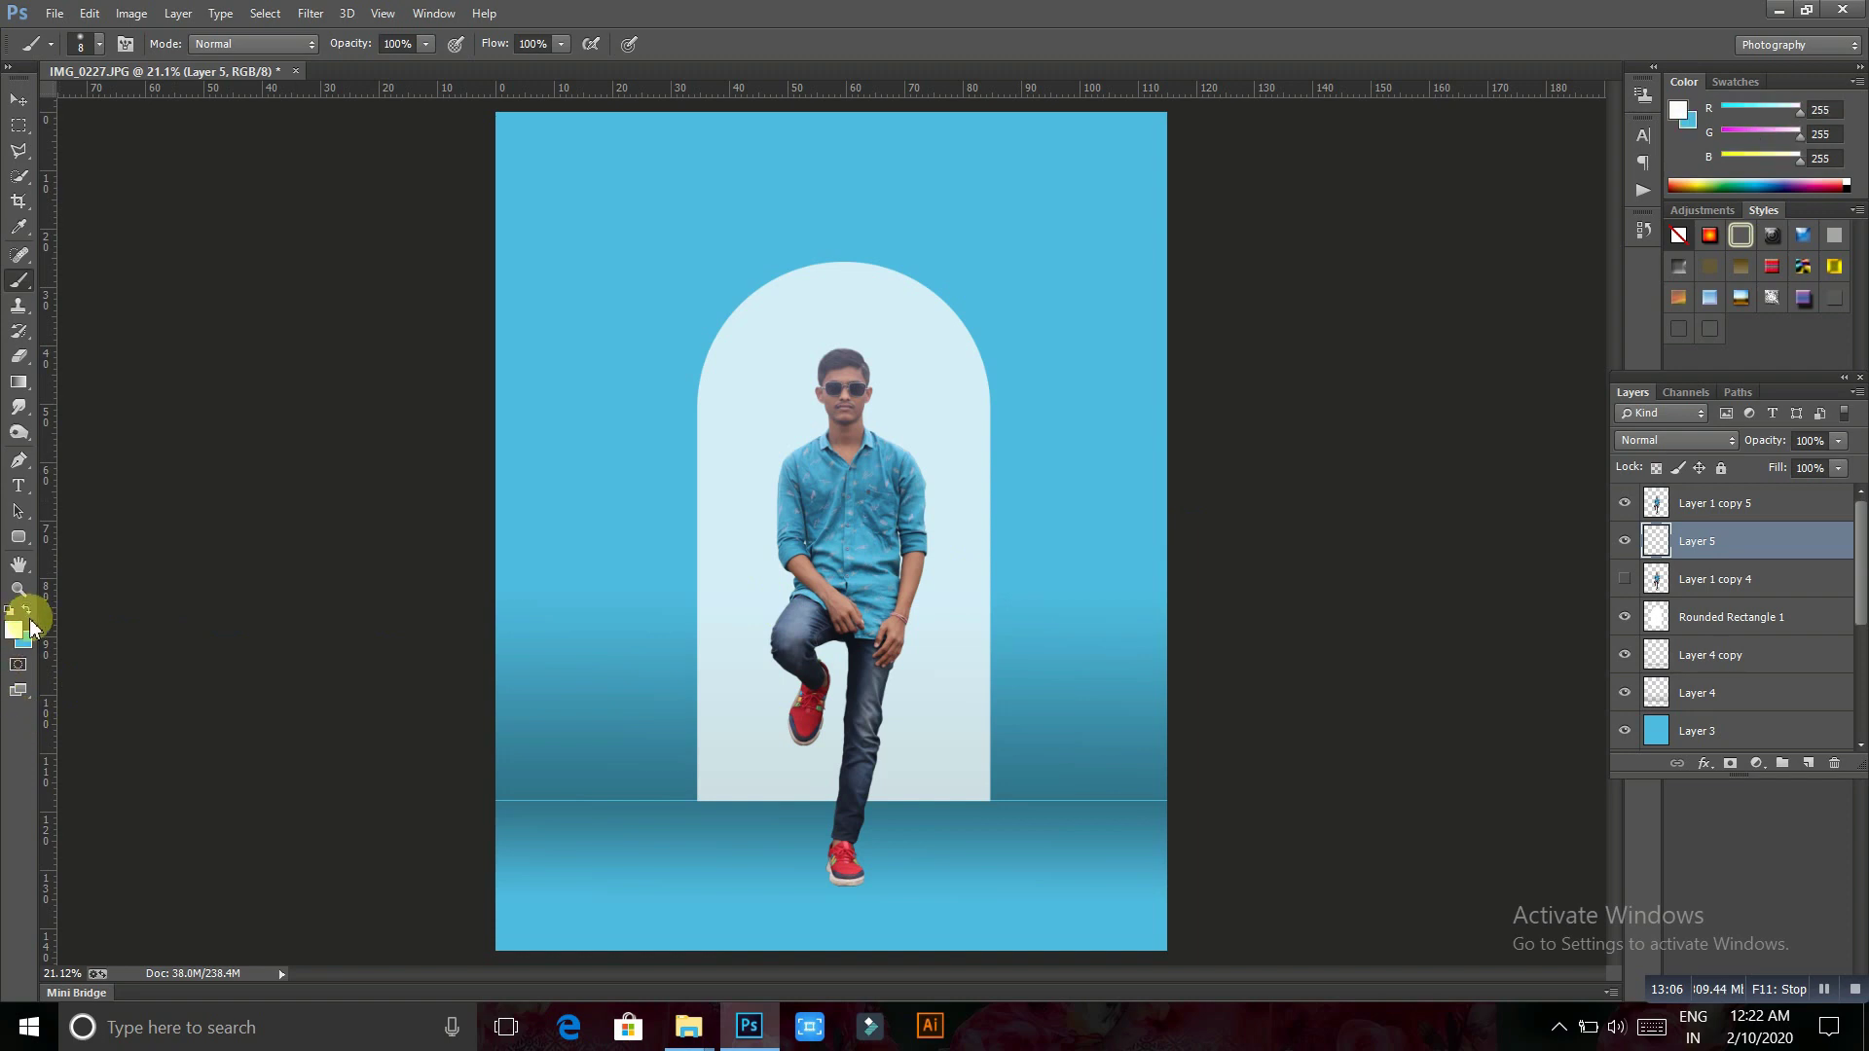
pyautogui.moveTo(1465, 290); pyautogui.dragTo(1691, 404)
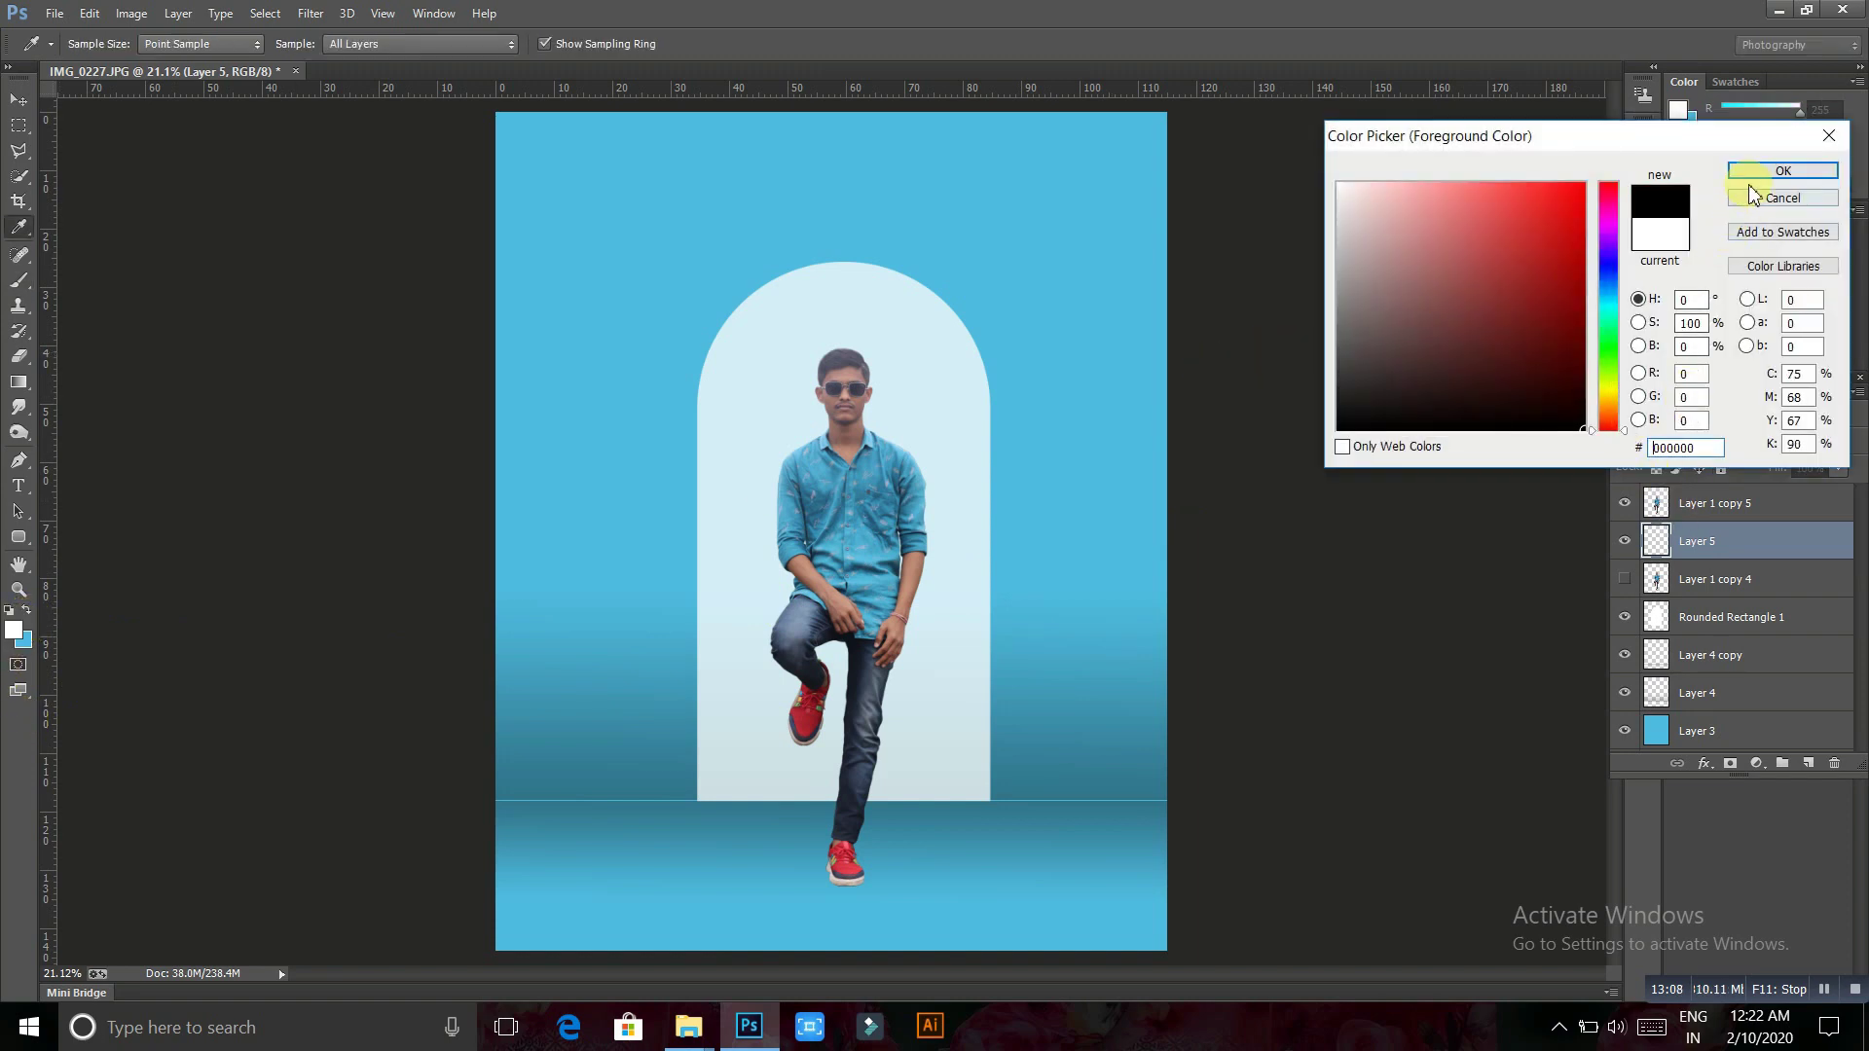
pyautogui.click(1774, 174)
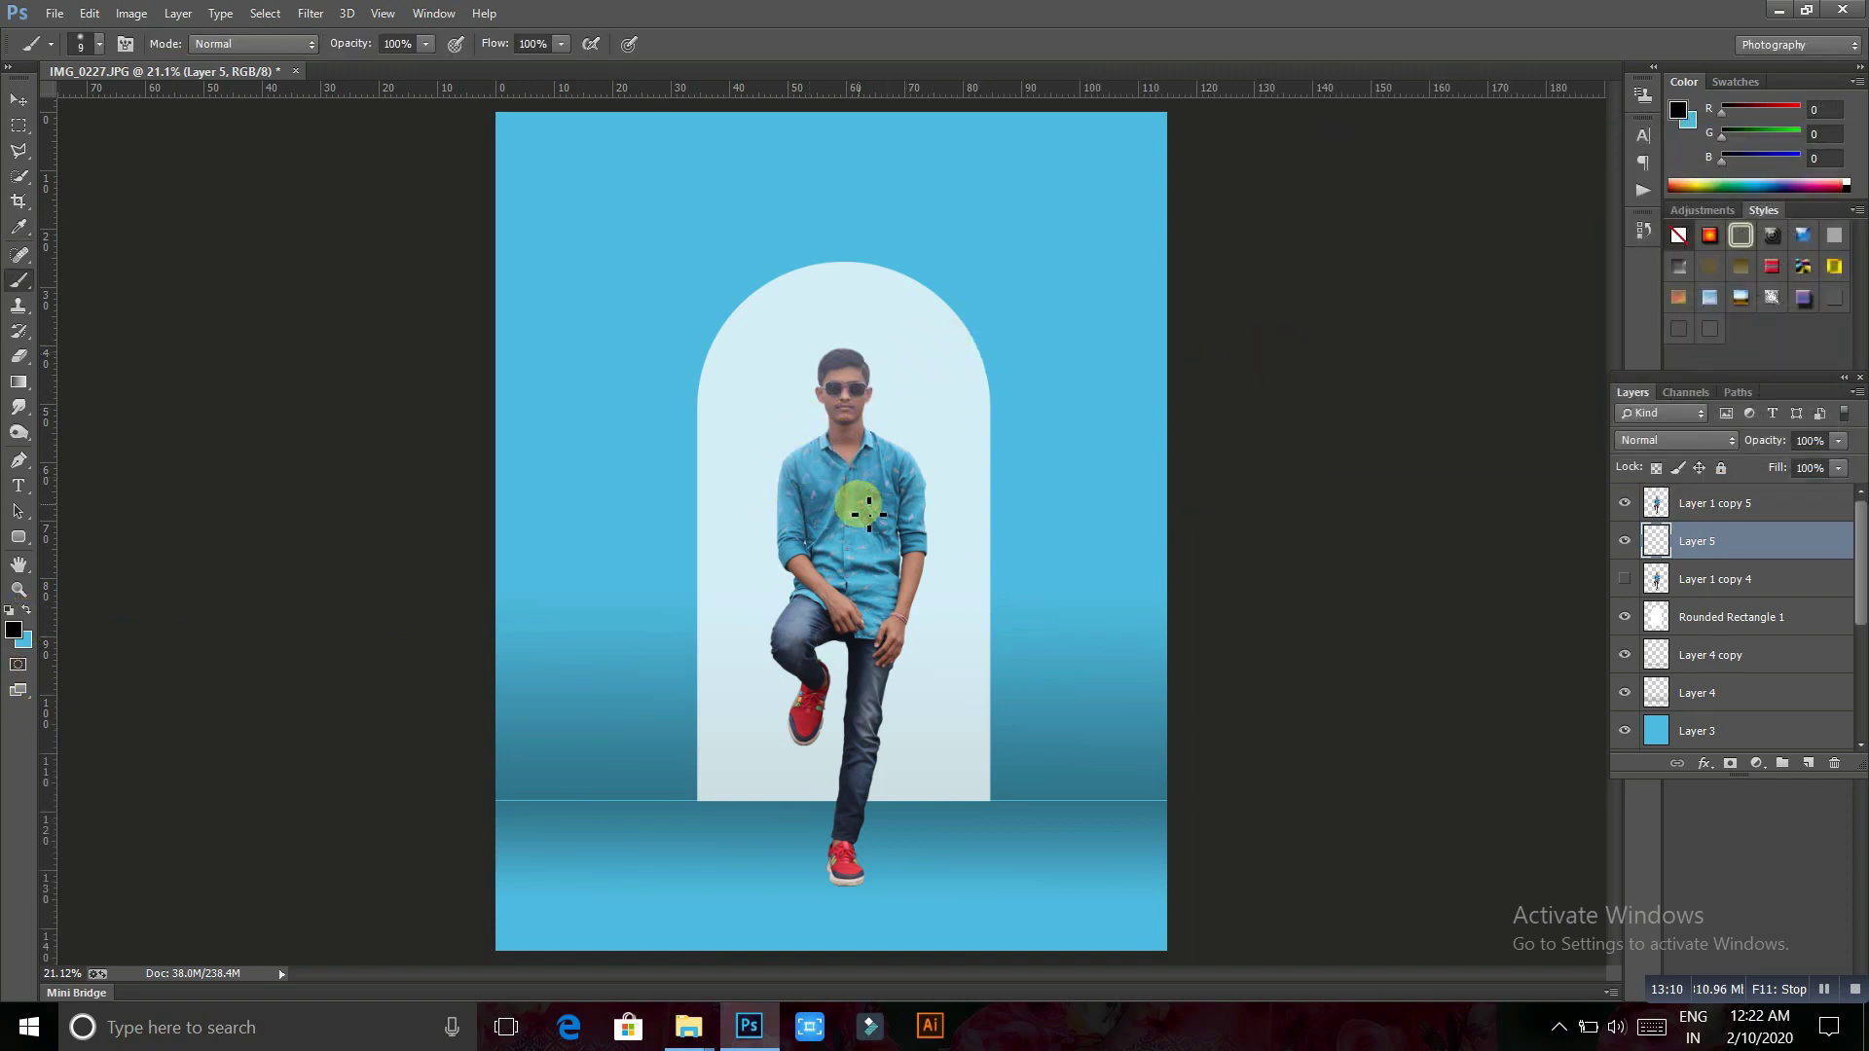
# Enlarge the brush to 700 px and paint a soft black shadow behind the man on Layer 5
pyautogui.press(']')
pyautogui.press(']')
pyautogui.press(']')
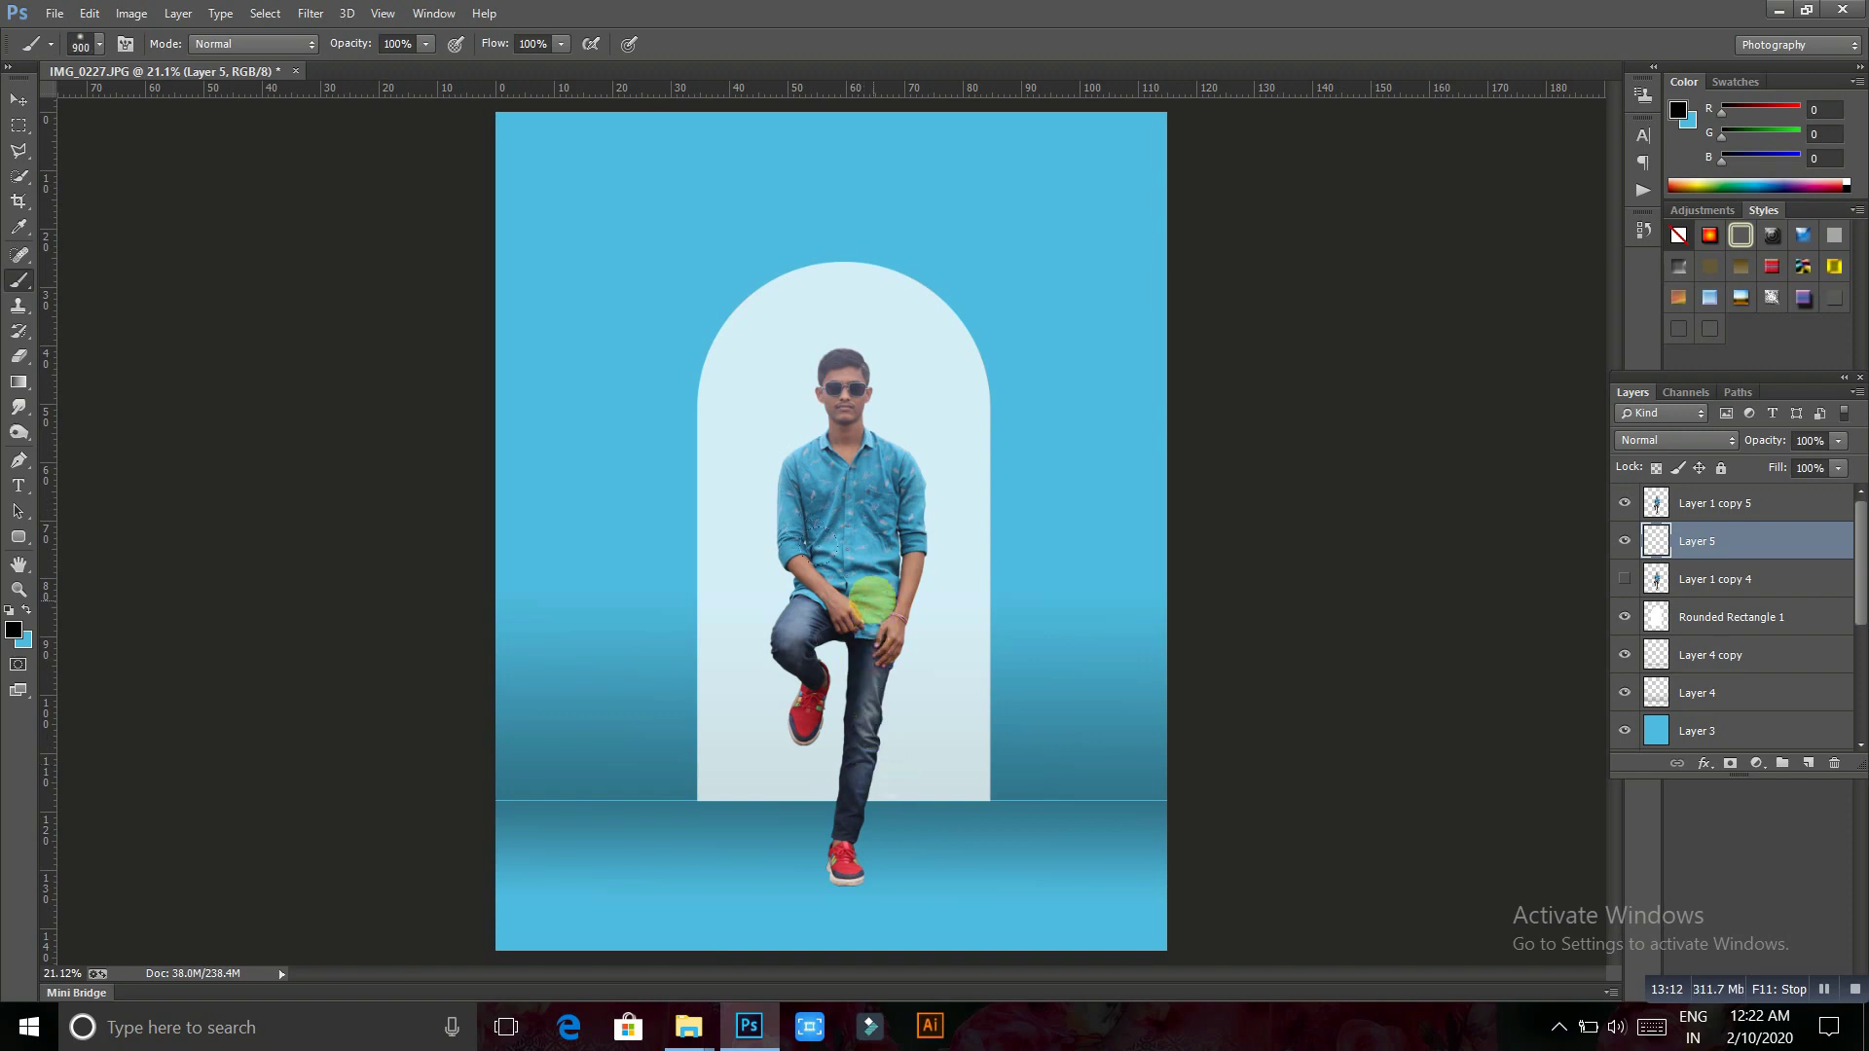
pyautogui.click(871, 599)
pyautogui.click(18, 125)
pyautogui.keyDown('alt'); pyautogui.scroll(1, 981, 642); pyautogui.keyUp('alt')
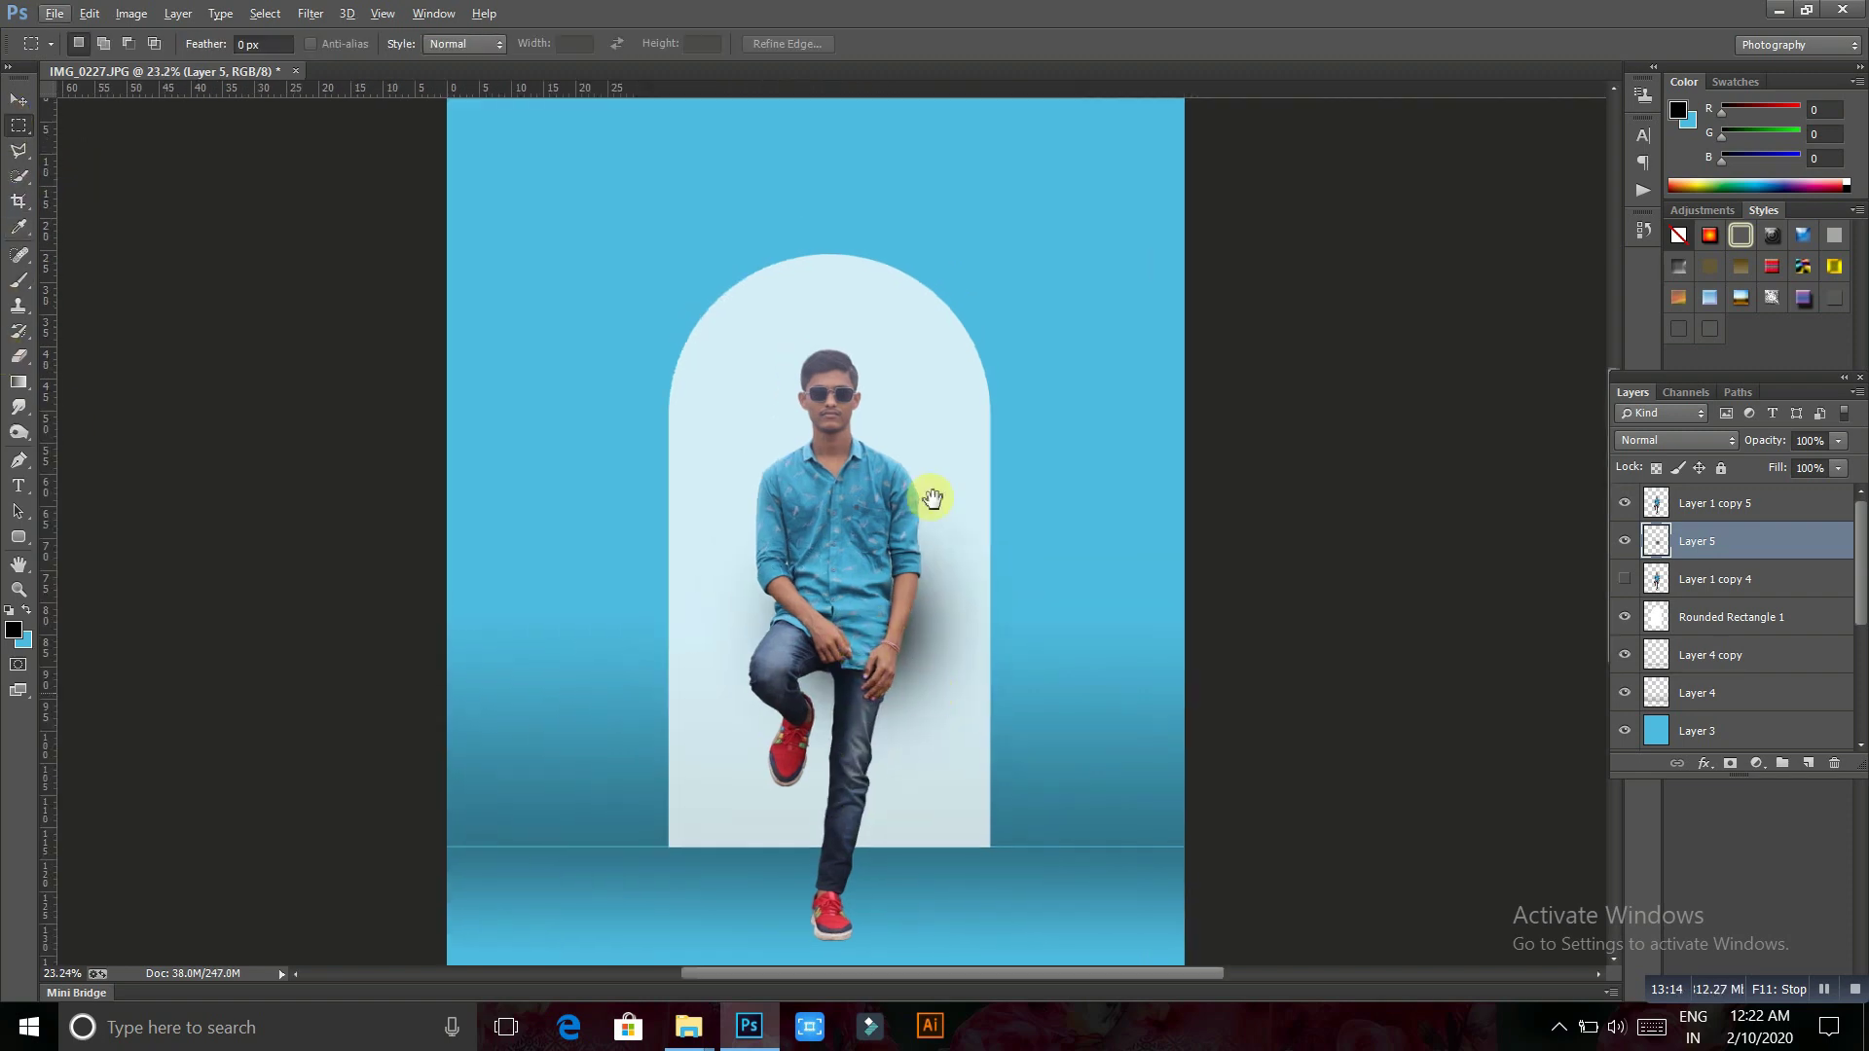
pyautogui.scroll(-3, 930, 409)
pyautogui.keyDown('alt'); pyautogui.scroll(1, 856, 376); pyautogui.keyUp('alt')
pyautogui.keyDown('alt'); pyautogui.scroll(1, 793, 342); pyautogui.keyUp('alt')
# Move the Layer 5 shadow down toward the feet and flatten it into a strip
pyautogui.rightClick(823, 342)
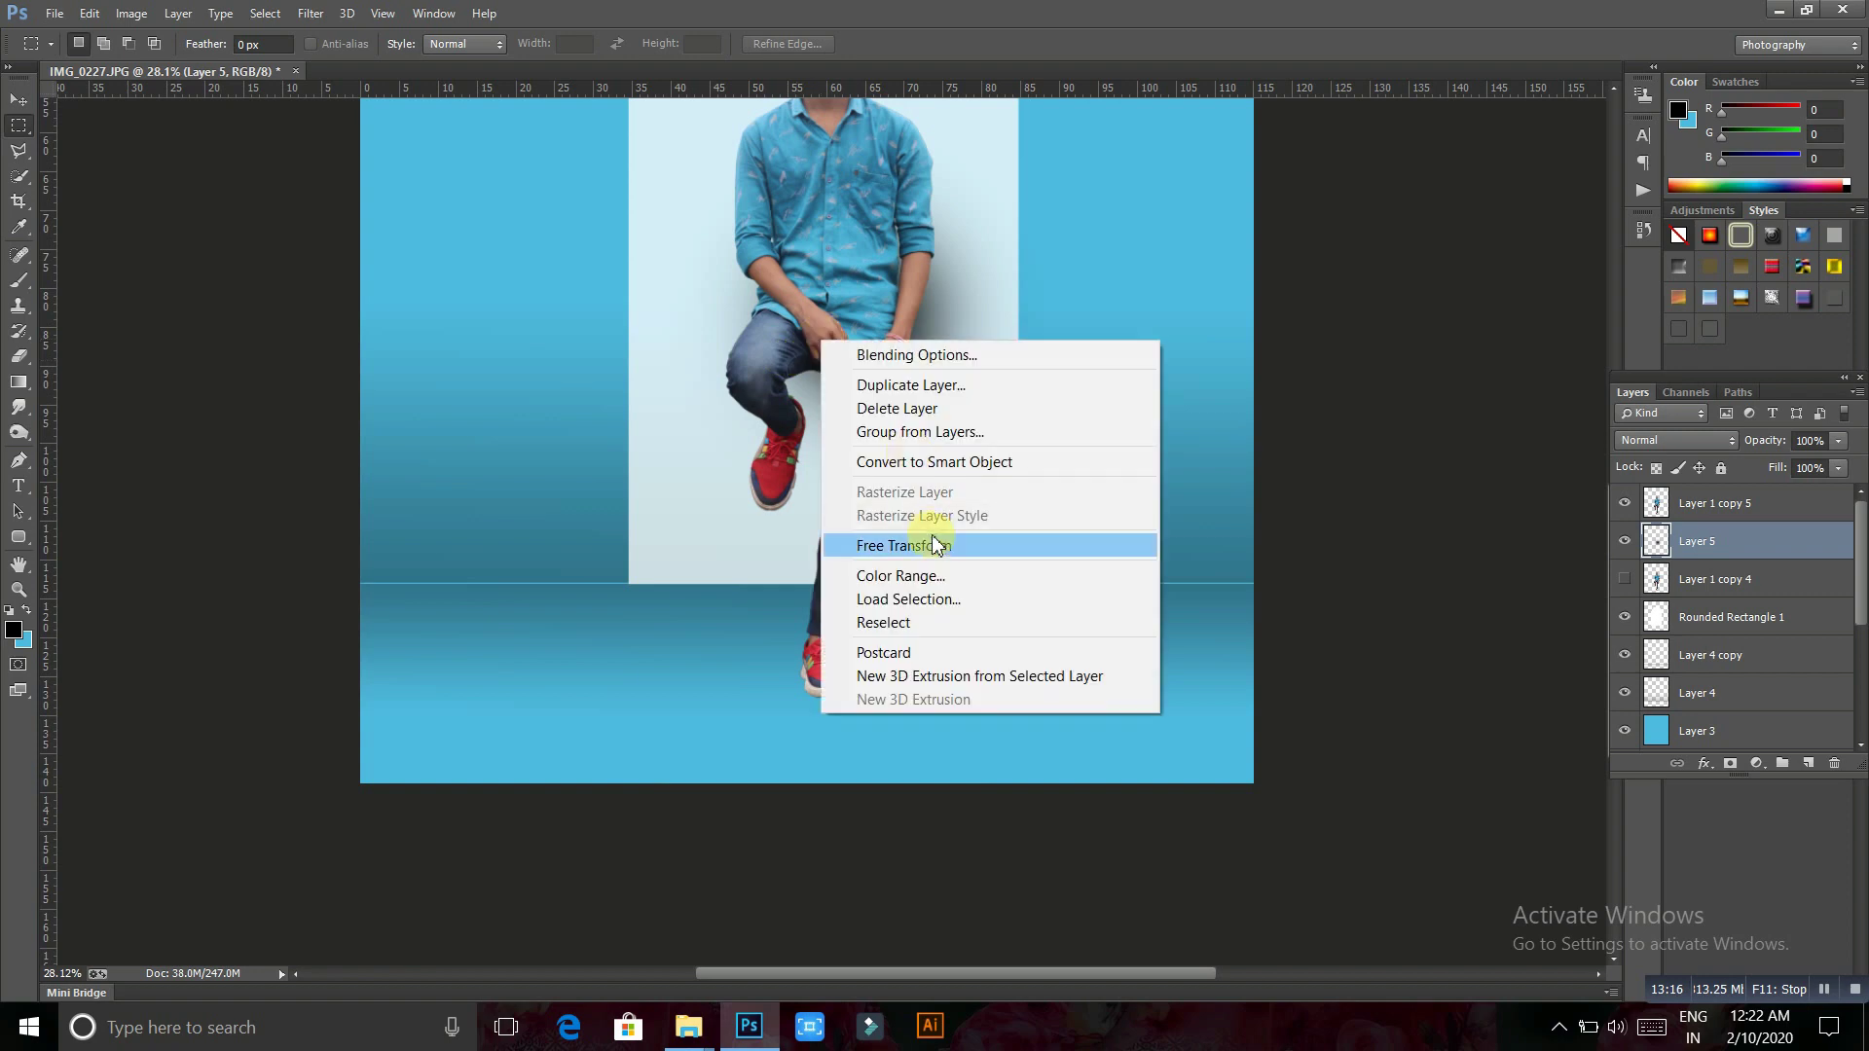
pyautogui.click(935, 545)
pyautogui.moveTo(951, 418); pyautogui.dragTo(905, 655)
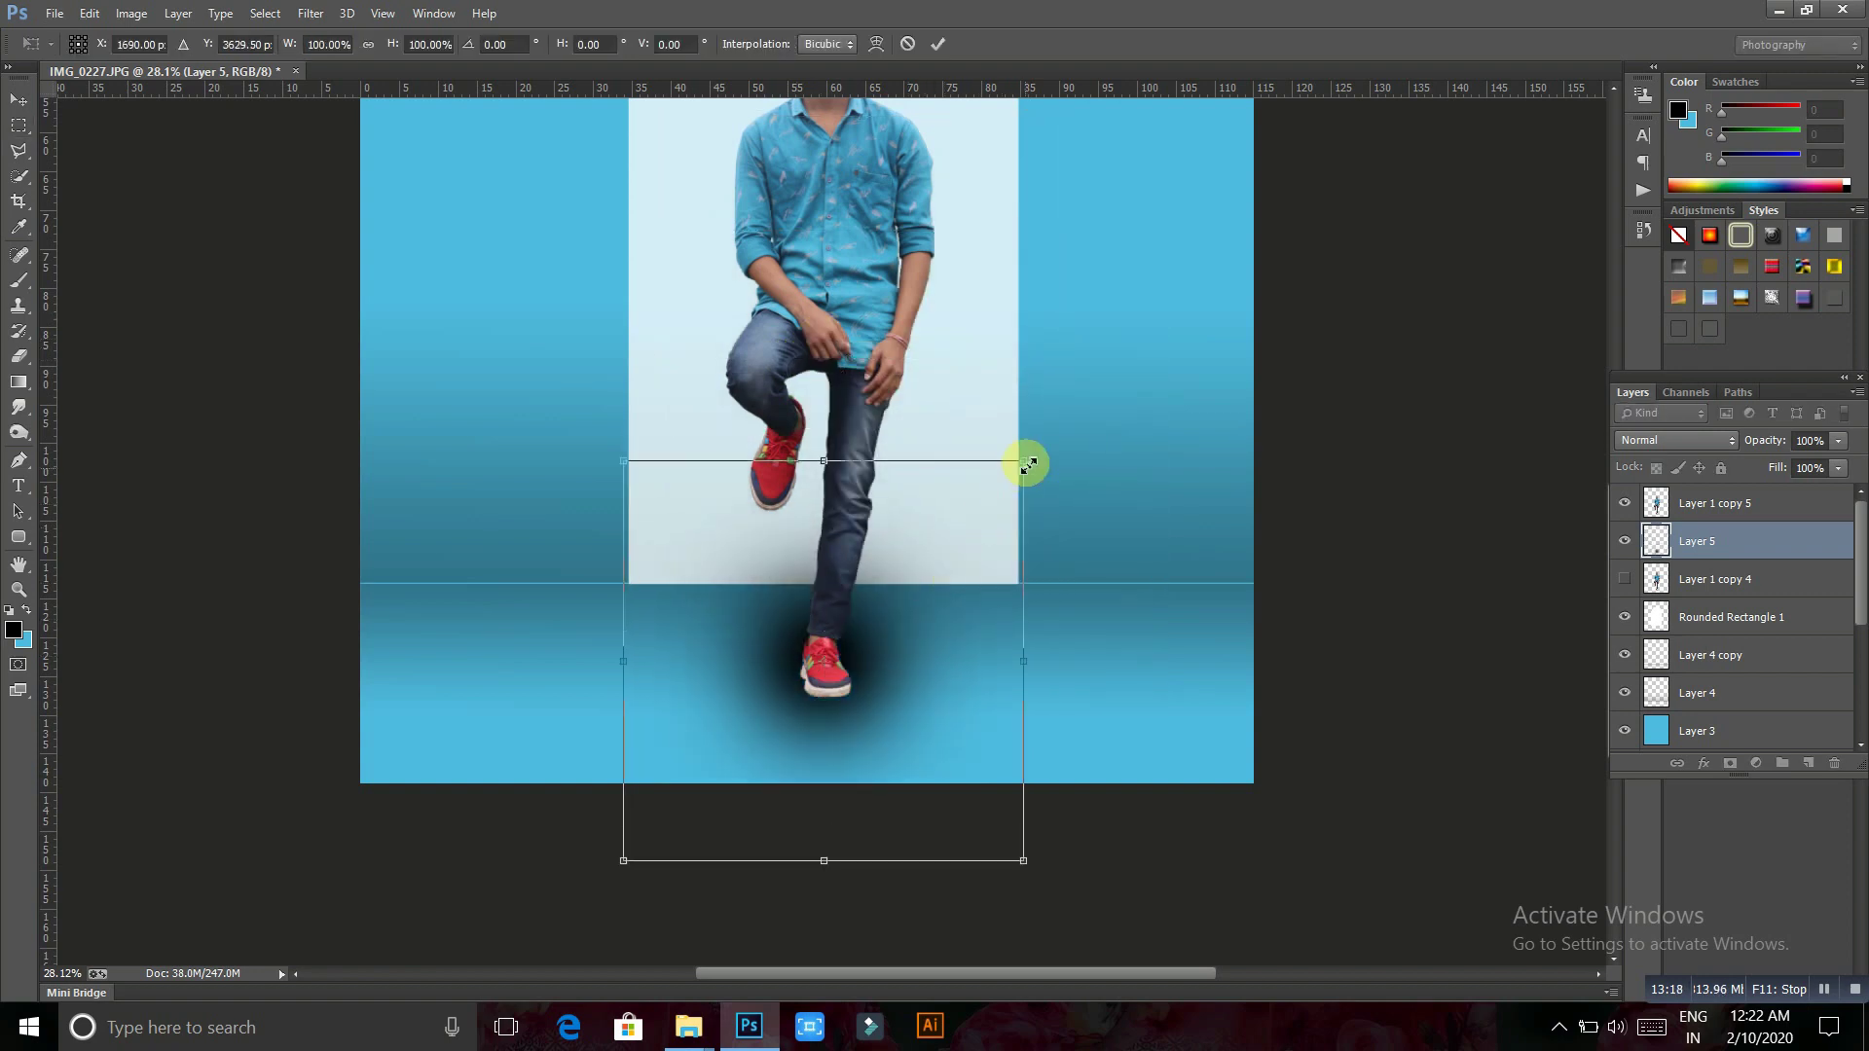
pyautogui.moveTo(1028, 464)
pyautogui.mouseDown()
pyautogui.moveTo(1055, 816)
pyautogui.moveTo(953, 695)
pyautogui.moveTo(1113, 672)
pyautogui.moveTo(1188, 686)
pyautogui.mouseUp()
pyautogui.keyDown('alt'); pyautogui.scroll(1, 951, 701); pyautogui.keyUp('alt')
pyautogui.keyDown('alt'); pyautogui.scroll(2, 885, 660); pyautogui.keyUp('alt')
pyautogui.keyDown('alt'); pyautogui.scroll(2, 1010, 672); pyautogui.keyUp('alt')
pyautogui.hotkey('alt', 'space')
# Squash the shadow into a thin streak under the front shoe and duplicate it beneath the sole
pyautogui.moveTo(1431, 641)
pyautogui.mouseDown()
pyautogui.moveTo(1193, 720)
pyautogui.moveTo(718, 721)
pyautogui.moveTo(1072, 739)
pyautogui.moveTo(1051, 747)
pyautogui.mouseUp()
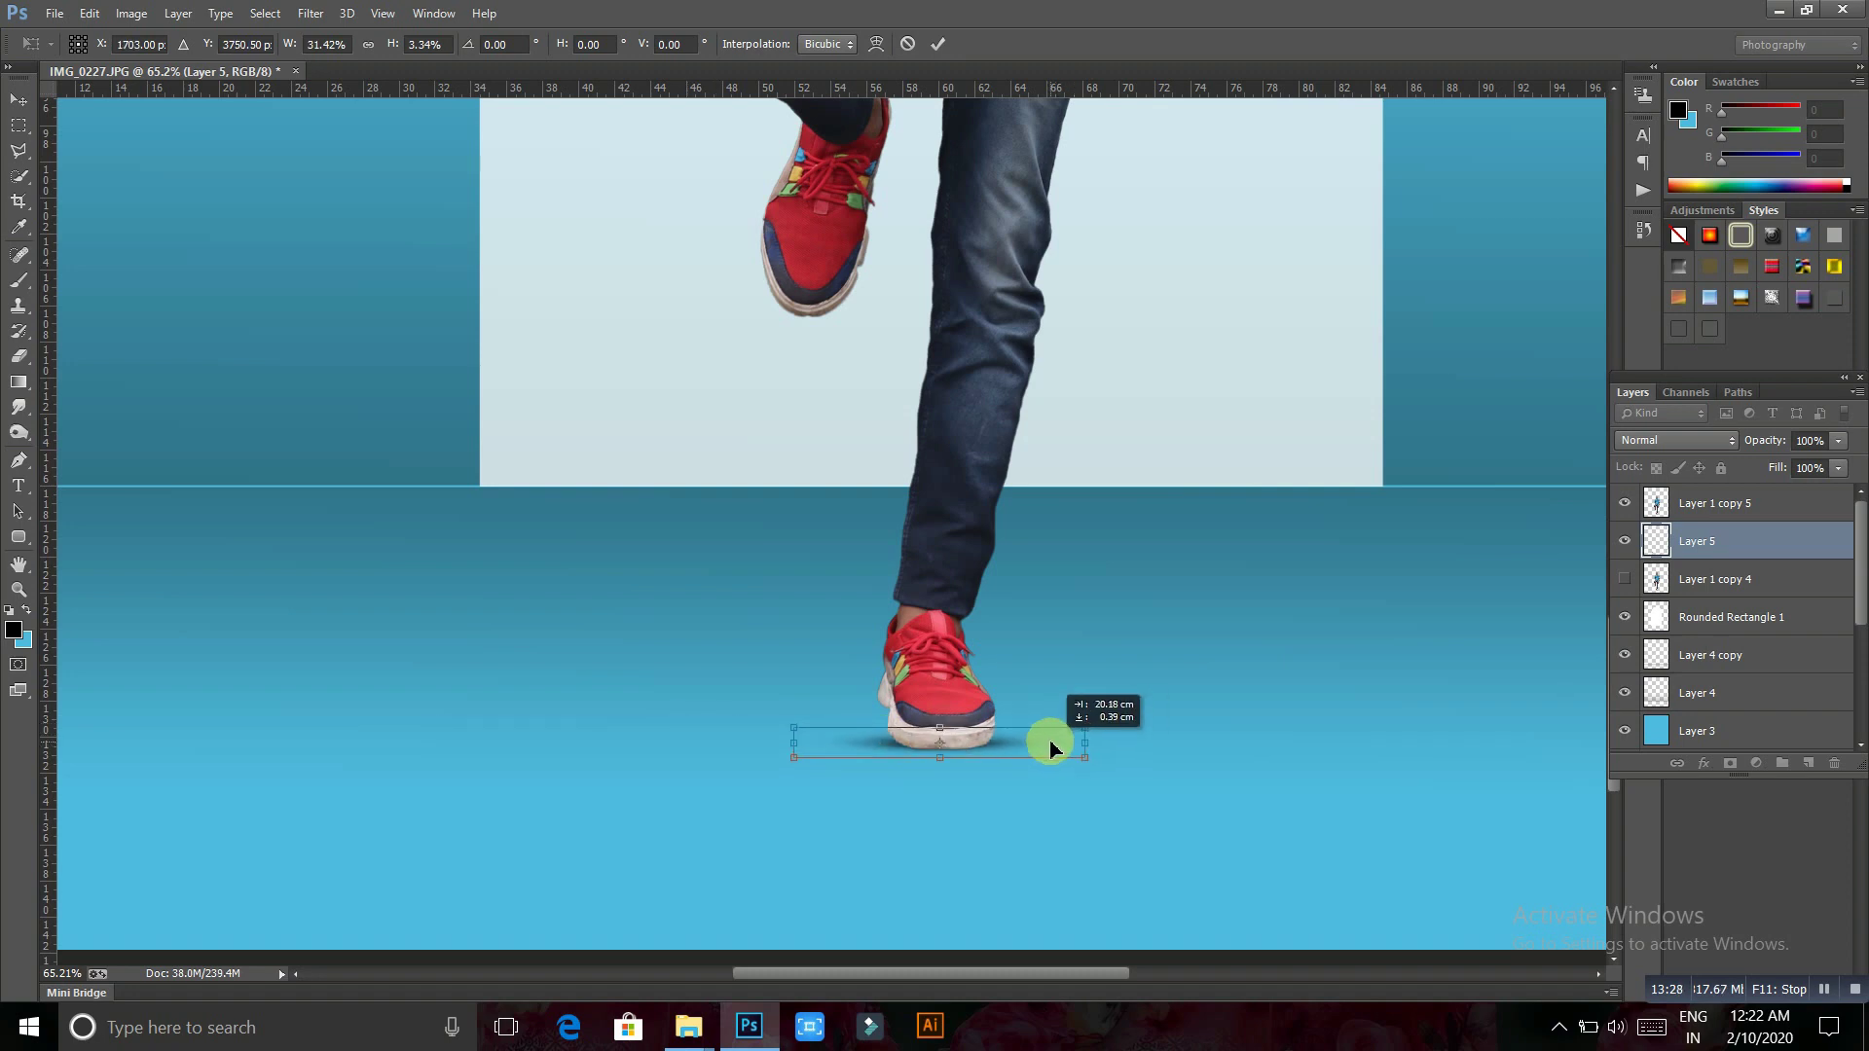
pyautogui.scroll(3, 1022, 779)
pyautogui.scroll(2, 1042, 779)
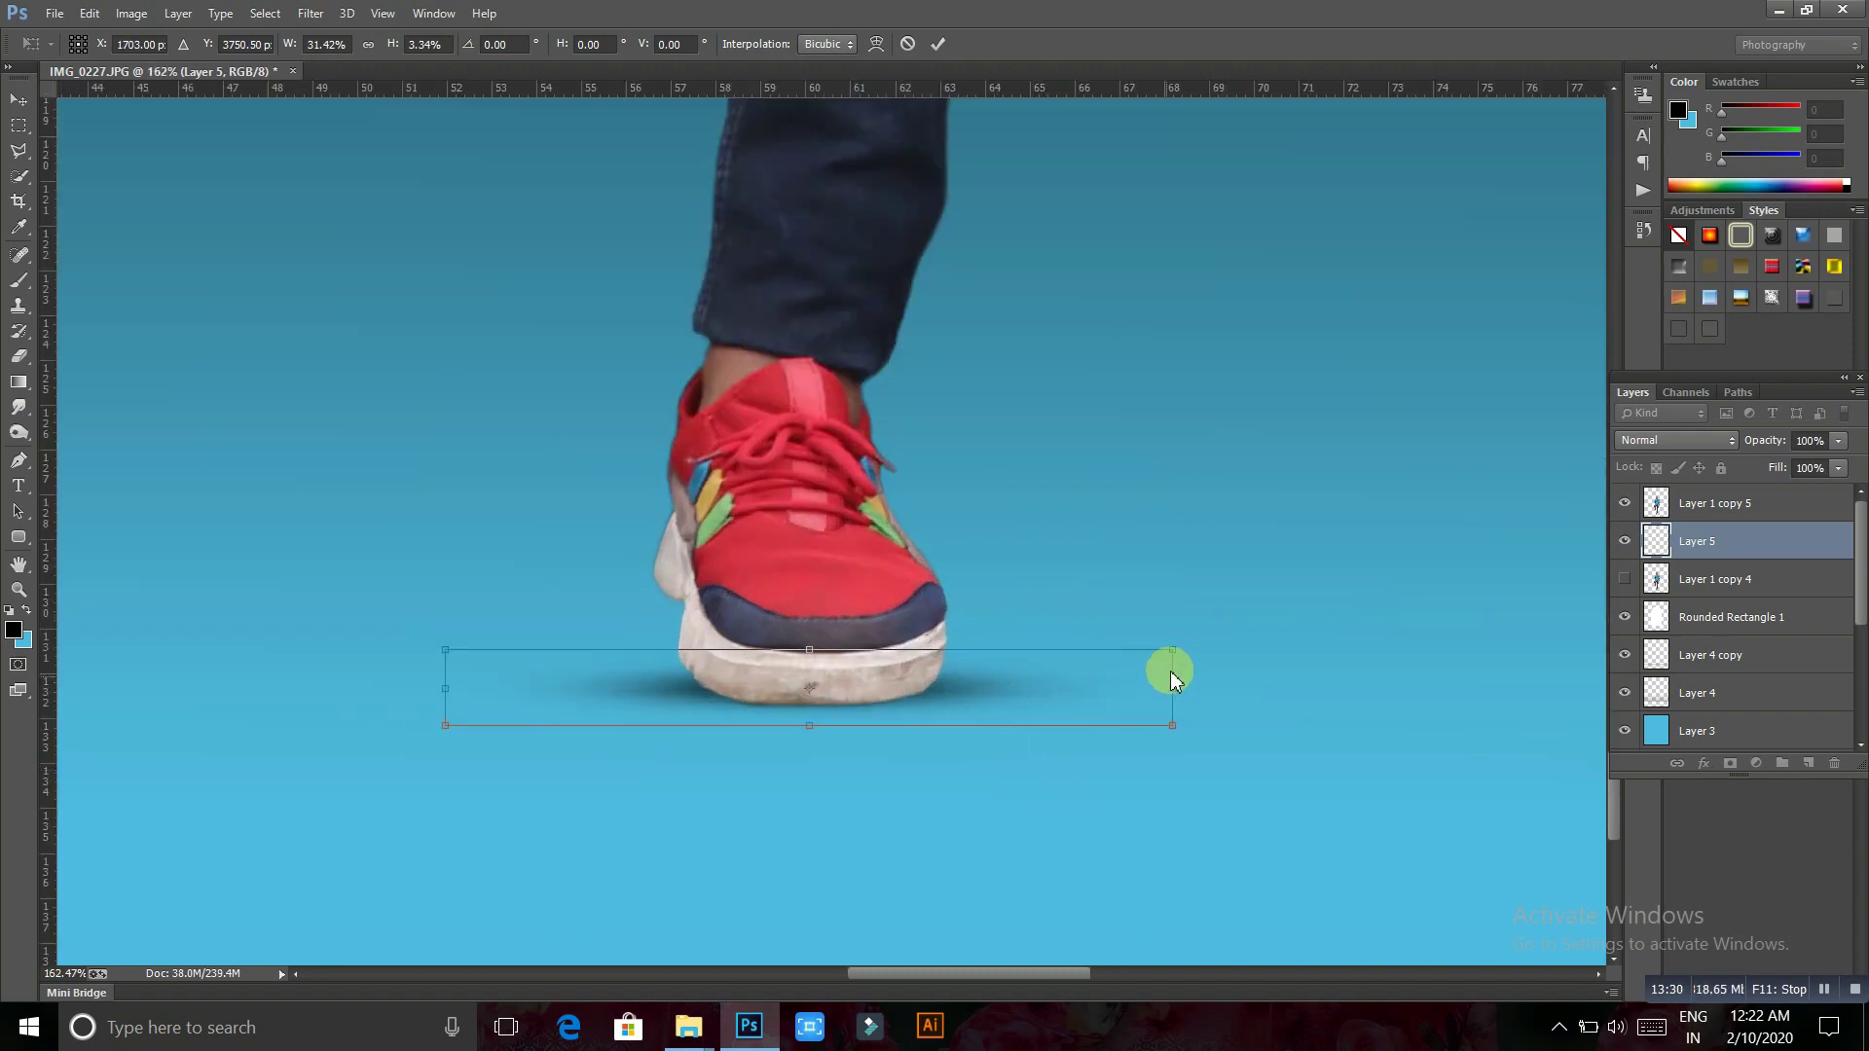
pyautogui.moveTo(1174, 649); pyautogui.dragTo(1075, 672)
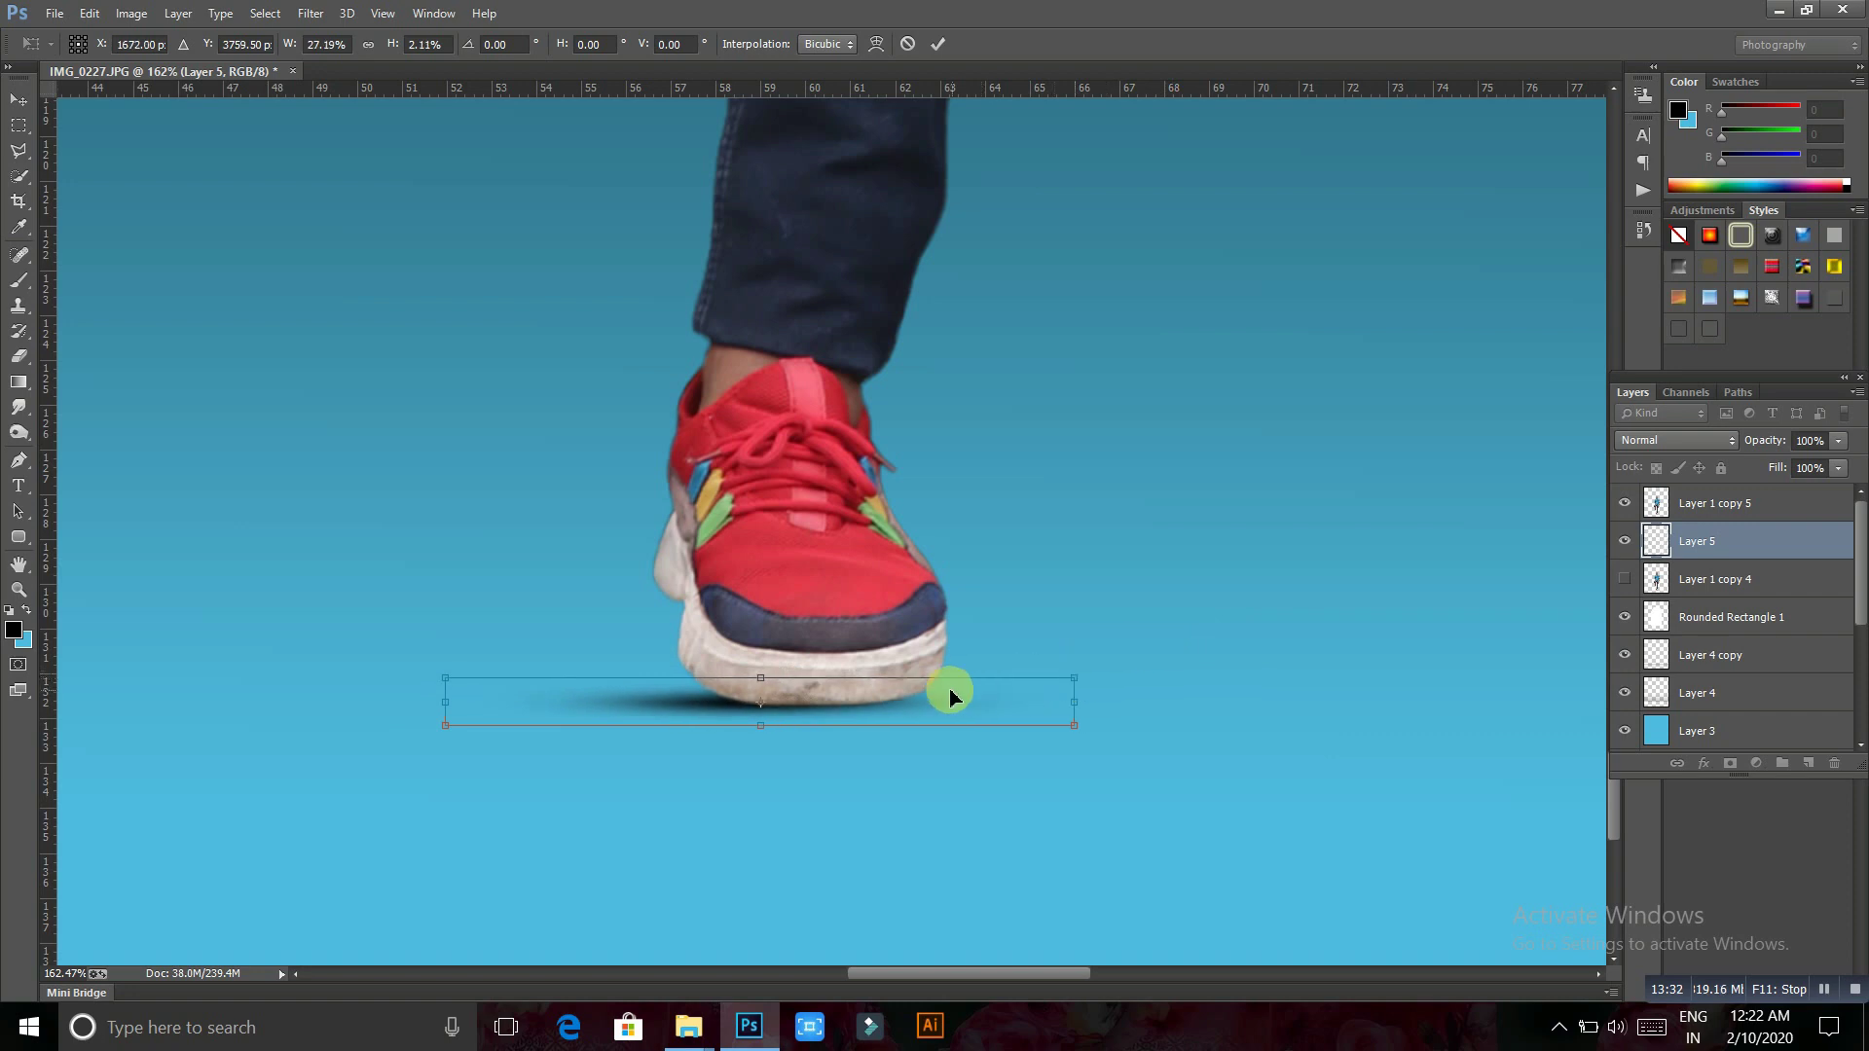
pyautogui.moveTo(952, 688); pyautogui.dragTo(951, 576)
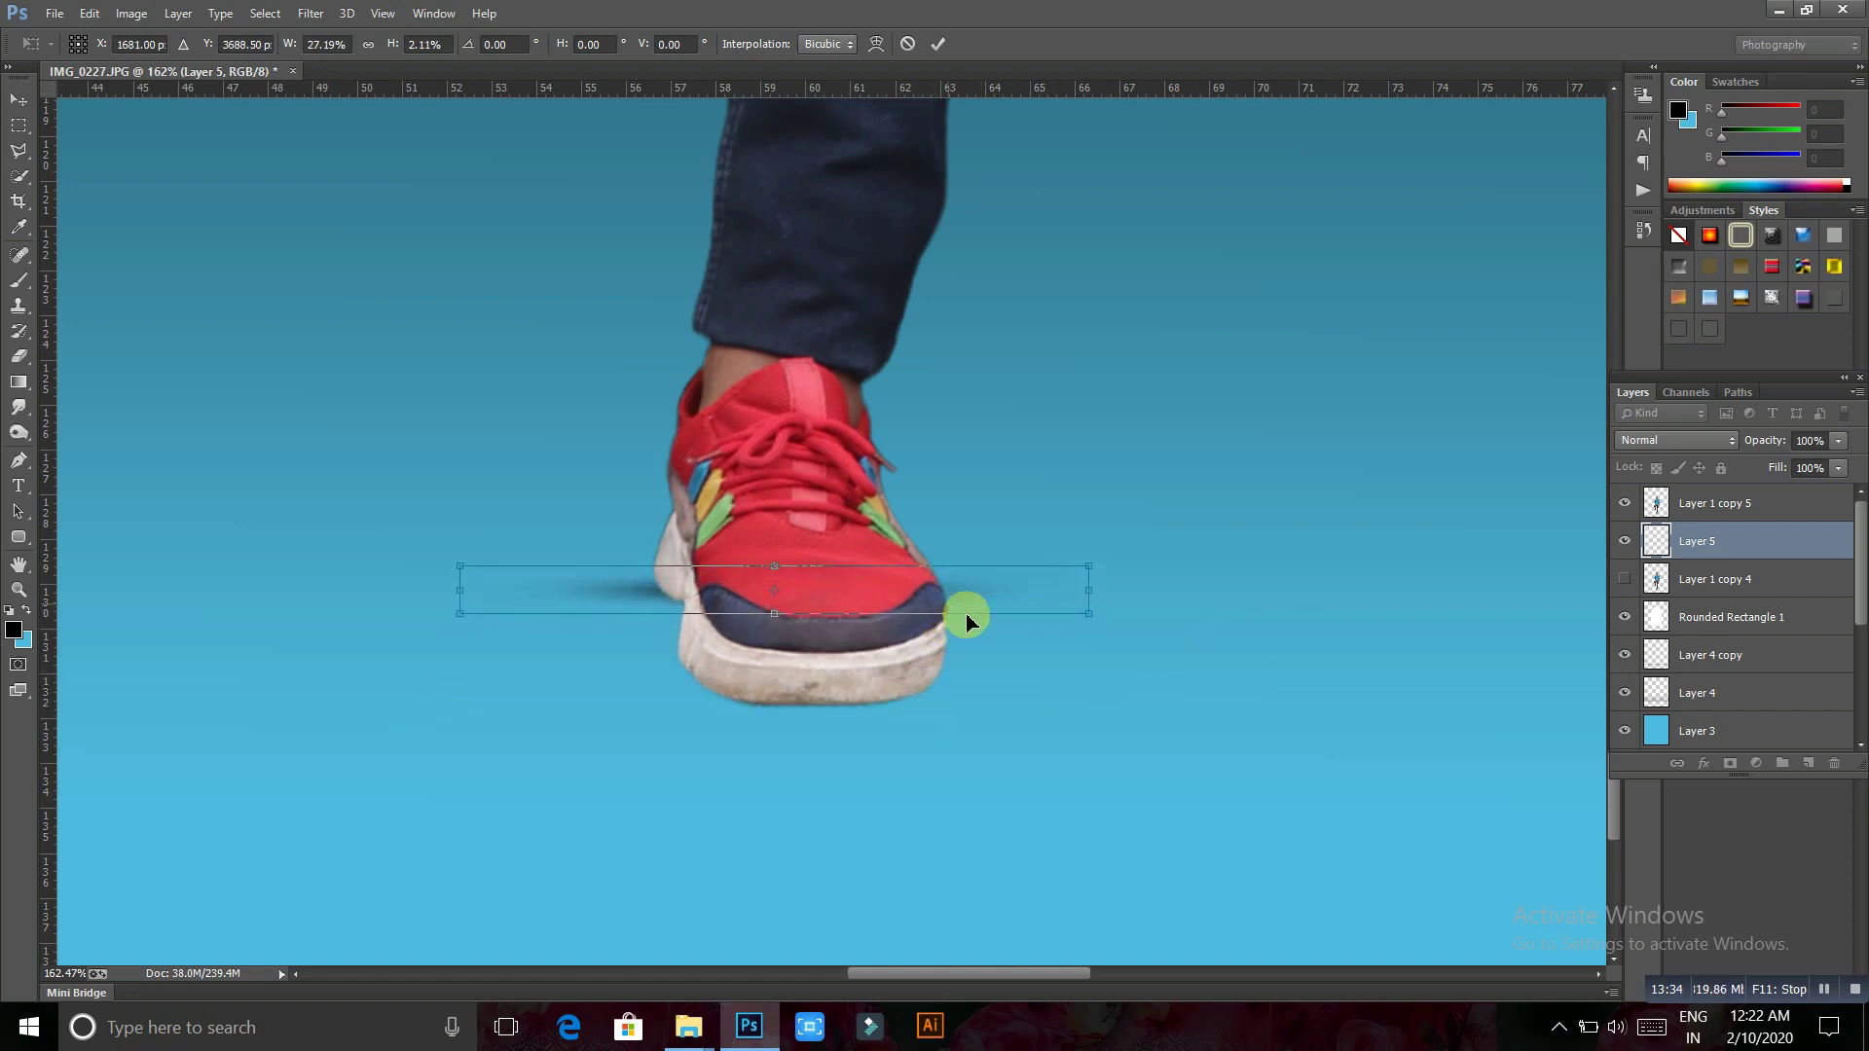
pyautogui.moveTo(1089, 591); pyautogui.dragTo(1037, 590)
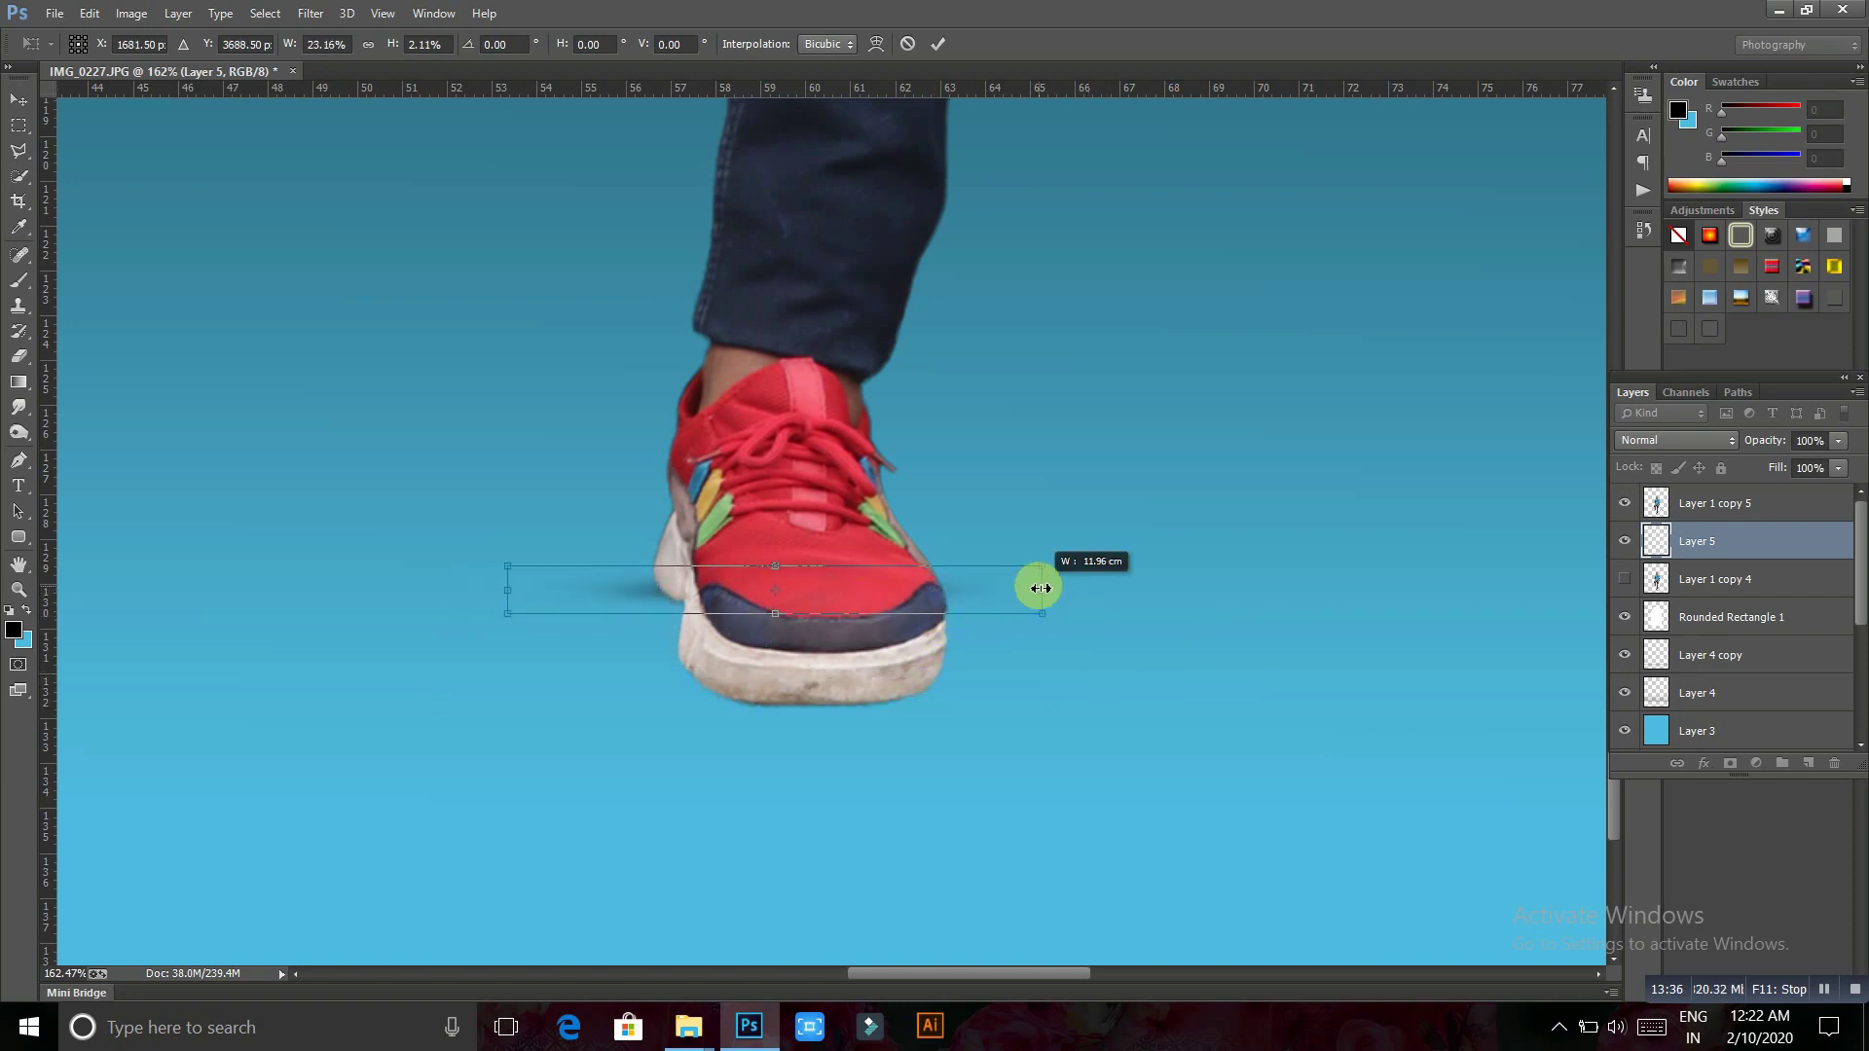
pyautogui.press('Return')
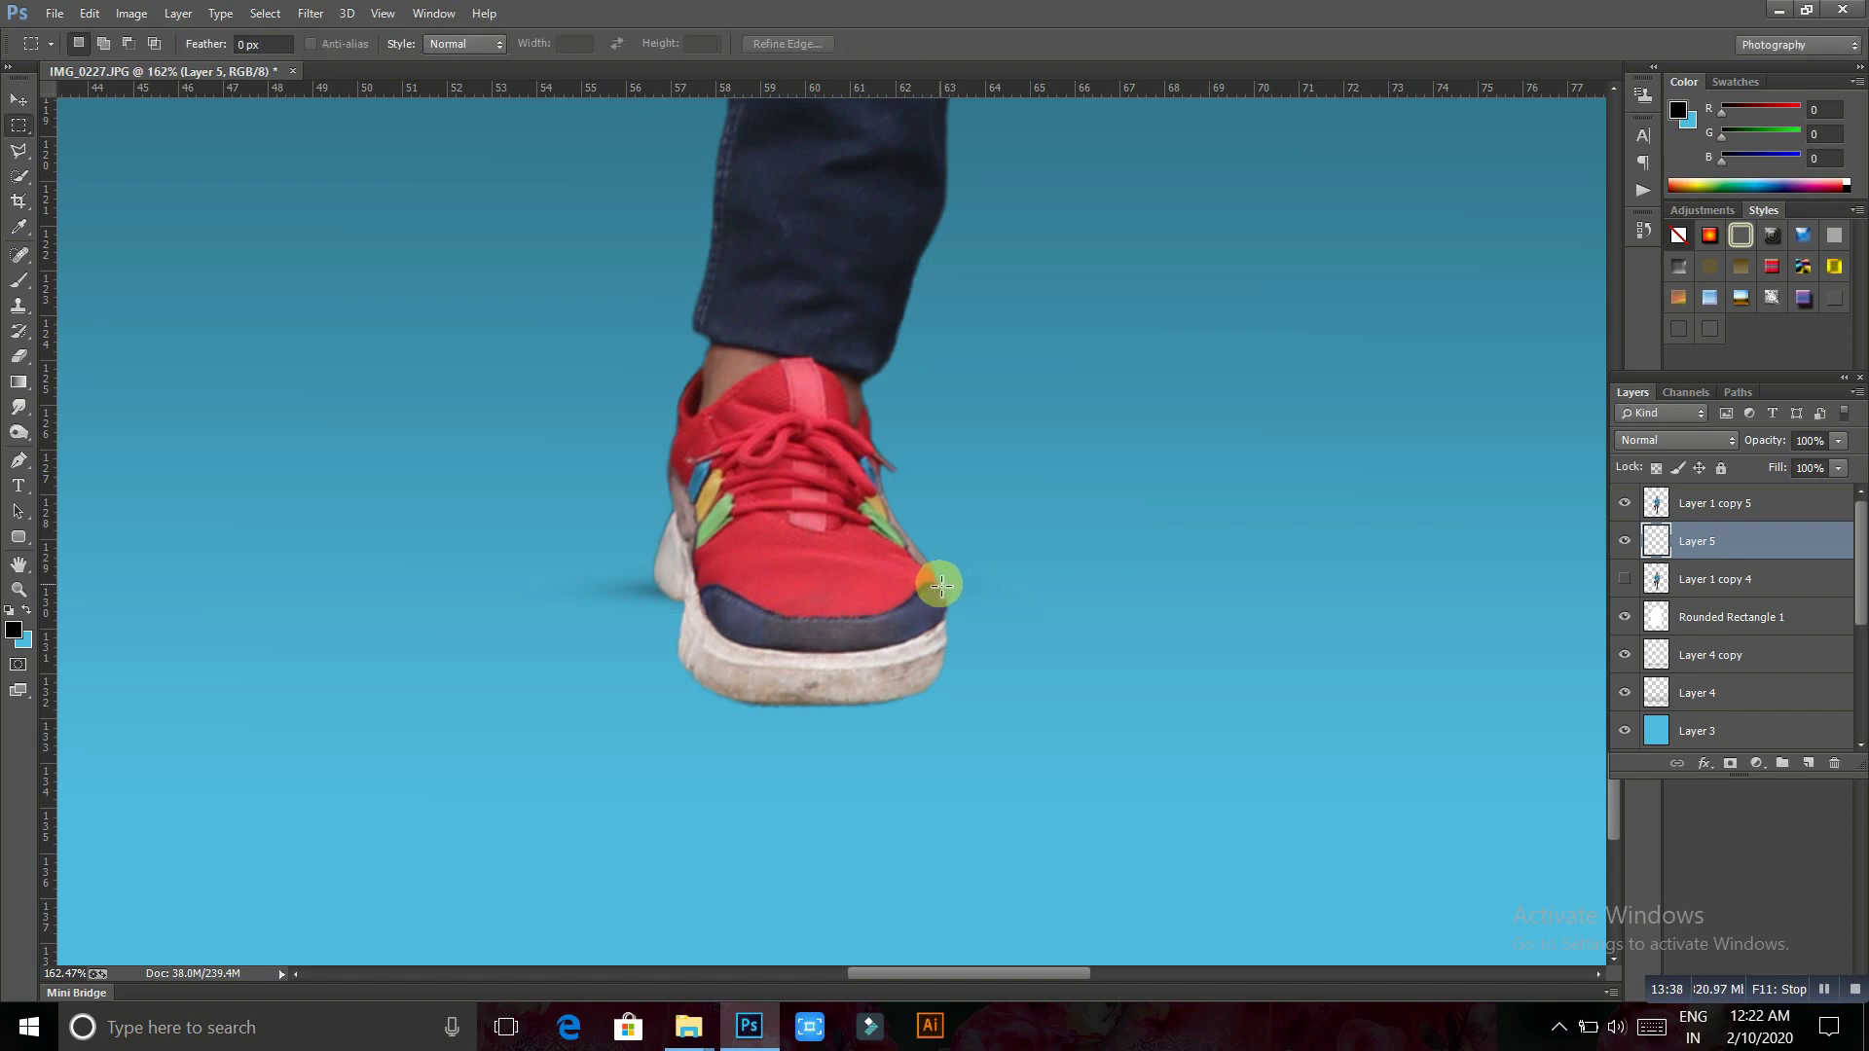
pyautogui.moveTo(920, 581); pyautogui.dragTo(932, 679)
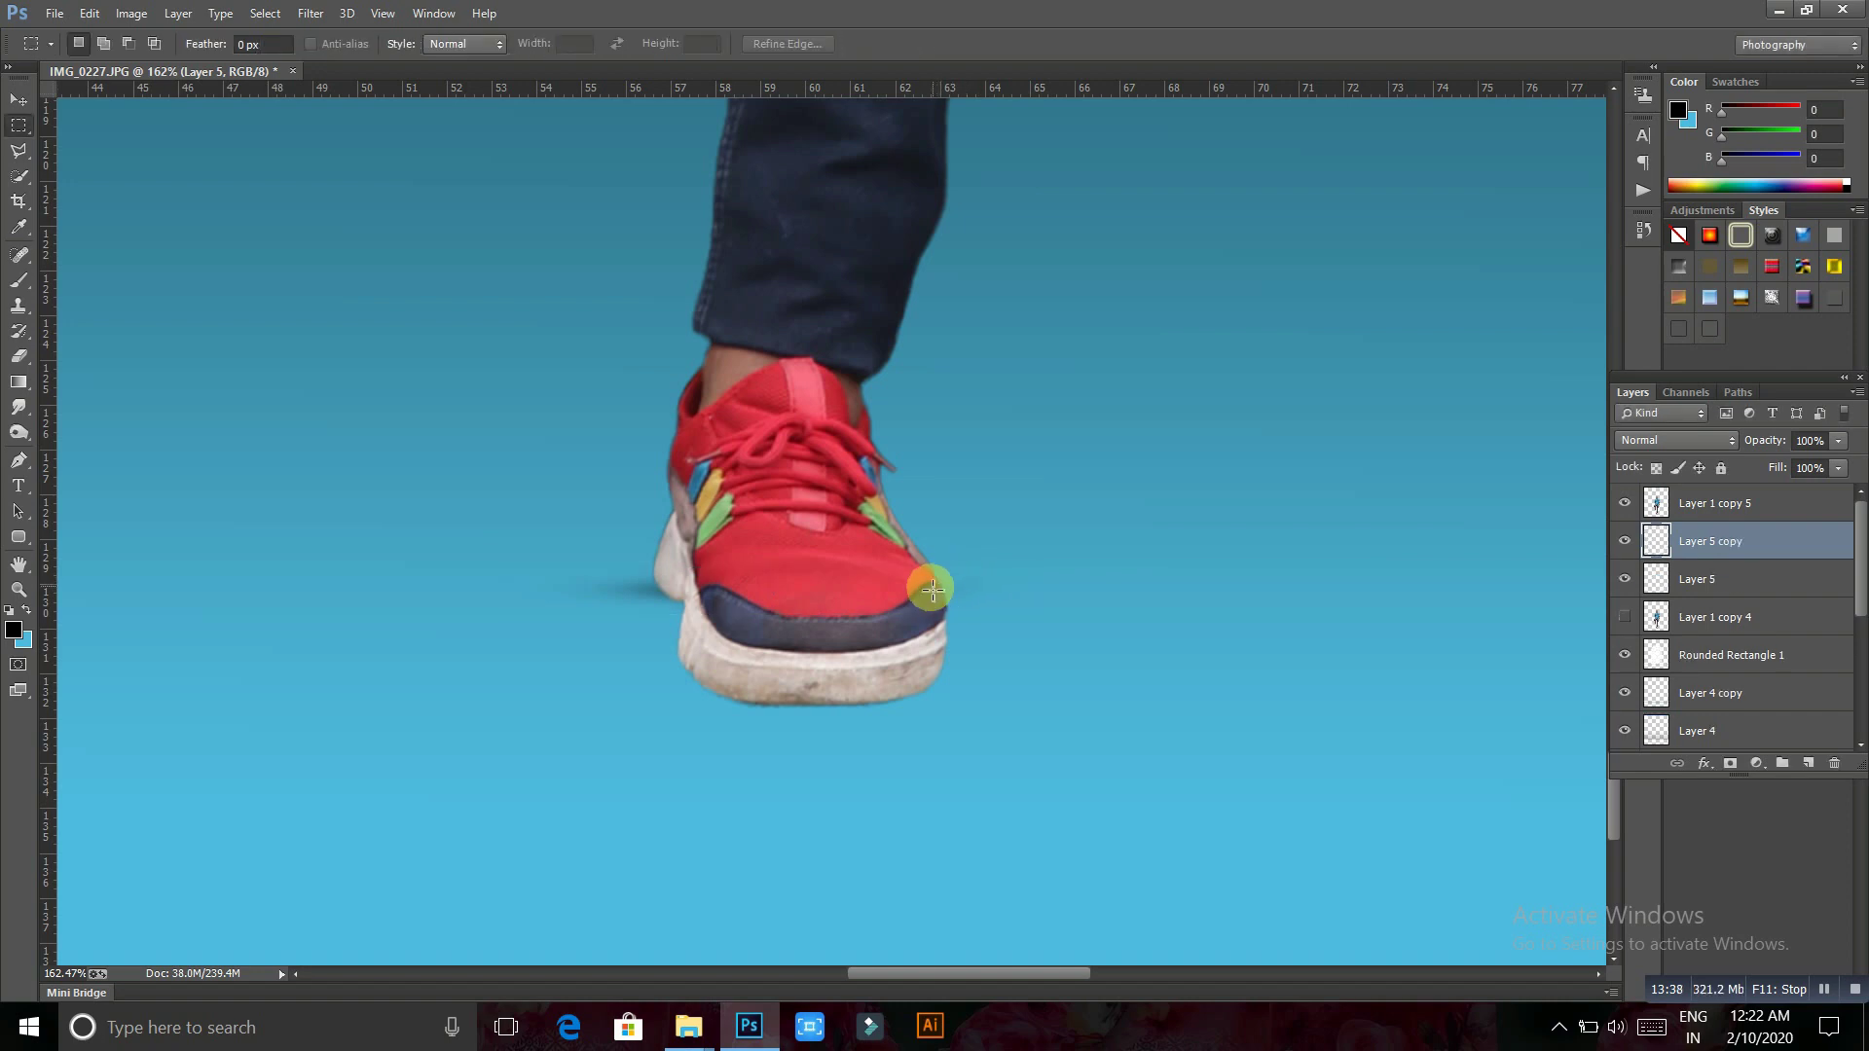
# Widen and slightly tilt the copied shoe shadow, then merge it down into Layer 5
pyautogui.rightClick(923, 670)
pyautogui.click(1006, 497)
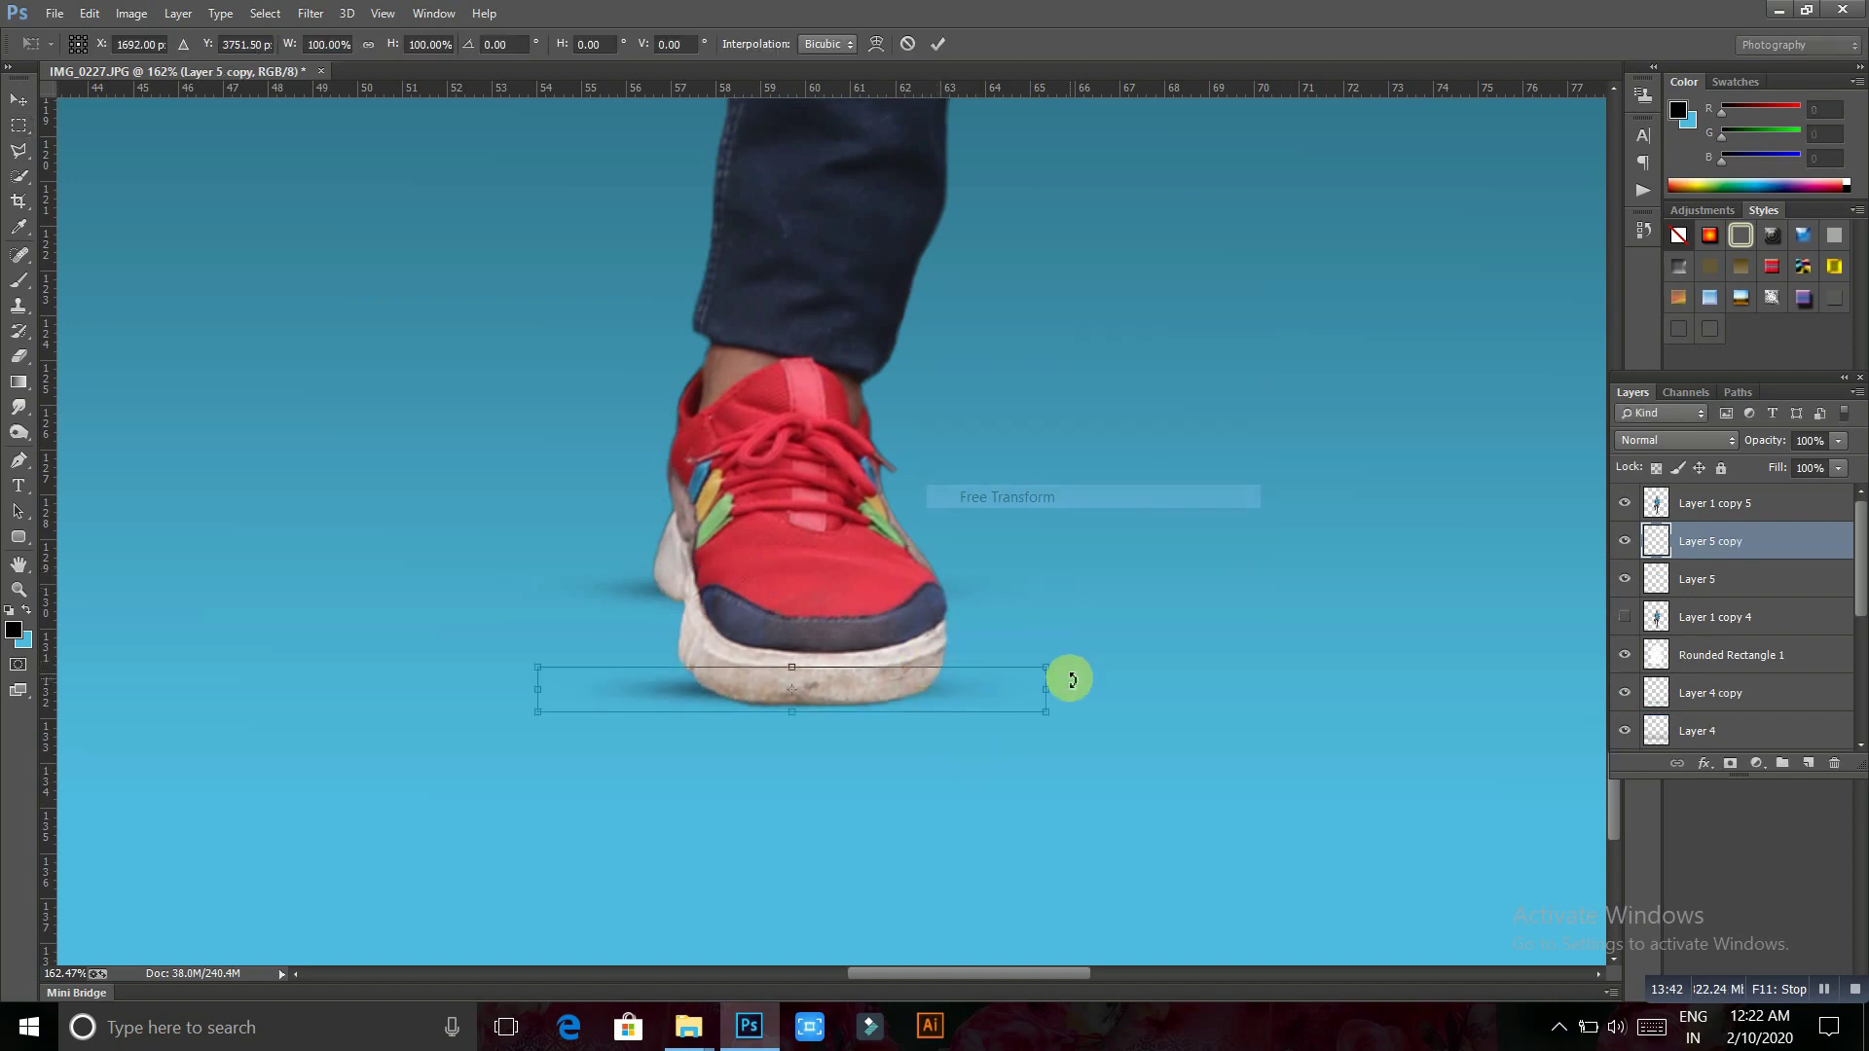
pyautogui.moveTo(1045, 688)
pyautogui.mouseDown()
pyautogui.moveTo(1078, 697)
pyautogui.moveTo(993, 693)
pyautogui.mouseUp()
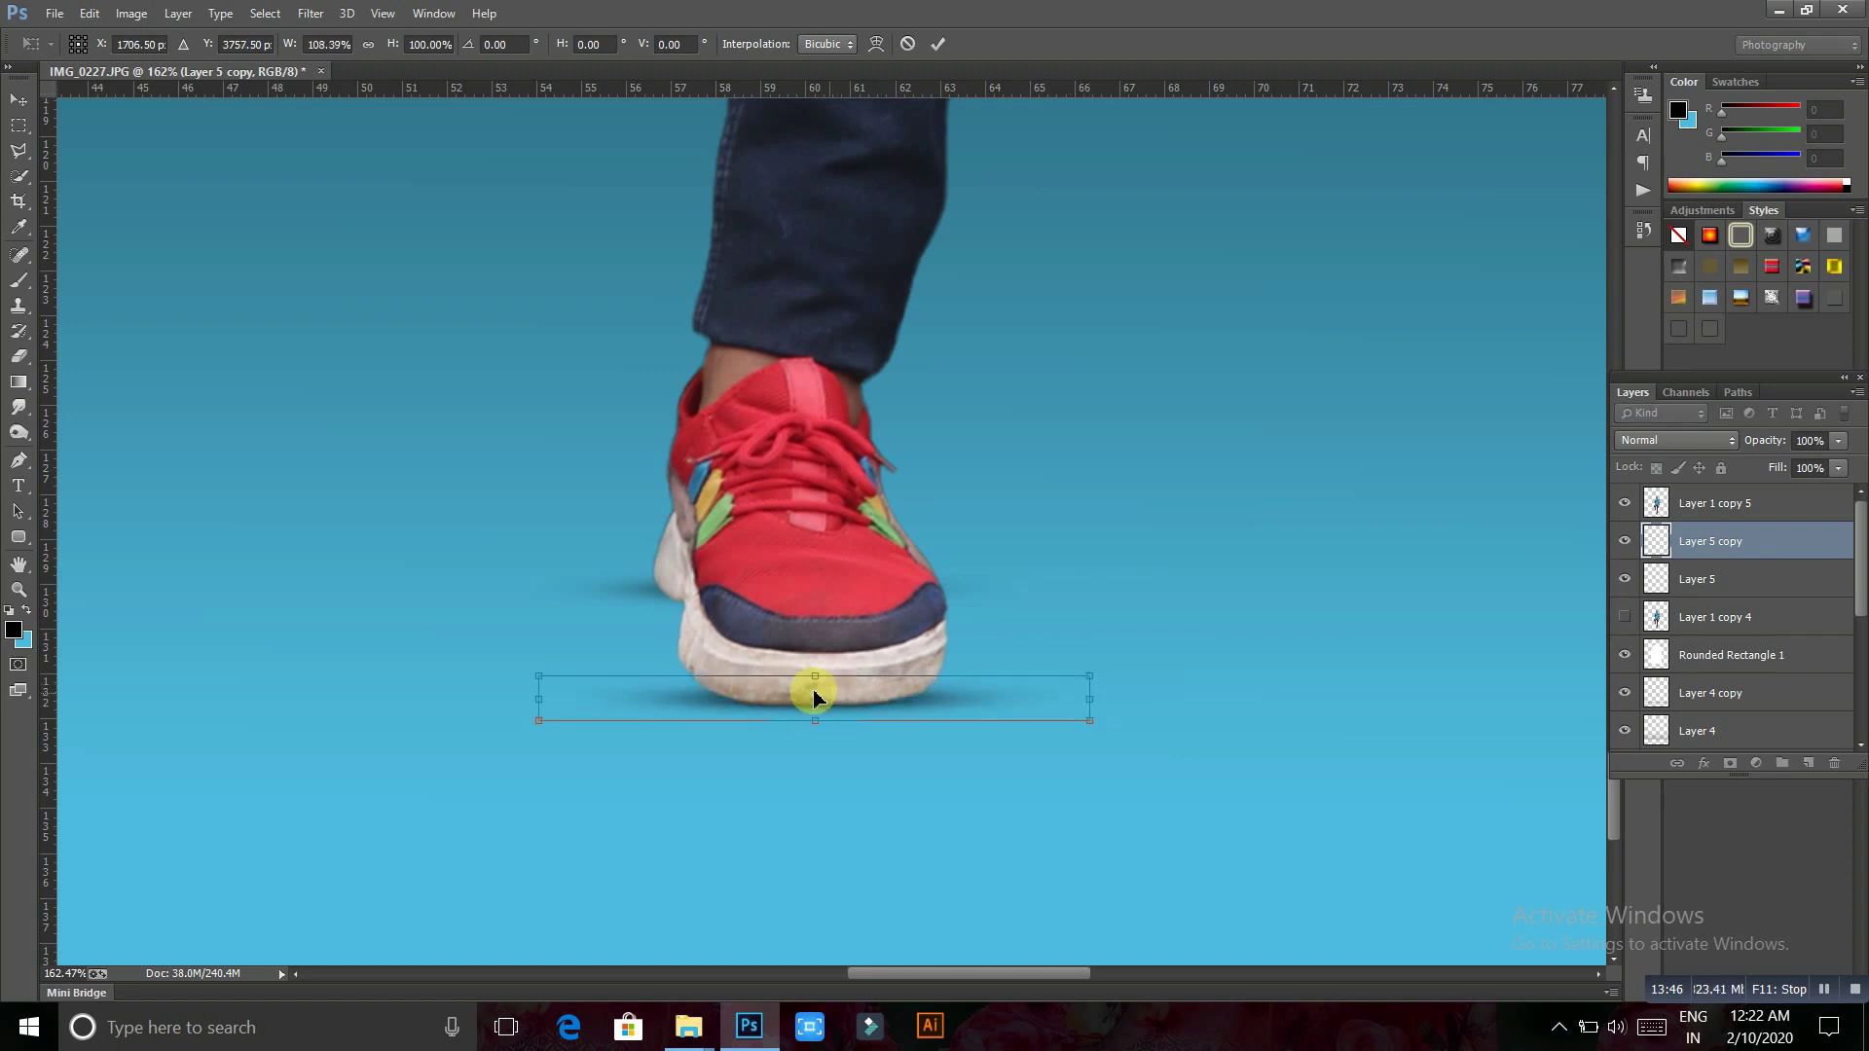
pyautogui.moveTo(1069, 655); pyautogui.dragTo(1083, 653)
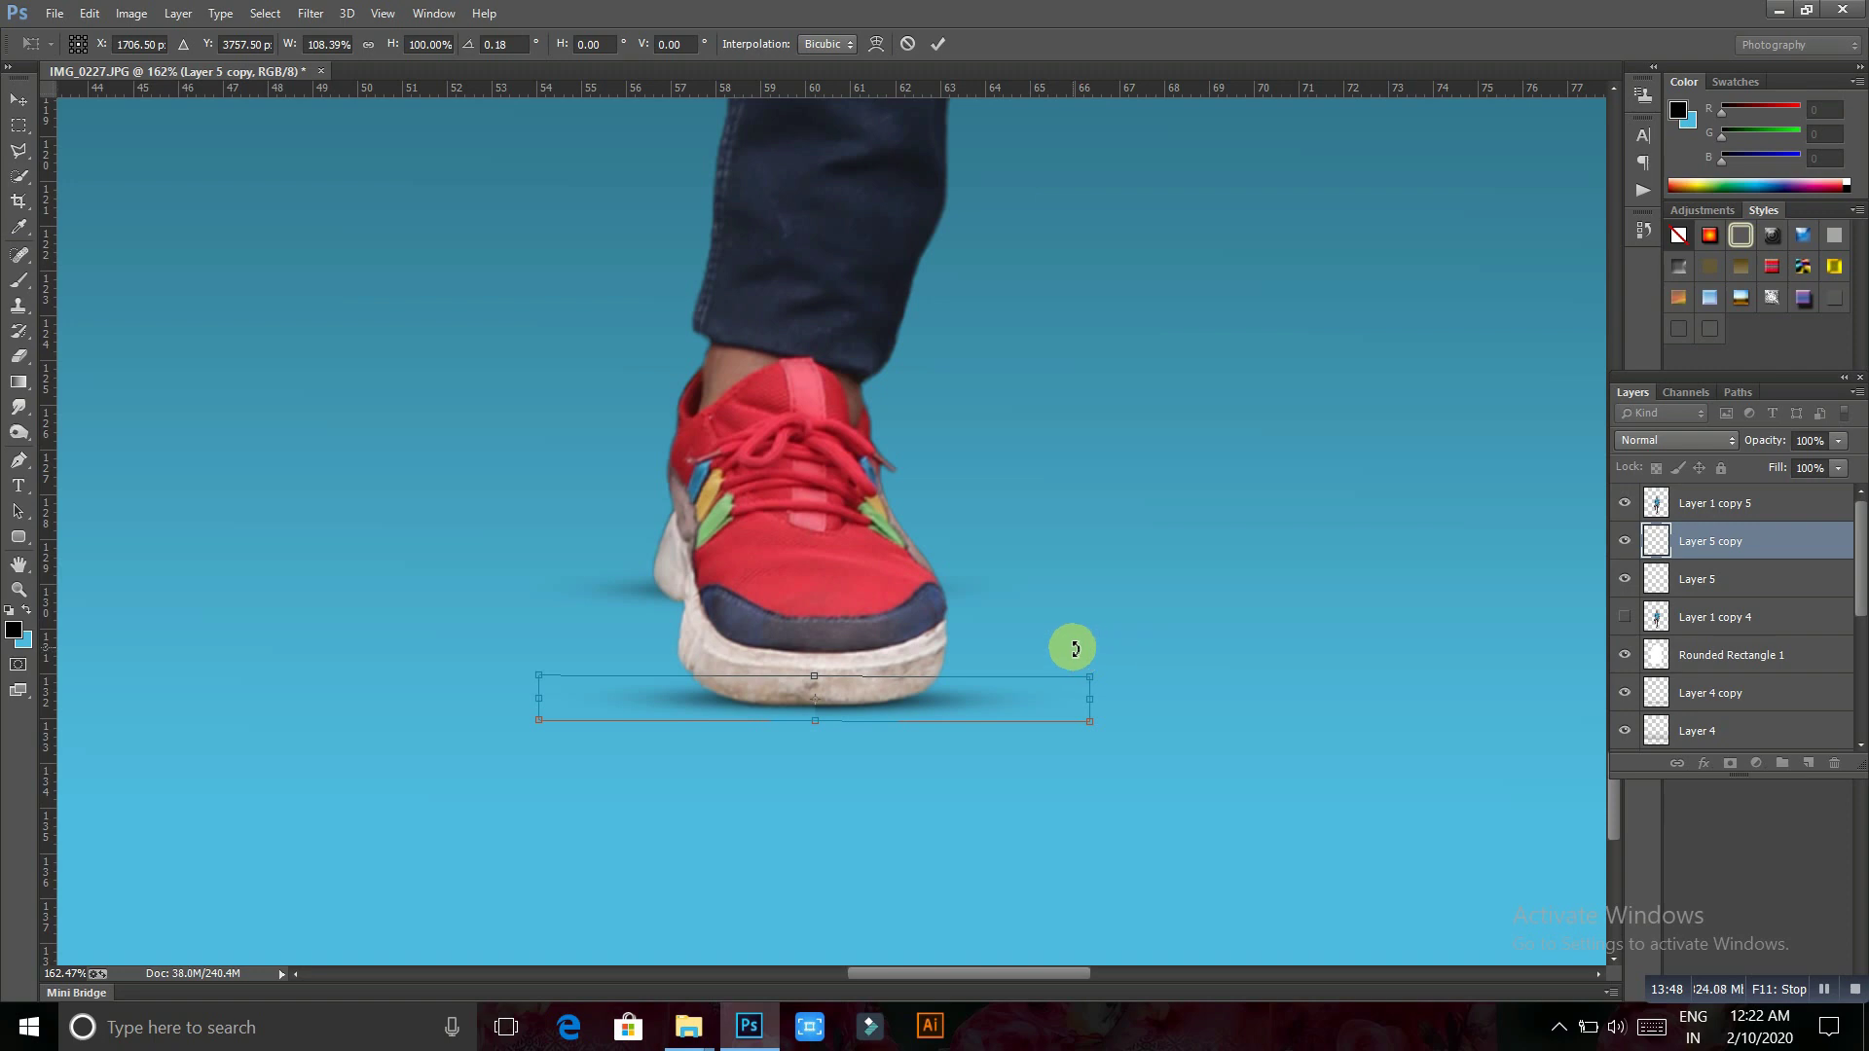
pyautogui.press('Return')
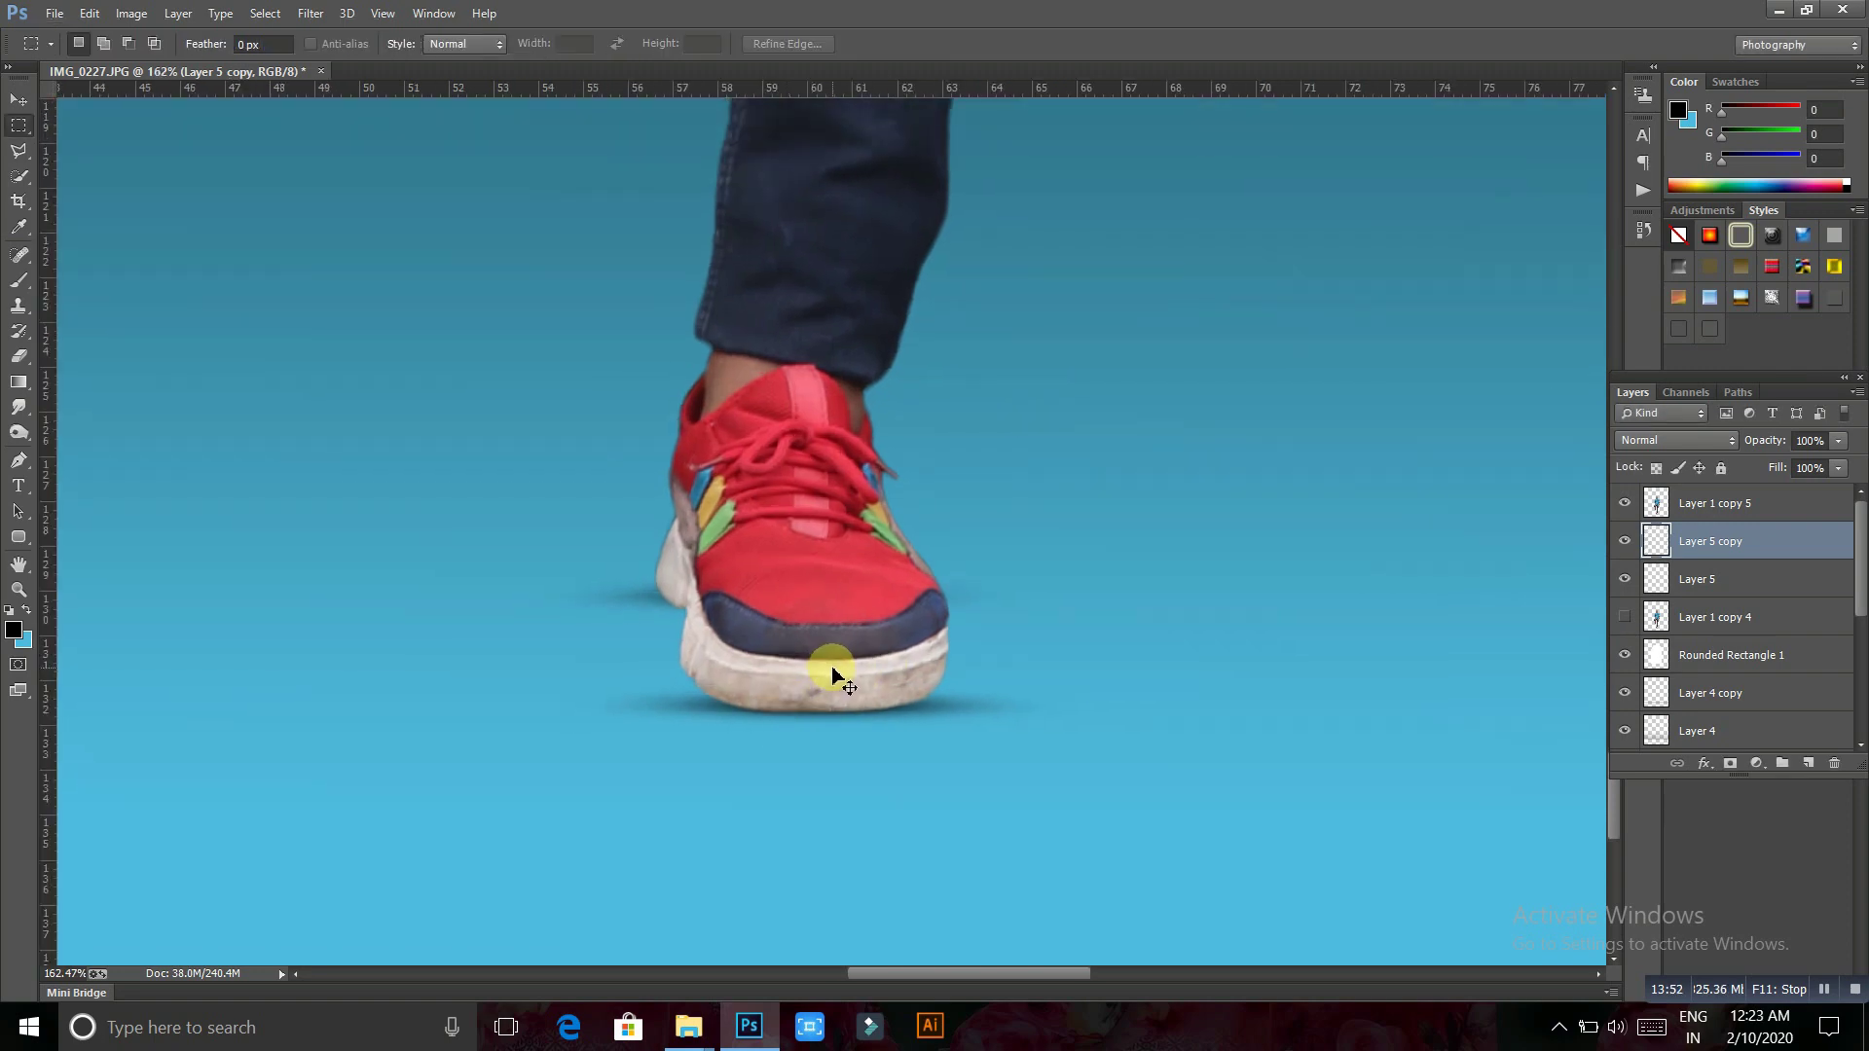
pyautogui.rightClick(1705, 557)
pyautogui.click(1356, 712)
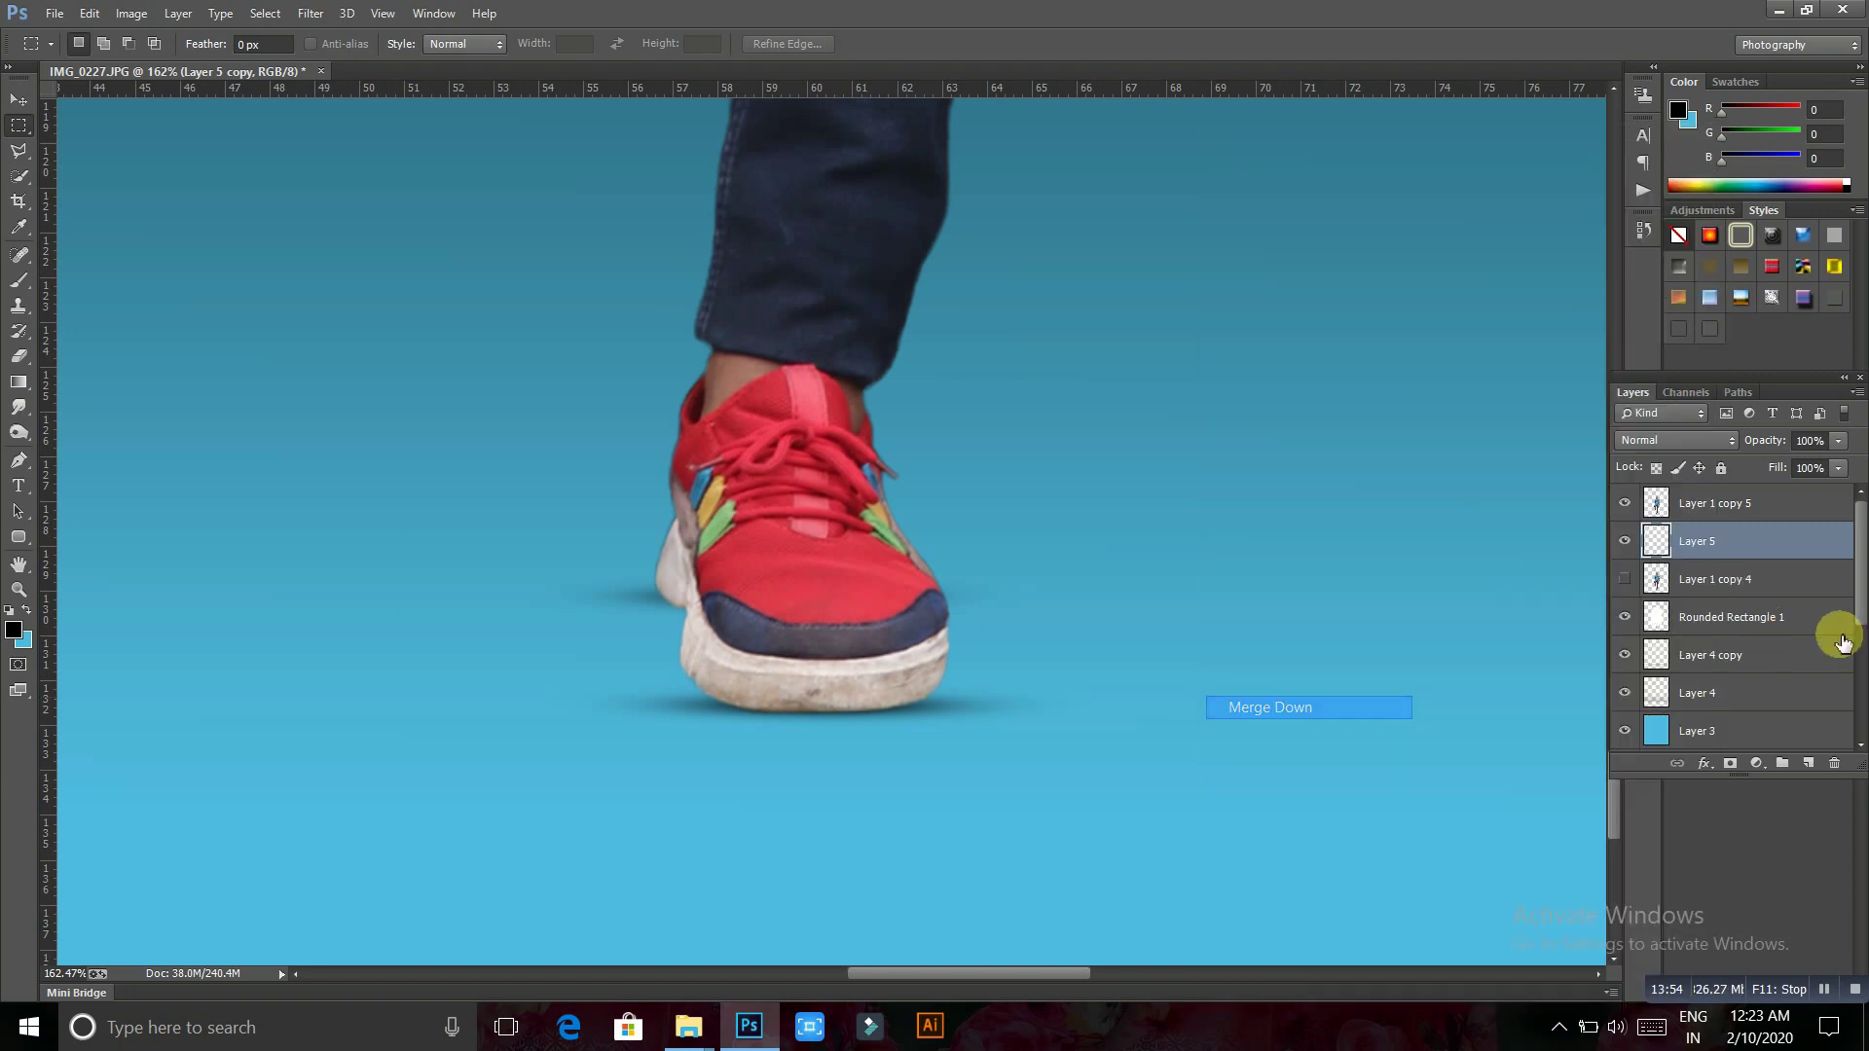
# Brush black shadow strokes on Layer 6 down the standing shoe's left edge toward its sole
pyautogui.click(19, 280)
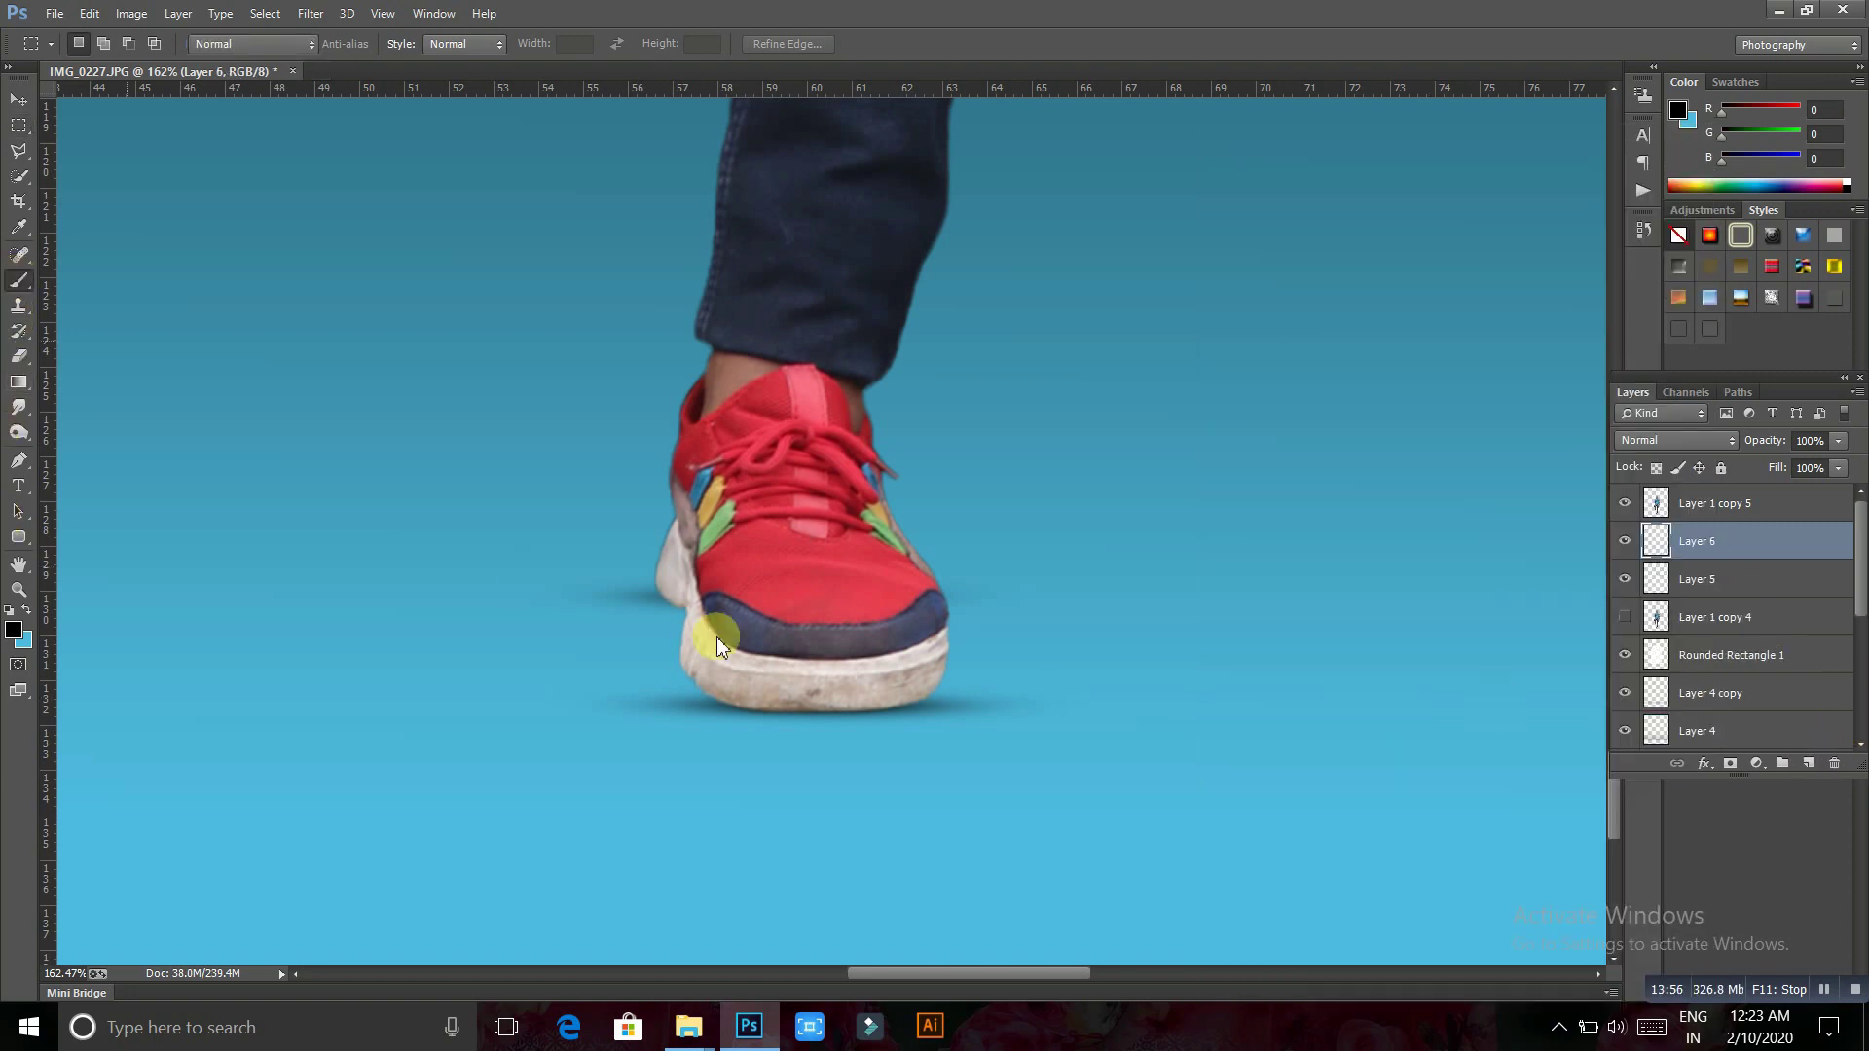
pyautogui.scroll(3, 710, 633)
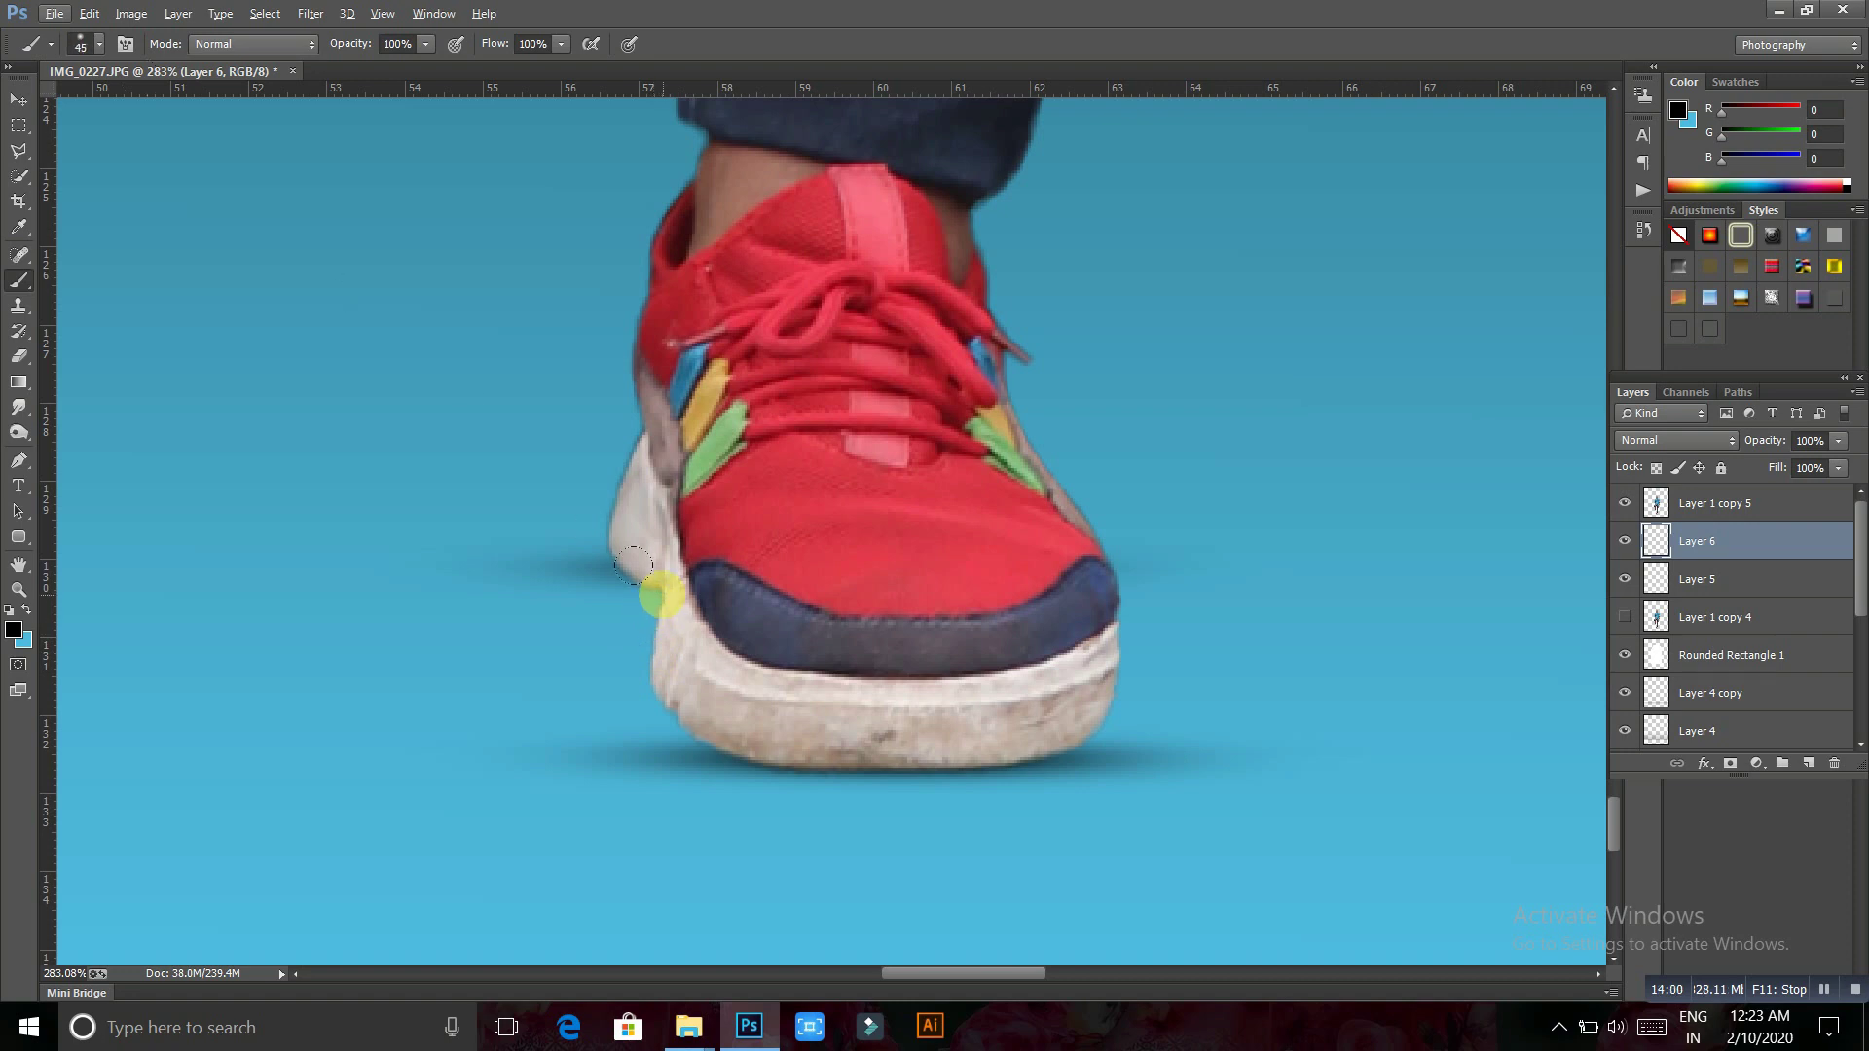
pyautogui.moveTo(627, 549); pyautogui.dragTo(665, 624)
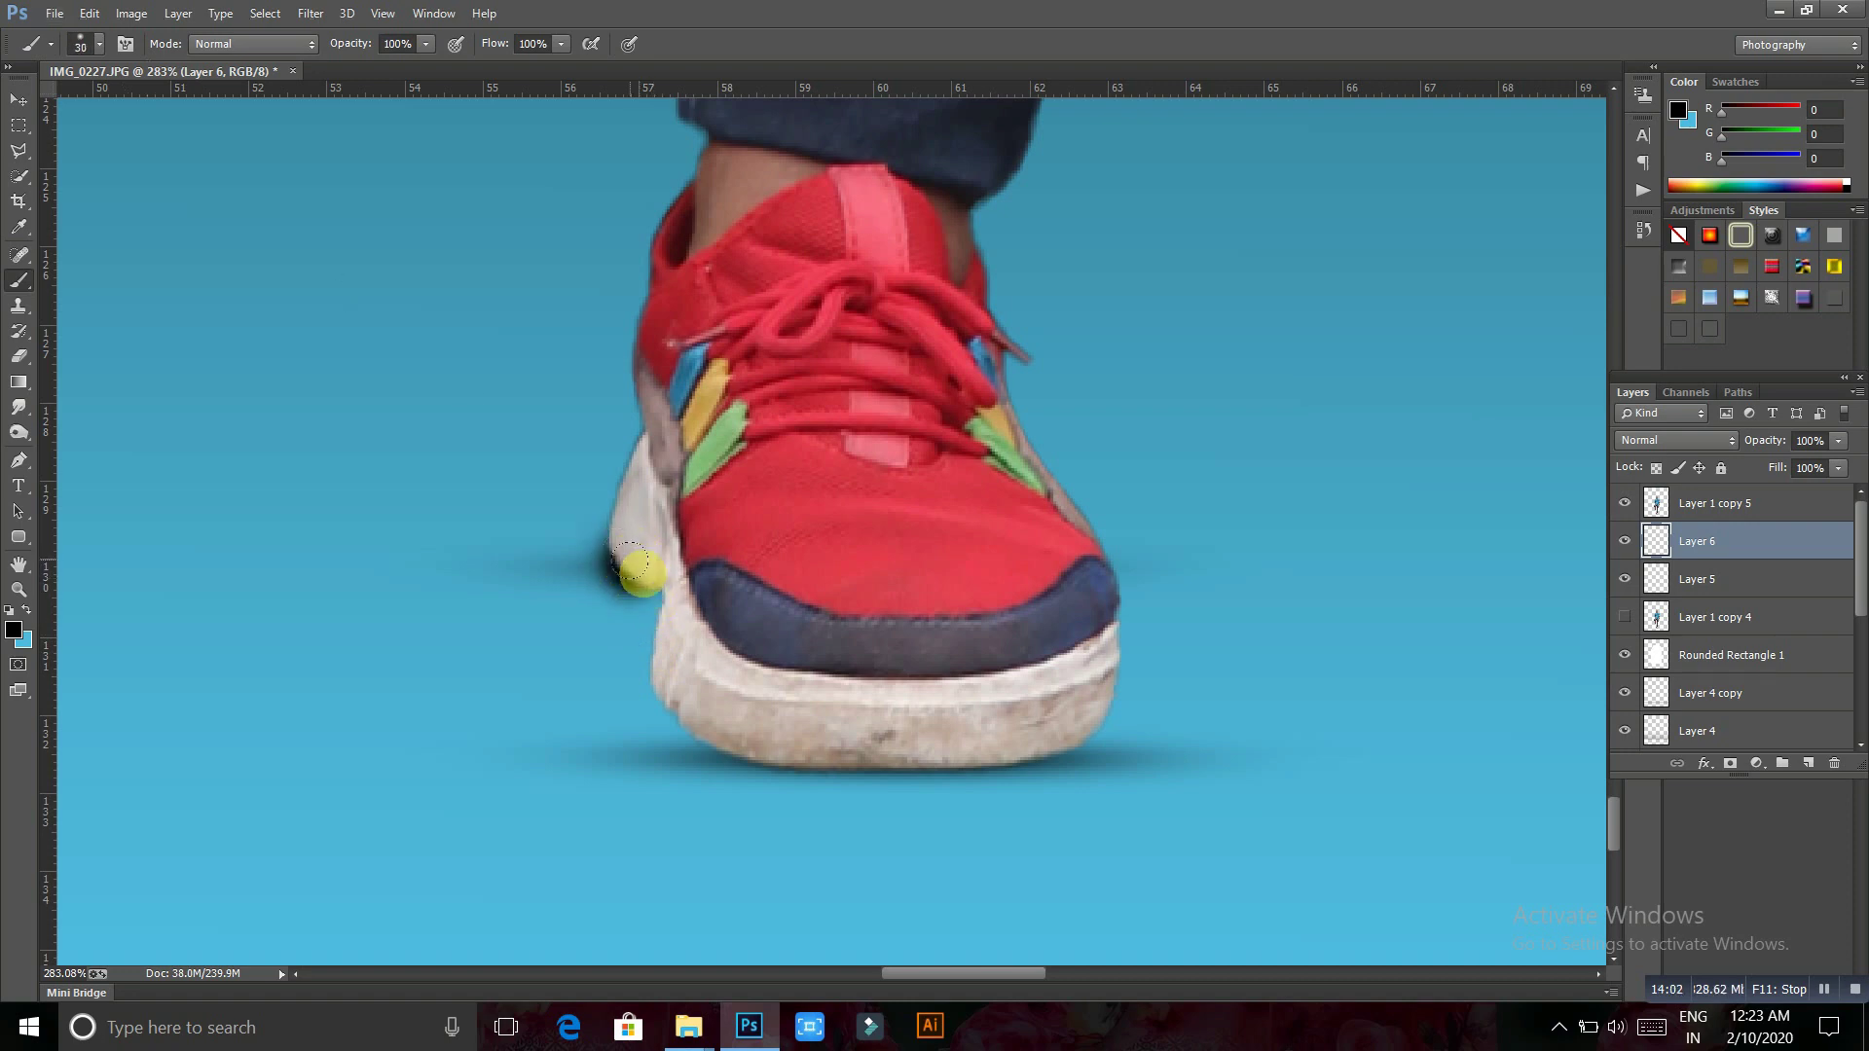
pyautogui.press(']')
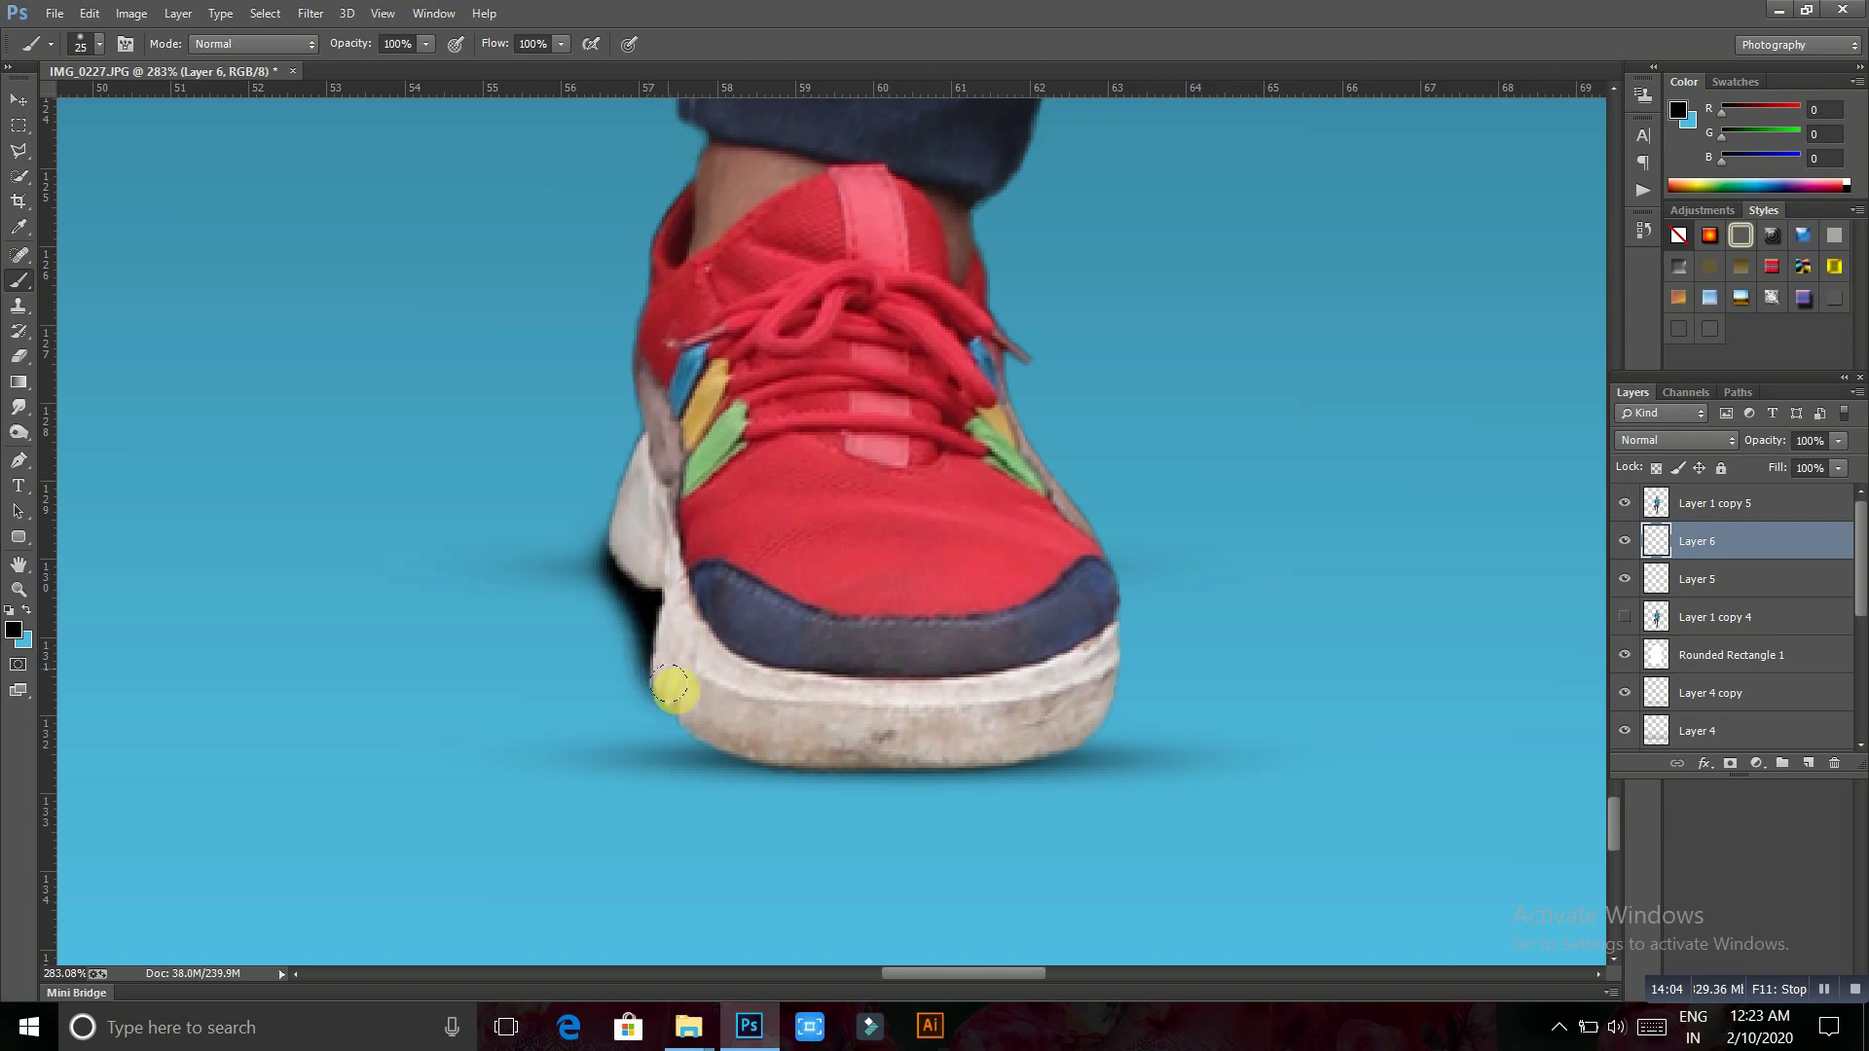
pyautogui.moveTo(665, 624); pyautogui.dragTo(713, 703)
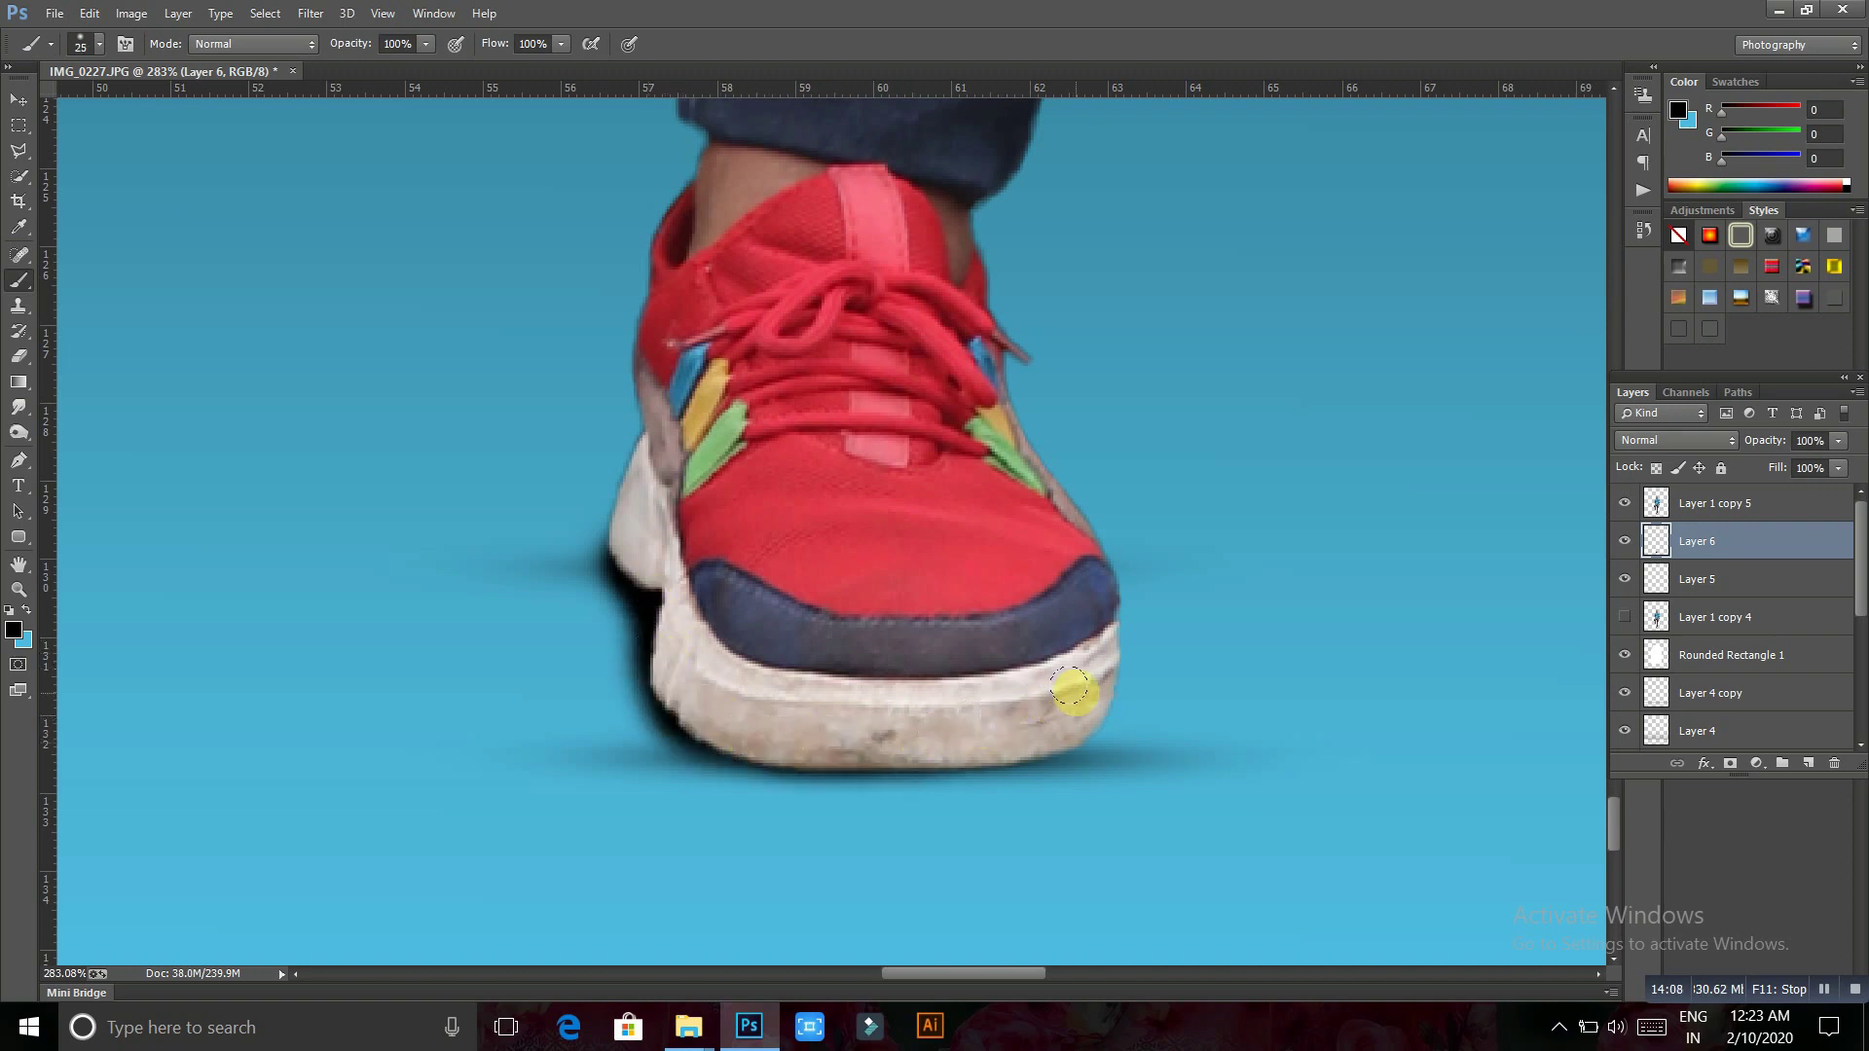
pyautogui.scroll(3, 952, 743)
pyautogui.hscroll(-3, 822, 697)
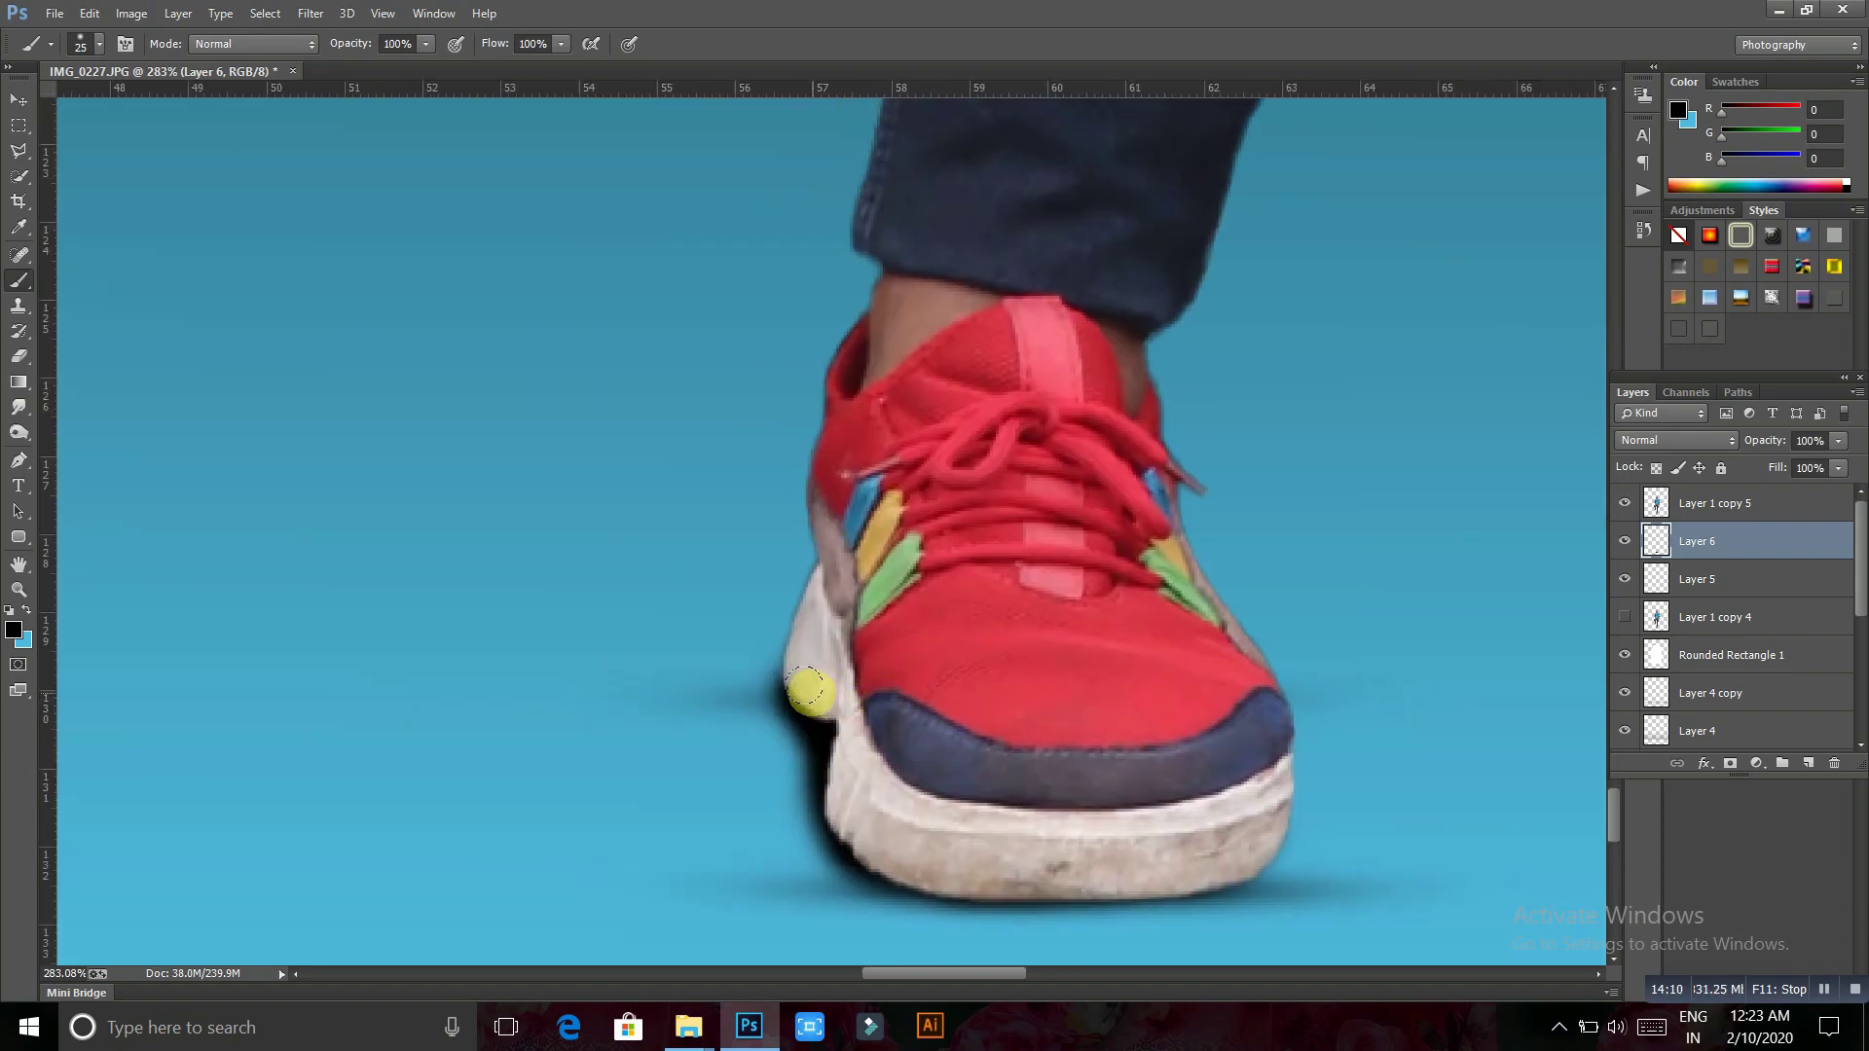
pyautogui.scroll(-2, 876, 632)
pyautogui.scroll(-1, 925, 584)
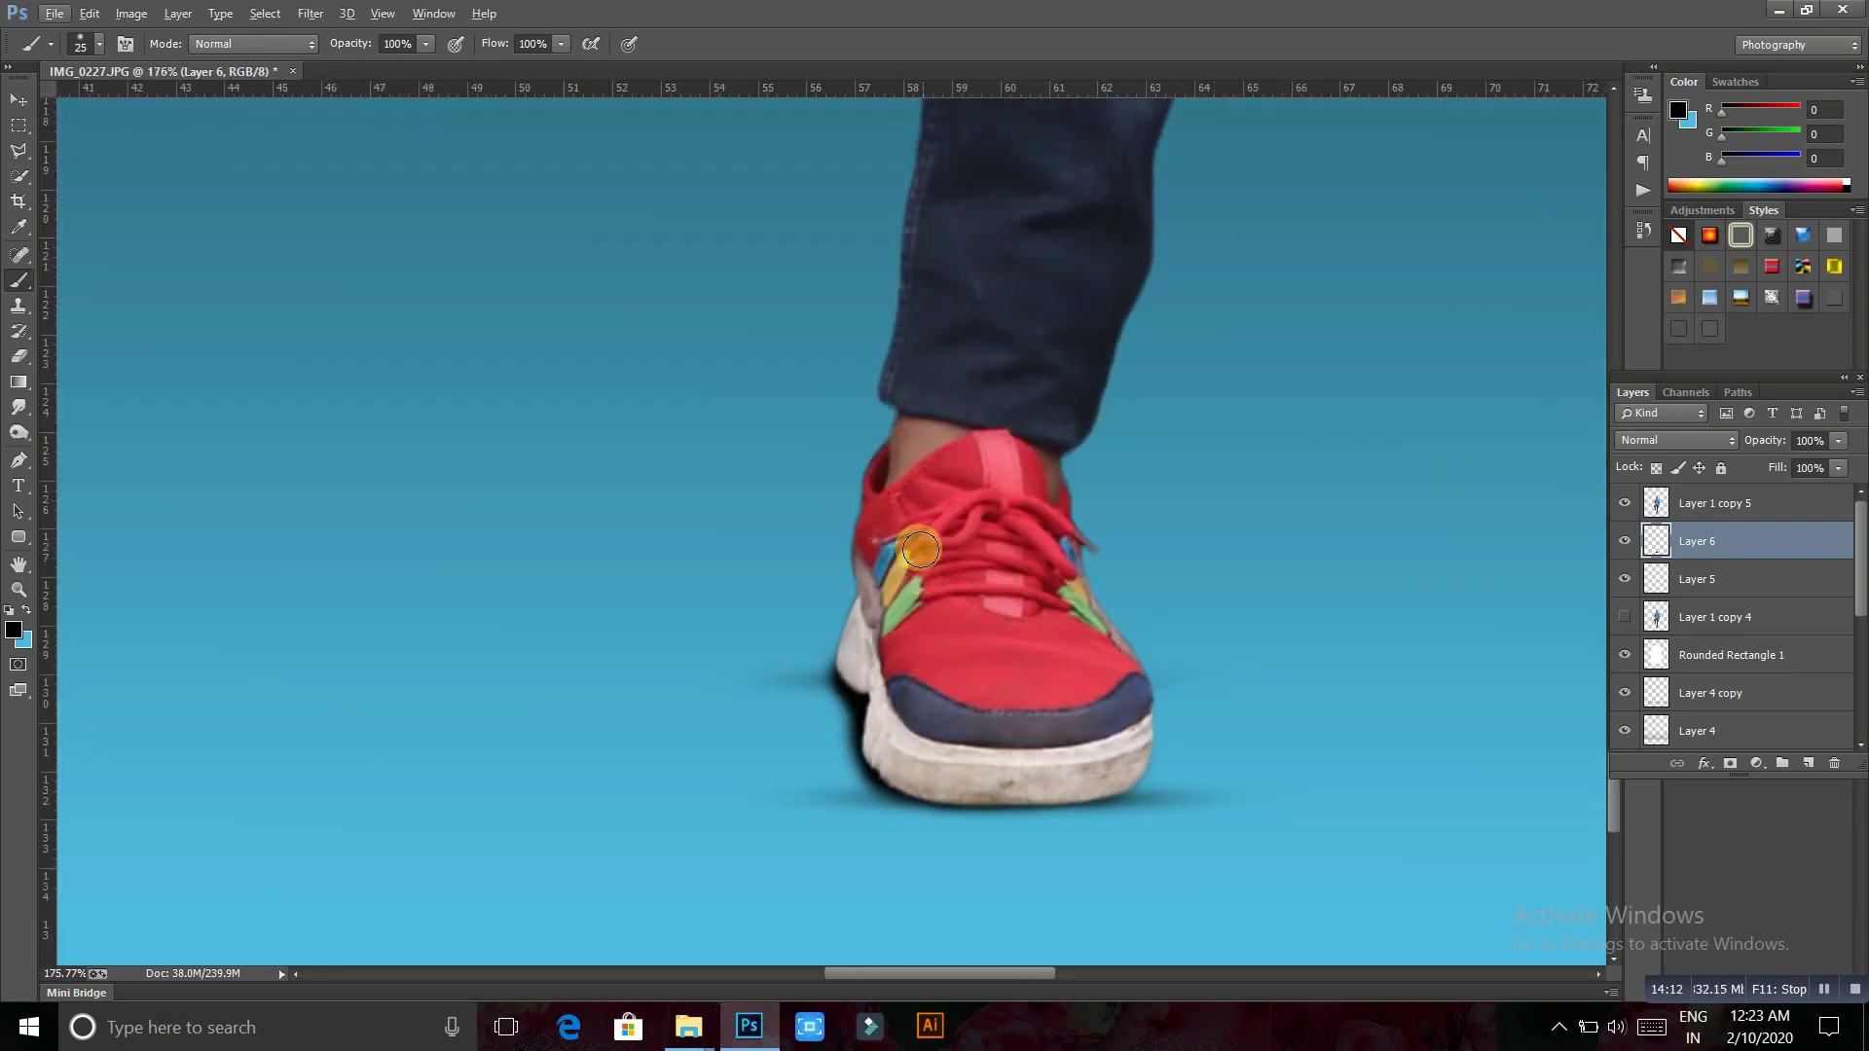
pyautogui.scroll(-1, 919, 550)
pyautogui.scroll(-1, 915, 545)
pyautogui.scroll(-1, 896, 347)
# Paint a black shadow along the raised red shoe's right edge, resizing the brush as needed
pyautogui.scroll(-1, 1059, 798)
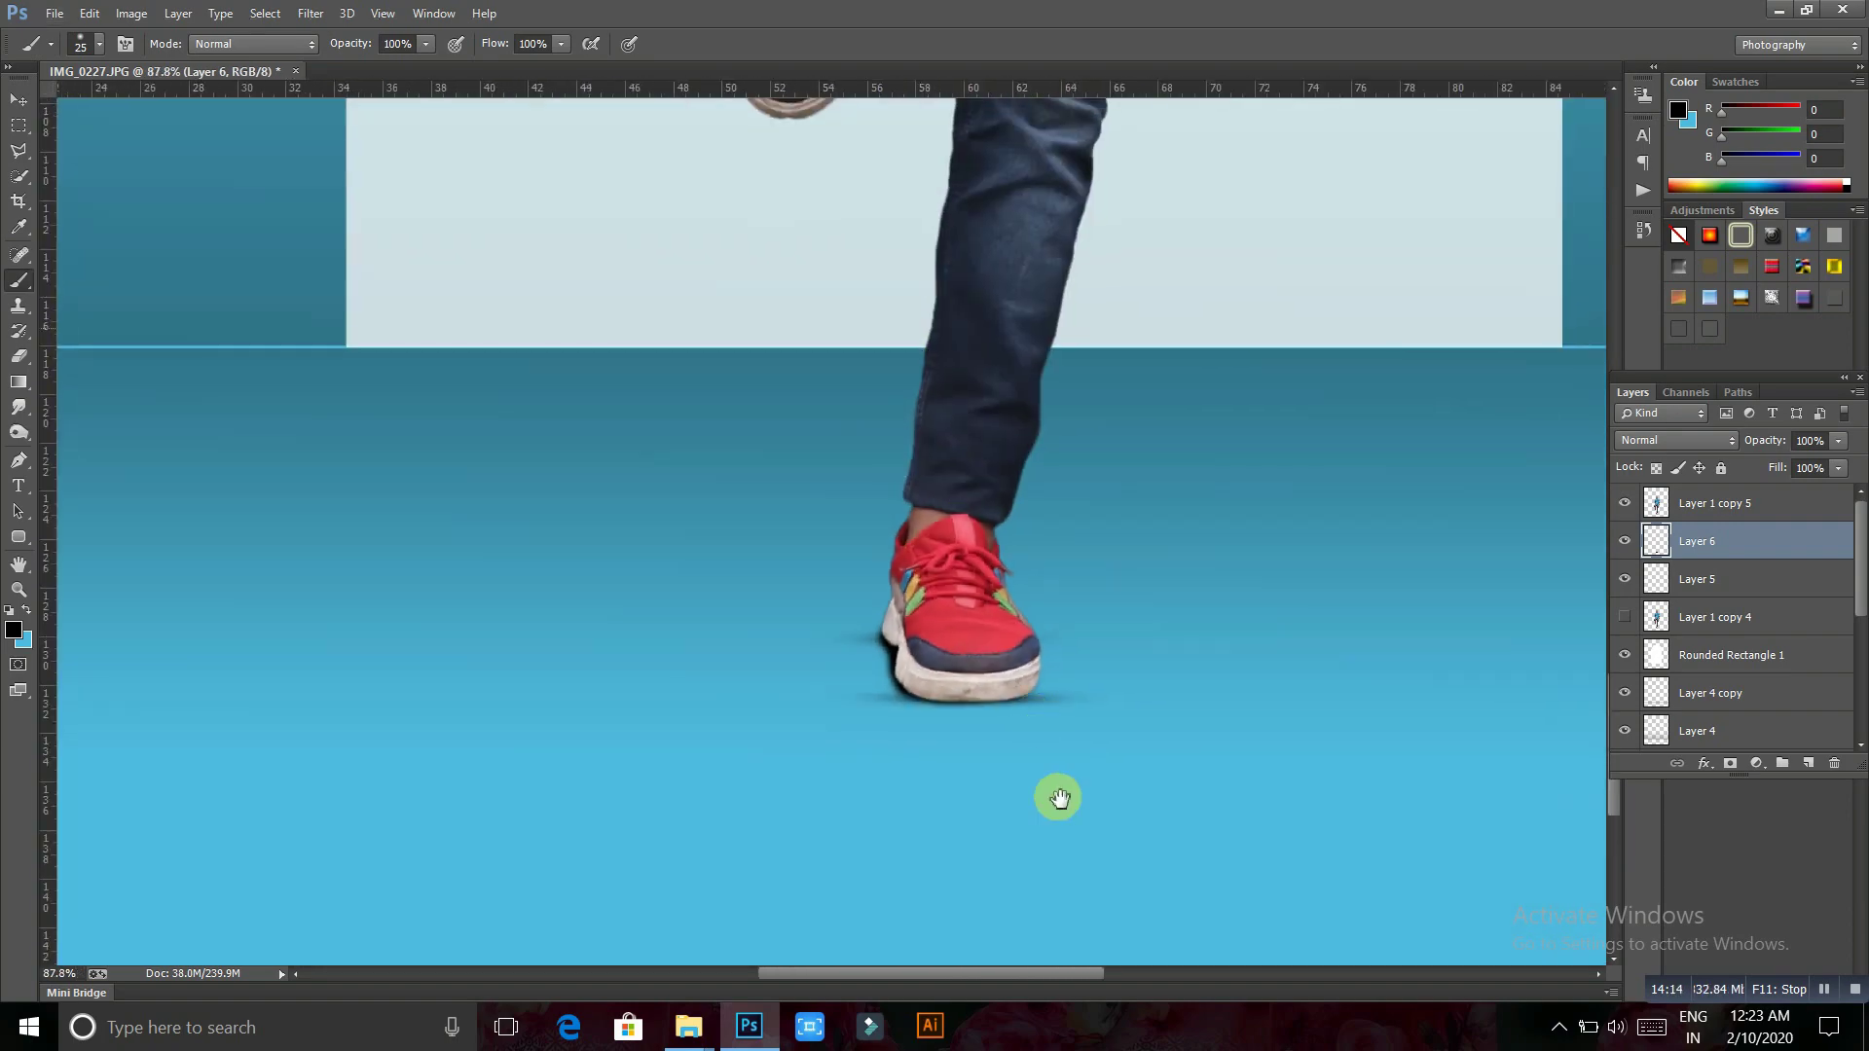
pyautogui.scroll(2, 1042, 416)
pyautogui.scroll(1, 967, 447)
pyautogui.scroll(1, 972, 522)
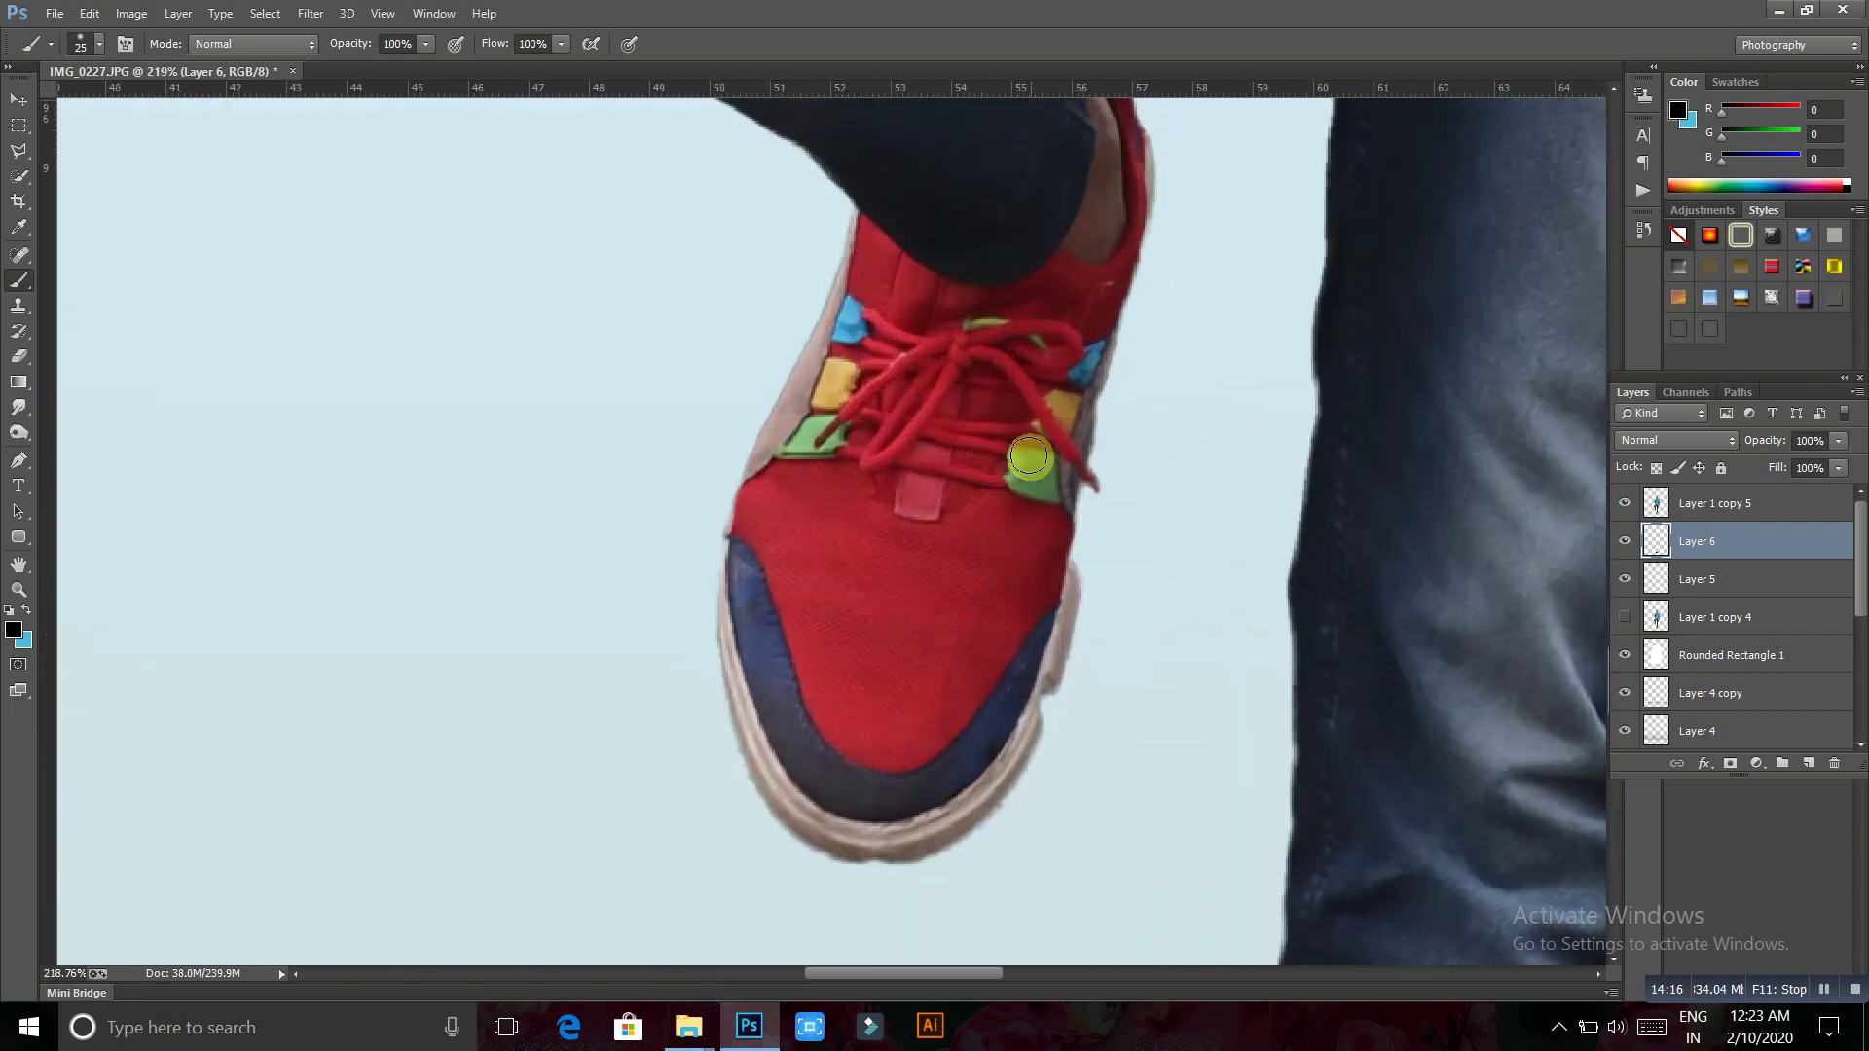
pyautogui.scroll(1, 1032, 448)
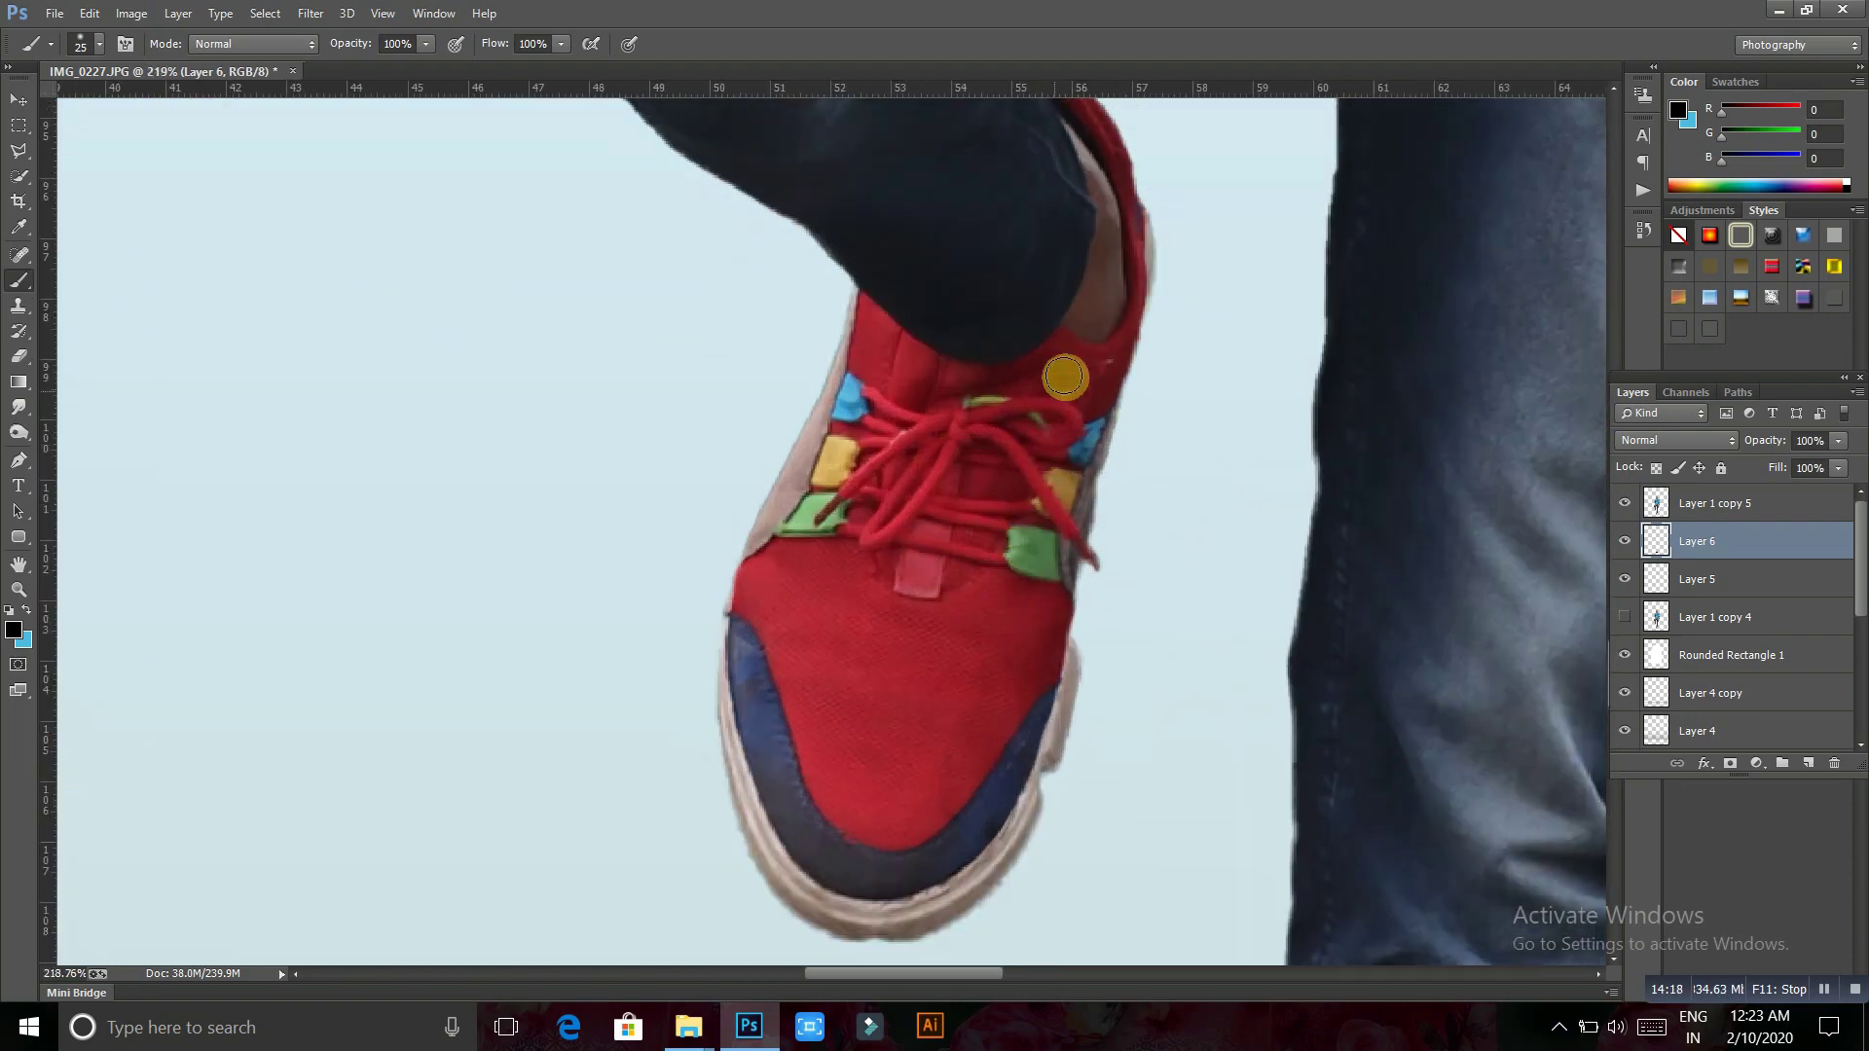
pyautogui.press(']')
pyautogui.moveTo(1116, 265)
pyautogui.mouseDown()
pyautogui.moveTo(1097, 404)
pyautogui.moveTo(1127, 291)
pyautogui.moveTo(1029, 772)
pyautogui.mouseUp()
pyautogui.press('[')
pyautogui.press('[')
pyautogui.press('[')
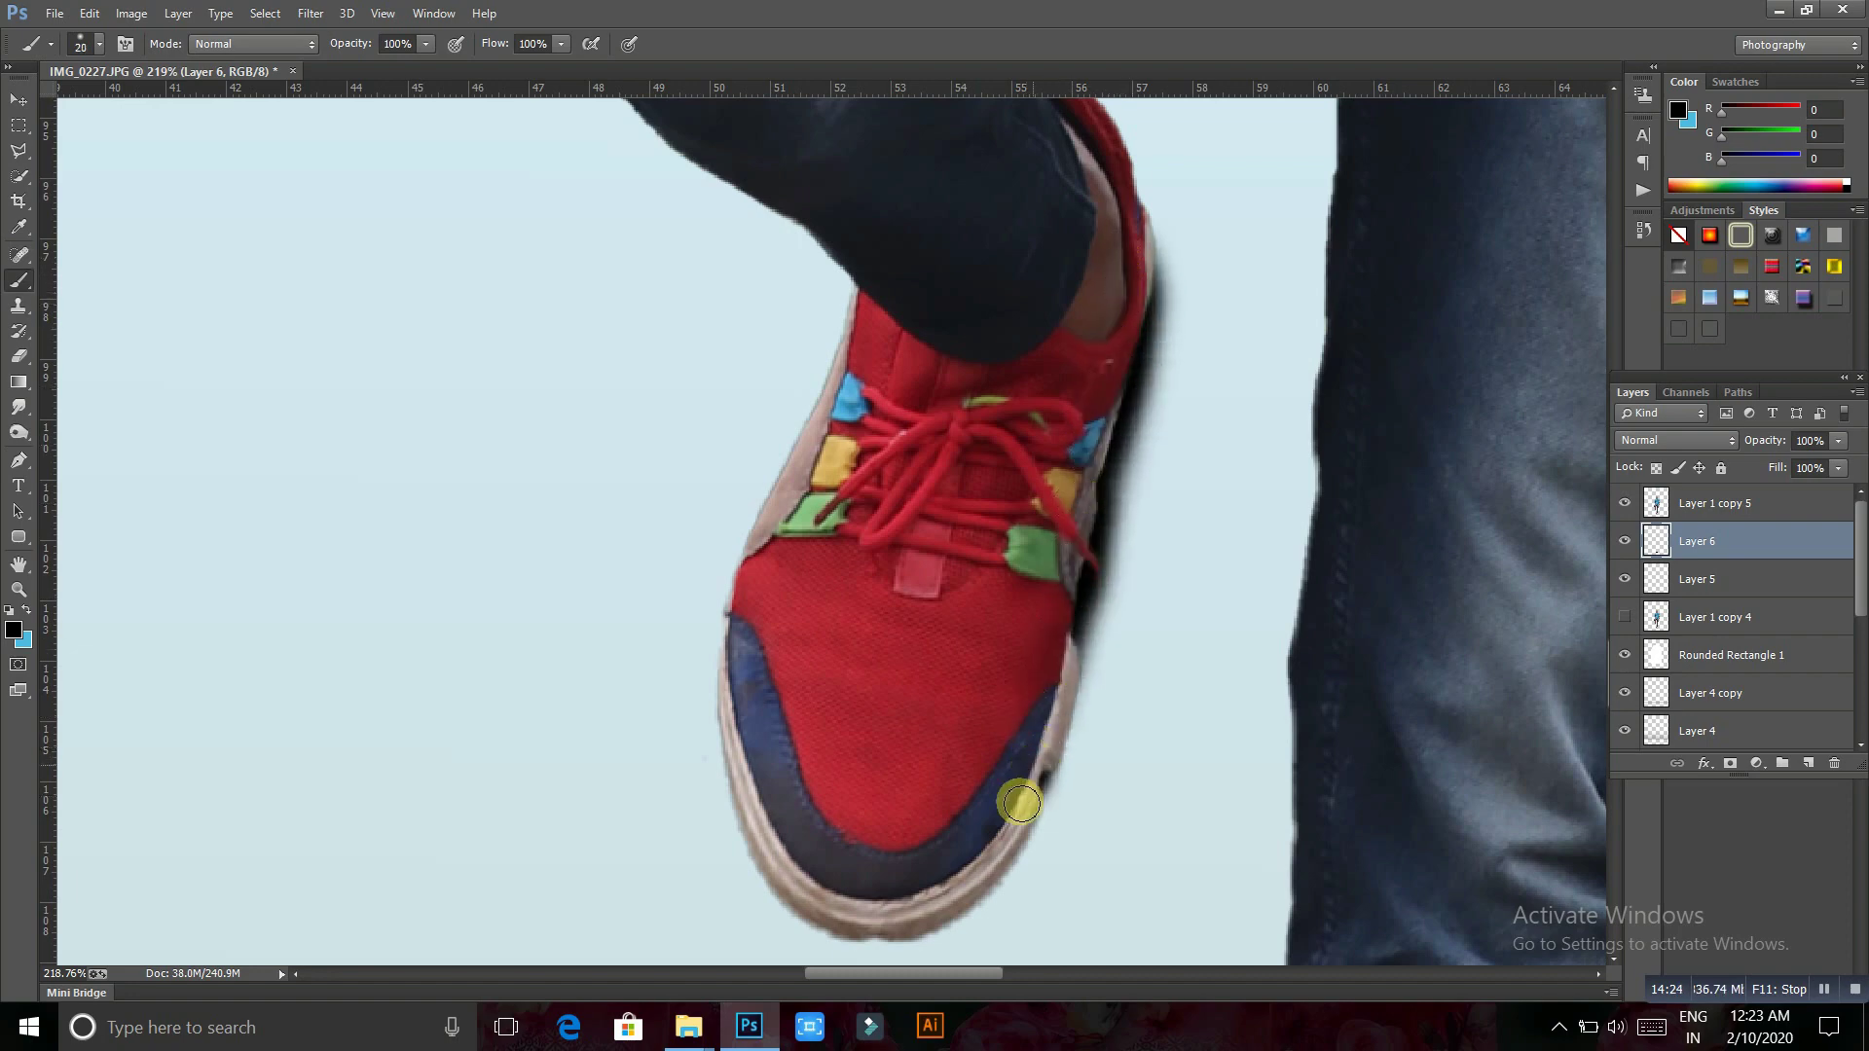
pyautogui.moveTo(1064, 480); pyautogui.dragTo(814, 834)
# Fade Layer 6's opacity to 65%
pyautogui.scroll(3, 847, 597)
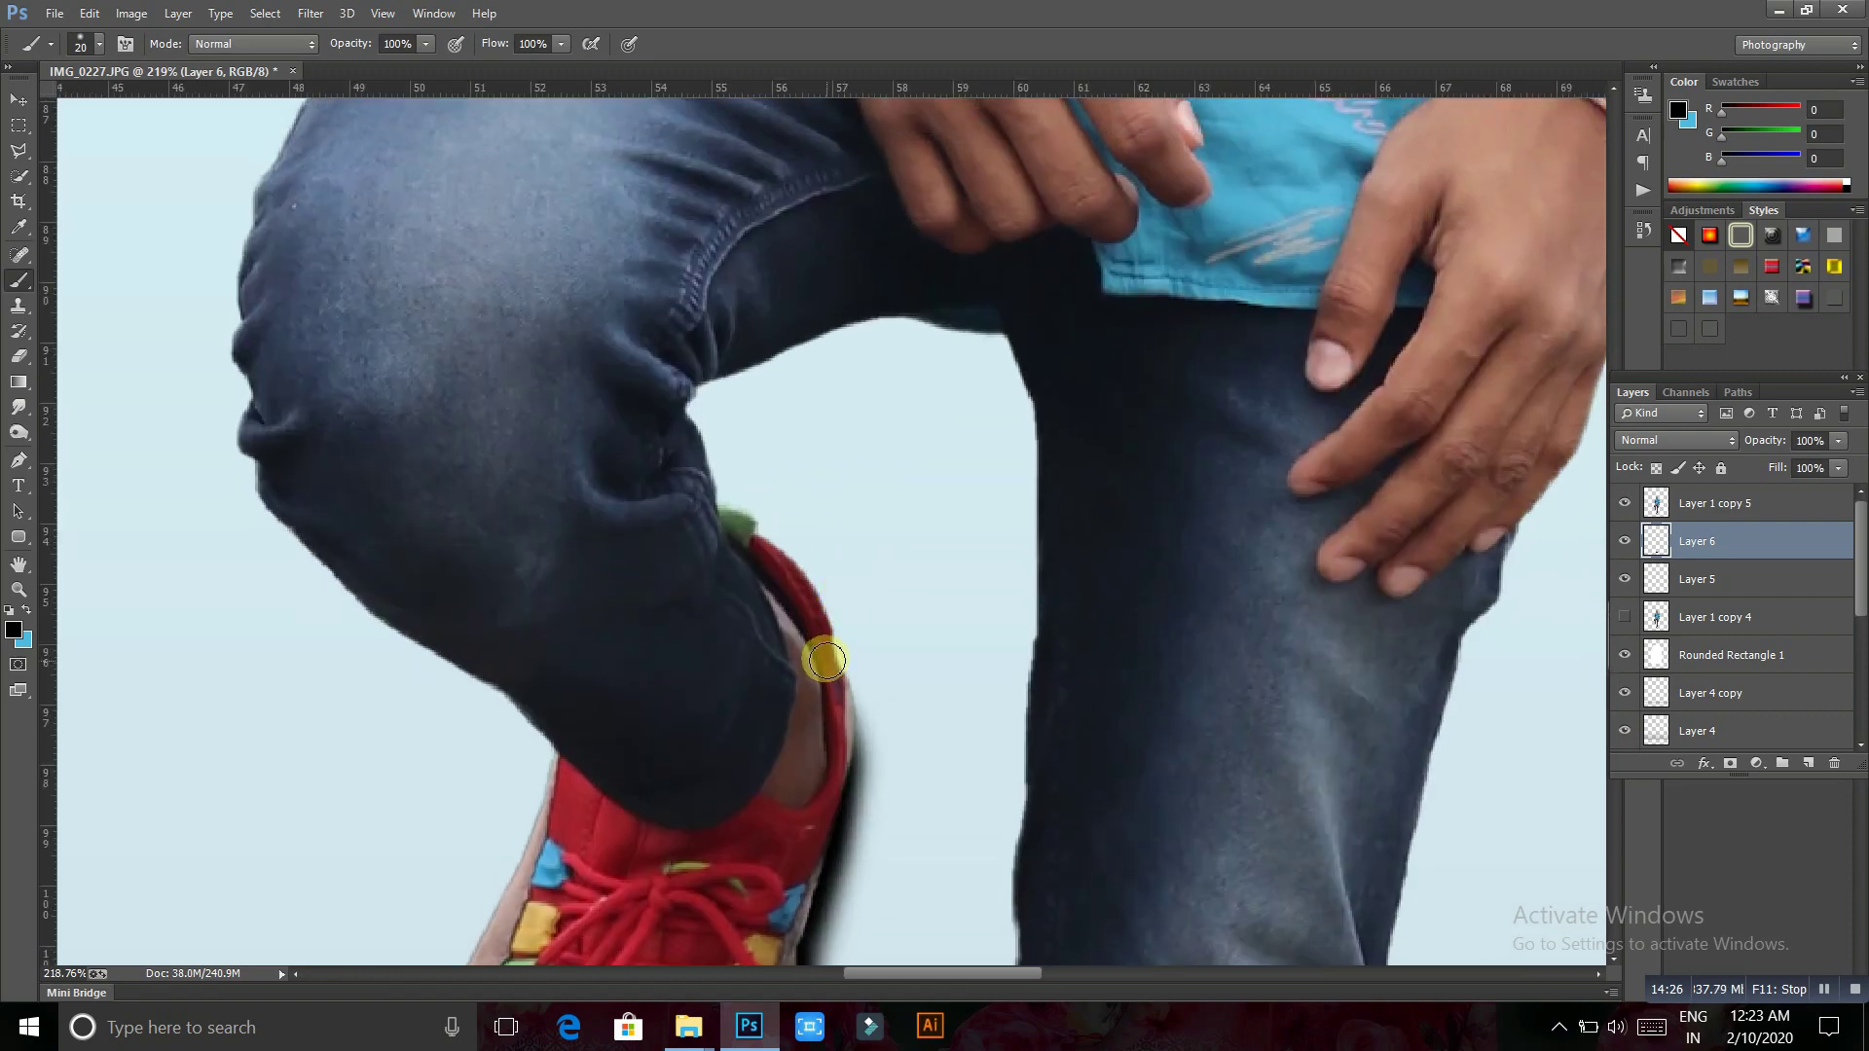
pyautogui.scroll(-1, 835, 674)
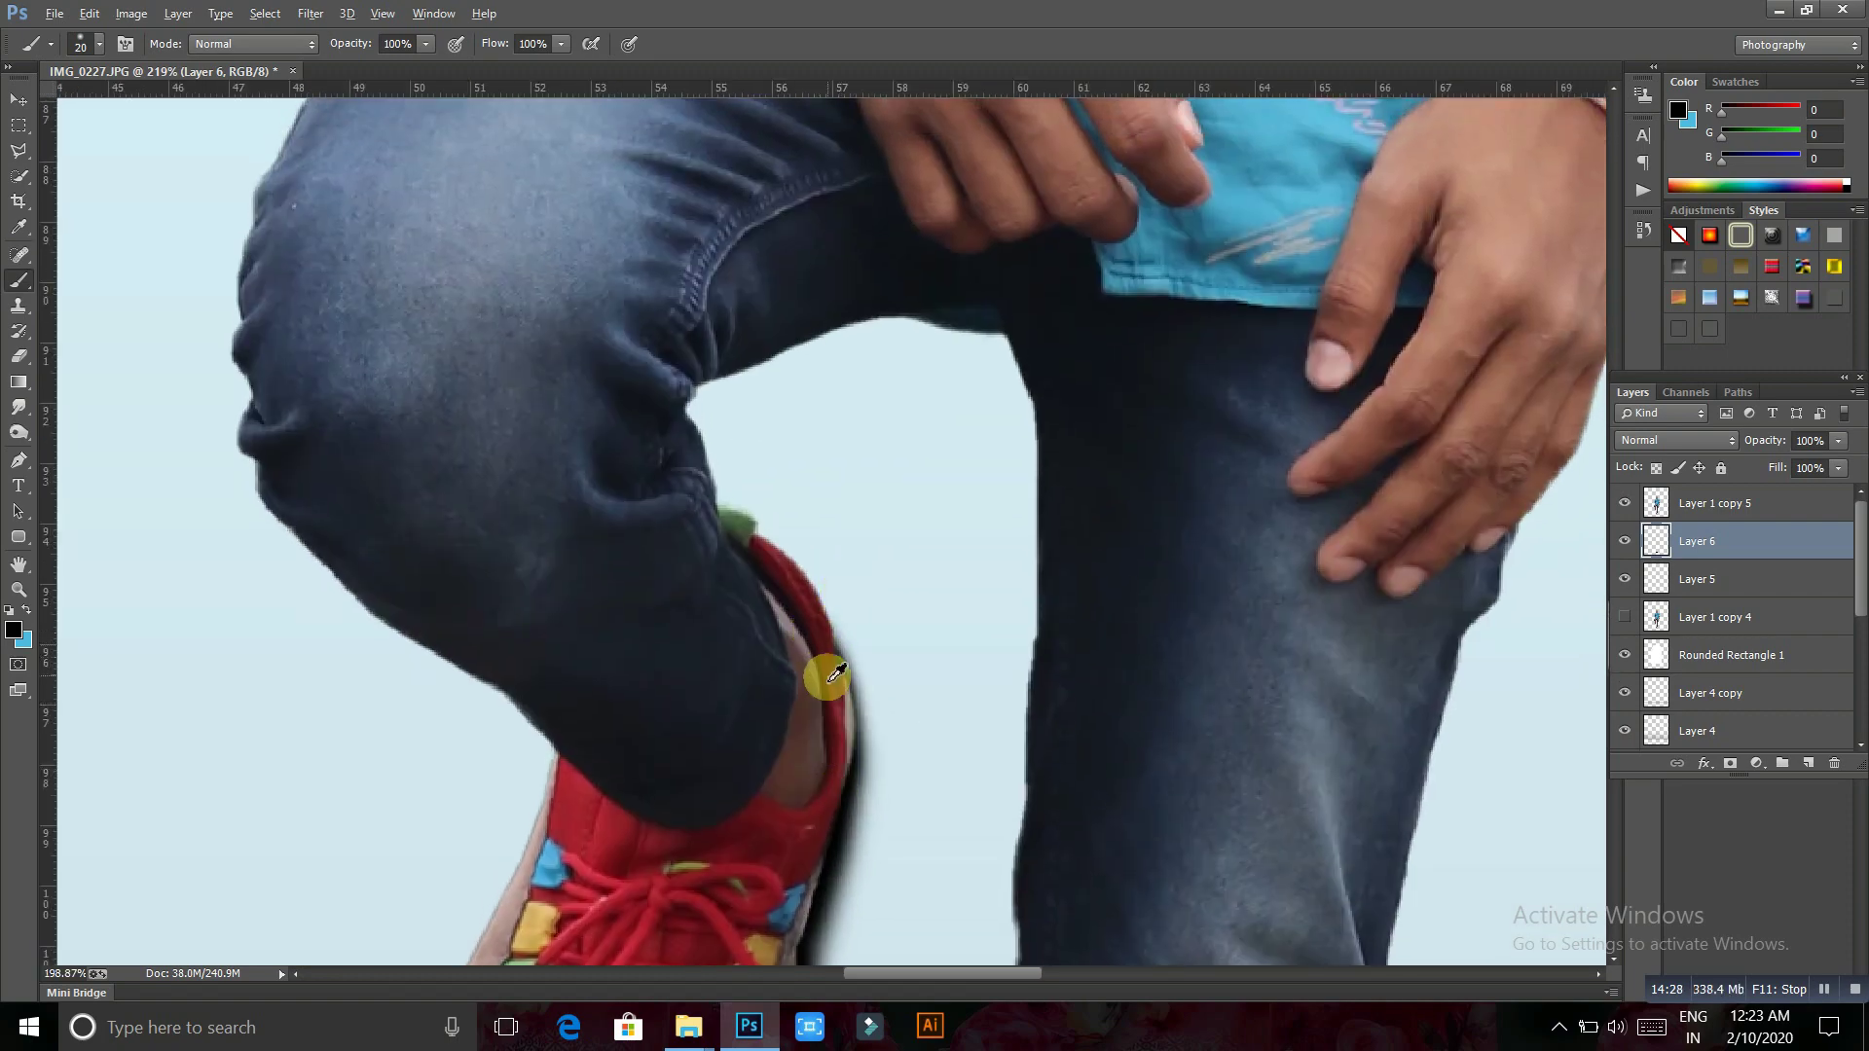
pyautogui.scroll(-1, 835, 674)
pyautogui.scroll(-2, 924, 654)
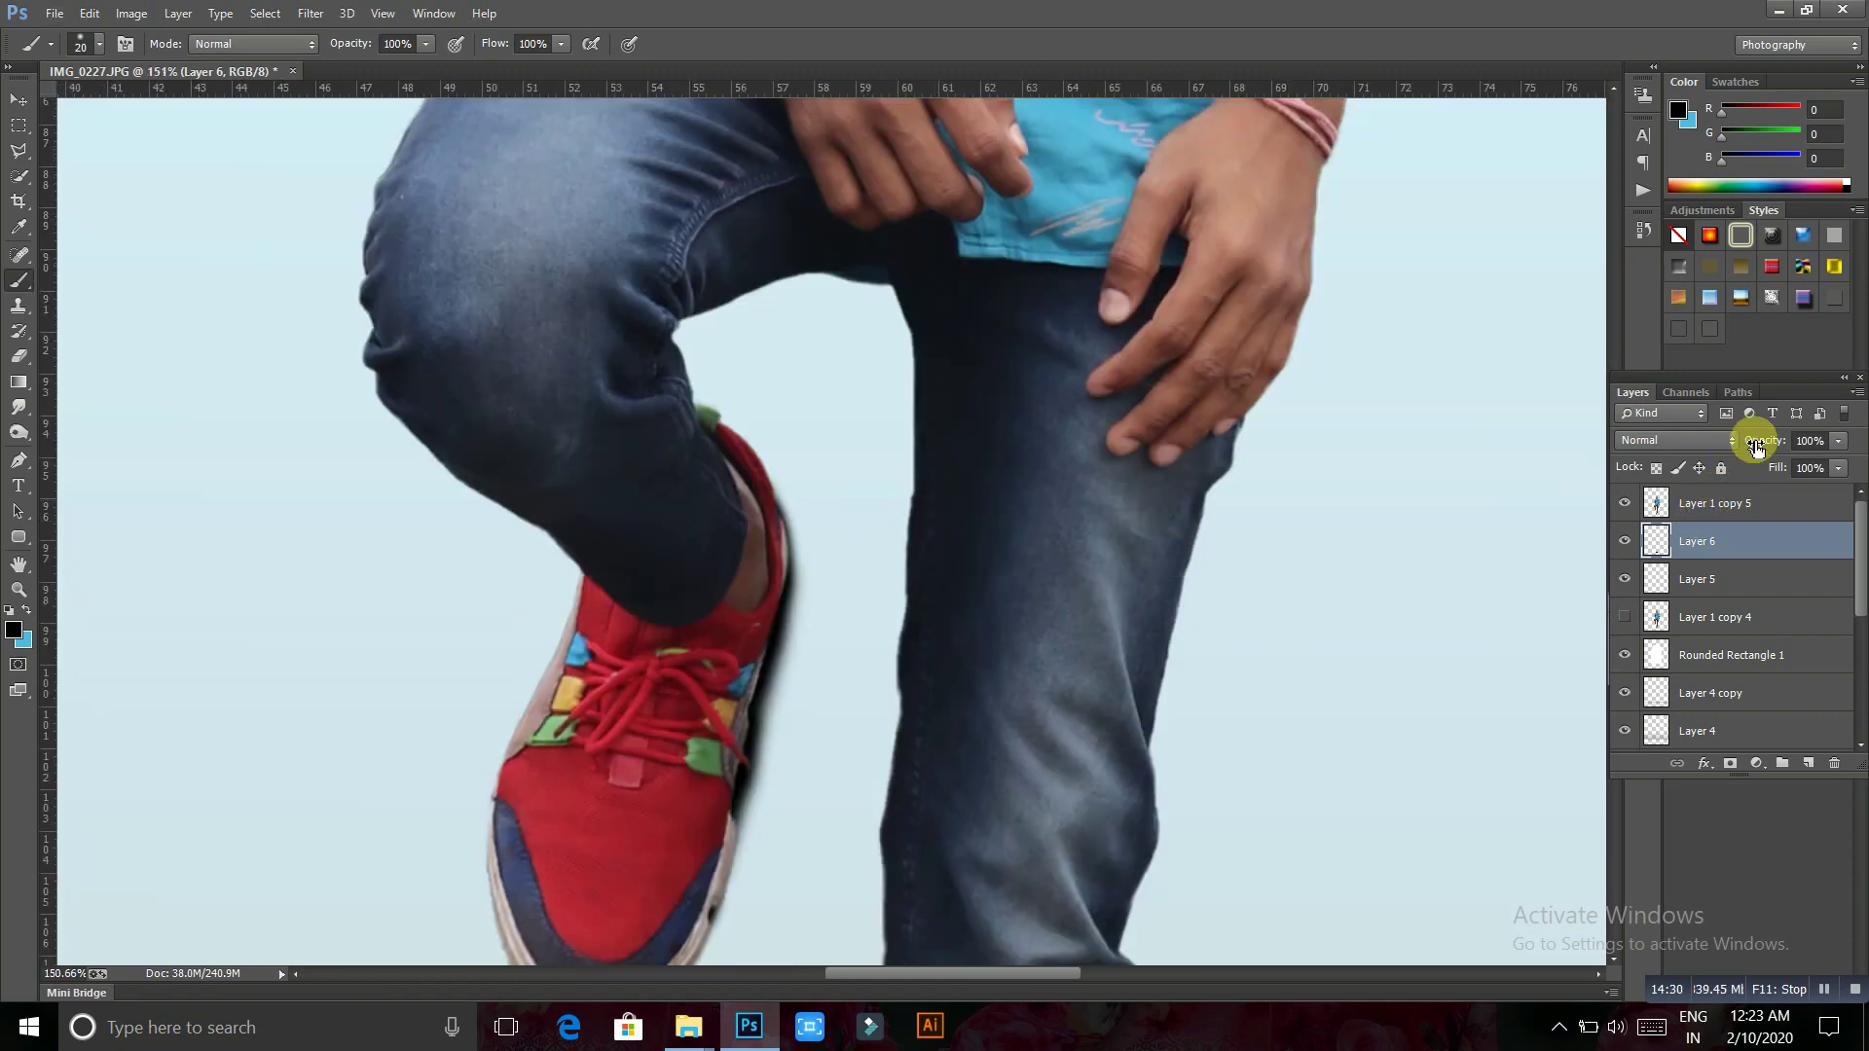
pyautogui.moveTo(1755, 445); pyautogui.dragTo(1728, 458)
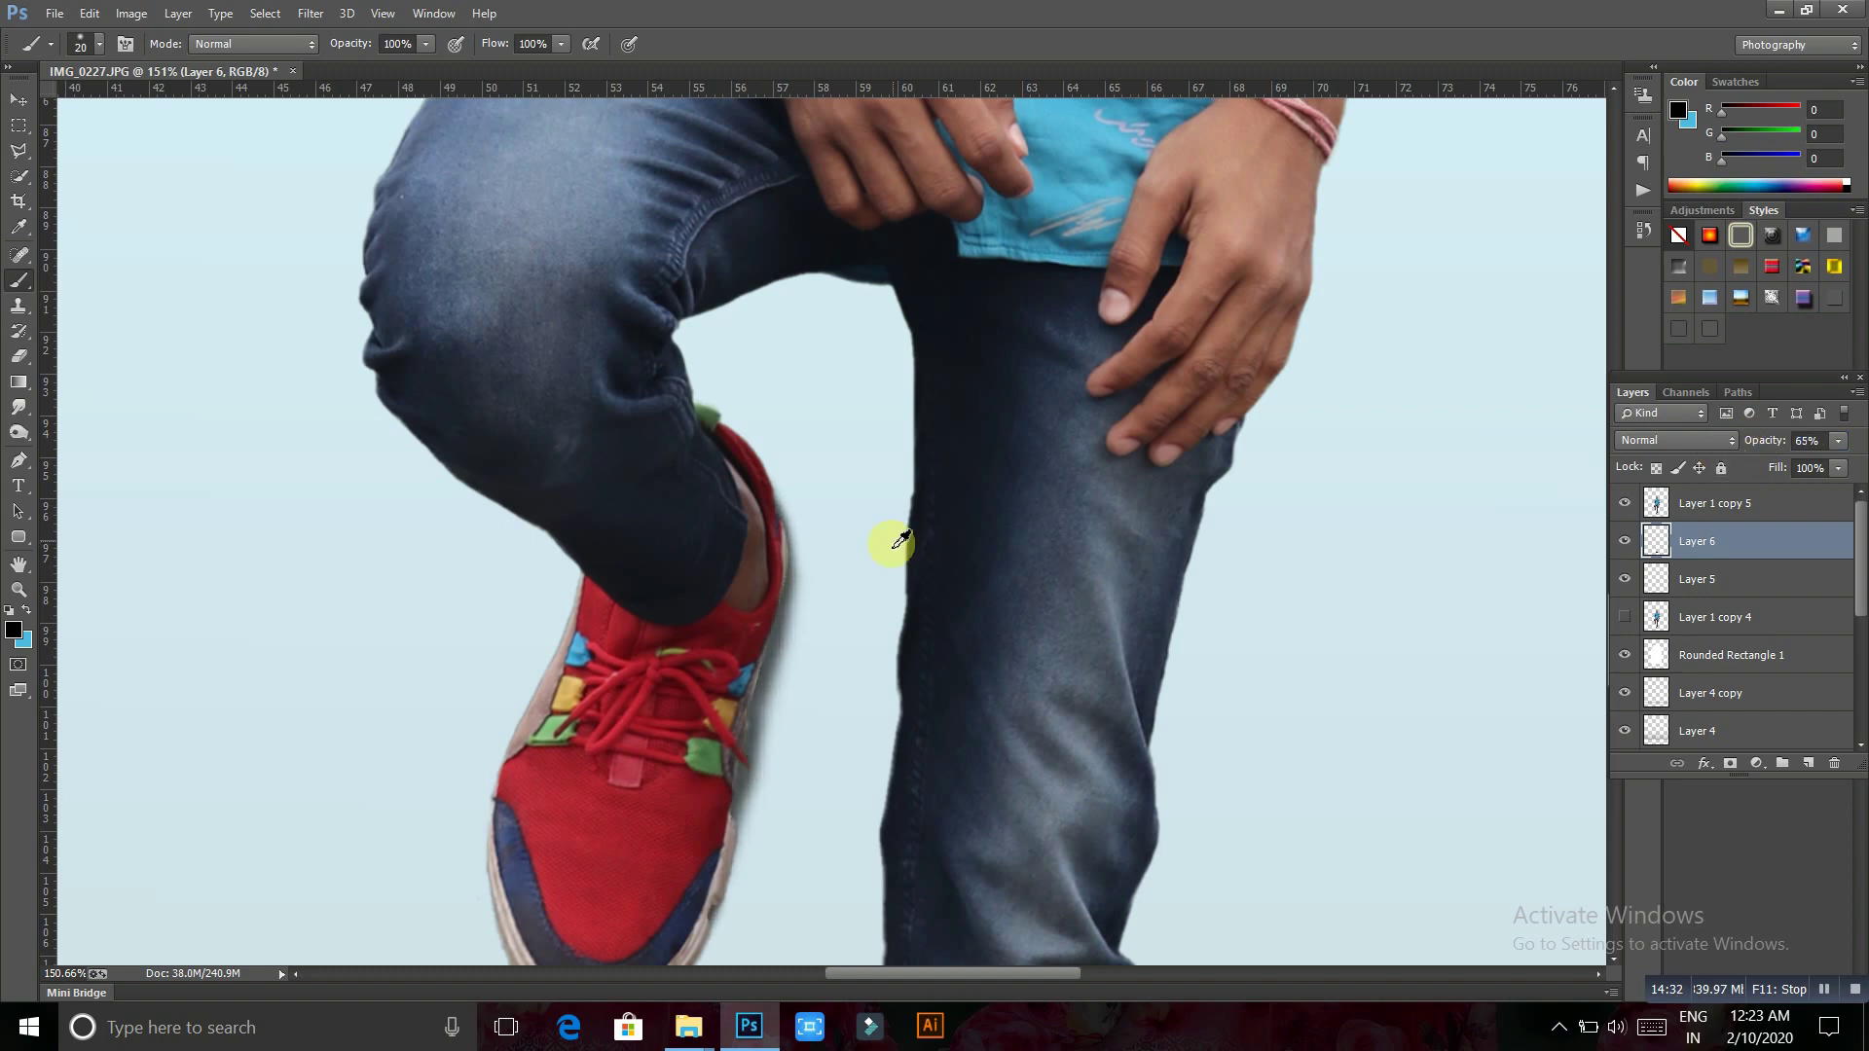
# Zoom in and out across the poster to review the whole composition
pyautogui.scroll(-4, 889, 564)
pyautogui.scroll(-4, 891, 602)
pyautogui.scroll(-4, 898, 613)
pyautogui.scroll(-2, 891, 619)
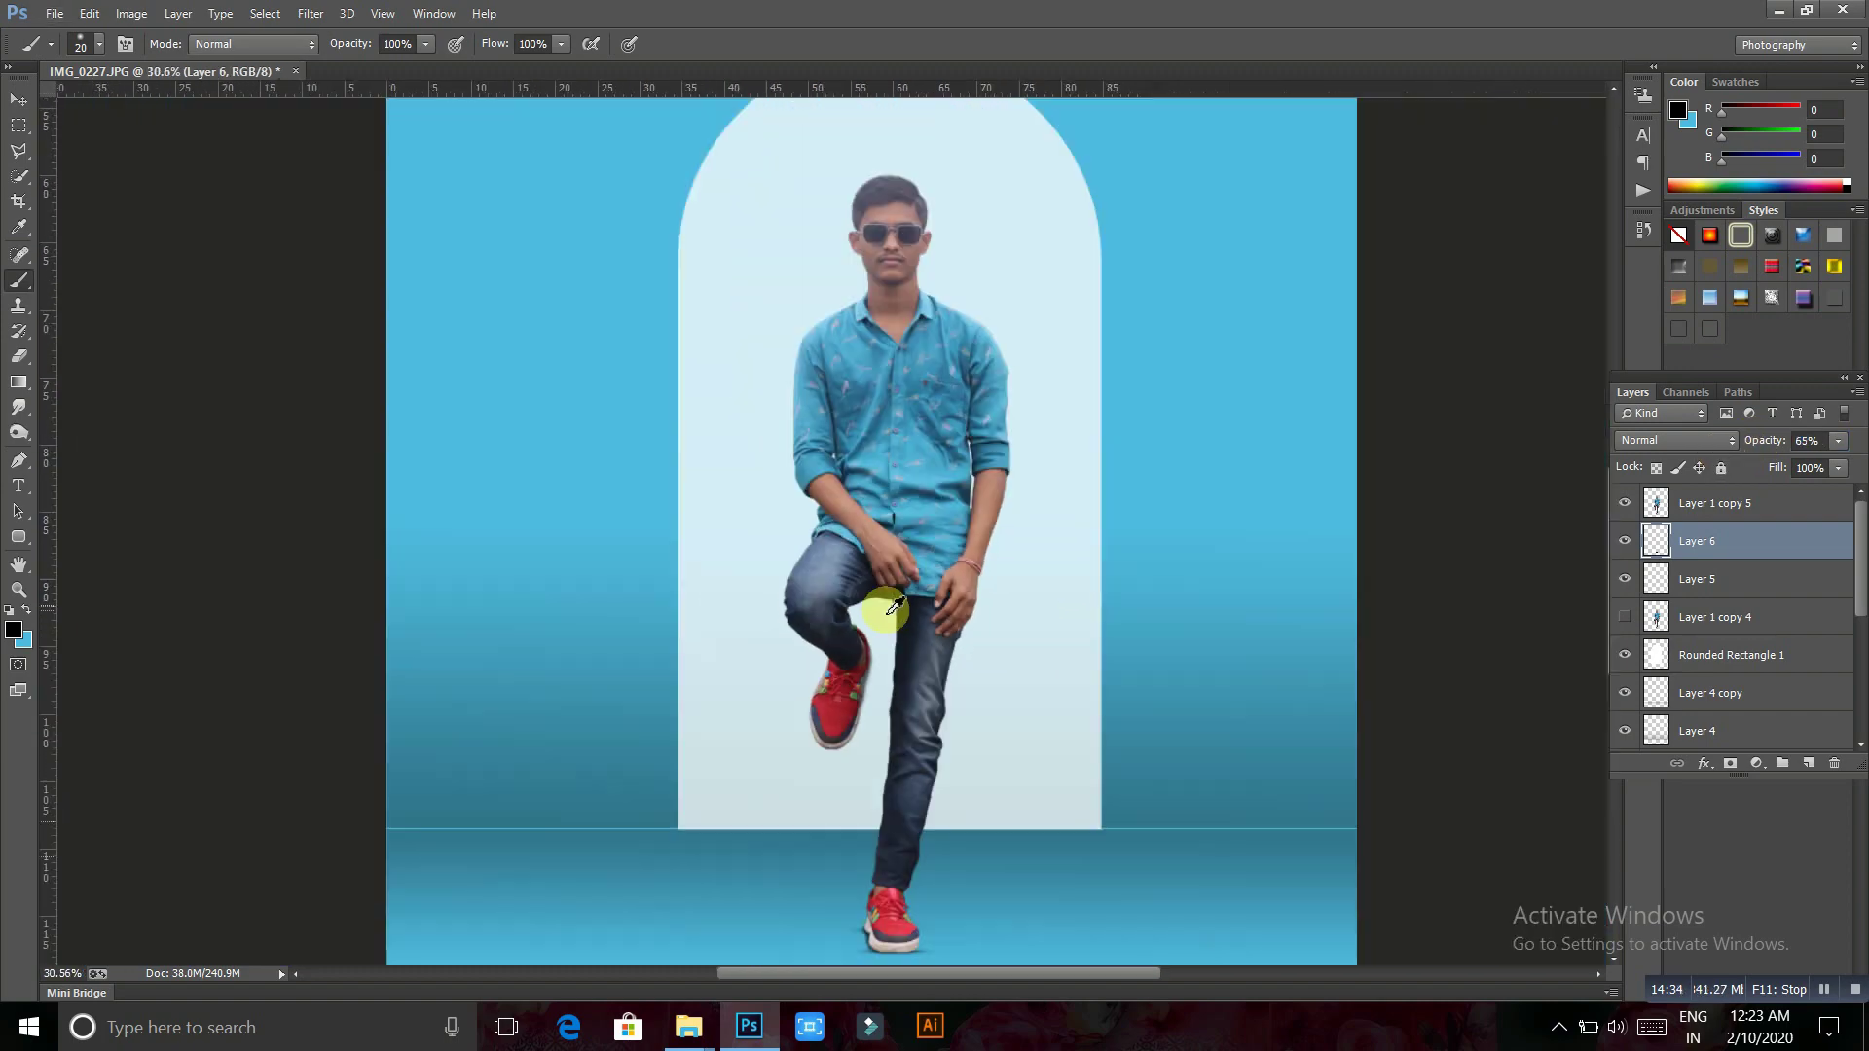
pyautogui.scroll(1, 980, 458)
pyautogui.scroll(1, 997, 493)
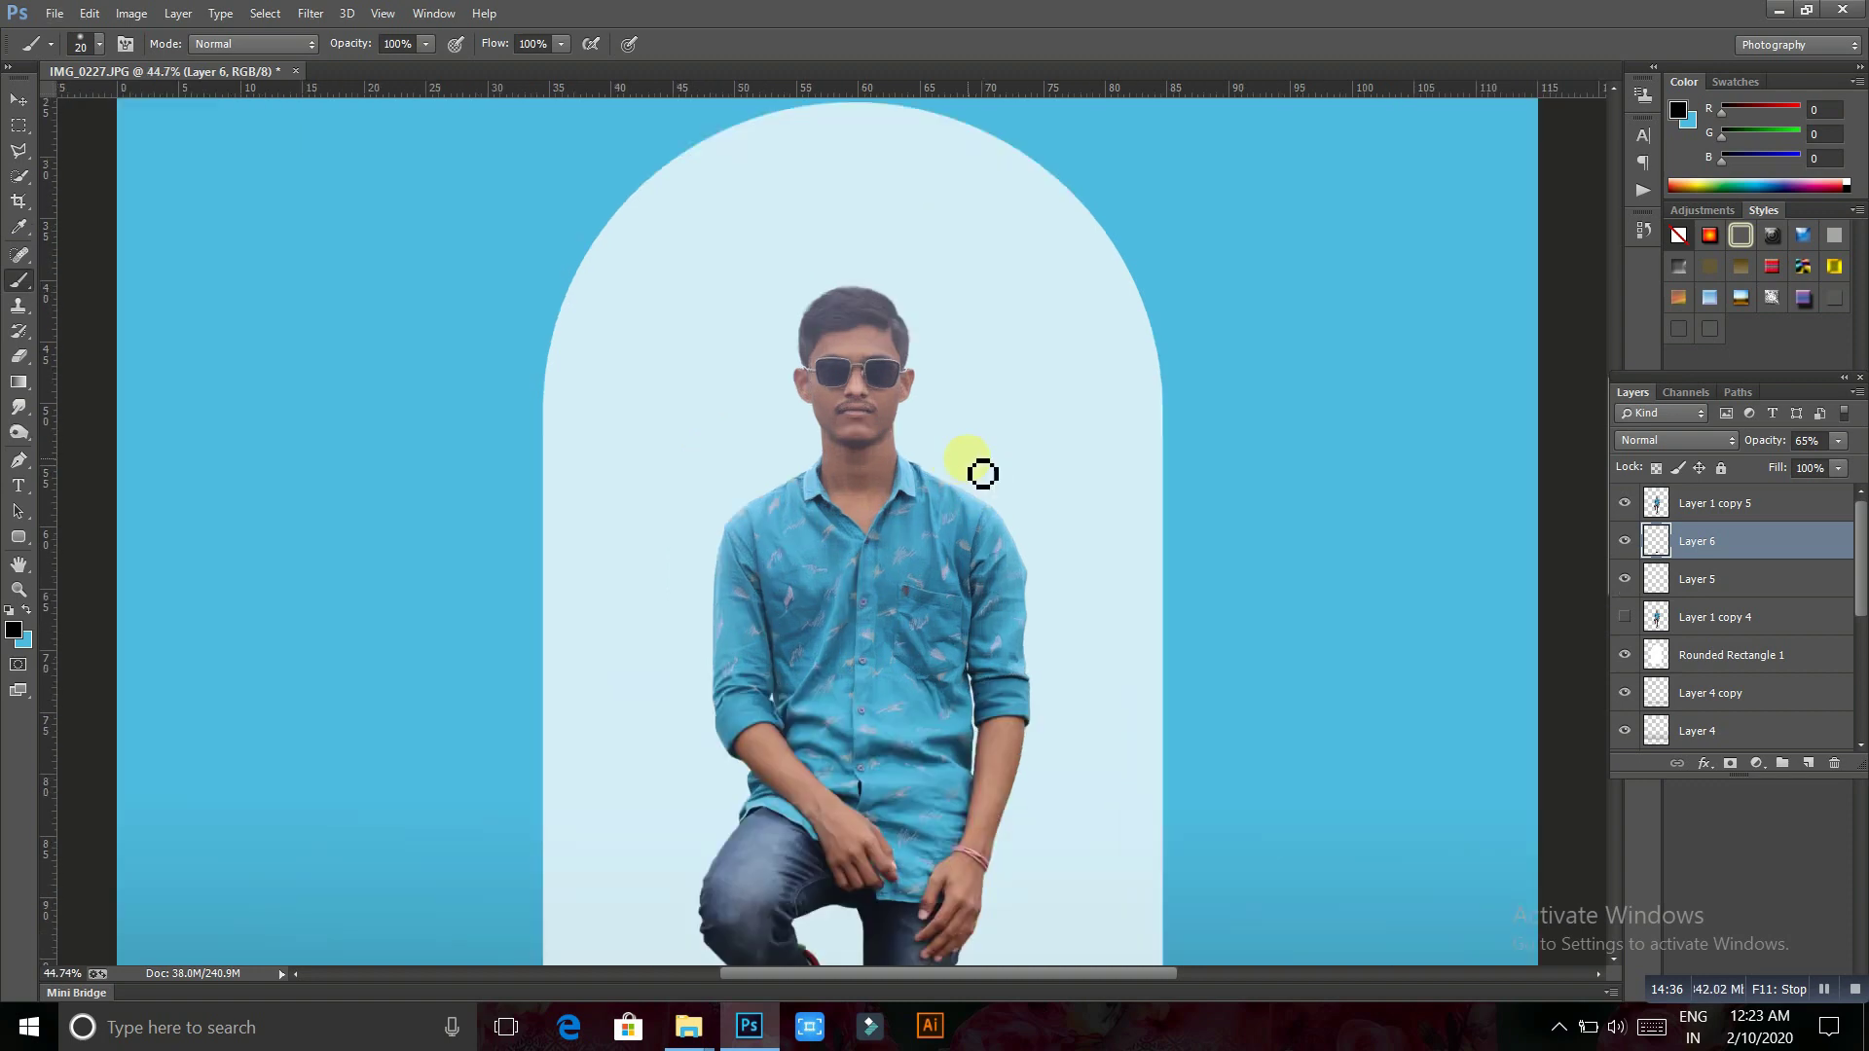
pyautogui.scroll(1, 989, 485)
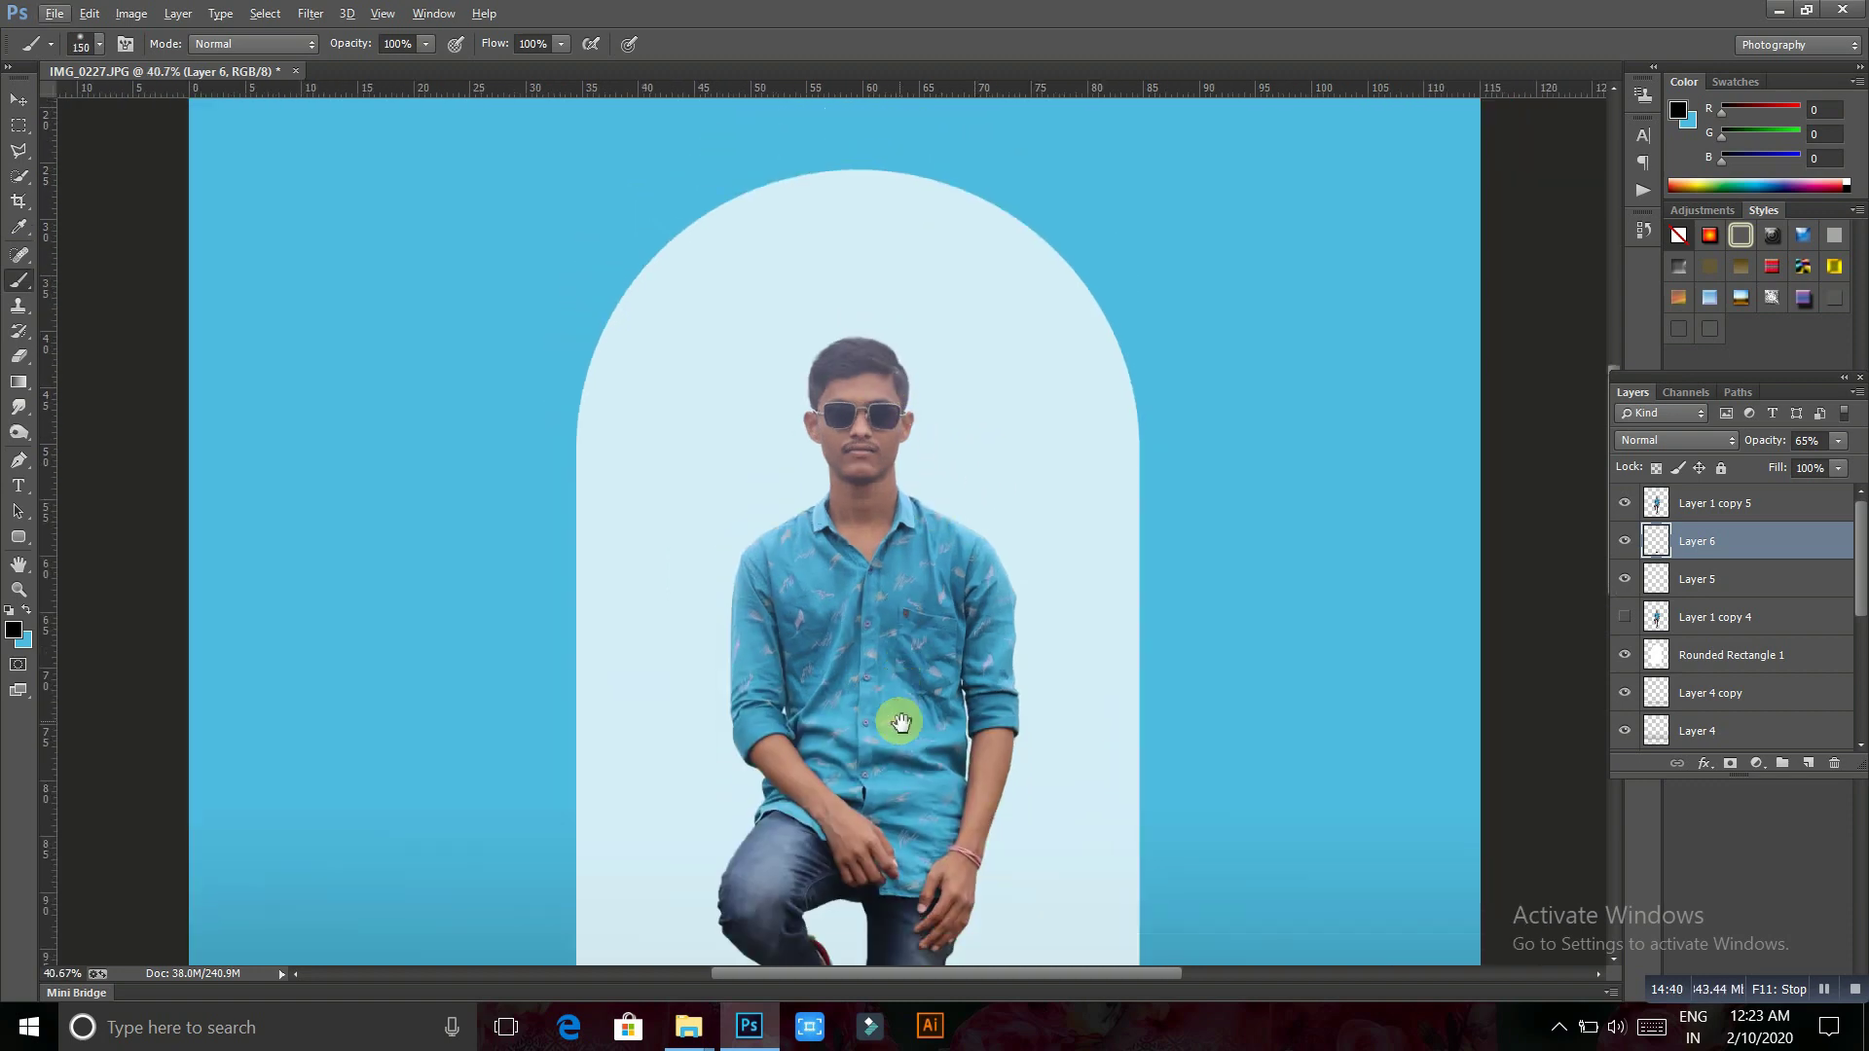
pyautogui.scroll(-3, 901, 631)
pyautogui.scroll(-1, 923, 561)
pyautogui.scroll(-1, 919, 569)
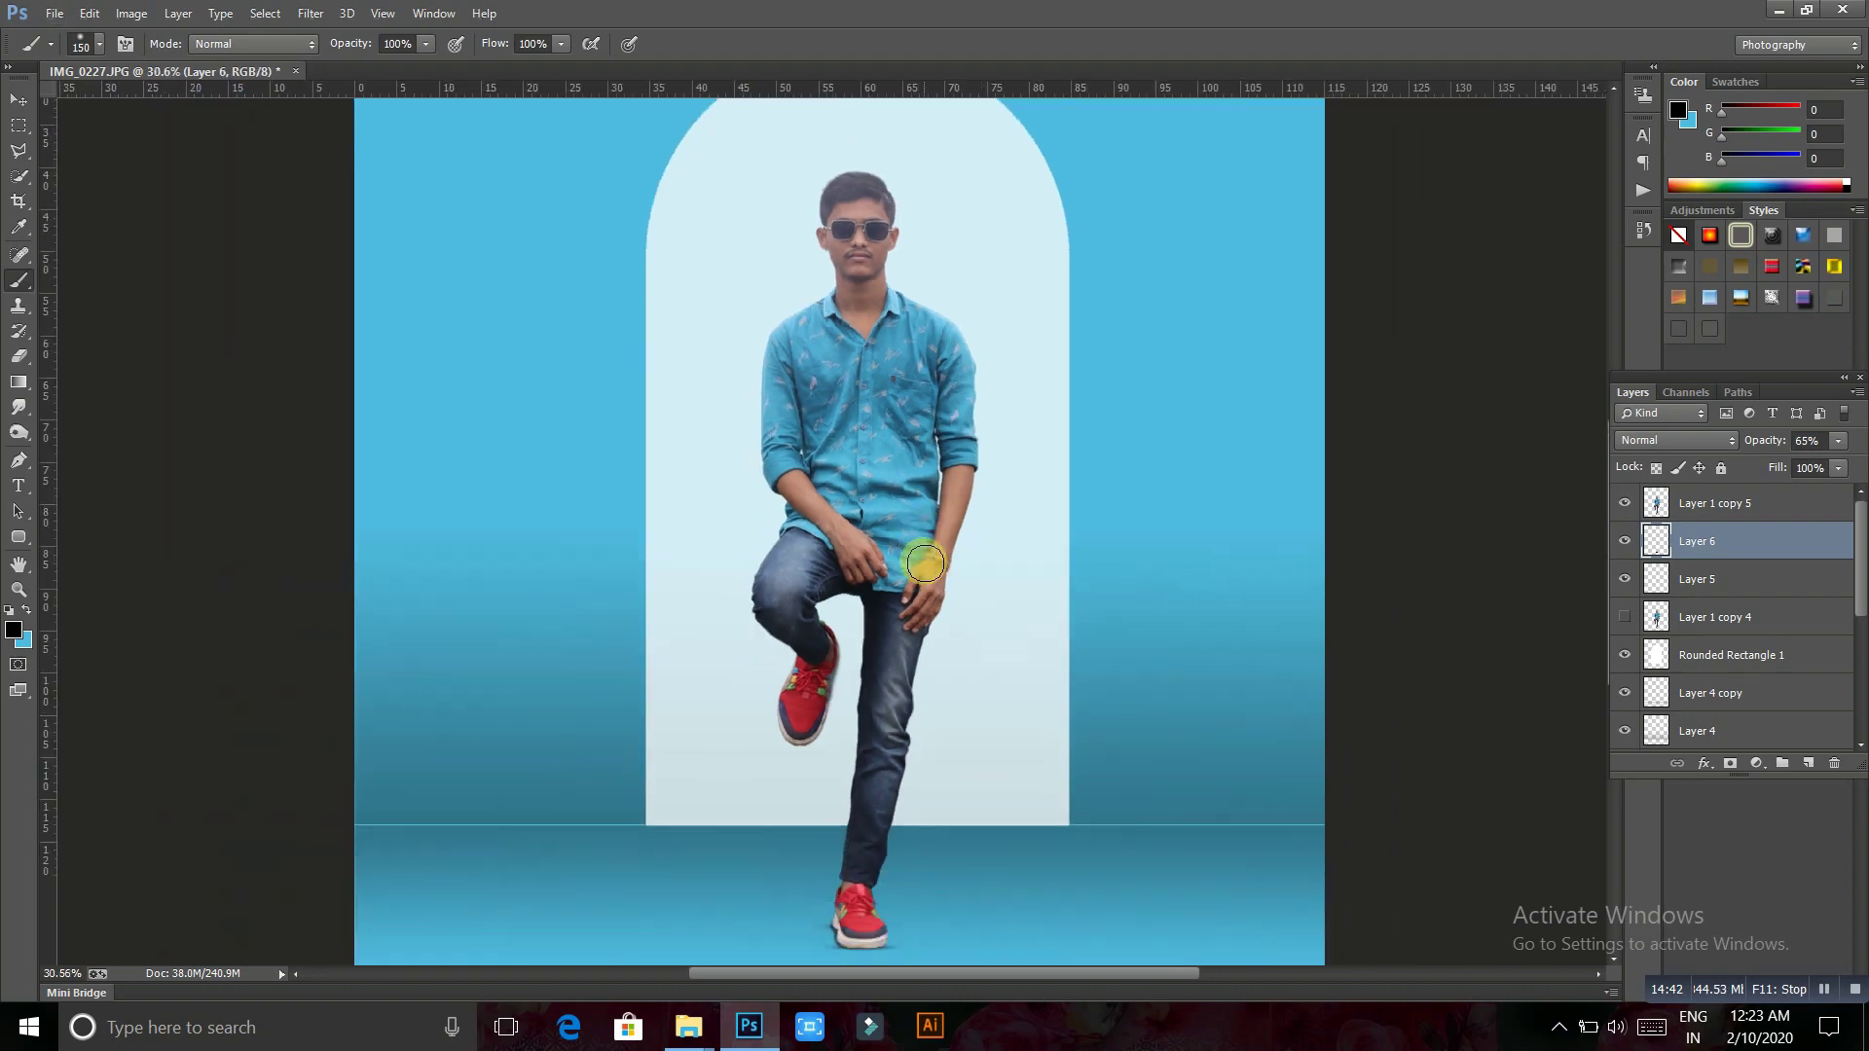
pyautogui.scroll(-1, 910, 584)
pyautogui.scroll(-3, 904, 617)
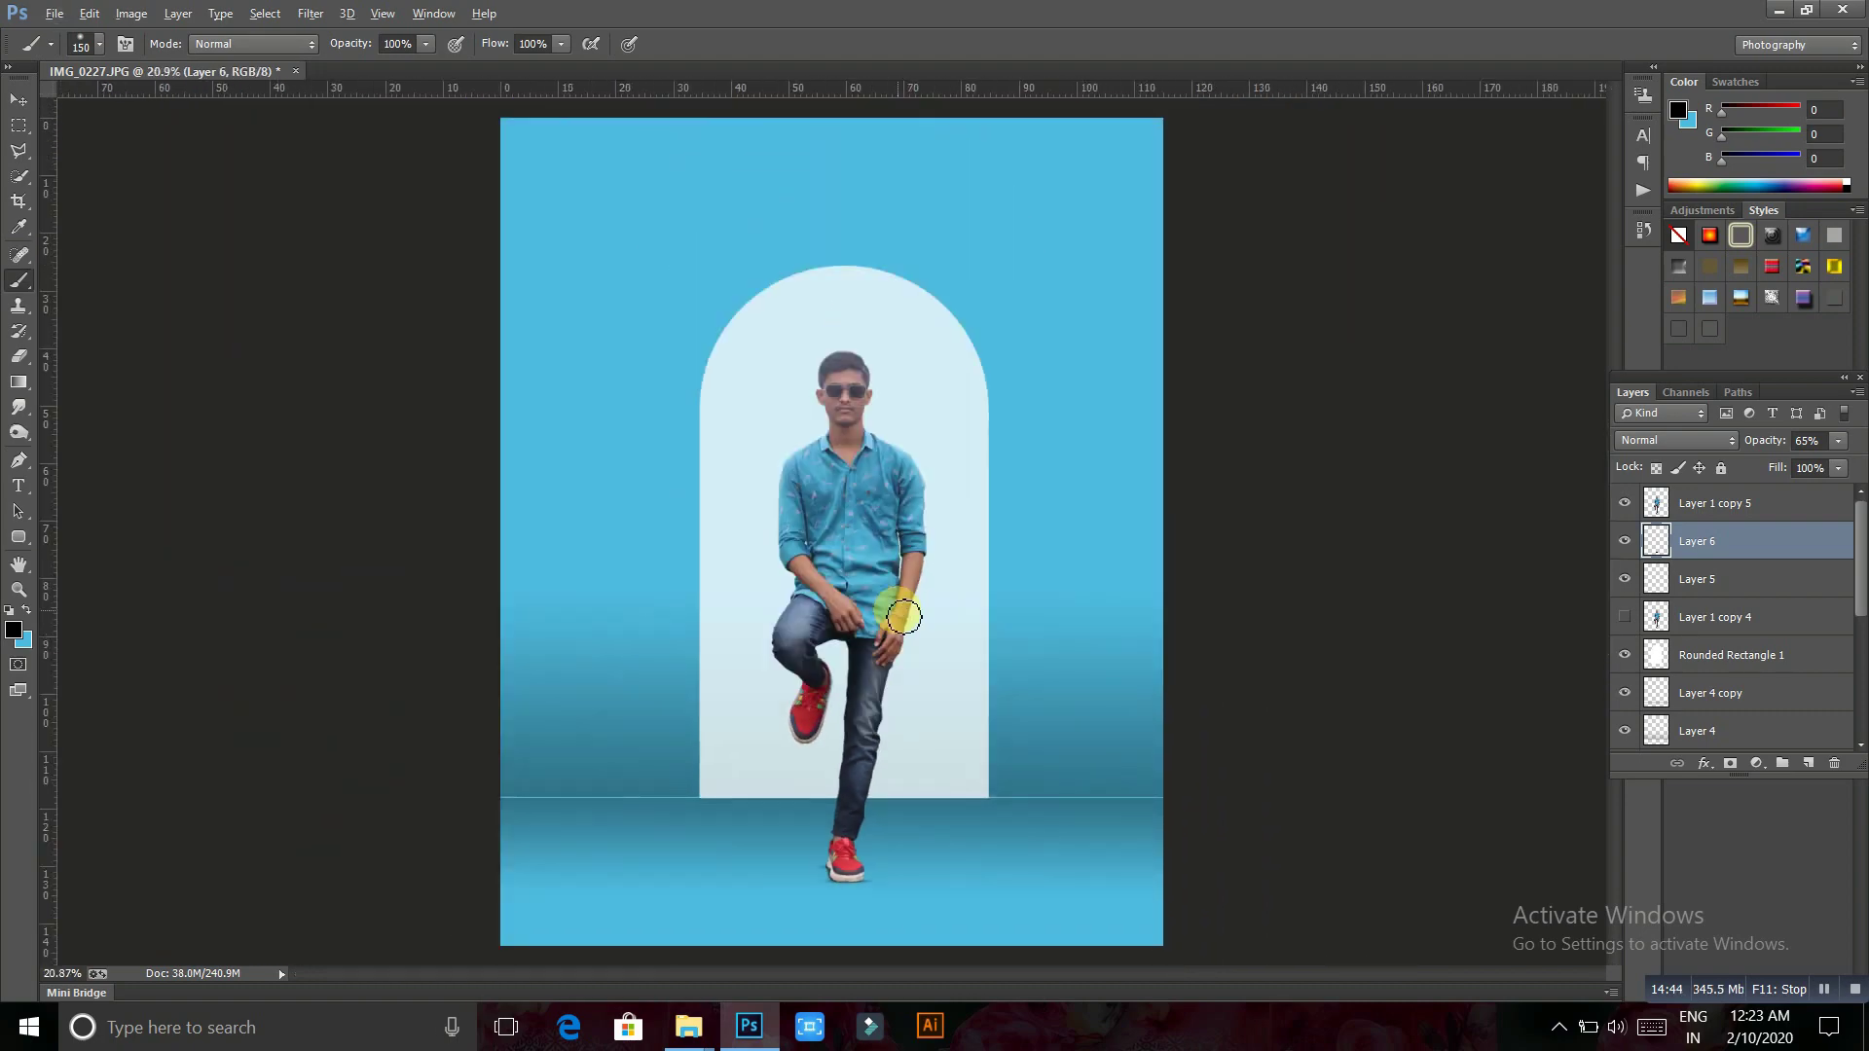
pyautogui.scroll(1, 901, 616)
pyautogui.scroll(2, 822, 433)
pyautogui.scroll(-4, 829, 414)
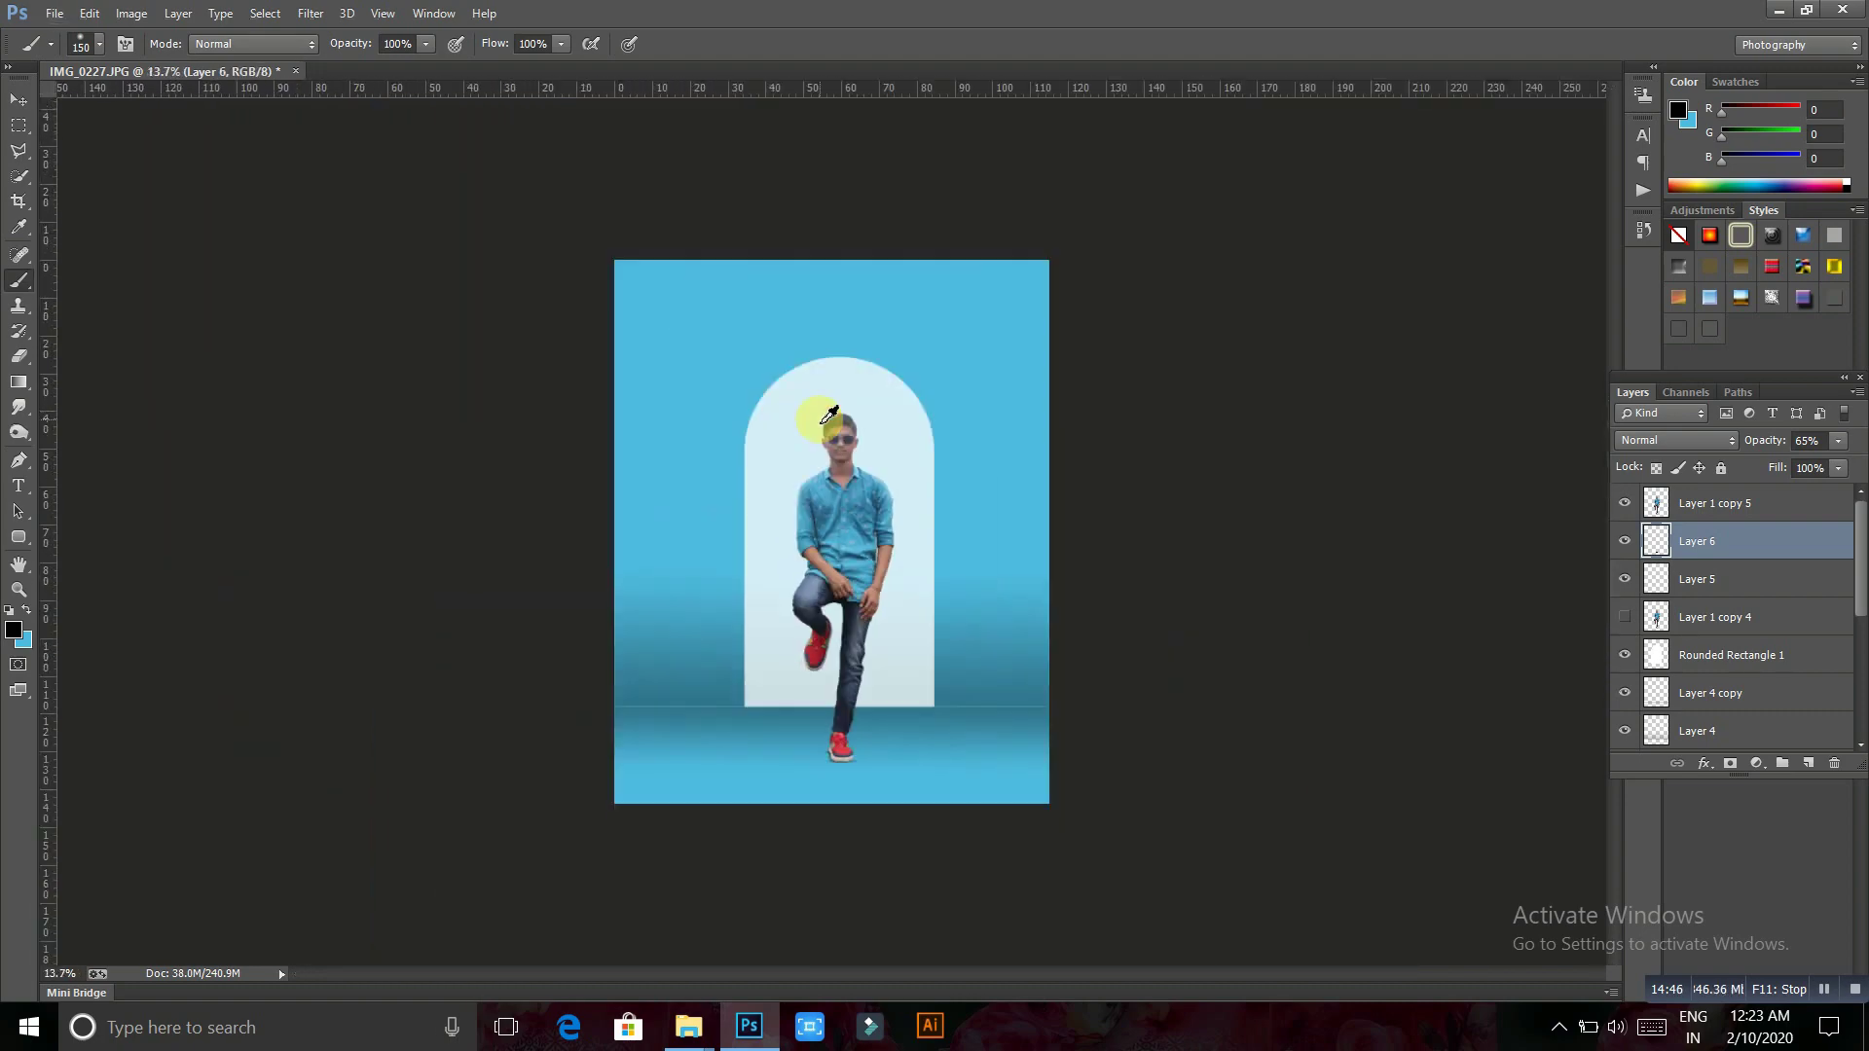
pyautogui.scroll(2, 830, 414)
pyautogui.scroll(1, 835, 435)
pyautogui.scroll(1, 835, 438)
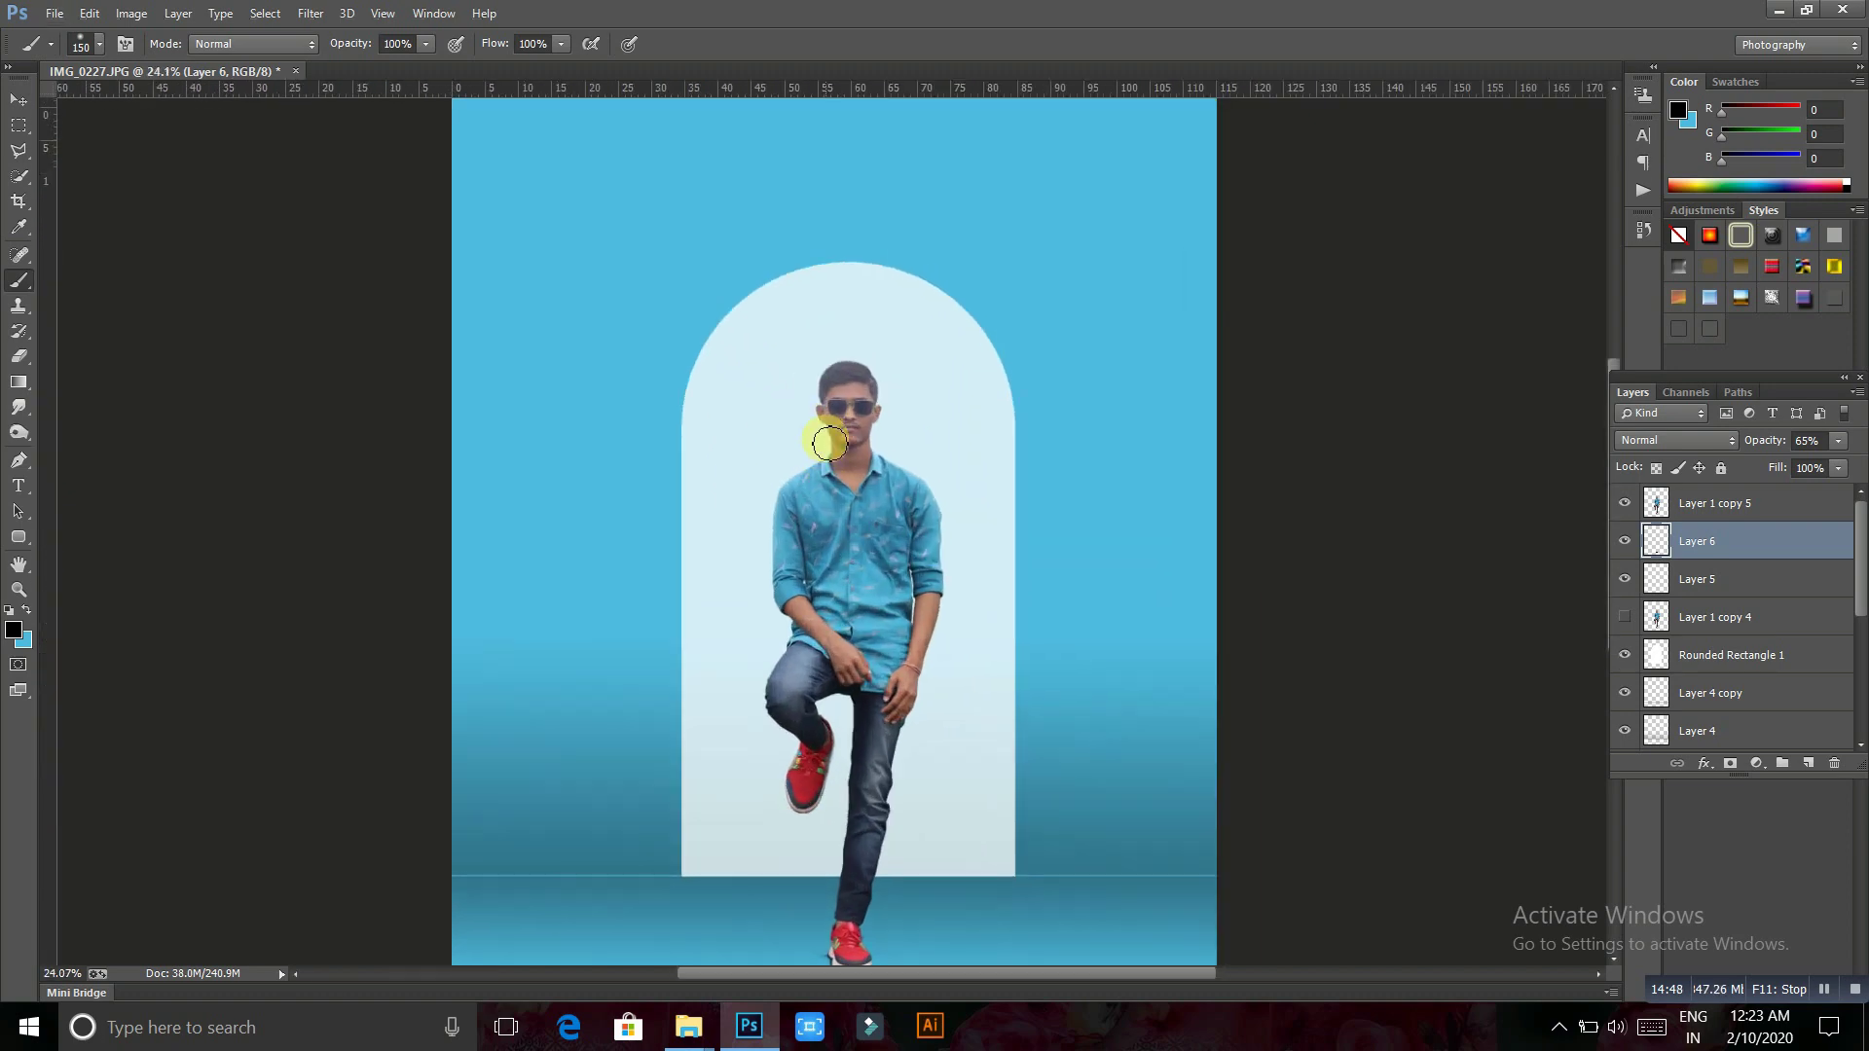
# Pan over the man's head and legs, then make Rounded Rectangle 1 the active layer
pyautogui.moveTo(834, 471); pyautogui.dragTo(861, 419)
pyautogui.scroll(1, 856, 498)
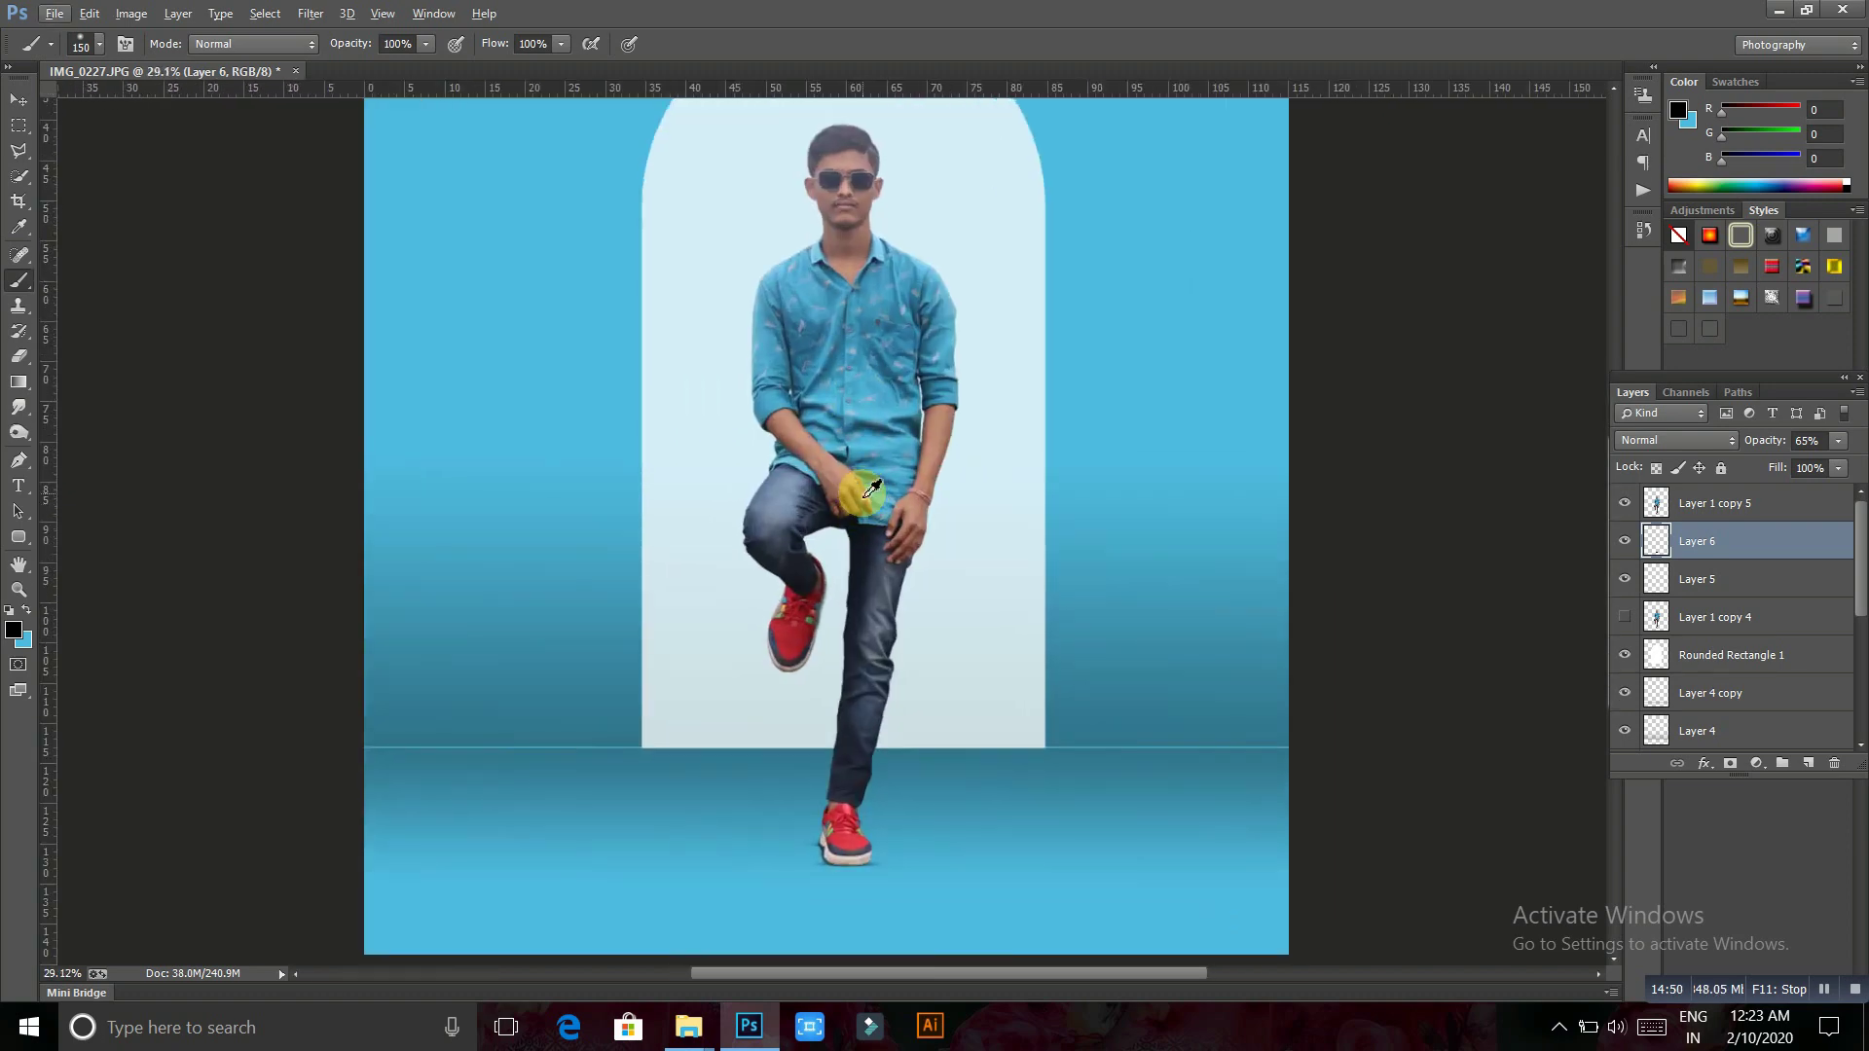
pyautogui.scroll(2, 885, 709)
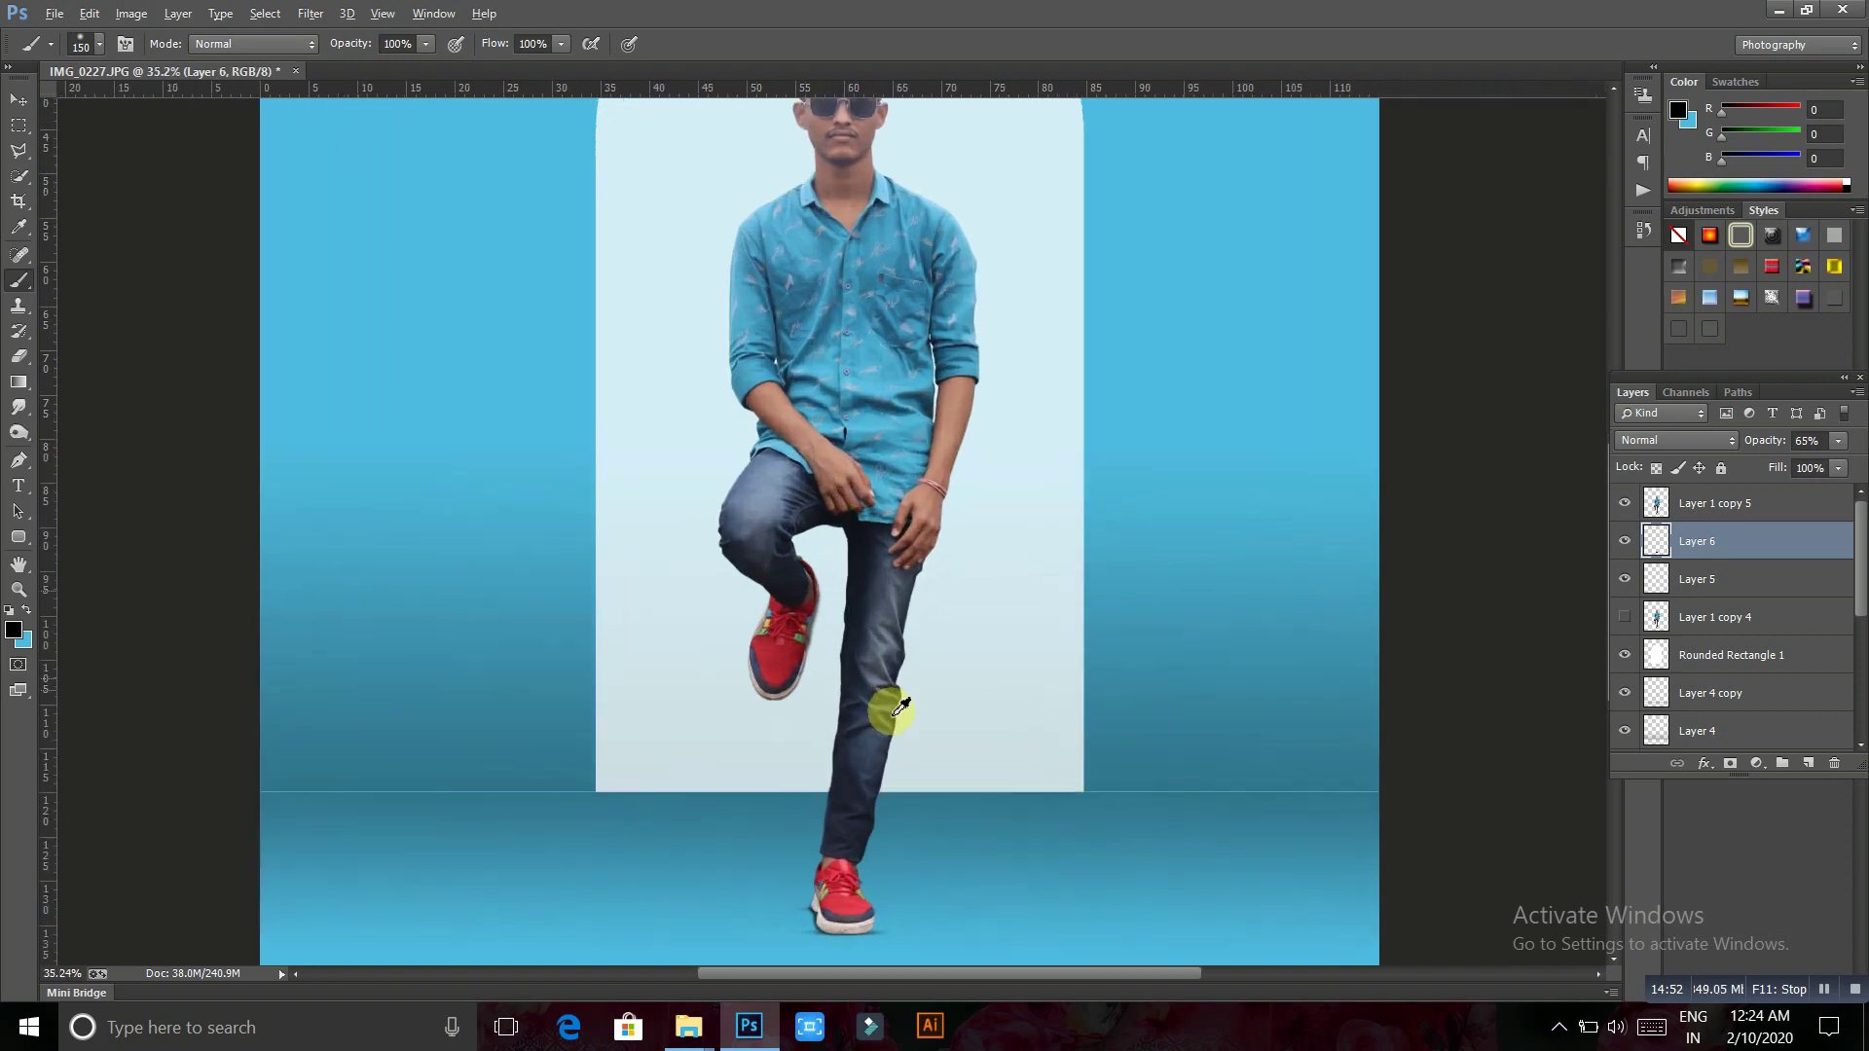
pyautogui.scroll(1, 868, 785)
pyautogui.moveTo(868, 784); pyautogui.dragTo(905, 396)
pyautogui.scroll(-1, 902, 392)
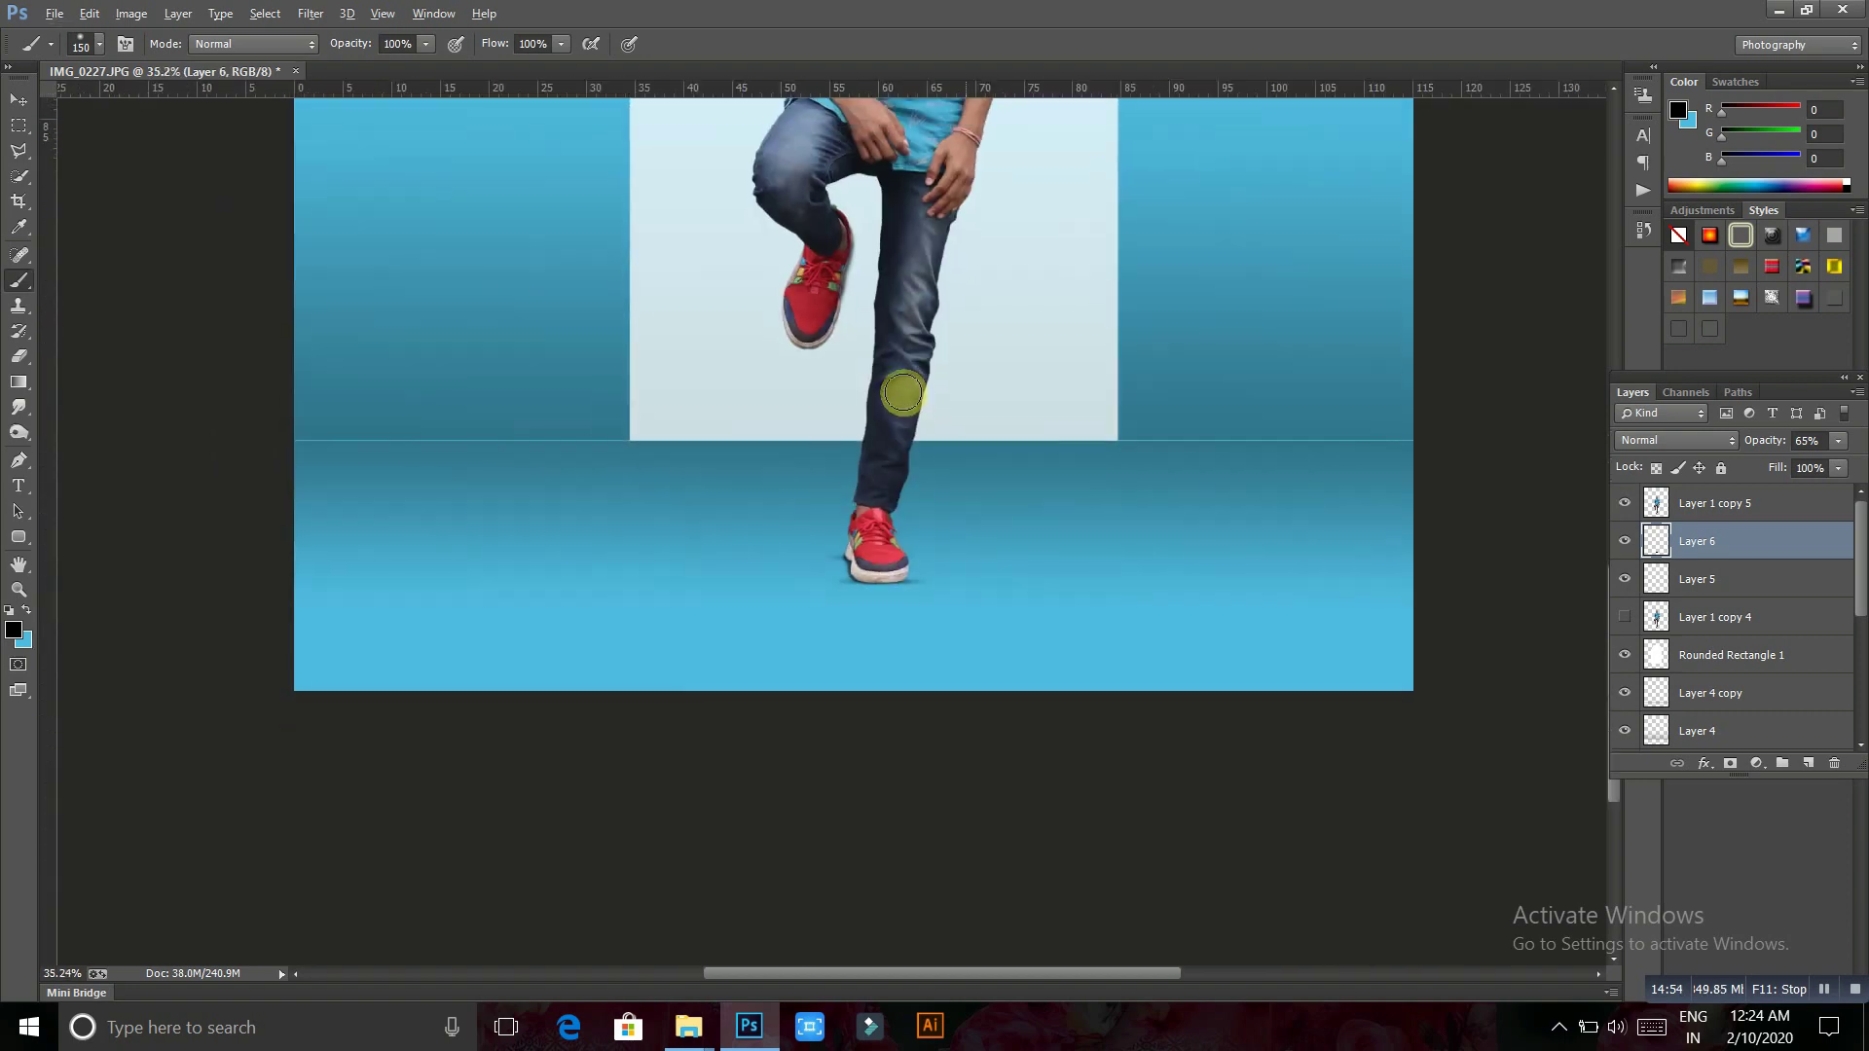
pyautogui.scroll(1, 903, 392)
pyautogui.scroll(2, 903, 393)
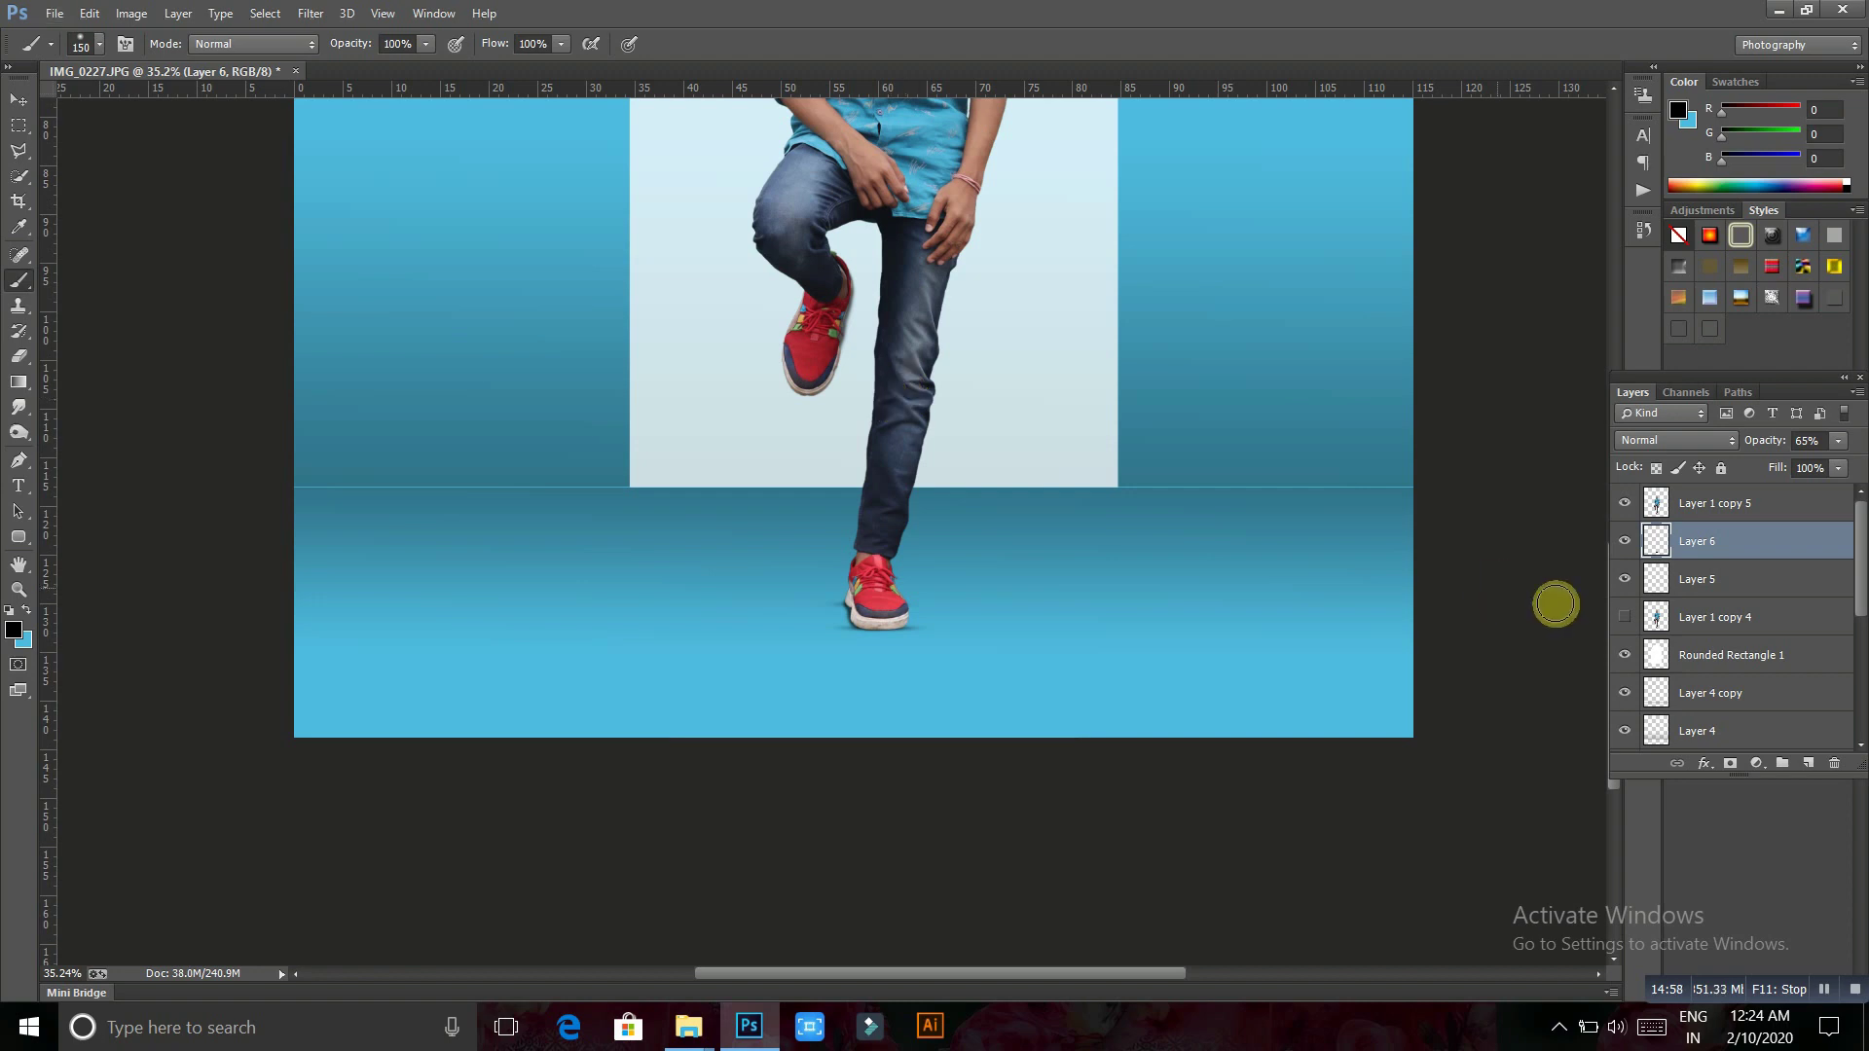
pyautogui.click(1632, 665)
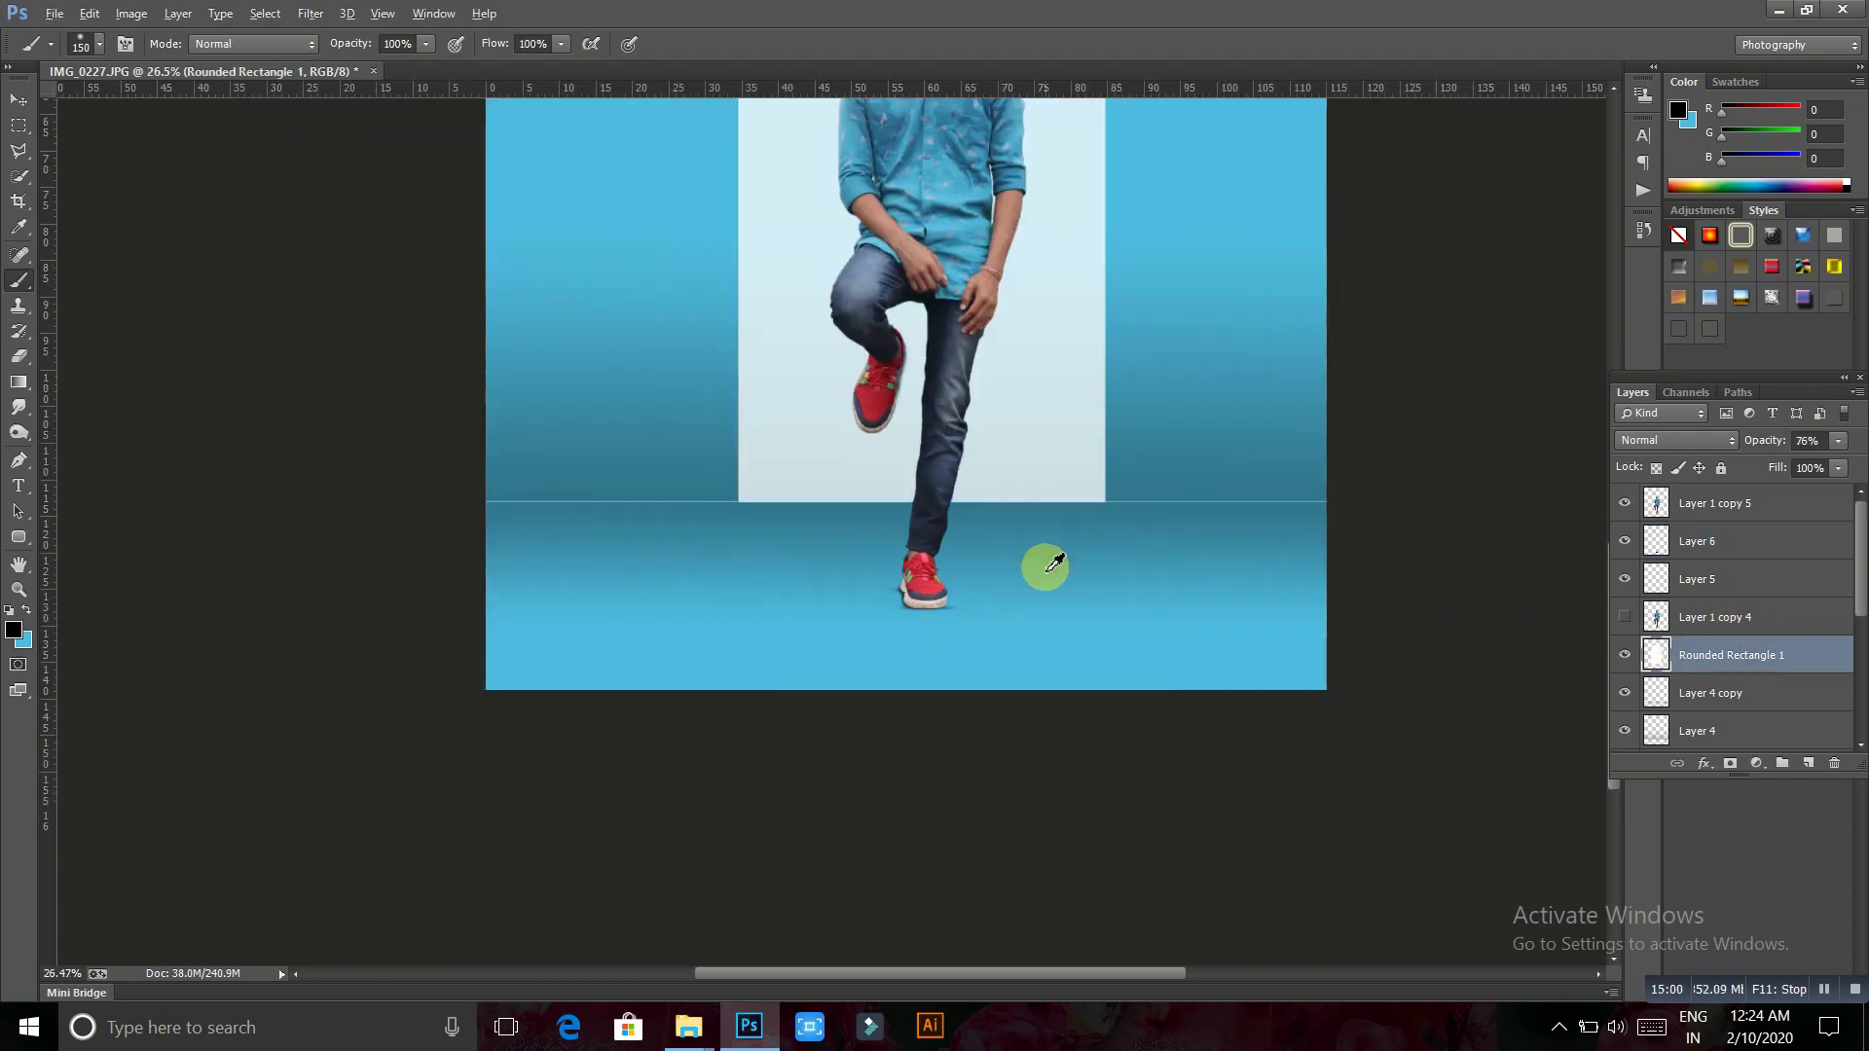
# Duplicate the arch layer, try a 90° counterclockwise rotation on the copy, then cancel it
pyautogui.scroll(-3, 1044, 563)
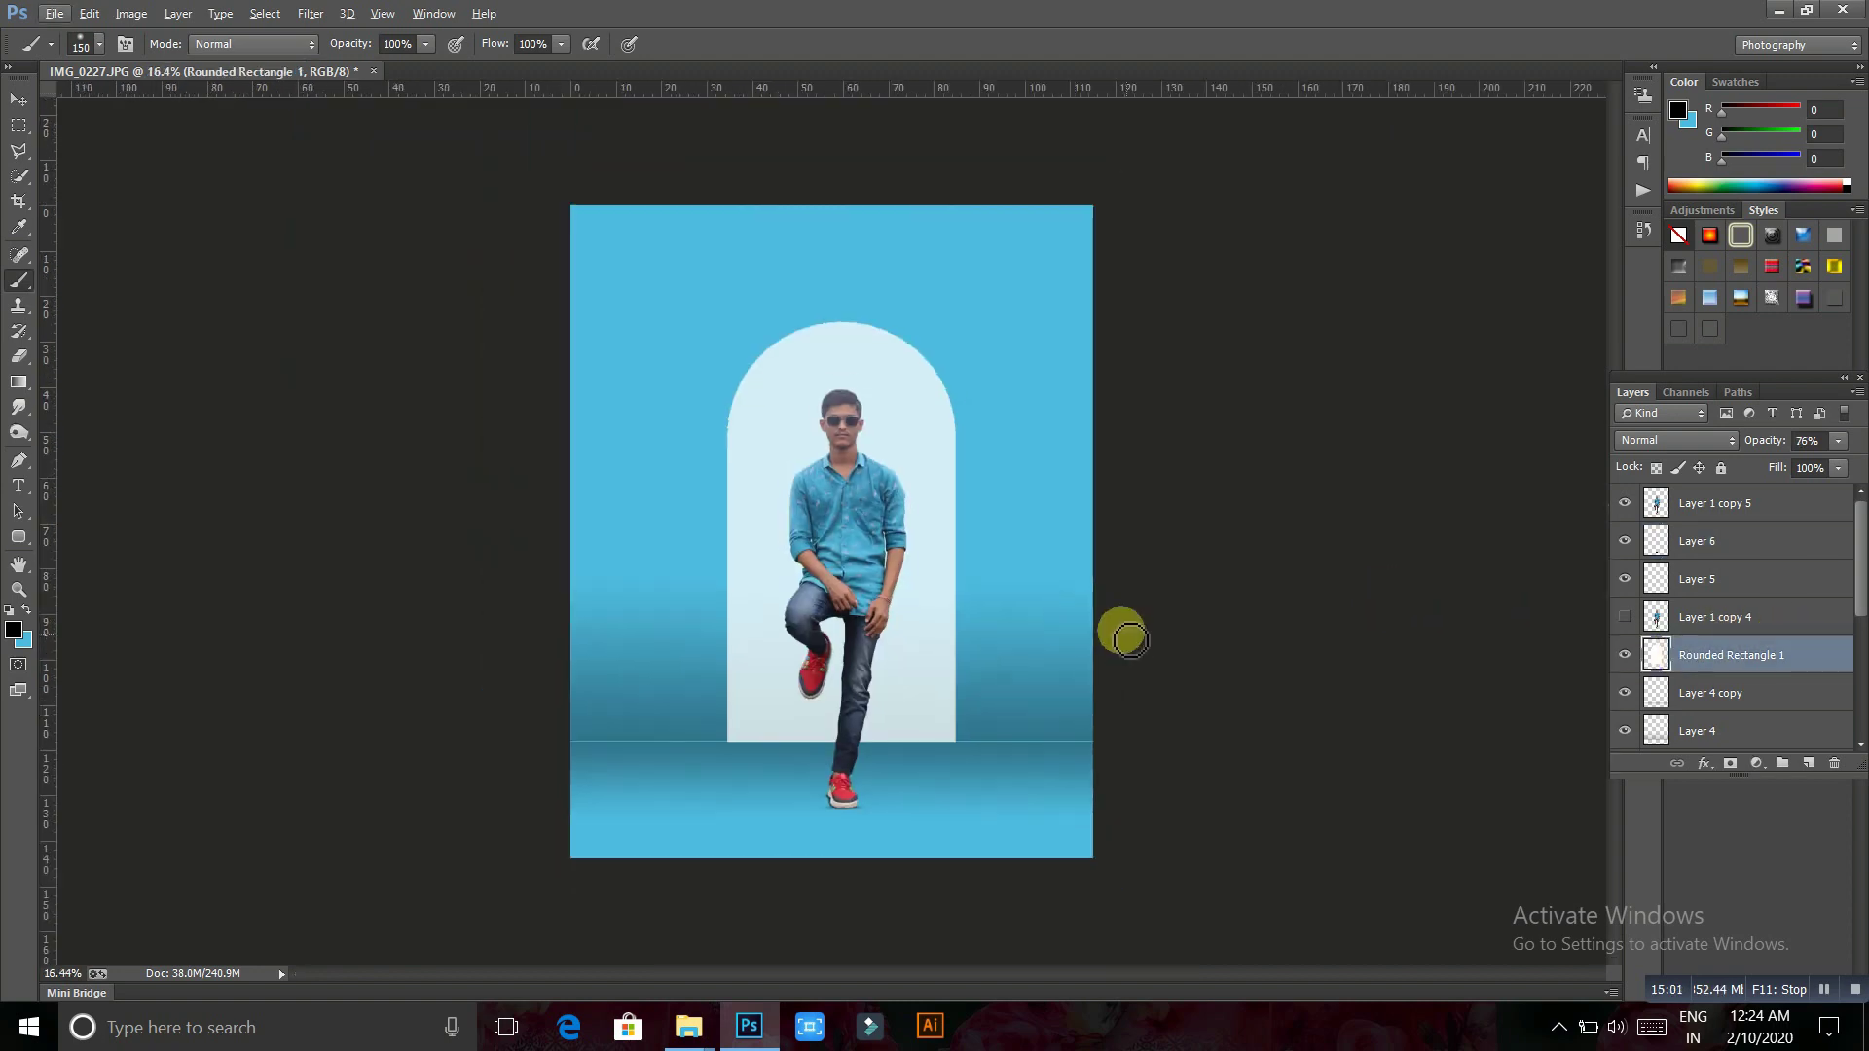
pyautogui.click(18, 125)
pyautogui.hotkey('ctrl', 'j')
pyautogui.rightClick(930, 579)
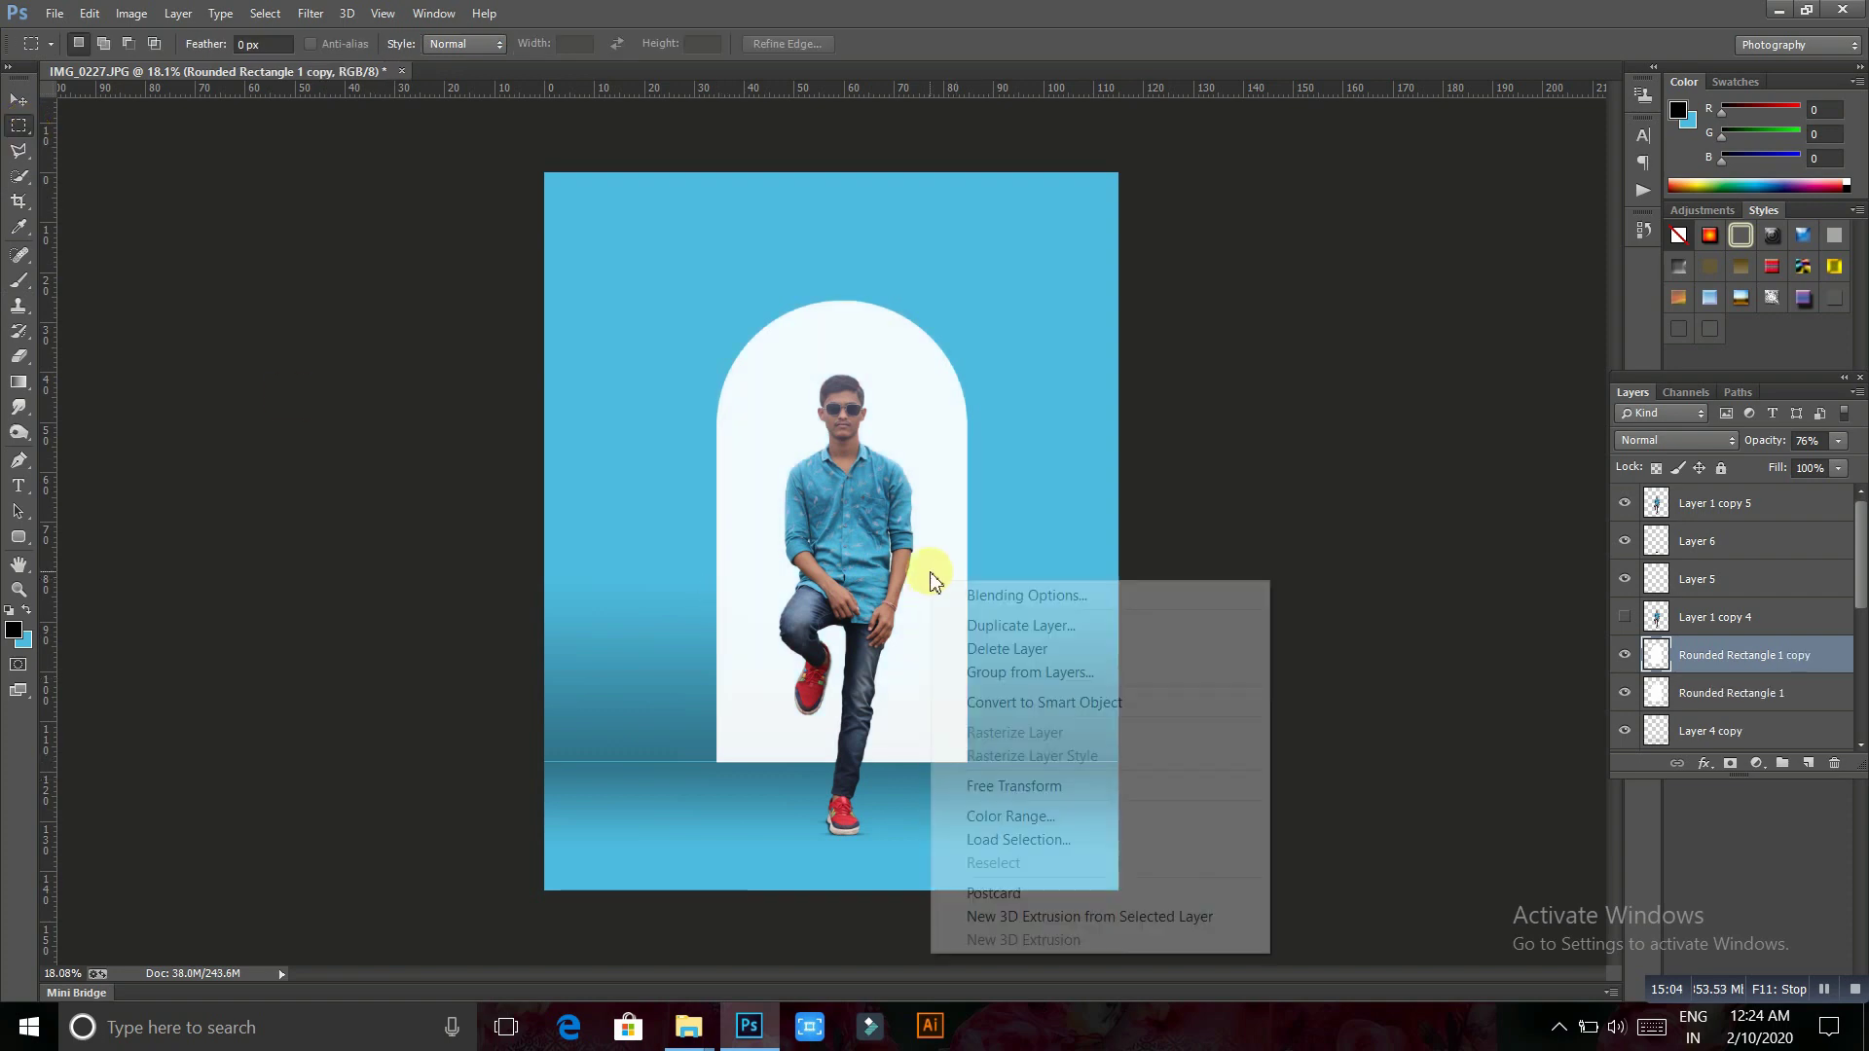
pyautogui.click(1008, 782)
pyautogui.rightClick(915, 626)
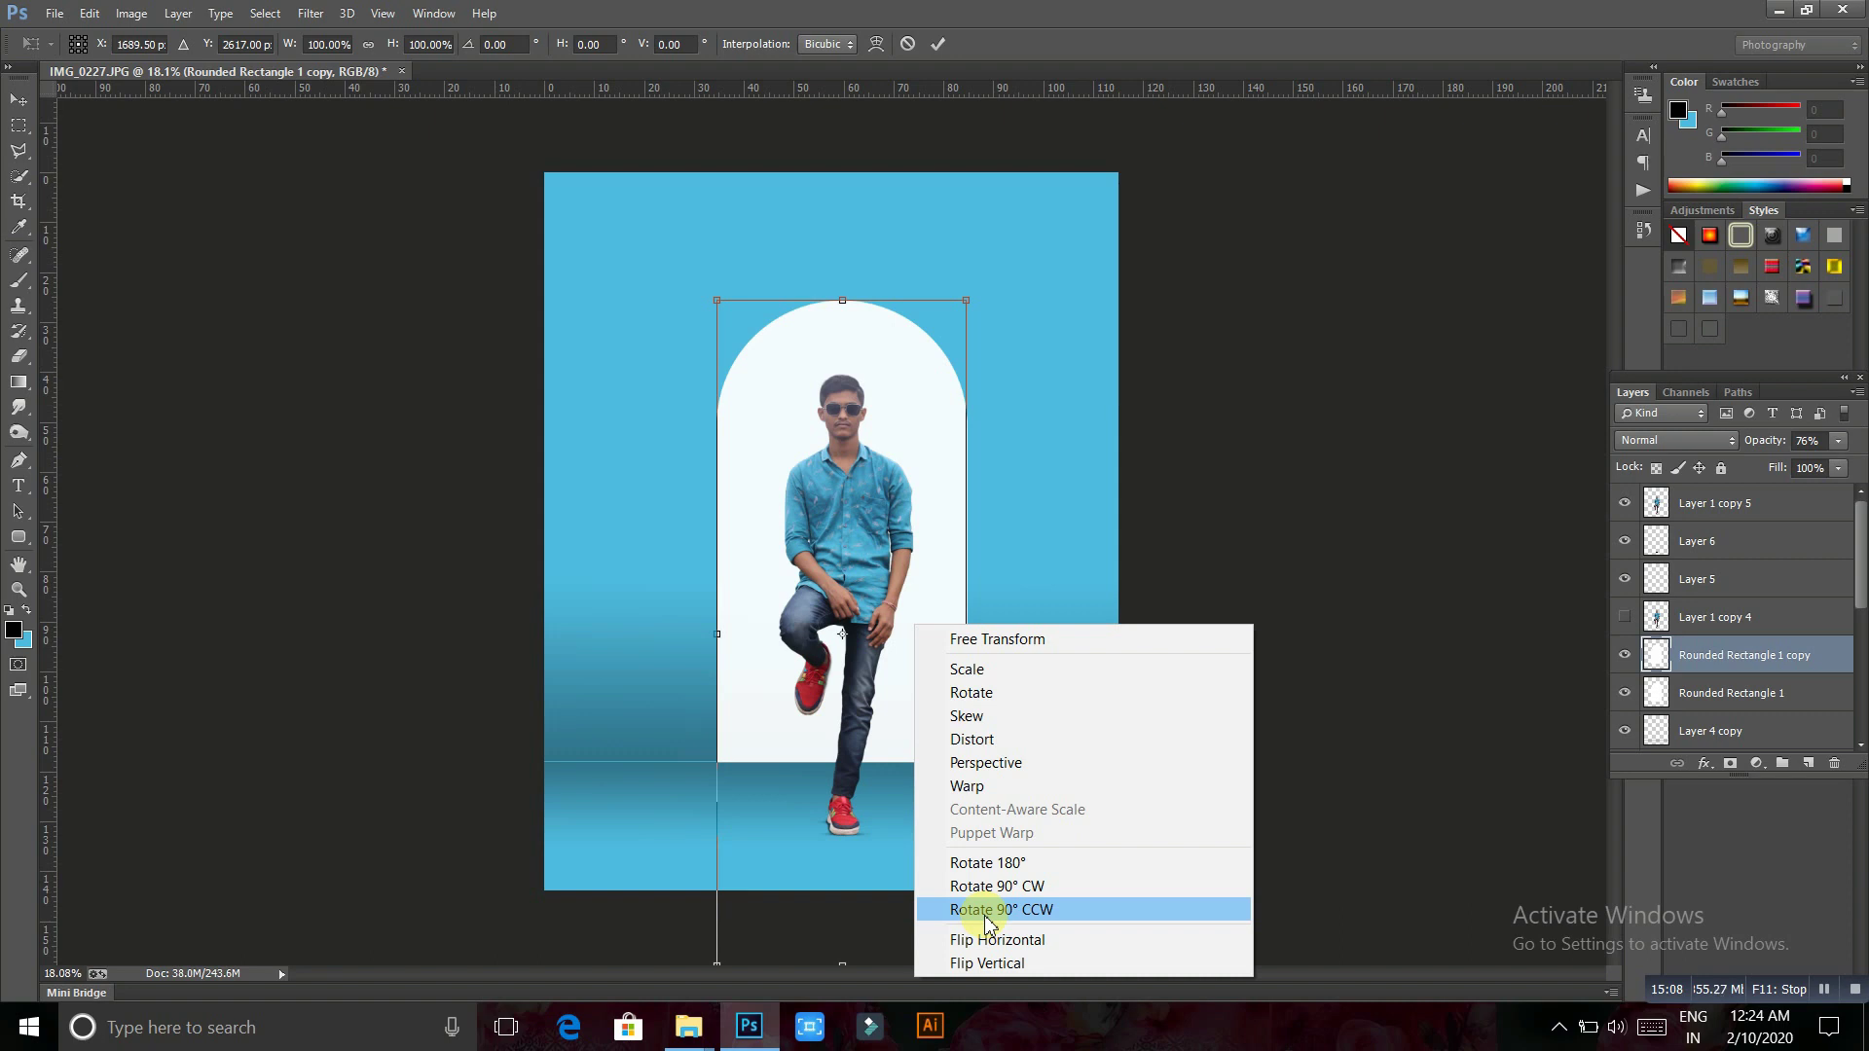
pyautogui.click(986, 920)
pyautogui.rightClick(911, 652)
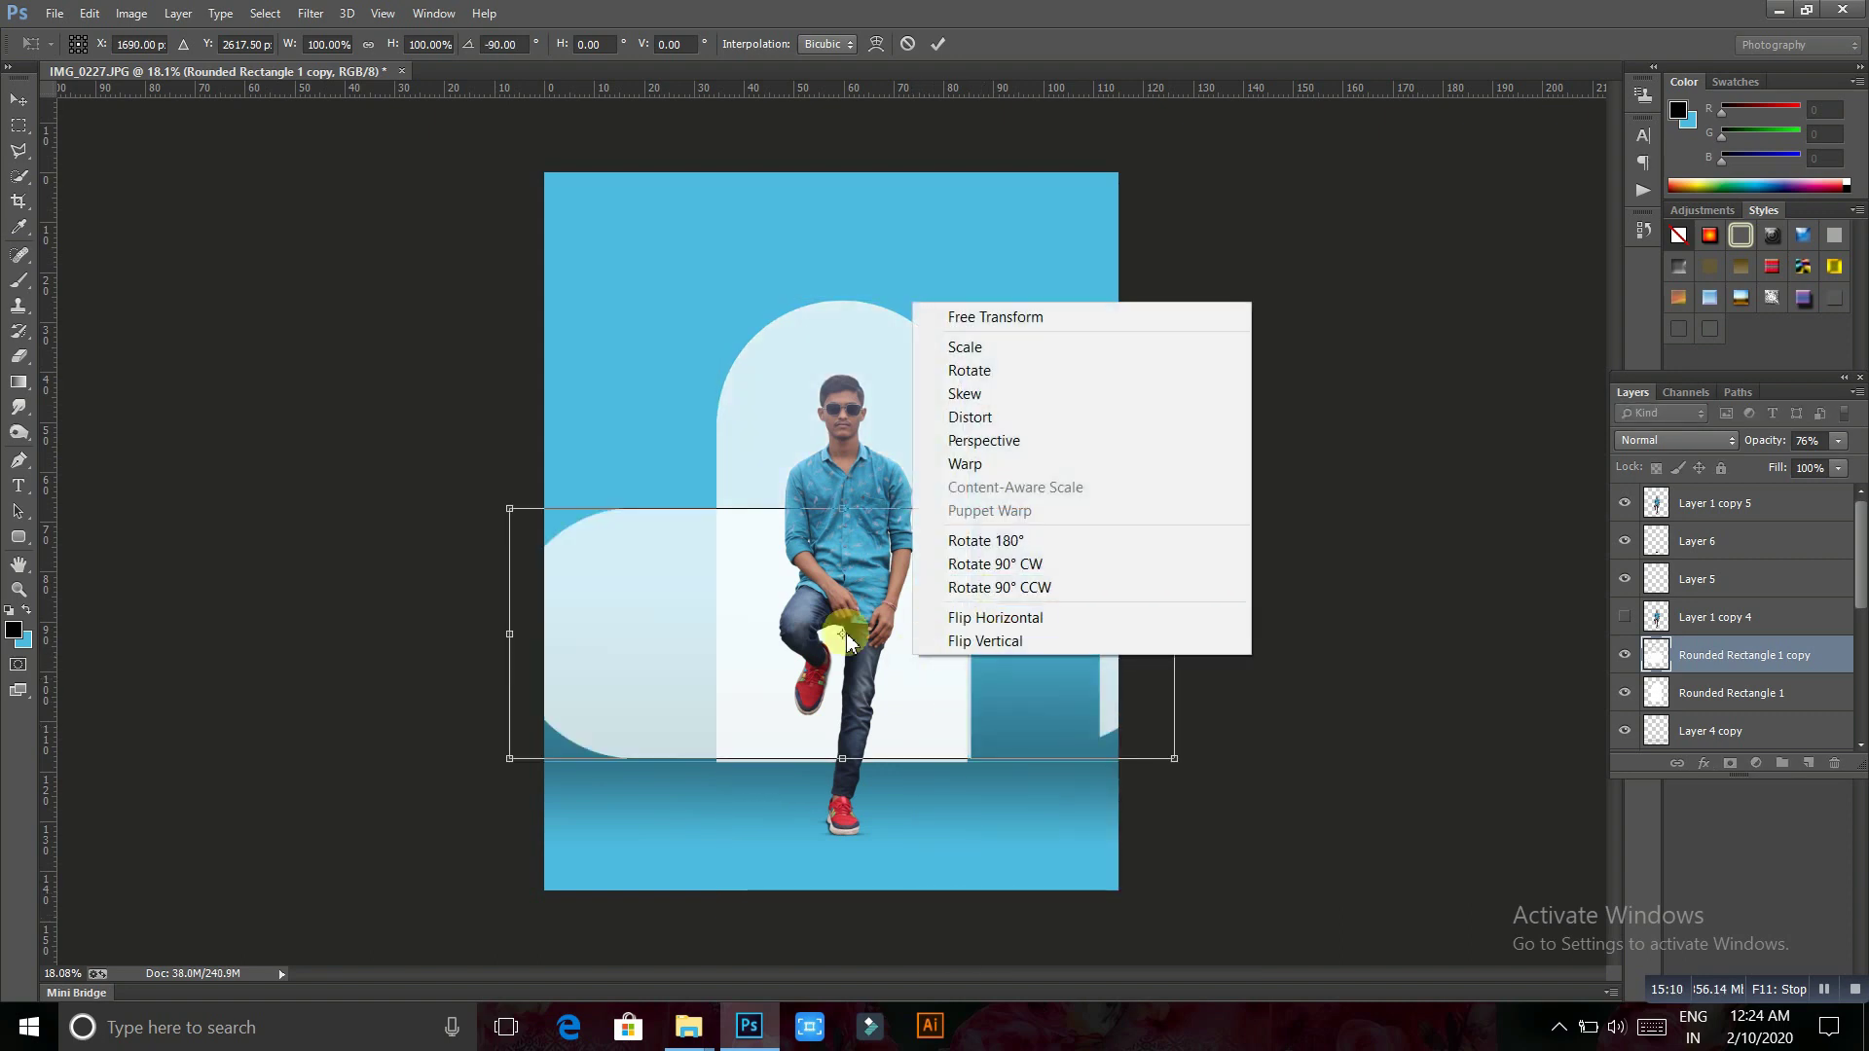
pyautogui.click(920, 761)
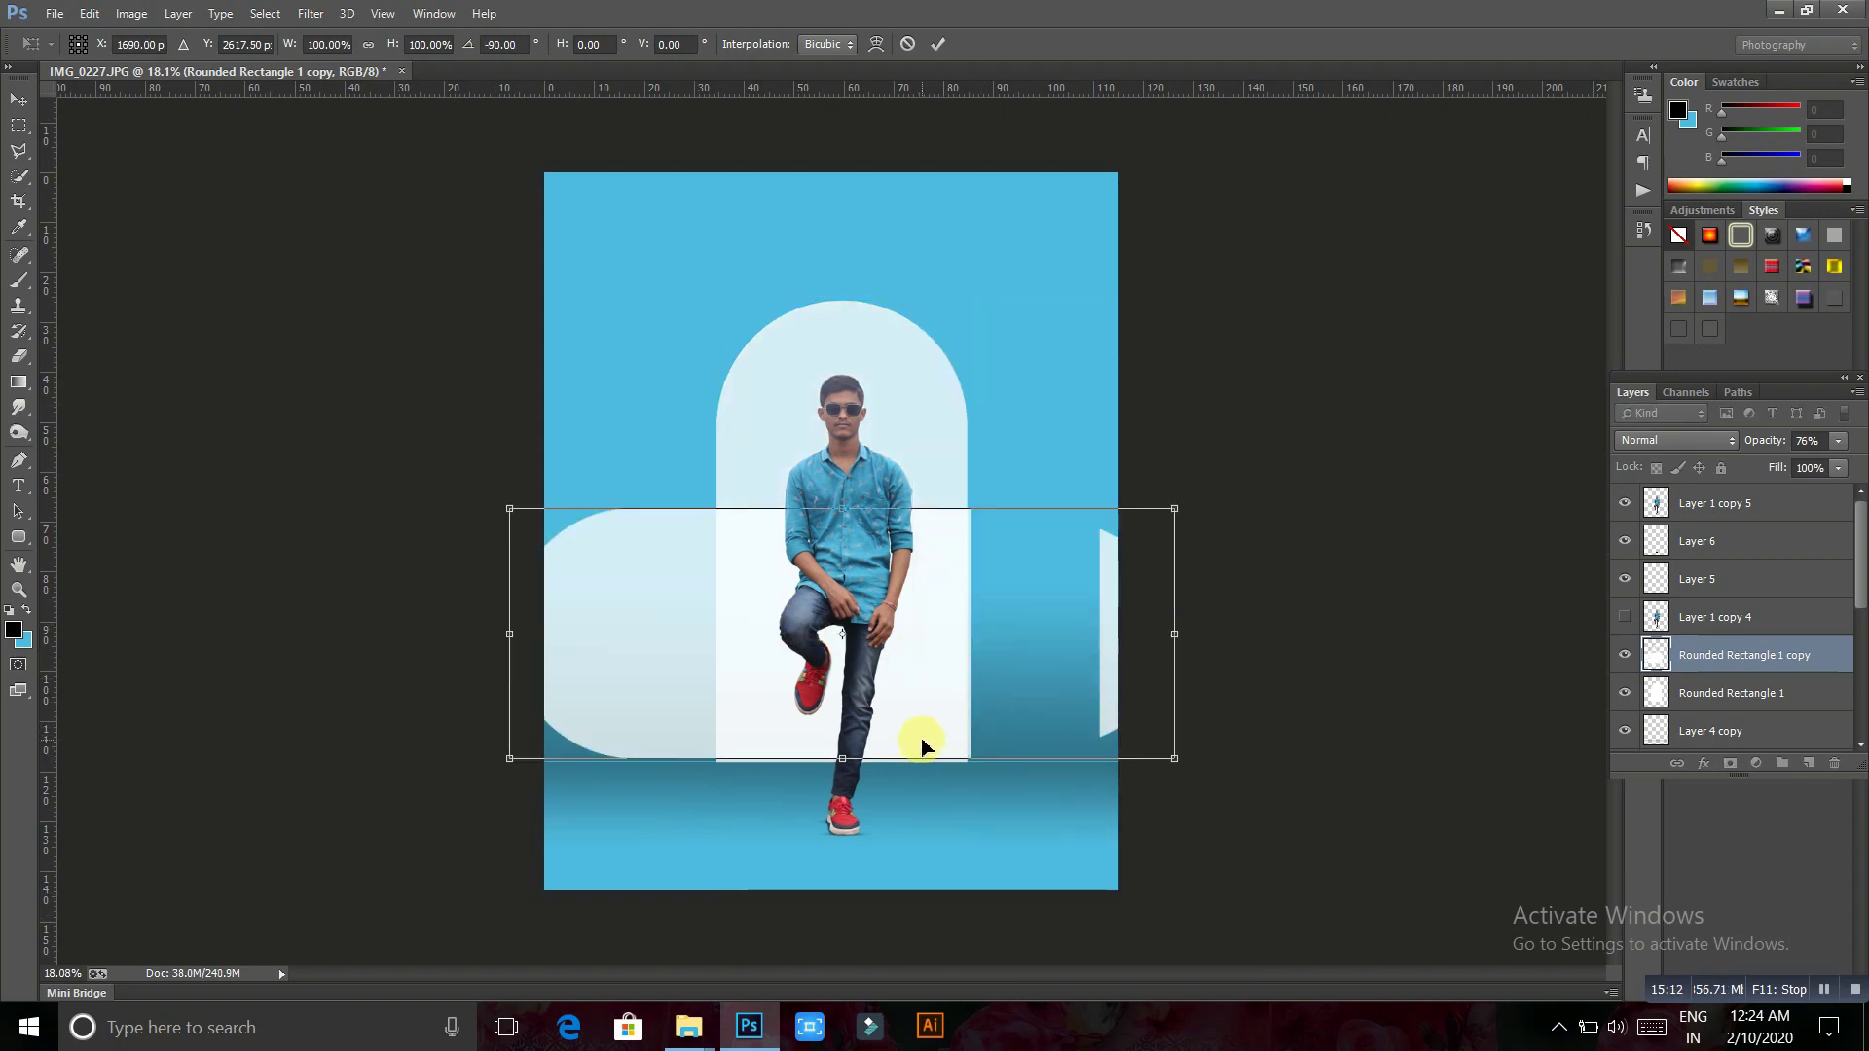
pyautogui.press('Escape')
# Rotate the arch copy 180° and move it down to the canvas bottom
pyautogui.rightClick(952, 646)
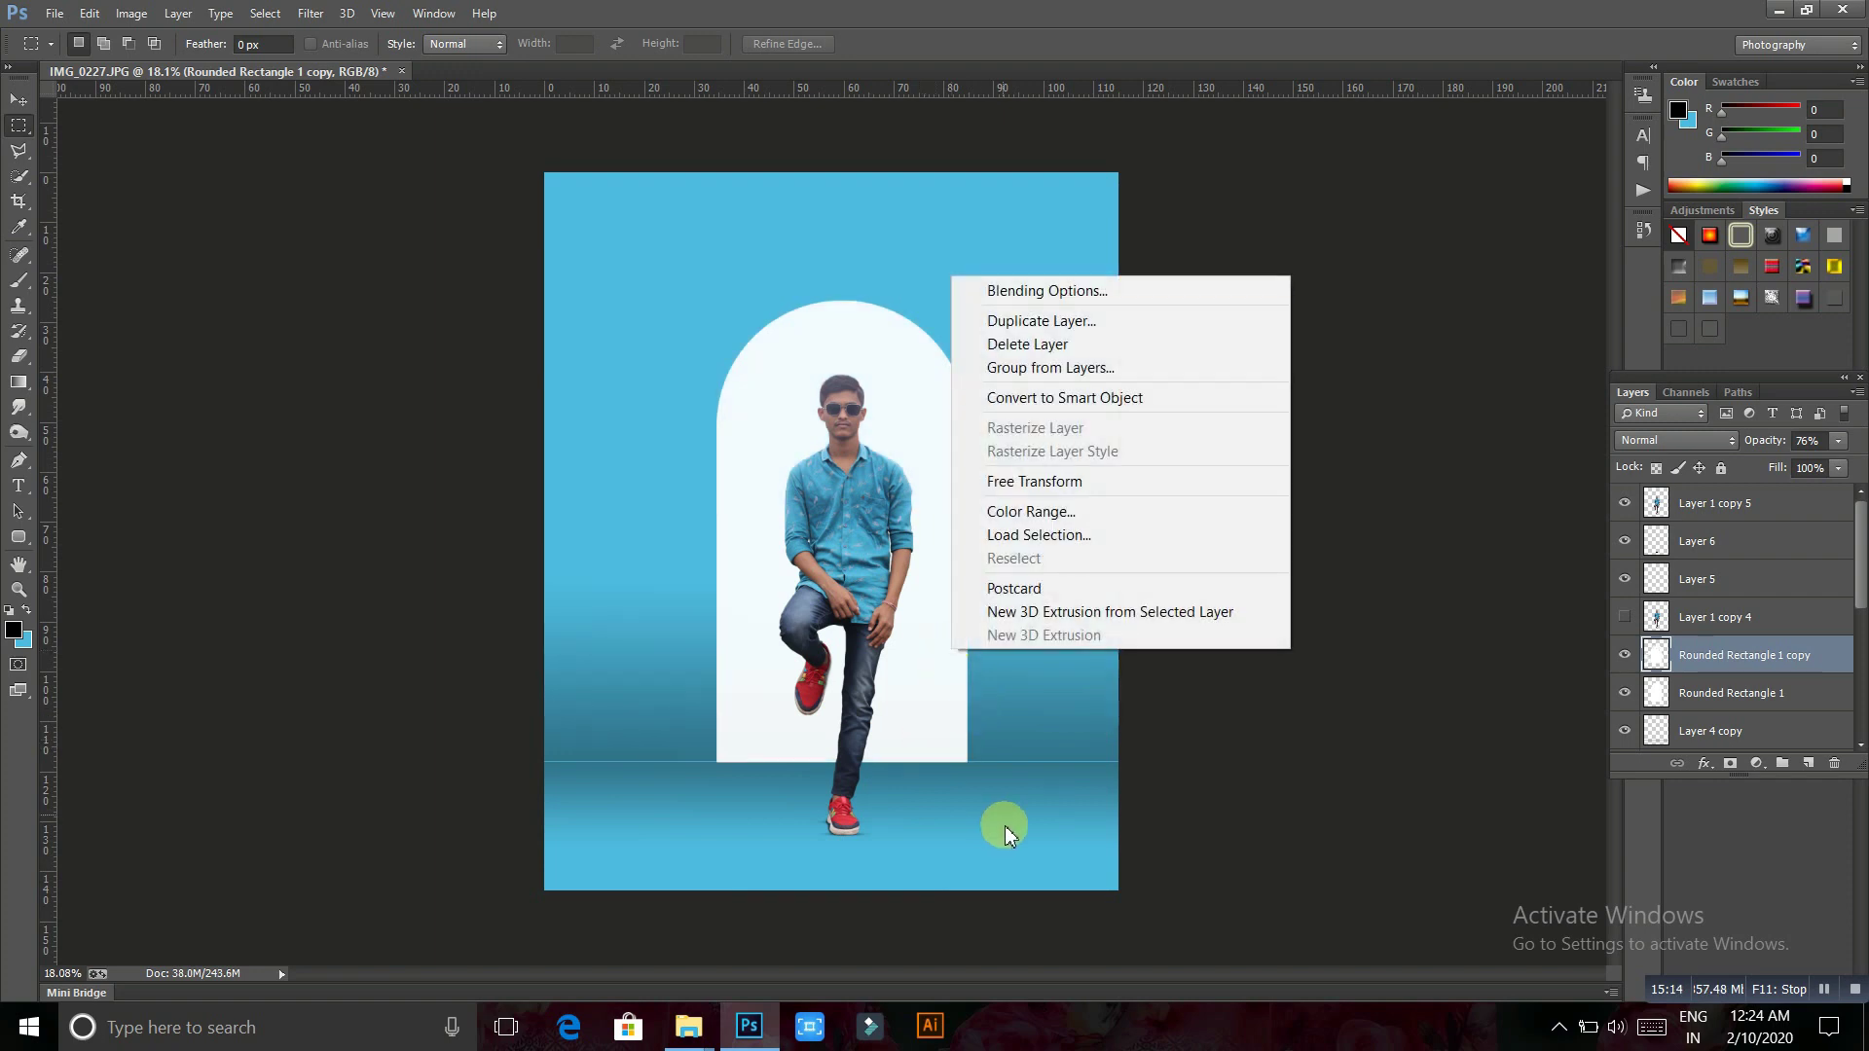
pyautogui.click(1013, 481)
pyautogui.rightClick(958, 545)
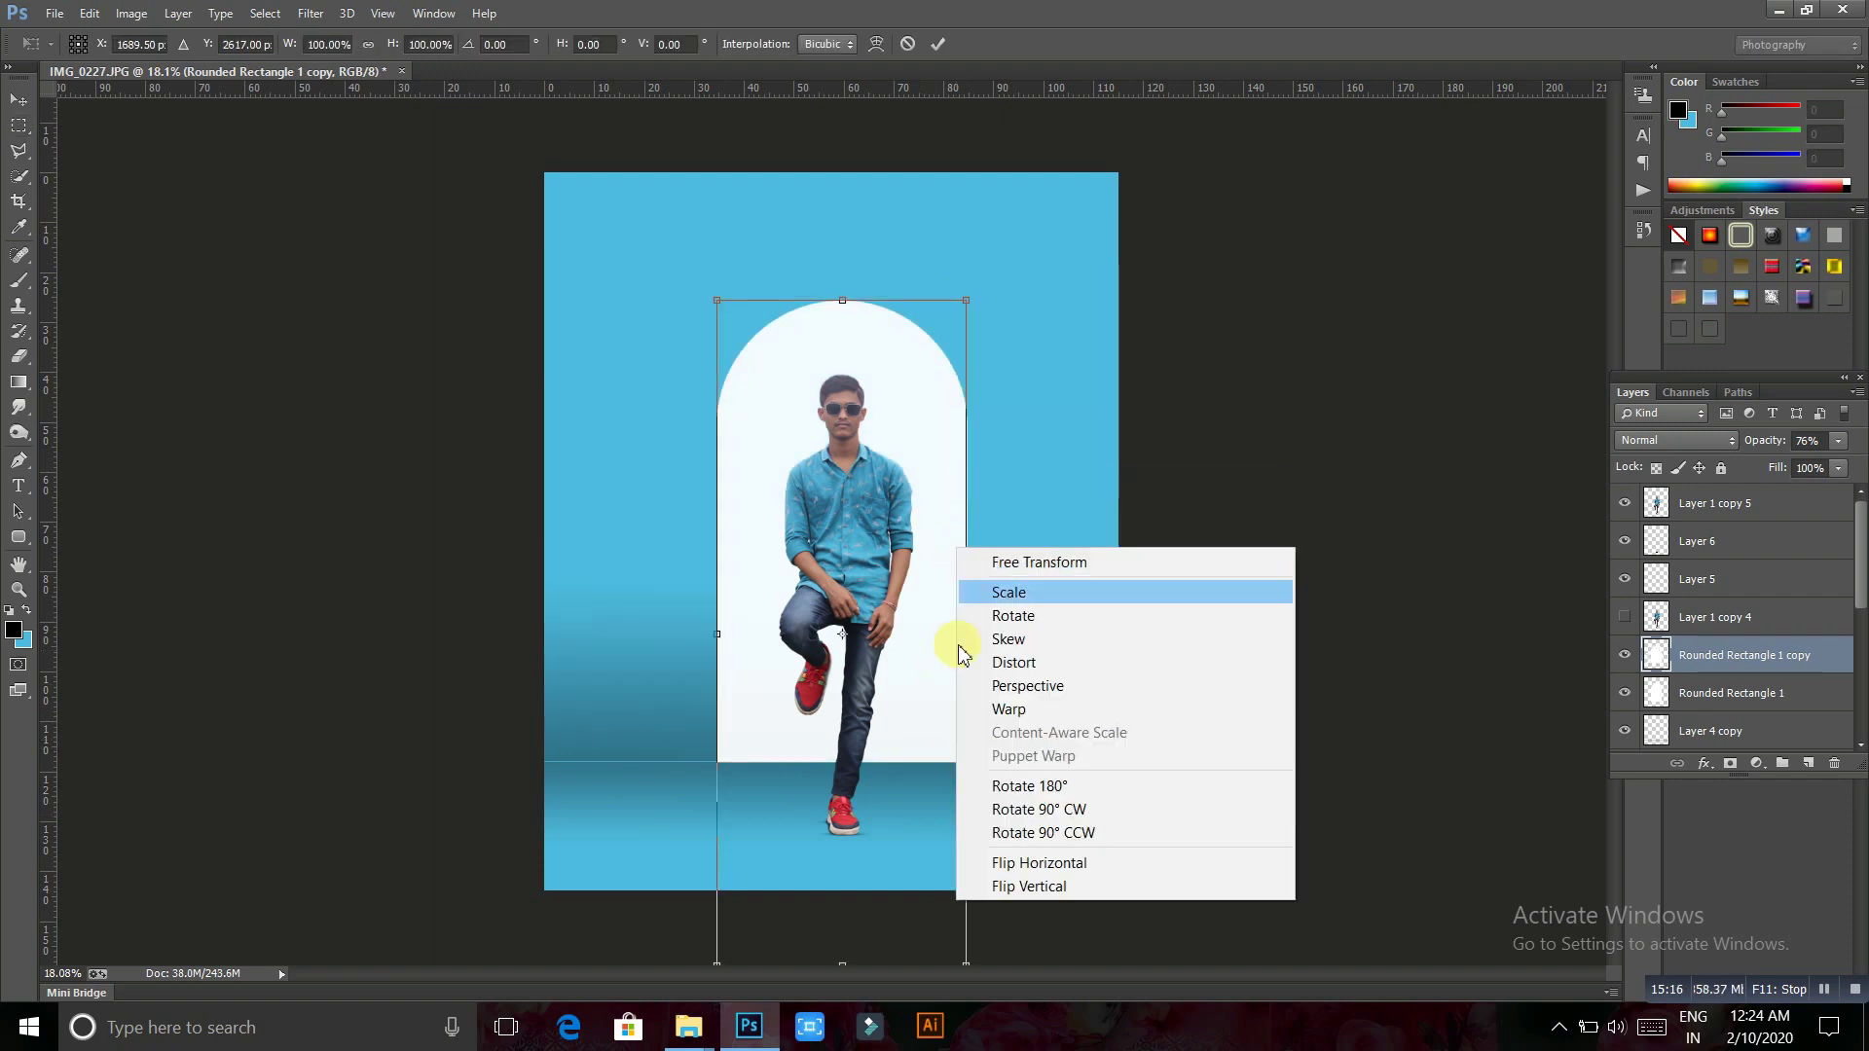
pyautogui.click(997, 788)
pyautogui.moveTo(910, 560)
pyautogui.mouseDown()
pyautogui.moveTo(906, 844)
pyautogui.moveTo(912, 823)
pyautogui.mouseUp()
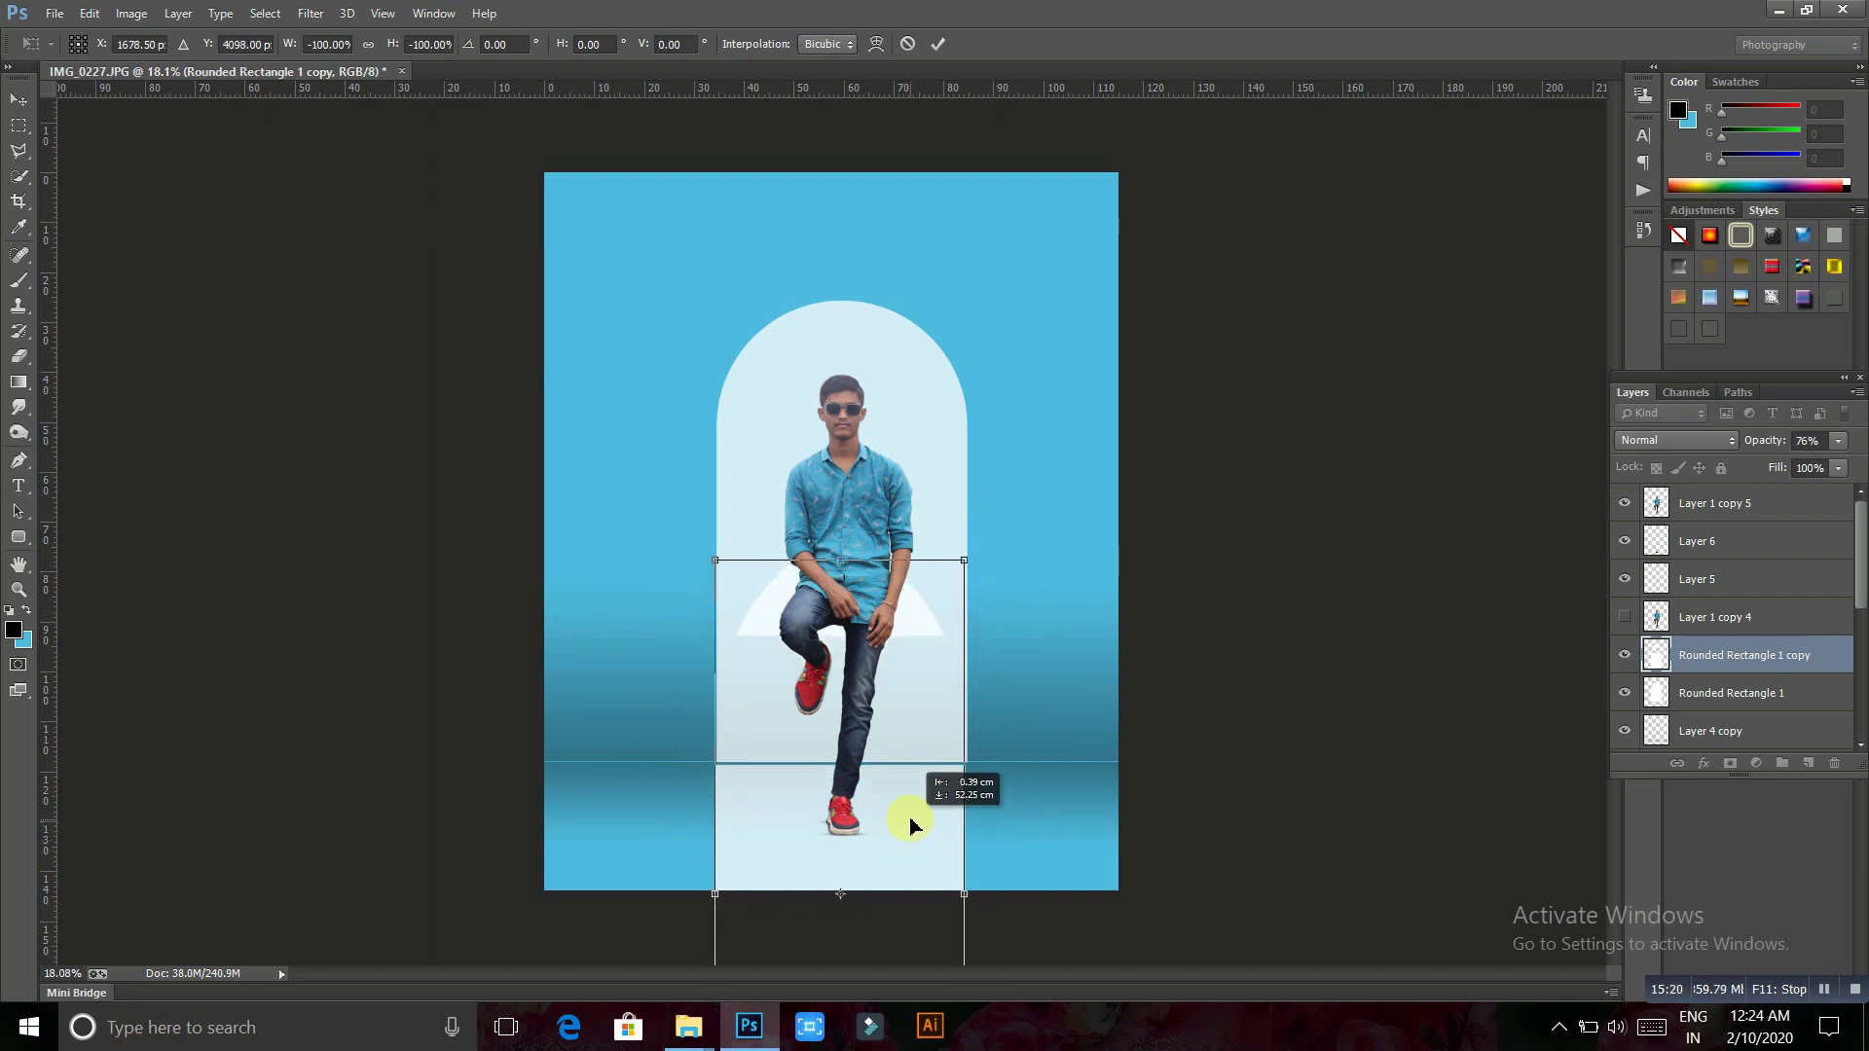
pyautogui.scroll(1, 912, 823)
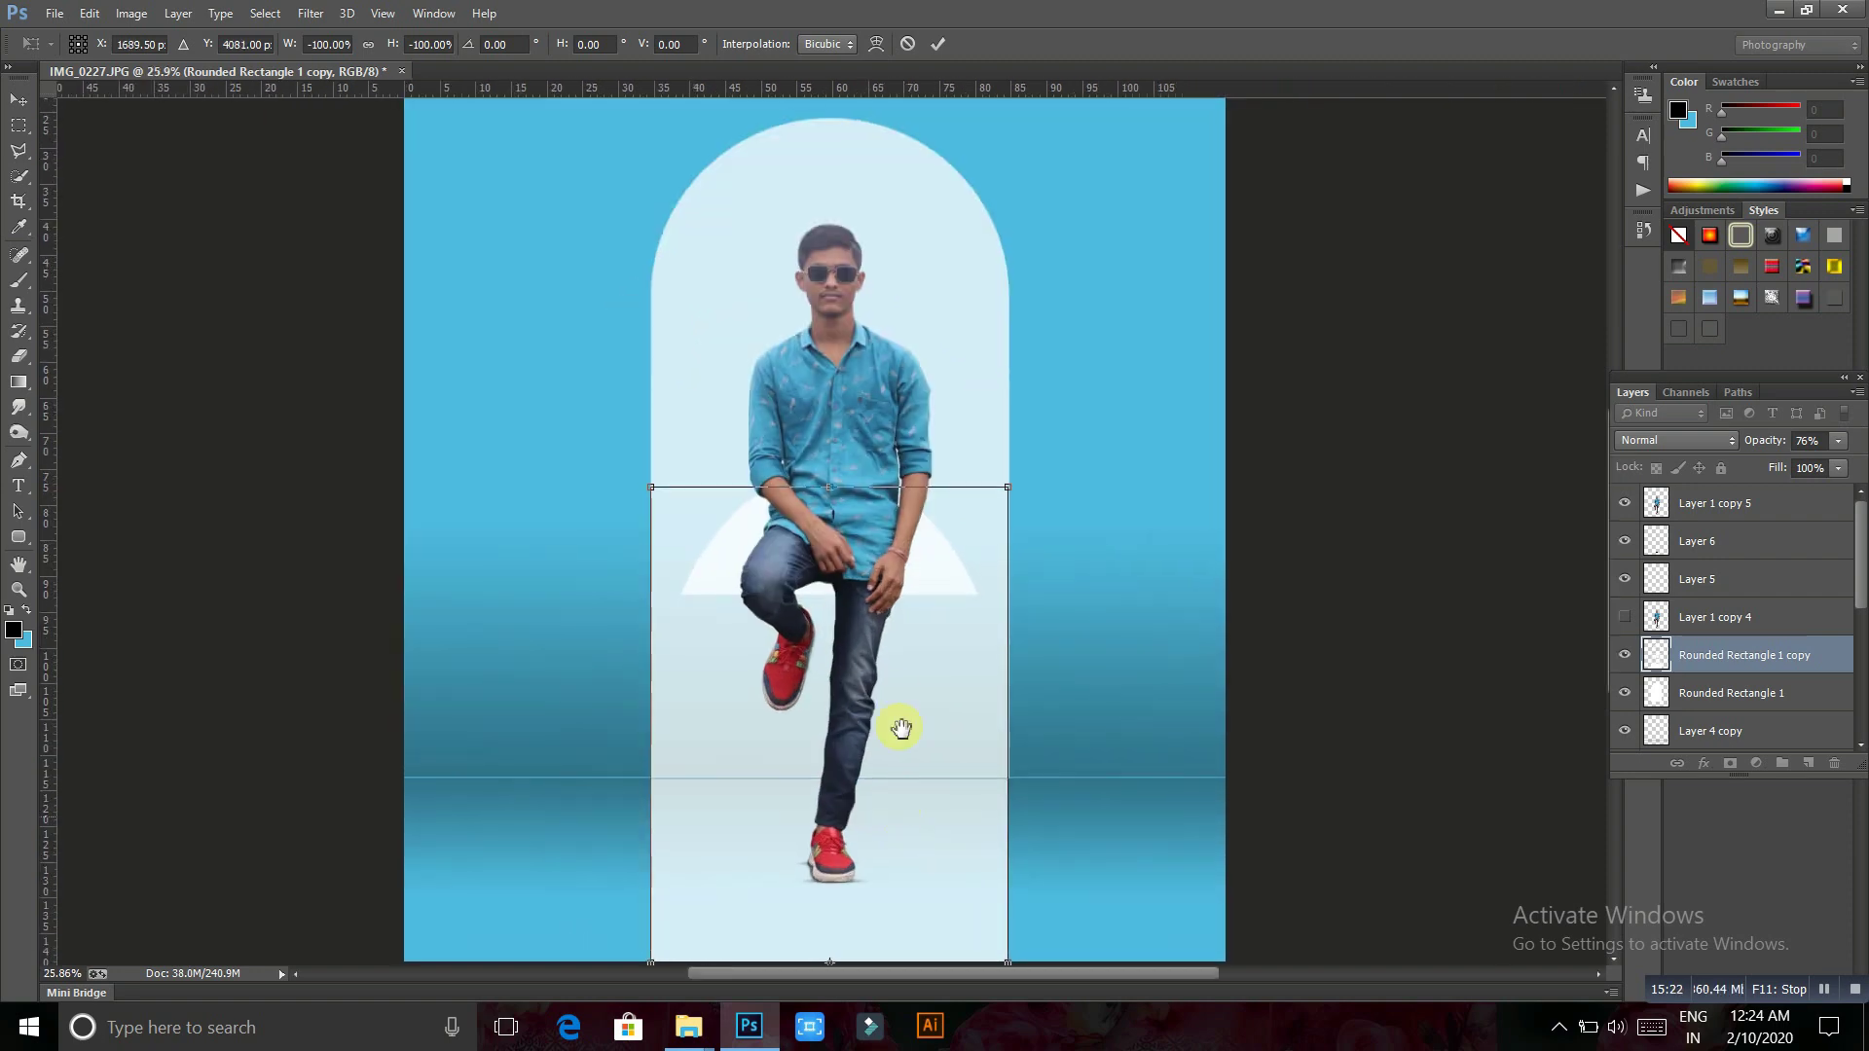
pyautogui.scroll(-3, 896, 730)
pyautogui.press('Return')
# Copy the flipped arch's lower band below the horizon onto its own Layer 7
pyautogui.press('m')
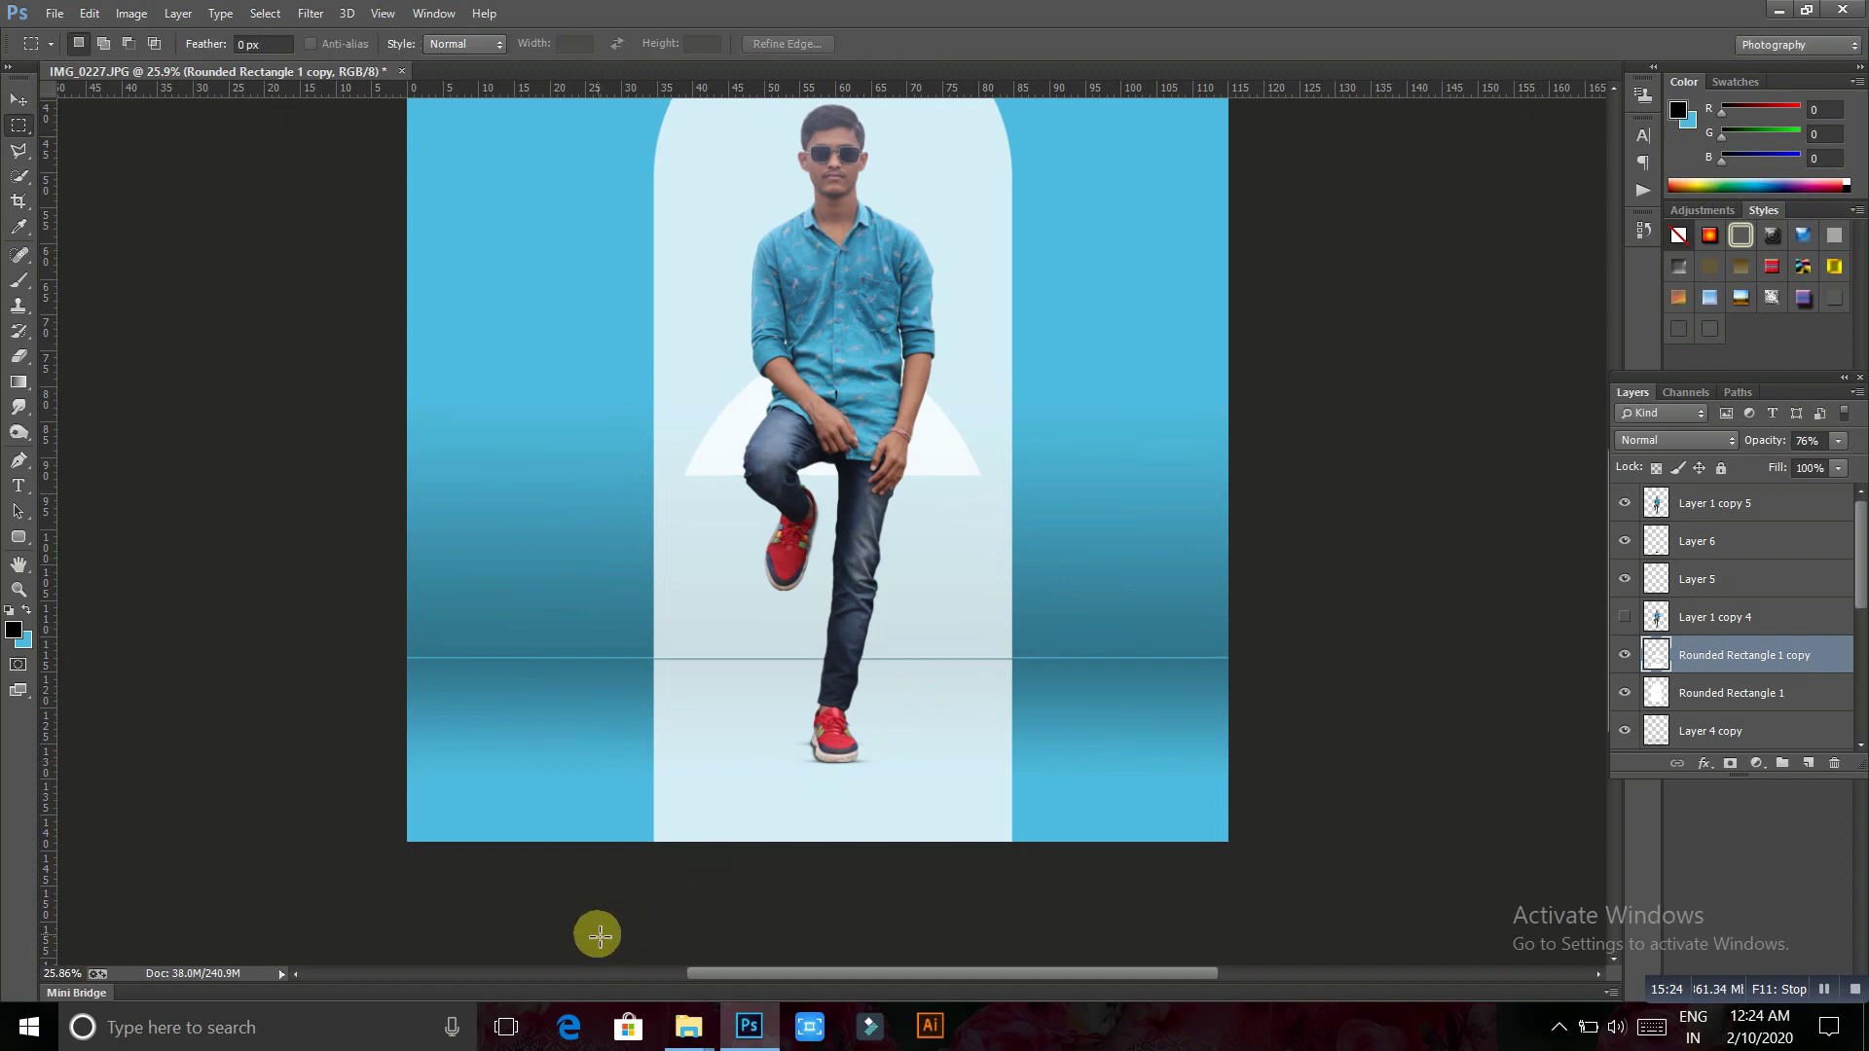
pyautogui.moveTo(597, 932); pyautogui.dragTo(1163, 644)
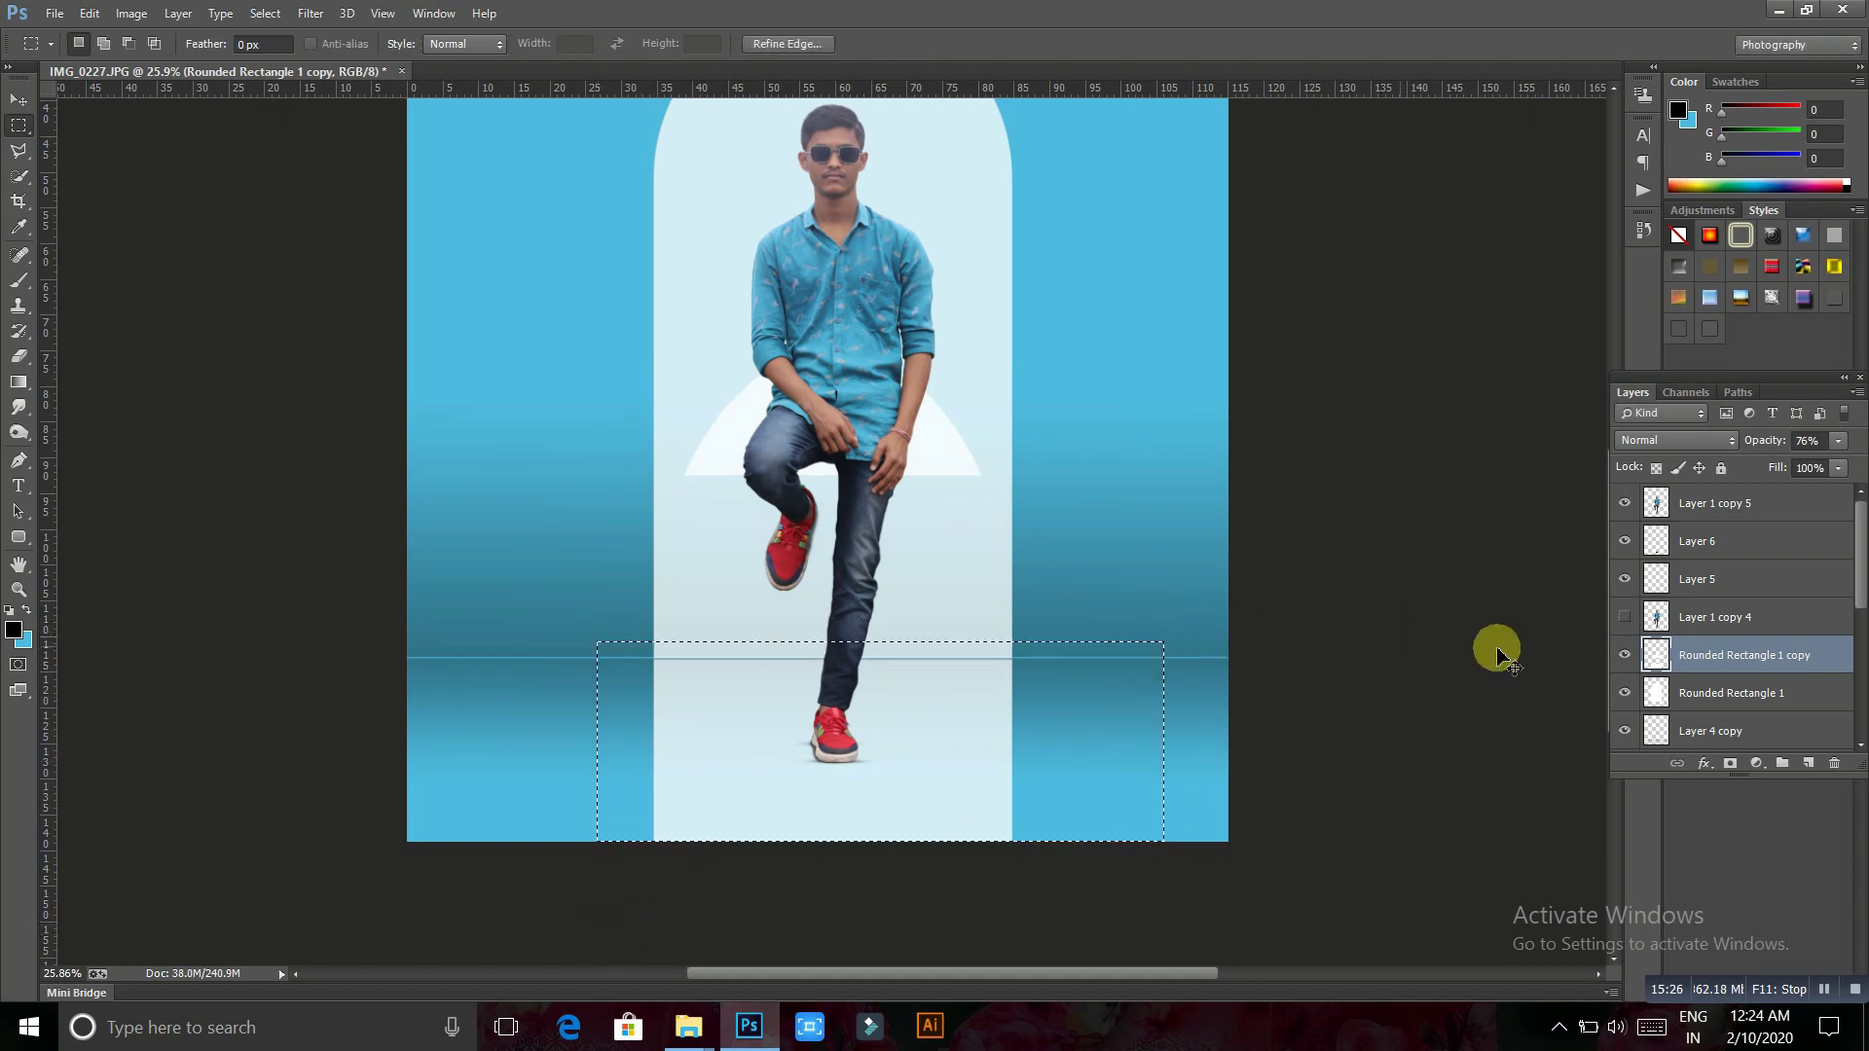
pyautogui.hotkey('ctrl', 'j')
pyautogui.click(1710, 684)
# Delete the arch copy and make a first warp of Layer 7's floor strip
pyautogui.click(1832, 767)
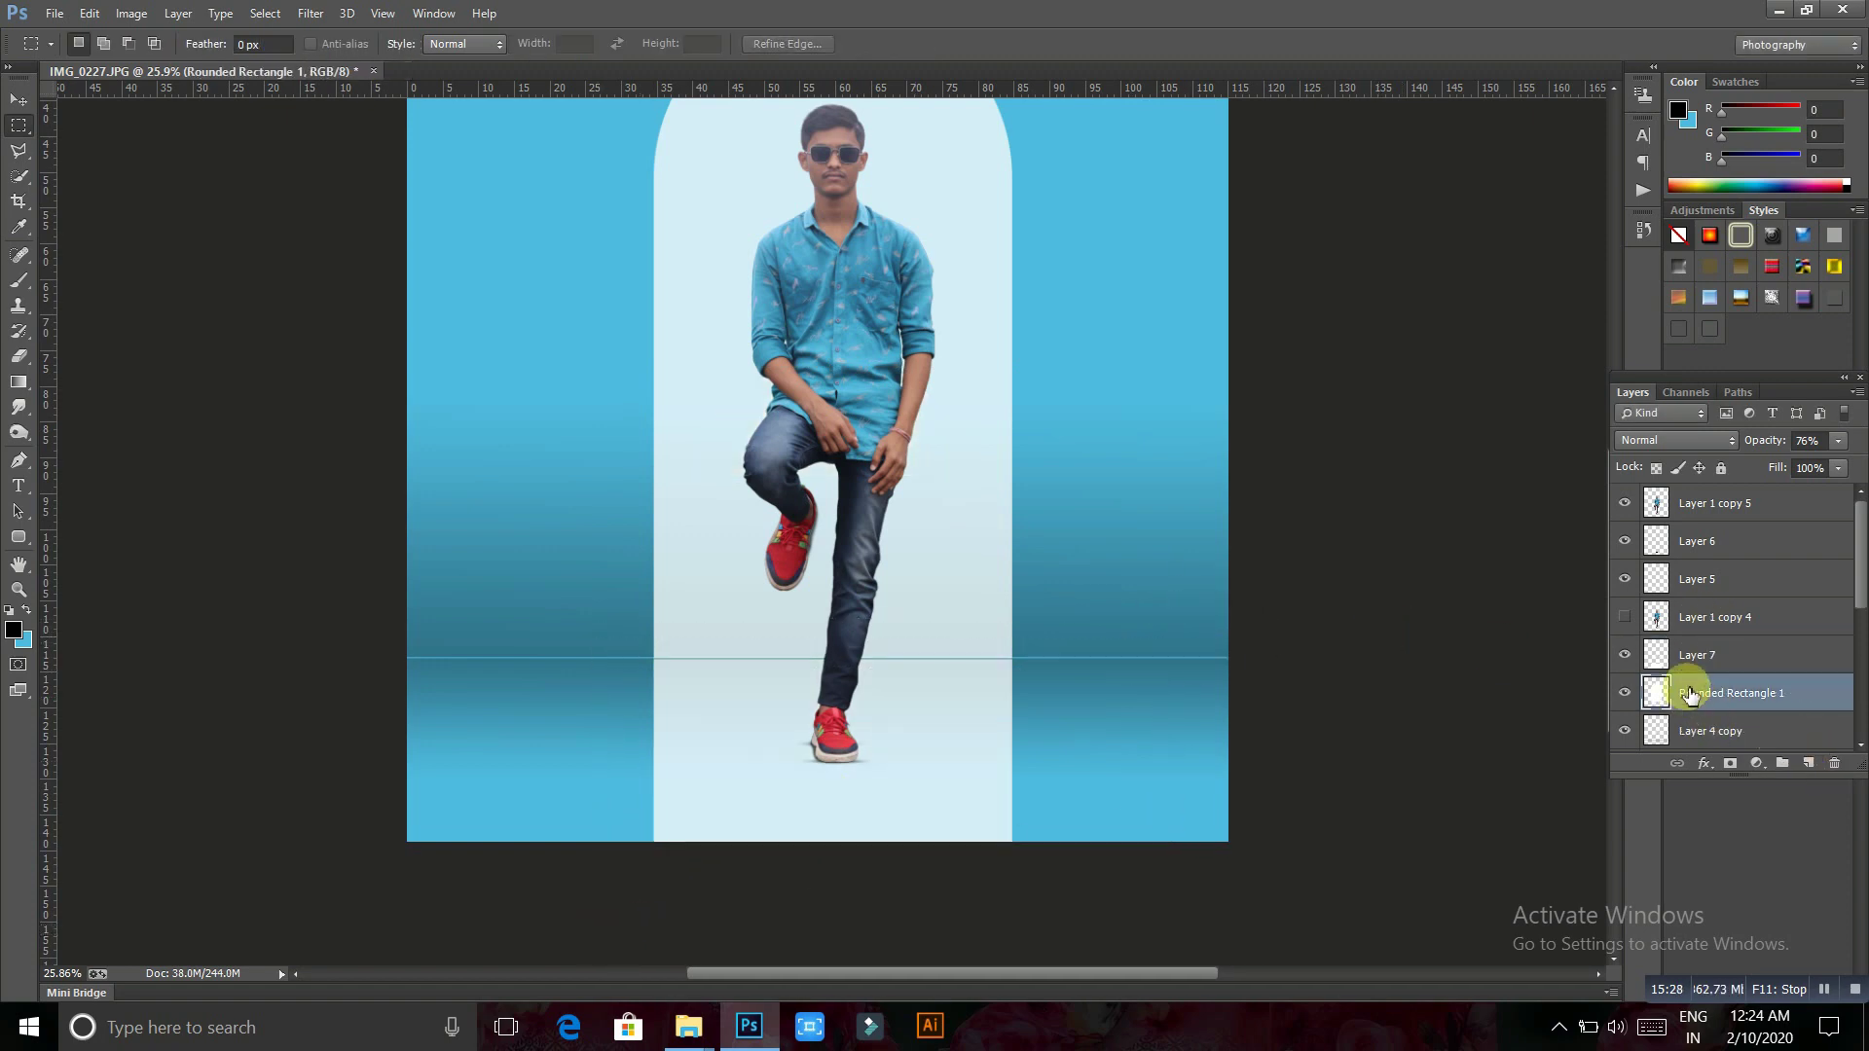
pyautogui.click(1699, 655)
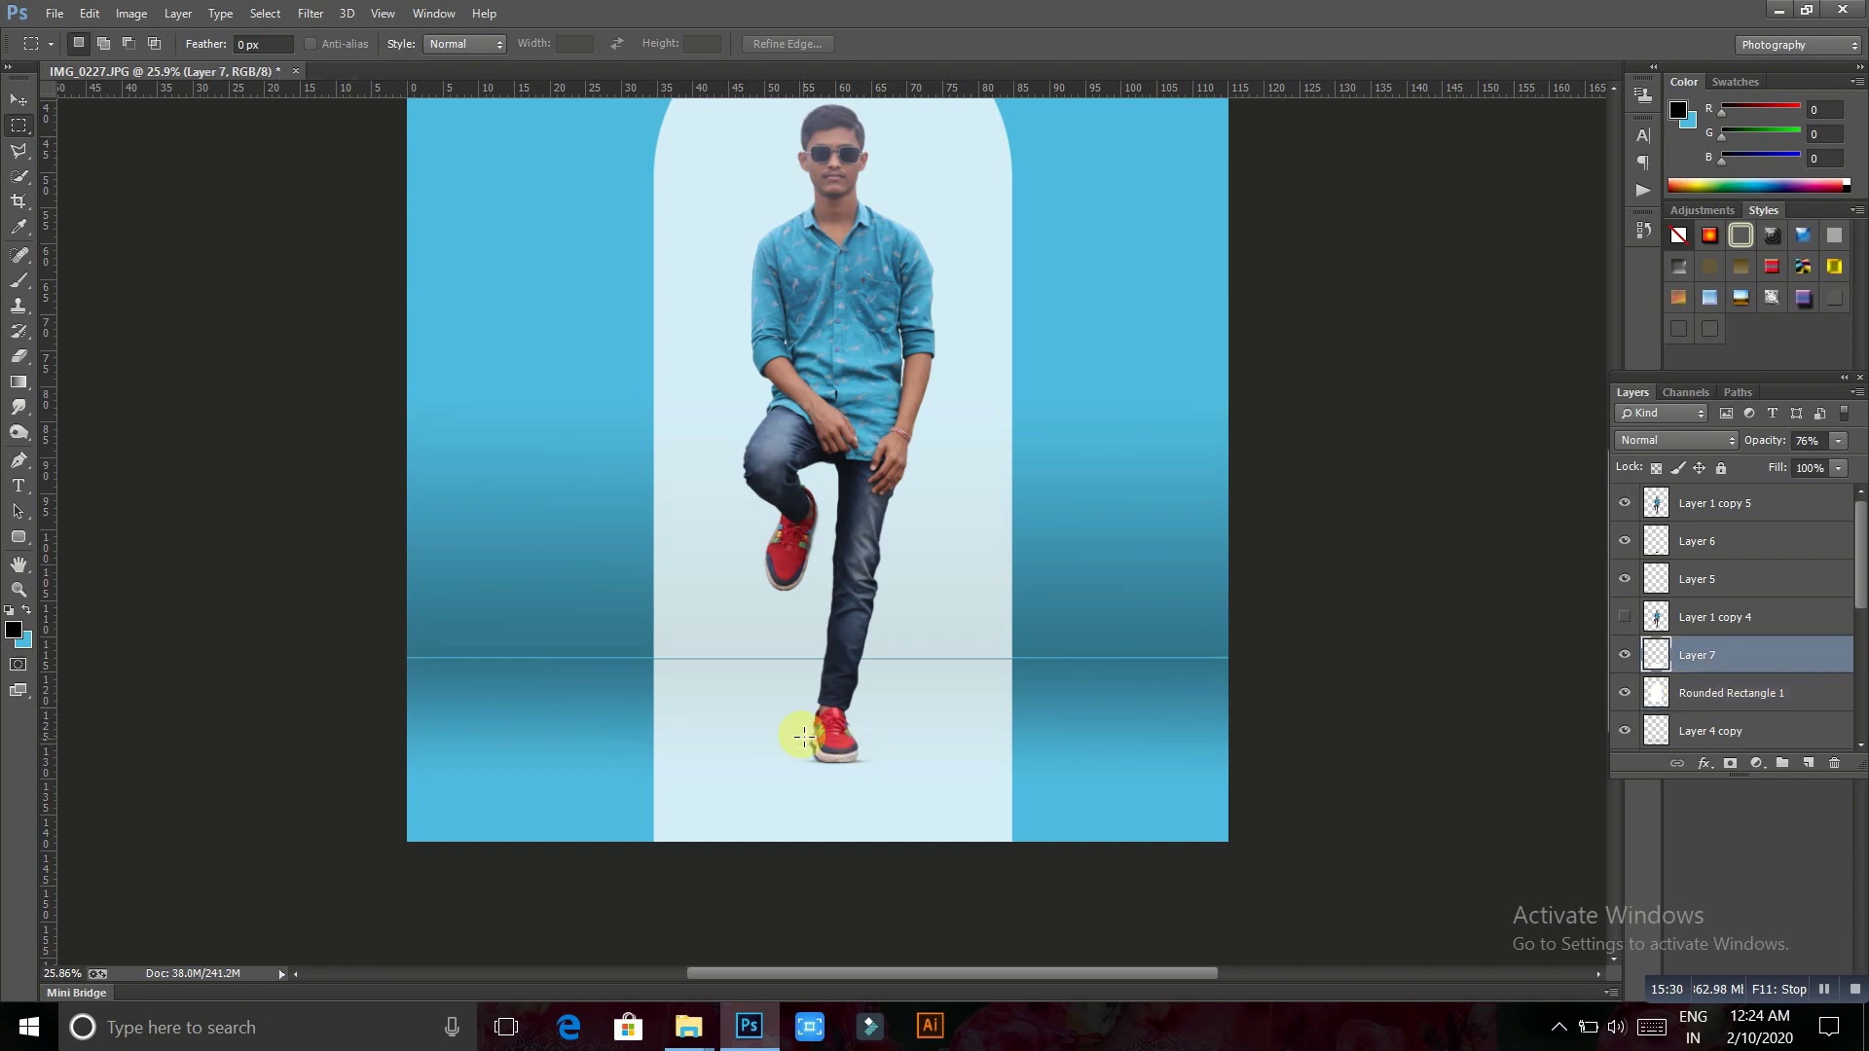
pyautogui.rightClick(804, 695)
pyautogui.click(939, 544)
pyautogui.rightClick(858, 672)
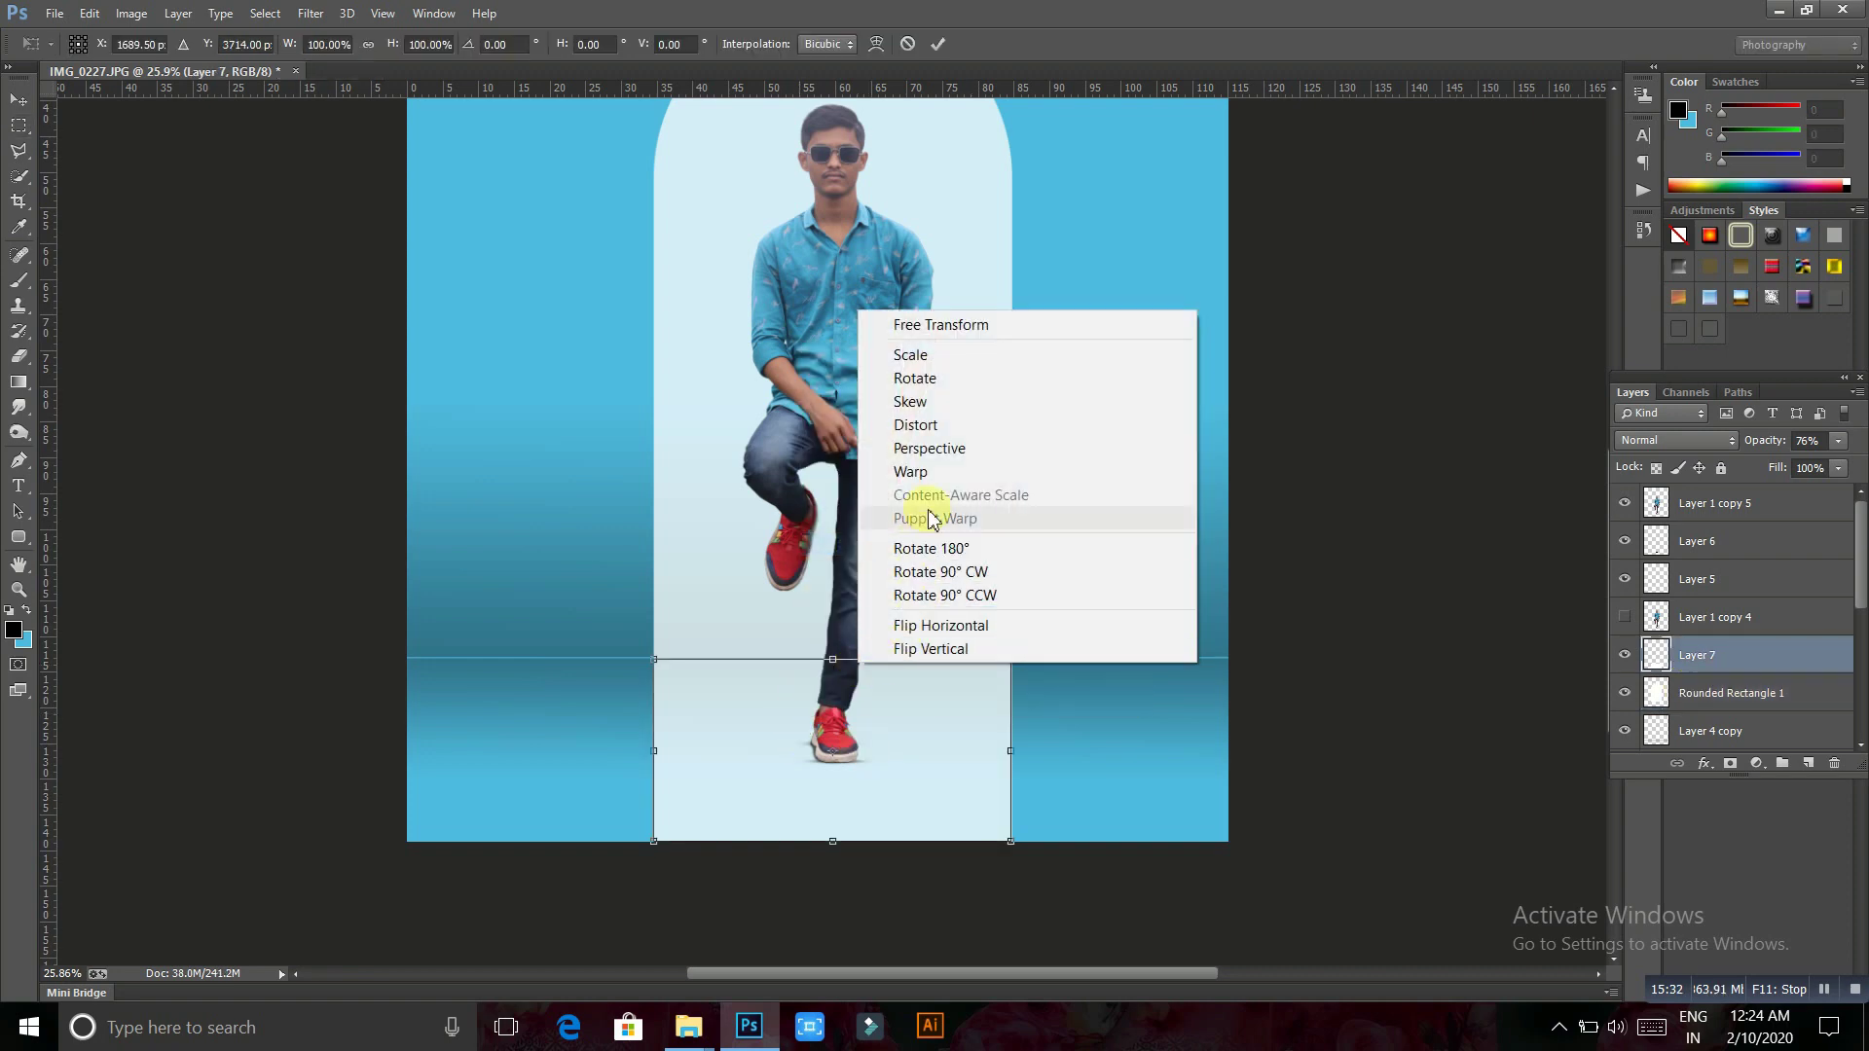
pyautogui.click(935, 472)
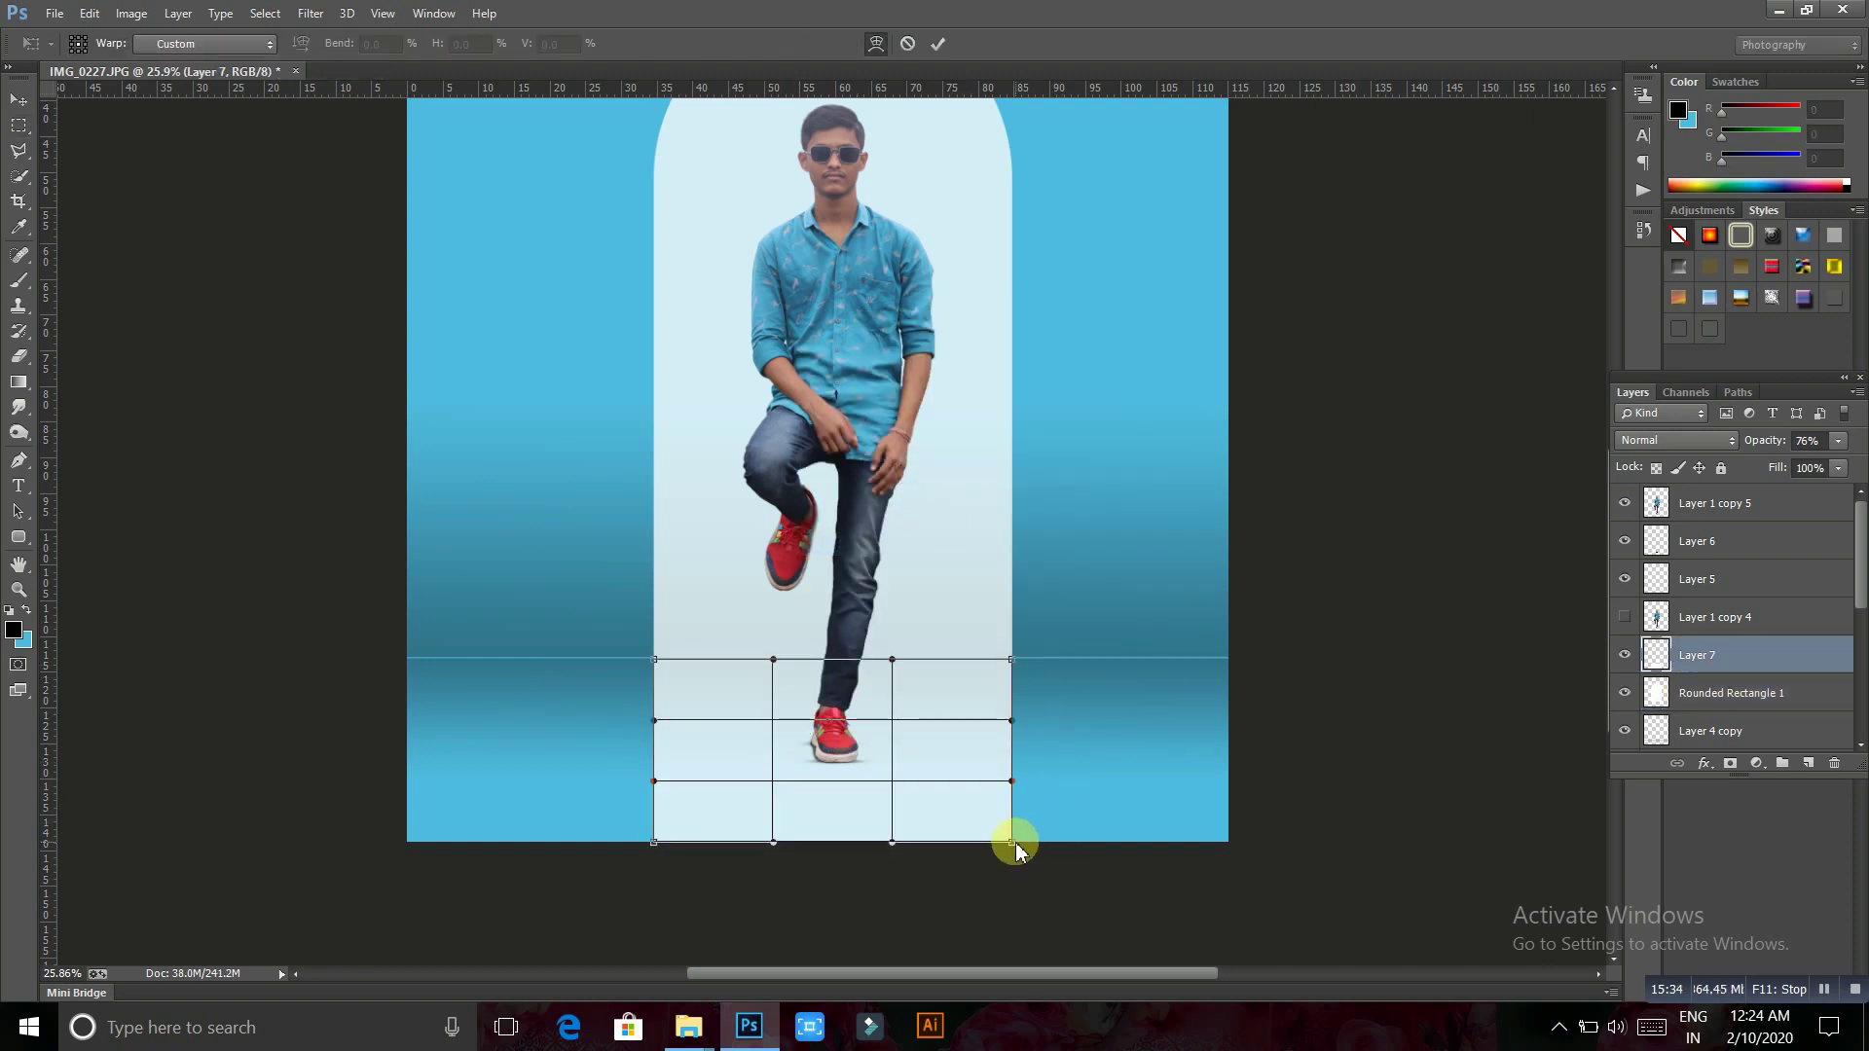
pyautogui.moveTo(1026, 847); pyautogui.dragTo(1028, 854)
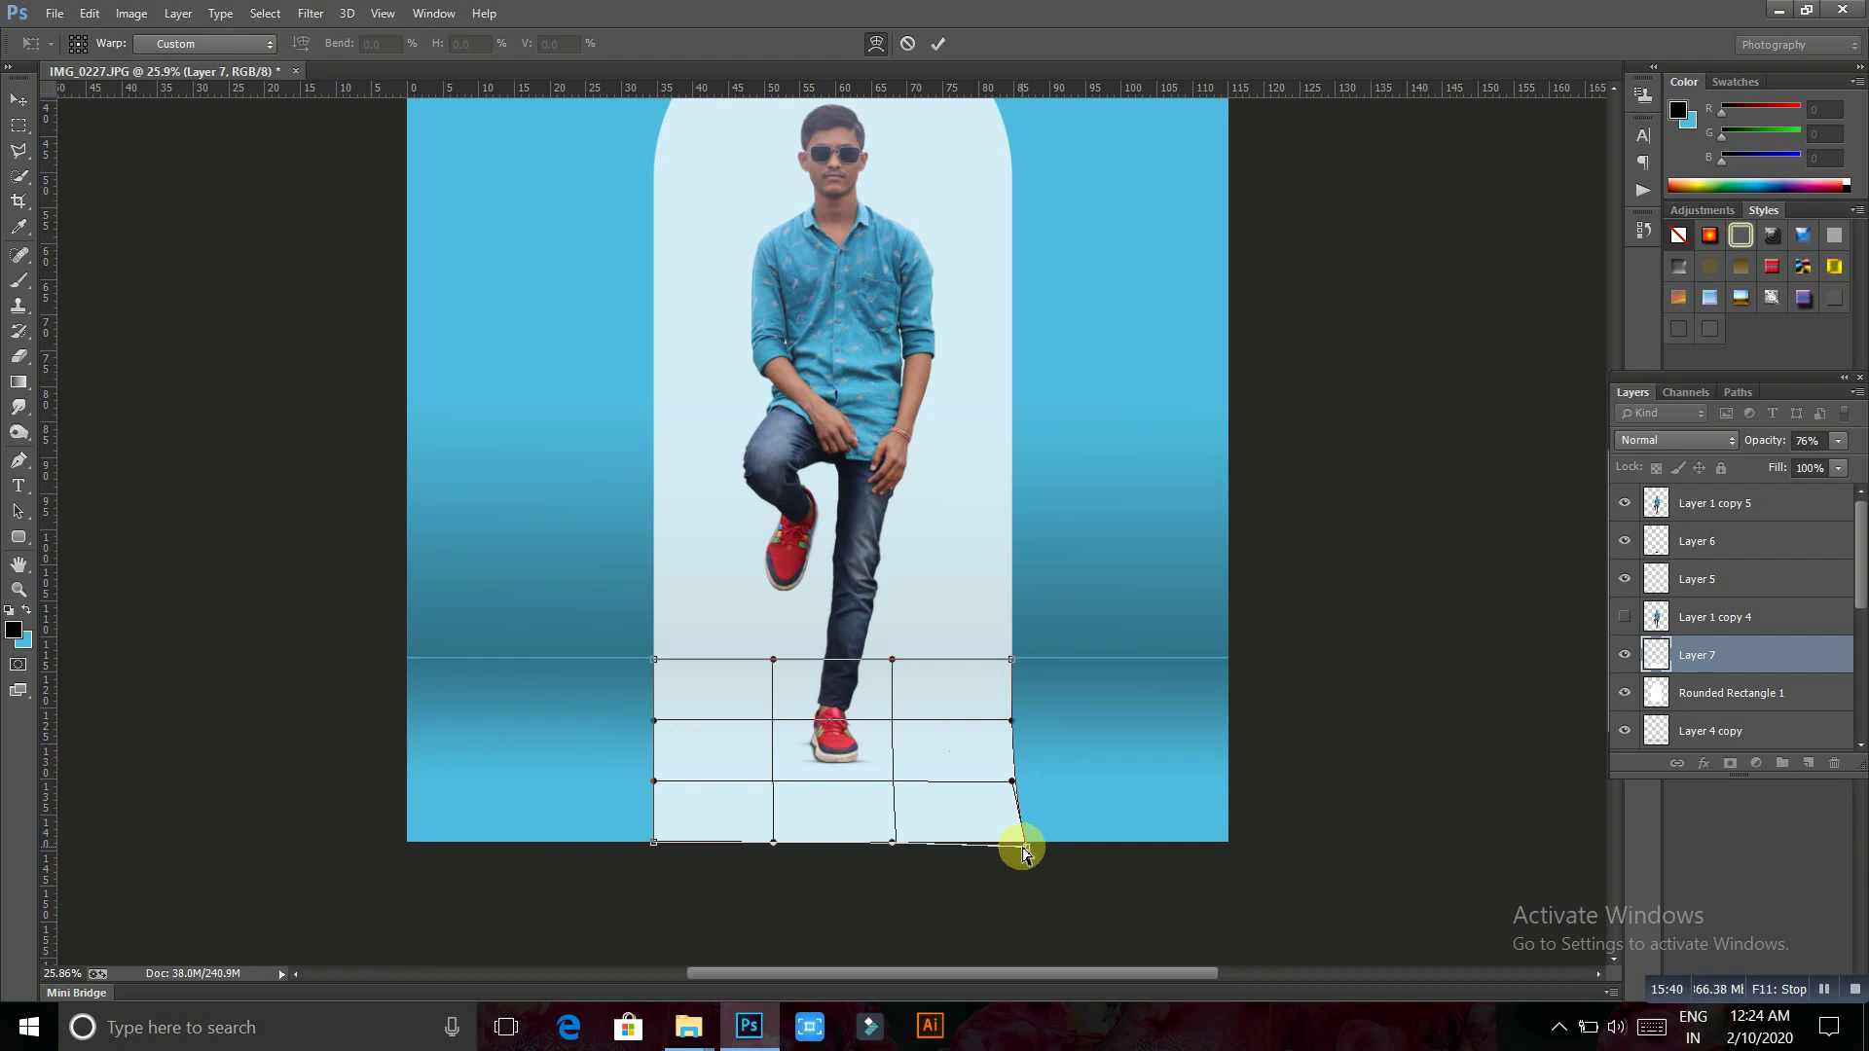
pyautogui.press('Return')
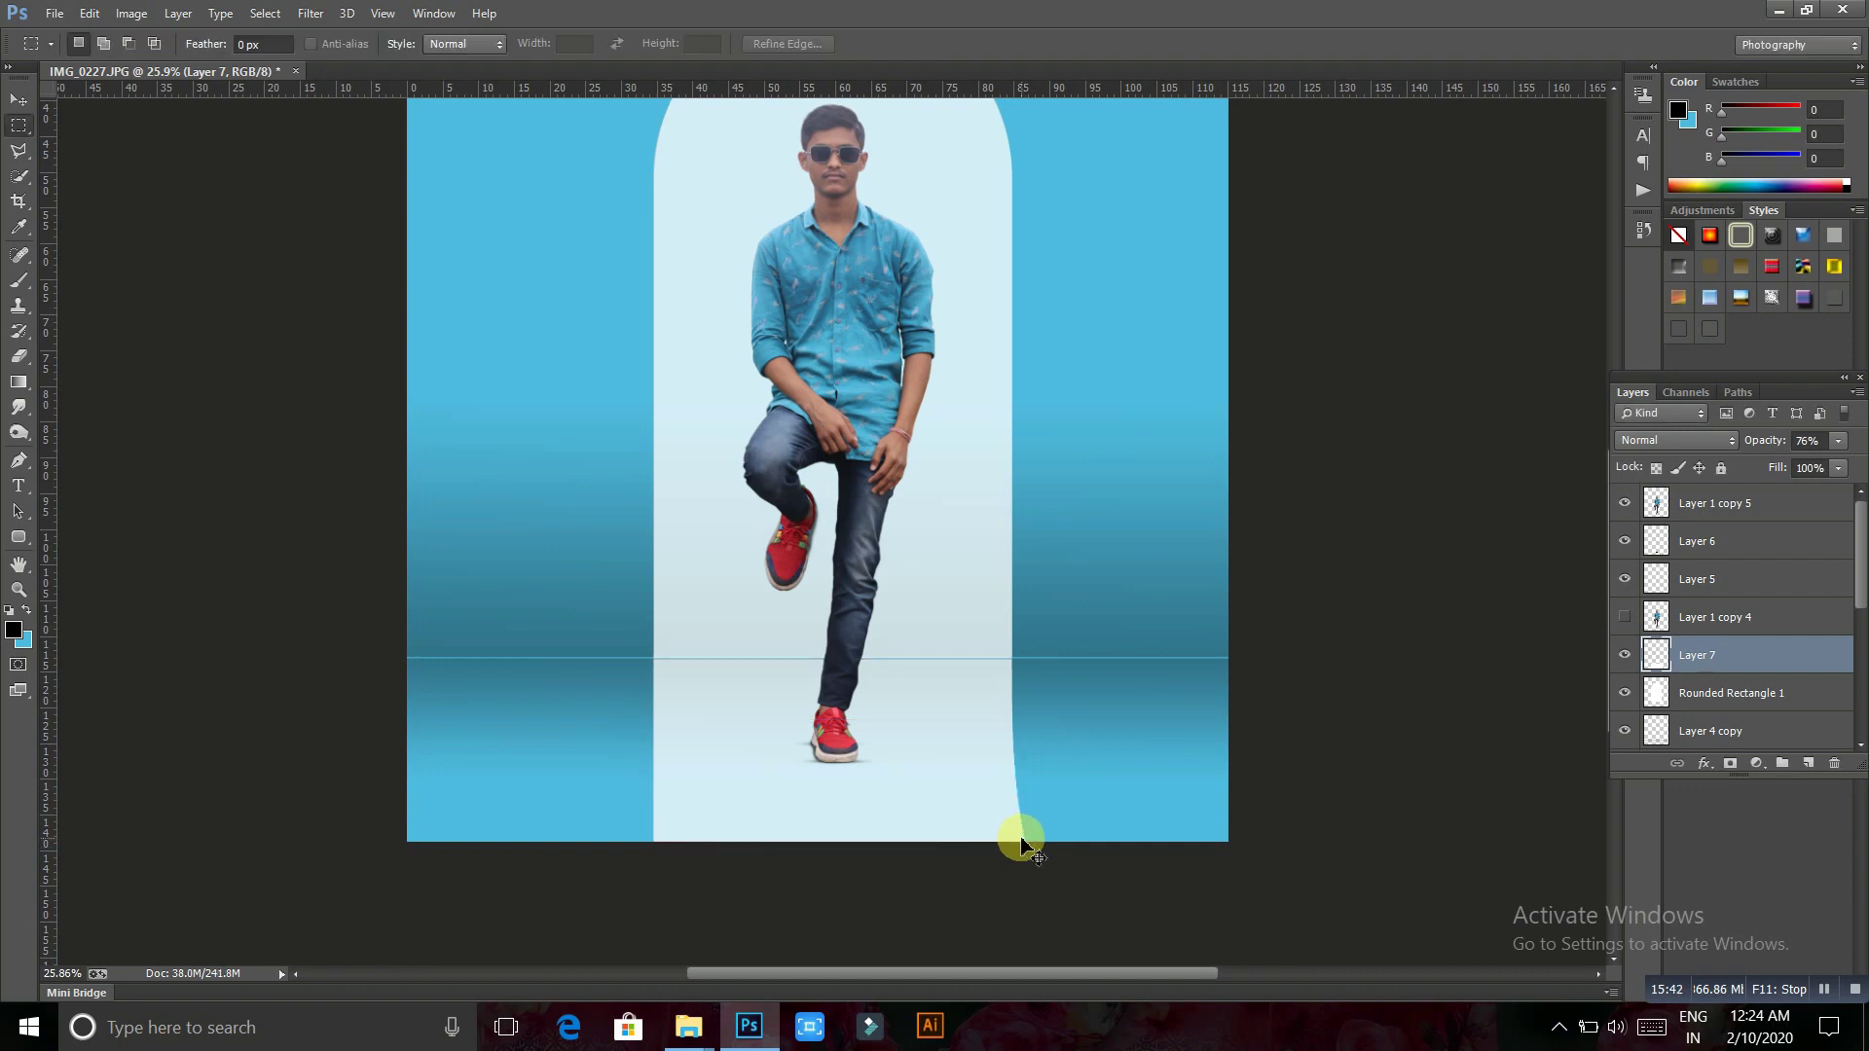
# Re-warp Layer 7, pulling its right edge and bottom-right corner outward
pyautogui.rightClick(962, 748)
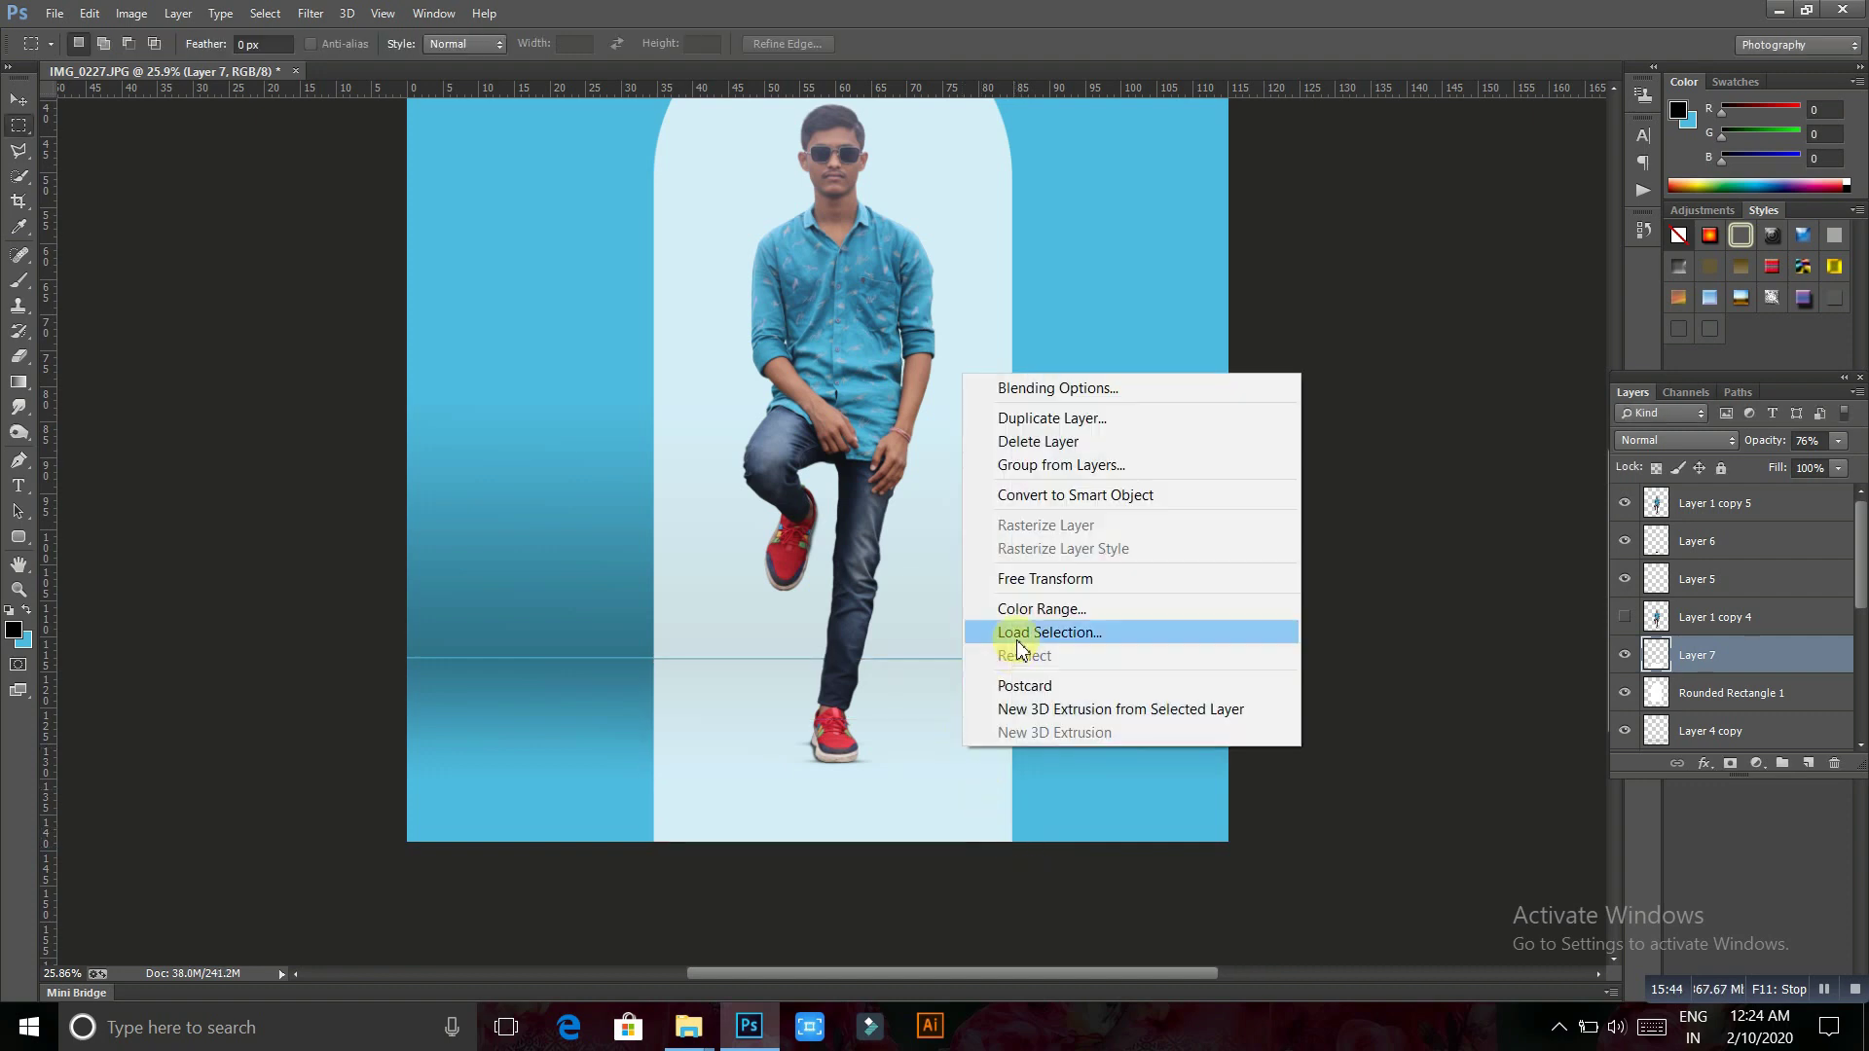
pyautogui.click(1035, 578)
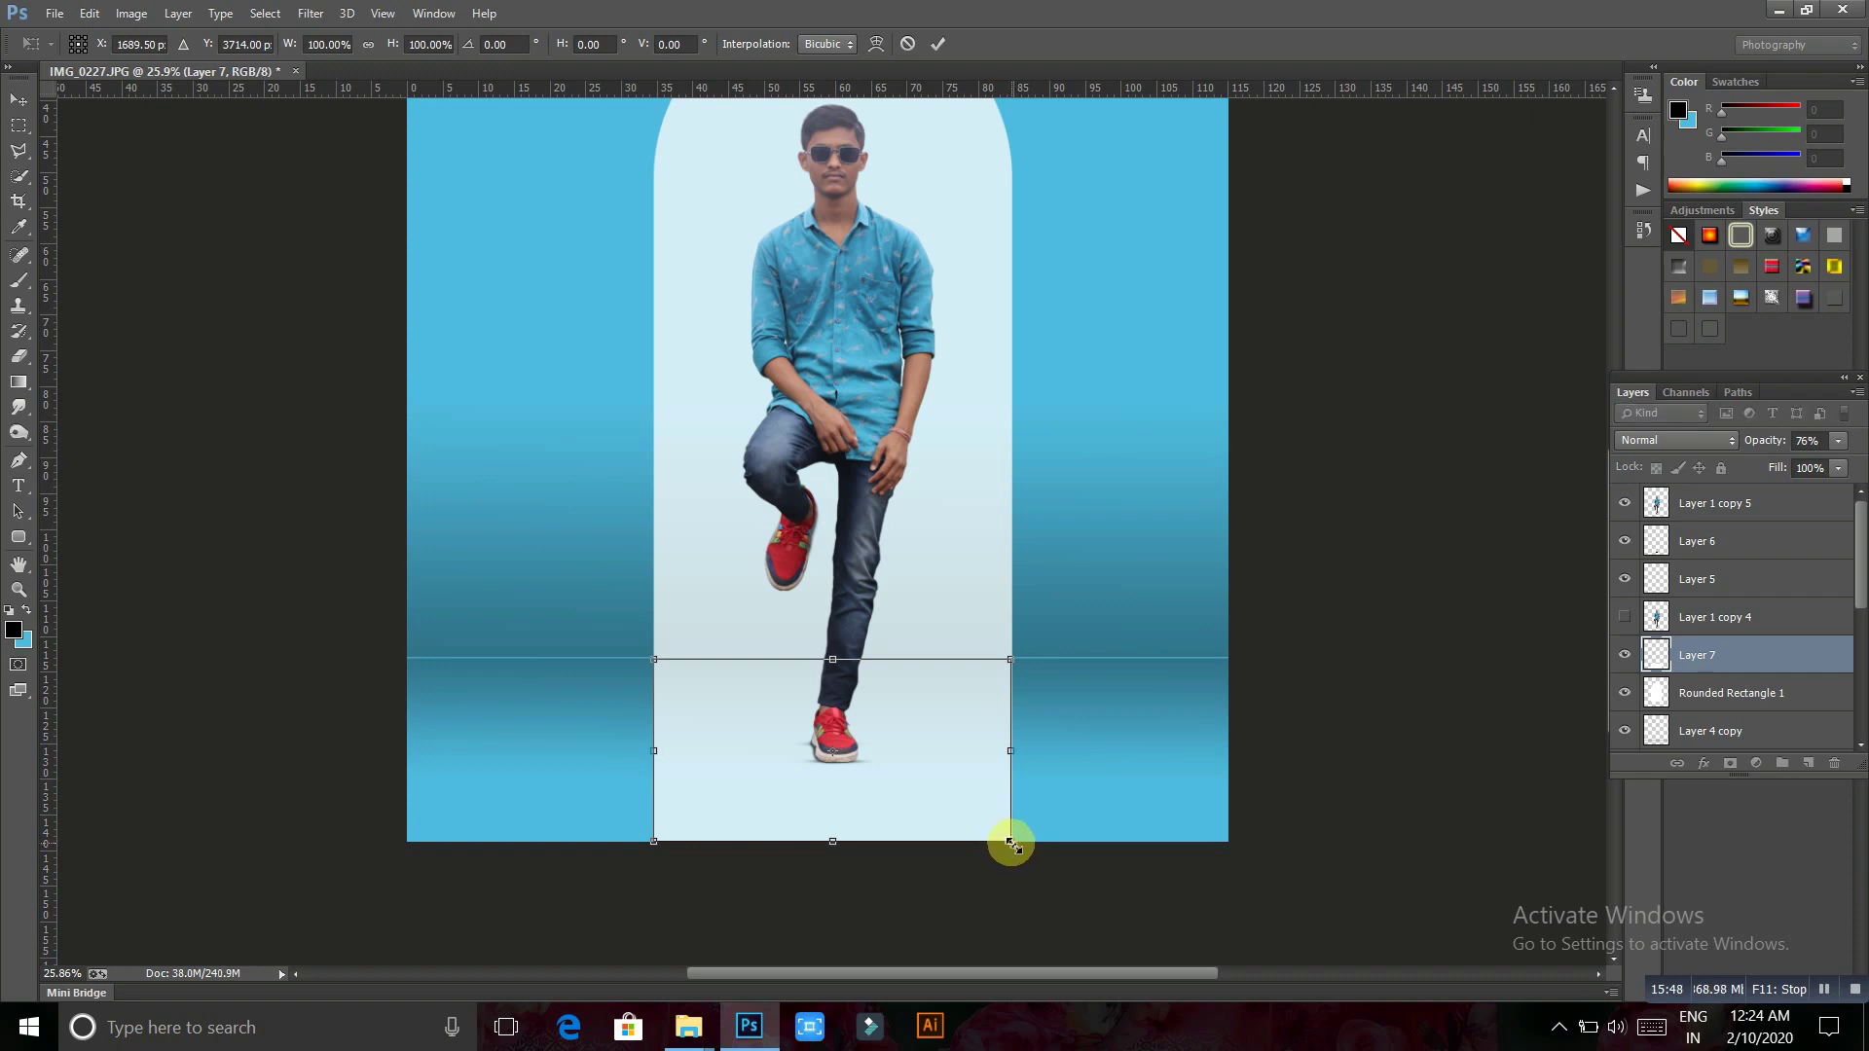
pyautogui.moveTo(1016, 843); pyautogui.dragTo(1058, 847)
pyautogui.rightClick(995, 769)
pyautogui.click(1045, 572)
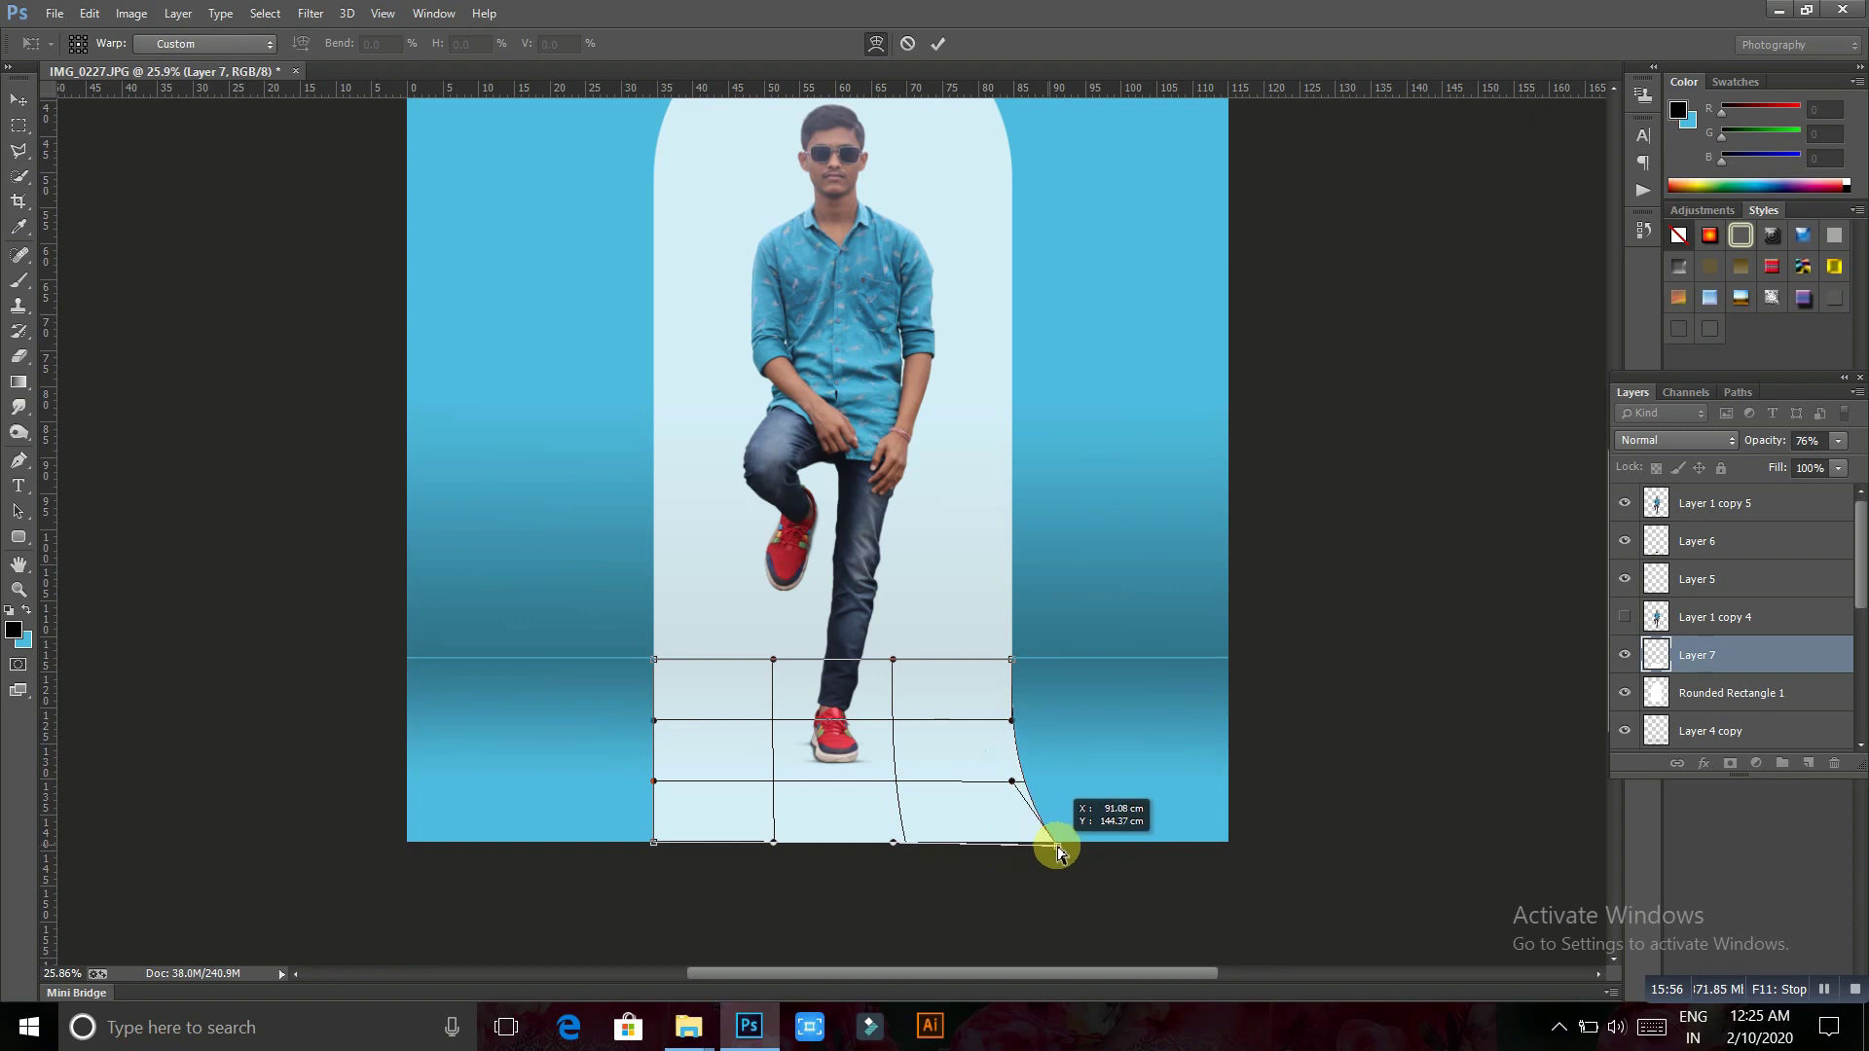
pyautogui.moveTo(1022, 732); pyautogui.dragTo(1036, 740)
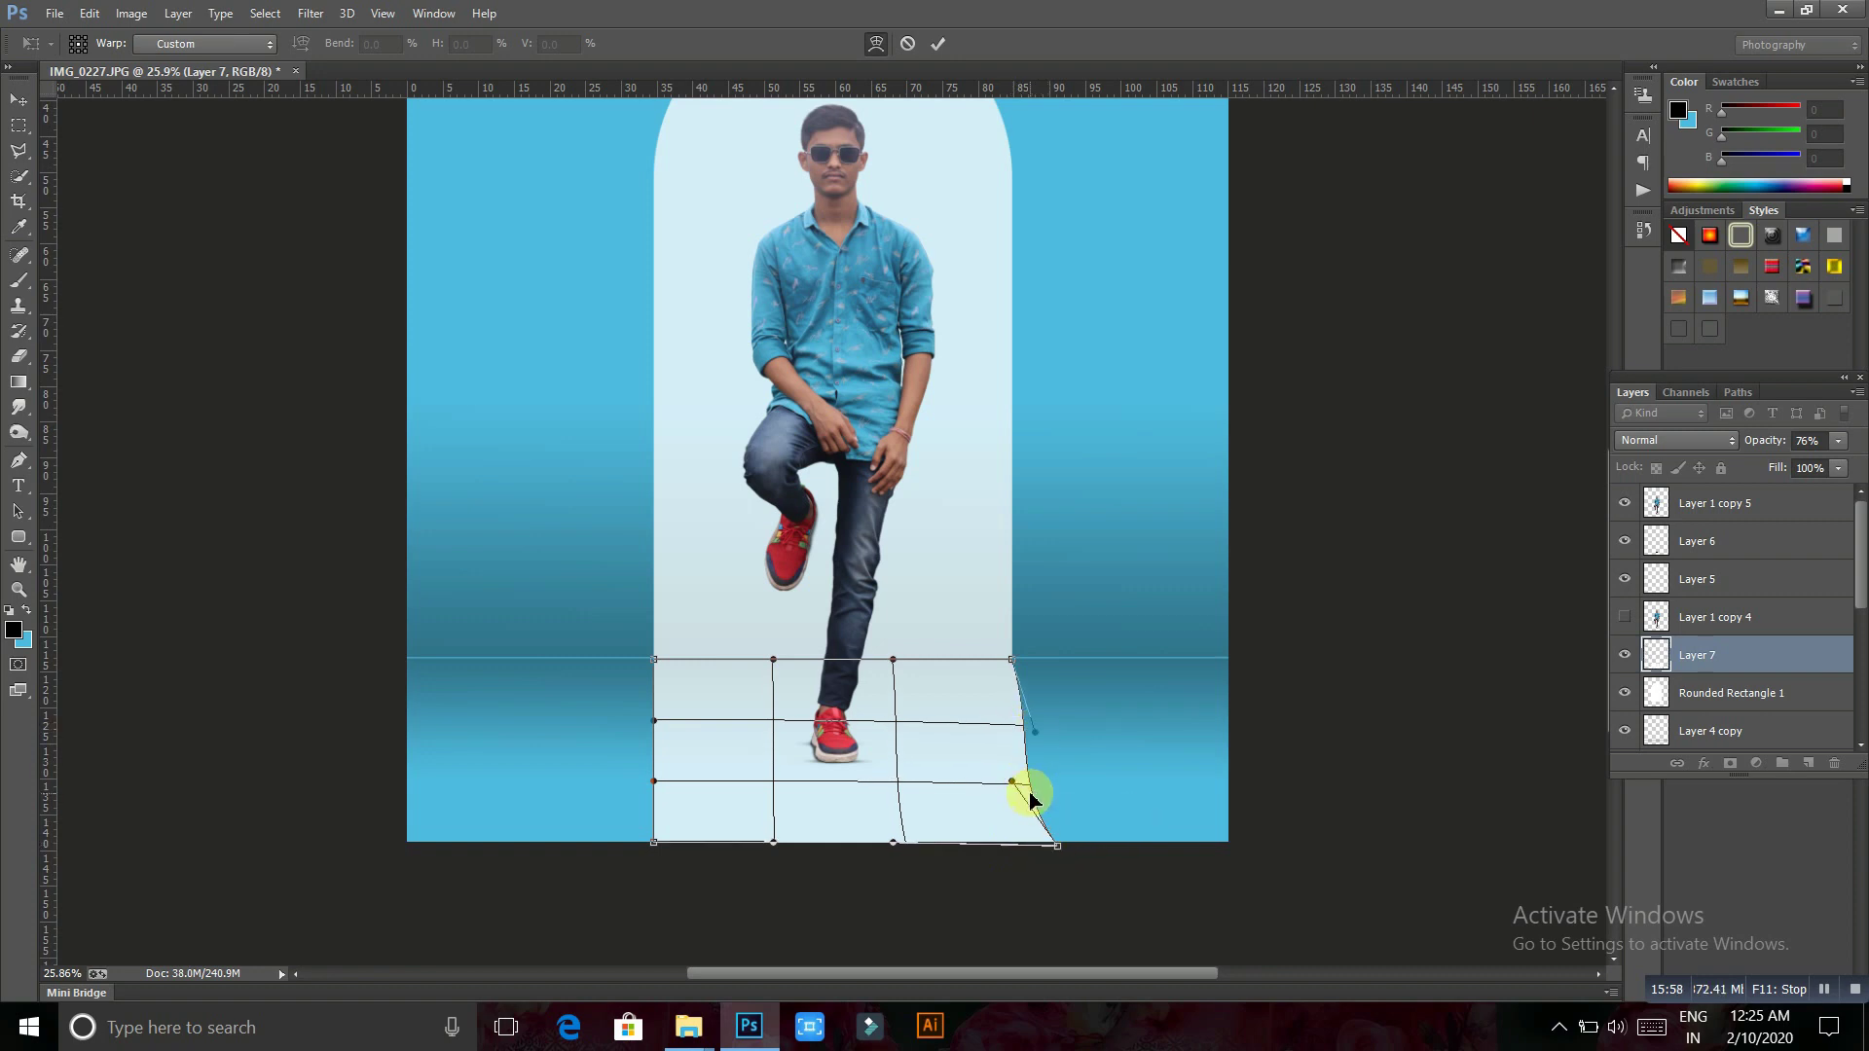
pyautogui.moveTo(1057, 850)
pyautogui.mouseDown()
pyautogui.moveTo(1119, 863)
pyautogui.moveTo(1106, 844)
pyautogui.mouseUp()
pyautogui.moveTo(1055, 780); pyautogui.dragTo(1069, 785)
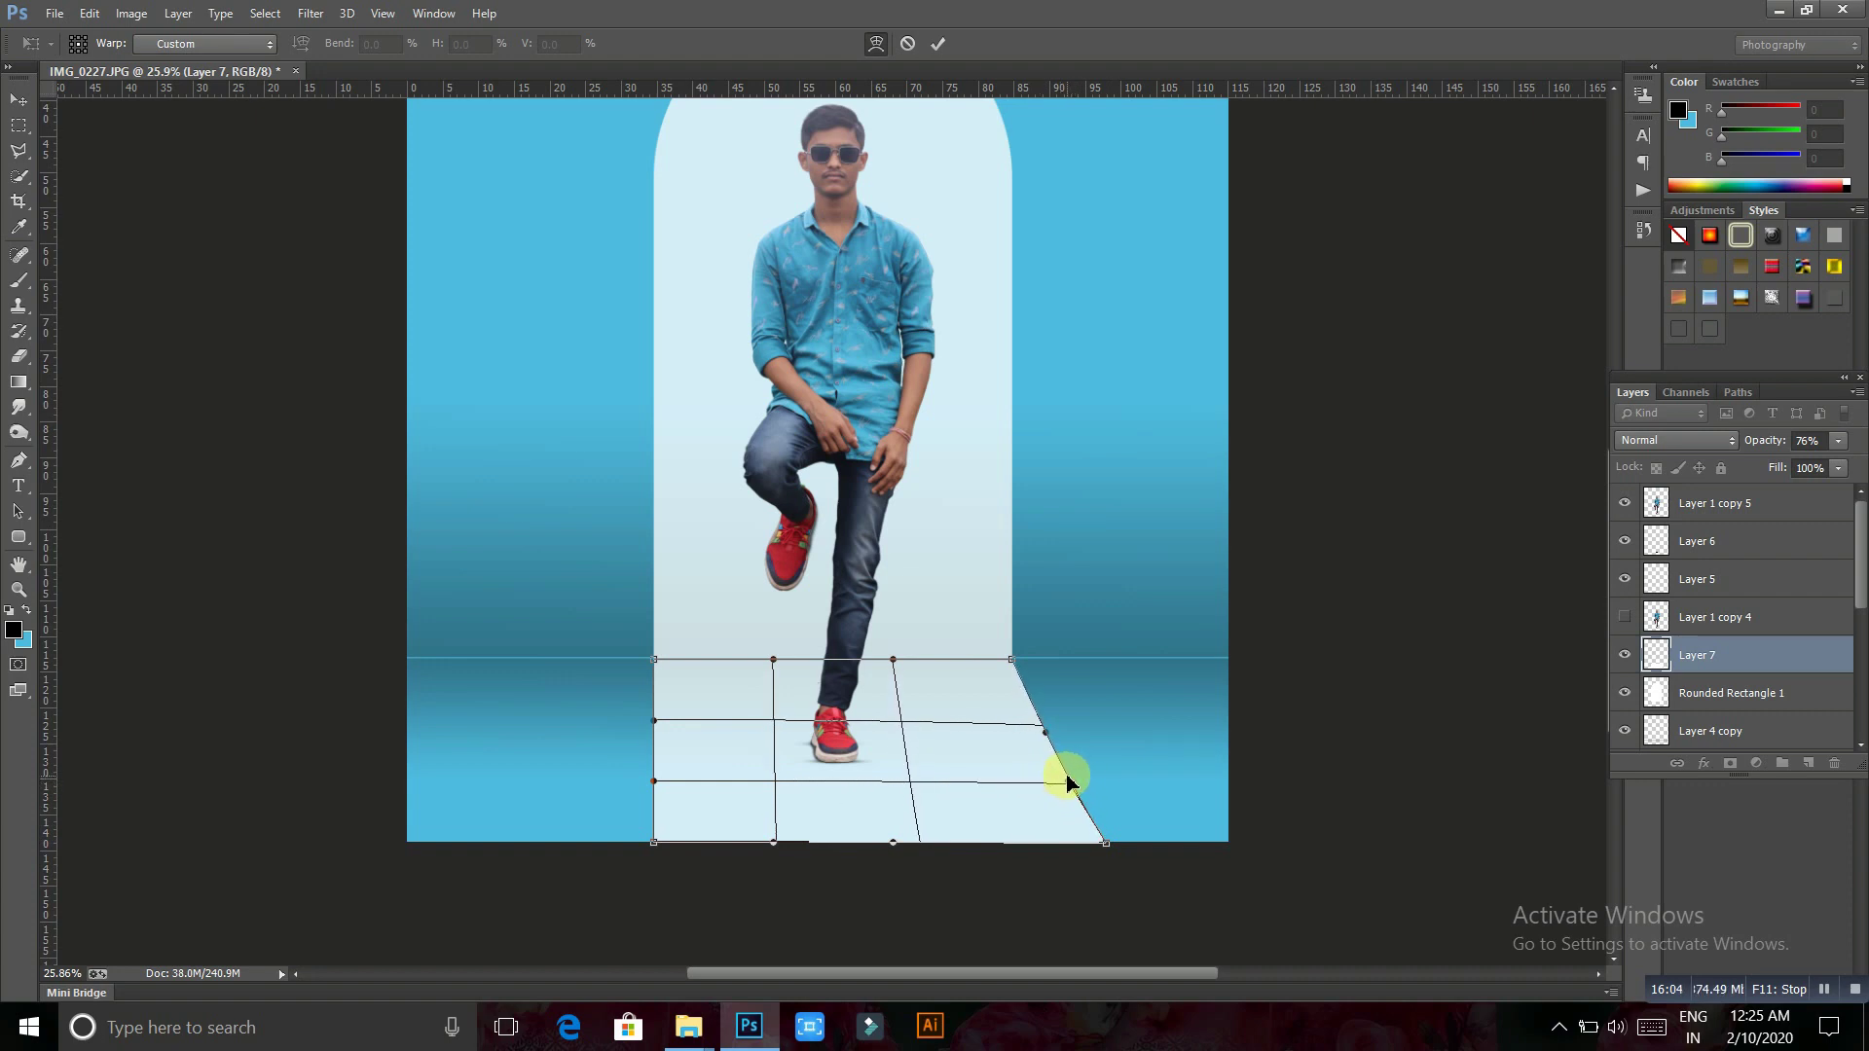
# Pull the floor's left edge and bottom-left corner outward to match the flare
pyautogui.moveTo(637, 841); pyautogui.dragTo(562, 839)
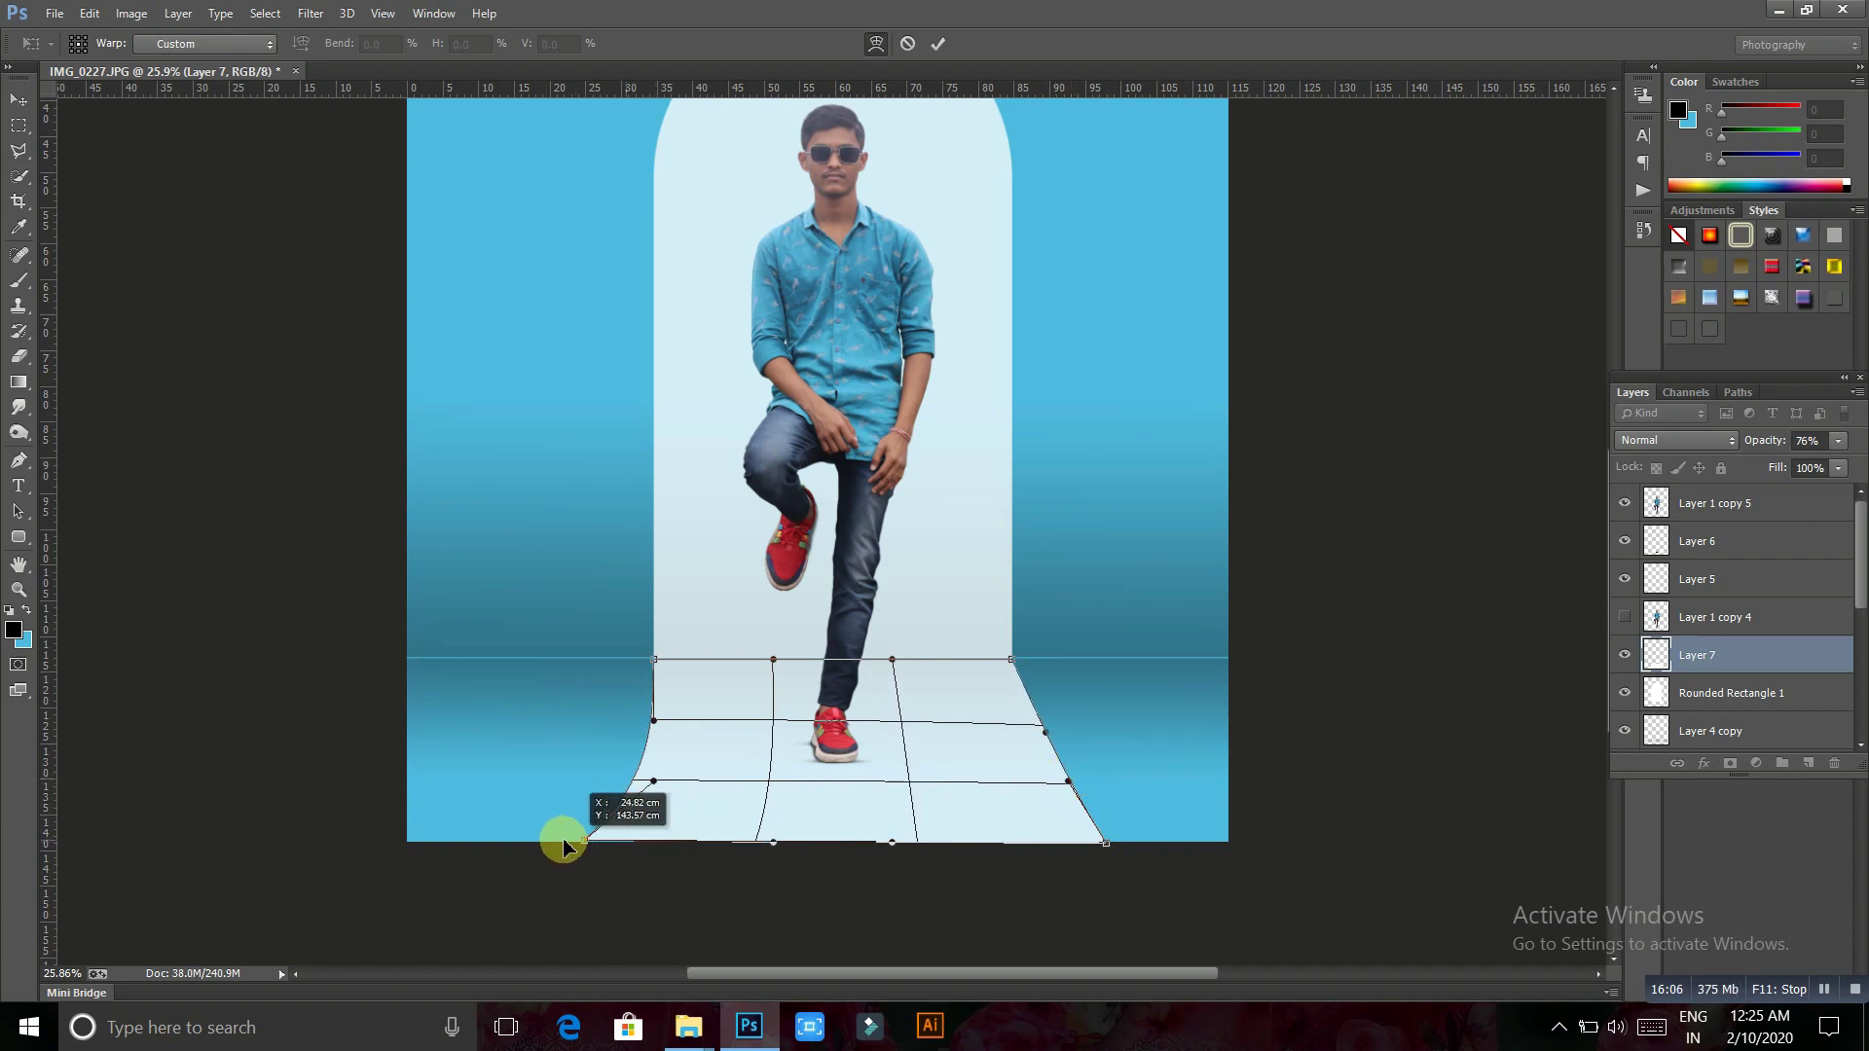
pyautogui.moveTo(652, 784); pyautogui.dragTo(606, 783)
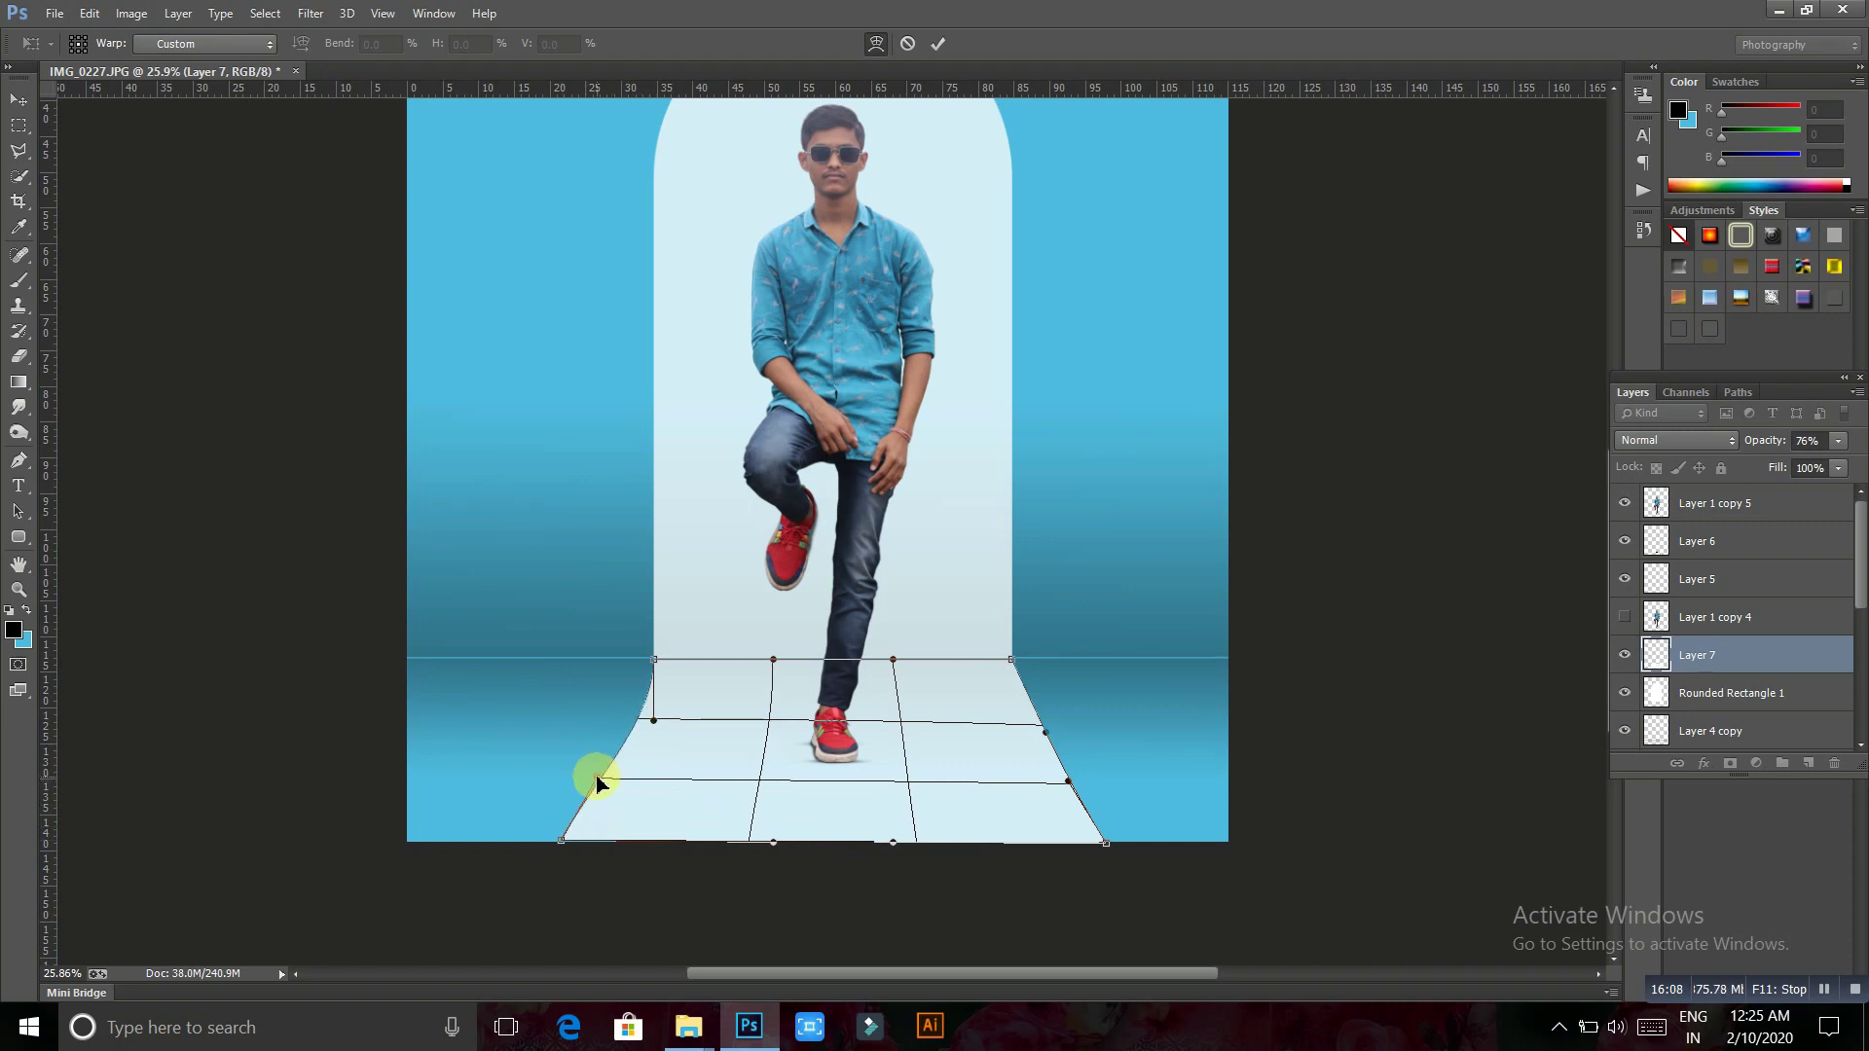
pyautogui.moveTo(650, 721); pyautogui.dragTo(626, 718)
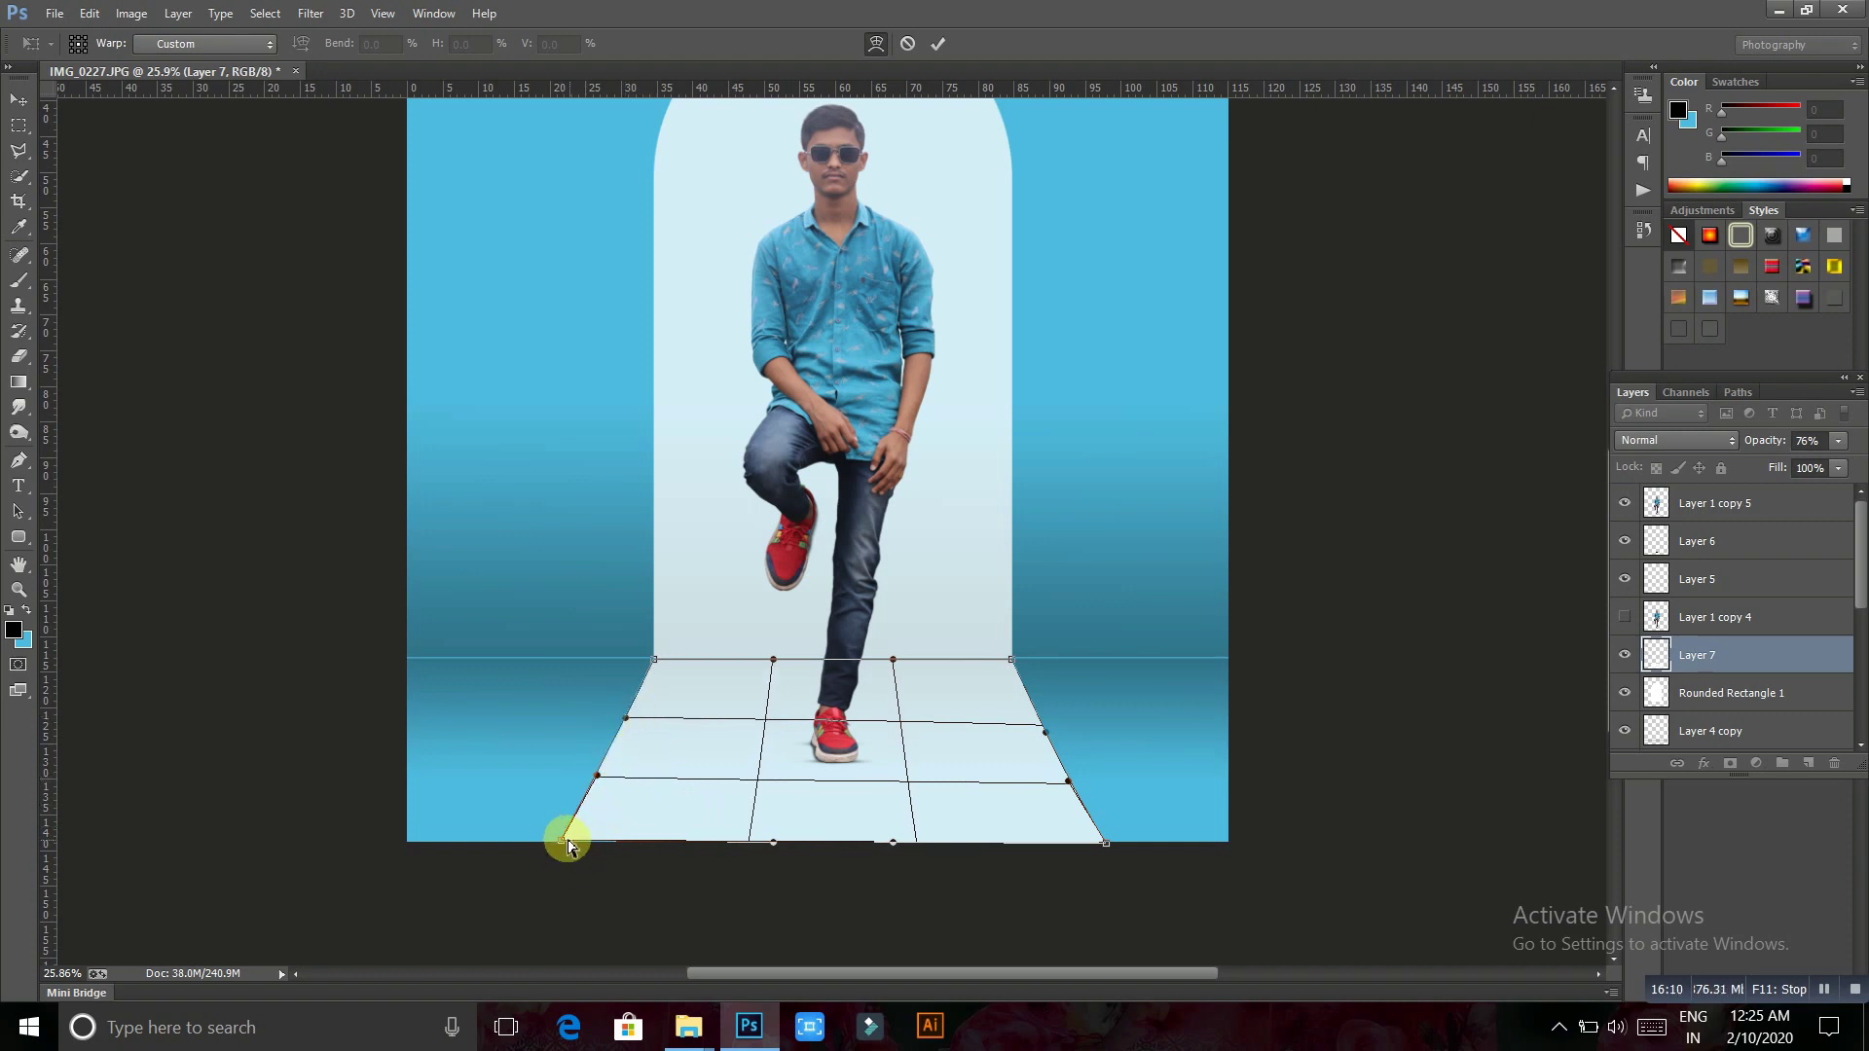
pyautogui.moveTo(554, 845); pyautogui.dragTo(545, 843)
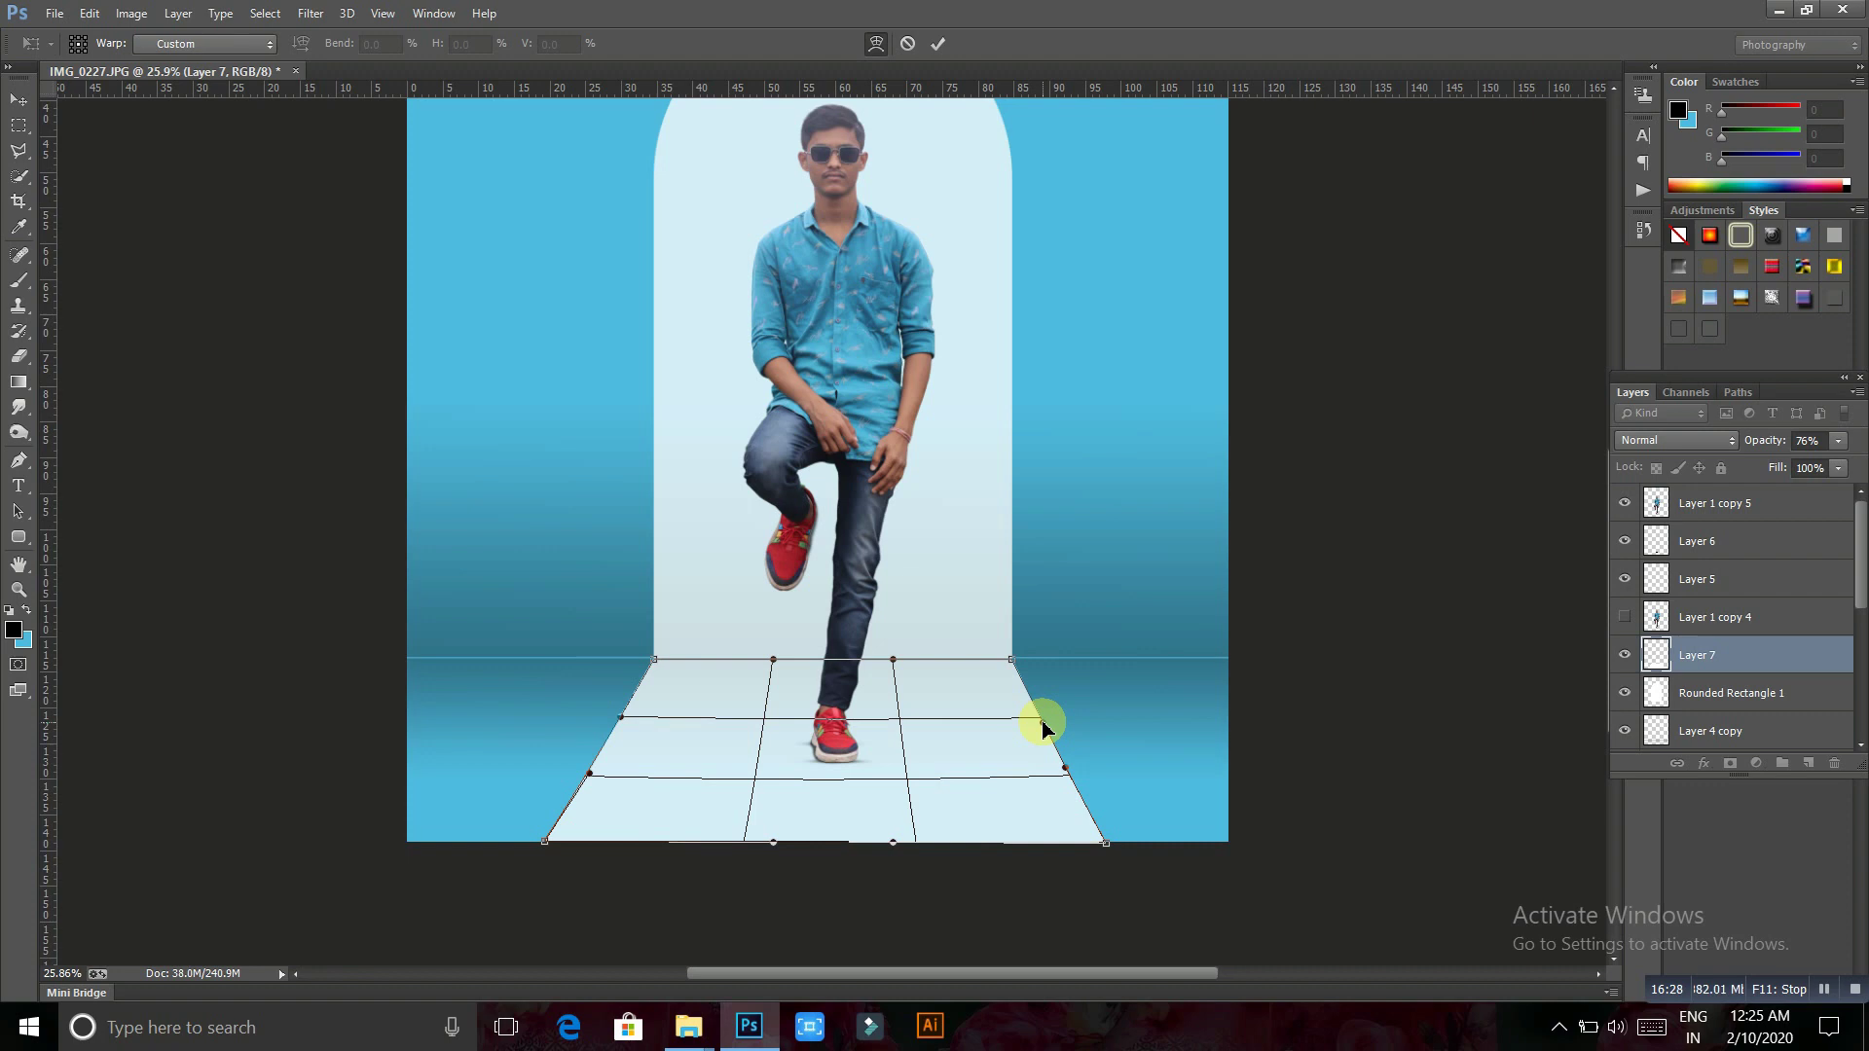
# Commit the warped floor and lower Layer 7's opacity to 49%
pyautogui.press('Return')
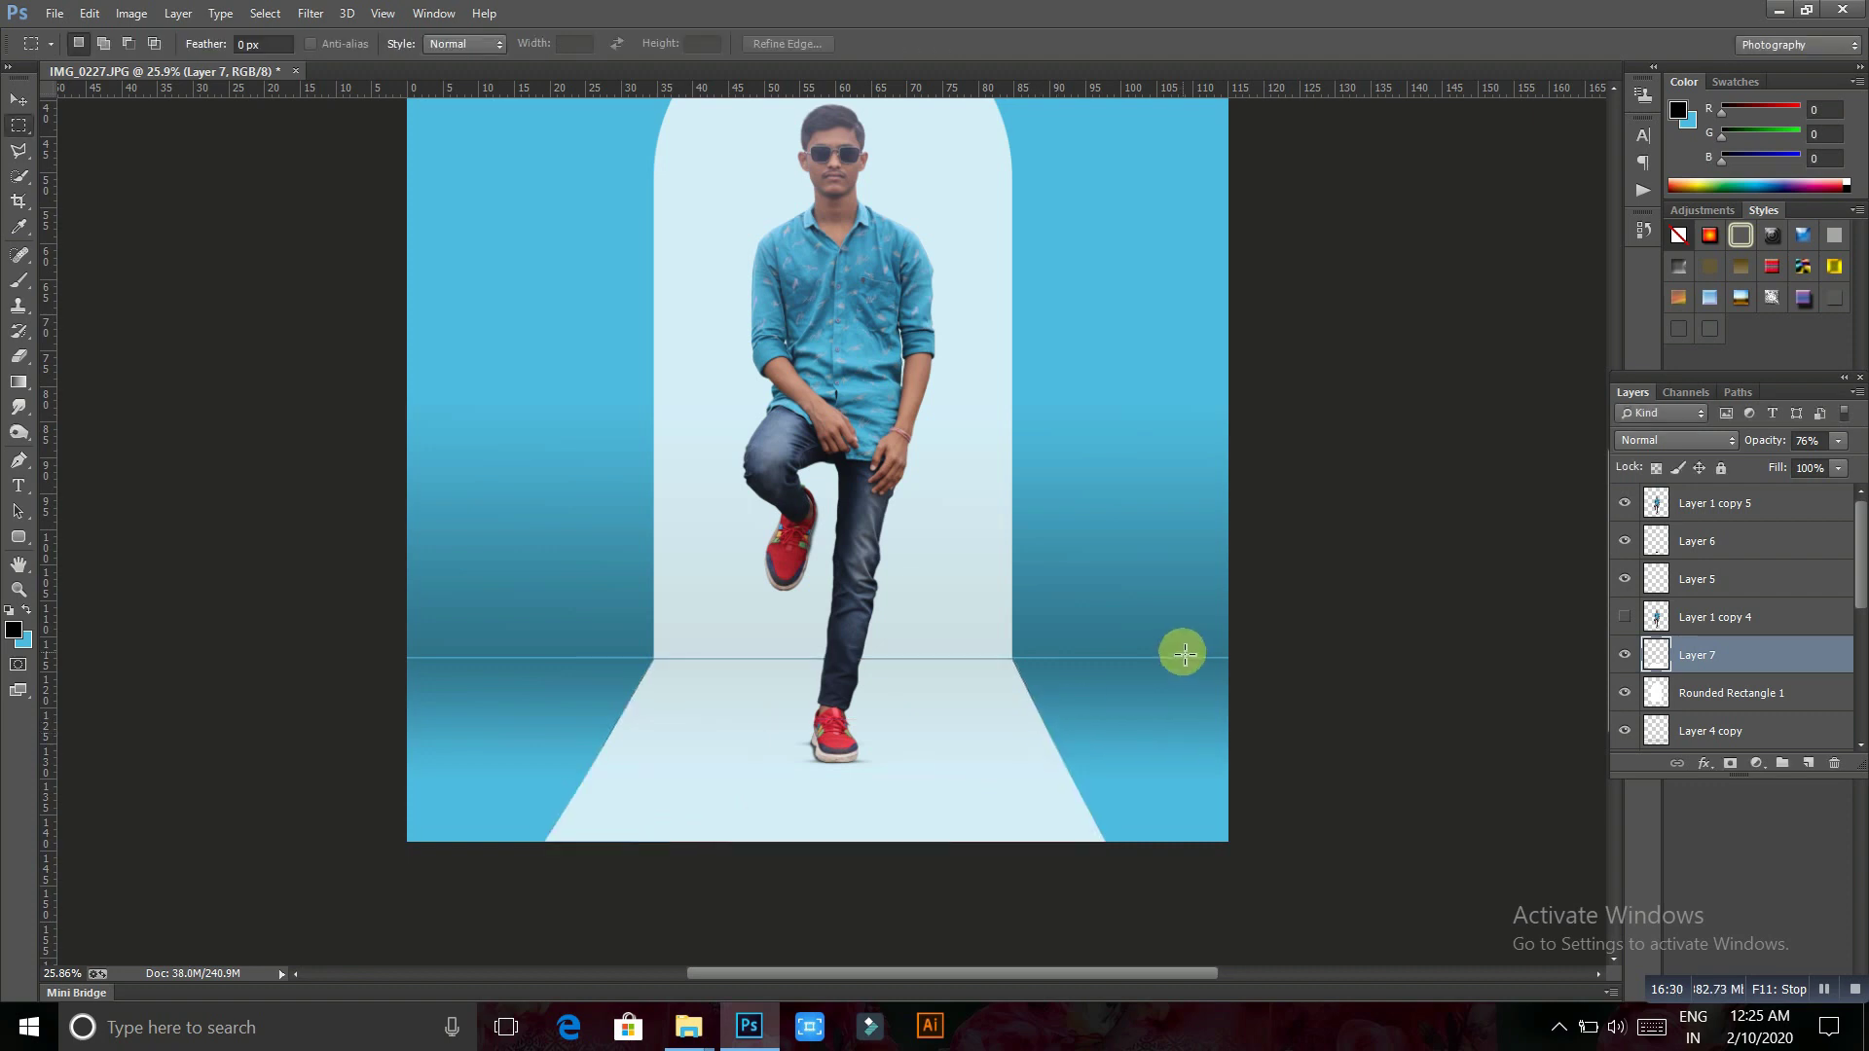
pyautogui.moveTo(1758, 457); pyautogui.dragTo(1751, 459)
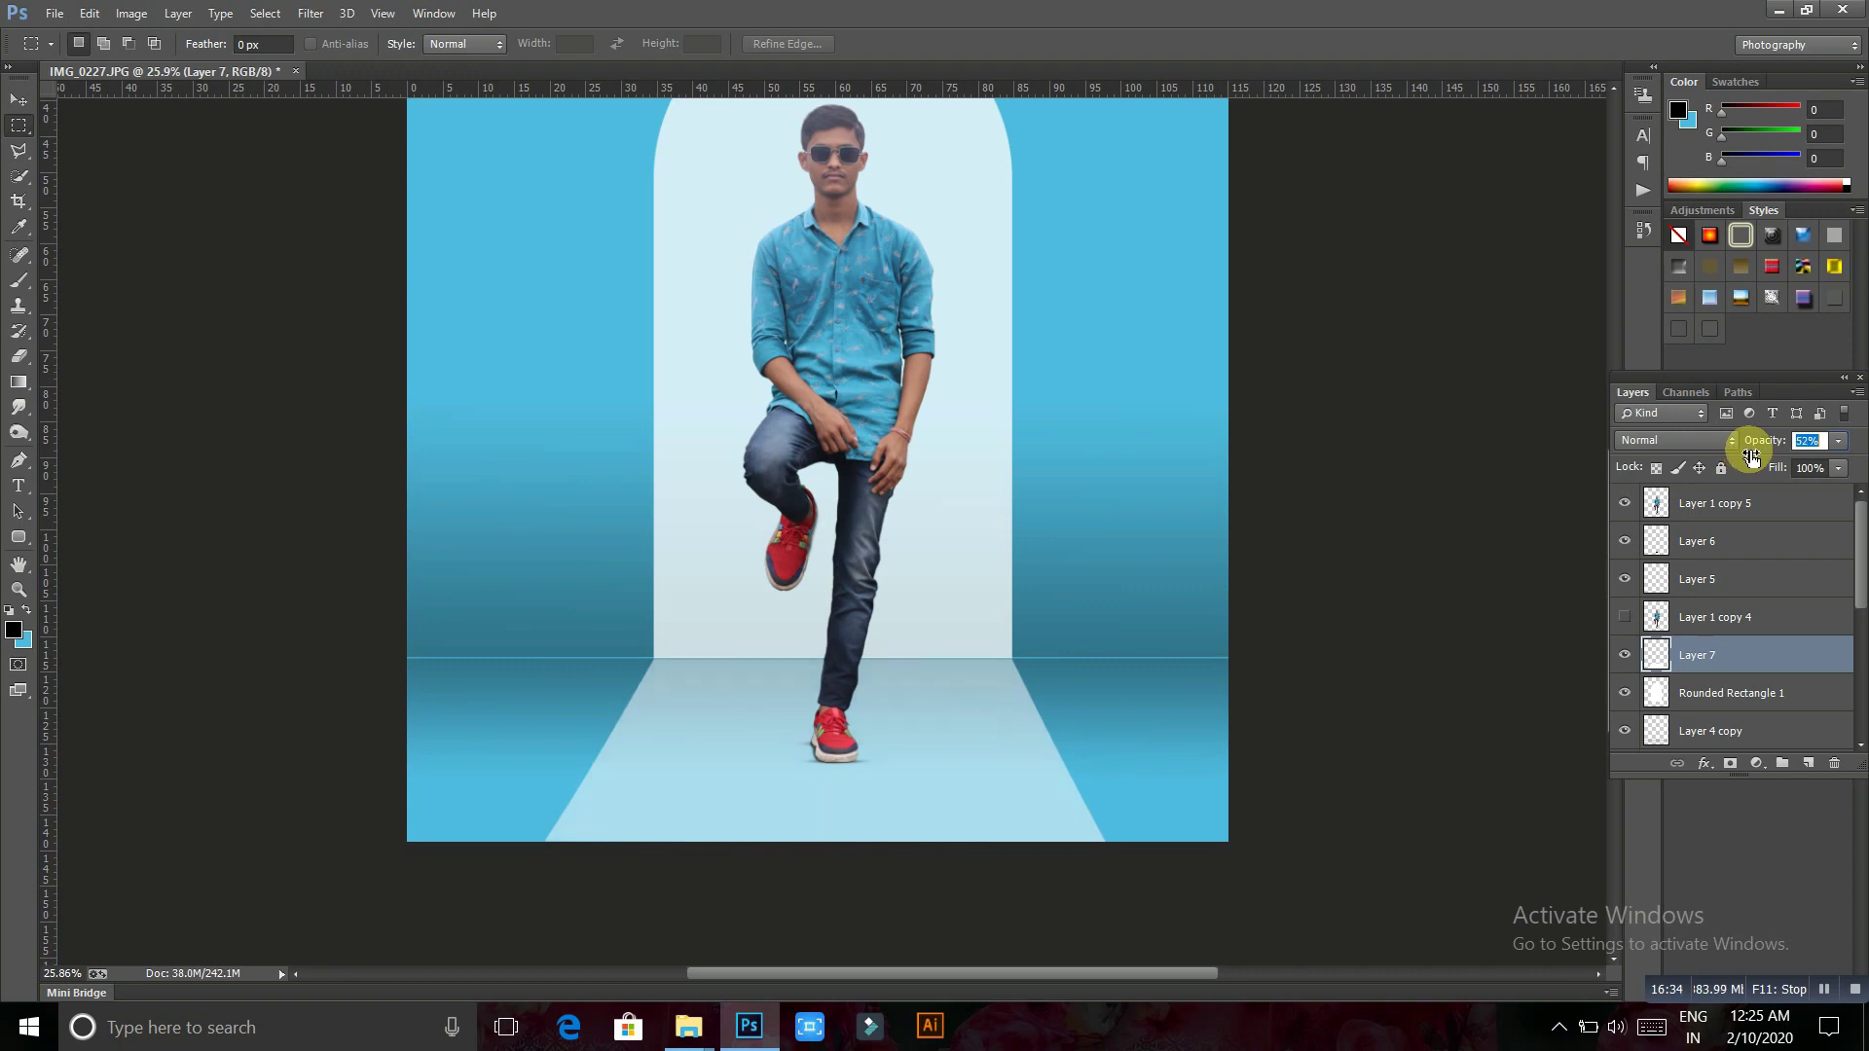
pyautogui.scroll(-5, 877, 682)
pyautogui.scroll(2, 1026, 468)
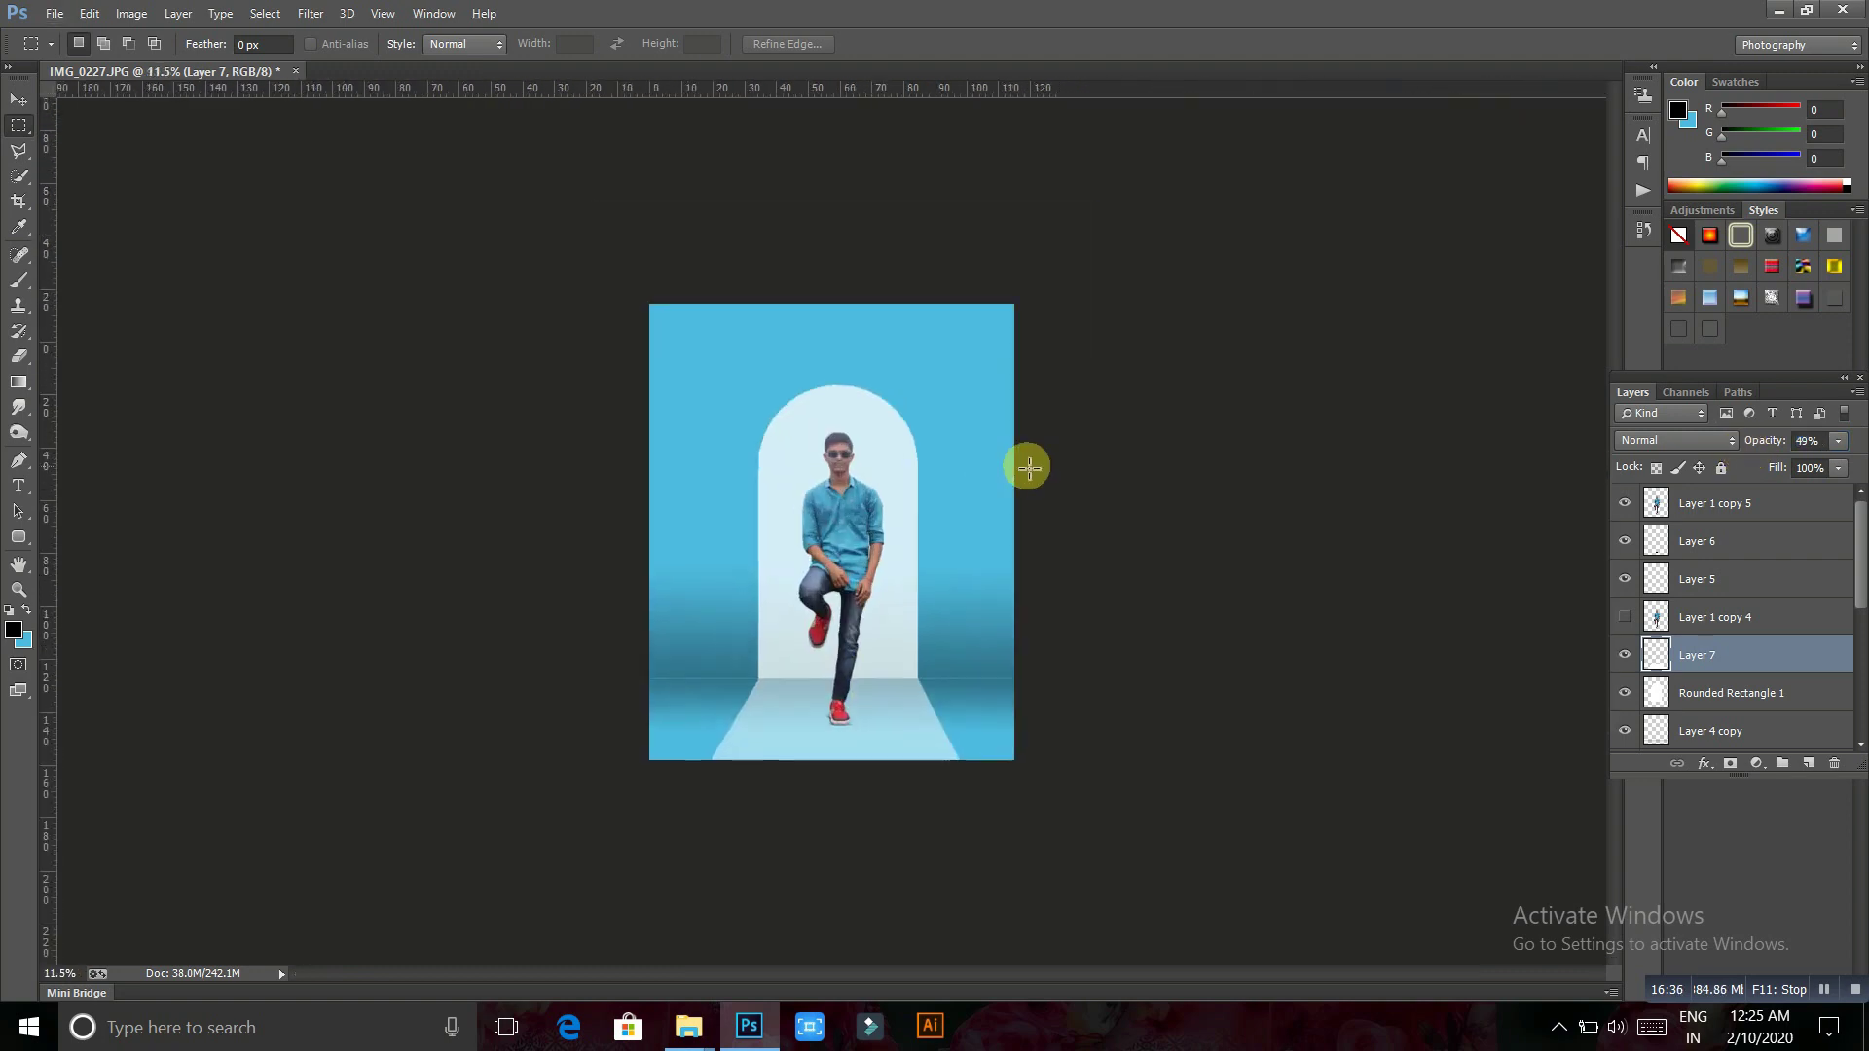
pyautogui.scroll(1, 976, 451)
pyautogui.scroll(2, 976, 451)
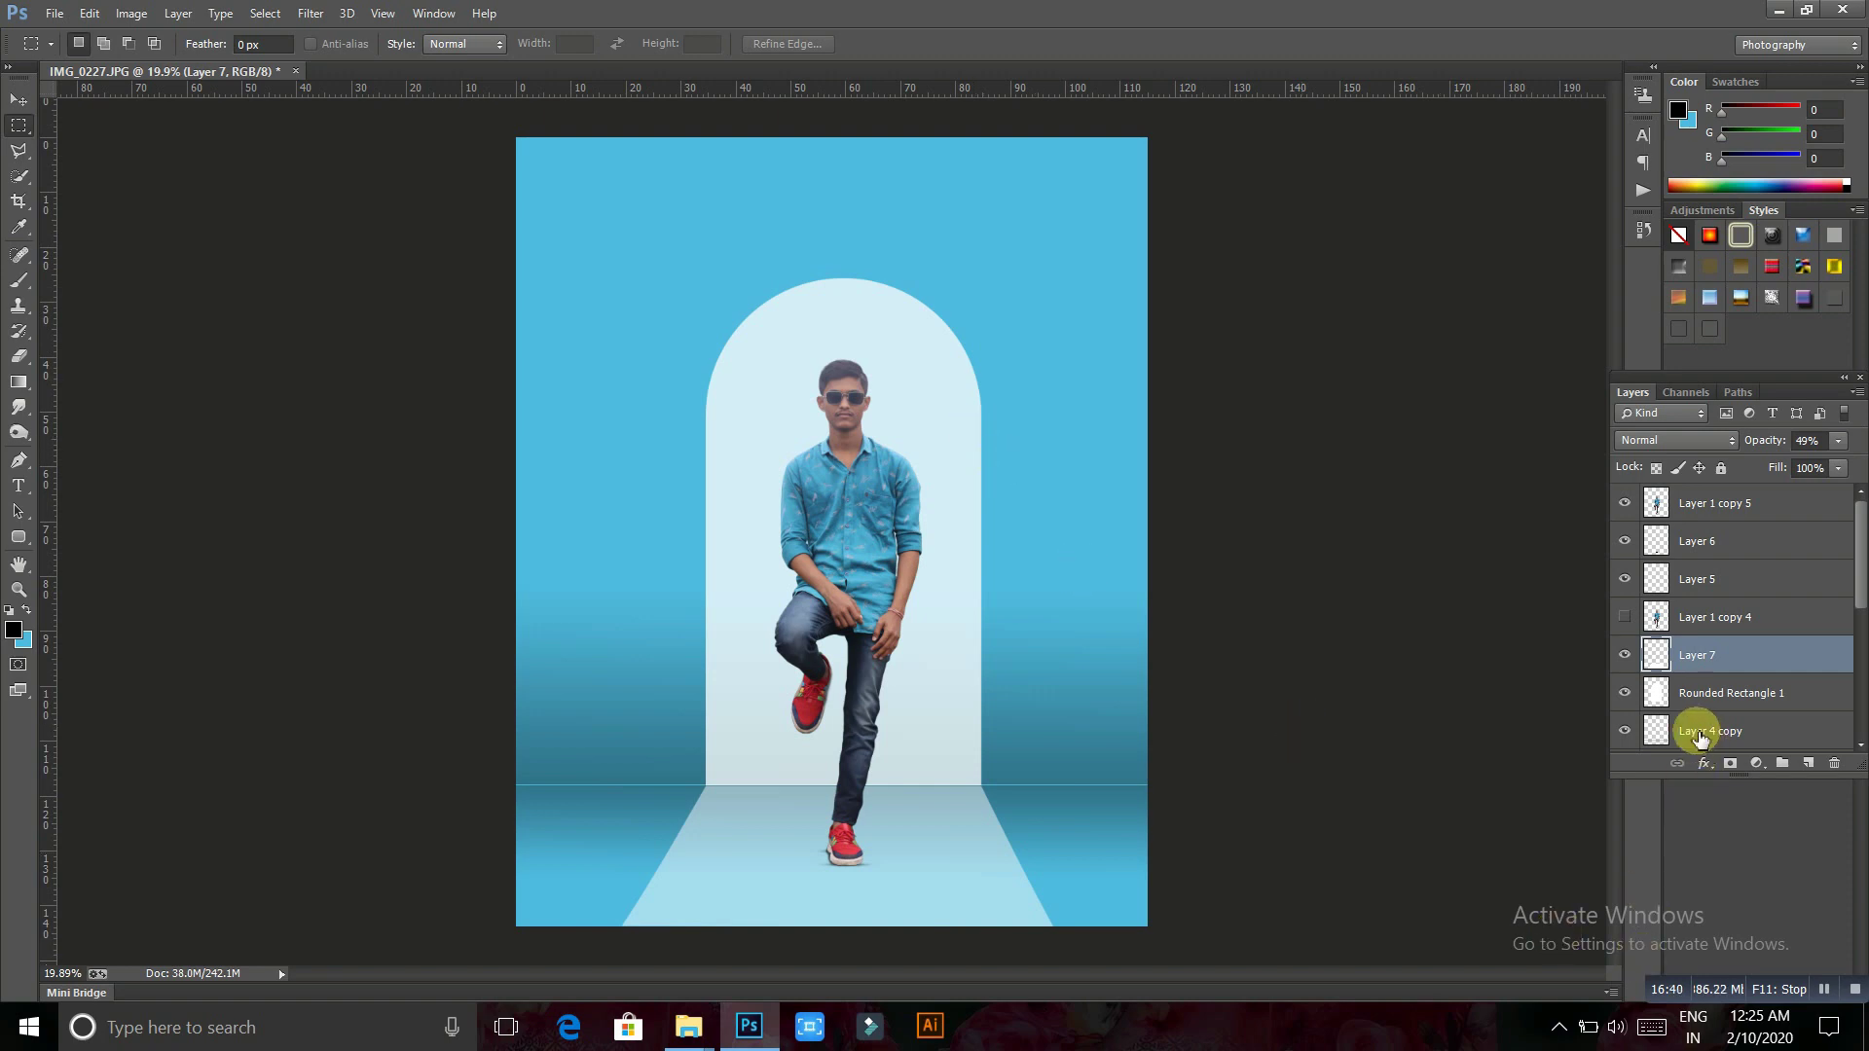
# Duplicate the Rounded Rectangle 1 arch for transforming, then undo the duplicate
pyautogui.click(1702, 695)
pyautogui.hotkey('ctrl', 'j')
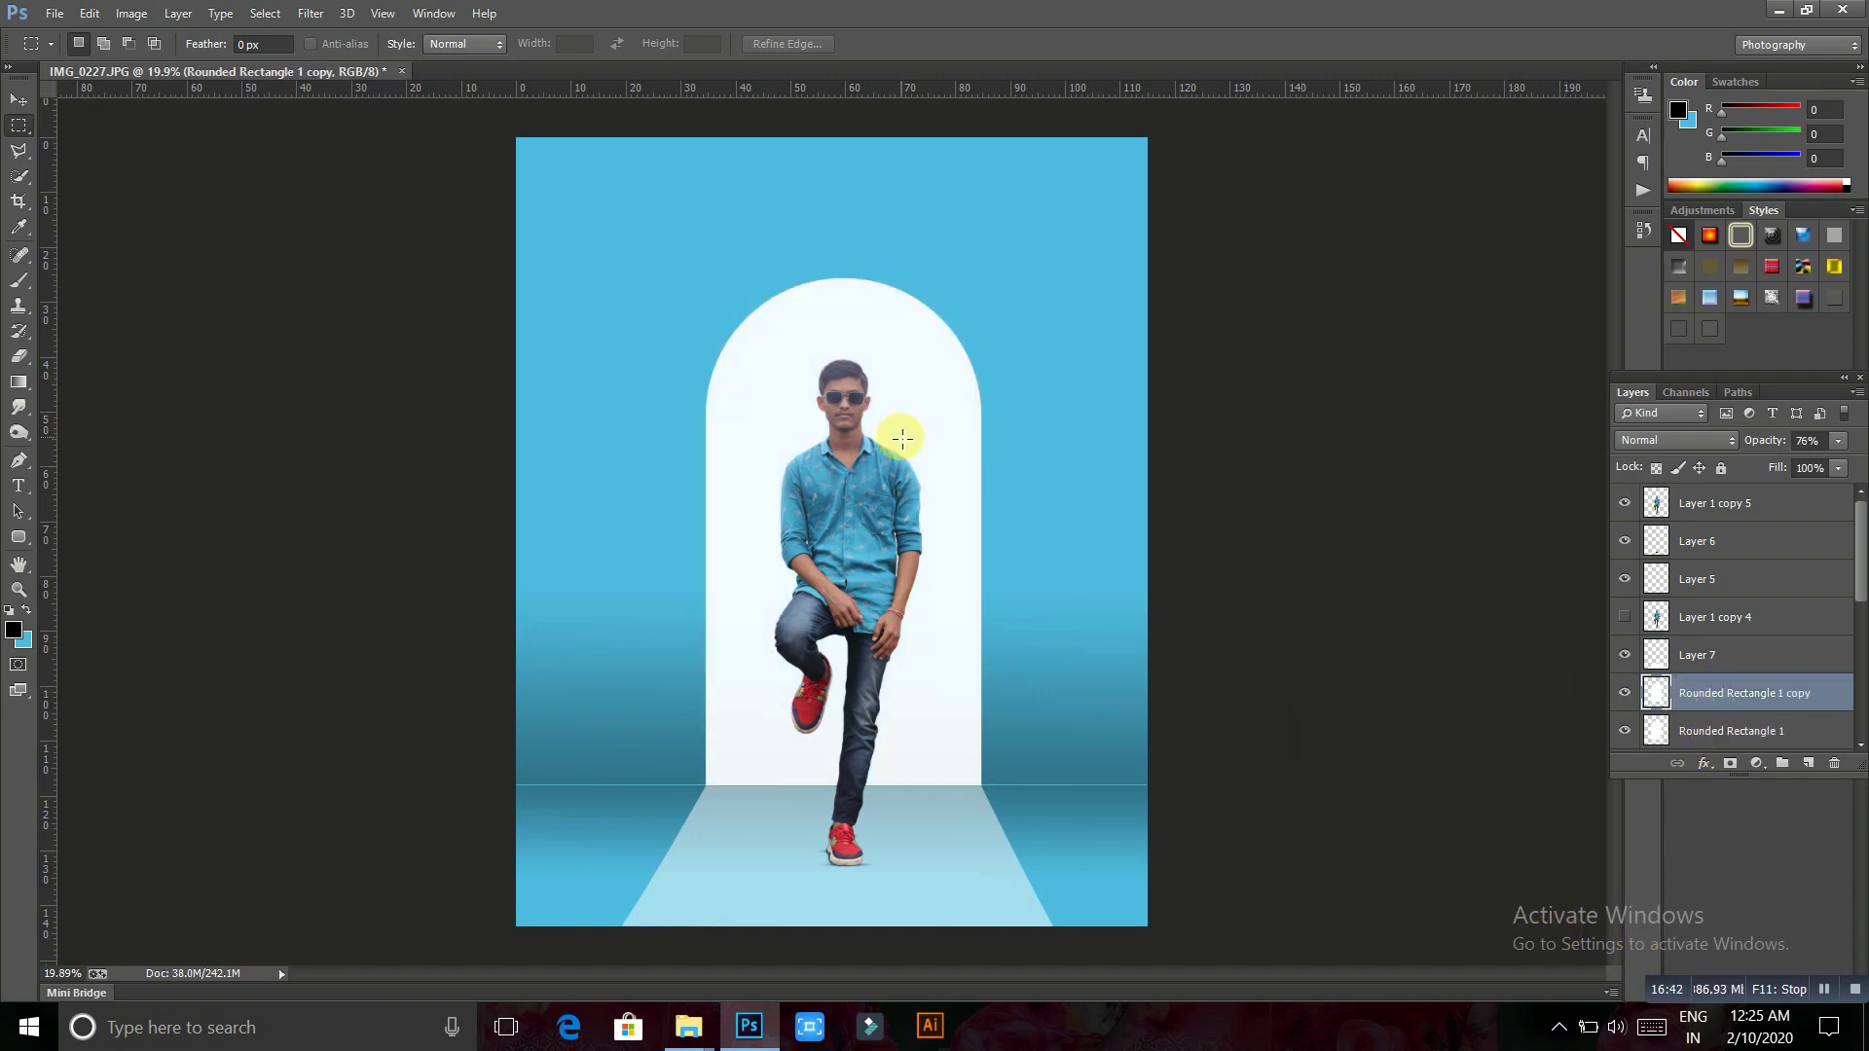
pyautogui.rightClick(901, 439)
pyautogui.click(972, 646)
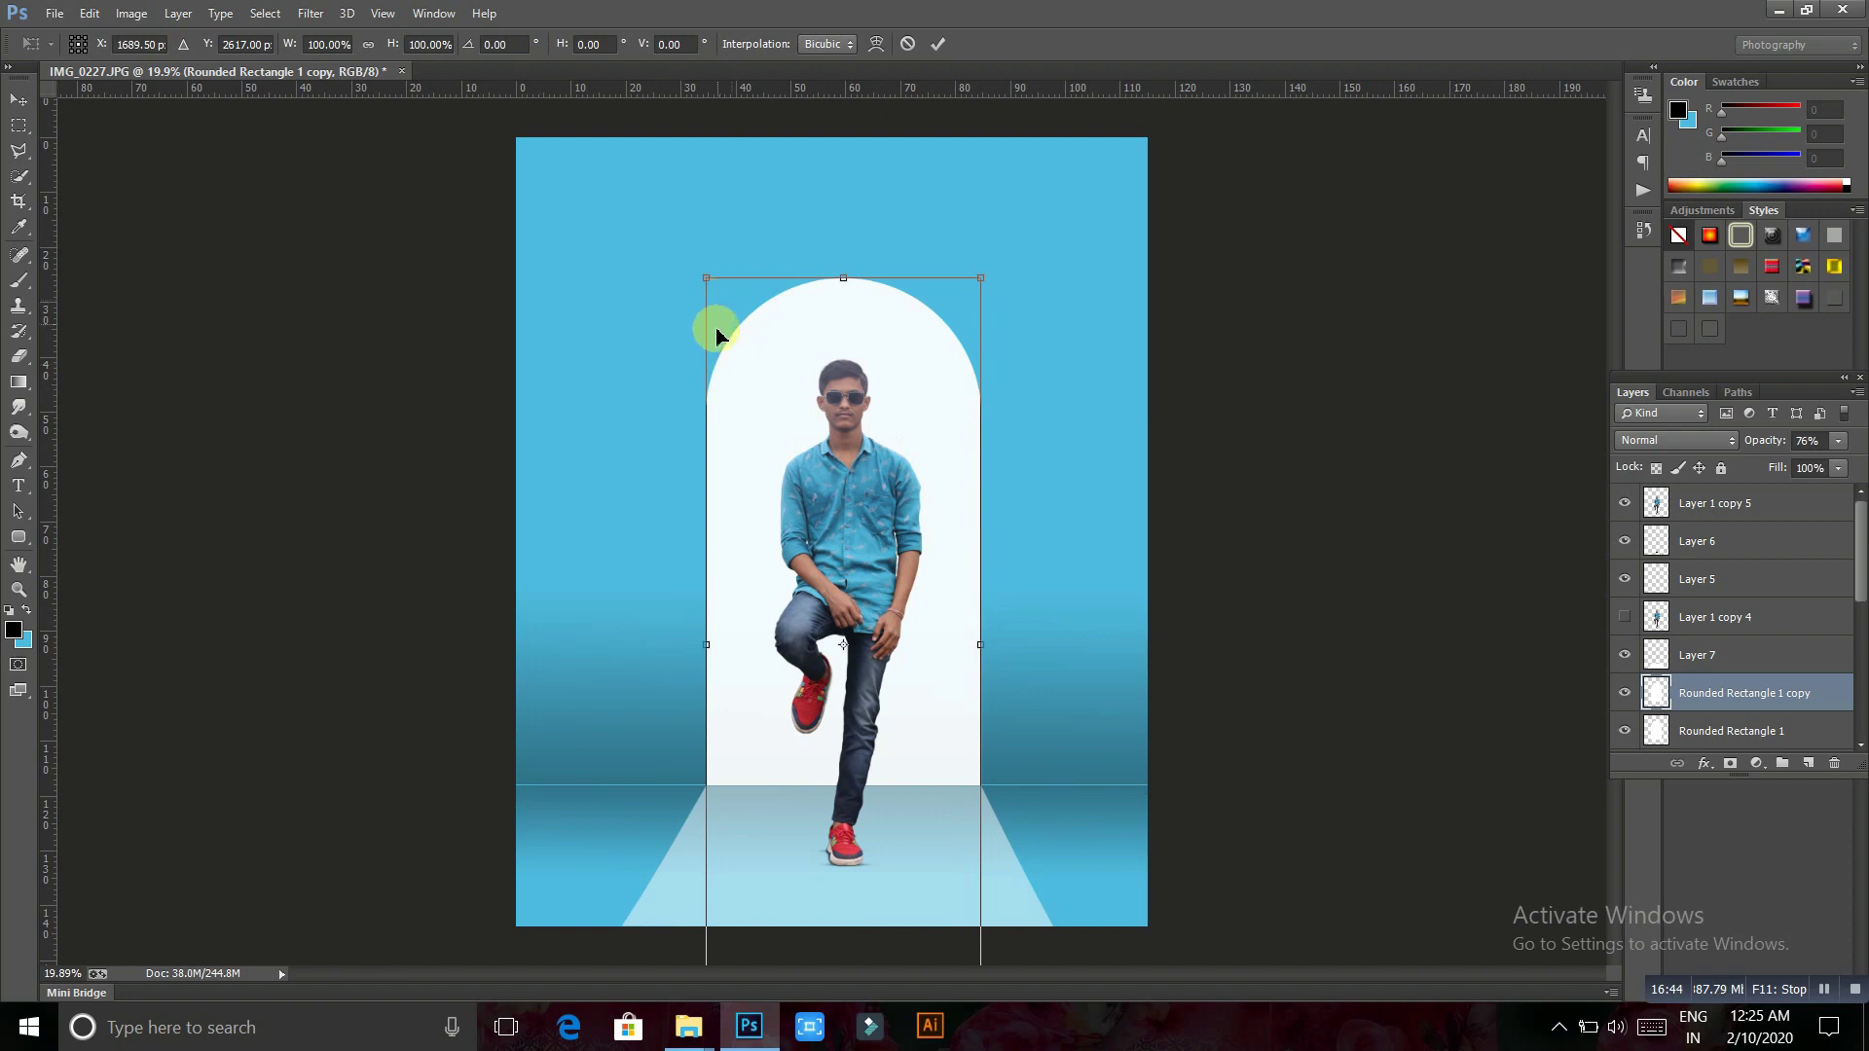
pyautogui.press('Escape')
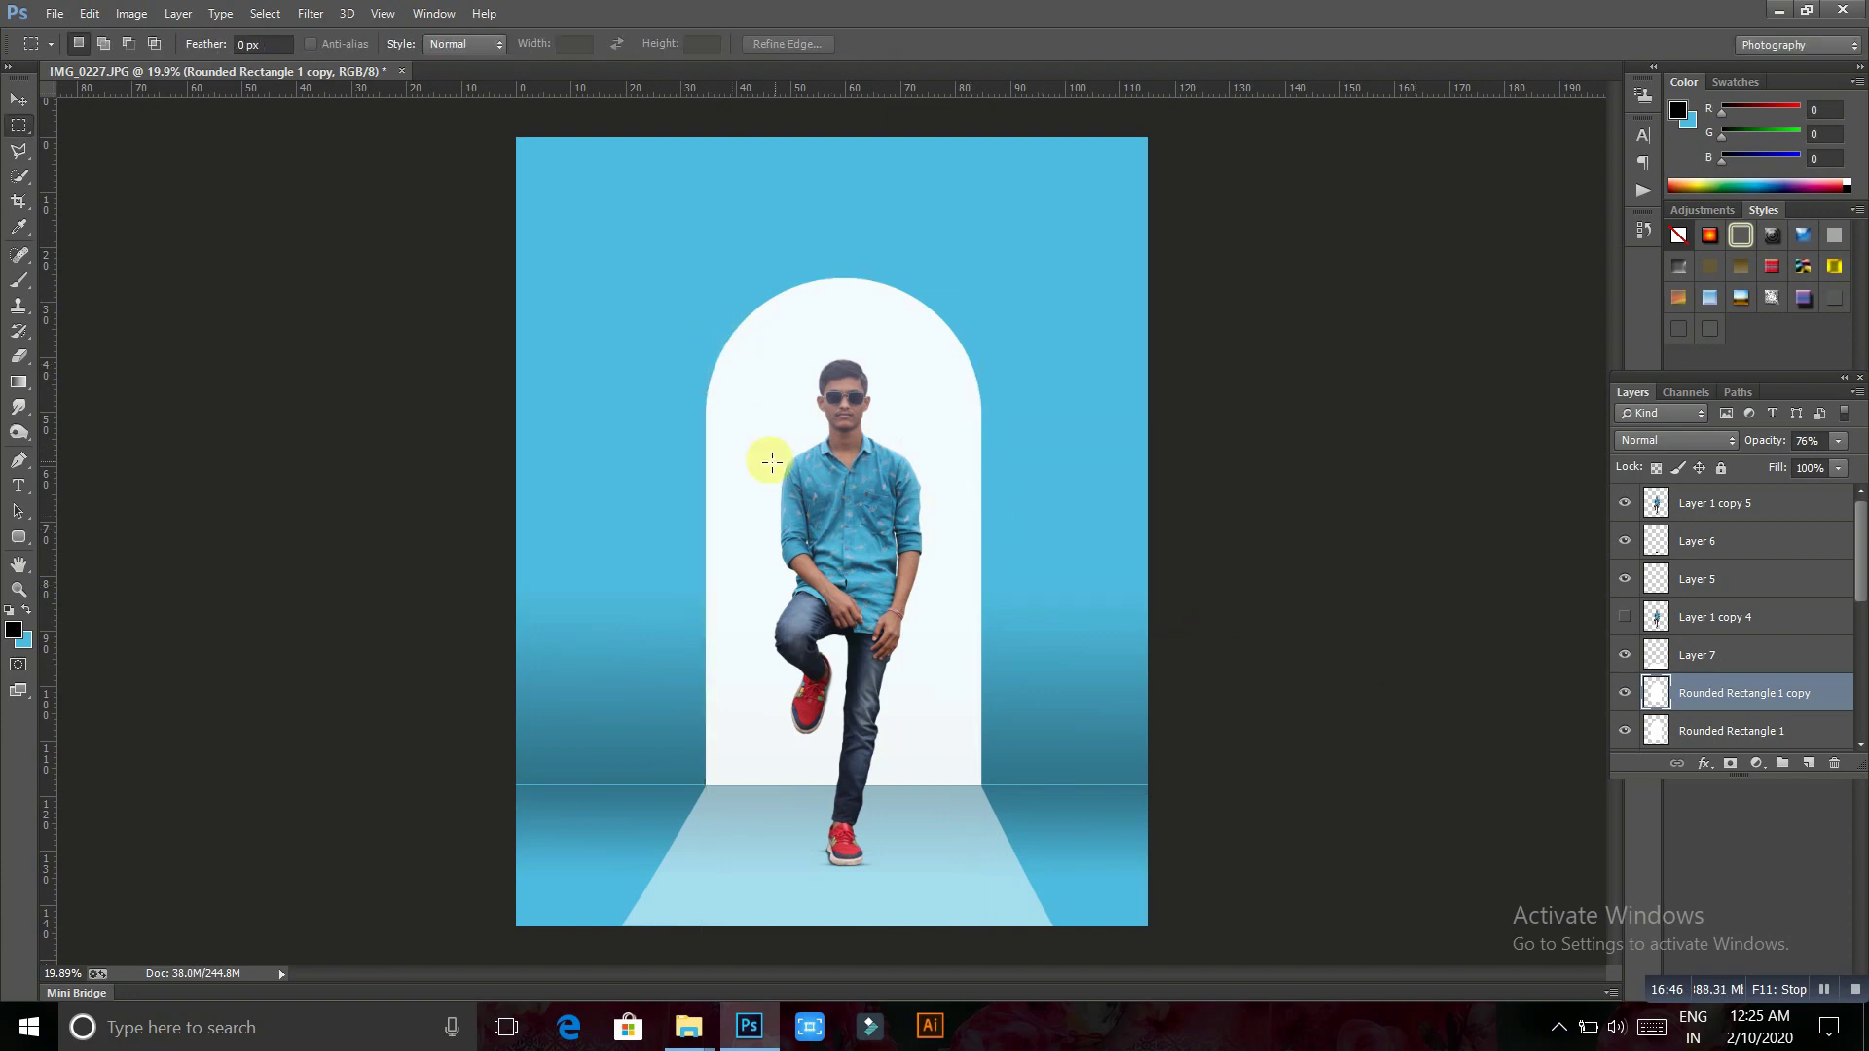
pyautogui.hotkey('ctrl', 'z')
# Copy a marquee area around the arch, undo it, and toggle floor and arch visibility
pyautogui.moveTo(618, 215); pyautogui.dragTo(1090, 822)
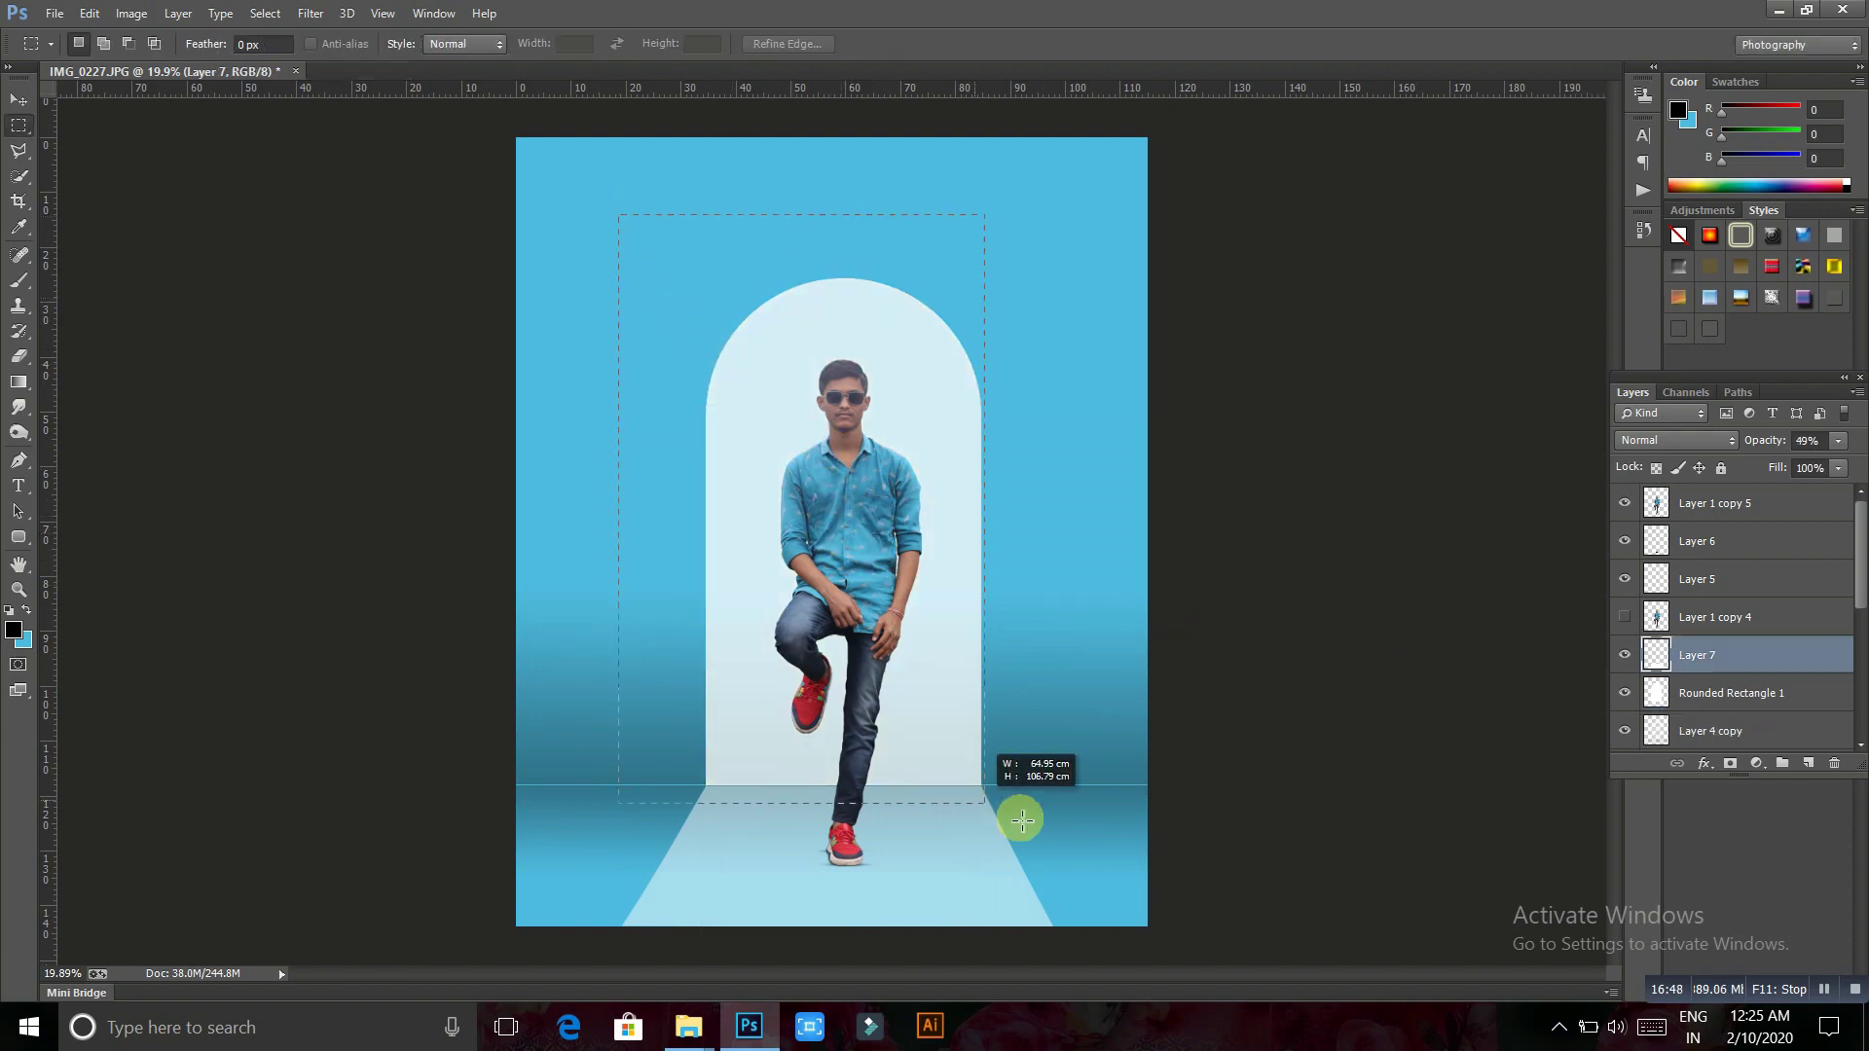
pyautogui.hotkey('ctrl', 'j')
pyautogui.rightClick(835, 540)
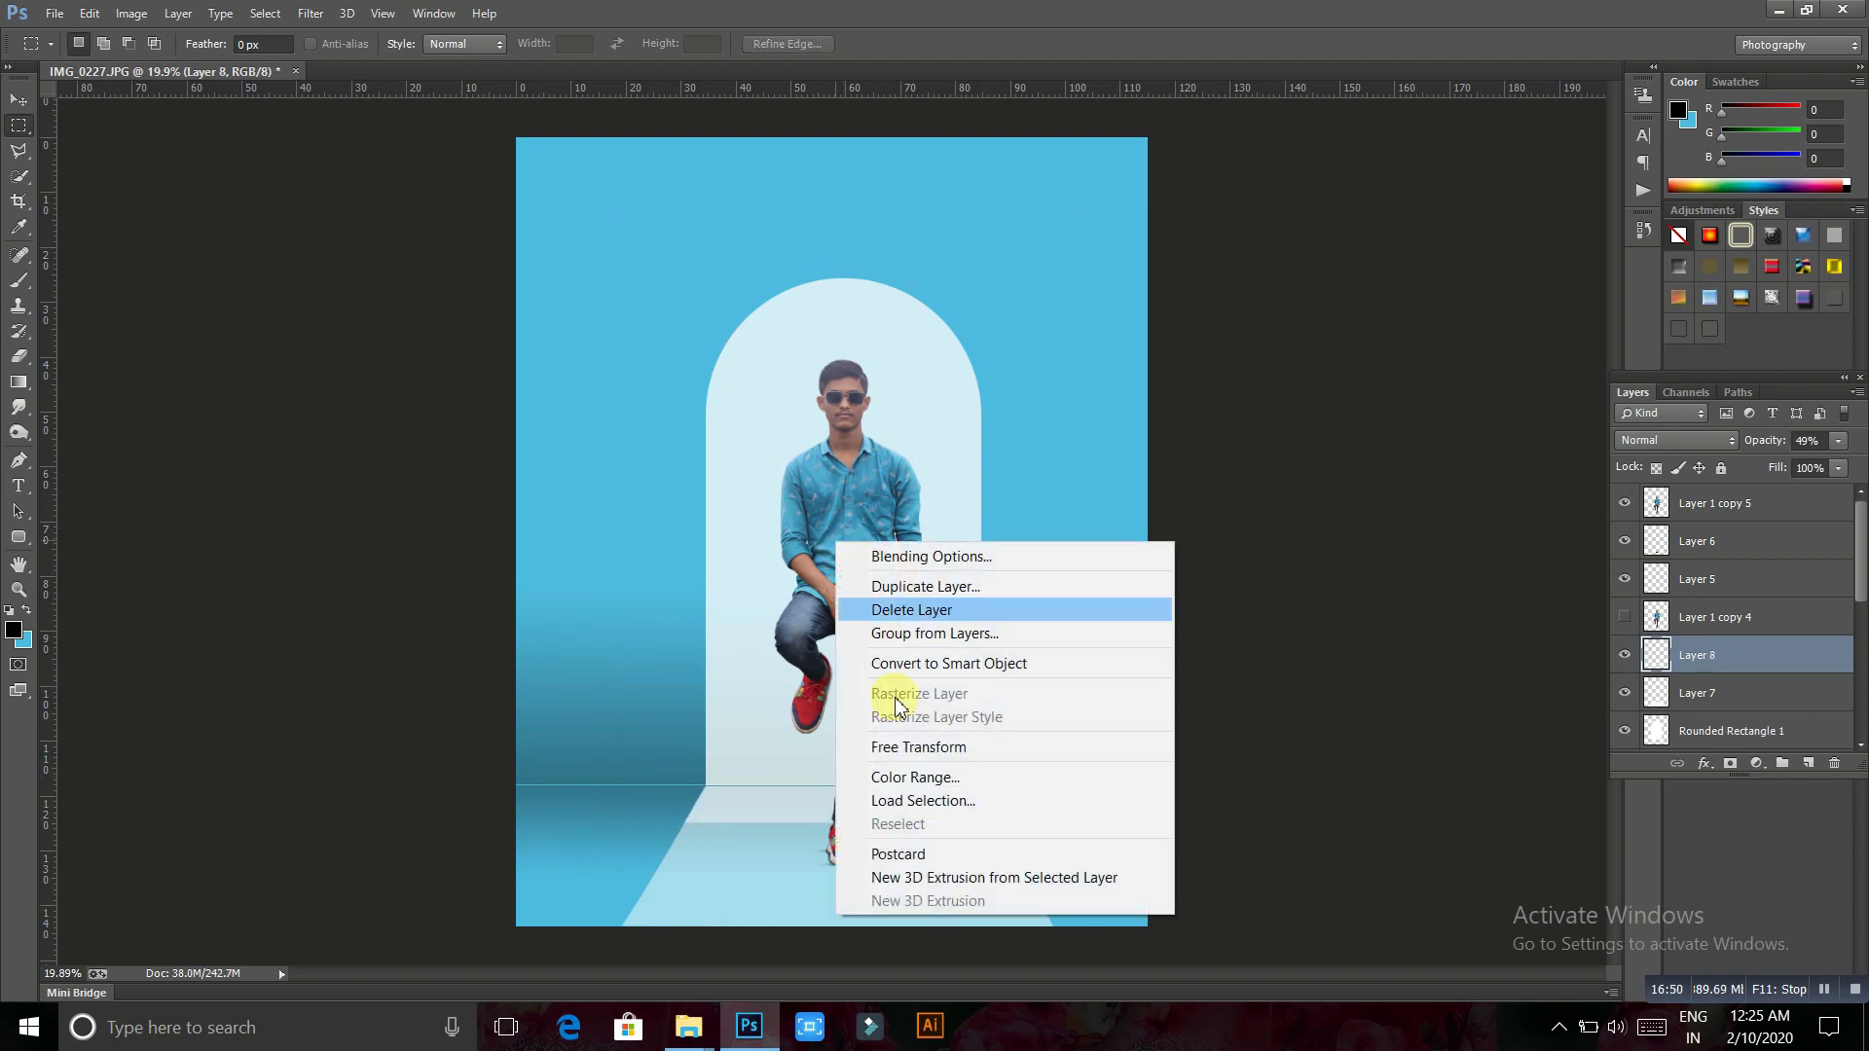
pyautogui.press('Escape')
pyautogui.hotkey('ctrl', 'z')
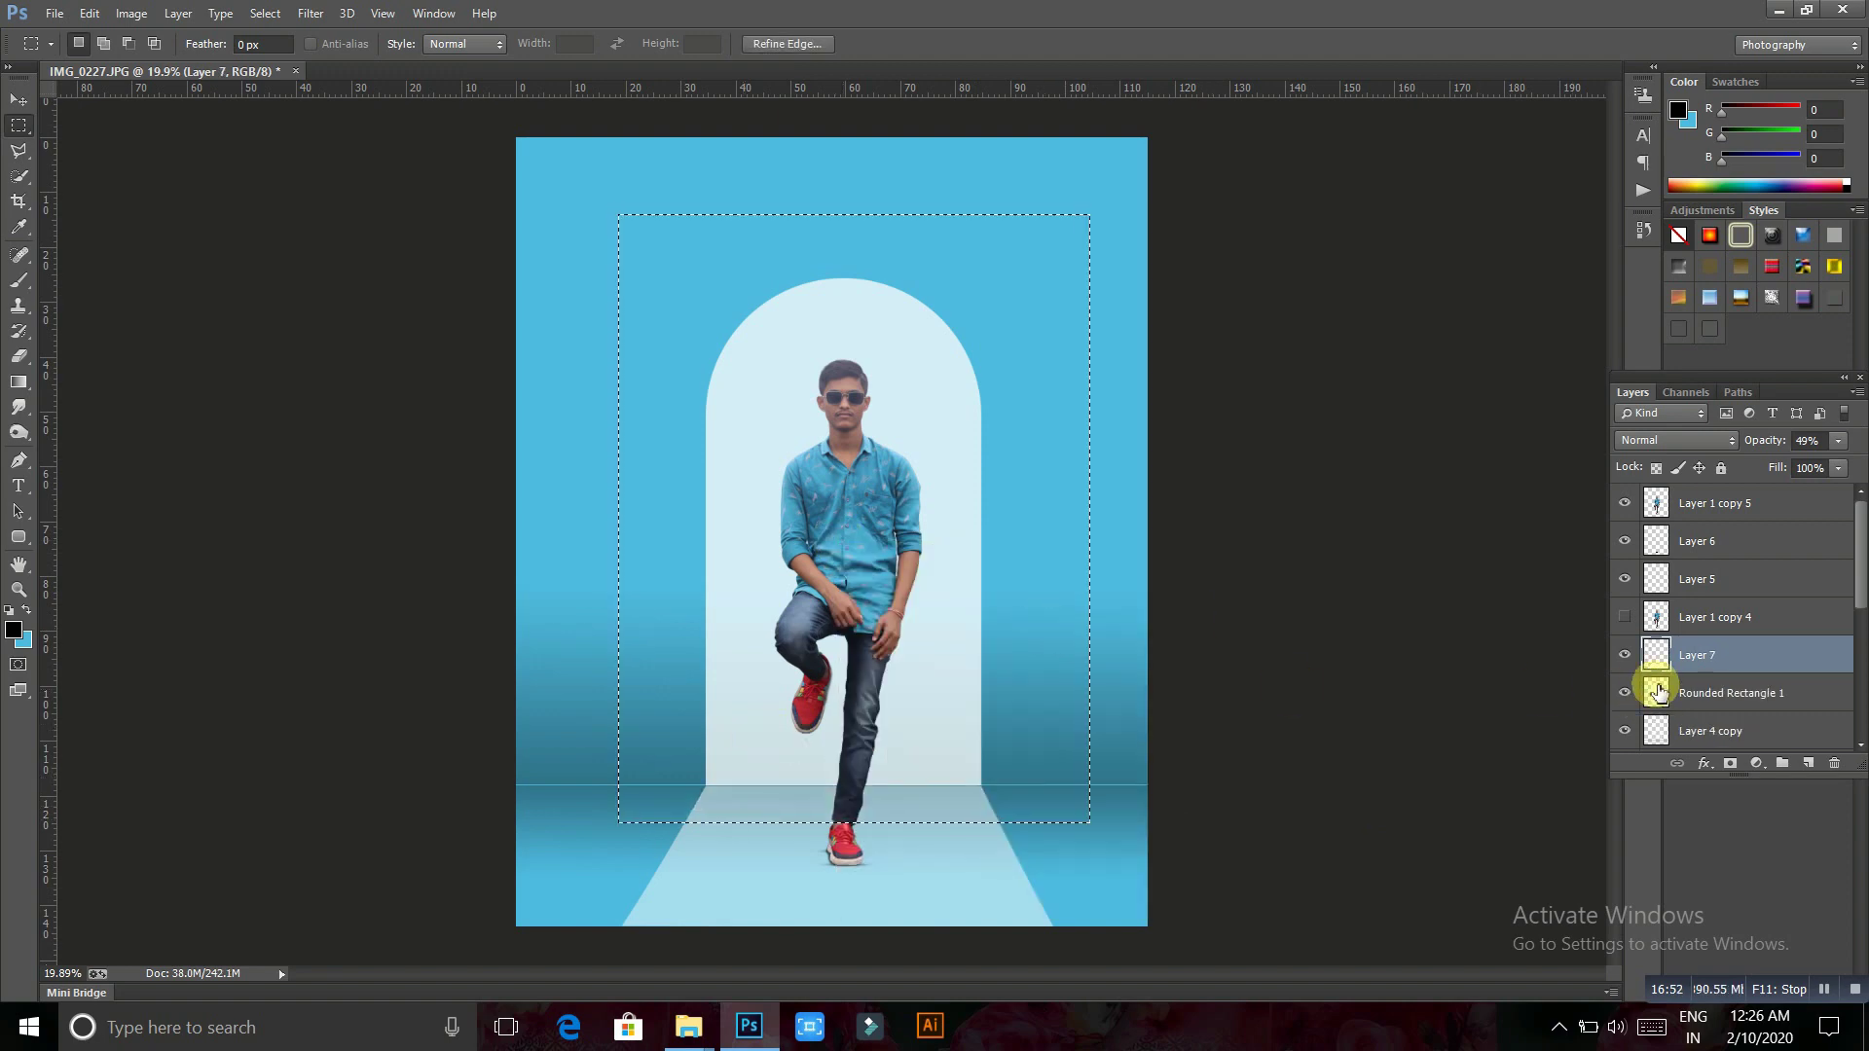
pyautogui.click(1624, 654)
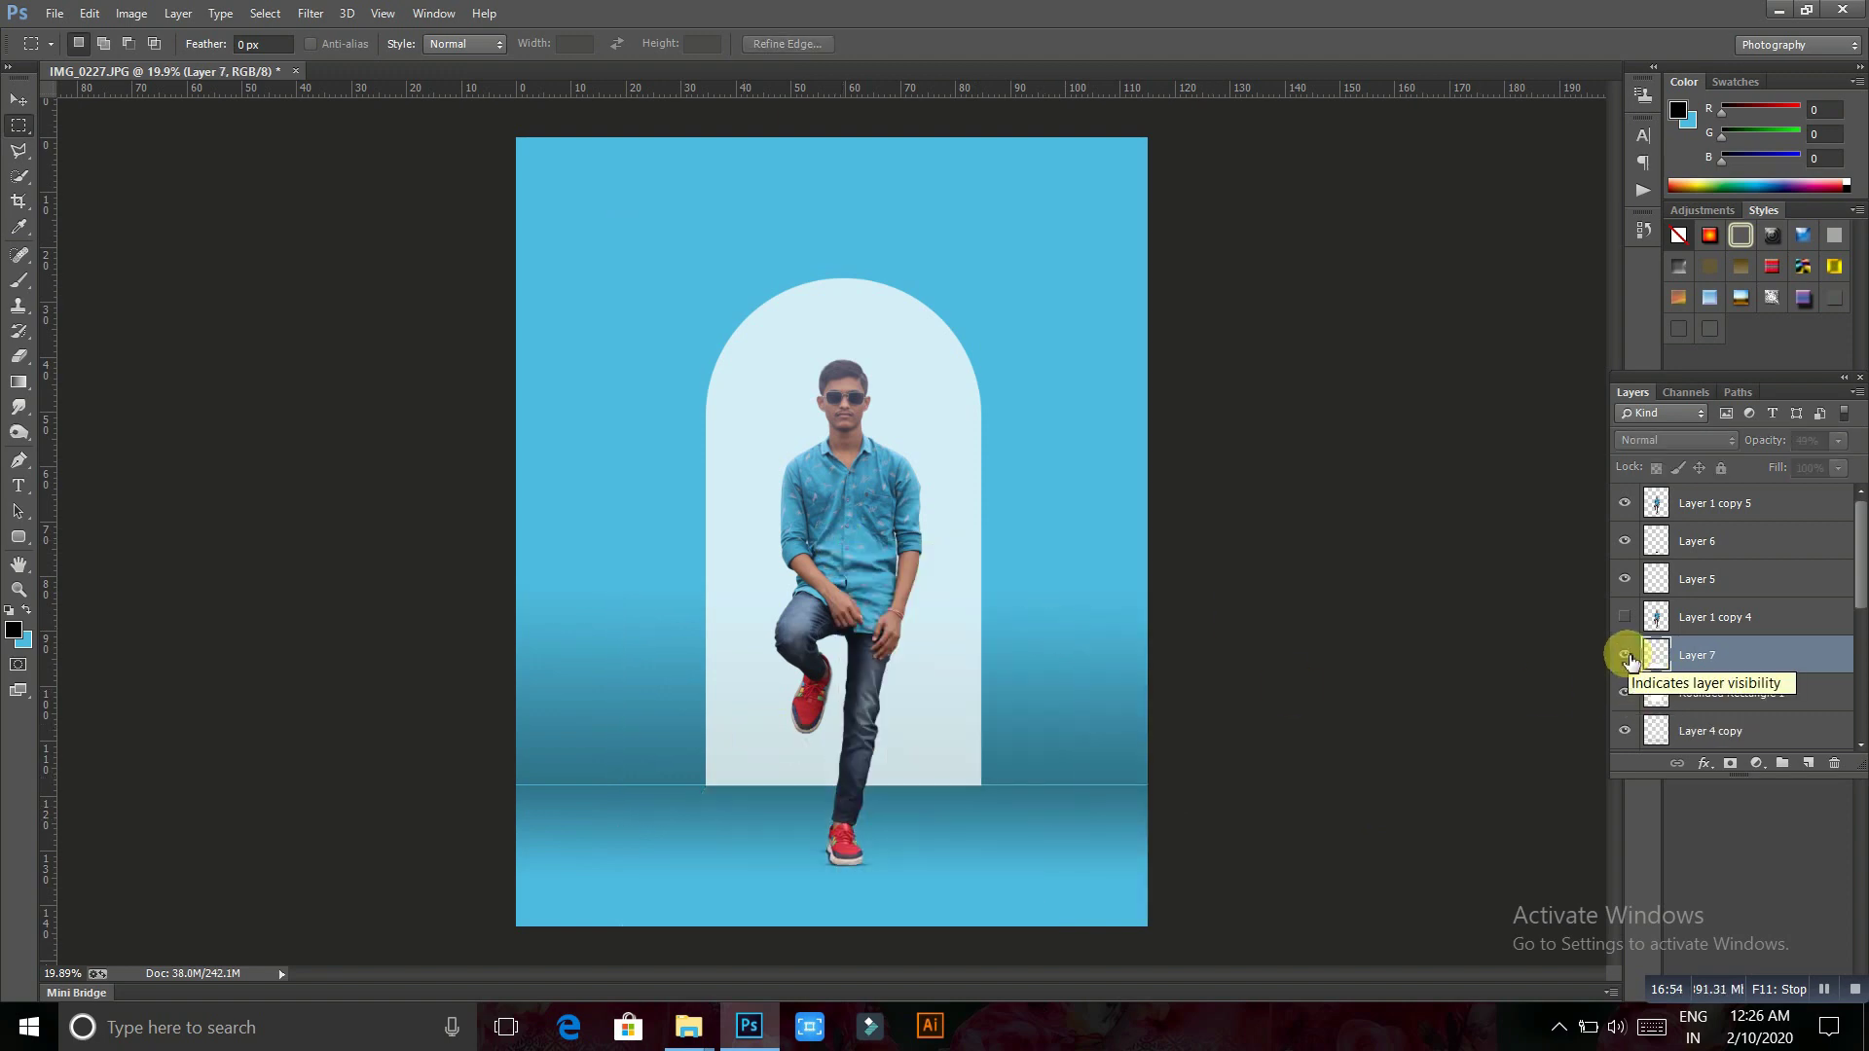
pyautogui.click(1625, 692)
# Duplicate the arch, scale the copy to about 111%, and raise it above the original
pyautogui.click(1683, 697)
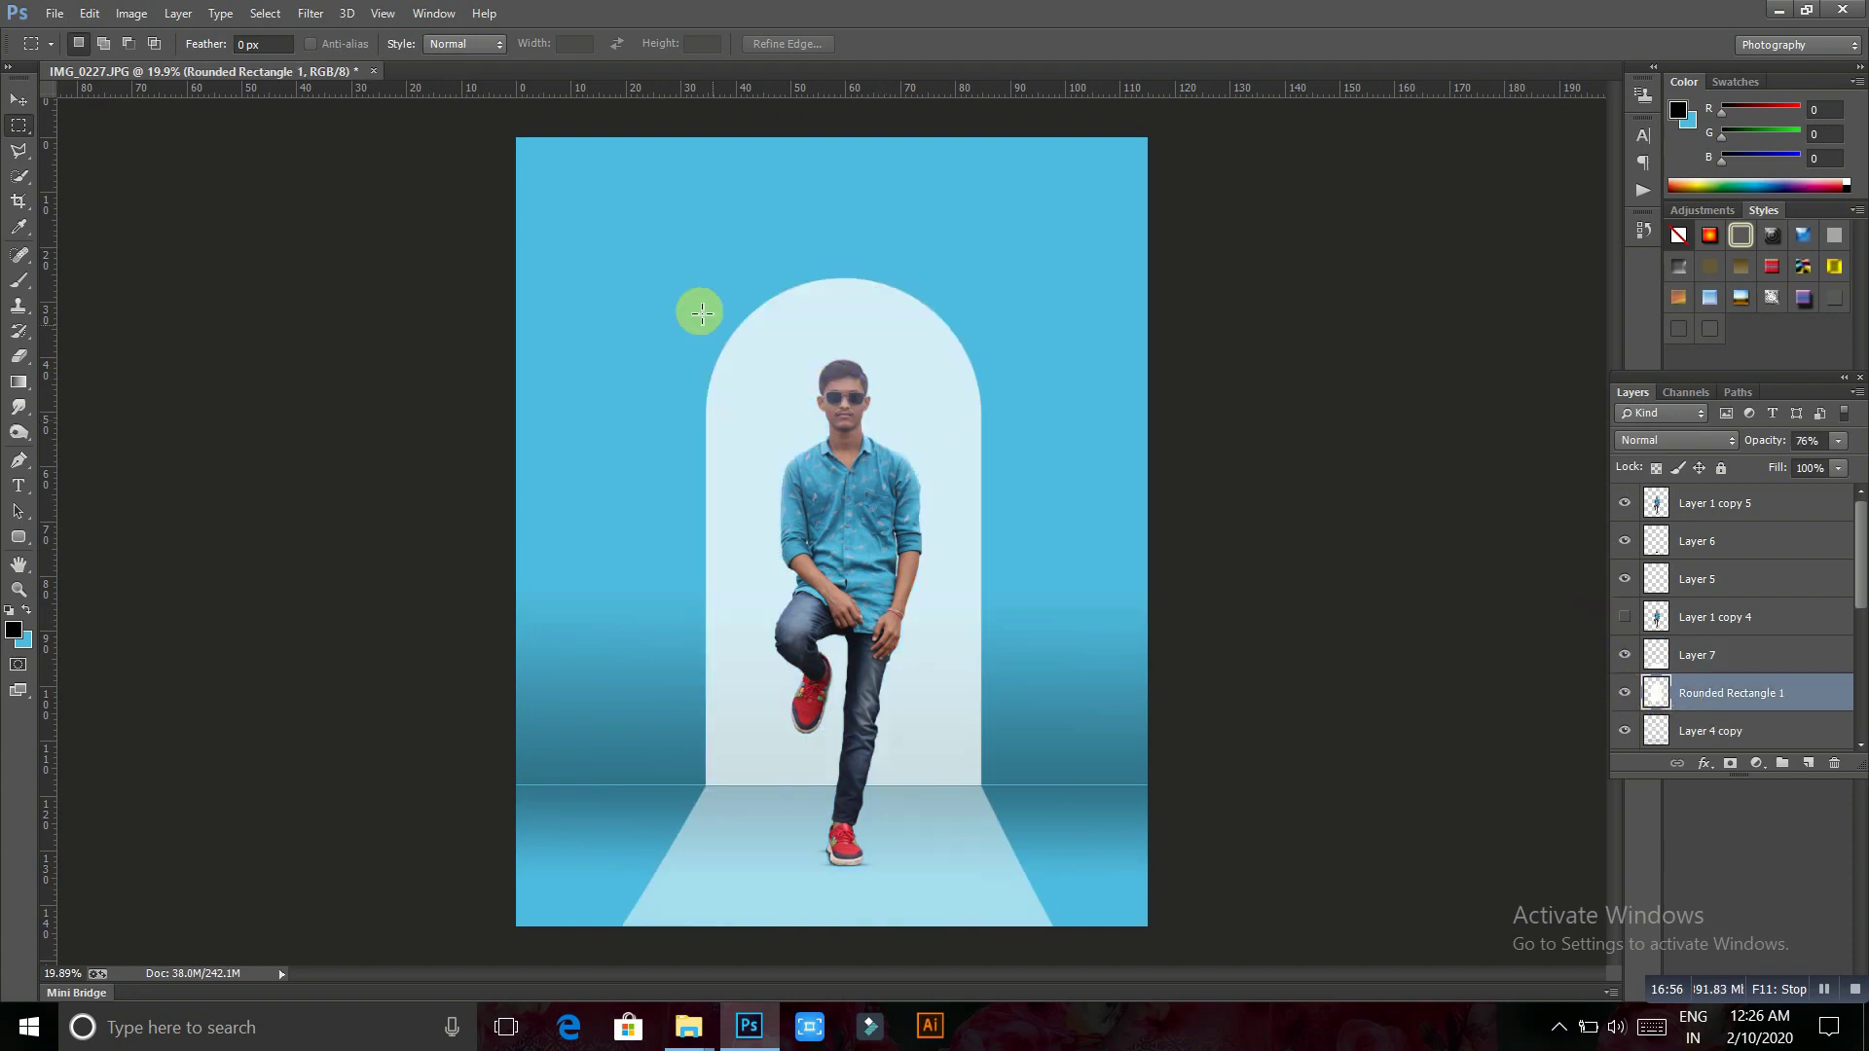
pyautogui.hotkey('ctrl', 'j')
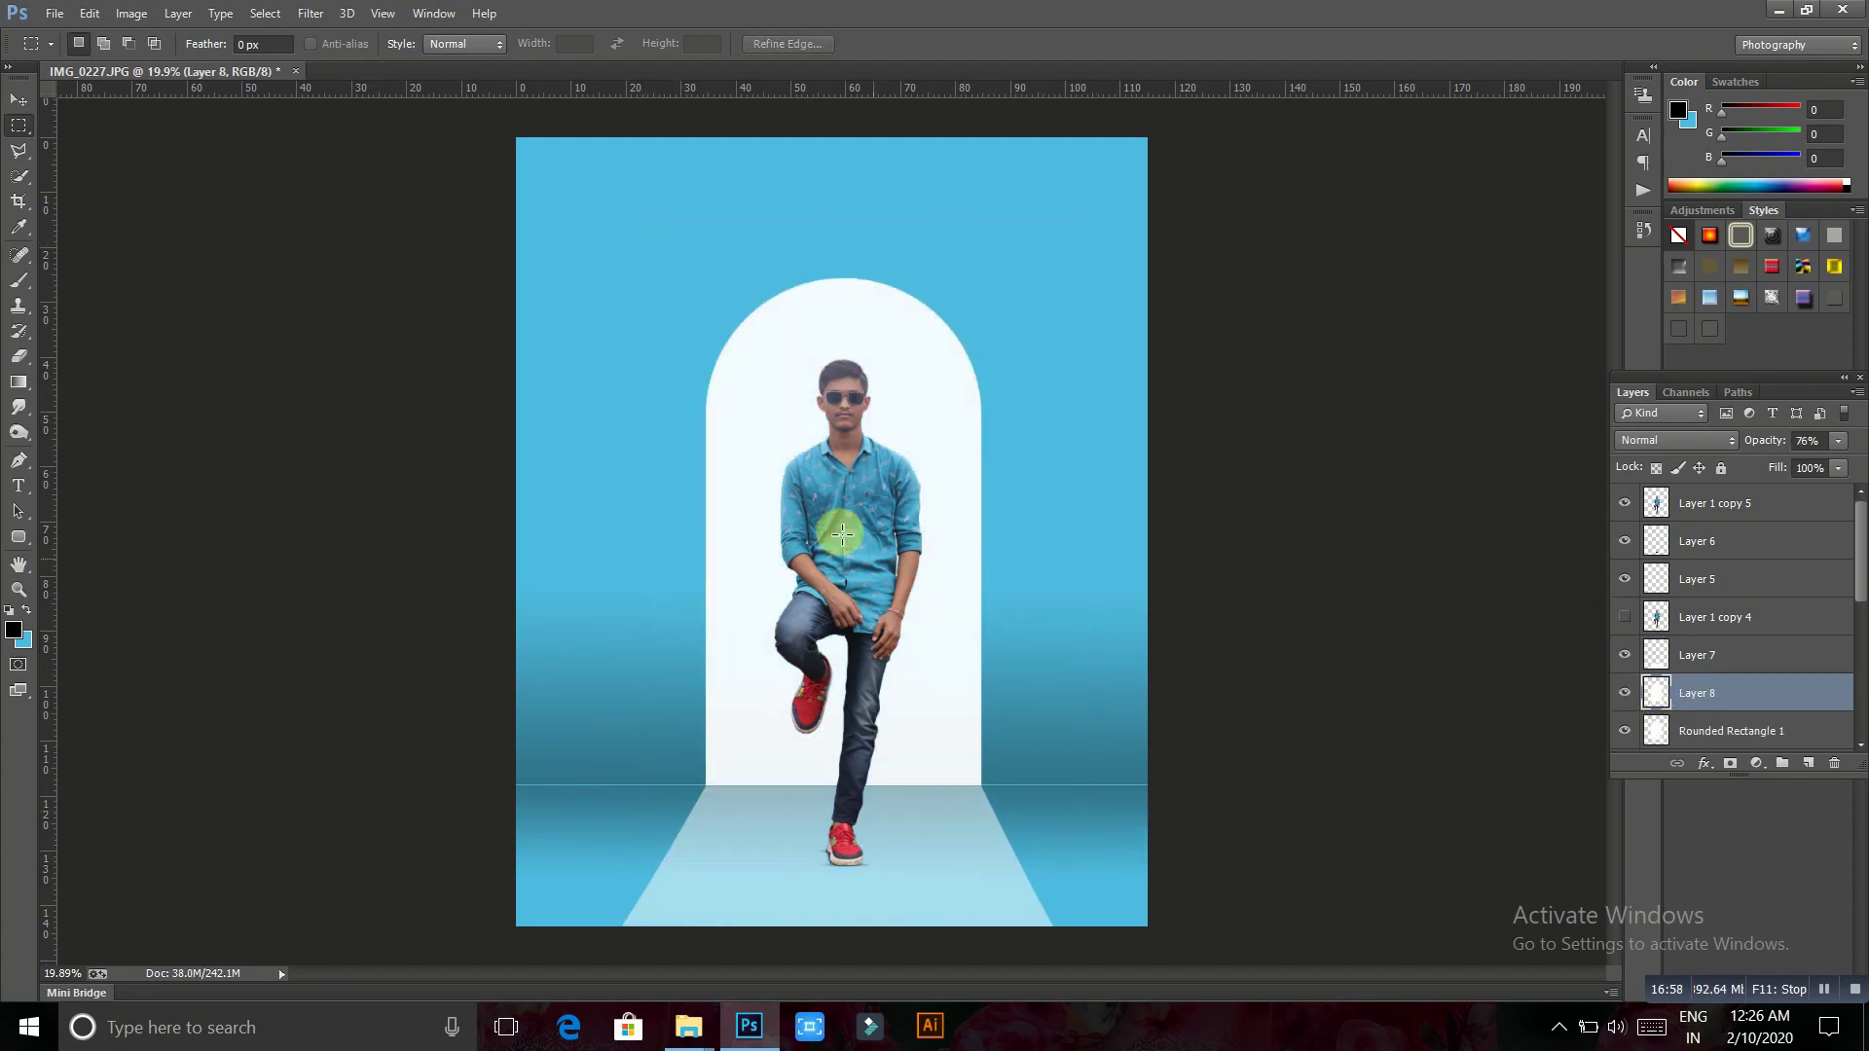
pyautogui.rightClick(837, 534)
pyautogui.click(924, 731)
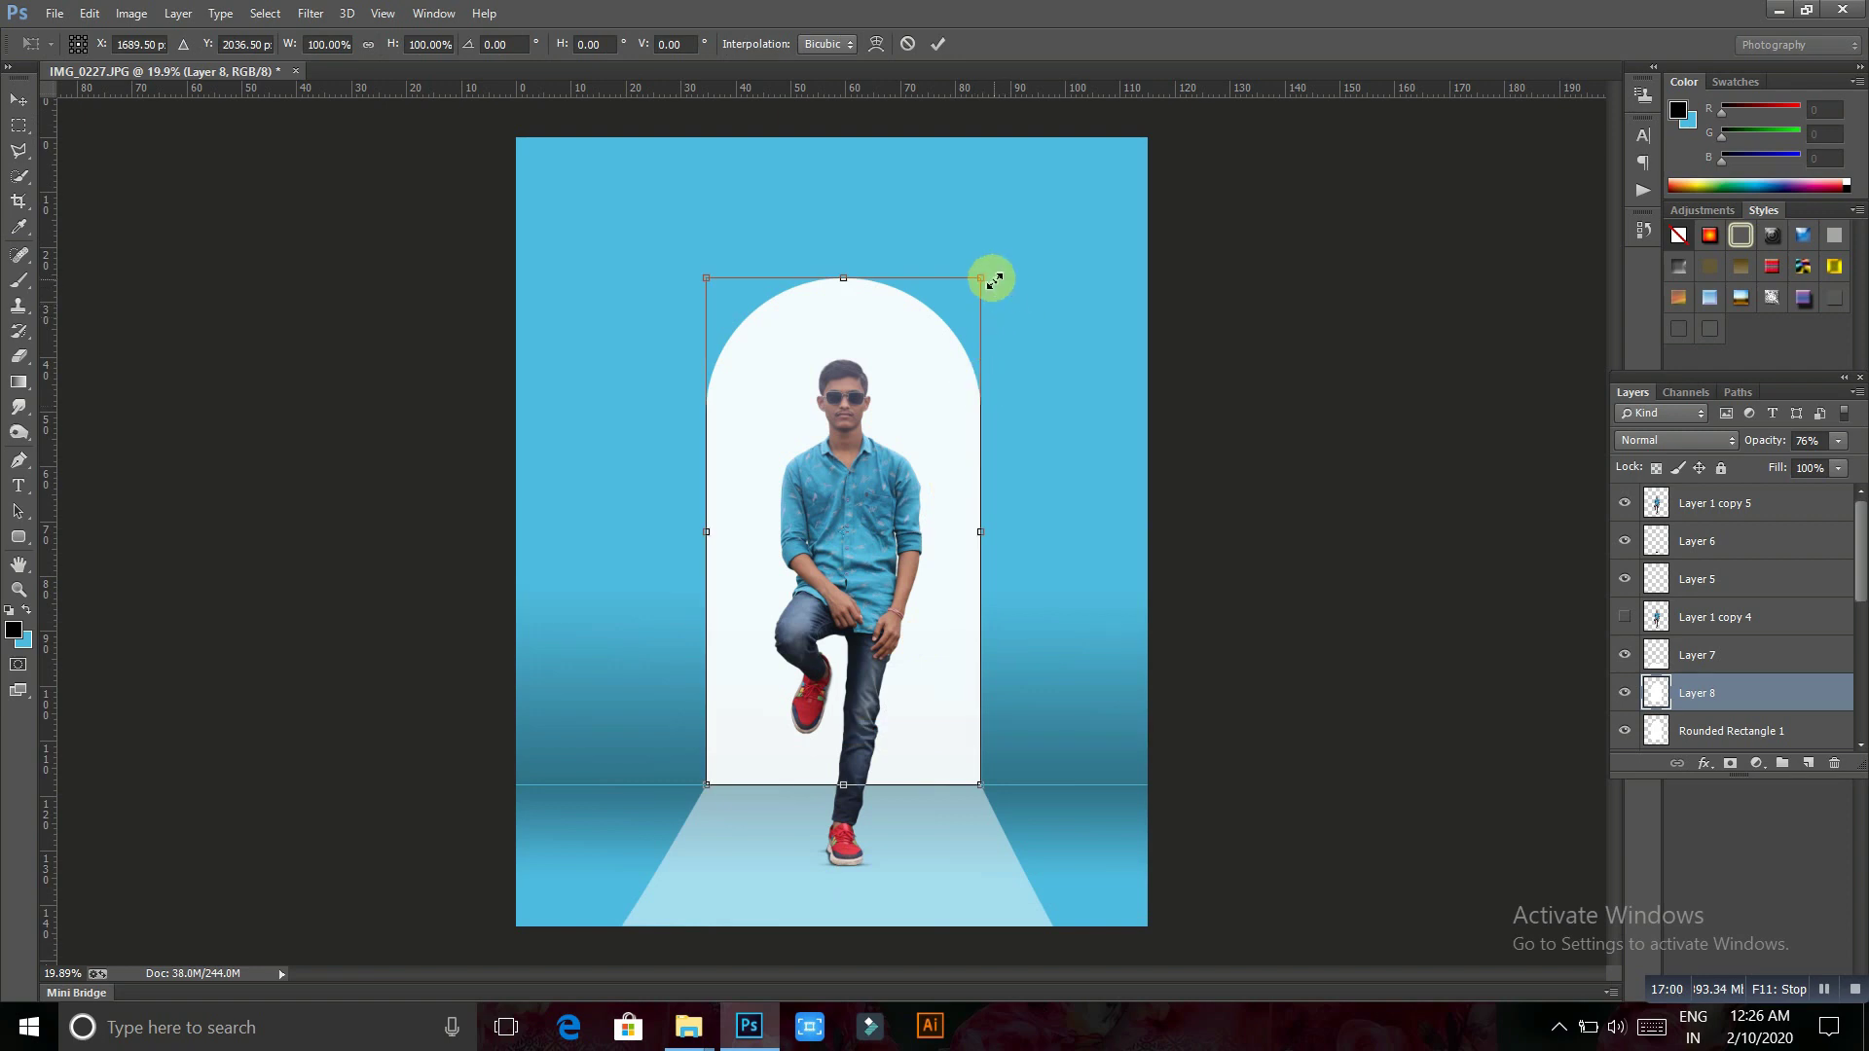
pyautogui.moveTo(987, 276); pyautogui.dragTo(995, 249)
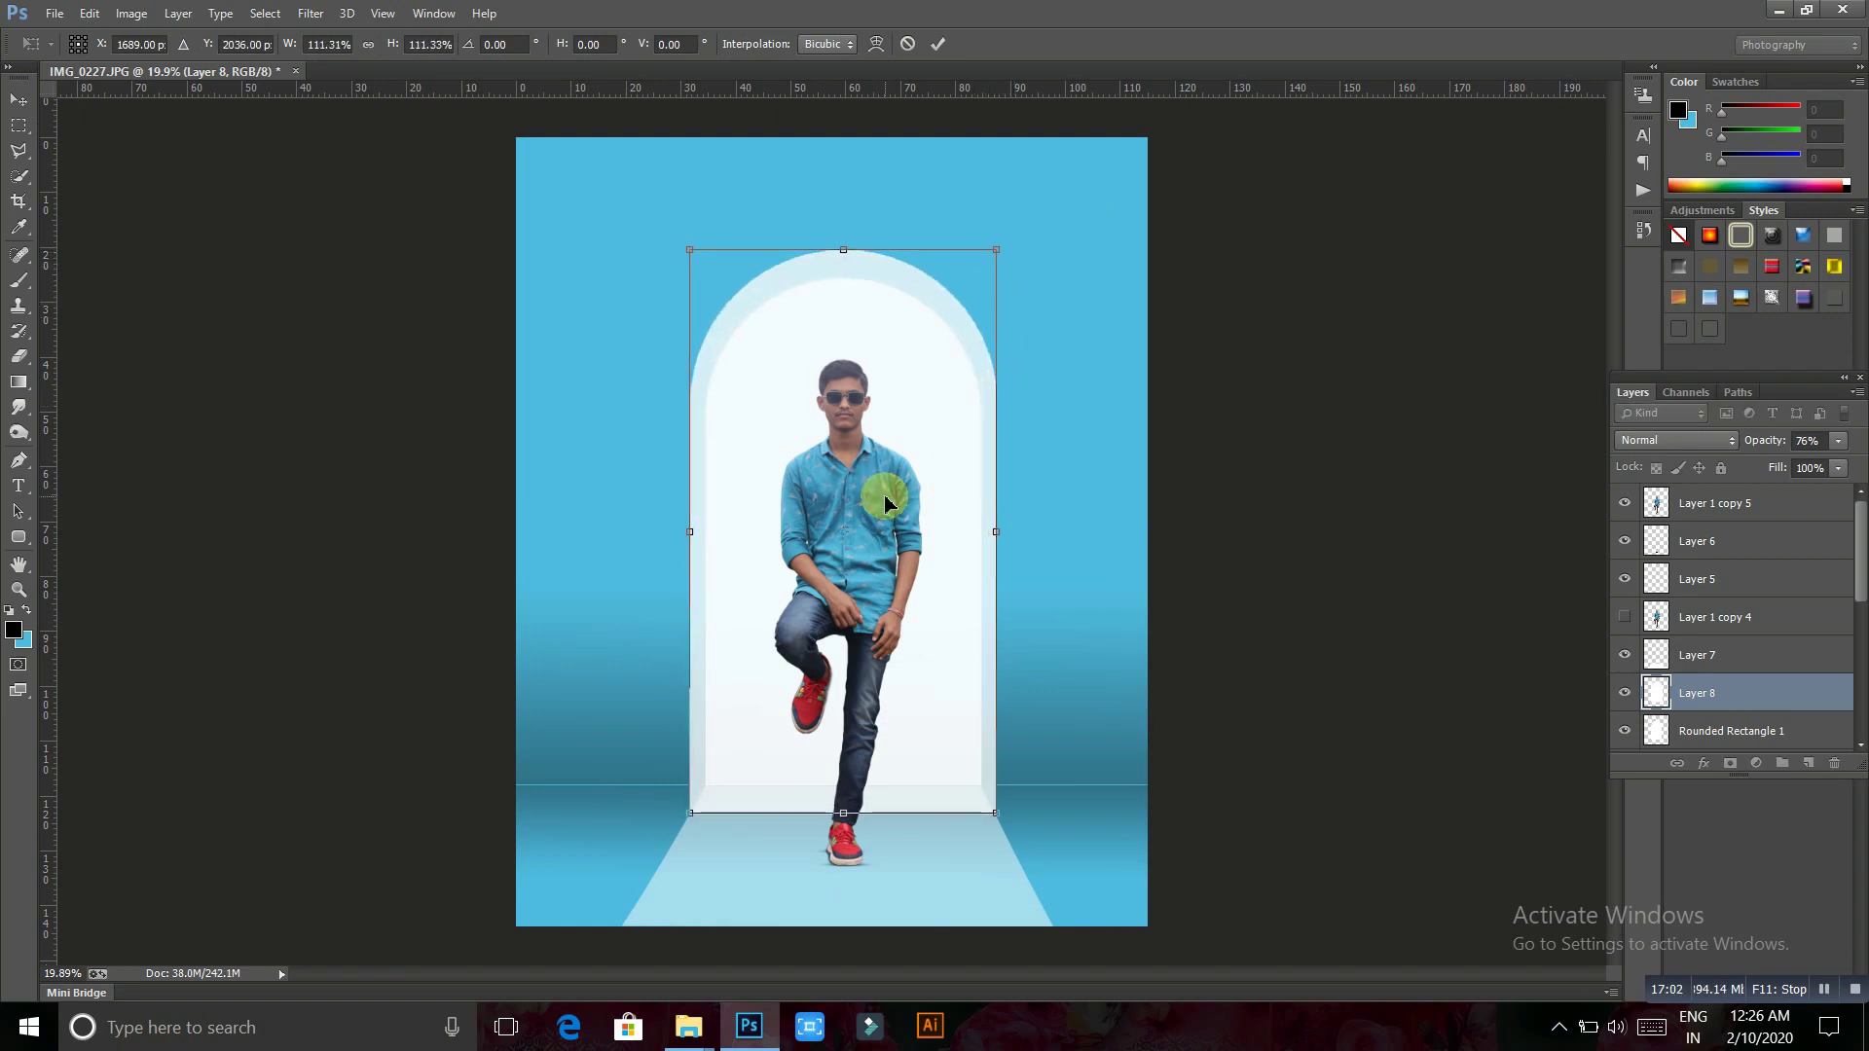
pyautogui.moveTo(883, 497); pyautogui.dragTo(881, 482)
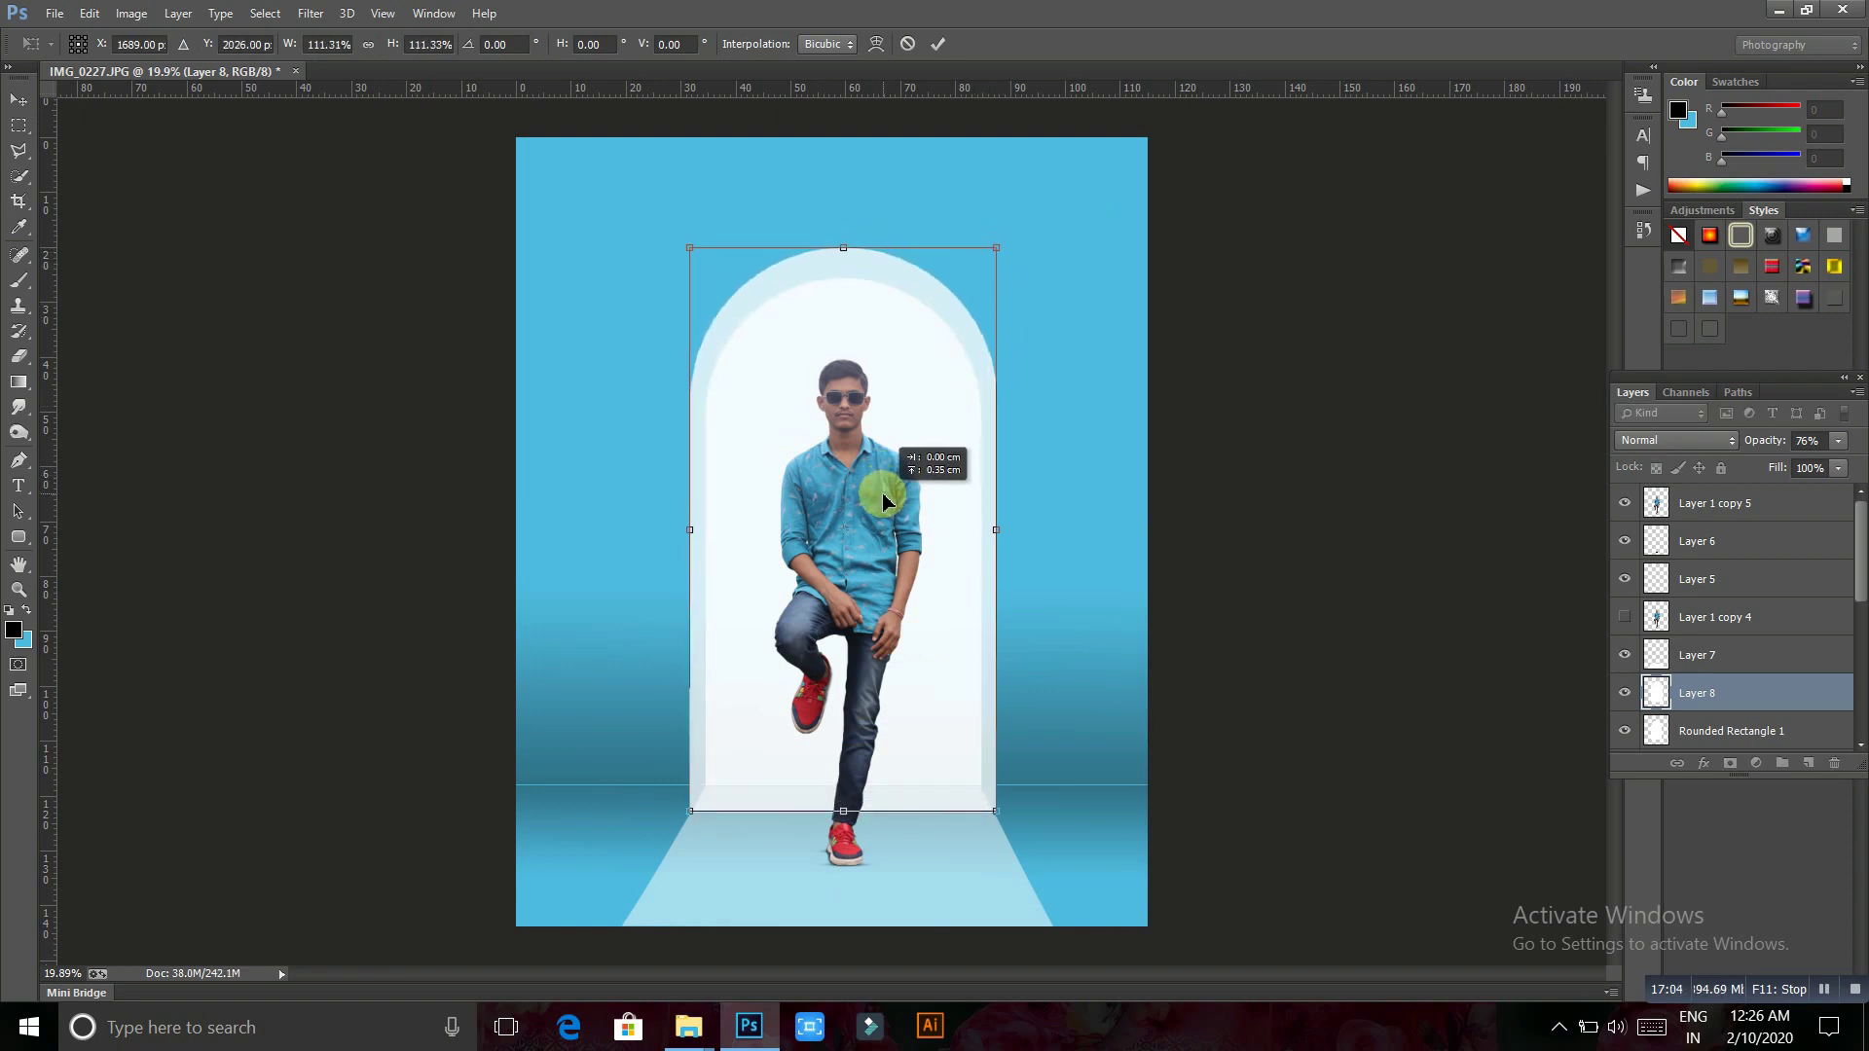
pyautogui.moveTo(880, 482); pyautogui.dragTo(883, 477)
pyautogui.press('Return')
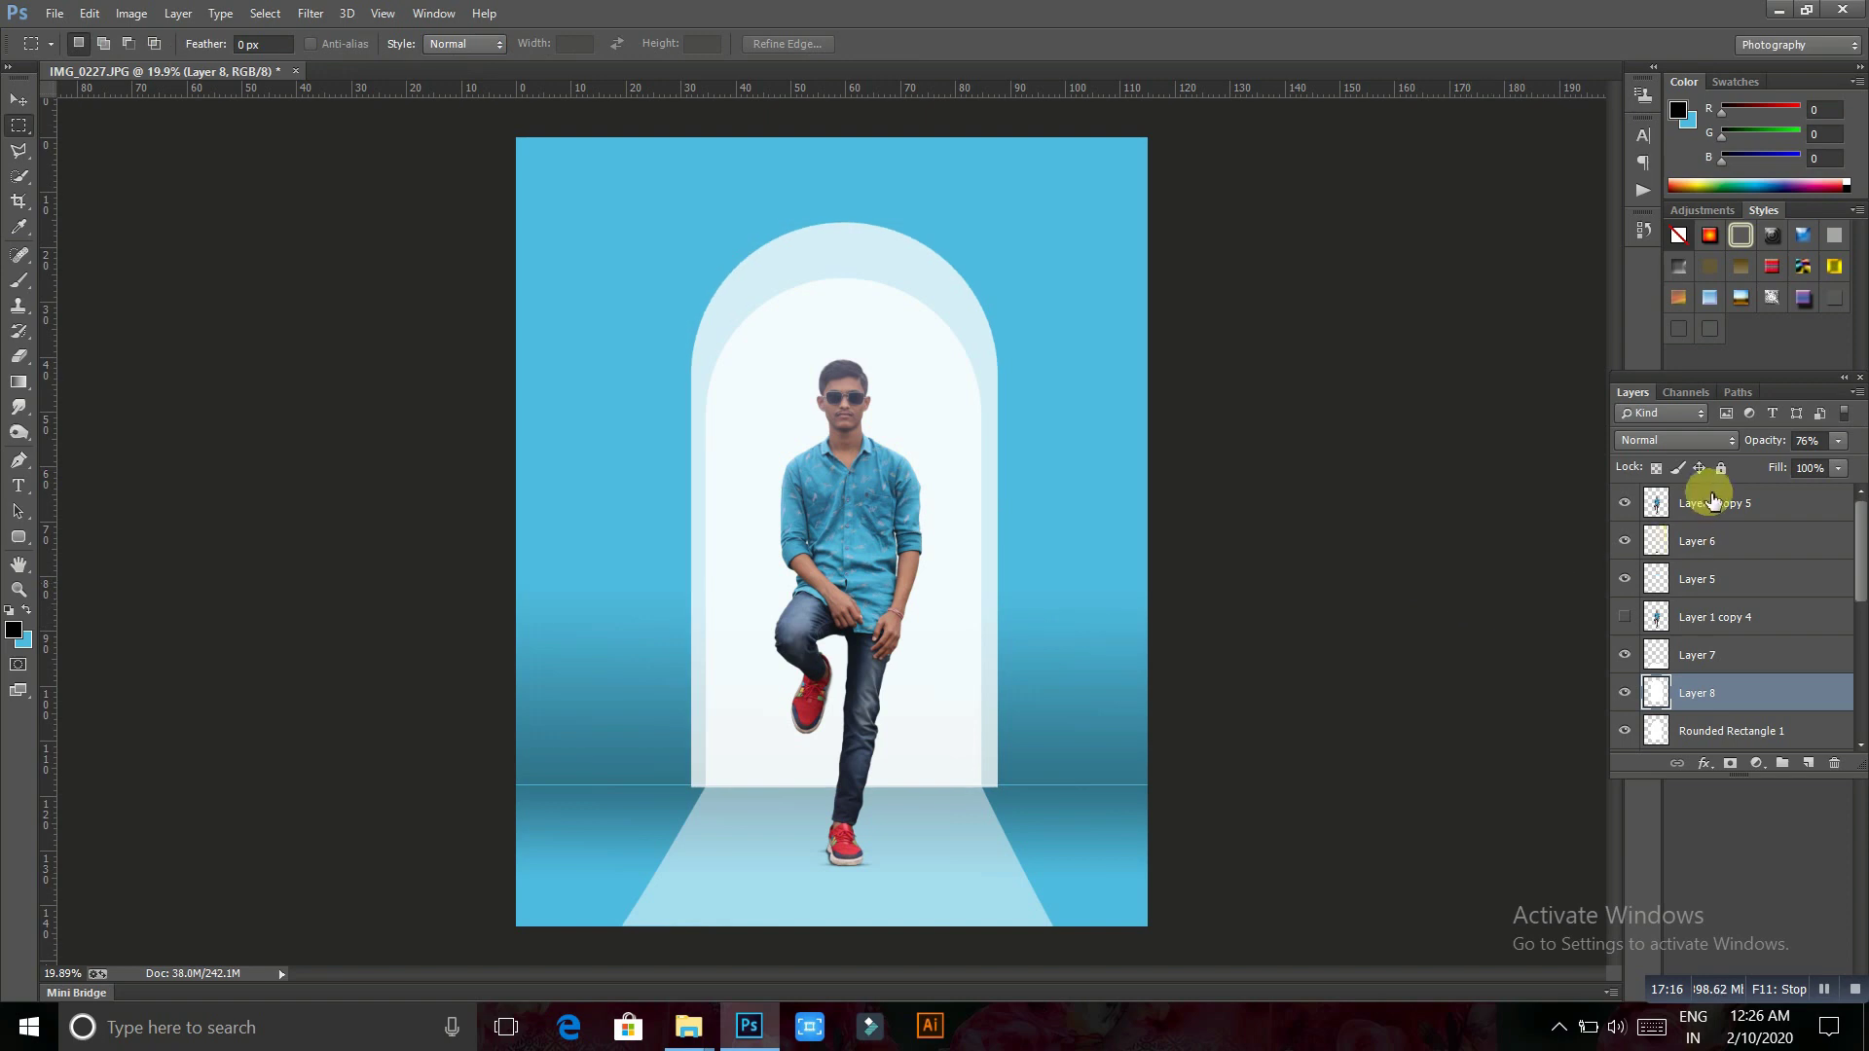
# Fade the larger arch copy, Layer 8, to about 26% opacity
pyautogui.moveTo(1757, 440); pyautogui.dragTo(1712, 466)
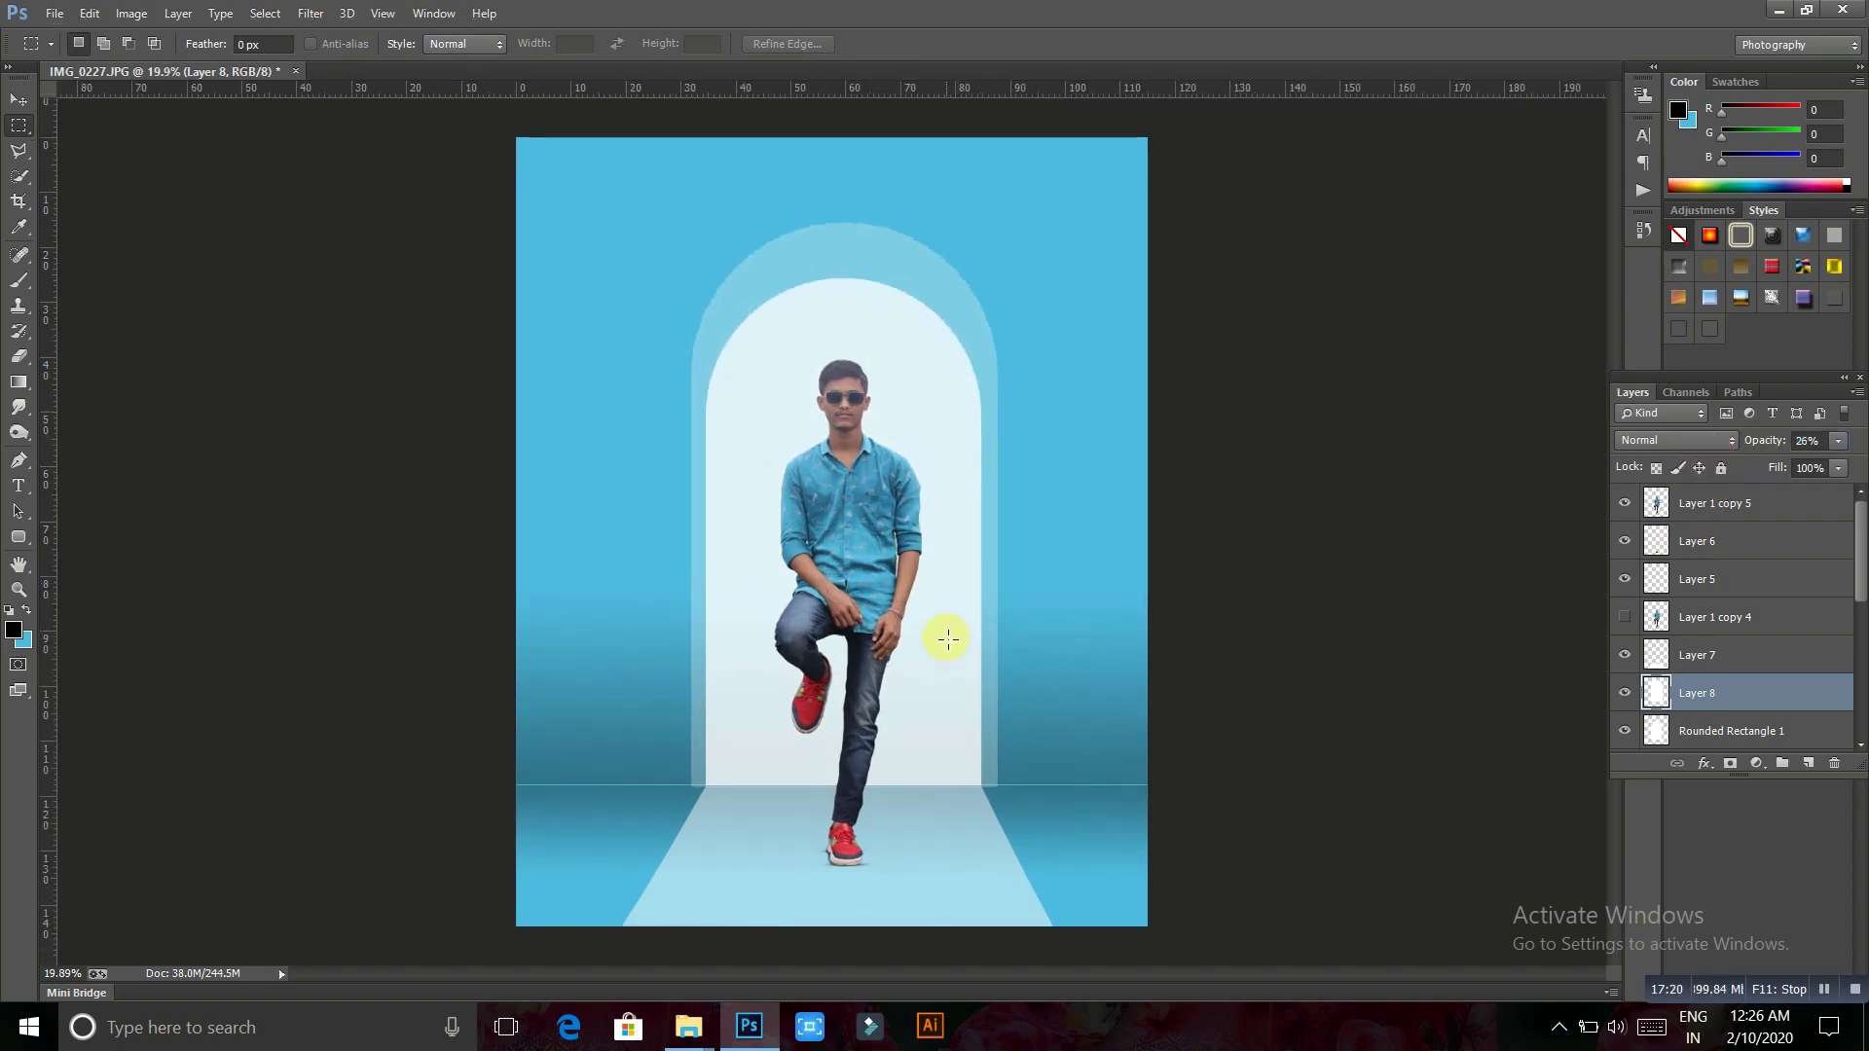
pyautogui.scroll(1, 948, 639)
pyautogui.scroll(-1, 947, 639)
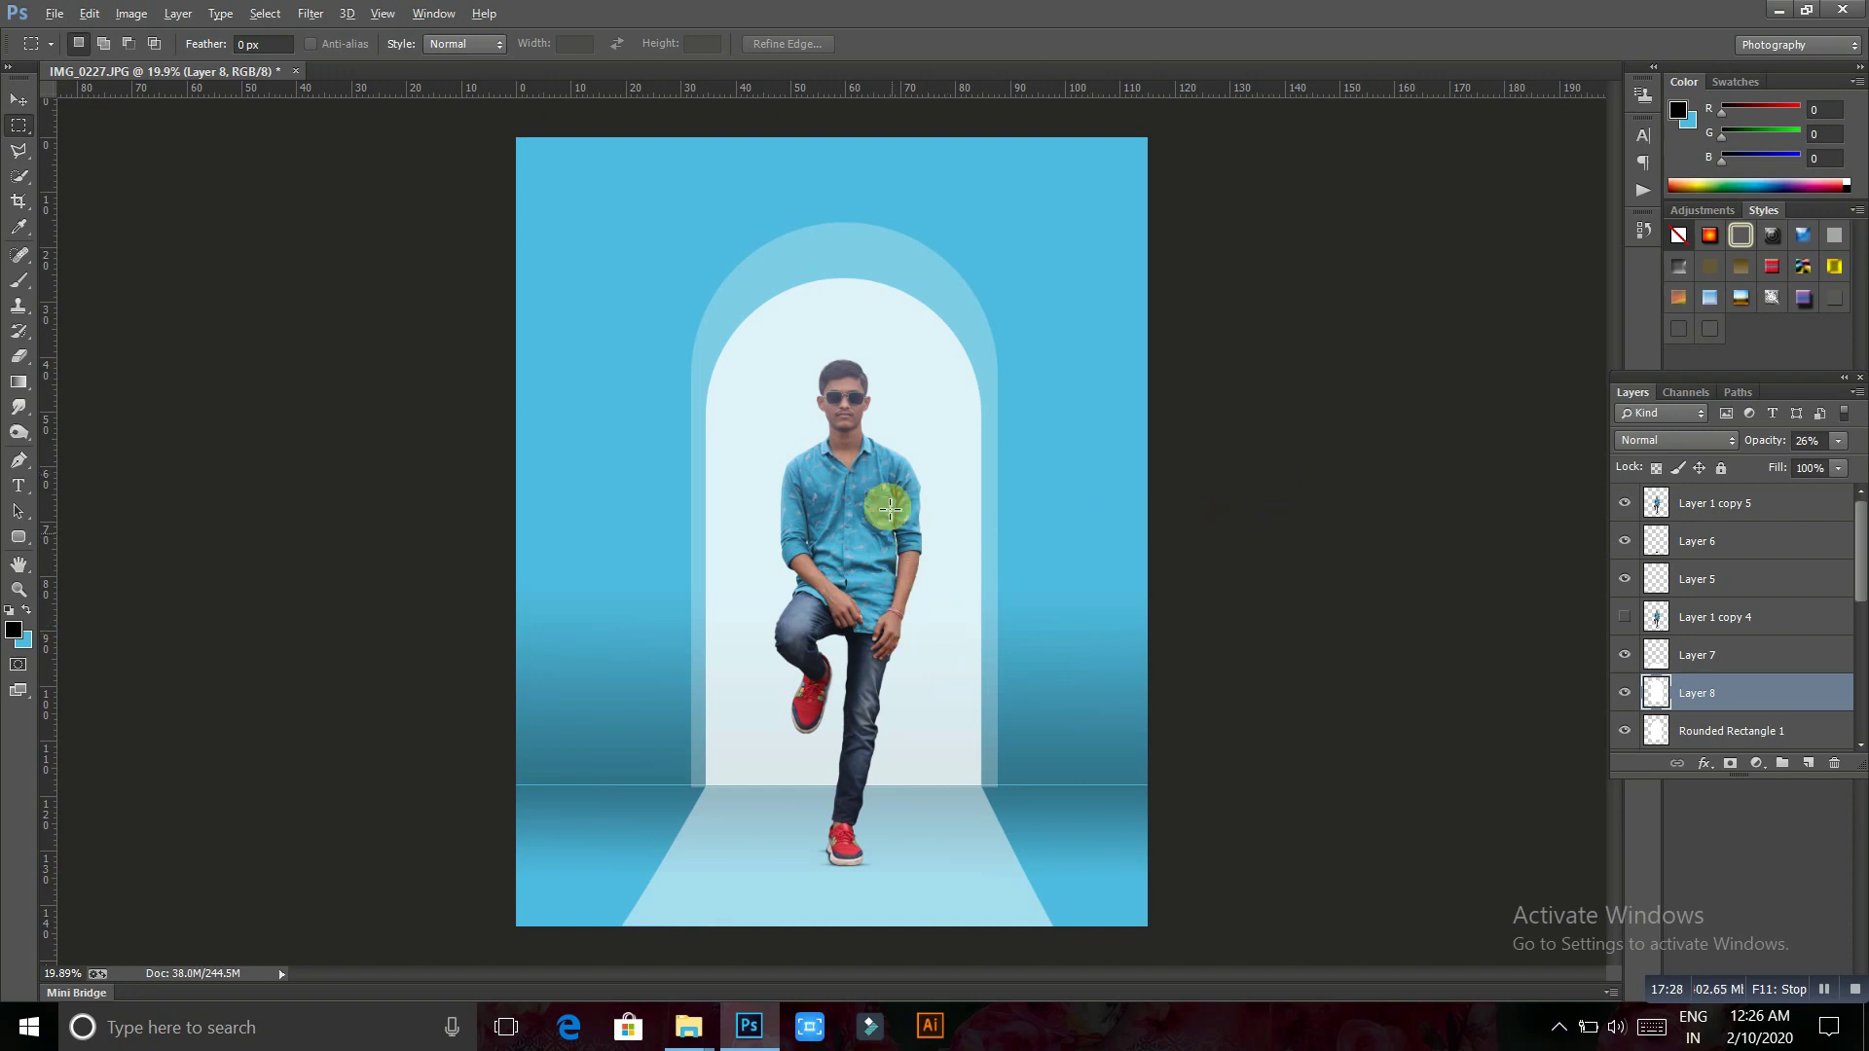
pyautogui.scroll(1, 751, 772)
pyautogui.scroll(1, 835, 763)
pyautogui.scroll(-3, 834, 763)
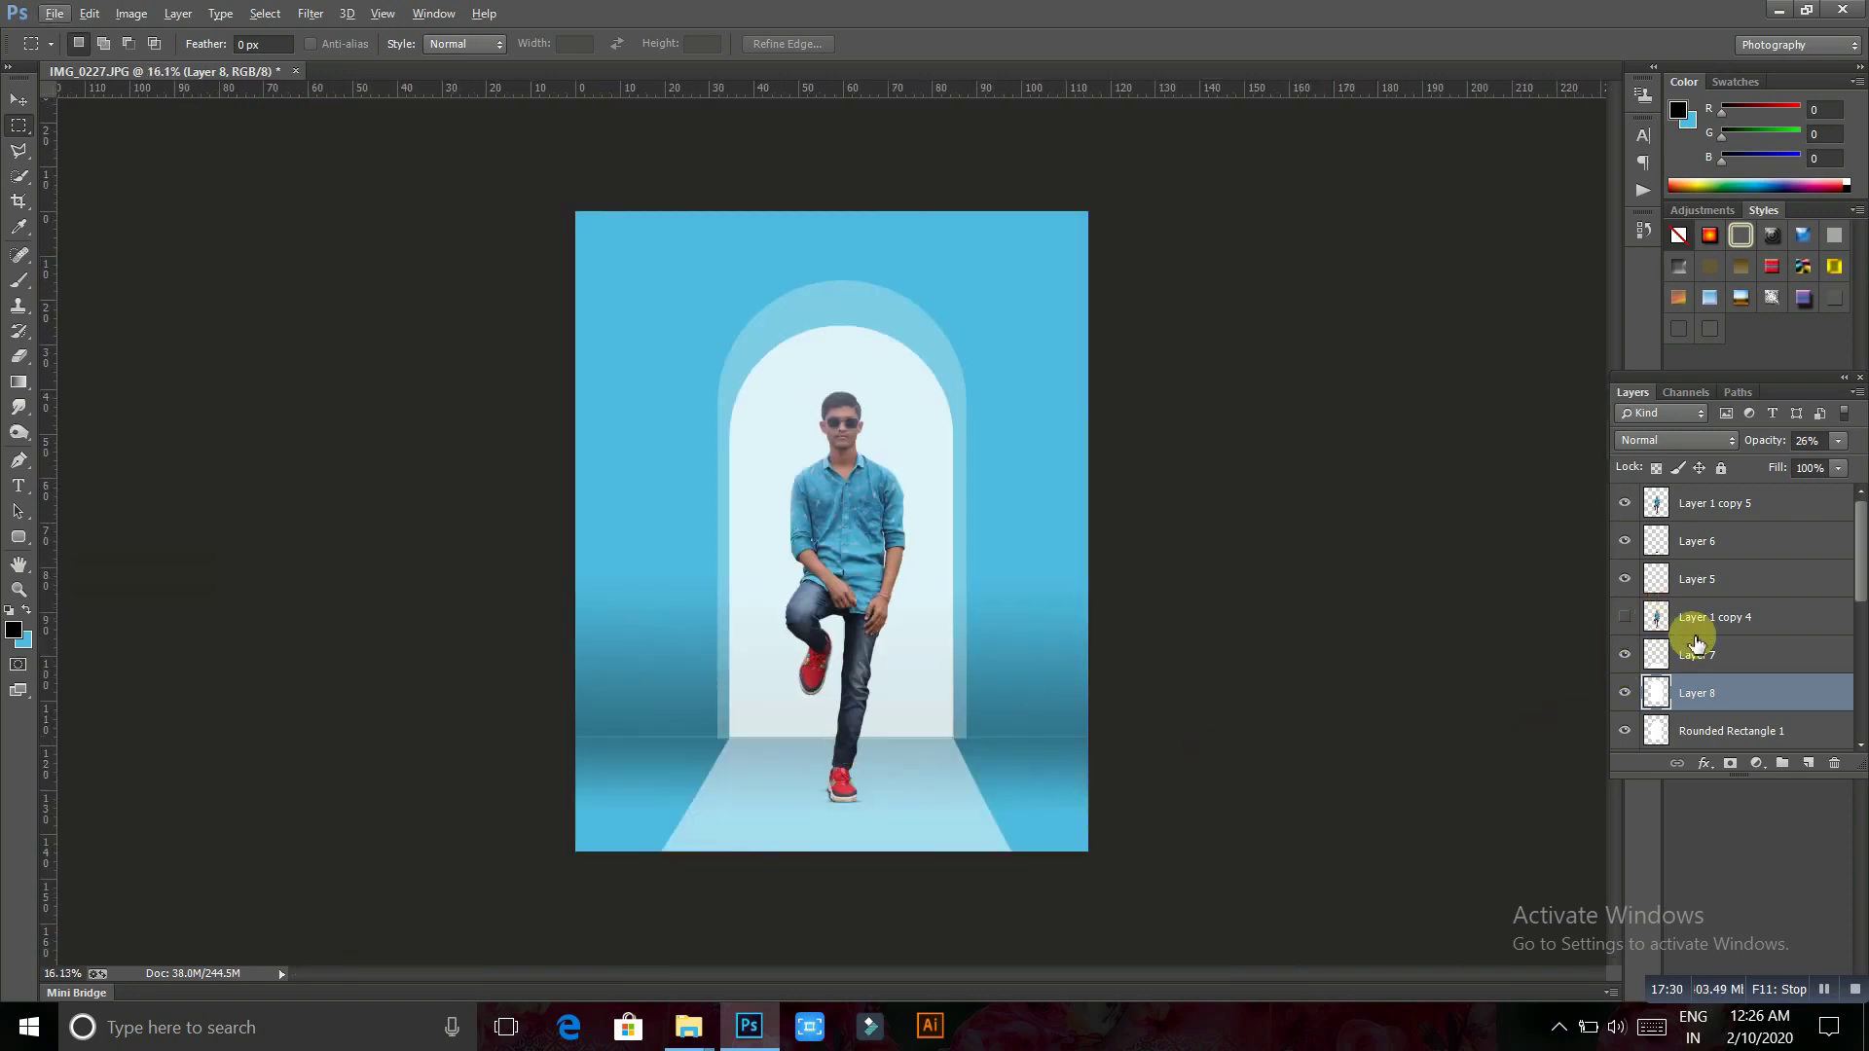
# Add a new empty layer above Layer 6 and pick an enlarged soft brush
pyautogui.click(1702, 543)
pyautogui.click(1808, 768)
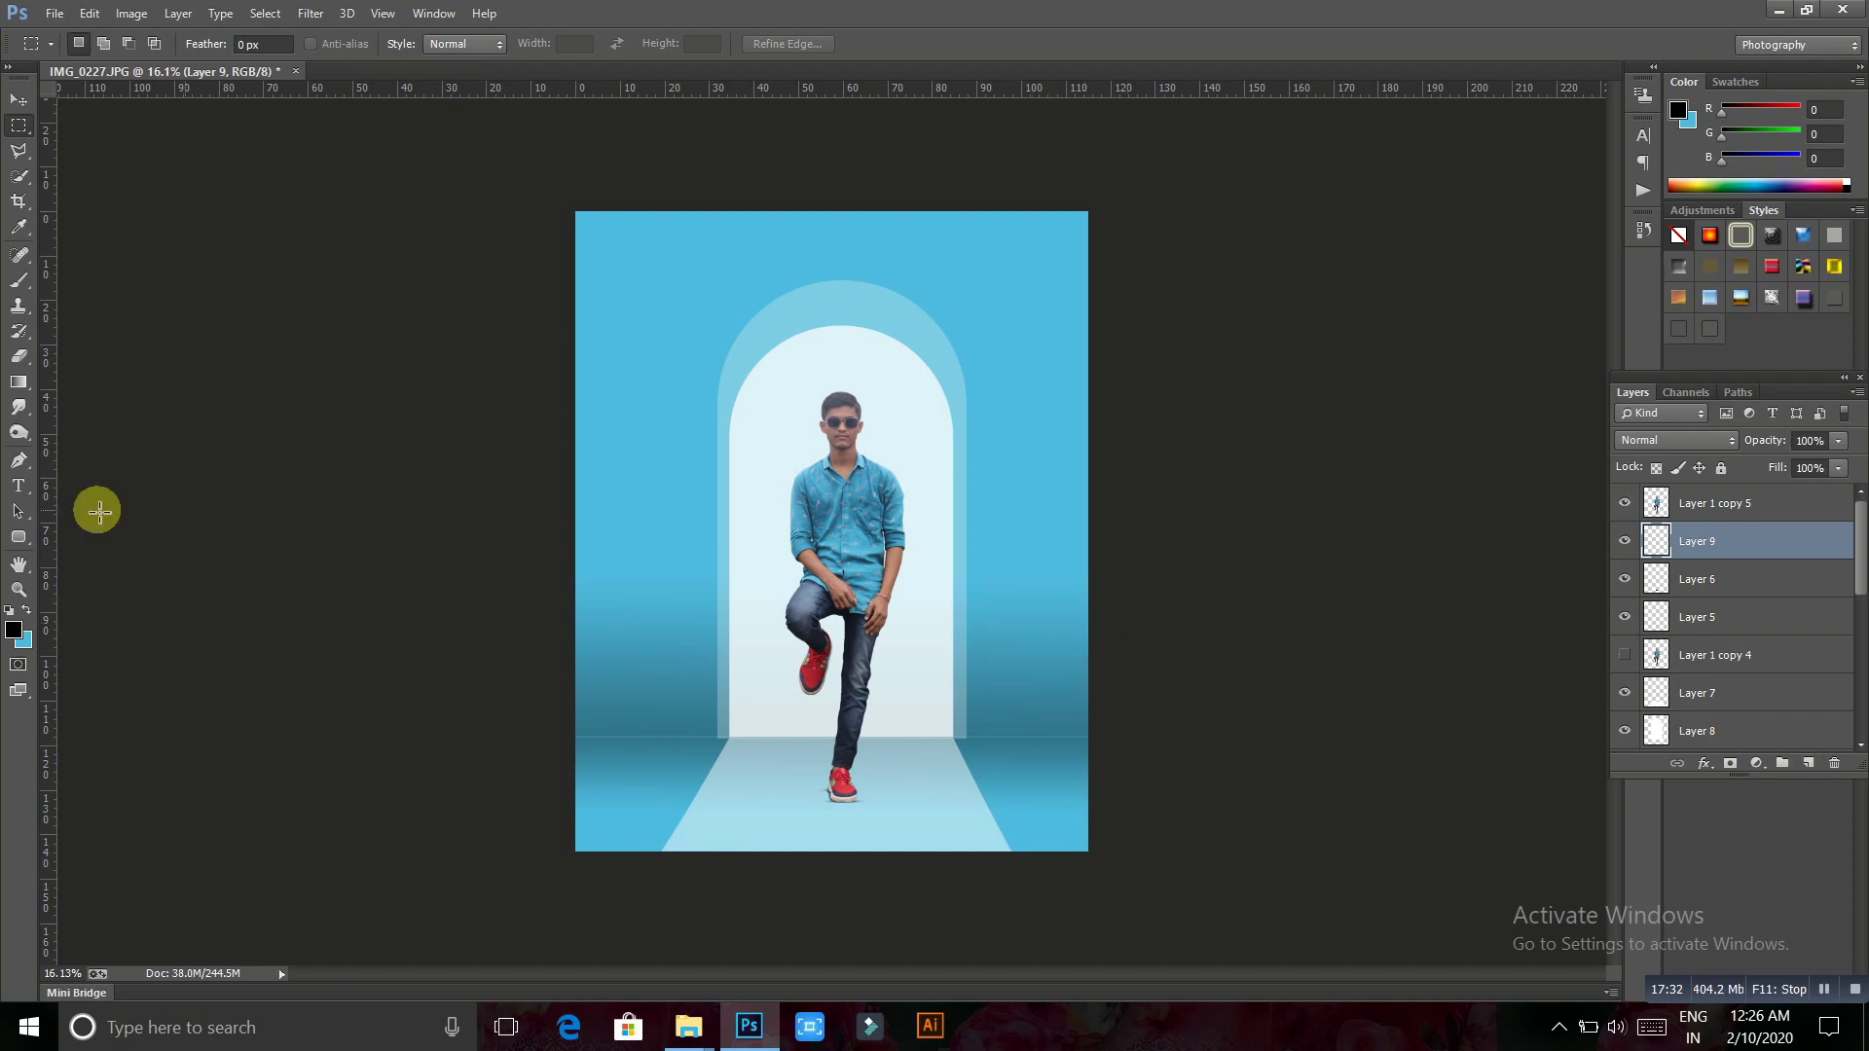
pyautogui.click(19, 280)
pyautogui.scroll(1, 801, 526)
pyautogui.scroll(3, 800, 525)
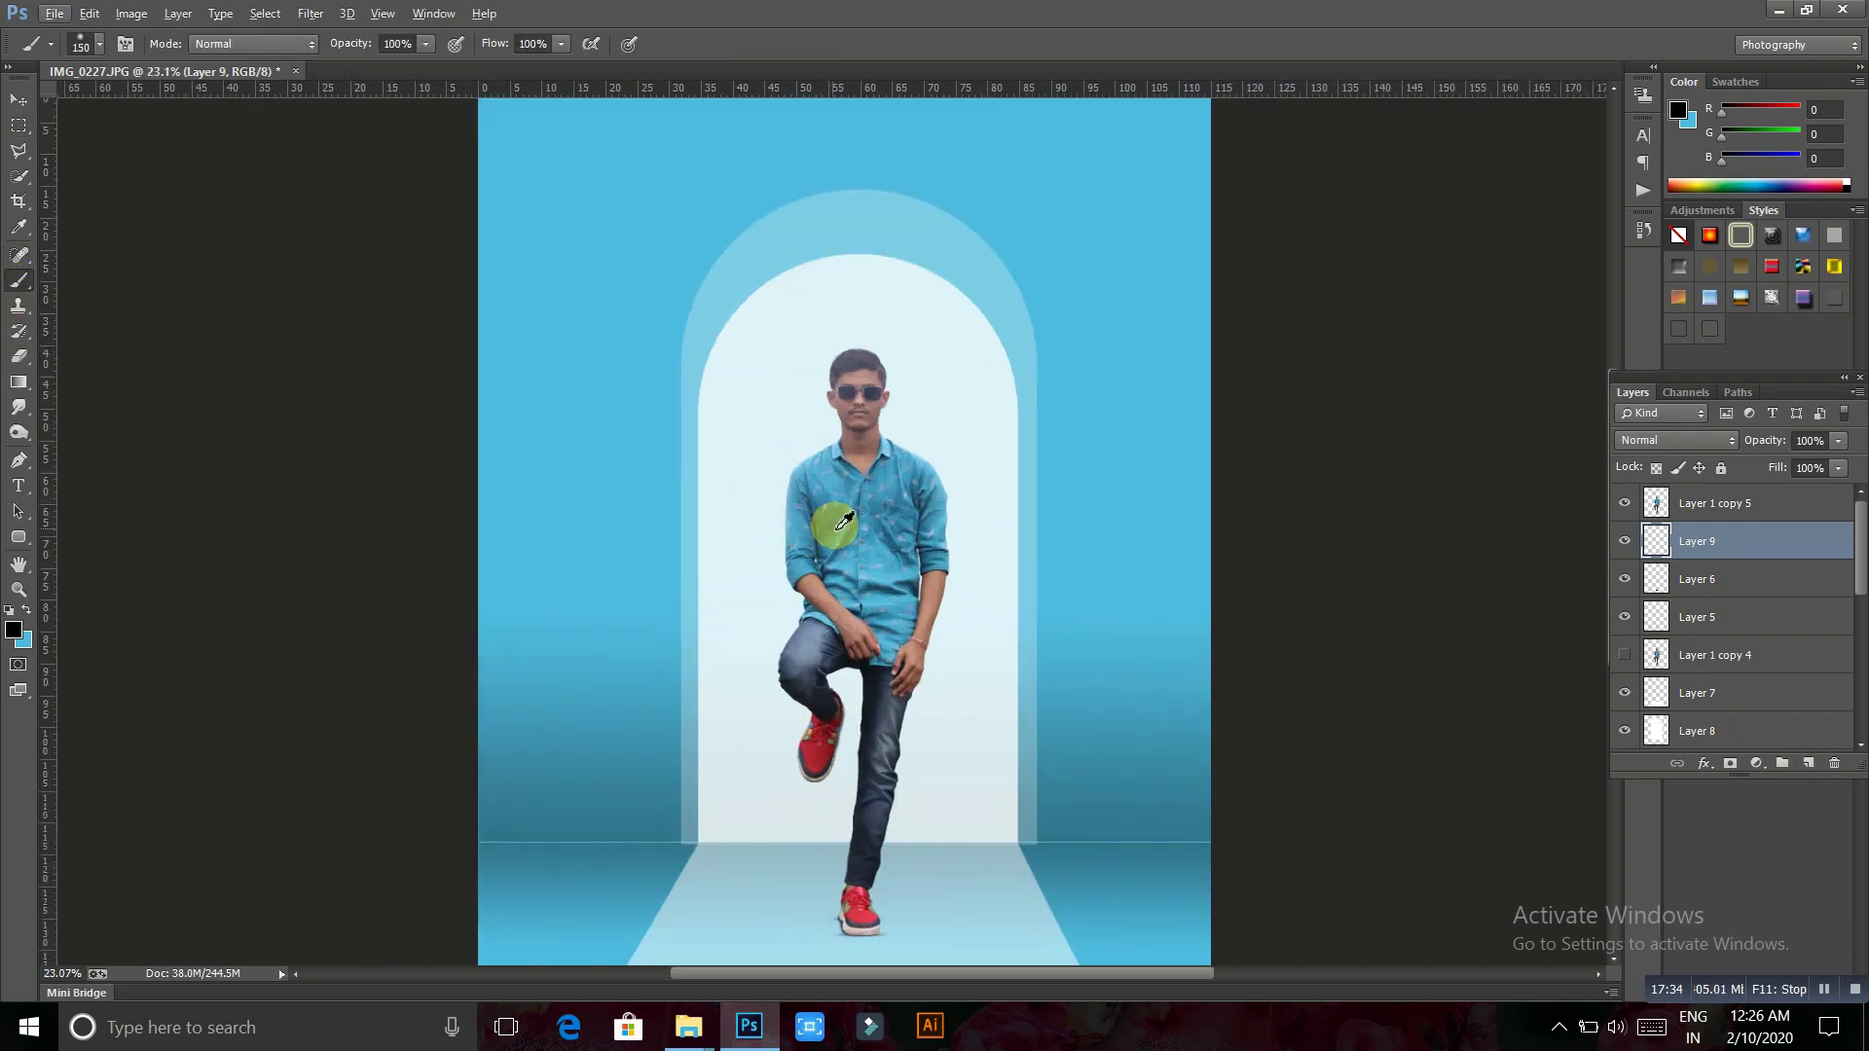
pyautogui.scroll(3, 847, 509)
pyautogui.press(']')
pyautogui.press(']')
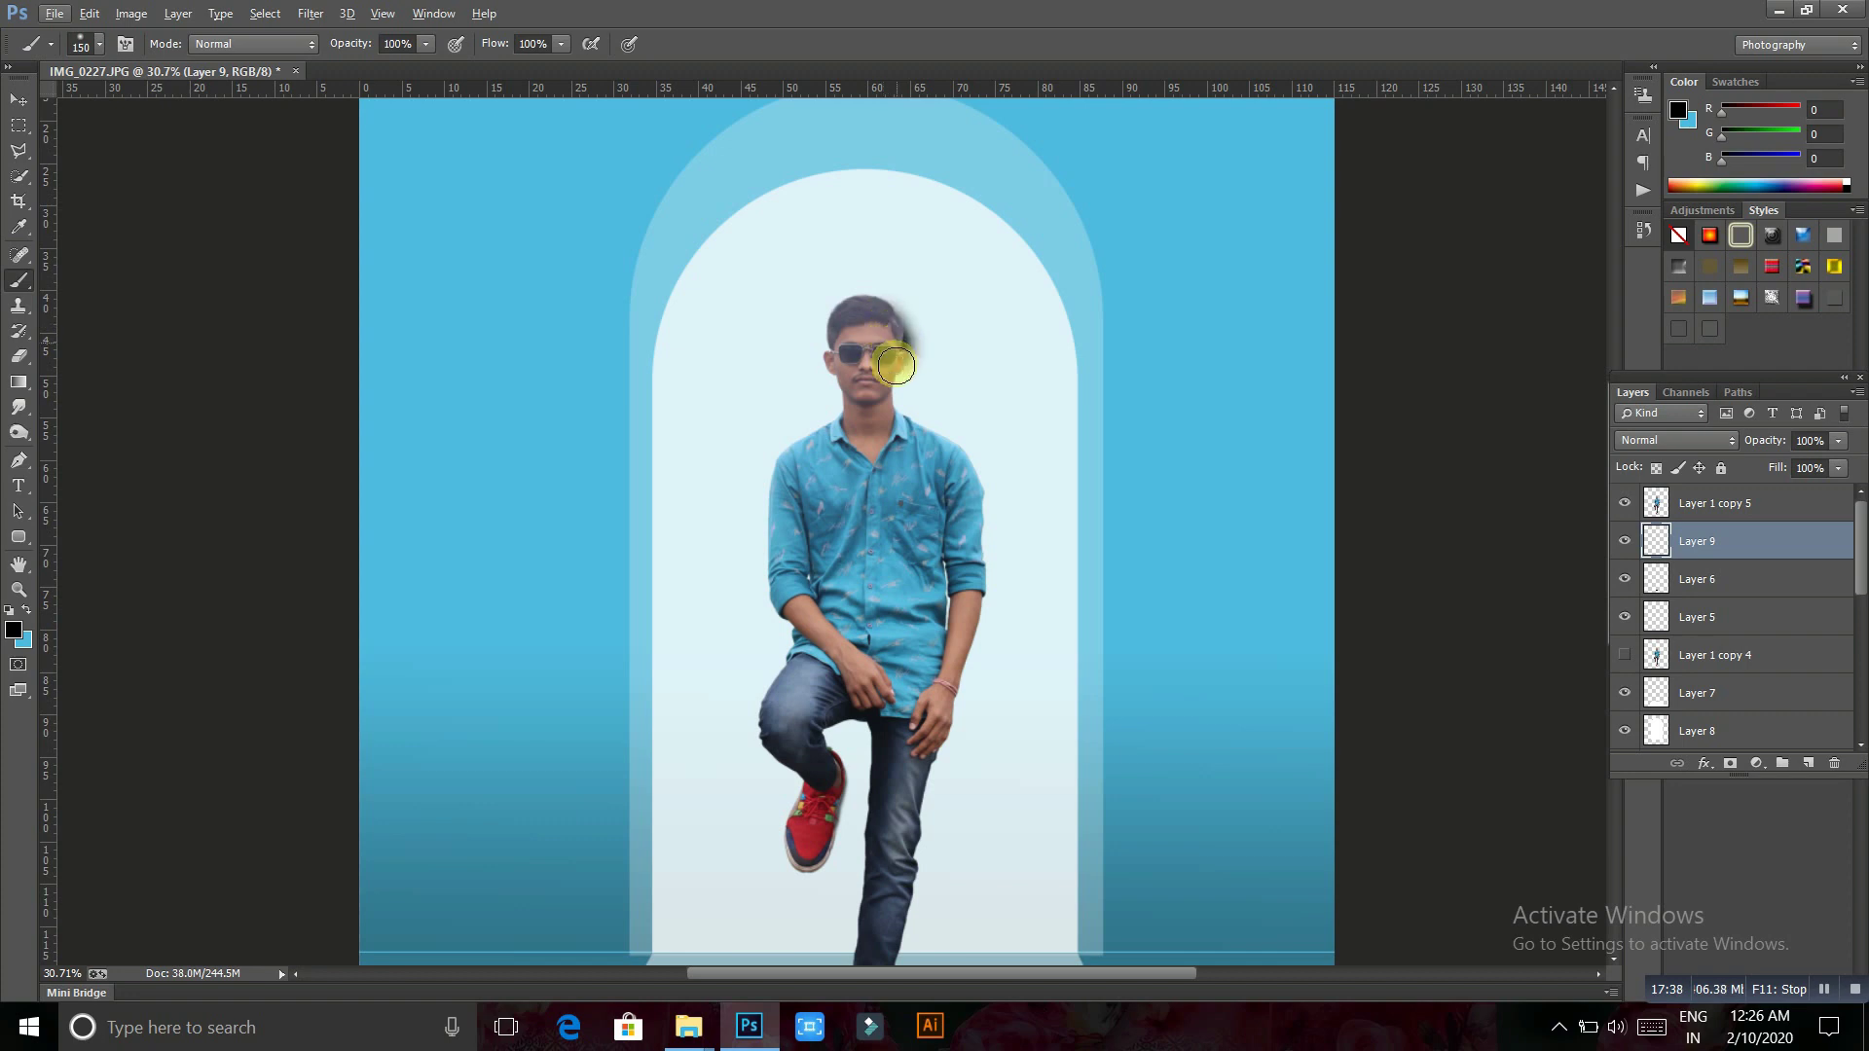
# Paint a black shadow down the man's right side beside his head, arm and leg
pyautogui.moveTo(885, 395)
pyautogui.mouseDown()
pyautogui.moveTo(912, 449)
pyautogui.moveTo(939, 430)
pyautogui.mouseUp()
pyautogui.press(']')
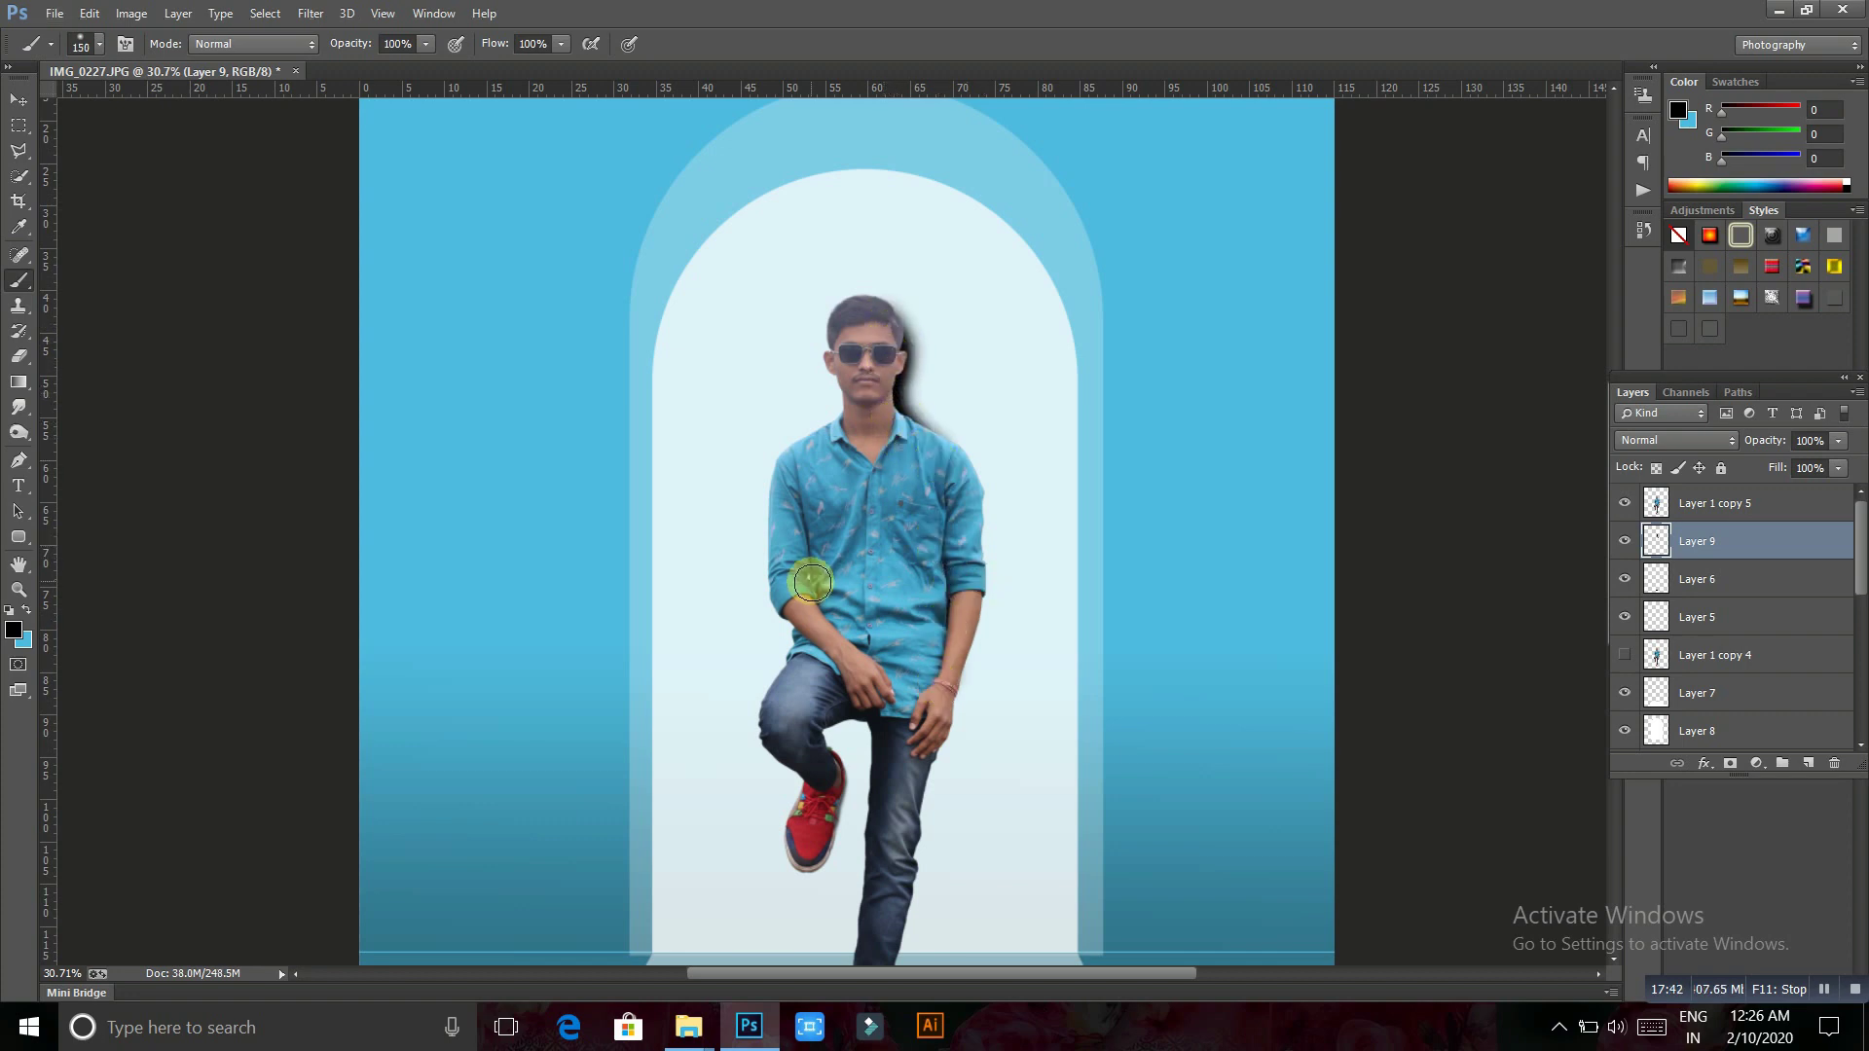
pyautogui.press('[')
pyautogui.moveTo(965, 490); pyautogui.dragTo(961, 681)
pyautogui.press(']')
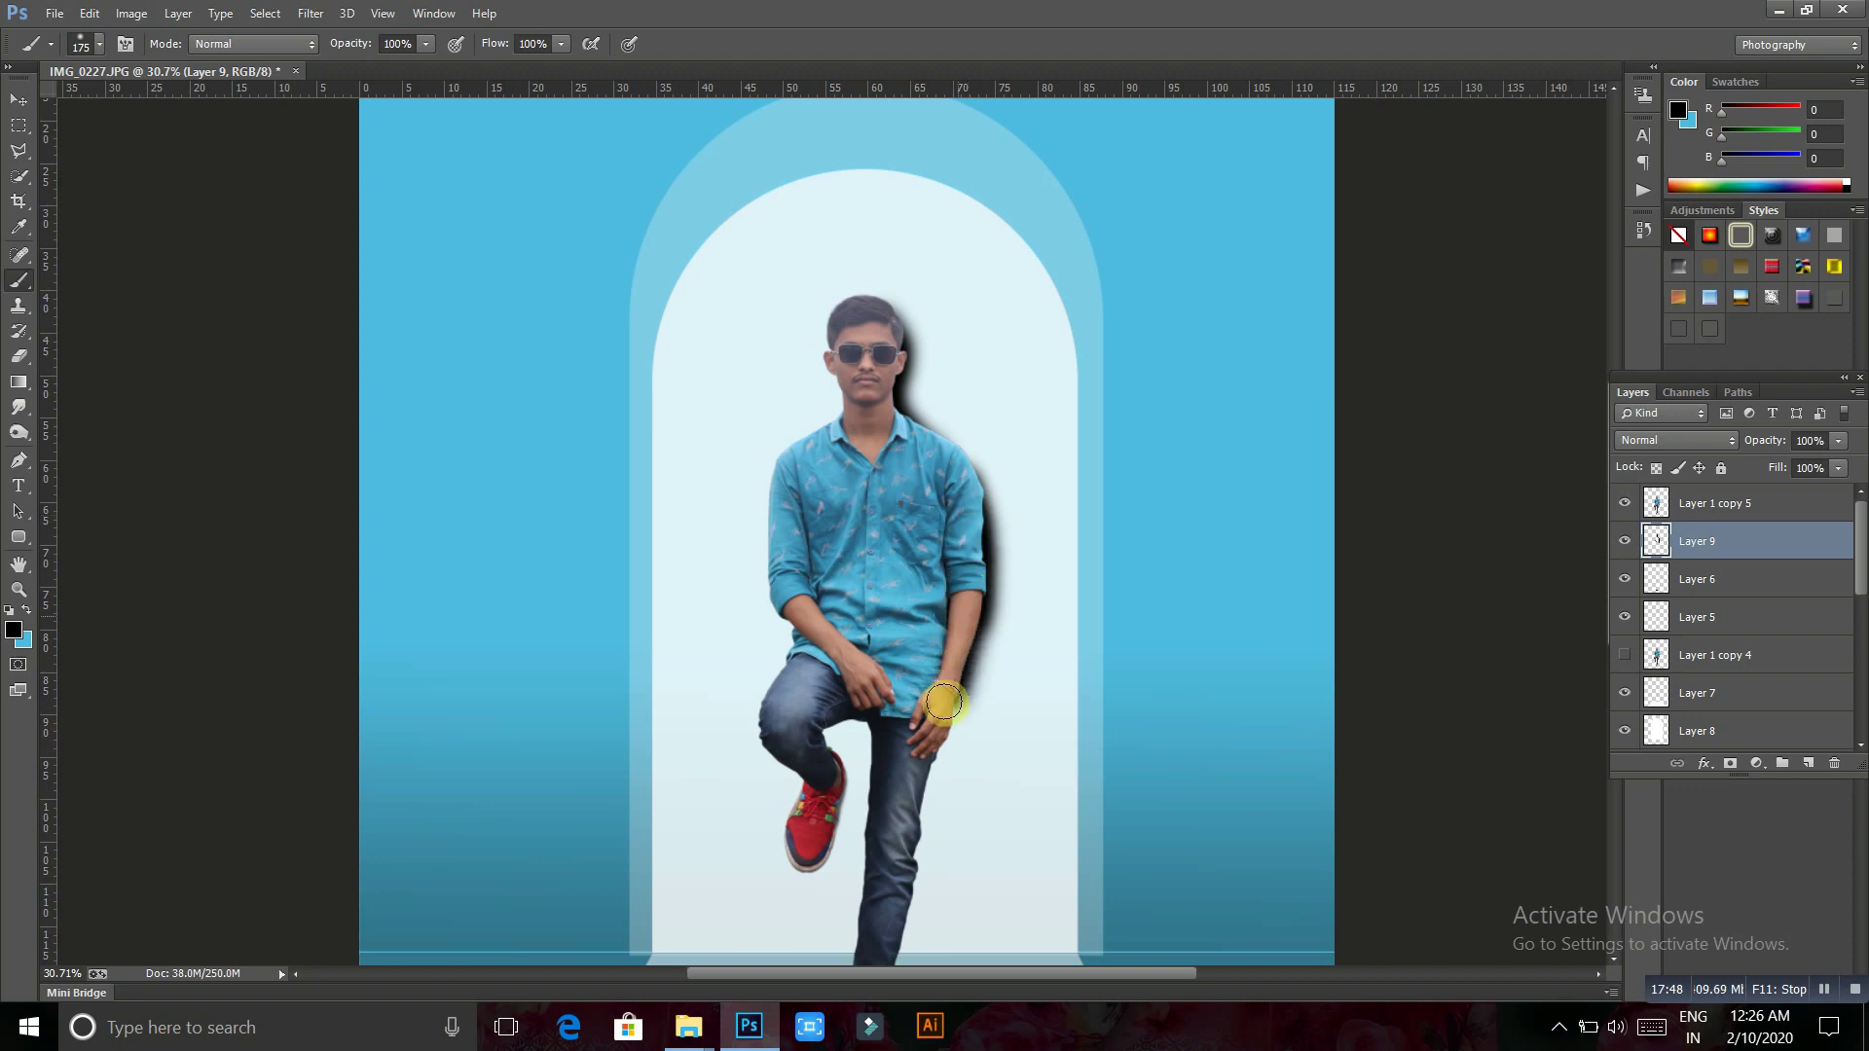
pyautogui.scroll(-2, 932, 626)
pyautogui.moveTo(938, 624)
pyautogui.mouseDown()
pyautogui.moveTo(885, 817)
pyautogui.moveTo(930, 645)
pyautogui.mouseUp()
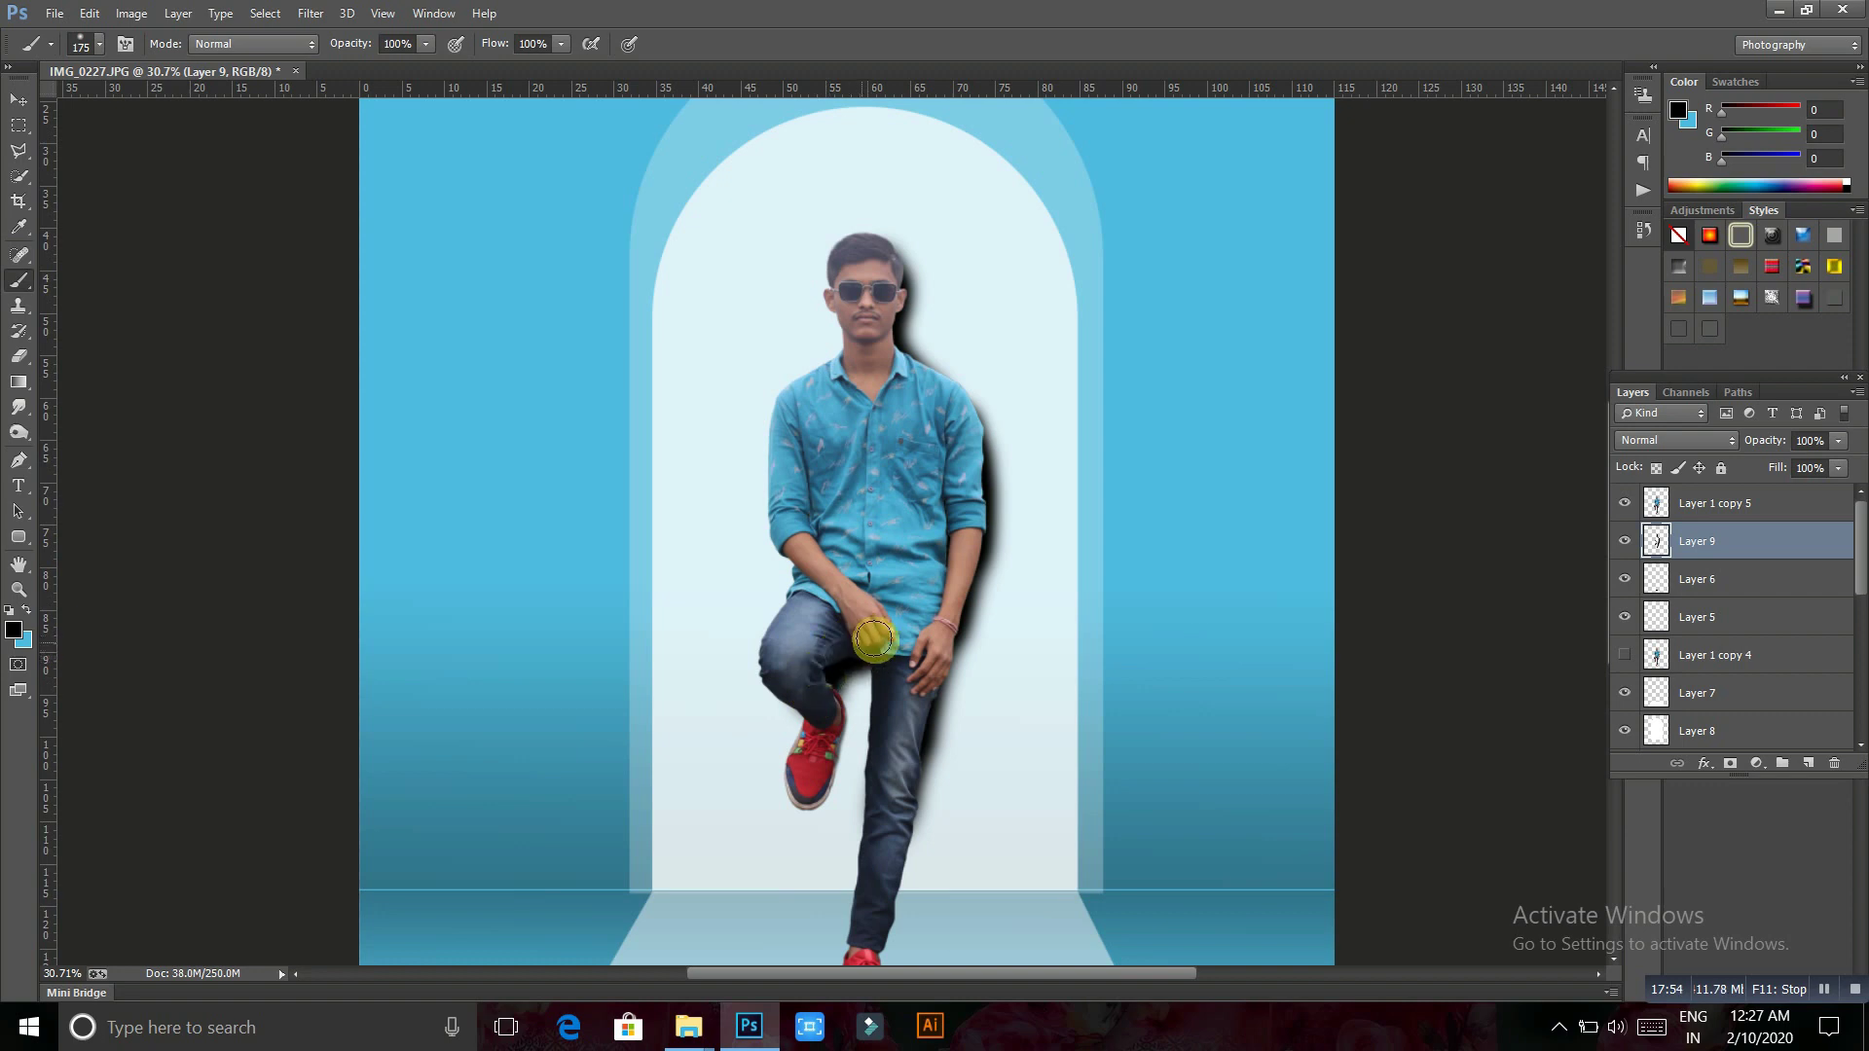
pyautogui.moveTo(824, 675); pyautogui.dragTo(951, 574)
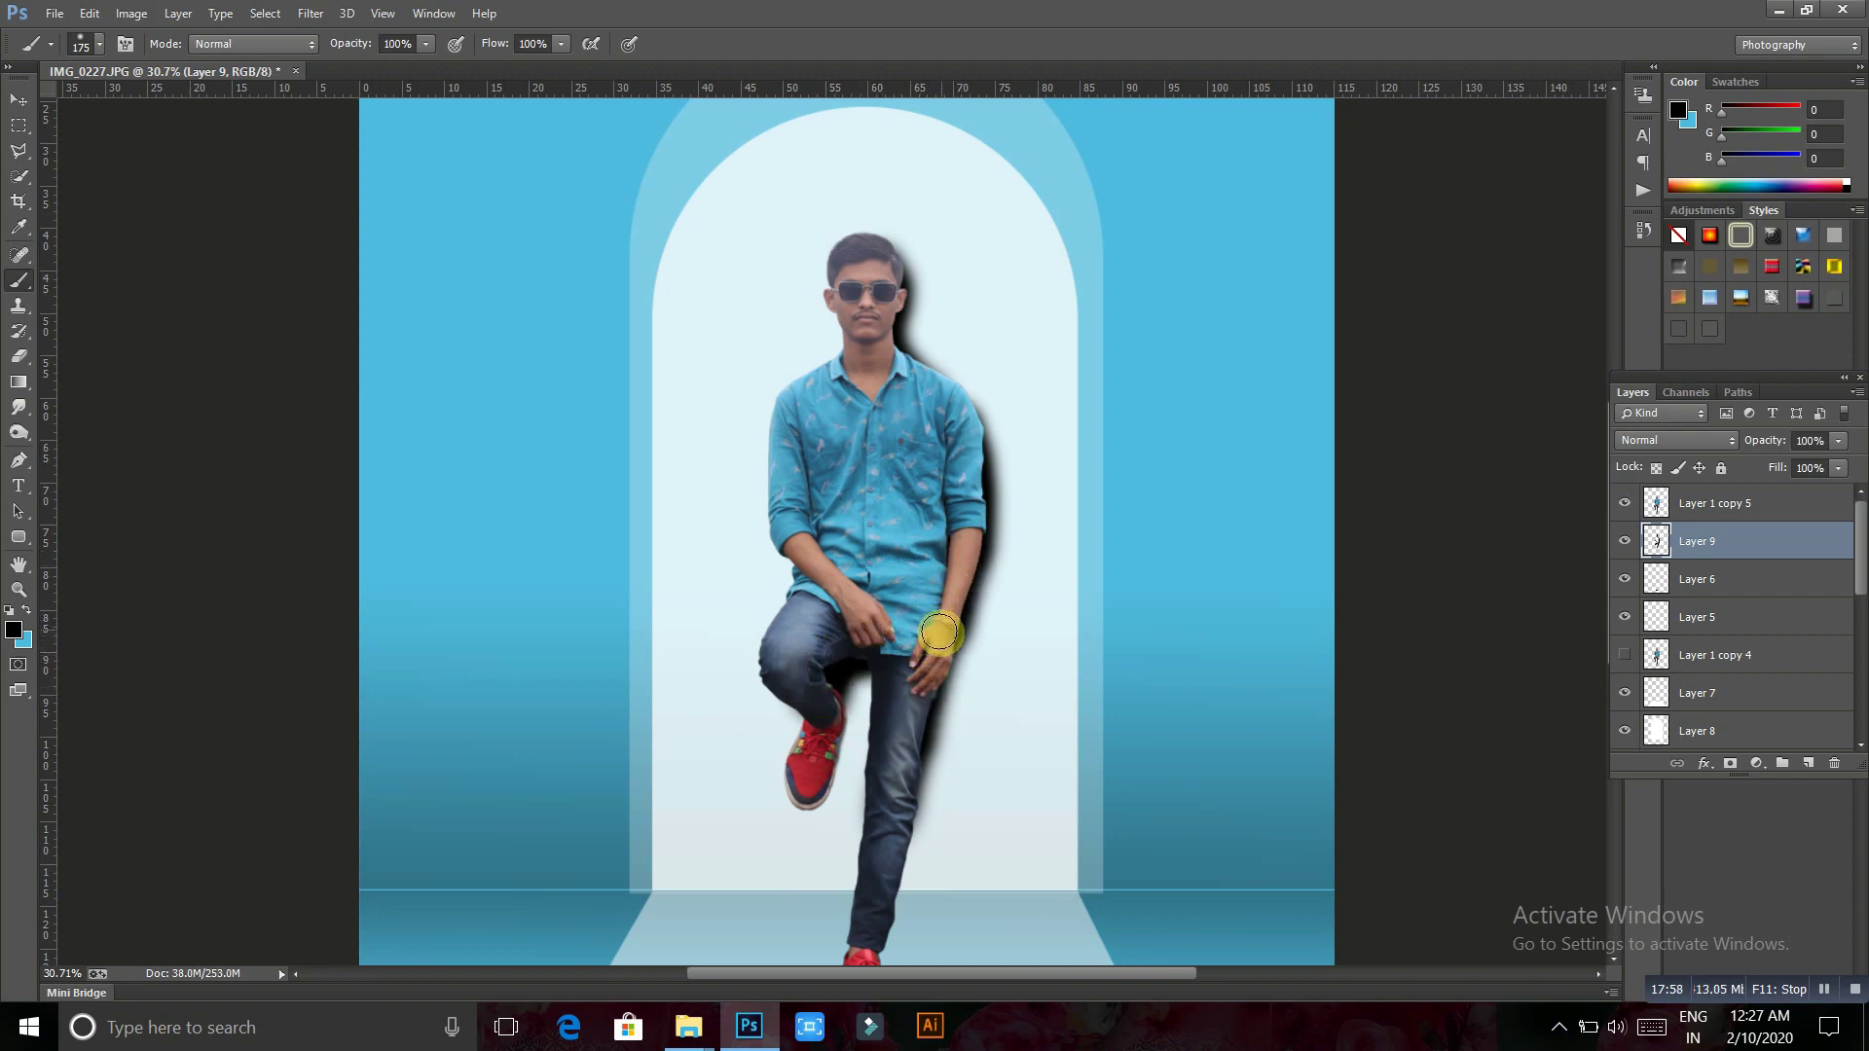
pyautogui.scroll(-1, 895, 730)
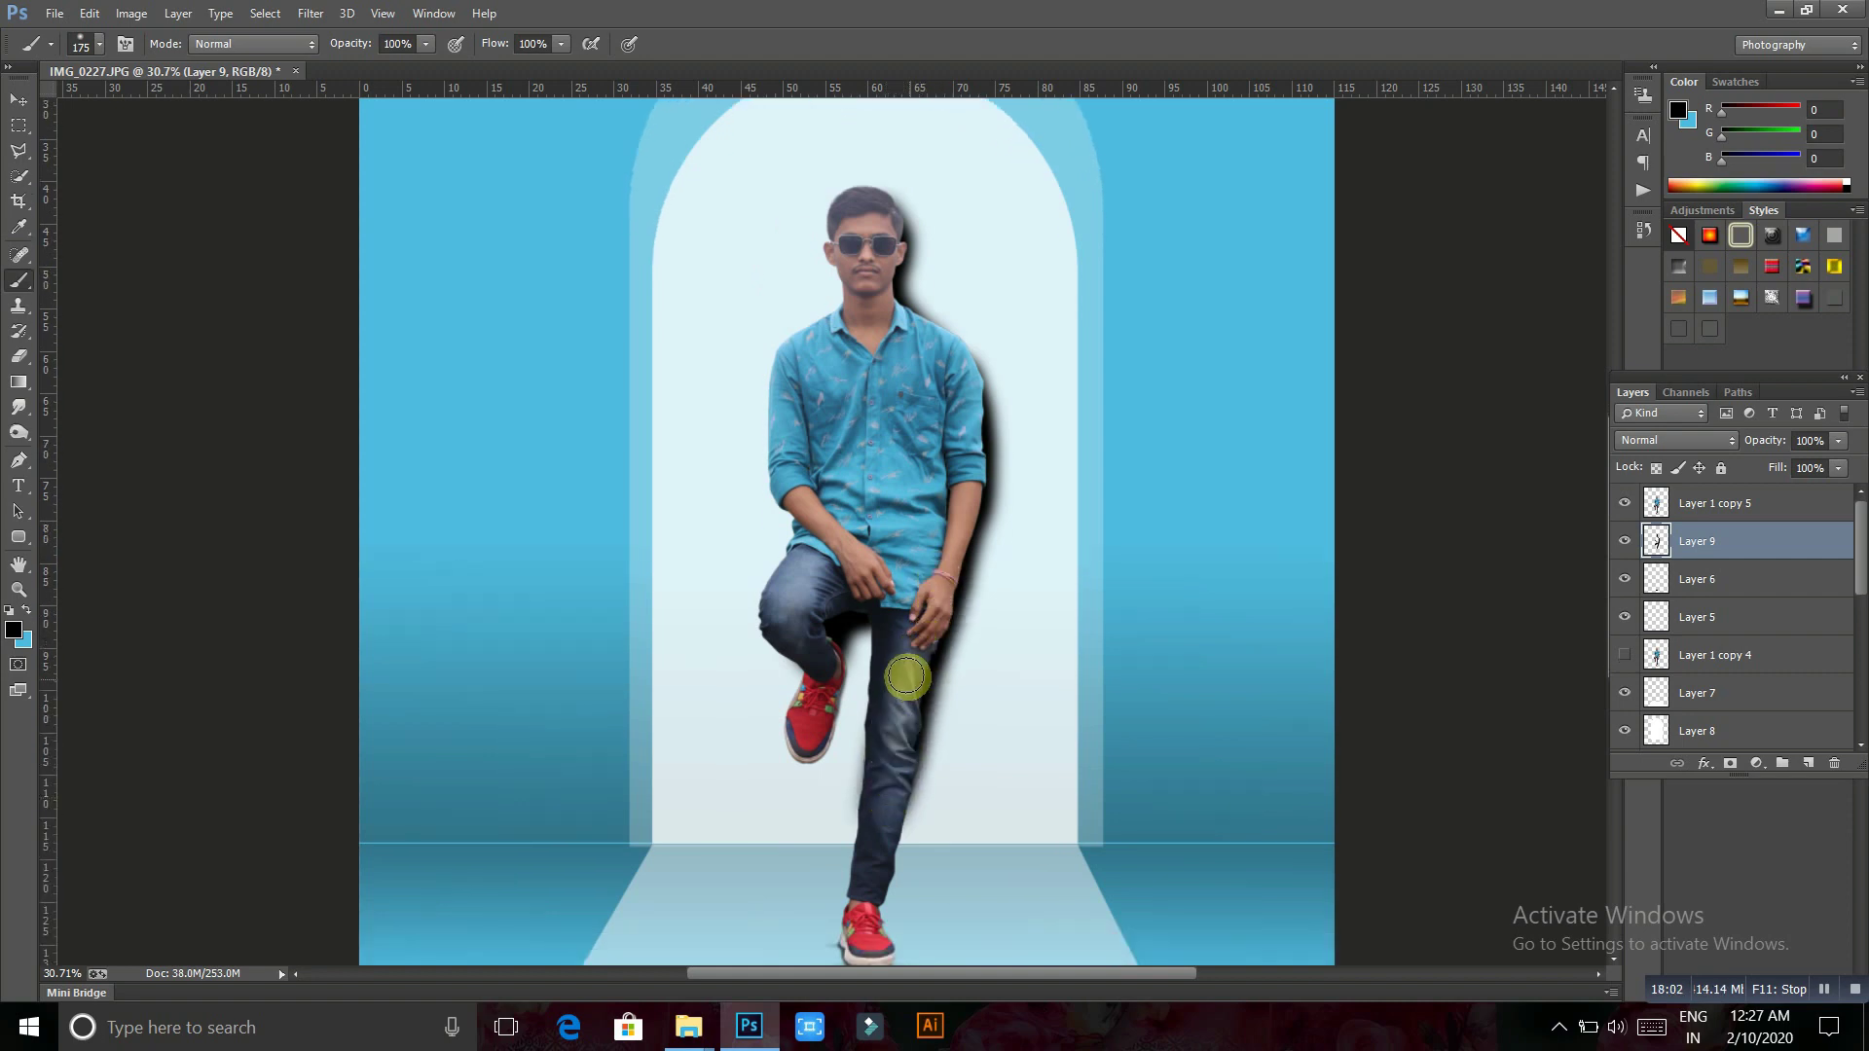
pyautogui.click(18, 356)
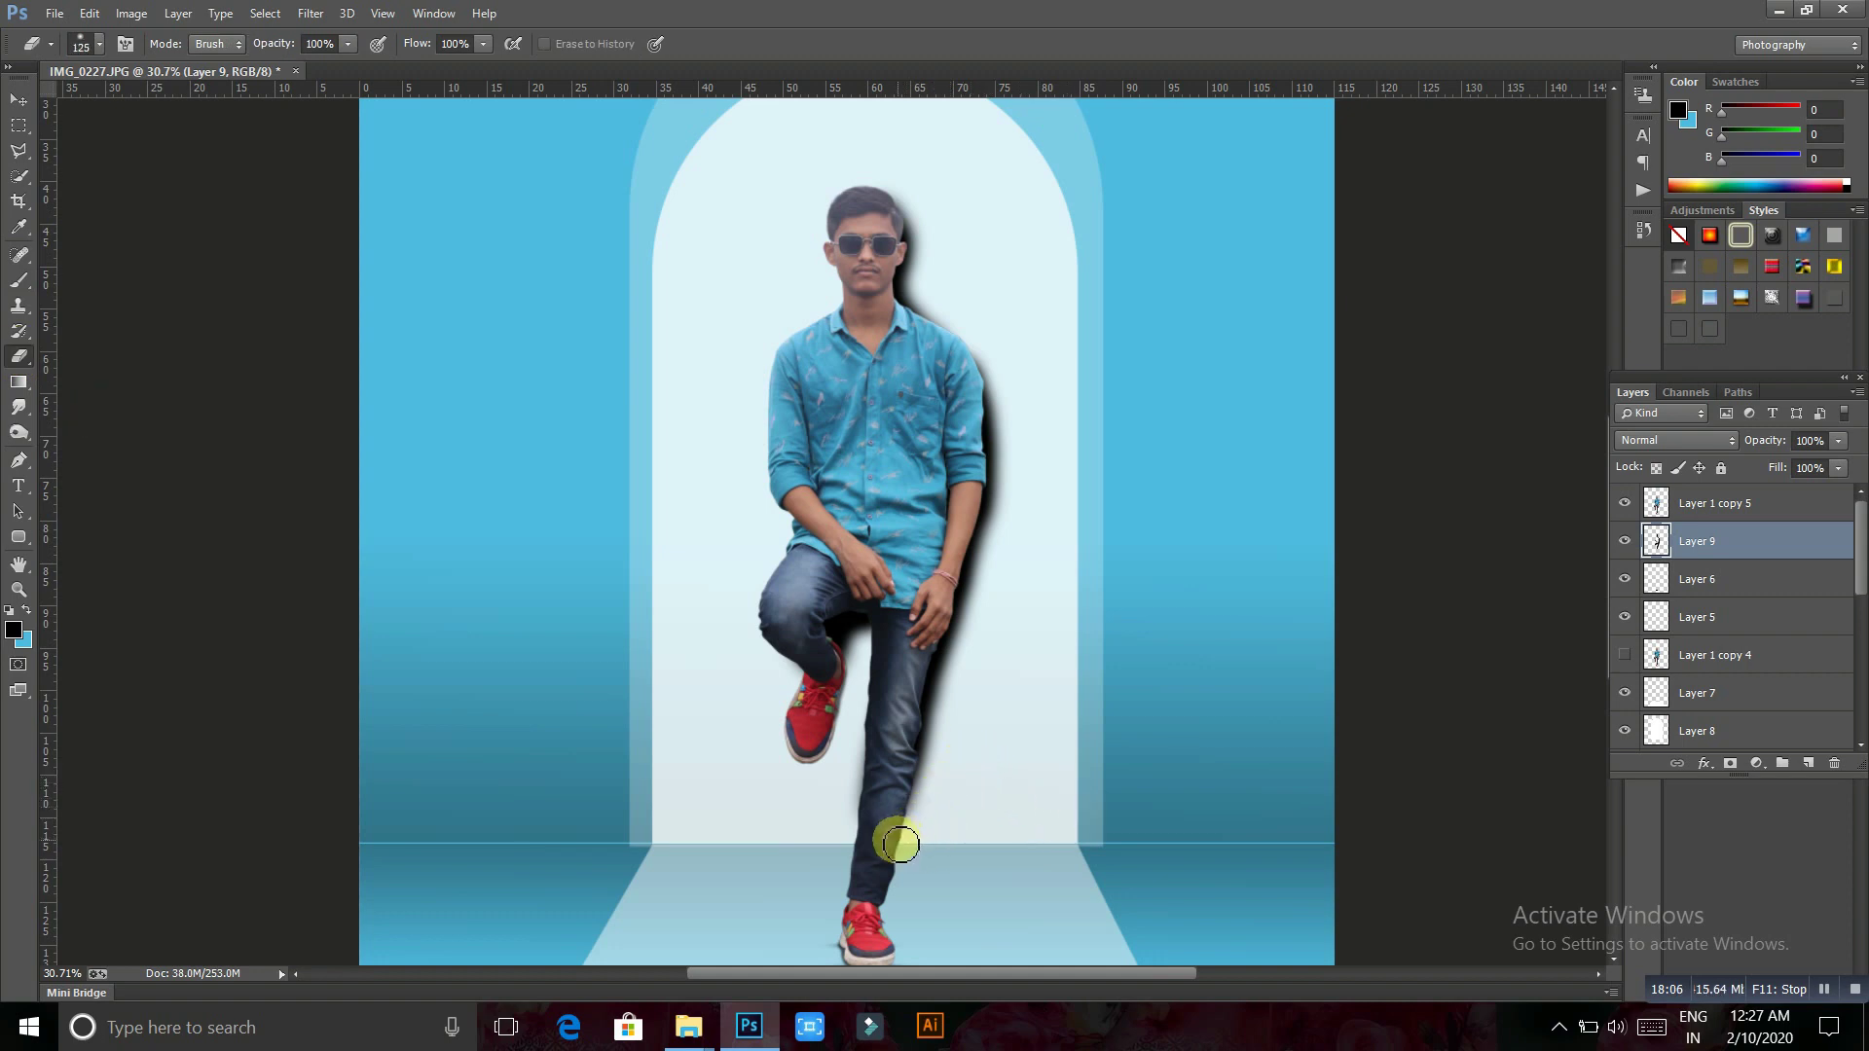
# Adjust the eraser size and begin fading Layer 9's shadow opacity
pyautogui.press(']')
pyautogui.press(']')
pyautogui.press(']')
pyautogui.press('[')
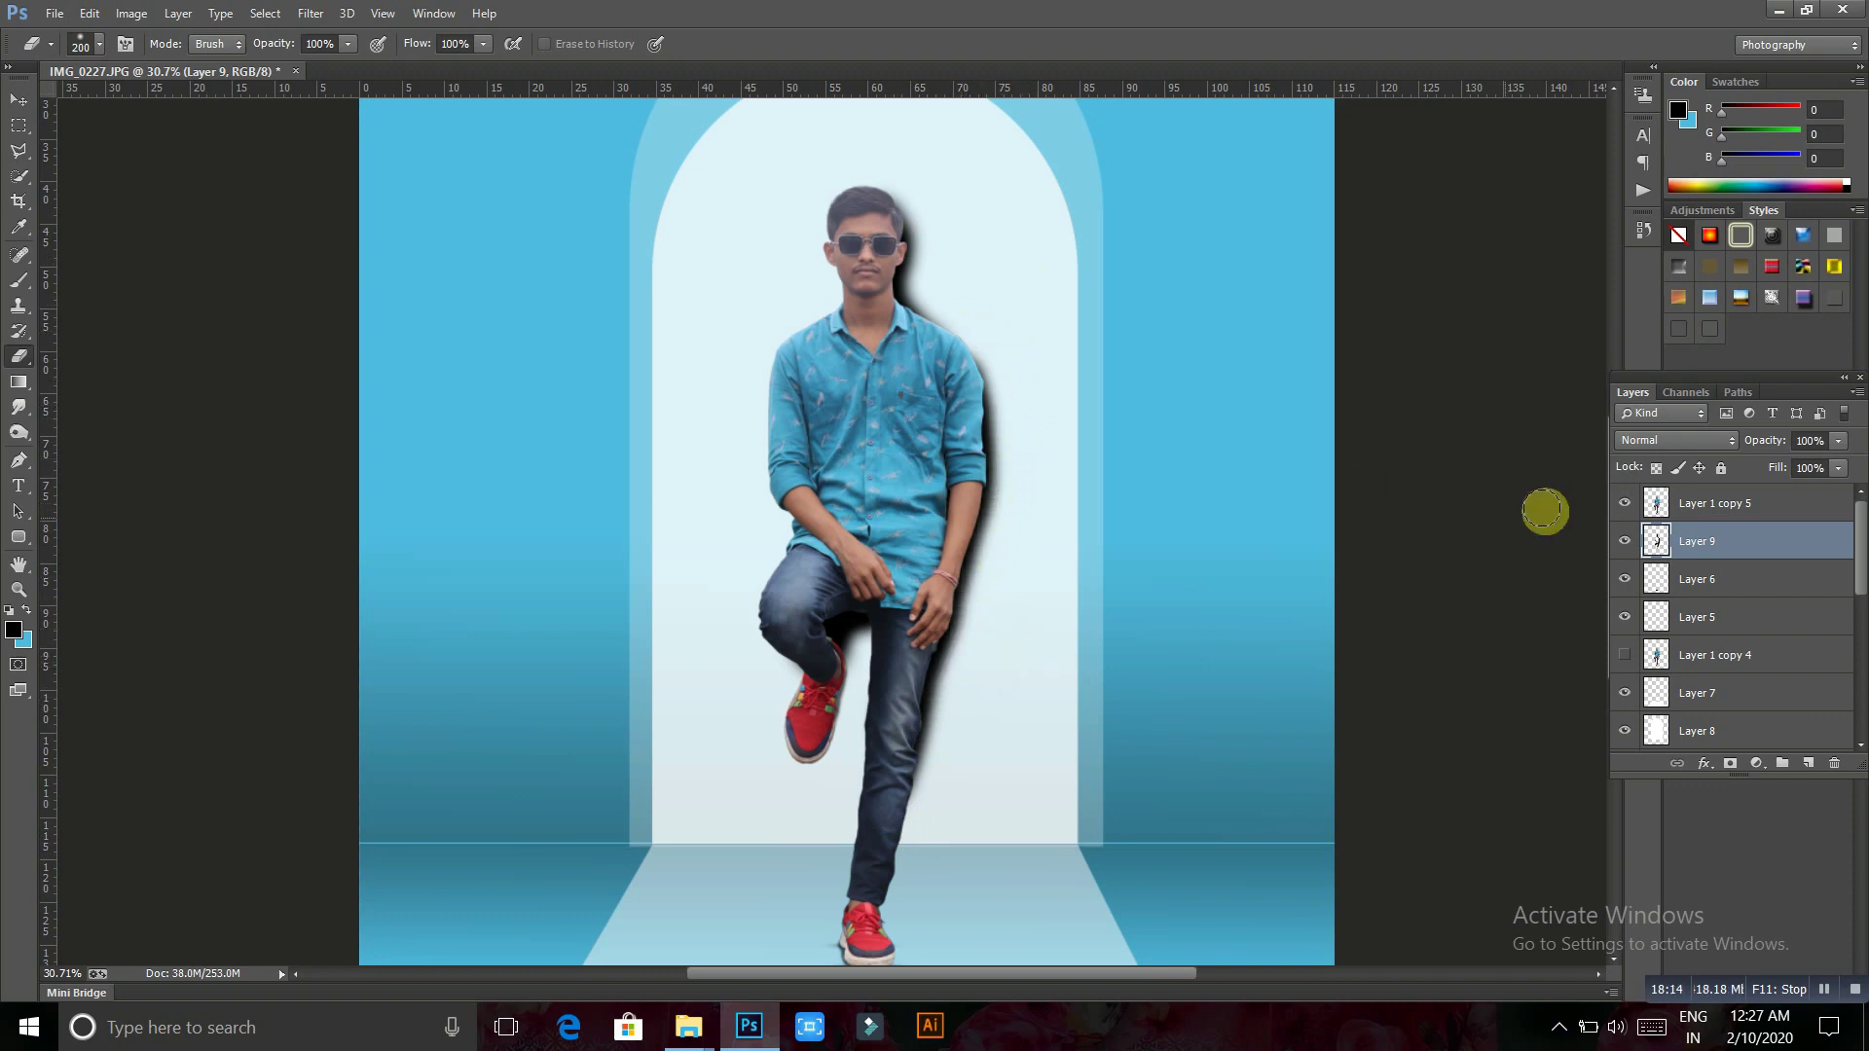
pyautogui.moveTo(1765, 441)
pyautogui.mouseDown()
pyautogui.moveTo(1706, 434)
pyautogui.moveTo(1703, 455)
pyautogui.mouseUp()
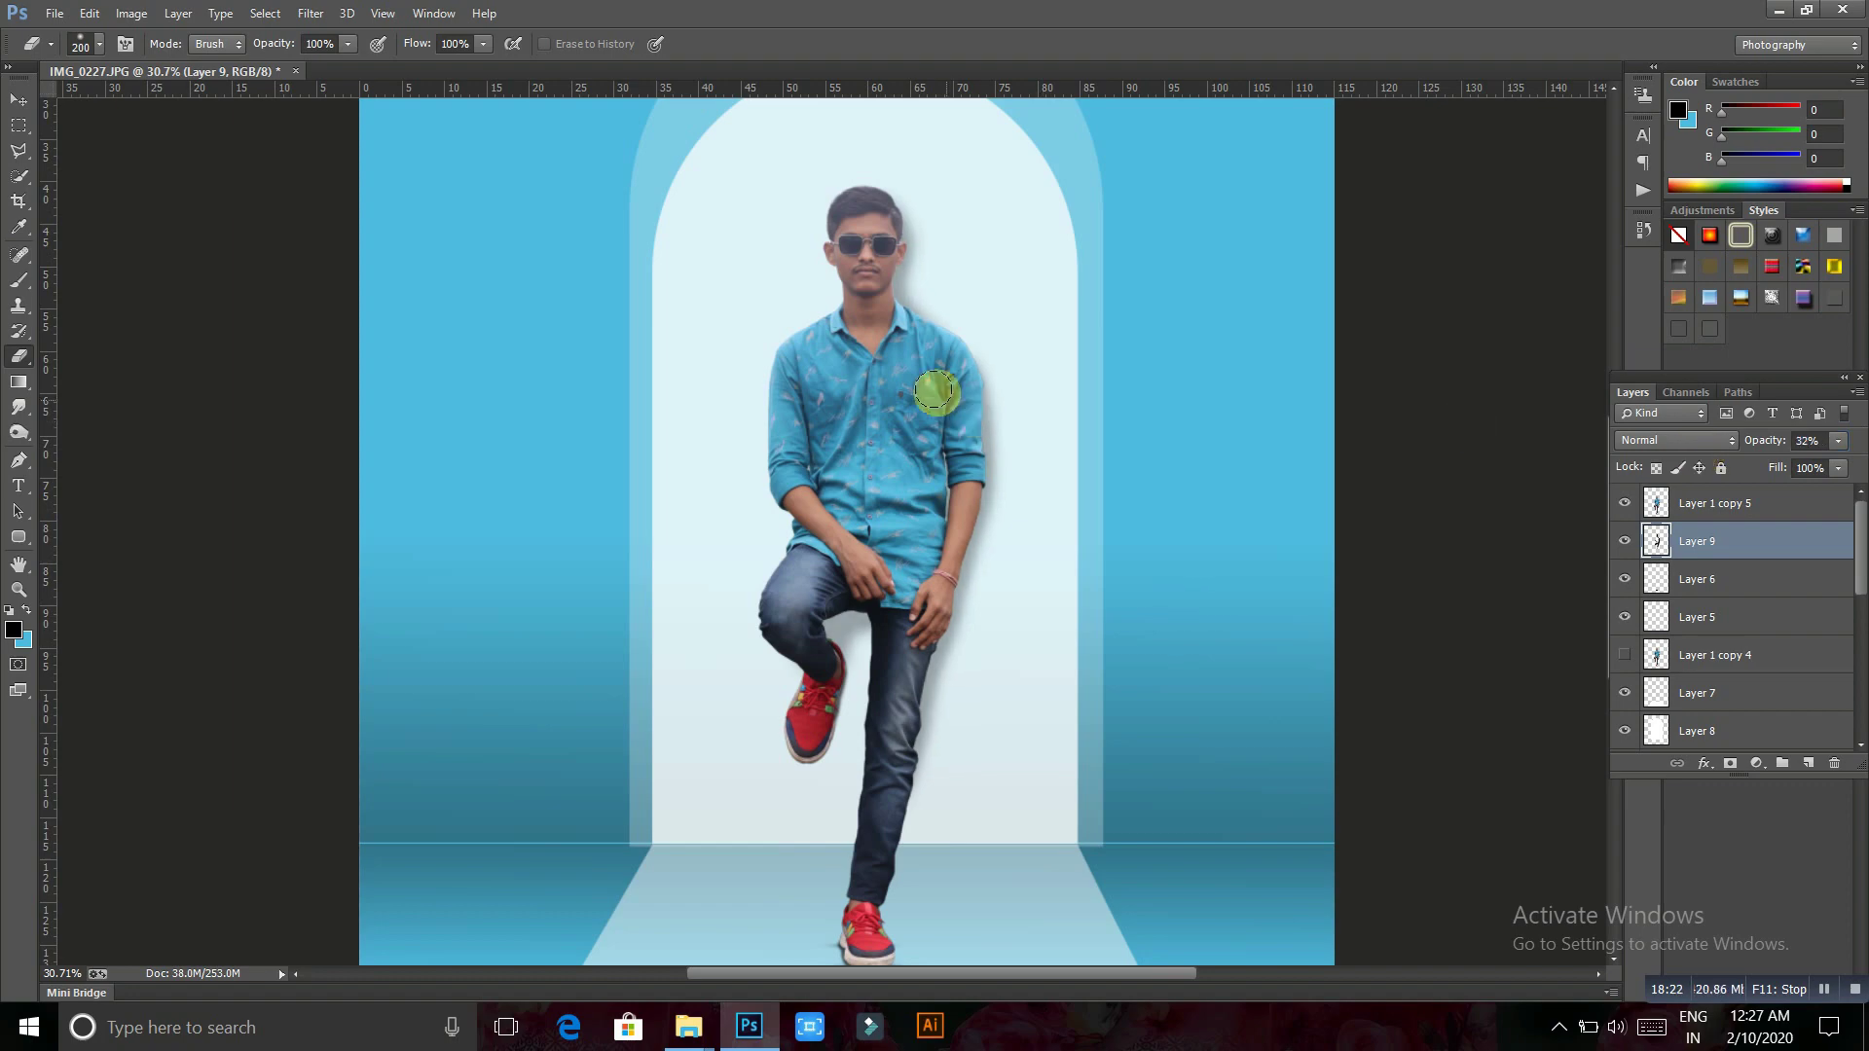
pyautogui.scroll(2, 881, 331)
pyautogui.scroll(2, 883, 310)
pyautogui.scroll(-3, 883, 310)
pyautogui.scroll(-2, 885, 311)
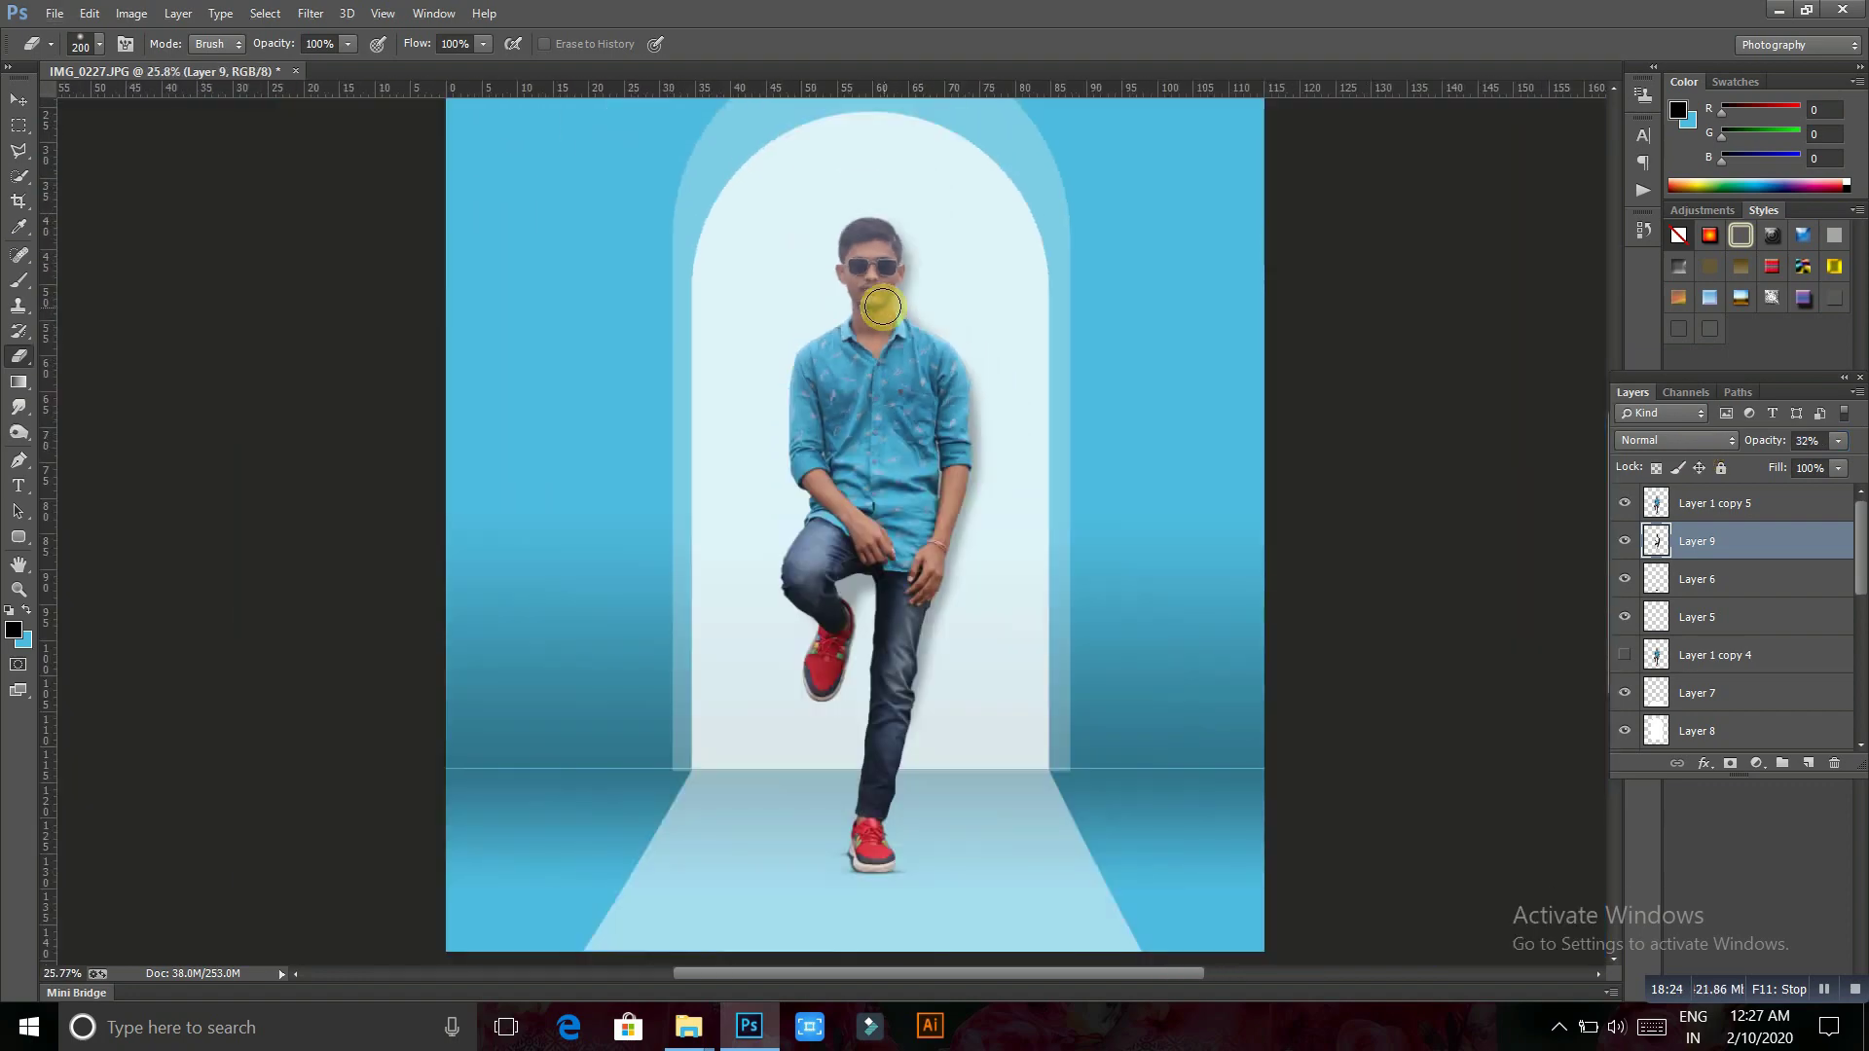
pyautogui.scroll(-1, 888, 312)
pyautogui.scroll(-1, 889, 312)
pyautogui.scroll(1, 888, 390)
pyautogui.scroll(2, 871, 487)
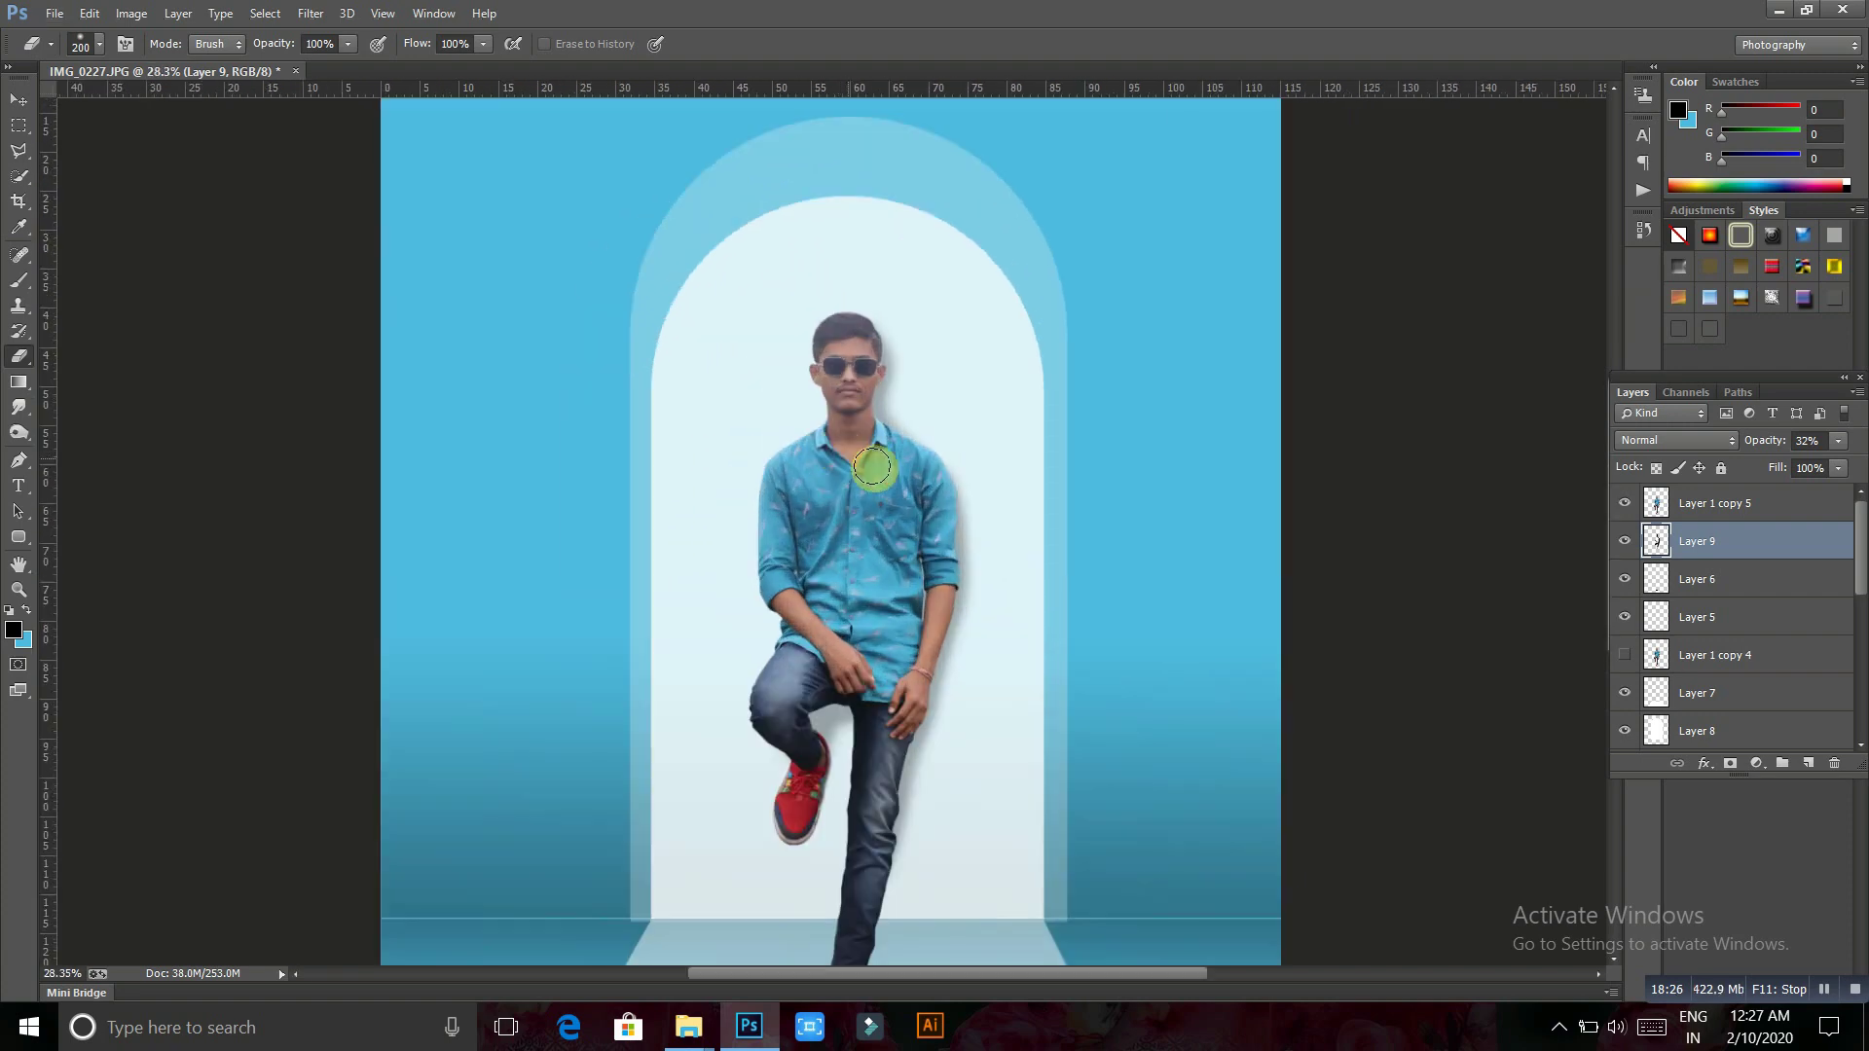
# Set the shadow layer to 23% opacity and zoom in on the raised red shoe
pyautogui.moveTo(1767, 450); pyautogui.dragTo(1762, 454)
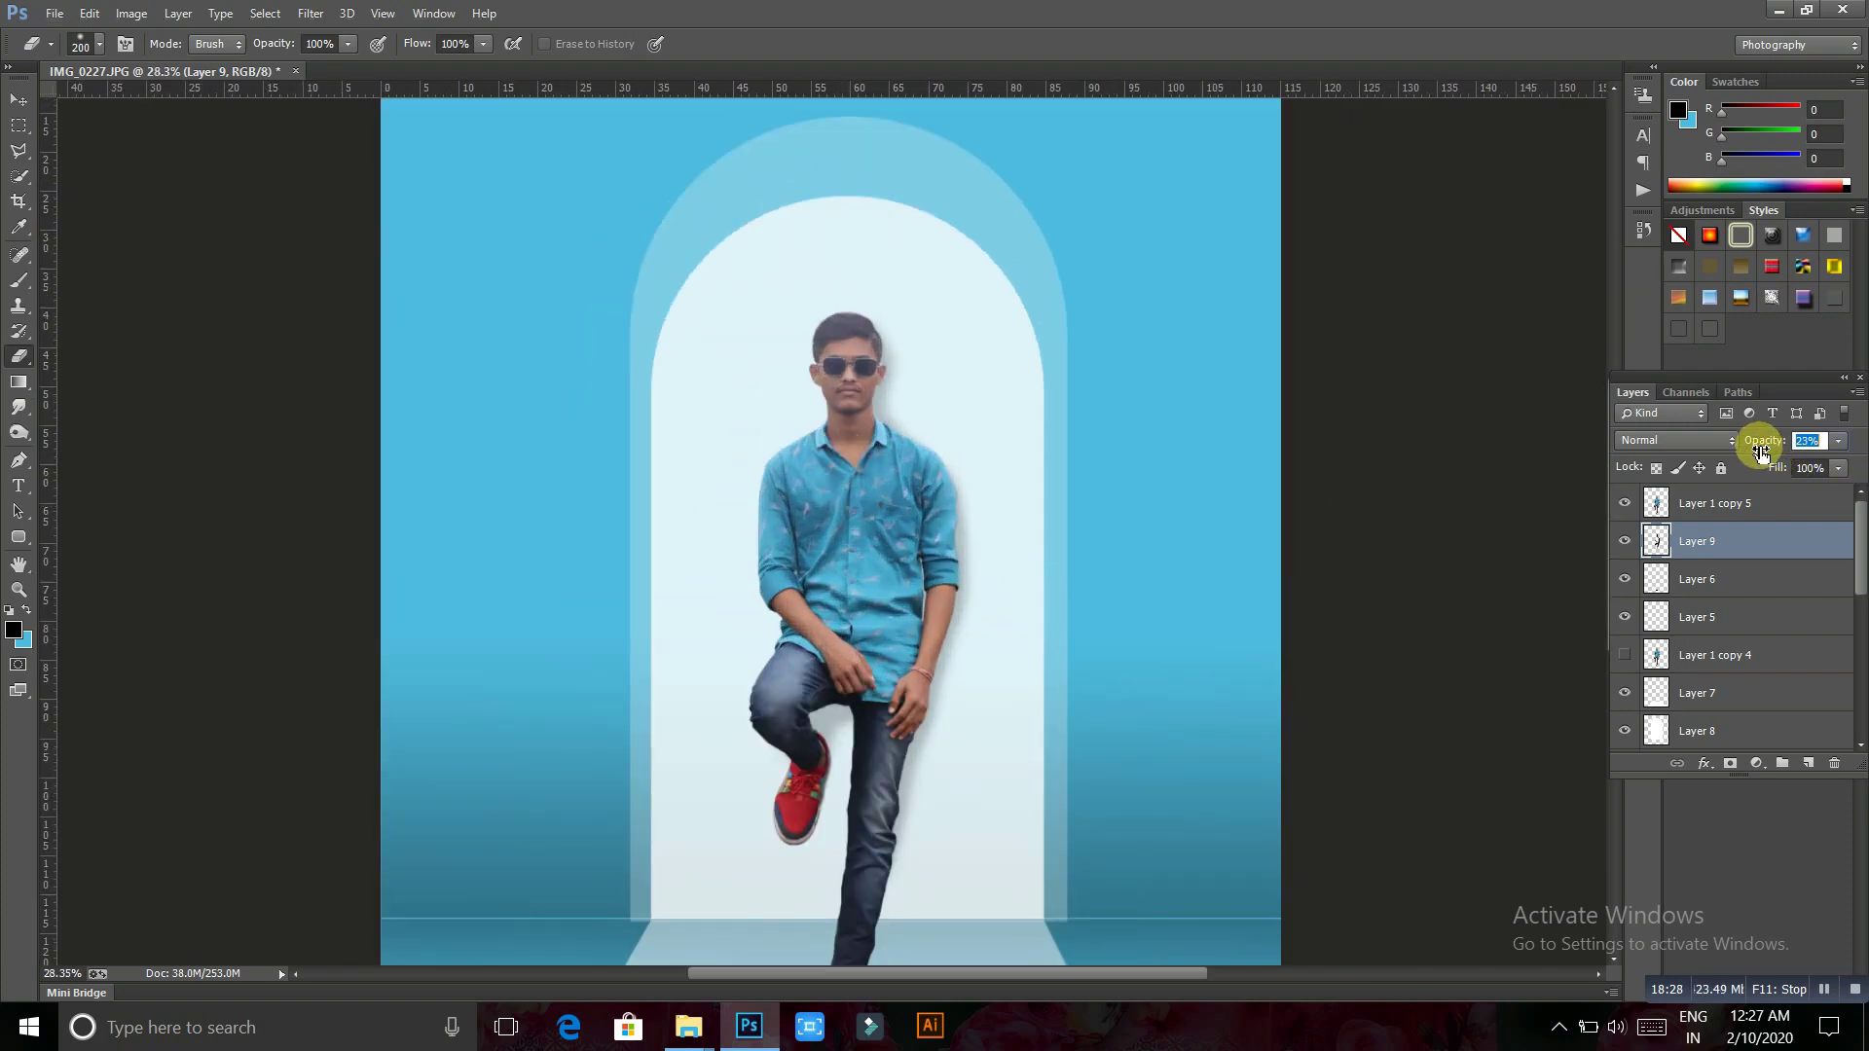
pyautogui.scroll(-2, 952, 643)
pyautogui.scroll(-1, 952, 670)
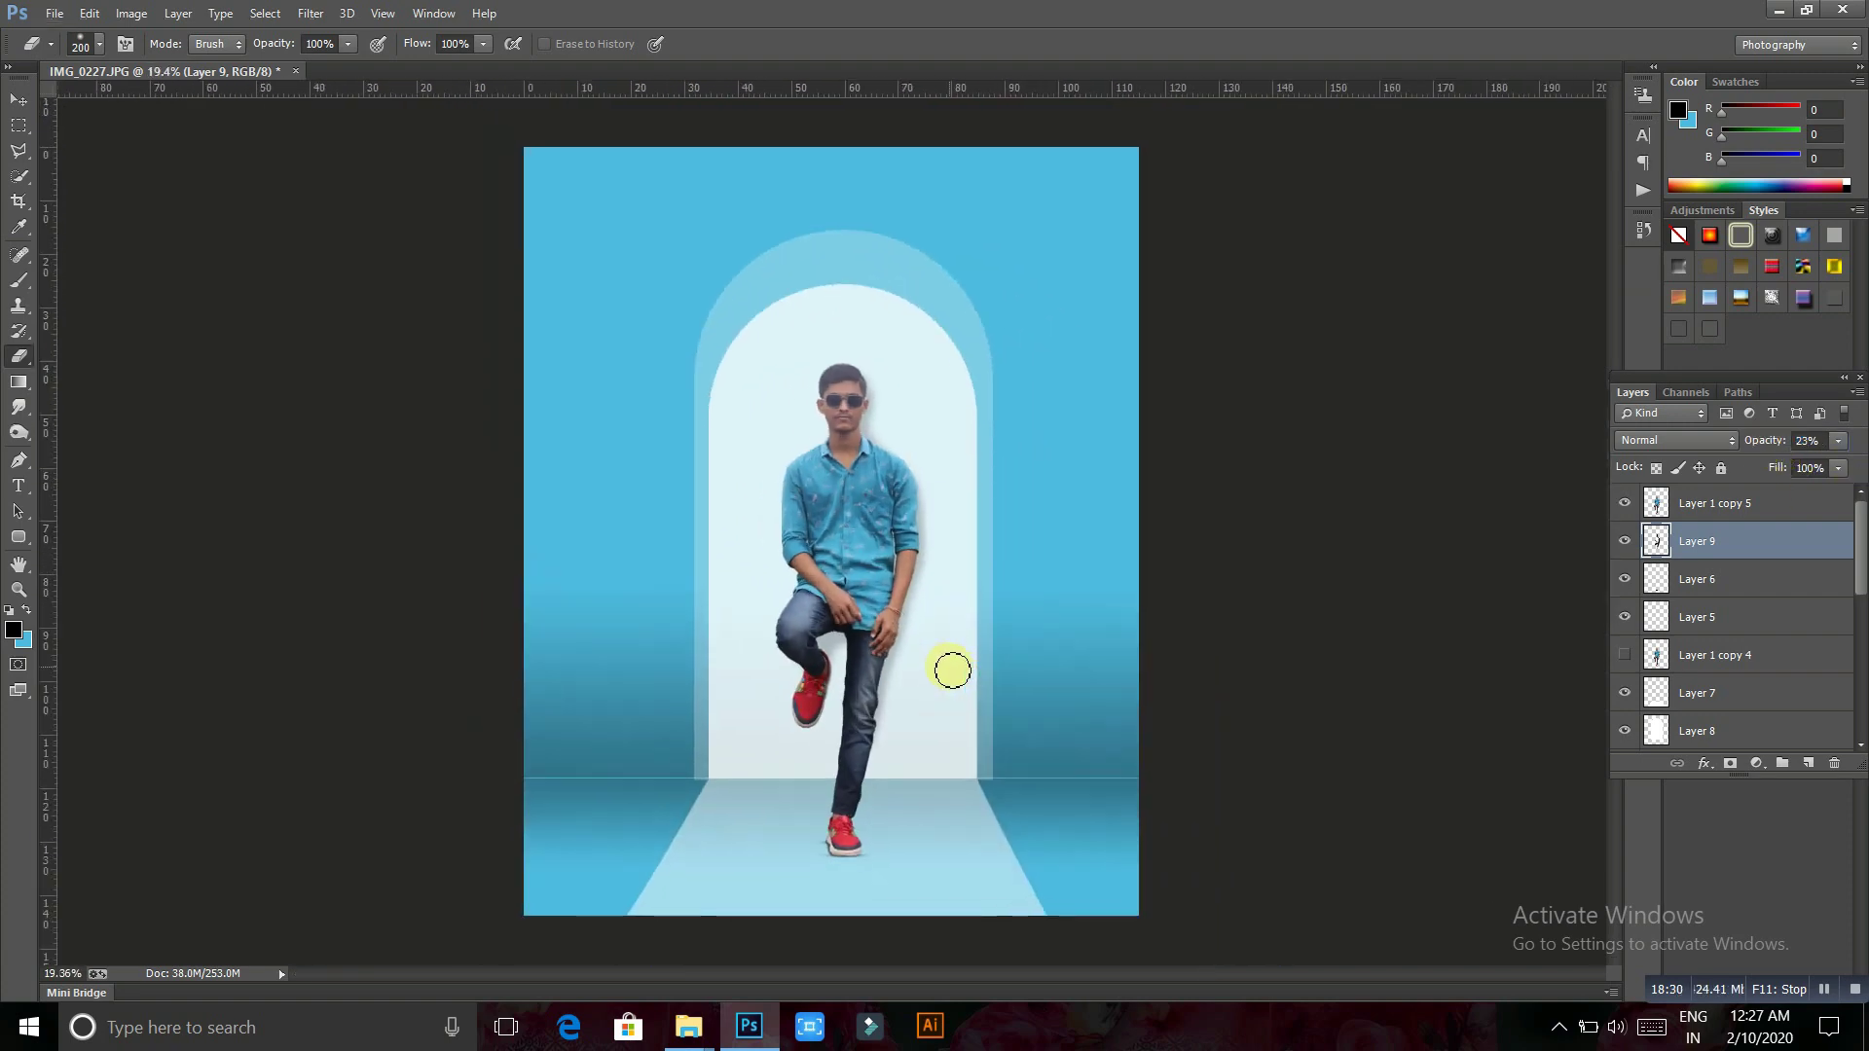
pyautogui.scroll(1, 952, 670)
pyautogui.scroll(2, 808, 750)
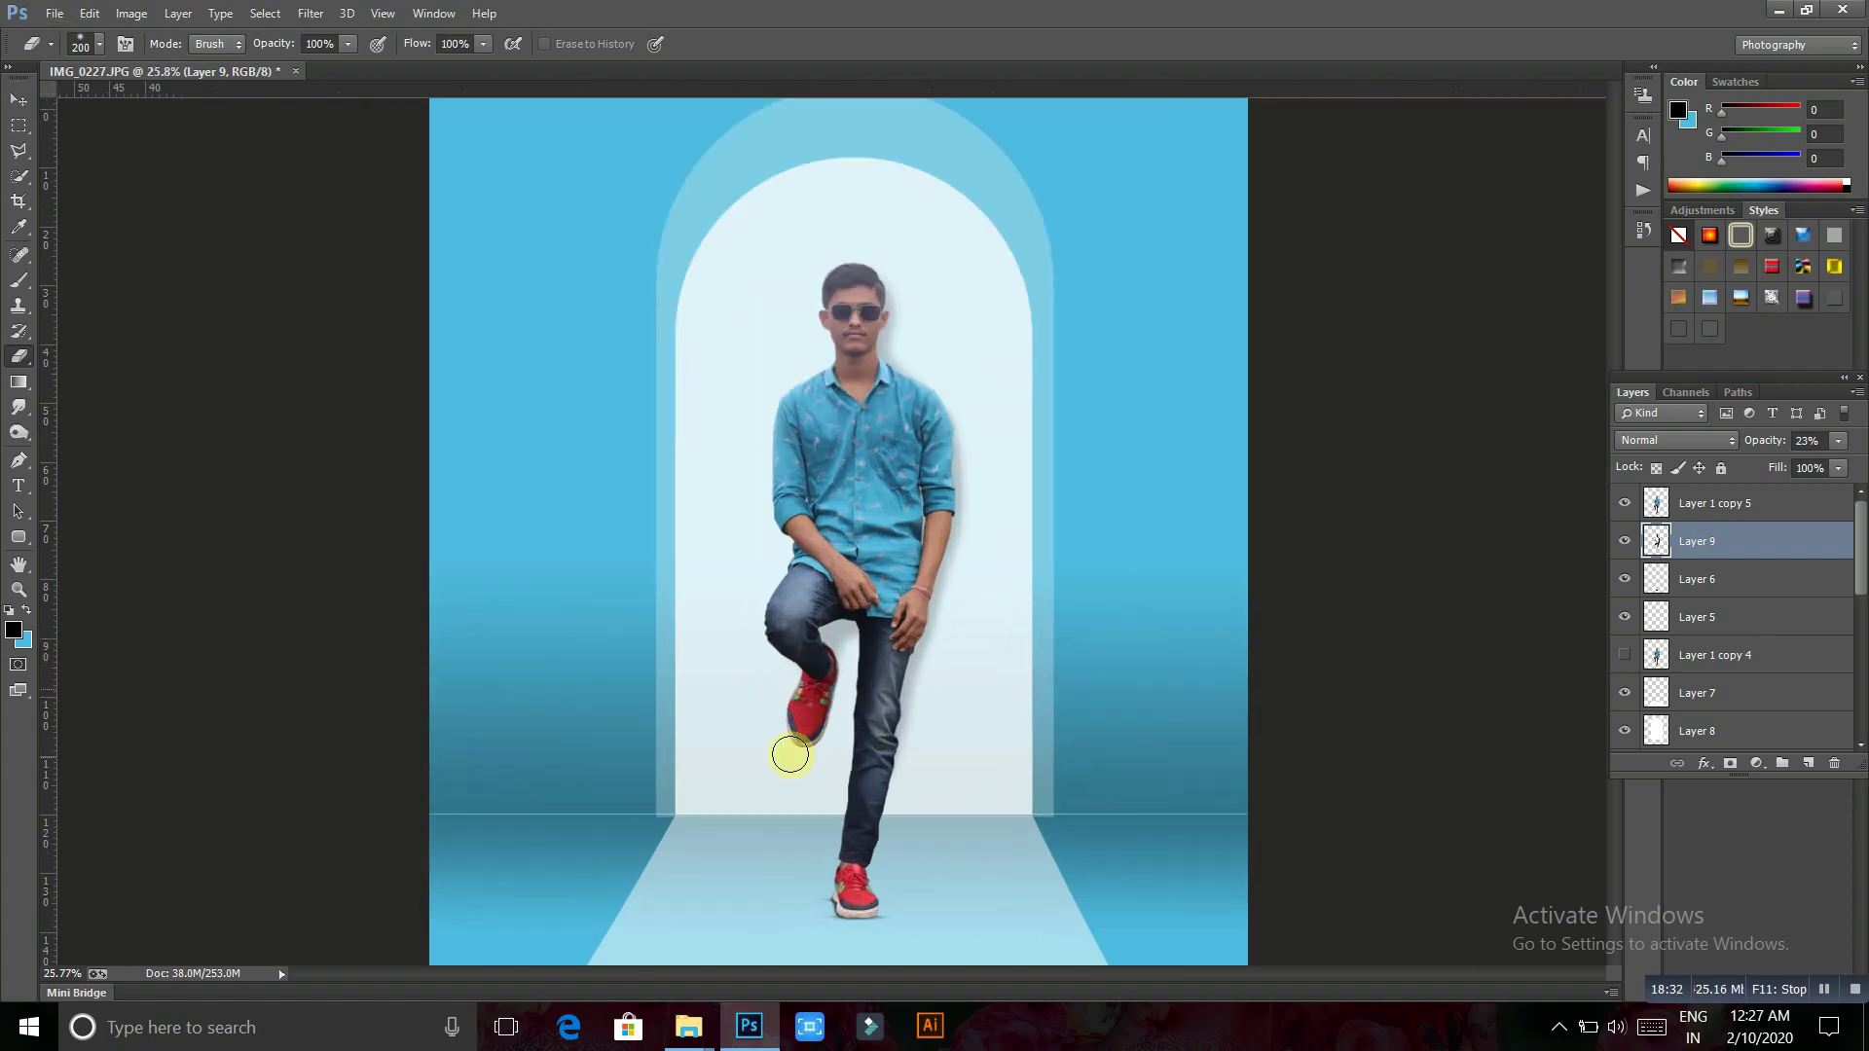
pyautogui.scroll(4, 817, 752)
pyautogui.scroll(4, 847, 735)
pyautogui.scroll(4, 865, 601)
# Select Layer 9 and size the Eraser to clean stray shadow around the raised shoe
pyautogui.moveTo(864, 600); pyautogui.dragTo(969, 434)
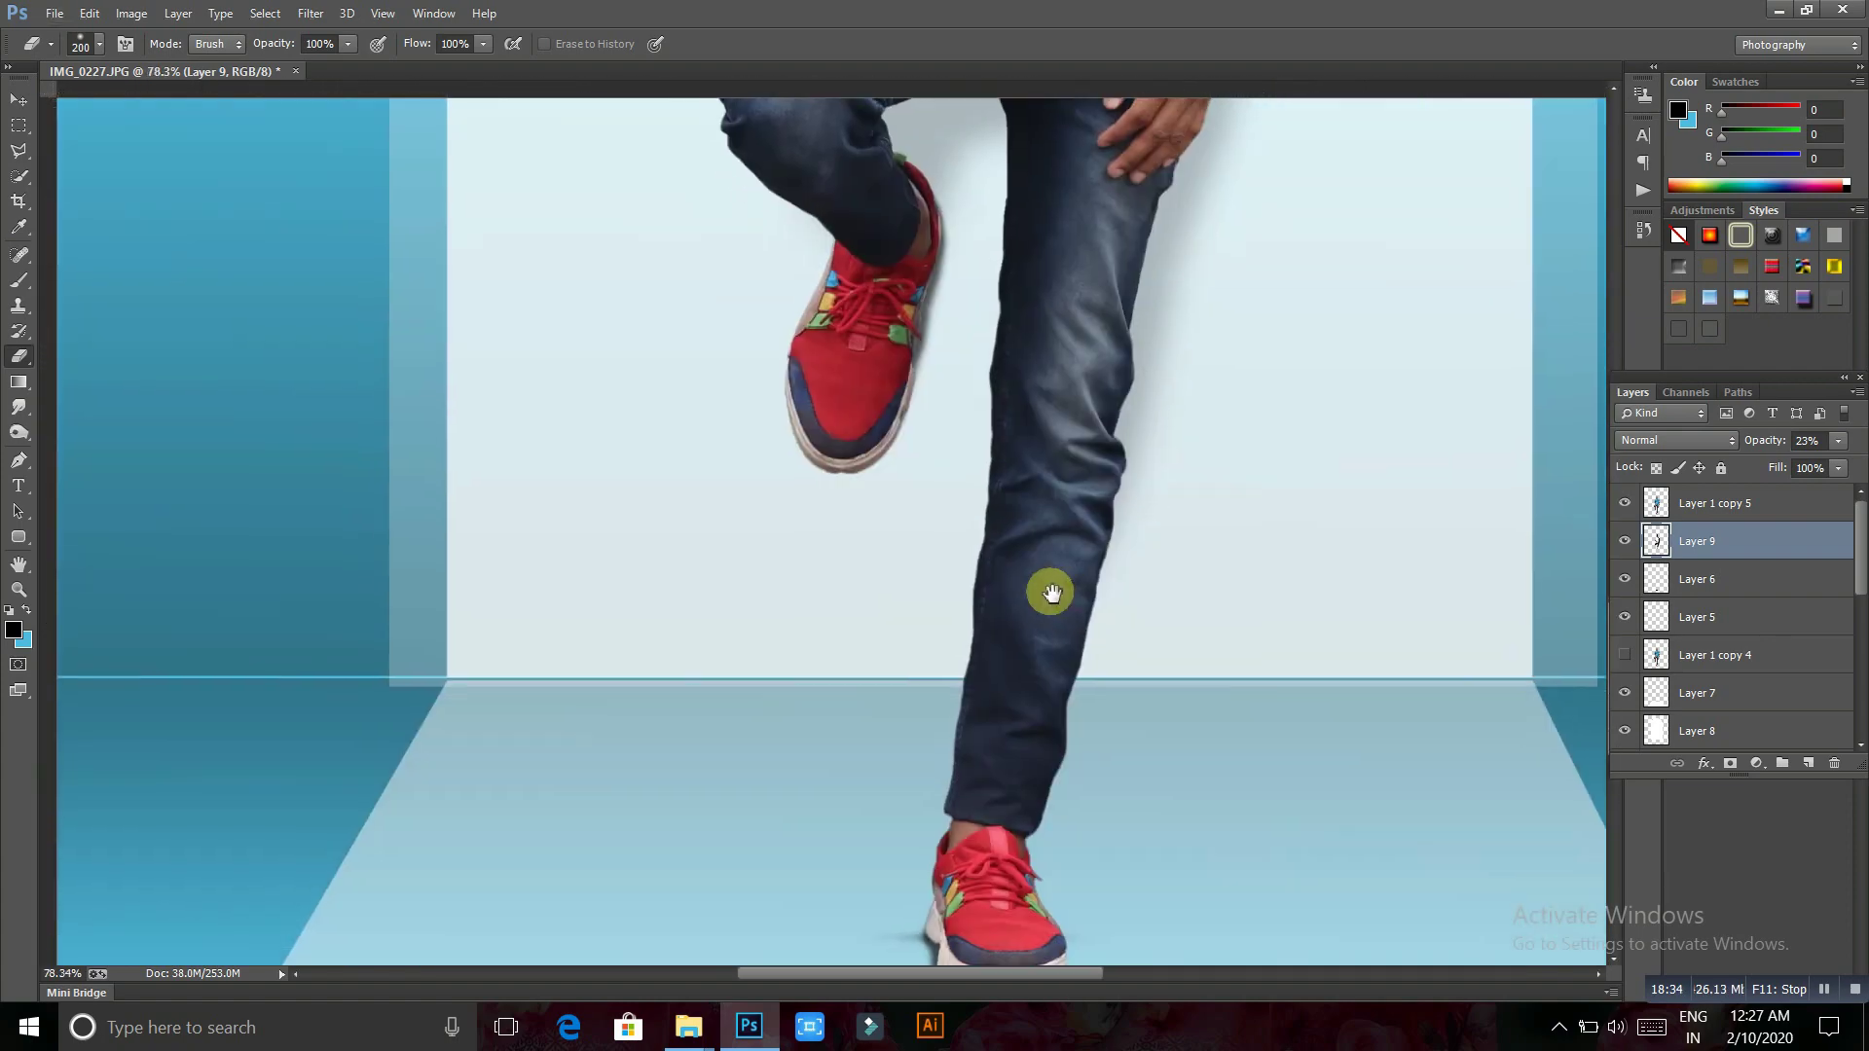
pyautogui.moveTo(1239, 432); pyautogui.dragTo(1236, 551)
pyautogui.scroll(3, 1237, 551)
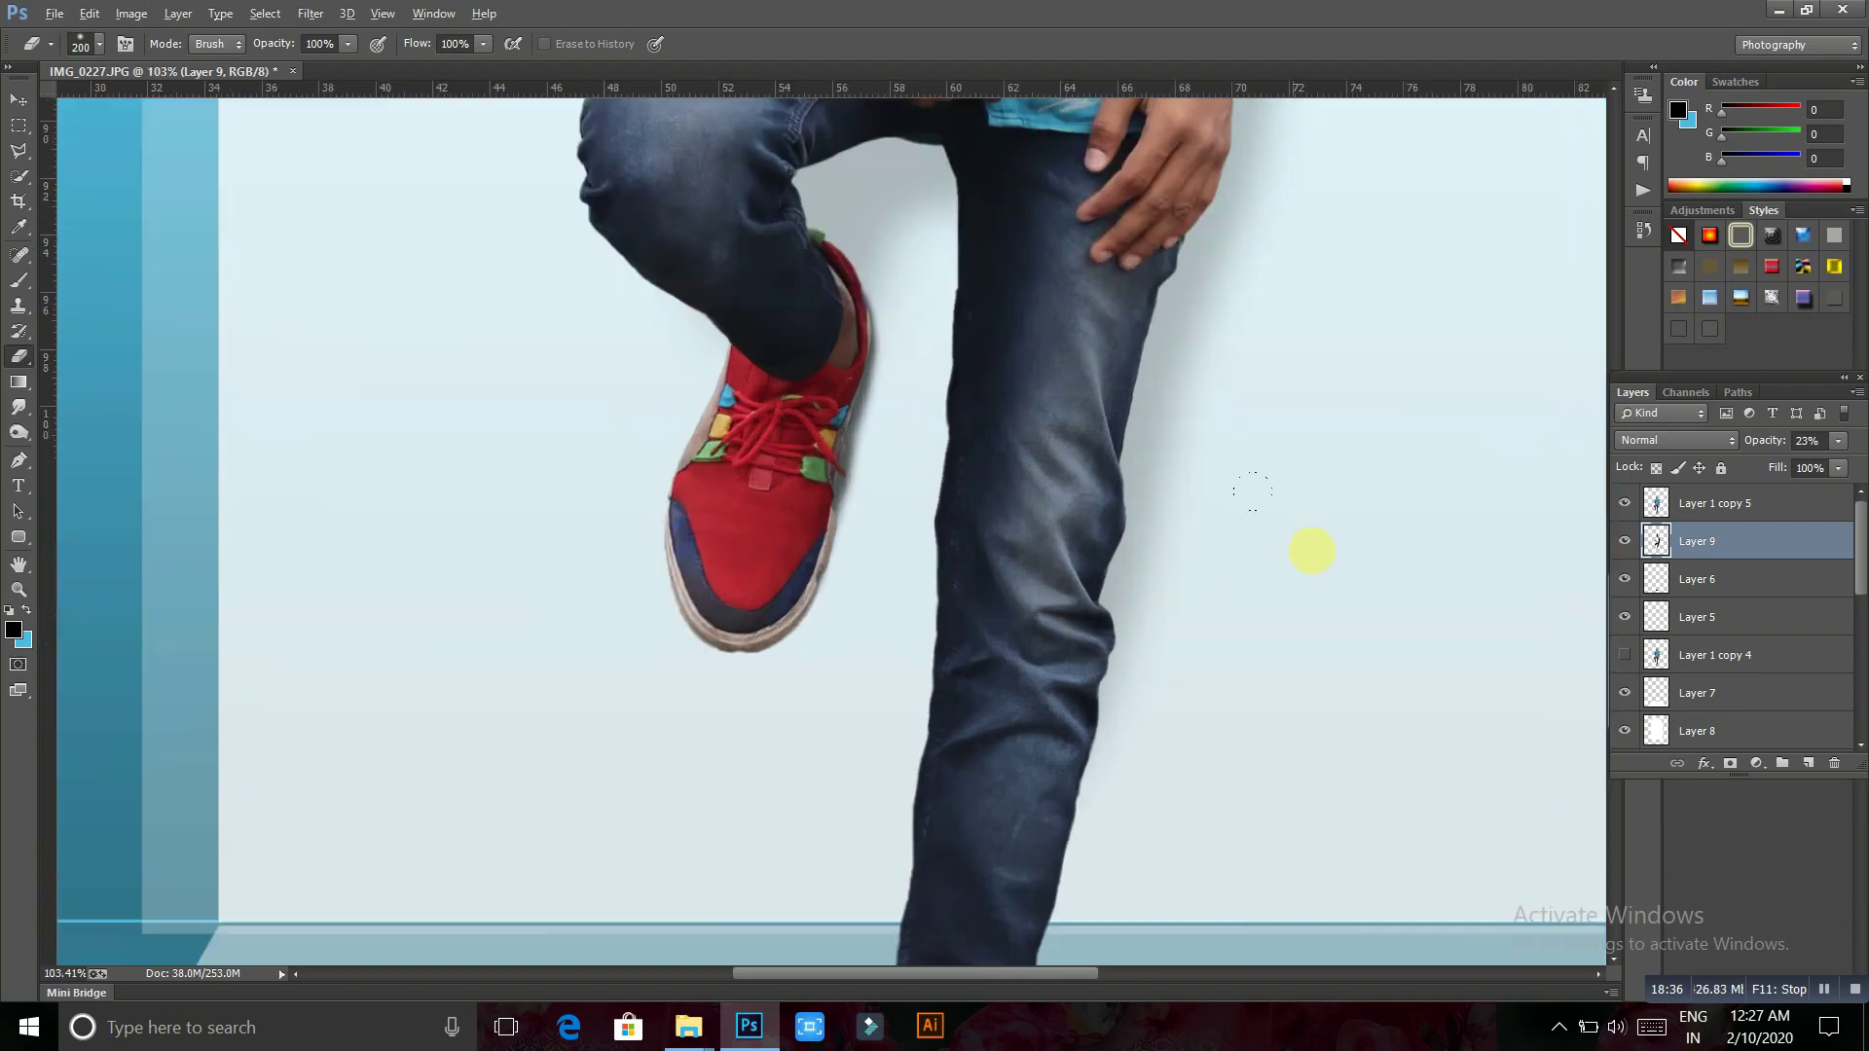
pyautogui.click(1645, 579)
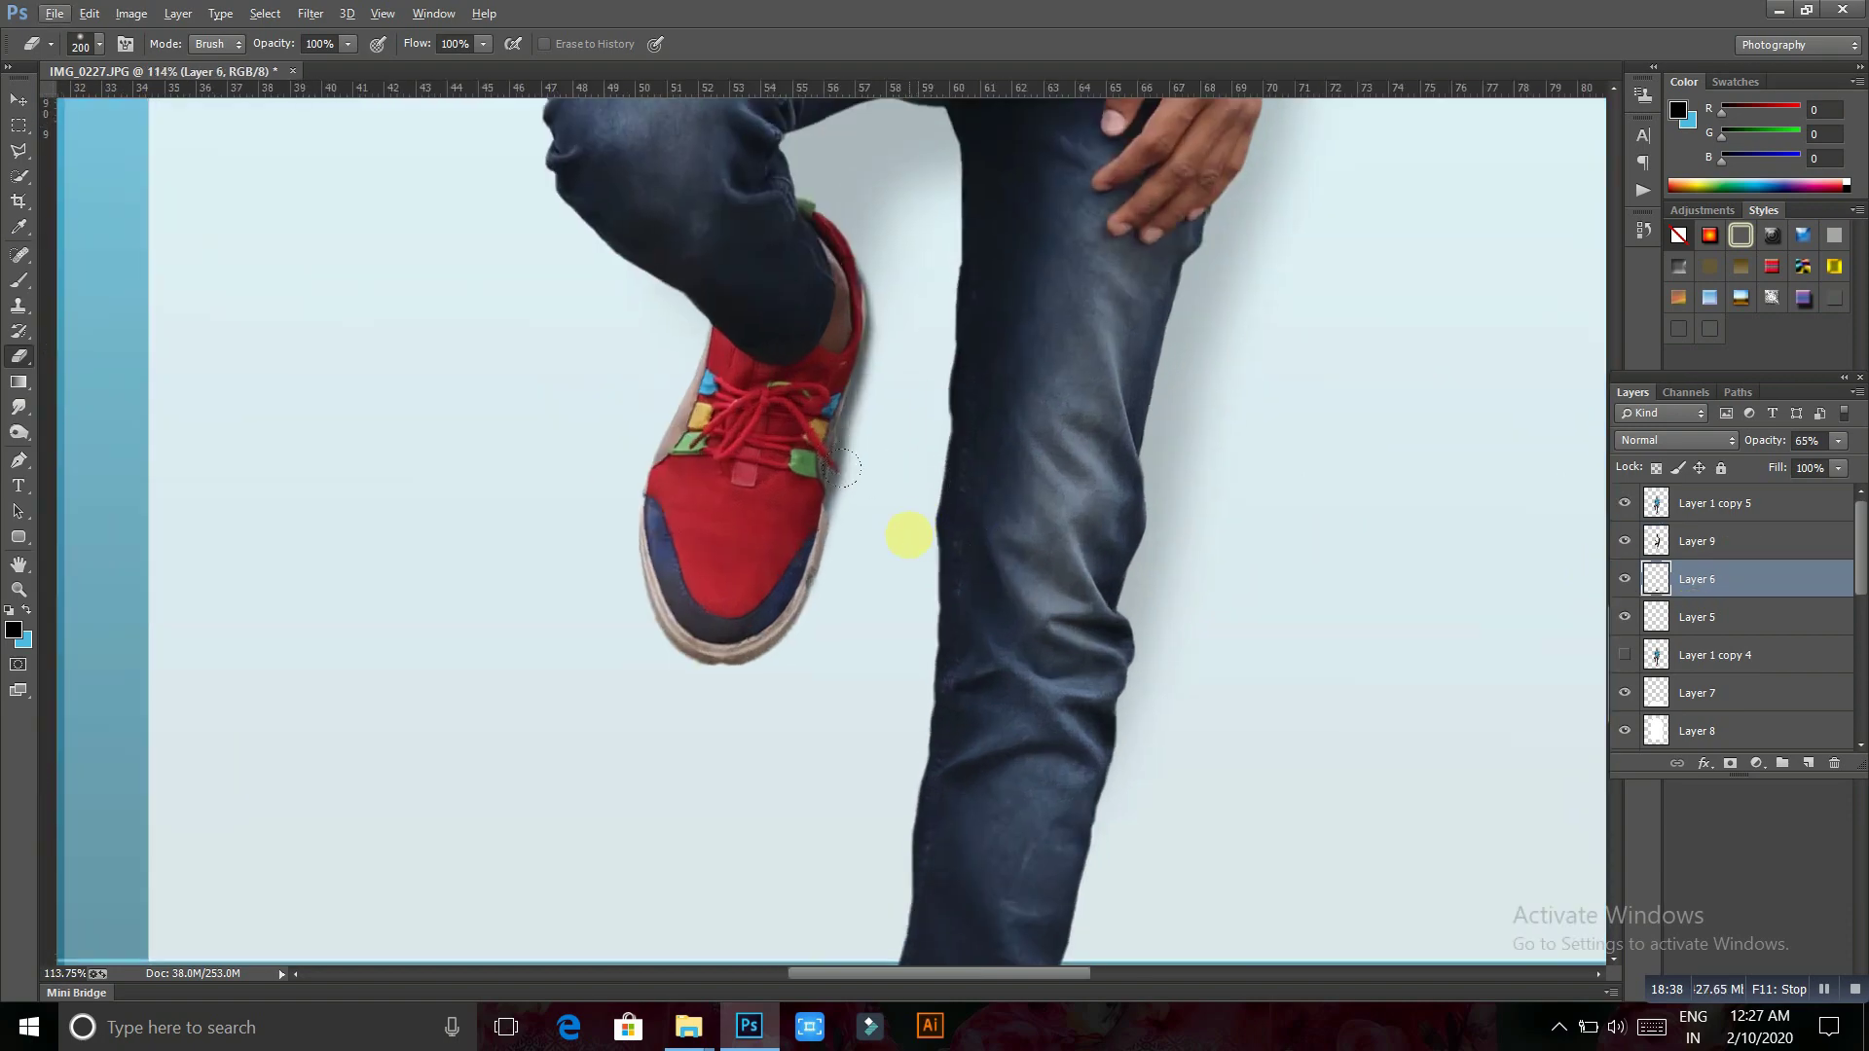
pyautogui.scroll(1, 903, 531)
pyautogui.press('[')
pyautogui.press('[')
pyautogui.press('[')
pyautogui.press('[')
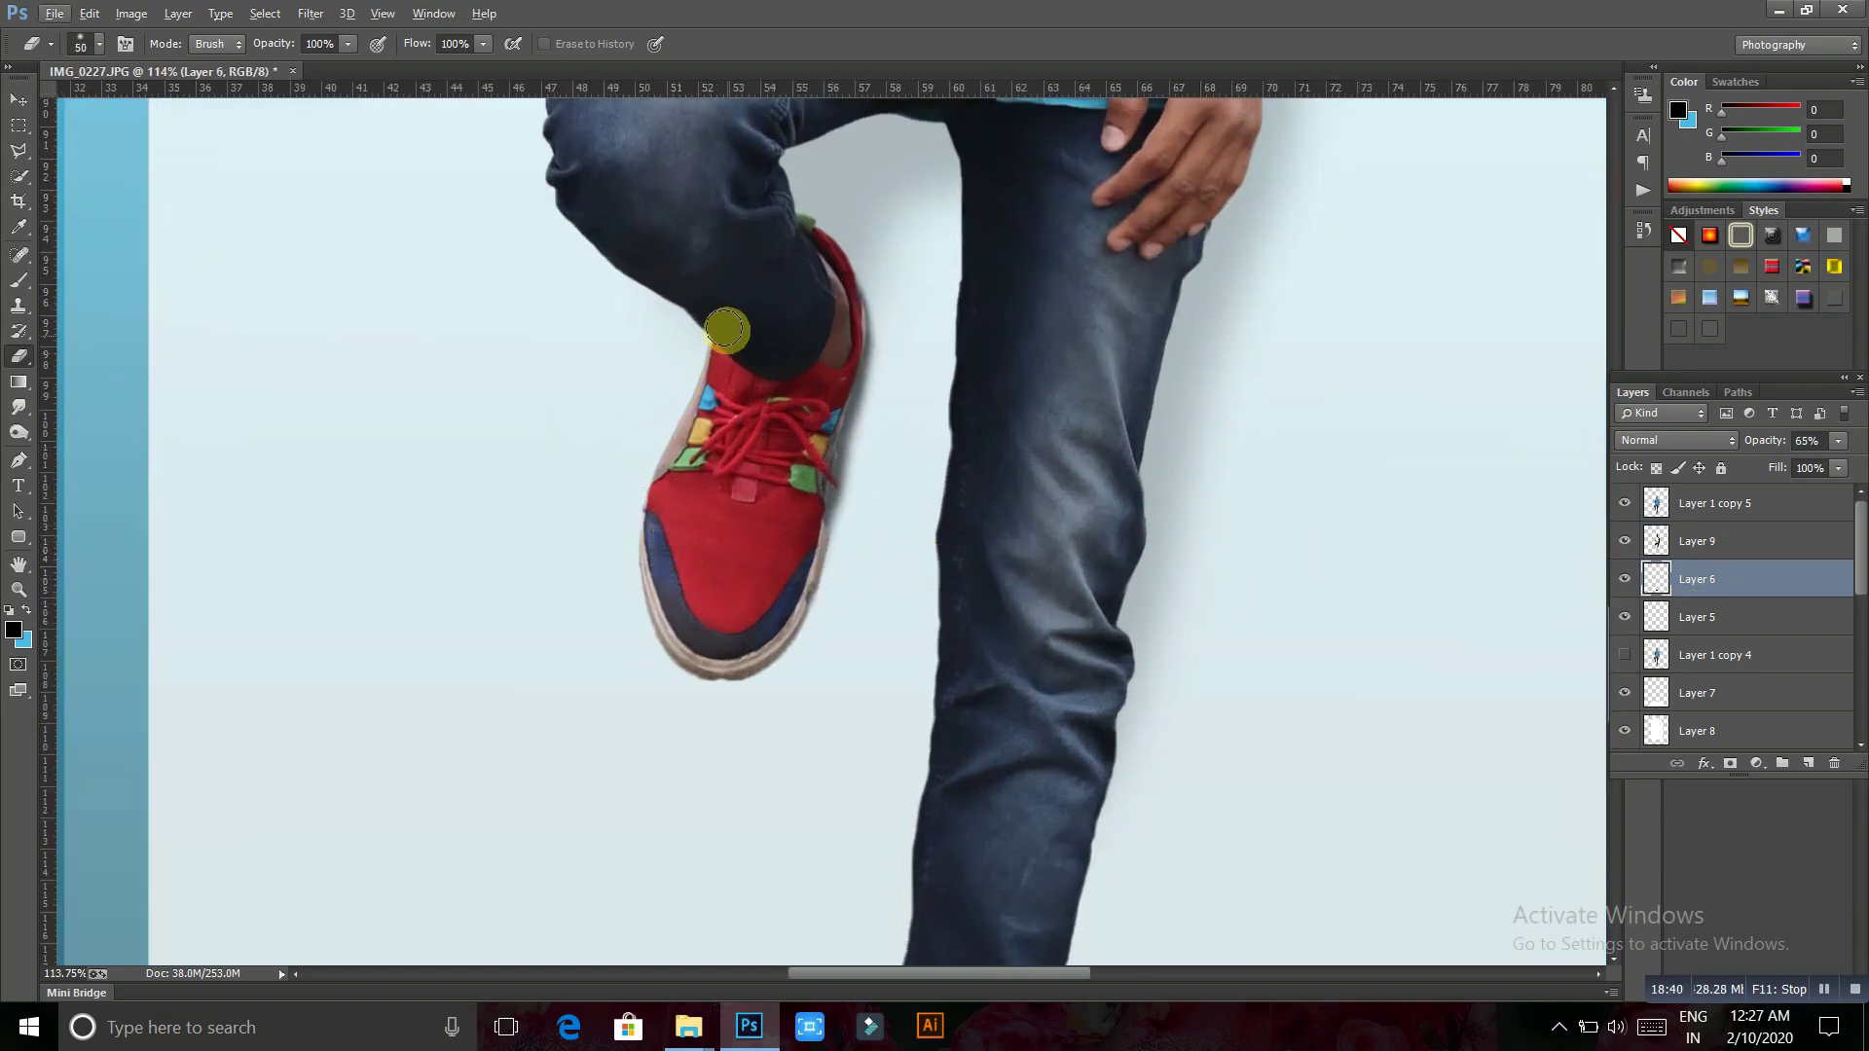
pyautogui.click(1723, 541)
pyautogui.press(']')
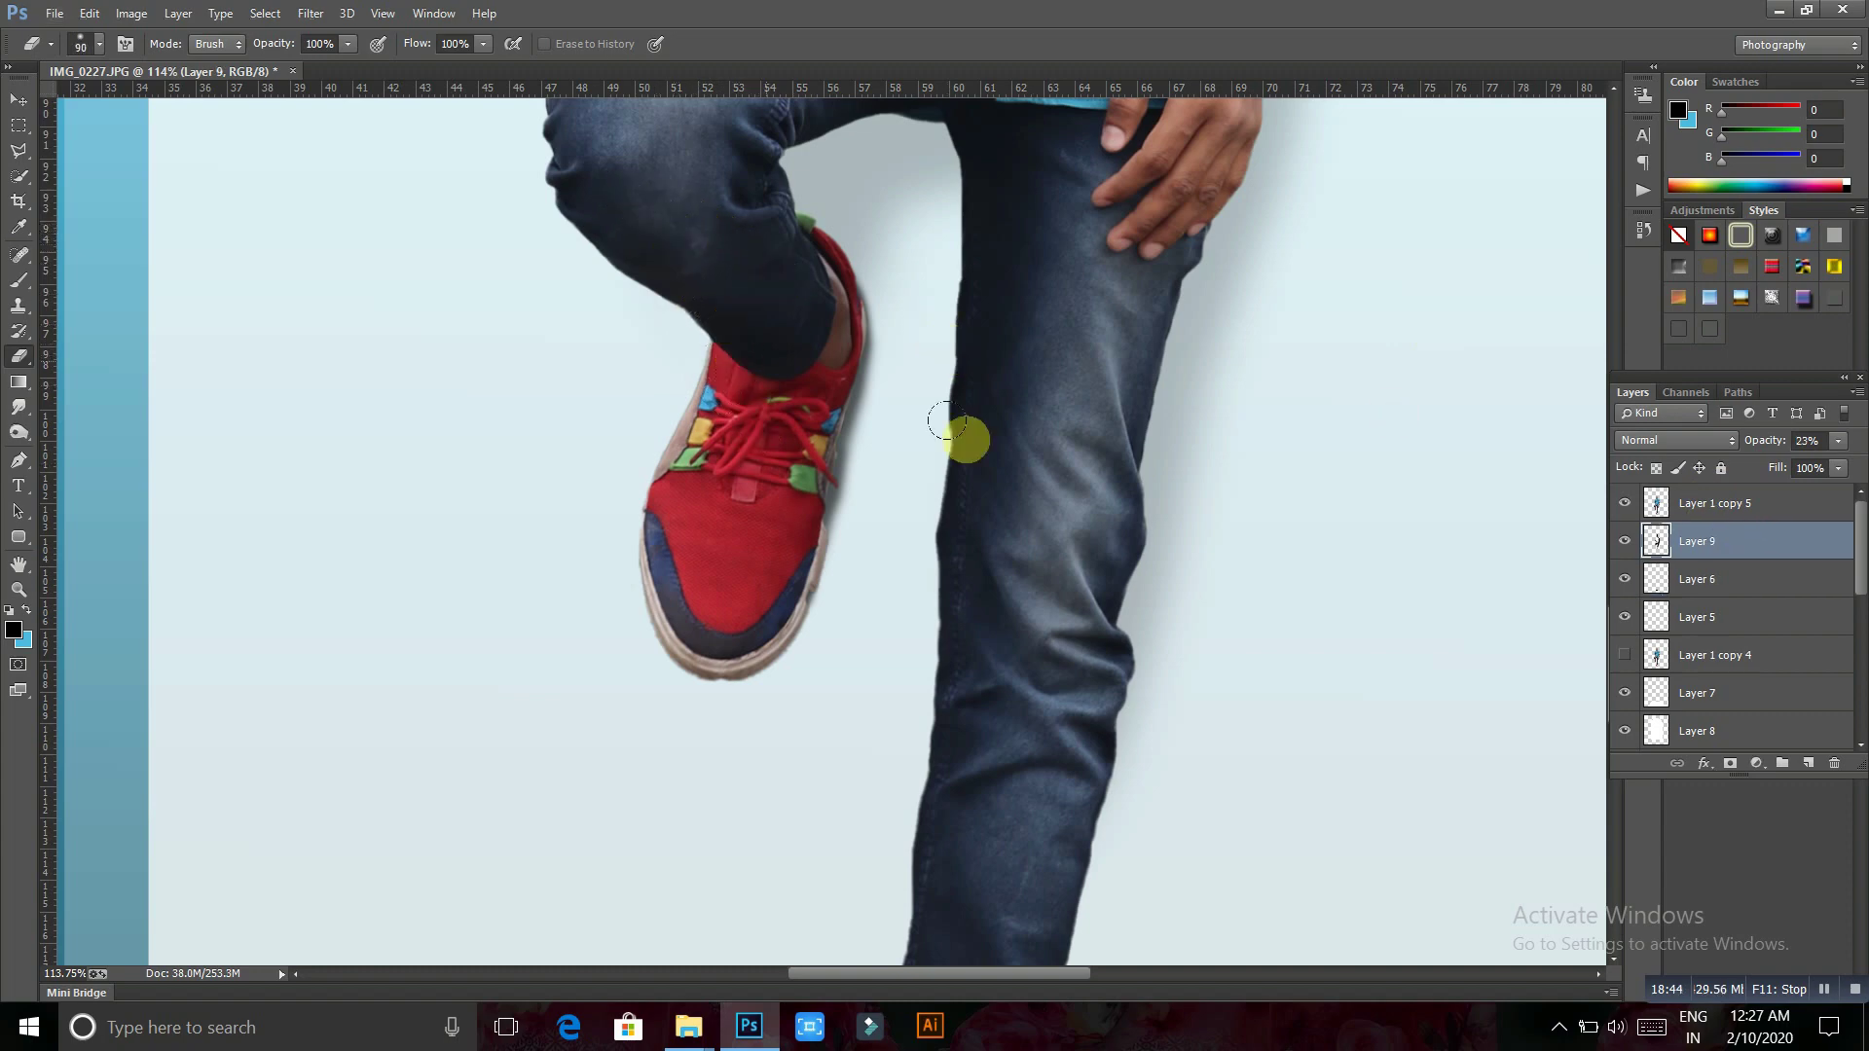
pyautogui.press('[')
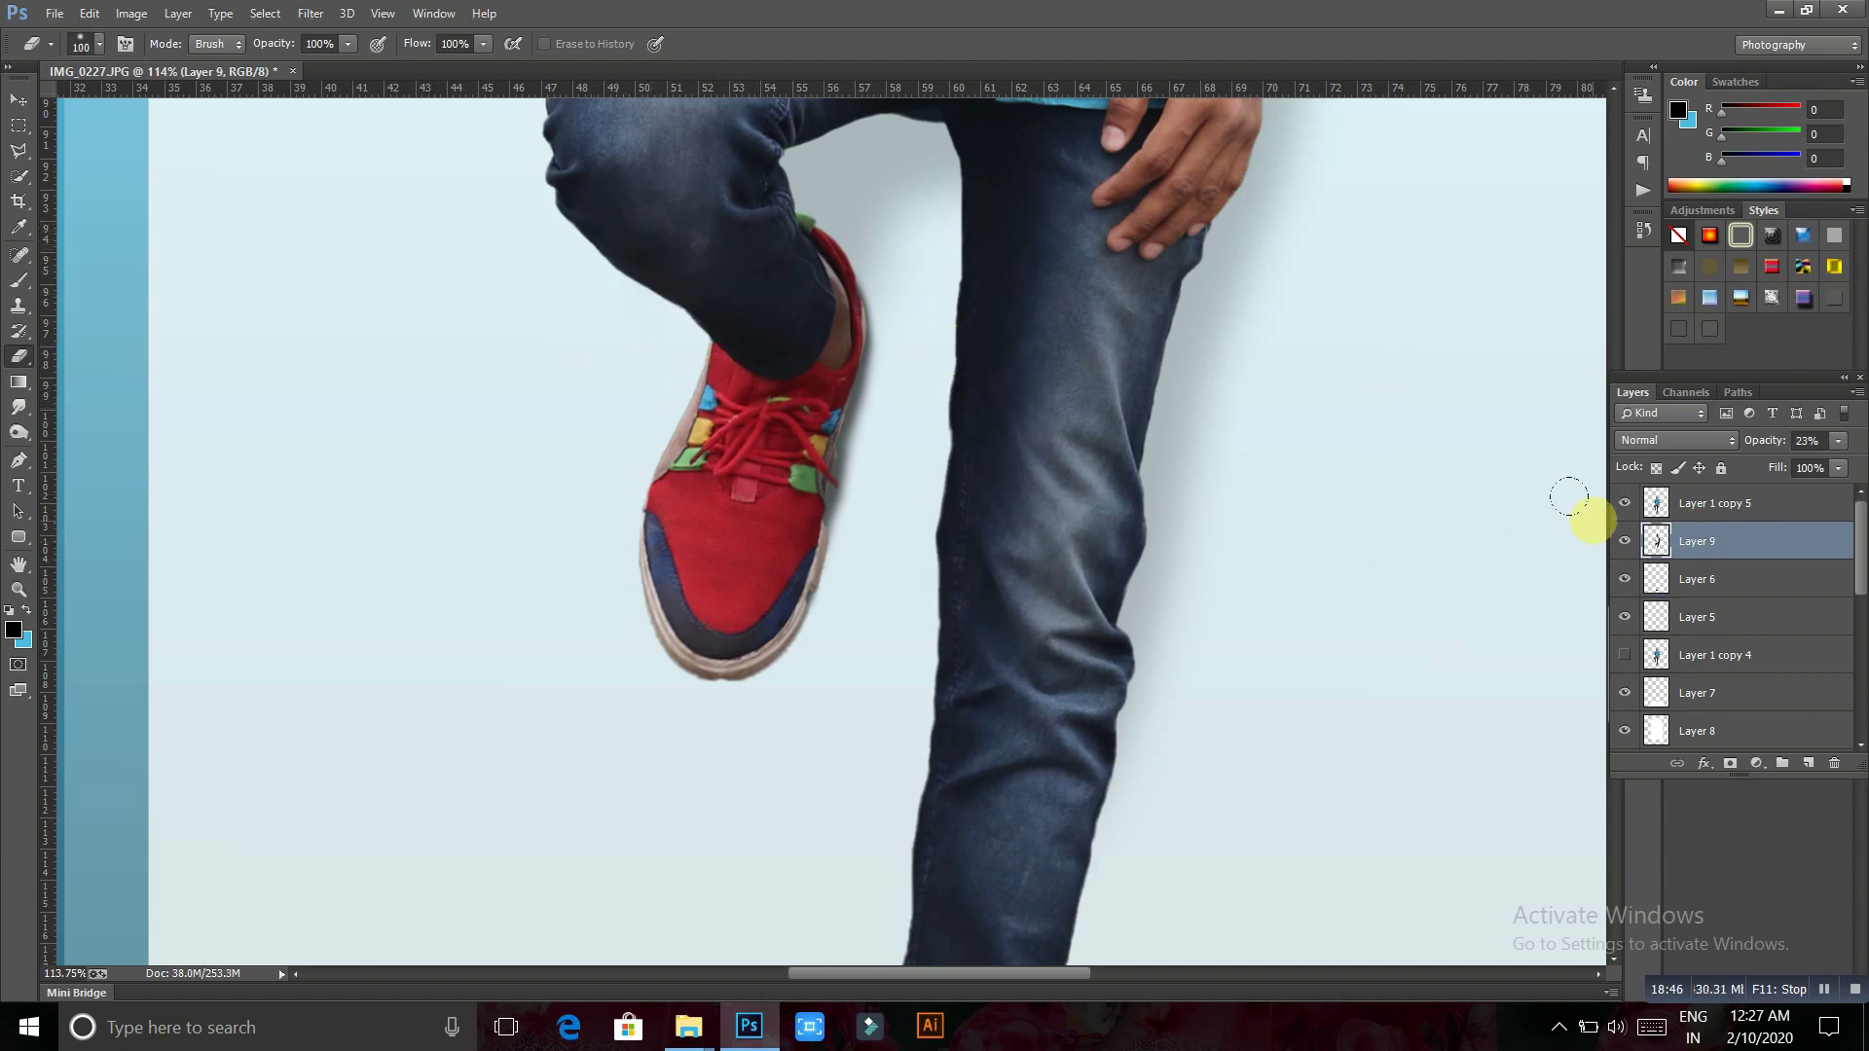
pyautogui.click(1626, 541)
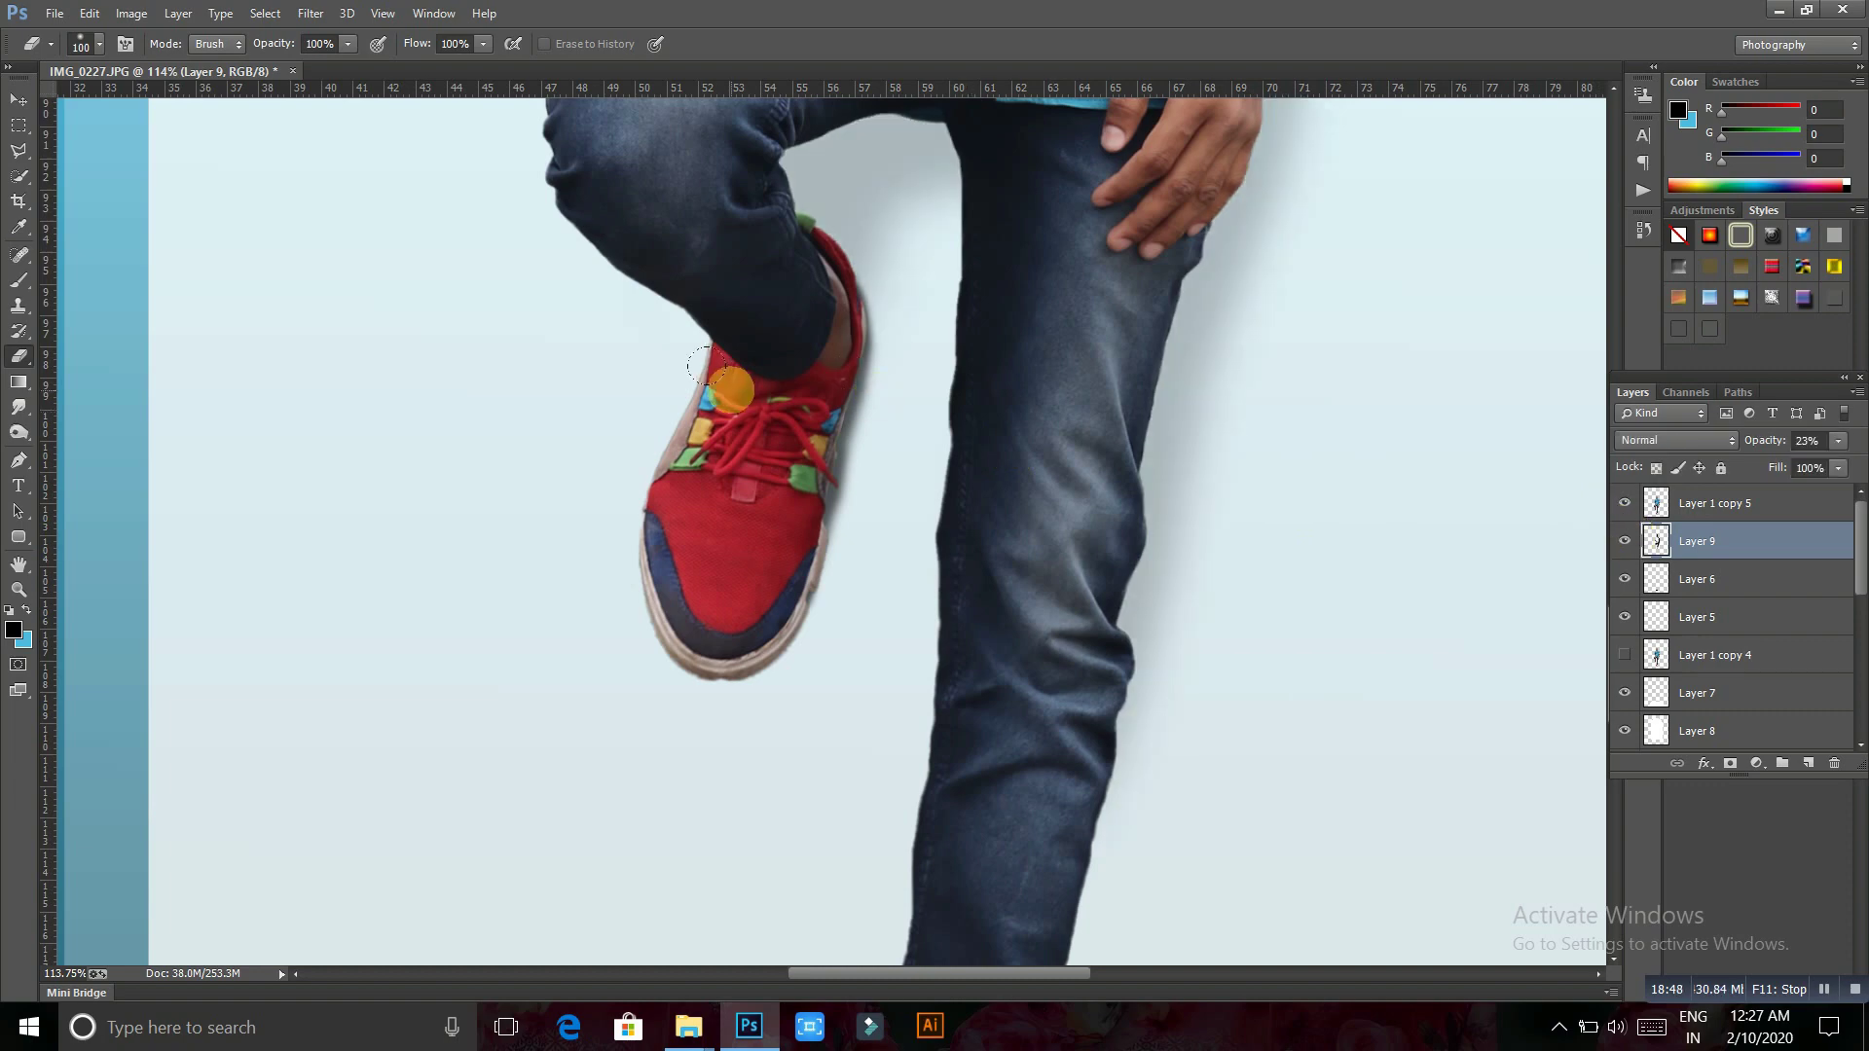
# Paint a blue touch-up along the left edge of the shoe toe
pyautogui.click(19, 281)
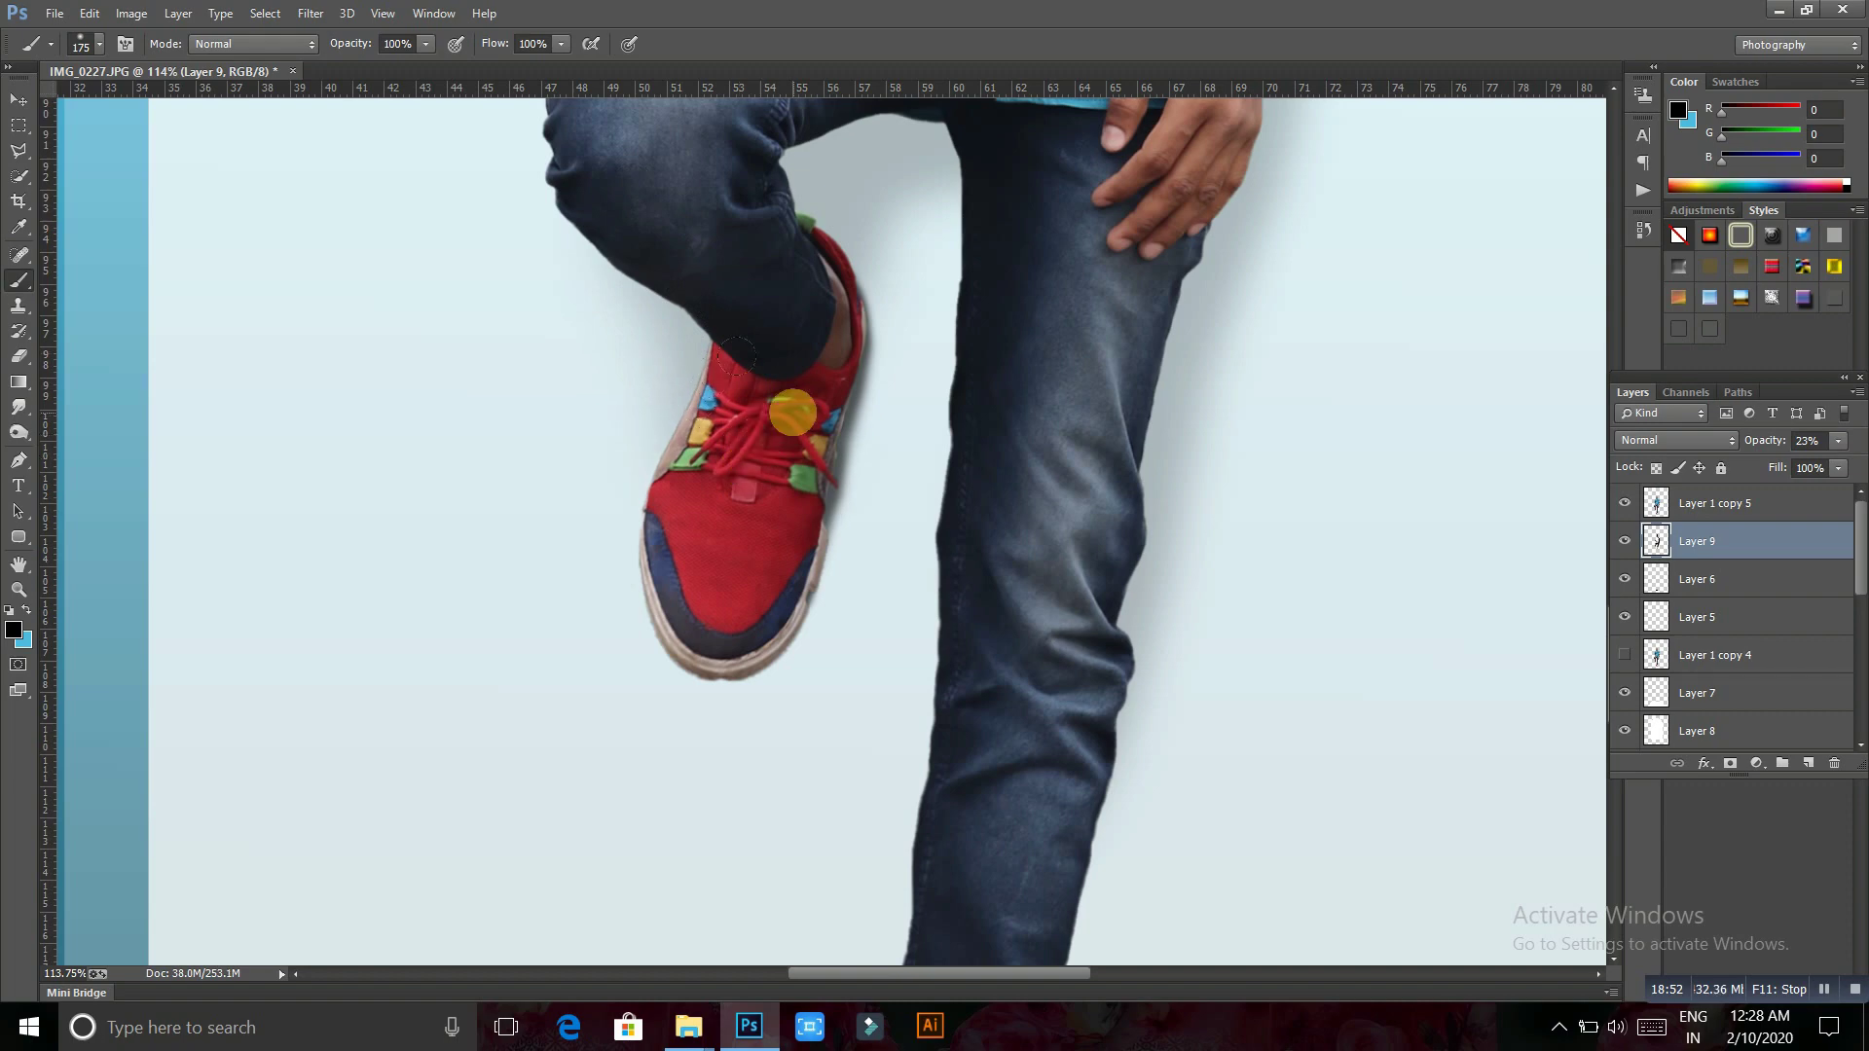
pyautogui.press('[')
pyautogui.press('[')
pyautogui.press('[')
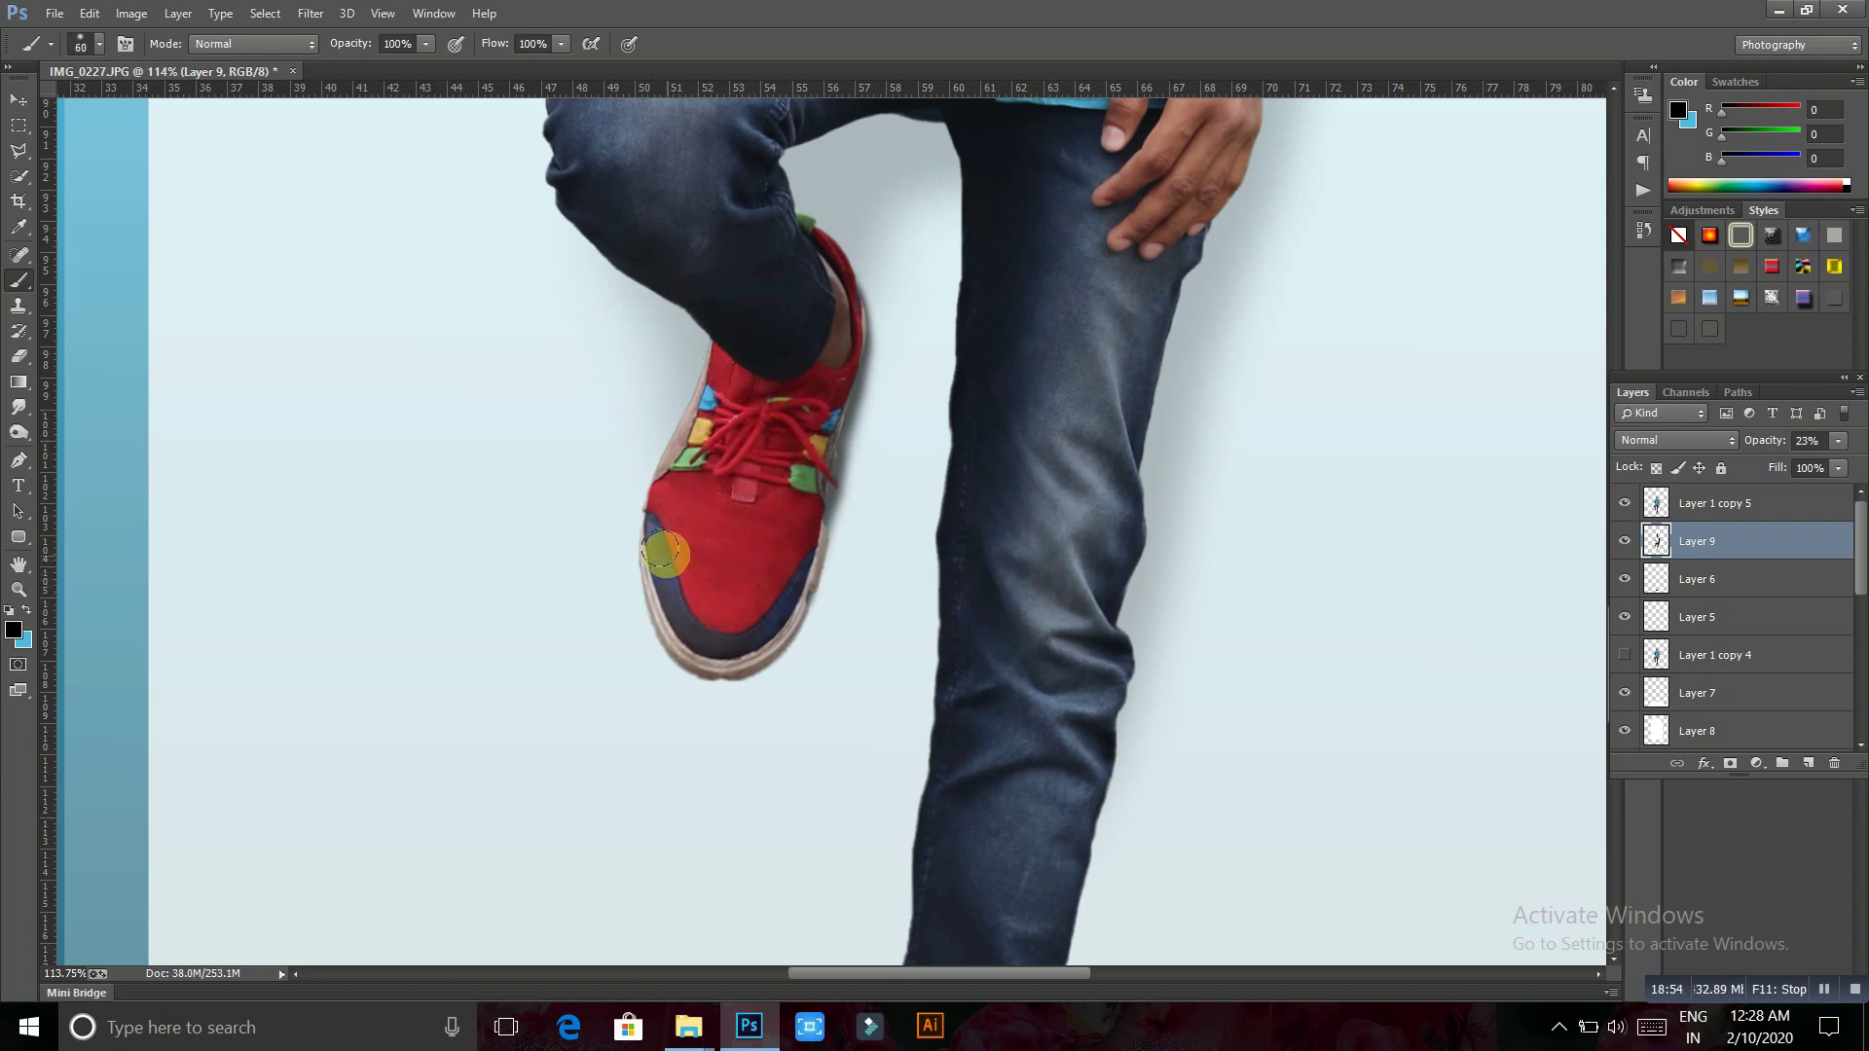
pyautogui.moveTo(660, 552); pyautogui.dragTo(711, 672)
pyautogui.press(']')
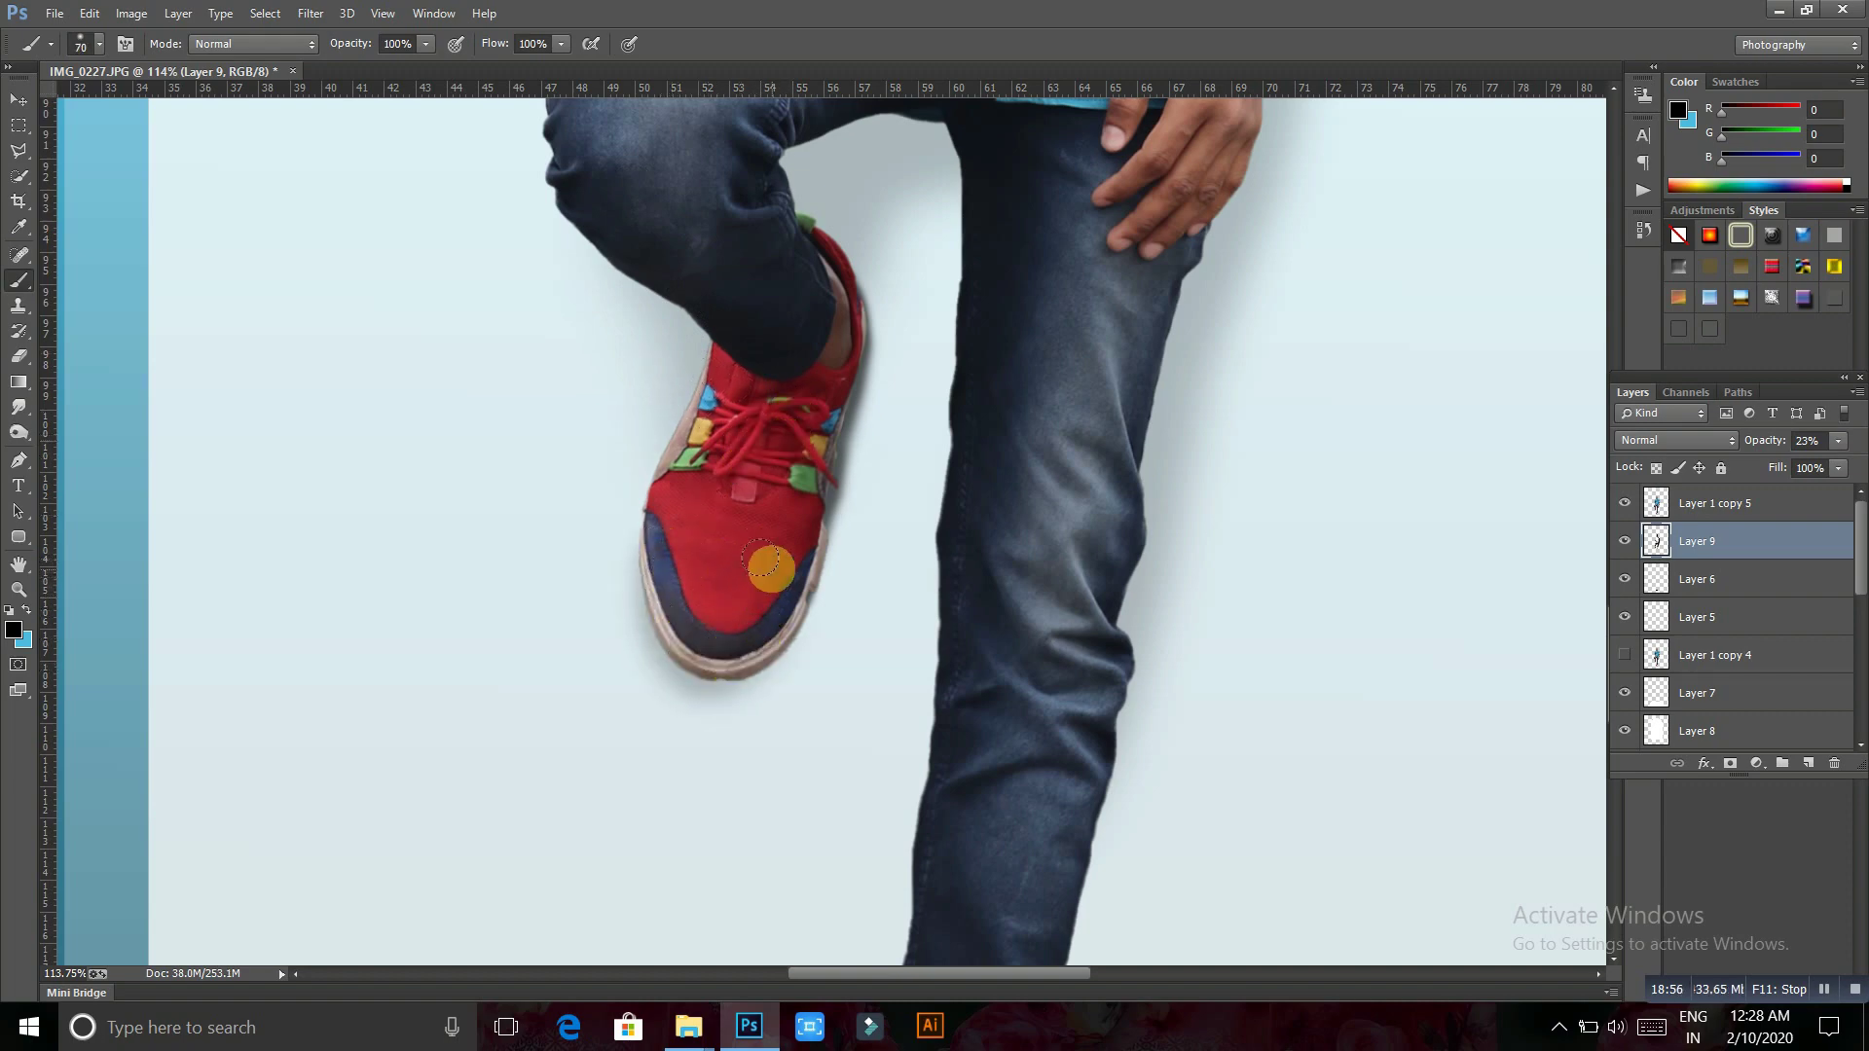
pyautogui.press(']')
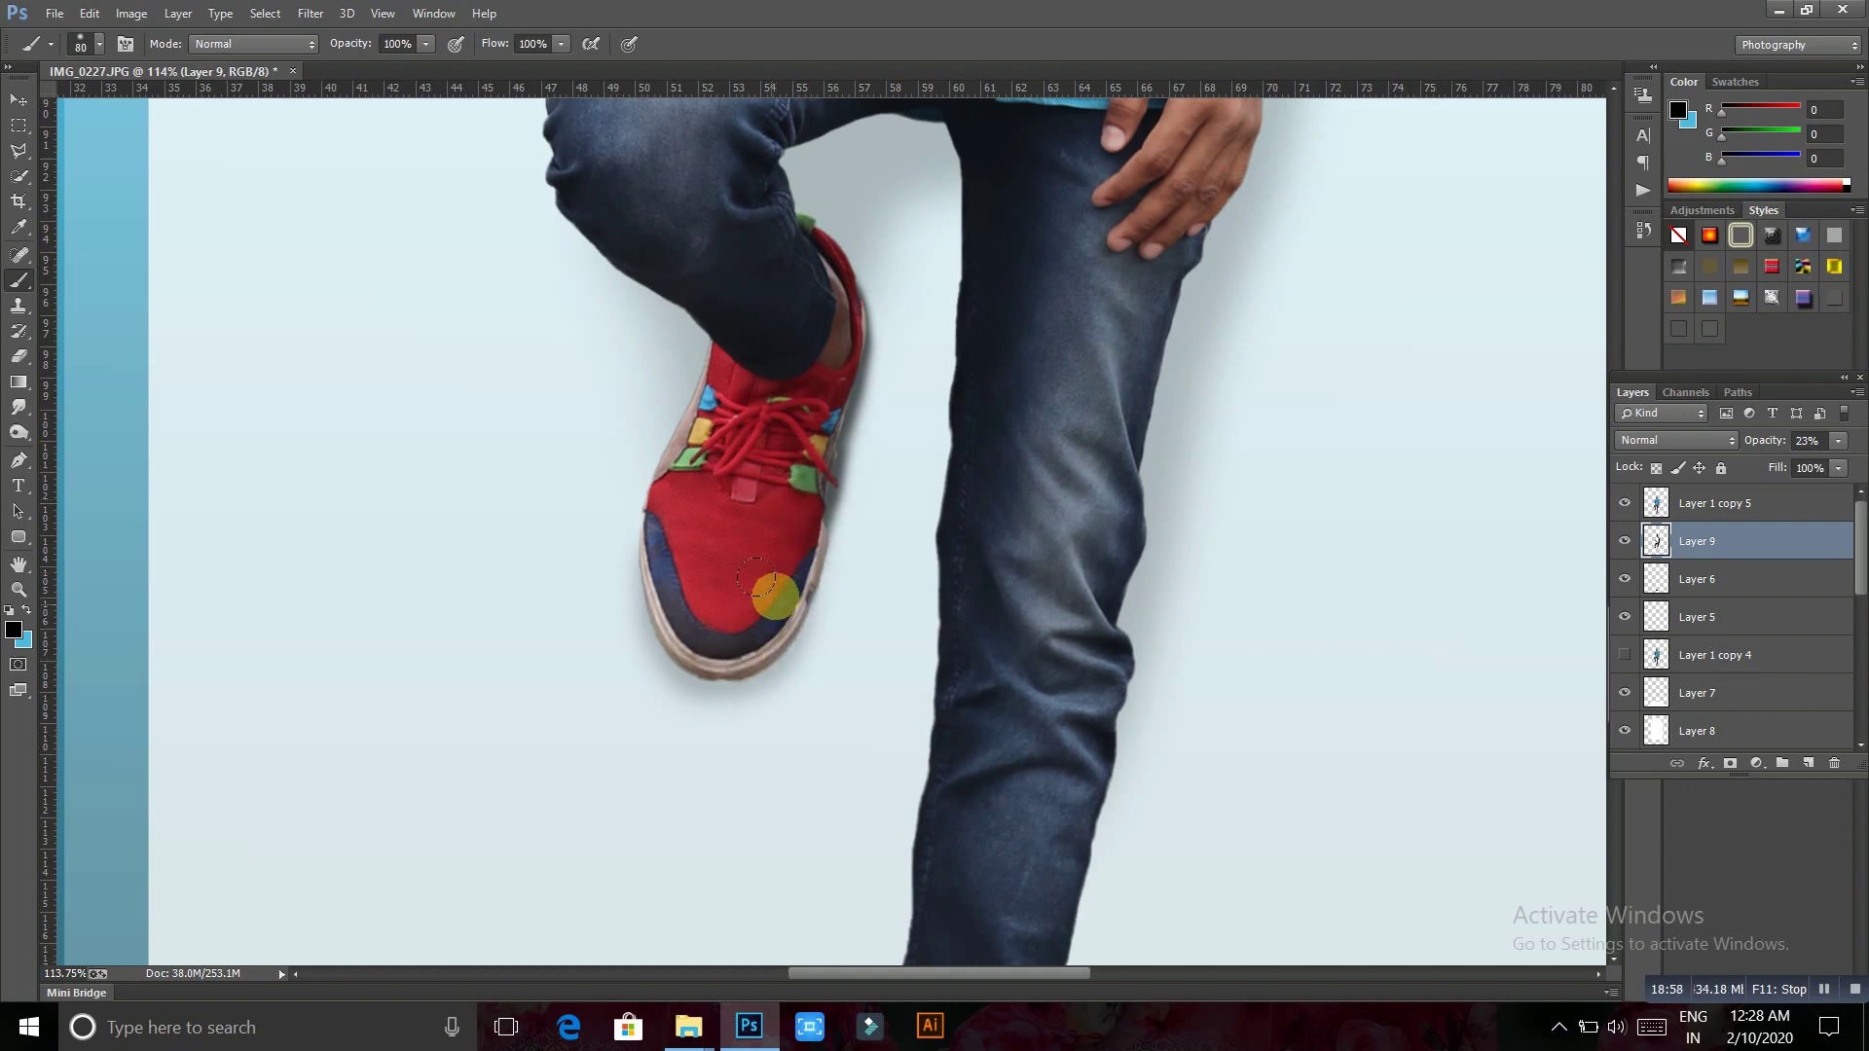
pyautogui.press(']')
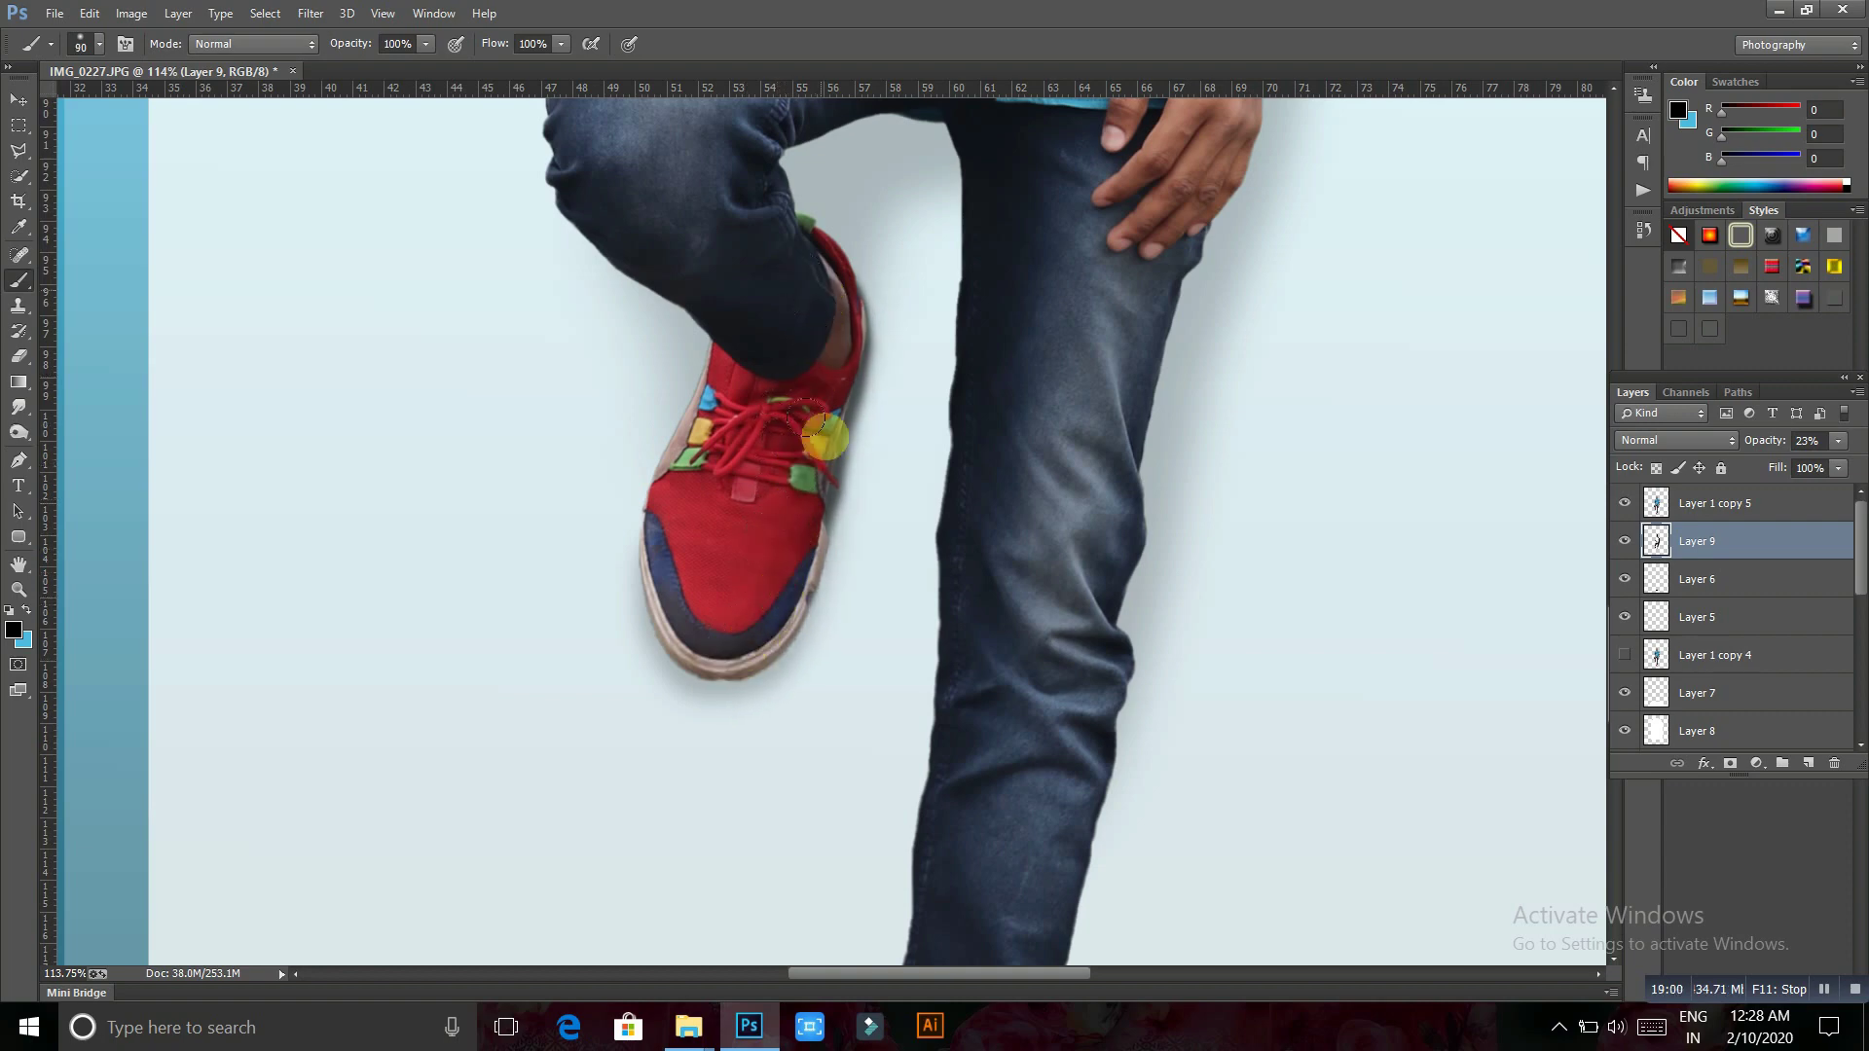
# Return to the Eraser and zoom out to review the cleaned shadow
pyautogui.click(17, 355)
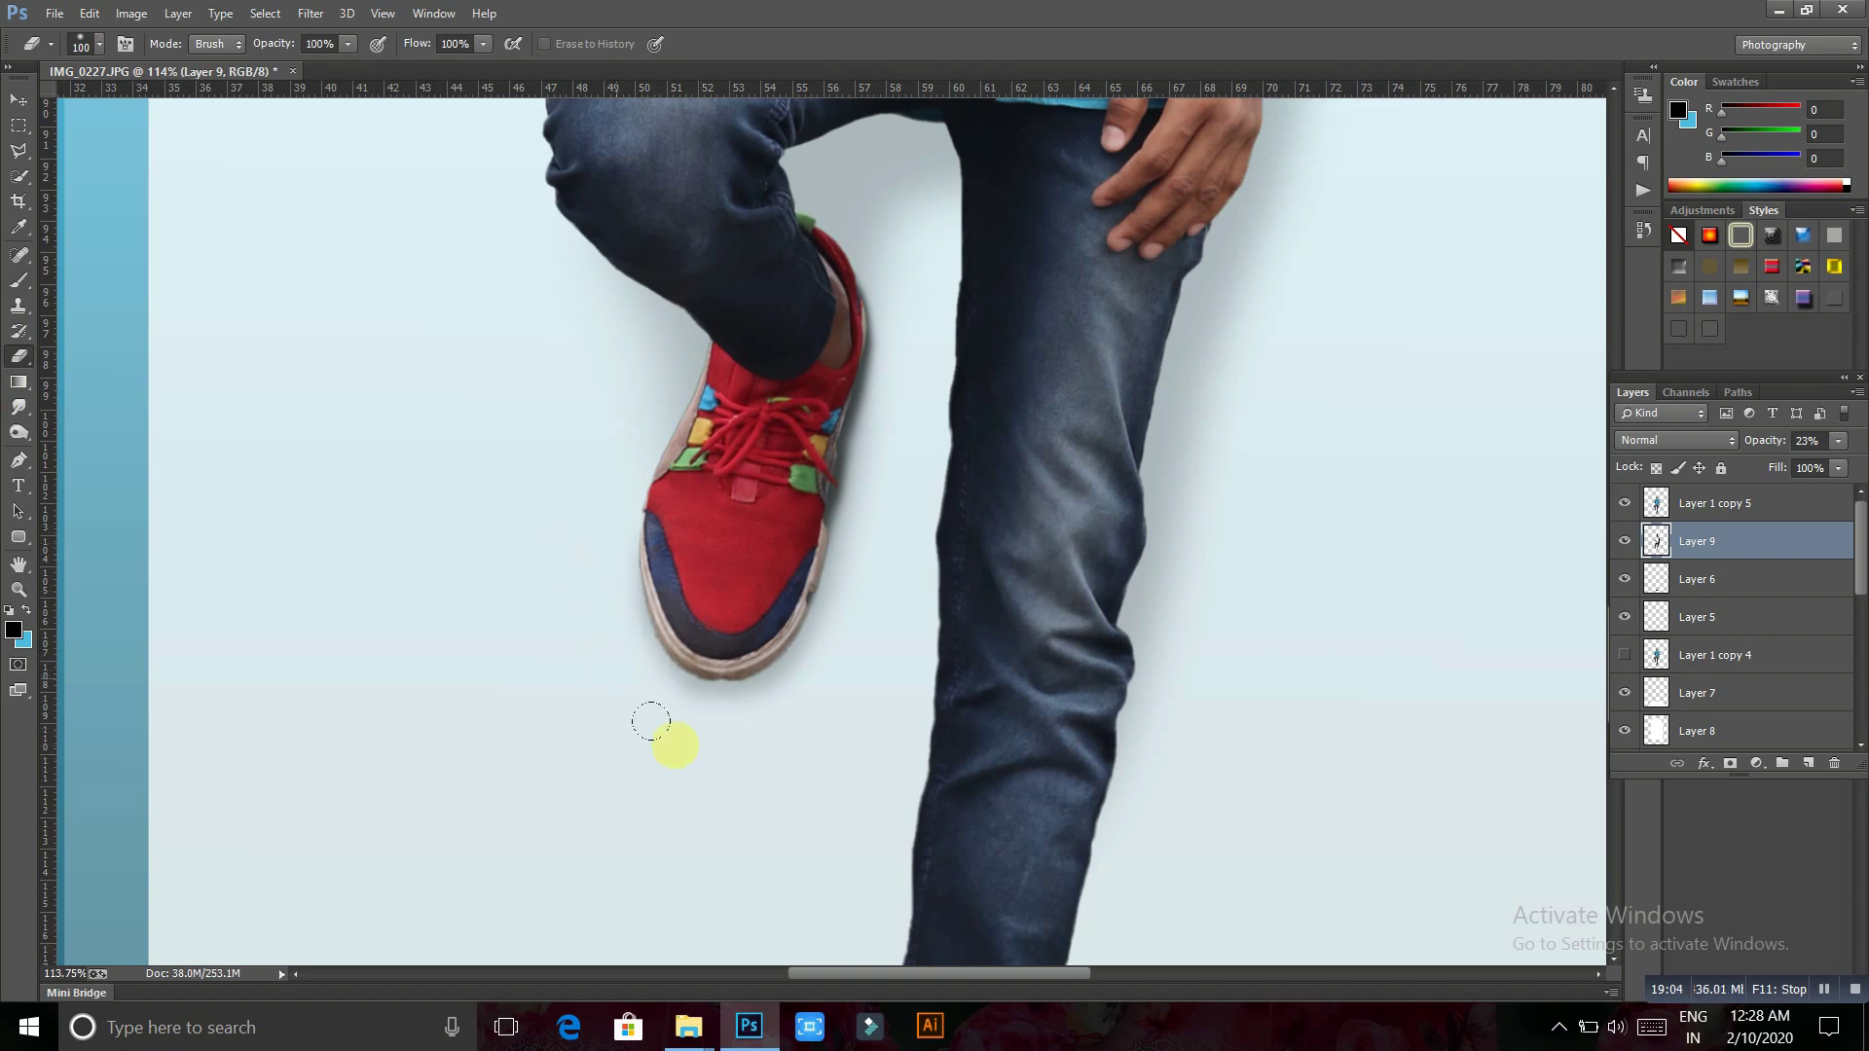
pyautogui.scroll(-10, 811, 679)
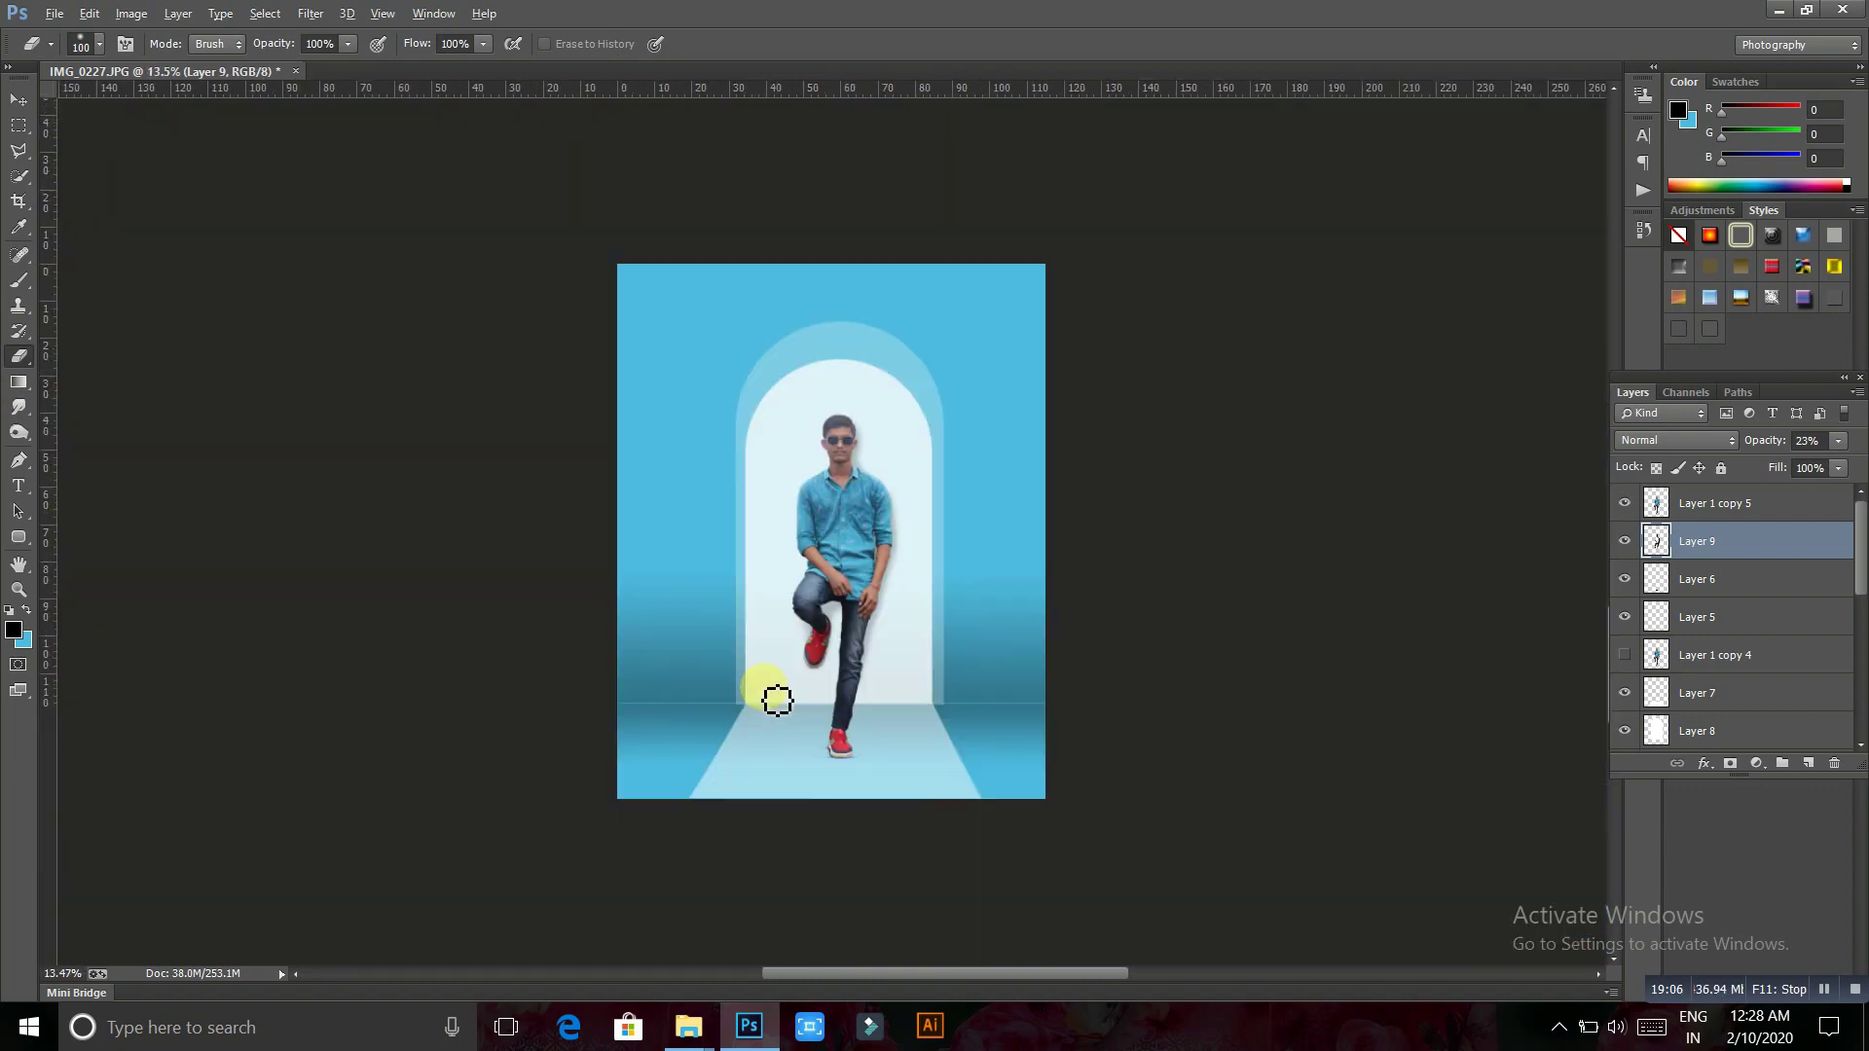
pyautogui.scroll(2, 857, 635)
pyautogui.scroll(-1, 924, 549)
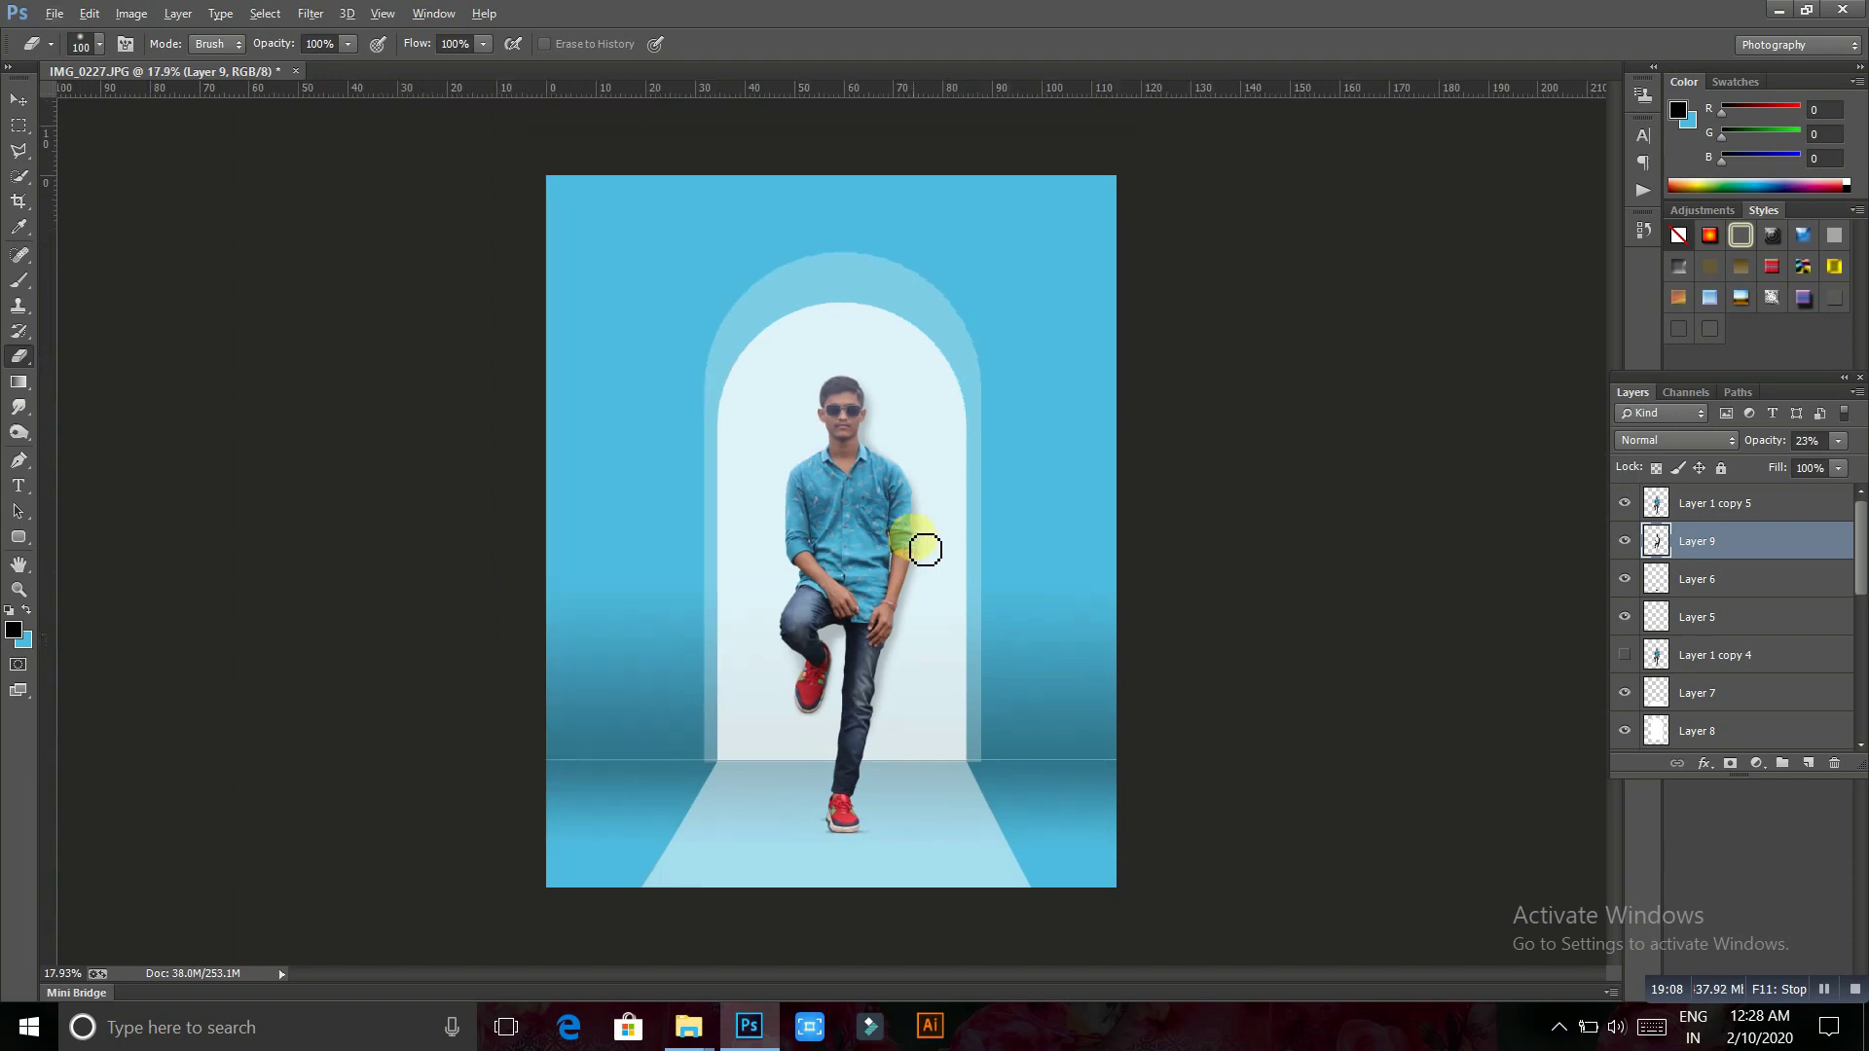
pyautogui.scroll(1, 924, 549)
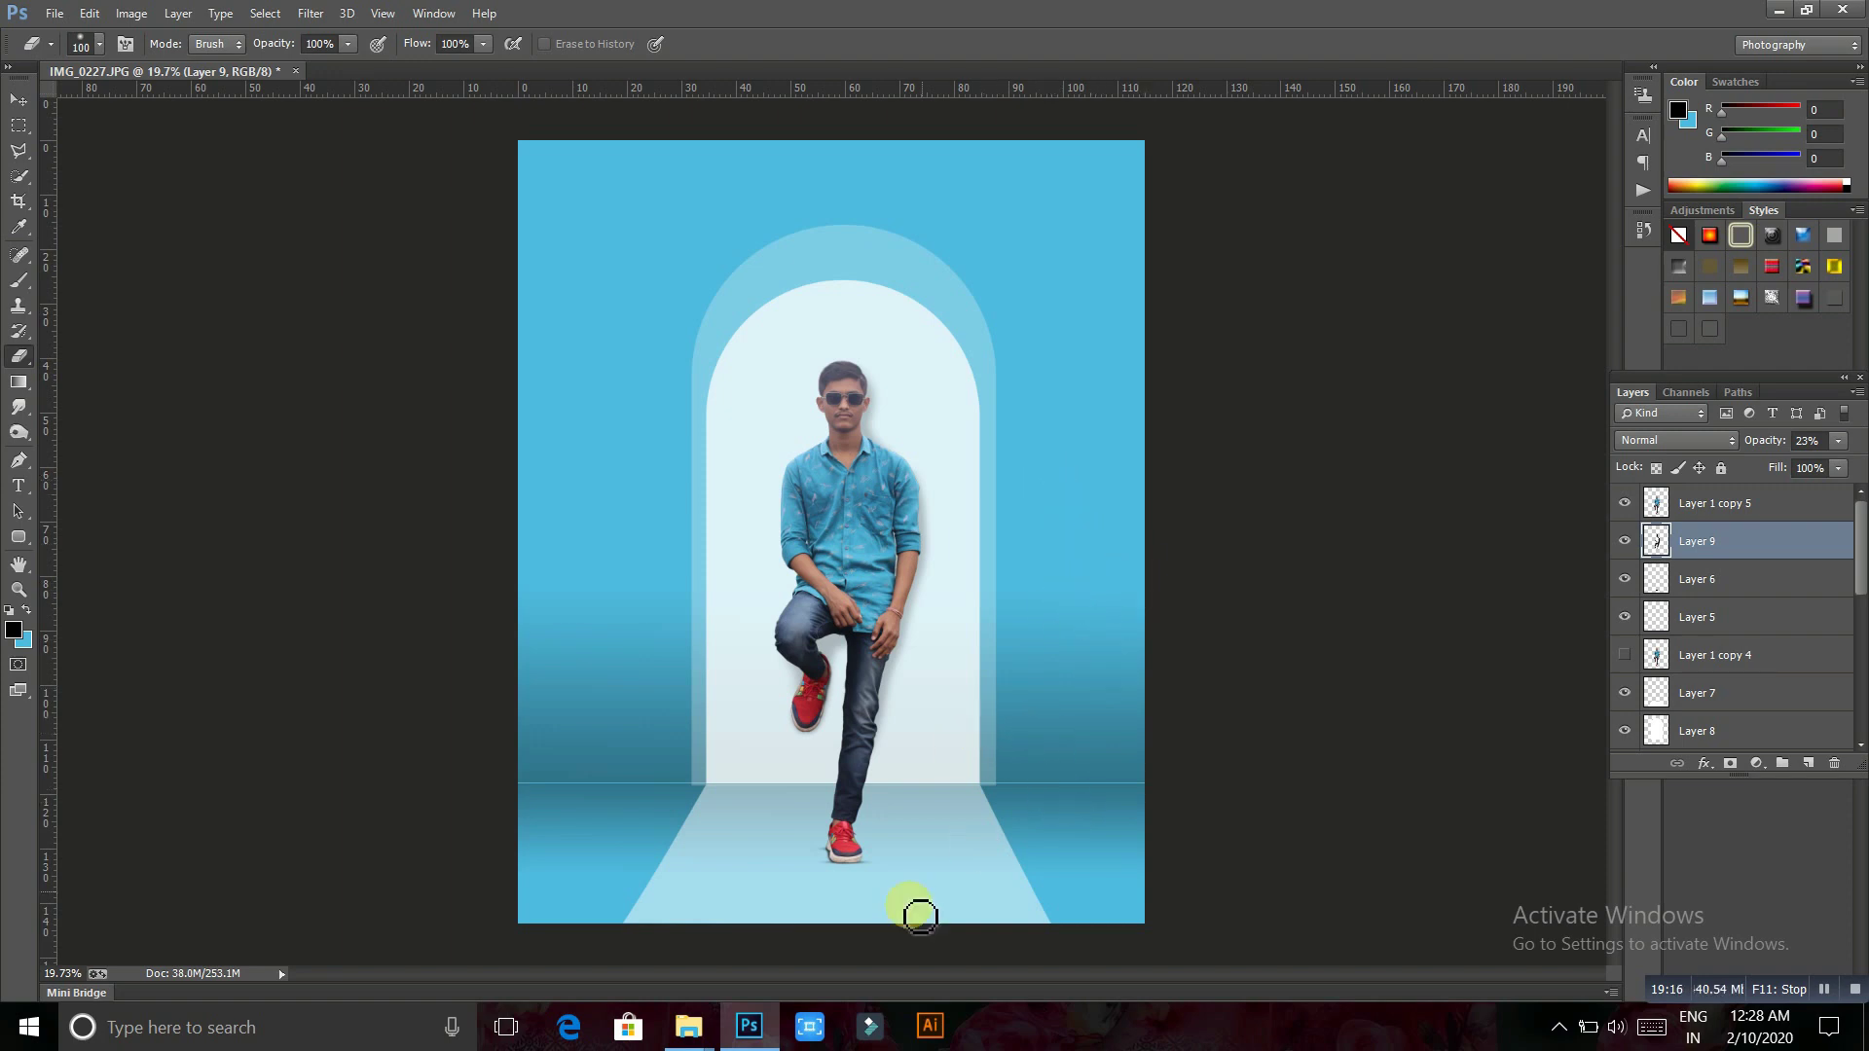
pyautogui.scroll(1, 980, 728)
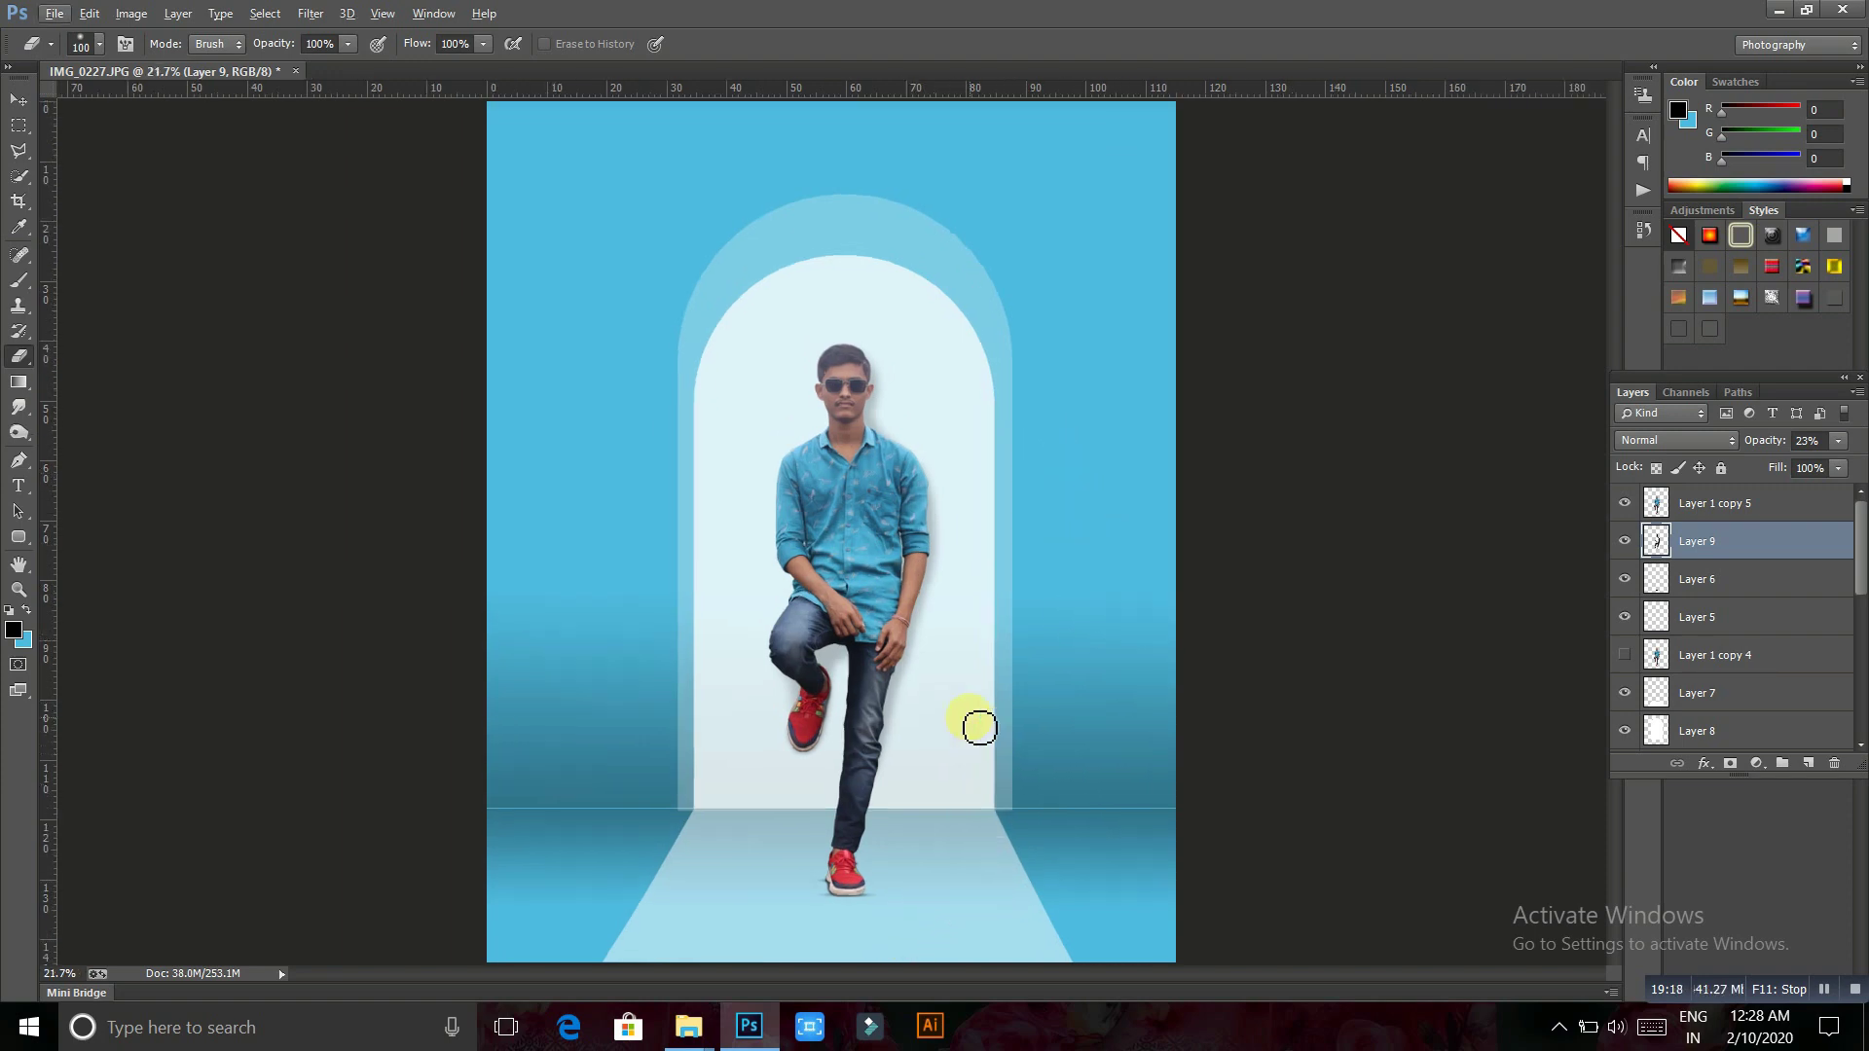
pyautogui.scroll(-1, 973, 726)
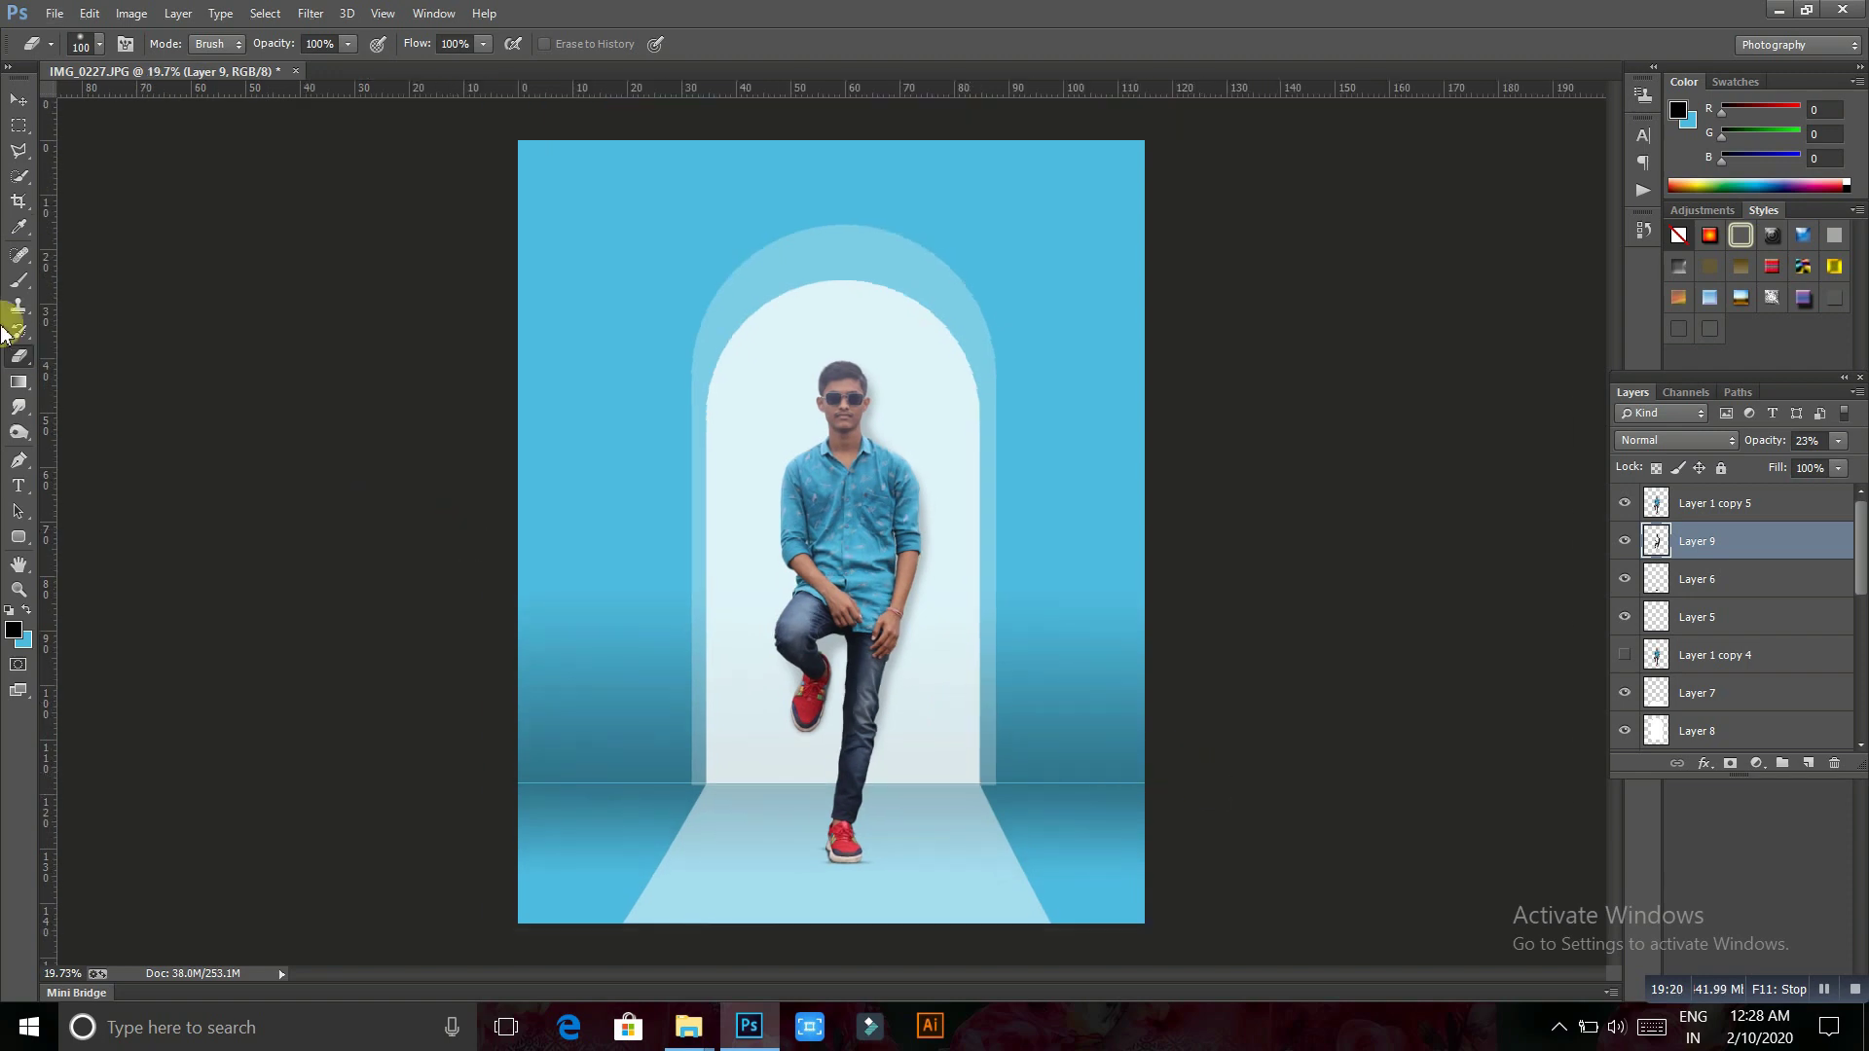
# Merge Layer 4 copy down into Layer 4 and set its opacity to 86%
pyautogui.click(20, 133)
pyautogui.scroll(-1, 1742, 633)
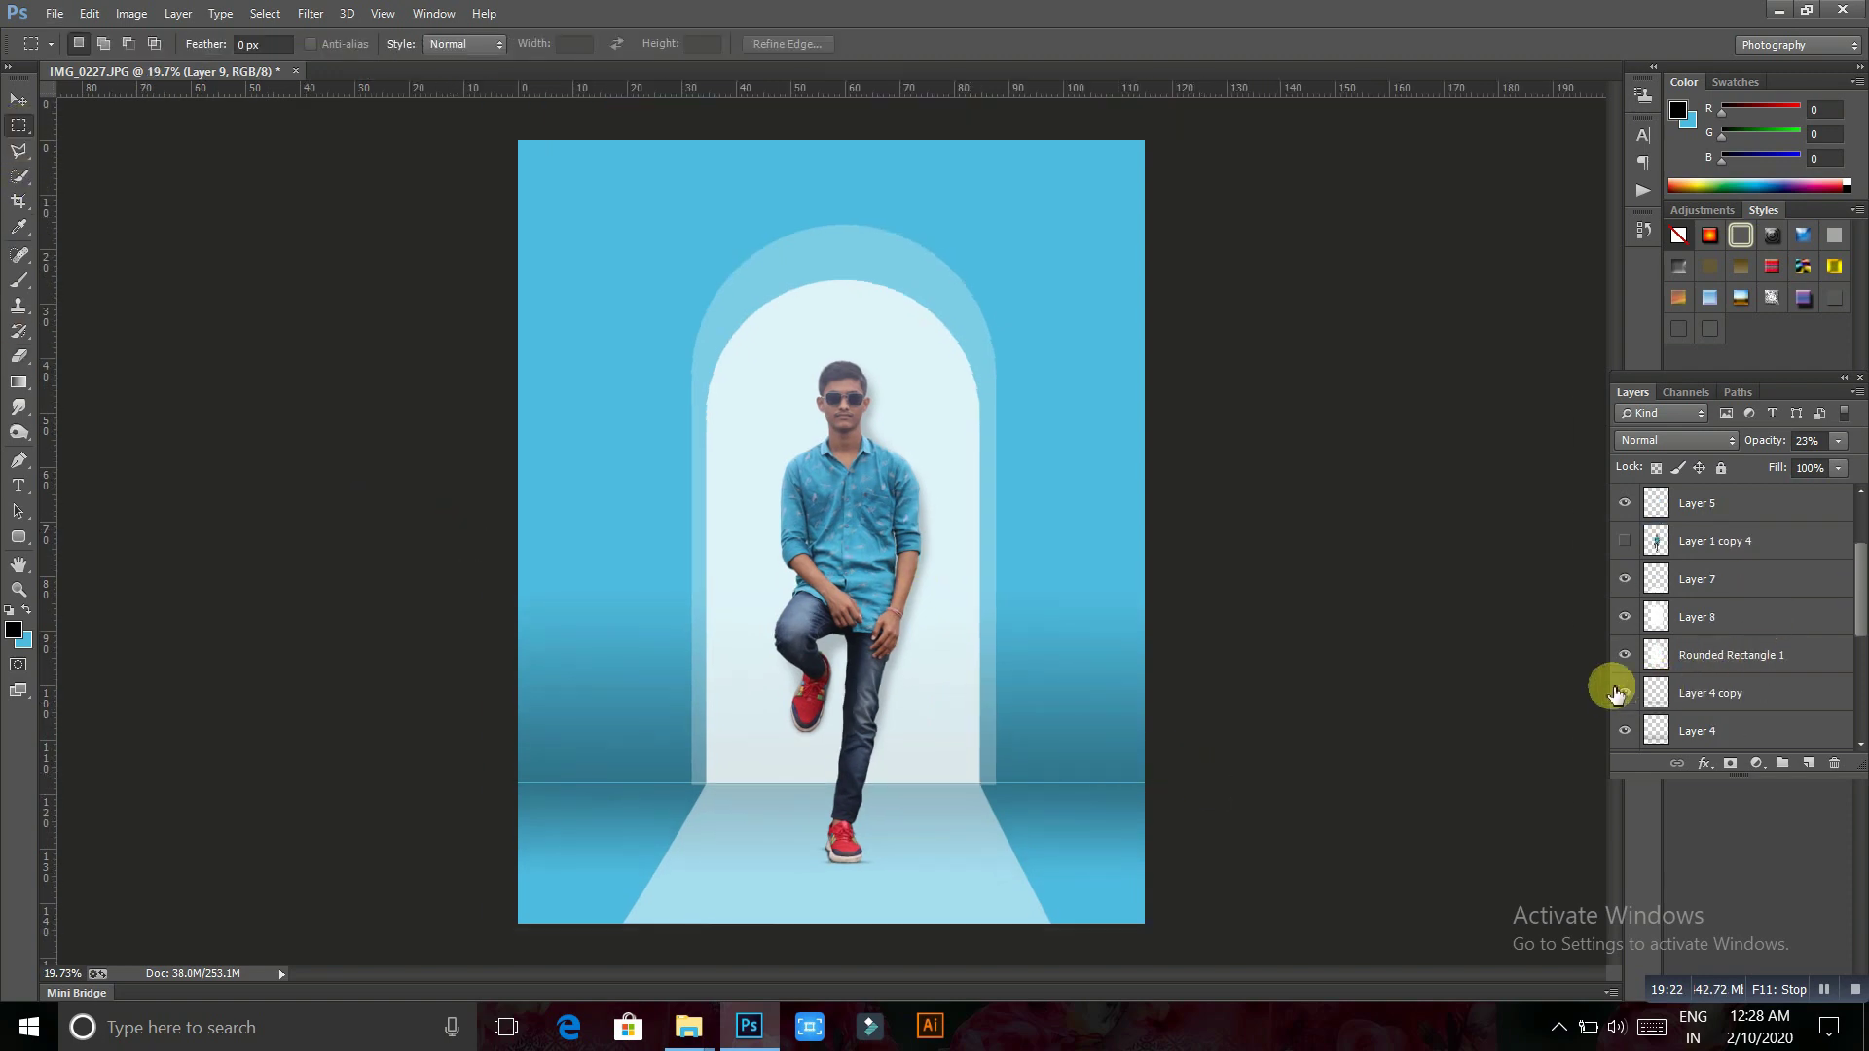
pyautogui.rightClick(1723, 692)
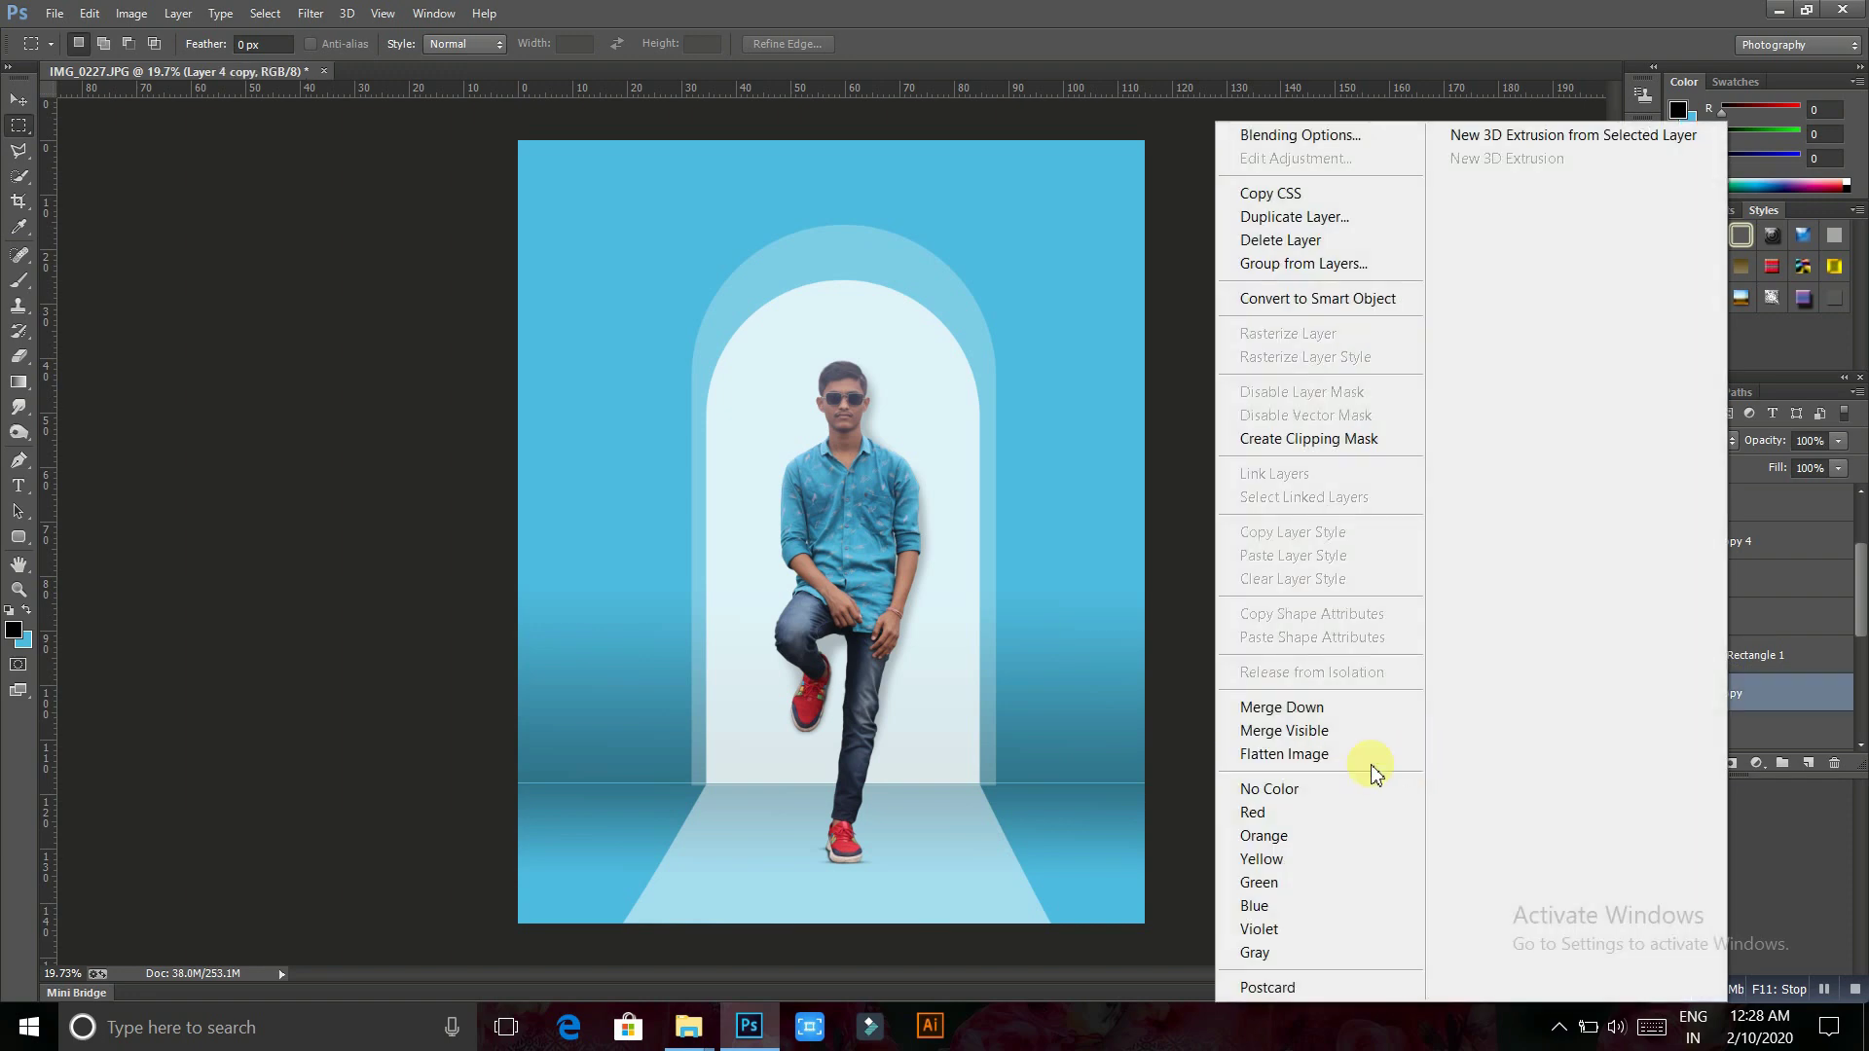
pyautogui.click(1366, 708)
pyautogui.click(1624, 693)
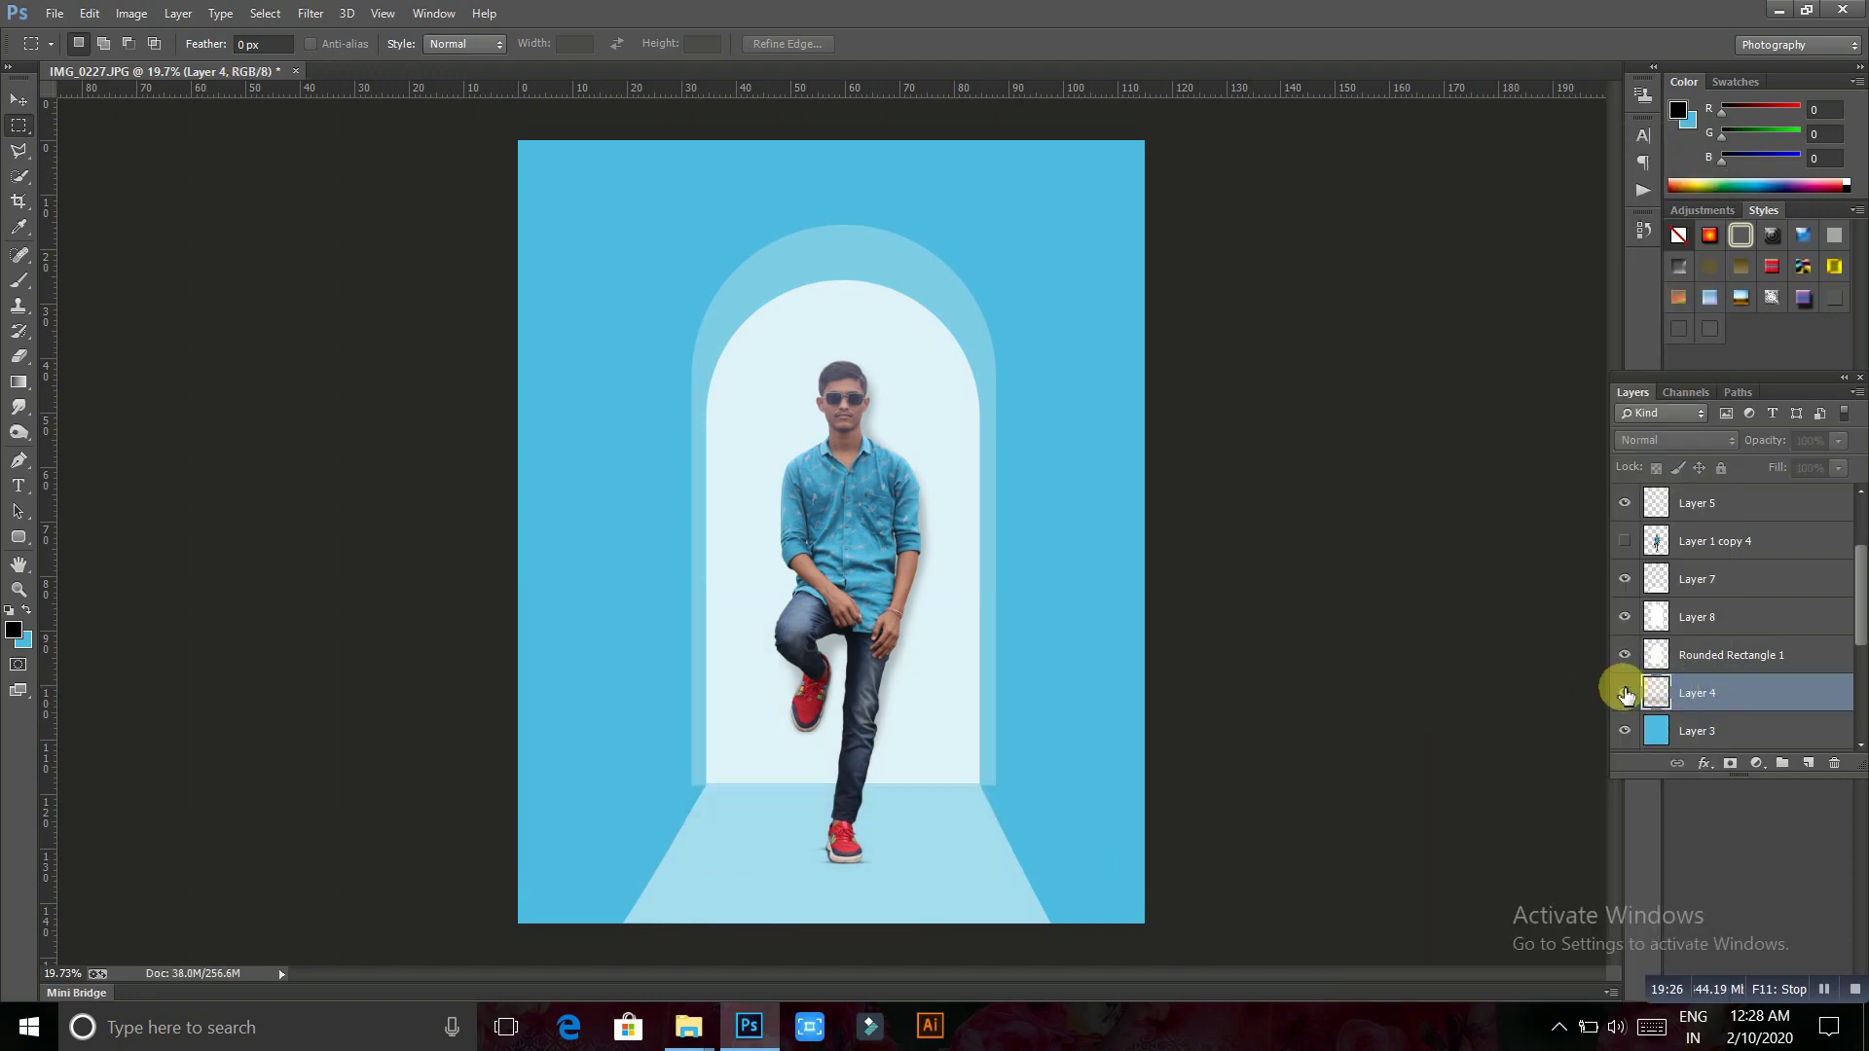
pyautogui.click(1625, 693)
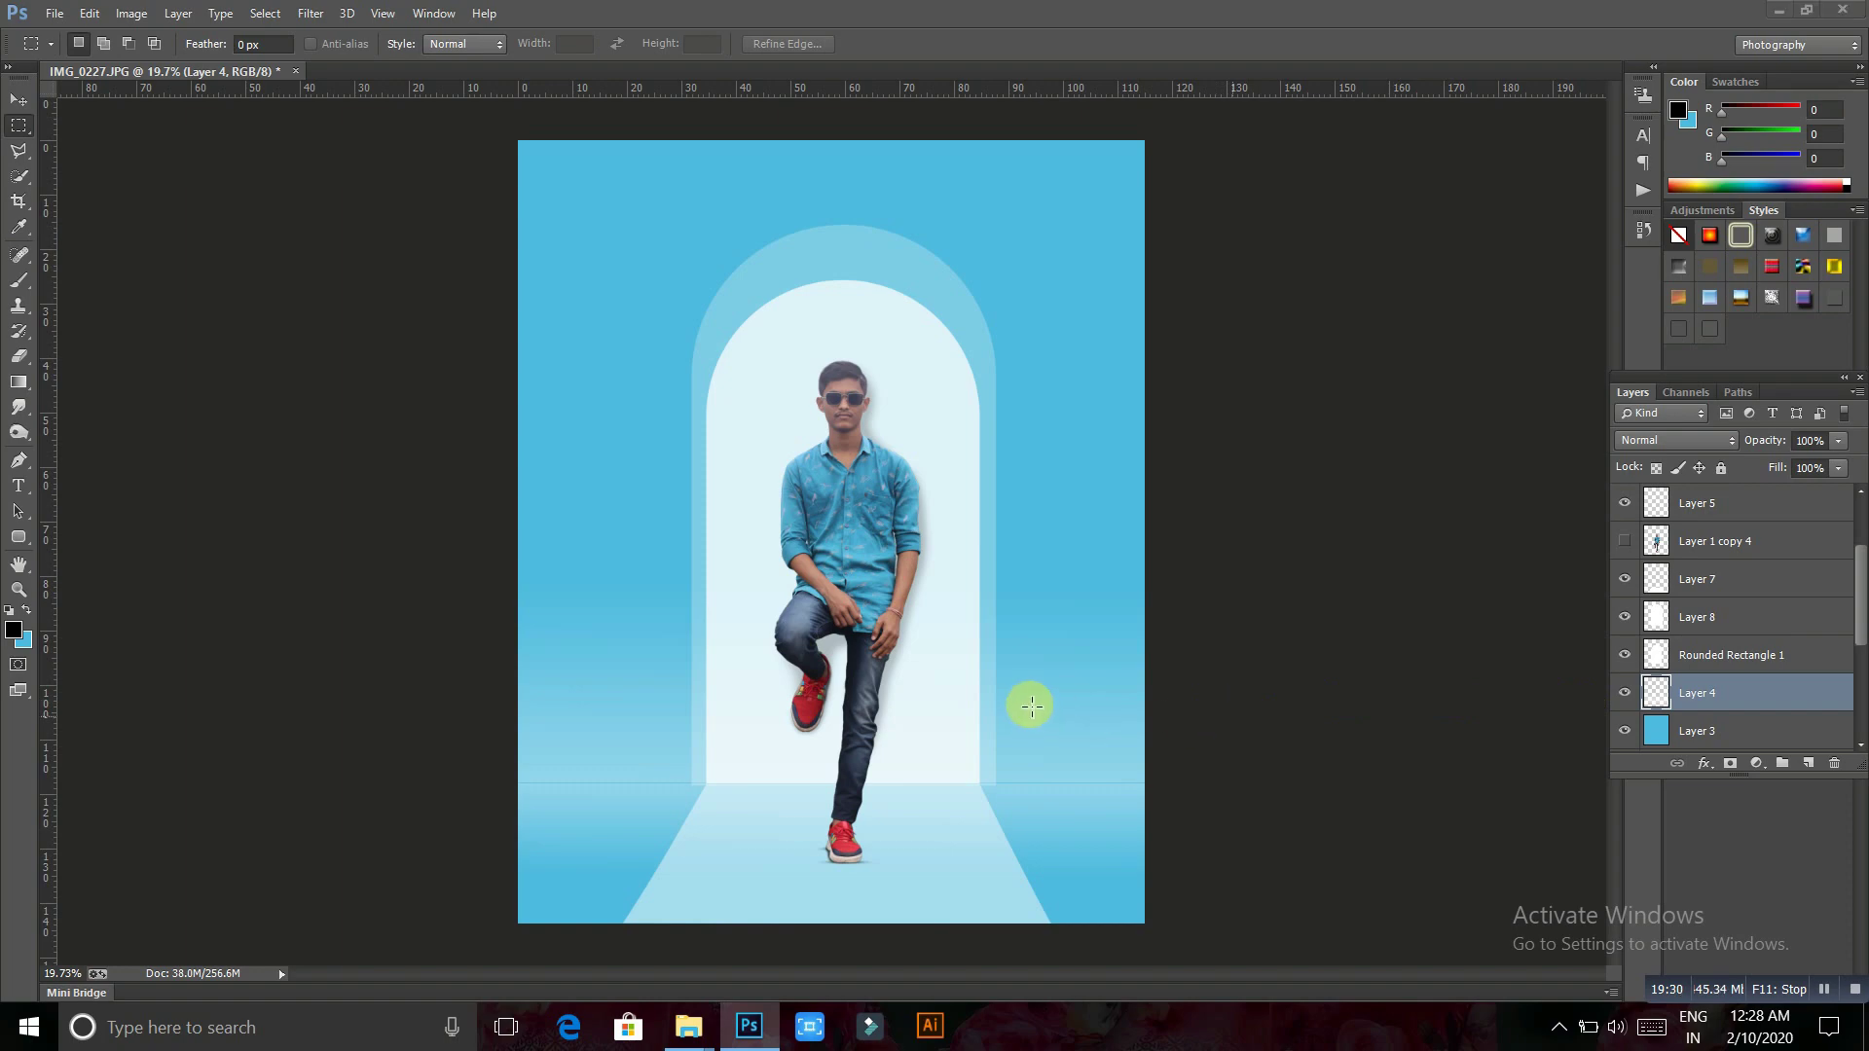
pyautogui.press('super')
pyautogui.press('super')
pyautogui.hotkey('ctrl', 'z')
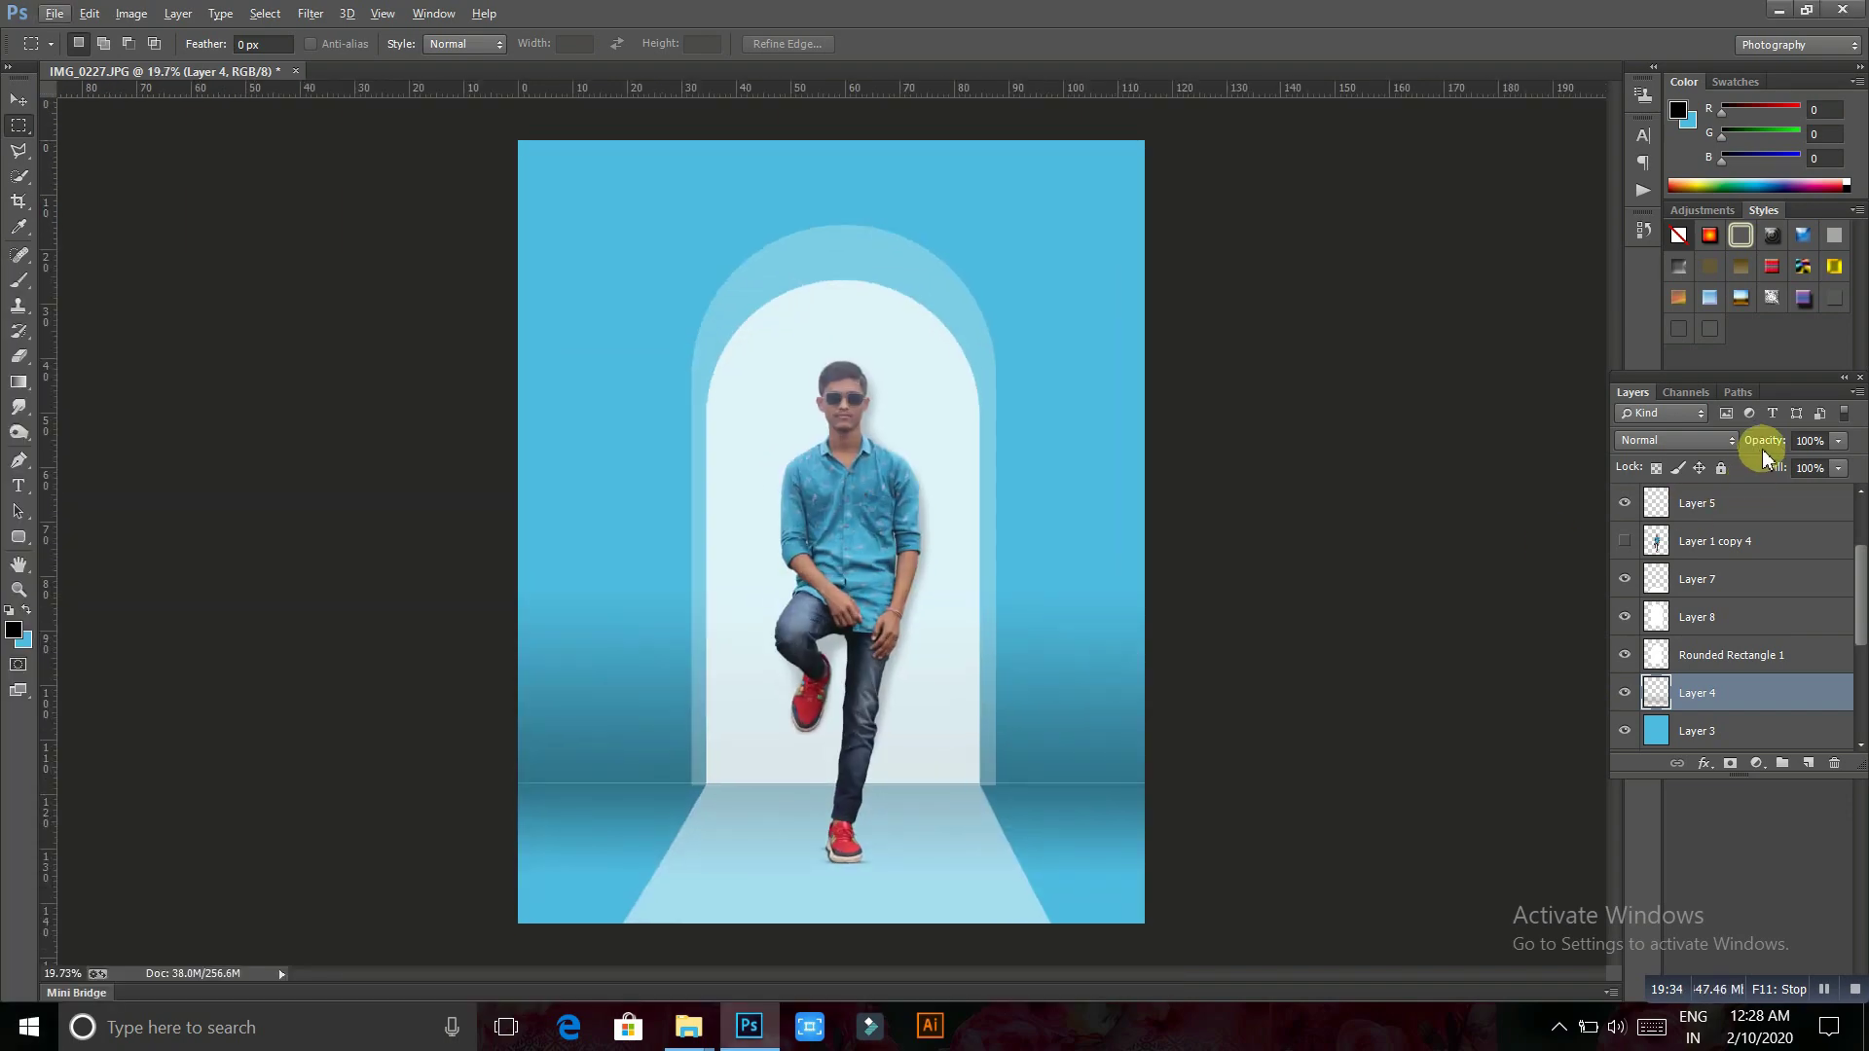
pyautogui.moveTo(1763, 453); pyautogui.dragTo(1732, 434)
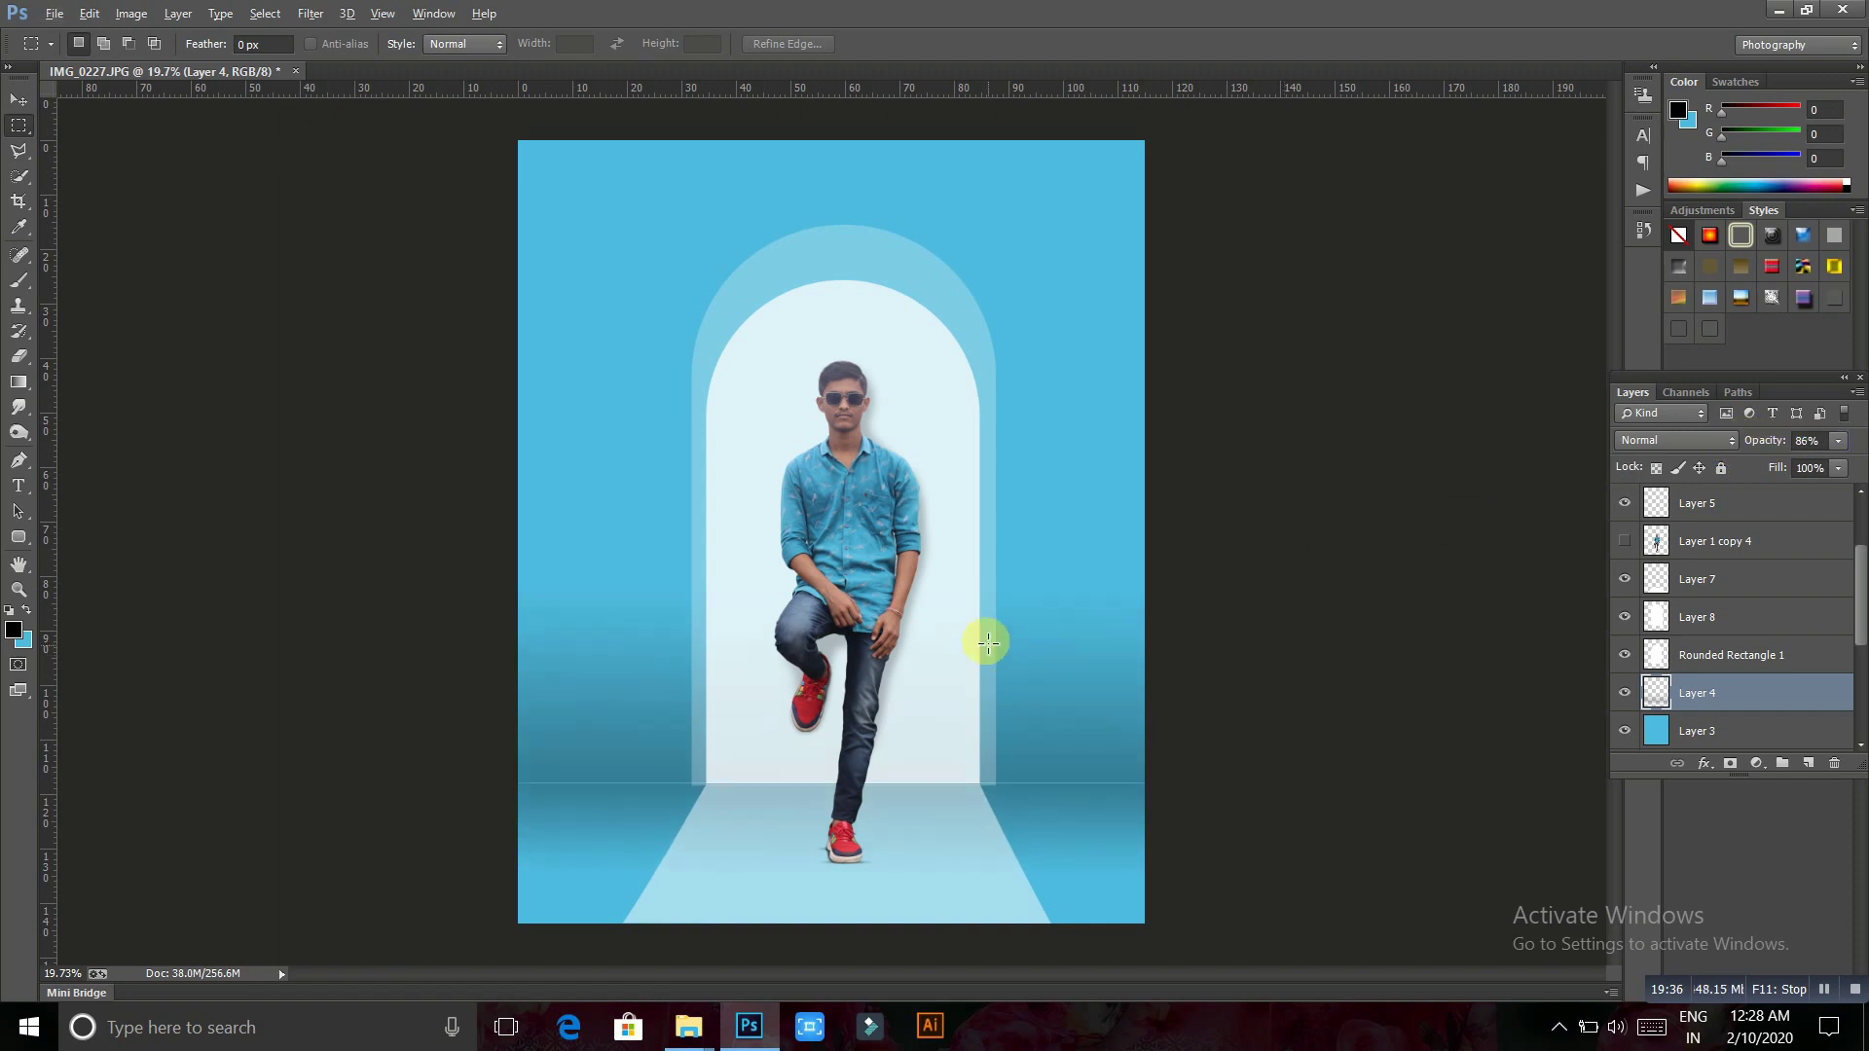
# Stamp all visible layers into Layer 10 and duplicate it as Layer 10 copy
pyautogui.scroll(2, 988, 643)
pyautogui.scroll(-2, 984, 635)
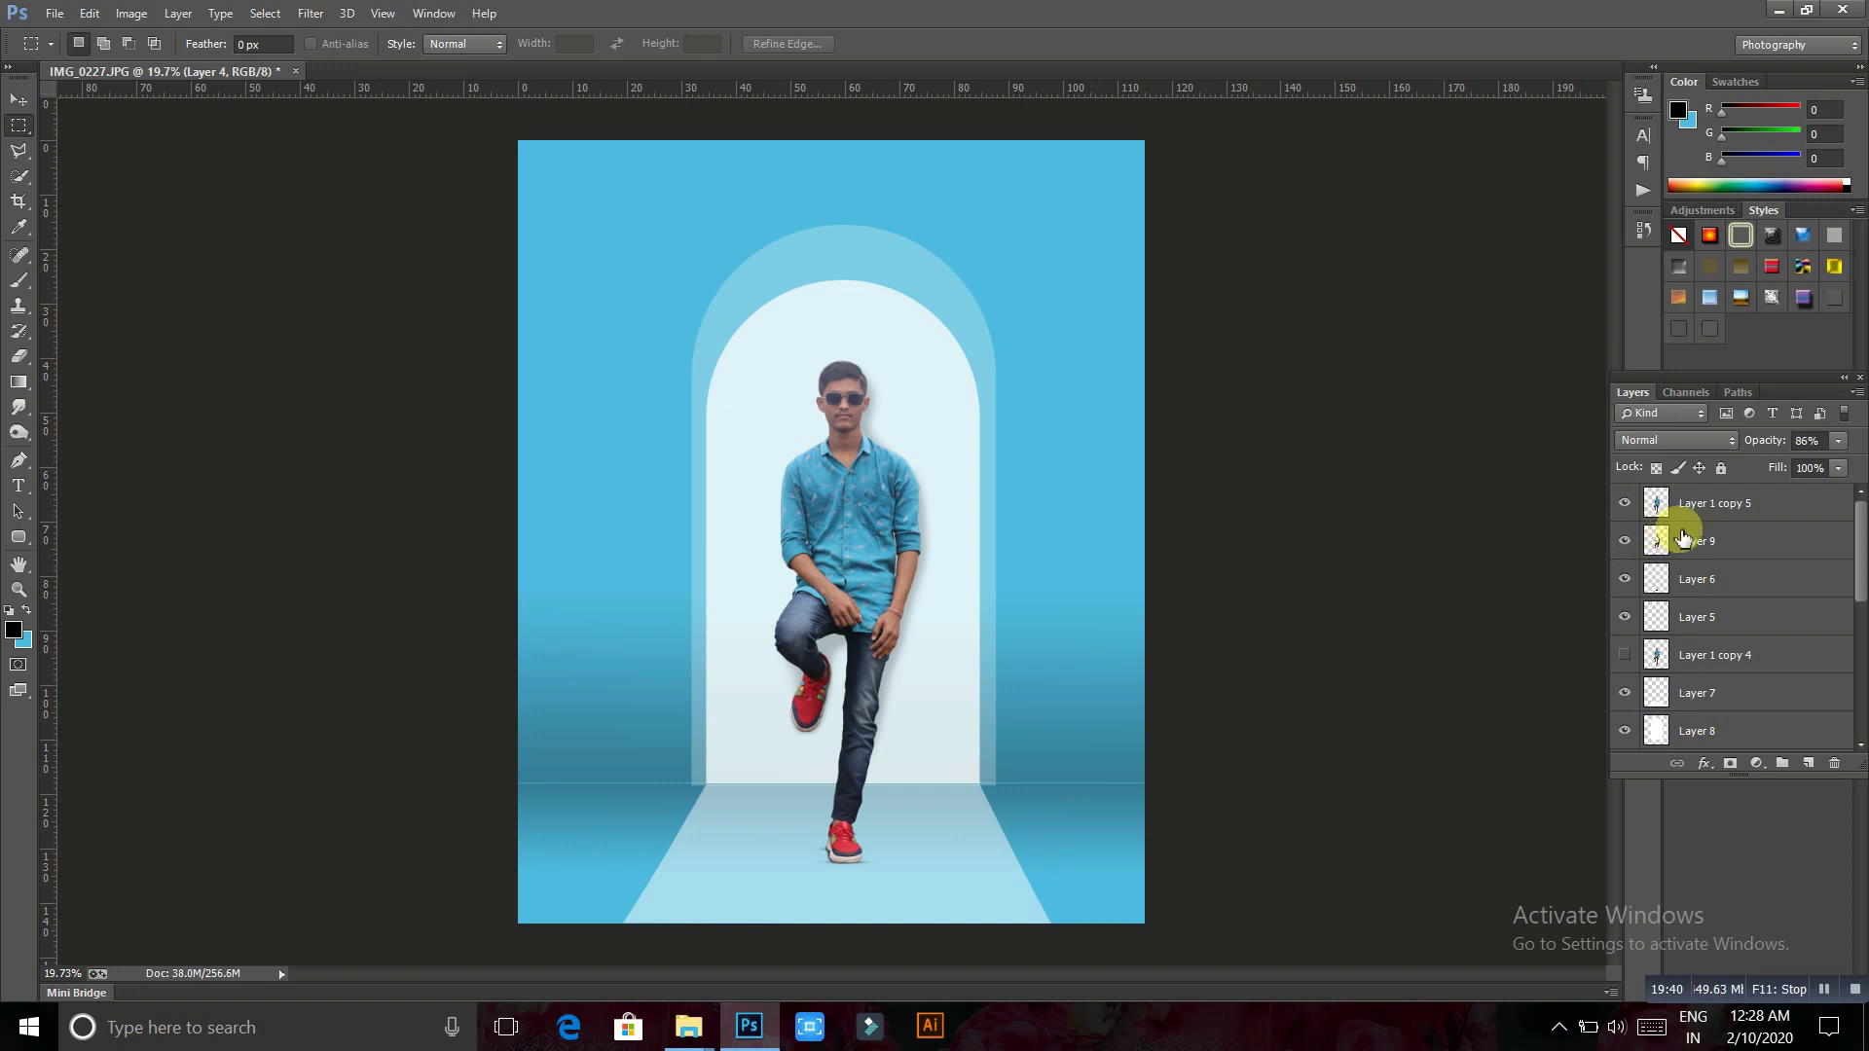
pyautogui.click(1702, 509)
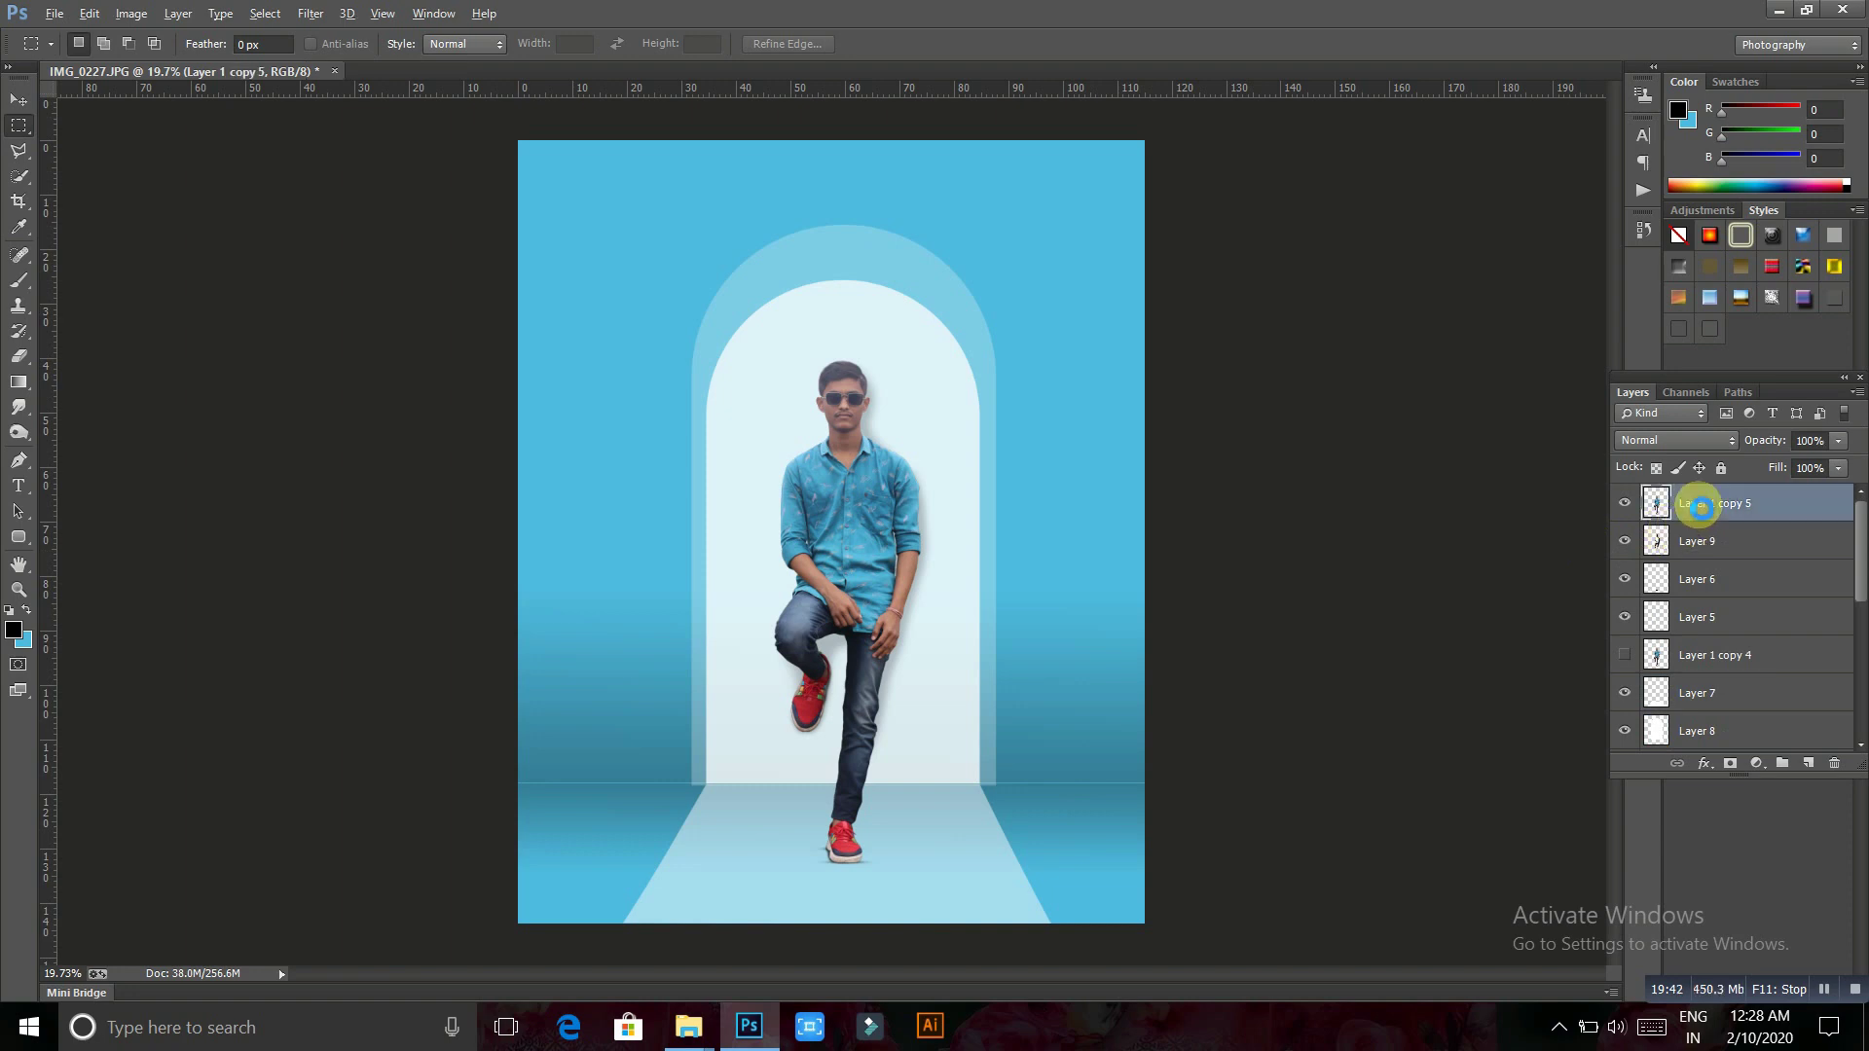
pyautogui.hotkey('ctrl', 'shift', 'alt', 'e')
pyautogui.hotkey('ctrl', 'j')
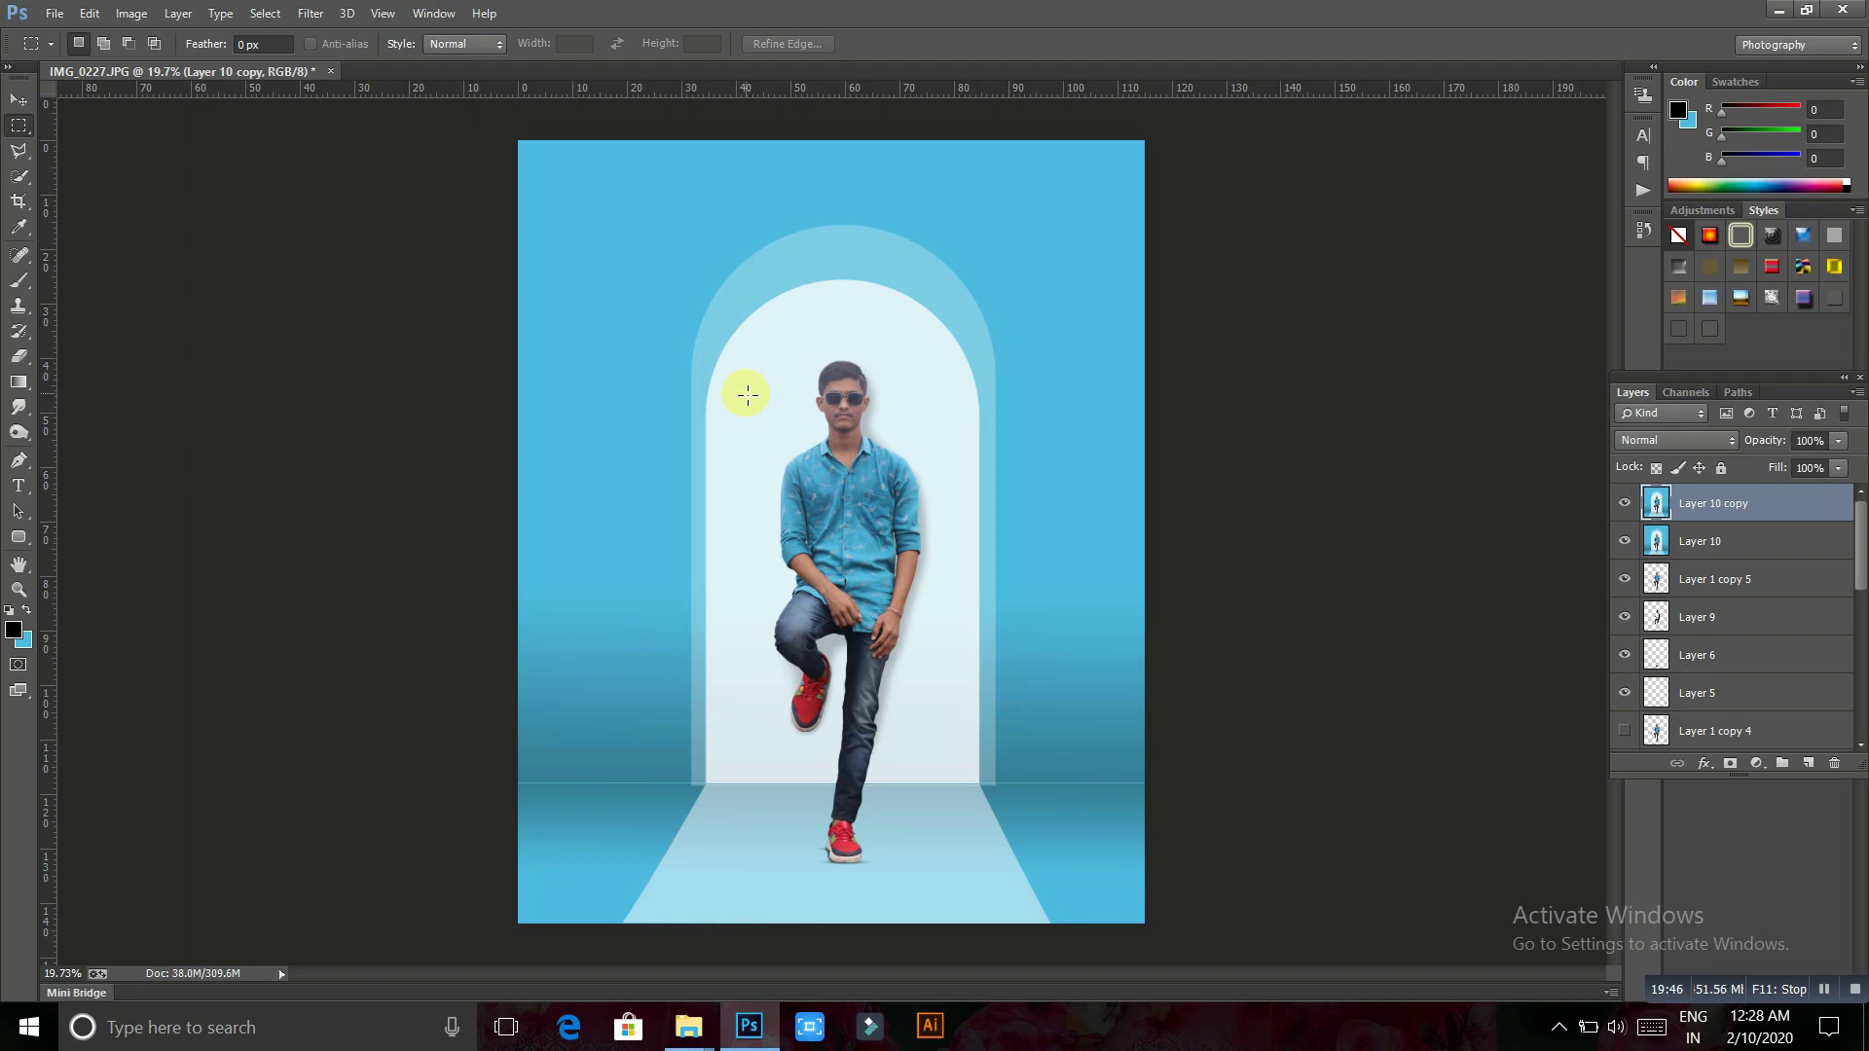
# Open the Camera Raw Filter and preview the all zero sat, cinematic and dark yellow presets
pyautogui.click(310, 13)
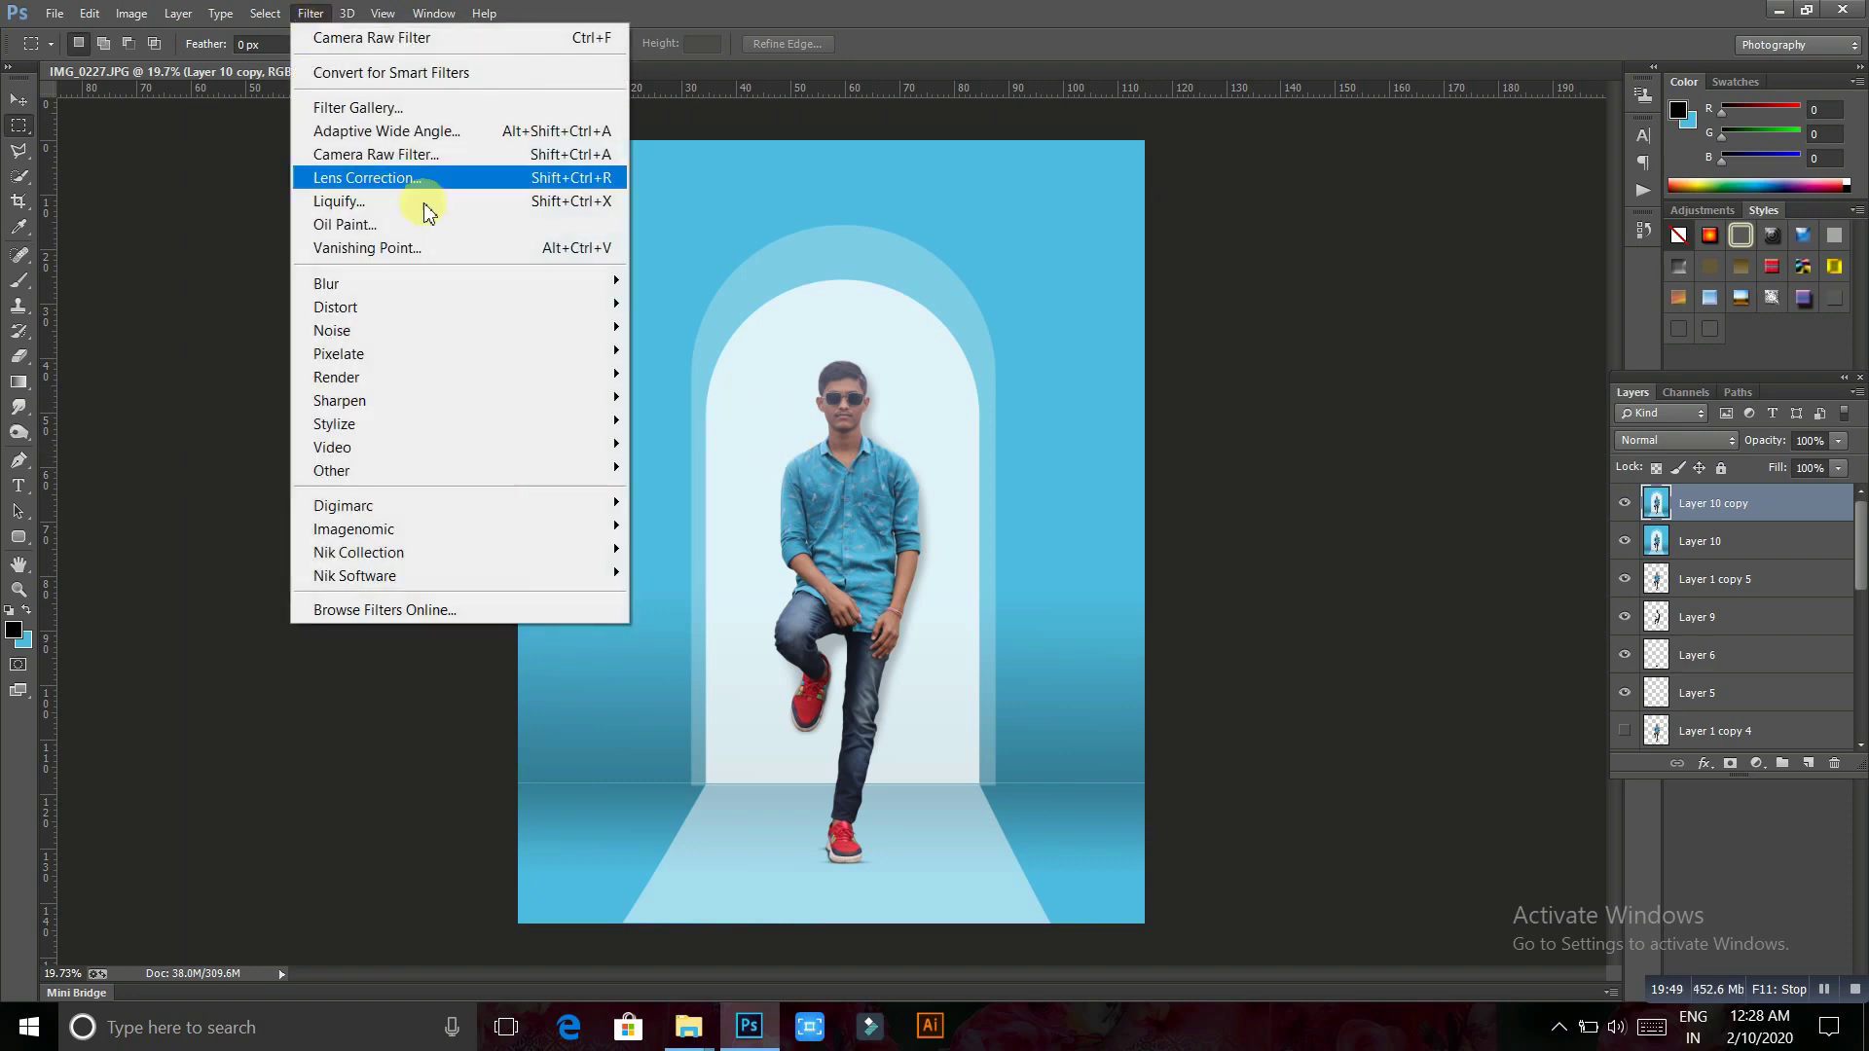
pyautogui.click(425, 155)
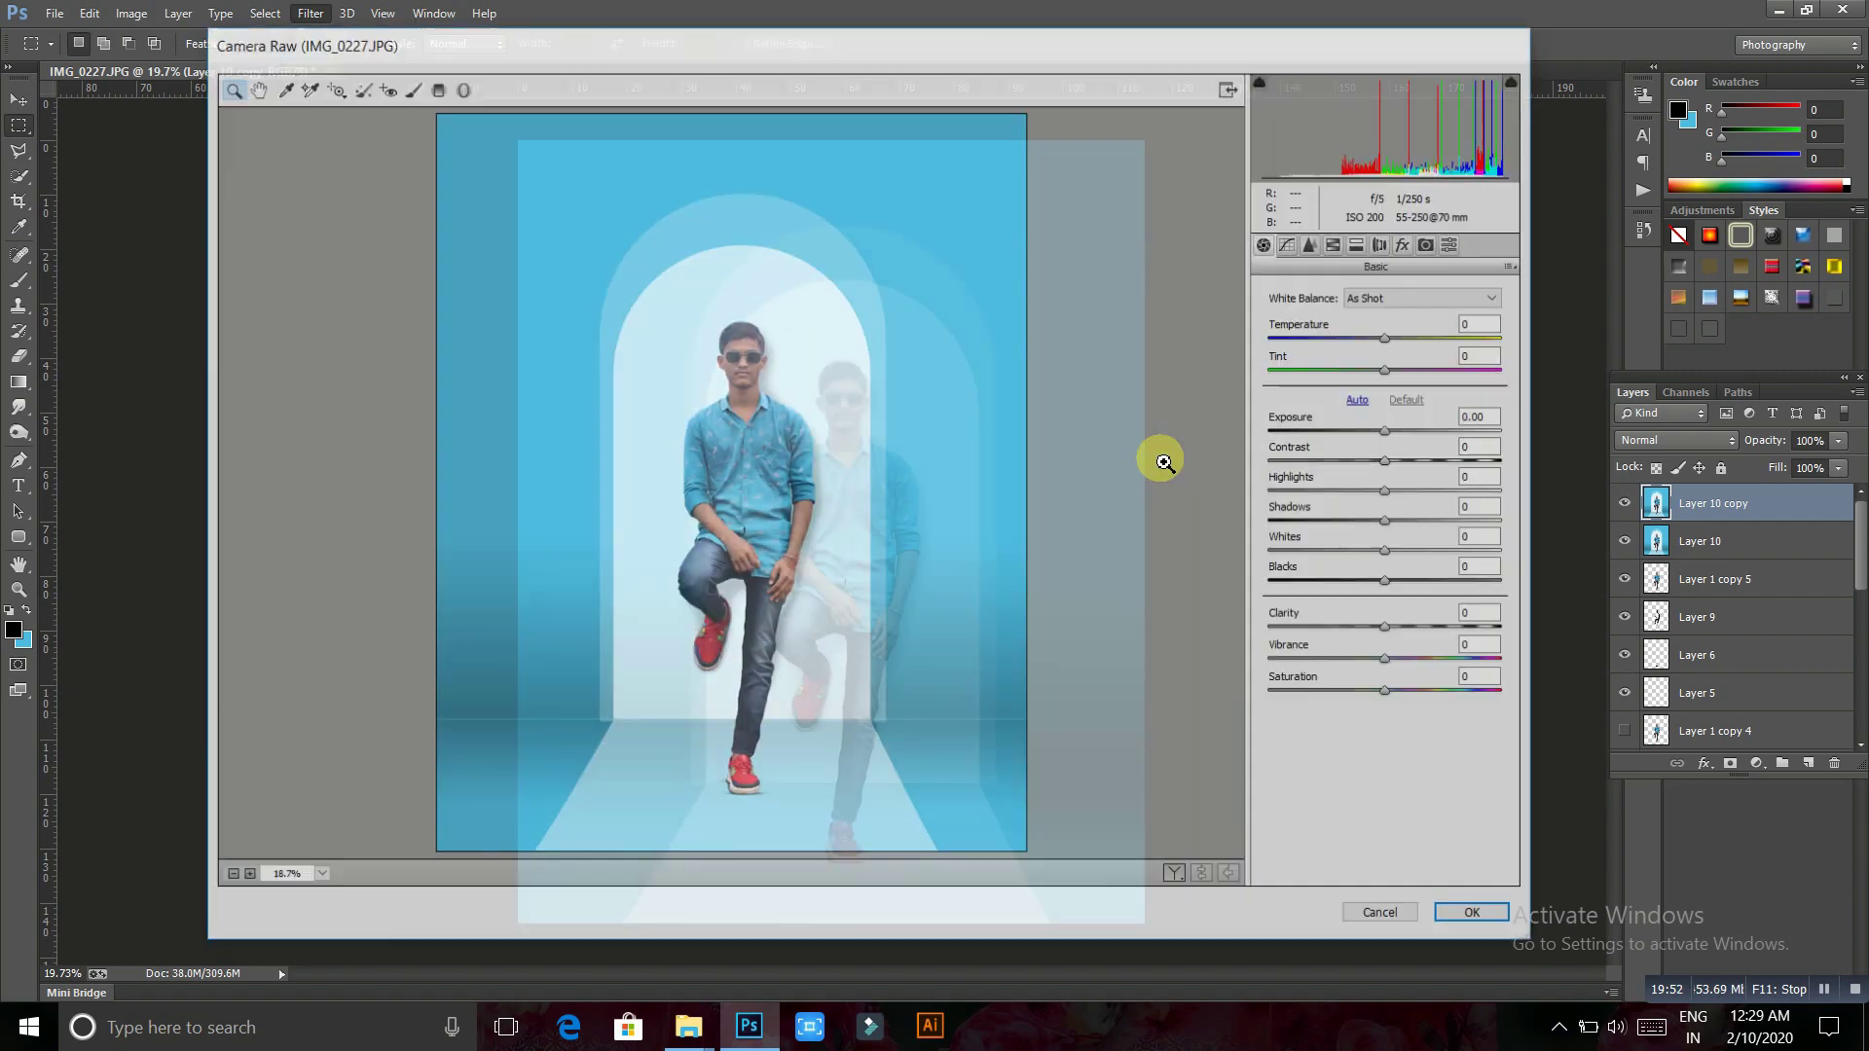
pyautogui.click(1453, 244)
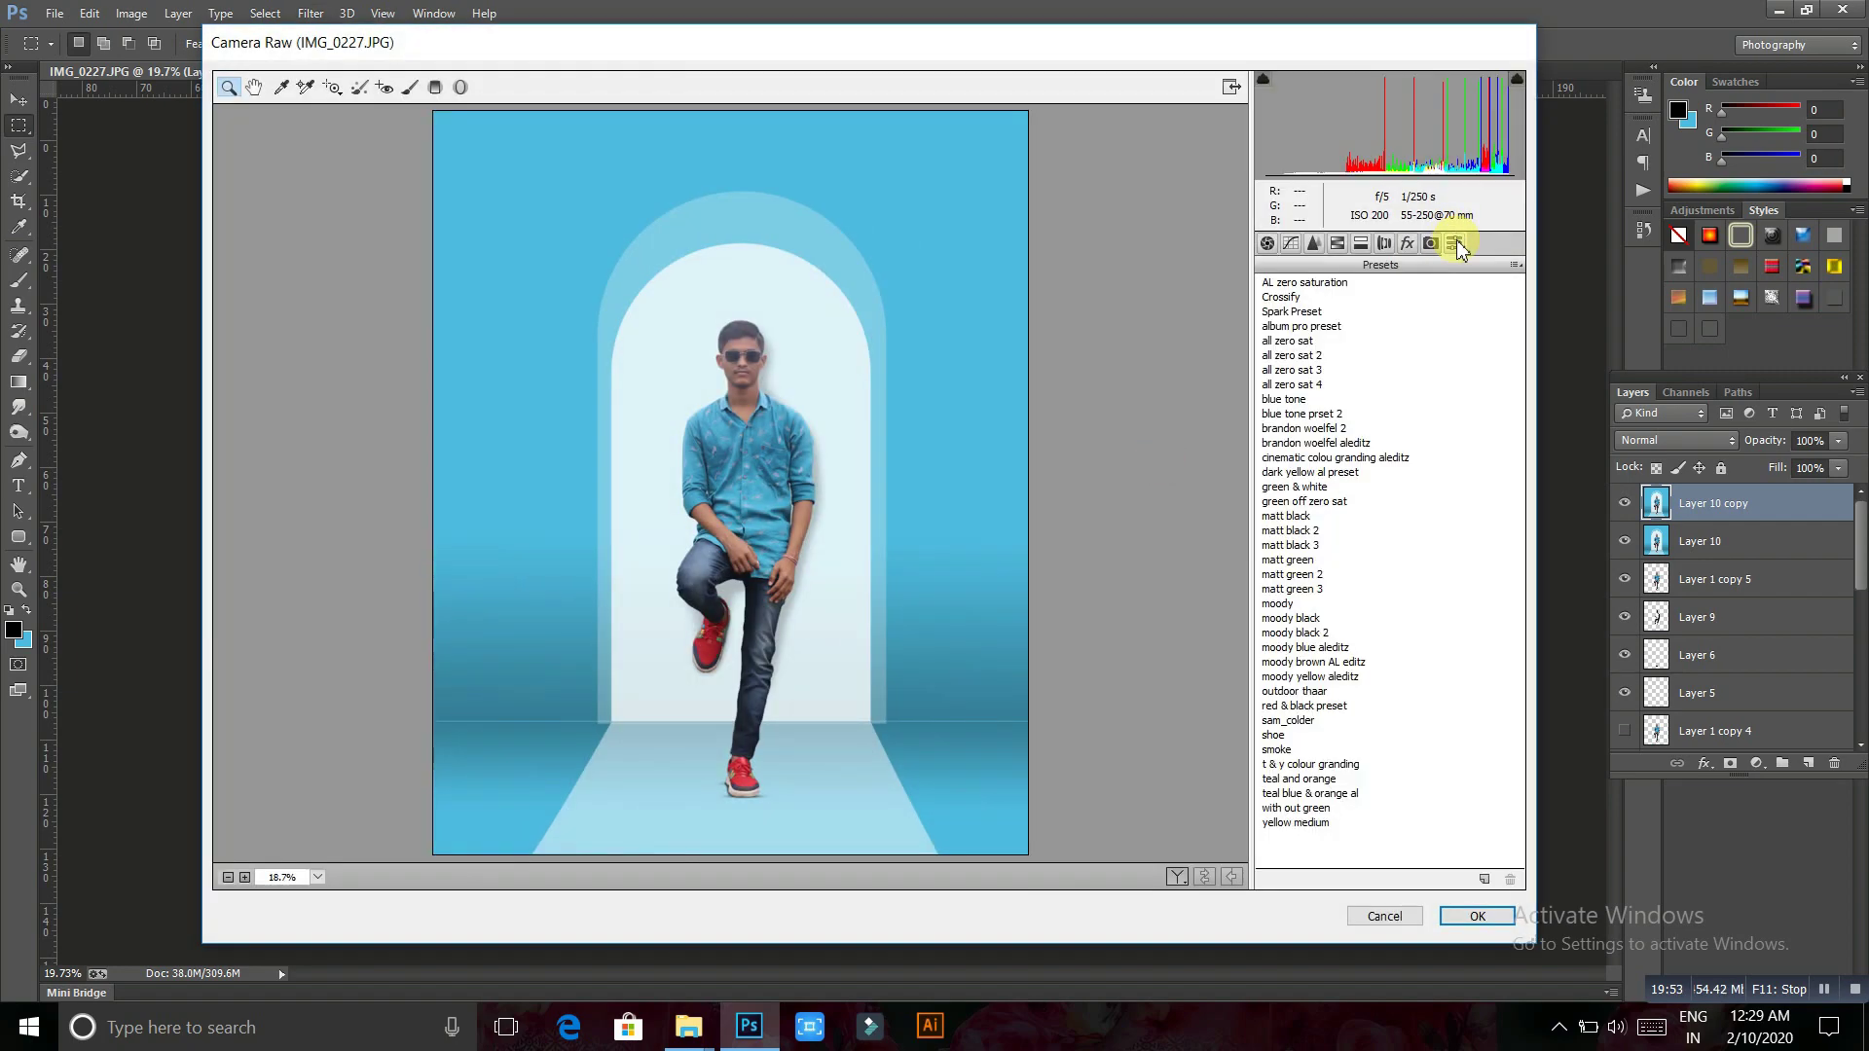
pyautogui.click(1329, 345)
pyautogui.click(1332, 356)
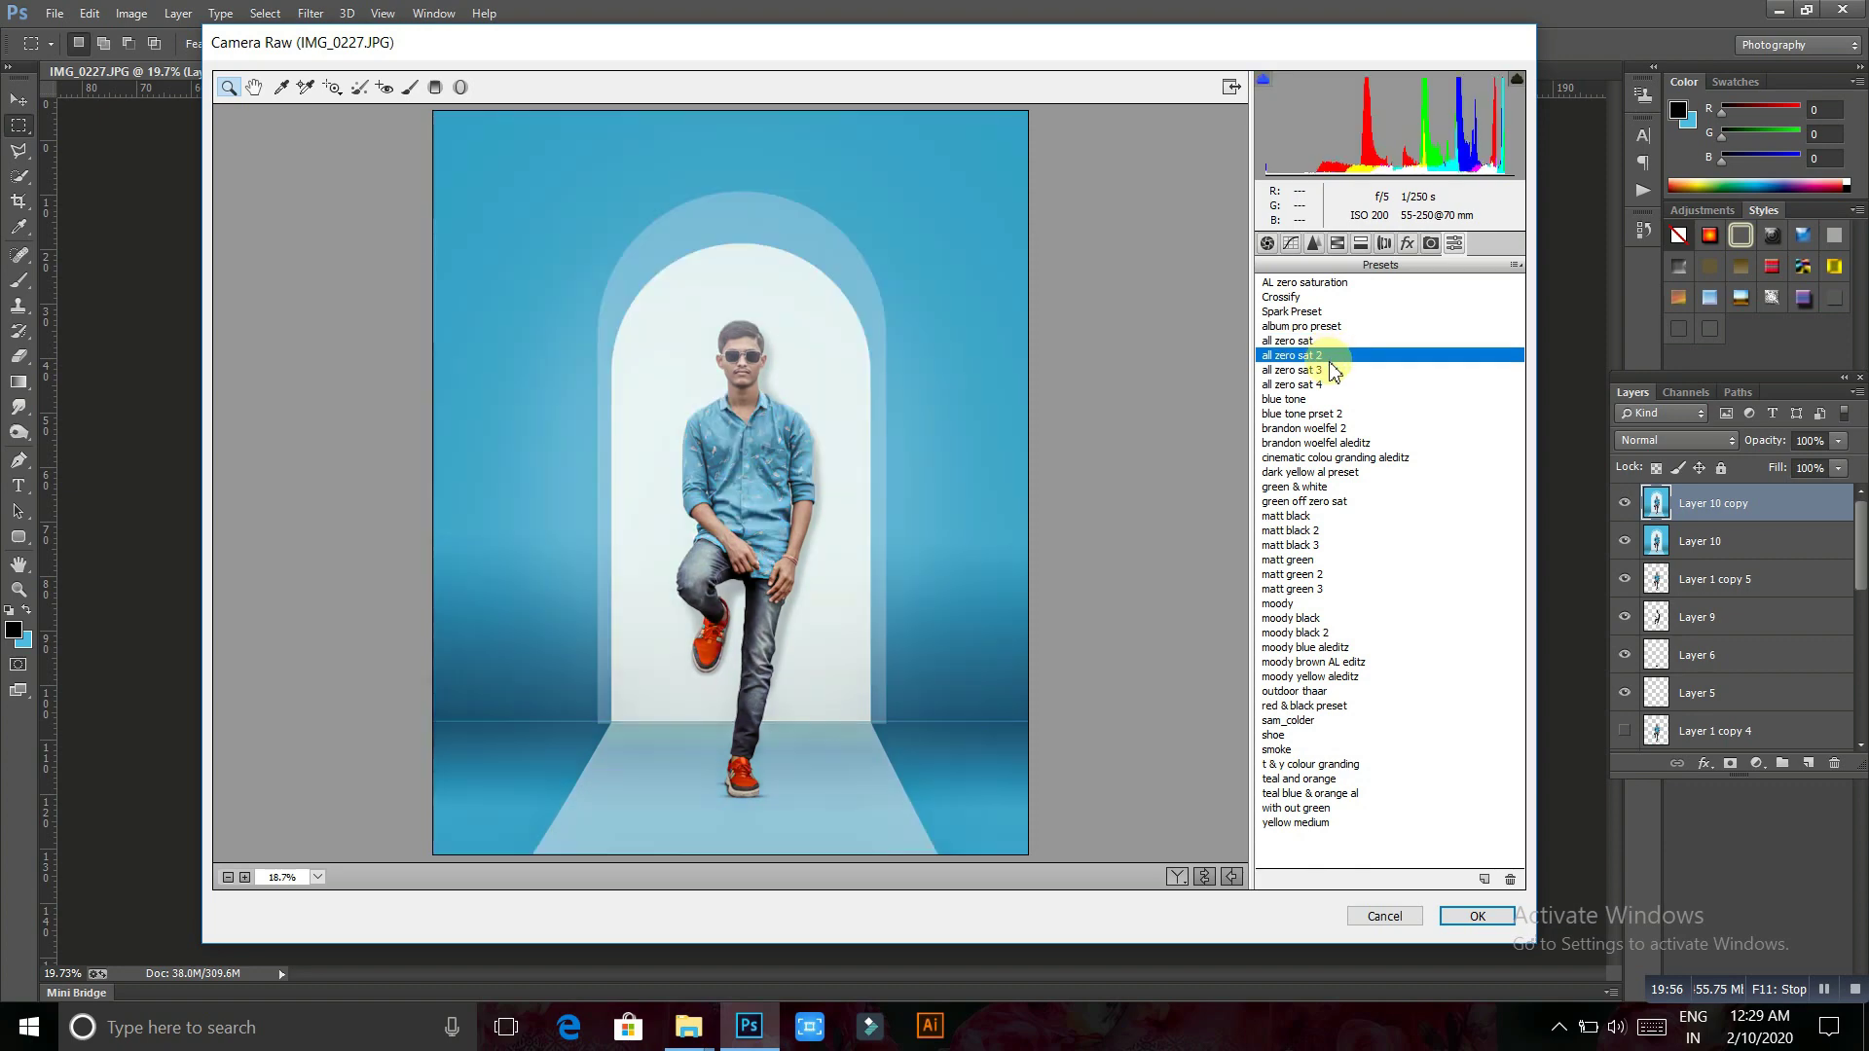
pyautogui.click(1330, 371)
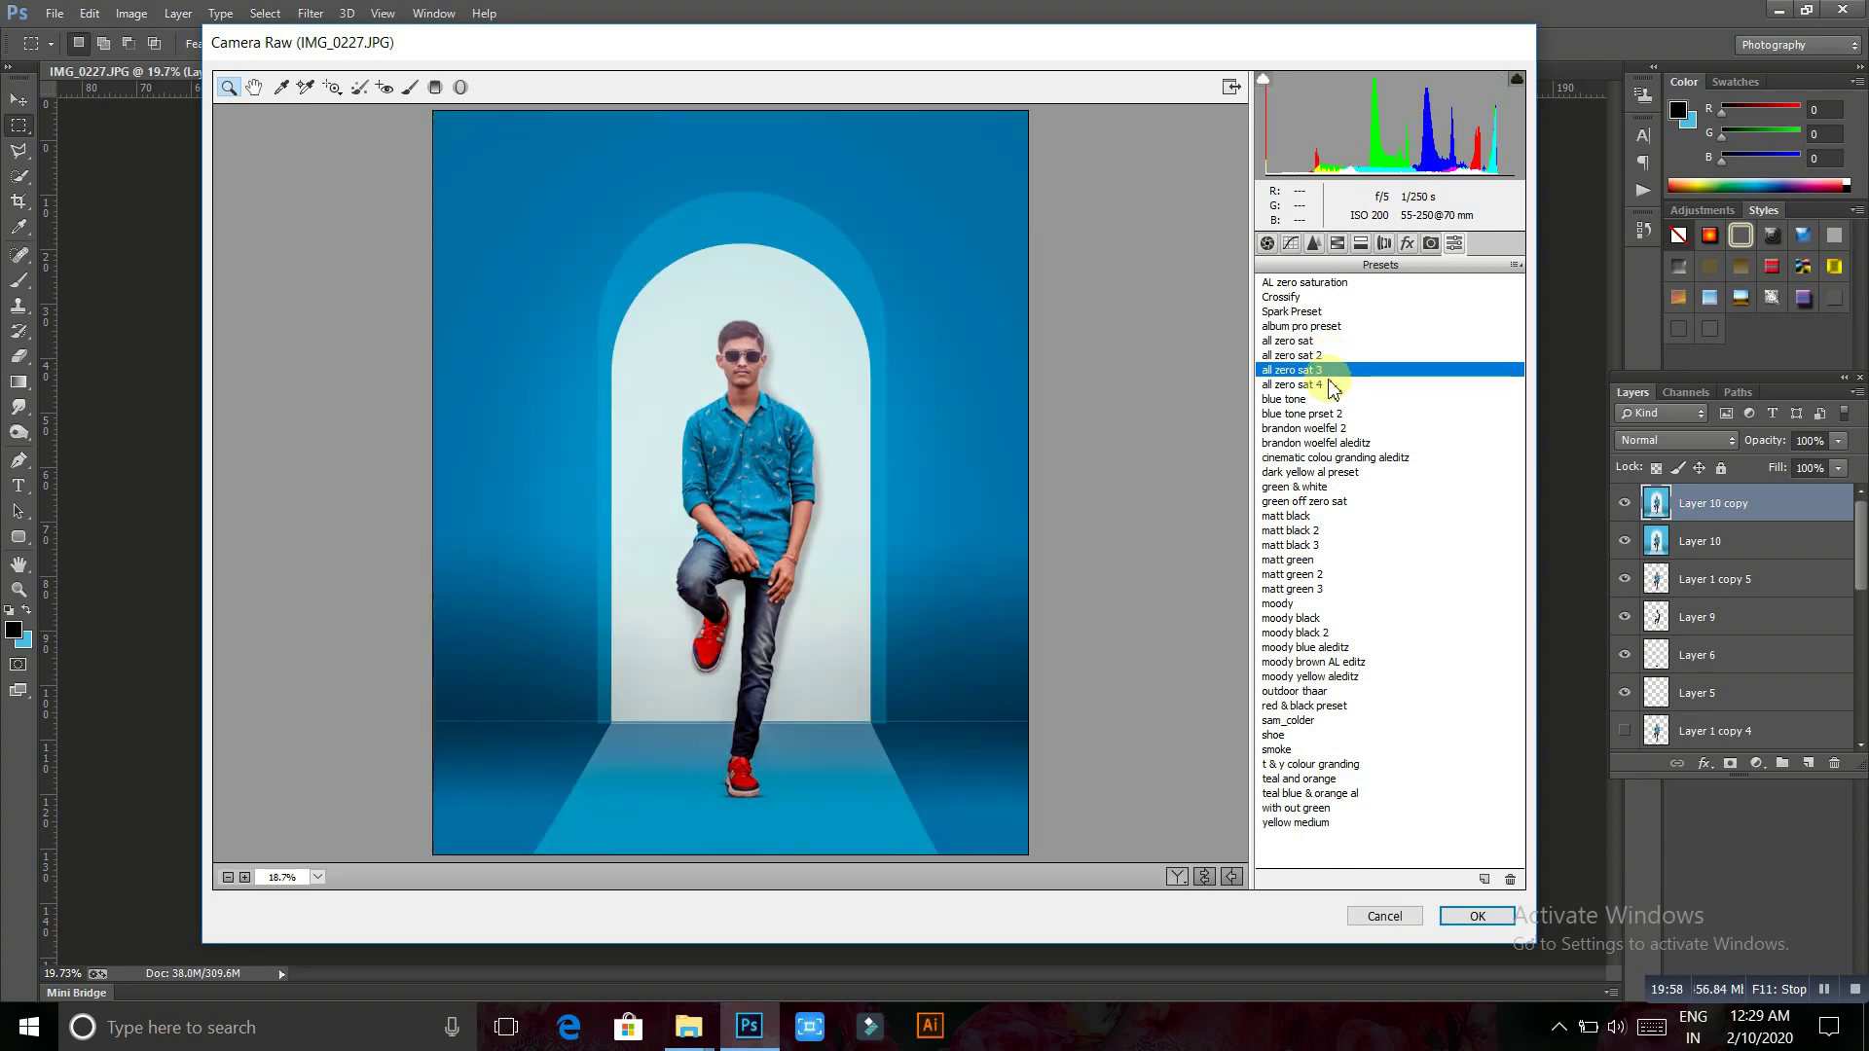
pyautogui.click(1331, 387)
pyautogui.click(1389, 459)
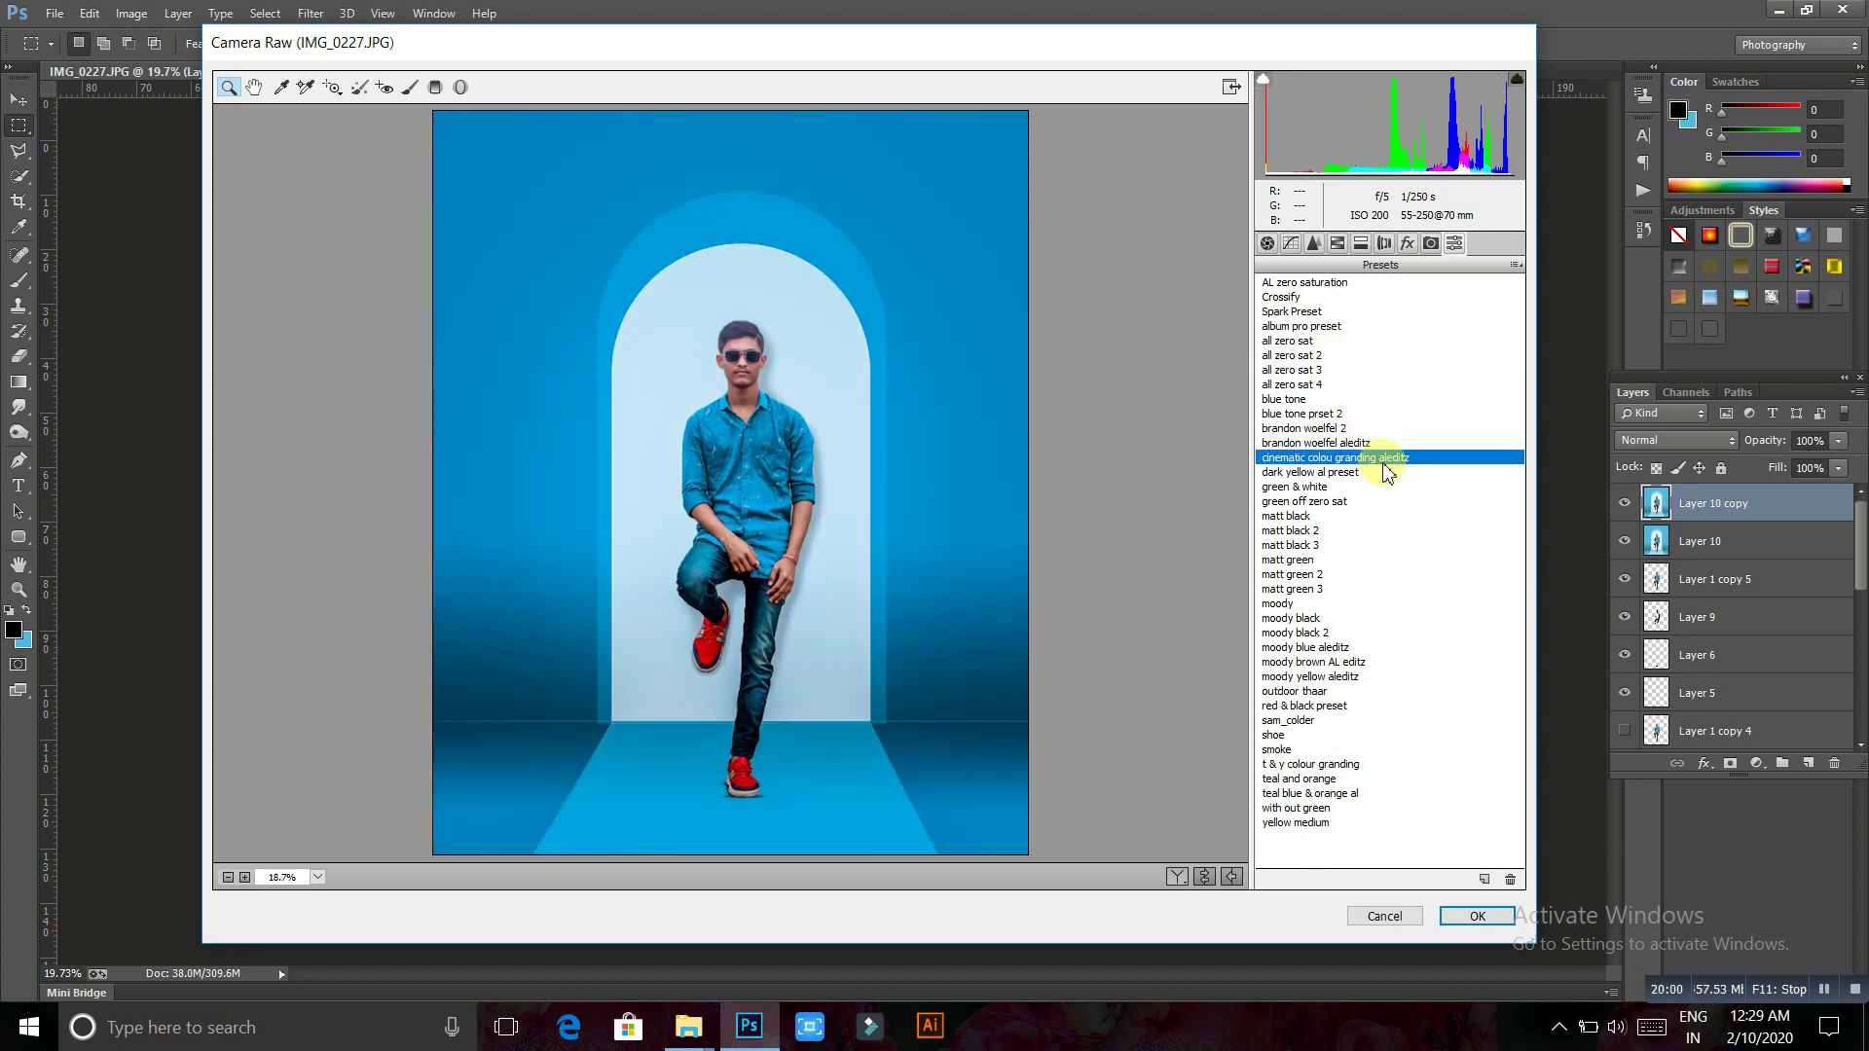
pyautogui.press('Down')
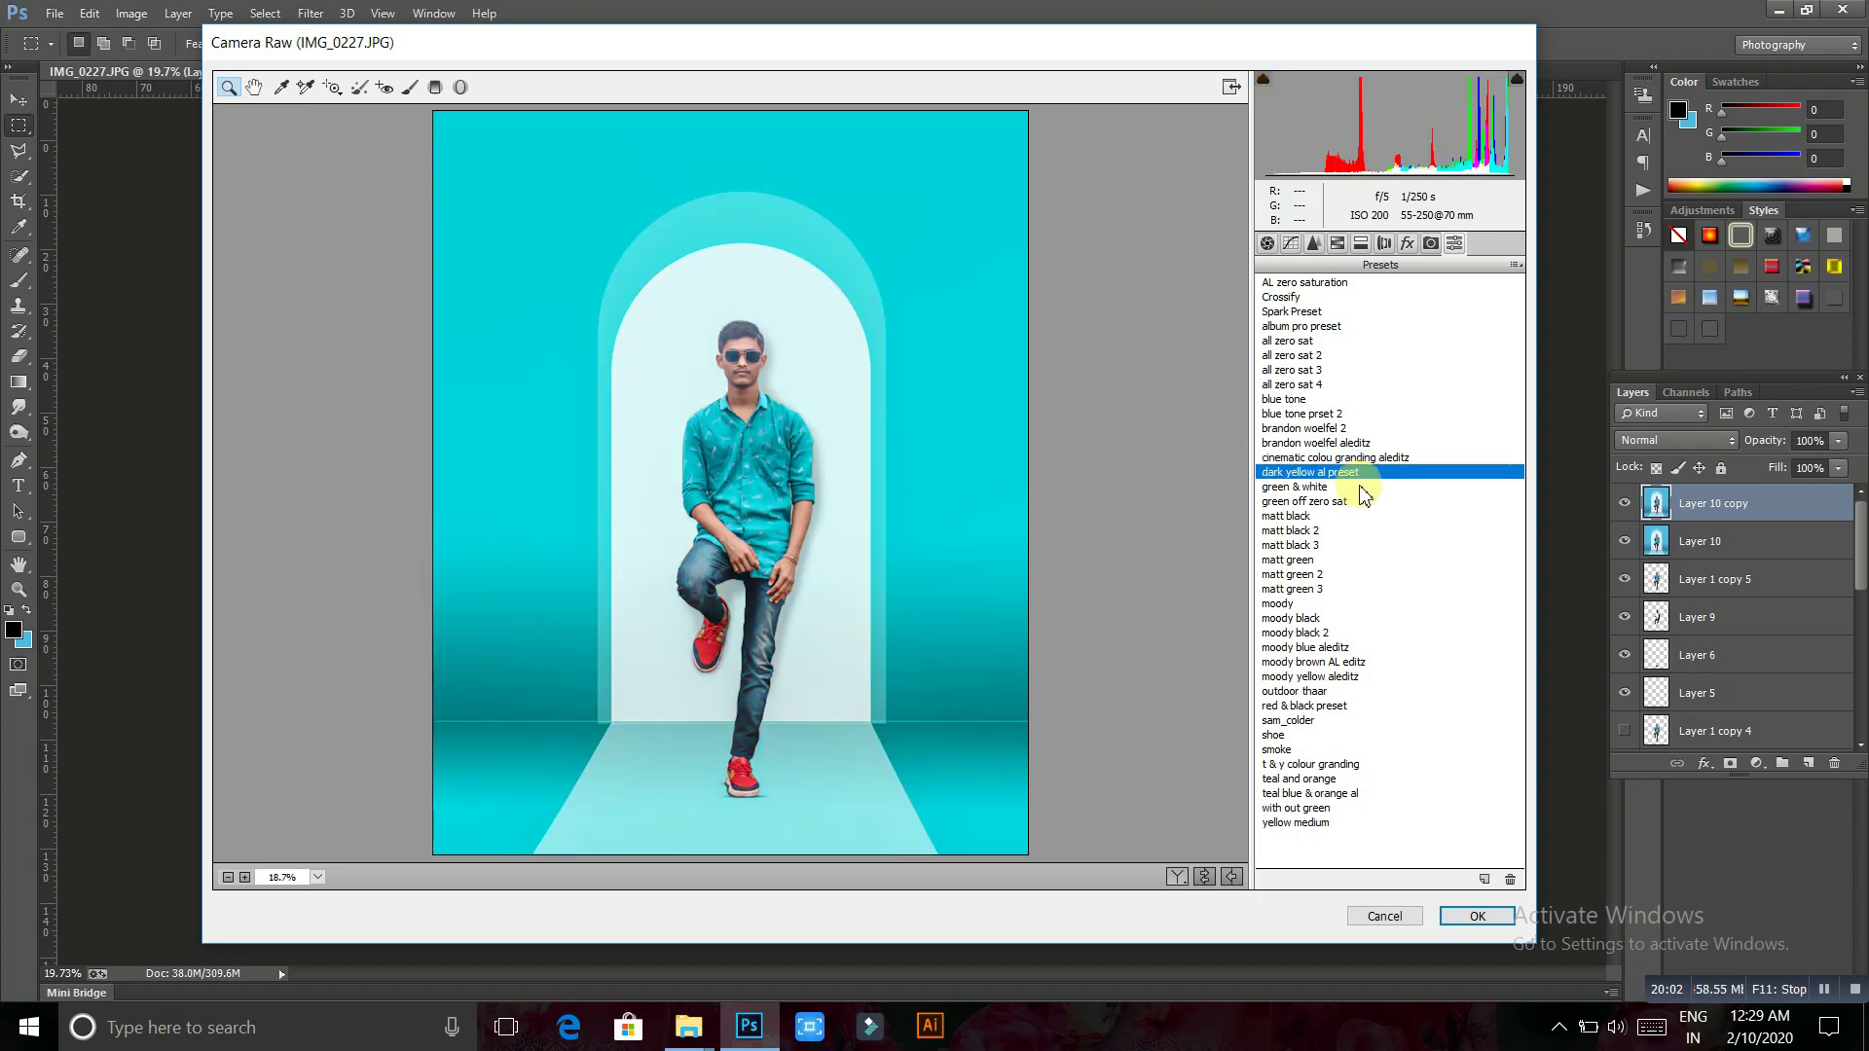
# Compare green & white against with out green, moody, matt black, sam_colder, red & black and outdoor thaar
pyautogui.click(1360, 486)
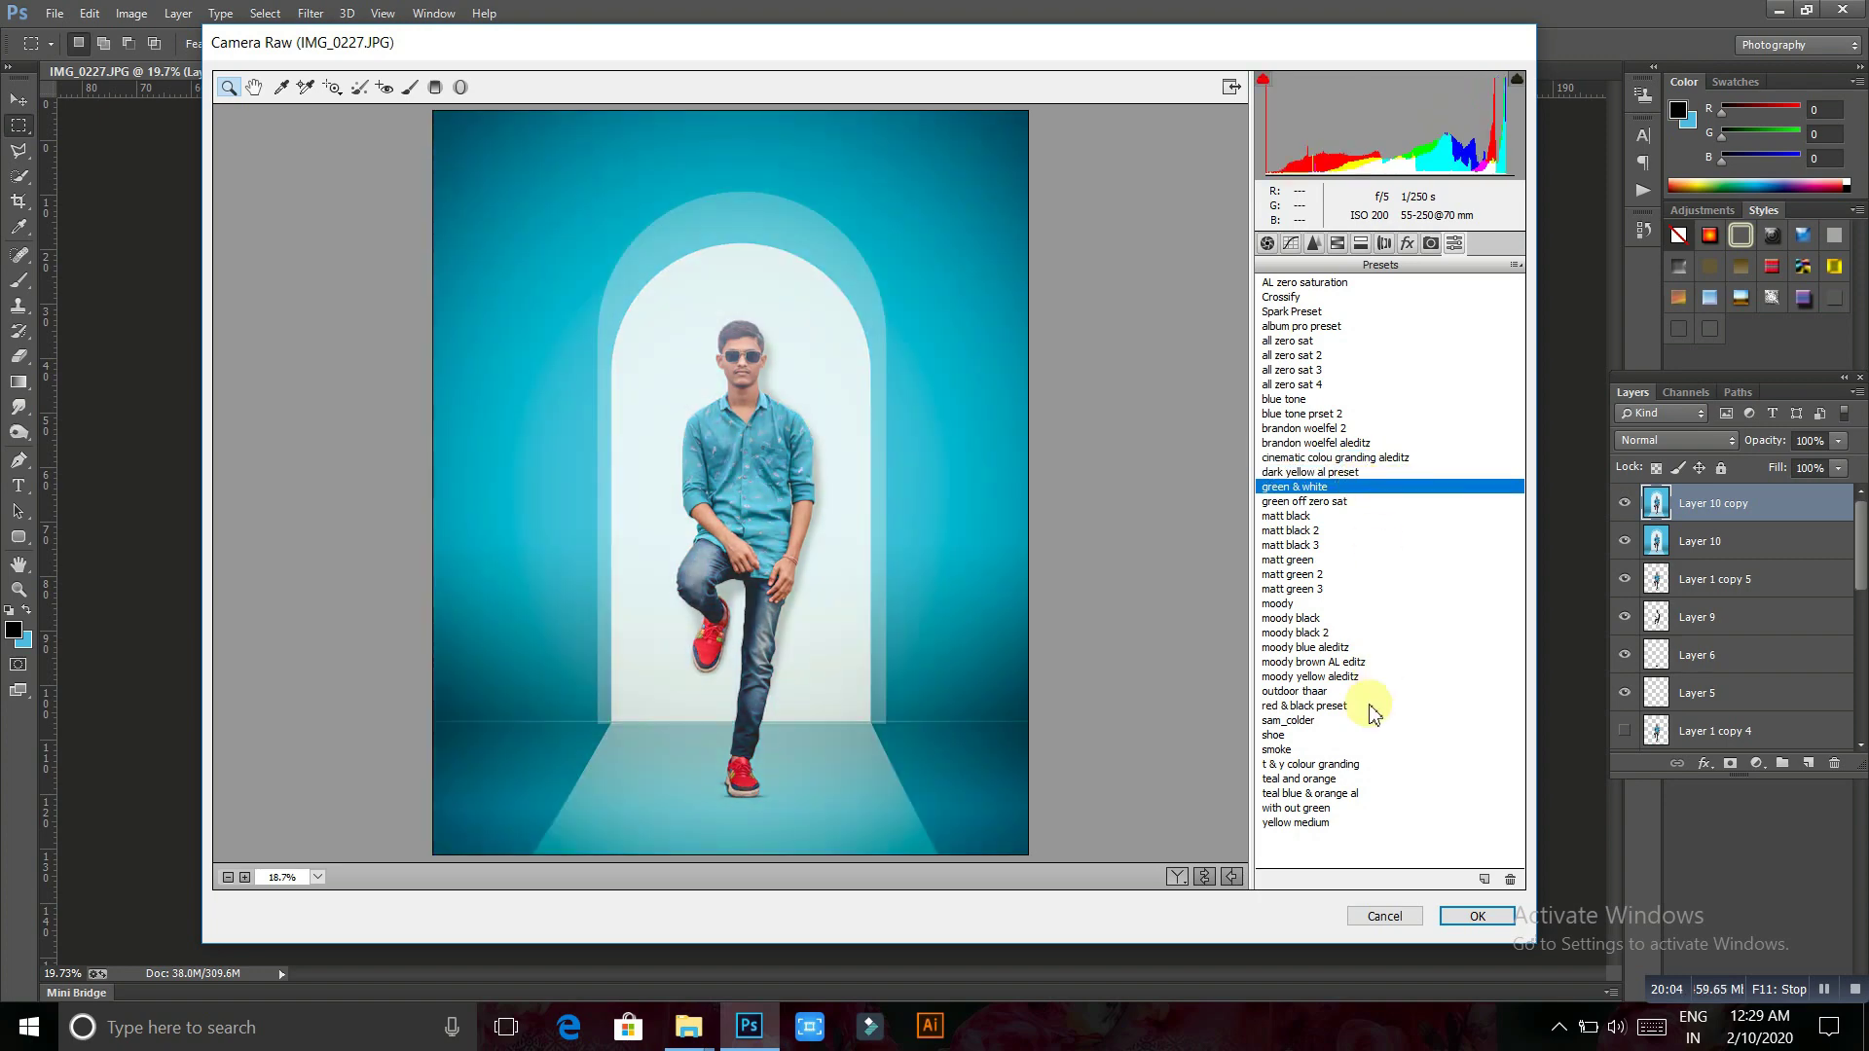
pyautogui.click(1346, 809)
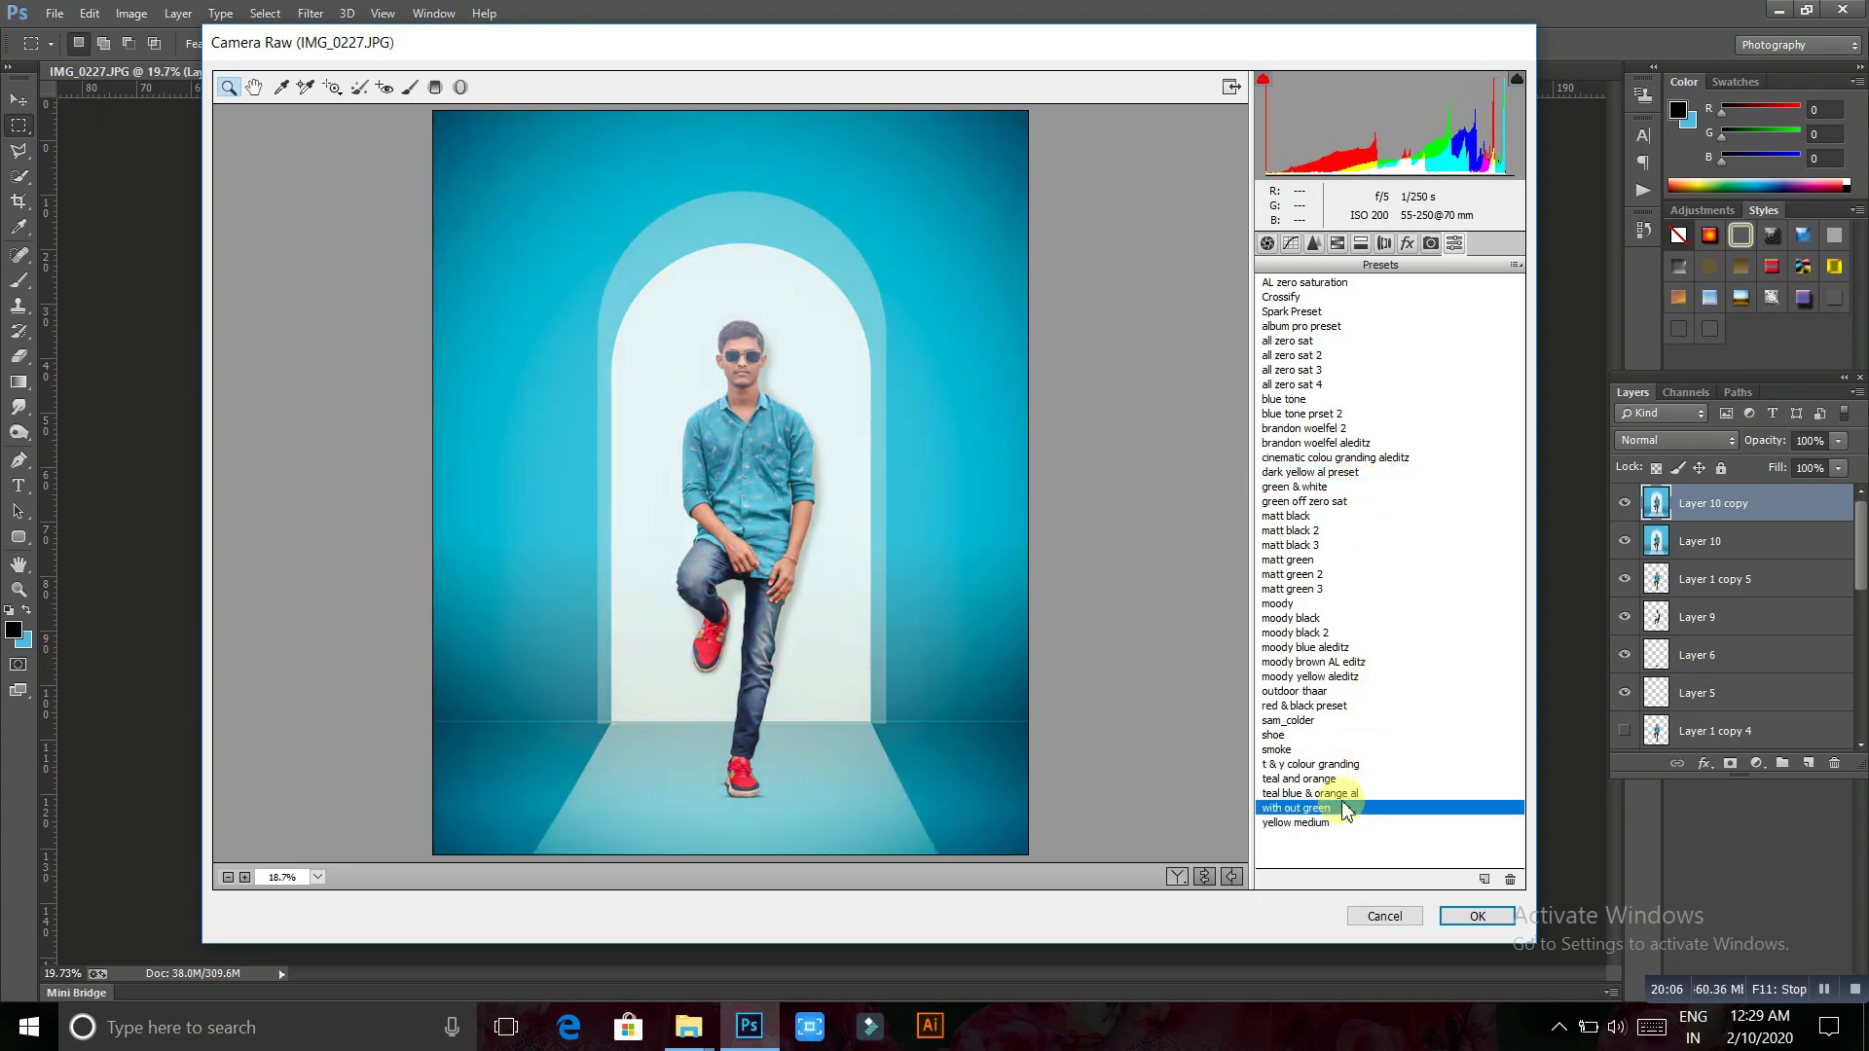
pyautogui.click(1330, 606)
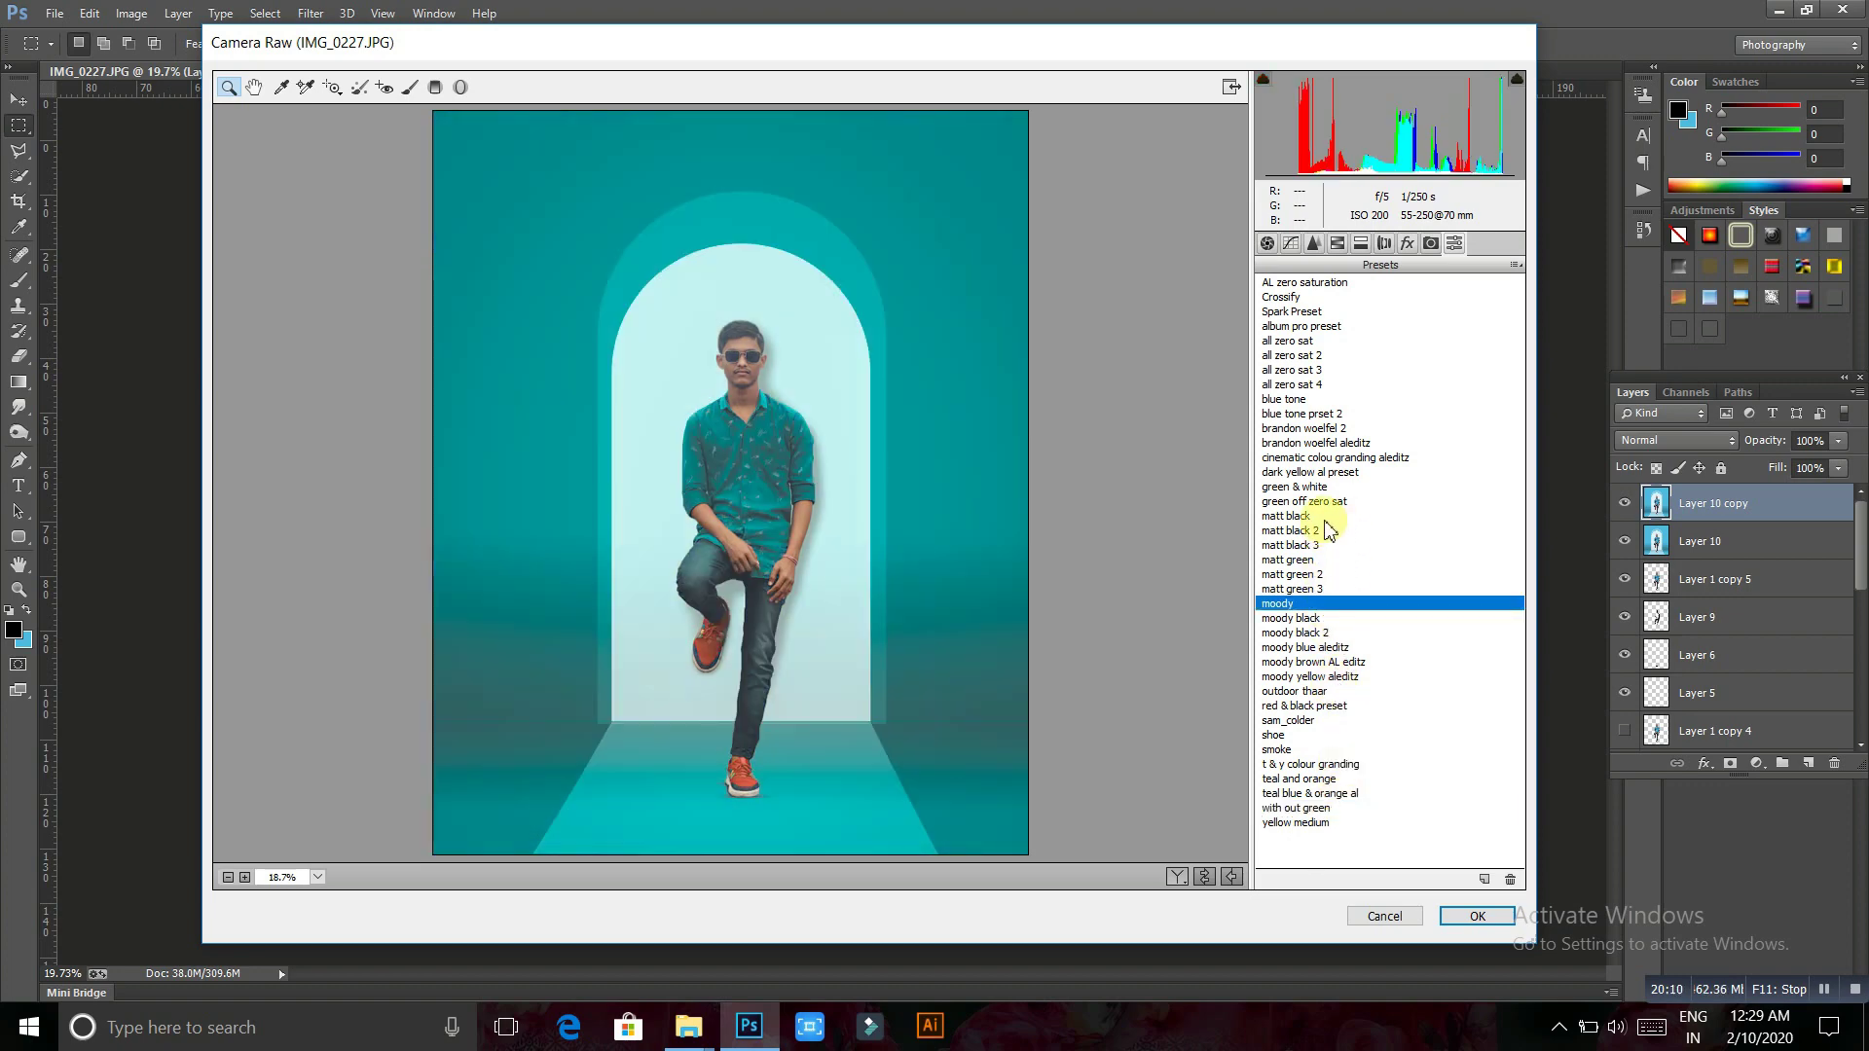
pyautogui.click(1325, 518)
pyautogui.click(1337, 720)
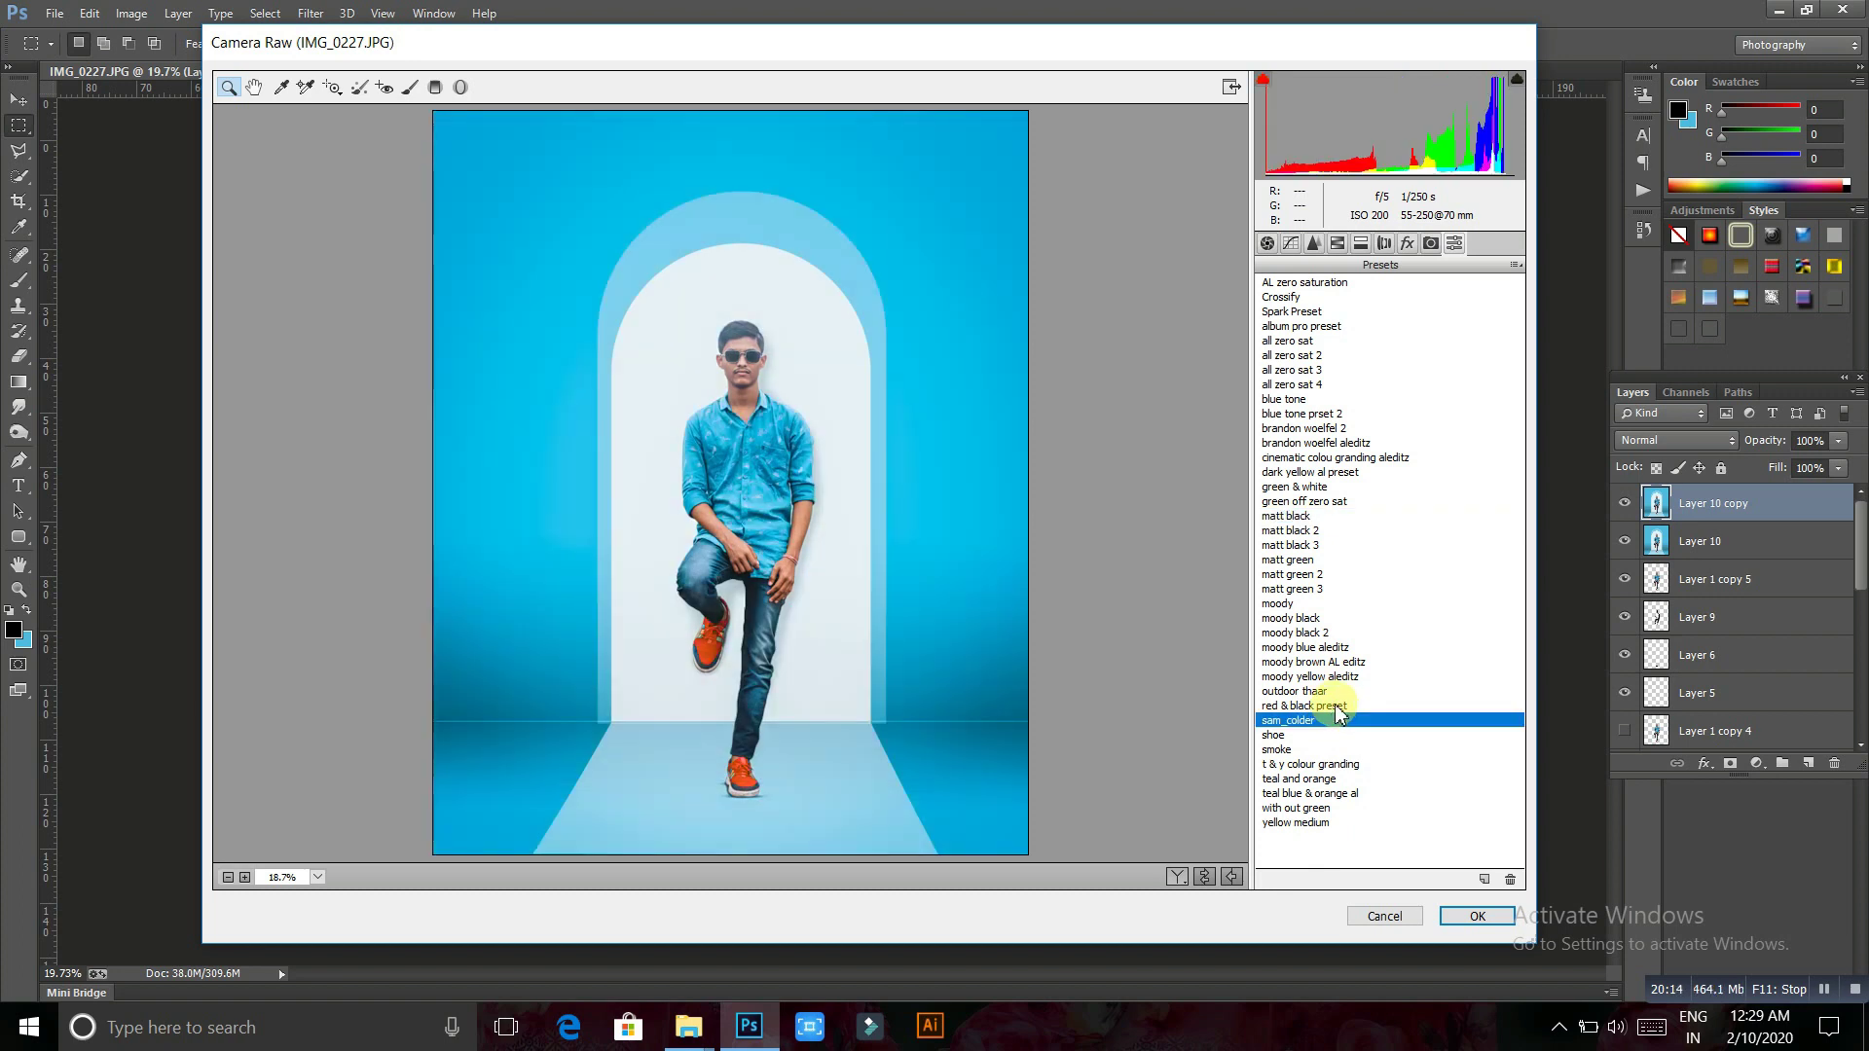
pyautogui.click(1335, 705)
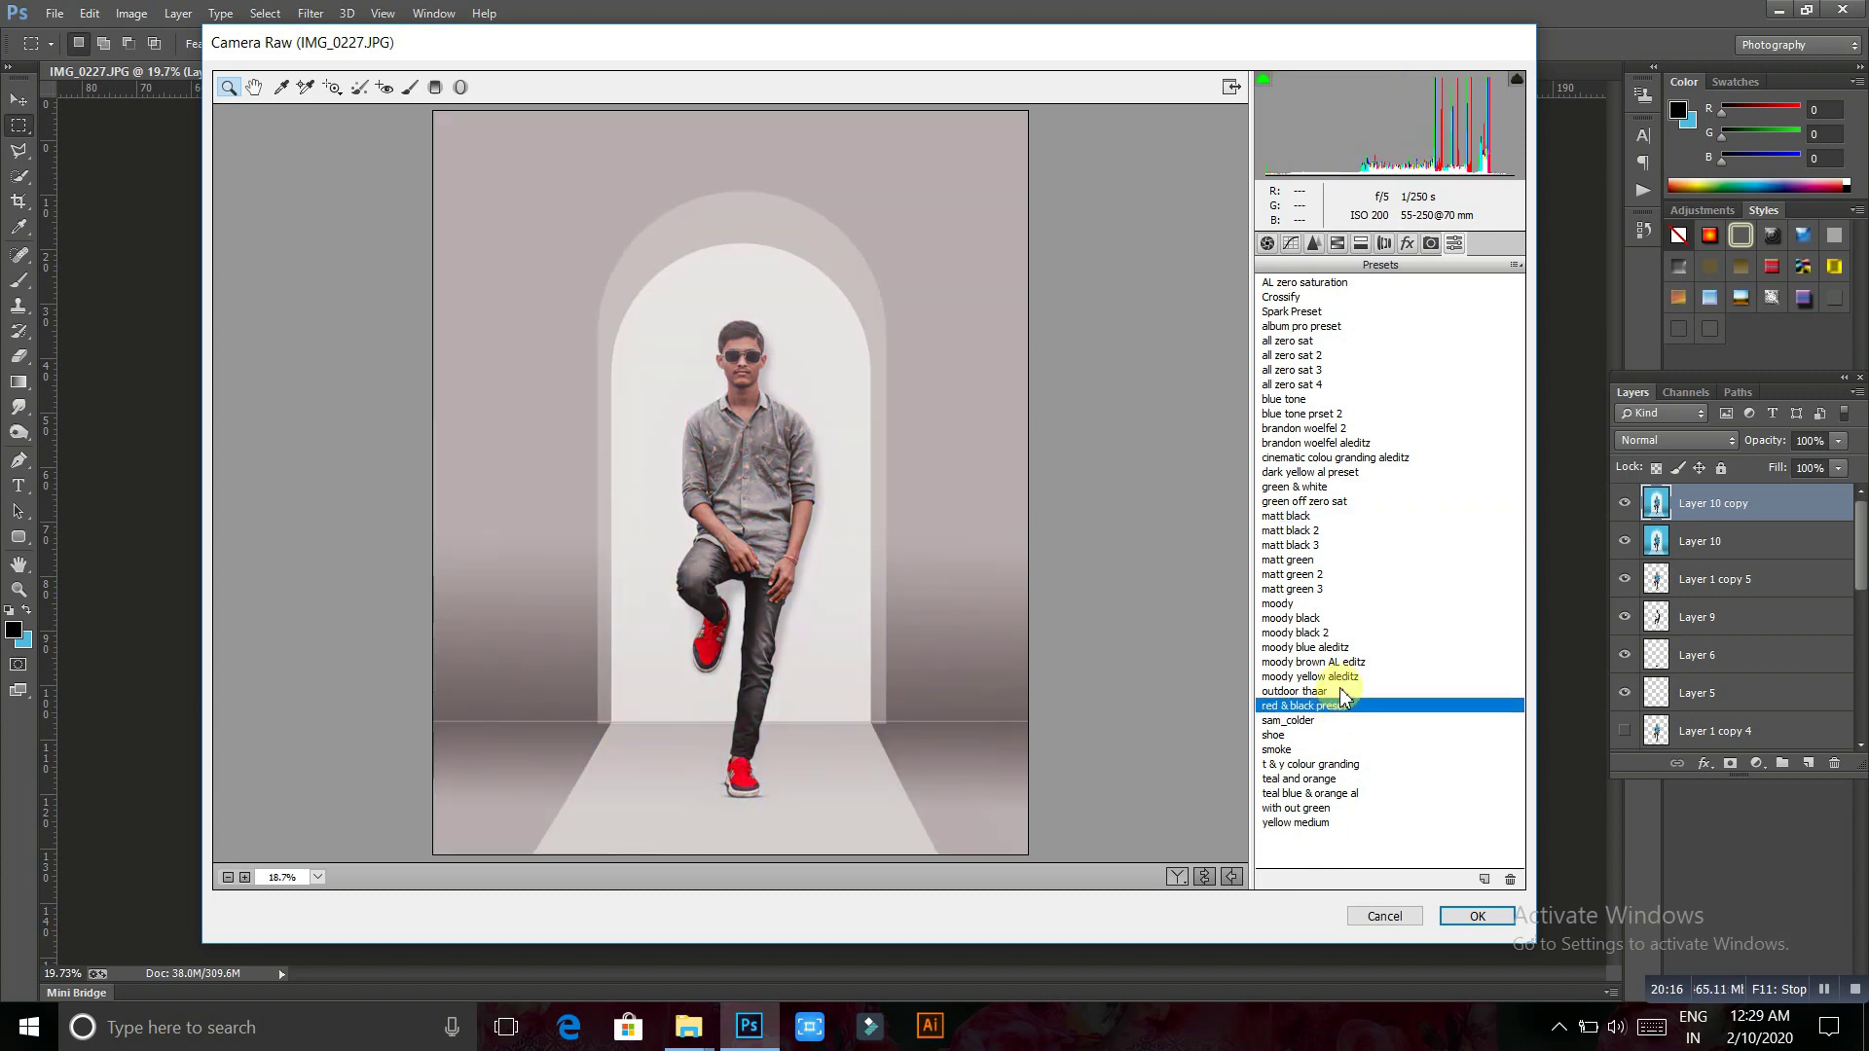
pyautogui.click(1346, 691)
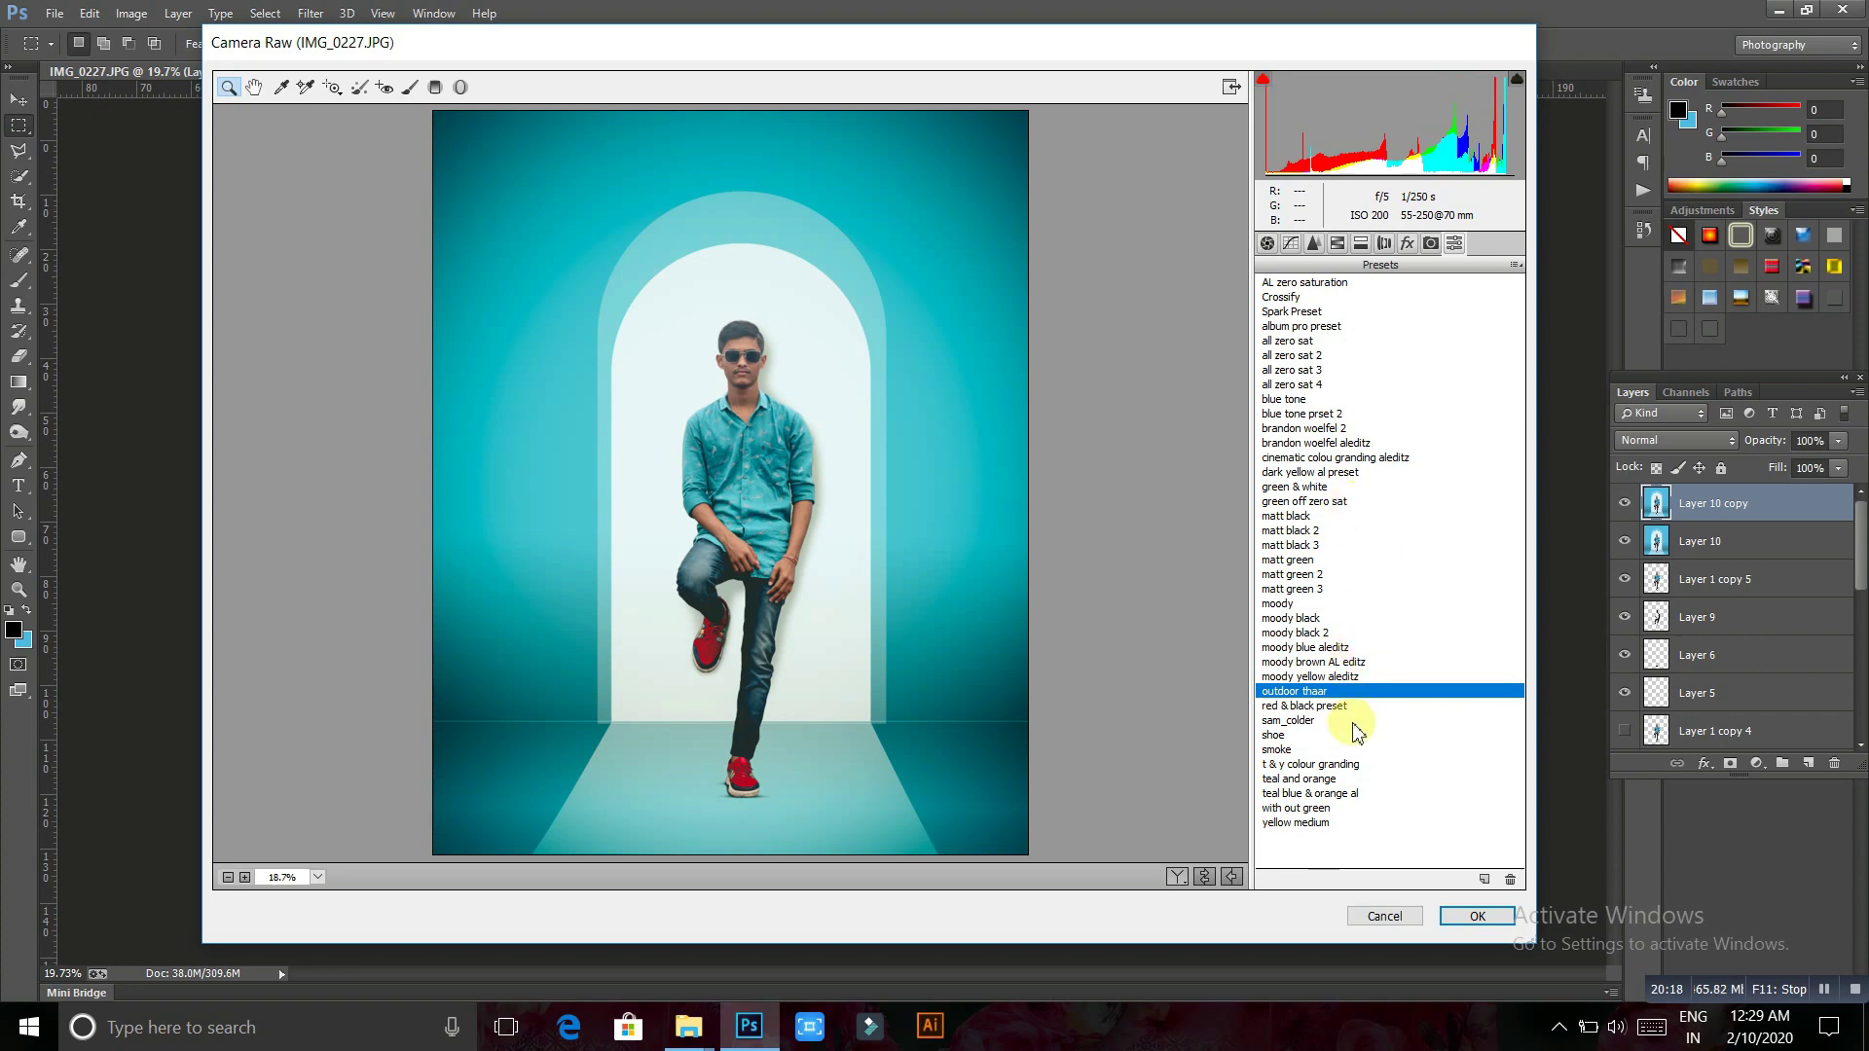
pyautogui.click(1320, 487)
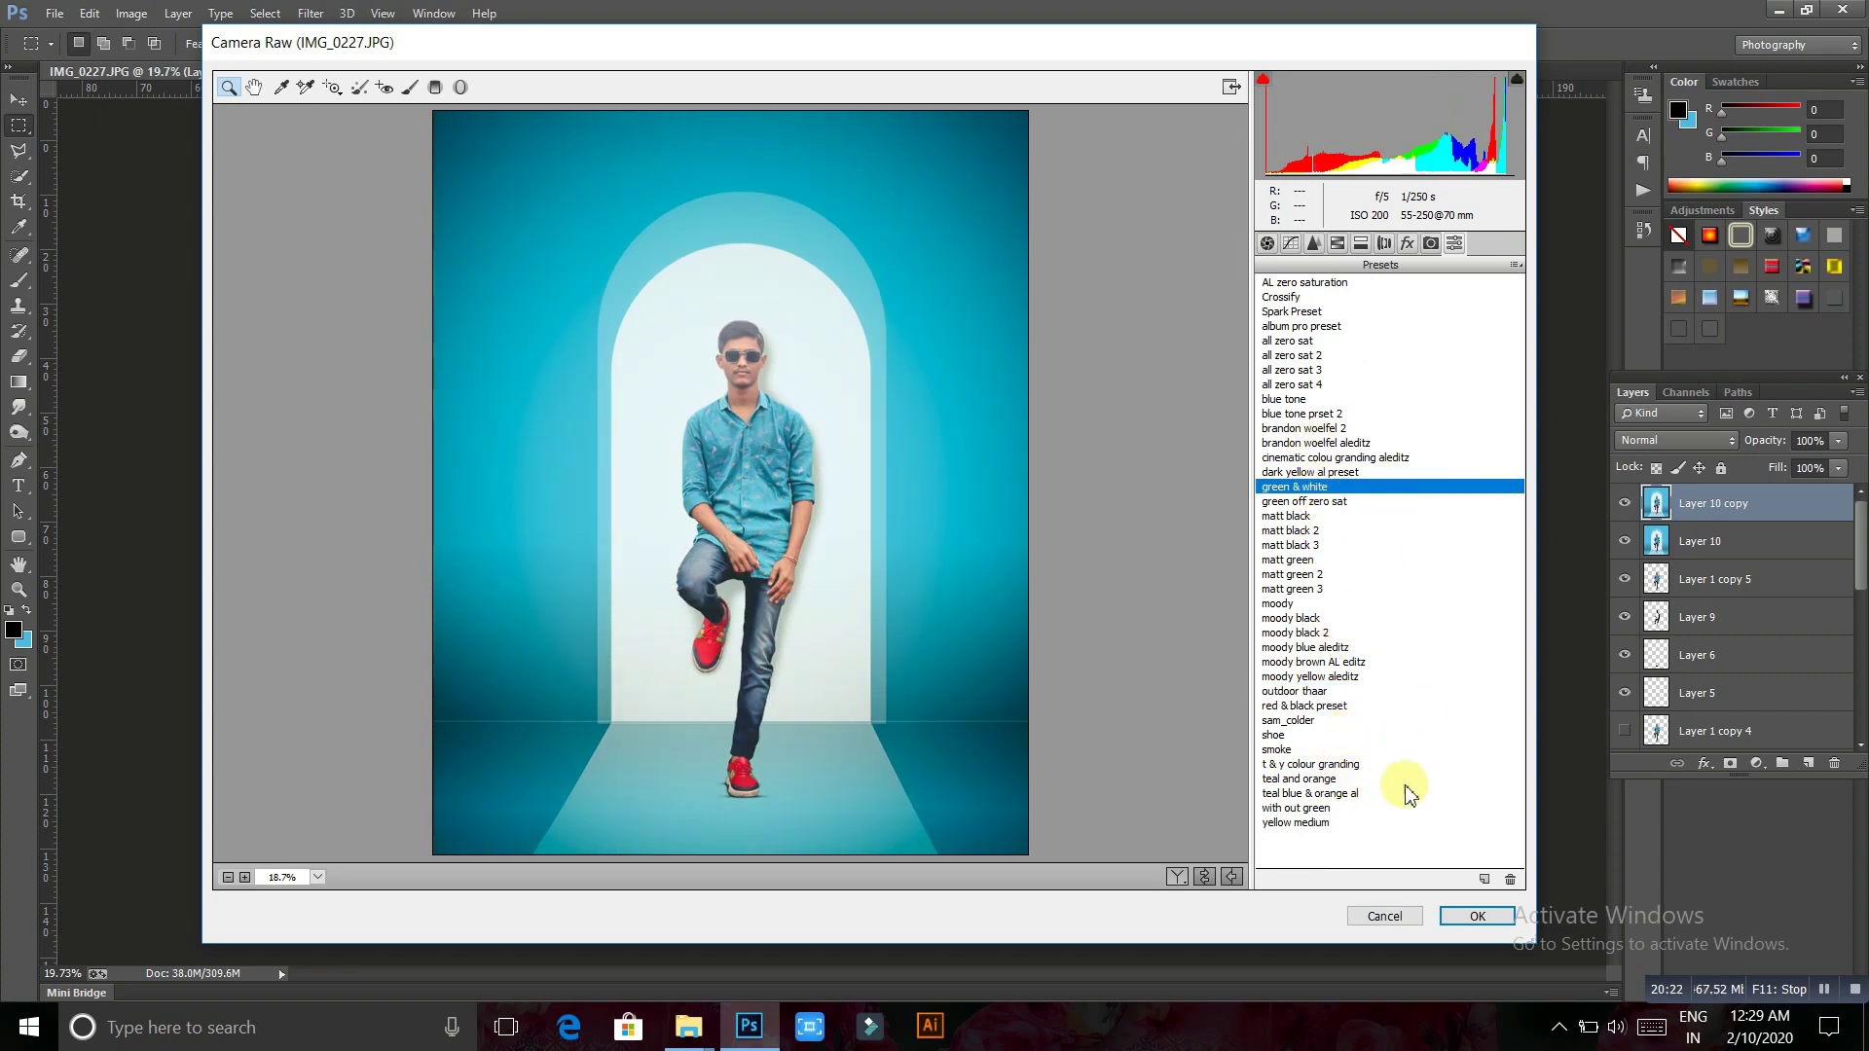
pyautogui.click(1356, 809)
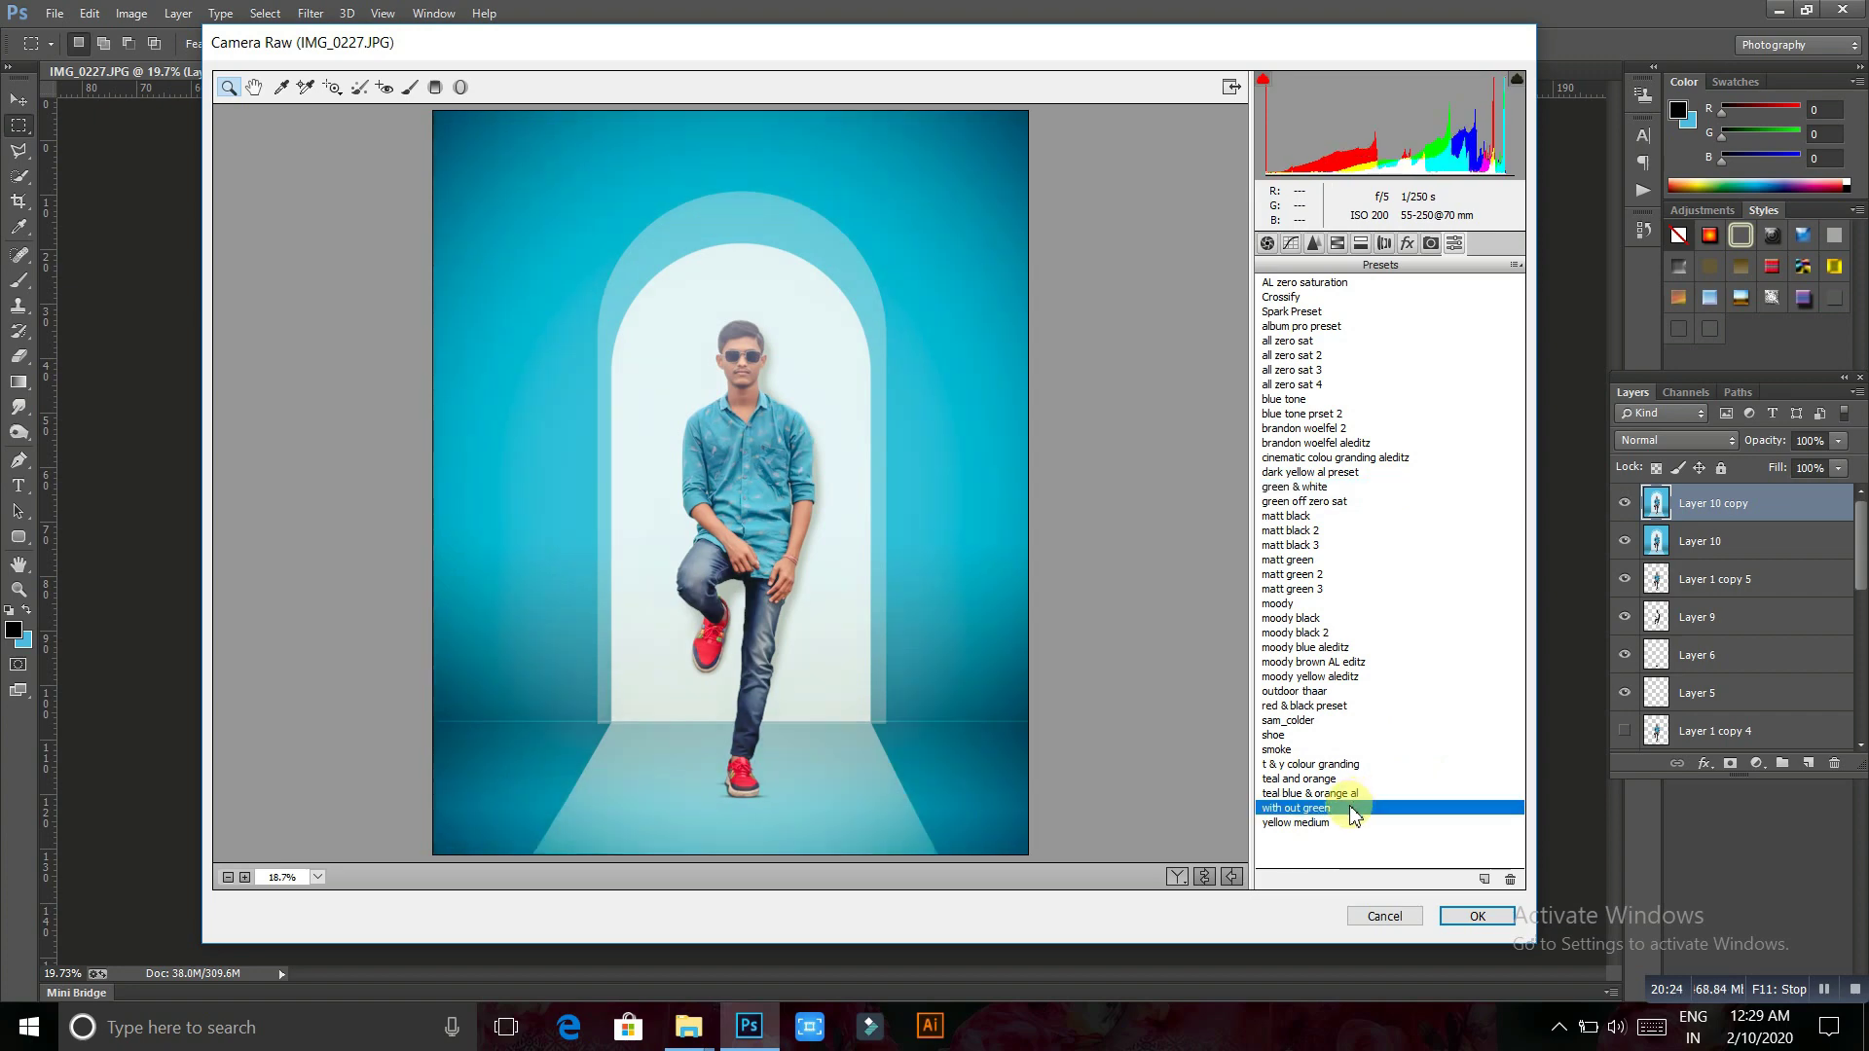
pyautogui.click(1347, 516)
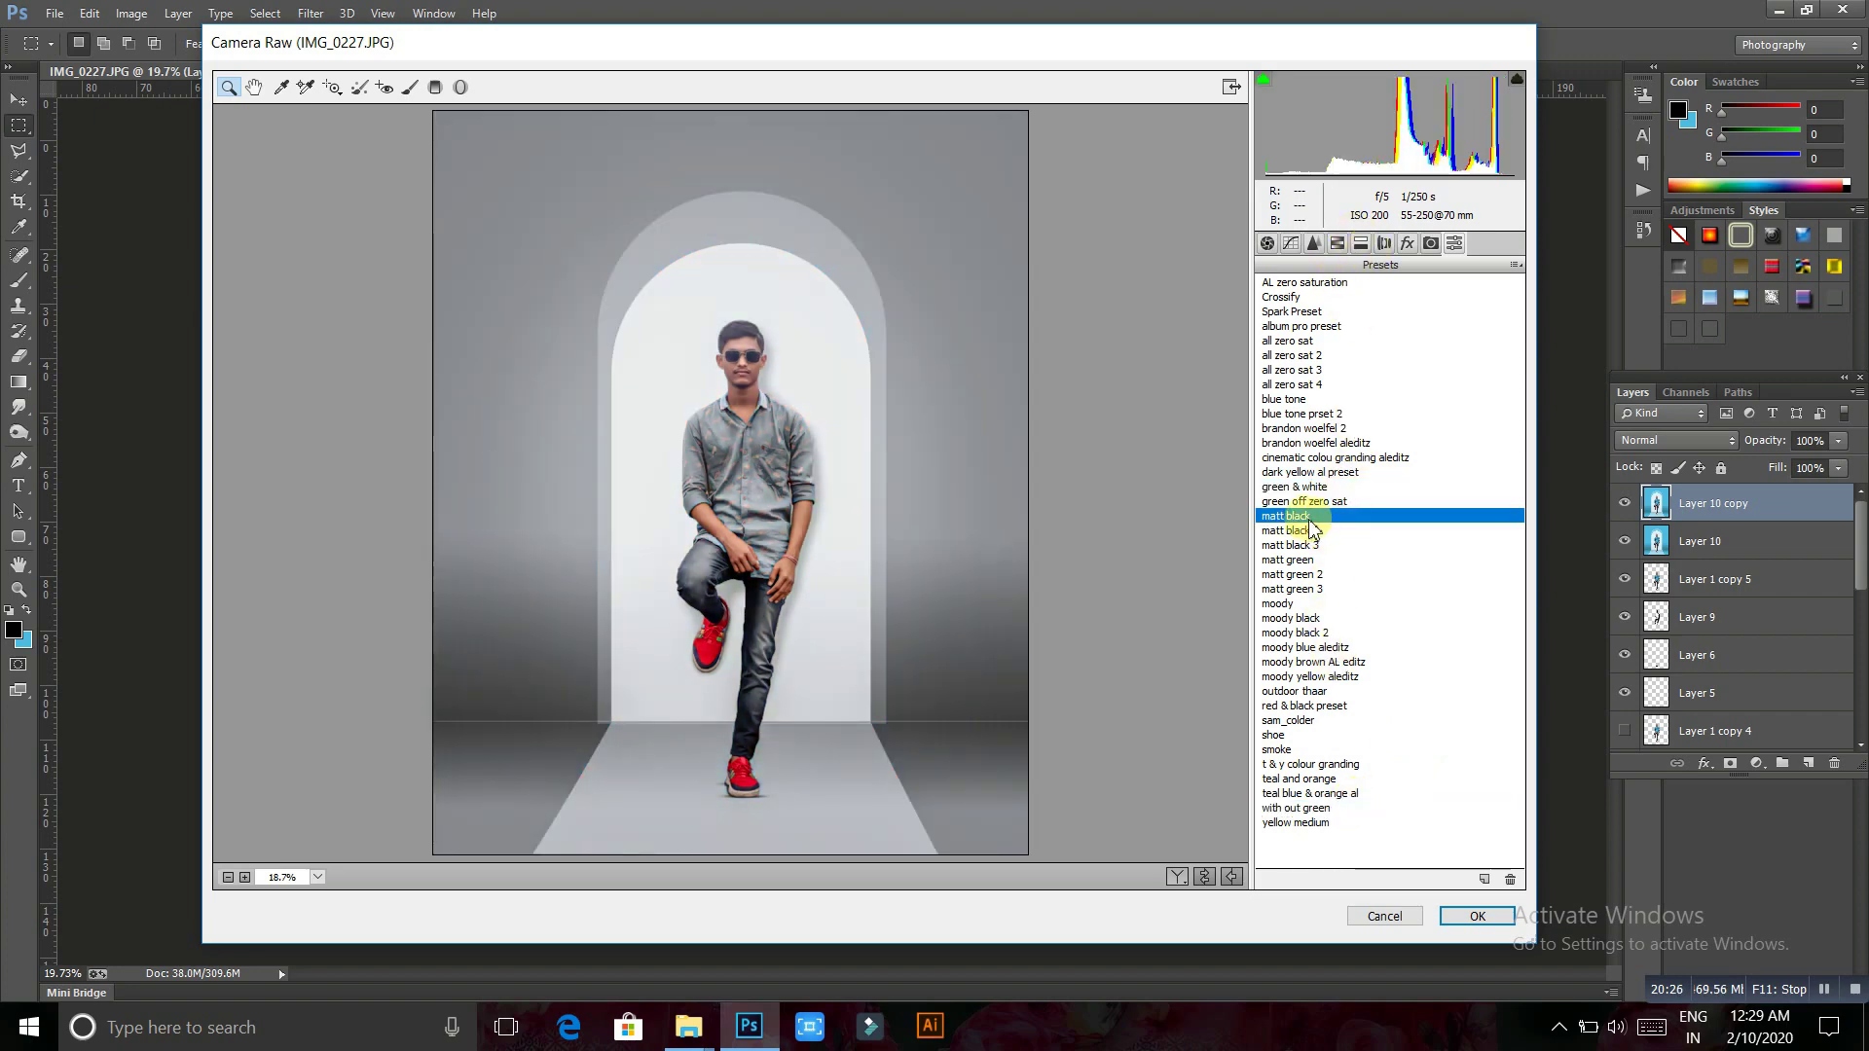
# Revert to the green & white grade and ease the vignette amount to about -15
pyautogui.hotkey('ctrl', 'z')
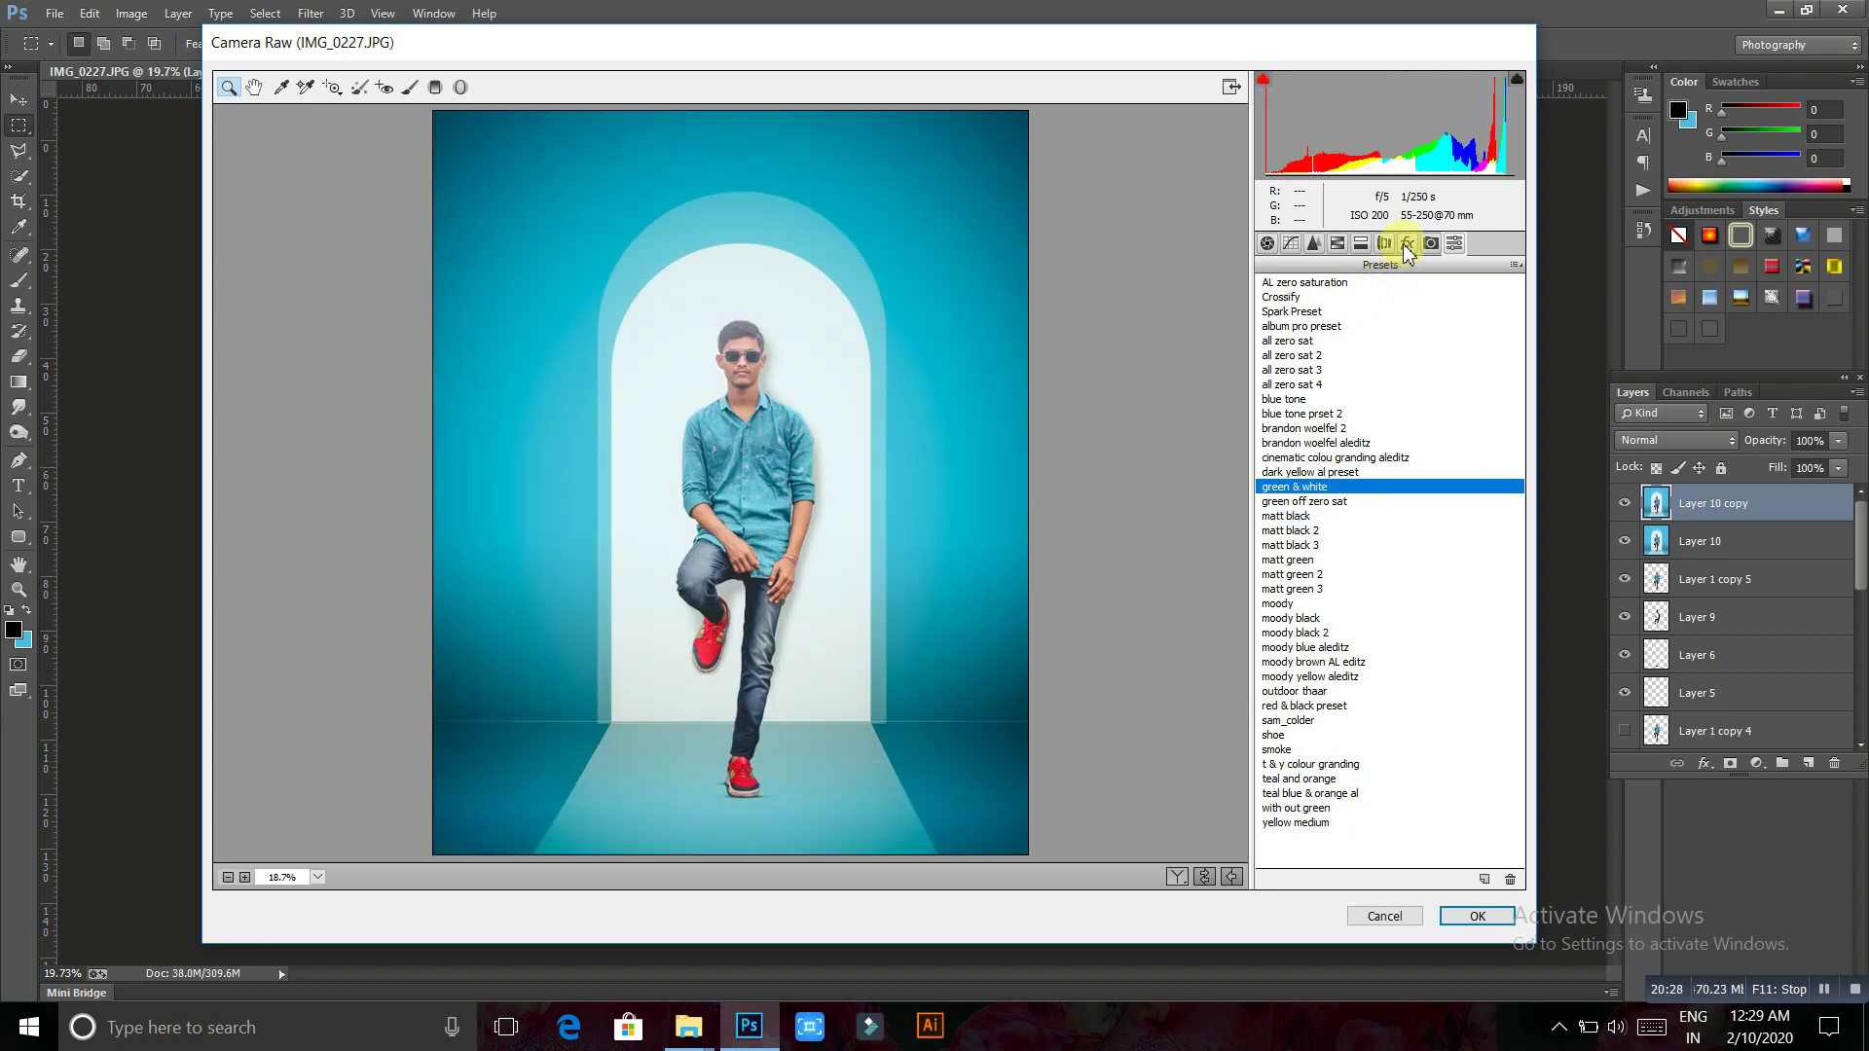
pyautogui.click(1406, 244)
pyautogui.click(1364, 497)
pyautogui.moveTo(1343, 527); pyautogui.dragTo(1257, 540)
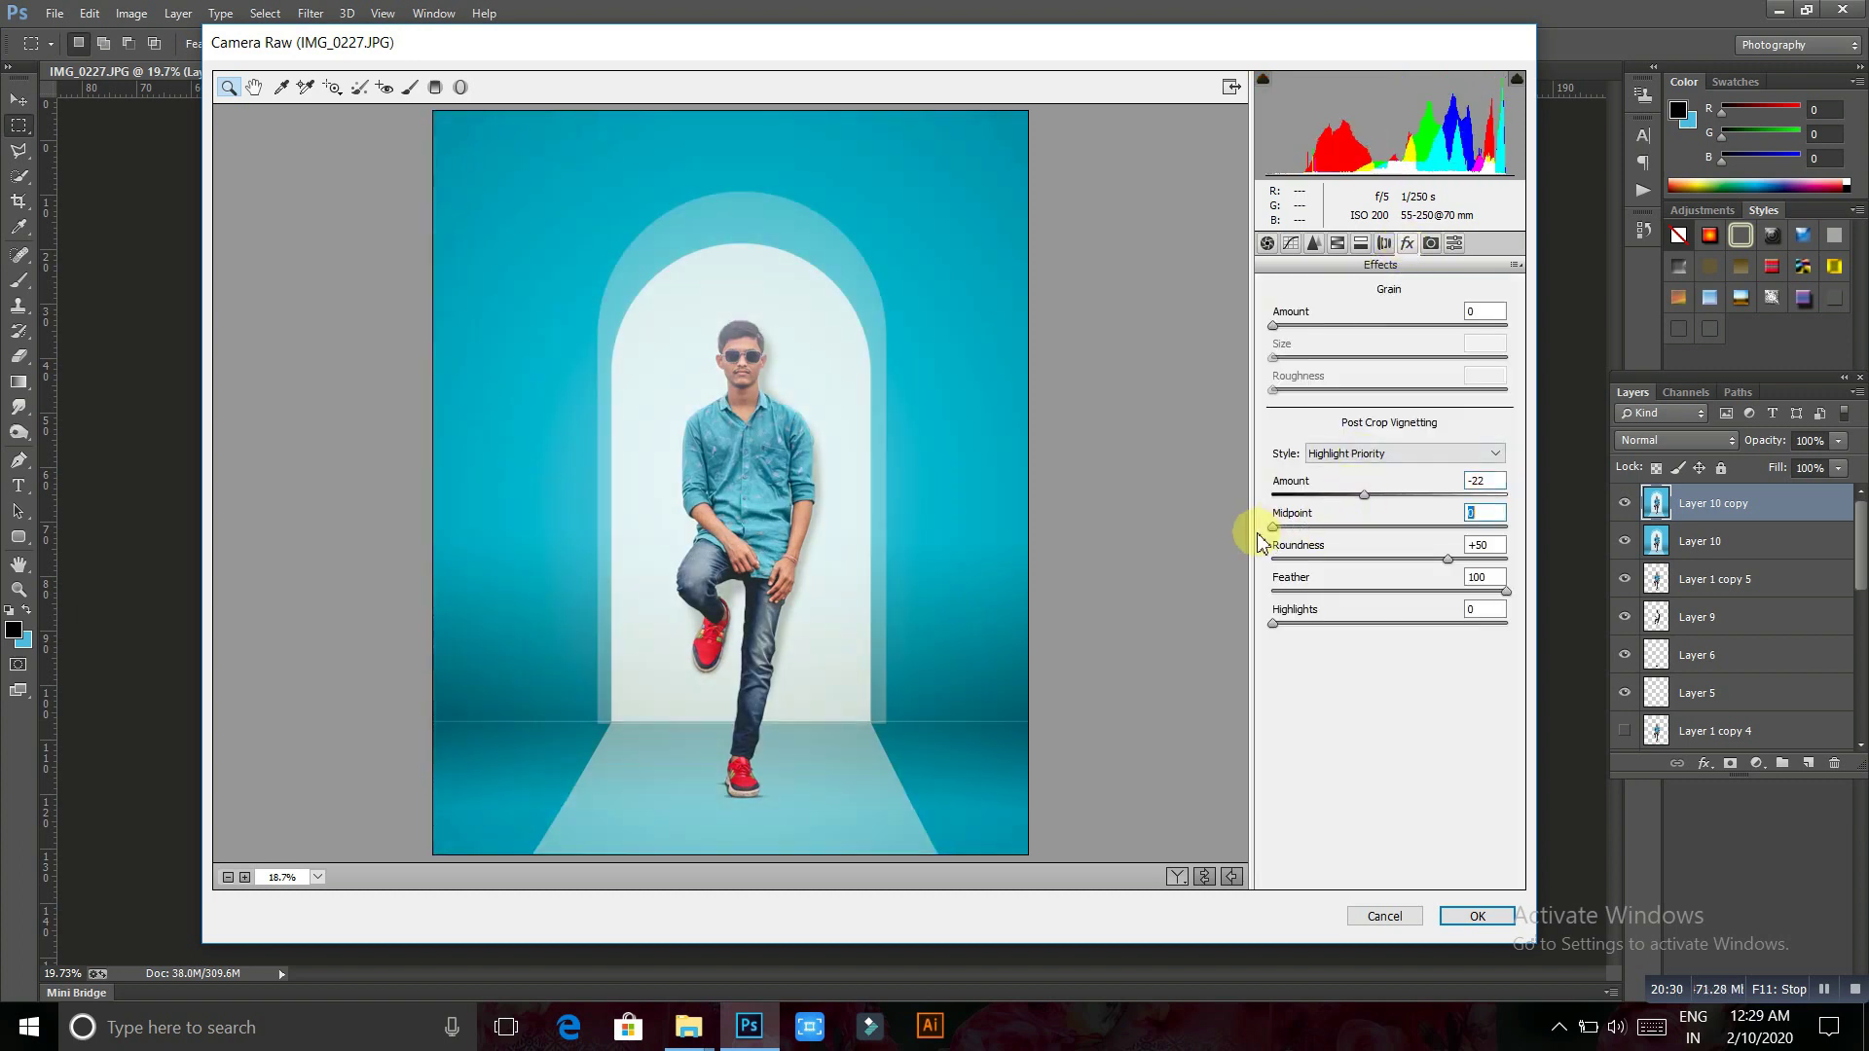
pyautogui.moveTo(1366, 497); pyautogui.dragTo(1374, 497)
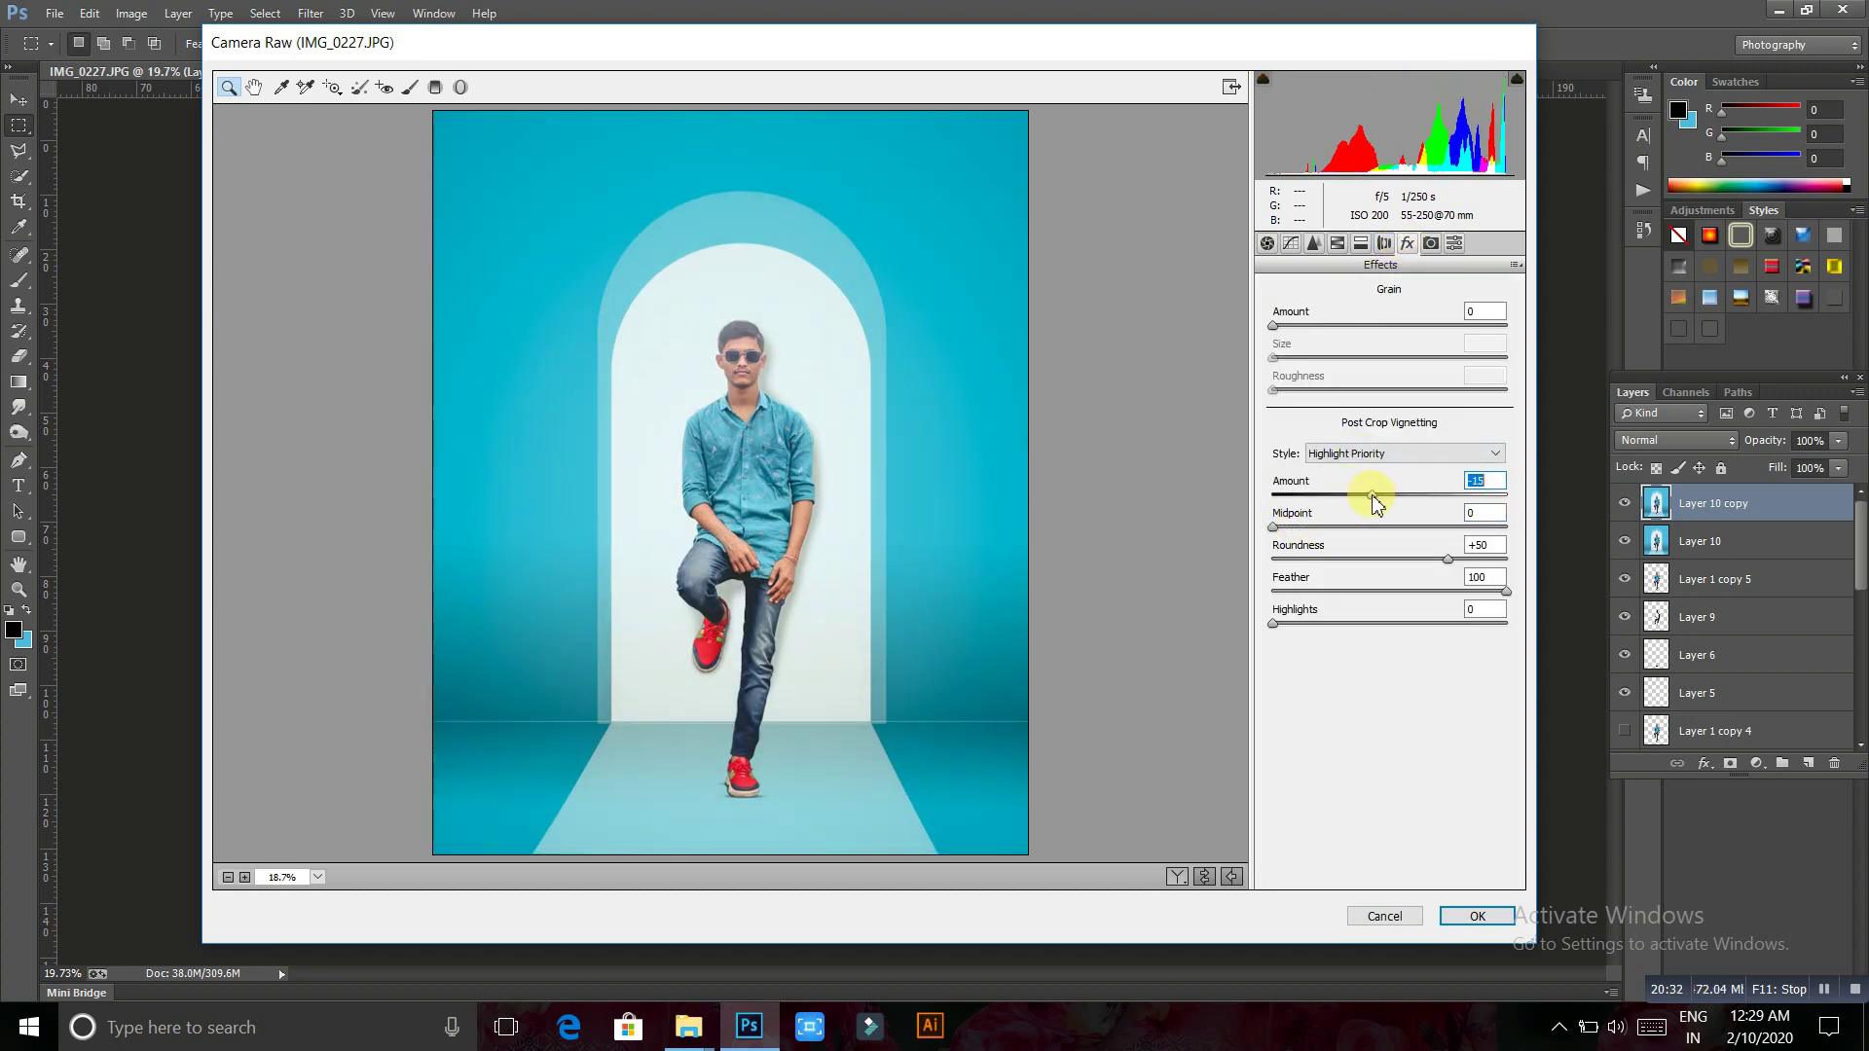
# Set Highlights to -100, lift Shadows and add Clarity +11
pyautogui.click(1267, 244)
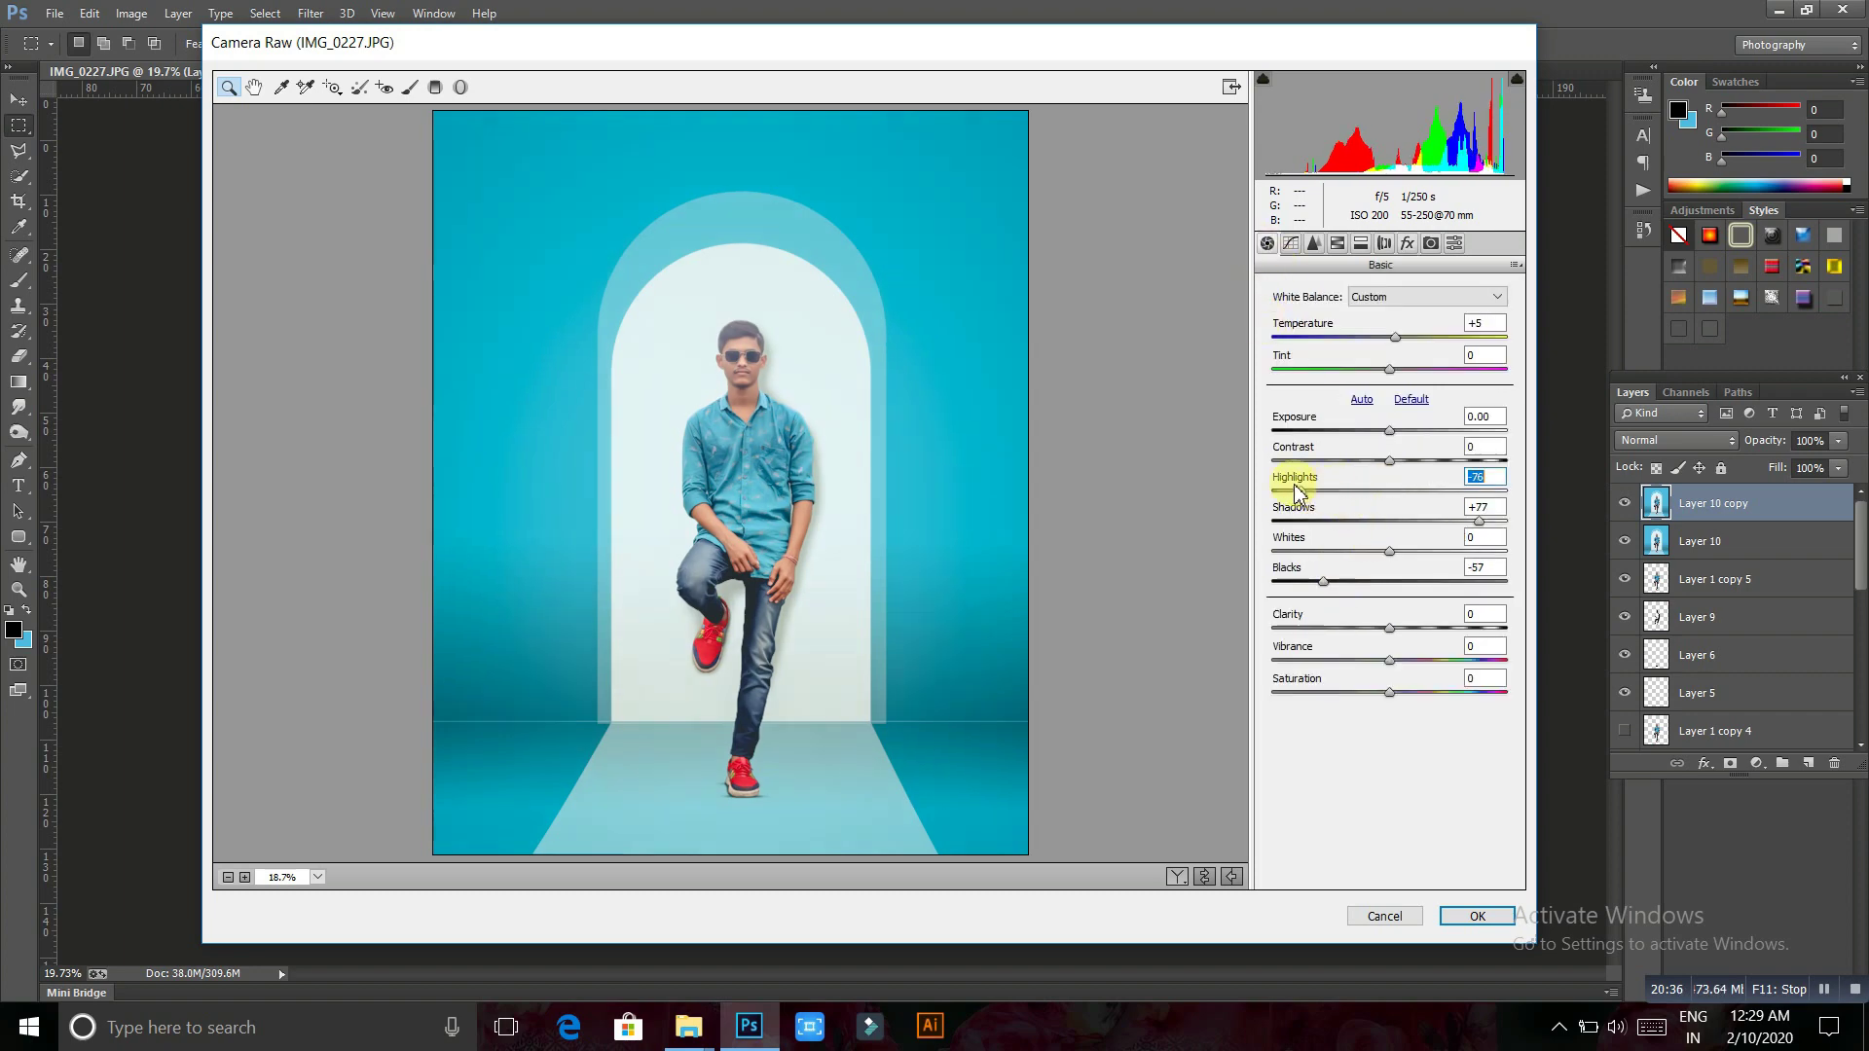
pyautogui.moveTo(1294, 476); pyautogui.dragTo(1230, 484)
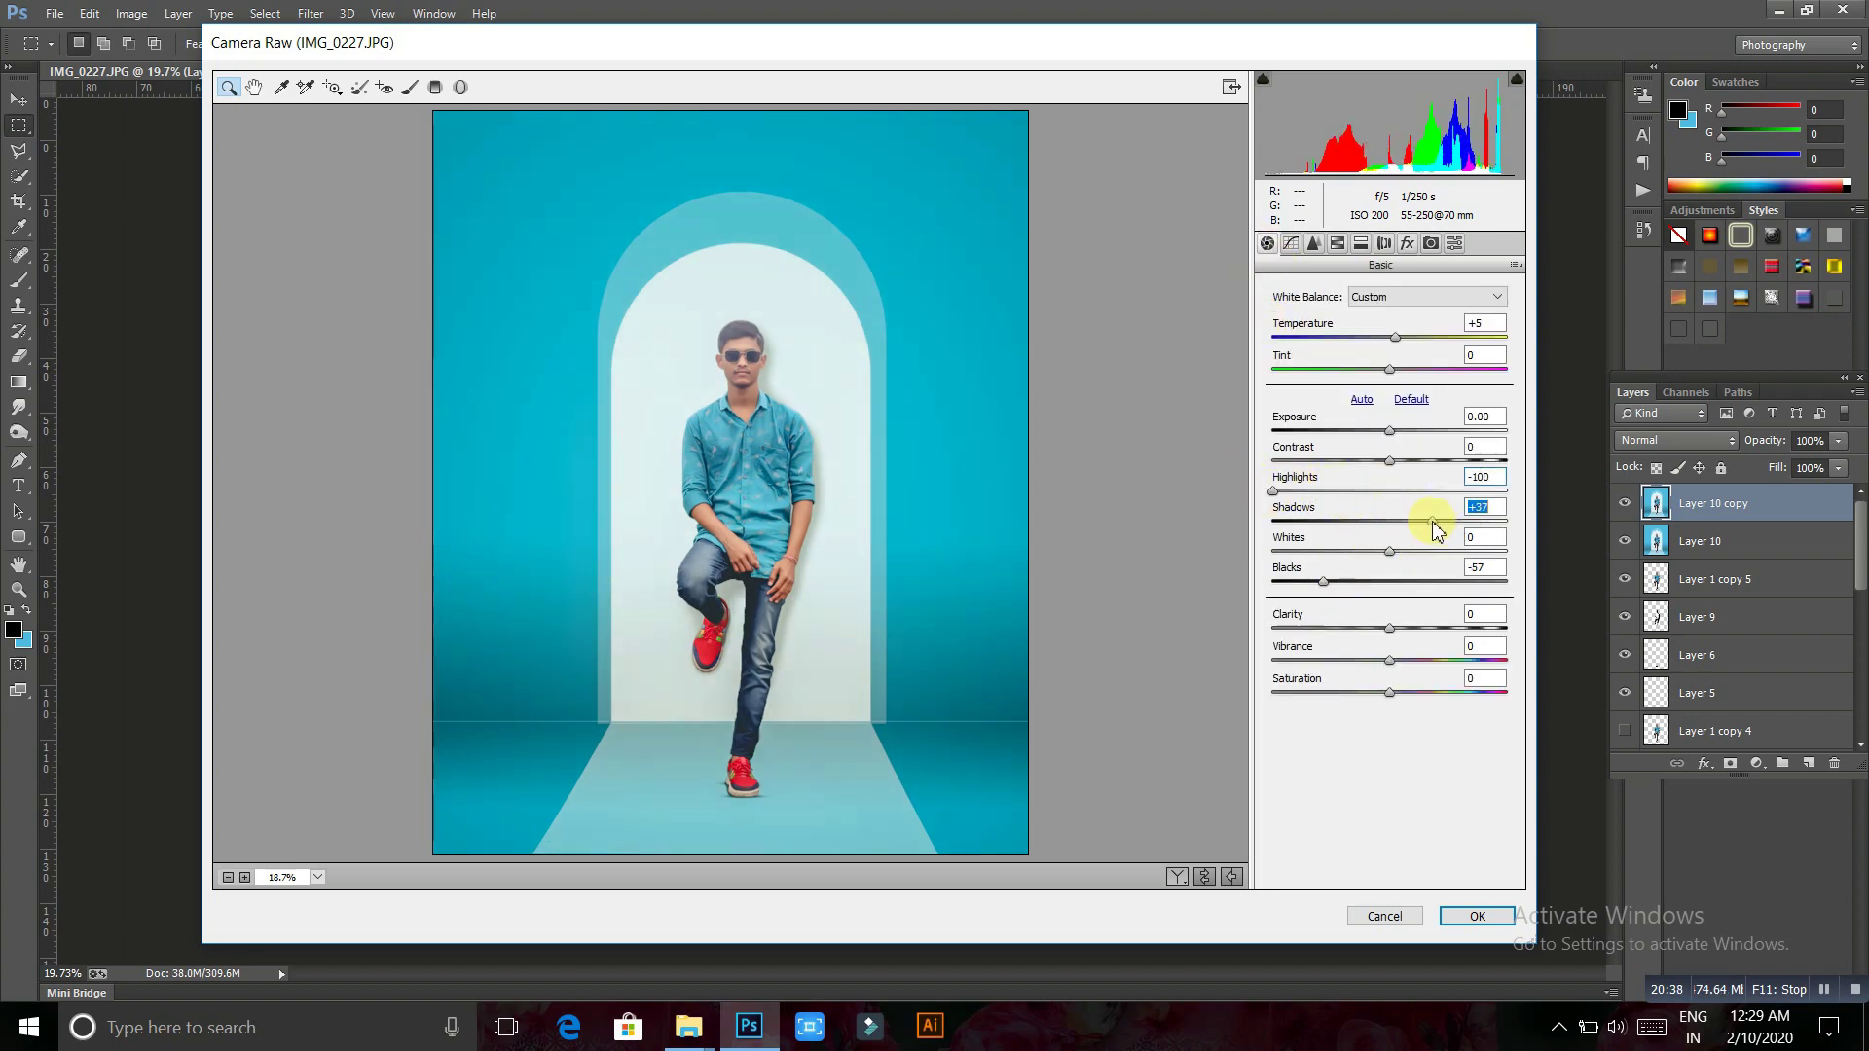
pyautogui.moveTo(1433, 527); pyautogui.dragTo(1456, 527)
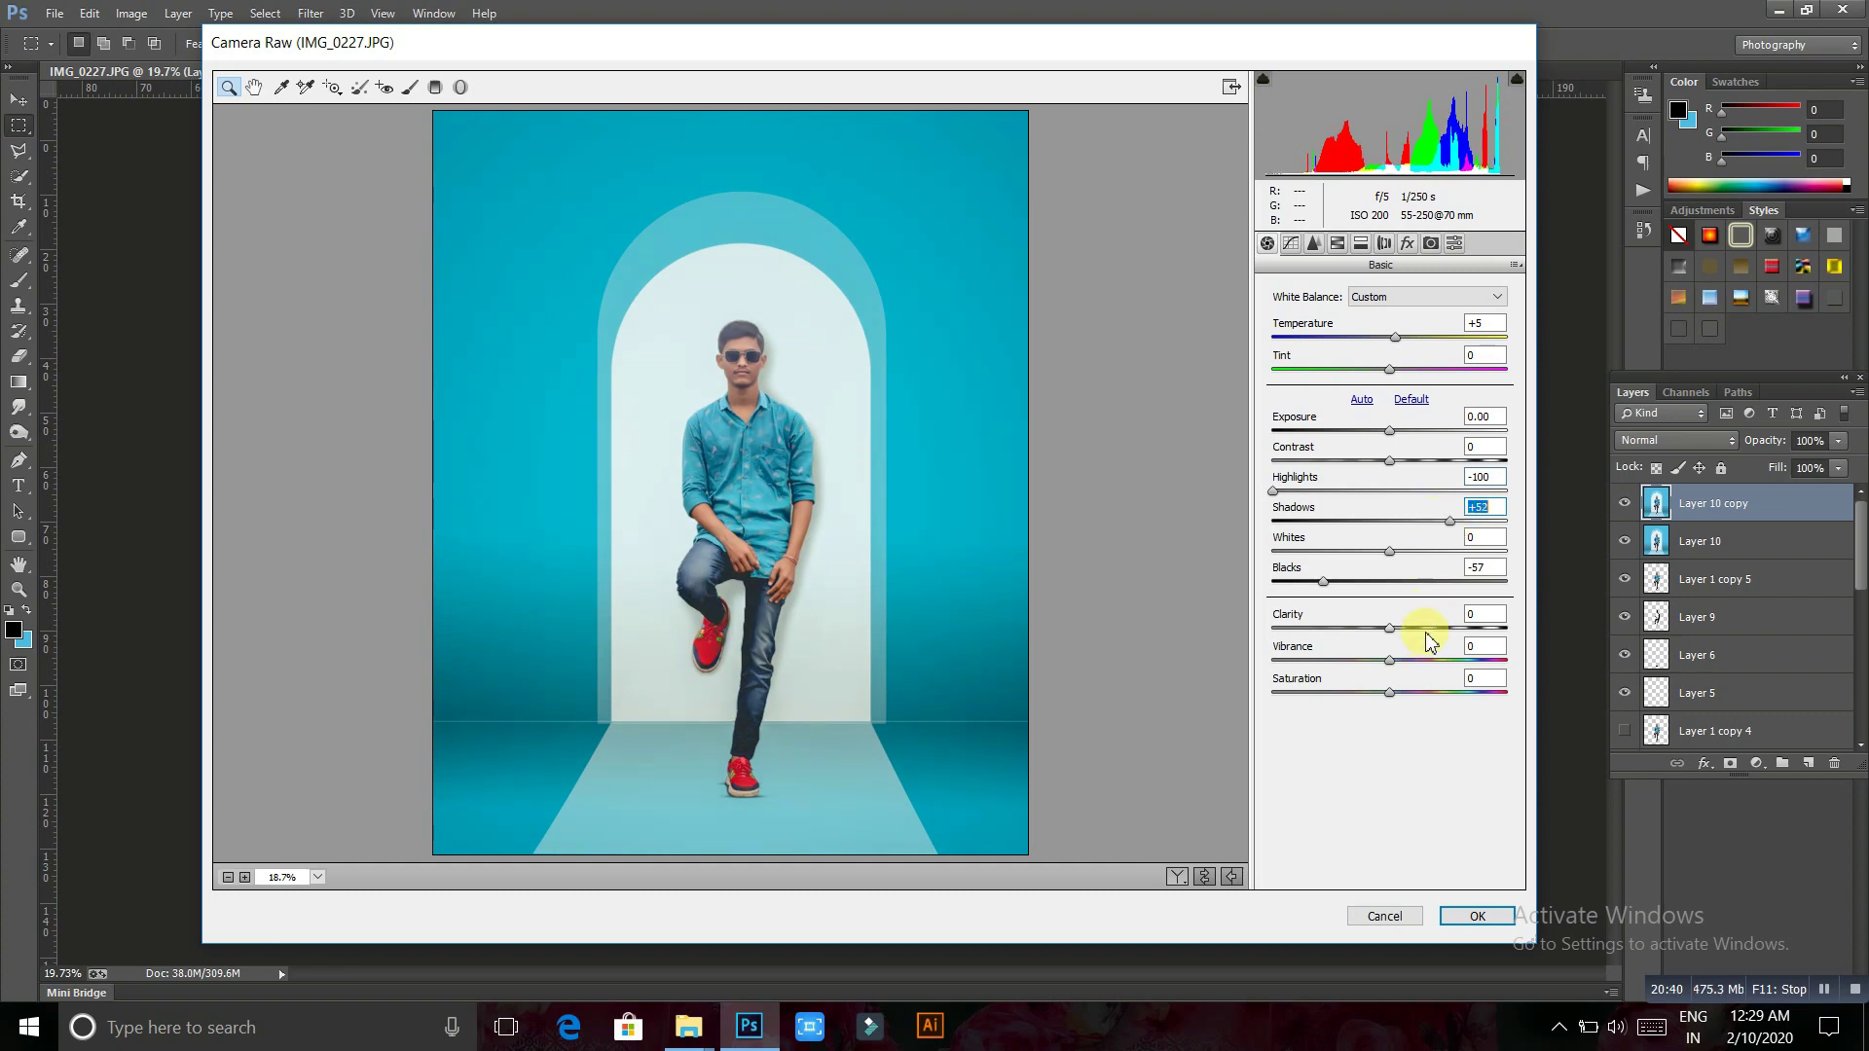
pyautogui.moveTo(1427, 628); pyautogui.dragTo(1410, 628)
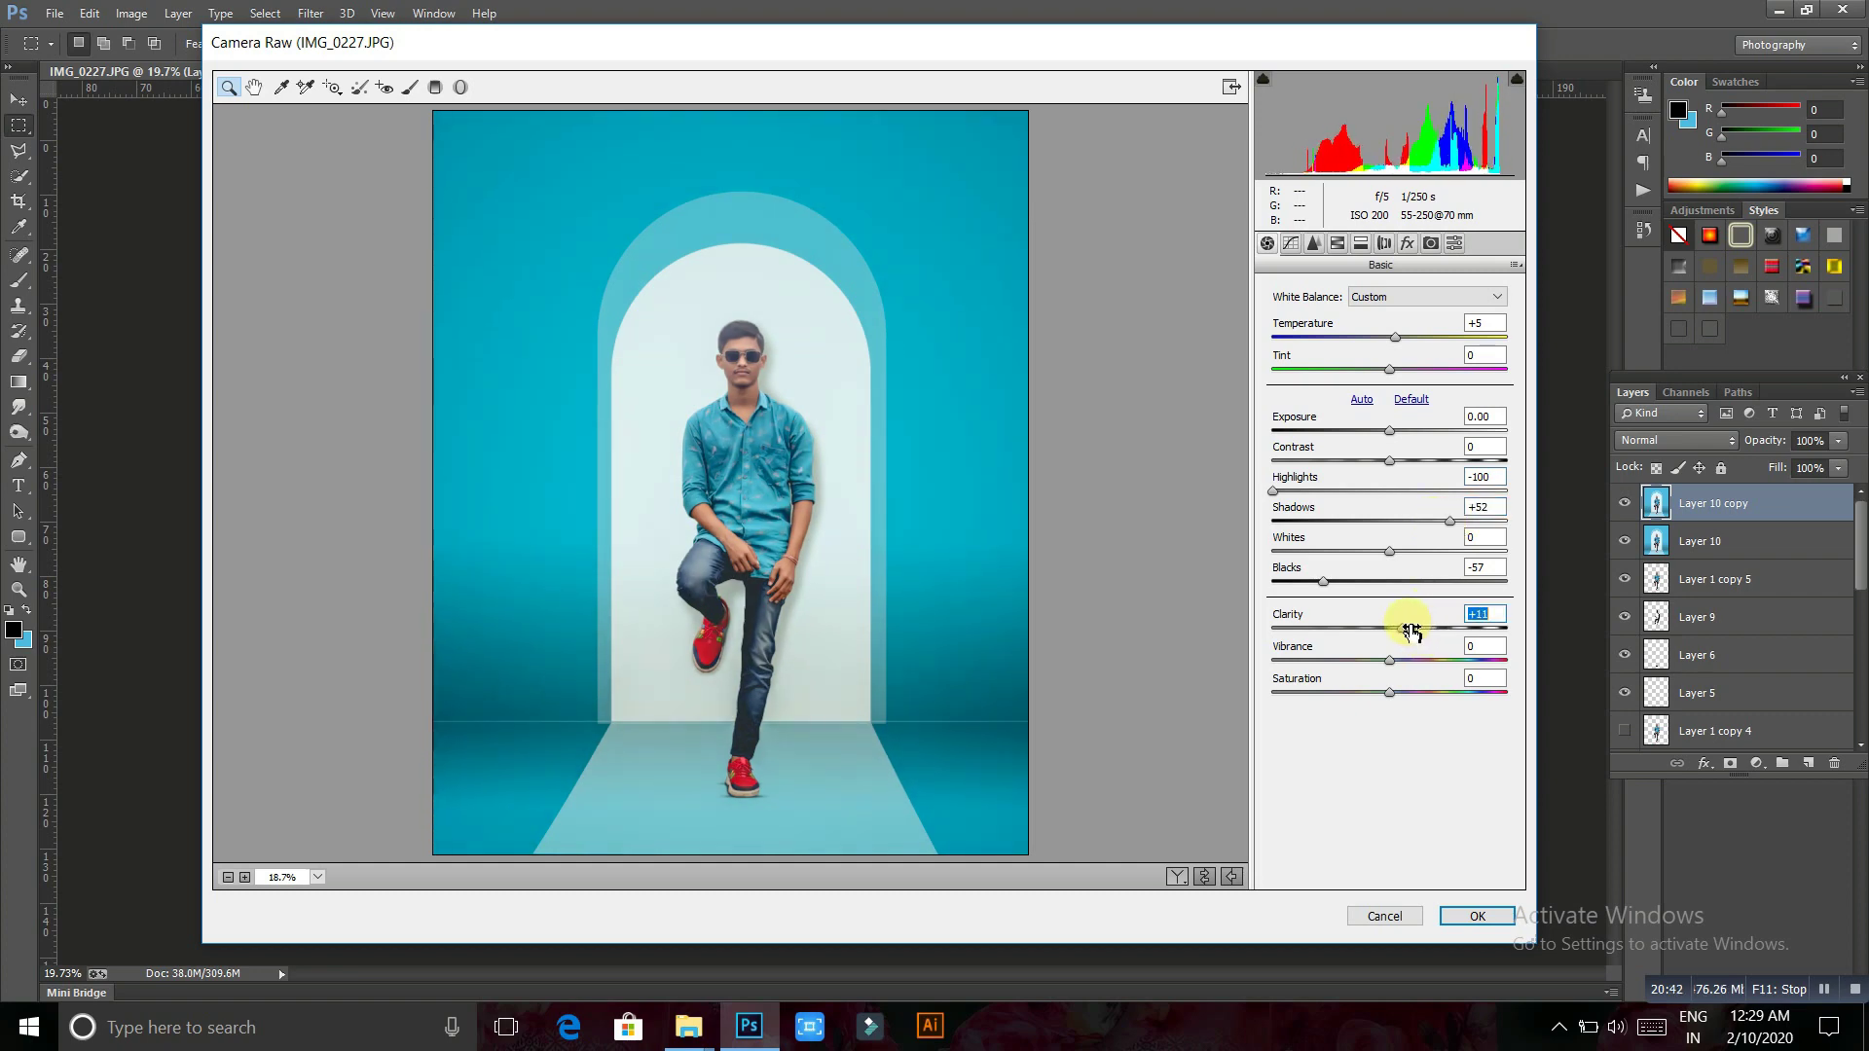
# Raise the Oranges luminance to +90 in the HSL settings
pyautogui.click(1337, 243)
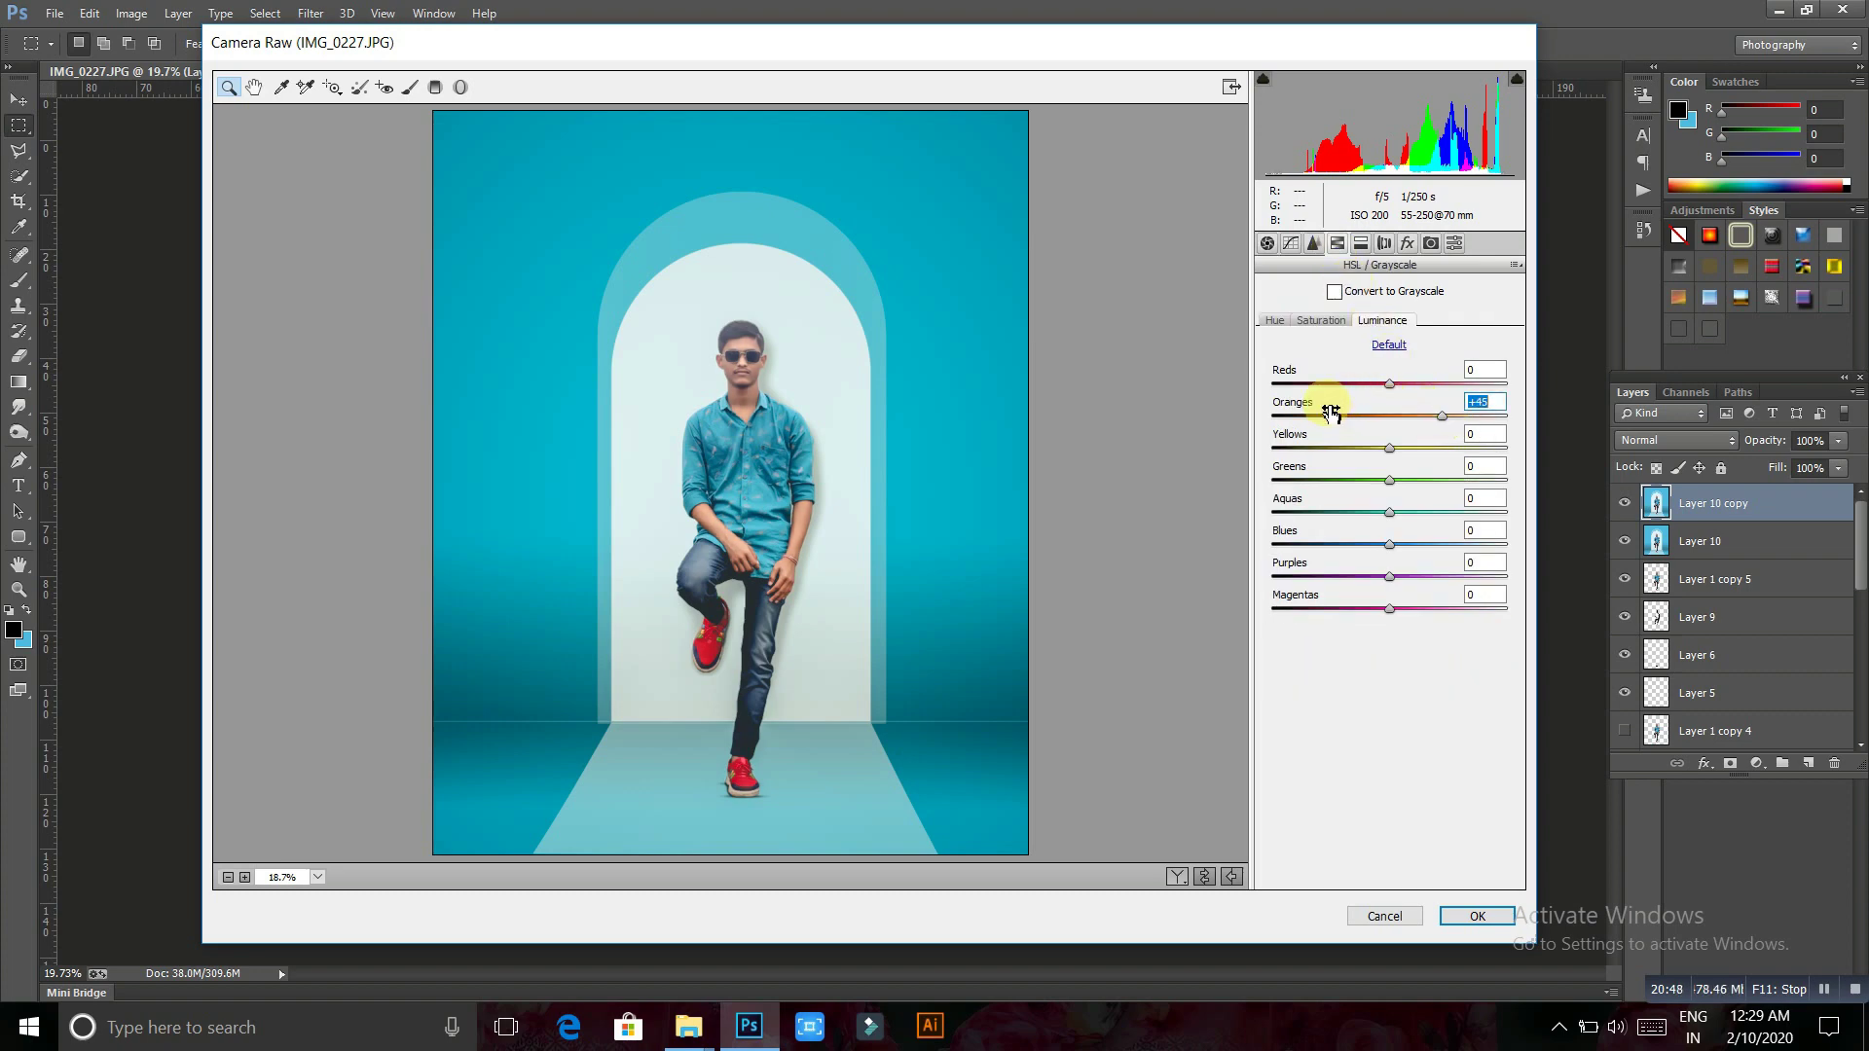
pyautogui.click(1289, 244)
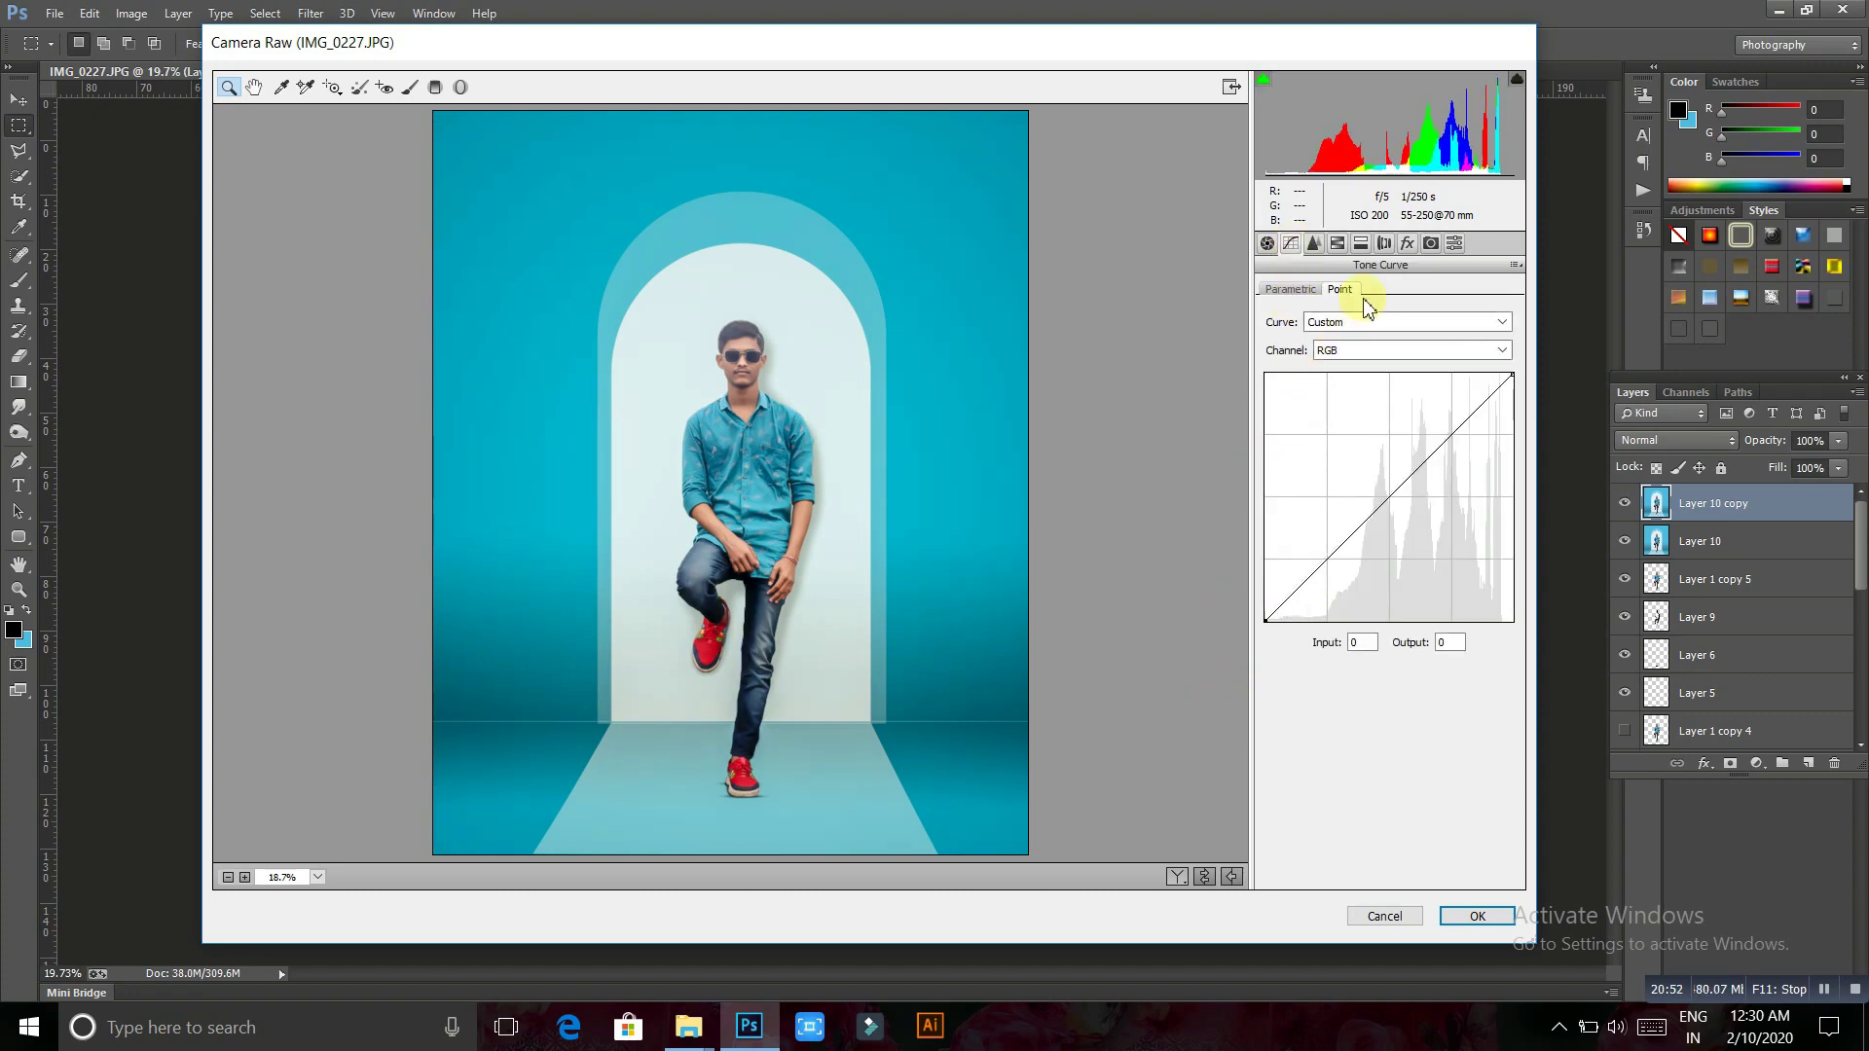
pyautogui.click(1339, 244)
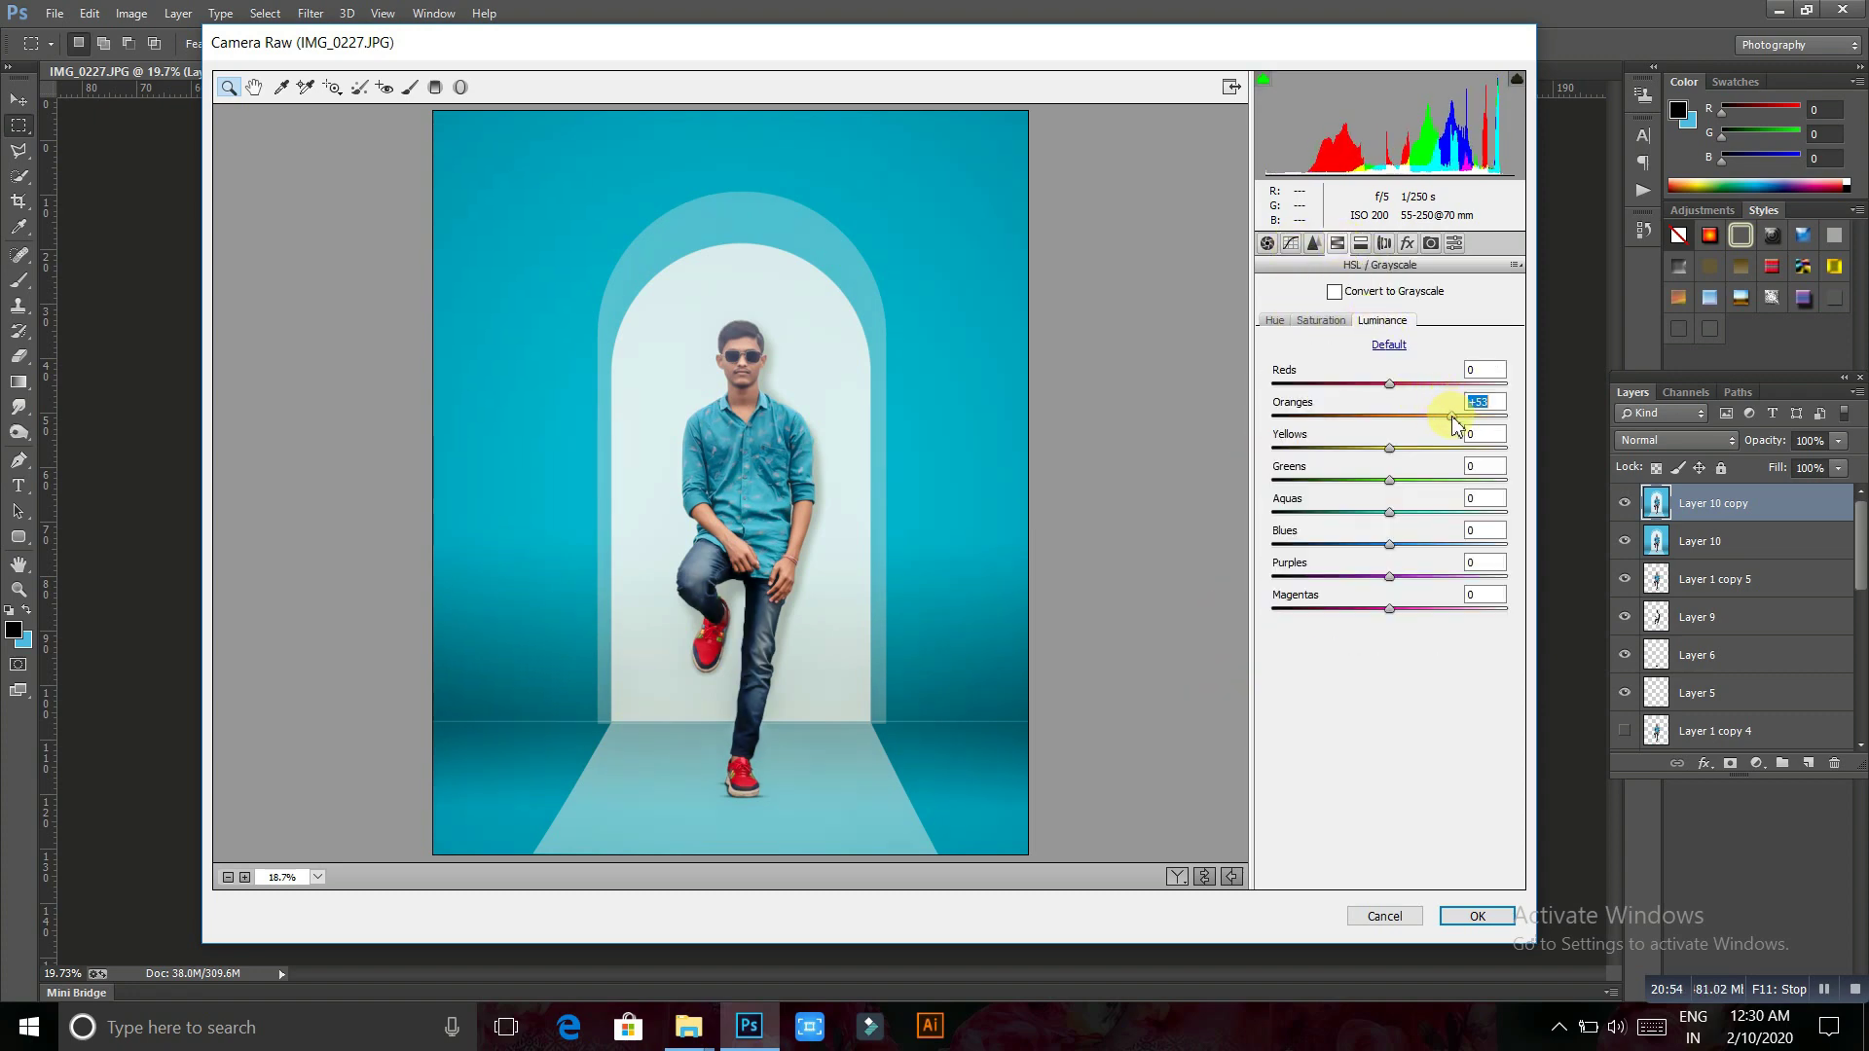
pyautogui.moveTo(1460, 426); pyautogui.dragTo(1498, 432)
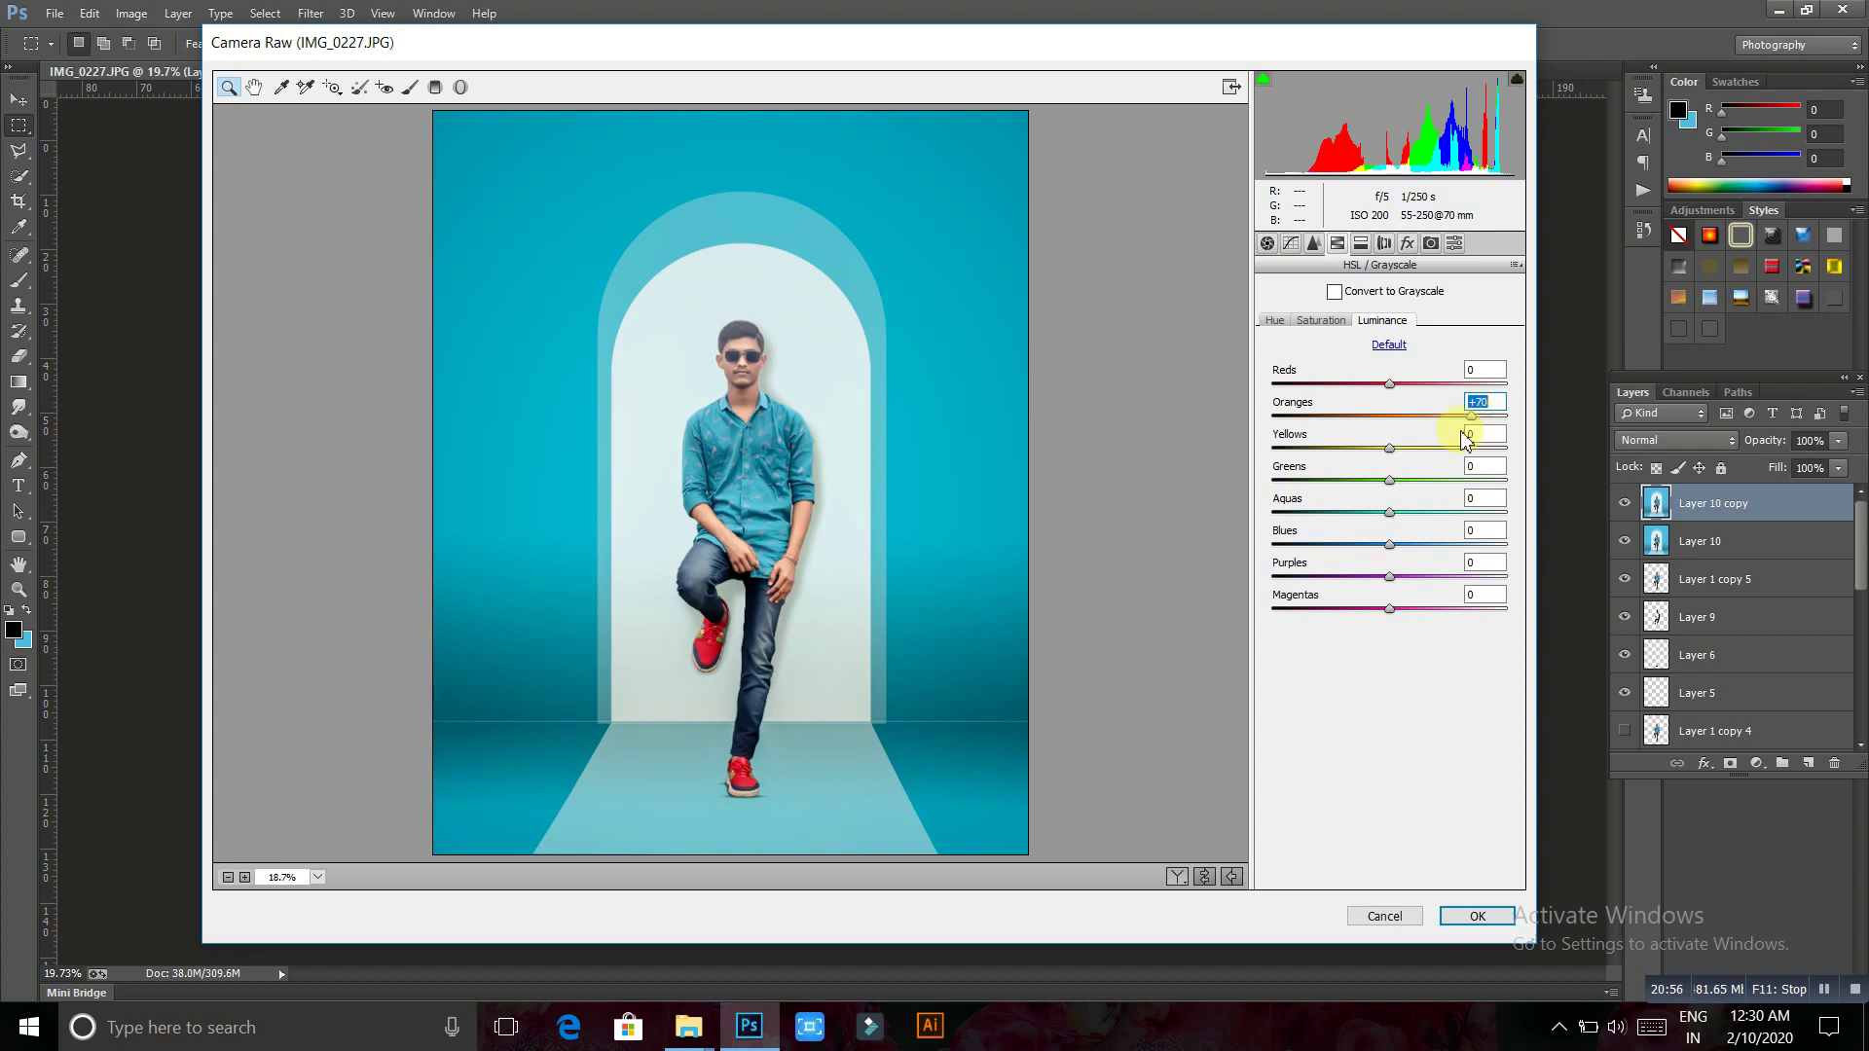
pyautogui.click(1407, 244)
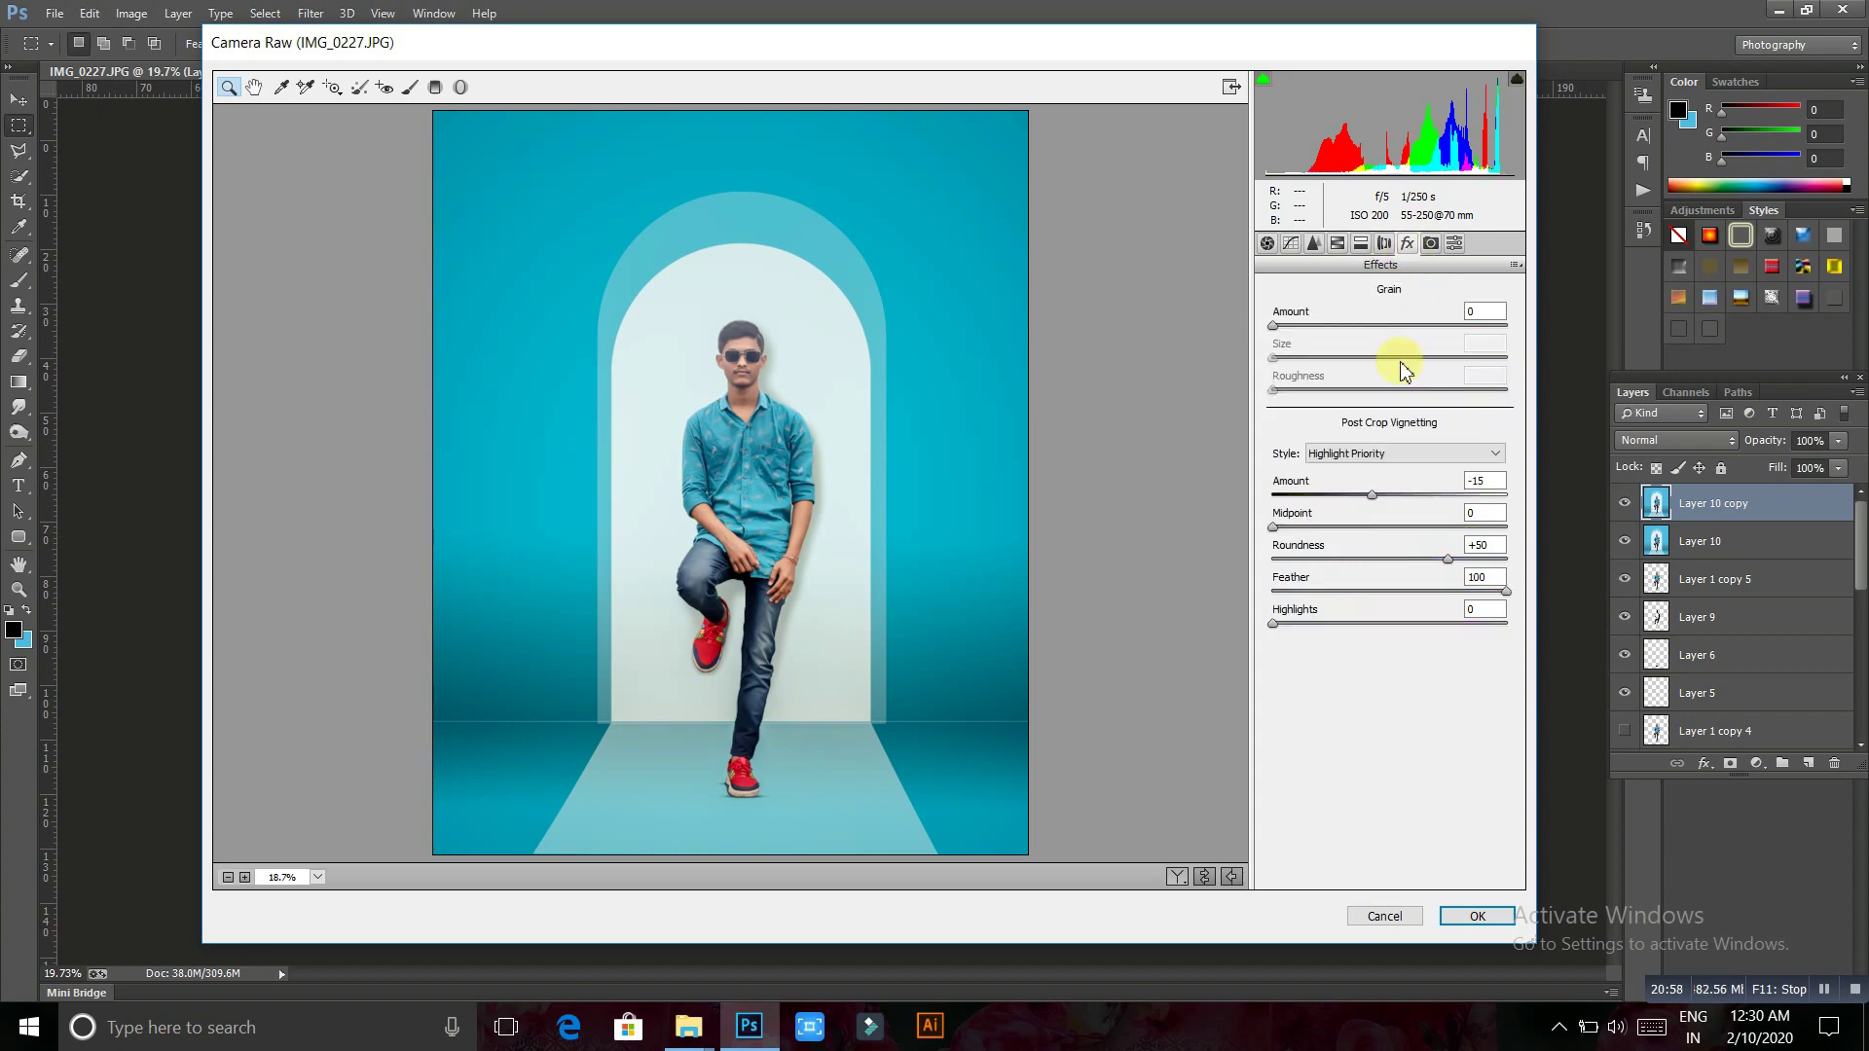
# Fine-tune the vignette amount to about -26
pyautogui.click(1352, 496)
pyautogui.moveTo(1352, 499); pyautogui.dragTo(1288, 530)
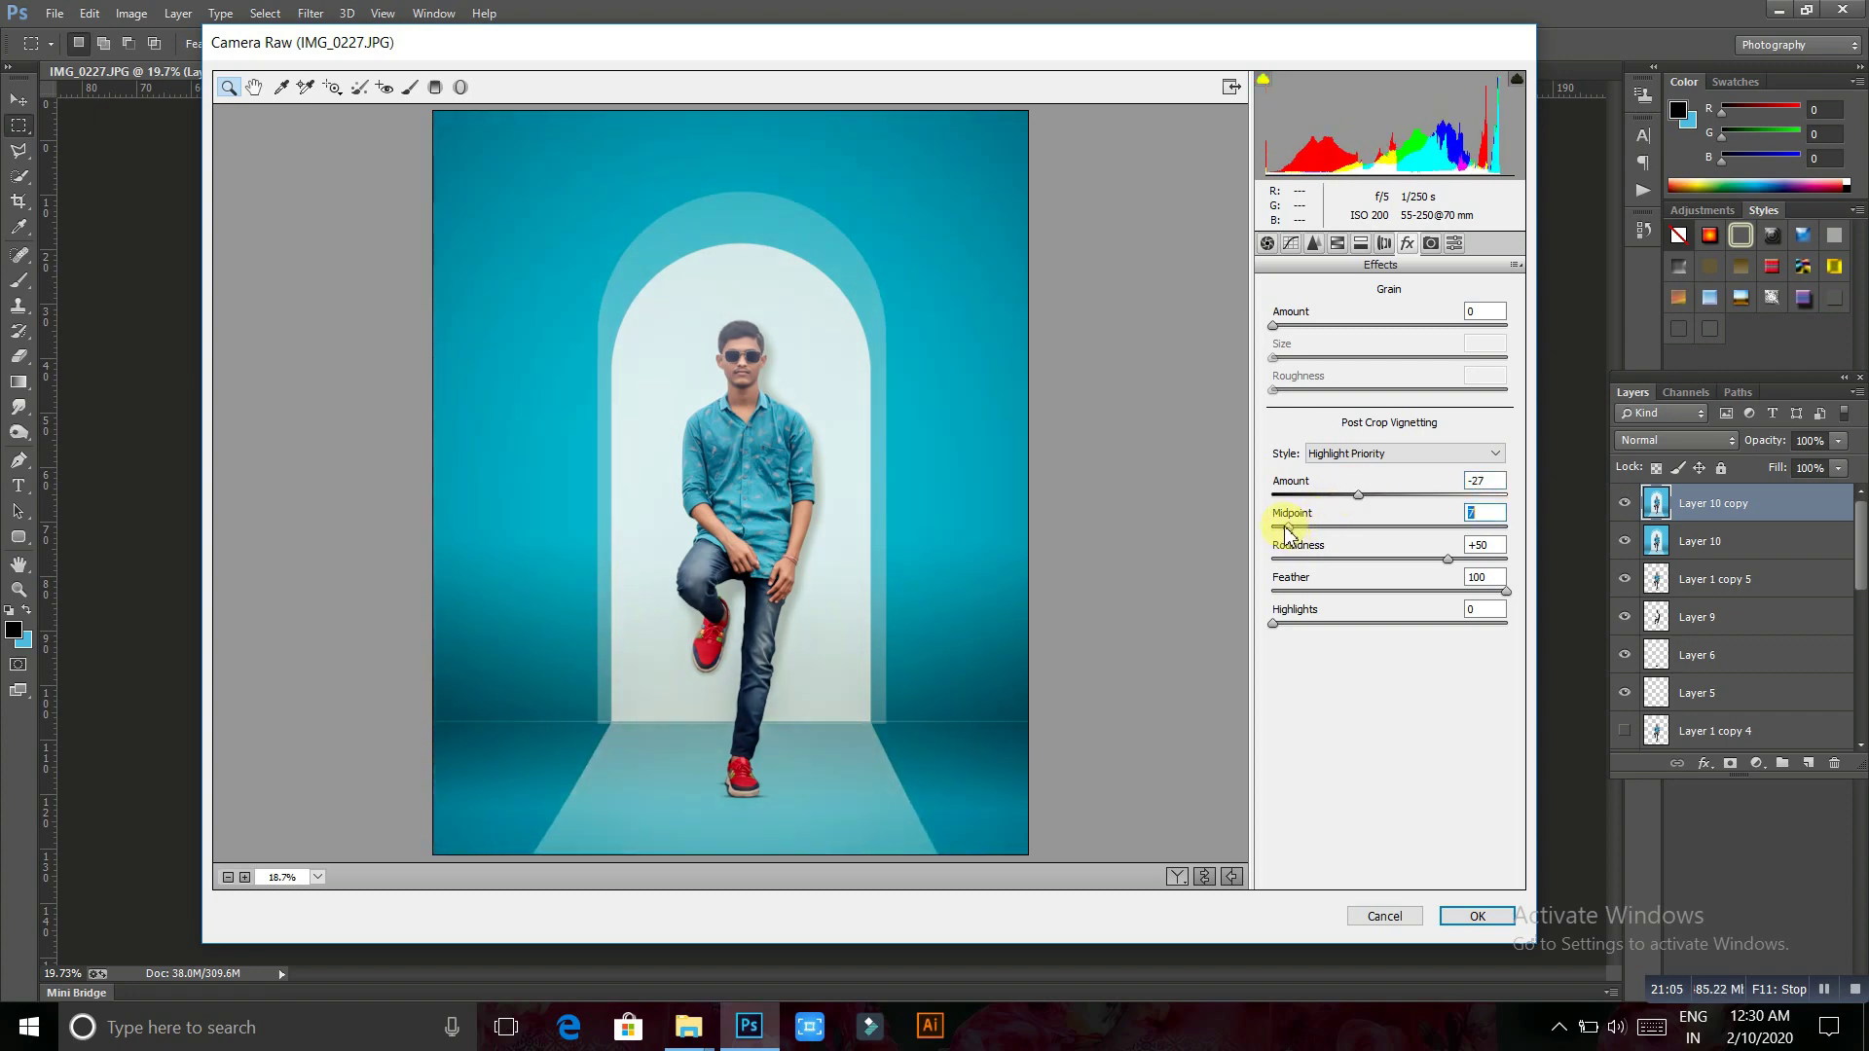
pyautogui.click(1368, 497)
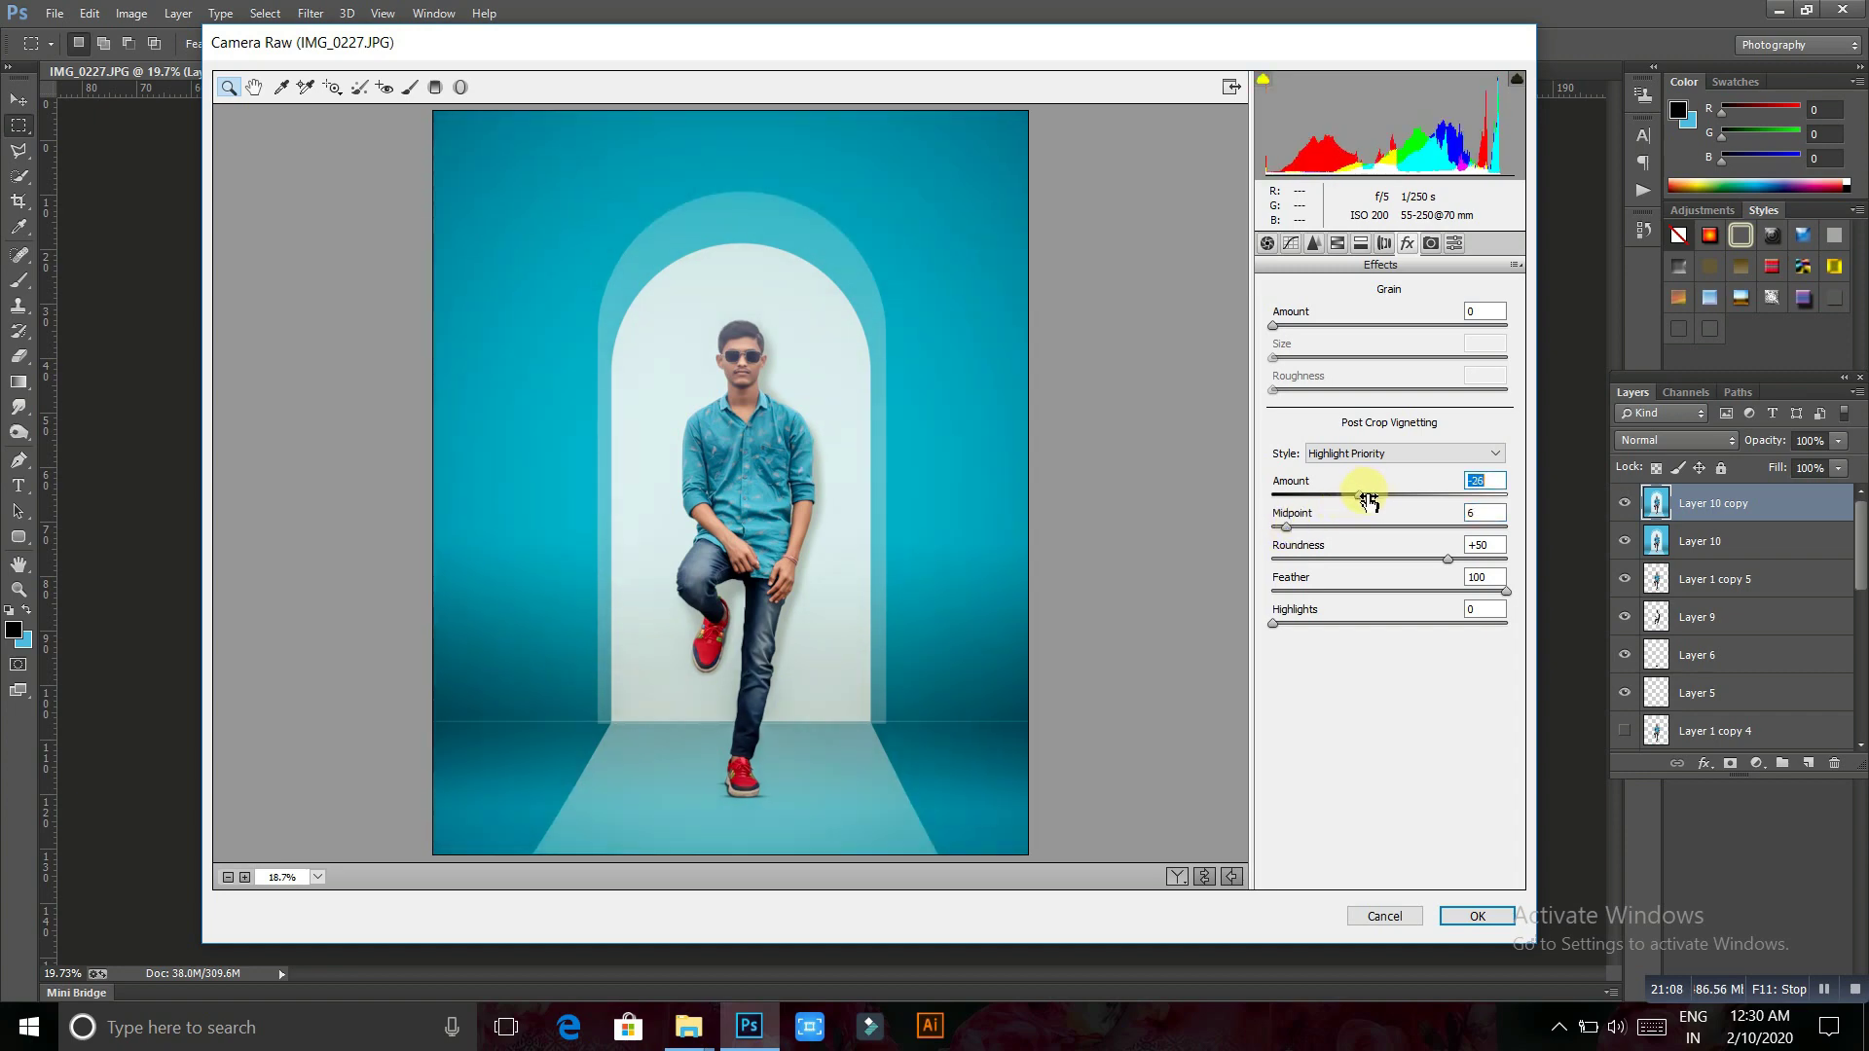
# Set Shadows +58 and Whites -11, tweak temperature, and leave Vibrance at 0
pyautogui.click(1266, 243)
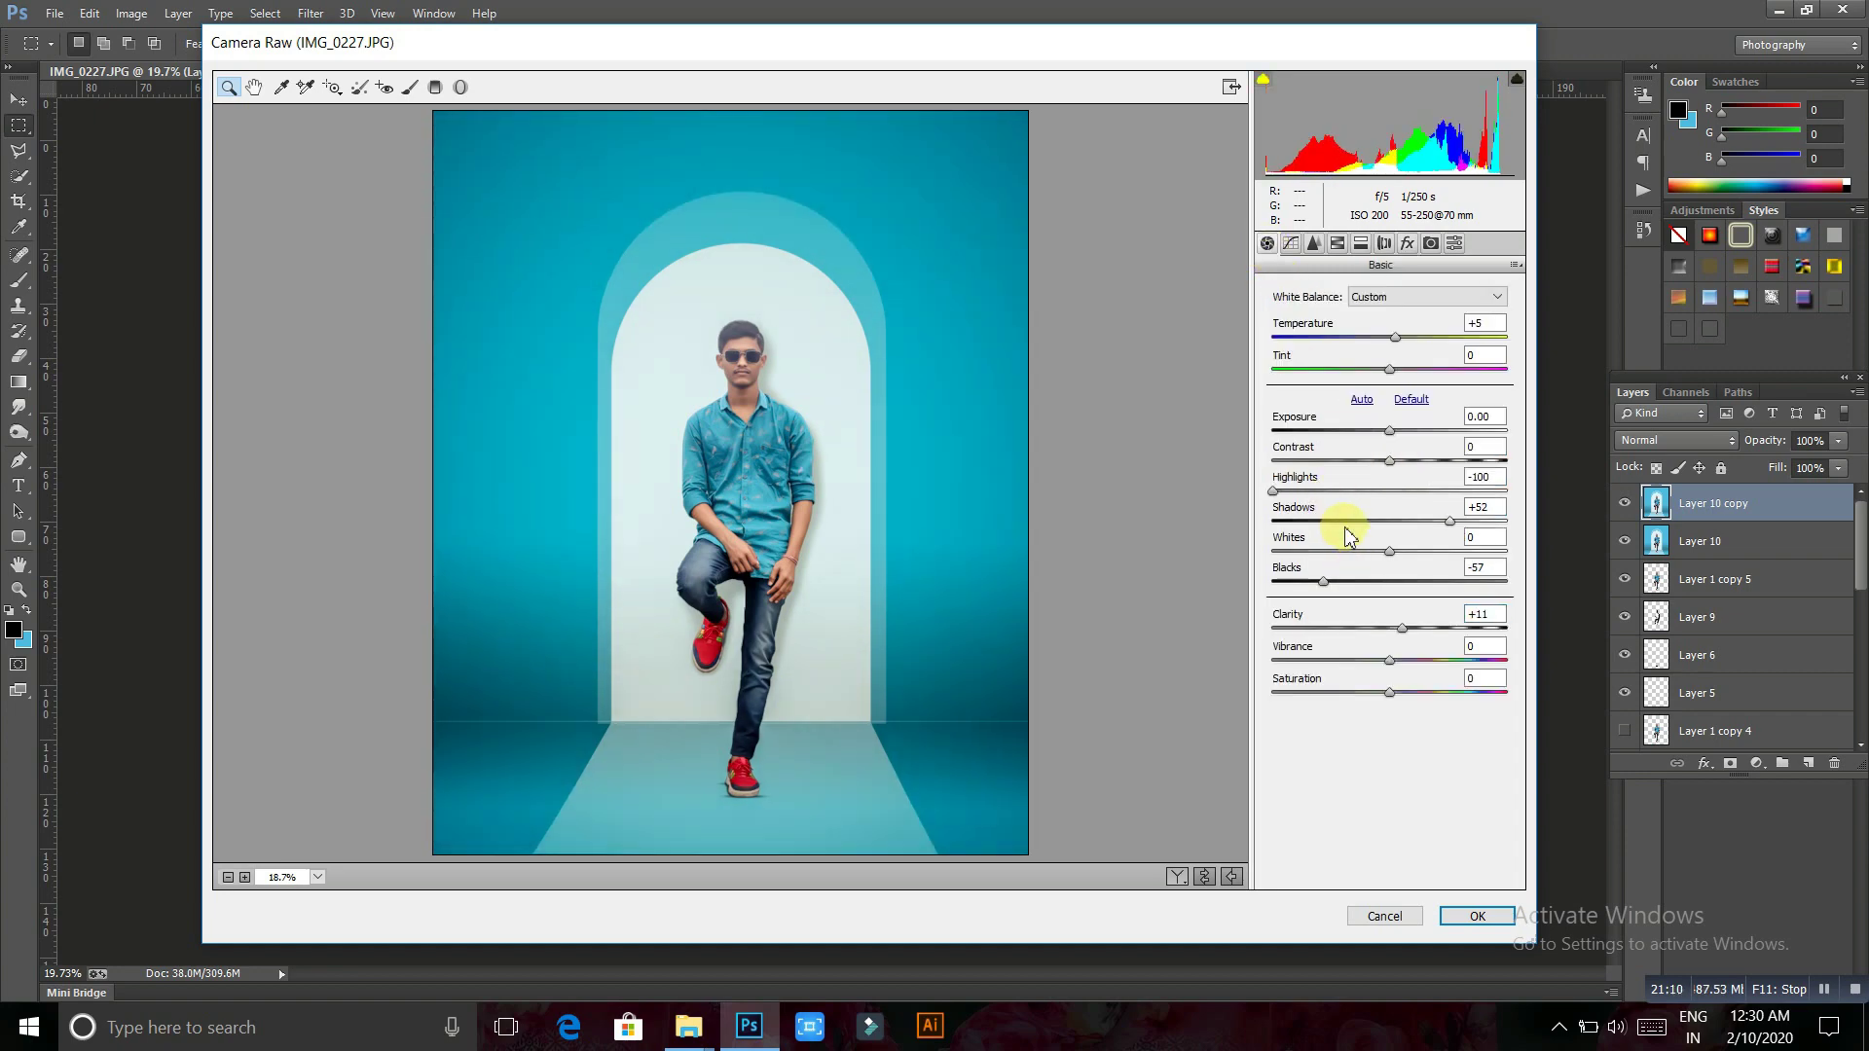
pyautogui.moveTo(1465, 530); pyautogui.dragTo(1461, 528)
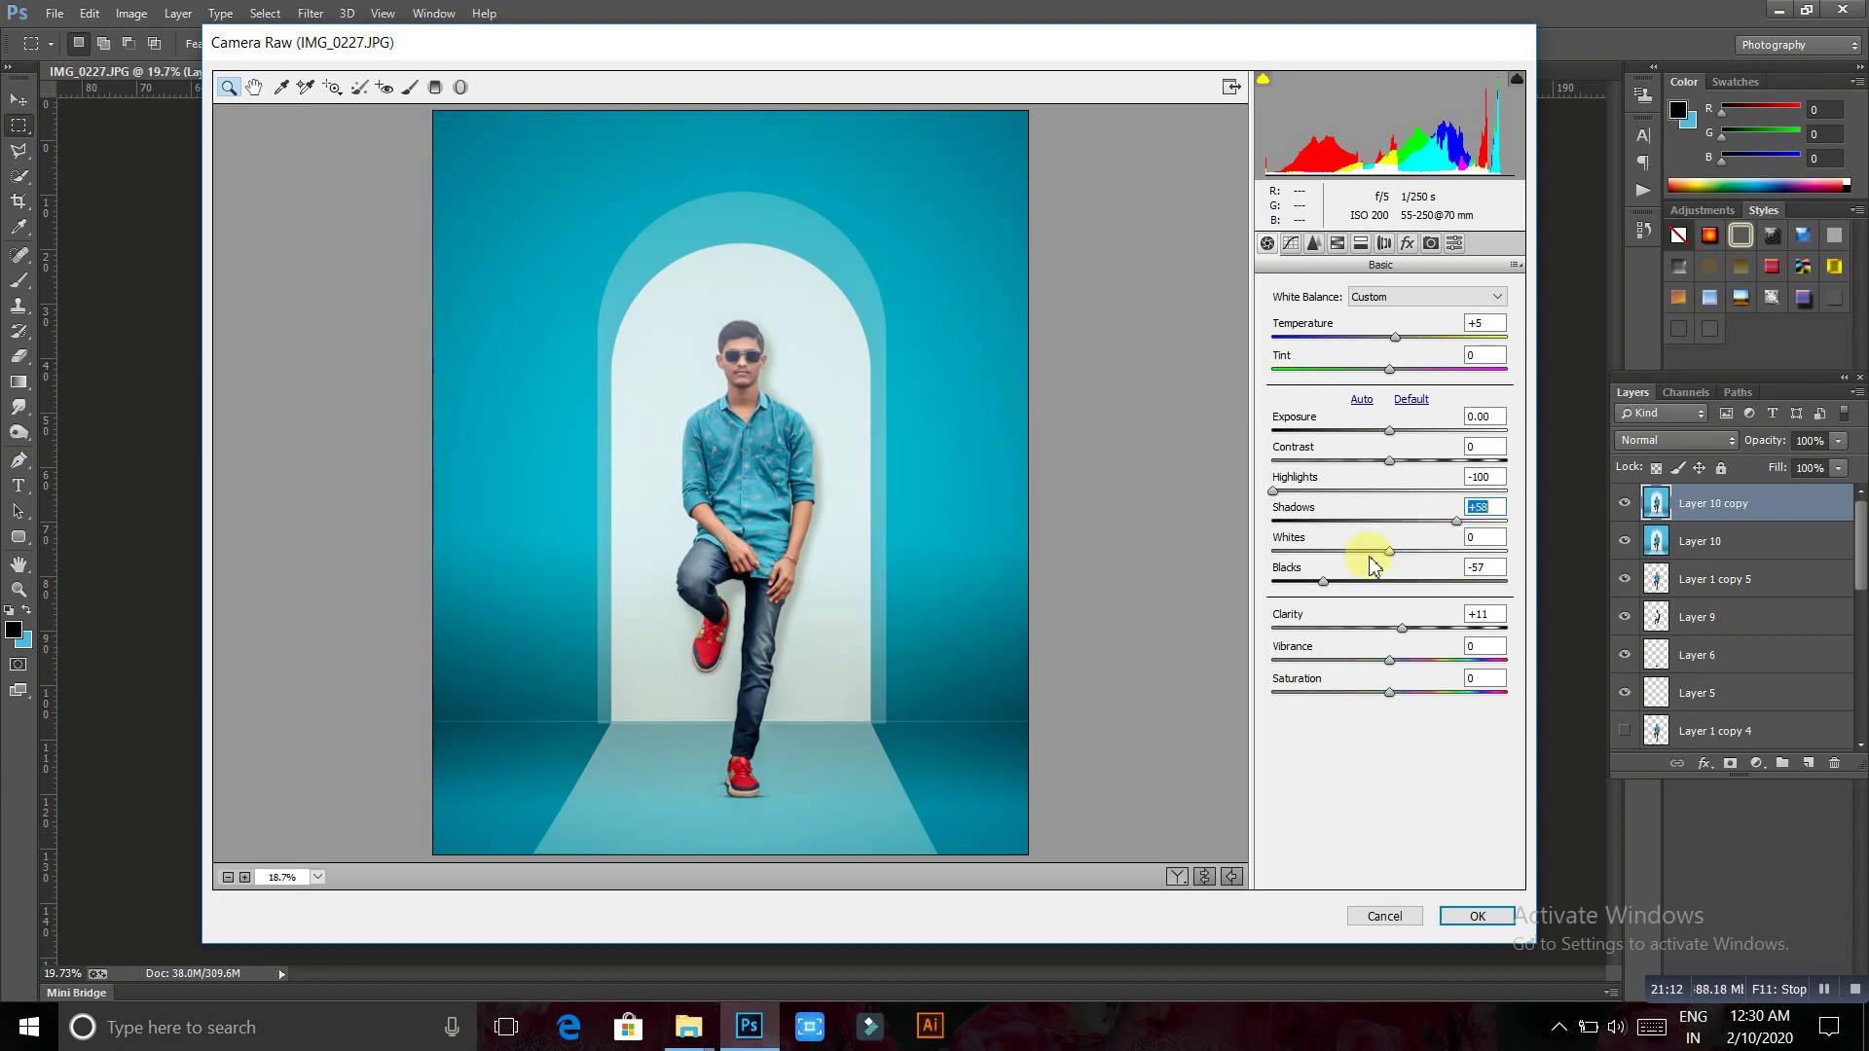
pyautogui.moveTo(1360, 561); pyautogui.dragTo(1379, 555)
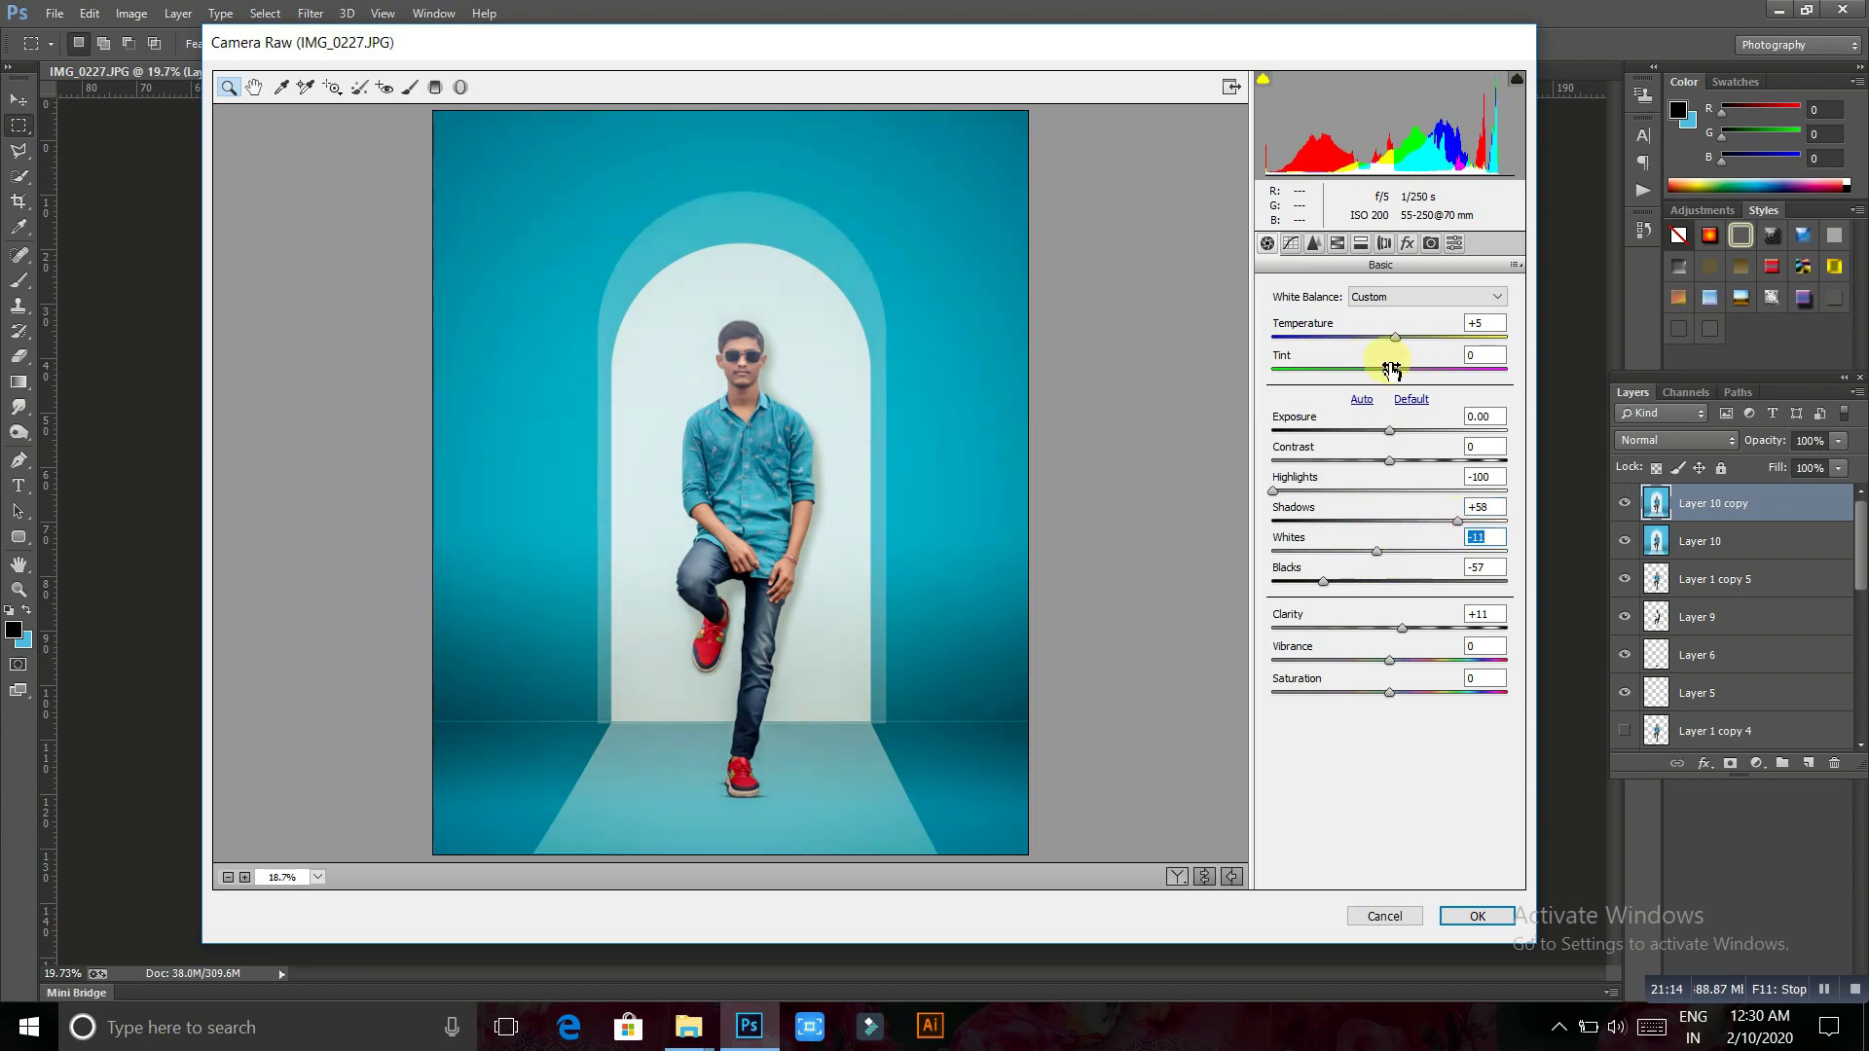
pyautogui.moveTo(1394, 343); pyautogui.dragTo(1384, 342)
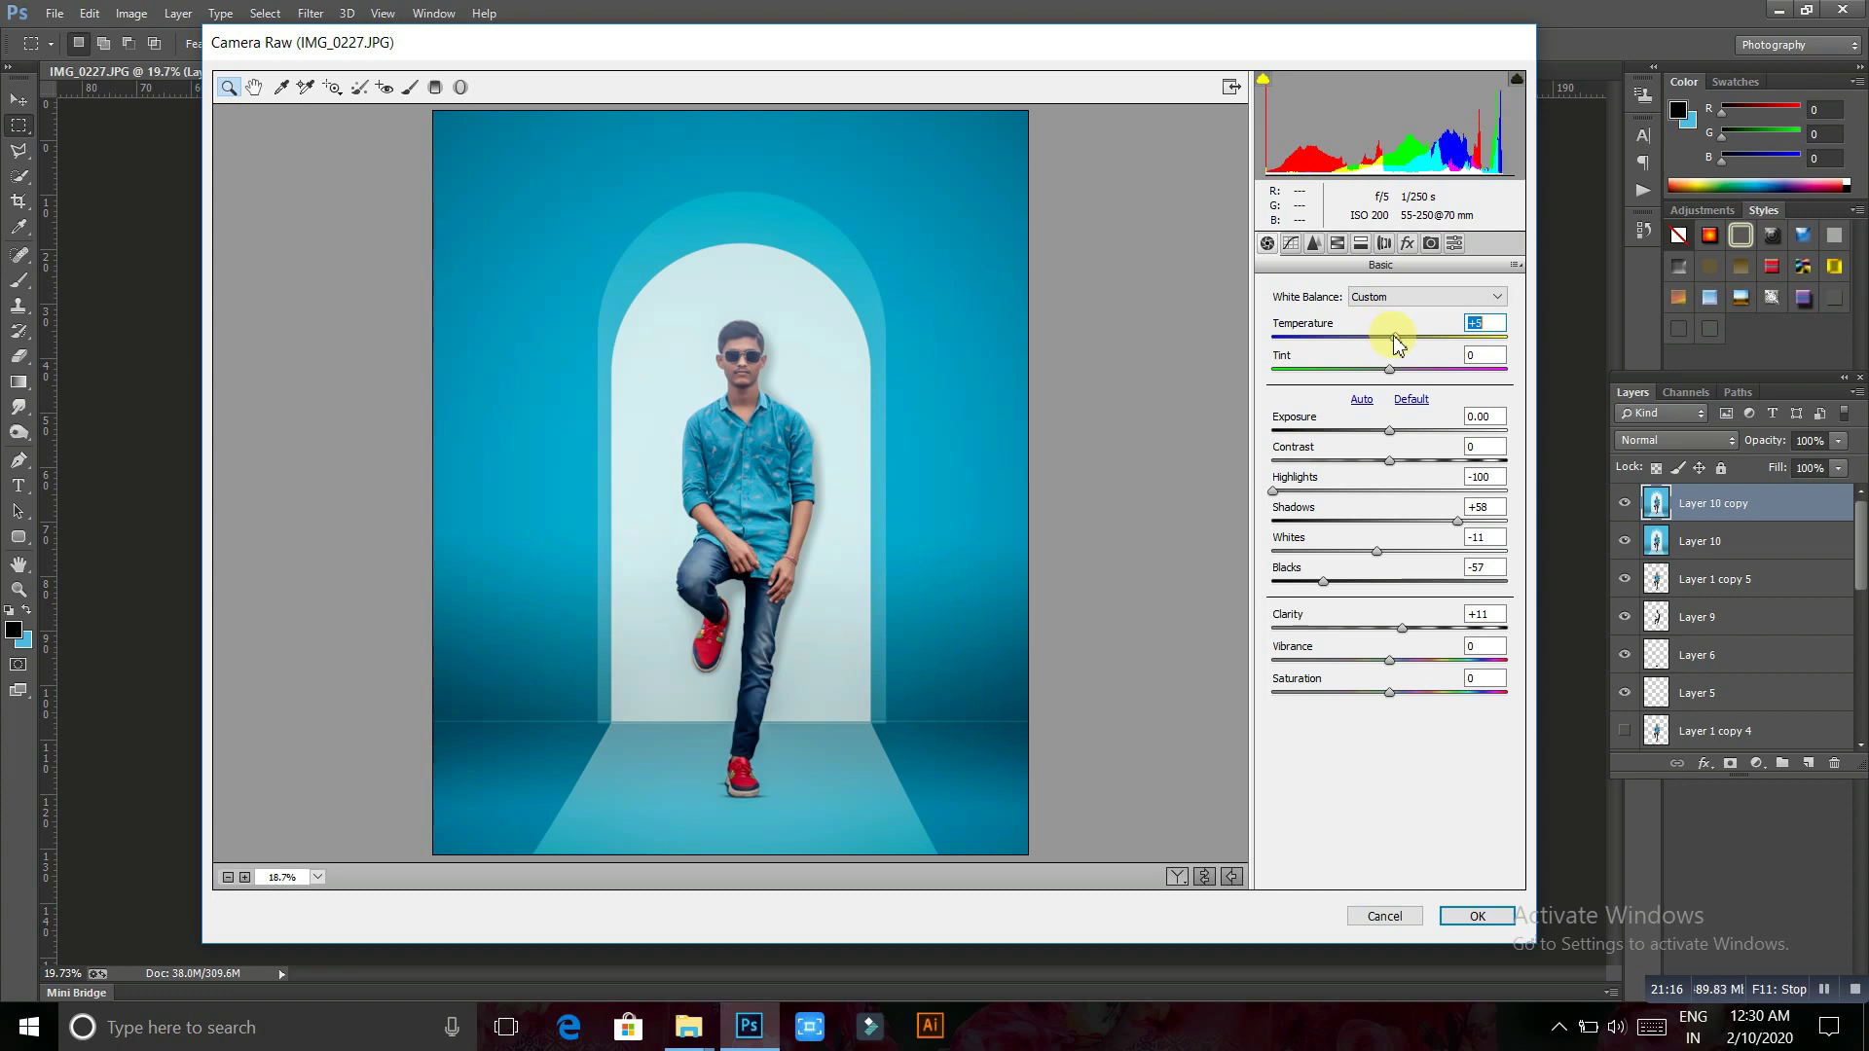
pyautogui.click(1416, 661)
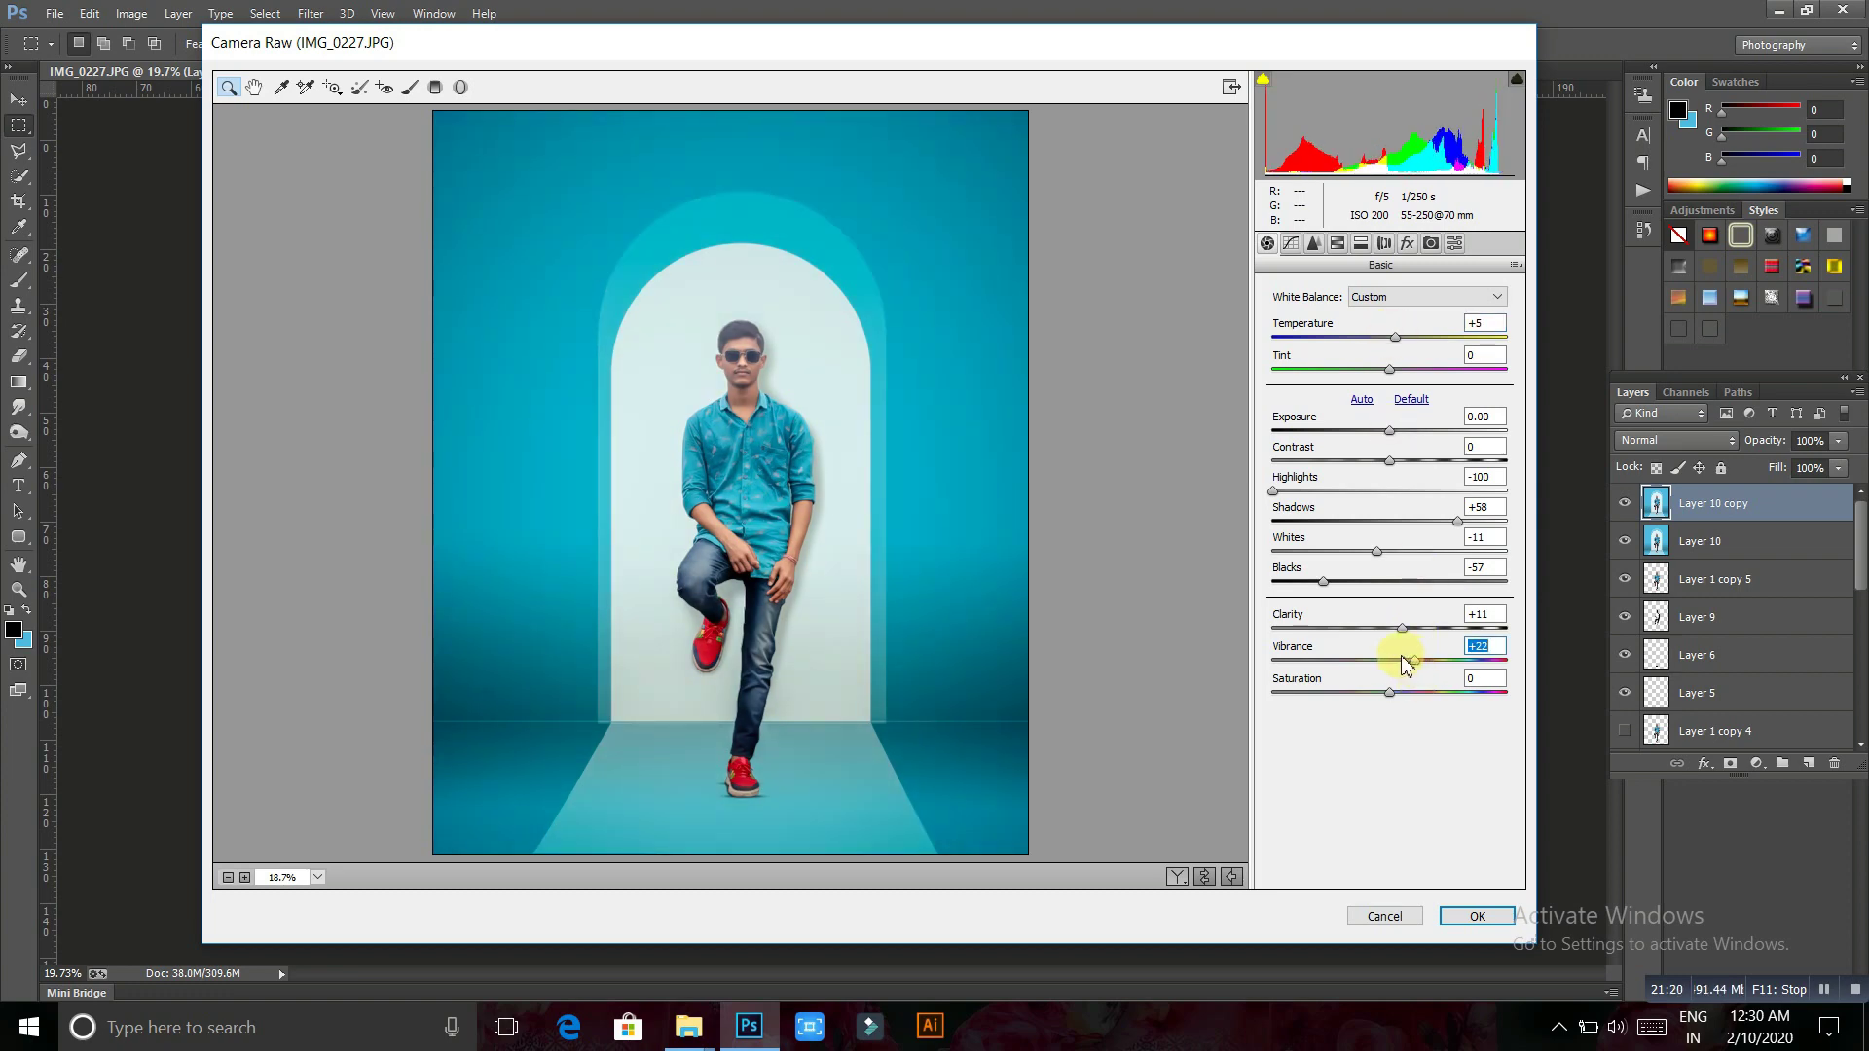
pyautogui.doubleClick(1408, 661)
# Ease the vignette amount to -21 and apply the Camera Raw grade
pyautogui.click(1407, 245)
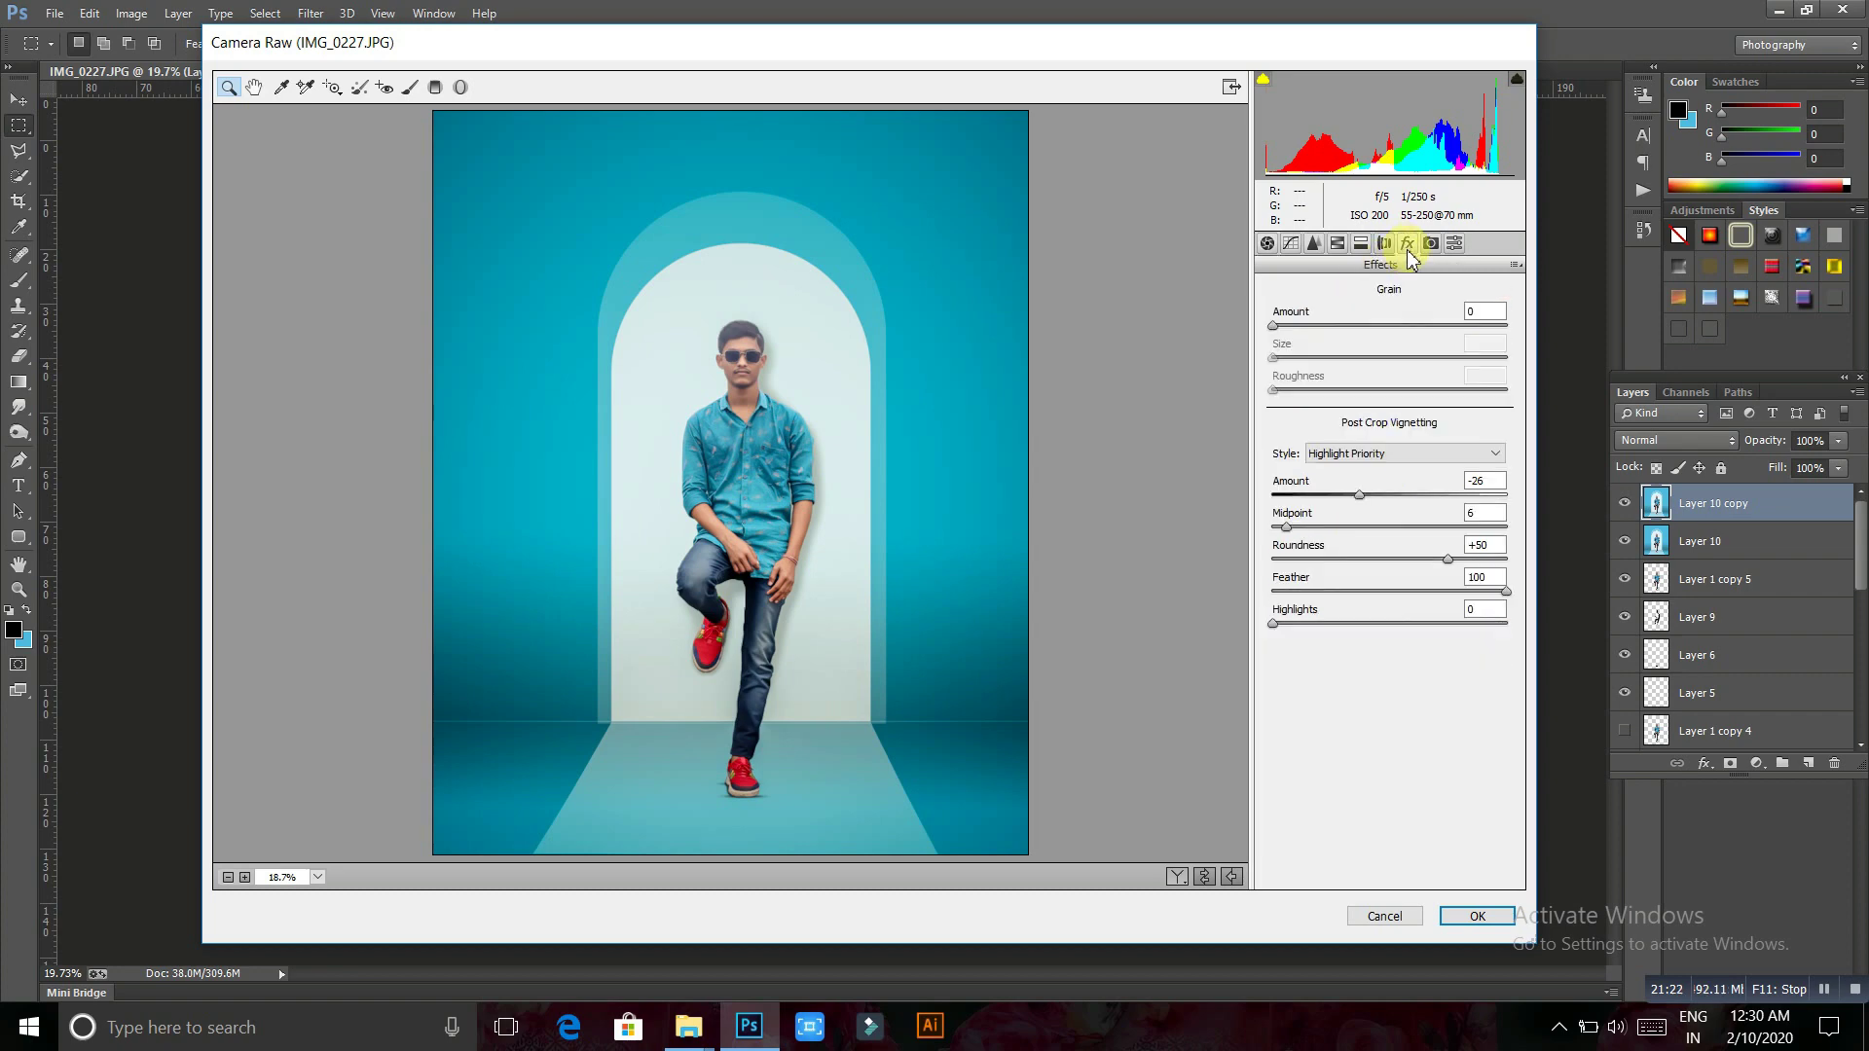
pyautogui.moveTo(1368, 498); pyautogui.dragTo(1369, 499)
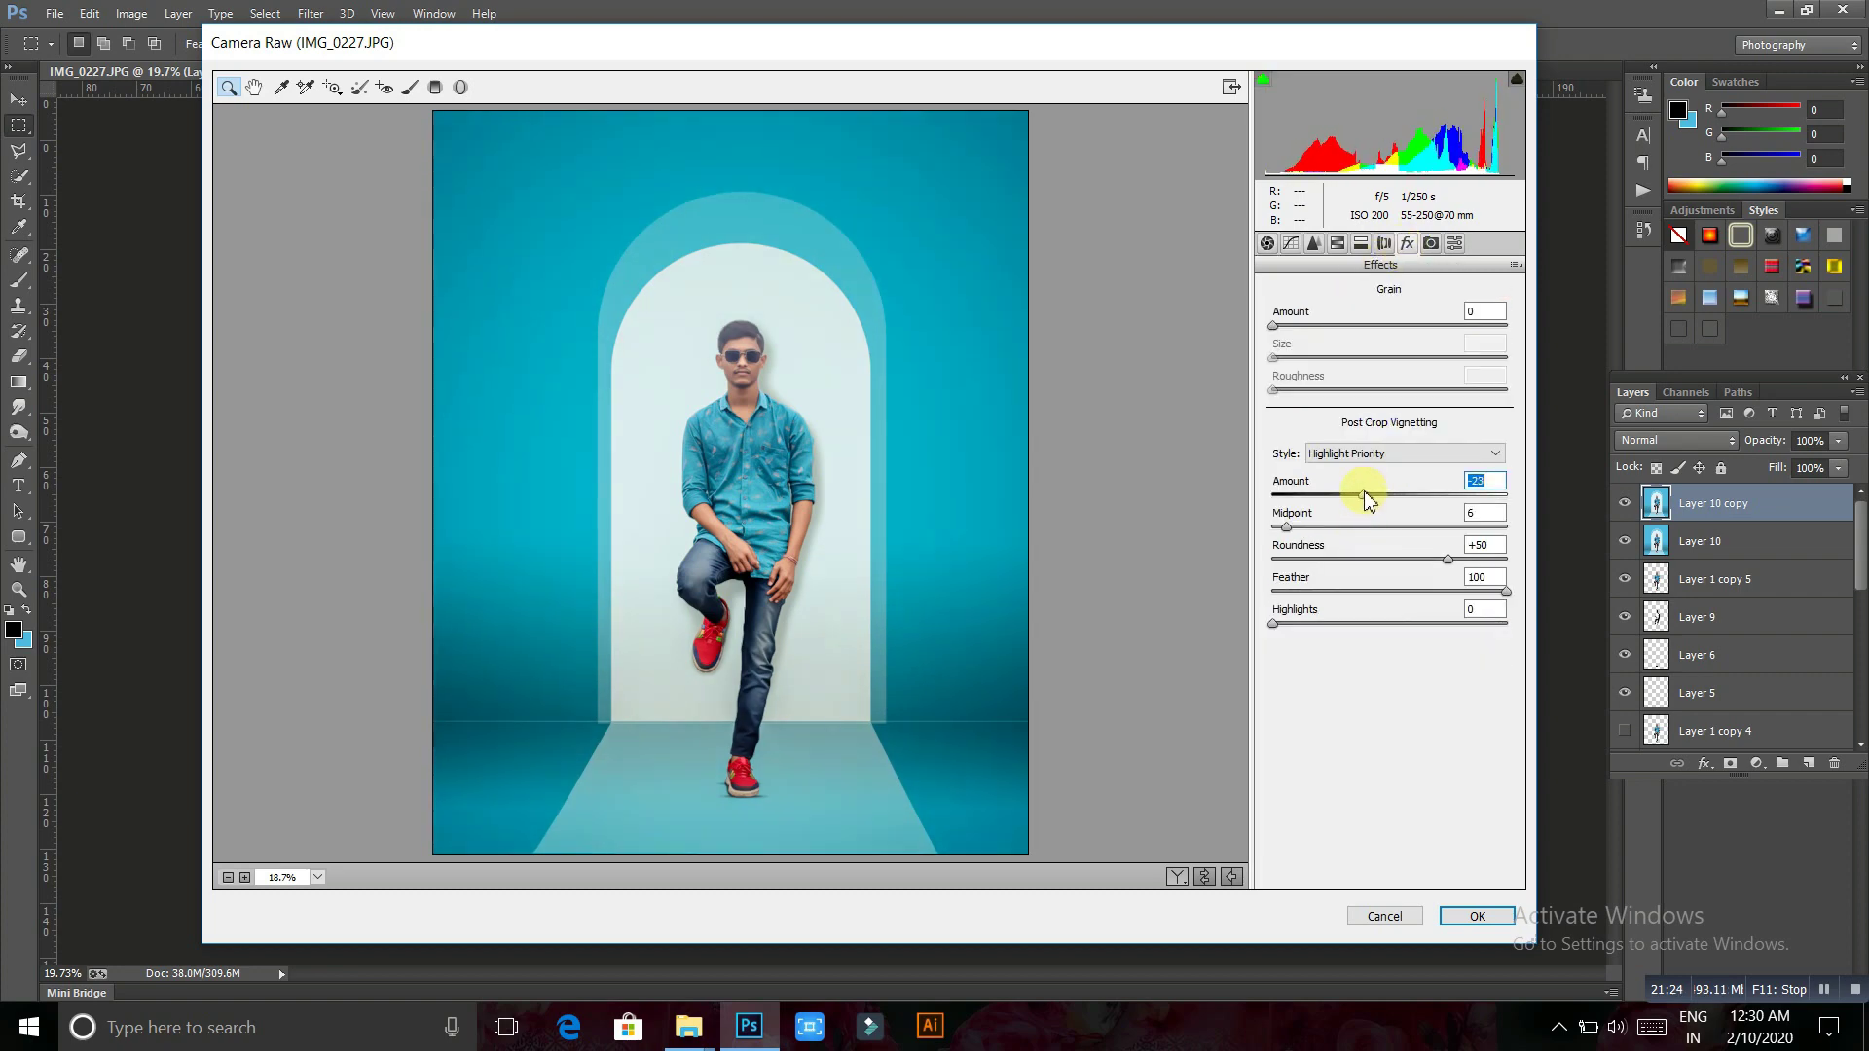
pyautogui.click(1478, 915)
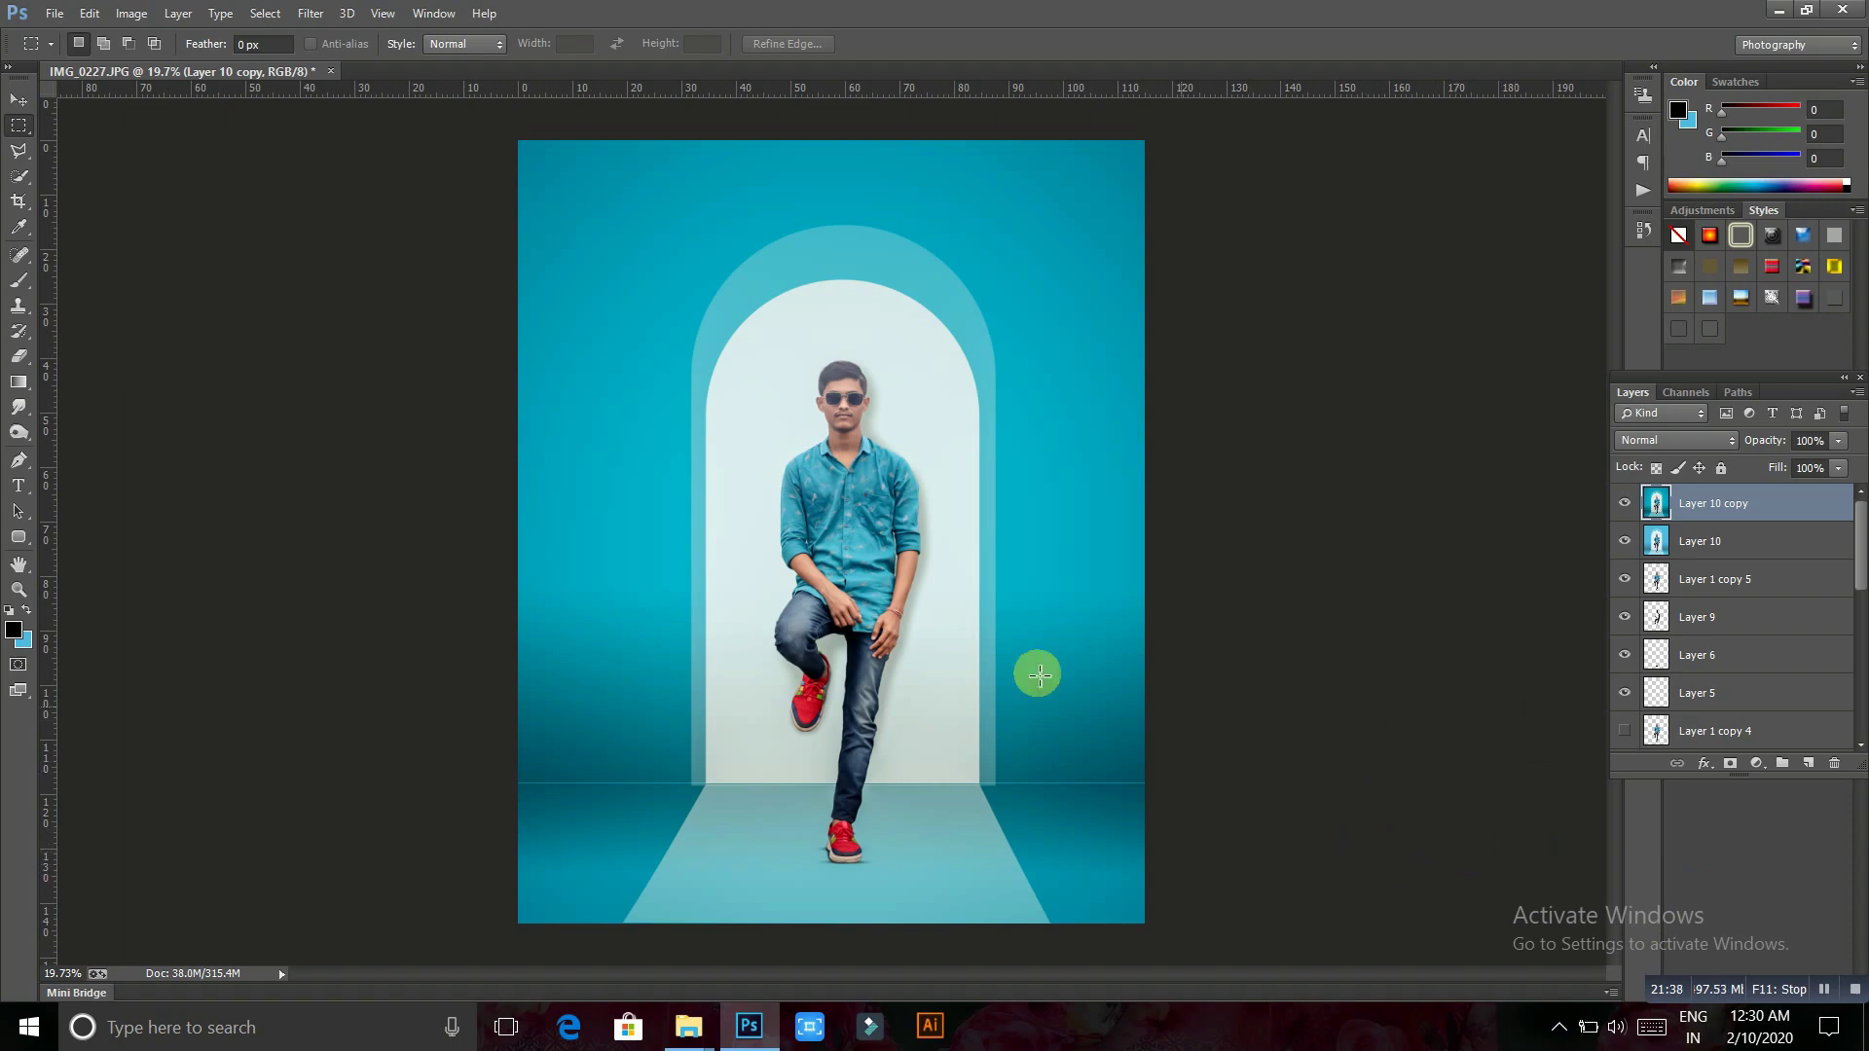
# Zoom in on the man and open Imagenomic Noiseware Professional
pyautogui.scroll(1, 613, 501)
pyautogui.scroll(3, 613, 500)
pyautogui.scroll(3, 918, 346)
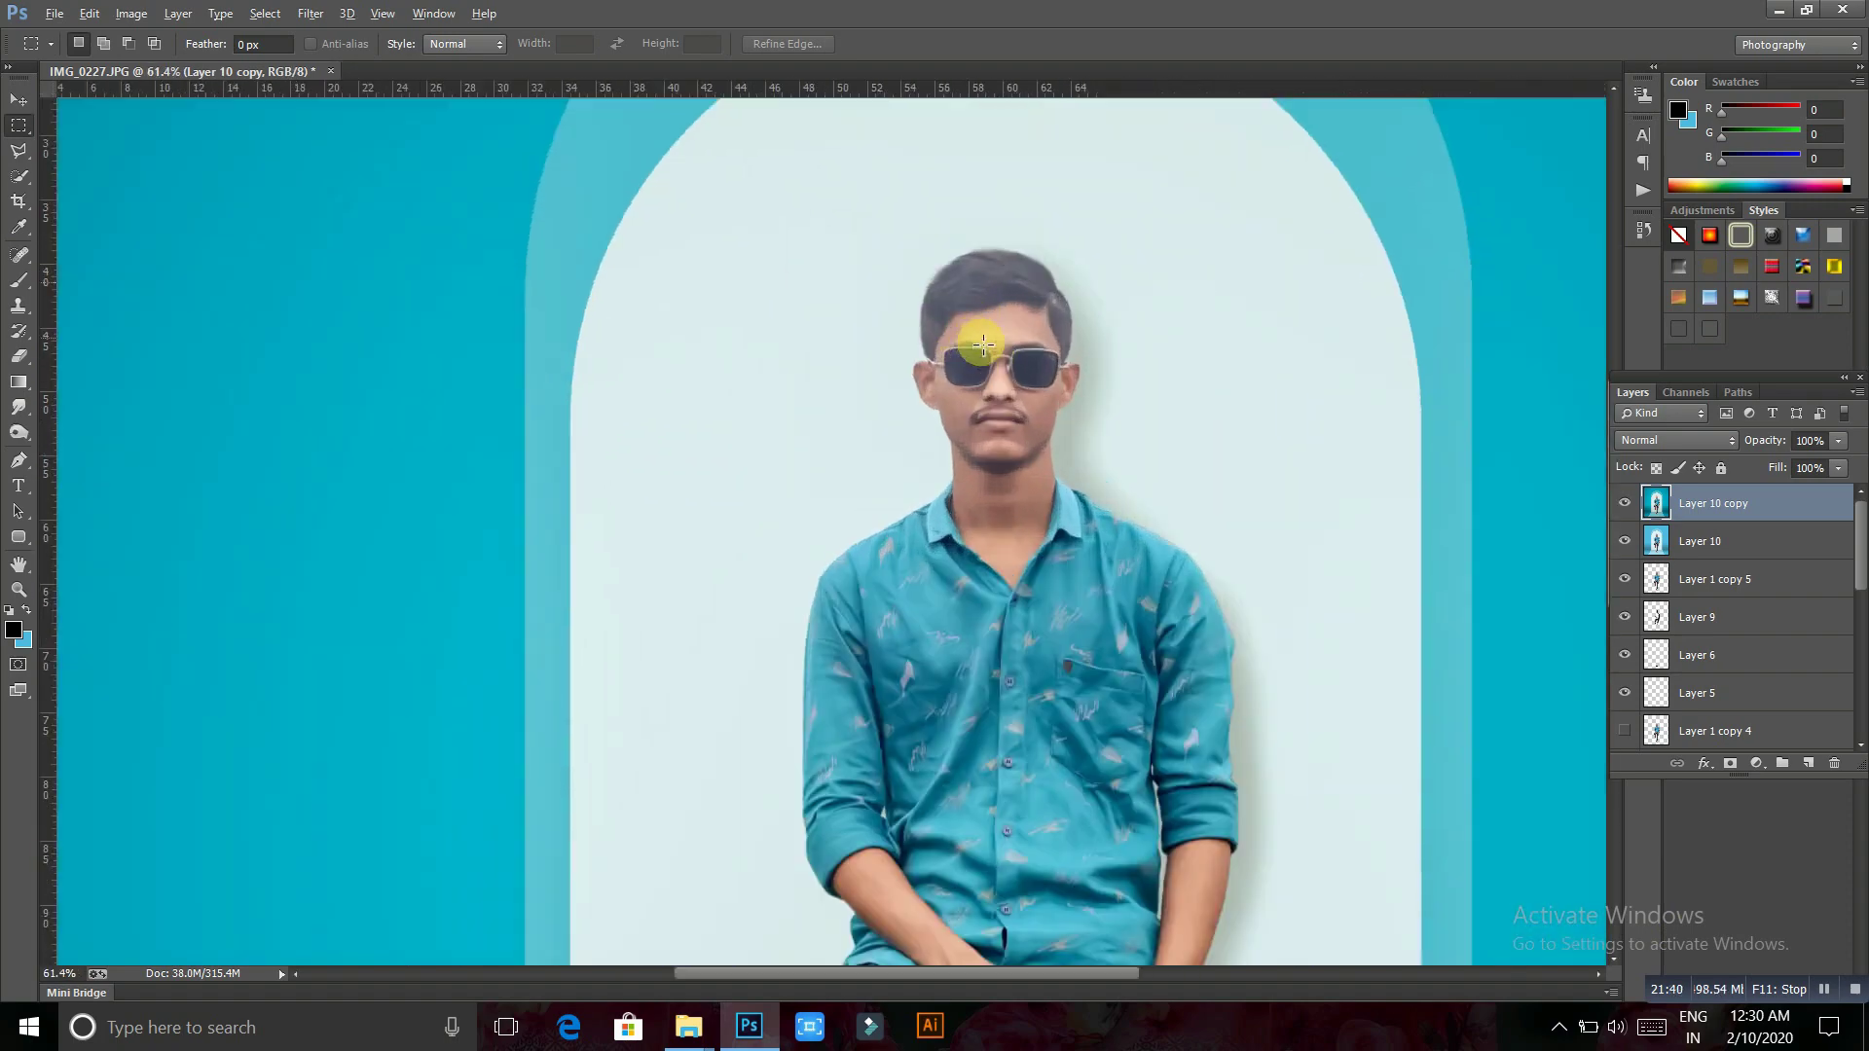
pyautogui.scroll(1, 897, 480)
pyautogui.scroll(1, 898, 487)
pyautogui.scroll(1, 896, 487)
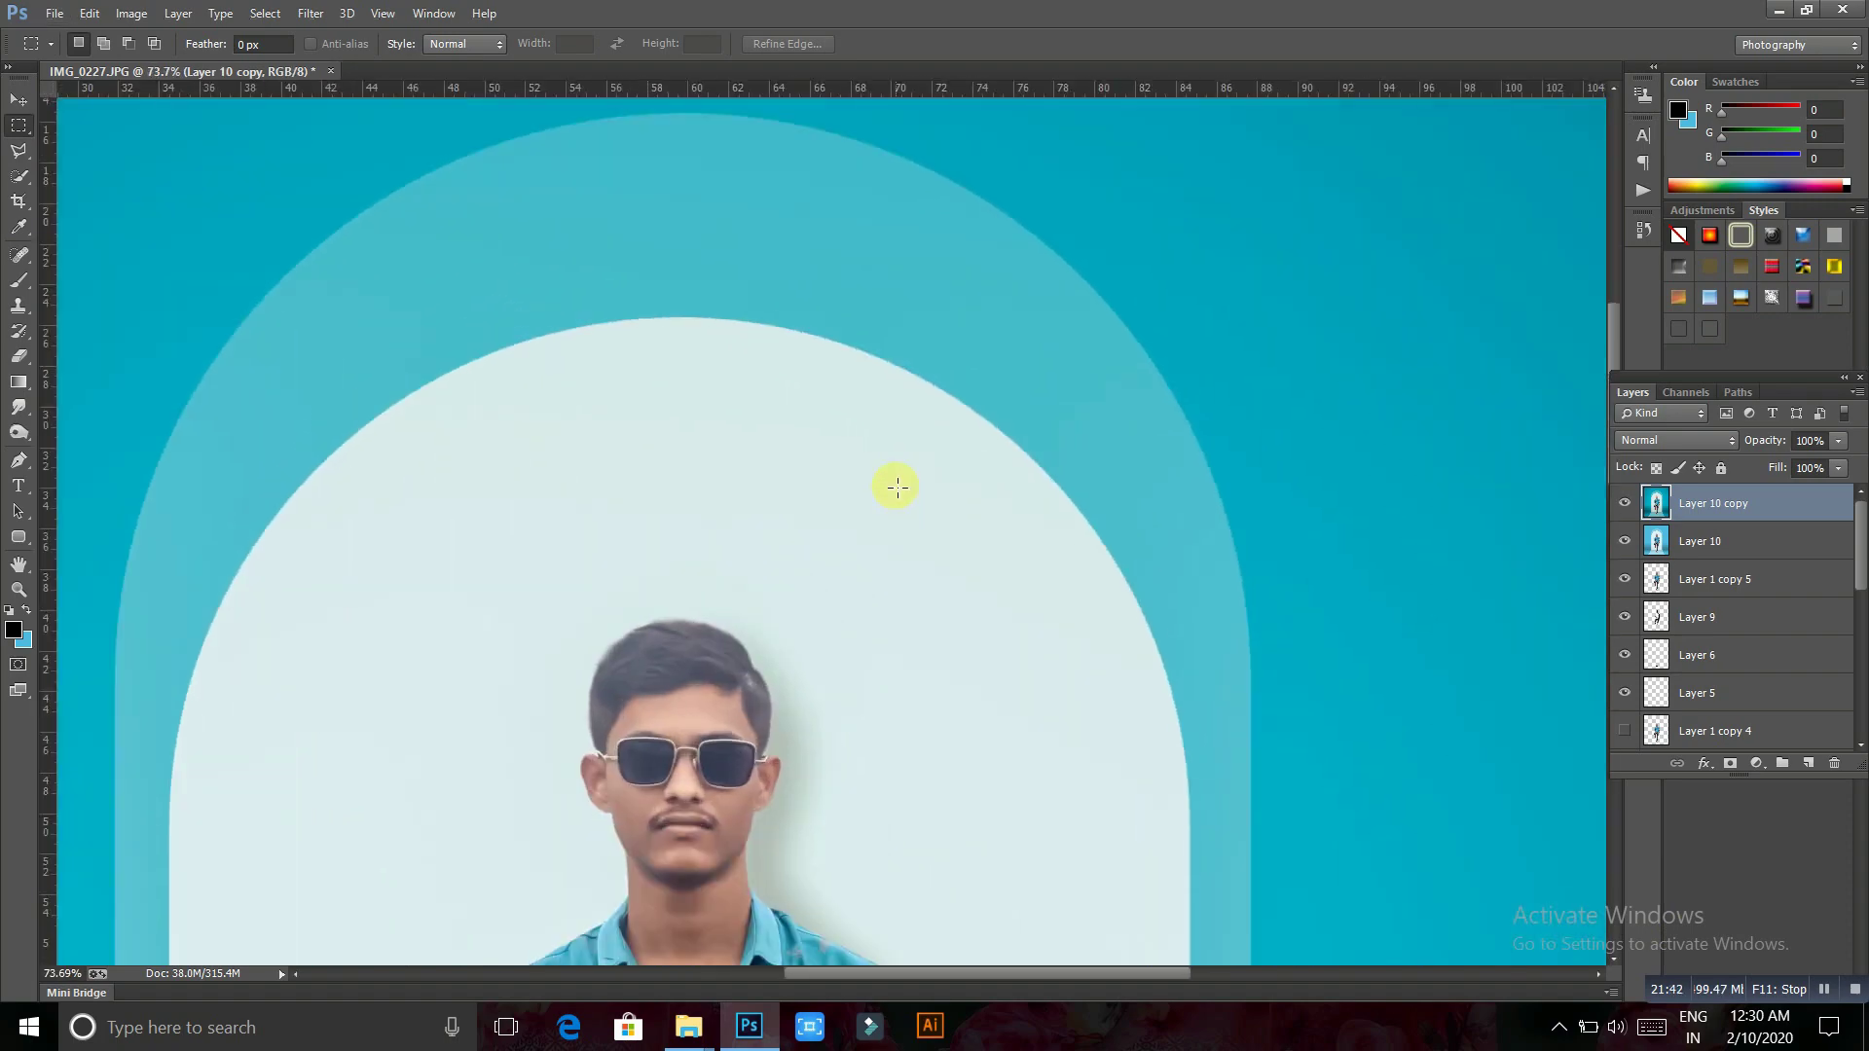
pyautogui.scroll(-5, 896, 487)
pyautogui.scroll(-2, 889, 488)
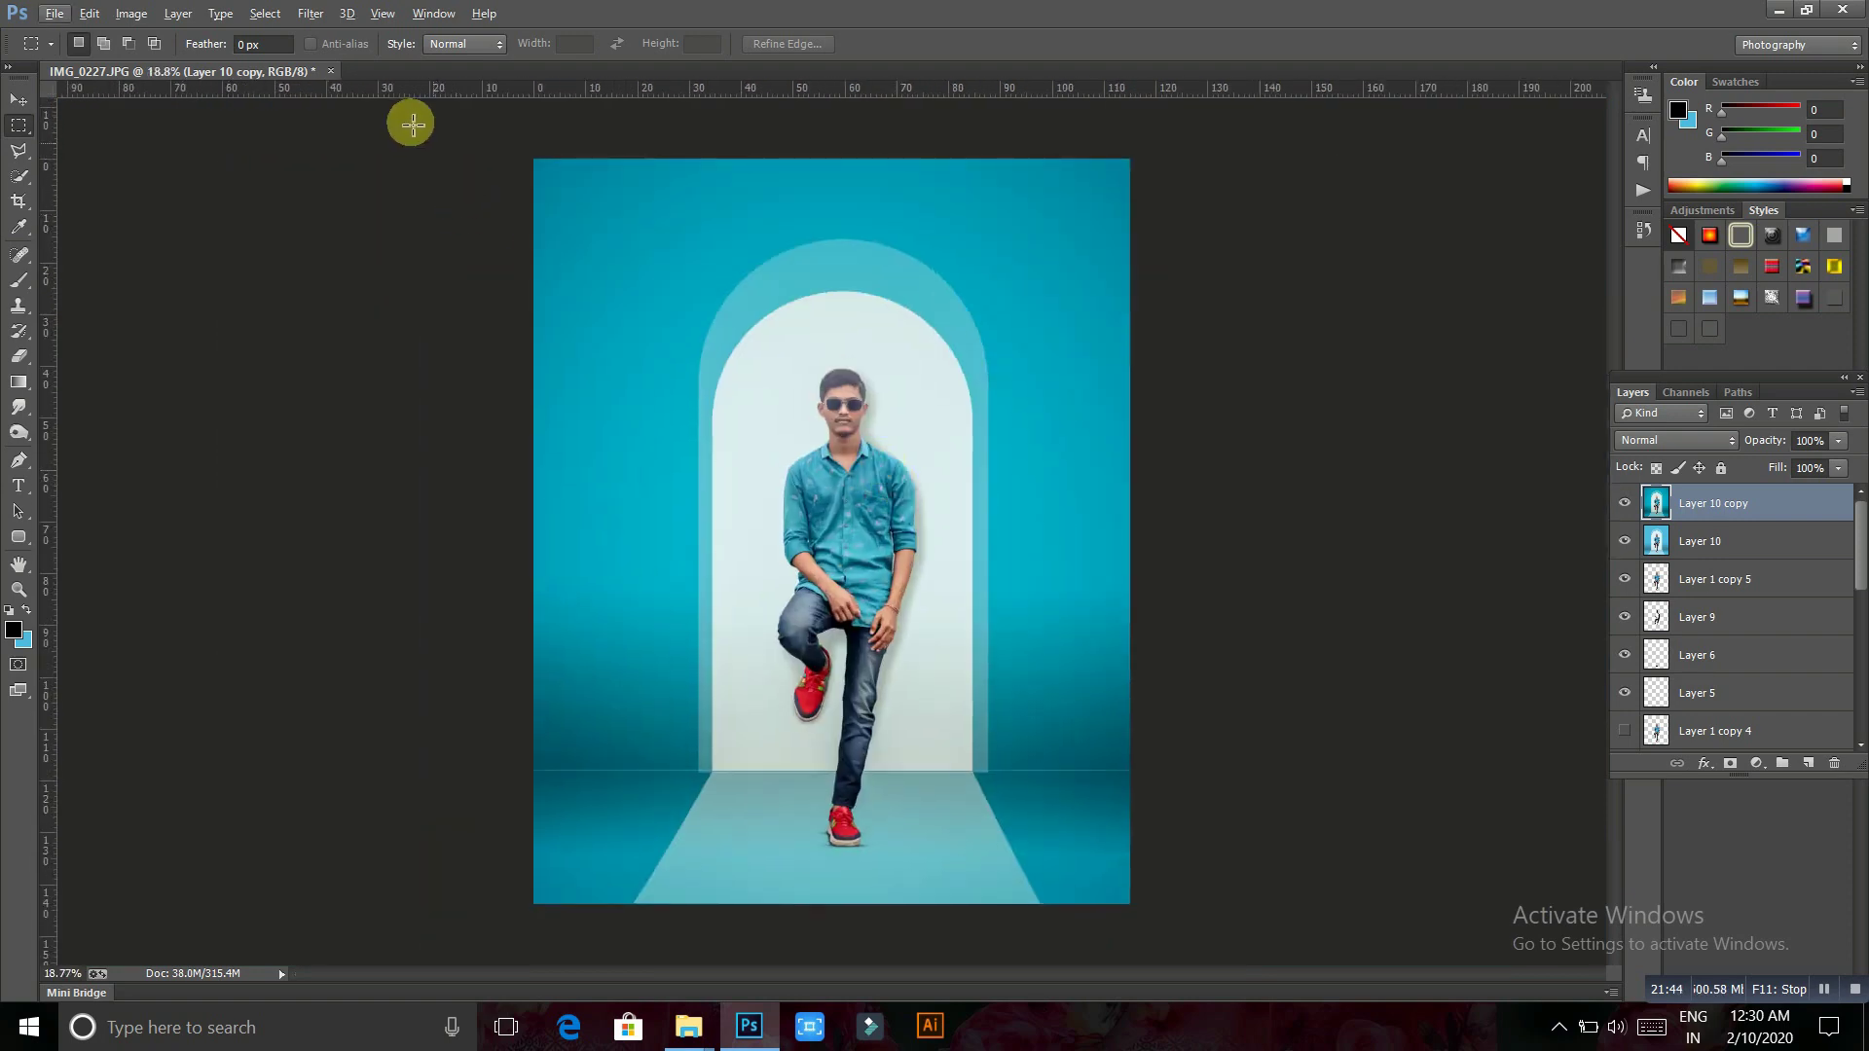
pyautogui.click(312, 16)
pyautogui.moveTo(438, 529)
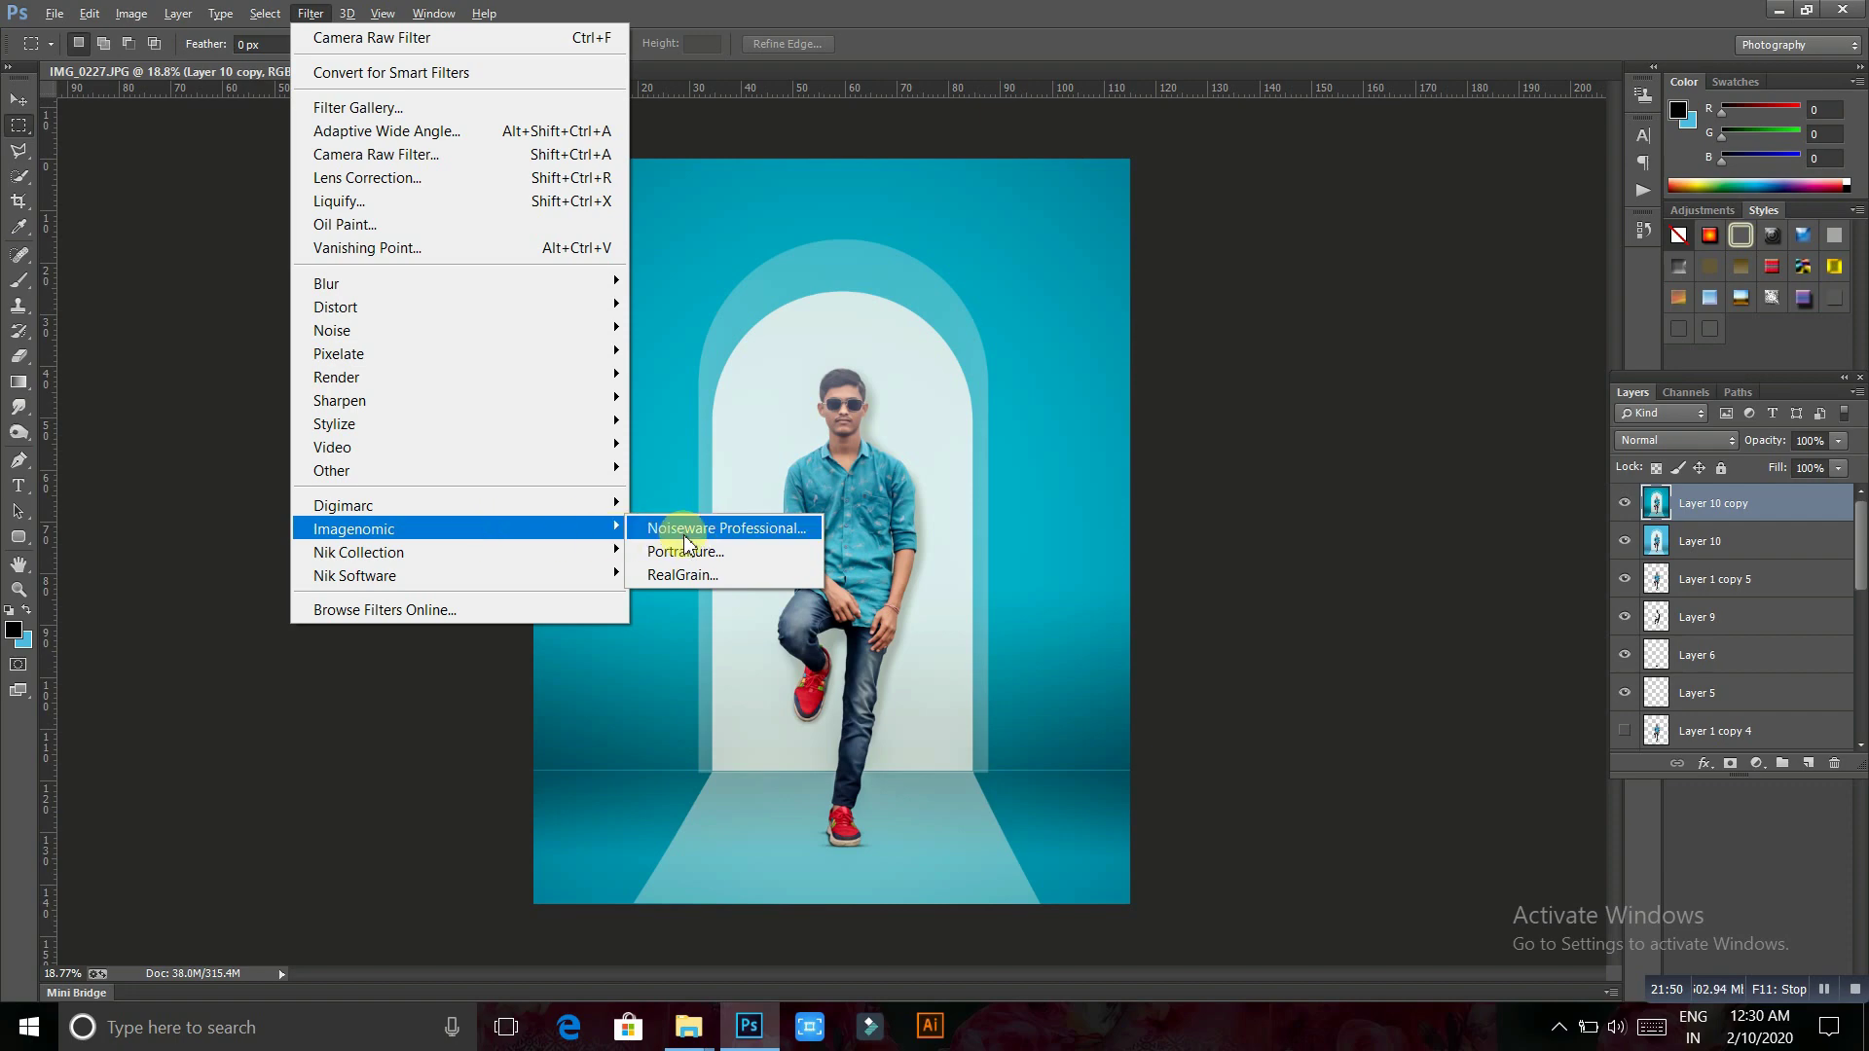
pyautogui.click(685, 533)
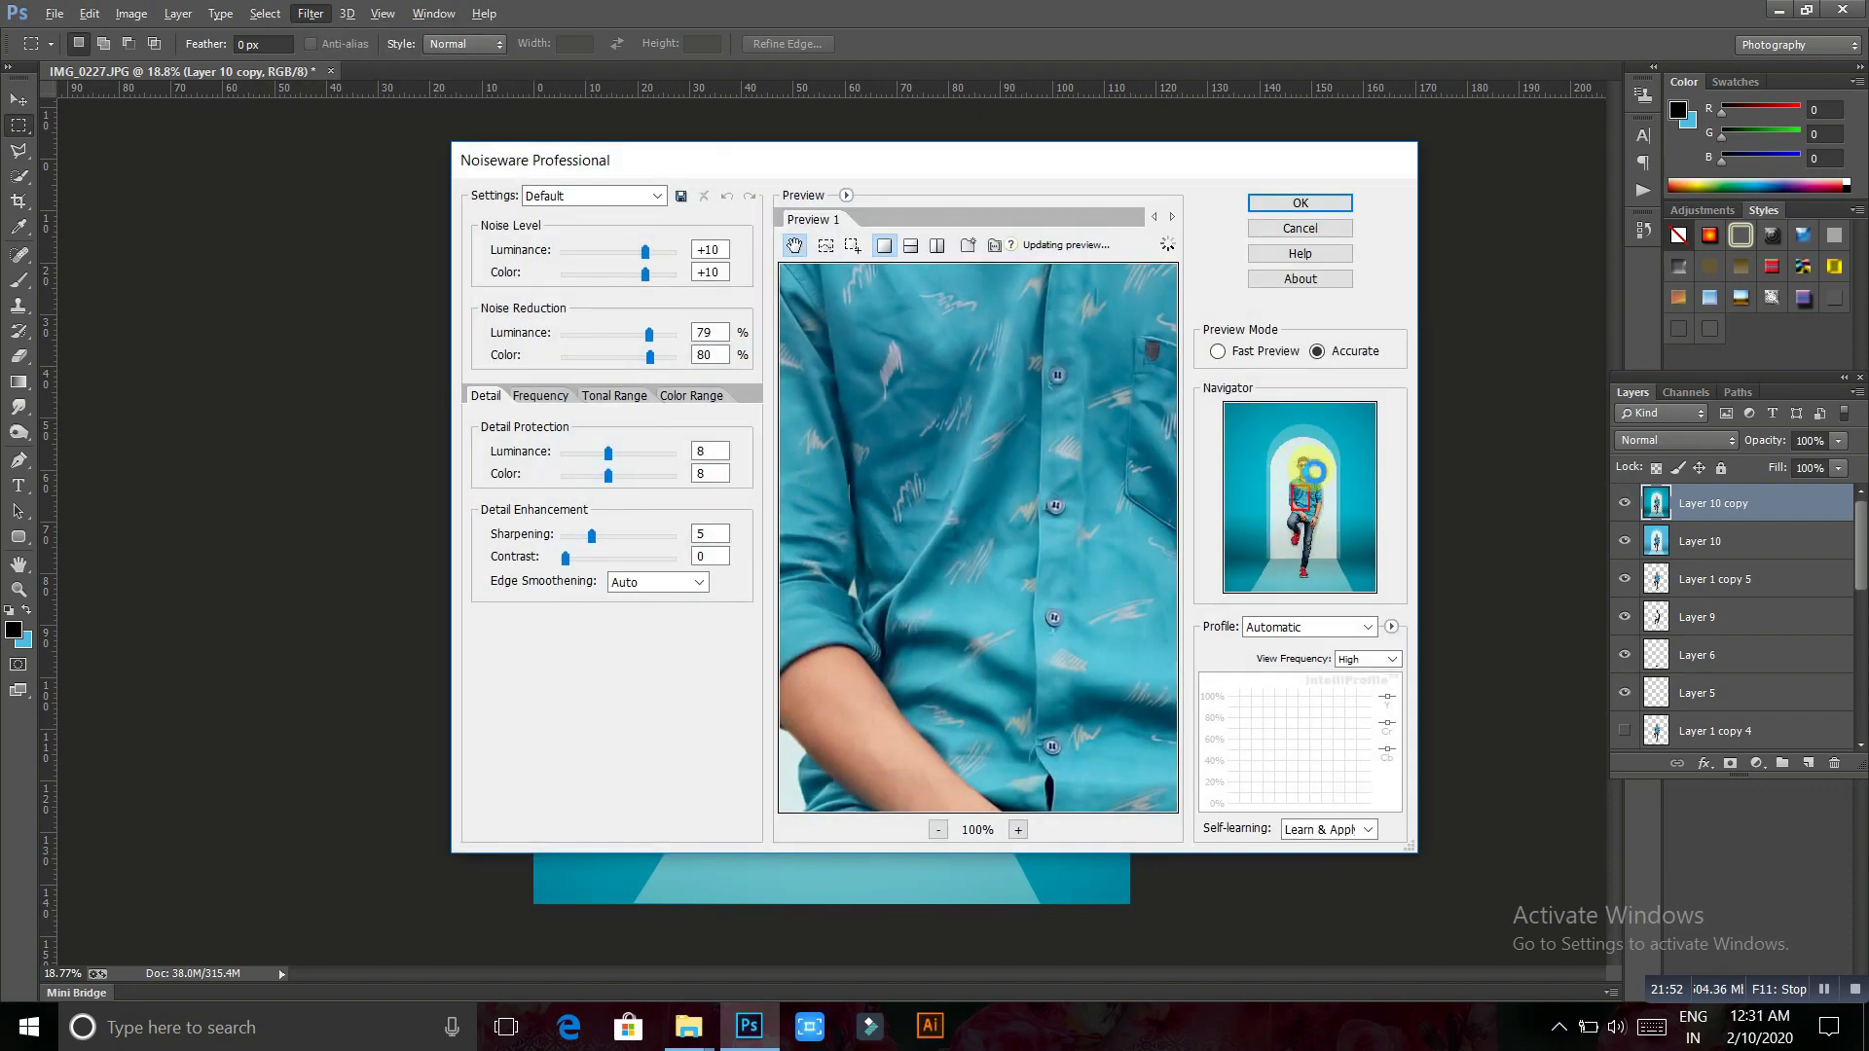
# Apply Noiseware with the preview centred on the face and duplicate to Layer 10 copy 2
pyautogui.click(1315, 471)
pyautogui.moveTo(926, 492); pyautogui.dragTo(974, 477)
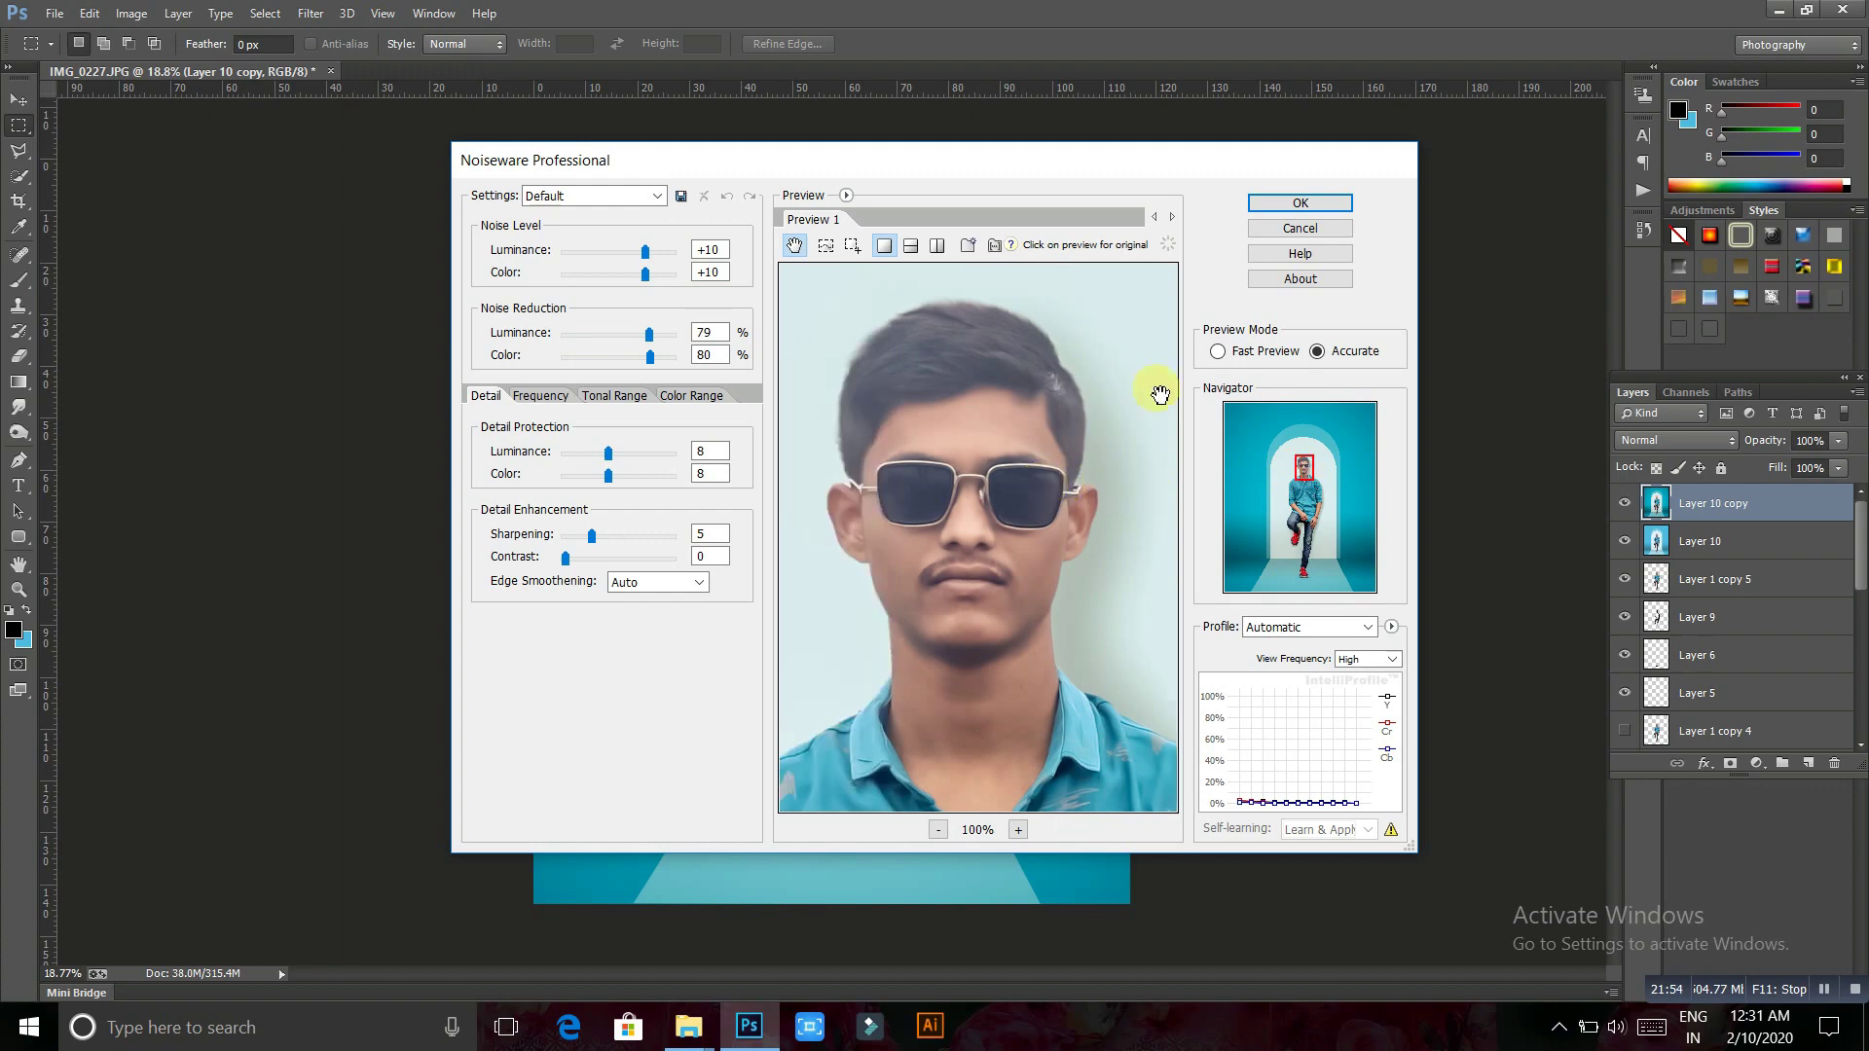
pyautogui.click(1294, 203)
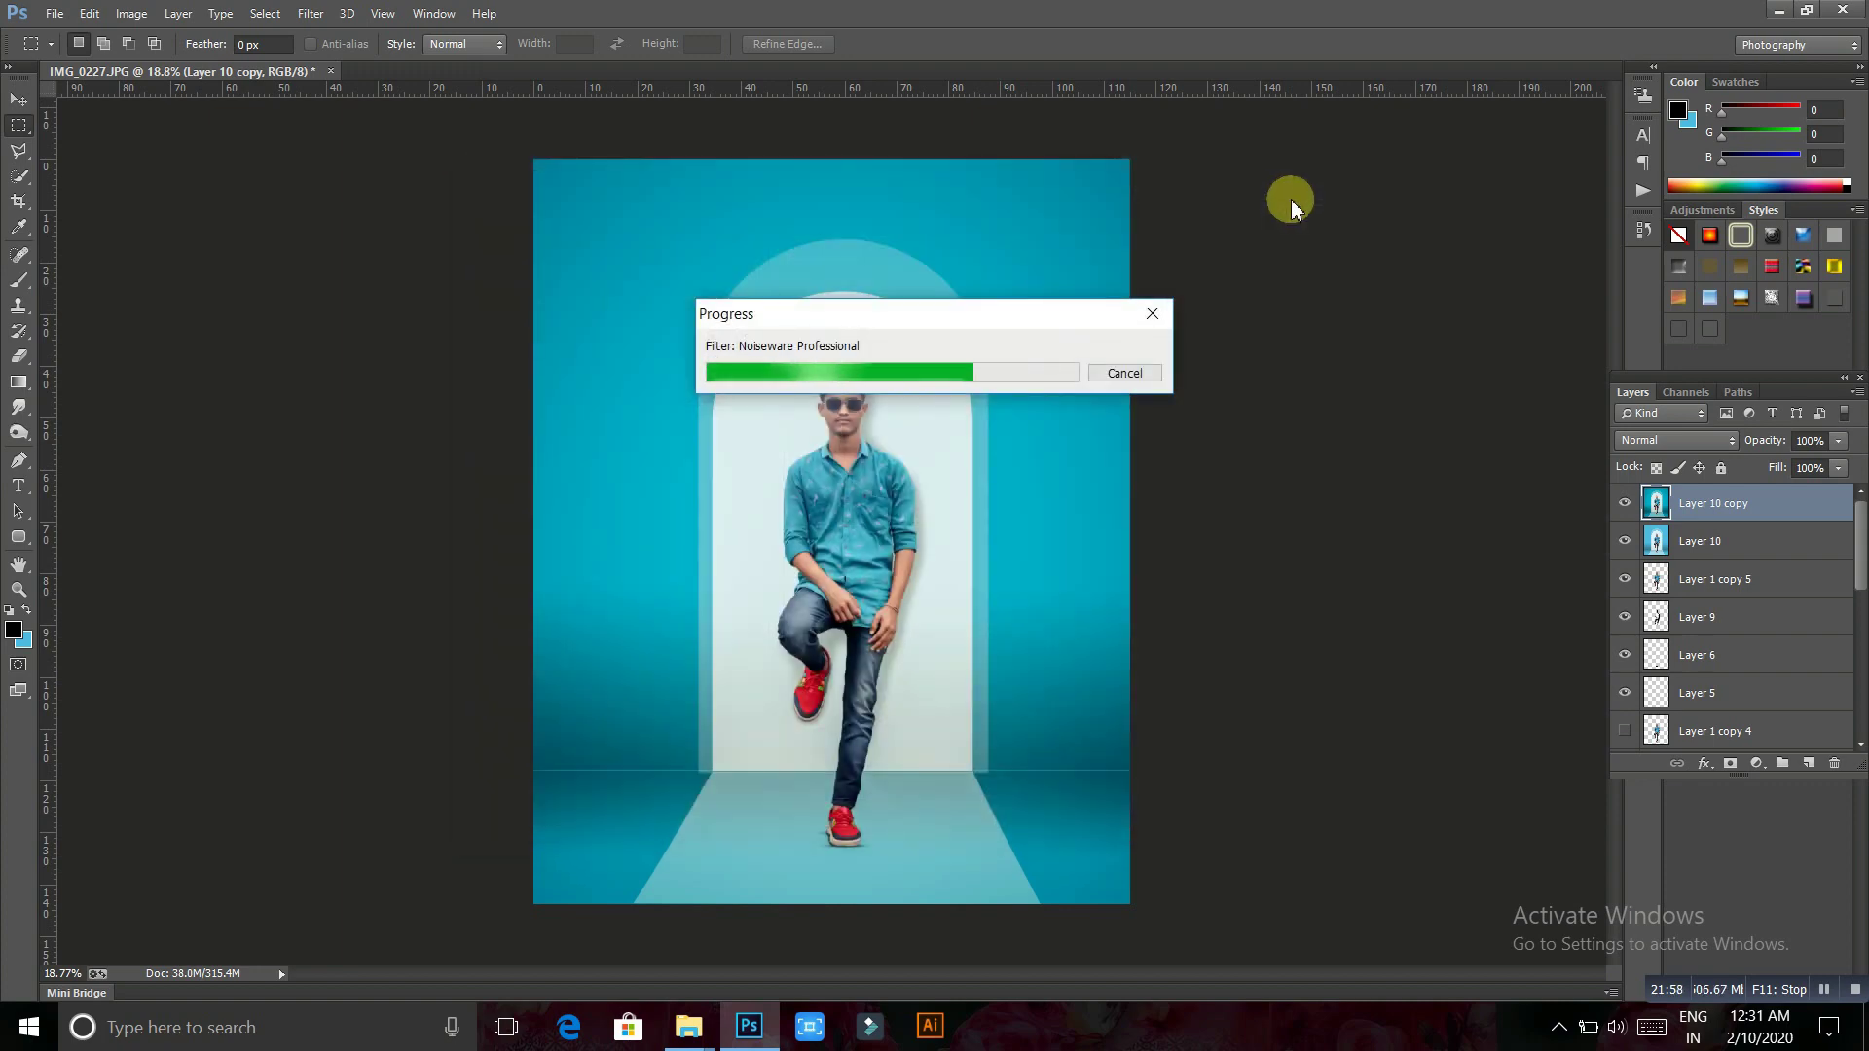
pyautogui.hotkey('ctrl', 'j')
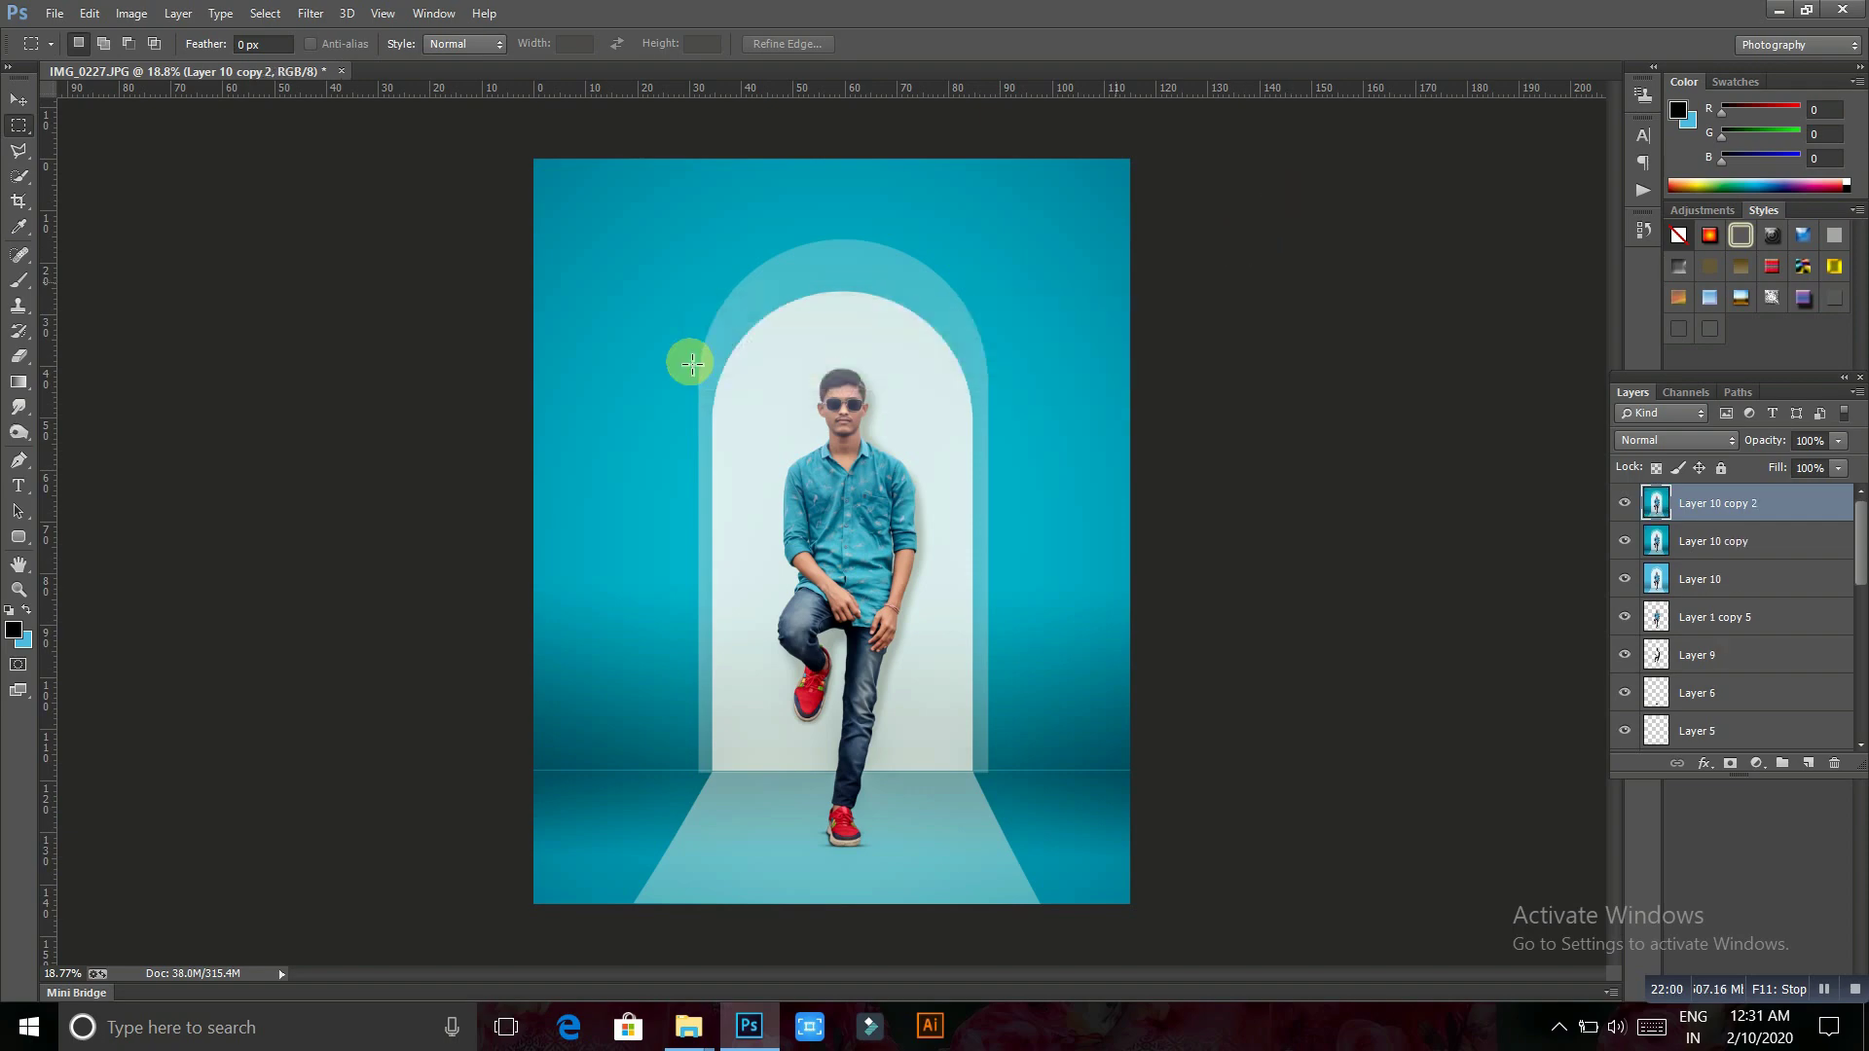
# Switch to the Mixer Brush and bring the man's face into view
pyautogui.rightClick(22, 290)
pyautogui.click(84, 335)
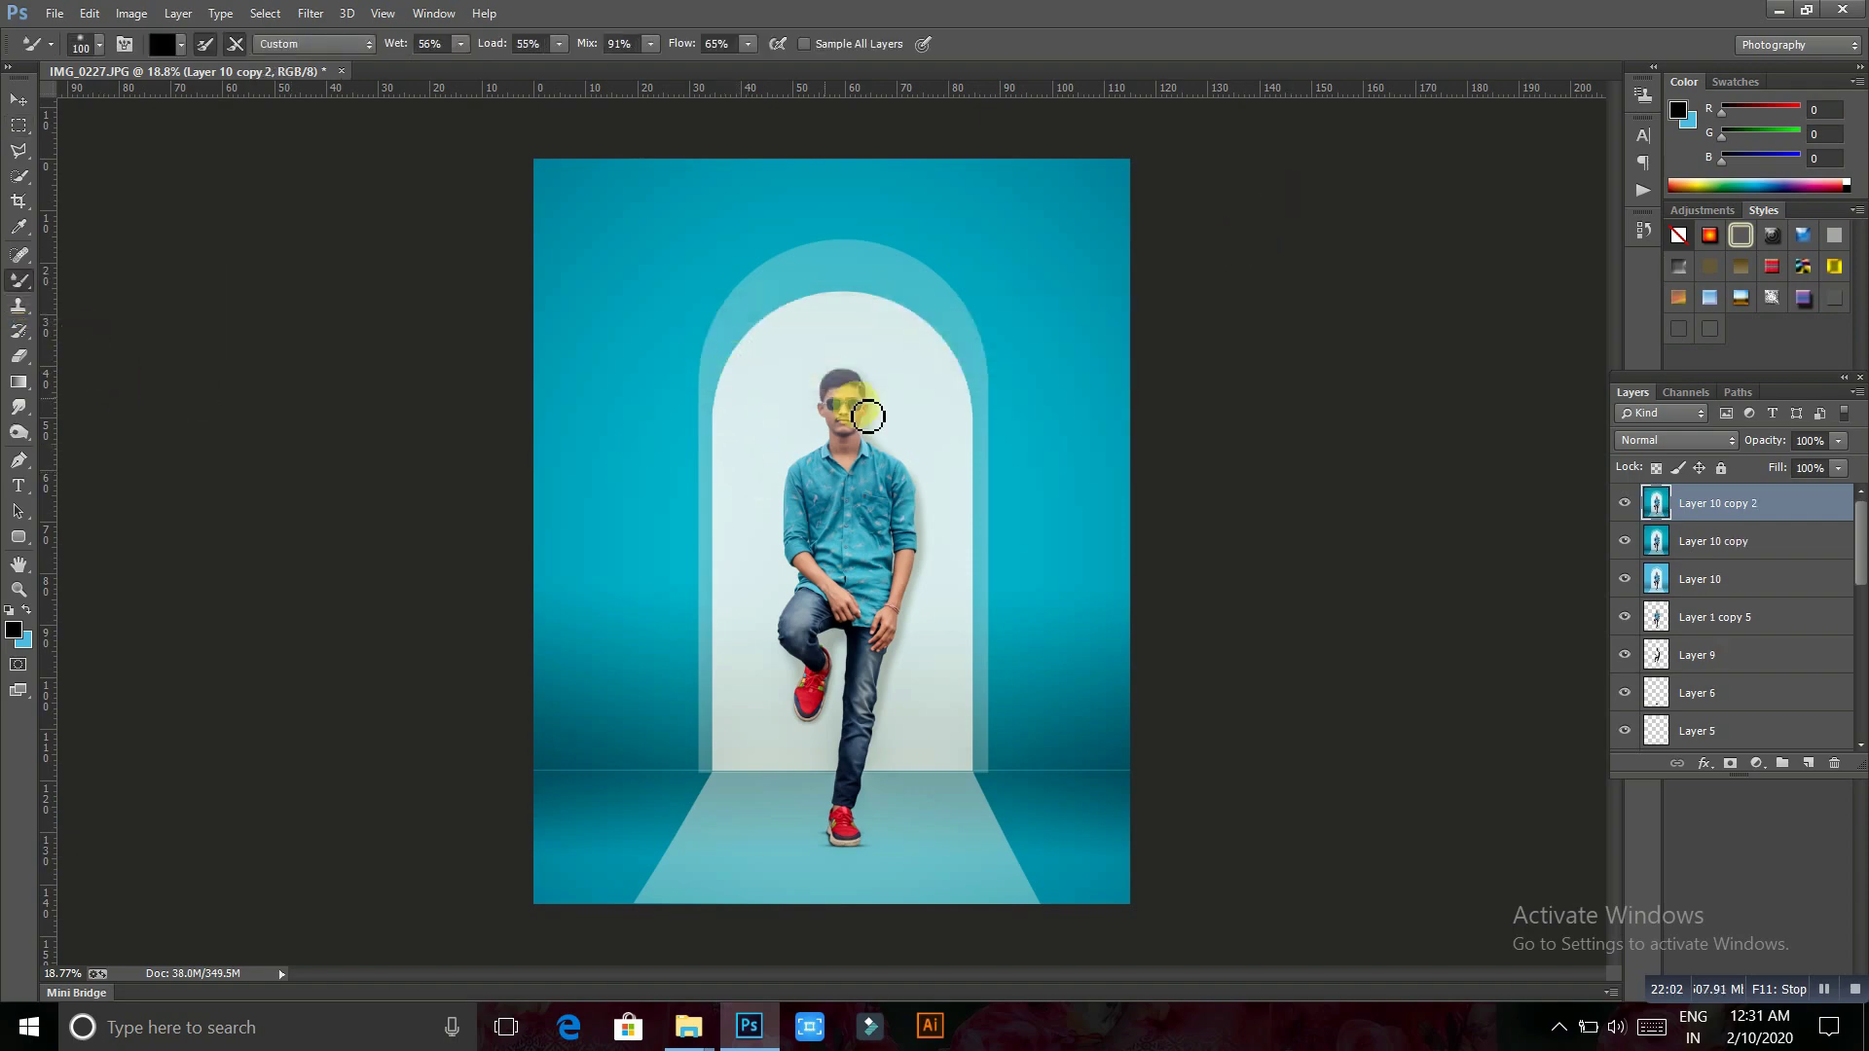
pyautogui.scroll(3, 870, 417)
pyautogui.scroll(2, 870, 389)
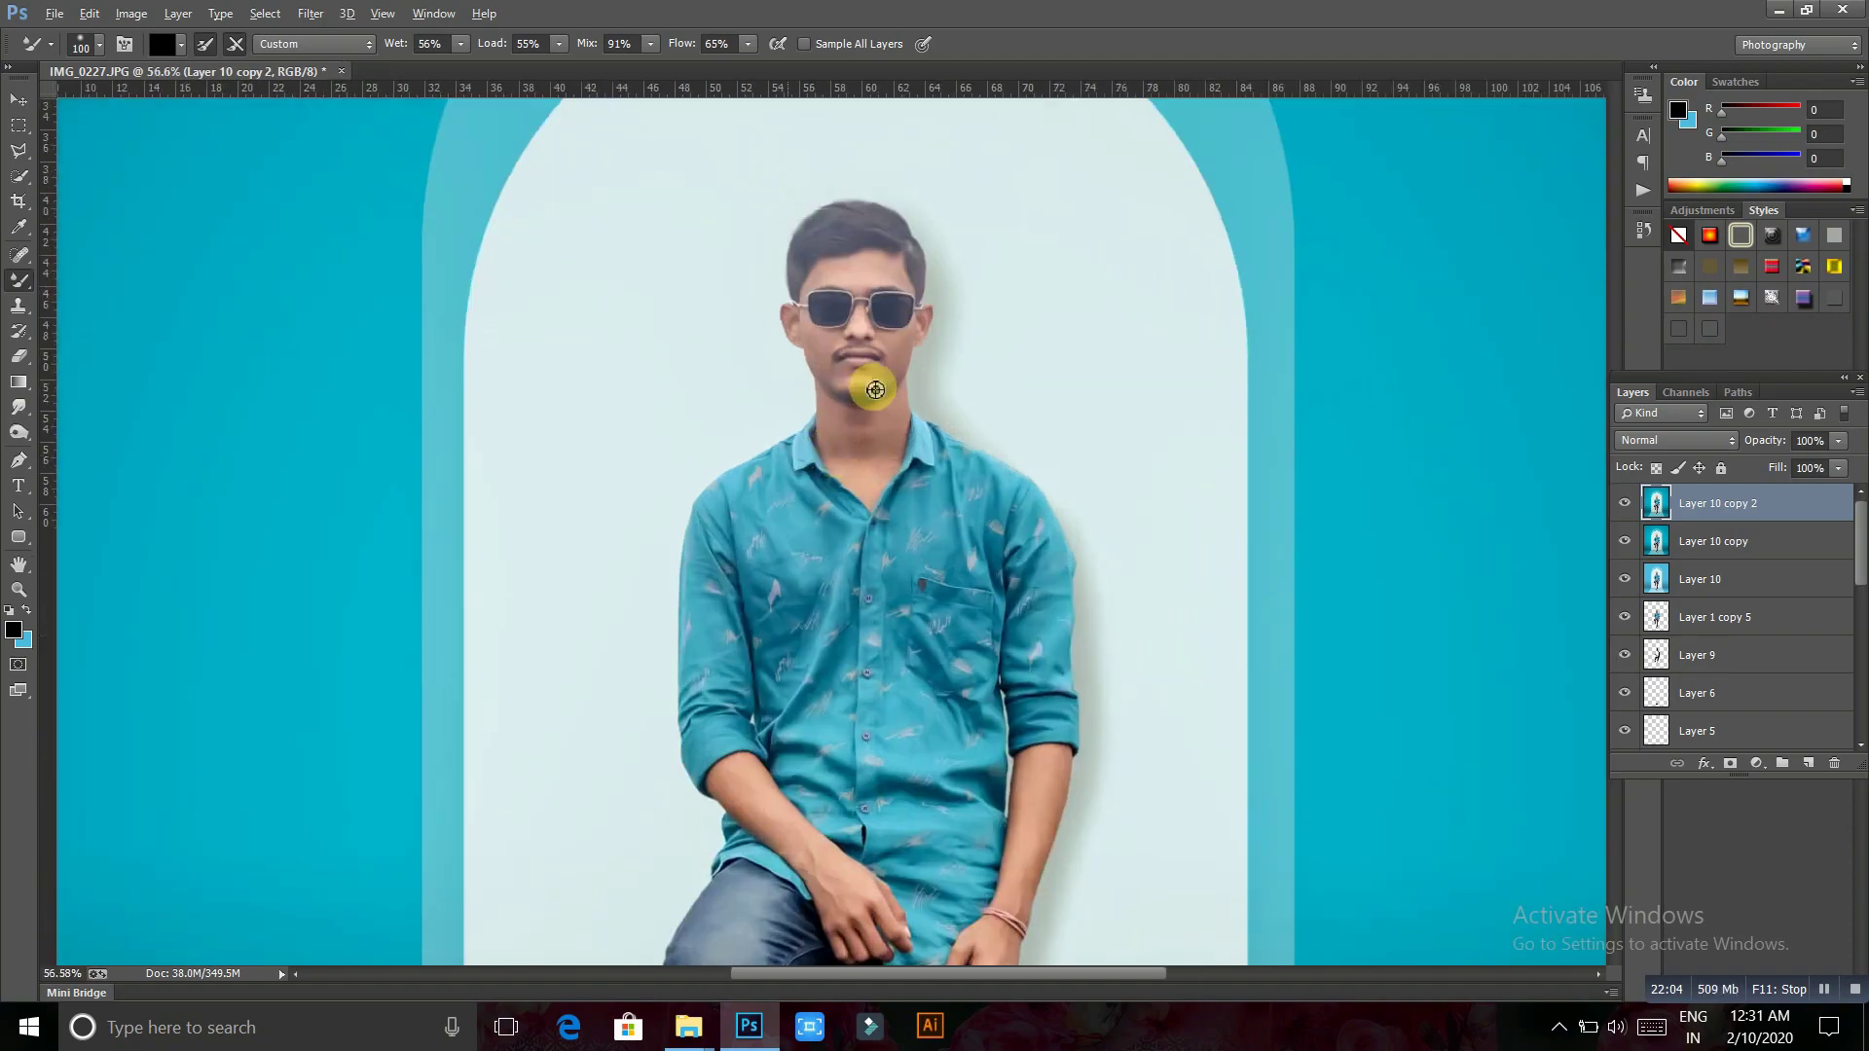
pyautogui.scroll(1, 869, 375)
pyautogui.scroll(3, 869, 369)
pyautogui.scroll(-1, 877, 379)
pyautogui.scroll(-2, 885, 396)
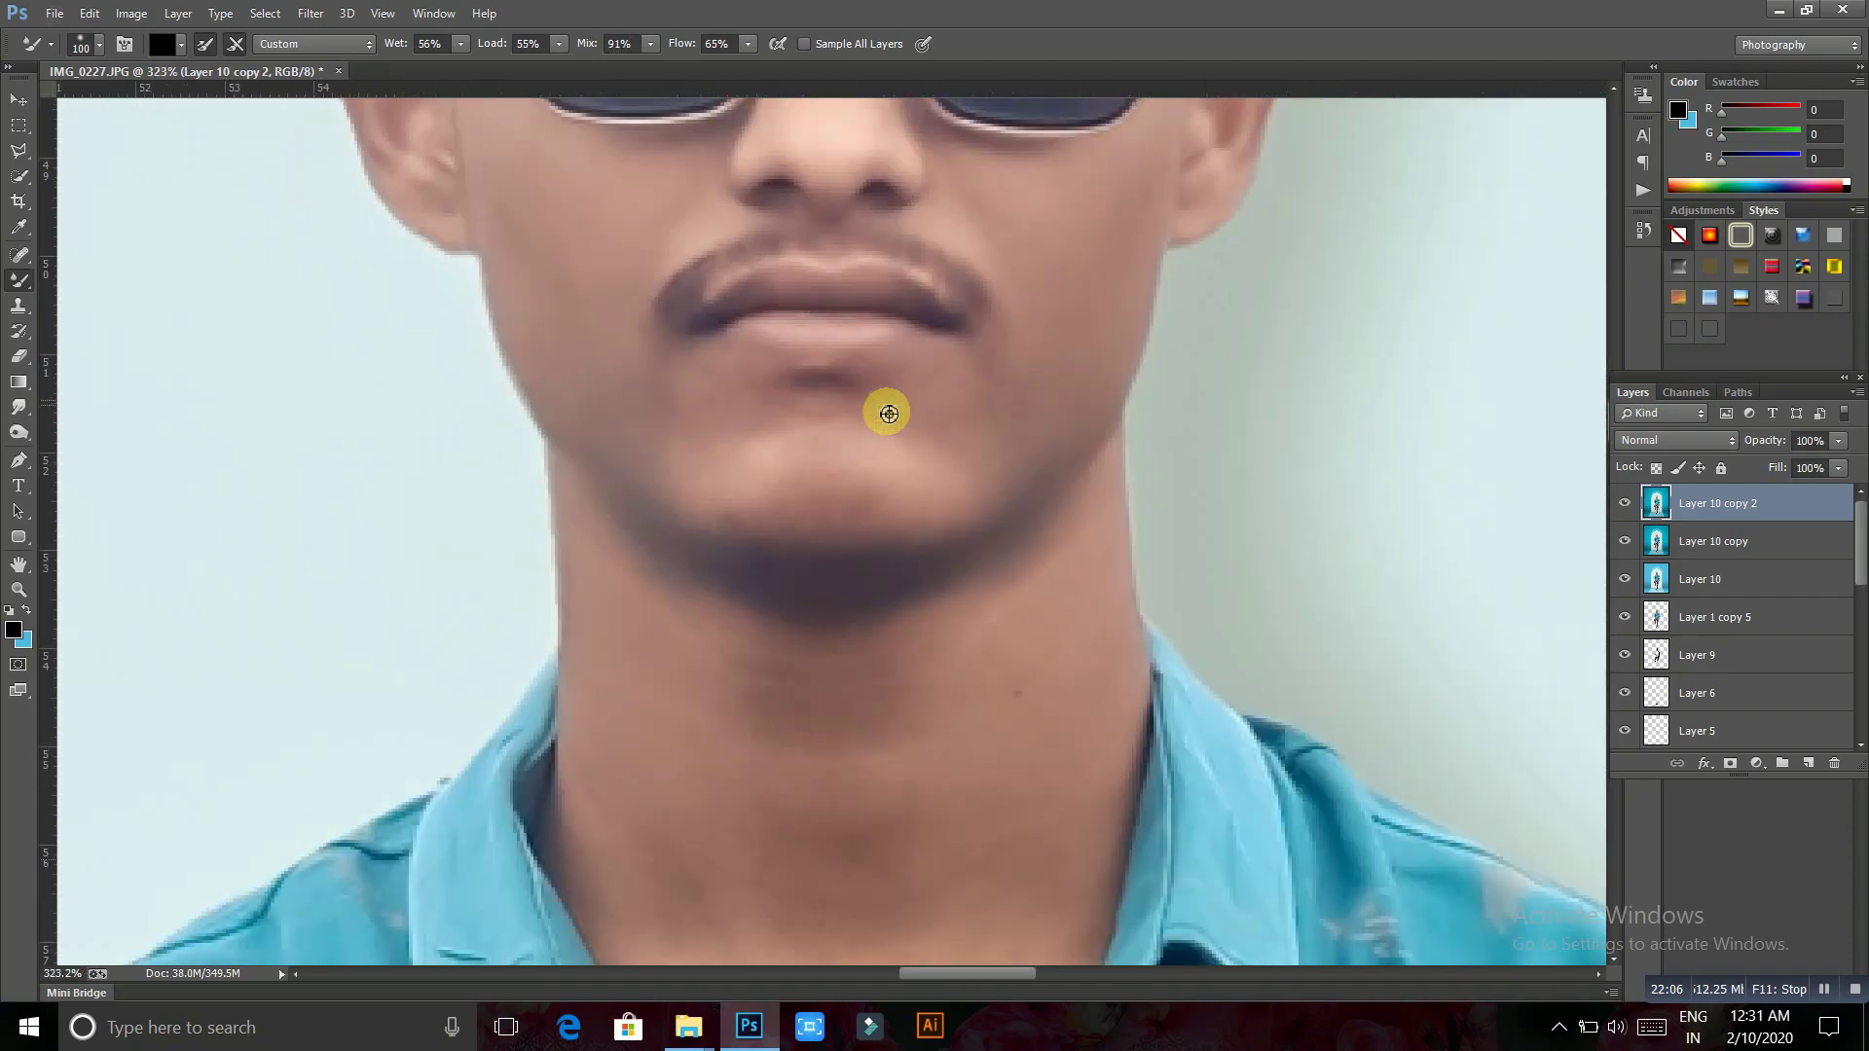
pyautogui.moveTo(904, 346); pyautogui.dragTo(917, 670)
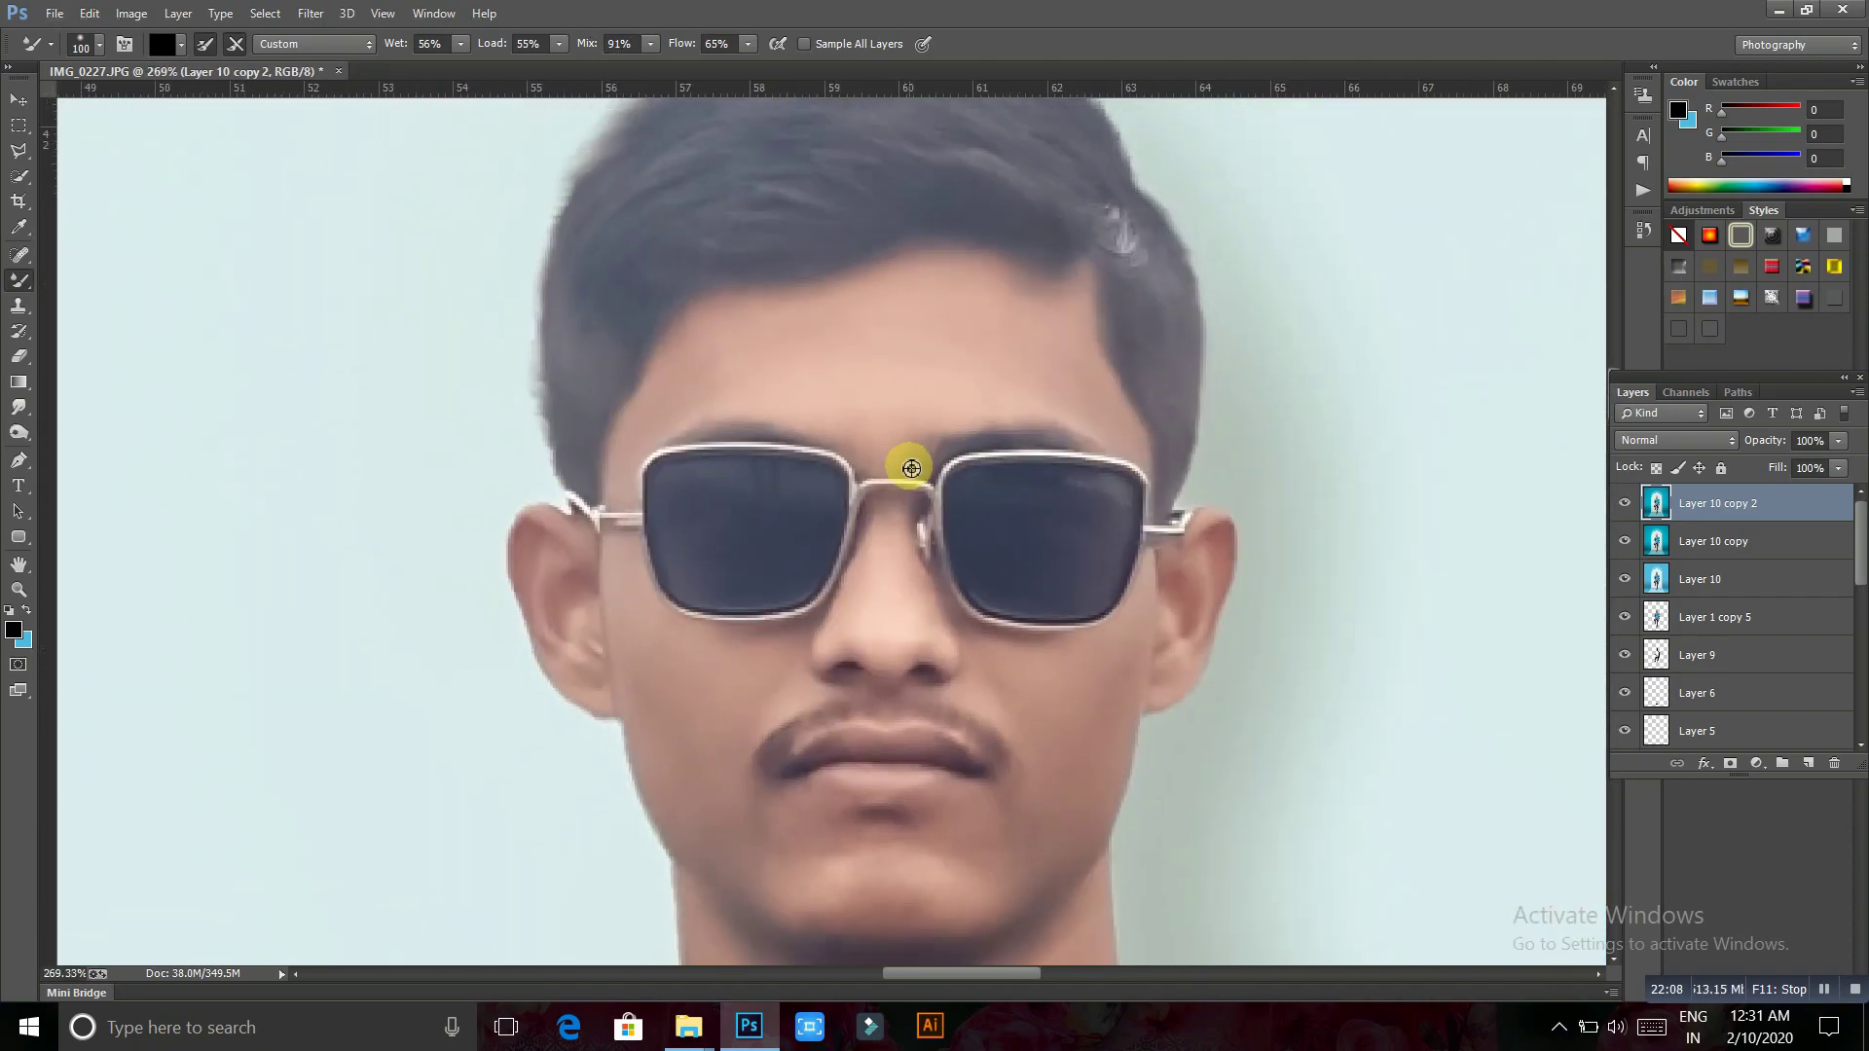
# Load the Mixer Brush with a skin sample and try sizes from 15 to 40
pyautogui.press('[')
pyautogui.press('[')
pyautogui.press('[')
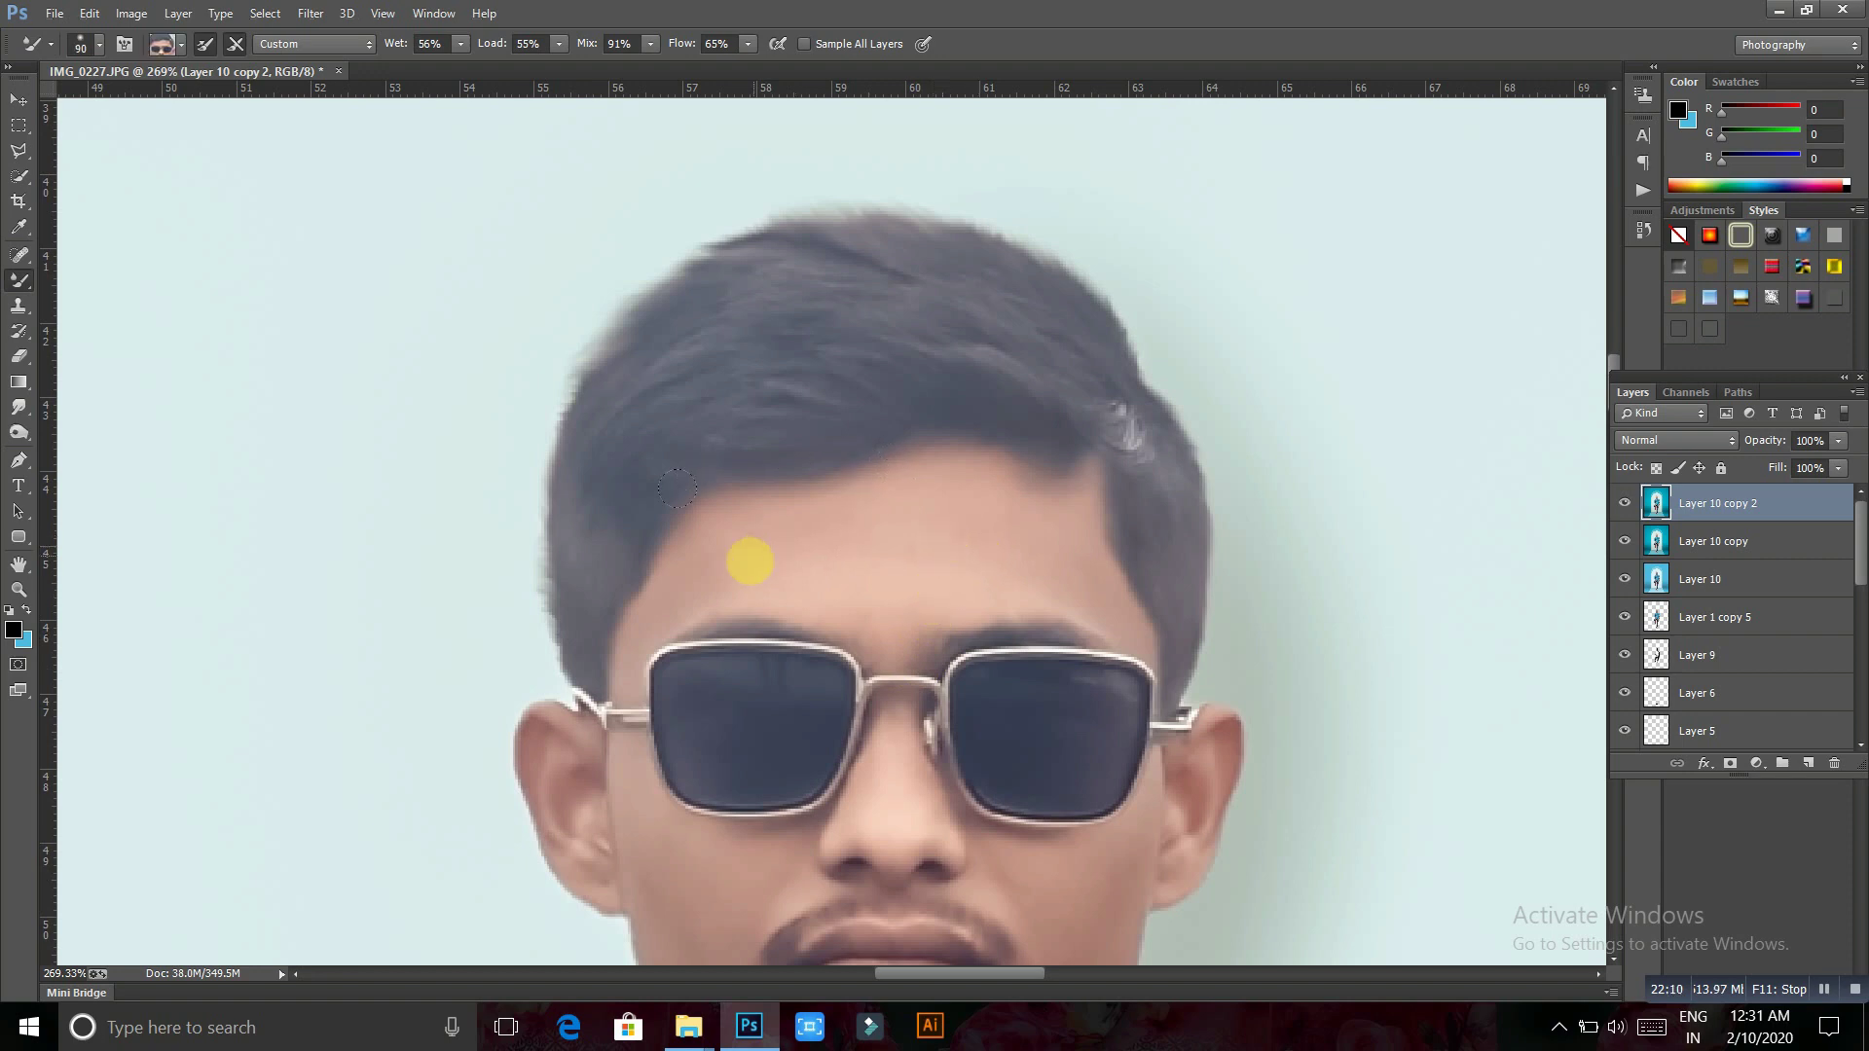
pyautogui.keyDown('alt'); pyautogui.click(746, 555); pyautogui.keyUp('alt')
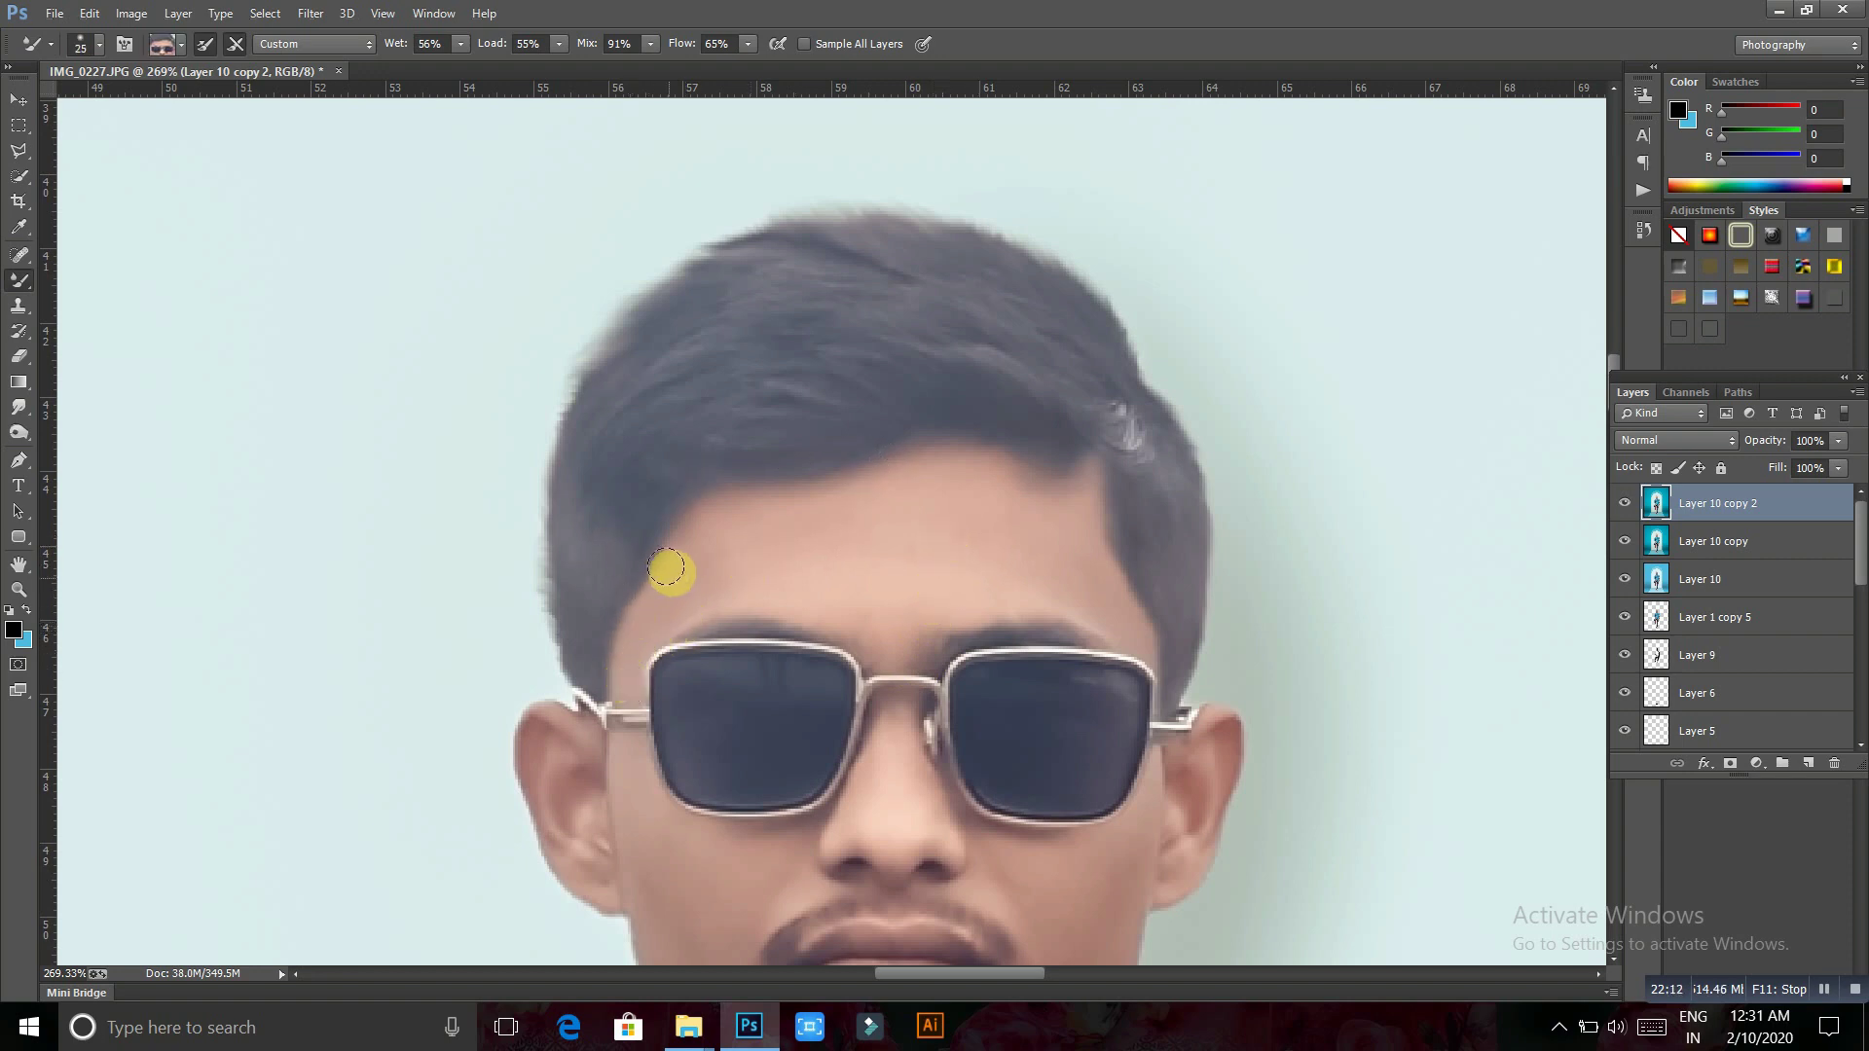
pyautogui.press(']')
pyautogui.press(']')
pyautogui.press(']')
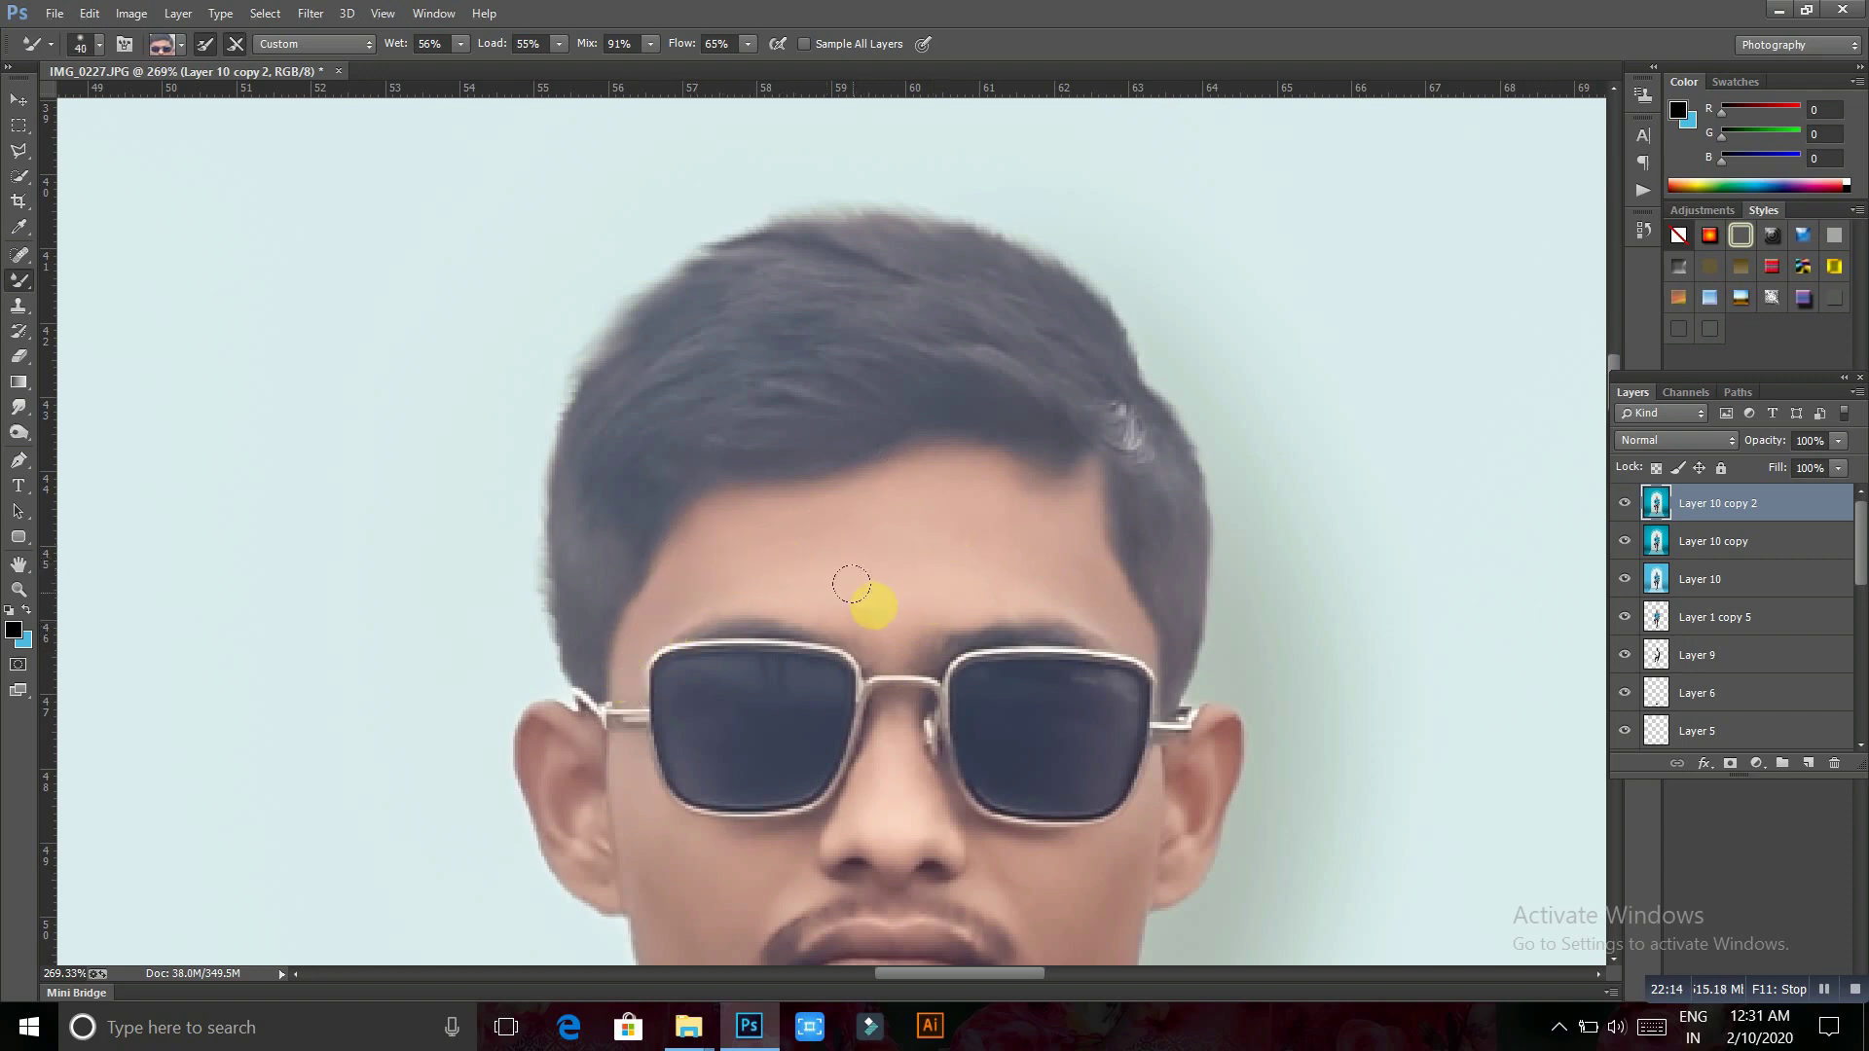
pyautogui.press(']')
pyautogui.press('[')
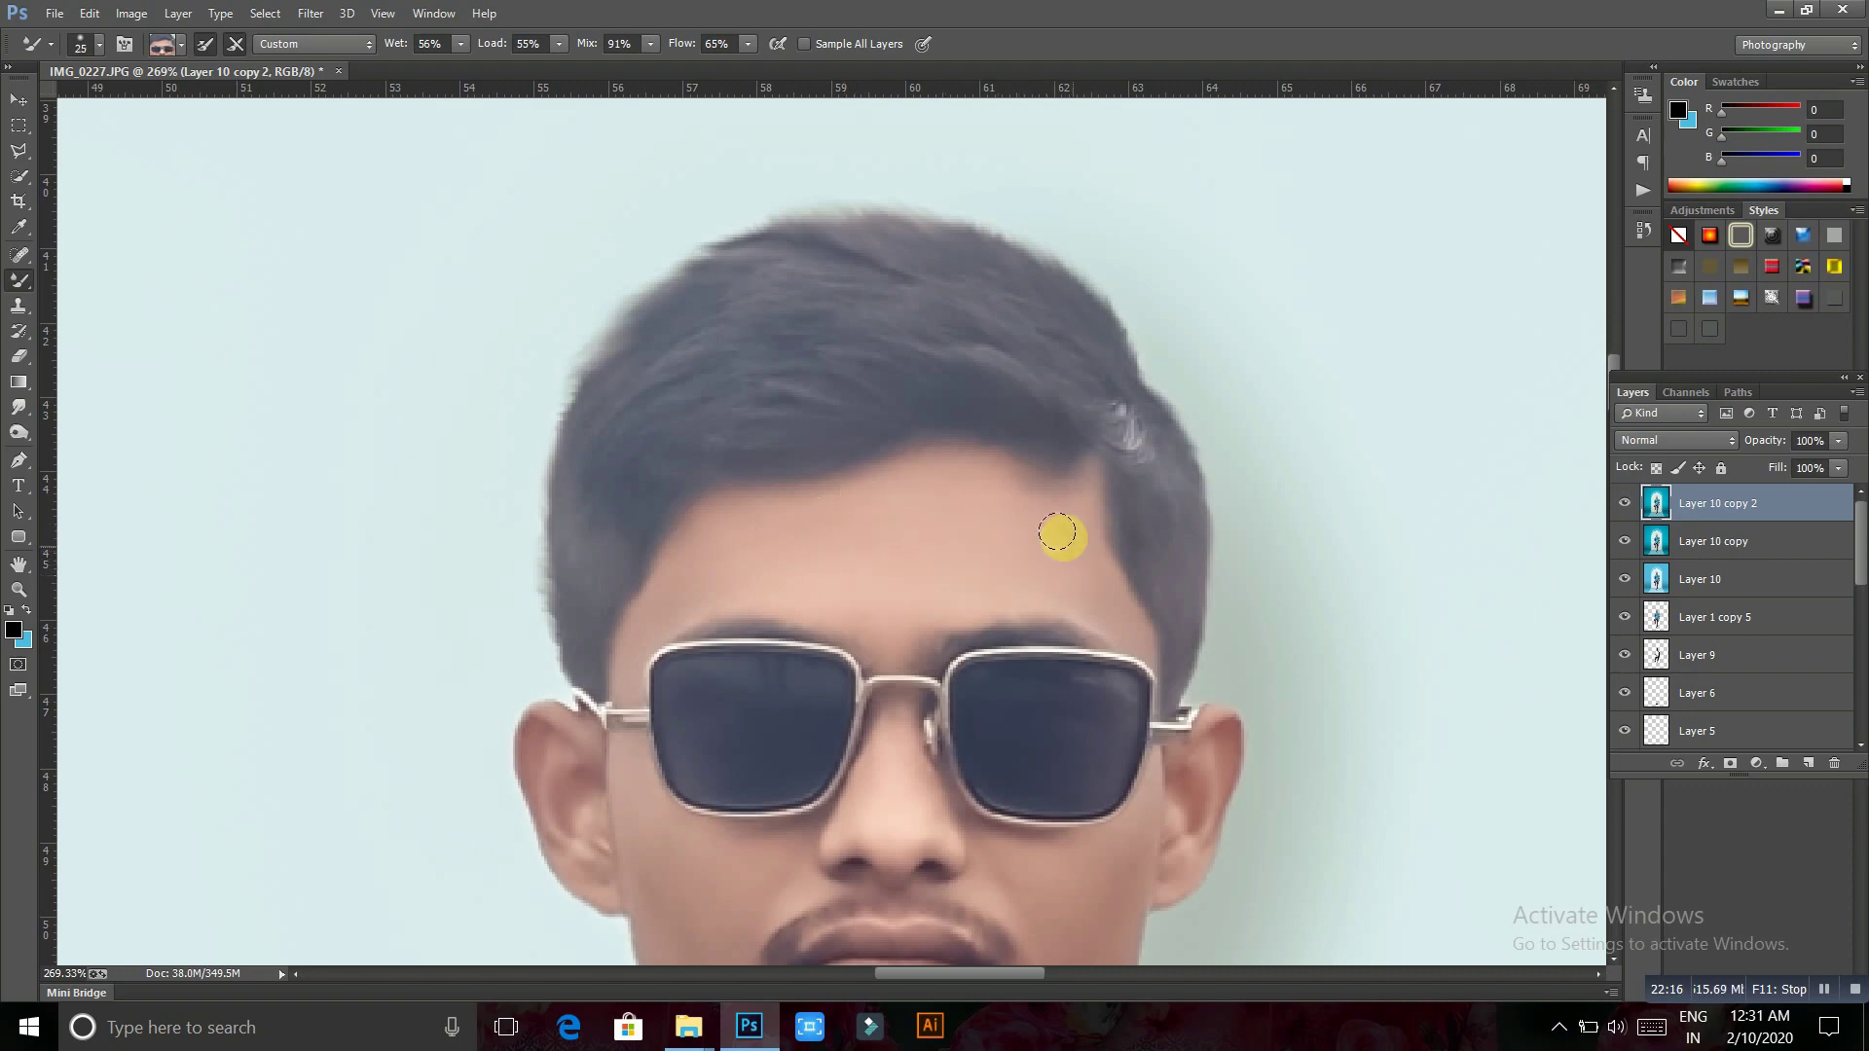
pyautogui.press('[')
pyautogui.press('[')
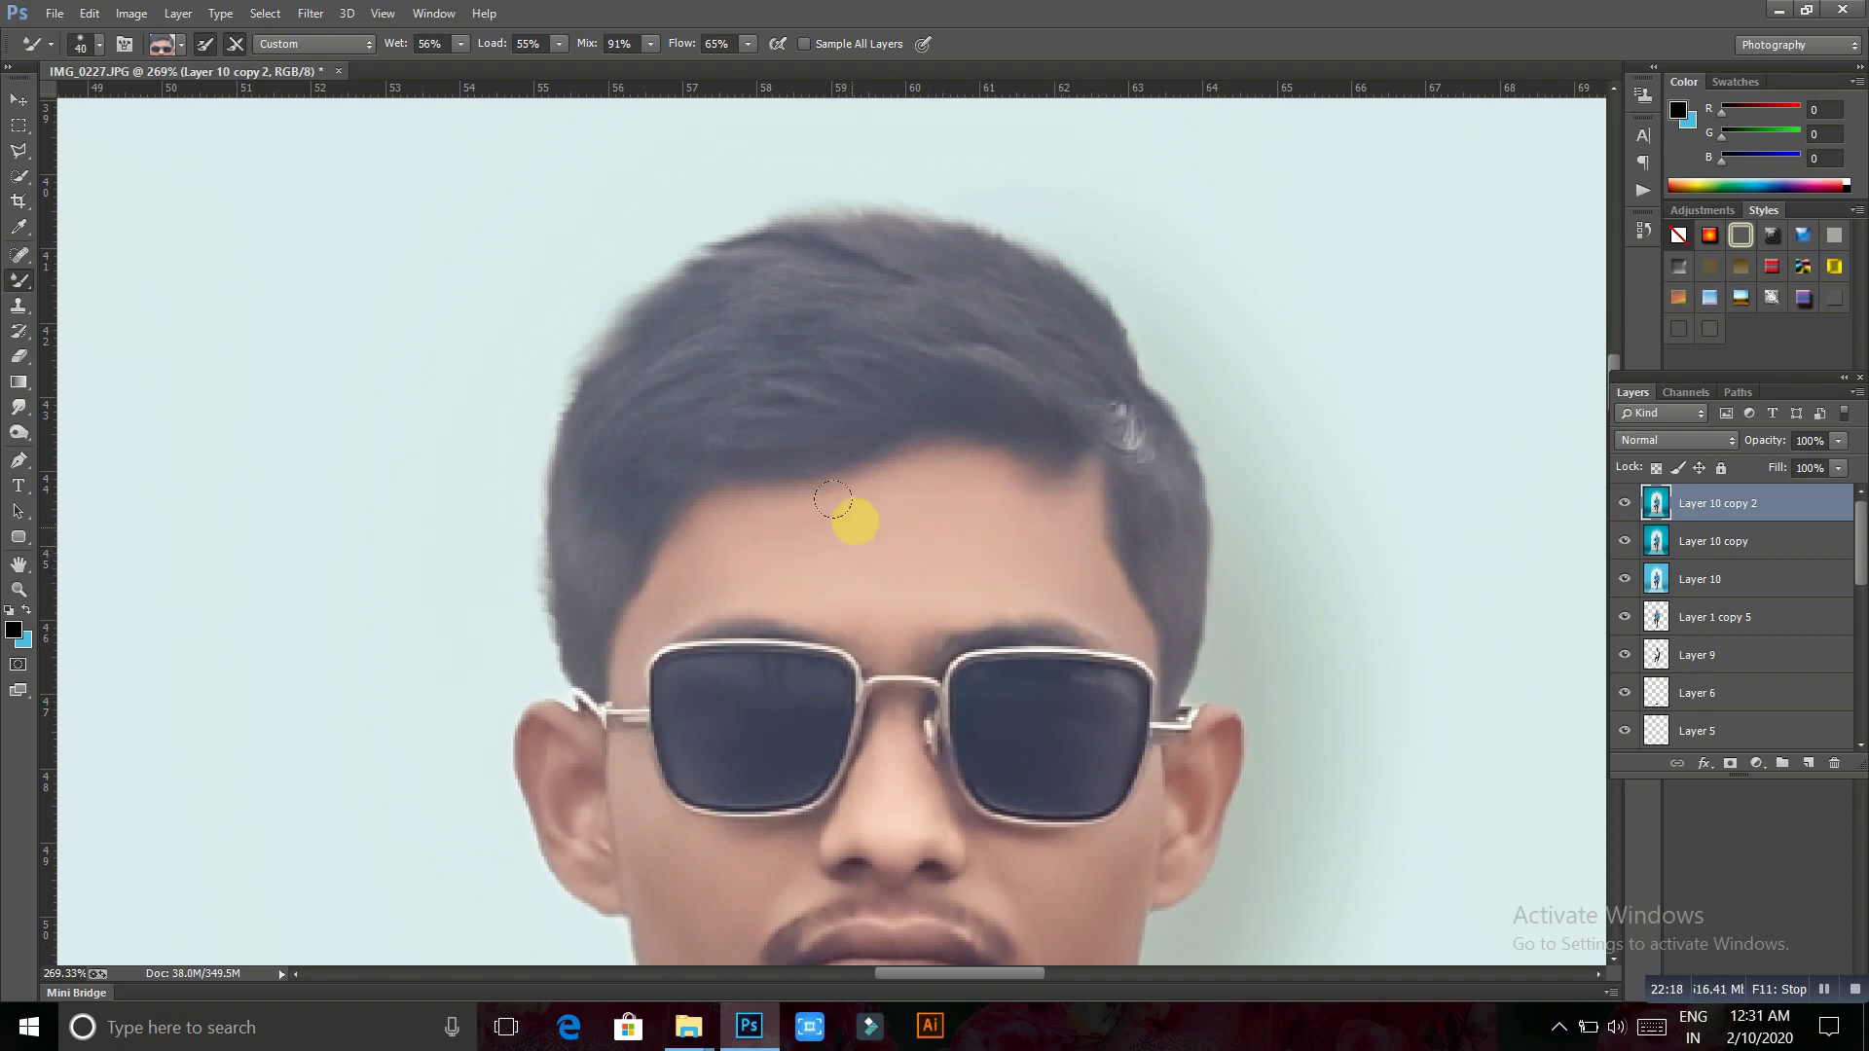
pyautogui.scroll(-1, 934, 551)
pyautogui.scroll(-1, 918, 729)
pyautogui.press('[')
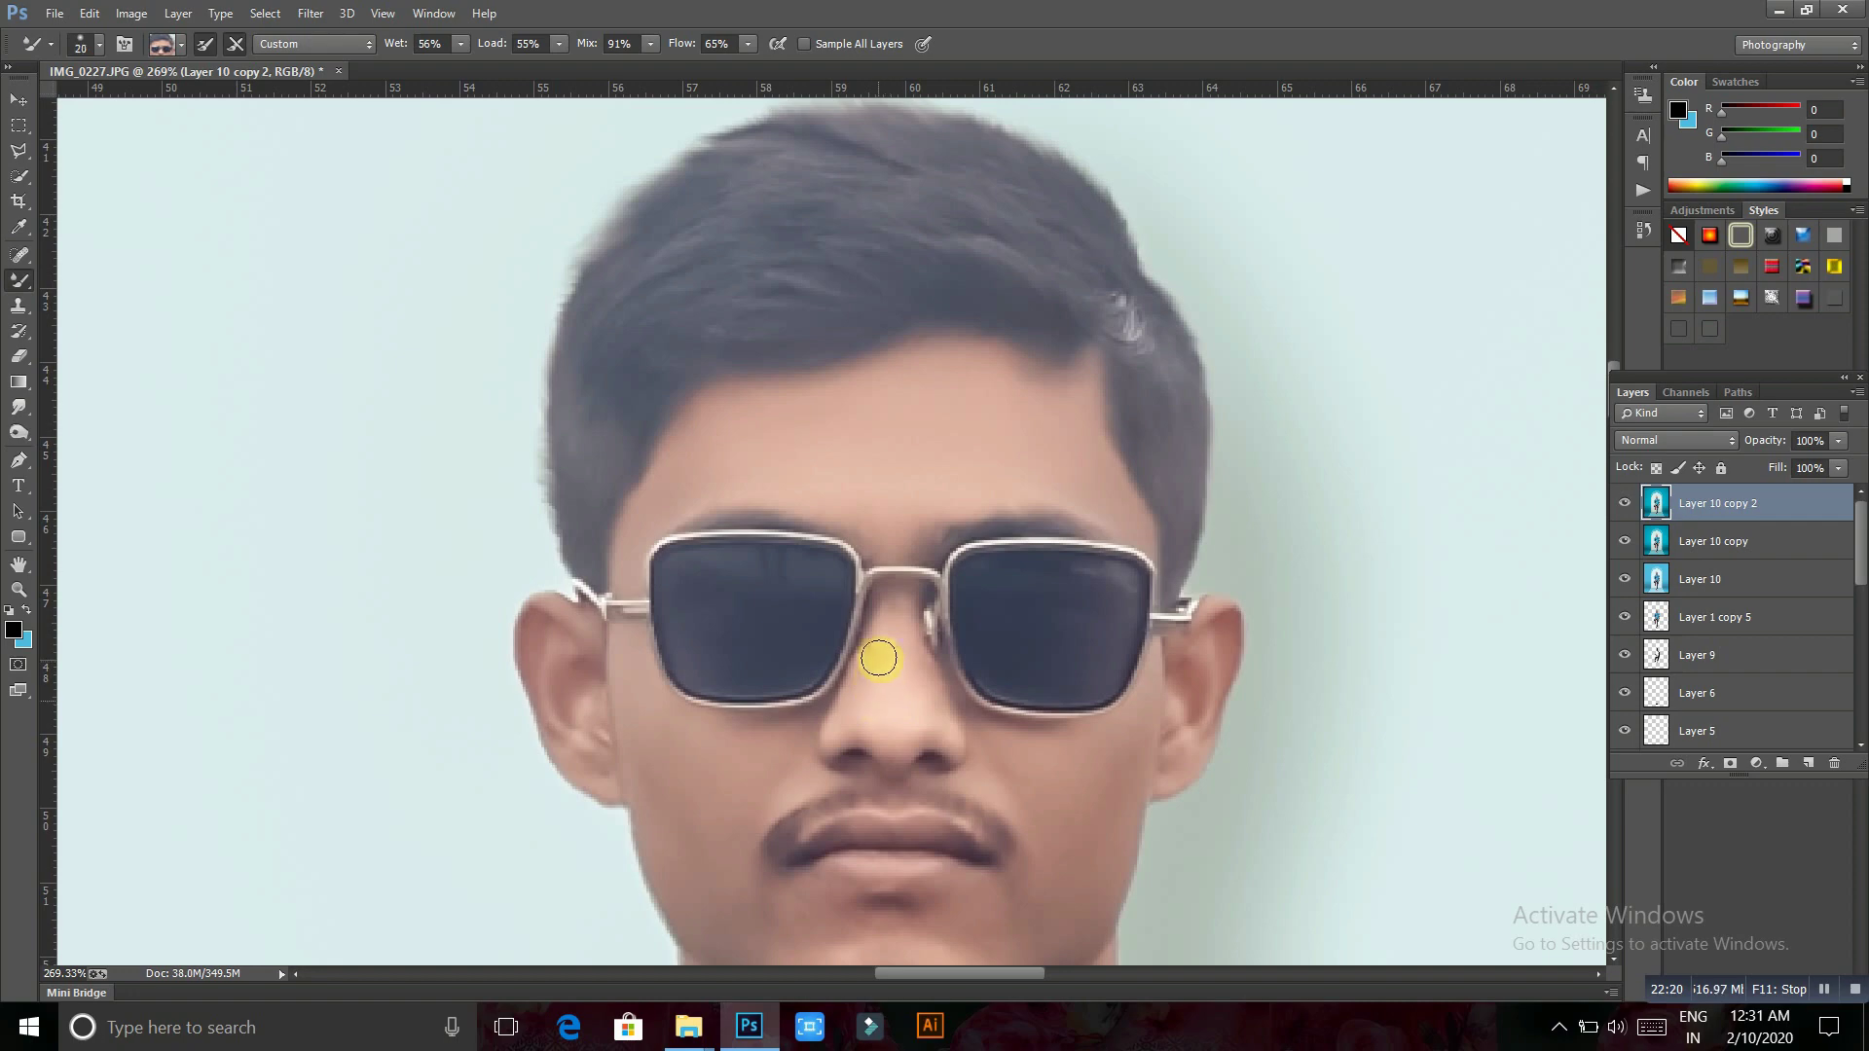
# Zoom toward the cheek and settle the blending brush at about 30
pyautogui.scroll(-1, 908, 711)
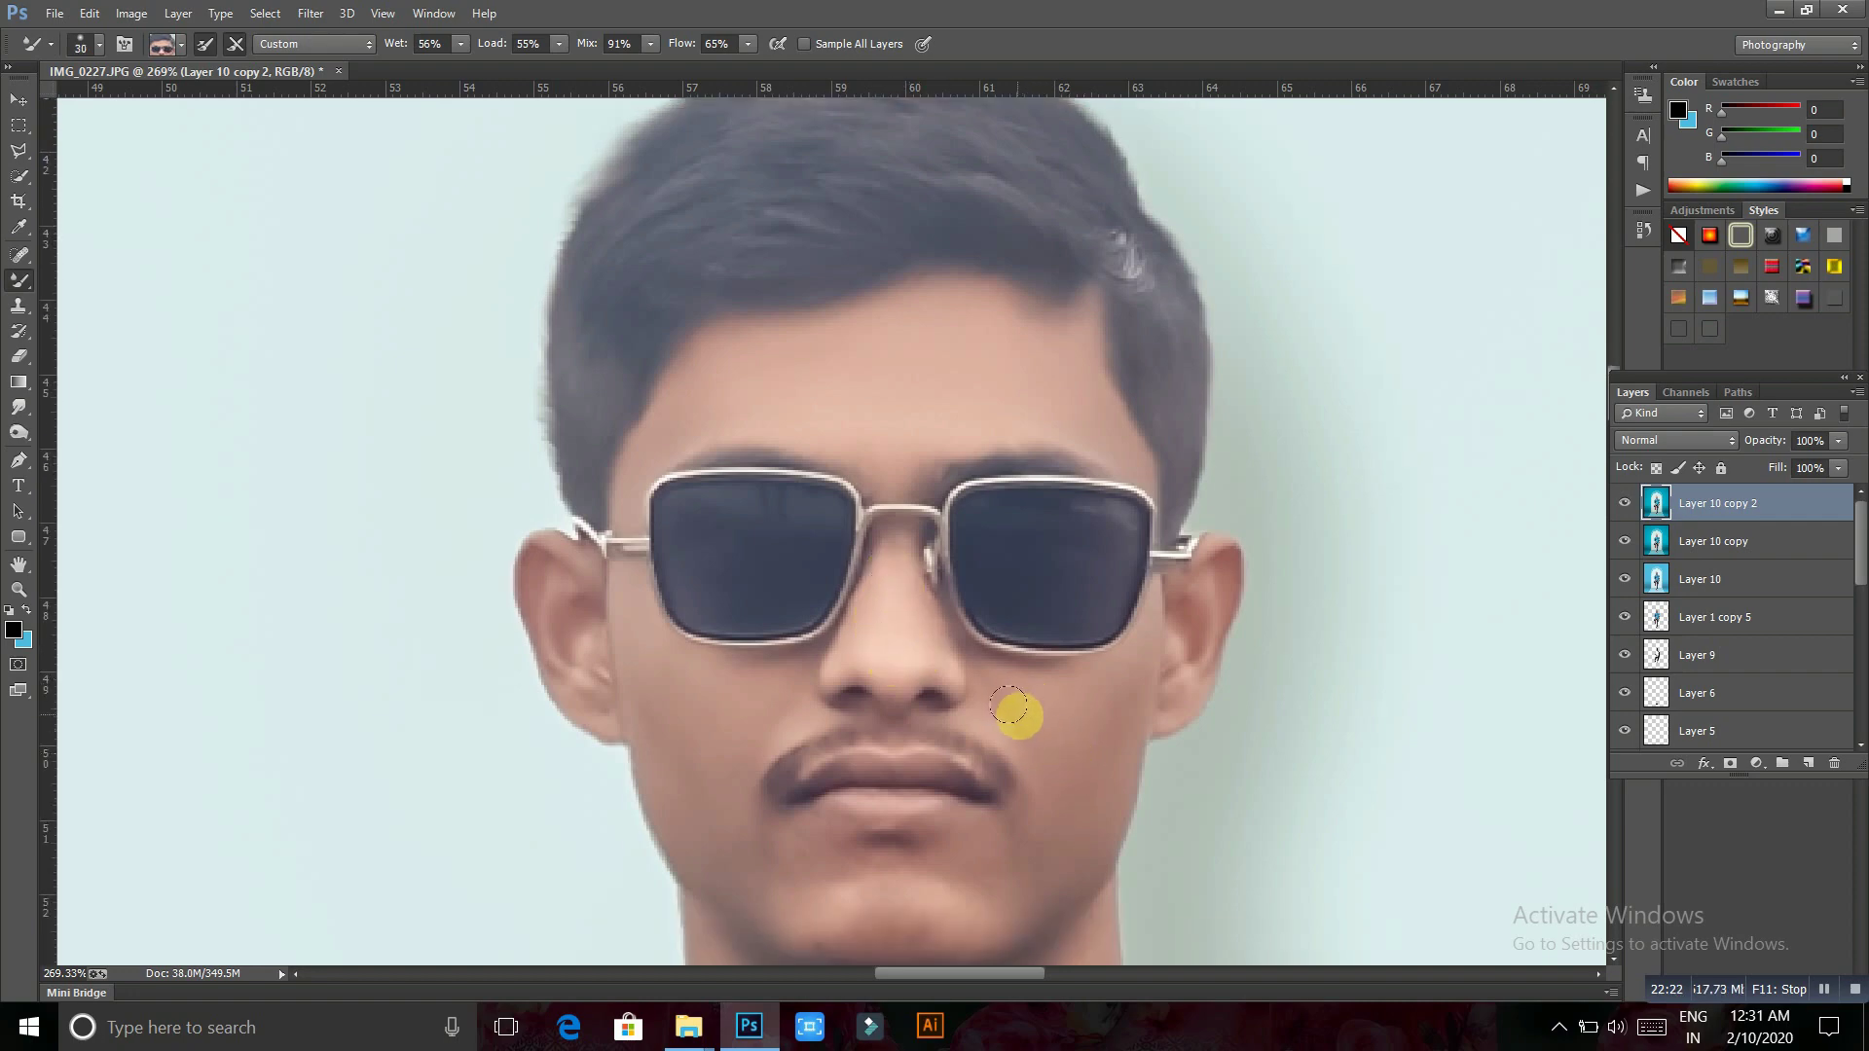
pyautogui.press('[')
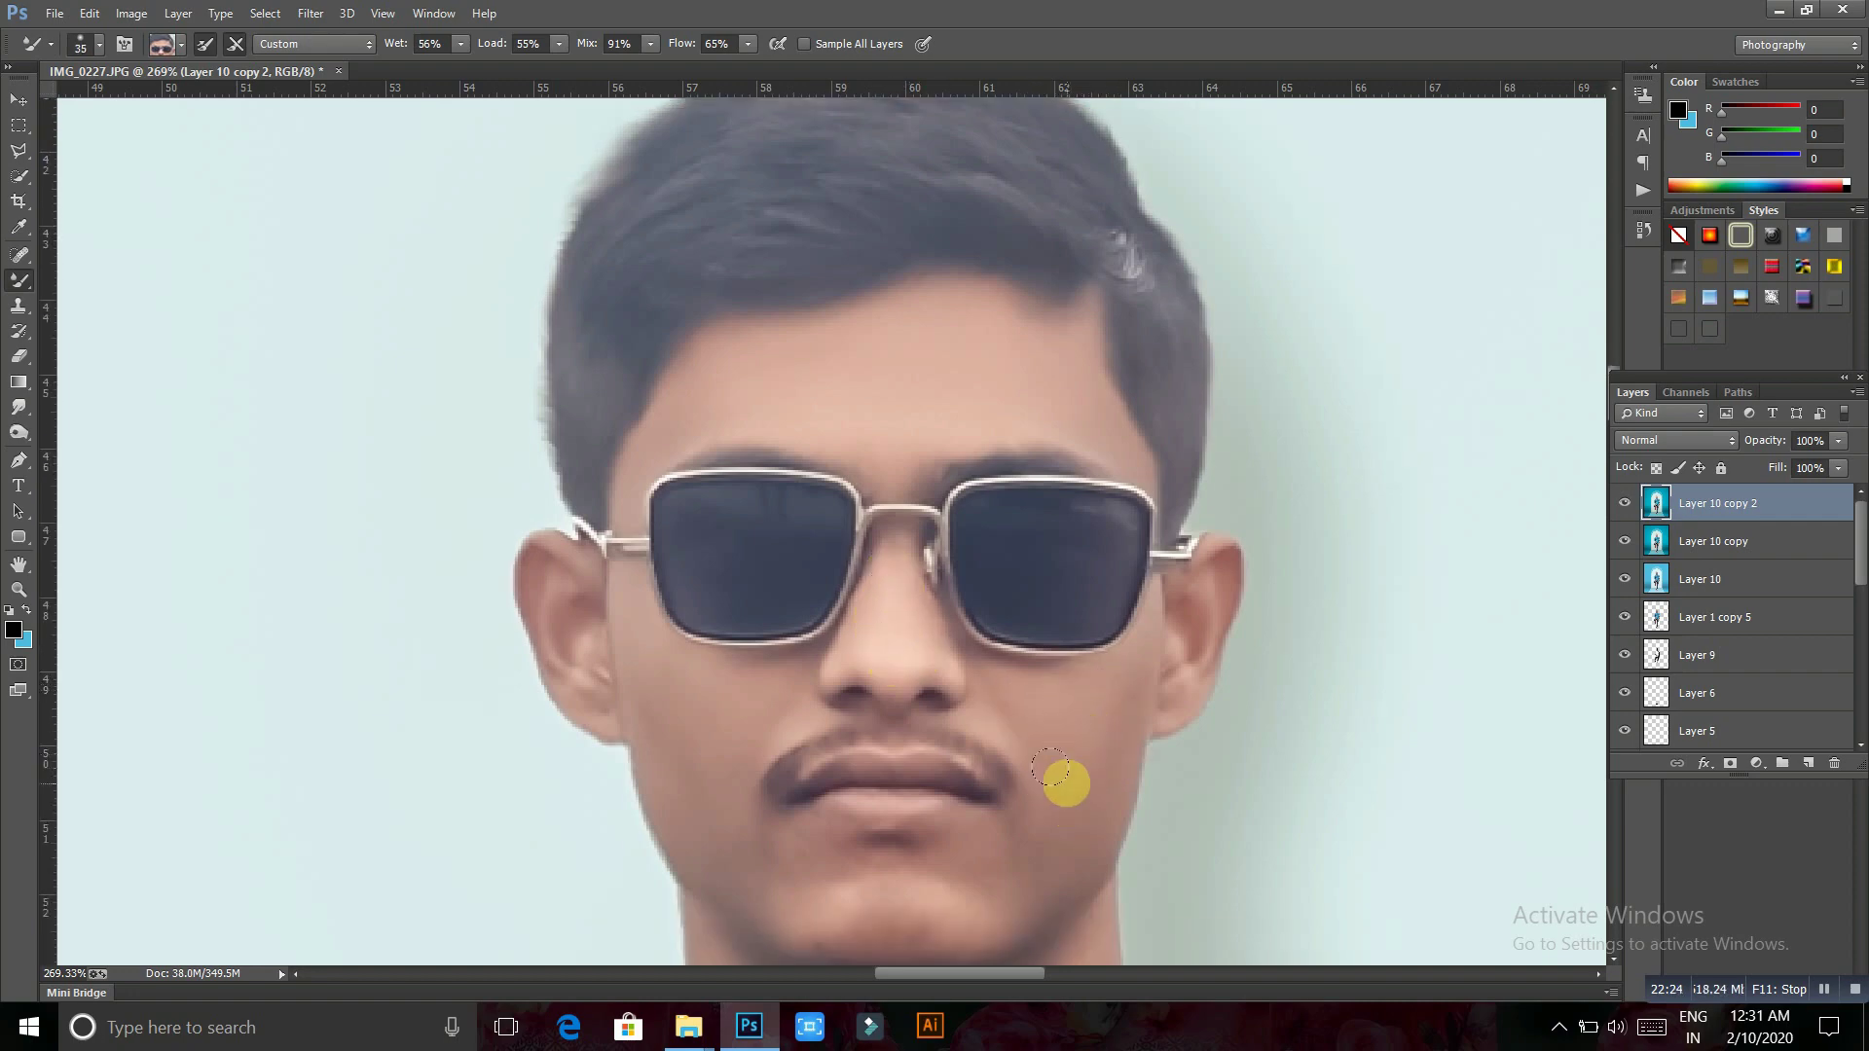
pyautogui.scroll(-1, 1068, 780)
pyautogui.press(']')
pyautogui.press(']')
pyautogui.press(']')
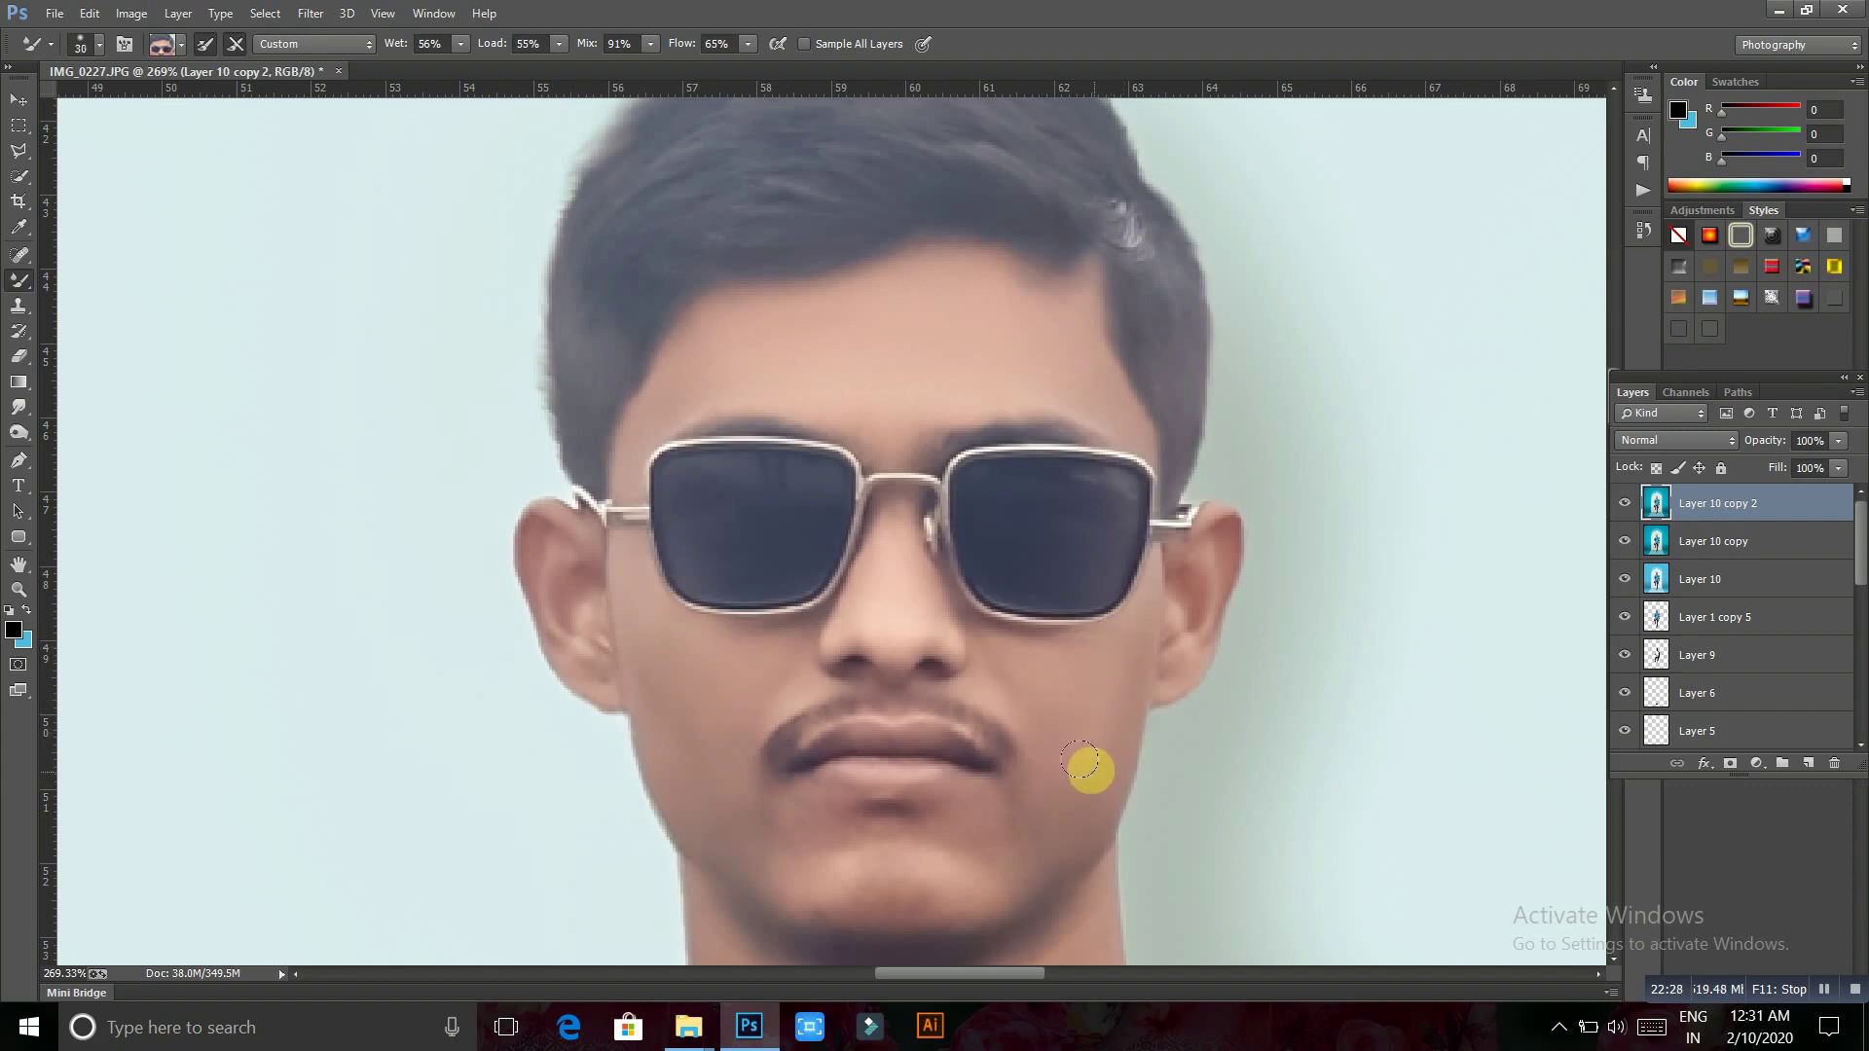
pyautogui.press('[')
pyautogui.press('[')
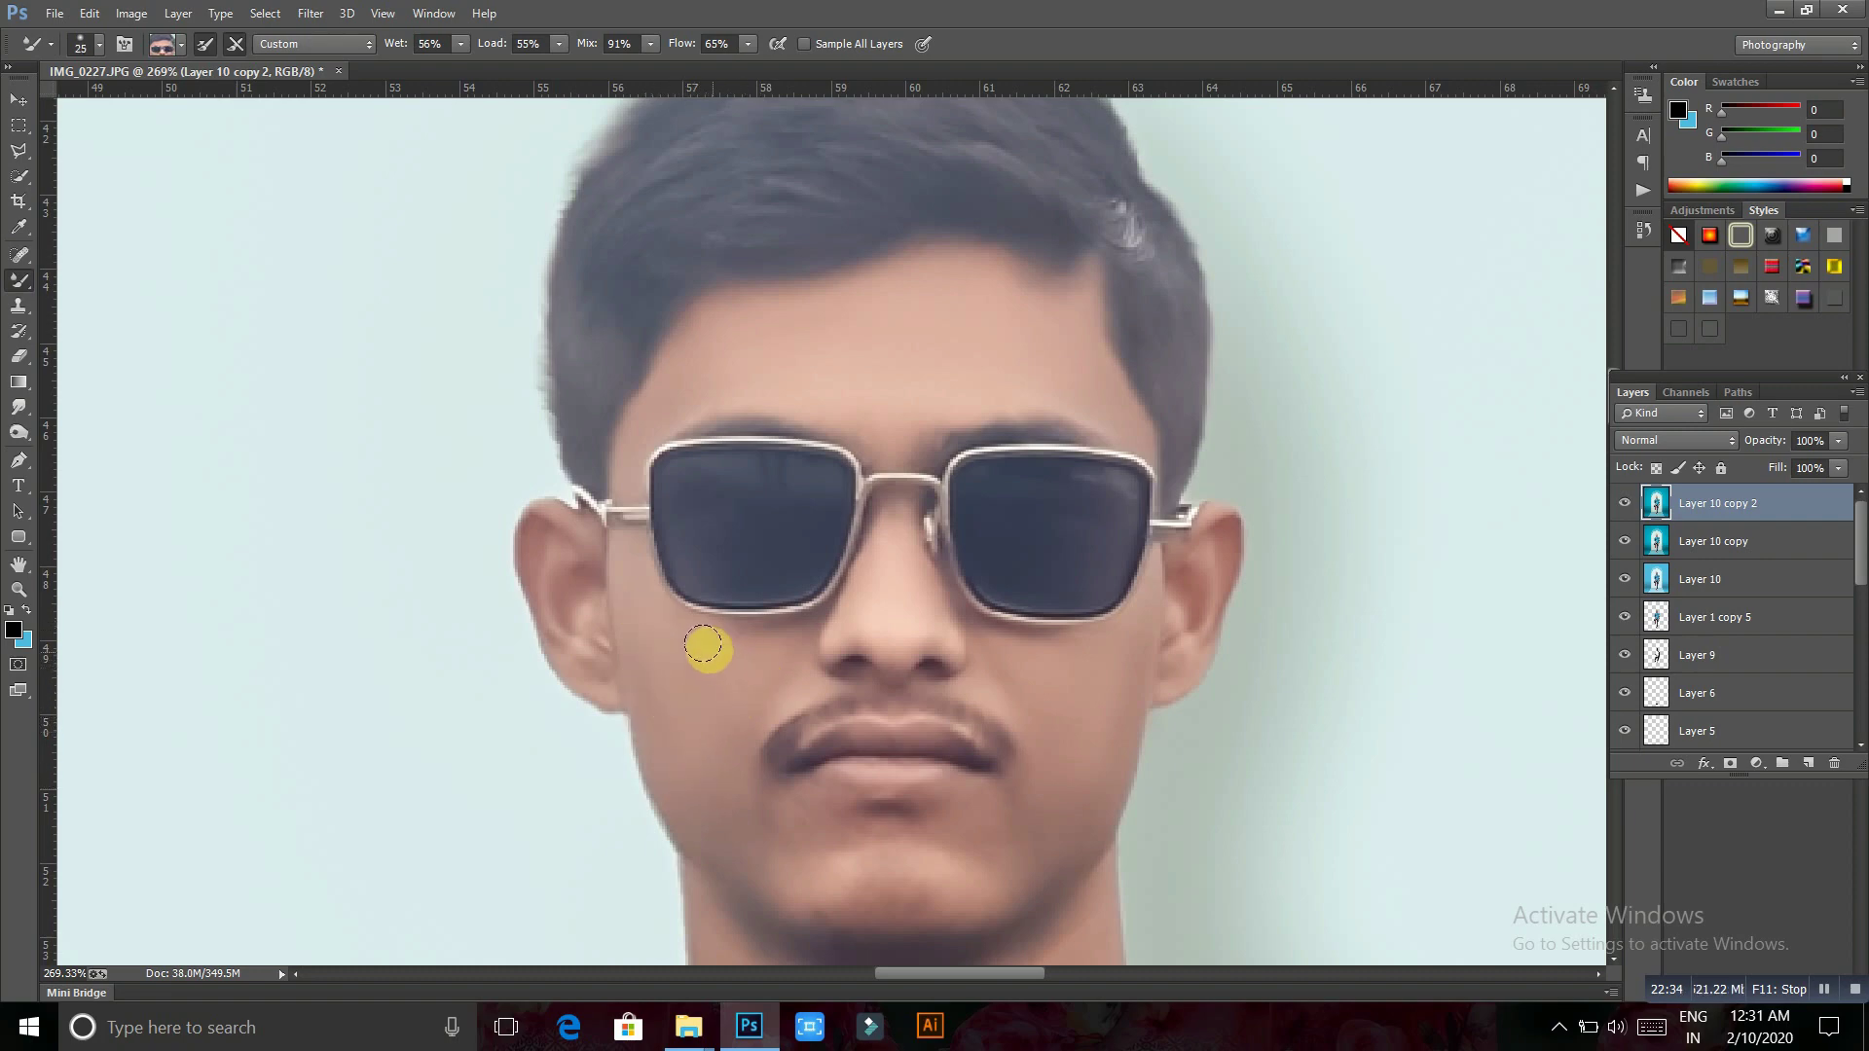
pyautogui.scroll(-2, 805, 798)
pyautogui.scroll(-1, 808, 803)
pyautogui.press('[')
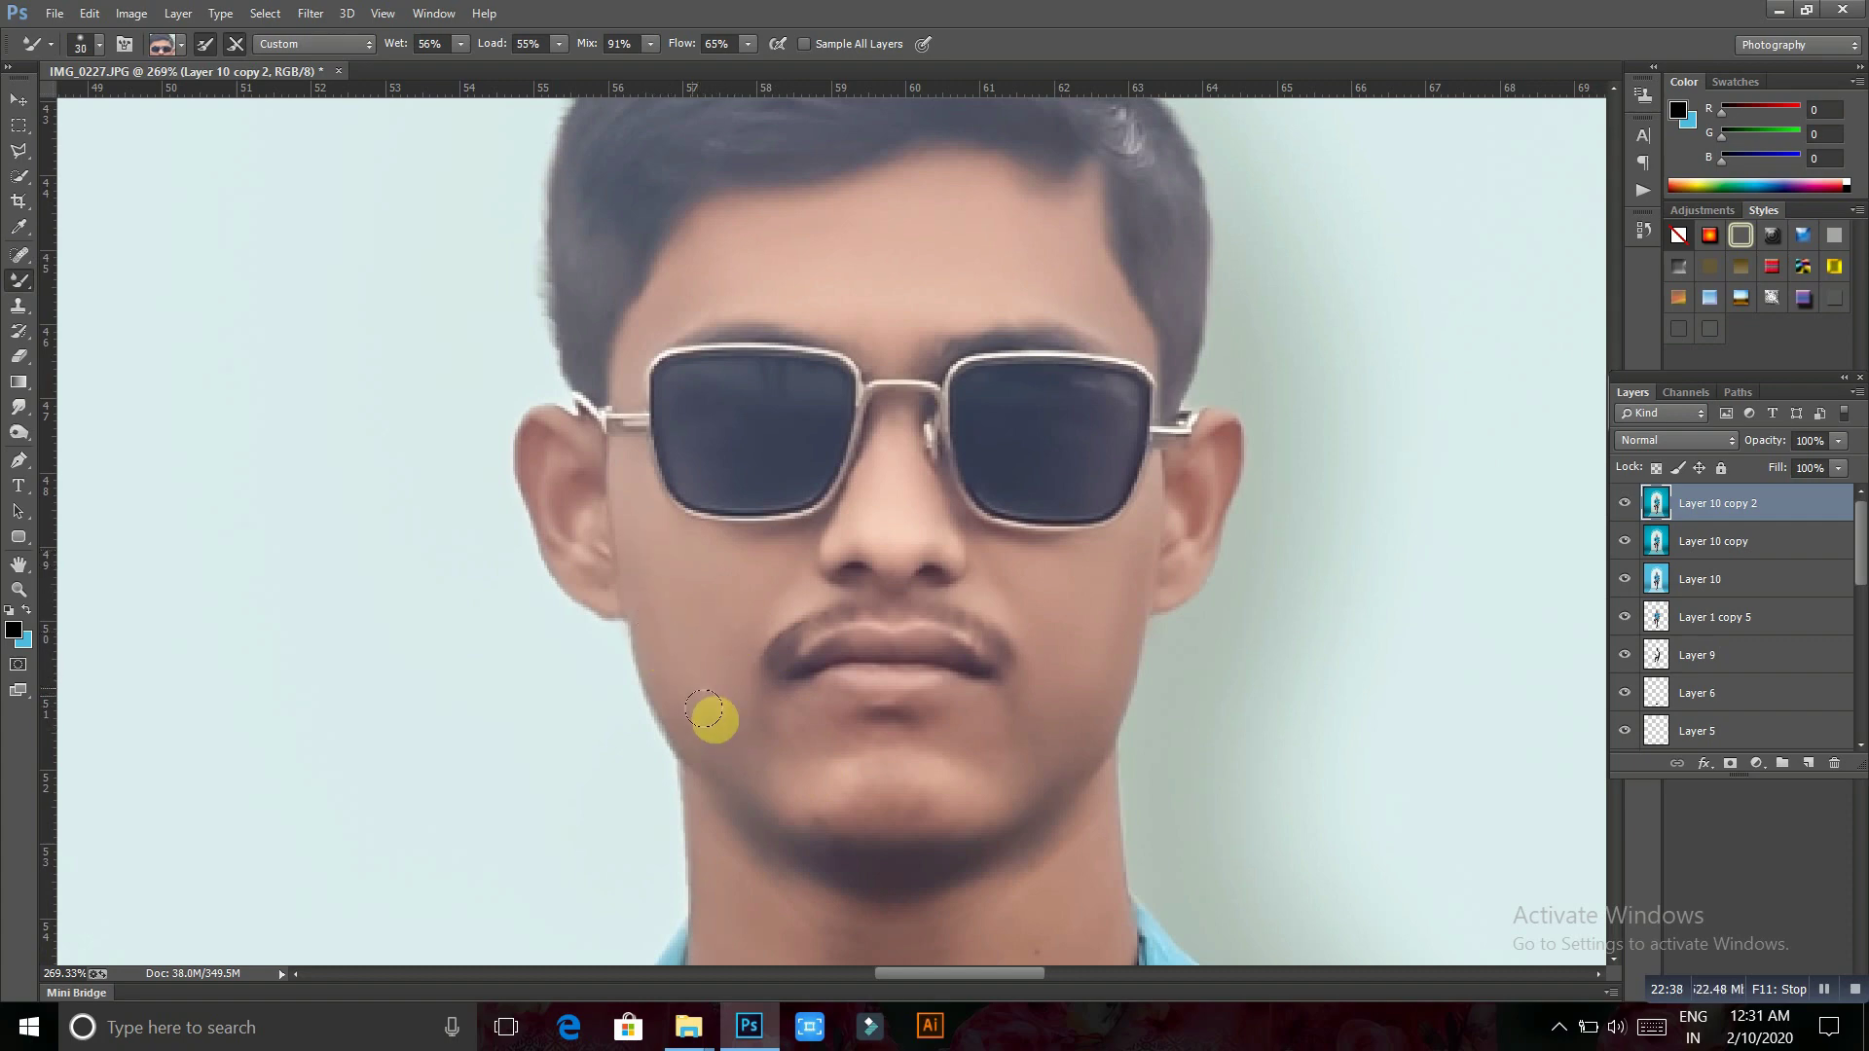
pyautogui.press(']')
pyautogui.press(']')
pyautogui.press(']')
# Blend the skin along the right cheek, jaw and chin, enlarging the brush for the neck
pyautogui.press('[')
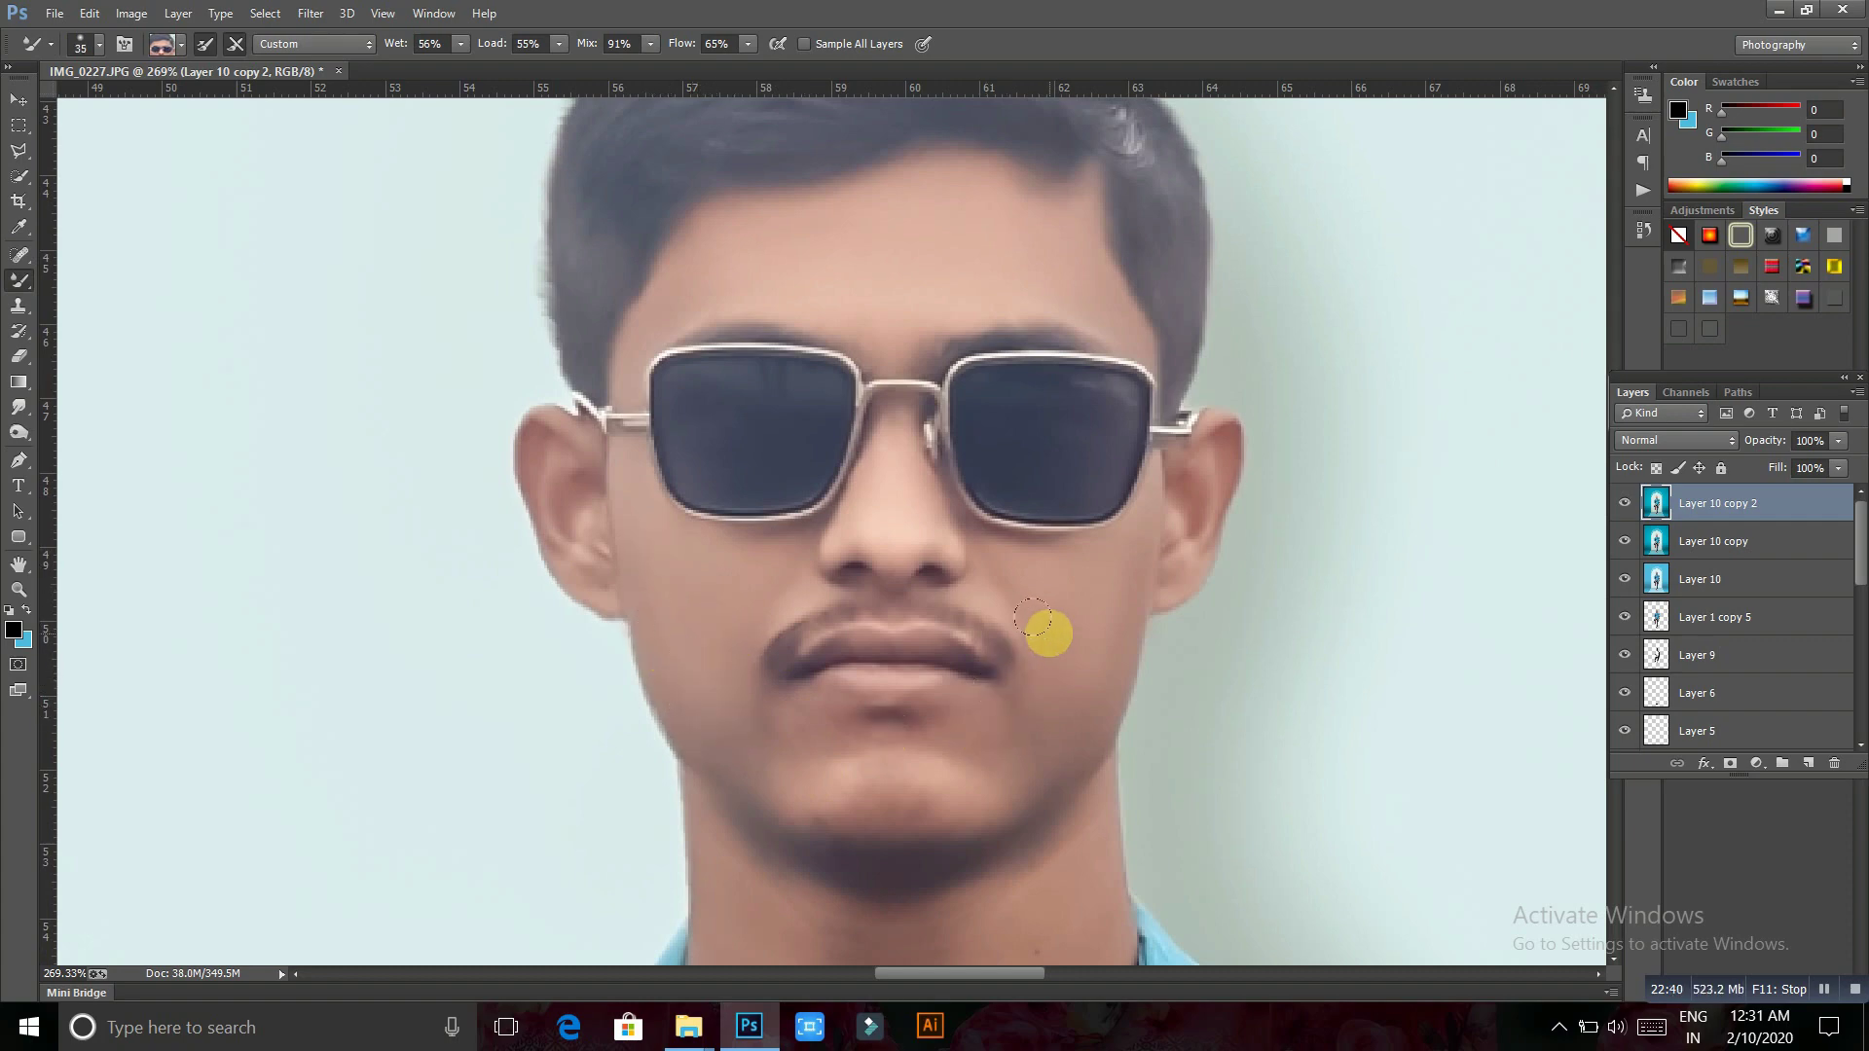
pyautogui.moveTo(1093, 631); pyautogui.dragTo(1069, 686)
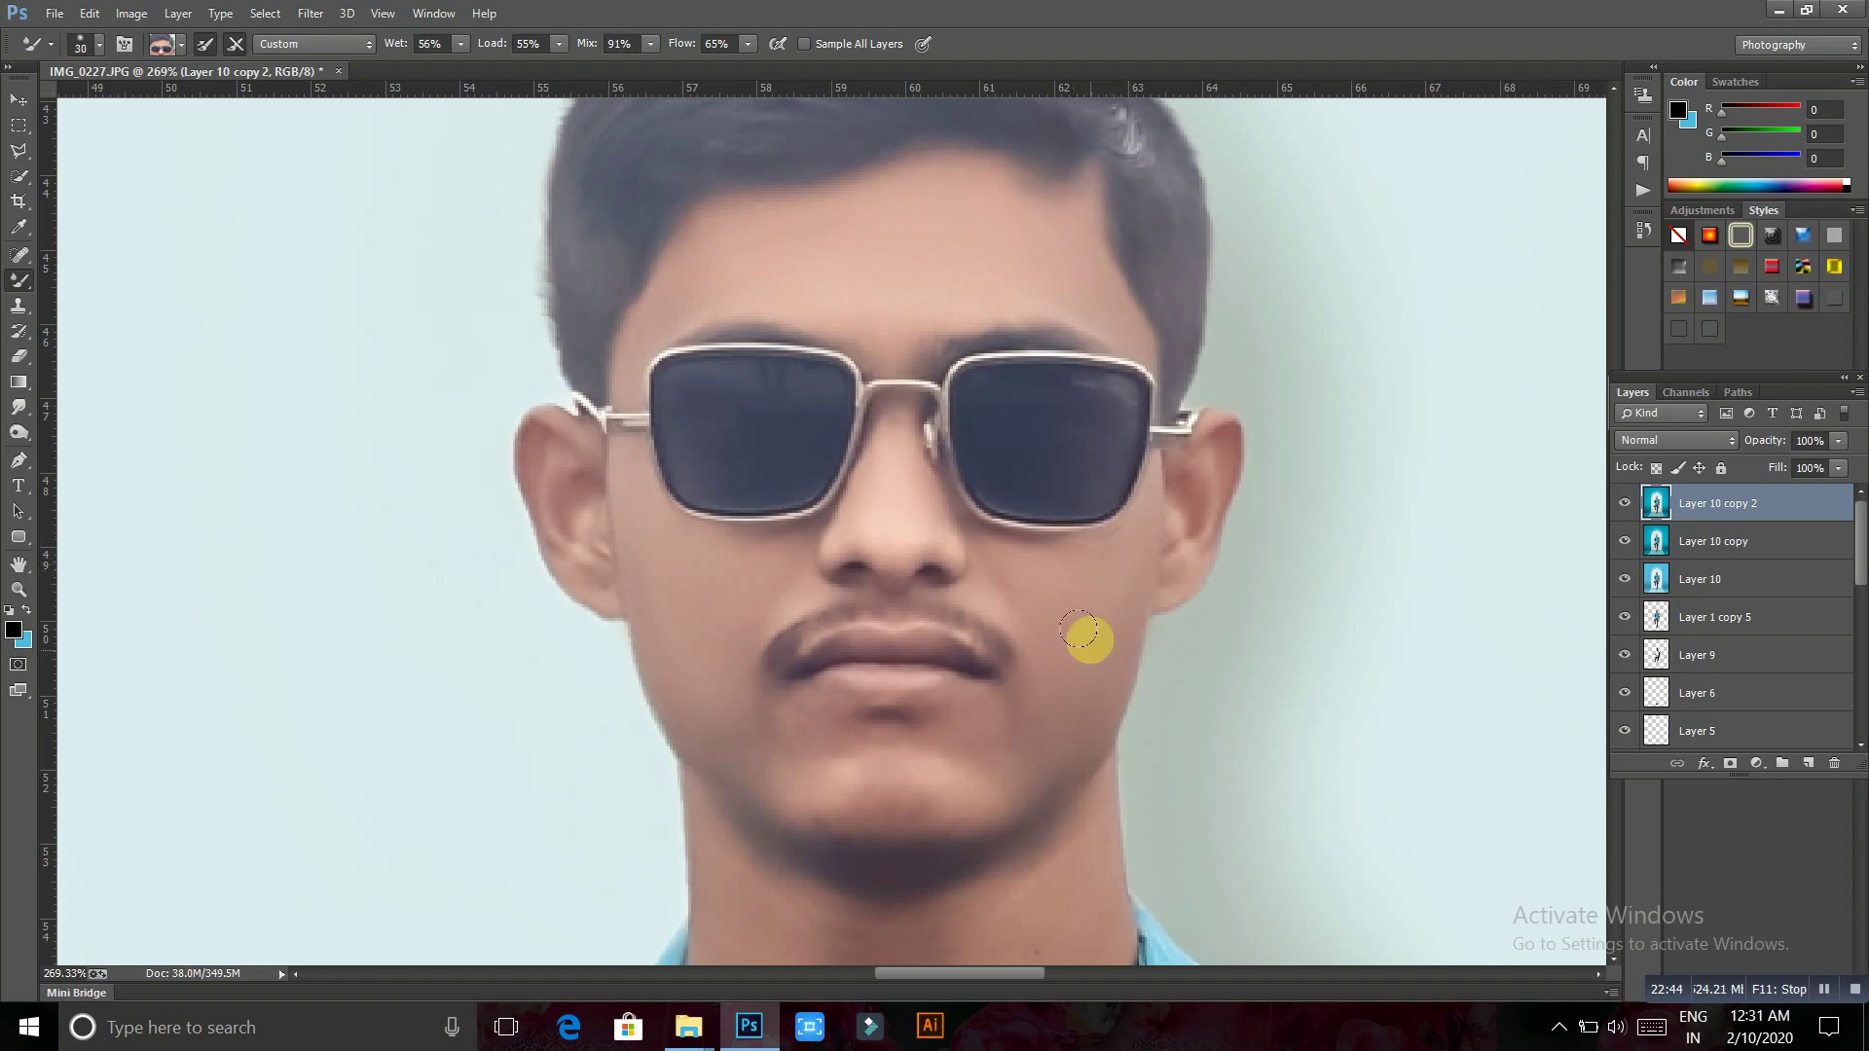
pyautogui.press('[')
pyautogui.press('[')
pyautogui.moveTo(878, 785)
pyautogui.mouseDown()
pyautogui.moveTo(834, 788)
pyautogui.moveTo(918, 780)
pyautogui.moveTo(1002, 739)
pyautogui.moveTo(721, 719)
pyautogui.mouseUp()
pyautogui.press(']')
pyautogui.press('[')
pyautogui.scroll(-2, 755, 688)
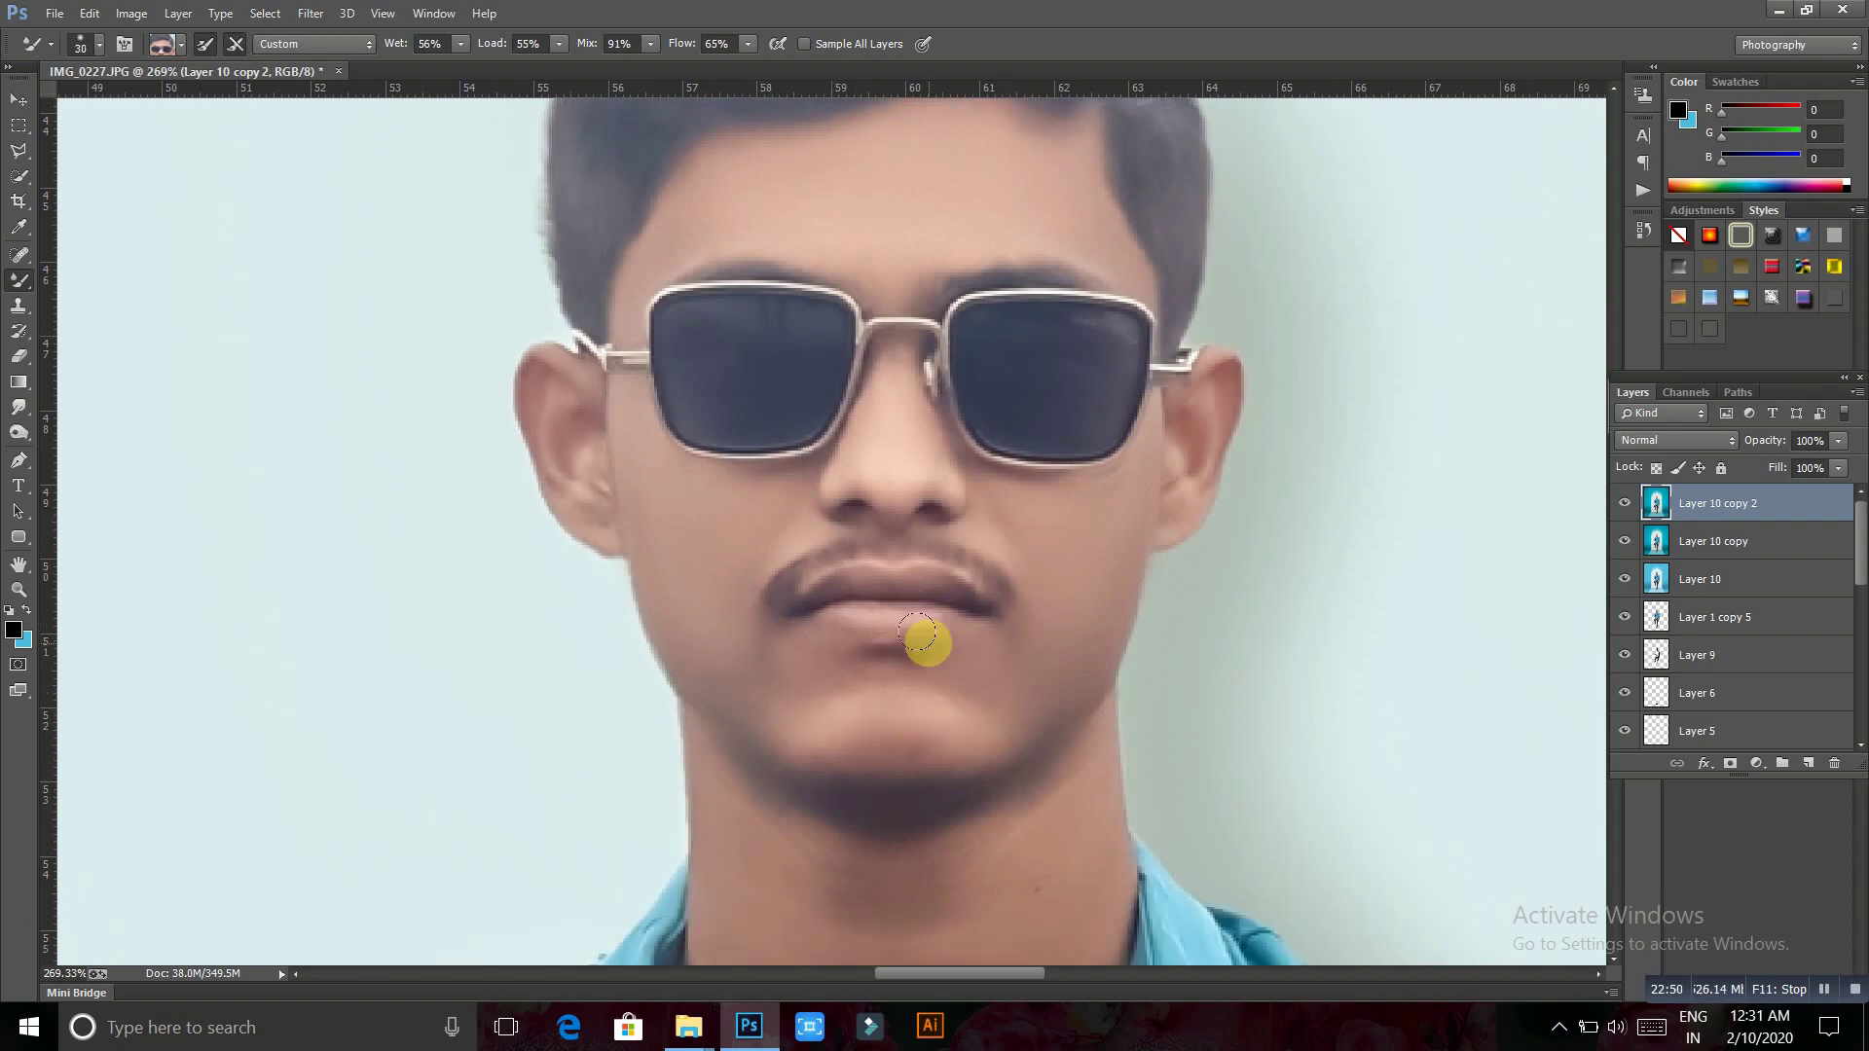
pyautogui.scroll(-2, 793, 726)
pyautogui.press(']')
pyautogui.press(']')
pyautogui.press(']')
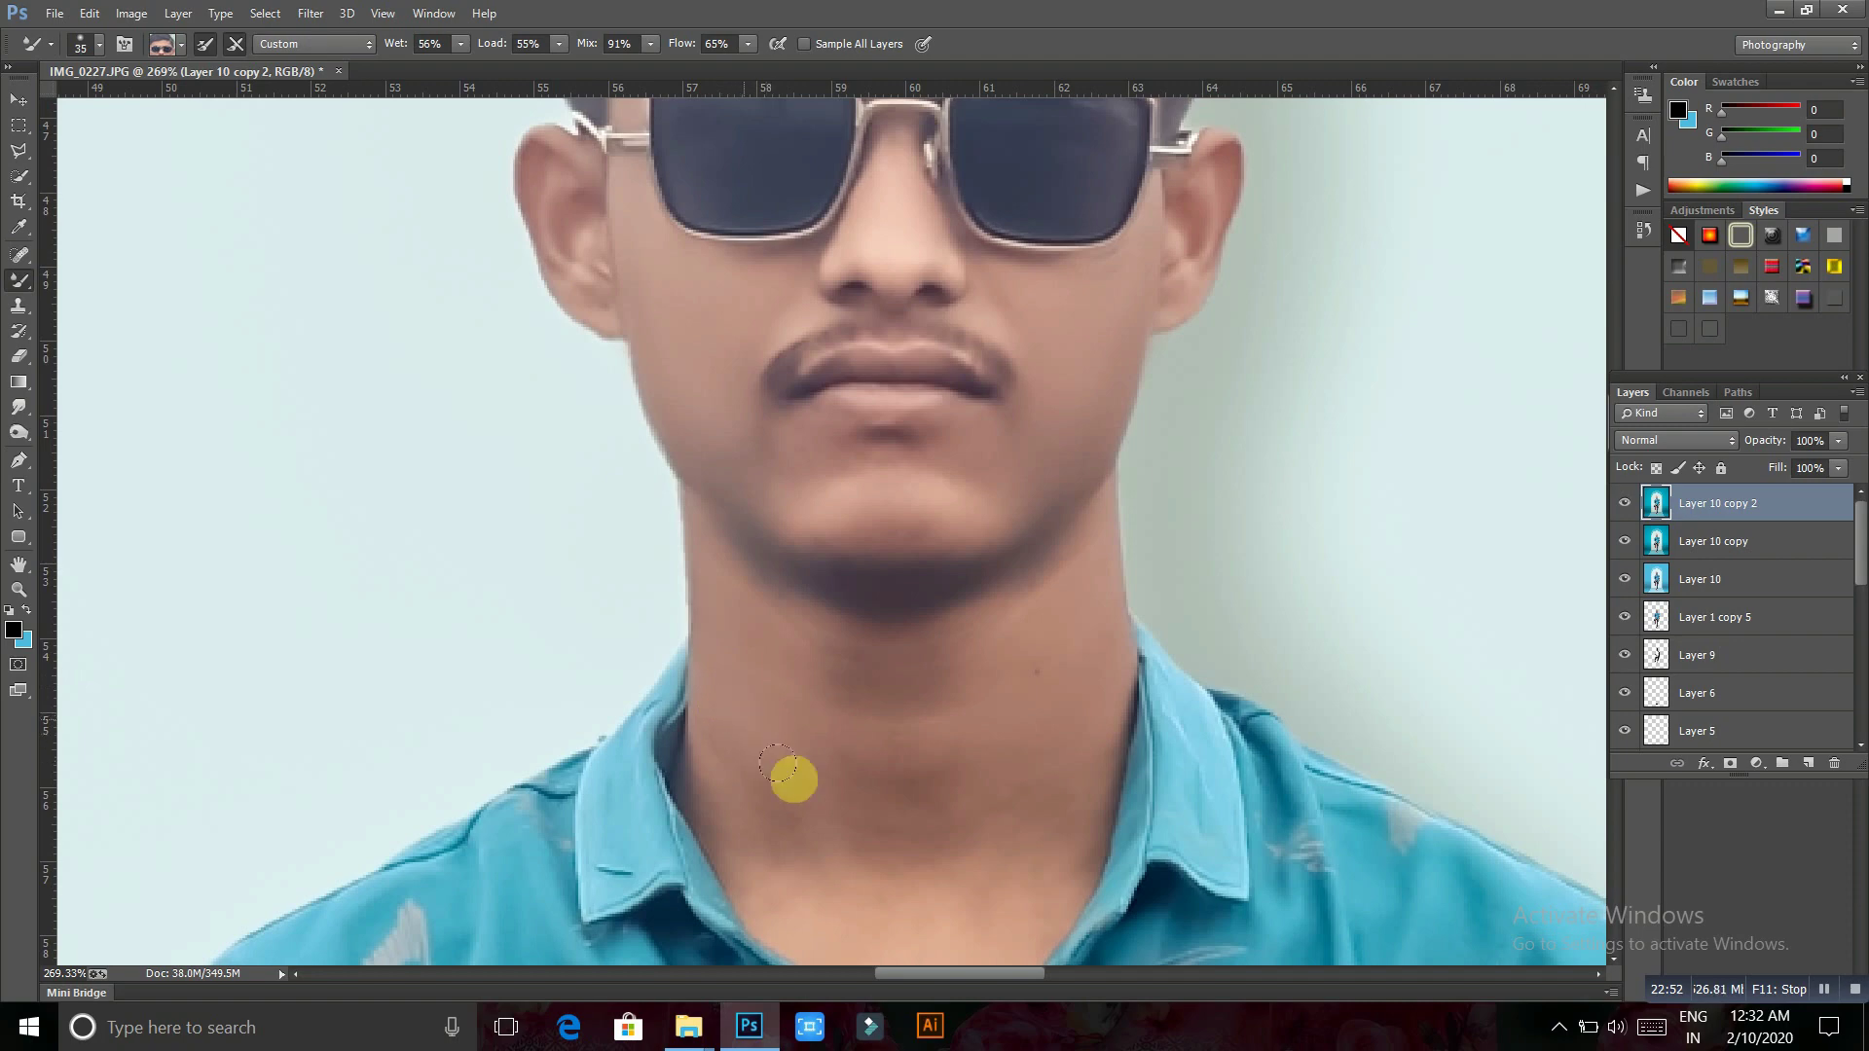
# Blend the skin under the chin and across the throat with mixer brush strokes
pyautogui.moveTo(733, 701)
pyautogui.mouseDown()
pyautogui.moveTo(720, 619)
pyautogui.moveTo(812, 648)
pyautogui.moveTo(941, 616)
pyautogui.moveTo(974, 642)
pyautogui.mouseUp()
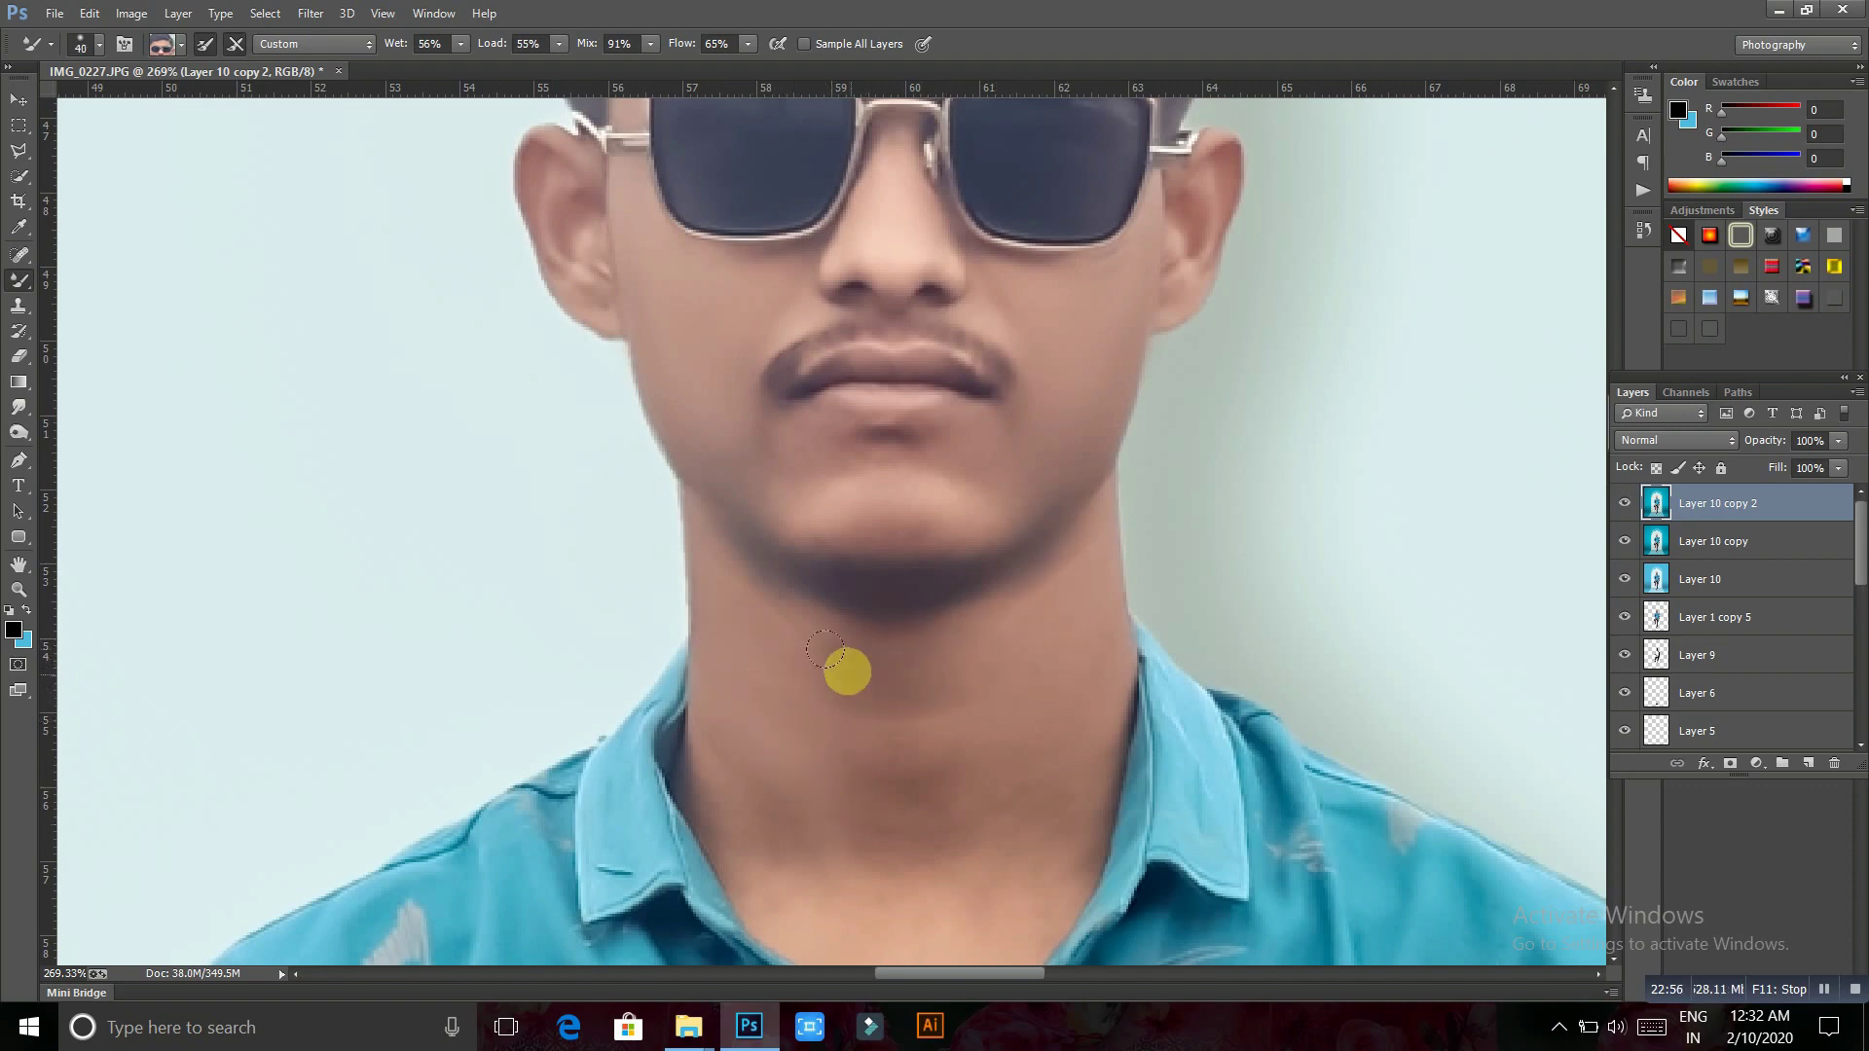
pyautogui.press(']')
pyautogui.press(']')
pyautogui.scroll(-2, 803, 693)
pyautogui.scroll(-1, 803, 693)
pyautogui.press('[')
pyautogui.press('[')
pyautogui.moveTo(763, 667)
pyautogui.mouseDown()
pyautogui.moveTo(774, 716)
pyautogui.moveTo(746, 633)
pyautogui.moveTo(864, 705)
pyautogui.mouseUp()
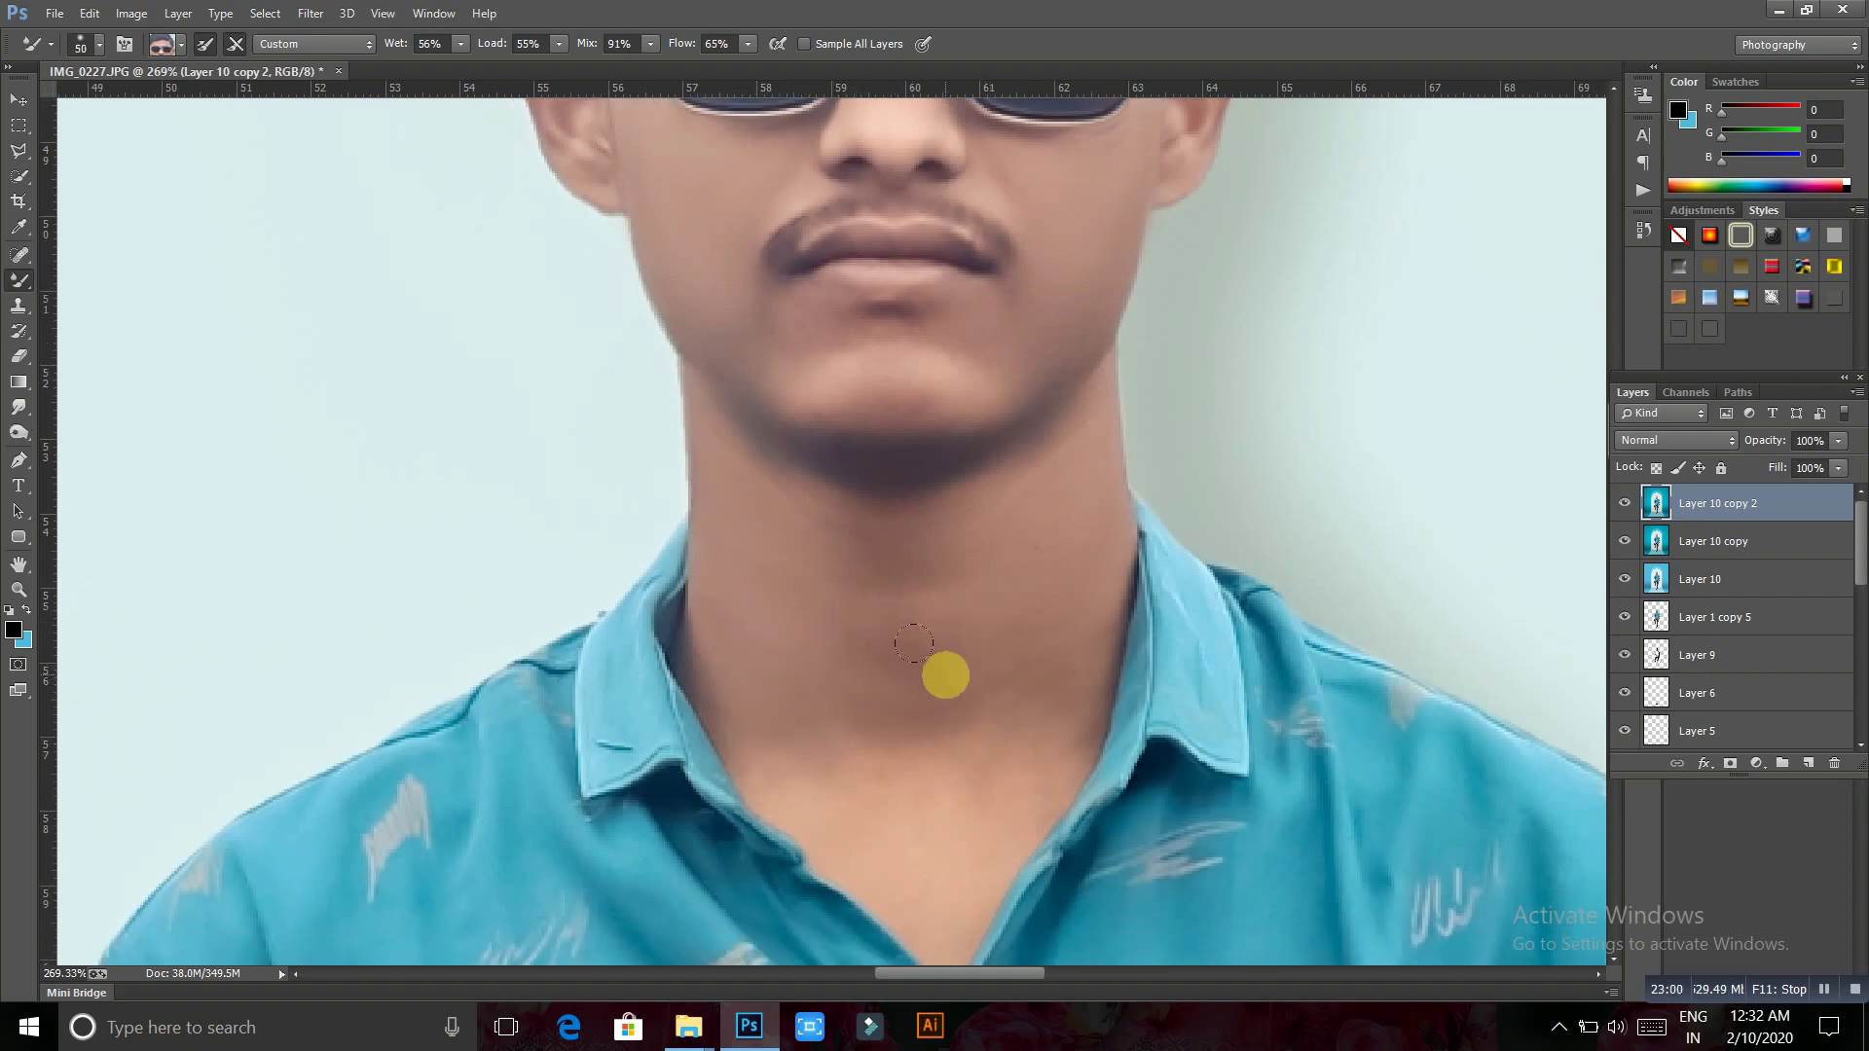
pyautogui.press(']')
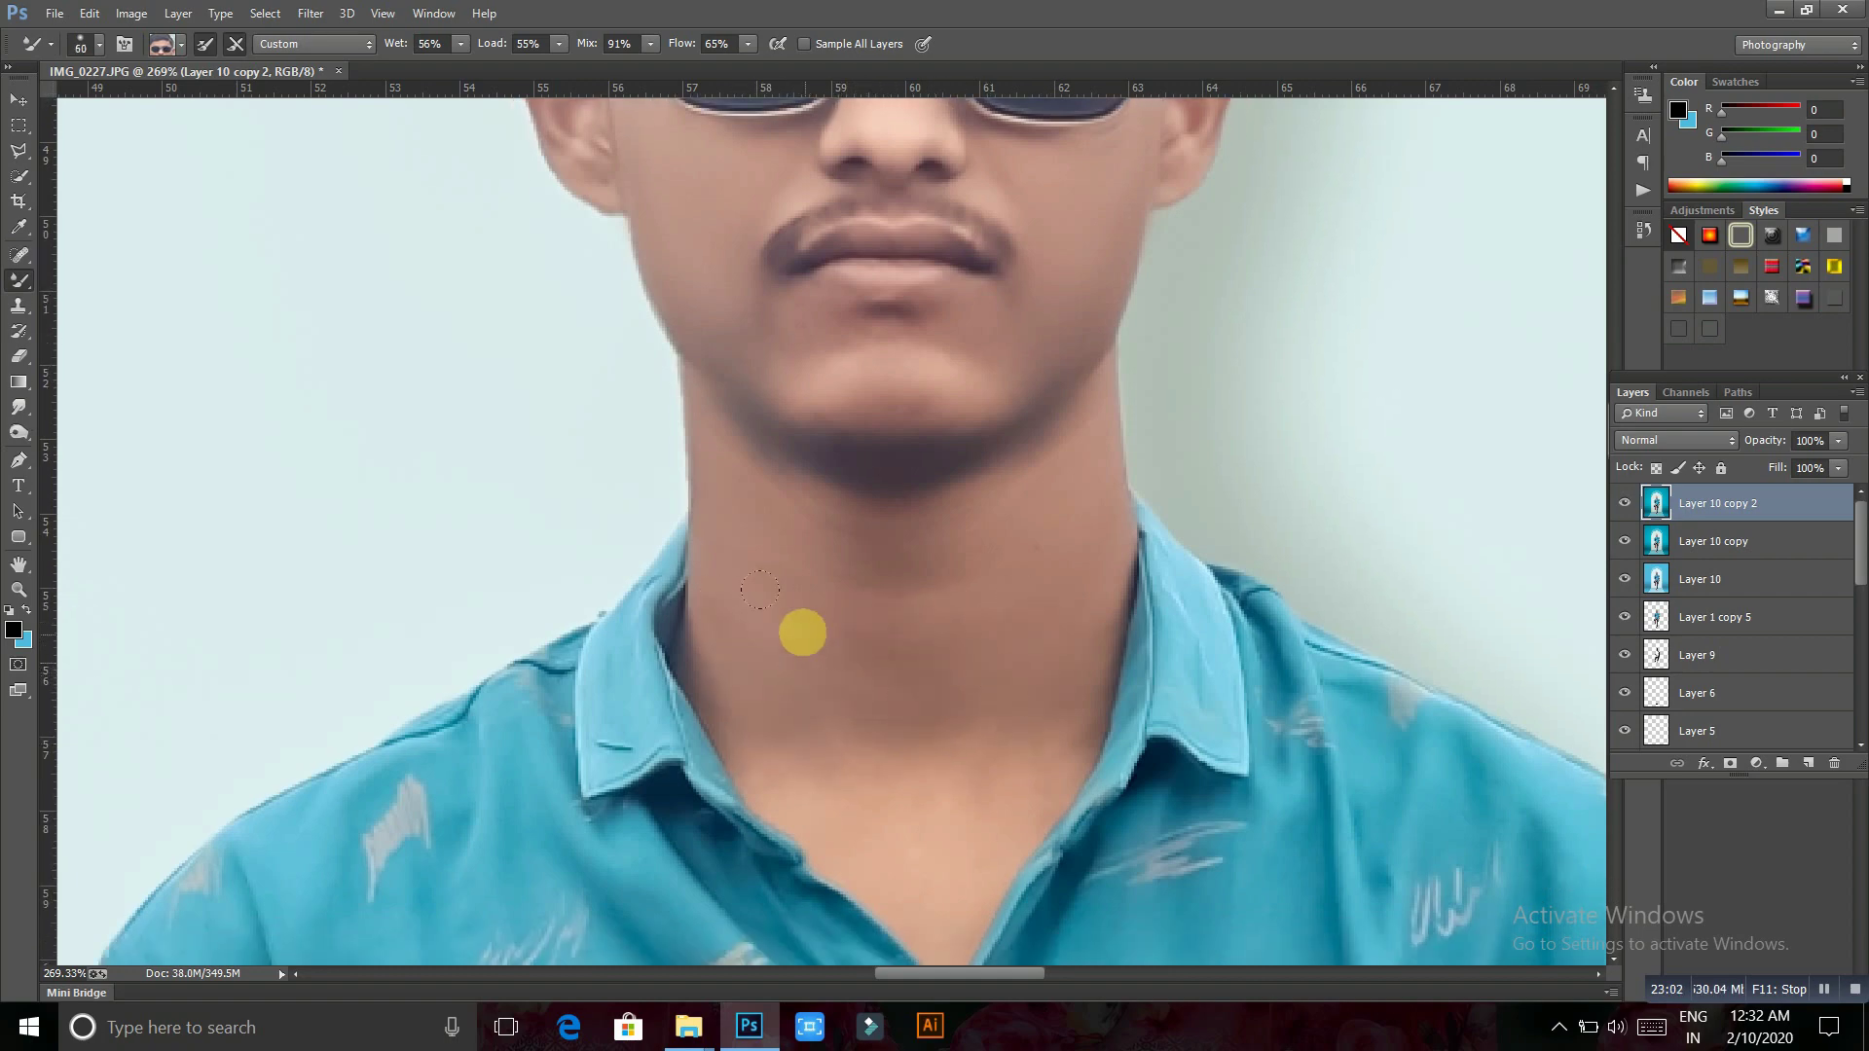
pyautogui.press('[')
# Smooth the lower and side neck down to the shirt collar, then view the whole figure
pyautogui.scroll(-1, 861, 697)
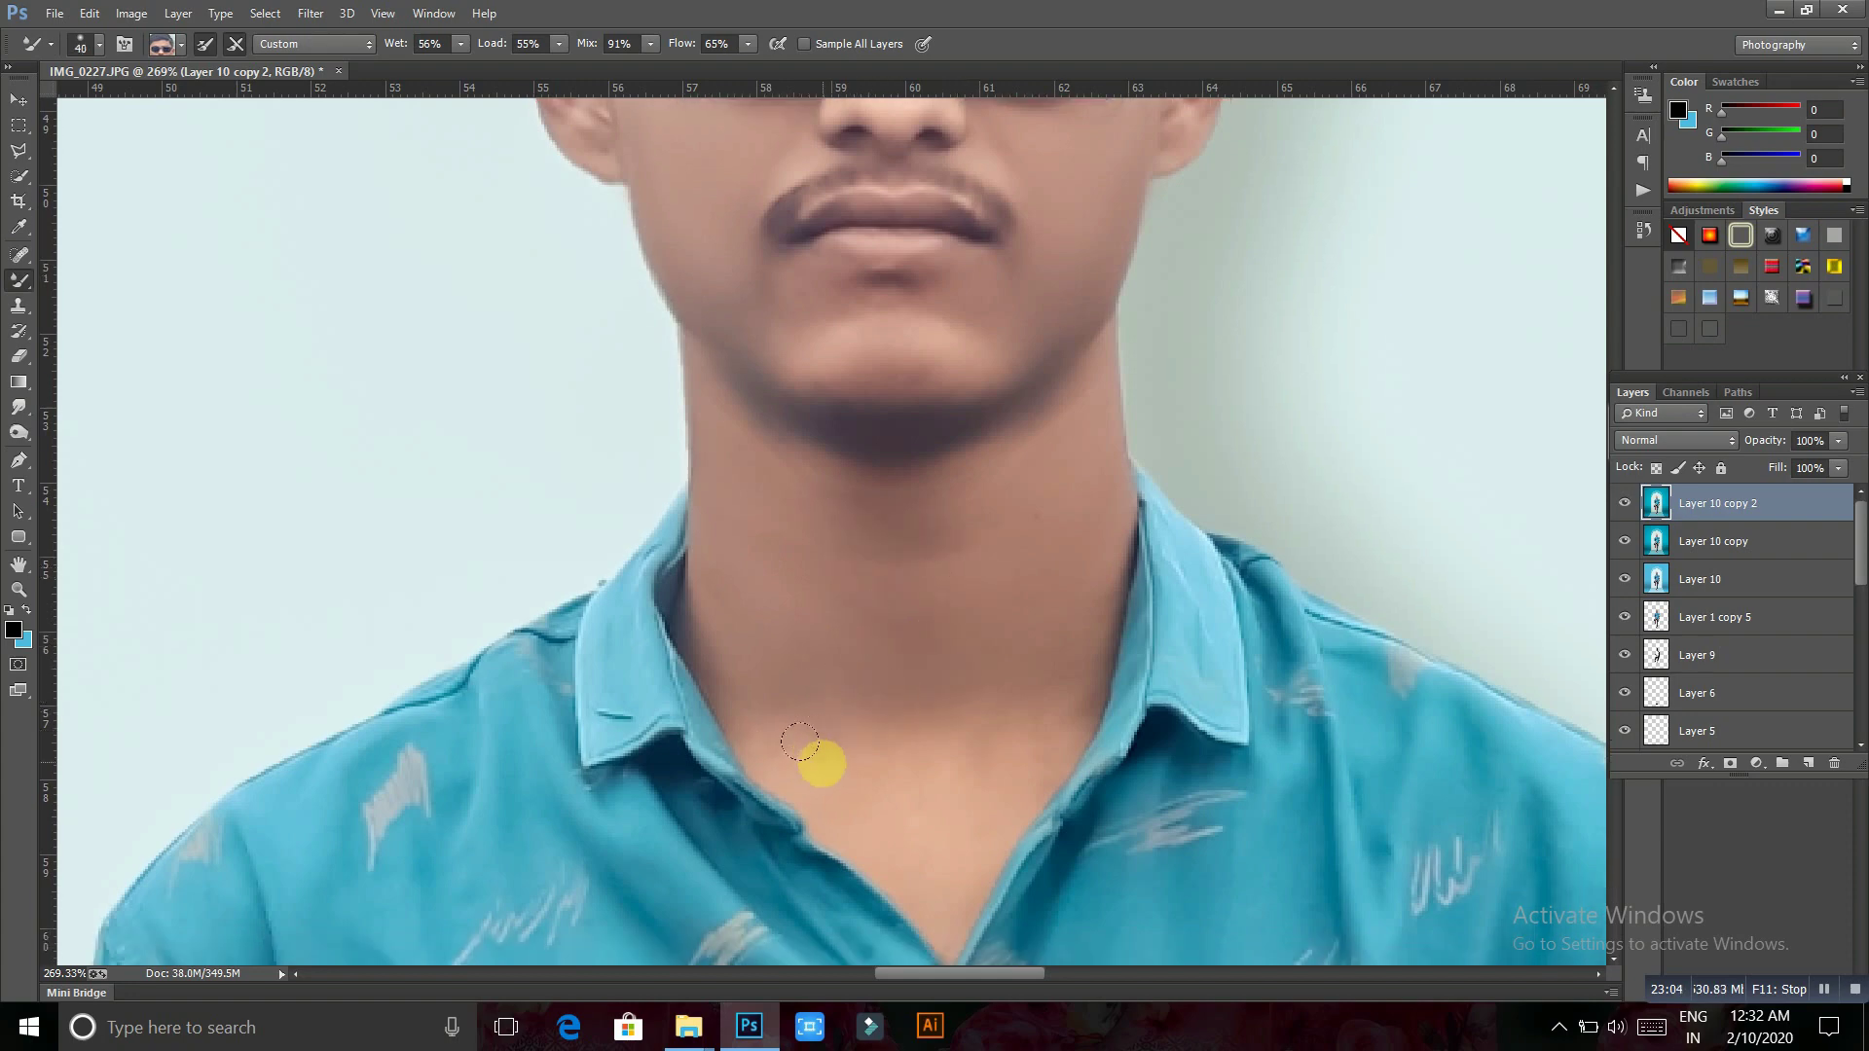
pyautogui.press('[')
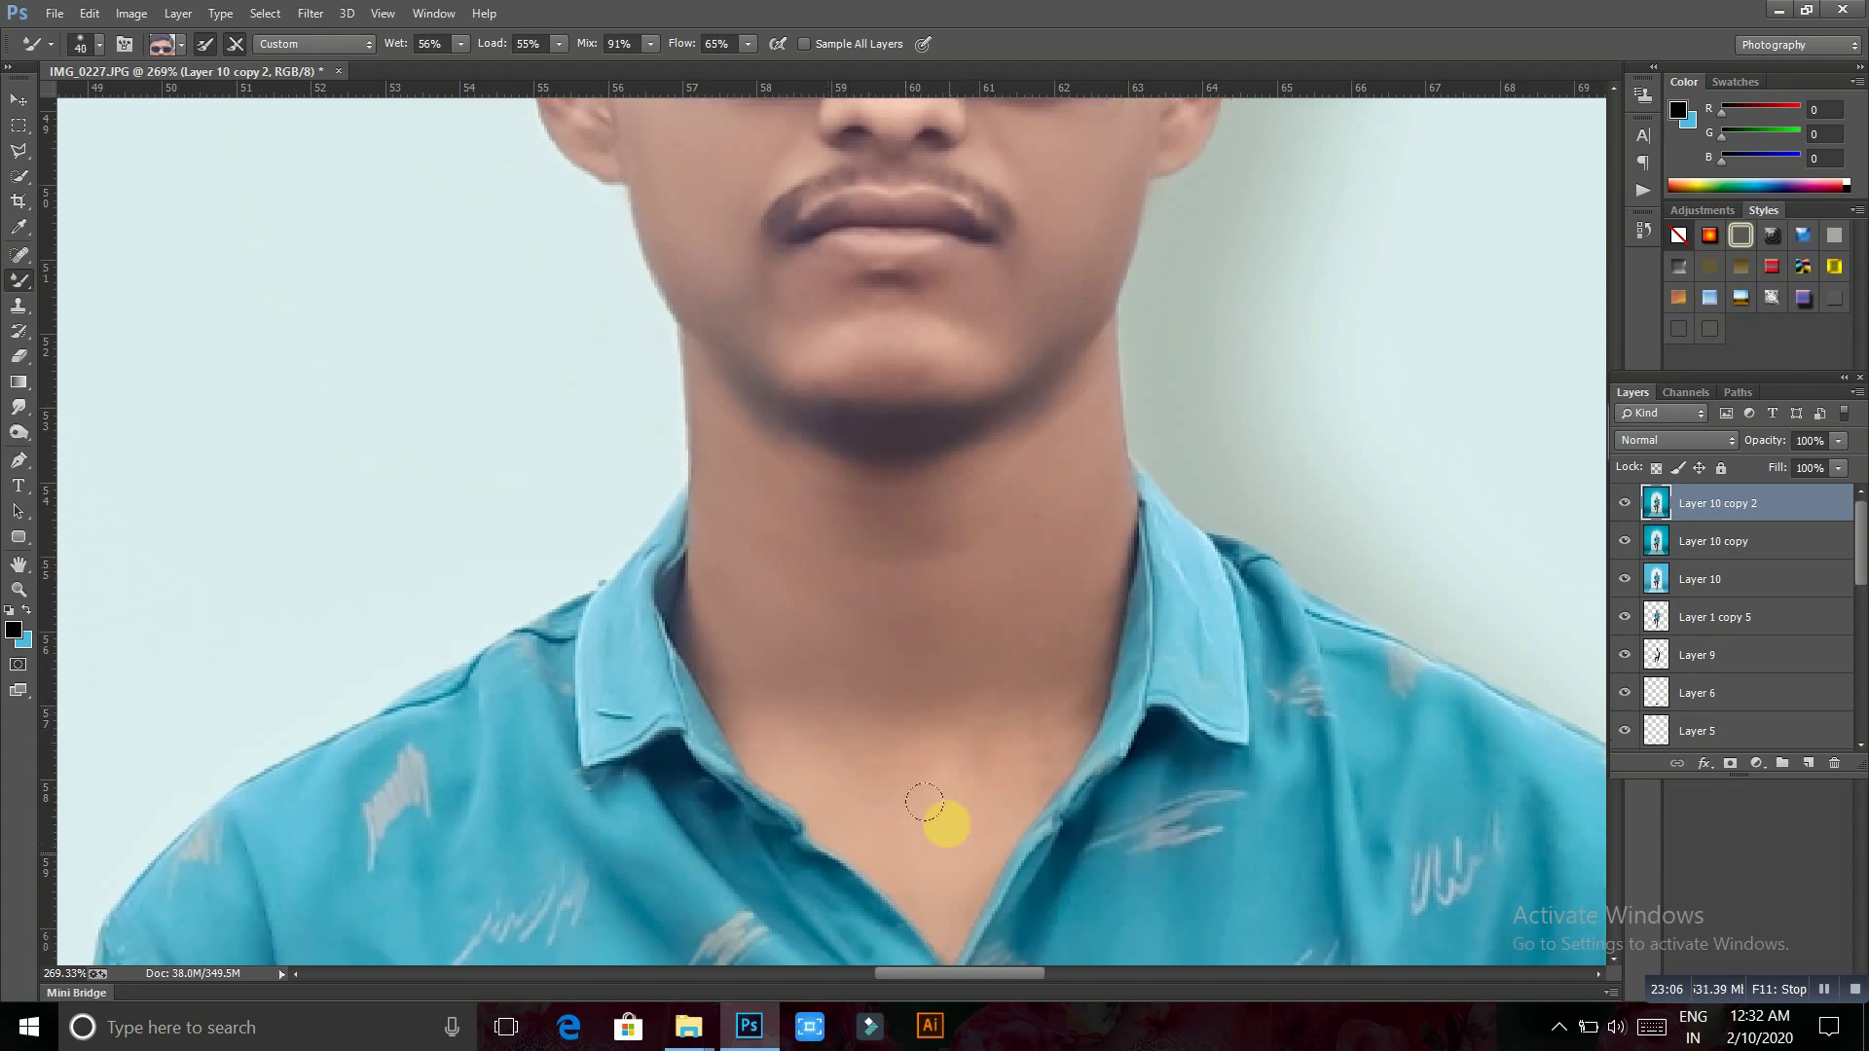
pyautogui.press(']')
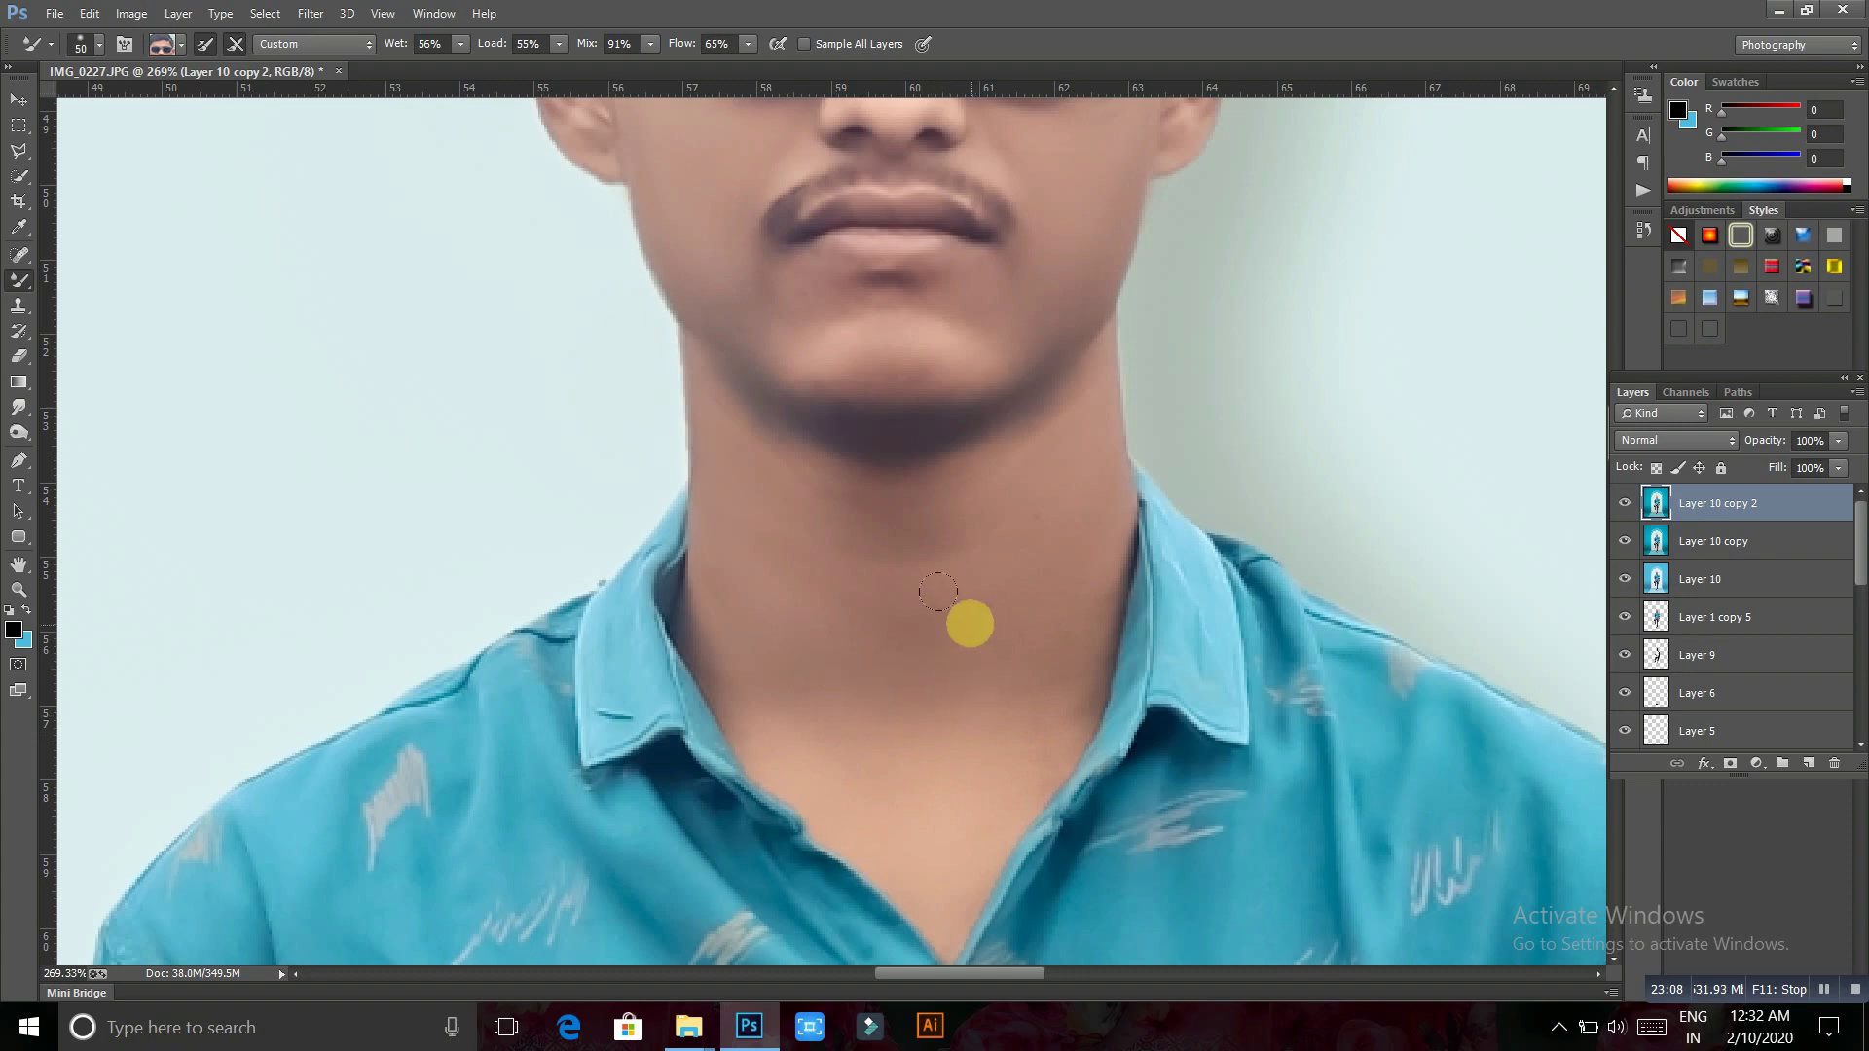
pyautogui.press('[')
pyautogui.press('[')
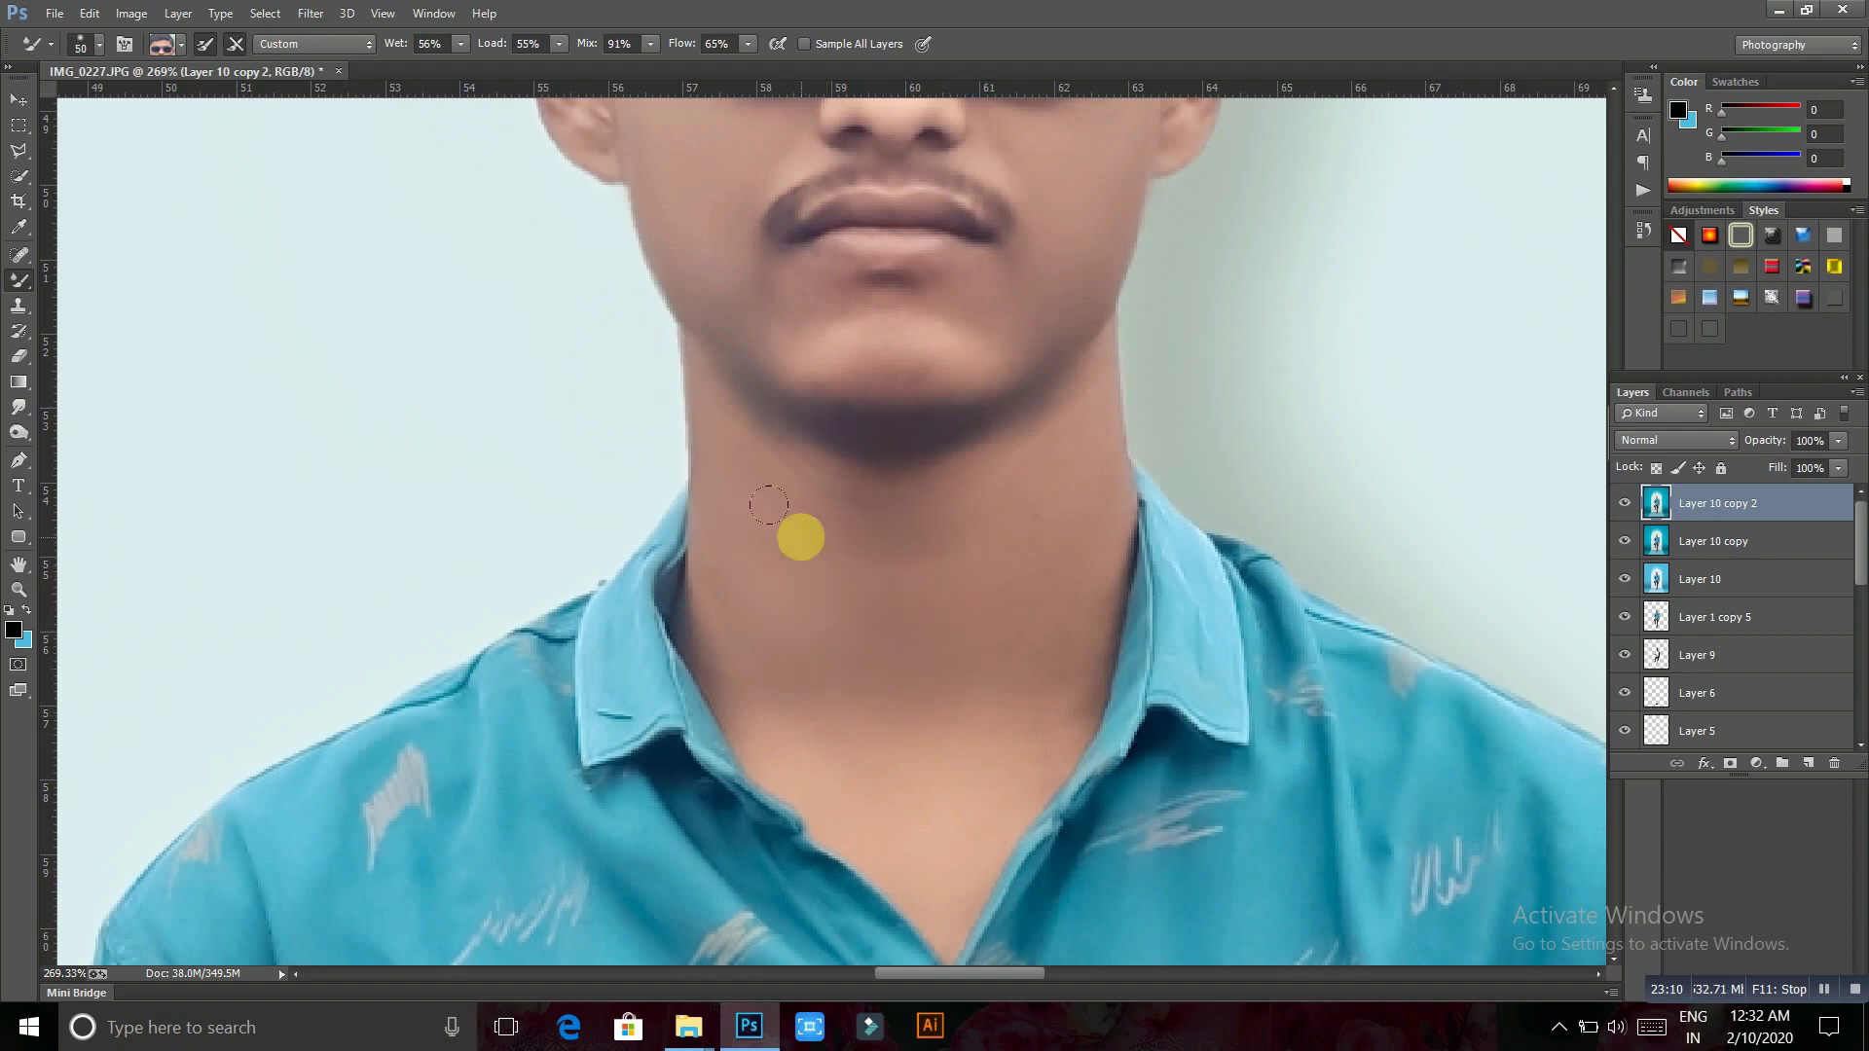
pyautogui.press(']')
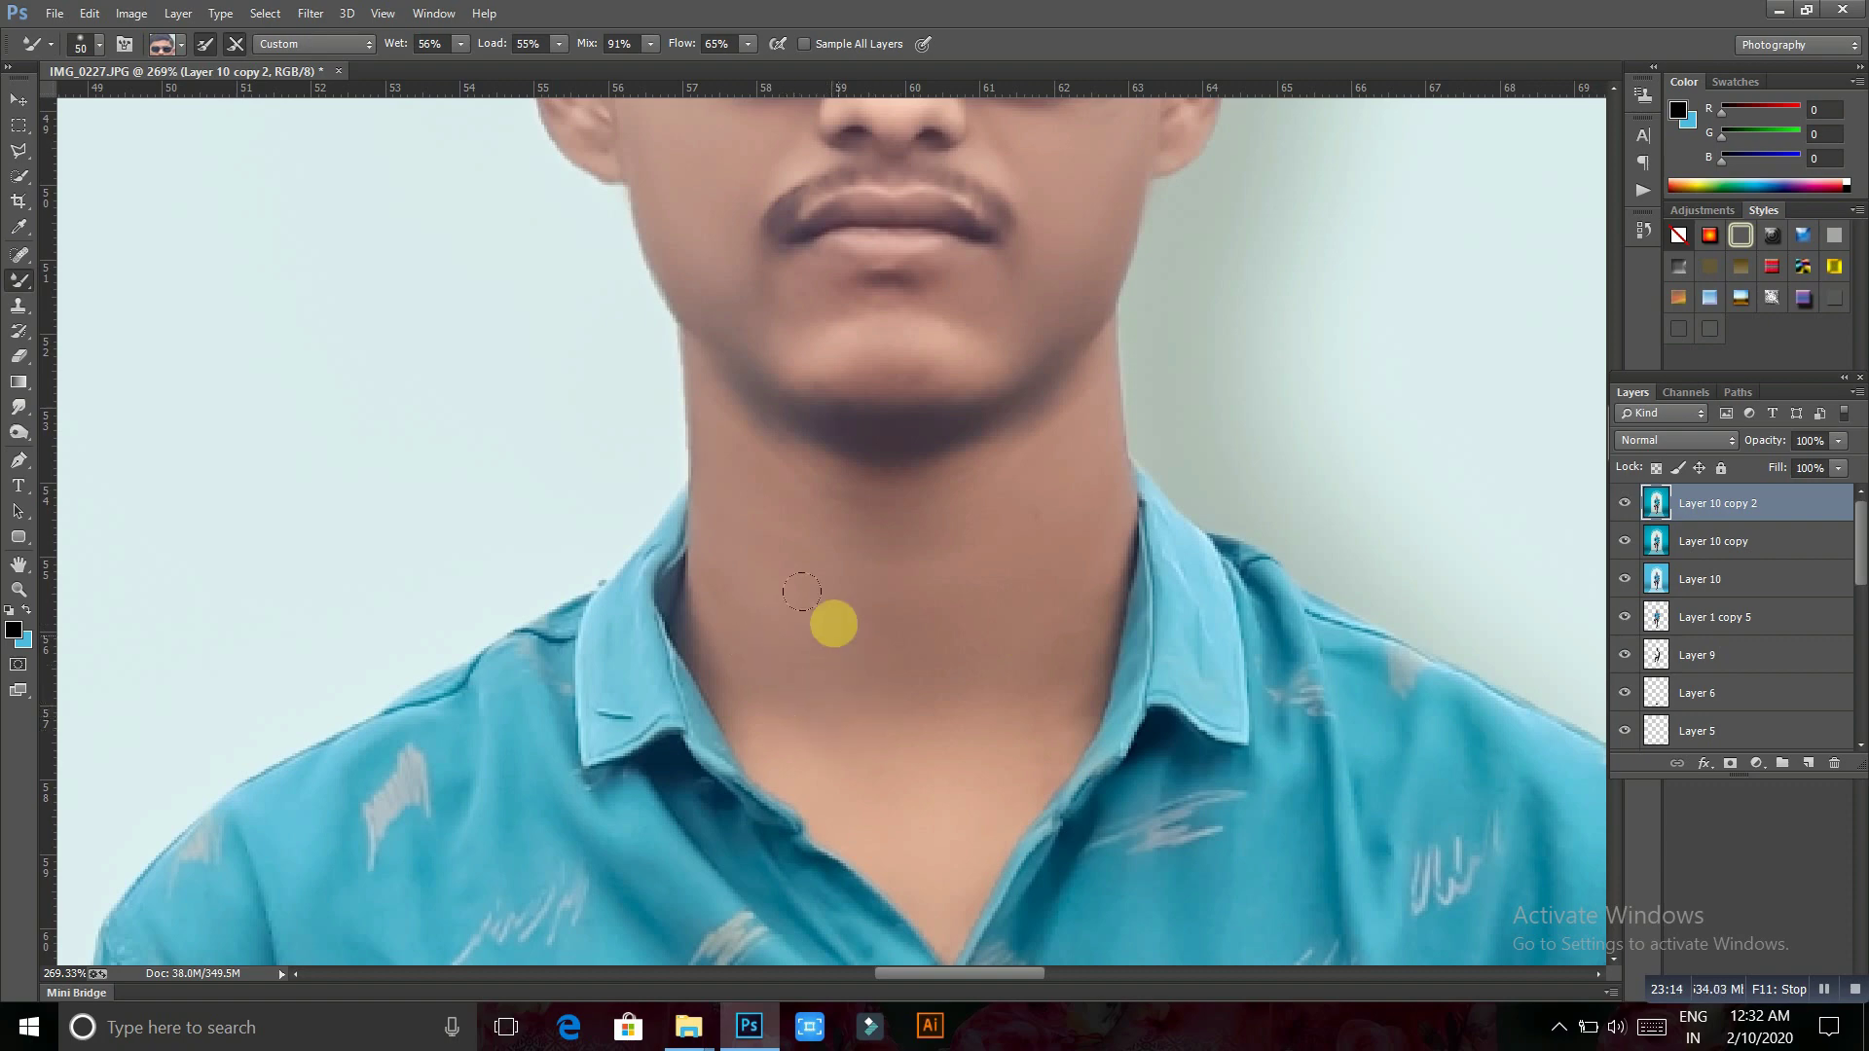
pyautogui.press(']')
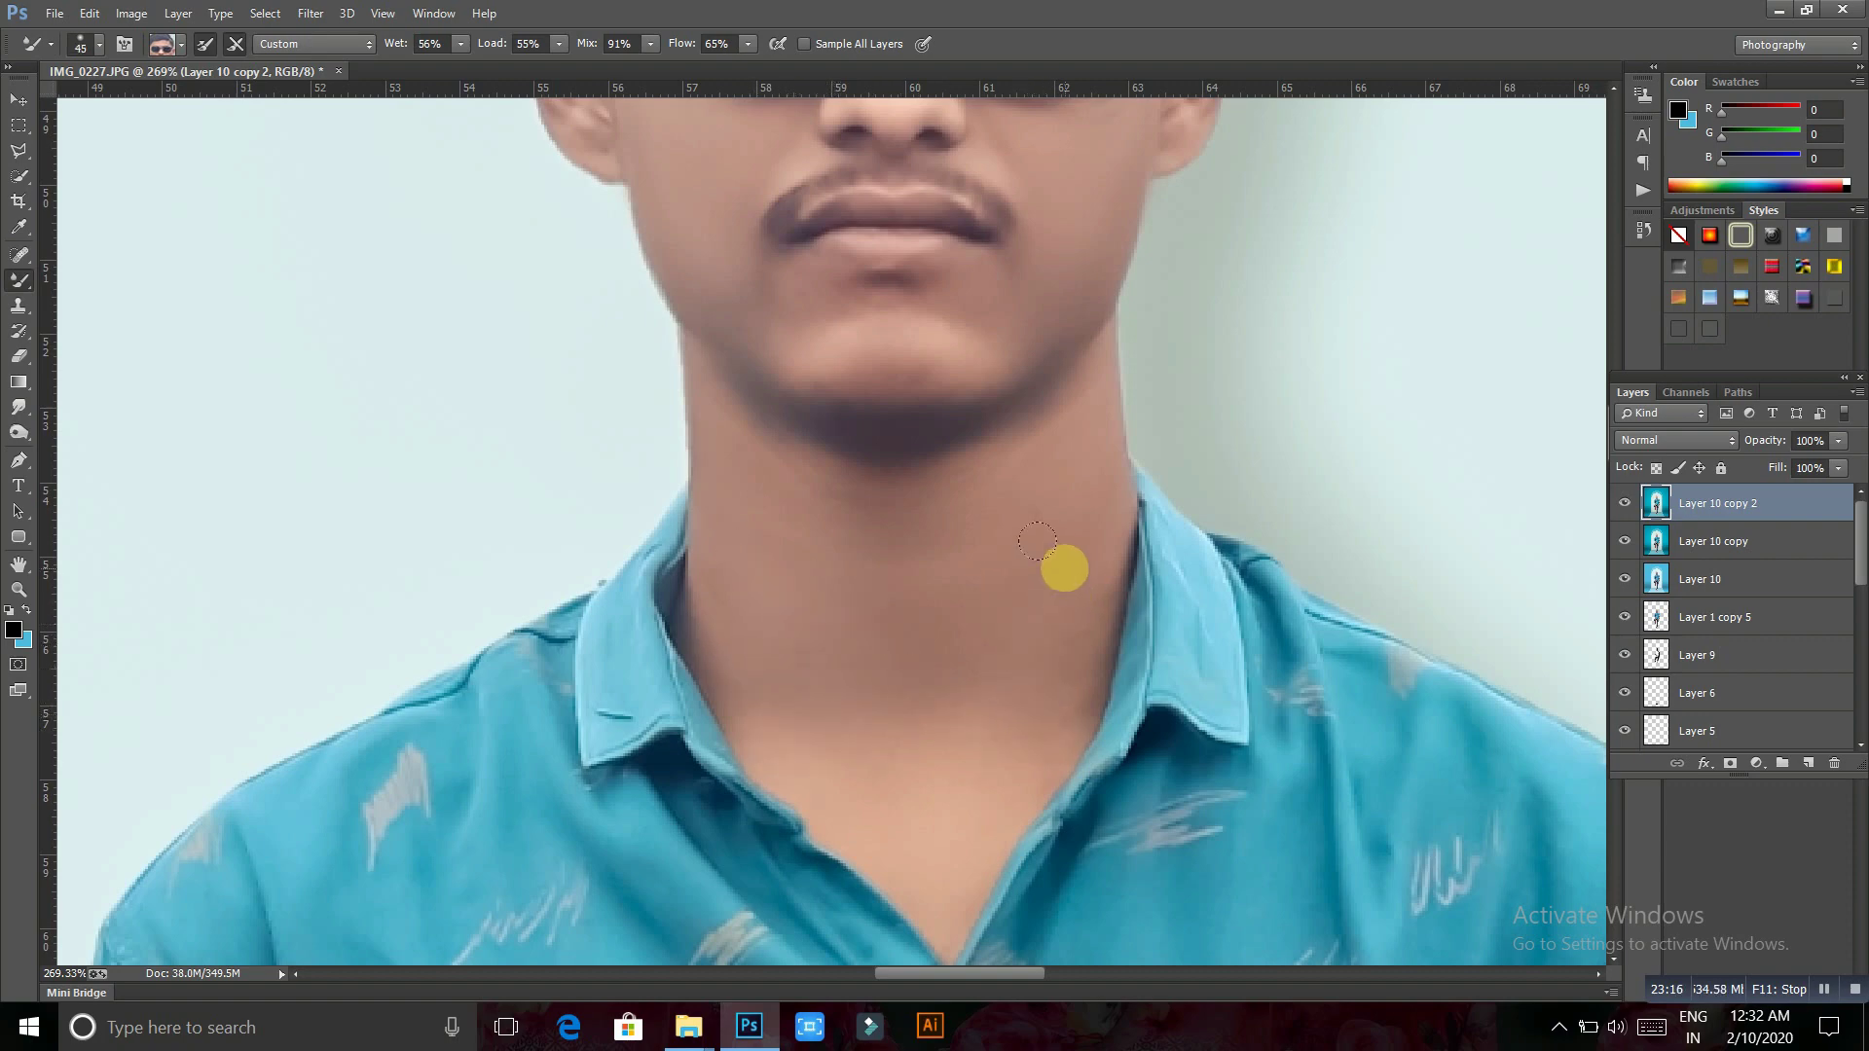
pyautogui.hotkey('ctrl', '0')
# Zoom to 207% on the right forearm and smooth its skin with a resized mixer brush
pyautogui.scroll(-5, 997, 653)
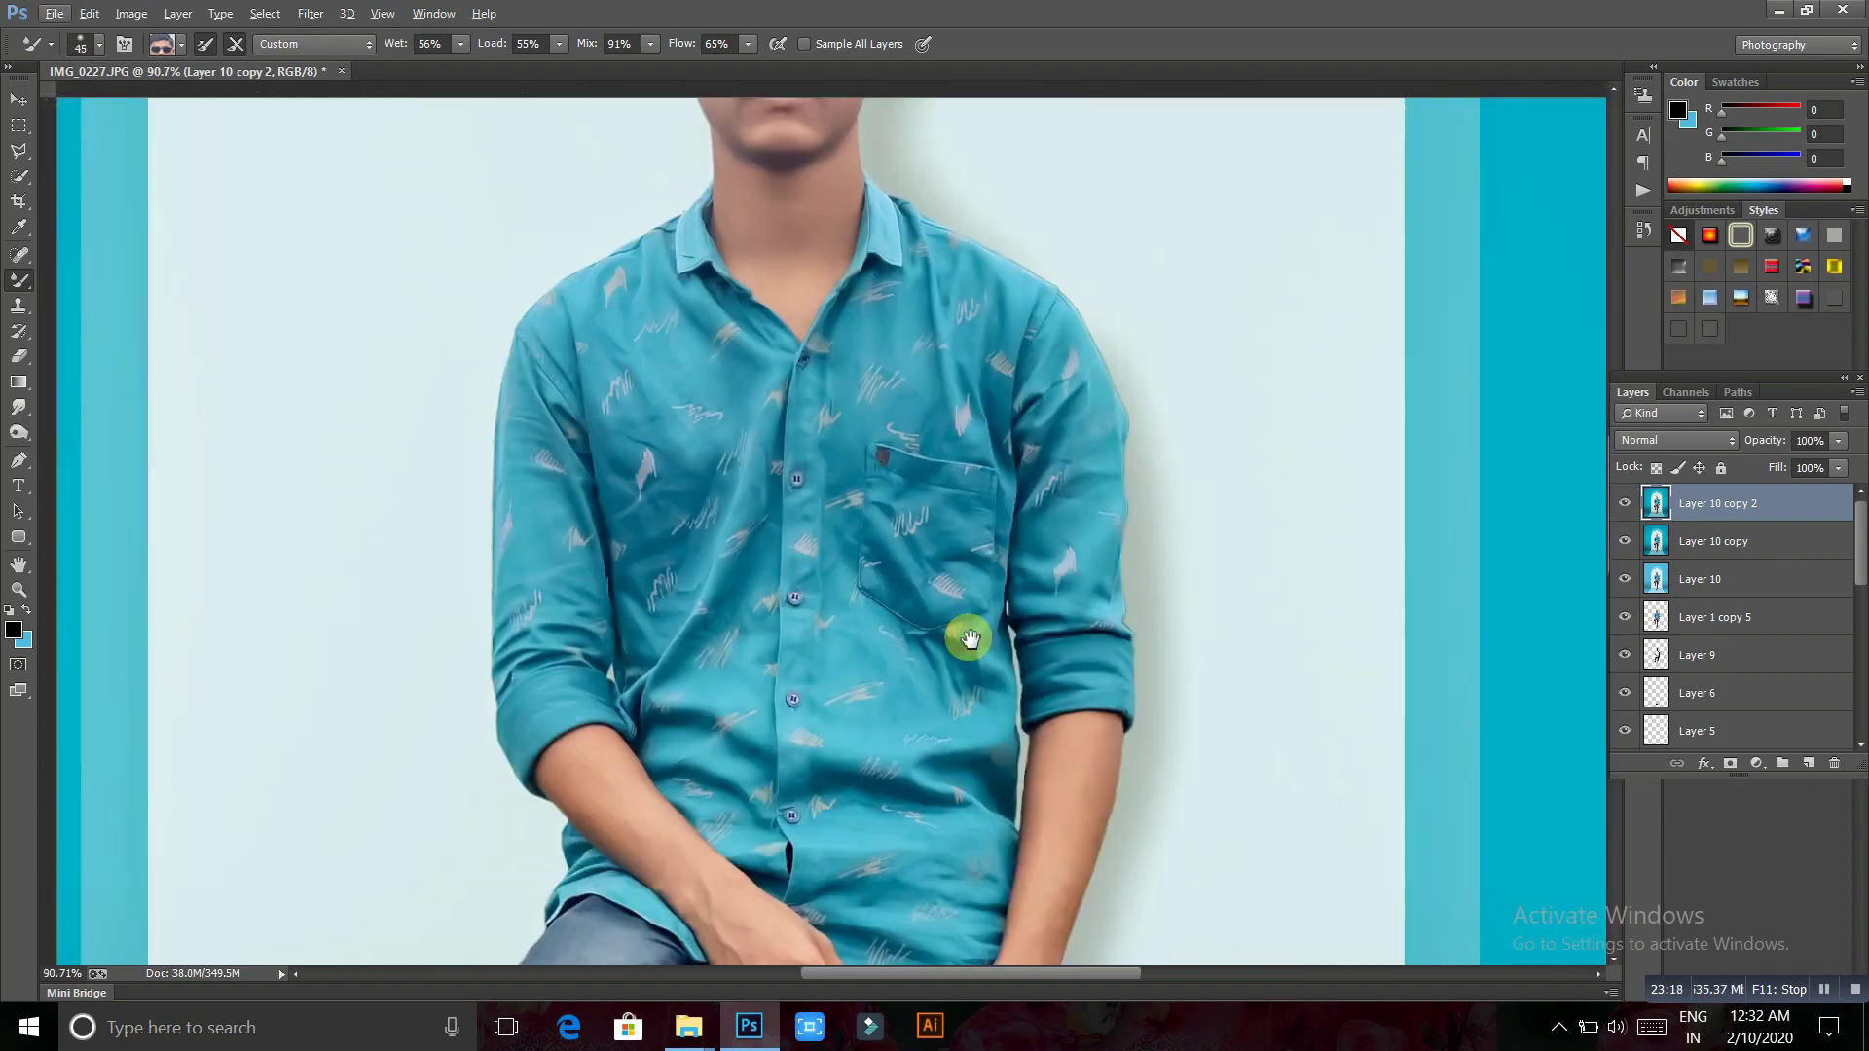
pyautogui.scroll(-5, 963, 634)
pyautogui.scroll(3, 993, 441)
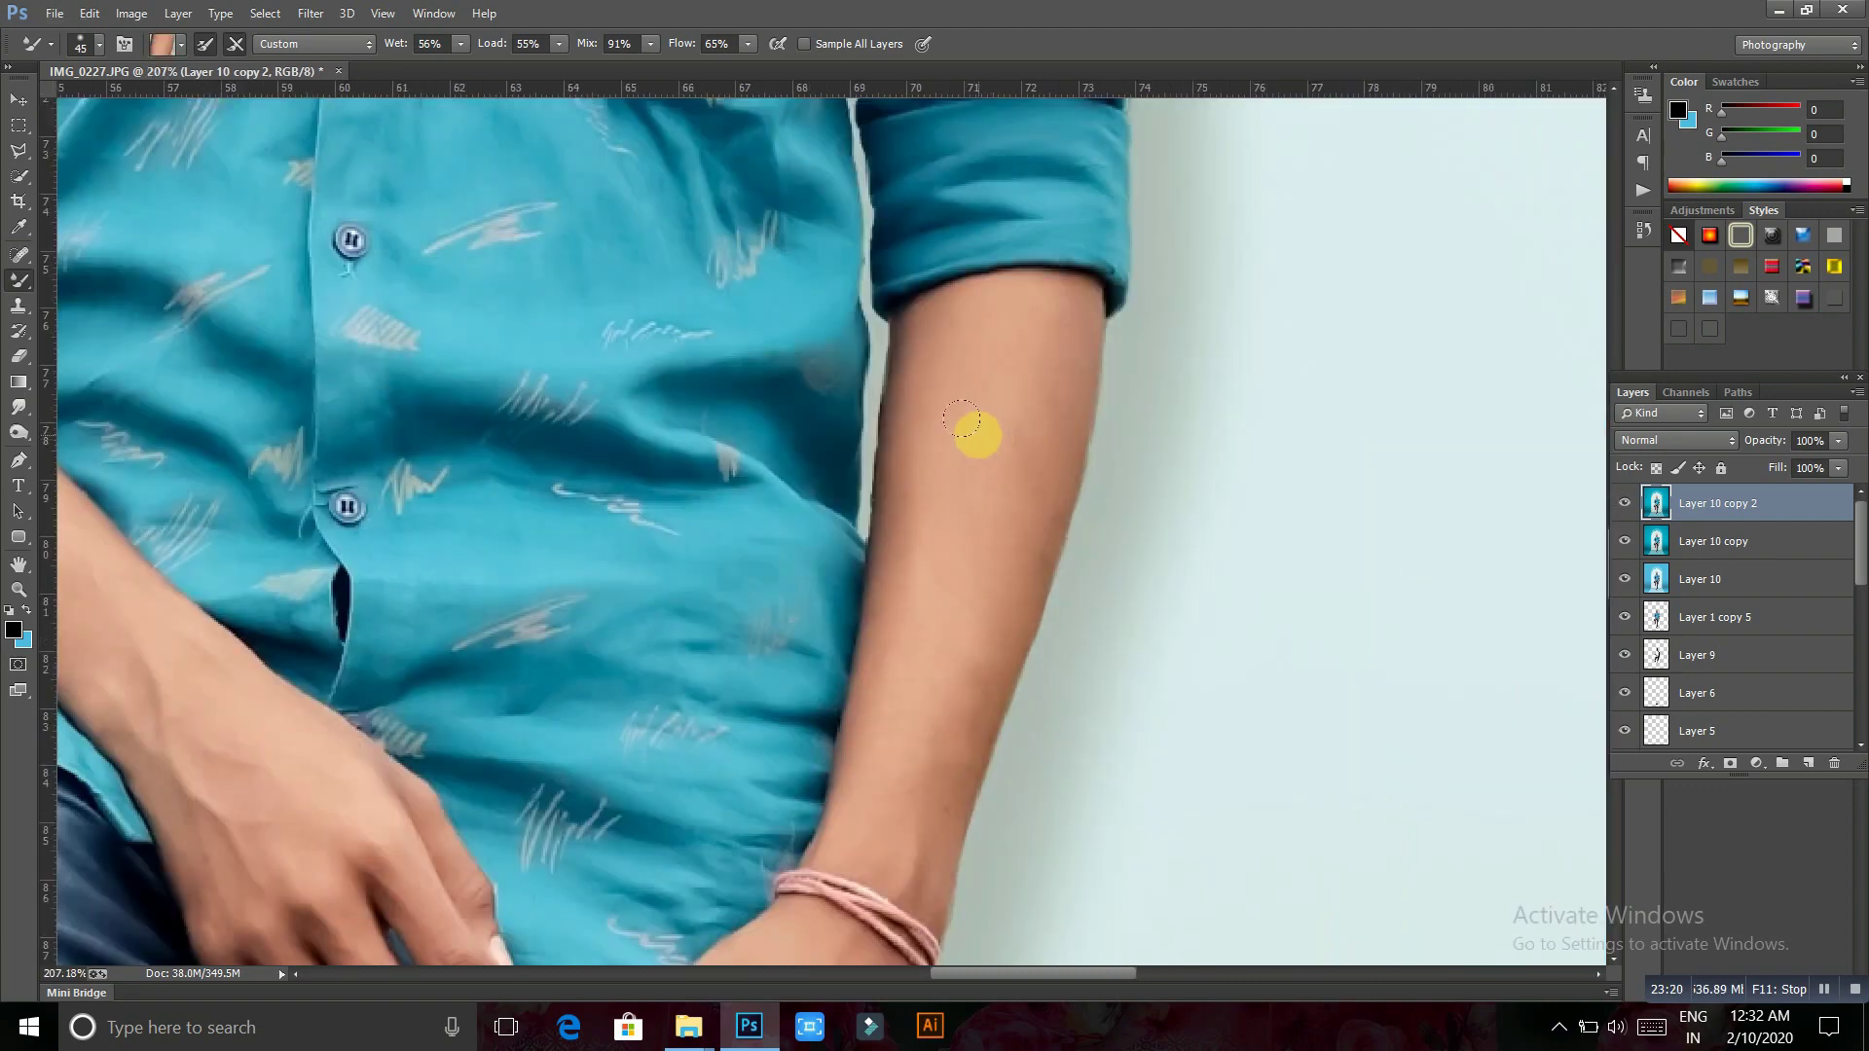
pyautogui.press('[')
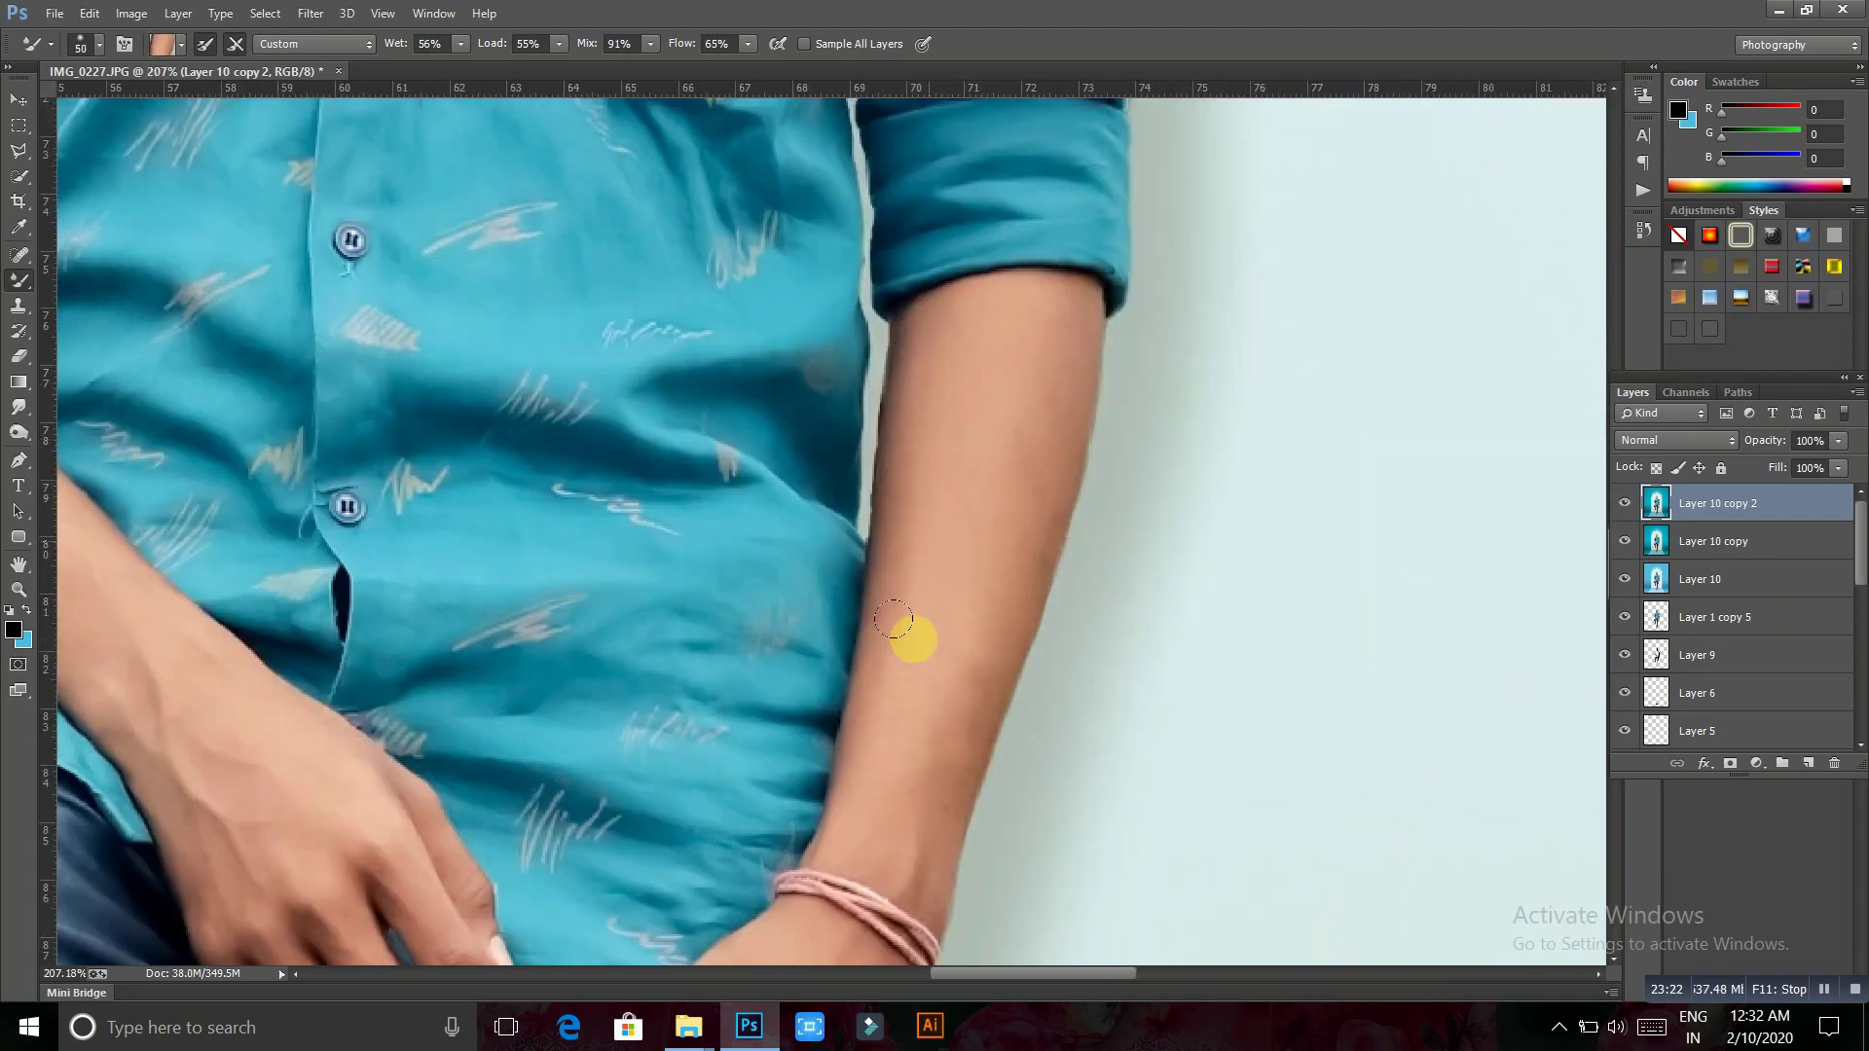
pyautogui.press(']')
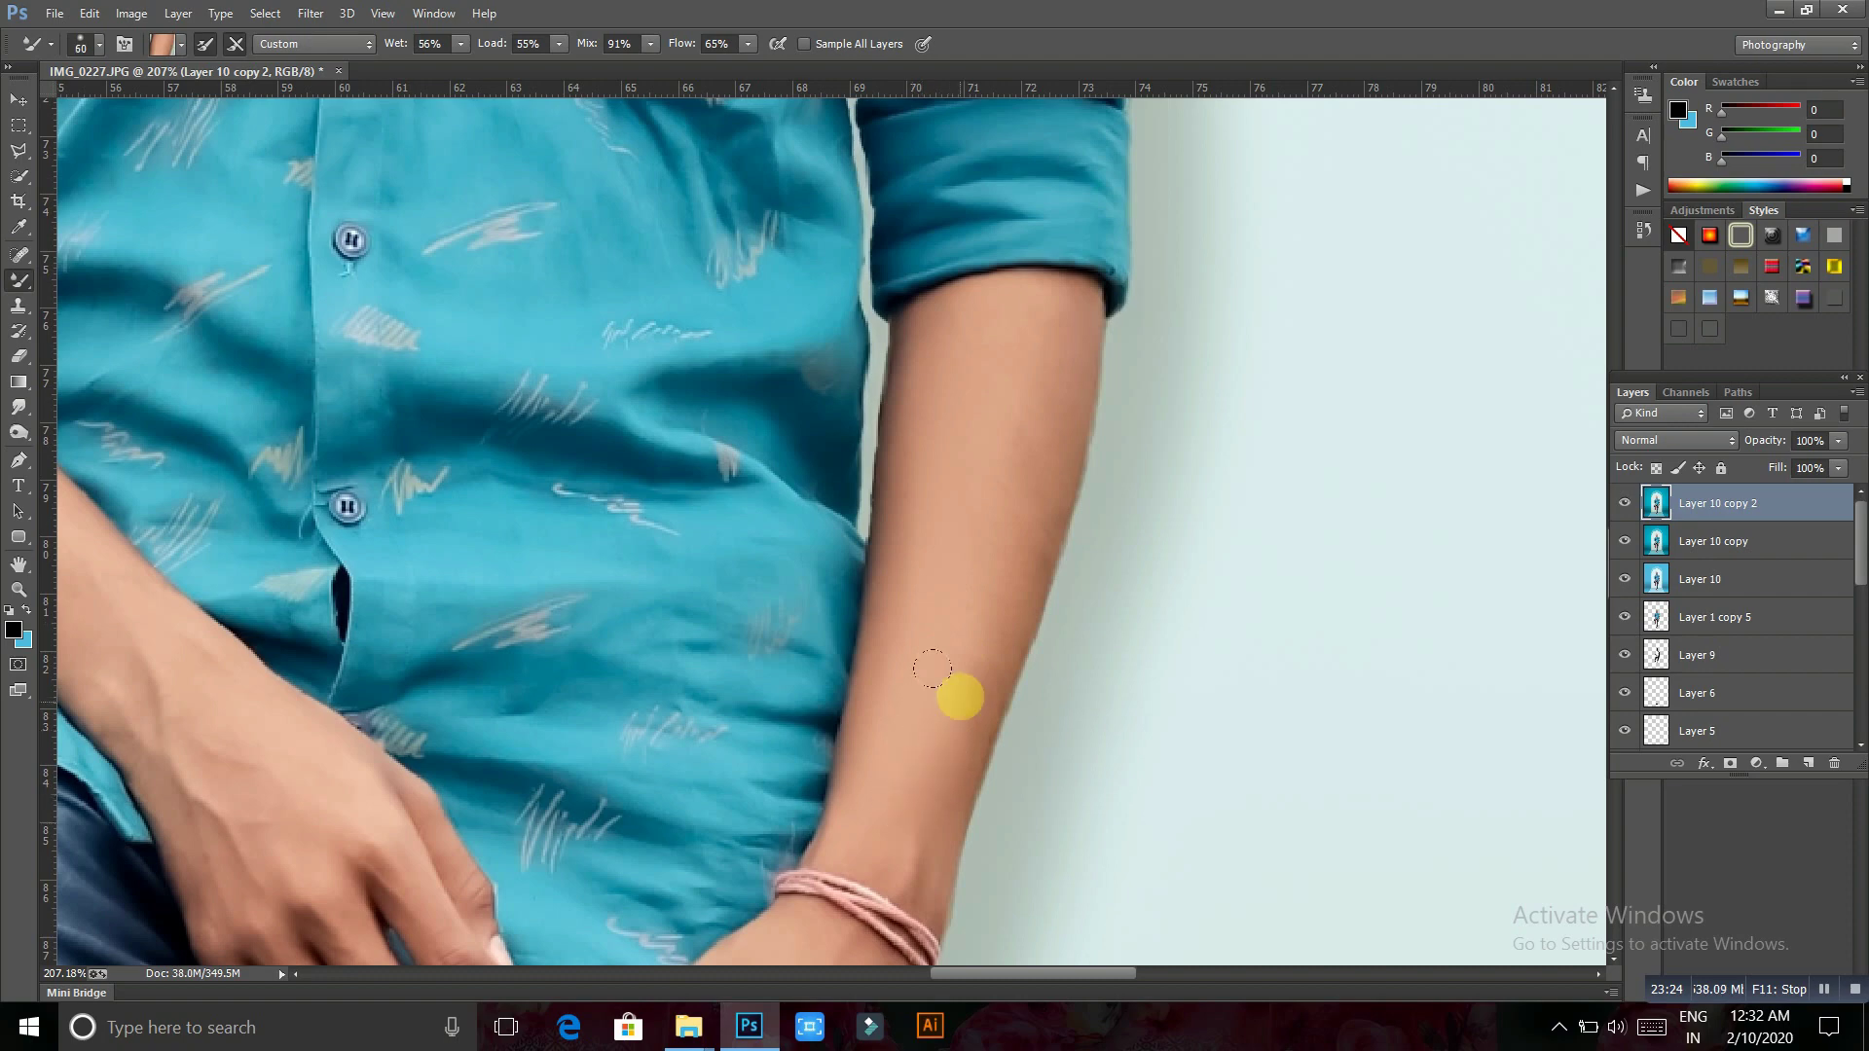
pyautogui.press('[')
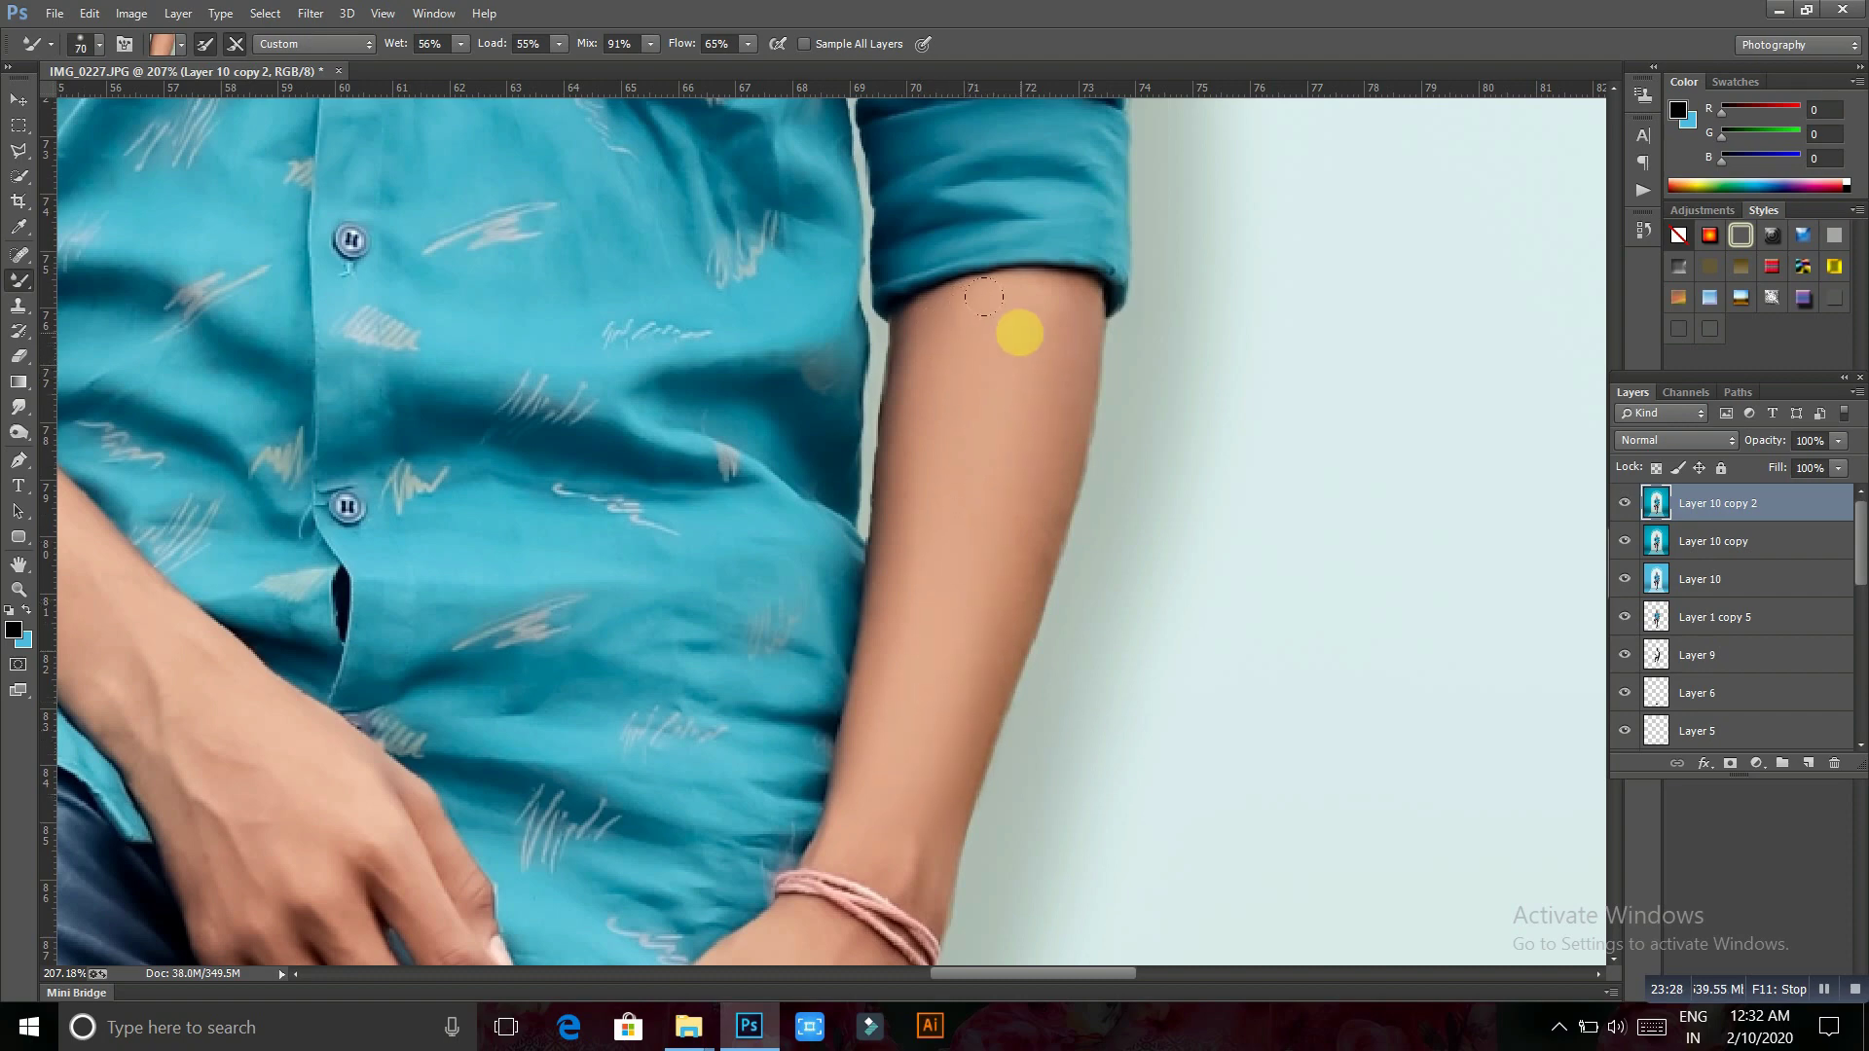
pyautogui.press('[')
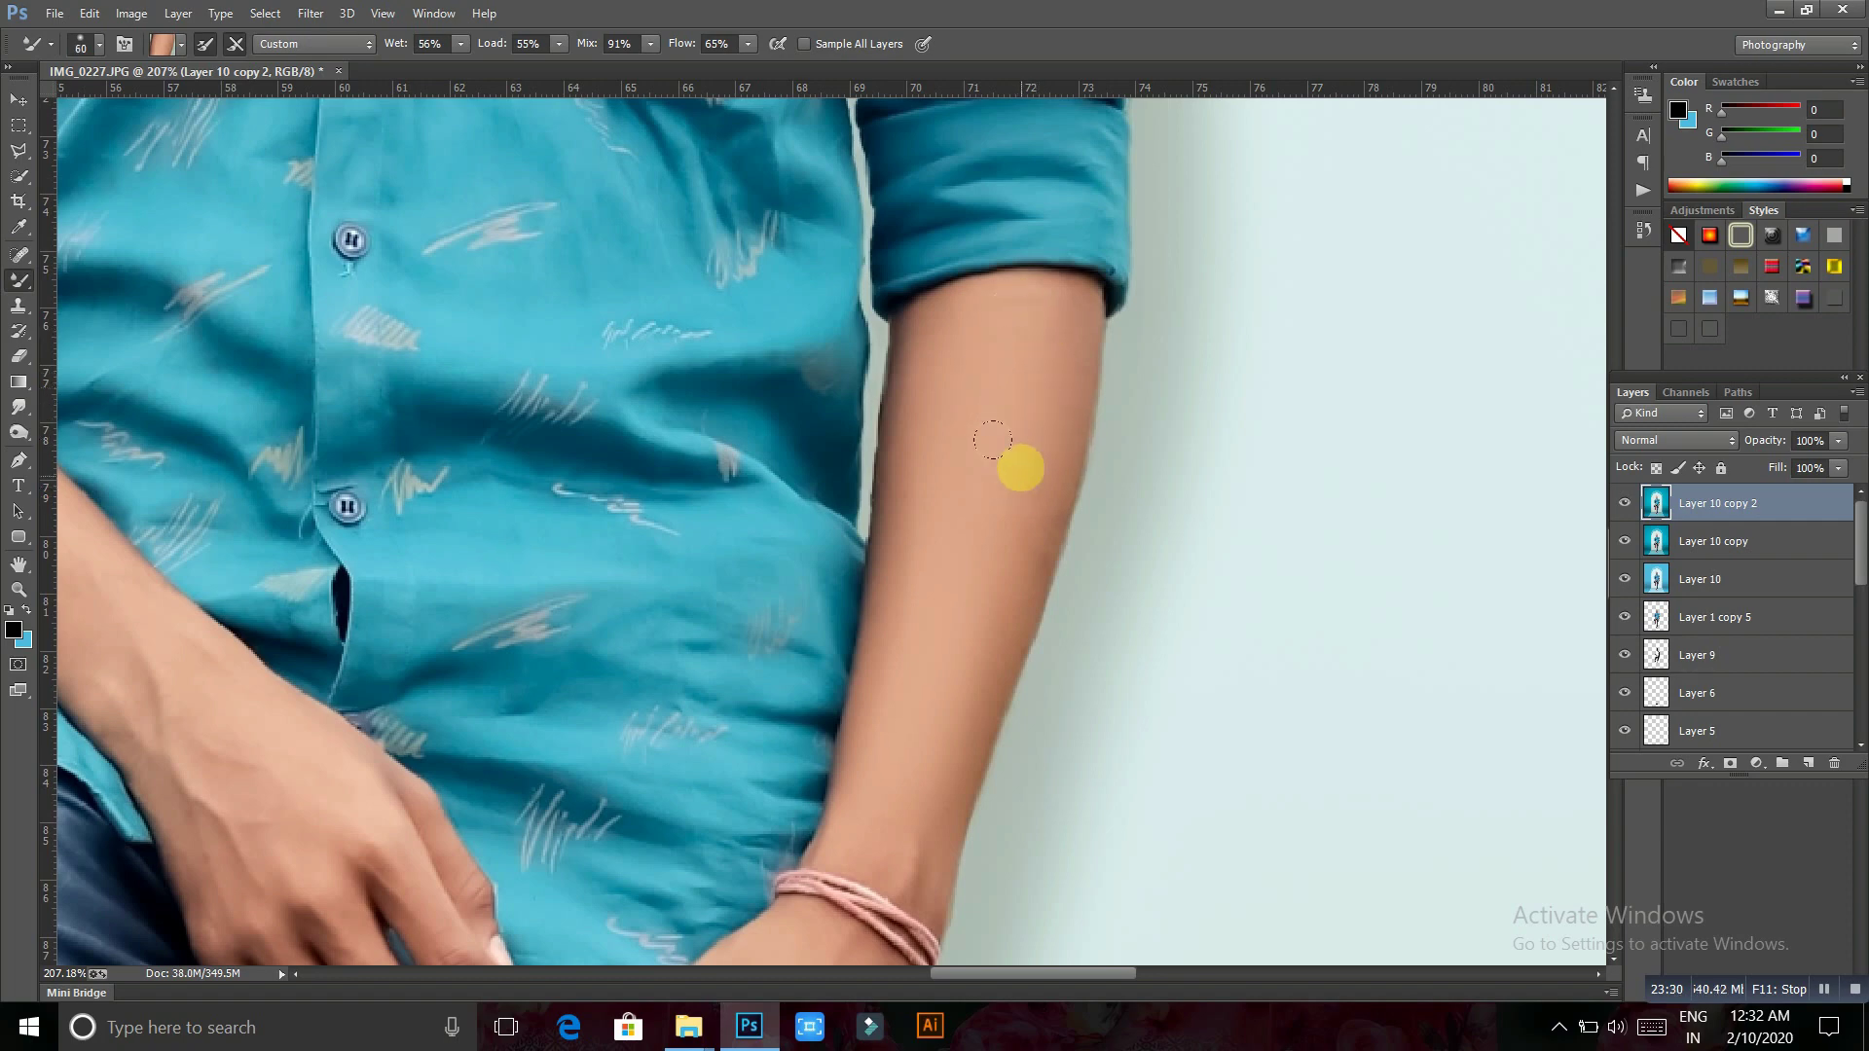
# Smooth the wrist, back of the hand and fingers with a progressively smaller brush
pyautogui.moveTo(896, 709); pyautogui.dragTo(1026, 471)
pyautogui.press(']')
pyautogui.press(']')
pyautogui.scroll(-2, 984, 656)
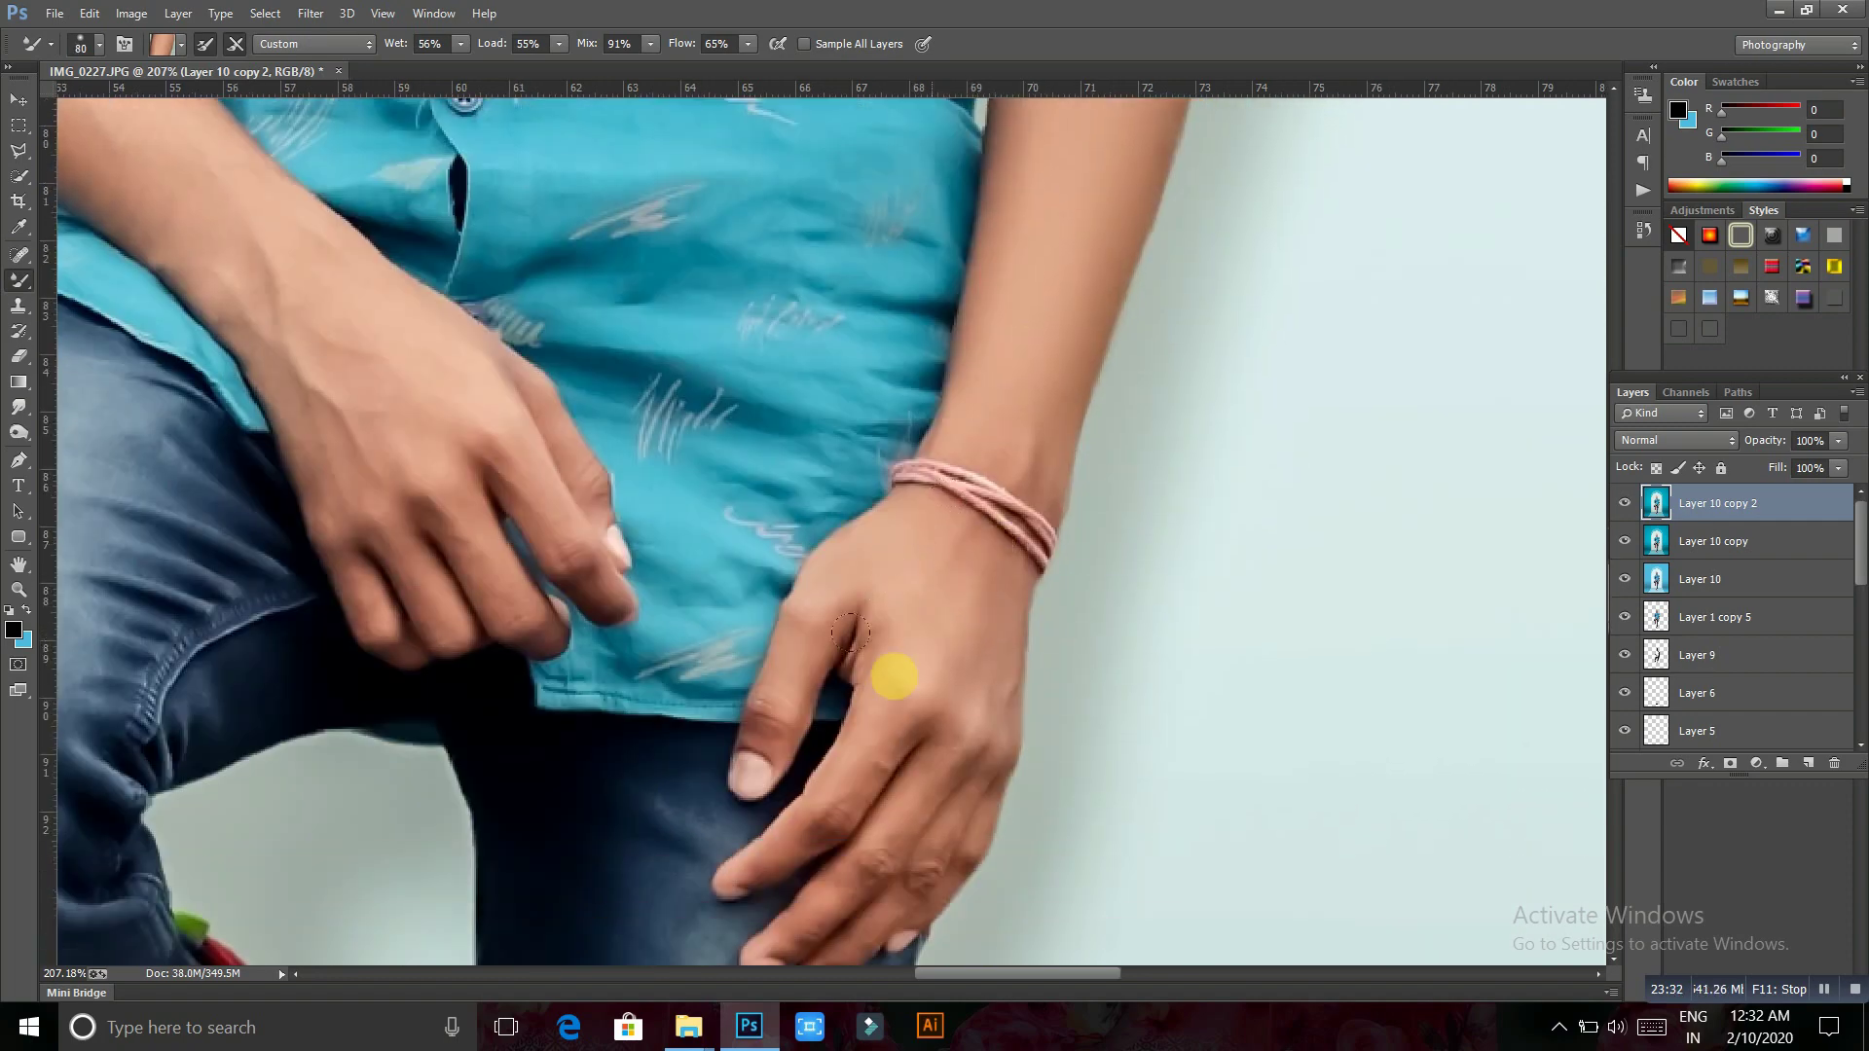
pyautogui.press('[')
pyautogui.press('[')
pyautogui.press('[')
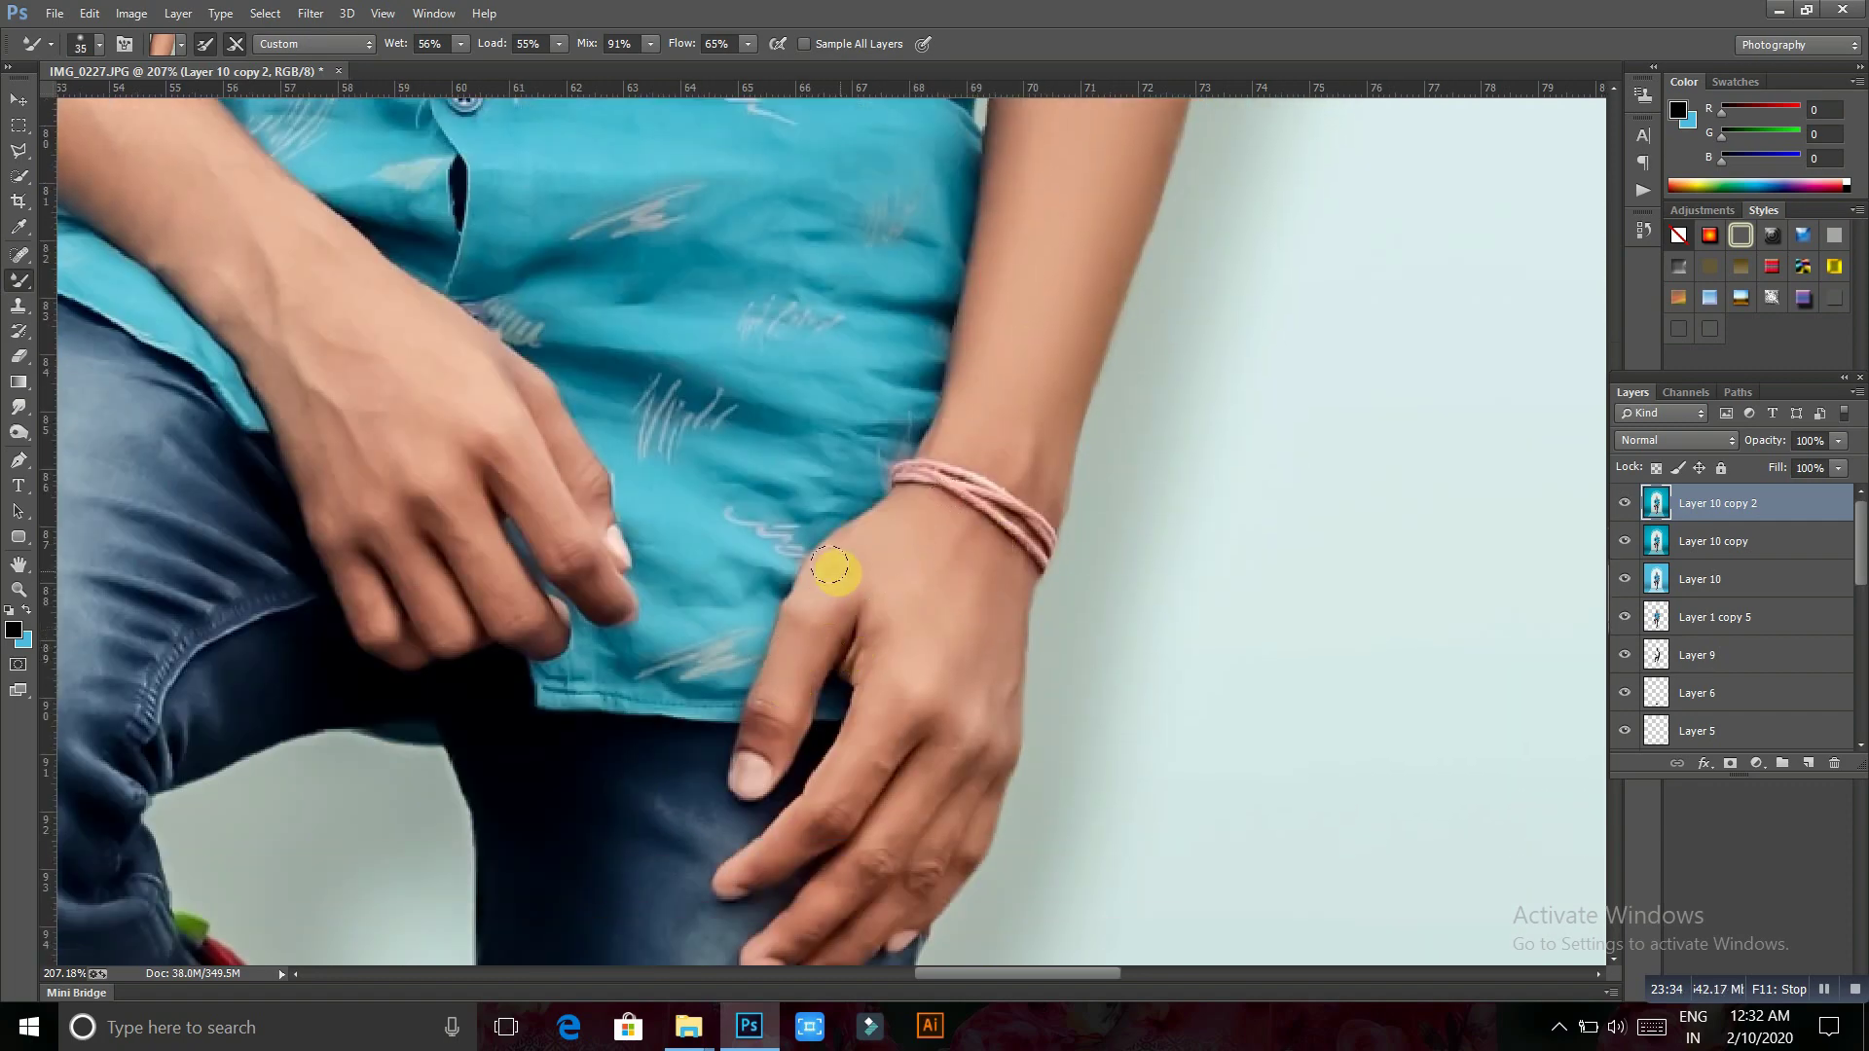
pyautogui.press('[')
pyautogui.press('[')
pyautogui.press('[')
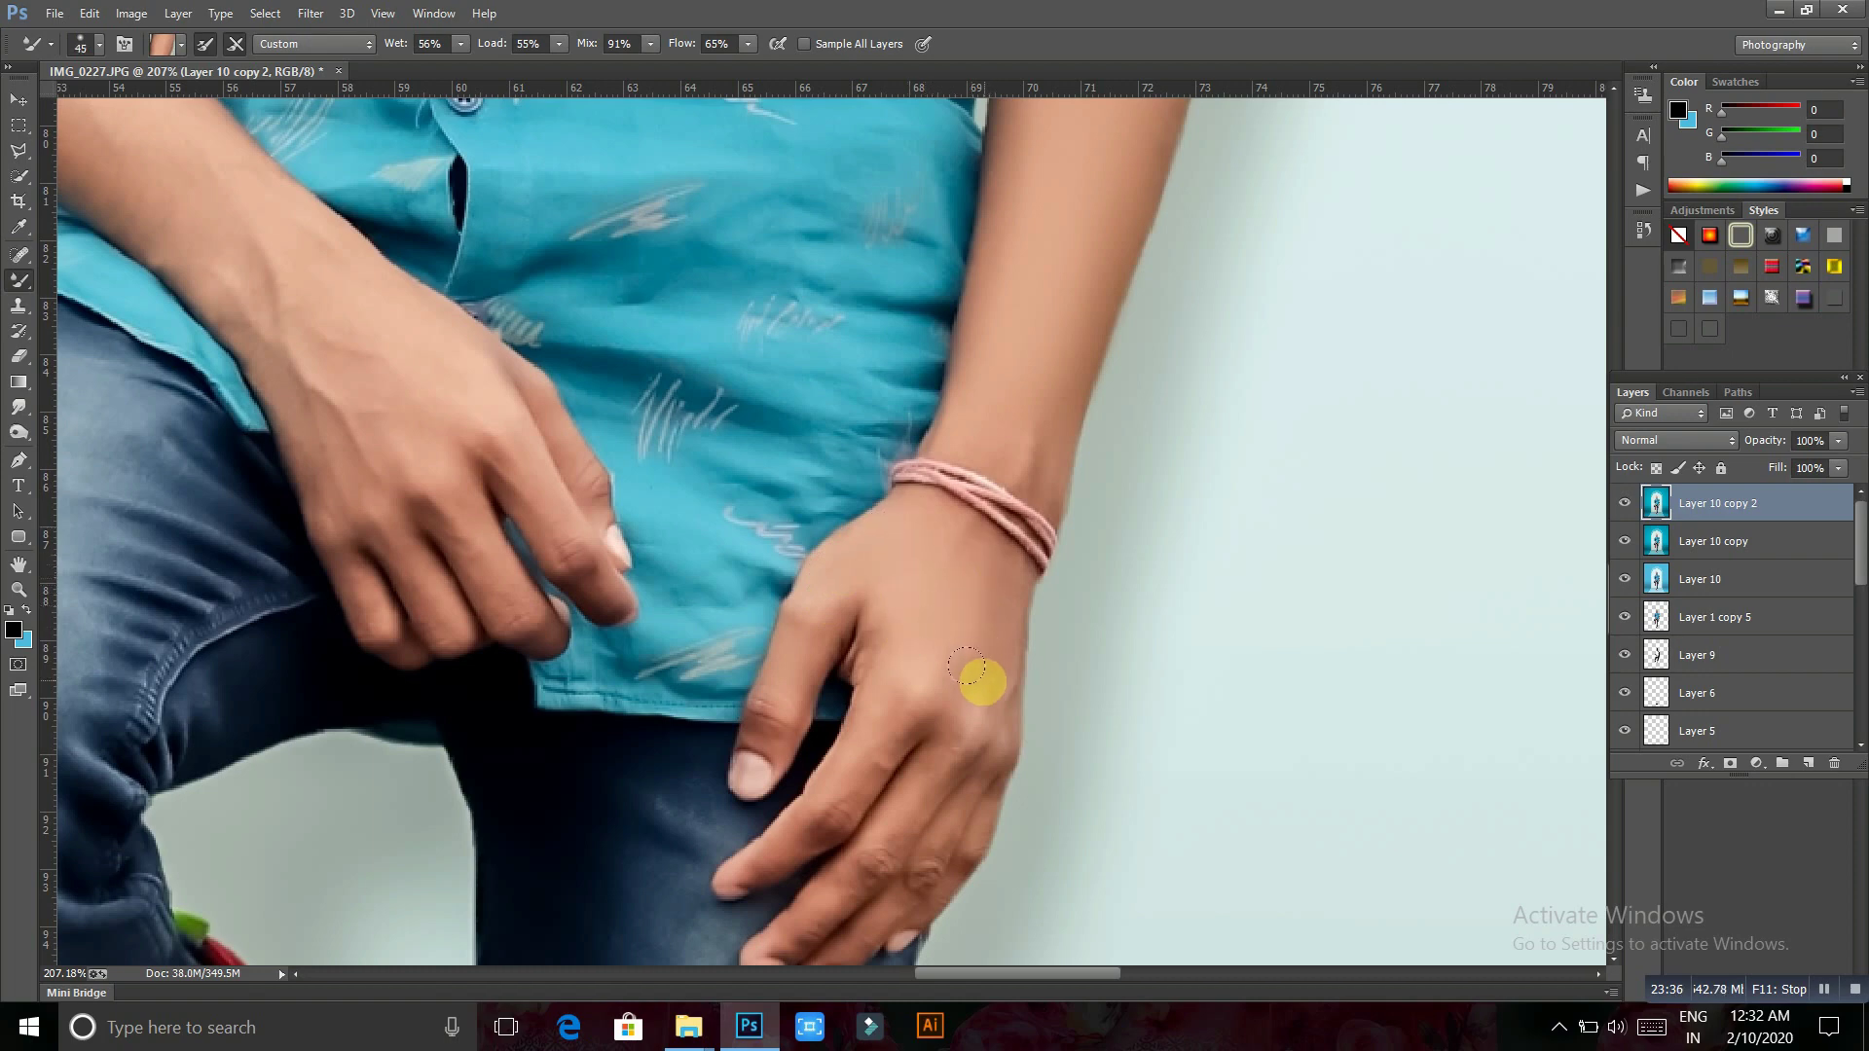
pyautogui.scroll(-2, 954, 618)
pyautogui.scroll(-1, 960, 600)
pyautogui.scroll(-2, 962, 603)
pyautogui.press('[')
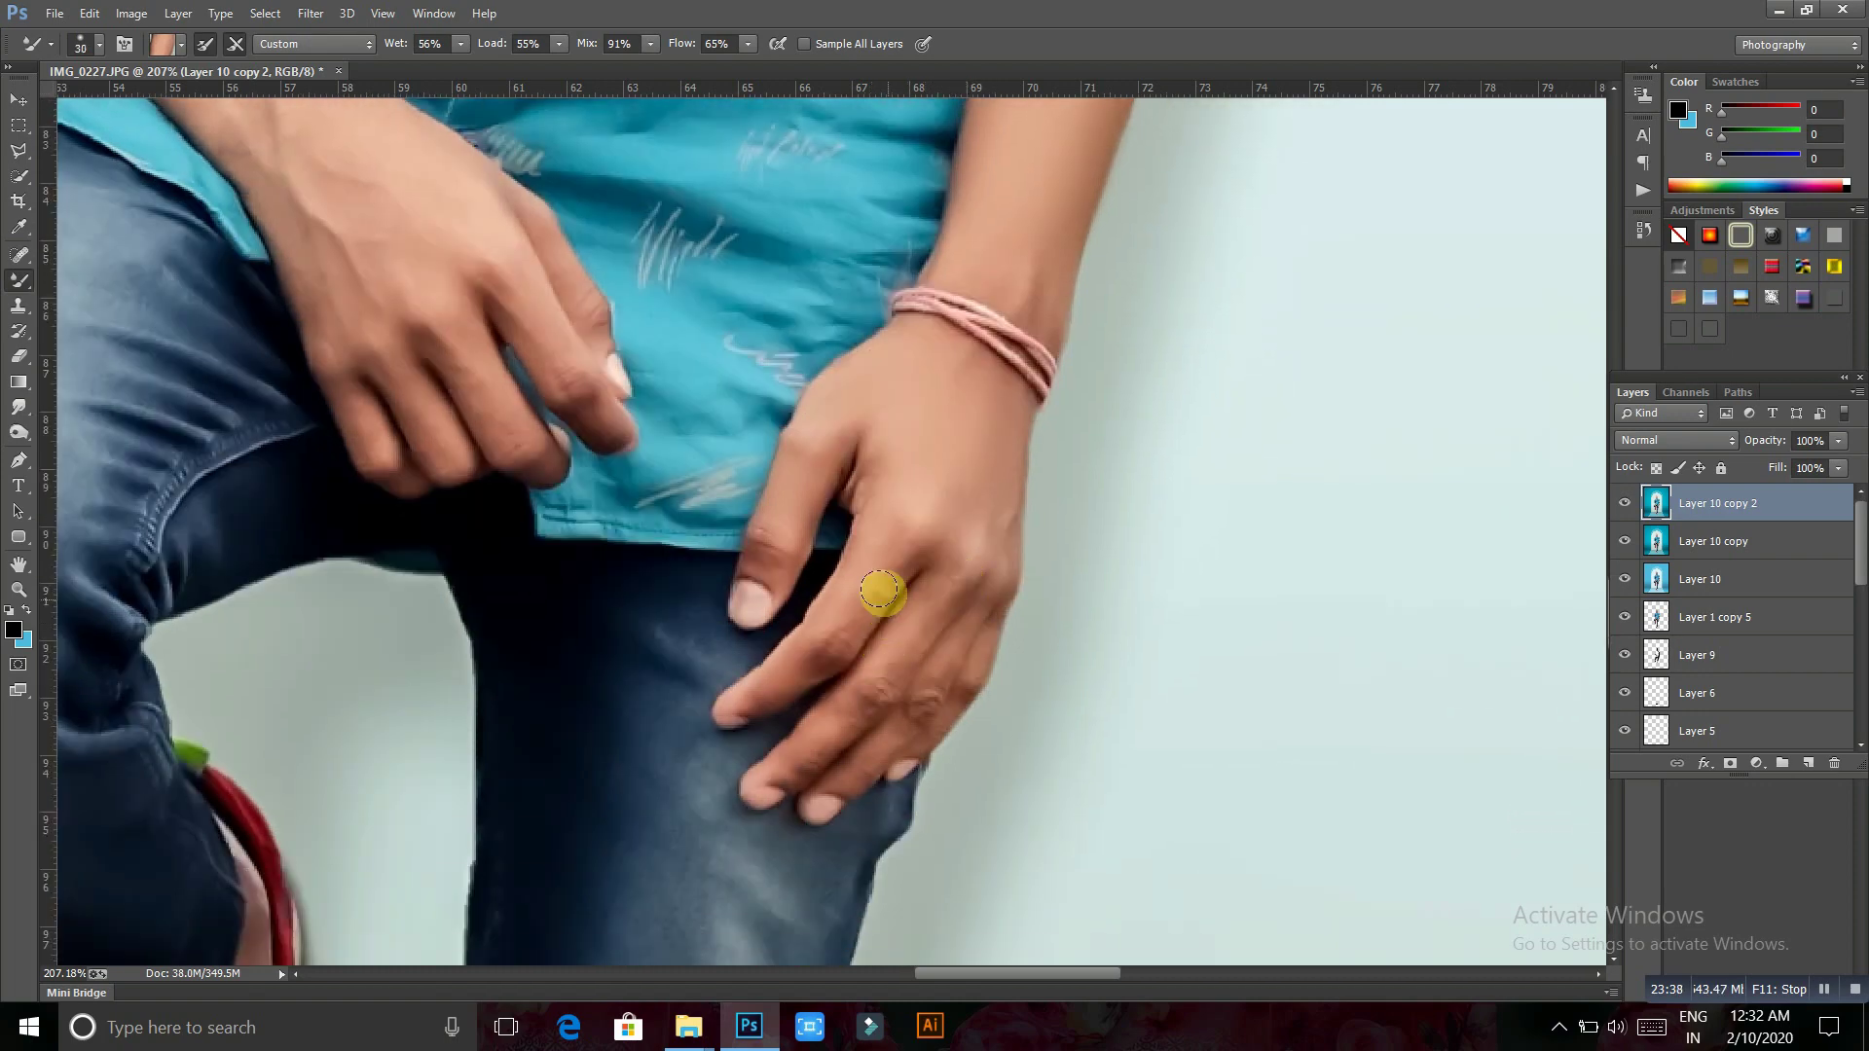
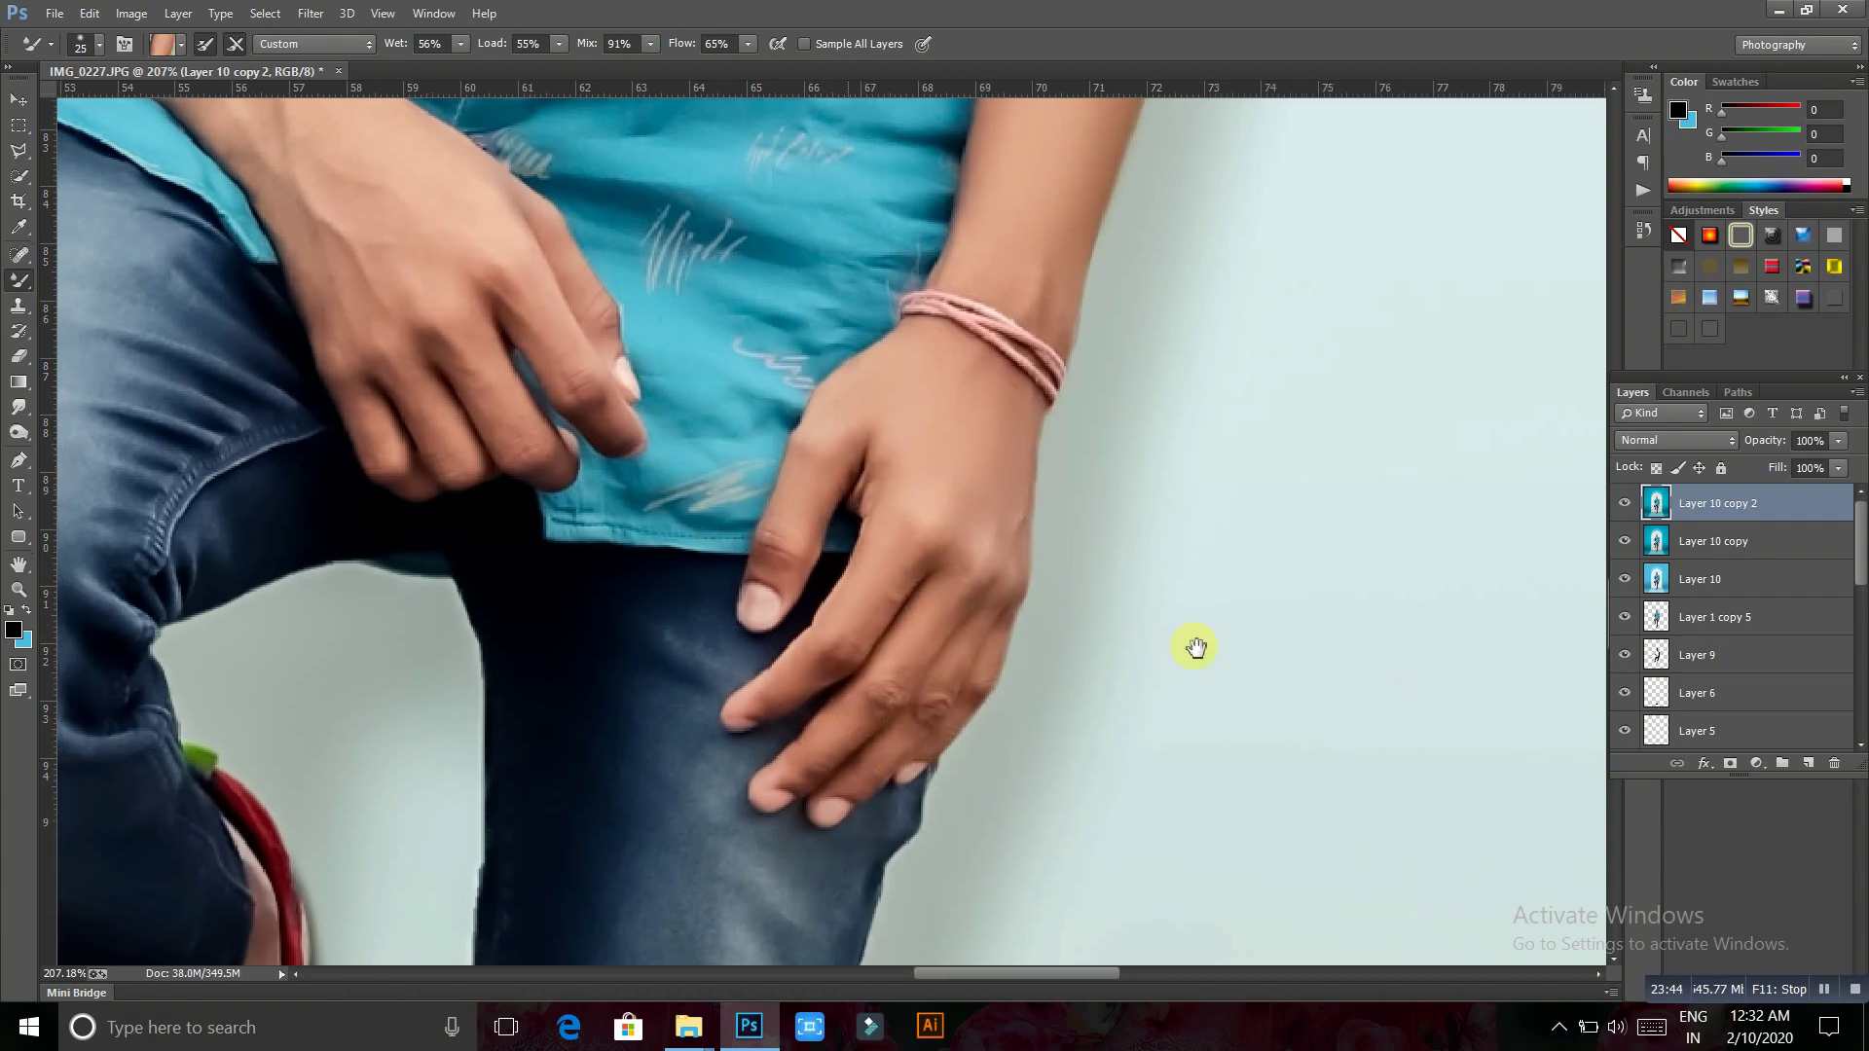
# Blend the skin on the back of the hand with the Mixer Brush, resizing the brush as needed
pyautogui.hscroll(-9, 854, 533)
pyautogui.scroll(5, 853, 533)
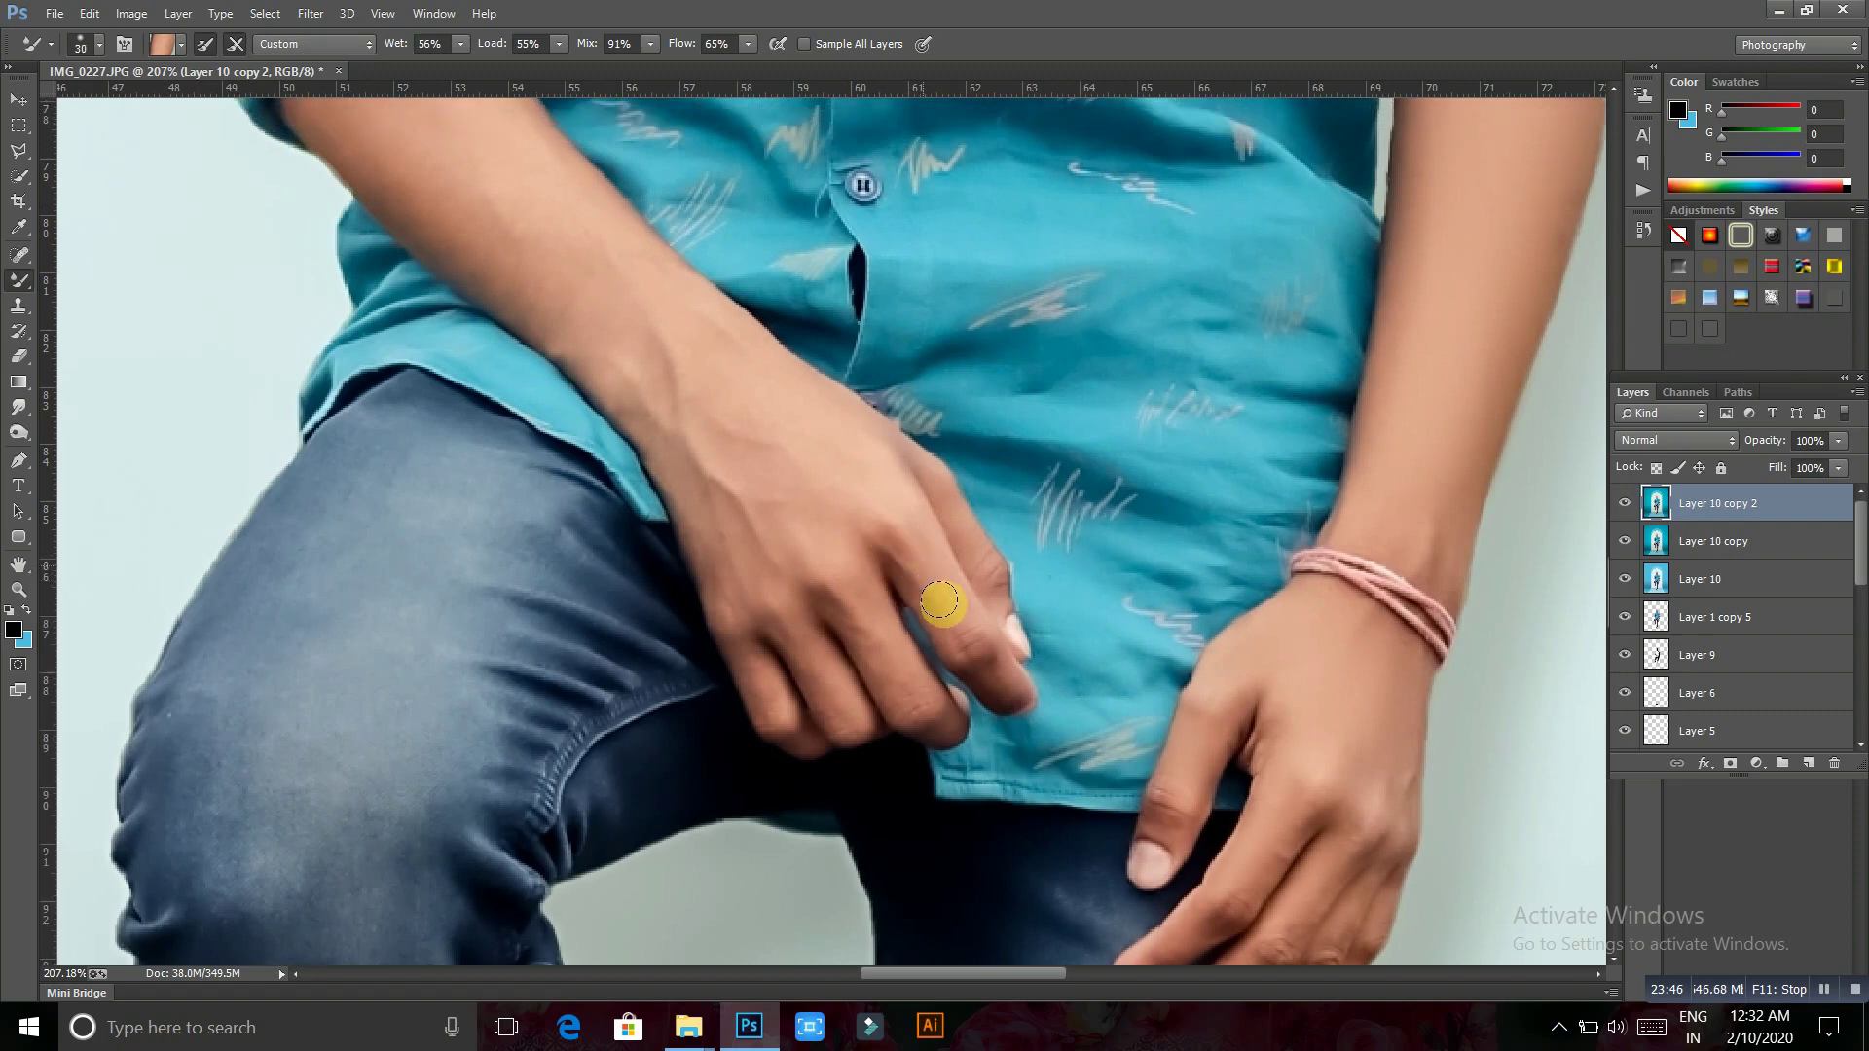
pyautogui.press('[')
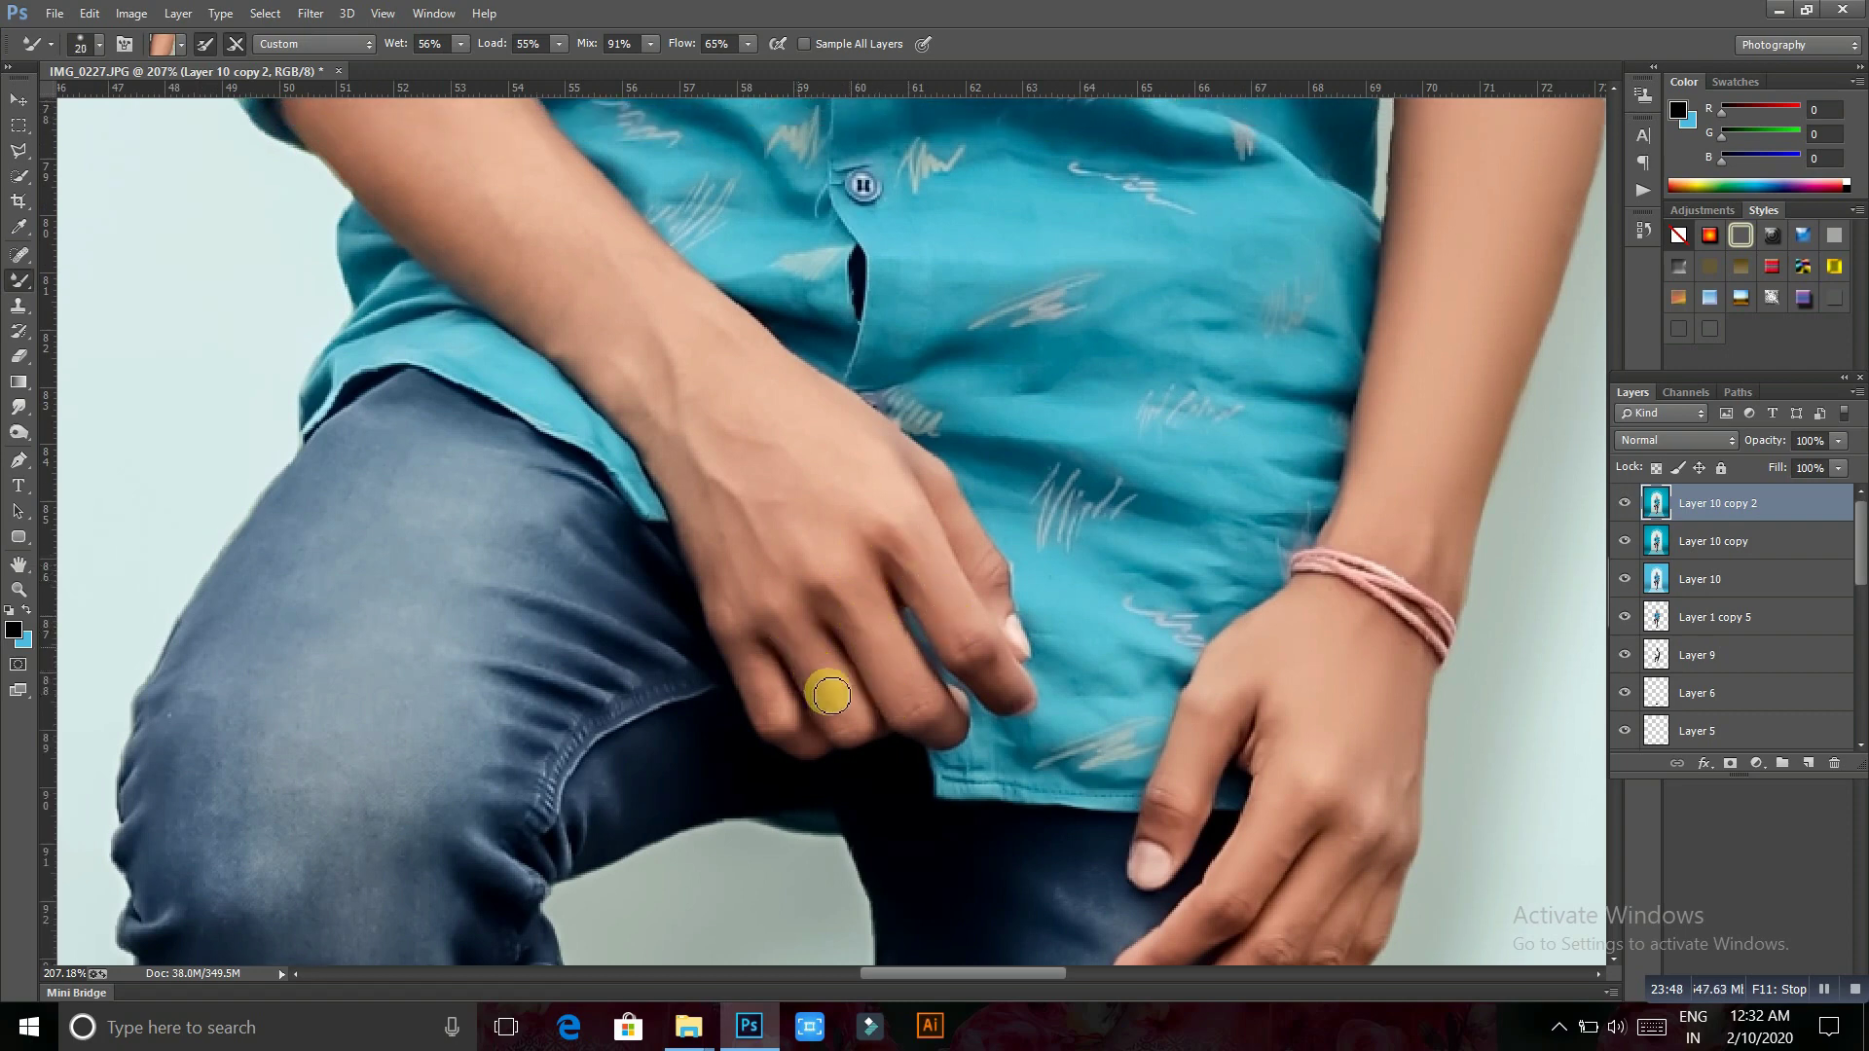
pyautogui.press(']')
pyautogui.scroll(2, 766, 545)
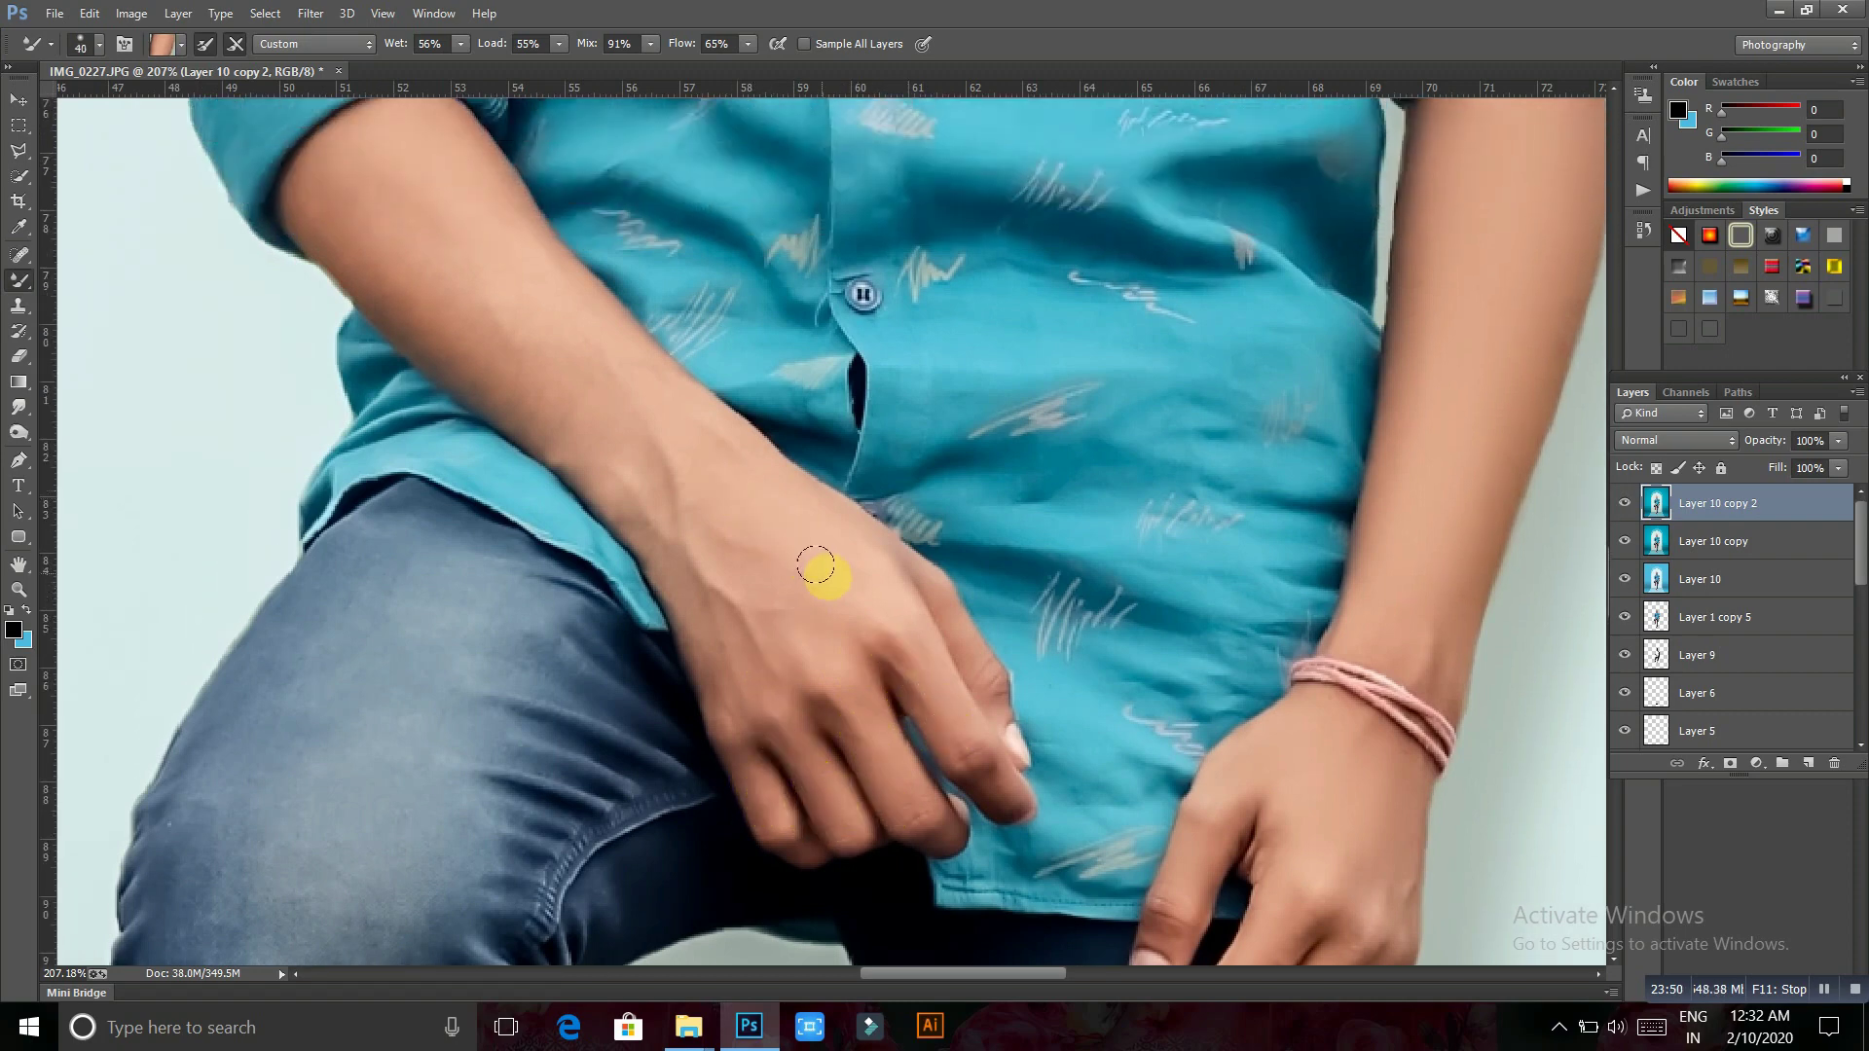
pyautogui.moveTo(725, 494); pyautogui.dragTo(722, 638)
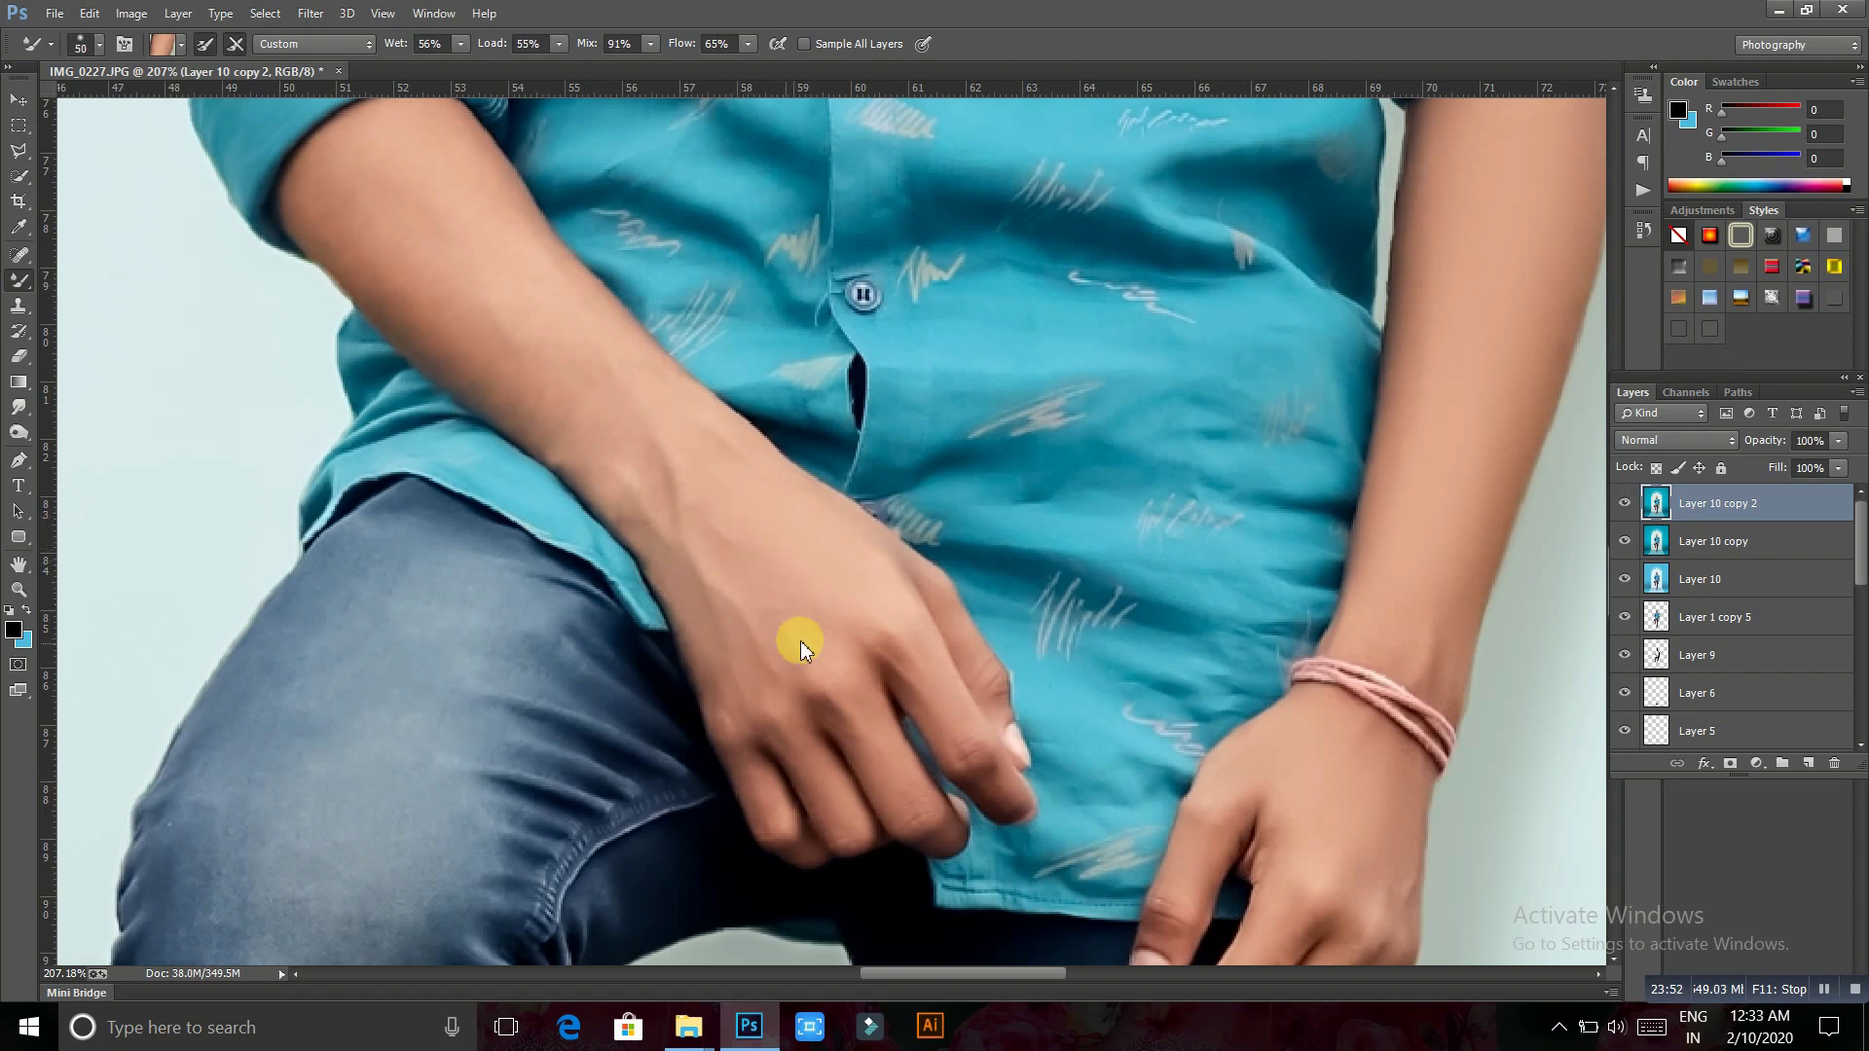
# Blend the skin along the forearm with the Mixer Brush, then bring the legs into view
pyautogui.scroll(4, 950, 742)
pyautogui.hscroll(-4, 950, 742)
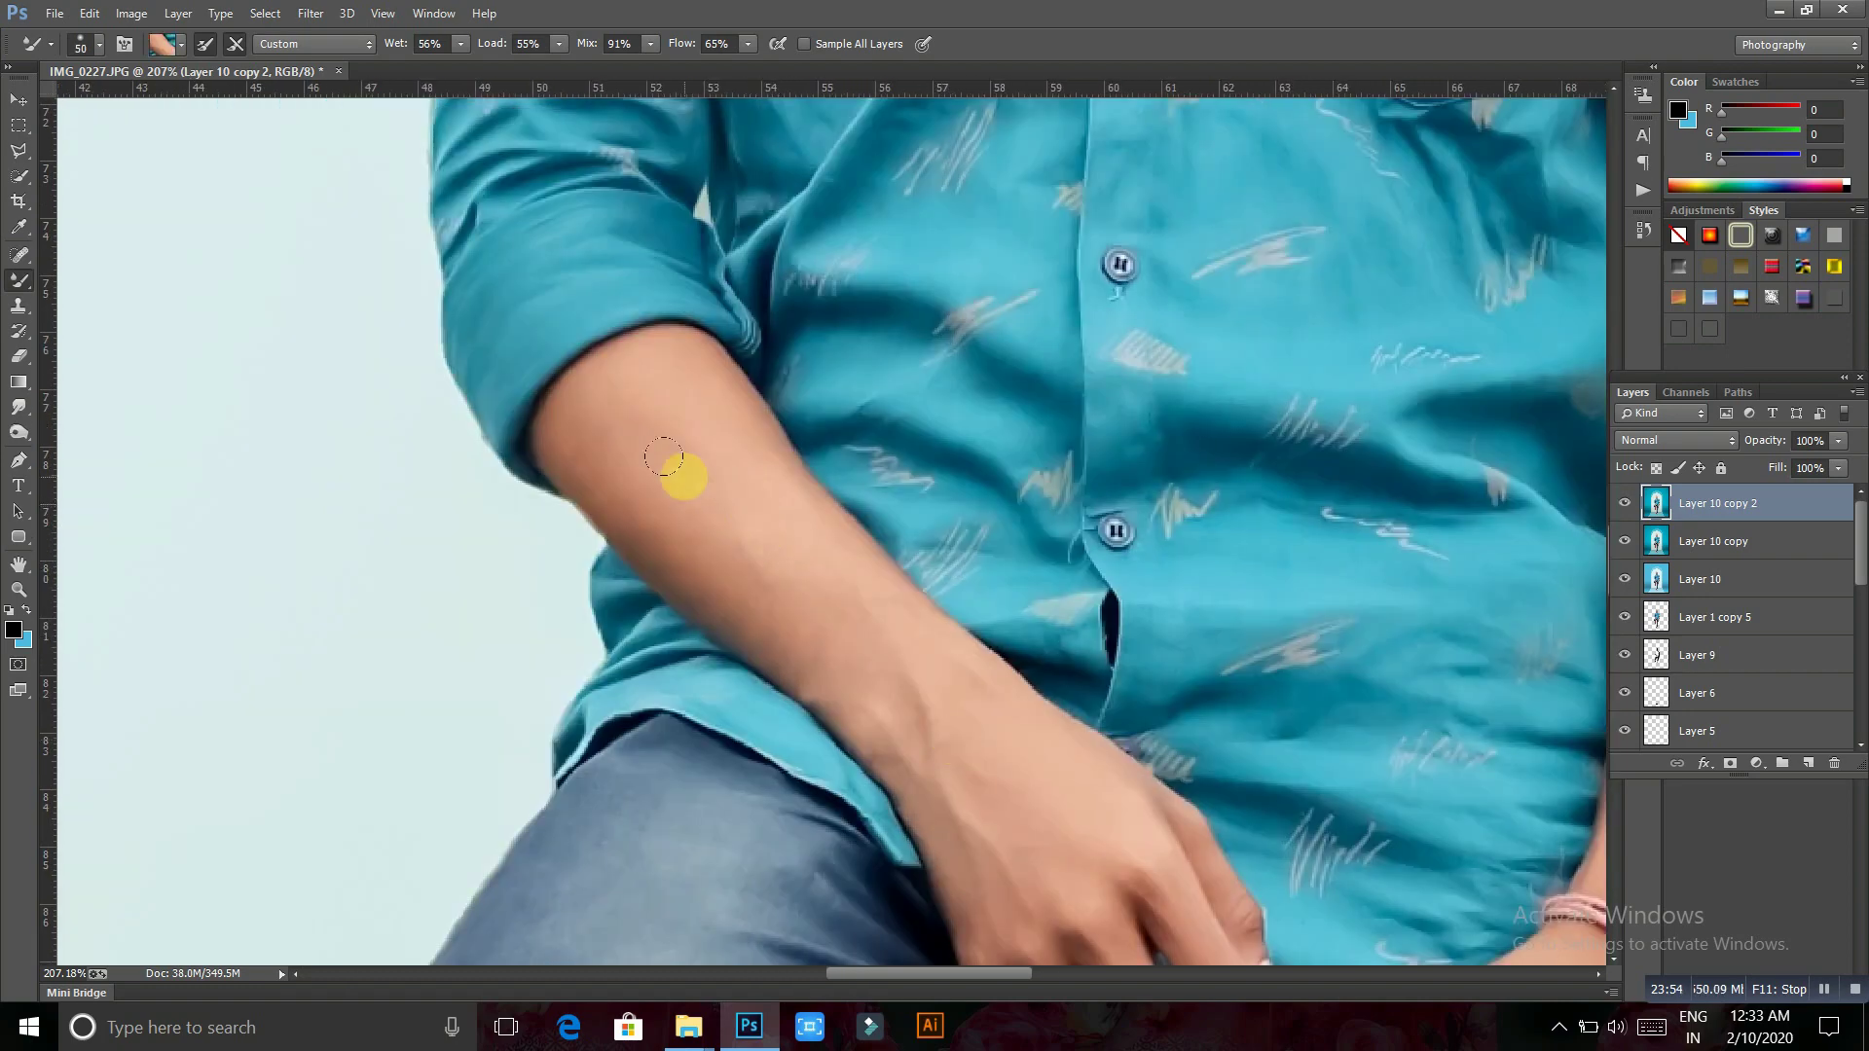
pyautogui.moveTo(650, 415)
pyautogui.mouseDown()
pyautogui.moveTo(640, 355)
pyautogui.moveTo(789, 588)
pyautogui.moveTo(603, 429)
pyautogui.moveTo(793, 605)
pyautogui.moveTo(598, 431)
pyautogui.moveTo(835, 627)
pyautogui.moveTo(631, 482)
pyautogui.moveTo(837, 643)
pyautogui.moveTo(755, 525)
pyautogui.mouseUp()
pyautogui.press('[')
pyautogui.press(']')
pyautogui.press(']')
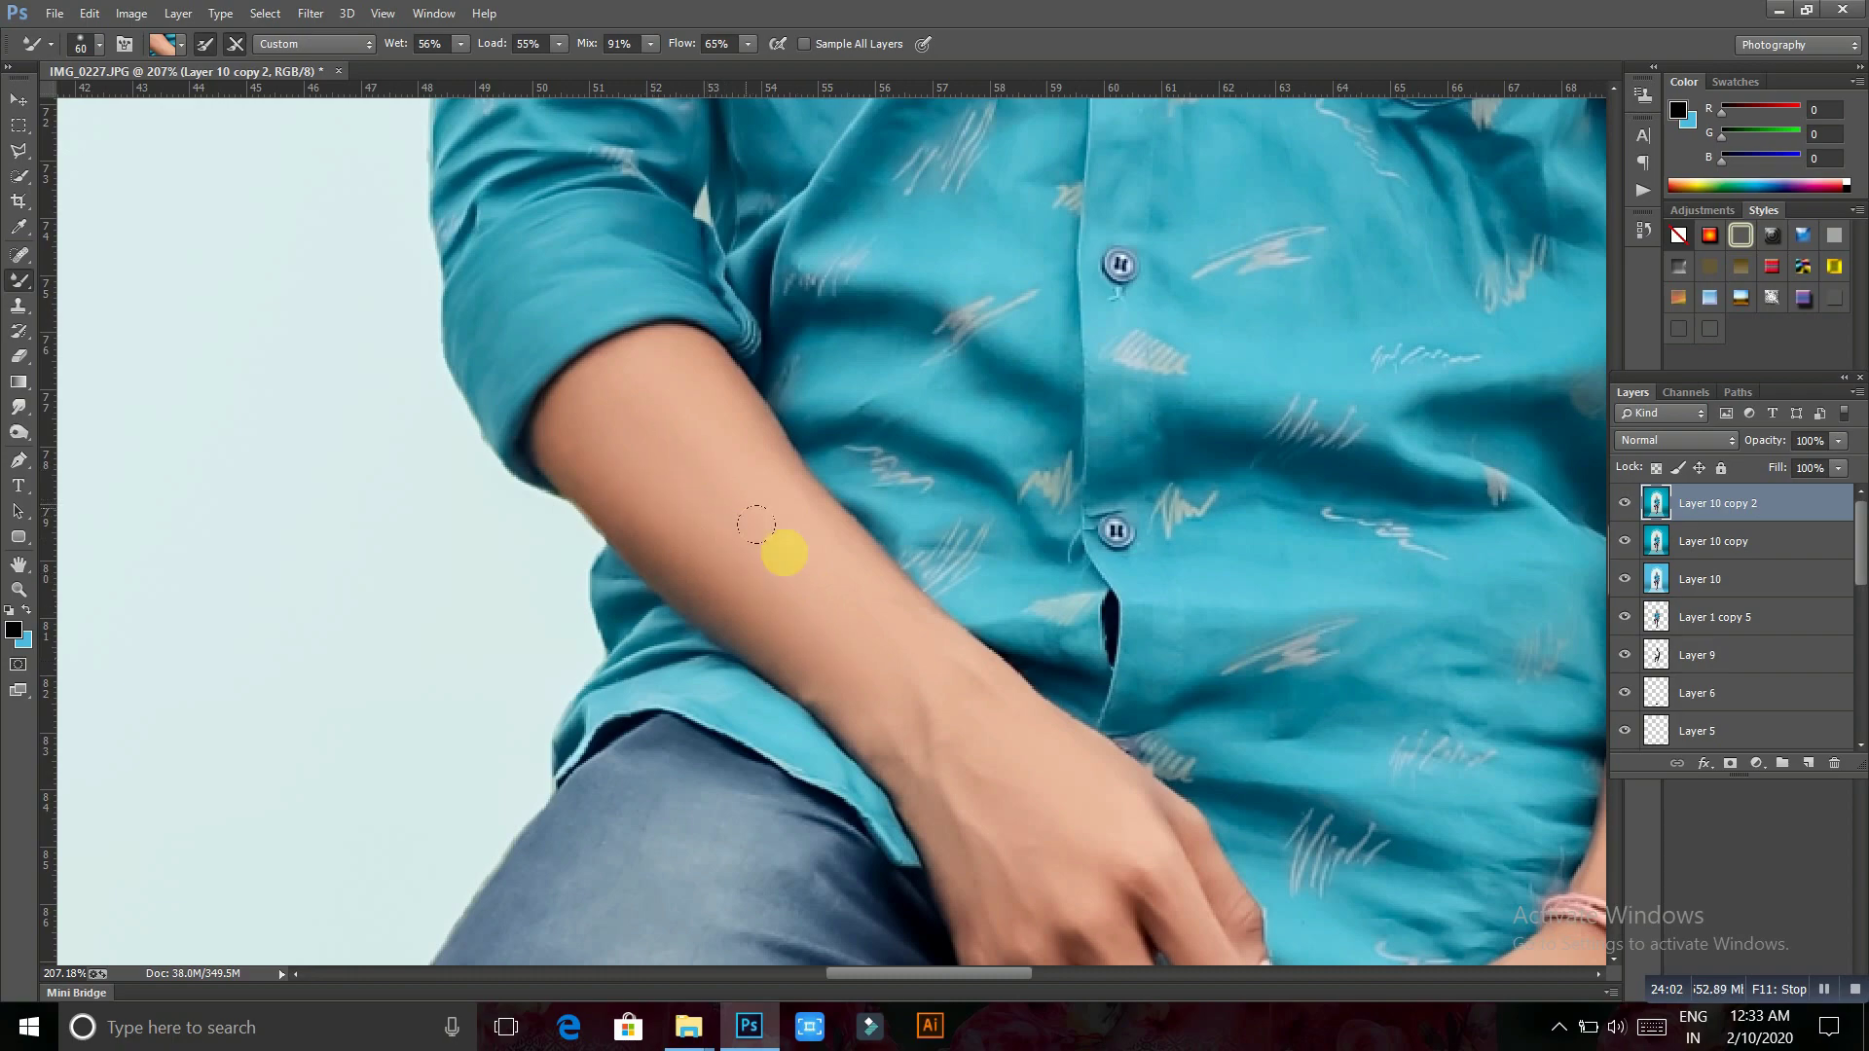
pyautogui.moveTo(938, 722); pyautogui.dragTo(818, 646)
pyautogui.keyDown('alt'); pyautogui.scroll(-3, 818, 646); pyautogui.keyUp('alt')
pyautogui.keyDown('alt'); pyautogui.scroll(-2, 822, 609); pyautogui.keyUp('alt')
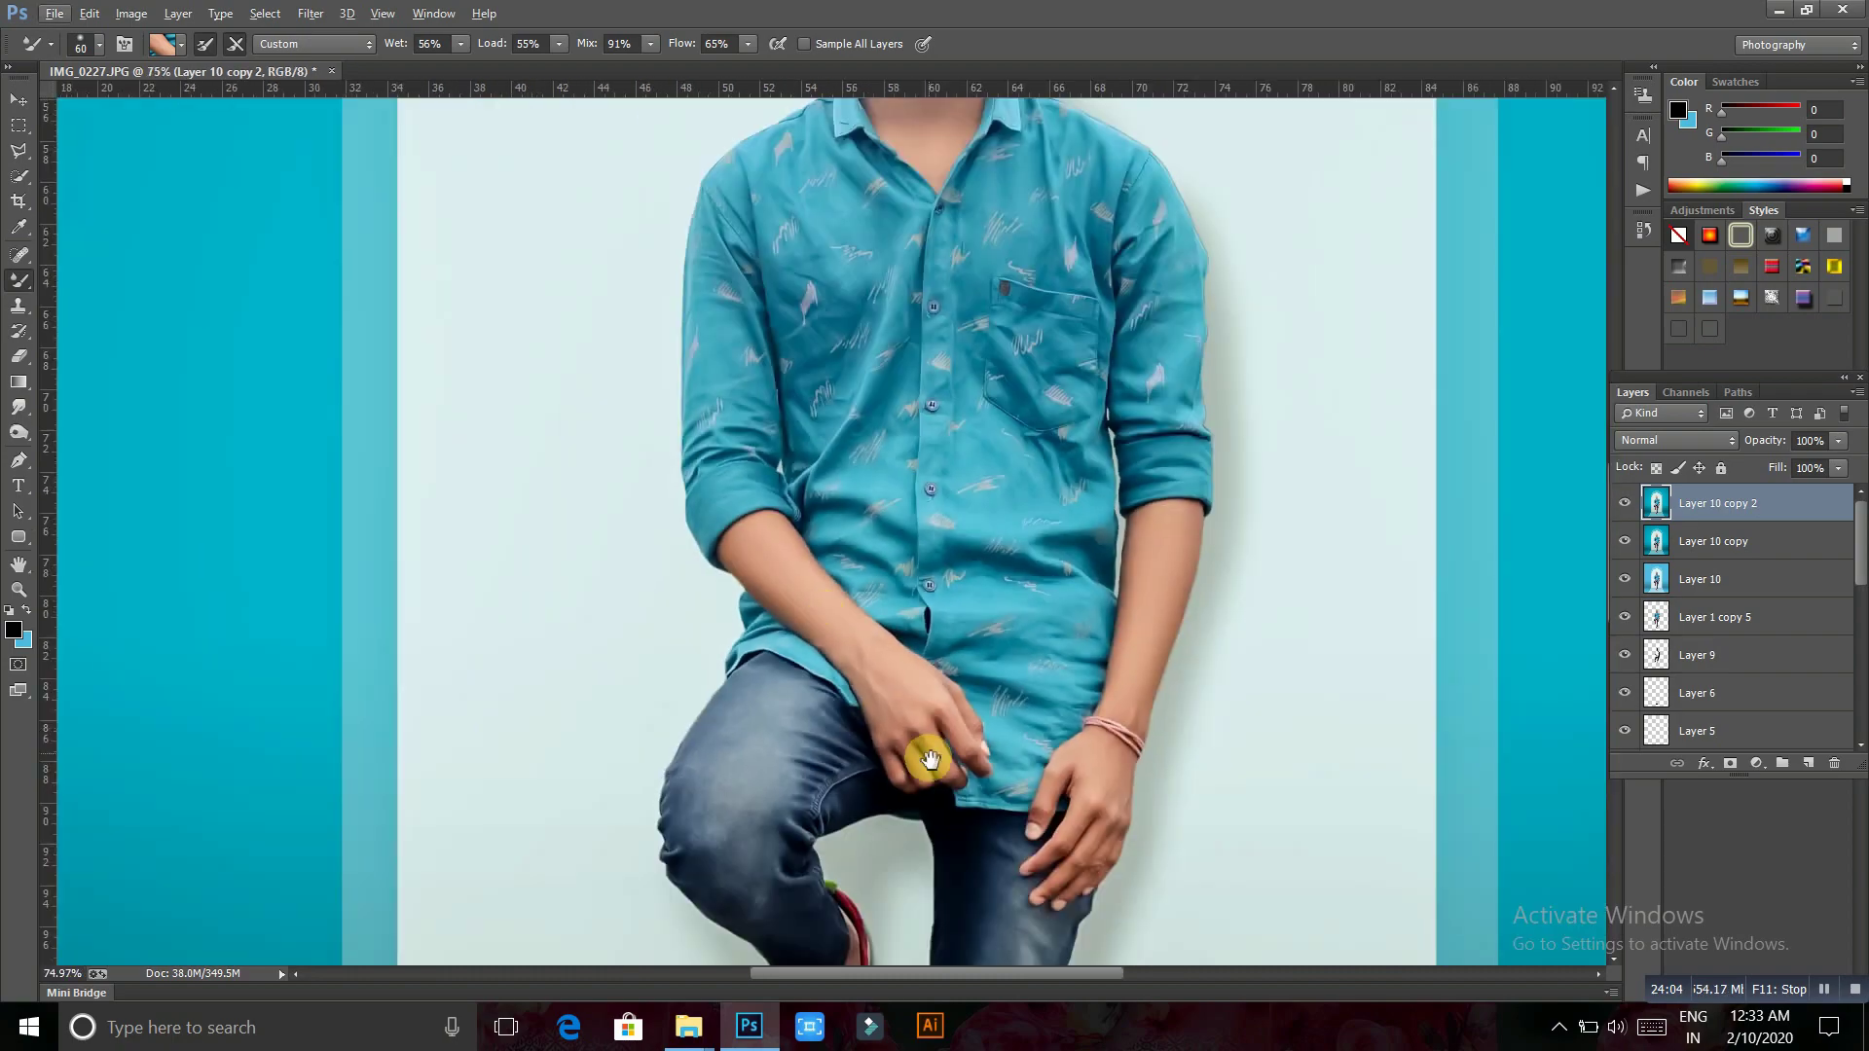
pyautogui.moveTo(902, 750); pyautogui.dragTo(847, 555)
pyautogui.keyDown('alt'); pyautogui.scroll(2, 626, 793); pyautogui.keyUp('alt')
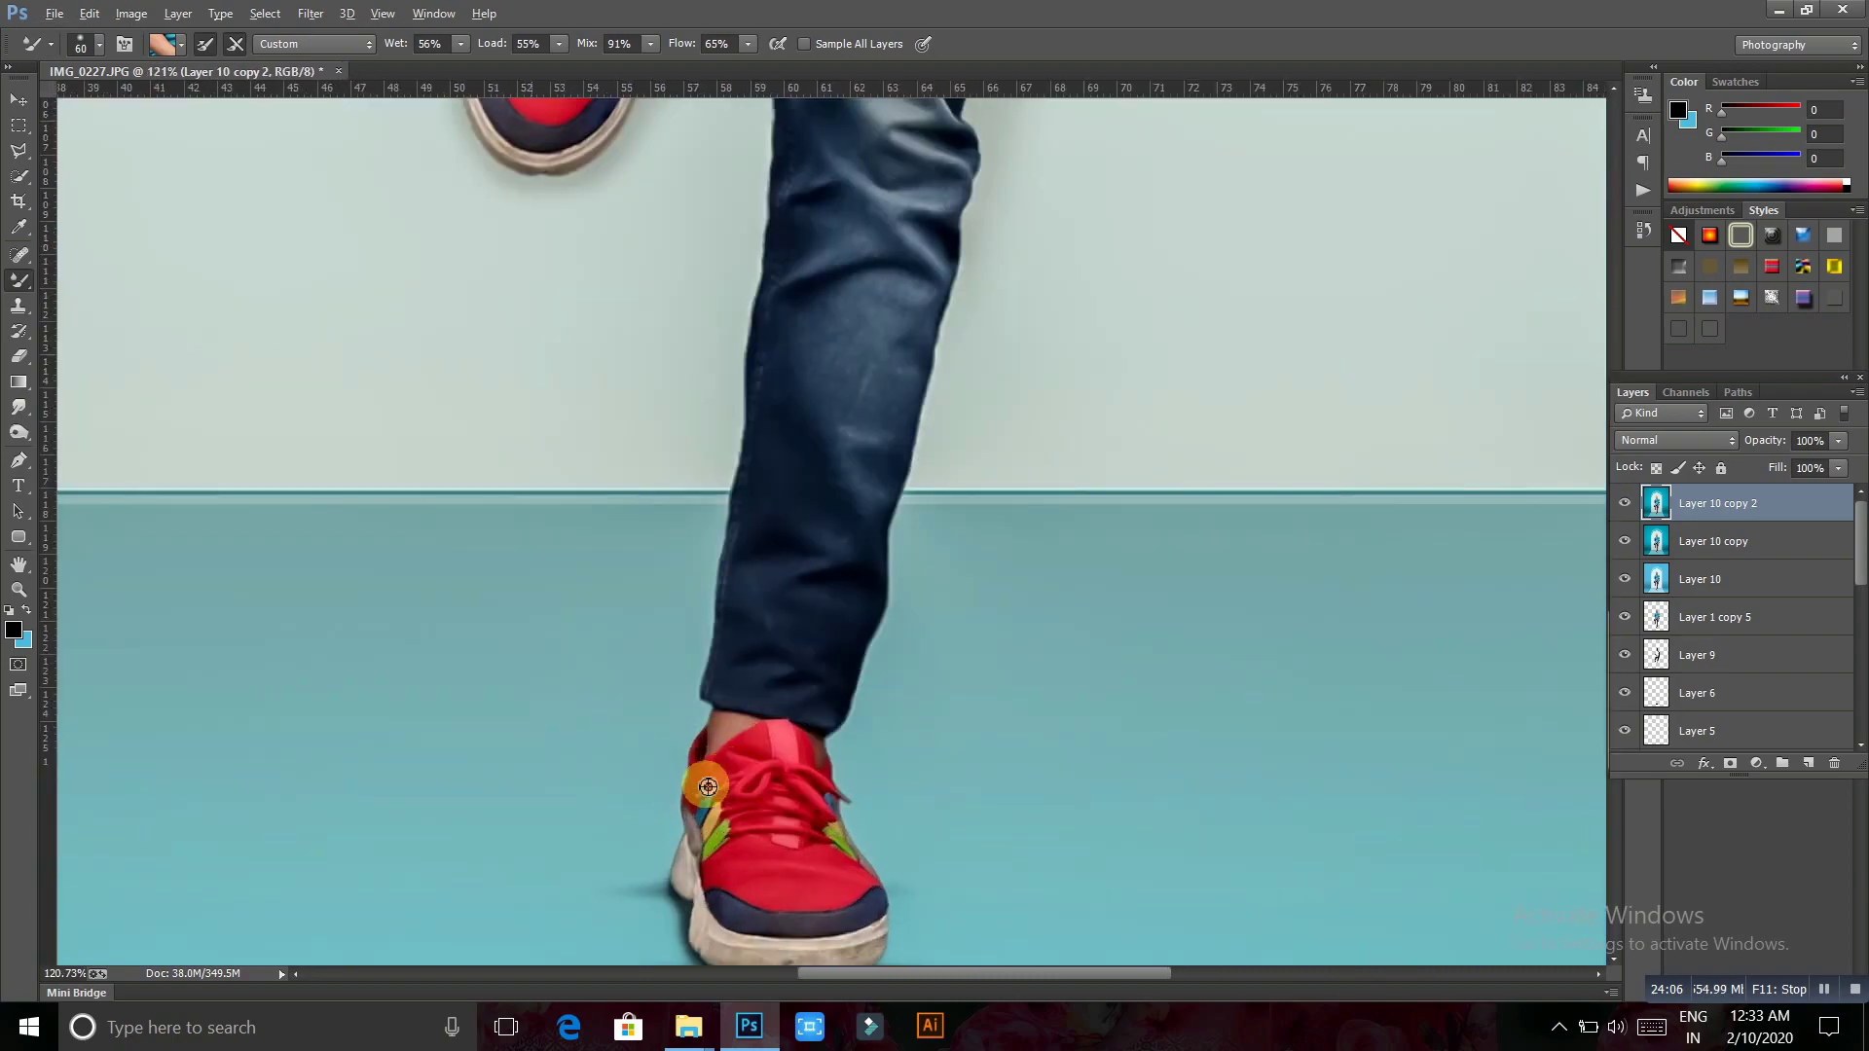
pyautogui.keyDown('alt'); pyautogui.scroll(1, 716, 746); pyautogui.keyUp('alt')
pyautogui.keyDown('alt'); pyautogui.scroll(-2, 716, 746); pyautogui.keyUp('alt')
pyautogui.keyDown('alt'); pyautogui.scroll(-2, 739, 779); pyautogui.keyUp('alt')
pyautogui.keyDown('alt'); pyautogui.scroll(-1, 745, 793); pyautogui.keyUp('alt')
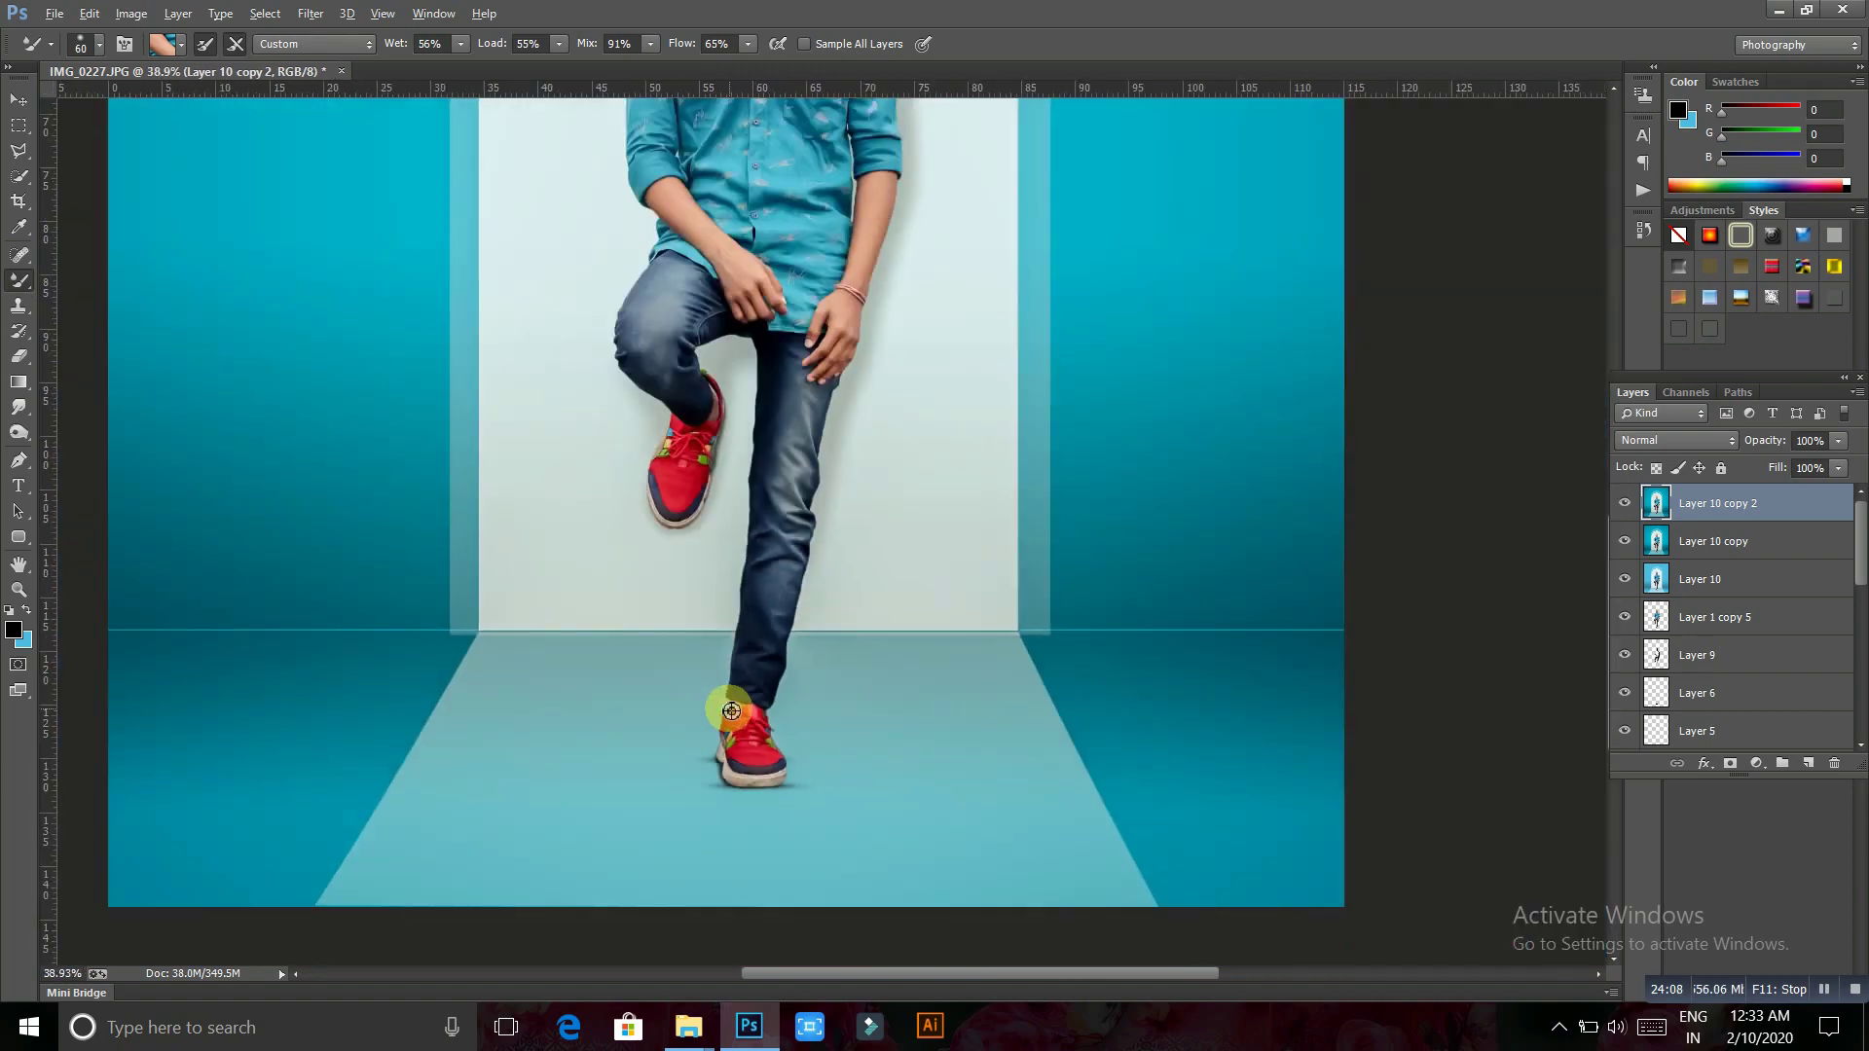
pyautogui.keyDown('alt'); pyautogui.scroll(1, 750, 801); pyautogui.keyUp('alt')
pyautogui.keyDown('alt'); pyautogui.scroll(1, 751, 801); pyautogui.keyUp('alt')
pyautogui.keyDown('alt'); pyautogui.scroll(1, 717, 845); pyautogui.keyUp('alt')
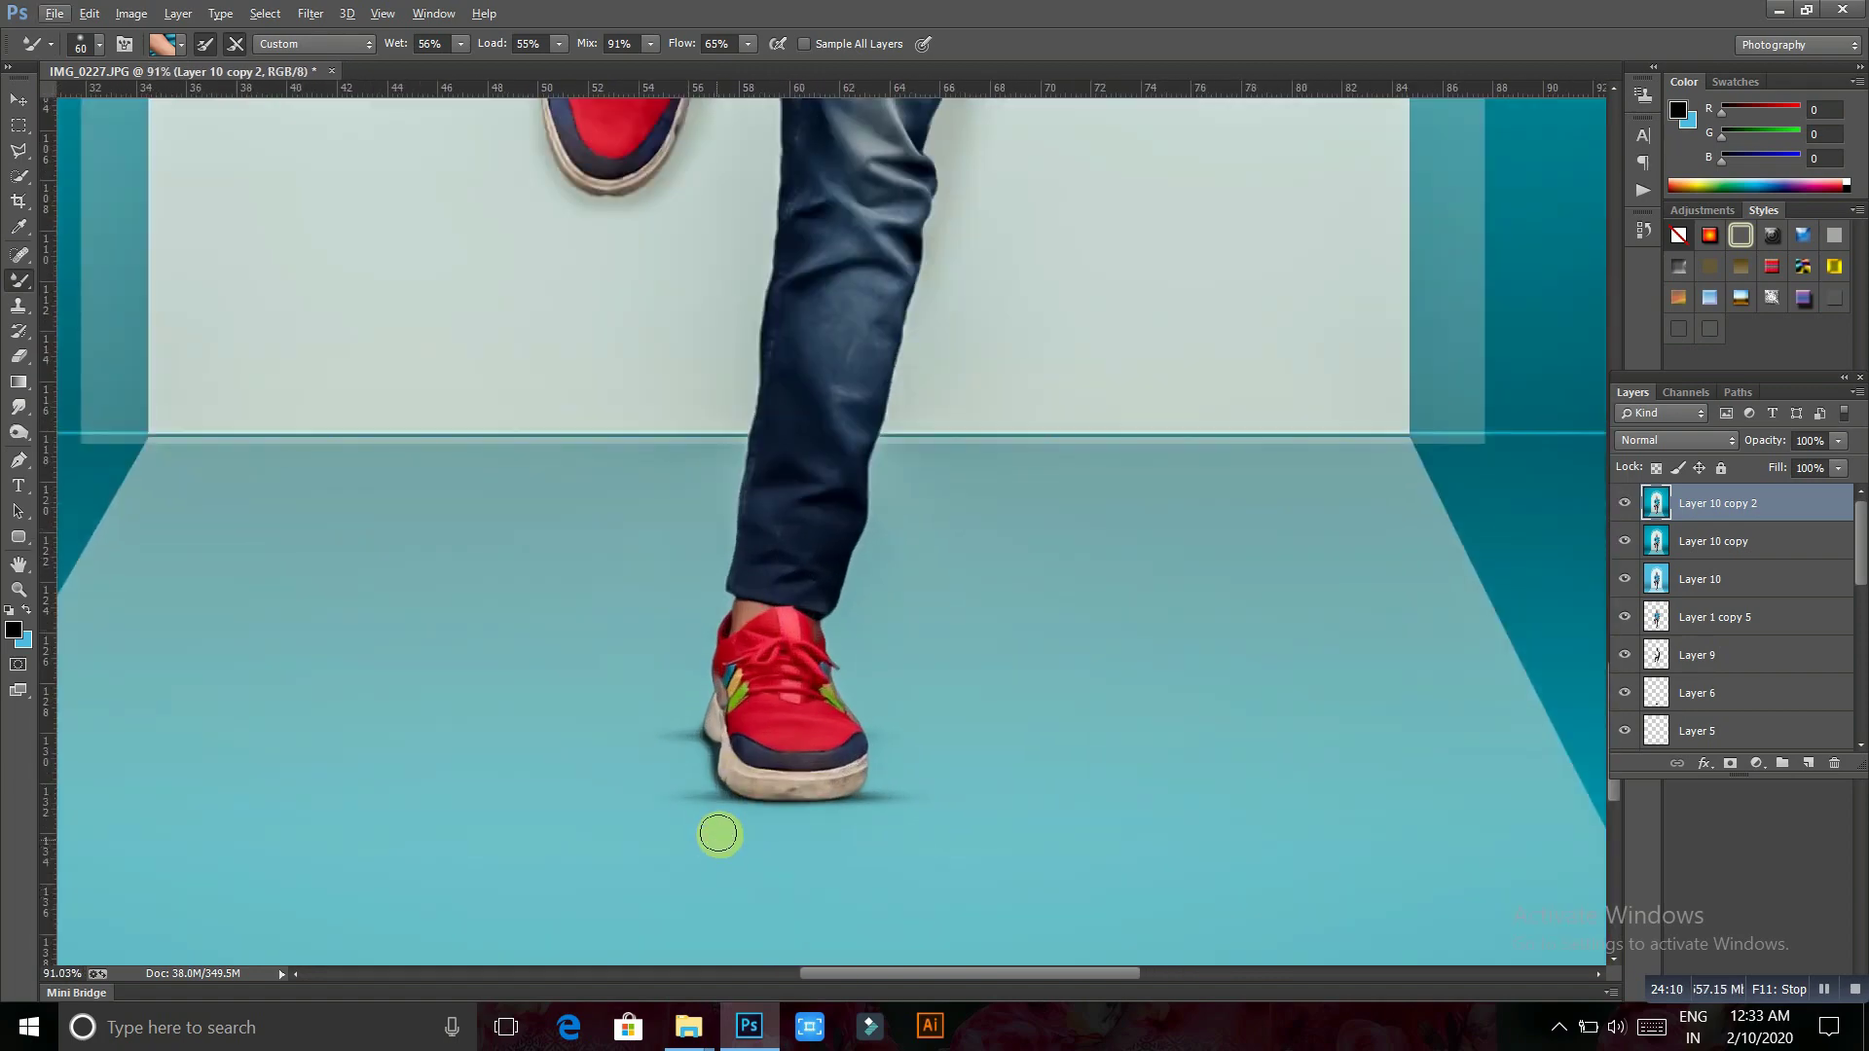
pyautogui.keyDown('alt'); pyautogui.scroll(1, 804, 808); pyautogui.keyUp('alt')
pyautogui.moveTo(812, 790); pyautogui.dragTo(905, 529)
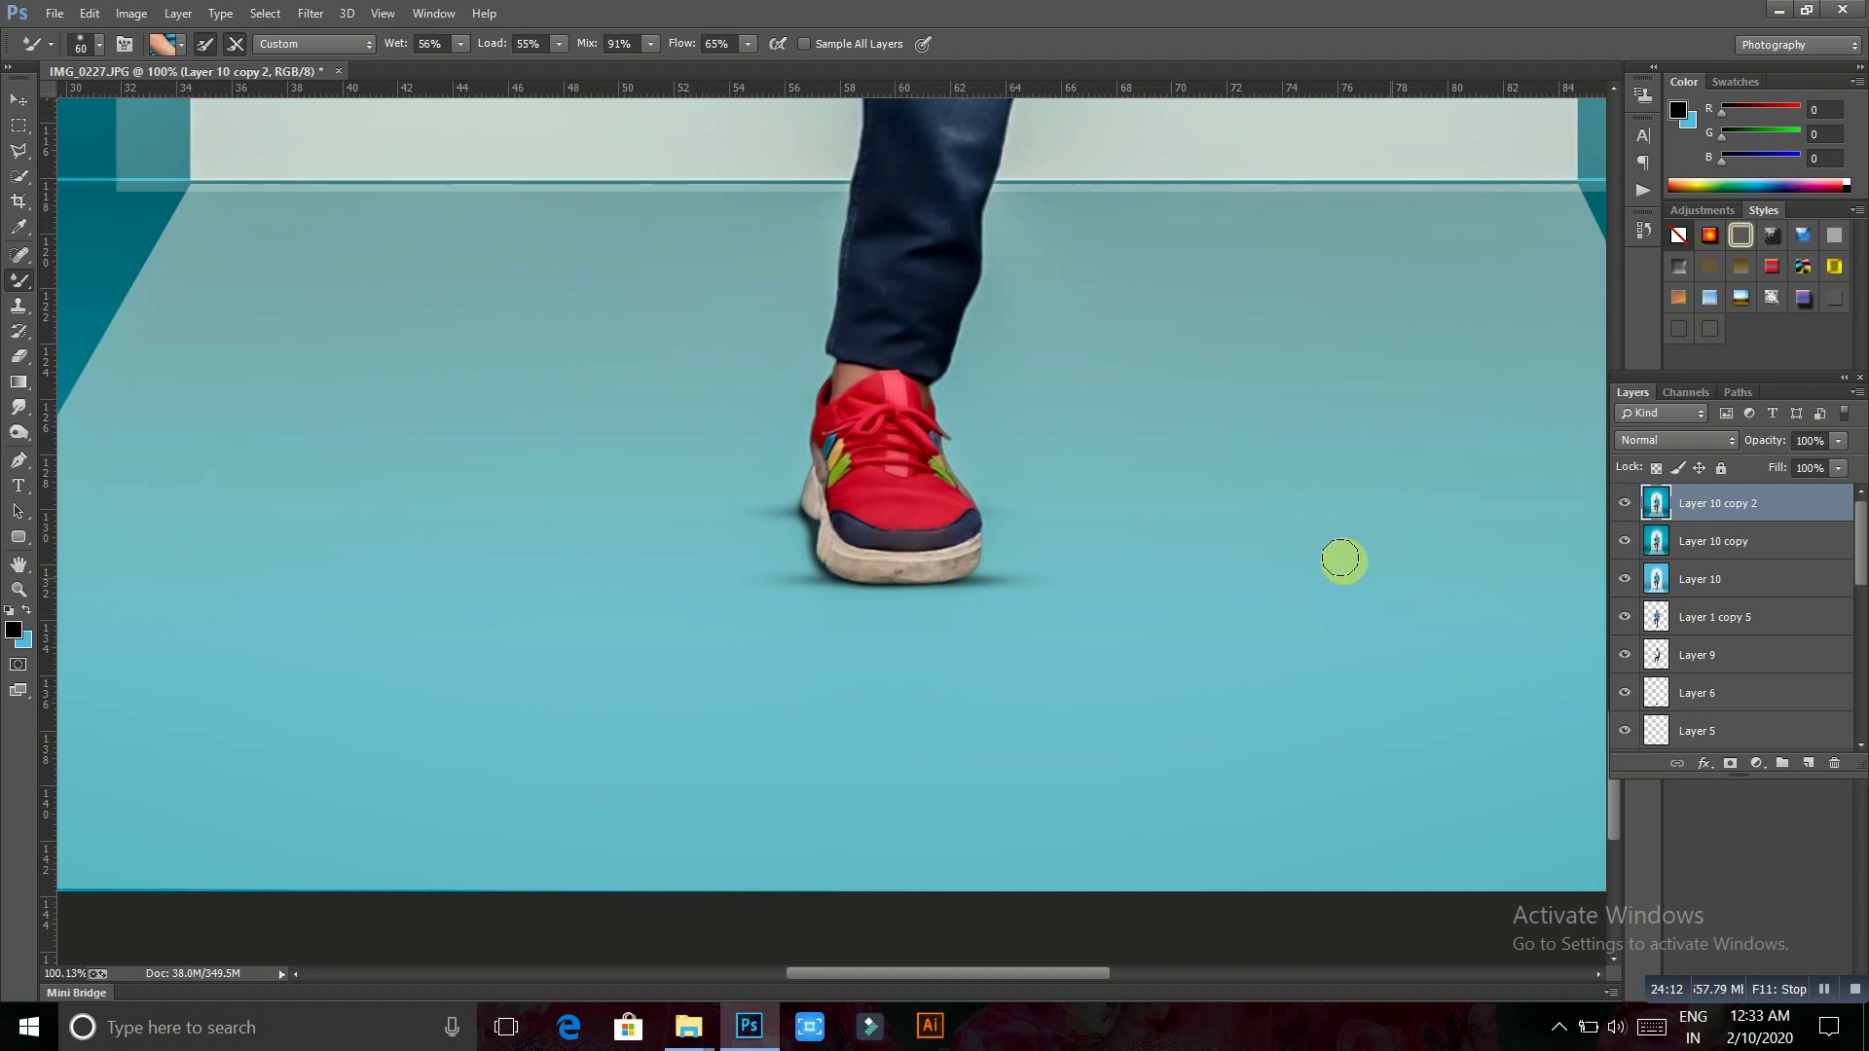
pyautogui.keyDown('alt'); pyautogui.scroll(-1, 869, 529); pyautogui.keyUp('alt')
pyautogui.keyDown('alt'); pyautogui.scroll(-2, 873, 536); pyautogui.keyUp('alt')
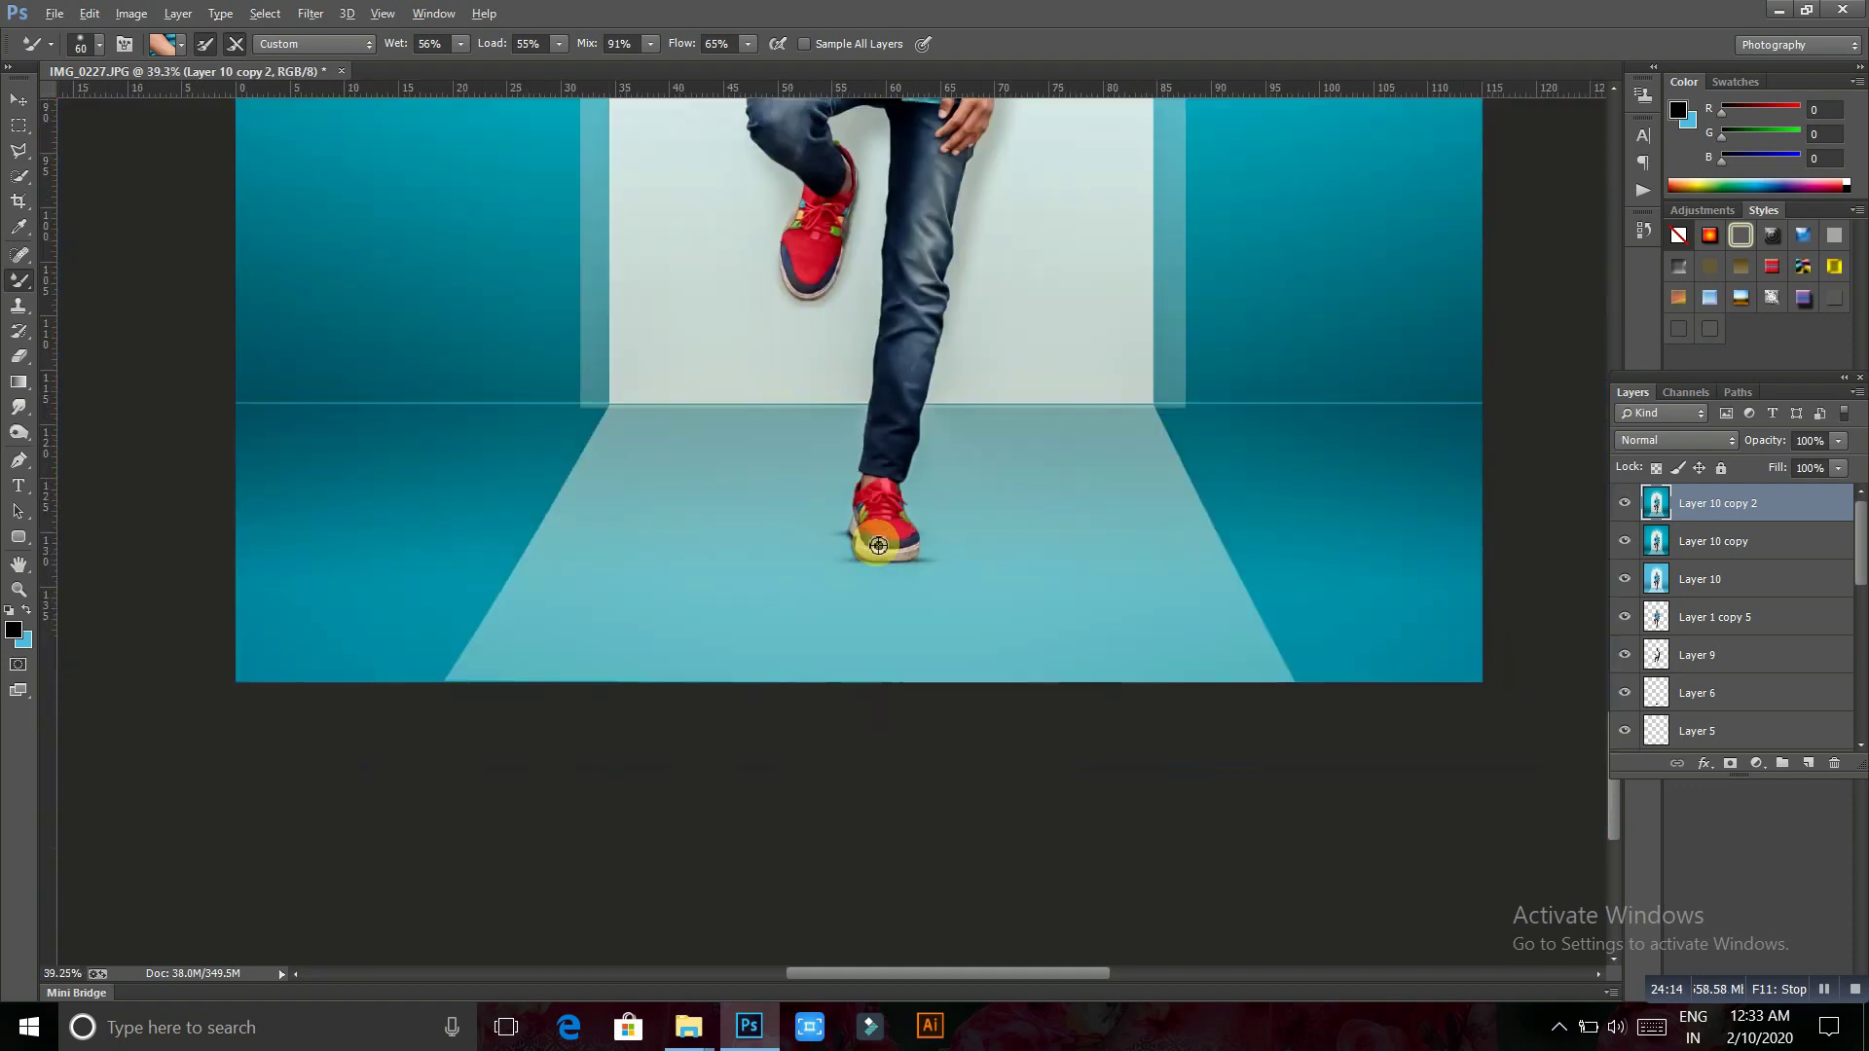
pyautogui.keyDown('alt'); pyautogui.scroll(-2, 876, 542); pyautogui.keyUp('alt')
pyautogui.keyDown('alt'); pyautogui.scroll(-2, 878, 545); pyautogui.keyUp('alt')
pyautogui.keyDown('alt'); pyautogui.scroll(1, 876, 555); pyautogui.keyUp('alt')
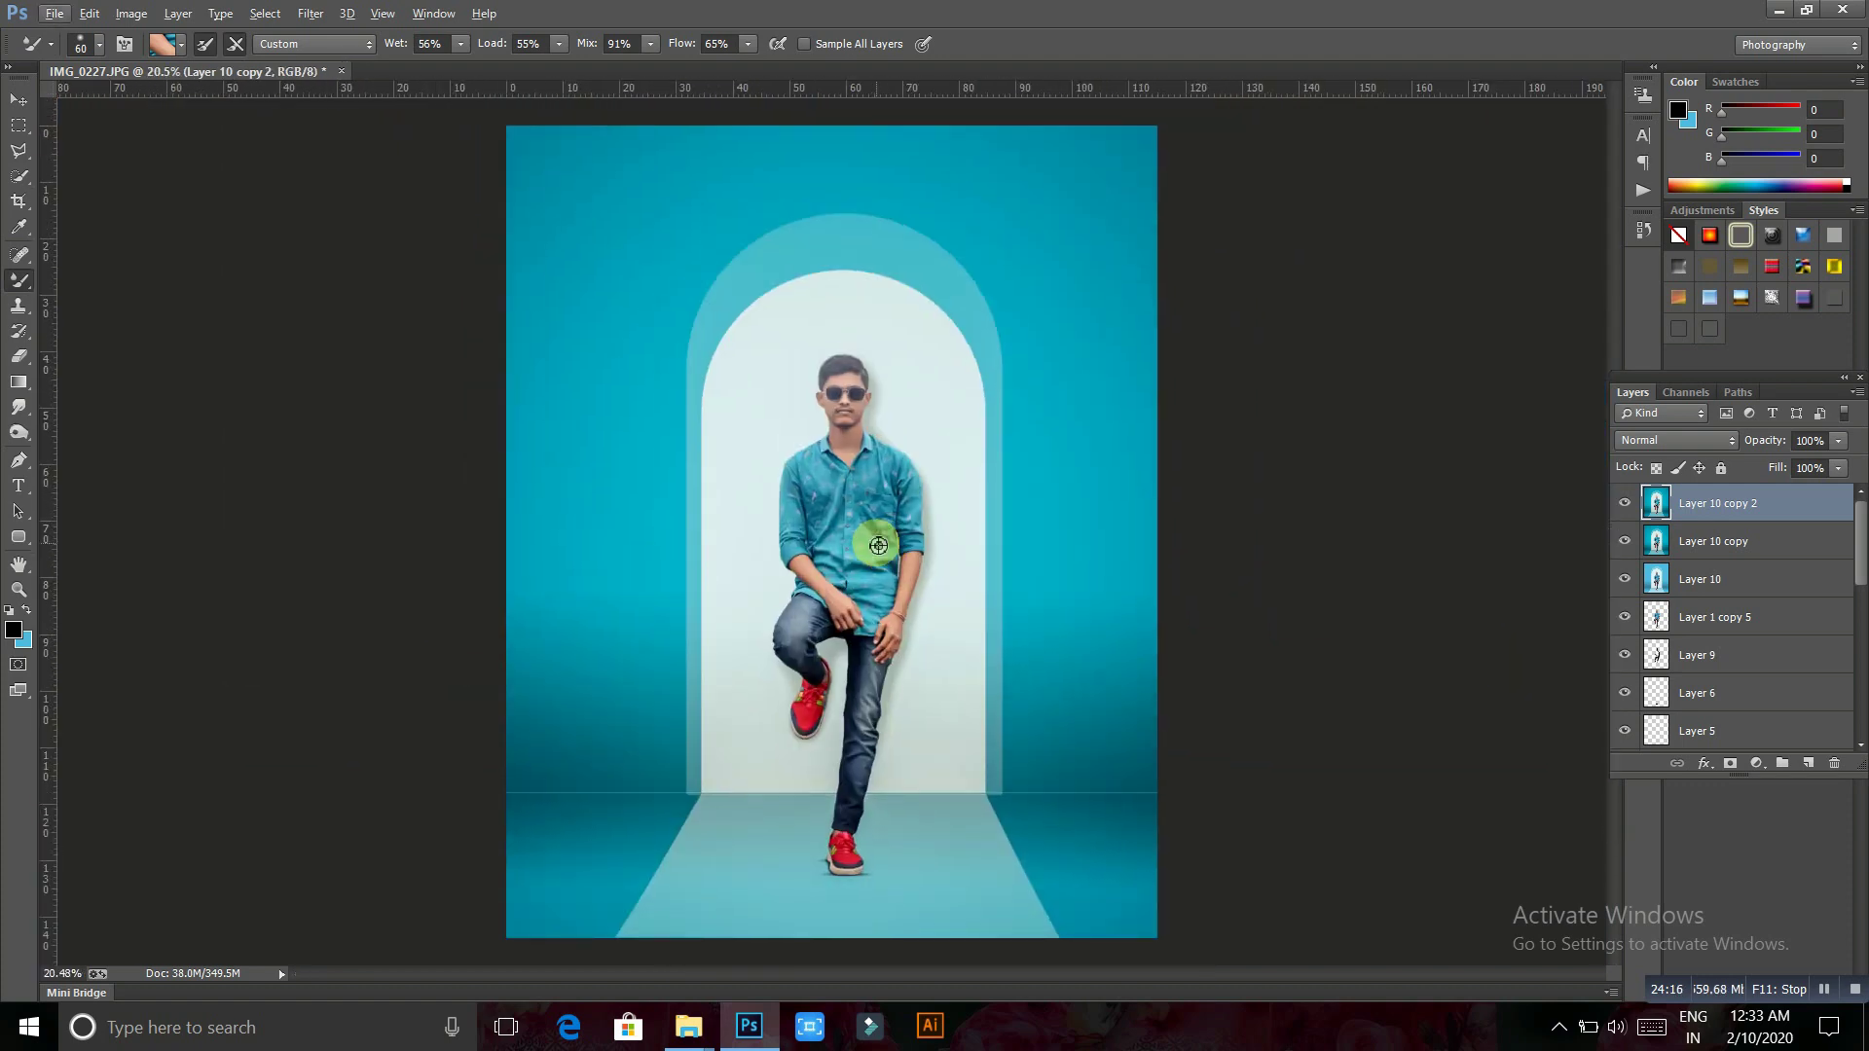
pyautogui.keyDown('alt'); pyautogui.scroll(-2, 978, 555); pyautogui.keyUp('alt')
pyautogui.keyDown('alt'); pyautogui.scroll(1, 1114, 487); pyautogui.keyUp('alt')
pyautogui.keyDown('alt'); pyautogui.scroll(1, 1116, 487); pyautogui.keyUp('alt')
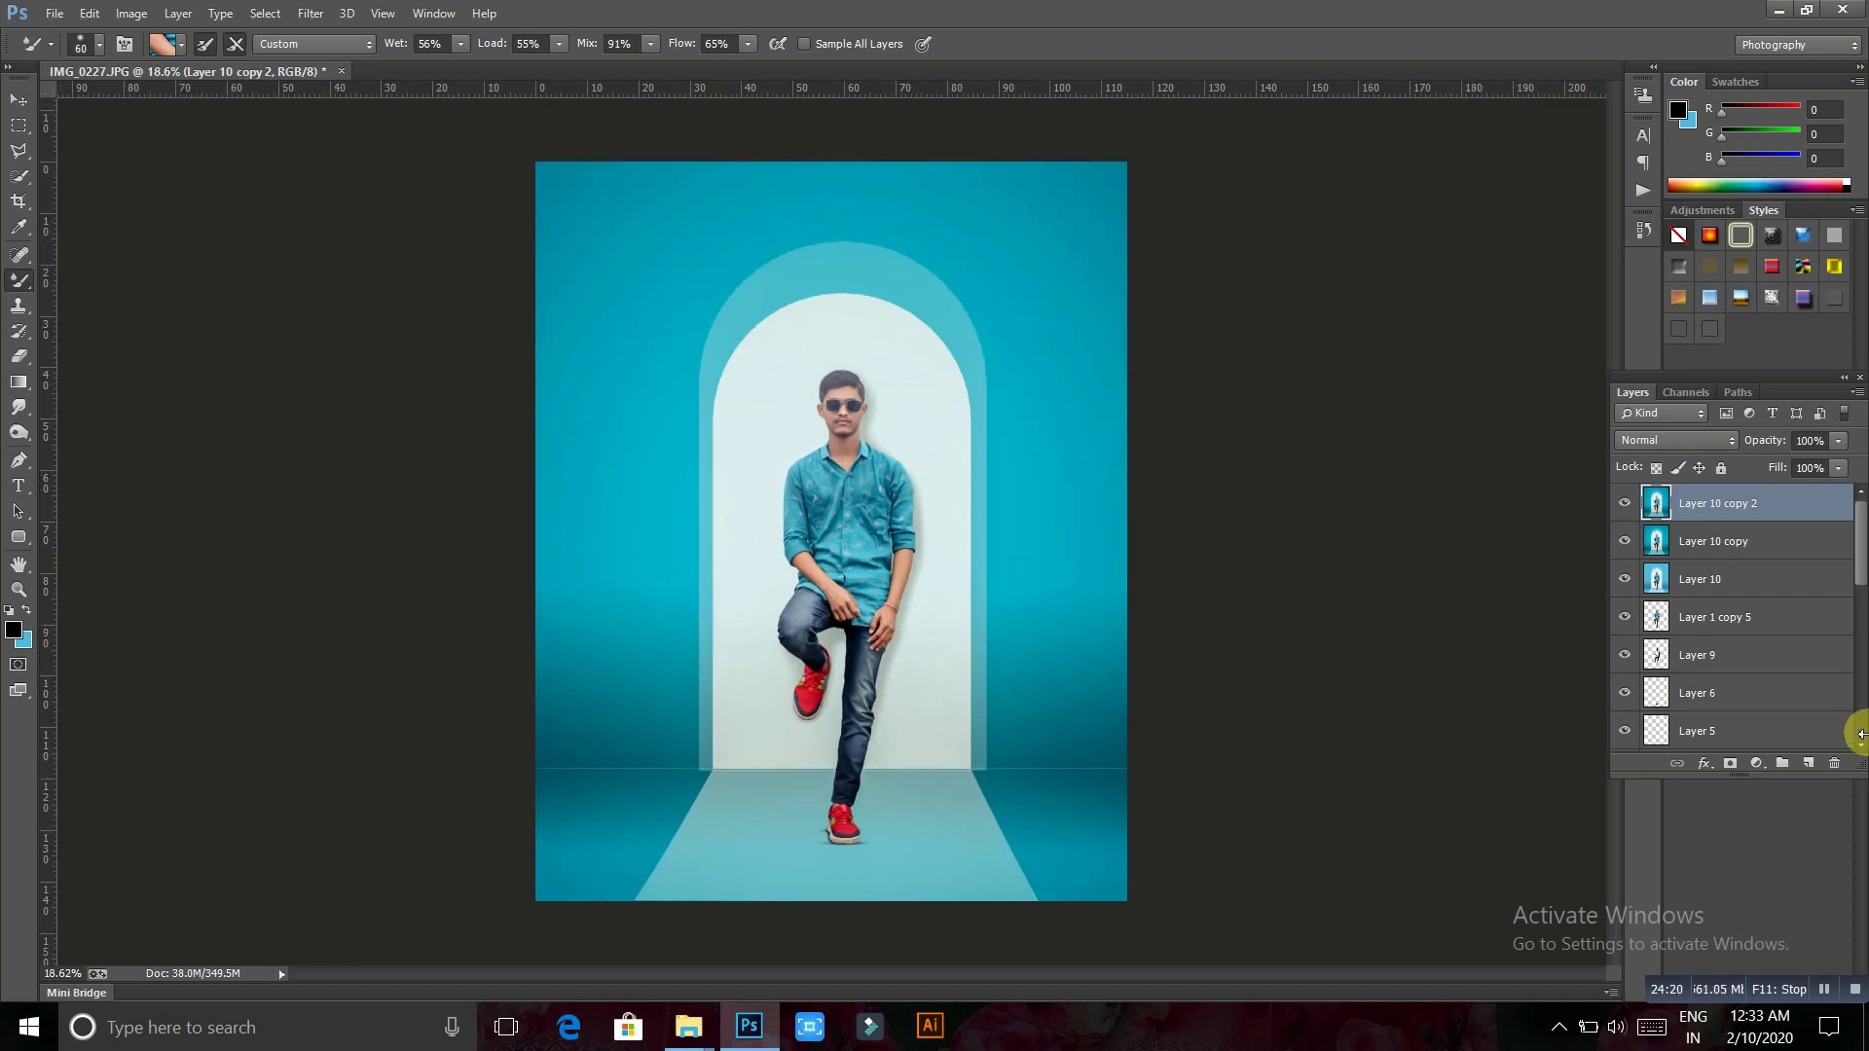
# On a new layer, stroke a full-canvas selection with a 3 px white border
pyautogui.click(1809, 763)
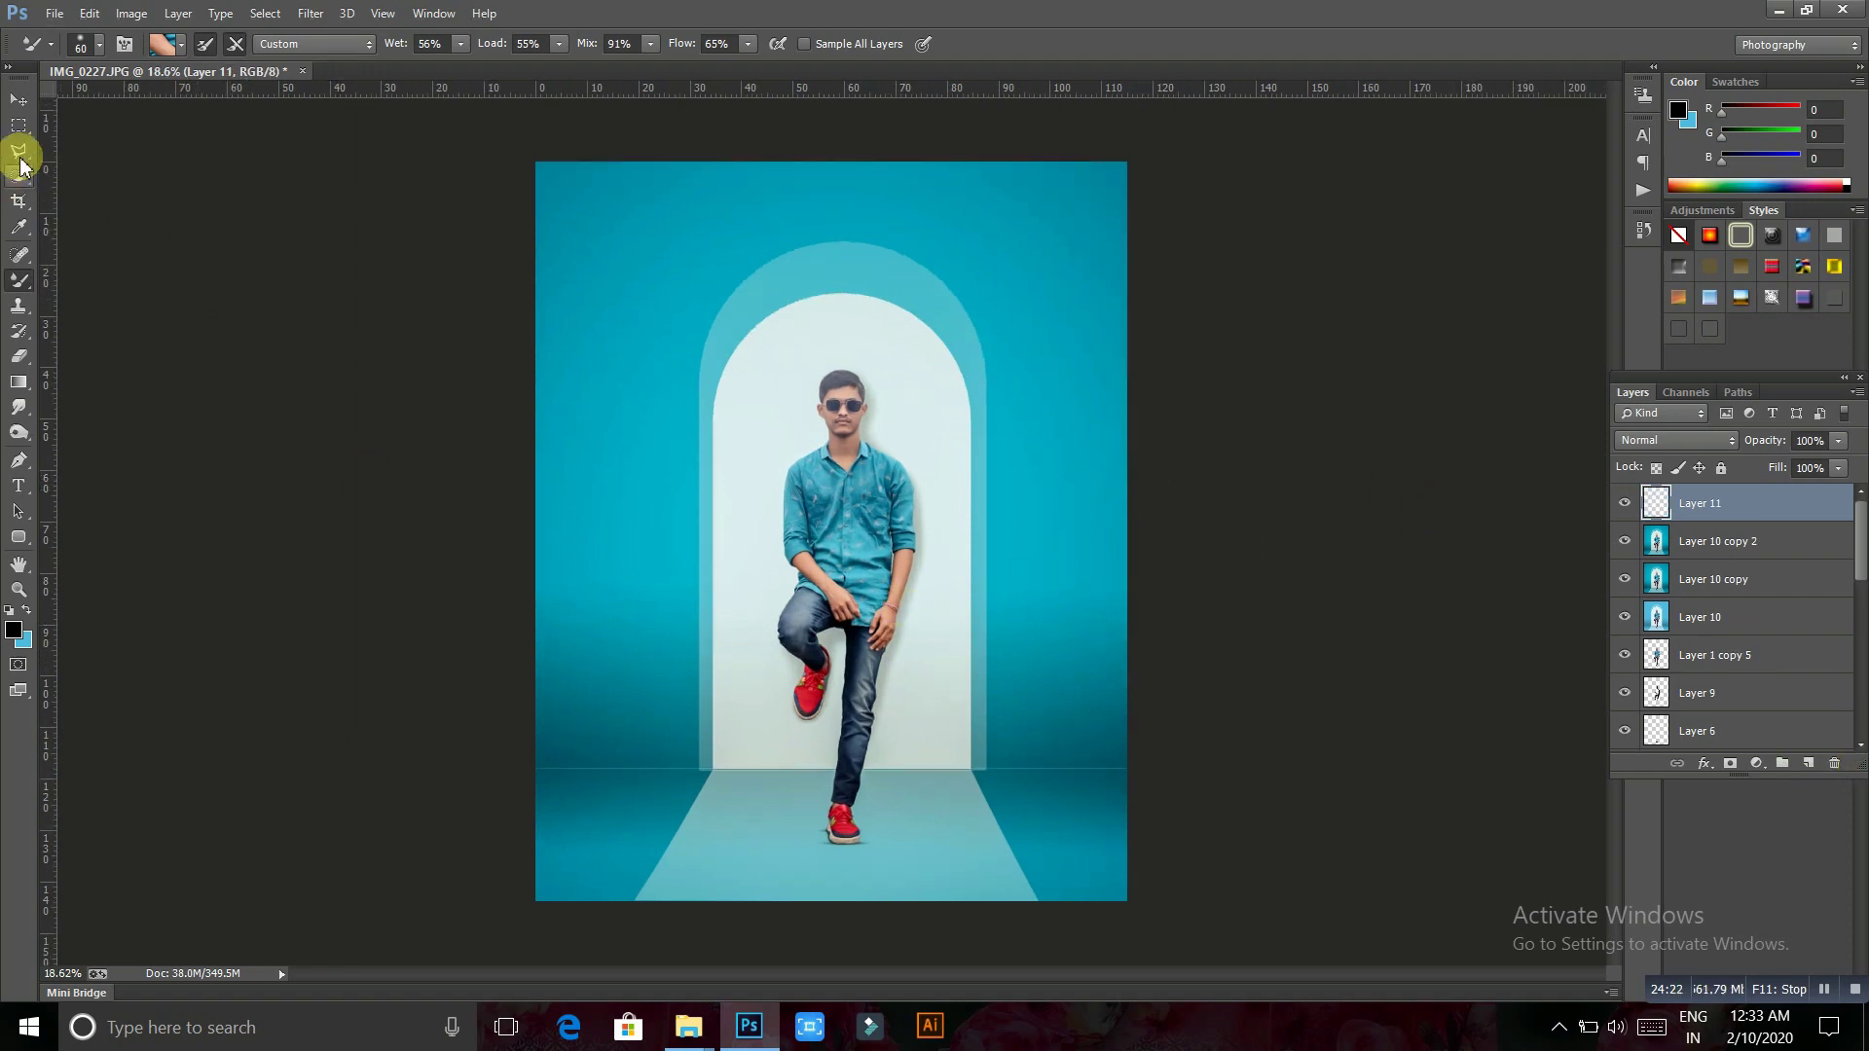
pyautogui.click(19, 124)
pyautogui.moveTo(539, 142); pyautogui.dragTo(1244, 968)
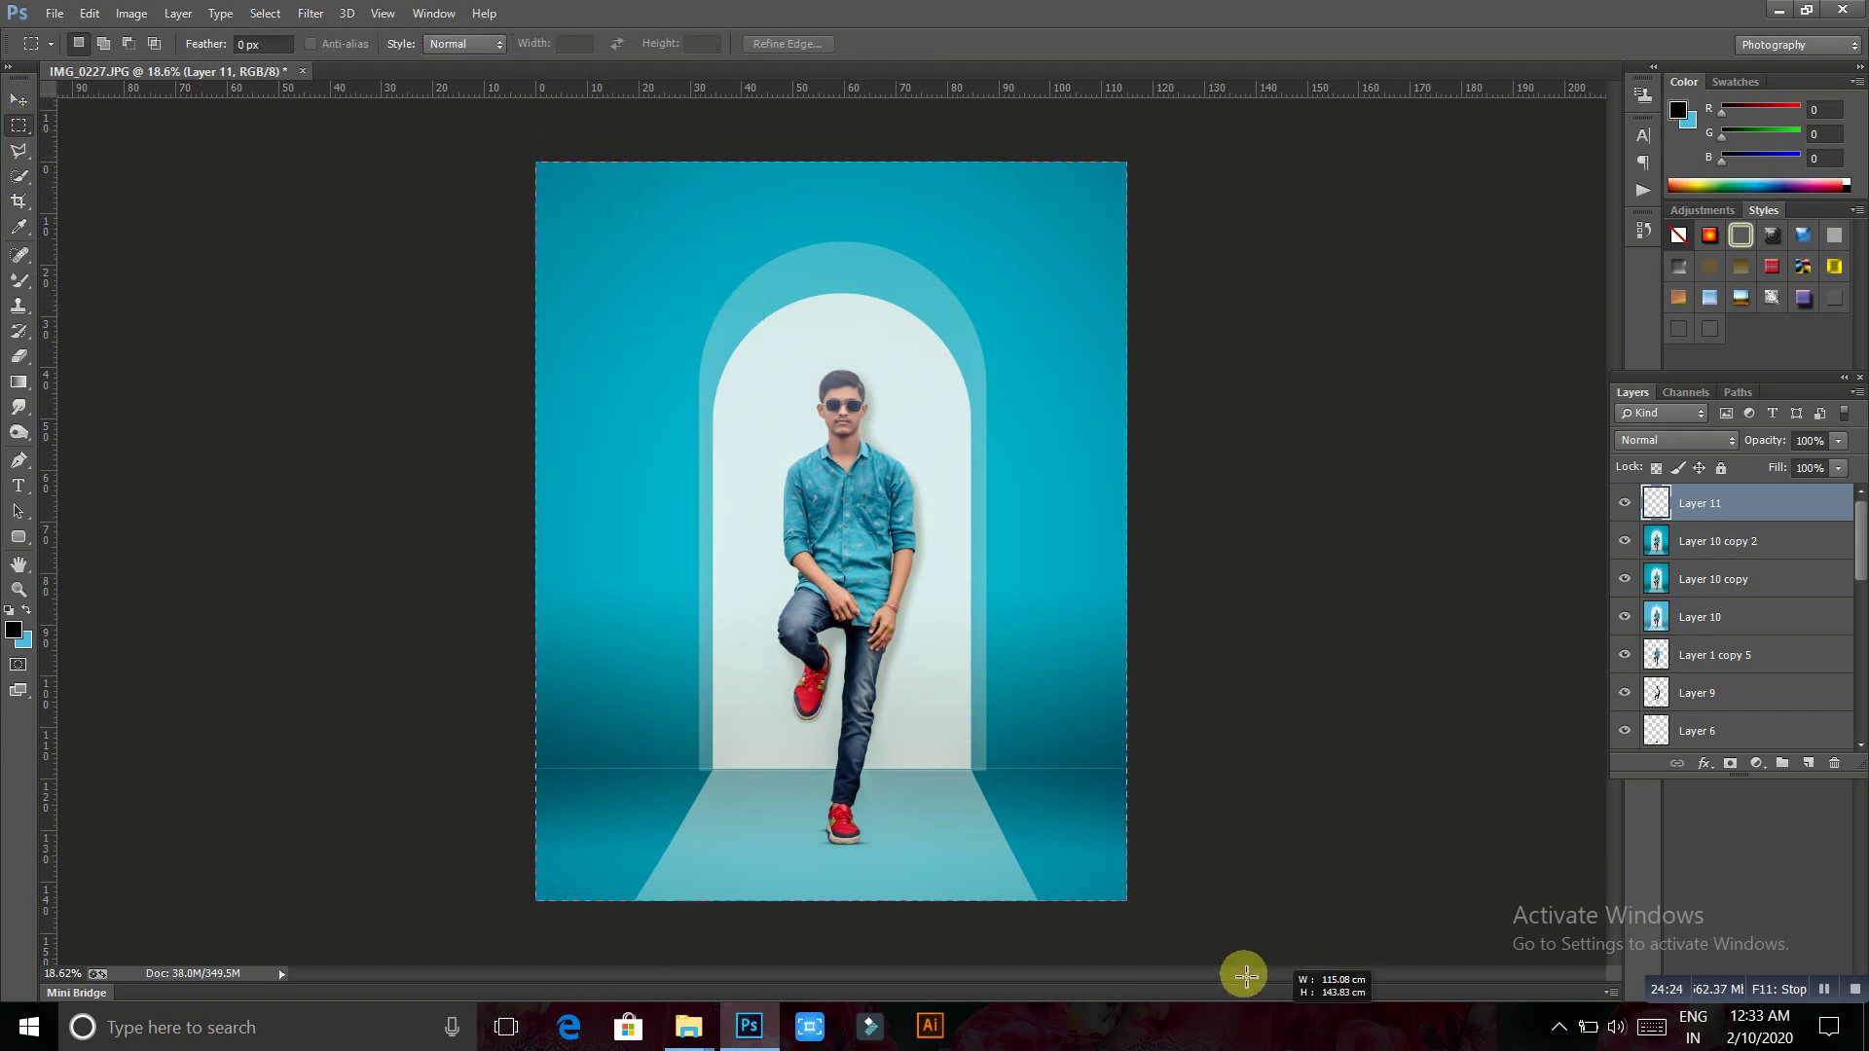
pyautogui.rightClick(925, 638)
pyautogui.click(1009, 506)
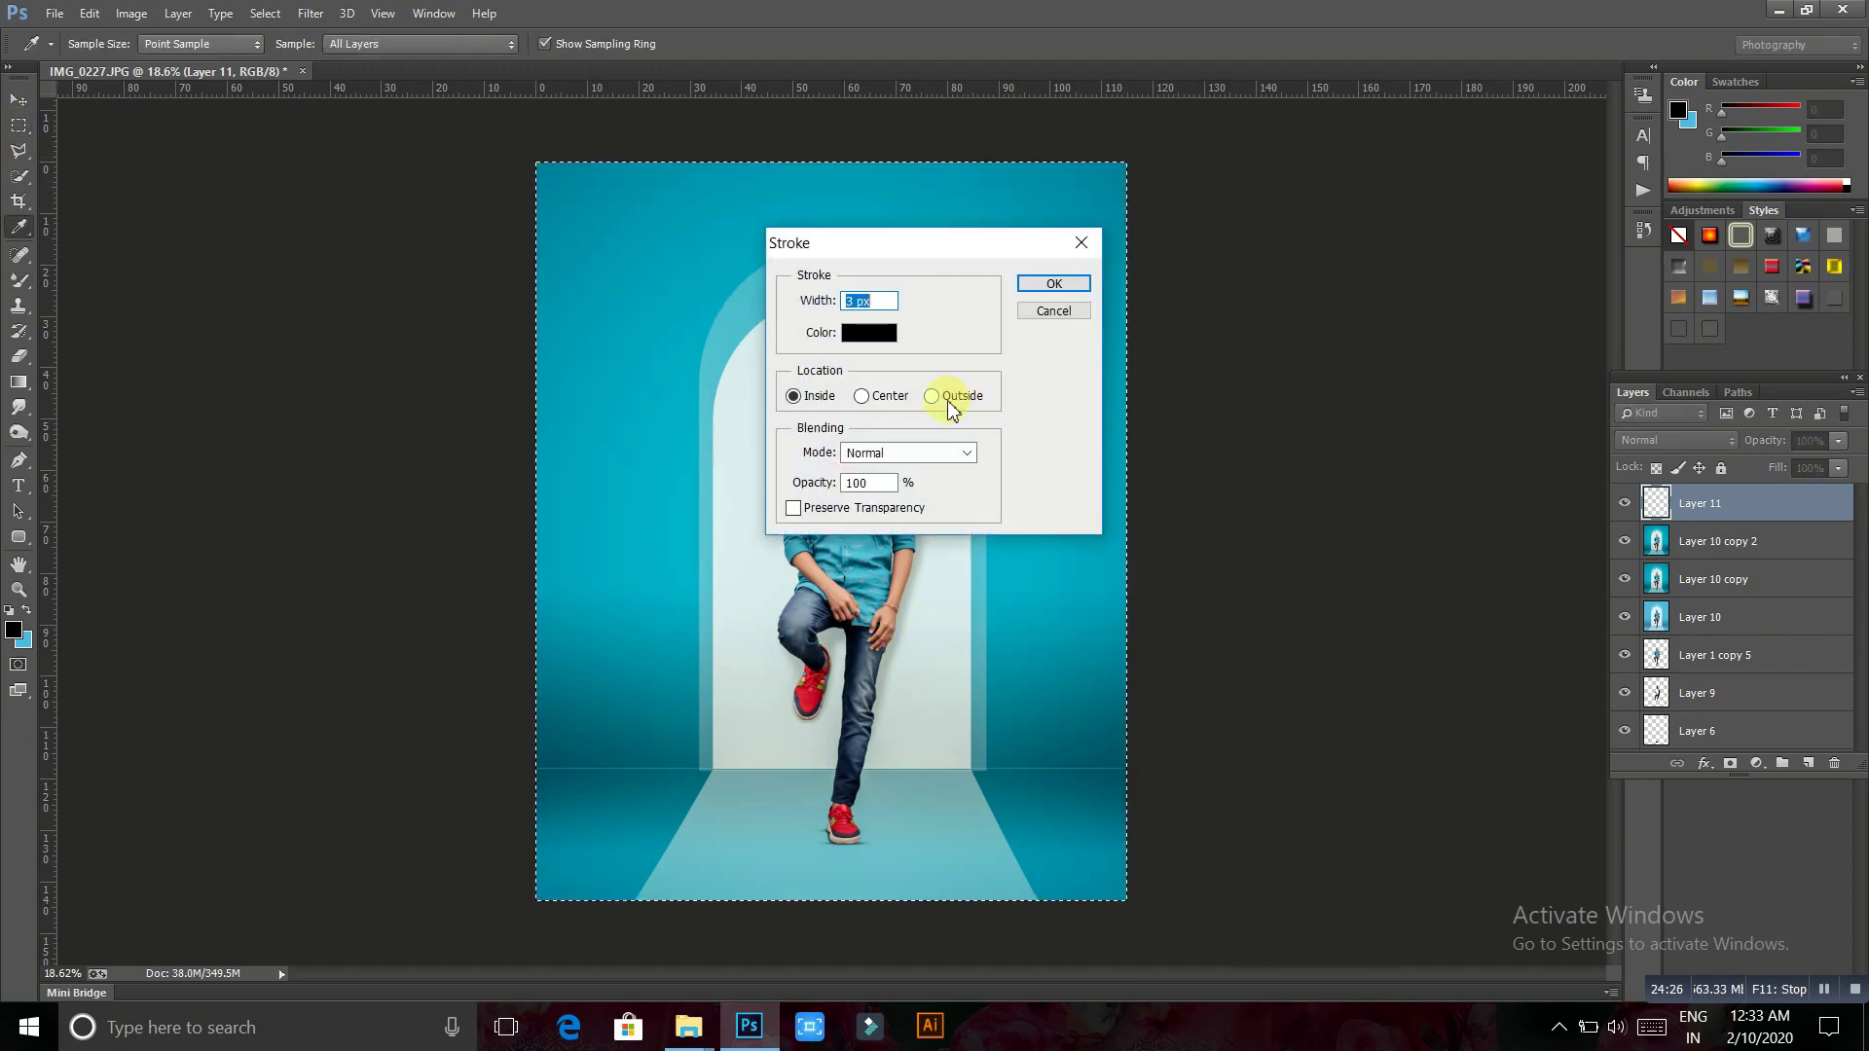
pyautogui.click(888, 336)
pyautogui.click(1404, 221)
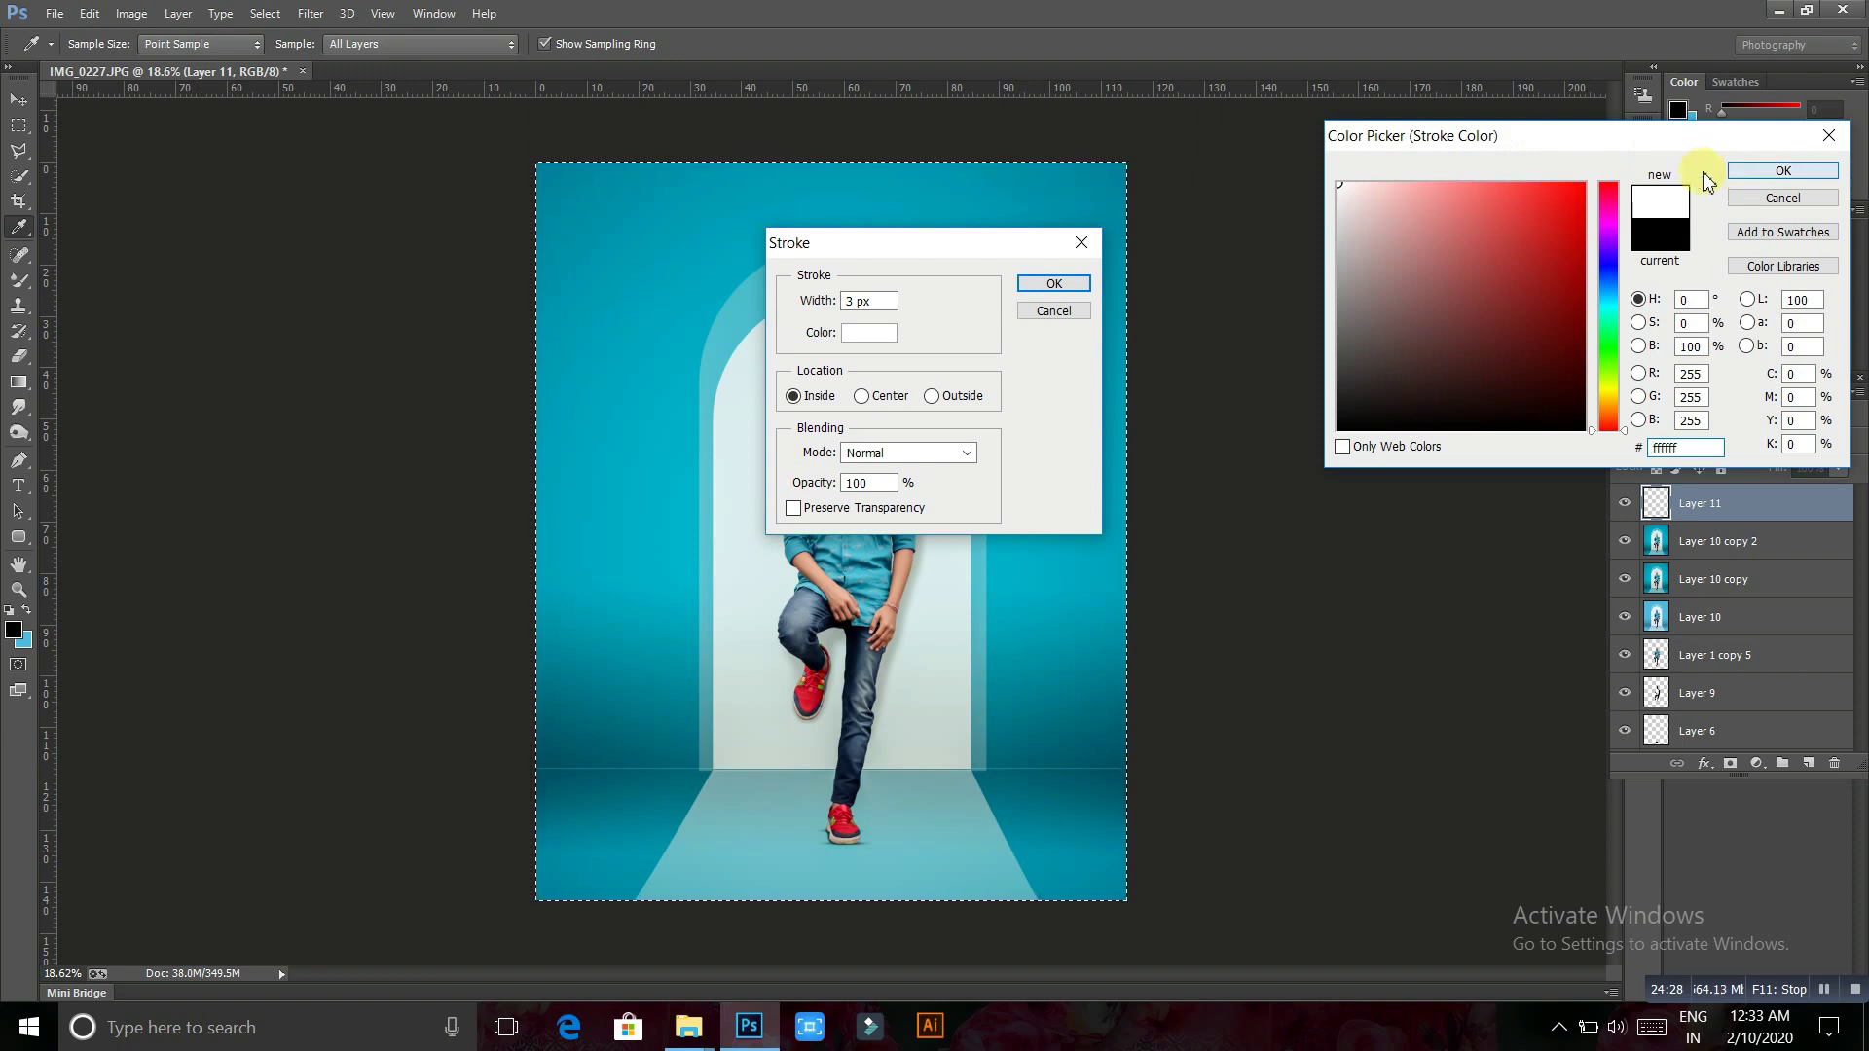
pyautogui.click(1785, 167)
pyautogui.click(1054, 283)
# Deselect and lower the border layer's opacity to 71%
pyautogui.press('m')
pyautogui.hotkey('ctrl', 'd')
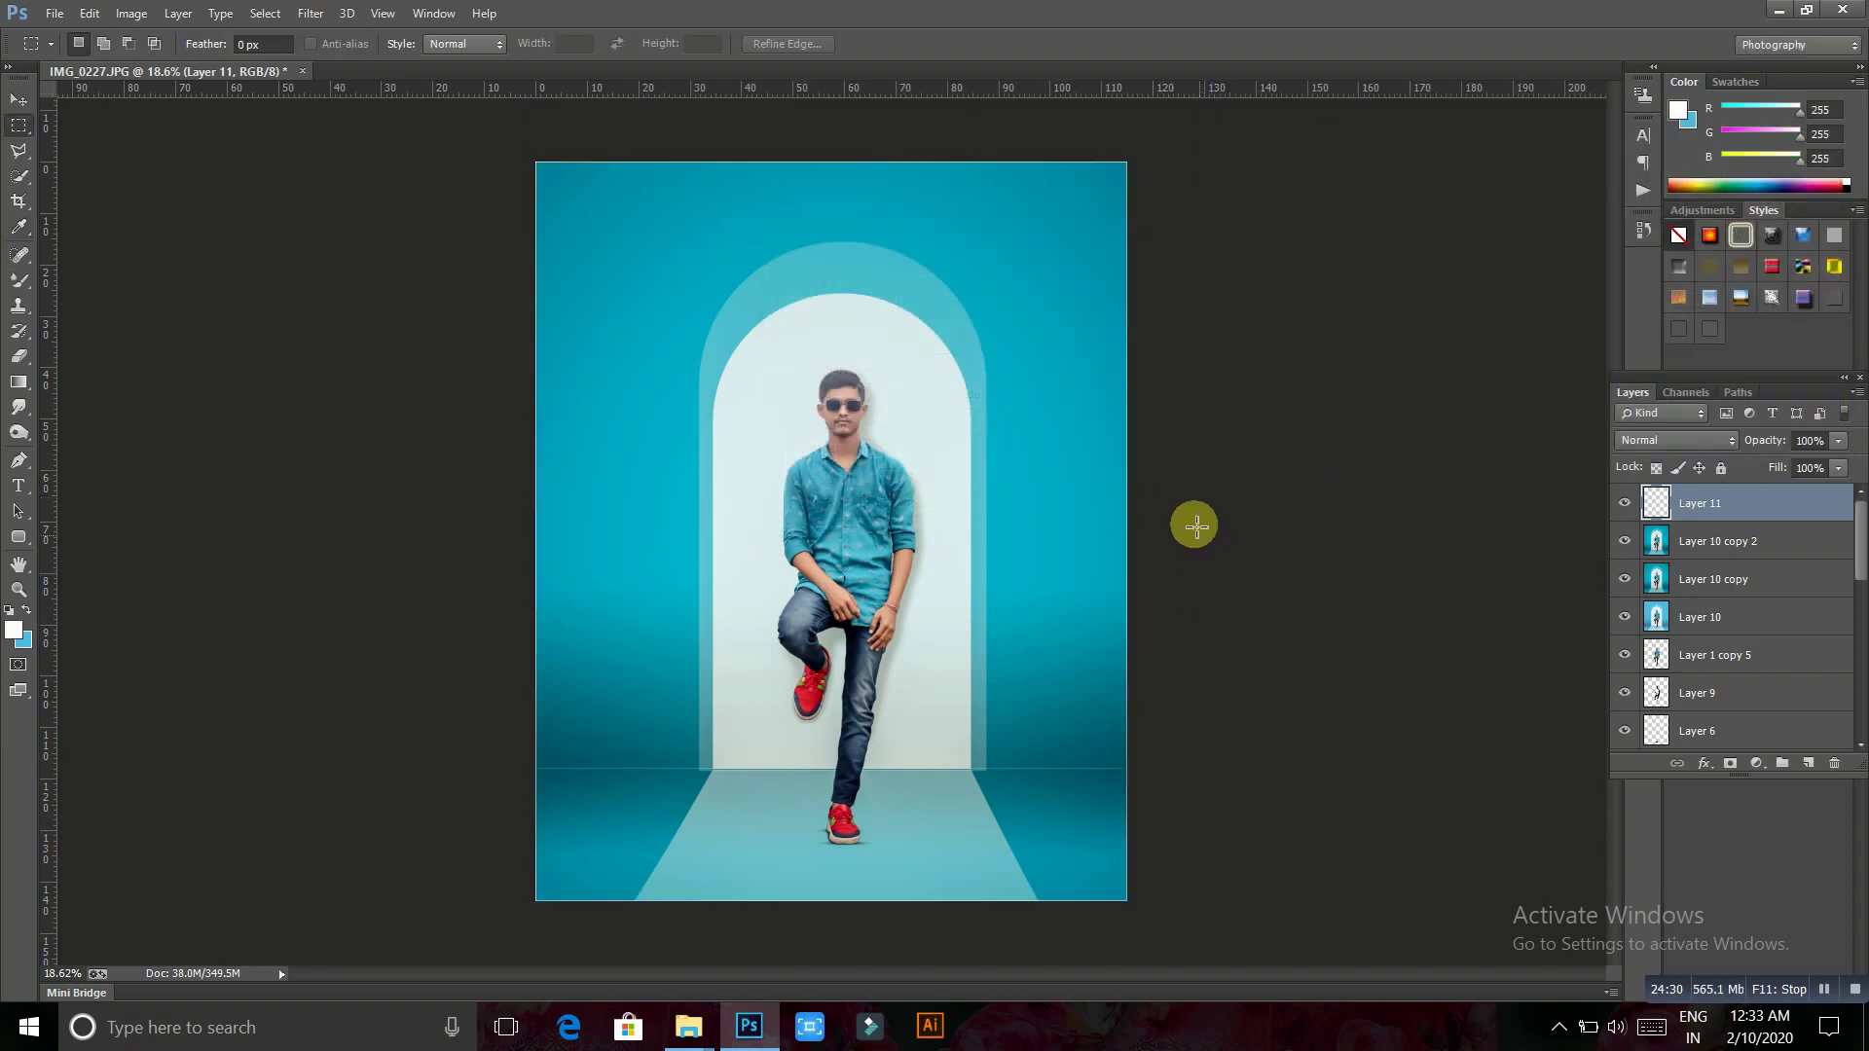
pyautogui.moveTo(1767, 440); pyautogui.dragTo(1741, 450)
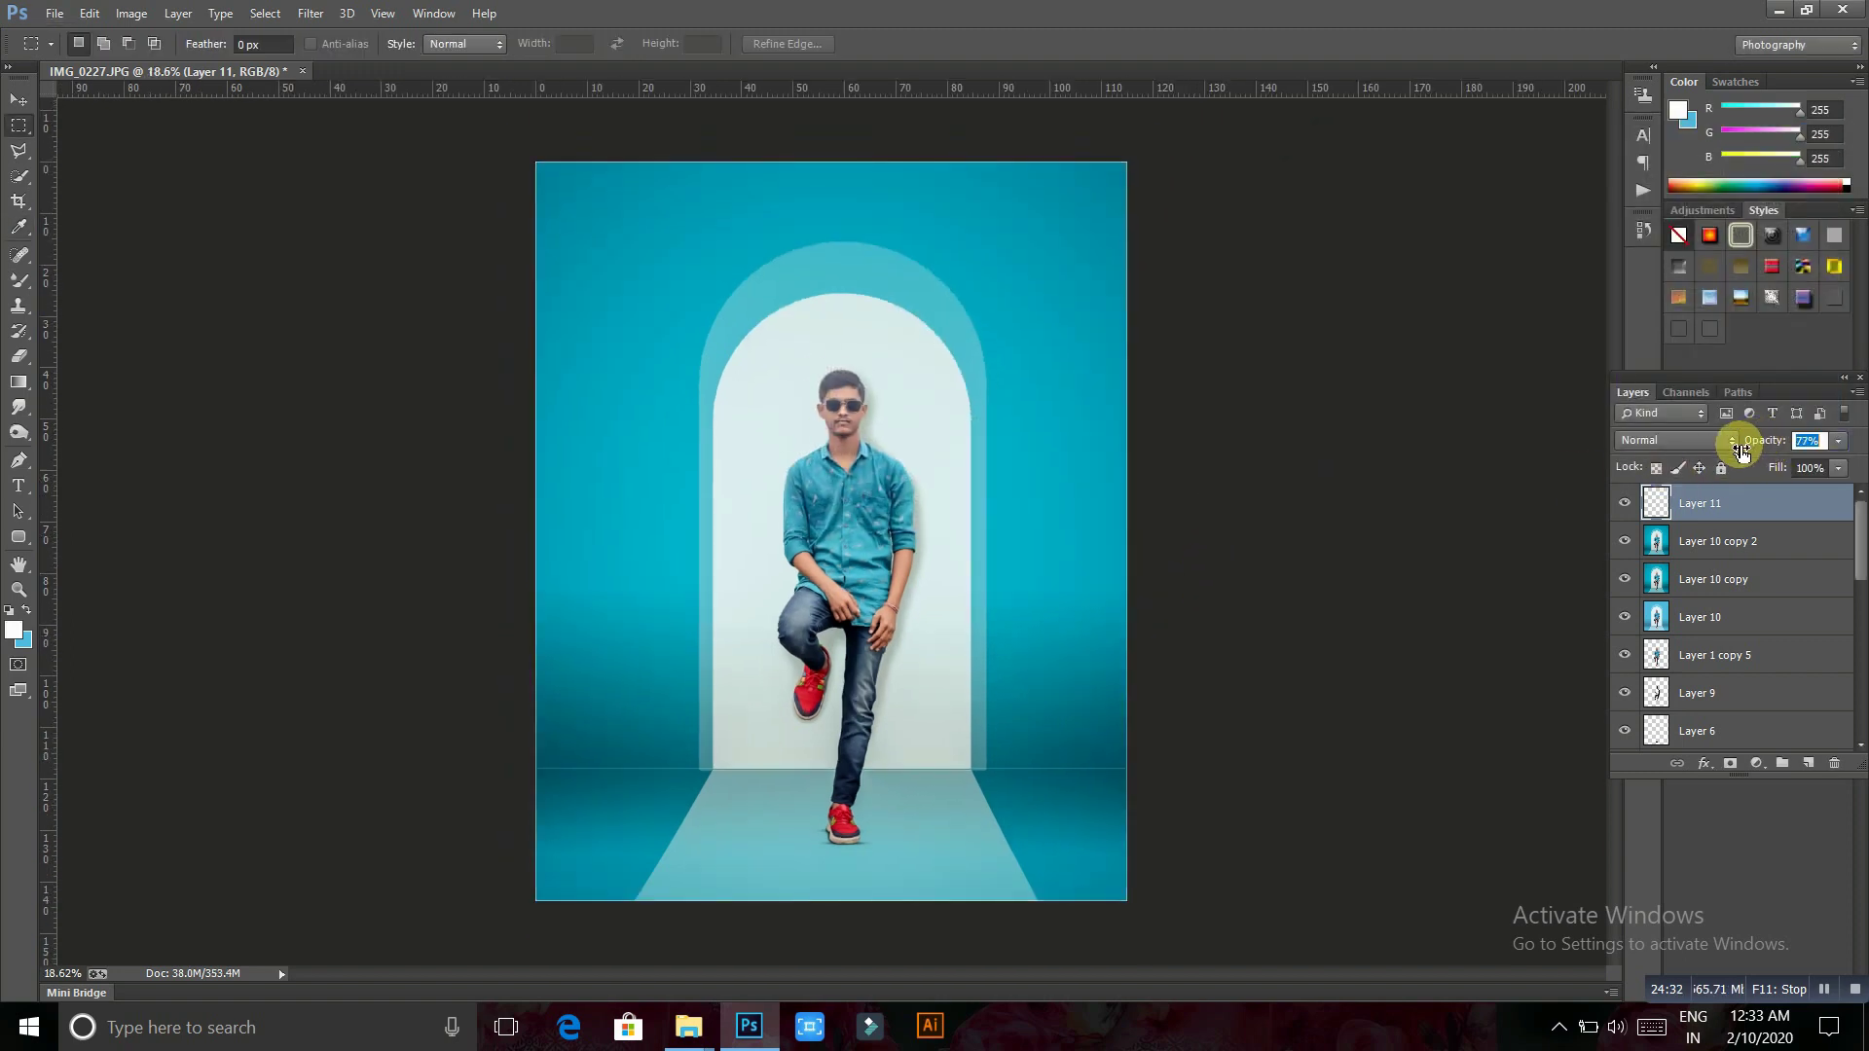
pyautogui.click(1005, 551)
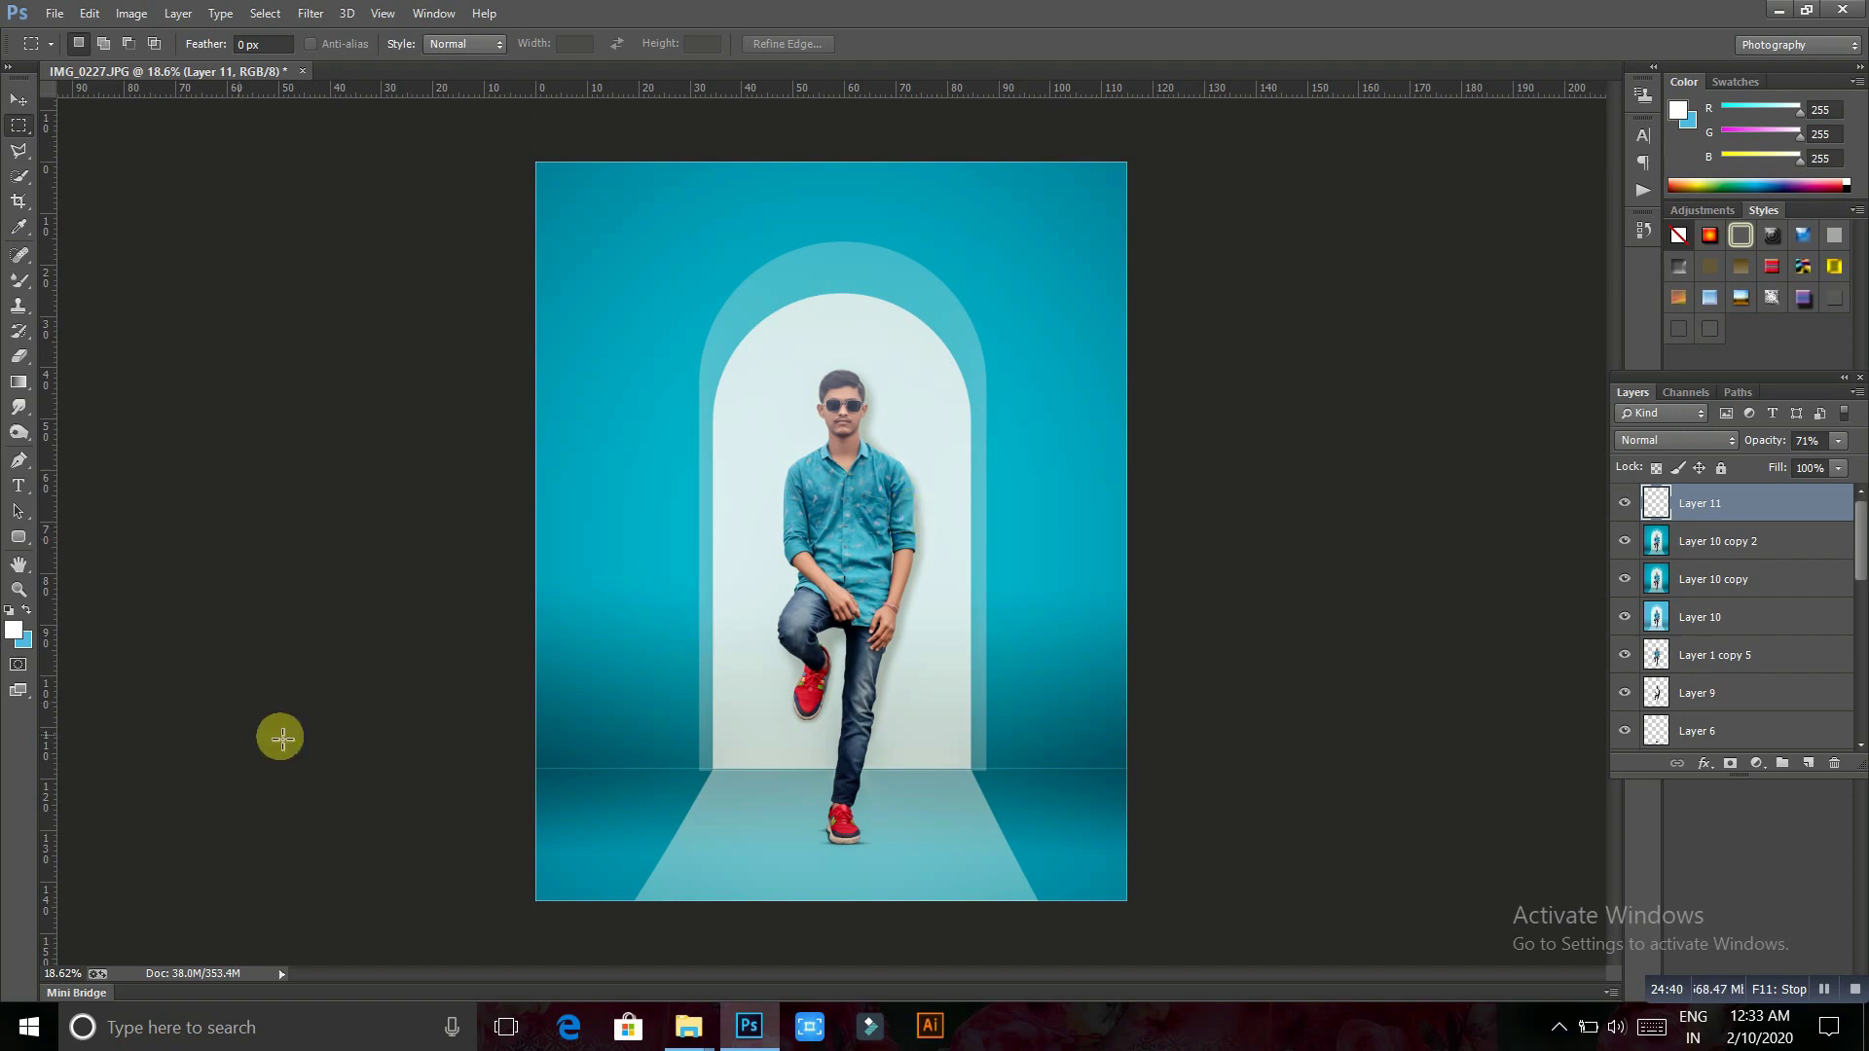
# Finish the MUKESH title text, move it to the top centre above the arch, and select it for editing
pyautogui.click(18, 484)
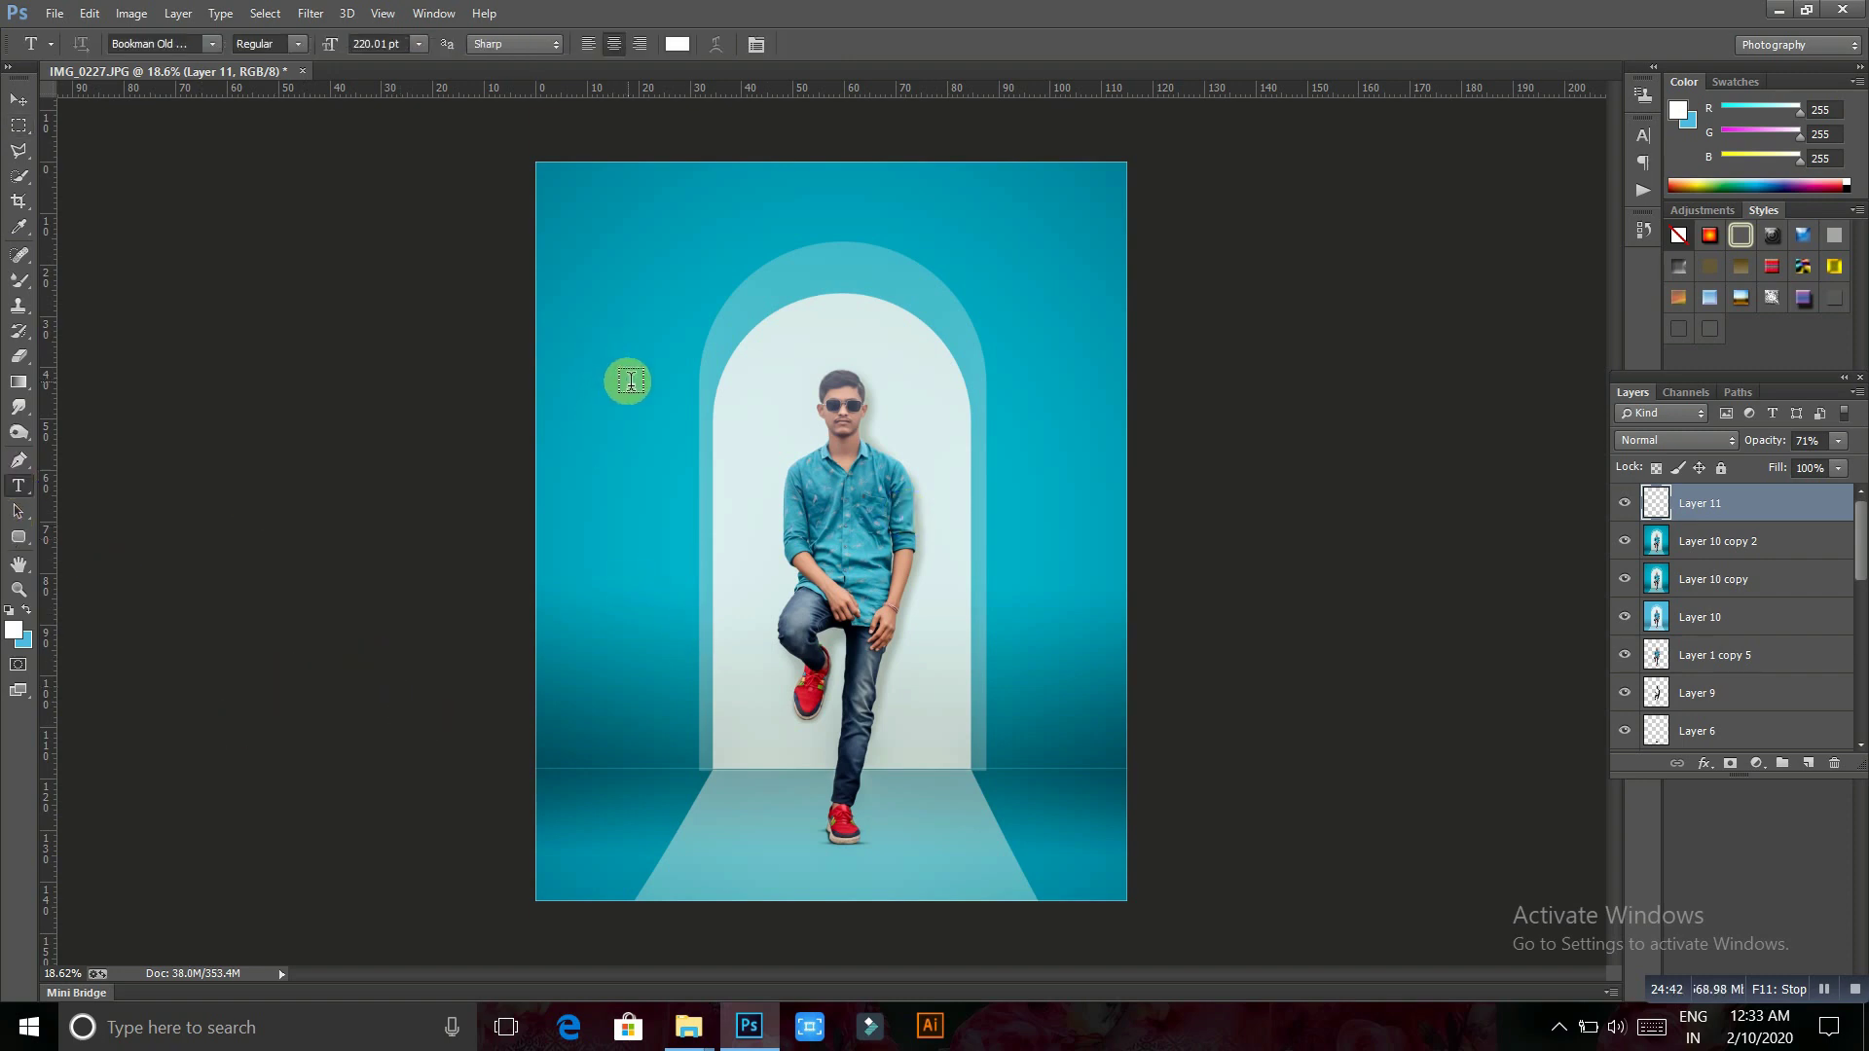
pyautogui.click(629, 381)
pyautogui.write('MUKE')
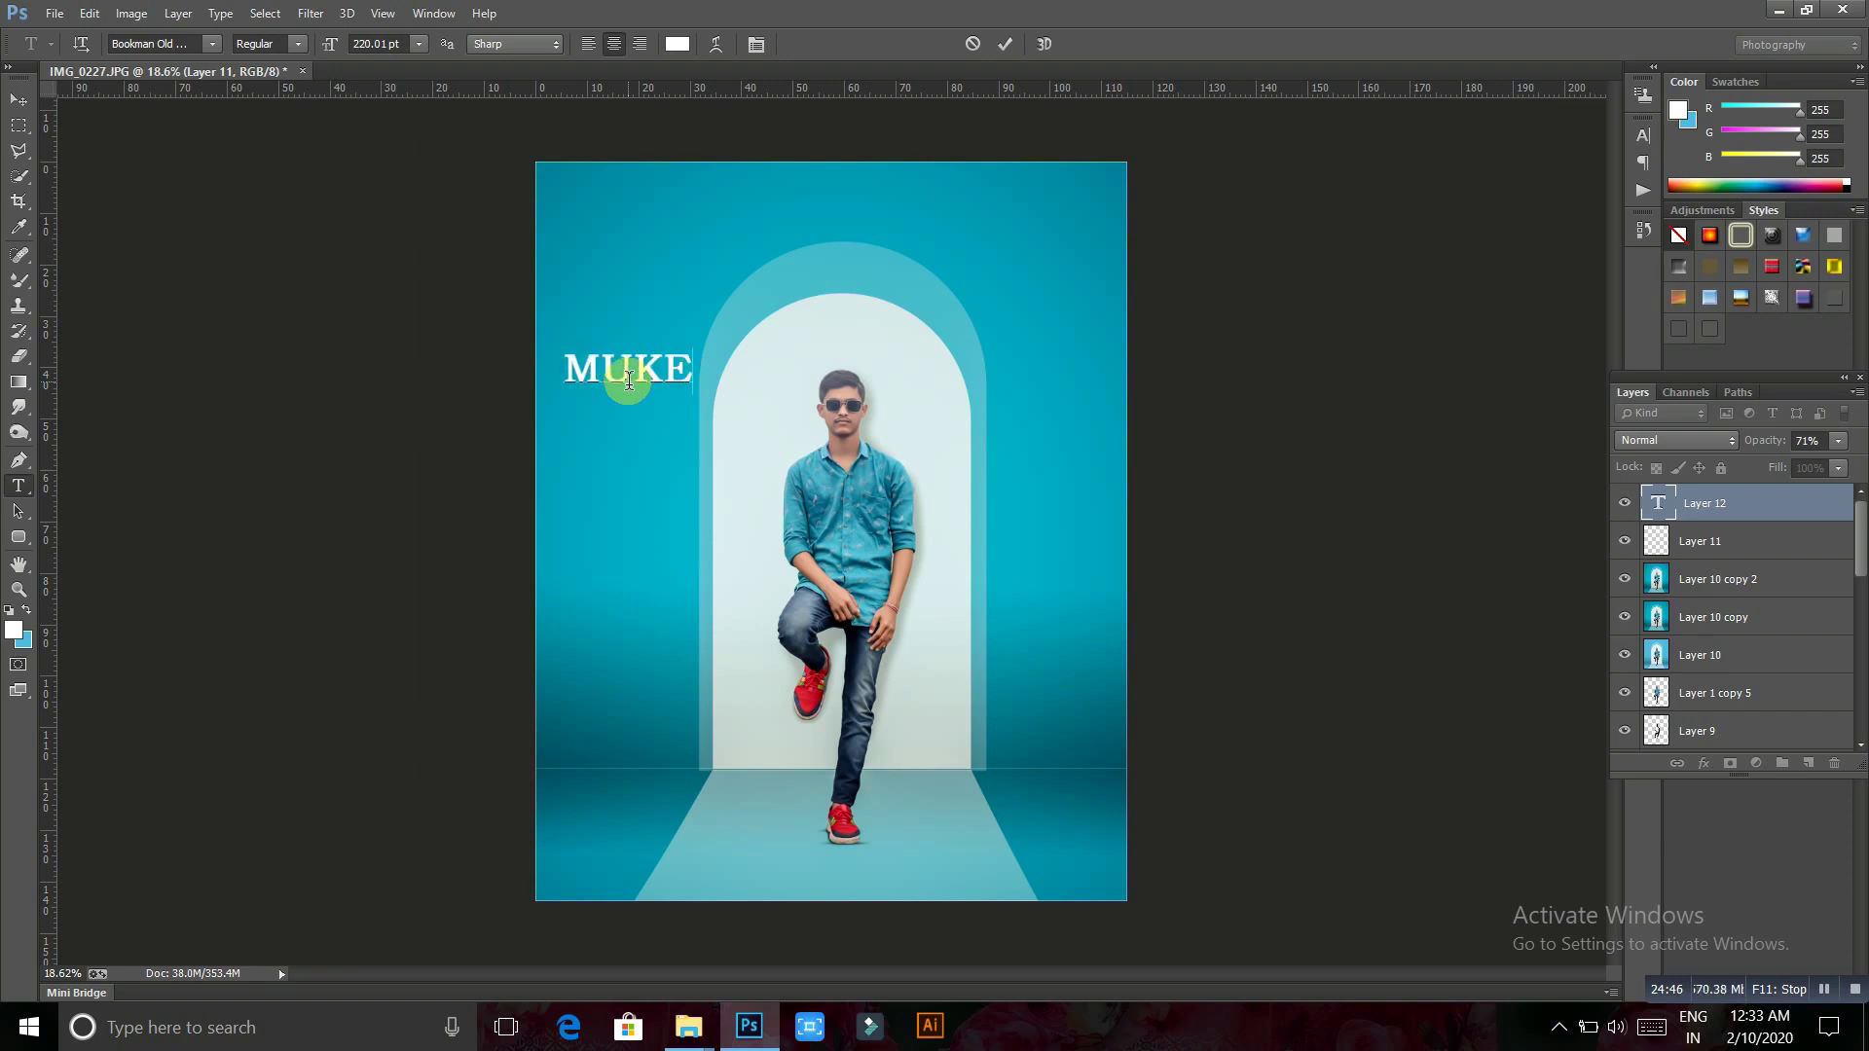
pyautogui.write('SH')
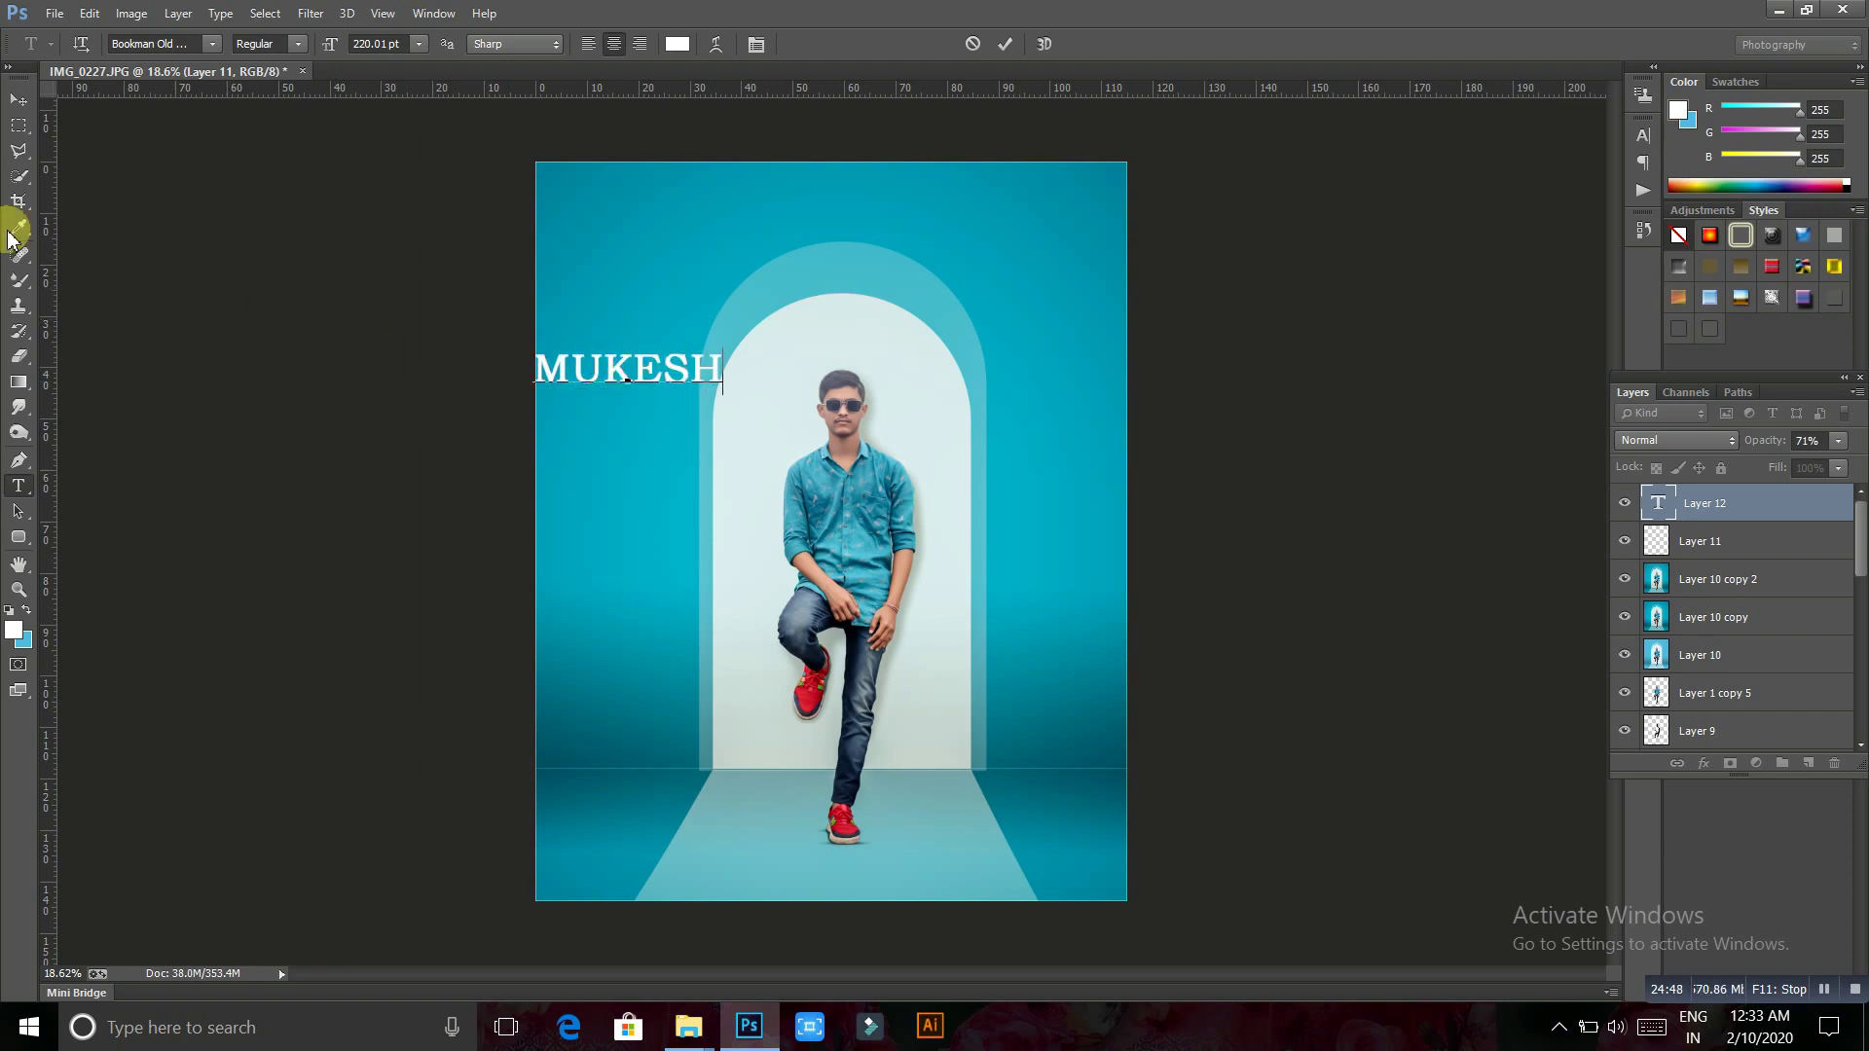
pyautogui.click(18, 125)
pyautogui.moveTo(709, 418); pyautogui.dragTo(919, 284)
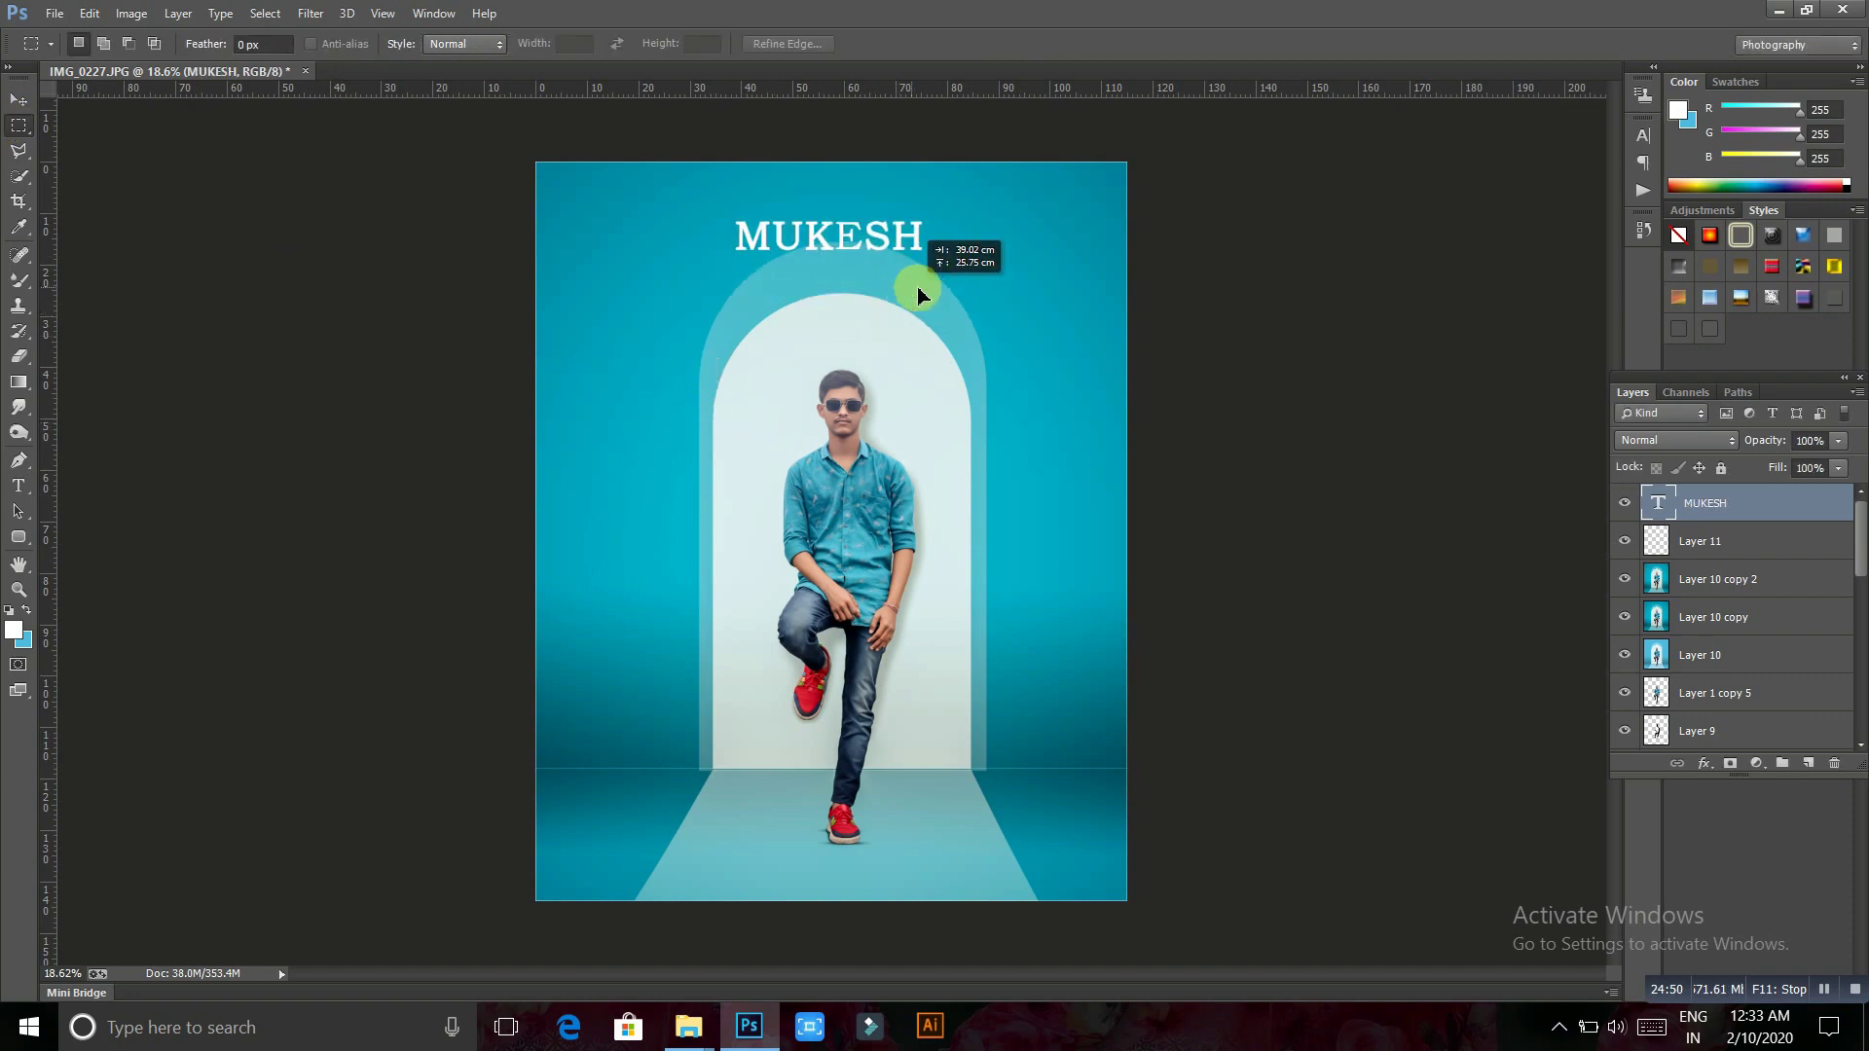
pyautogui.doubleClick(1657, 503)
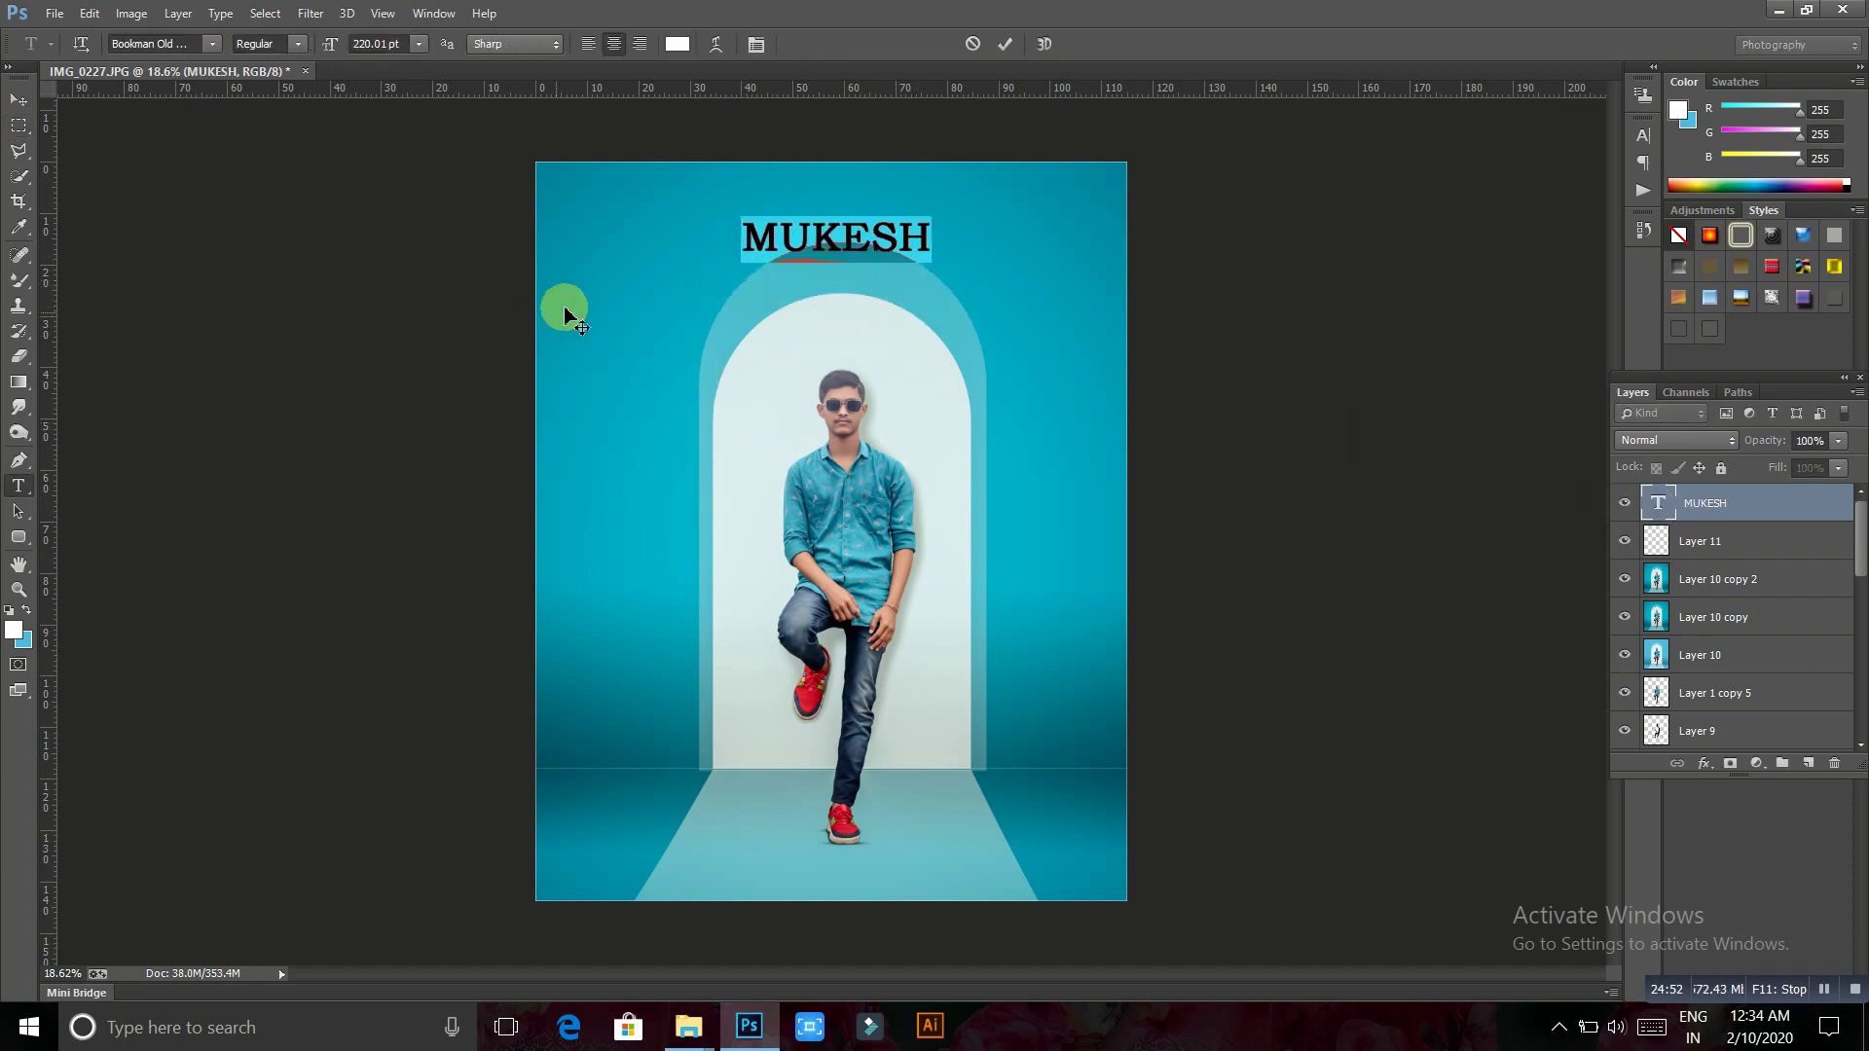
# Spread the MUKESH letters to about 1460 tracking and position the title near the top
pyautogui.click(755, 44)
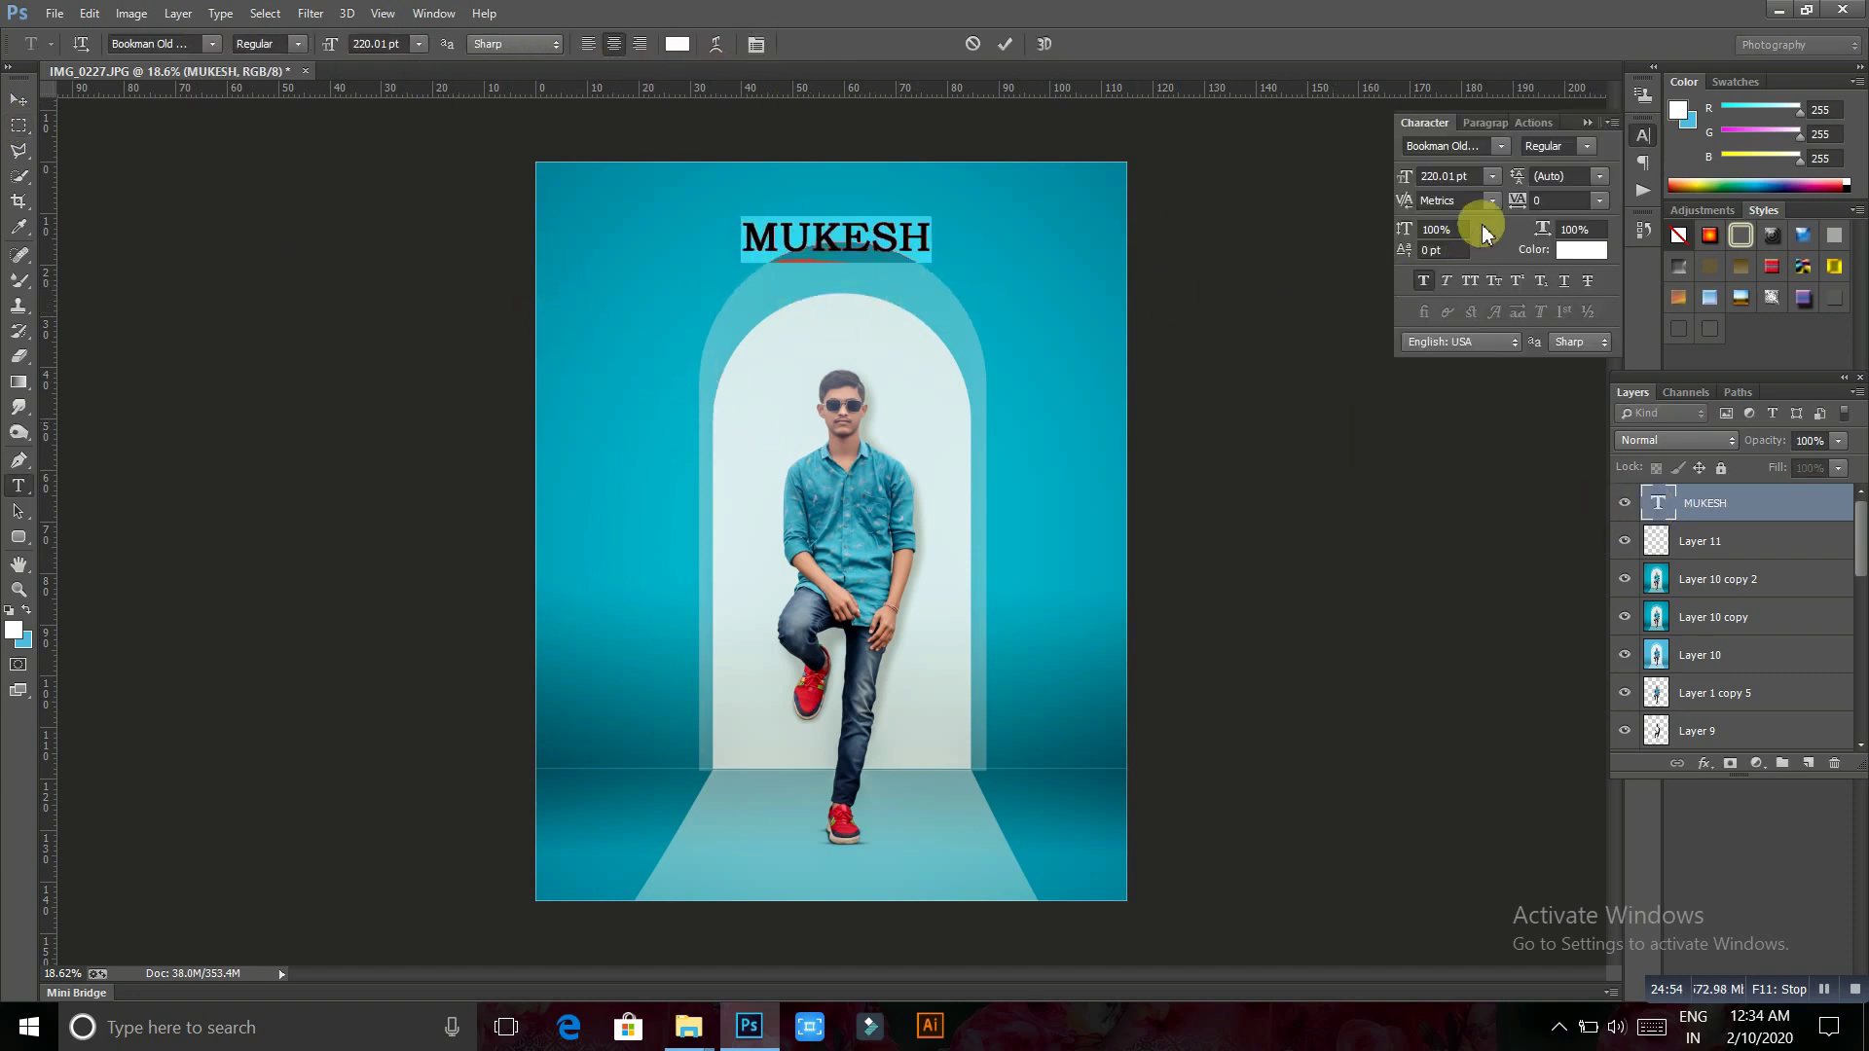
pyautogui.moveTo(1516, 202); pyautogui.dragTo(1583, 202)
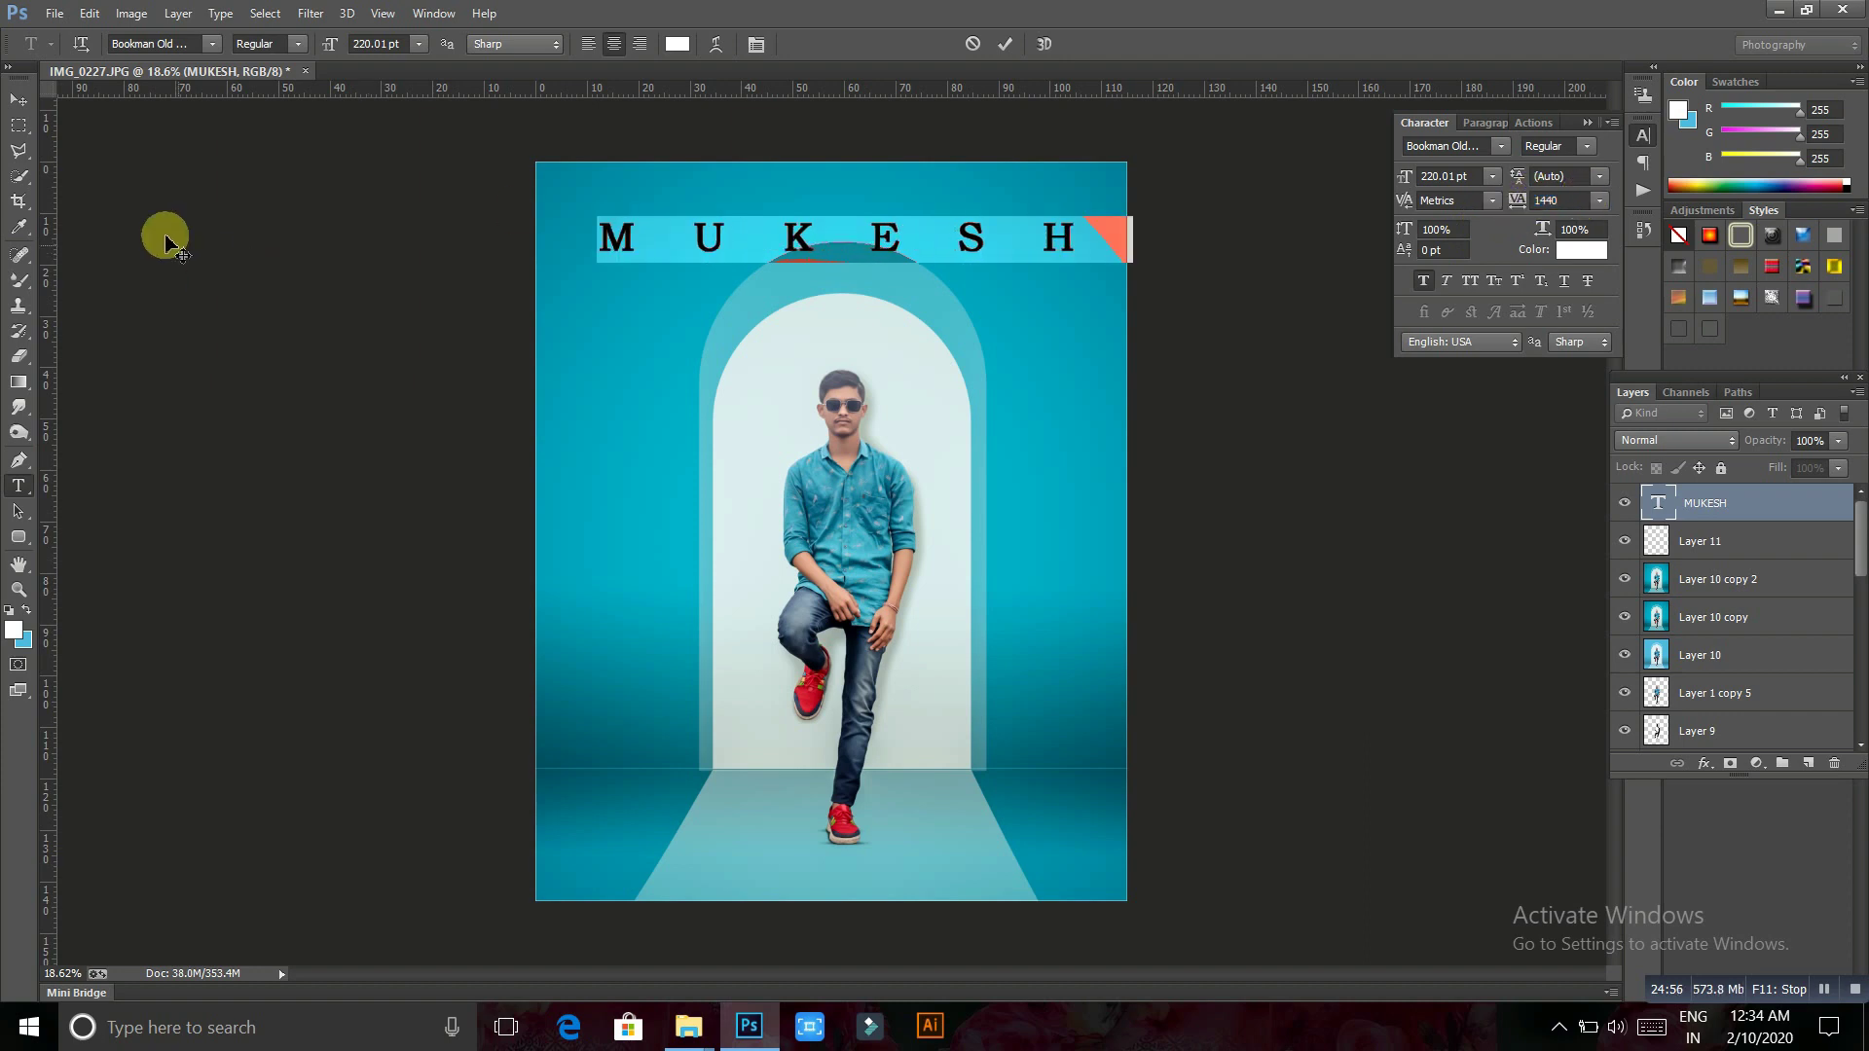
pyautogui.click(19, 124)
pyautogui.moveTo(979, 337); pyautogui.dragTo(979, 299)
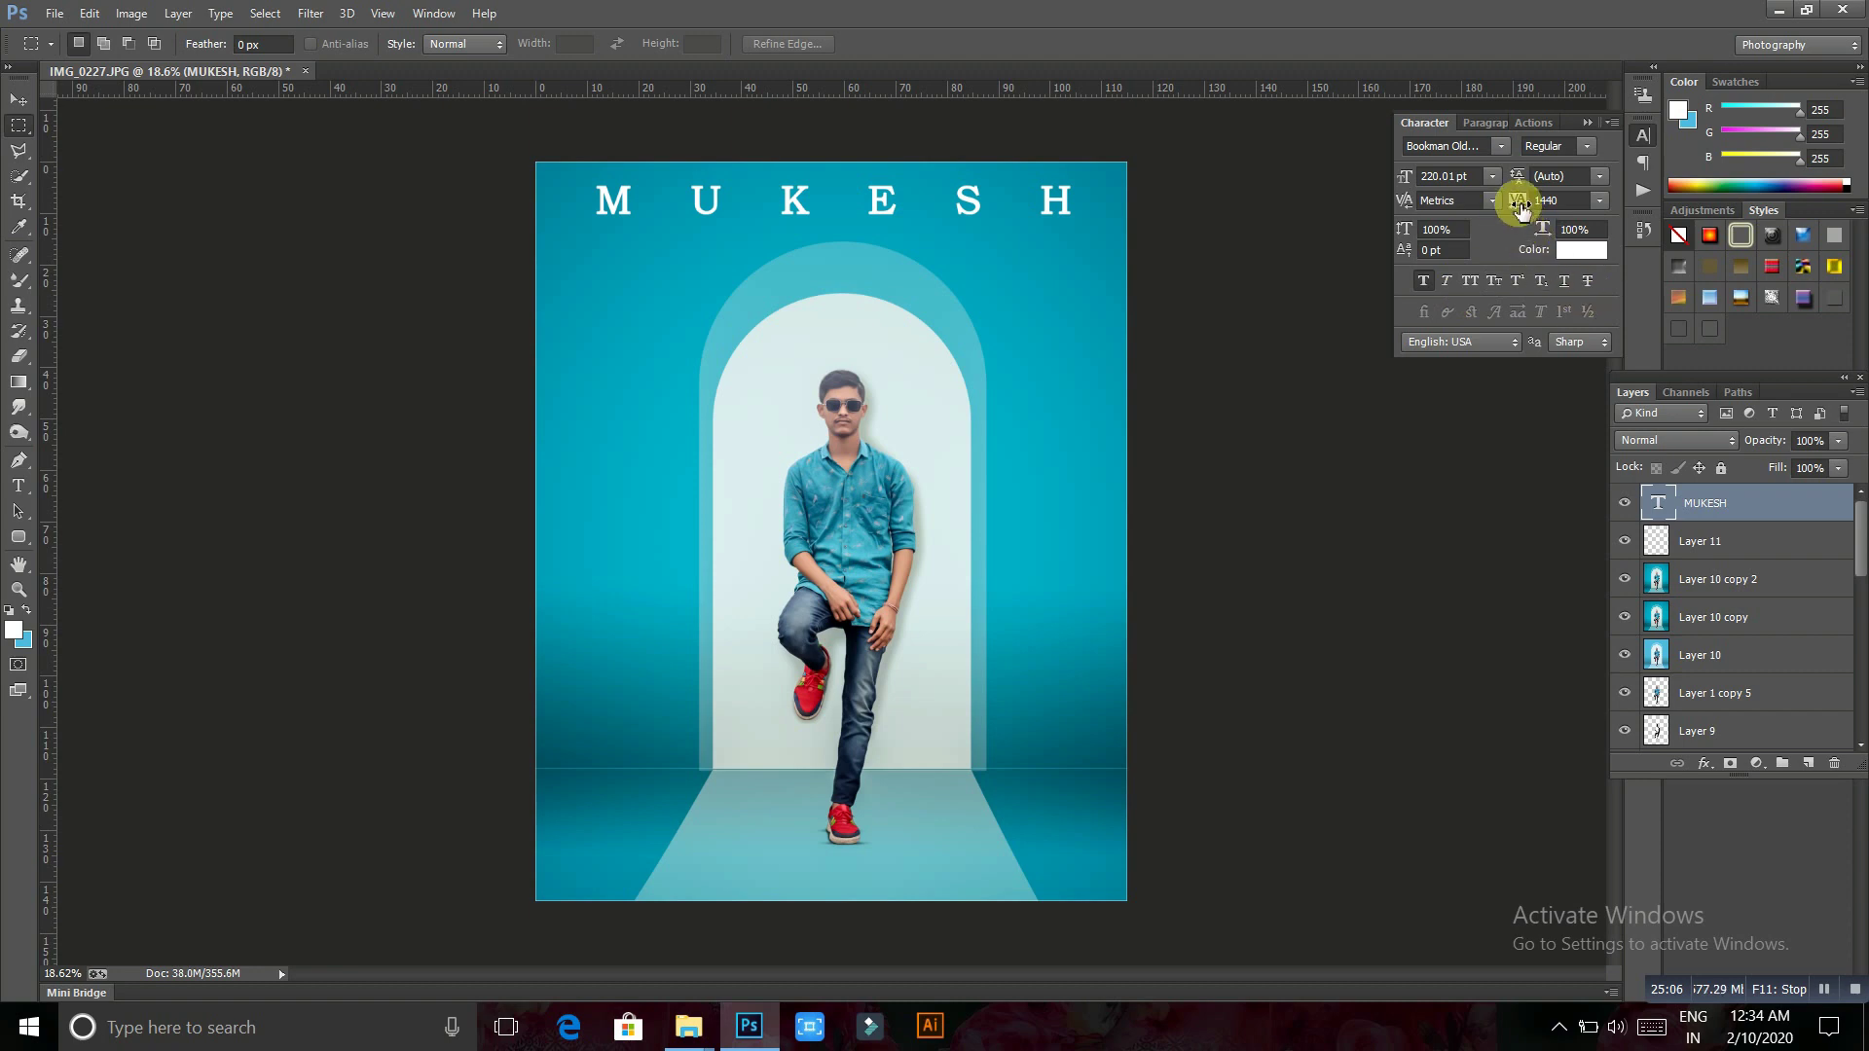
pyautogui.moveTo(1522, 209); pyautogui.dragTo(1529, 210)
pyautogui.doubleClick(1655, 502)
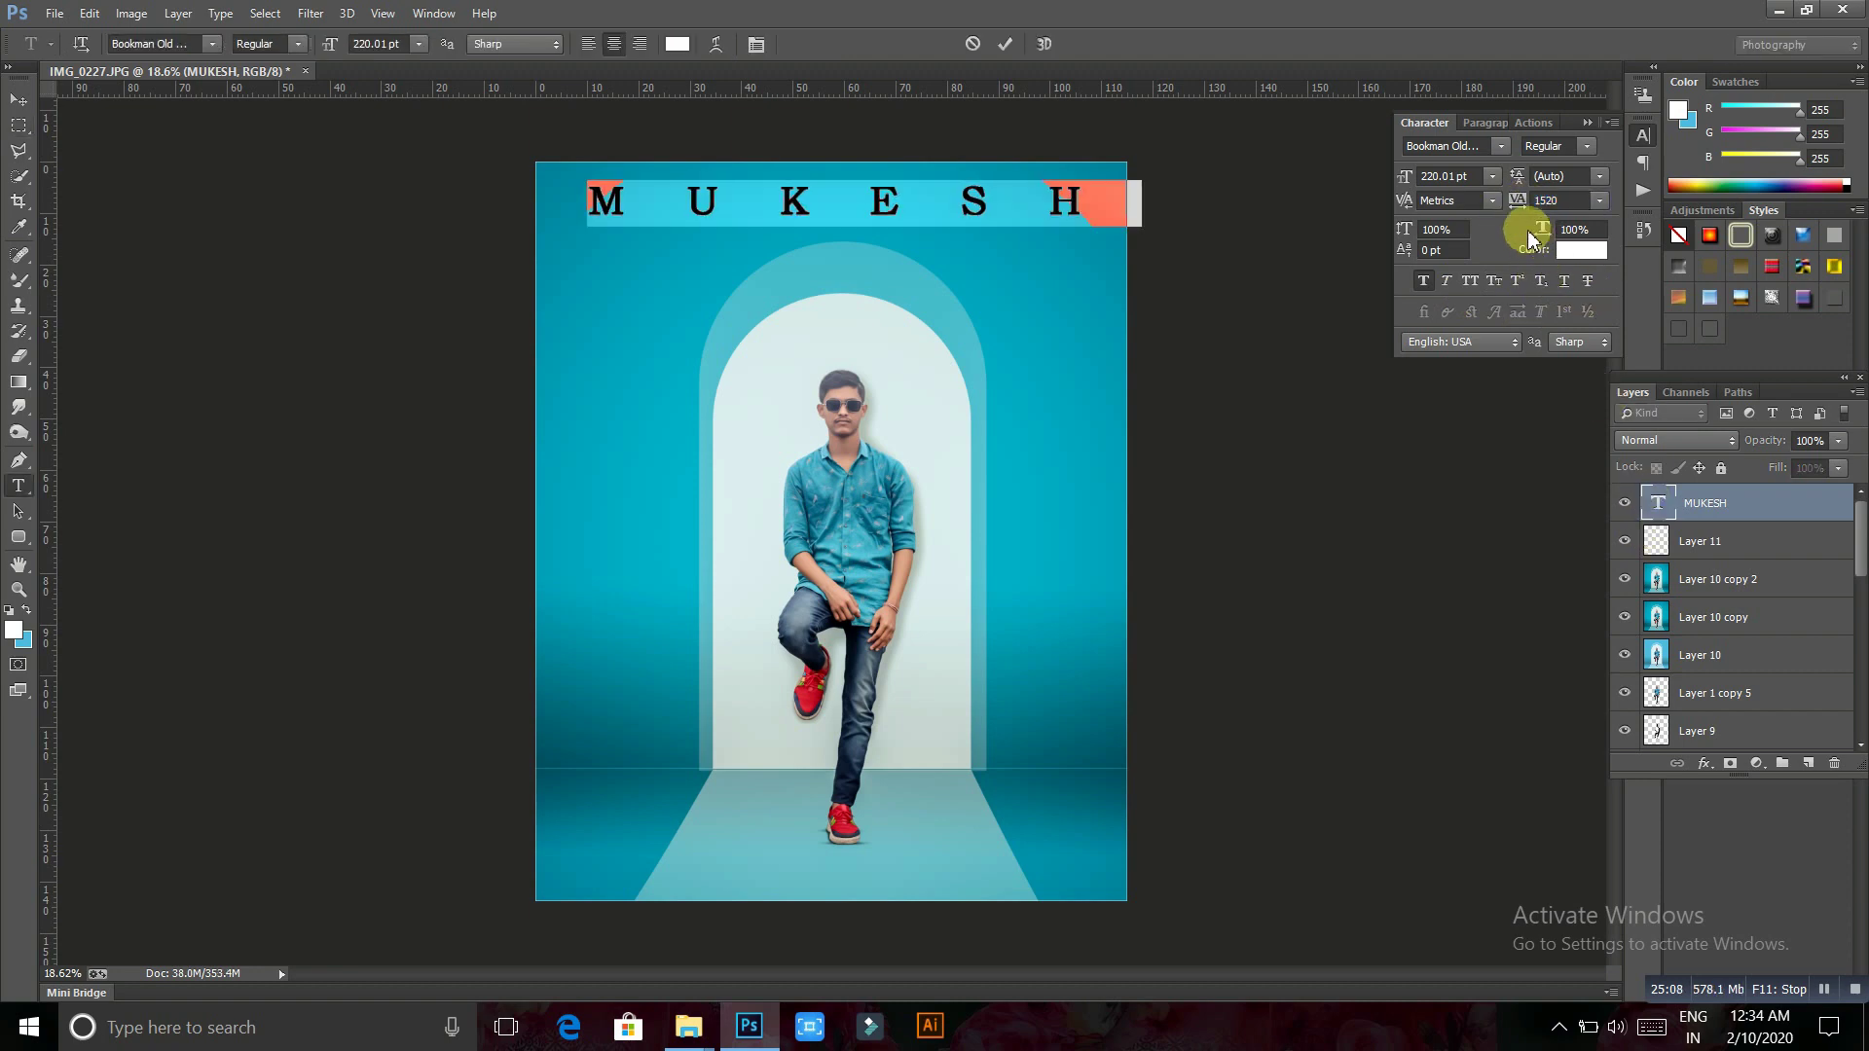
pyautogui.moveTo(1528, 209); pyautogui.dragTo(1538, 209)
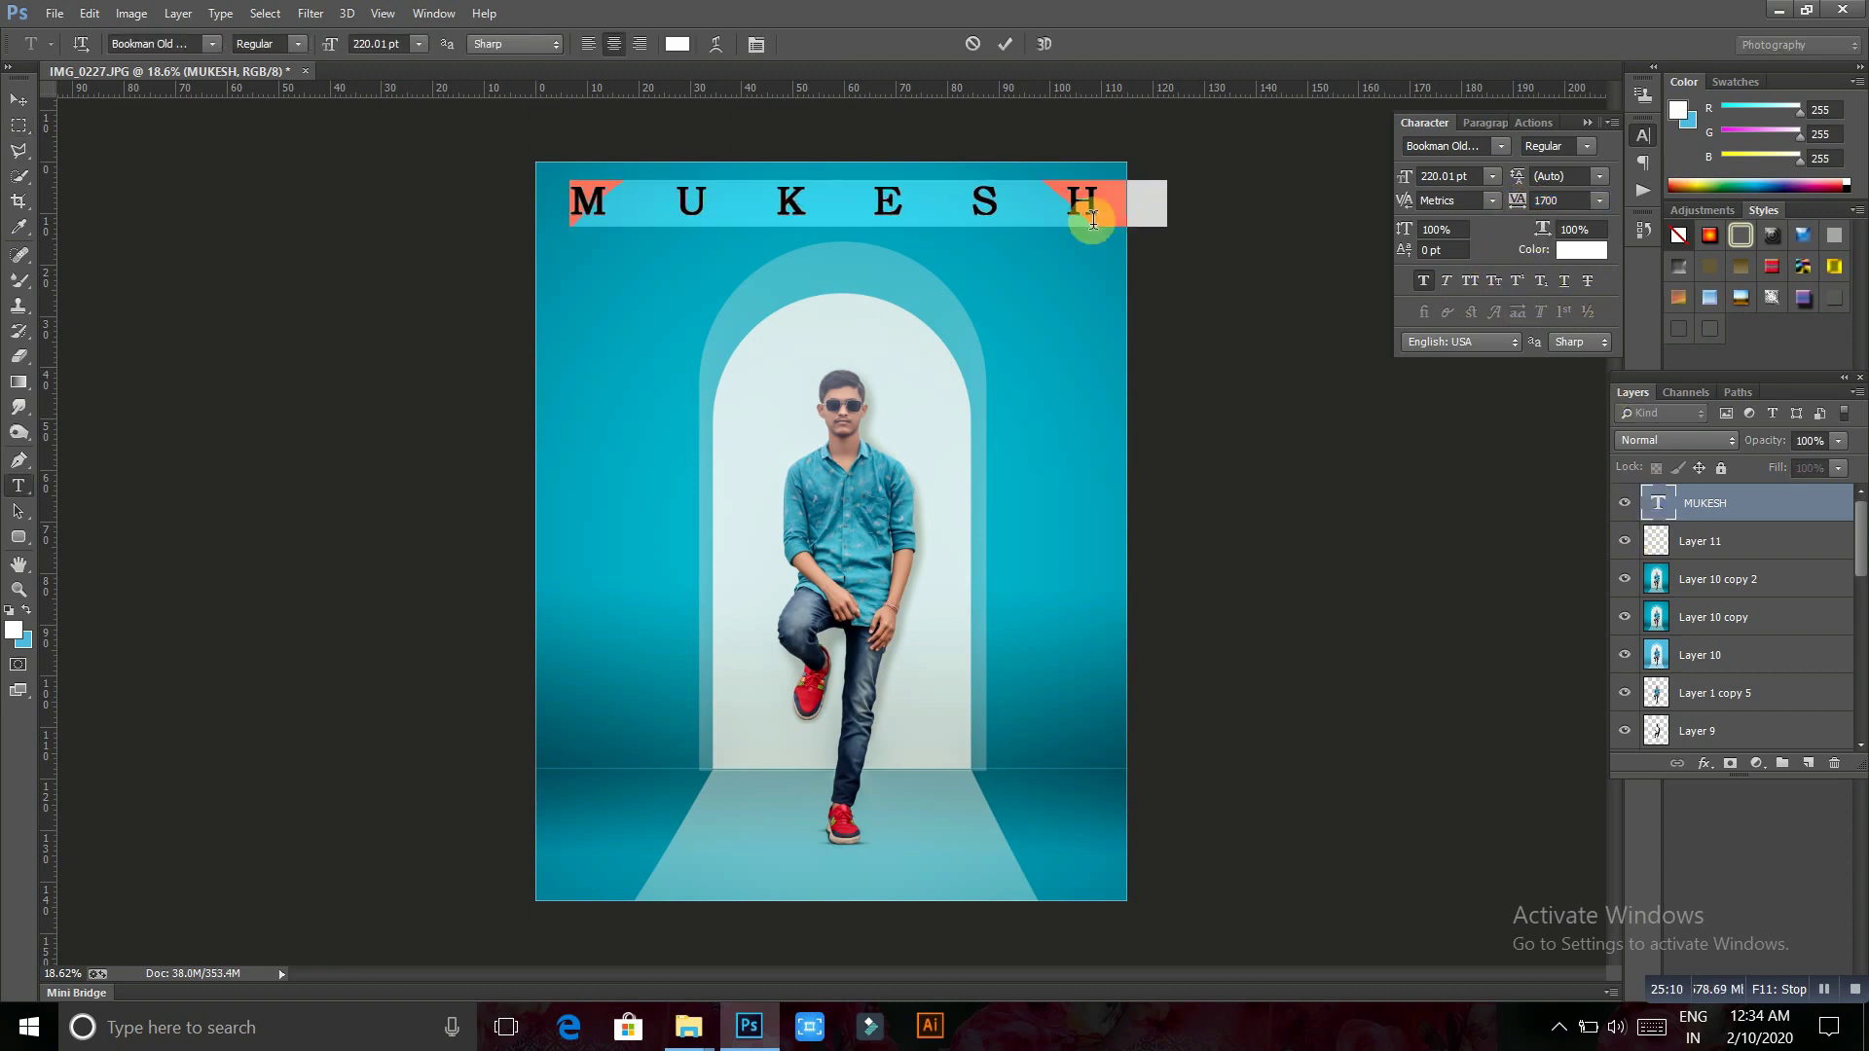
pyautogui.click(18, 124)
pyautogui.moveTo(772, 325)
pyautogui.mouseDown()
pyautogui.moveTo(821, 424)
pyautogui.moveTo(813, 347)
pyautogui.mouseUp()
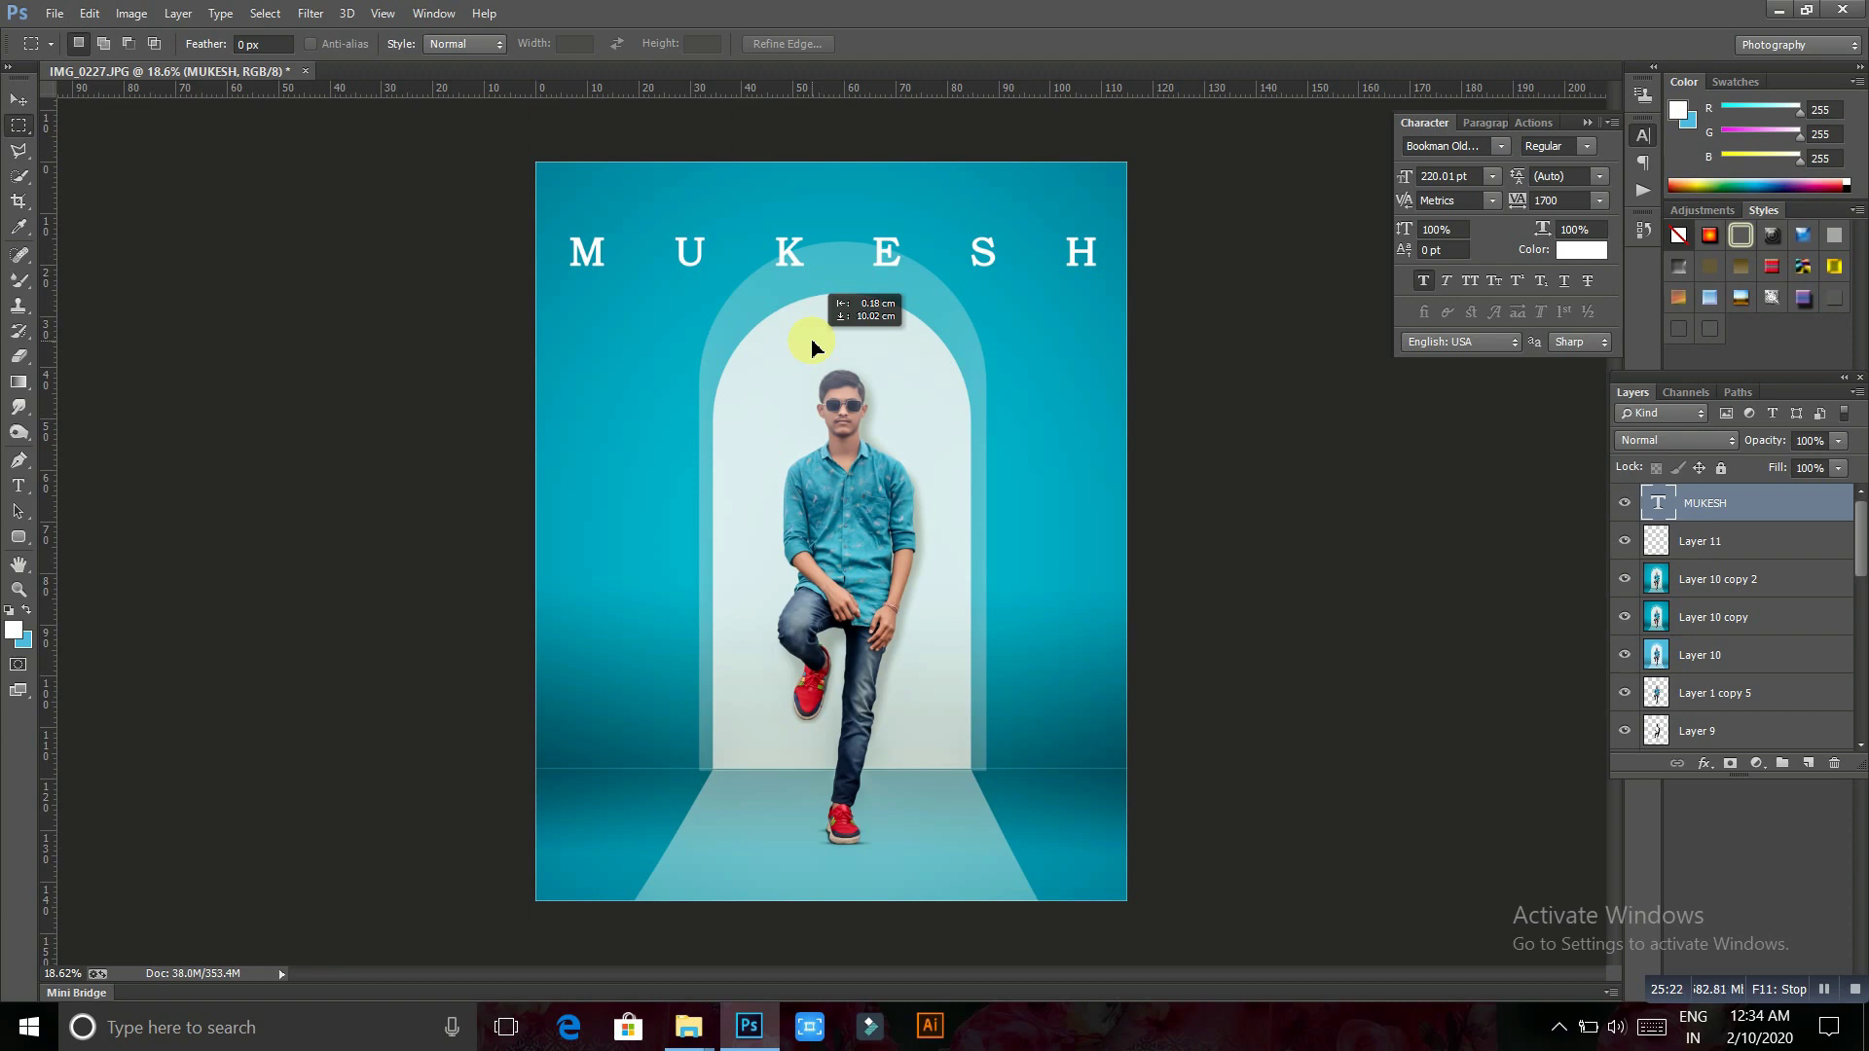
pyautogui.moveTo(813, 347); pyautogui.dragTo(814, 301)
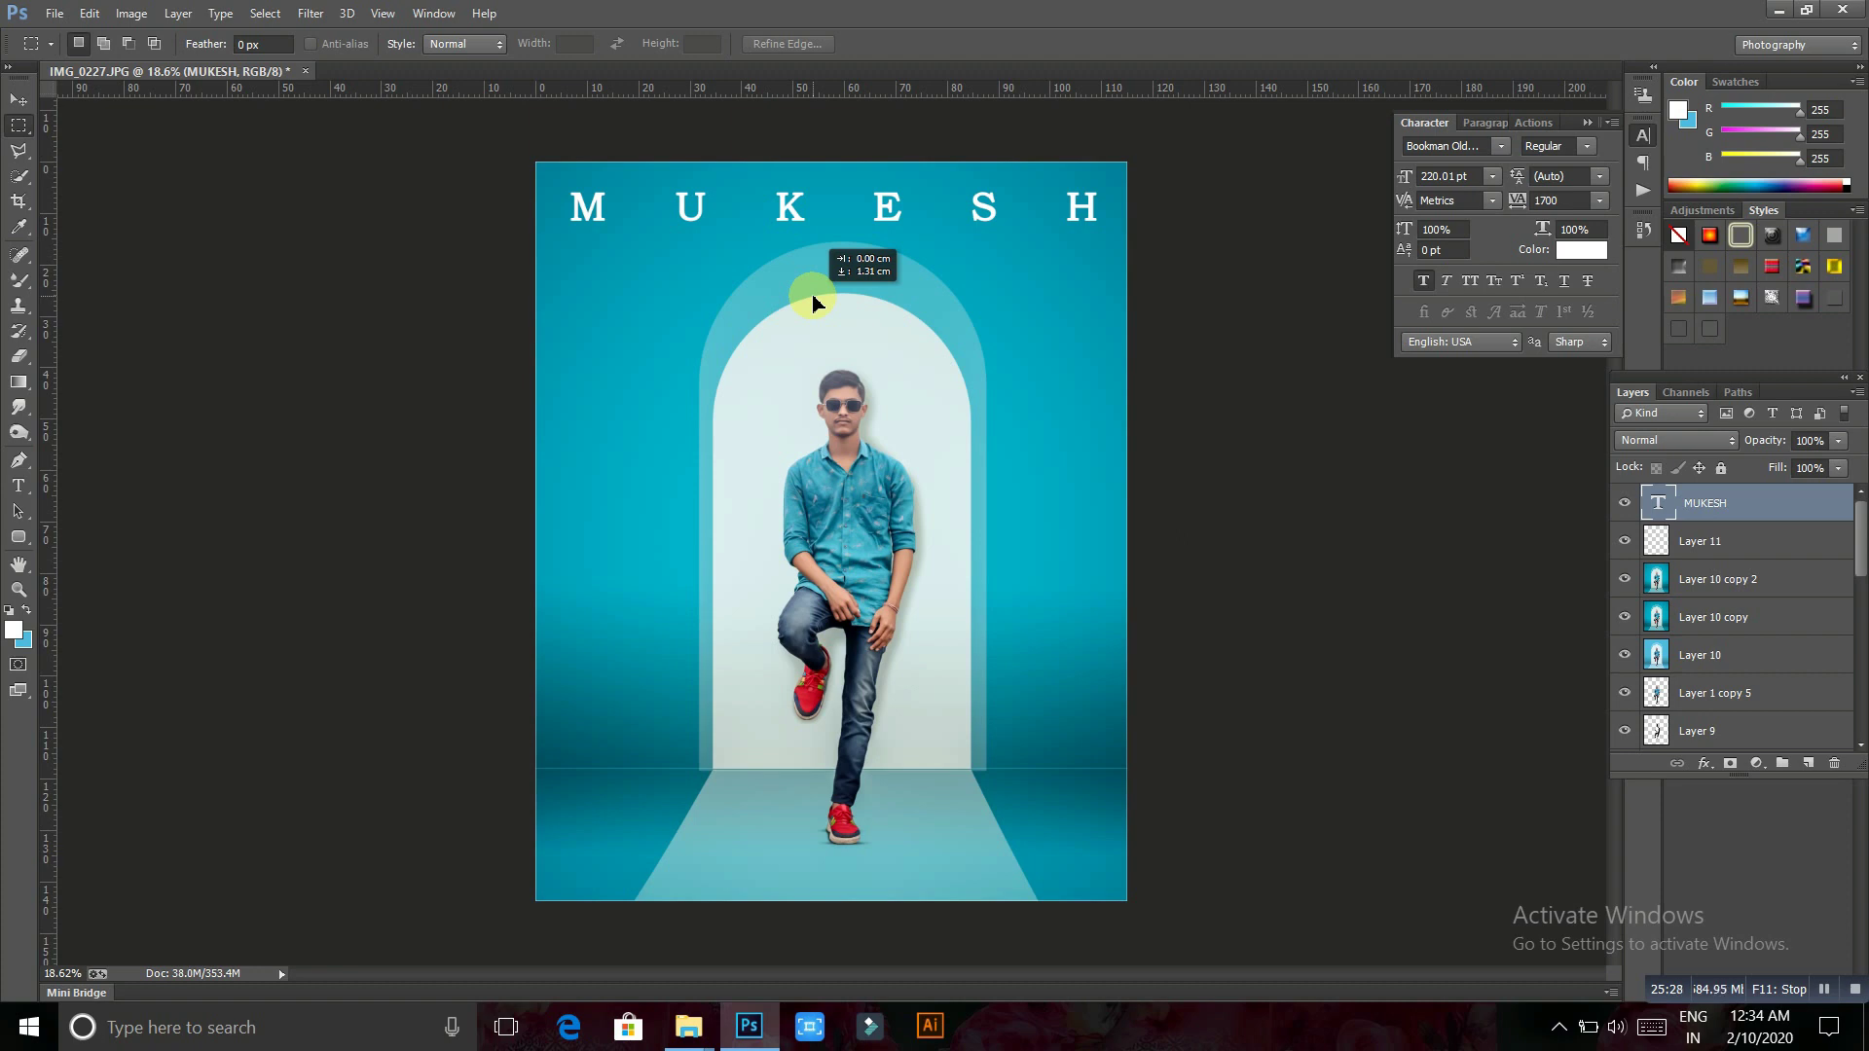
pyautogui.moveTo(813, 299); pyautogui.dragTo(813, 298)
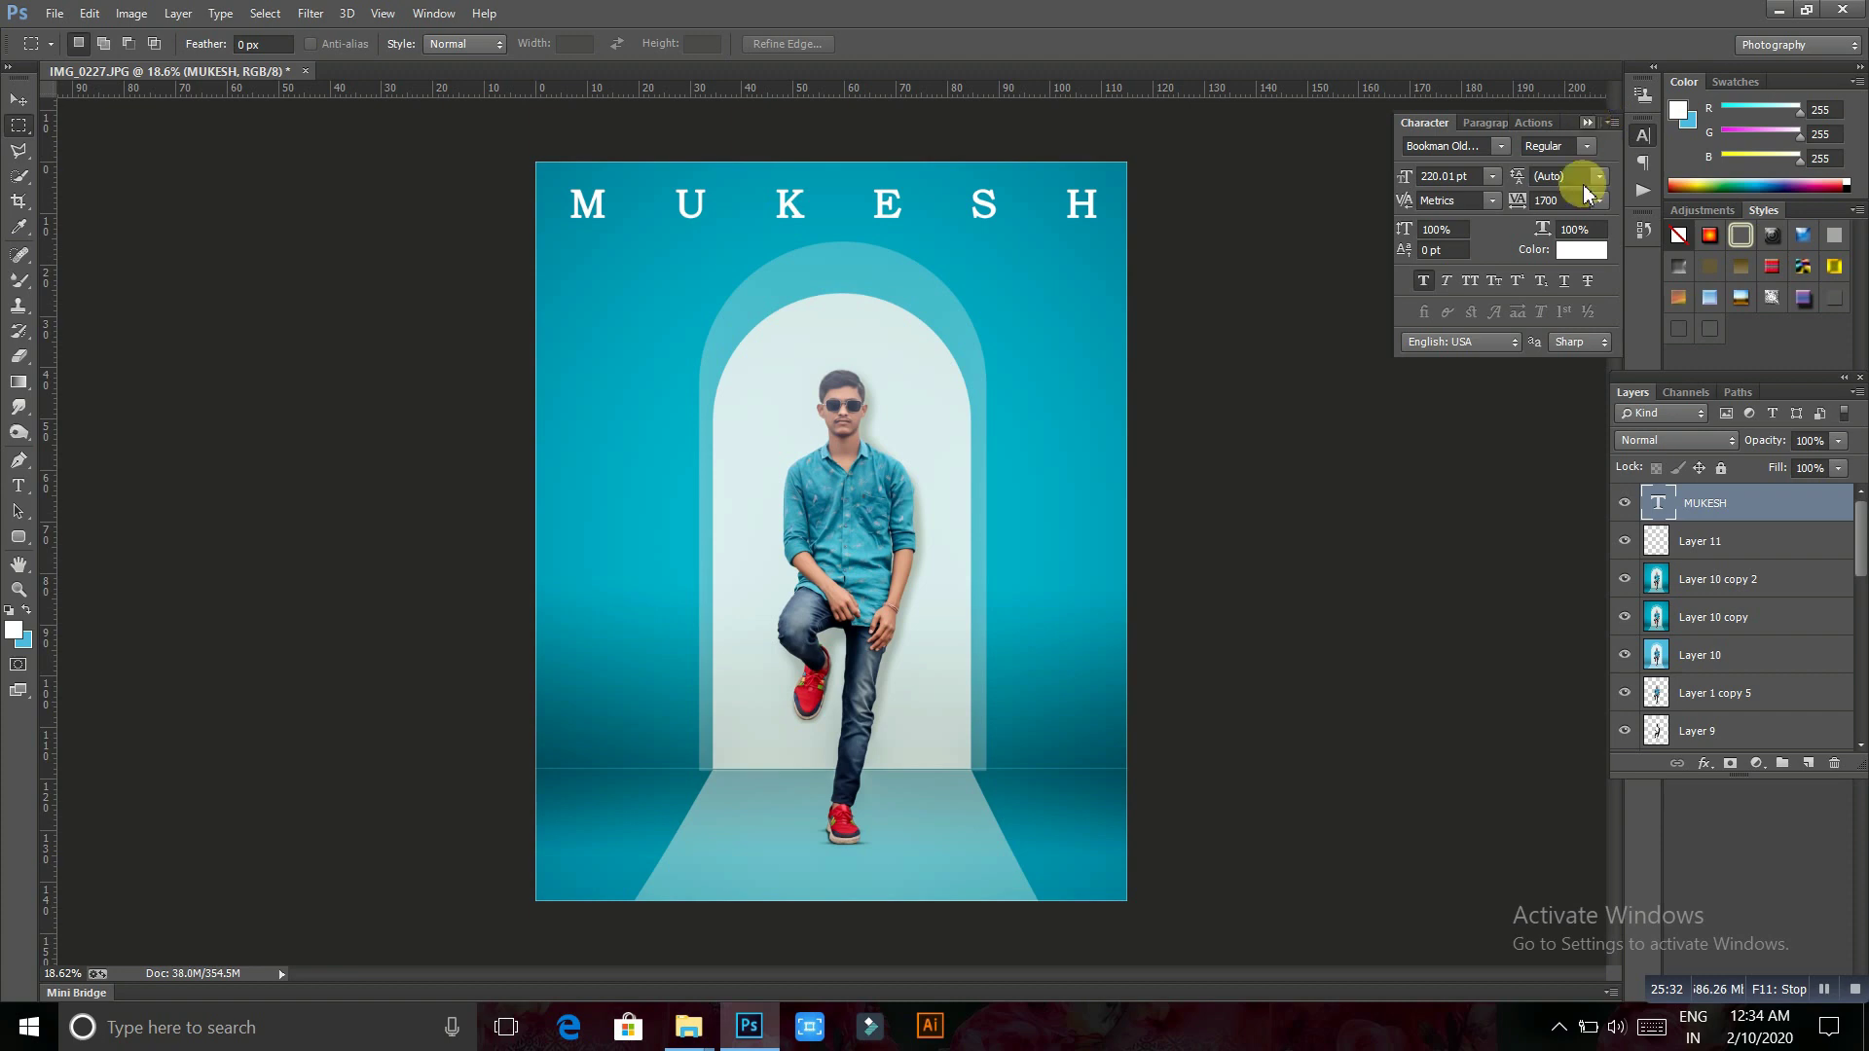
# Enlarge the title to 241 pt at 70% opacity, then drag the my_logo11 logo into the poster
pyautogui.doubleClick(1658, 504)
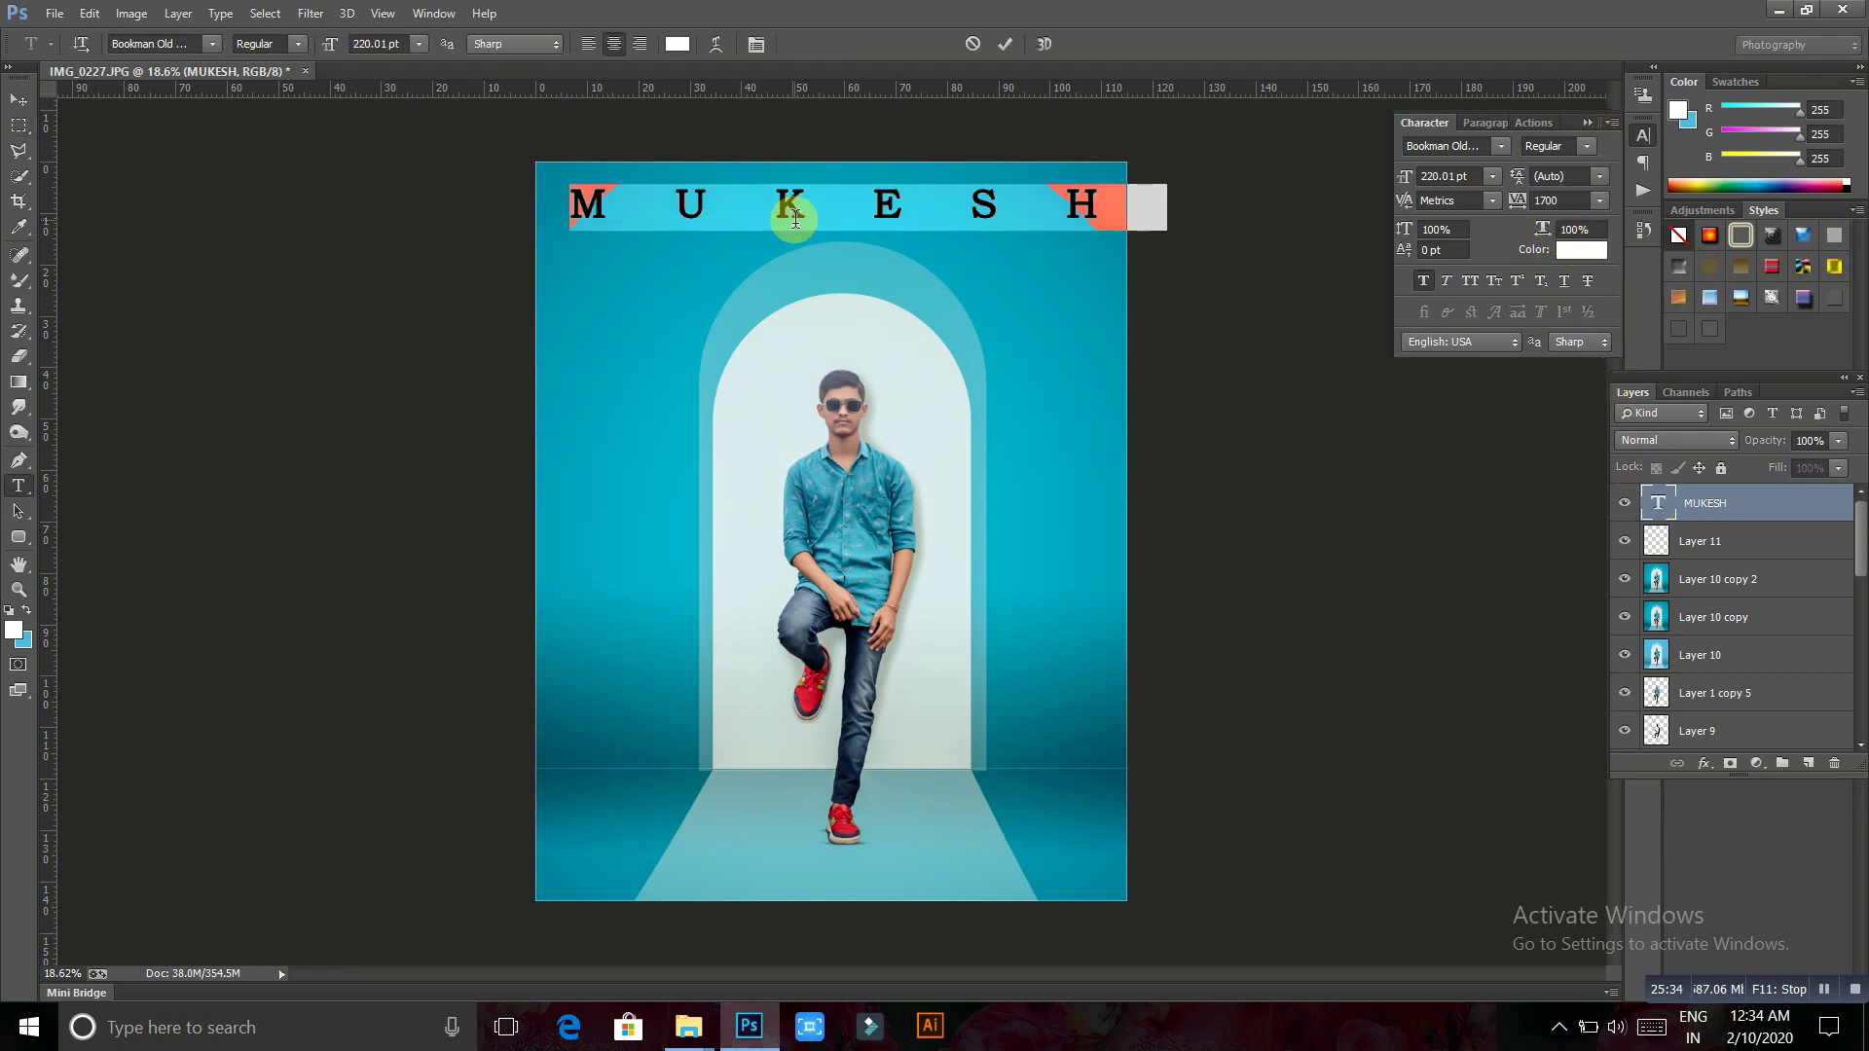
pyautogui.moveTo(330, 44); pyautogui.dragTo(351, 45)
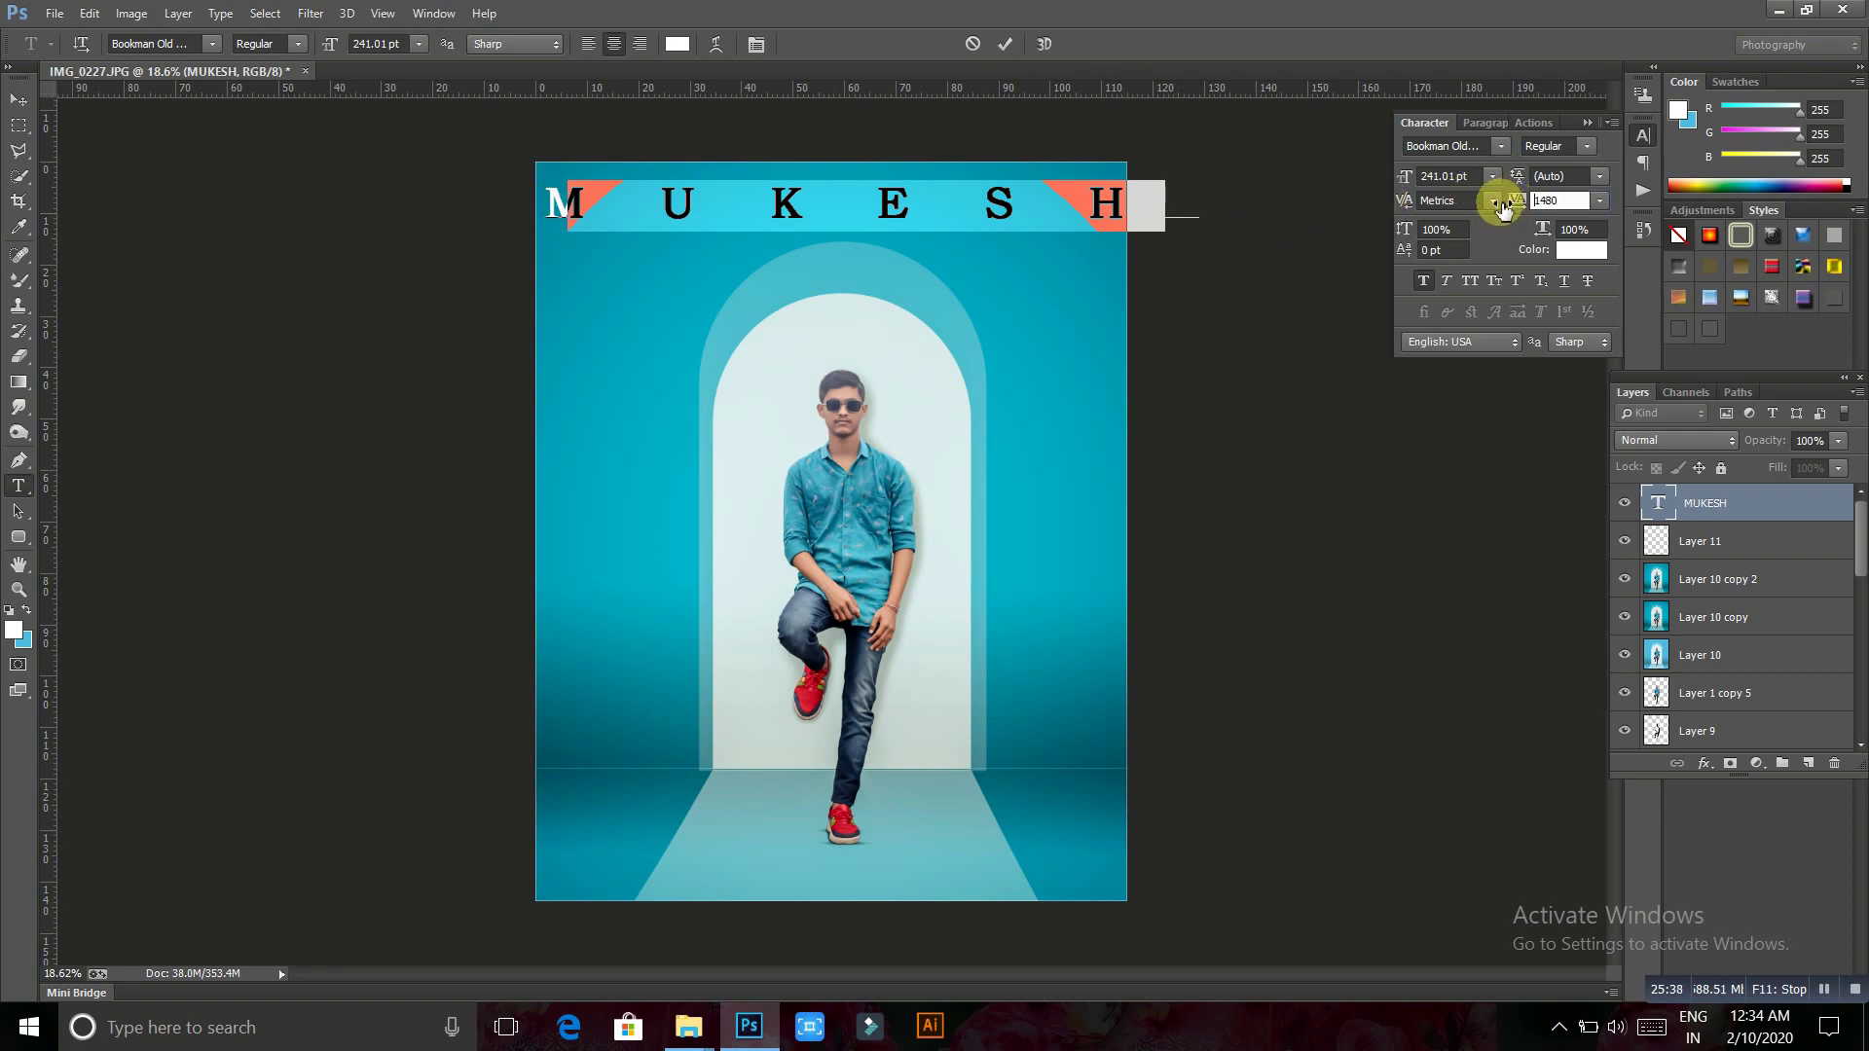
pyautogui.moveTo(1515, 217); pyautogui.dragTo(1500, 208)
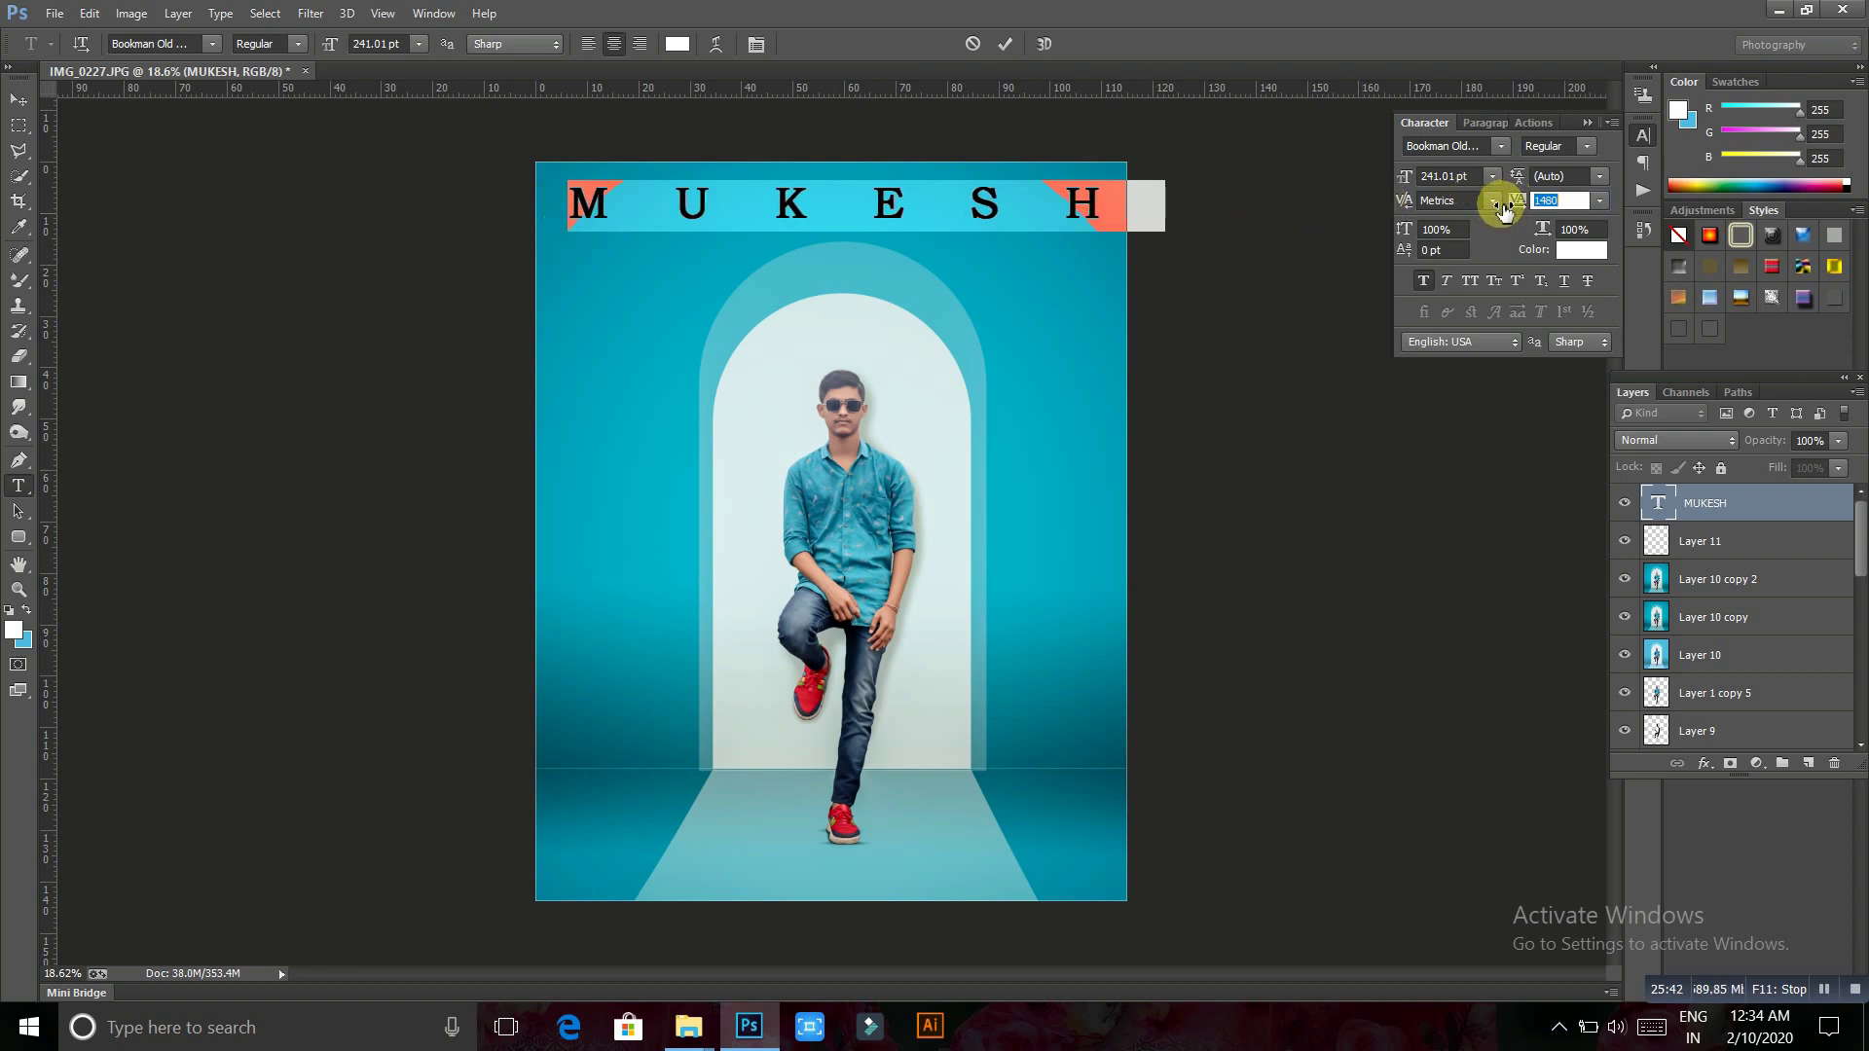
pyautogui.click(20, 124)
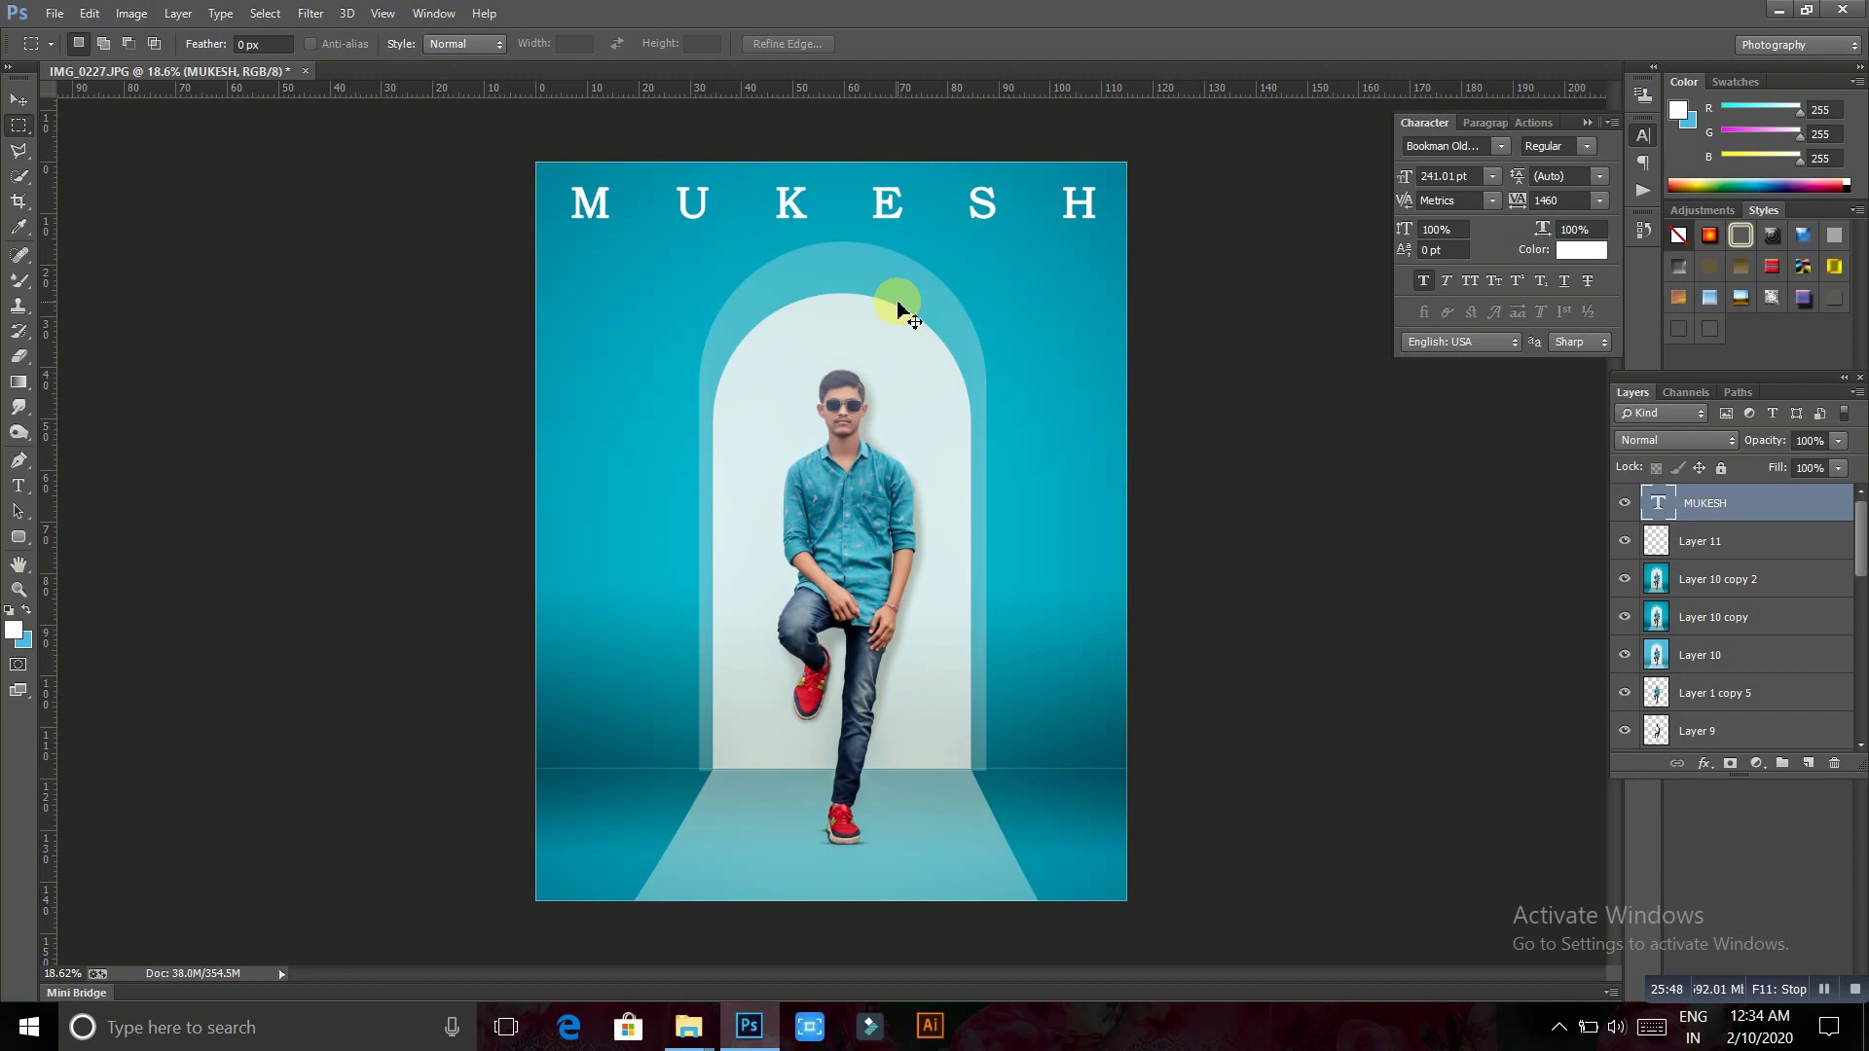
pyautogui.click(1588, 124)
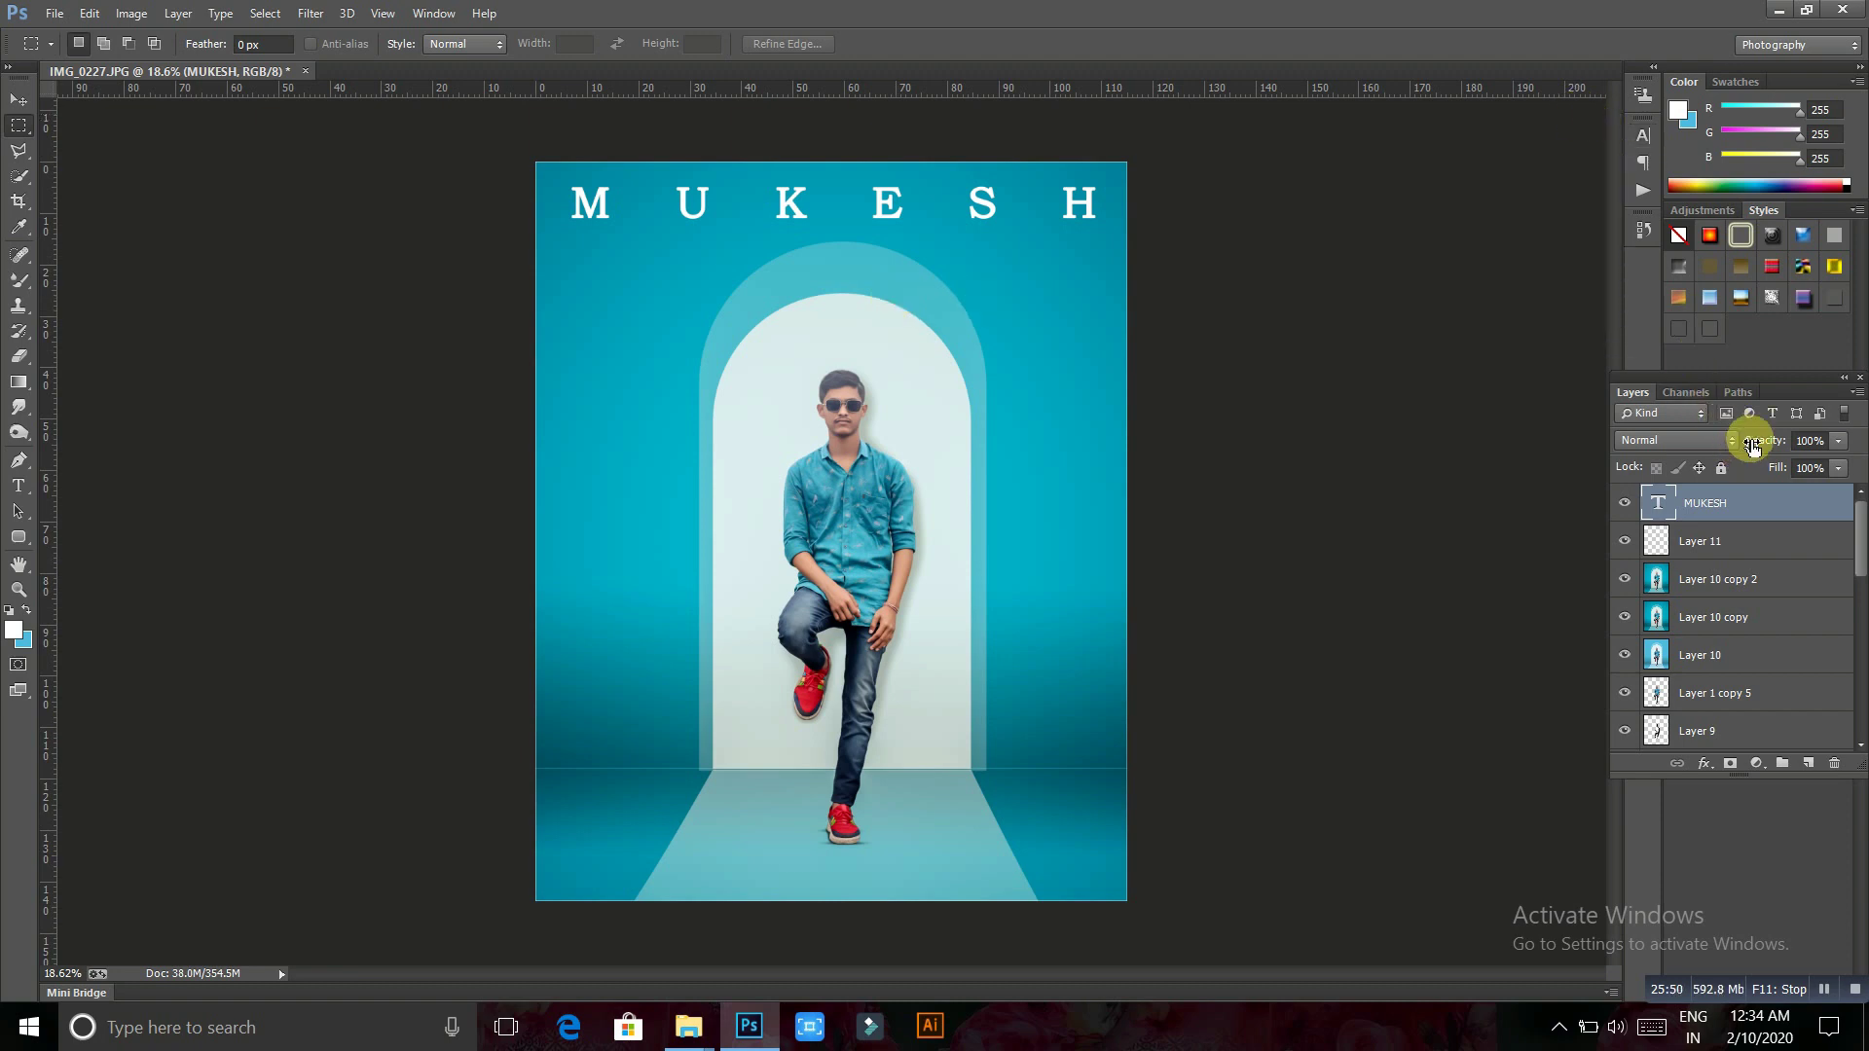
pyautogui.moveTo(1764, 440); pyautogui.dragTo(1729, 446)
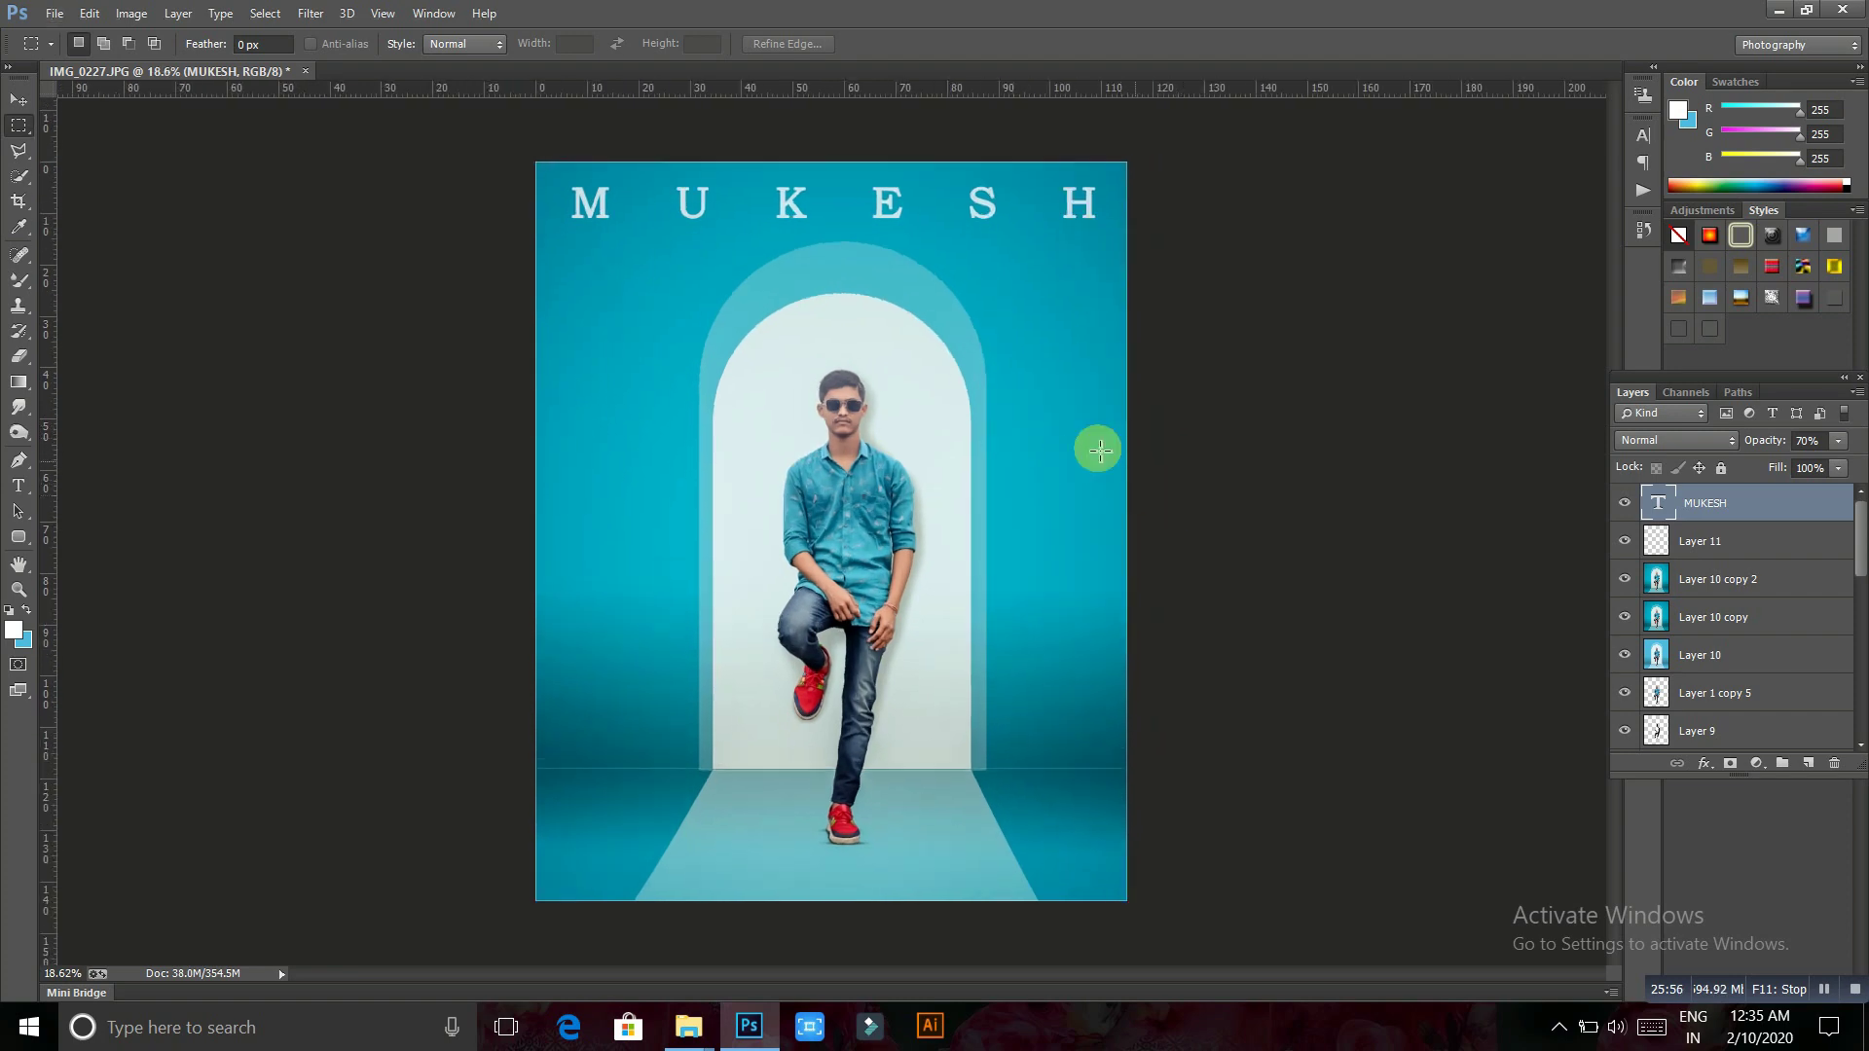
pyautogui.moveTo(687, 1026)
pyautogui.click(808, 934)
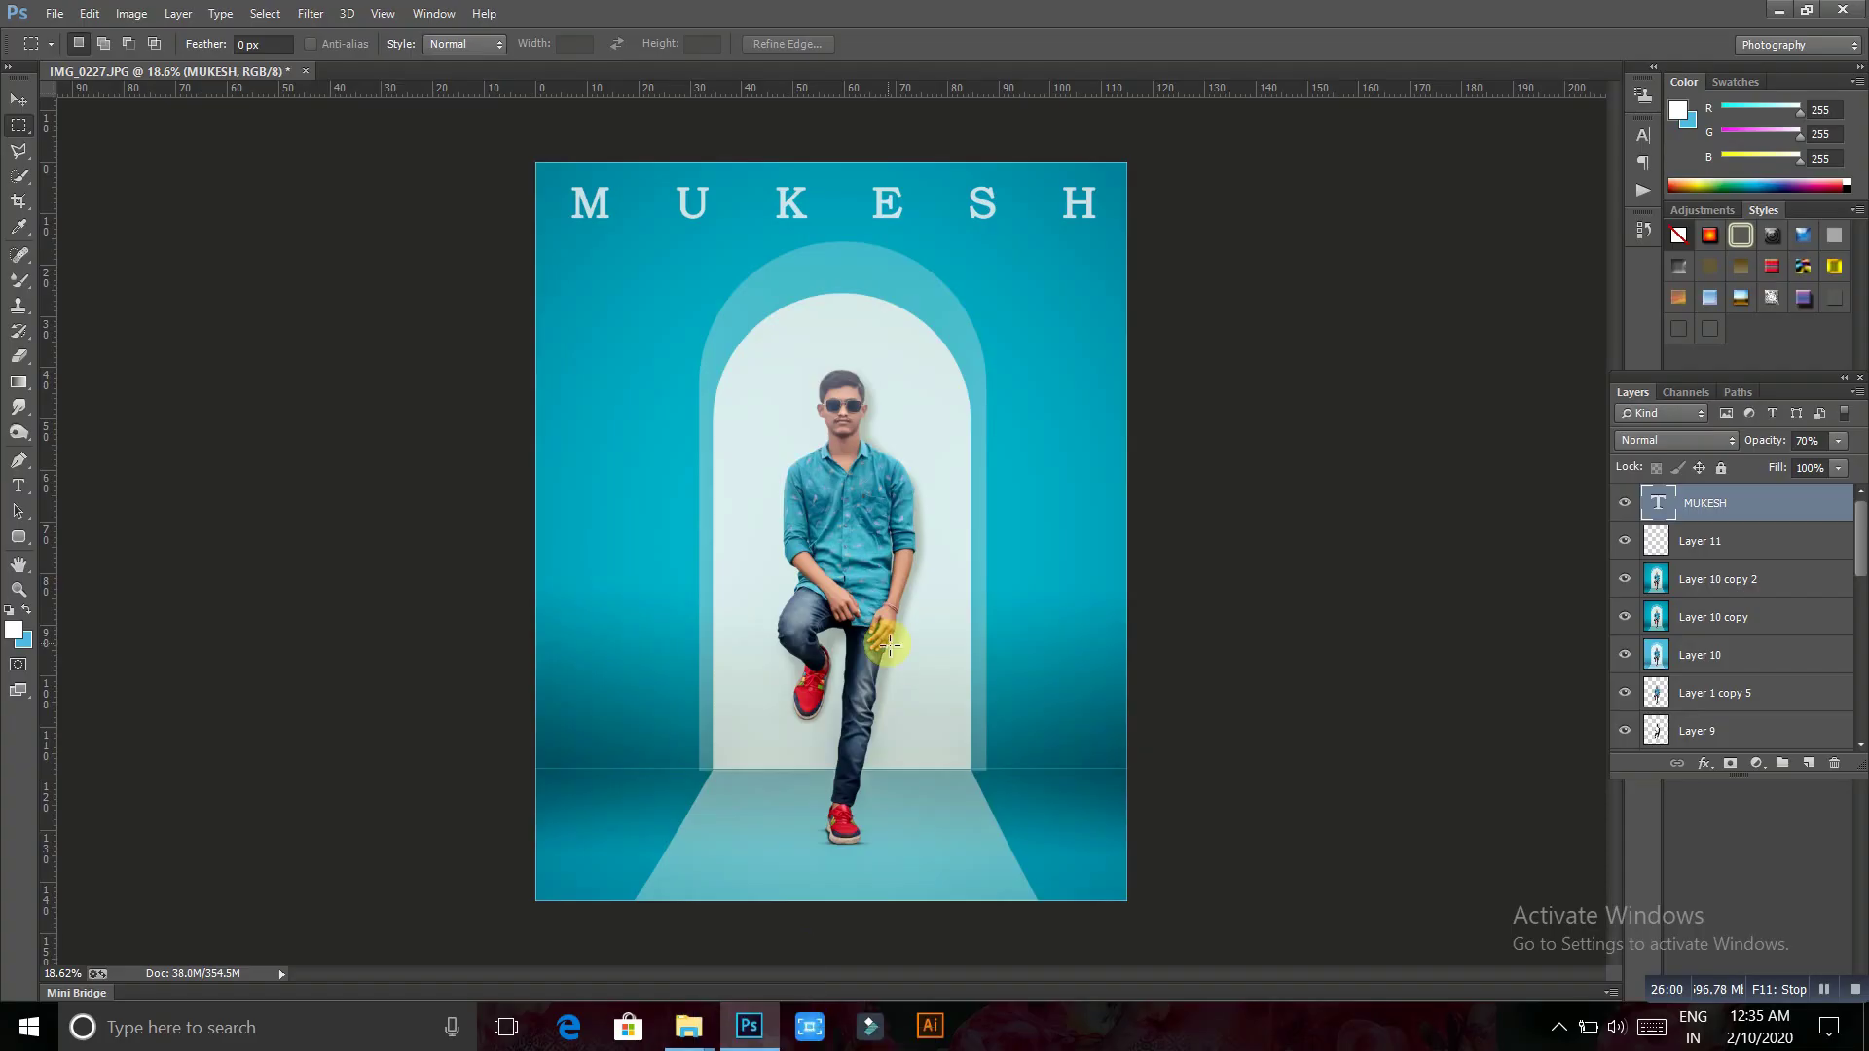
pyautogui.moveTo(808, 1024); pyautogui.dragTo(886, 632)
# Place and rasterize the logo, invert it, and set its blend mode to Multiply
pyautogui.press('Return')
pyautogui.rightClick(1728, 510)
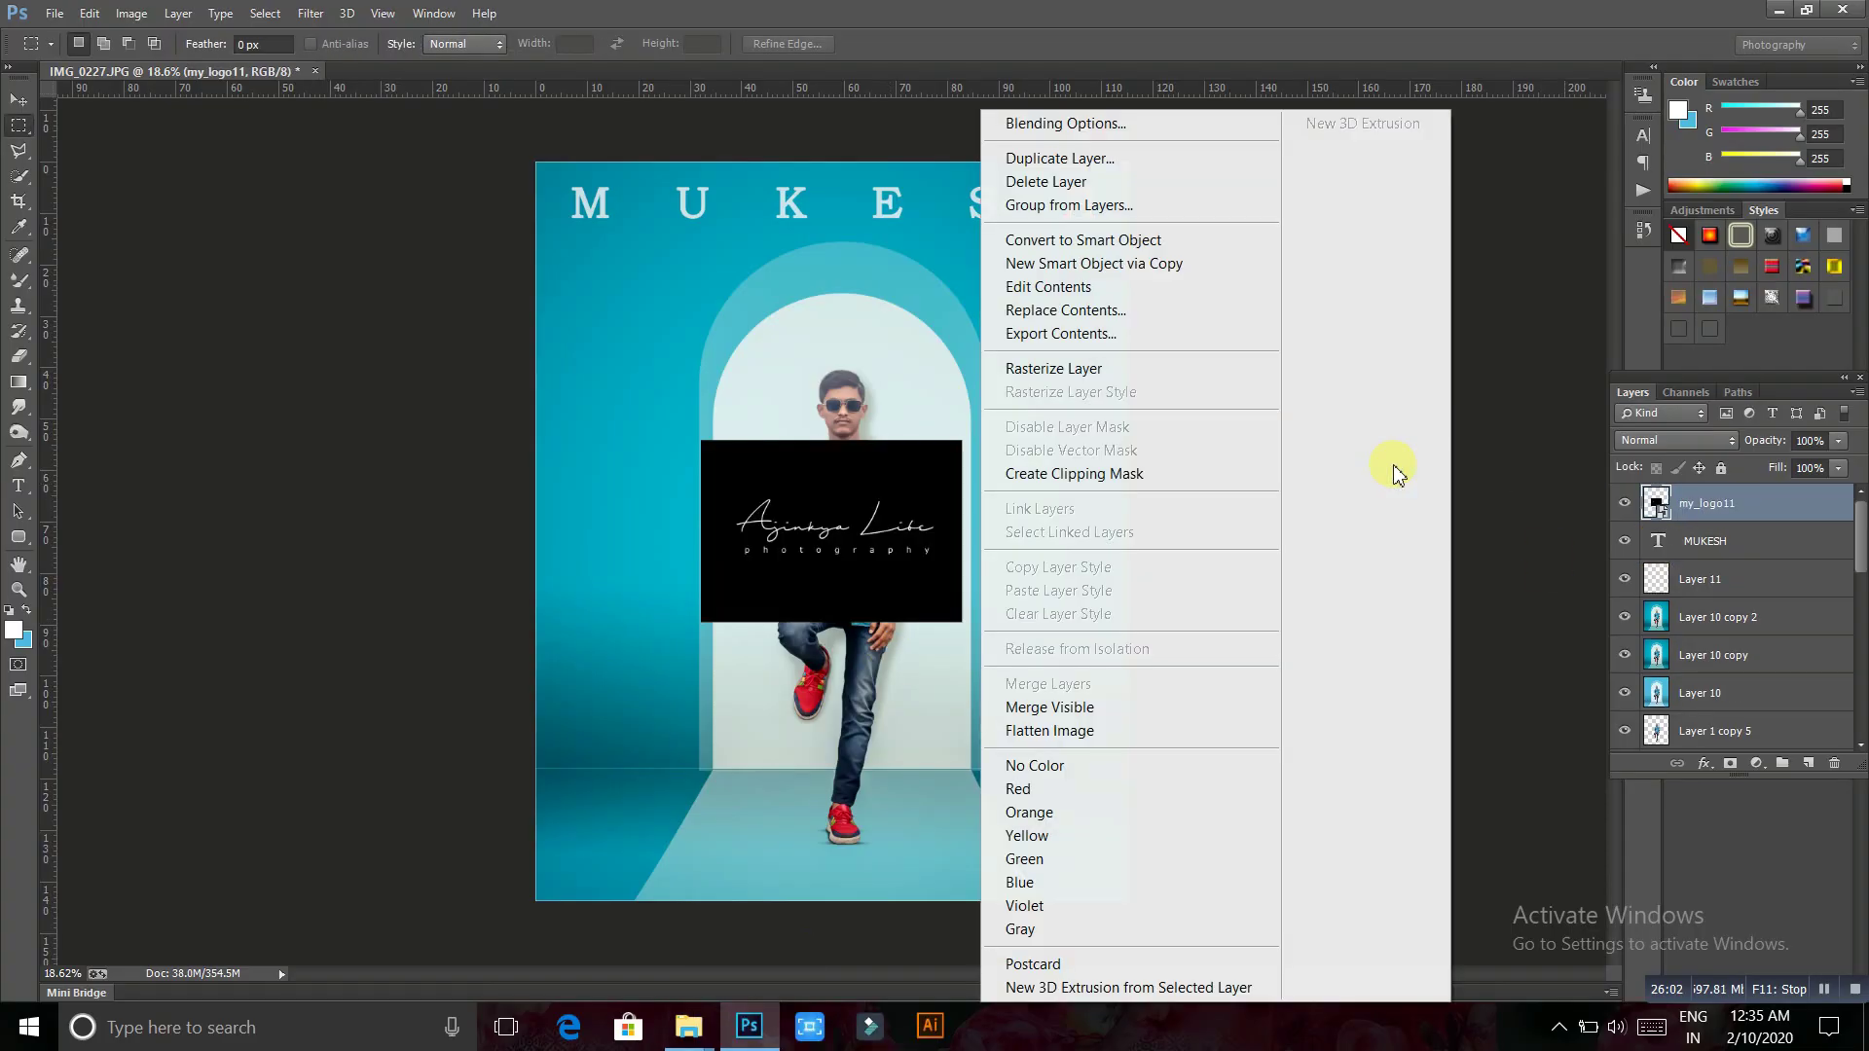
pyautogui.click(1234, 387)
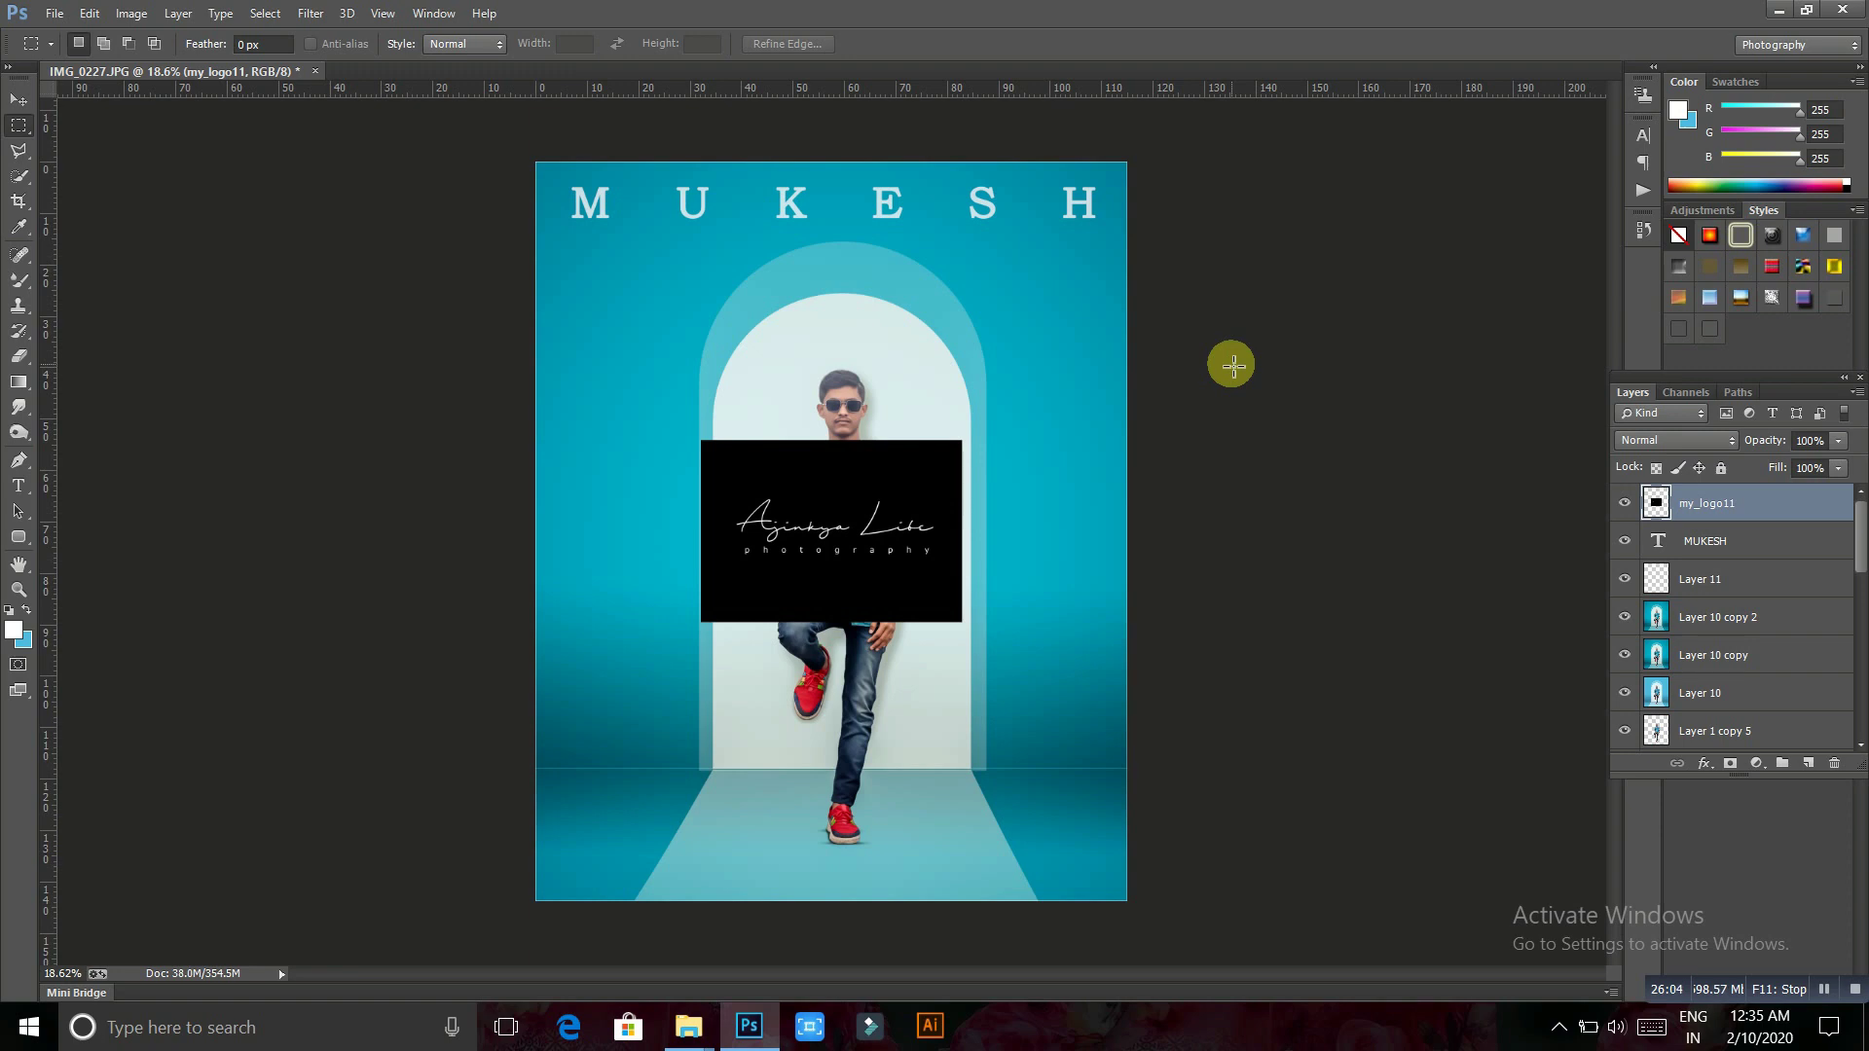
pyautogui.hotkey('ctrl', 'i')
pyautogui.click(1654, 440)
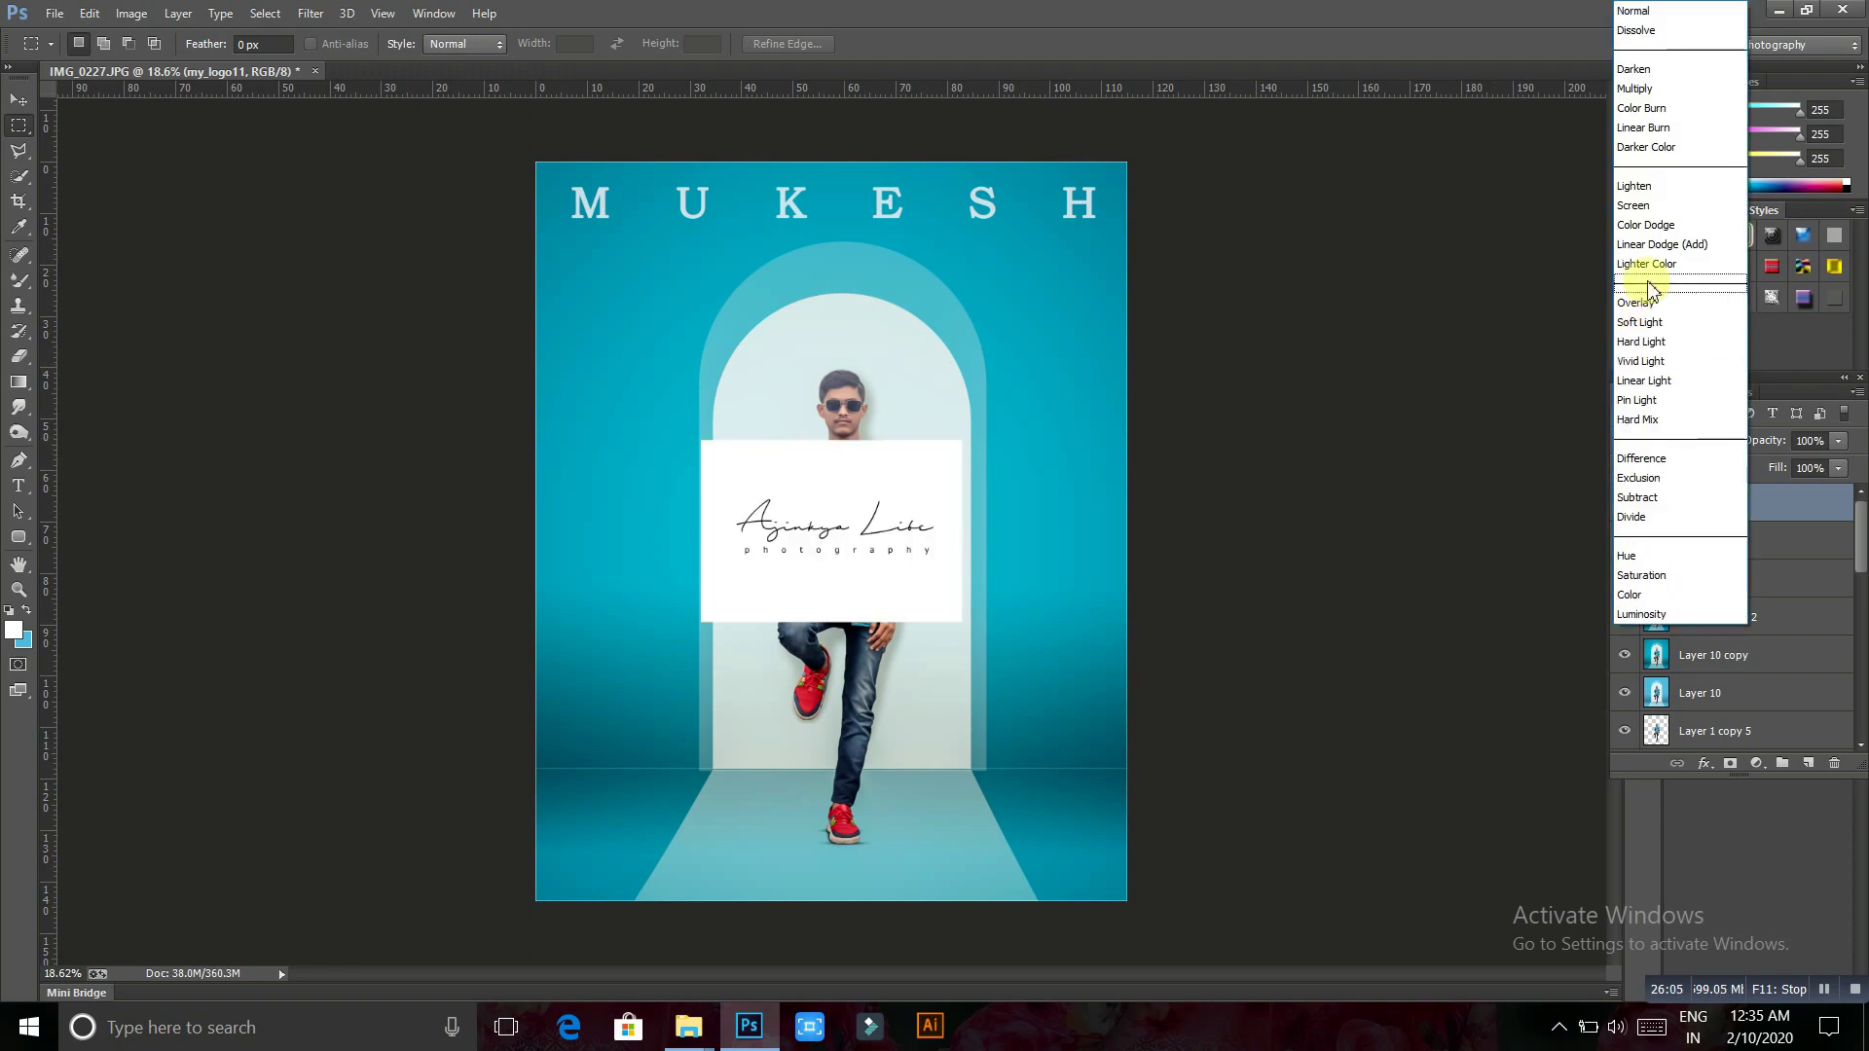
pyautogui.click(1637, 88)
# Free Transform the logo smaller and position it atop the arch, then fit the poster in view
pyautogui.rightClick(822, 489)
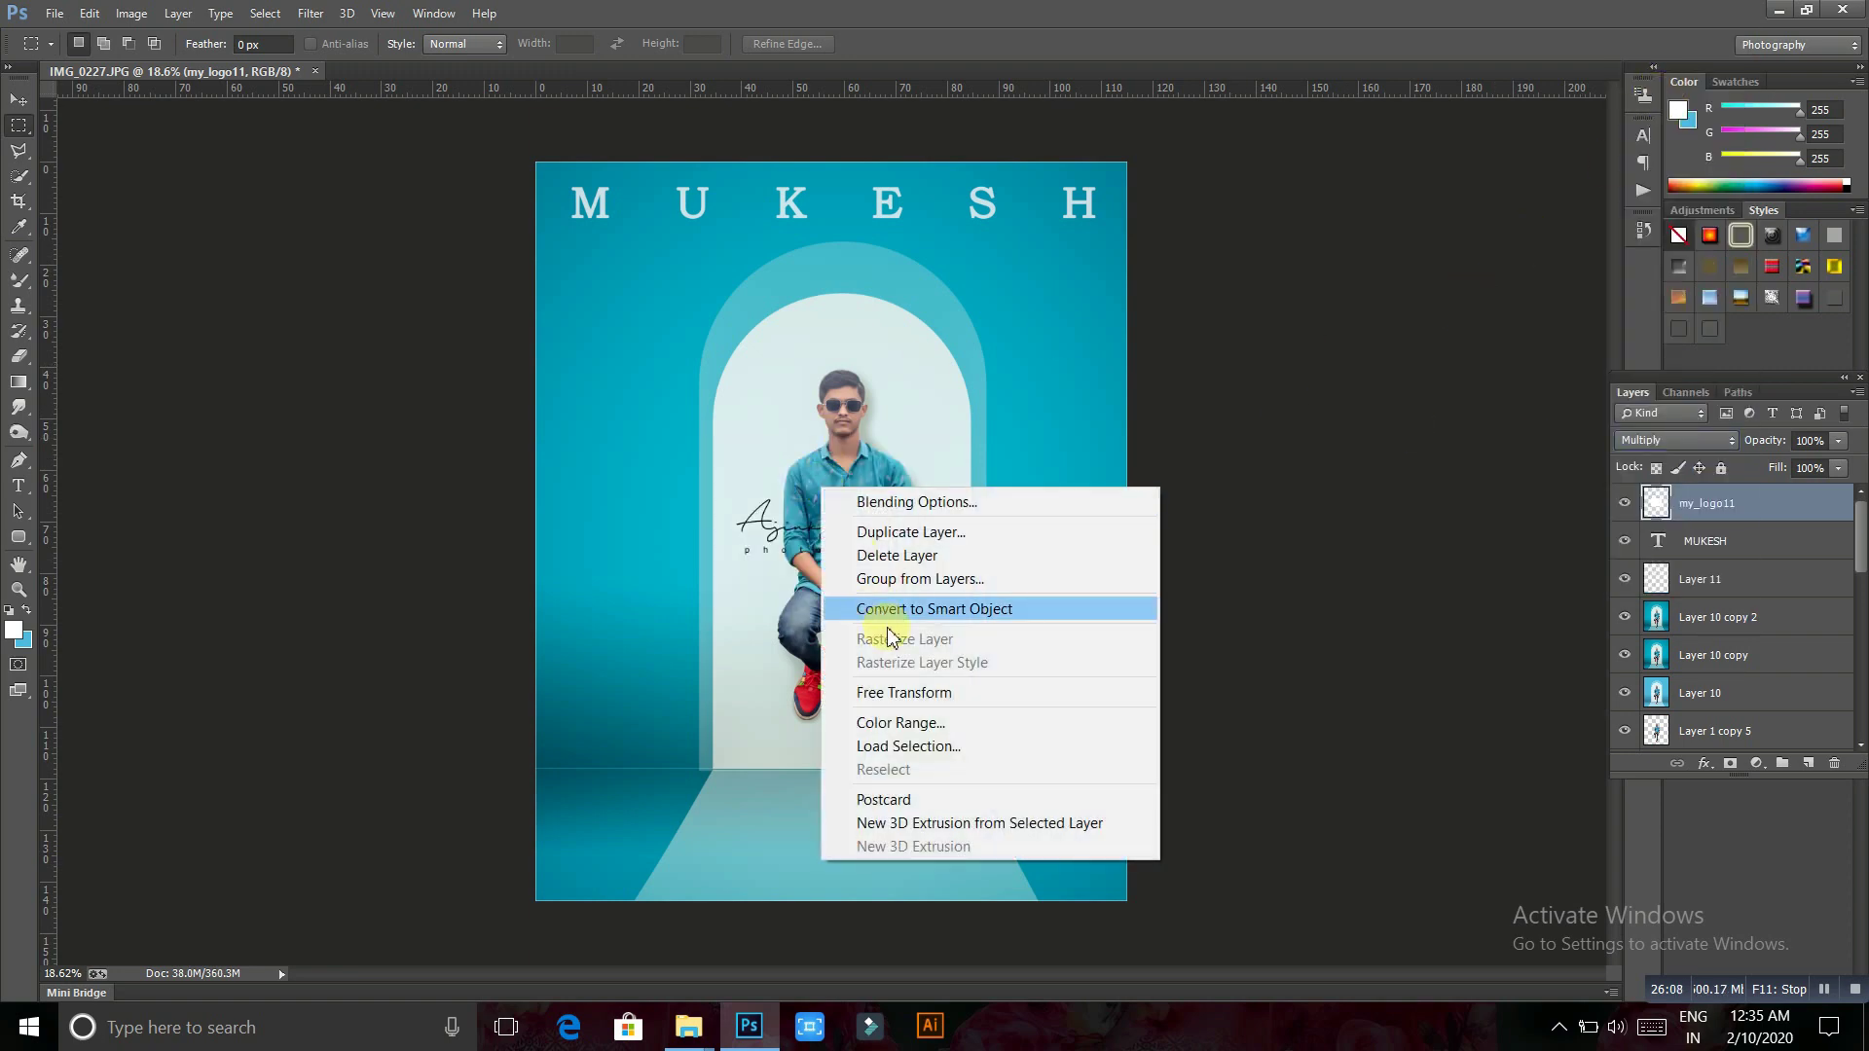
pyautogui.click(894, 693)
pyautogui.moveTo(961, 620)
pyautogui.mouseDown()
pyautogui.moveTo(890, 571)
pyautogui.moveTo(874, 292)
pyautogui.moveTo(900, 313)
pyautogui.mouseUp()
pyautogui.press('Return')
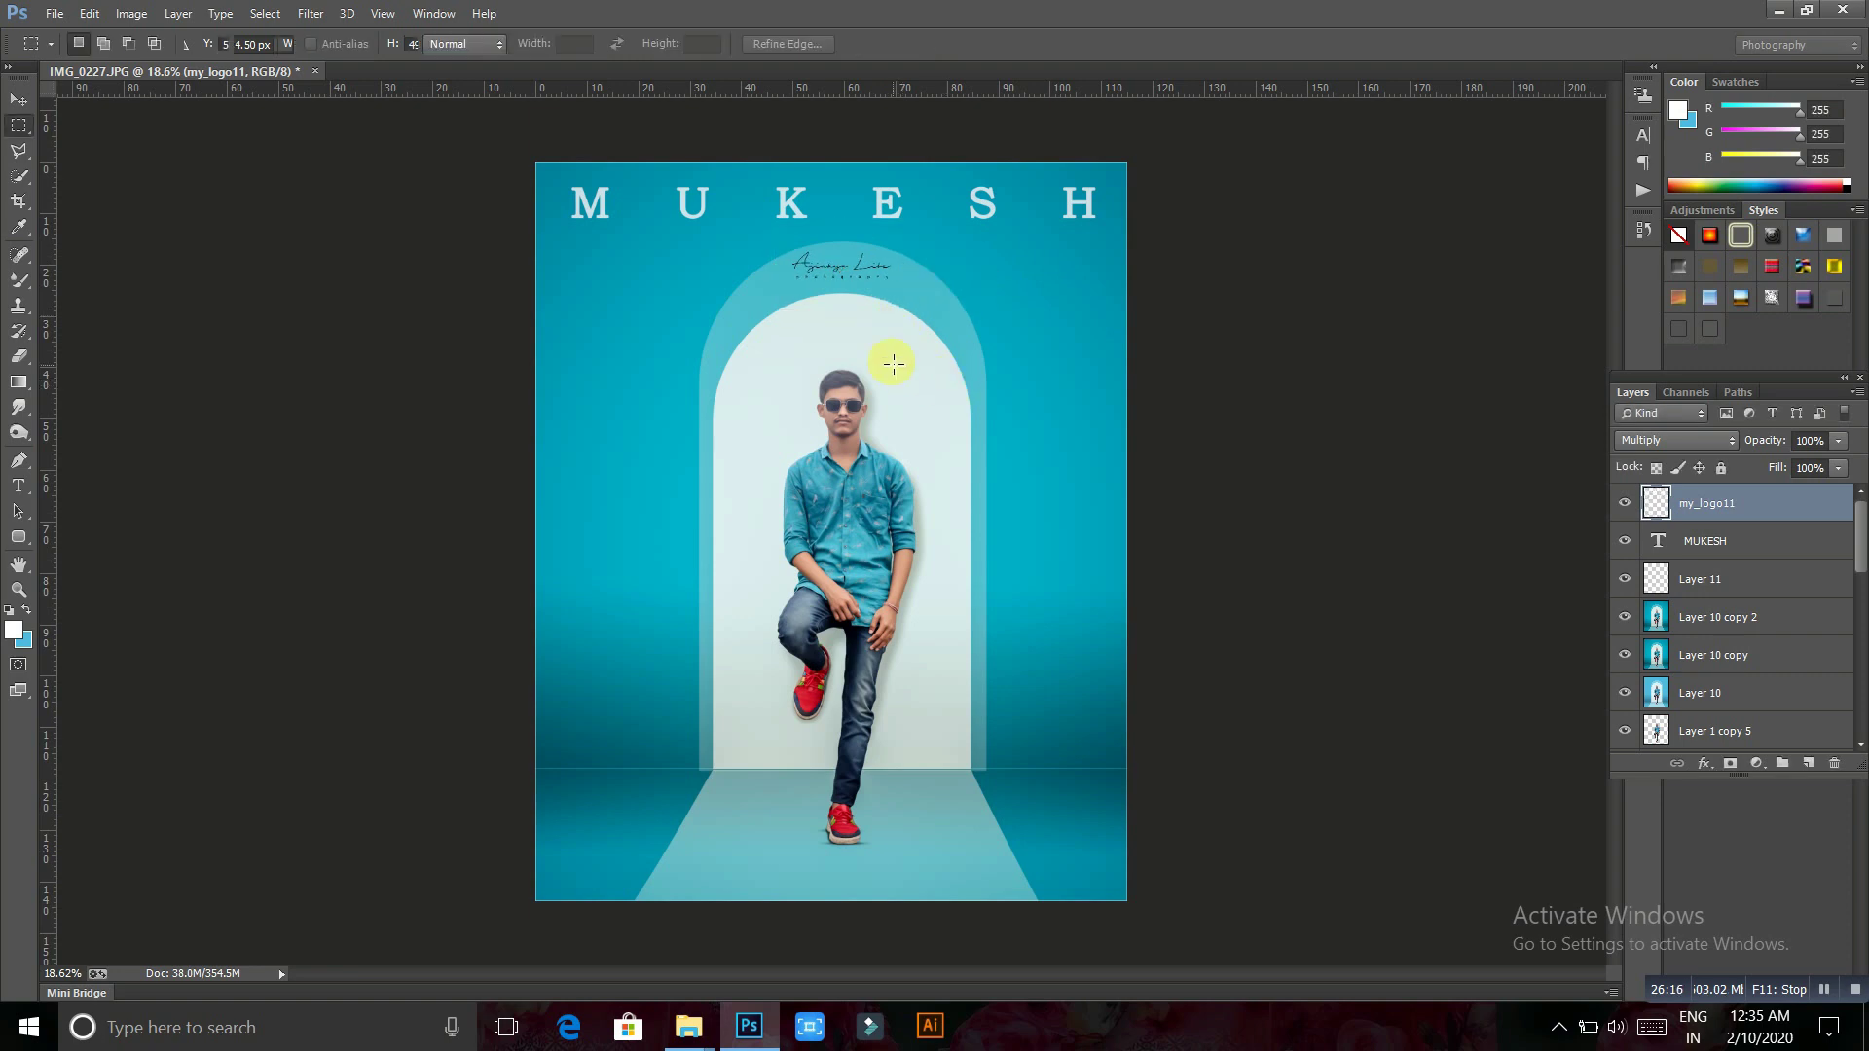
pyautogui.press('m')
pyautogui.scroll(5, 849, 241)
pyautogui.scroll(1, 849, 242)
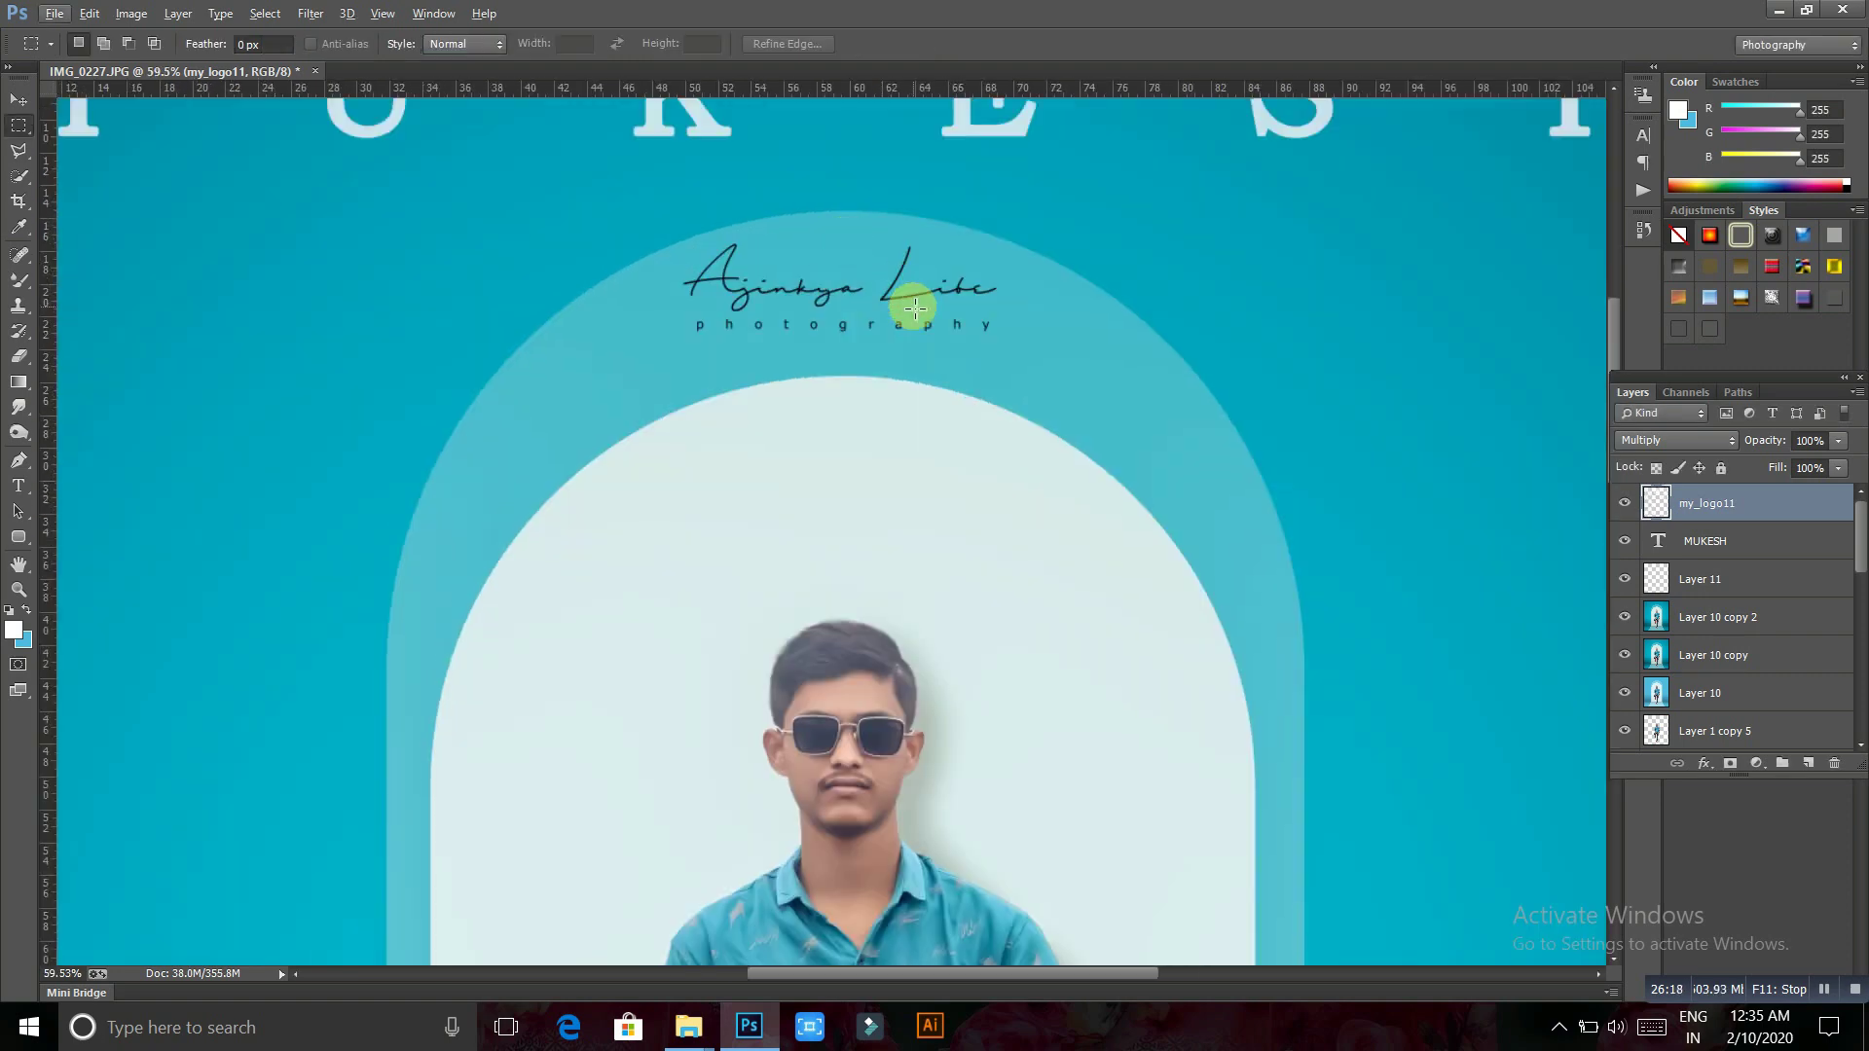
pyautogui.moveTo(909, 304); pyautogui.dragTo(918, 321)
pyautogui.click(1011, 524)
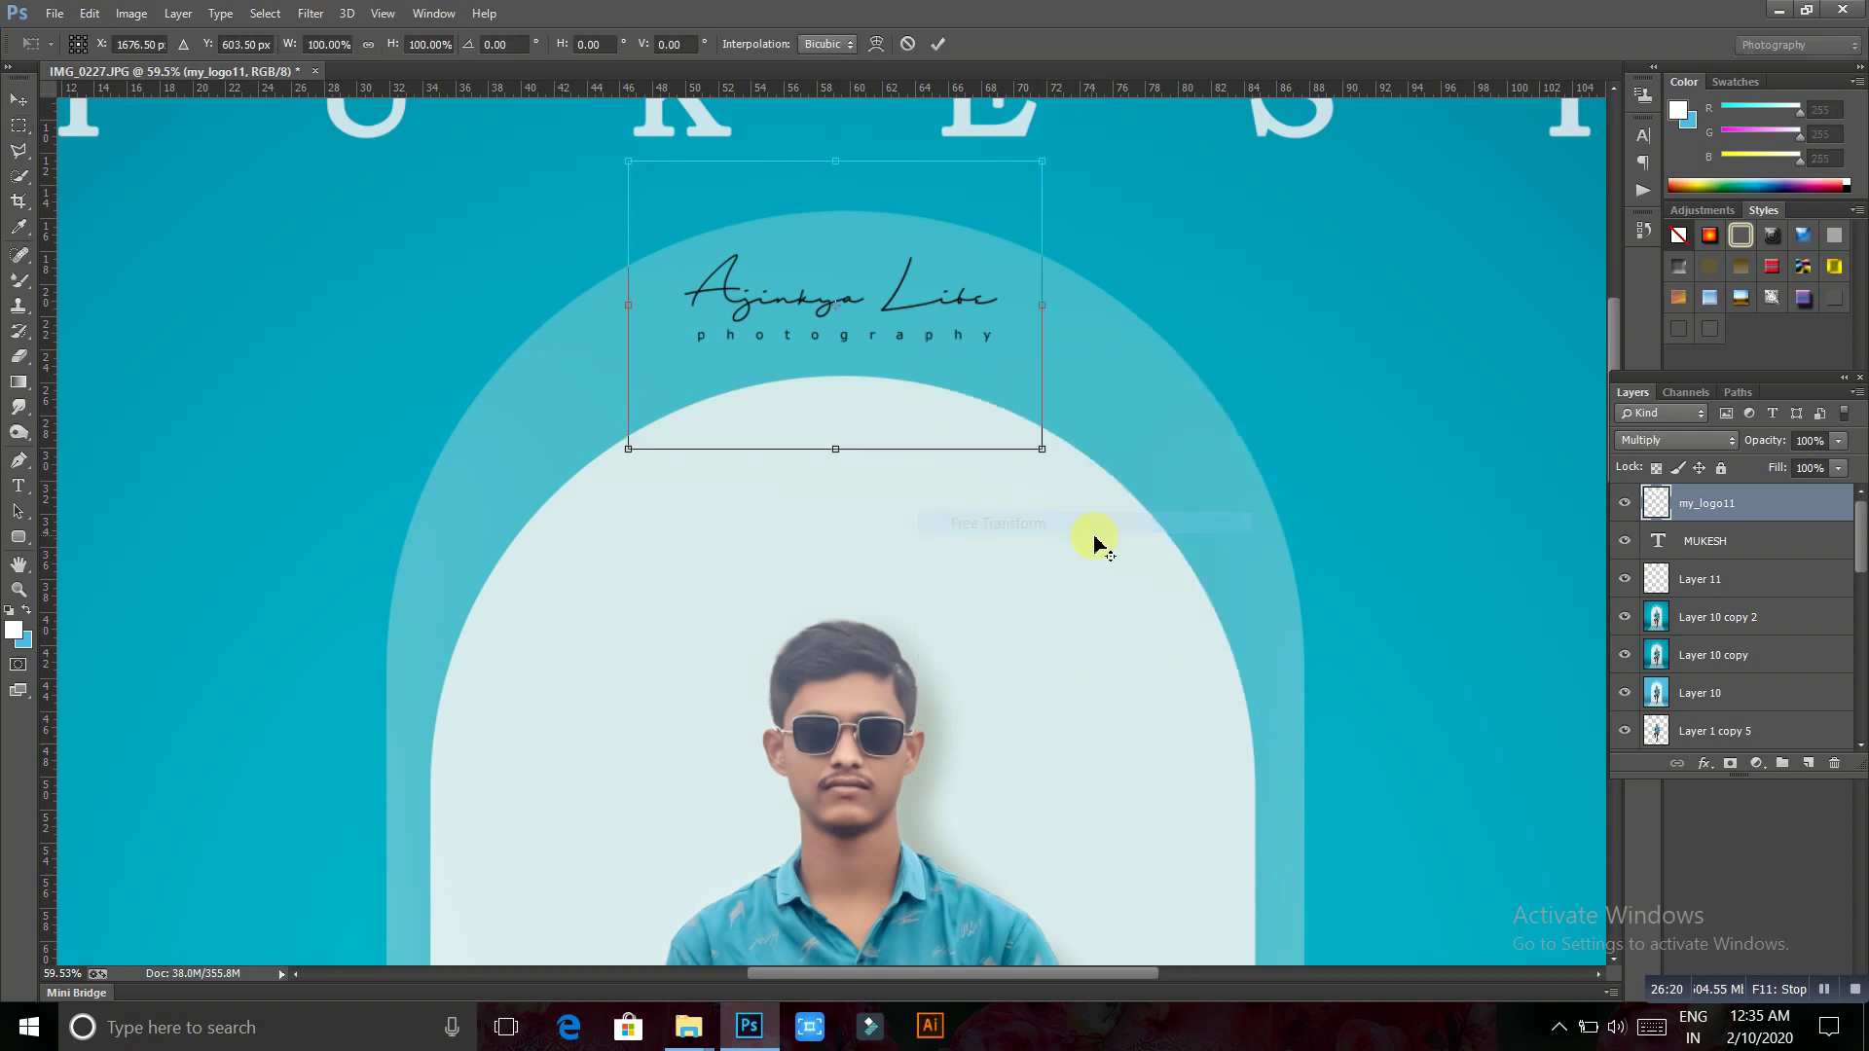
pyautogui.moveTo(1041, 451)
pyautogui.mouseDown()
pyautogui.moveTo(1006, 426)
pyautogui.moveTo(1063, 471)
pyautogui.moveTo(1020, 411)
pyautogui.mouseUp()
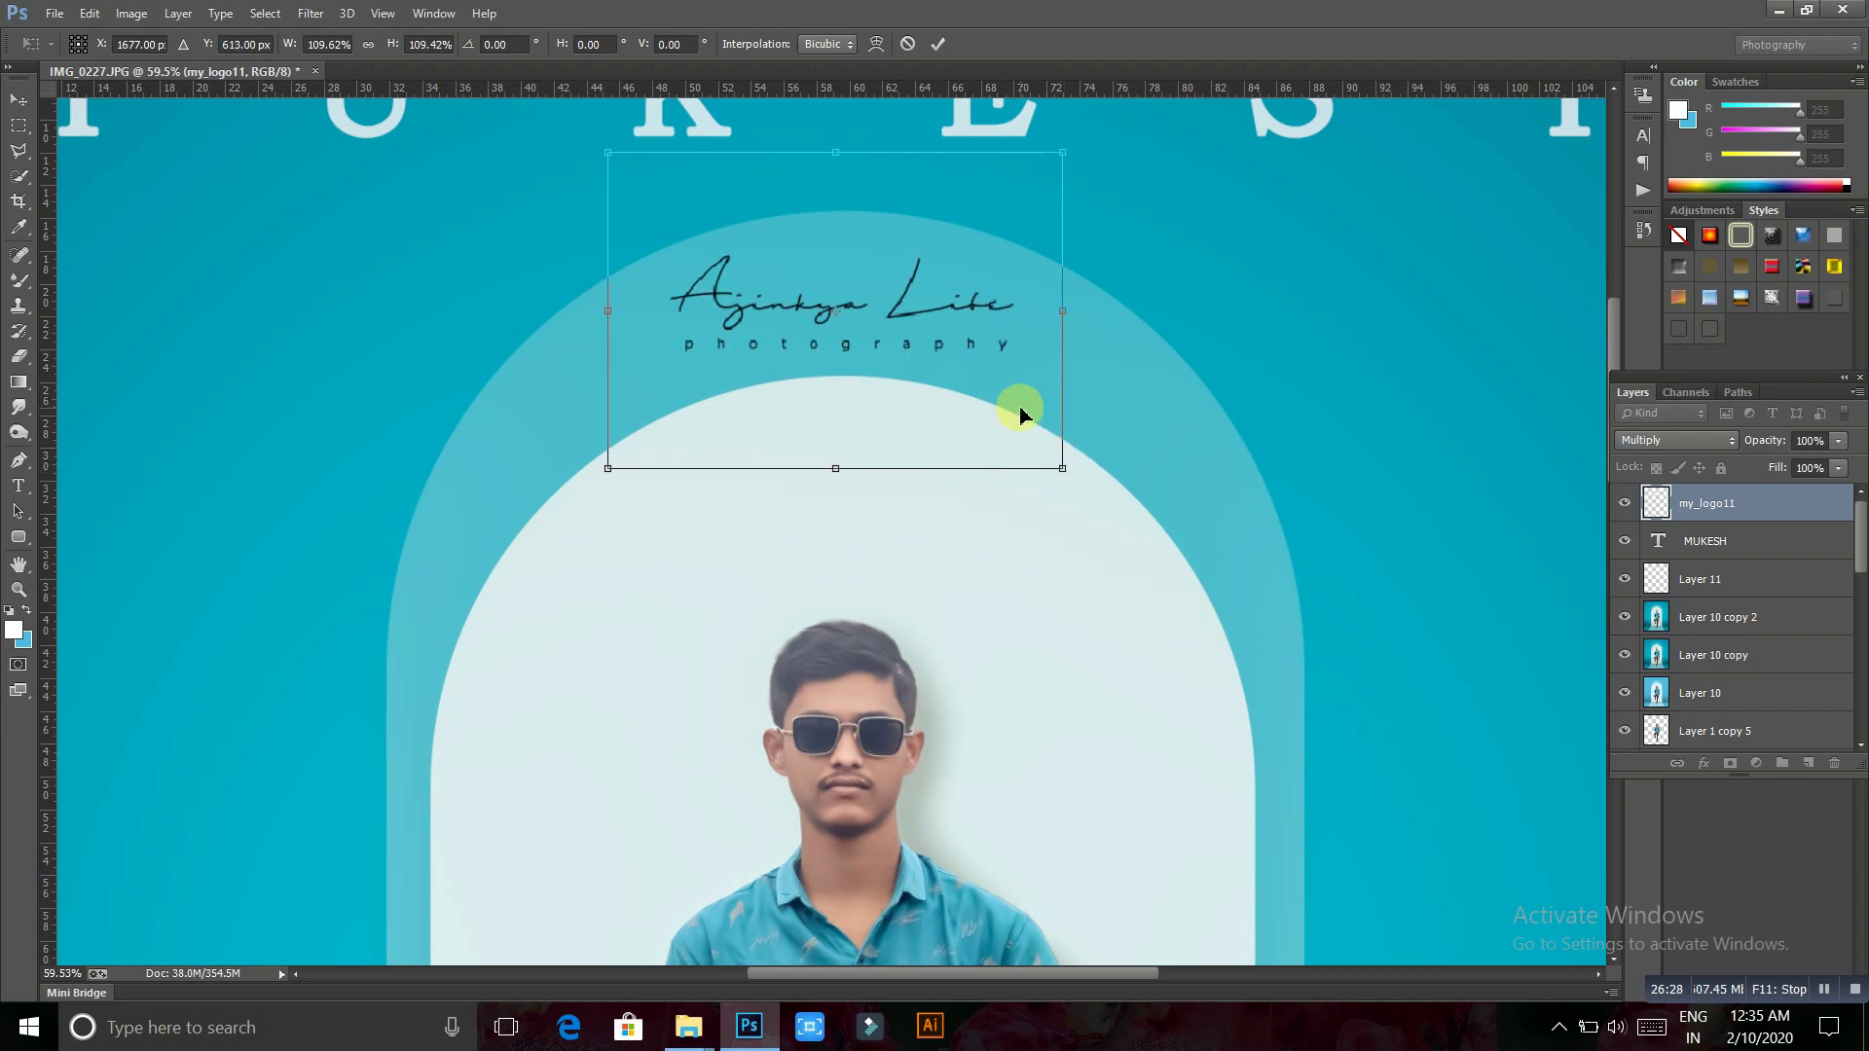
pyautogui.press('Return')
pyautogui.press('m')
pyautogui.hotkey('ctrl', '0')
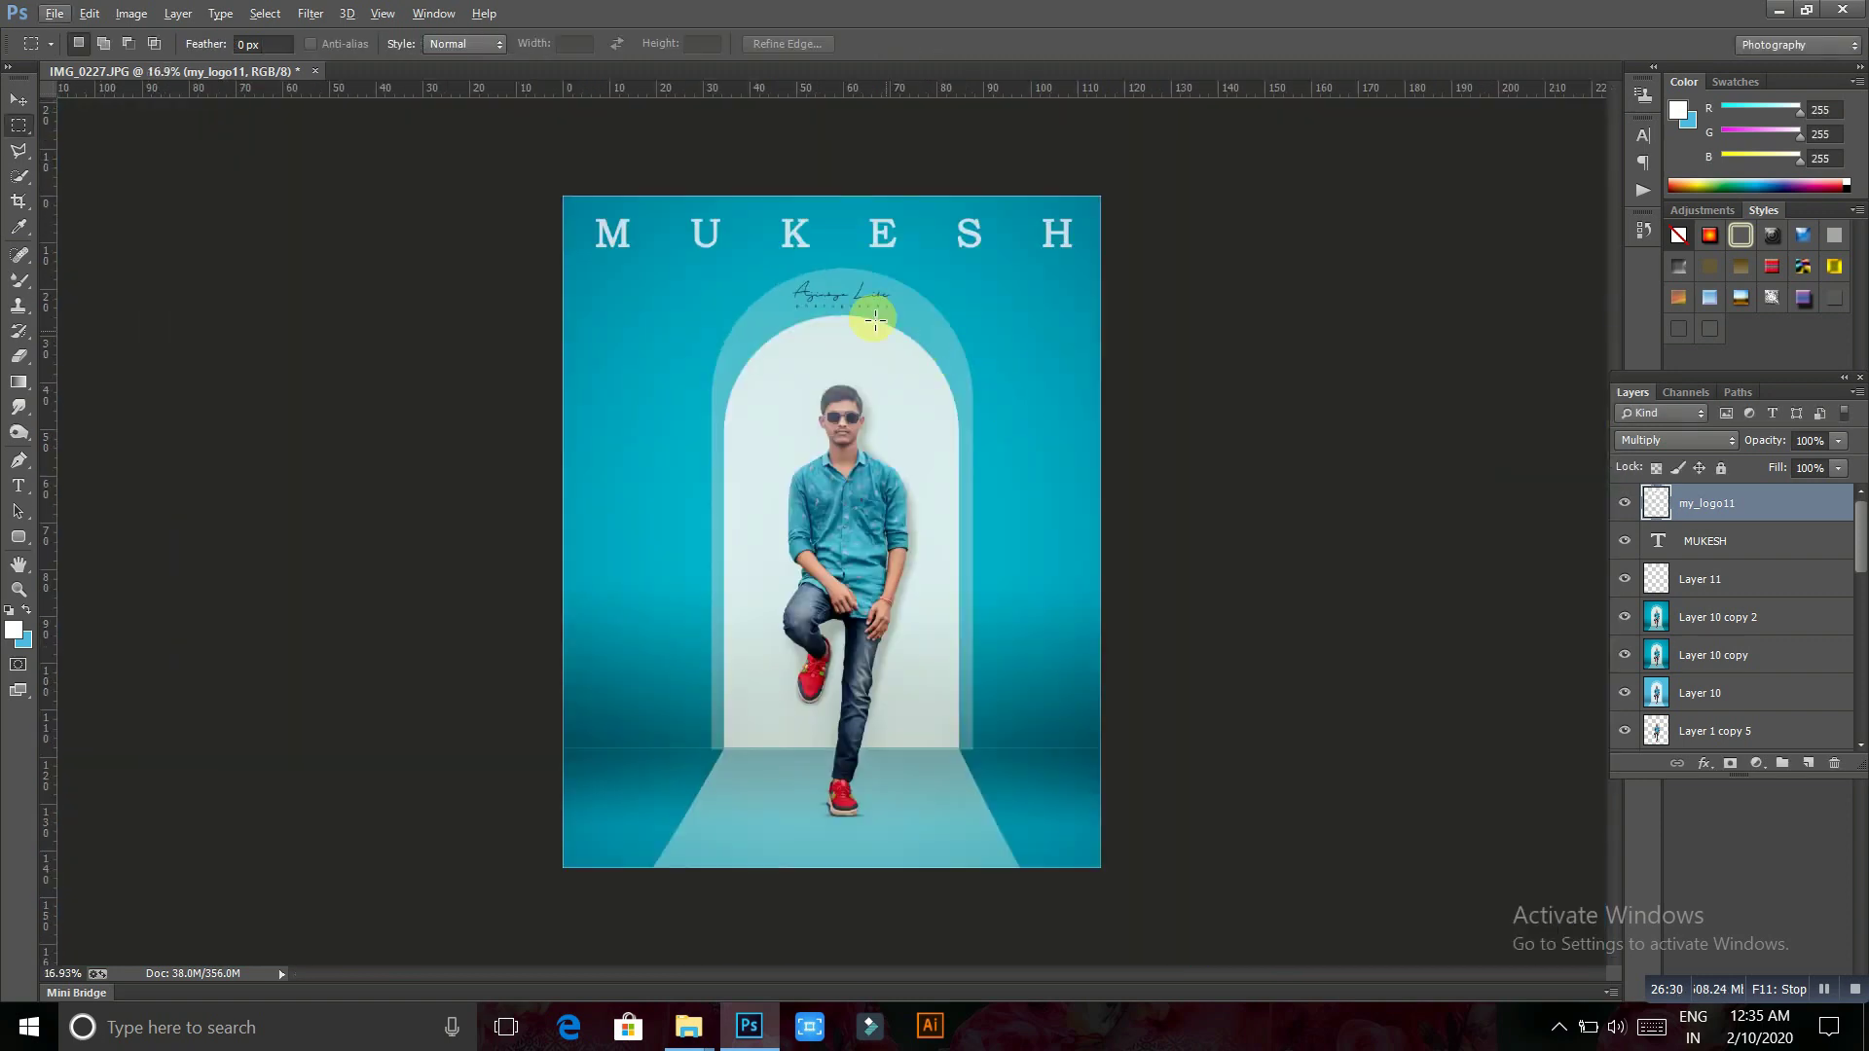
# Shrink the logo slightly more and set its blend mode to Linear Dodge (Add) so it shows white
pyautogui.rightClick(867, 297)
pyautogui.click(1065, 470)
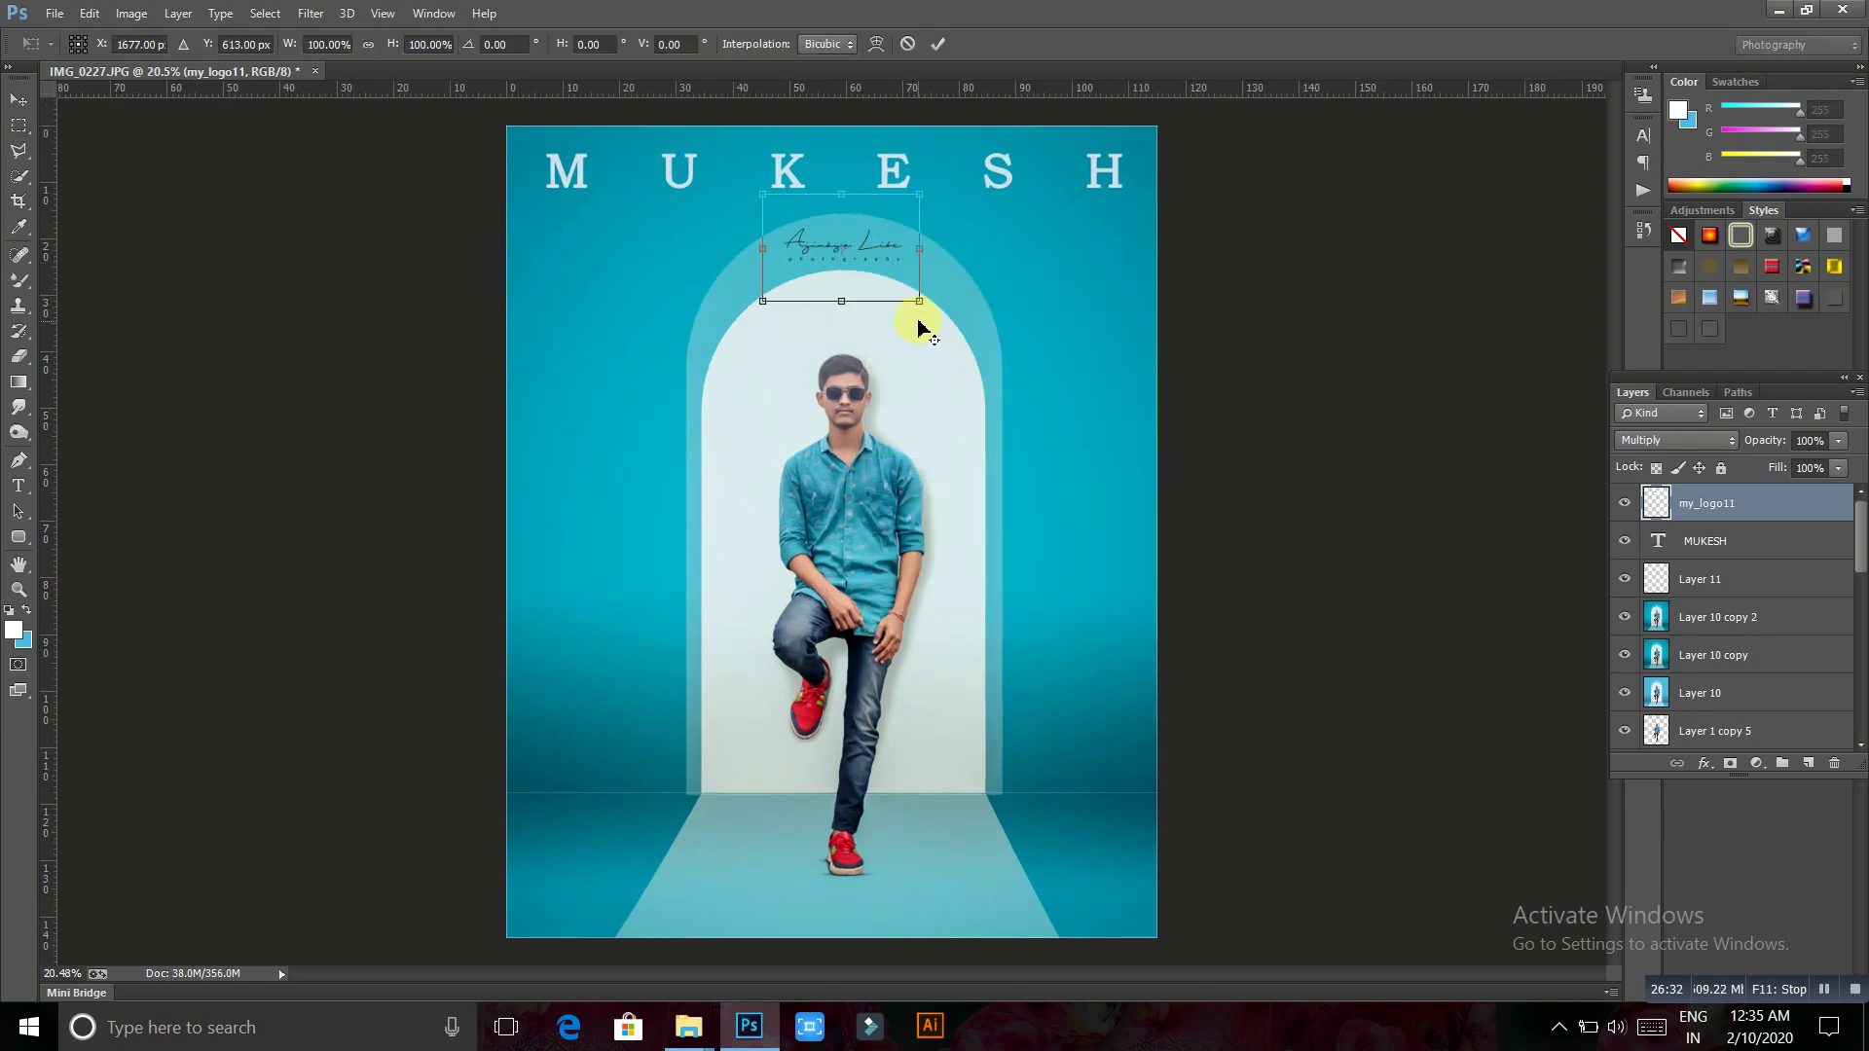
pyautogui.moveTo(918, 300); pyautogui.dragTo(929, 287)
pyautogui.press('Return')
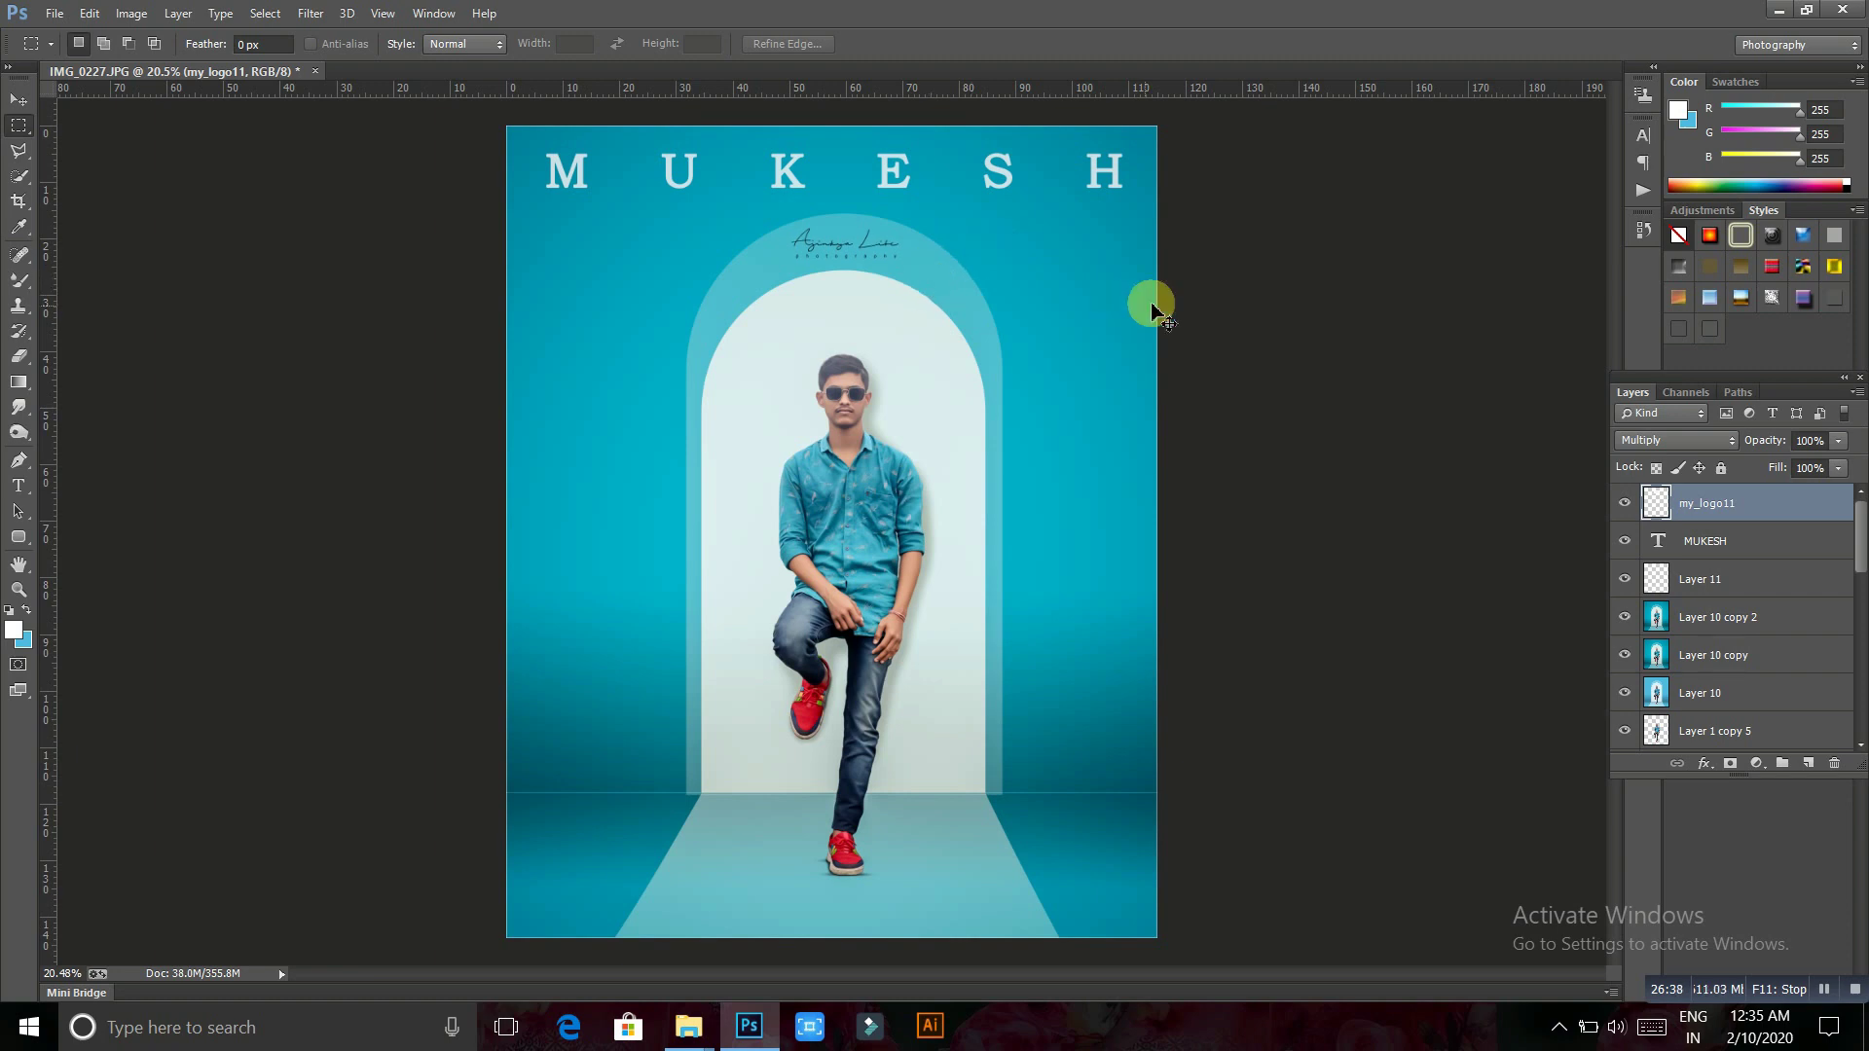
pyautogui.click(1674, 440)
pyautogui.click(1635, 237)
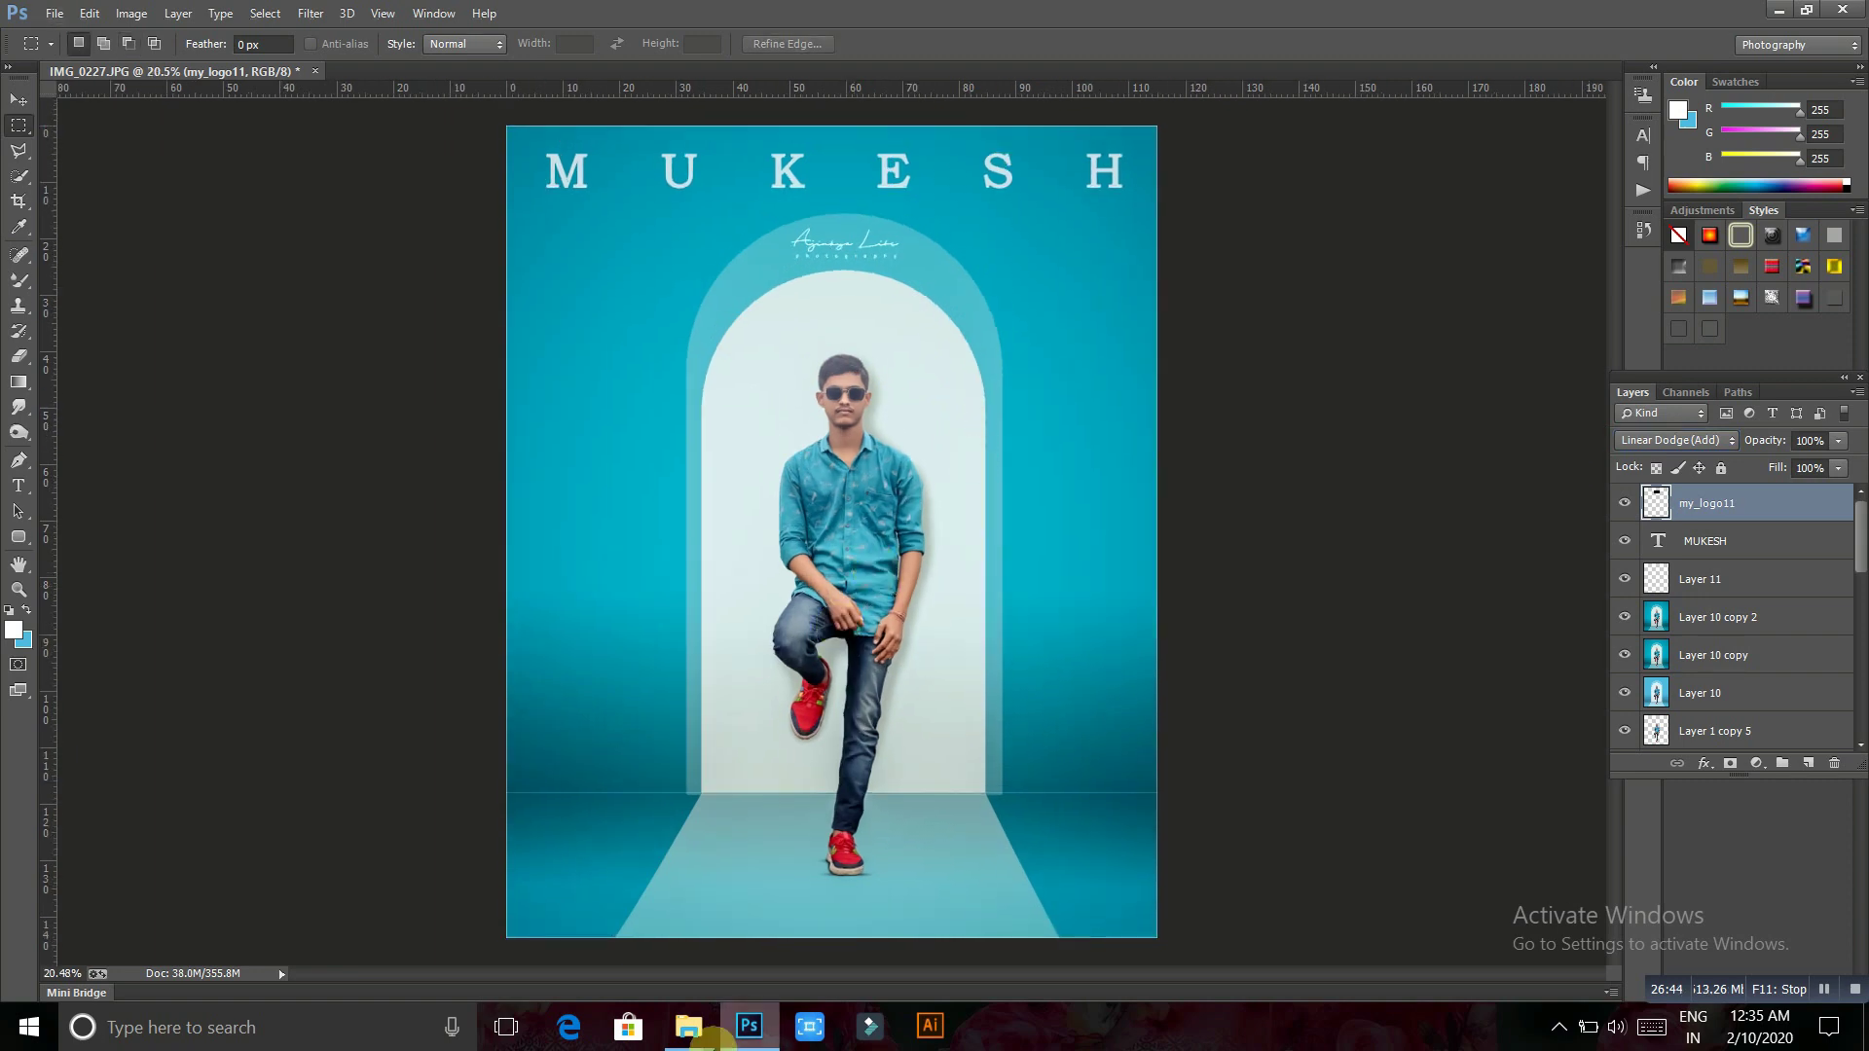
# Drag the DSC_0037 contact-line image from Explorer onto the poster
pyautogui.click(779, 959)
pyautogui.click(1066, 299)
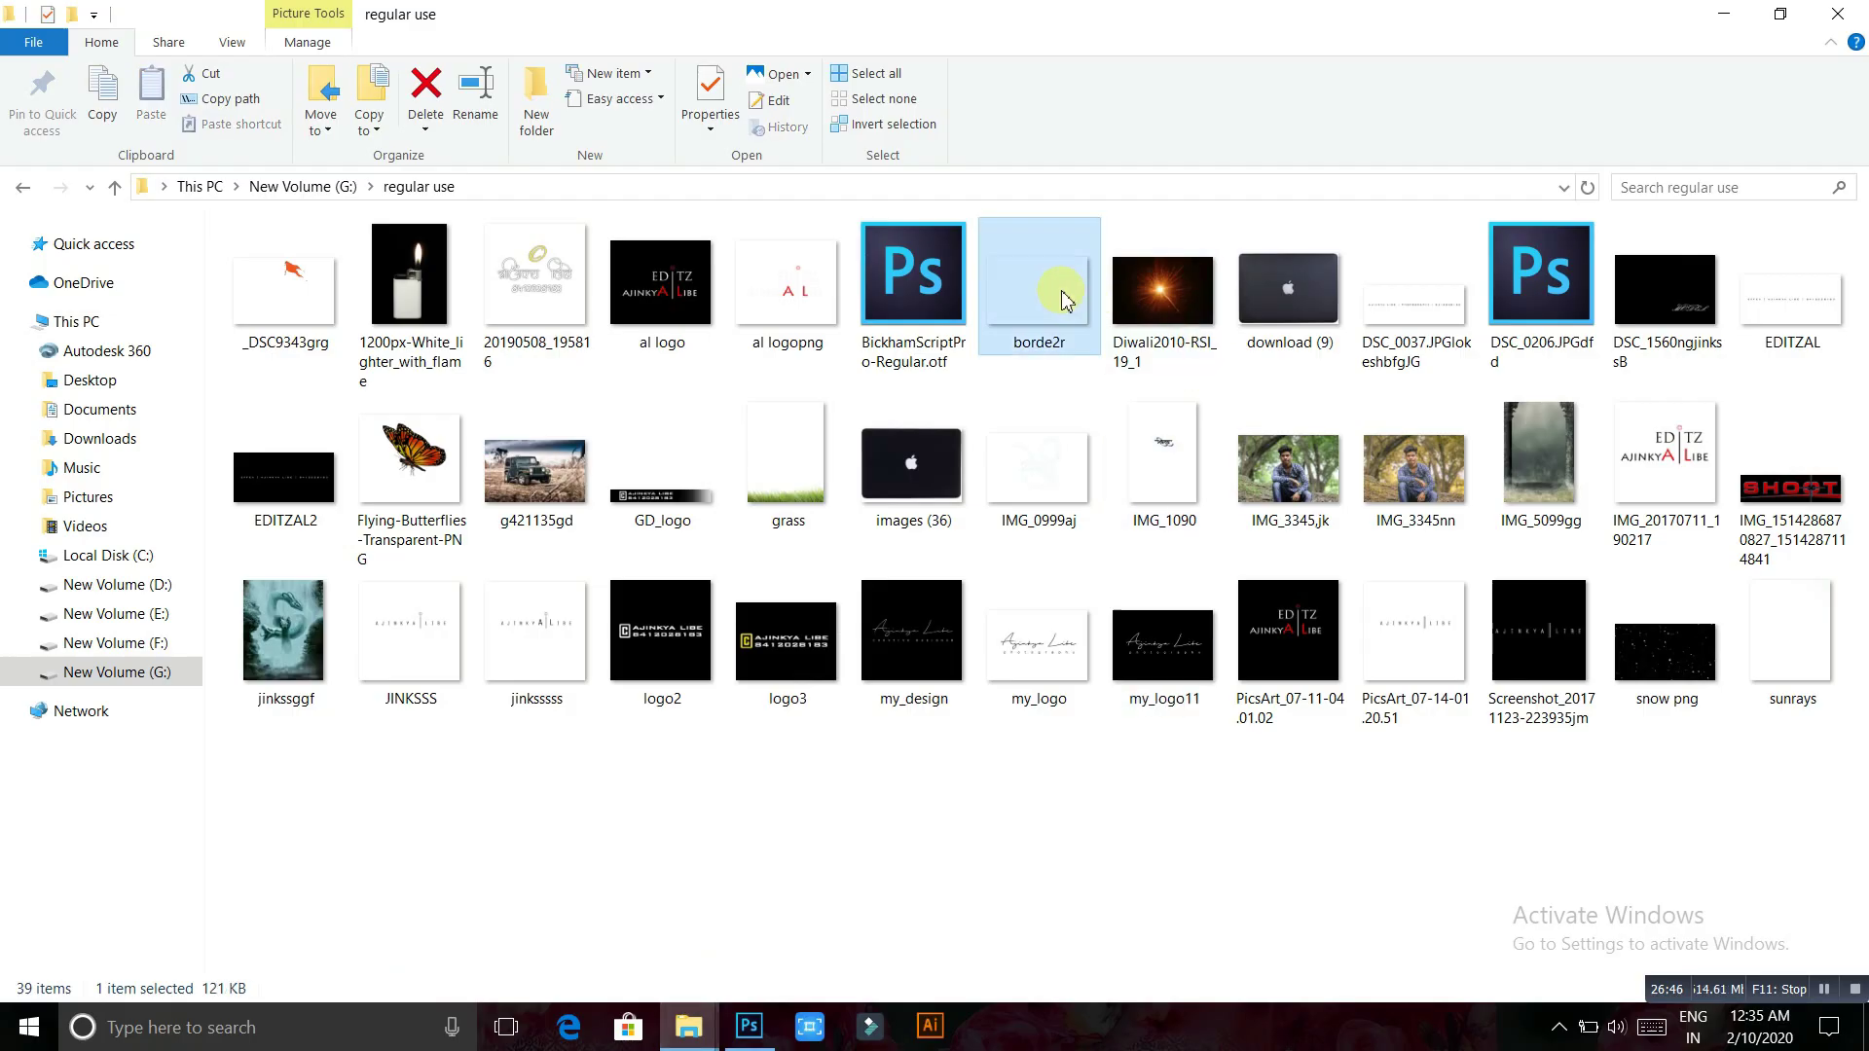
pyautogui.moveTo(1416, 292); pyautogui.dragTo(749, 1048)
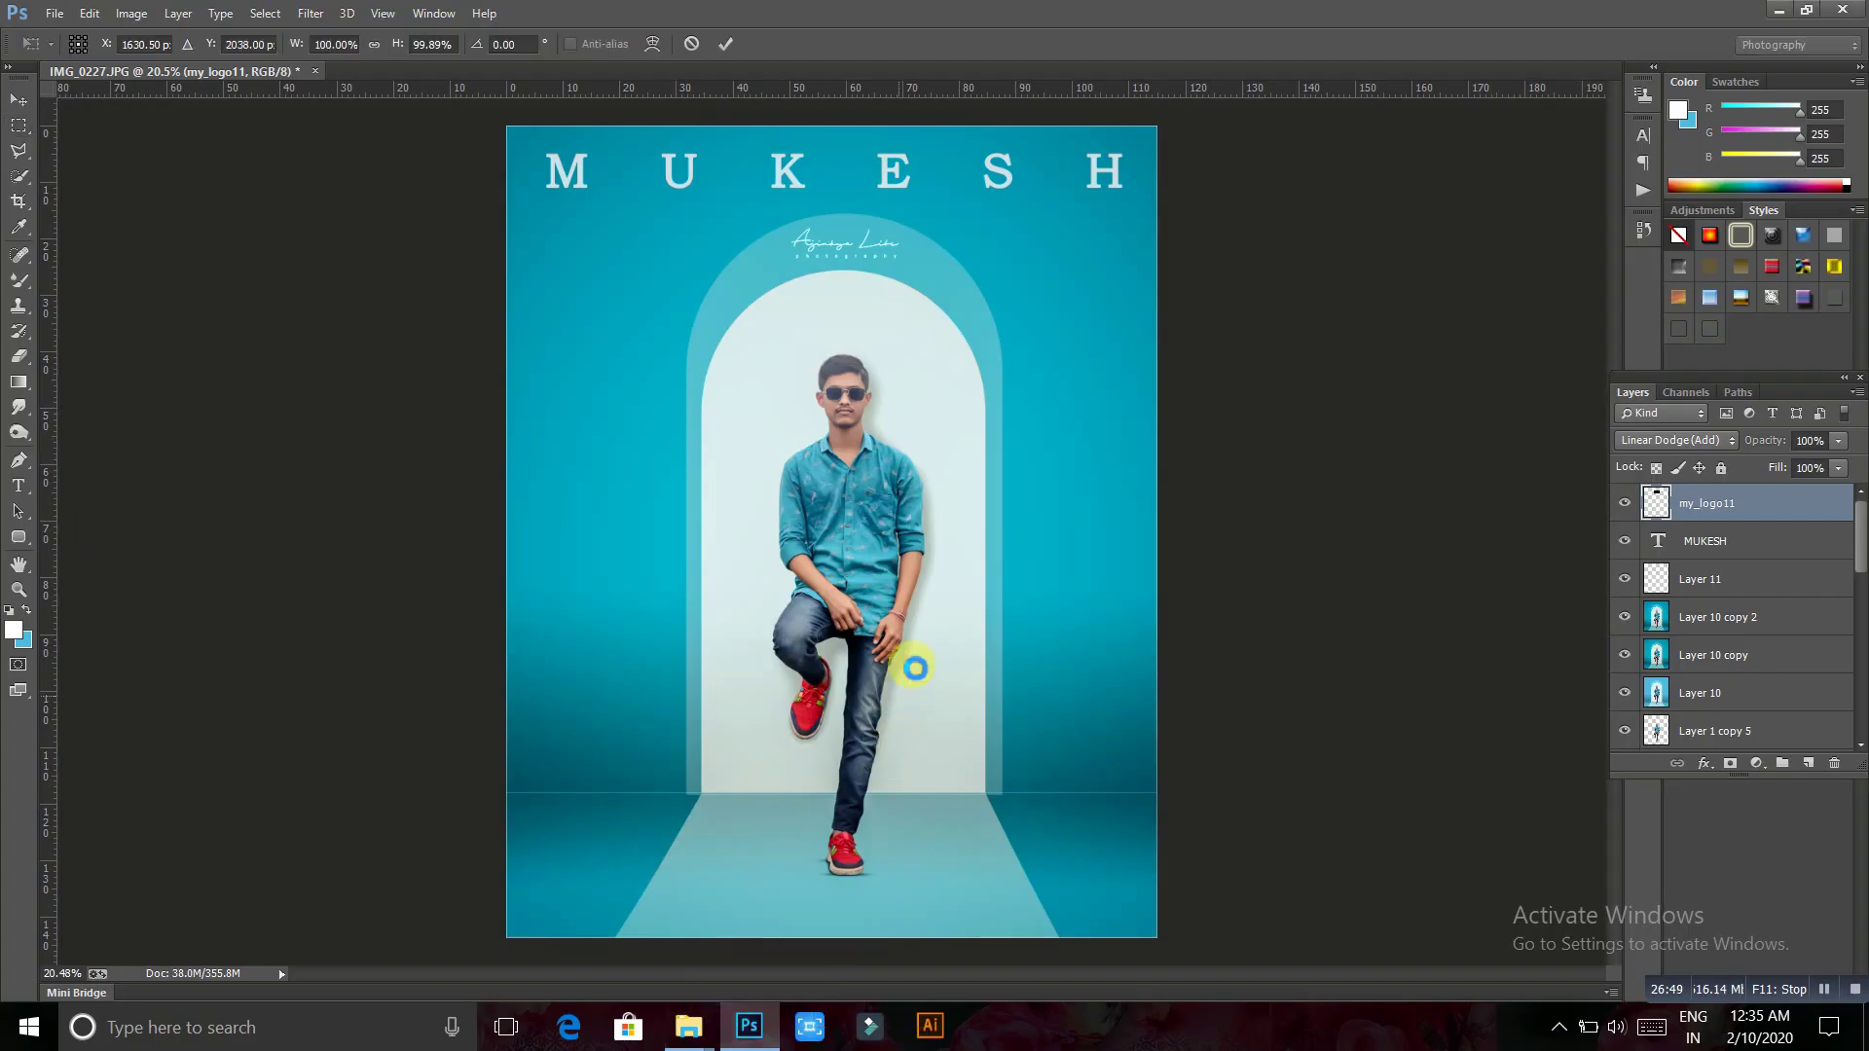
pyautogui.moveTo(750, 1047); pyautogui.dragTo(909, 659)
# Place and rasterize the contact line, invert it, and set Linear Dodge (Add) so only white text remains
pyautogui.press('Return')
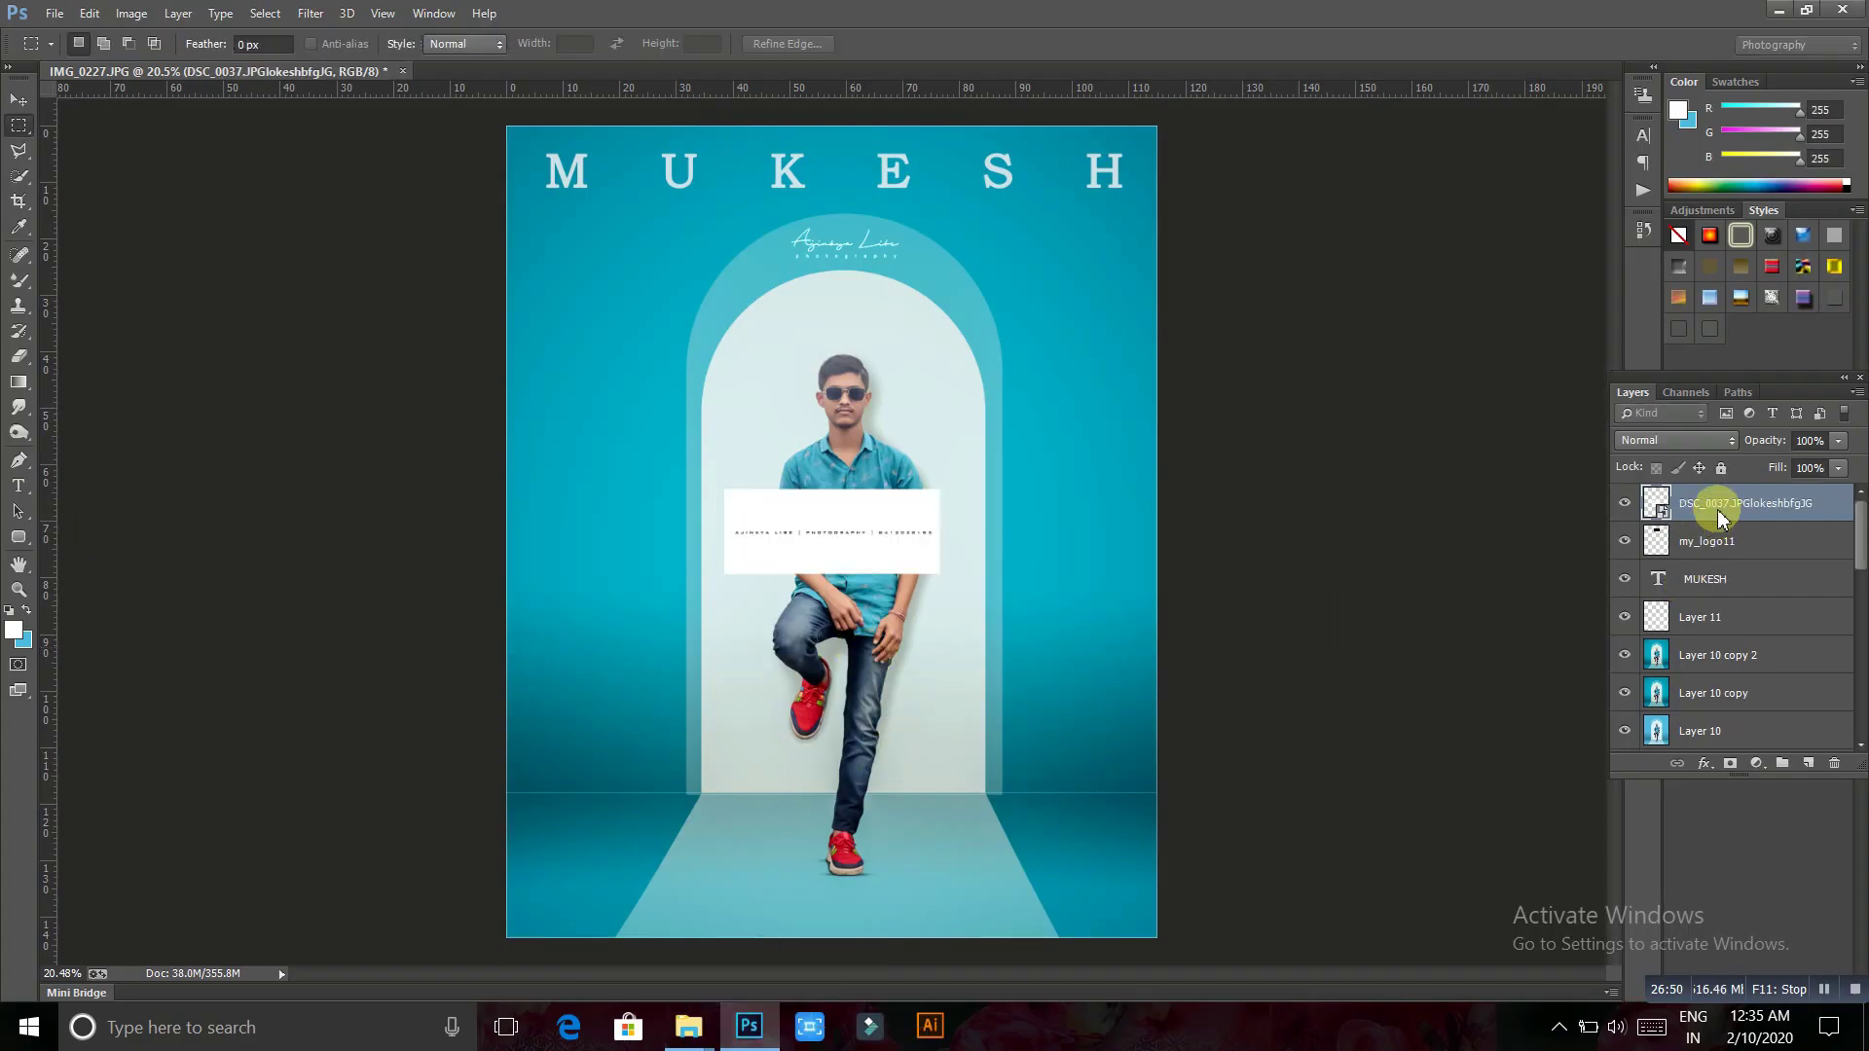
pyautogui.rightClick(1718, 516)
pyautogui.click(1441, 378)
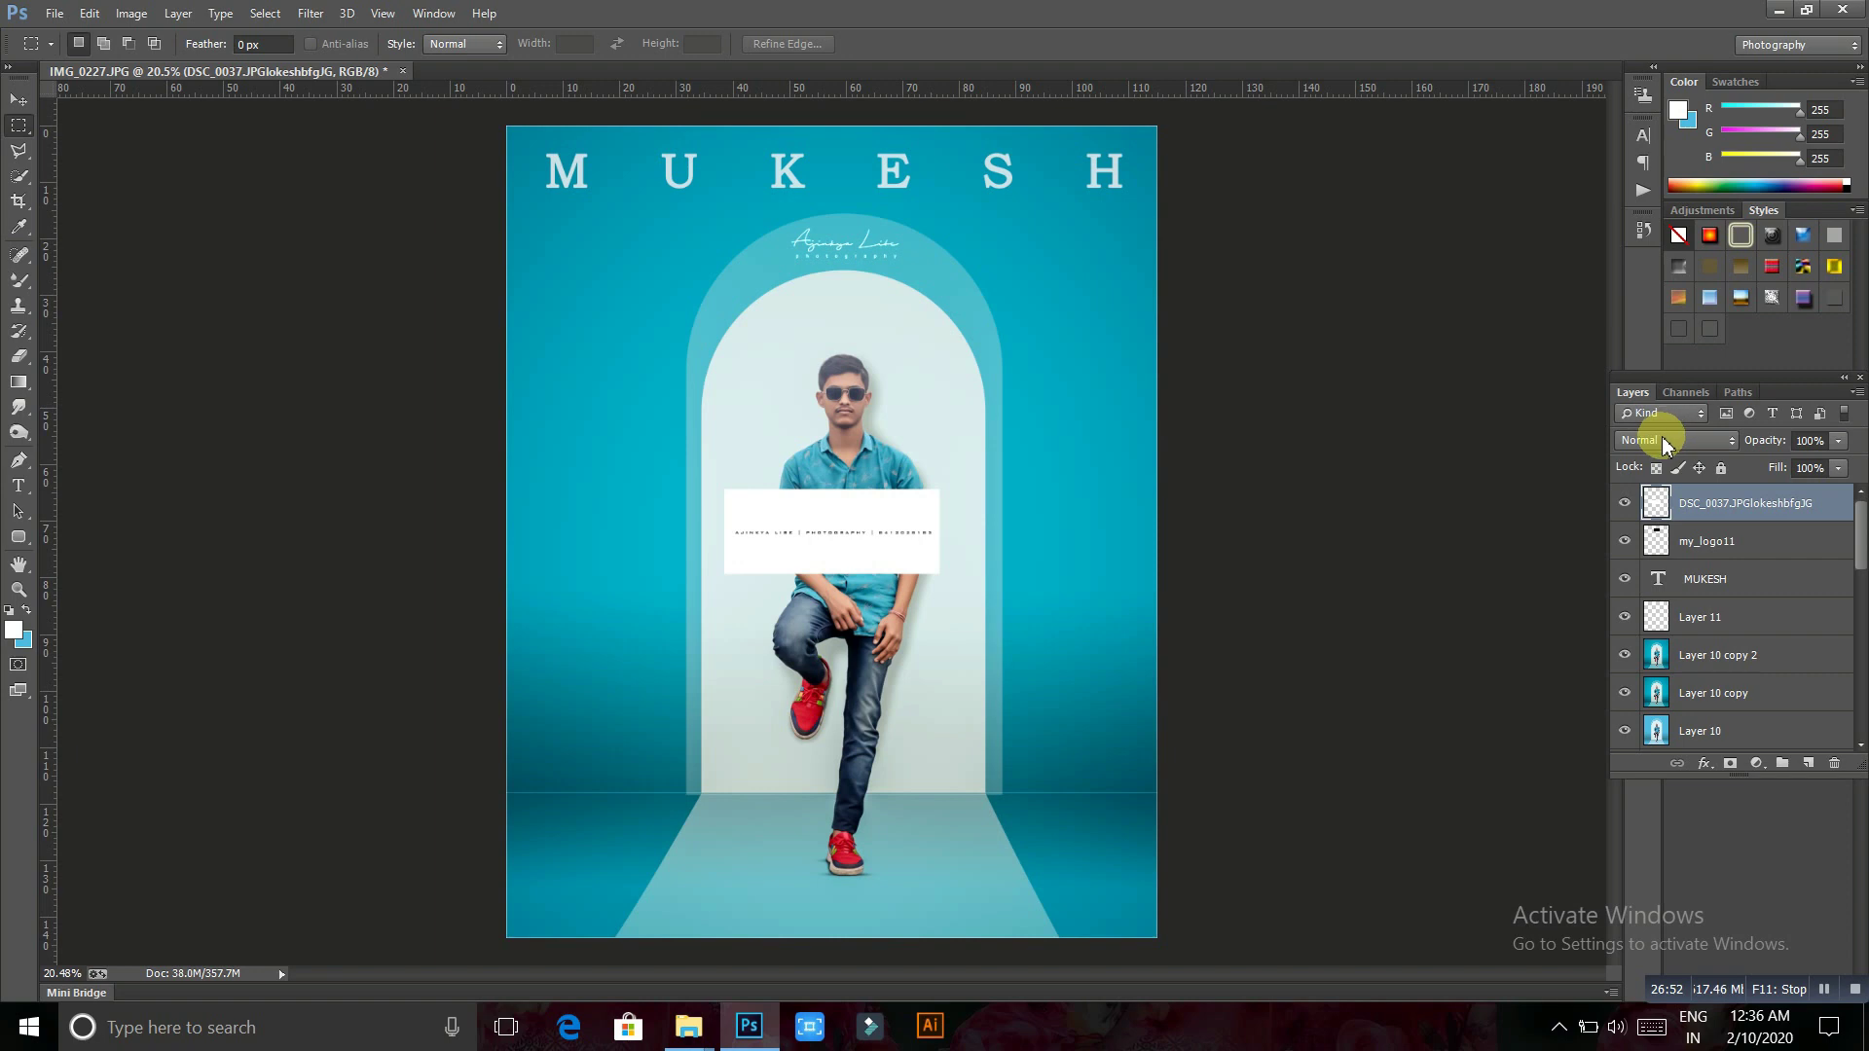
pyautogui.hotkey('ctrl', 'i')
pyautogui.click(1654, 440)
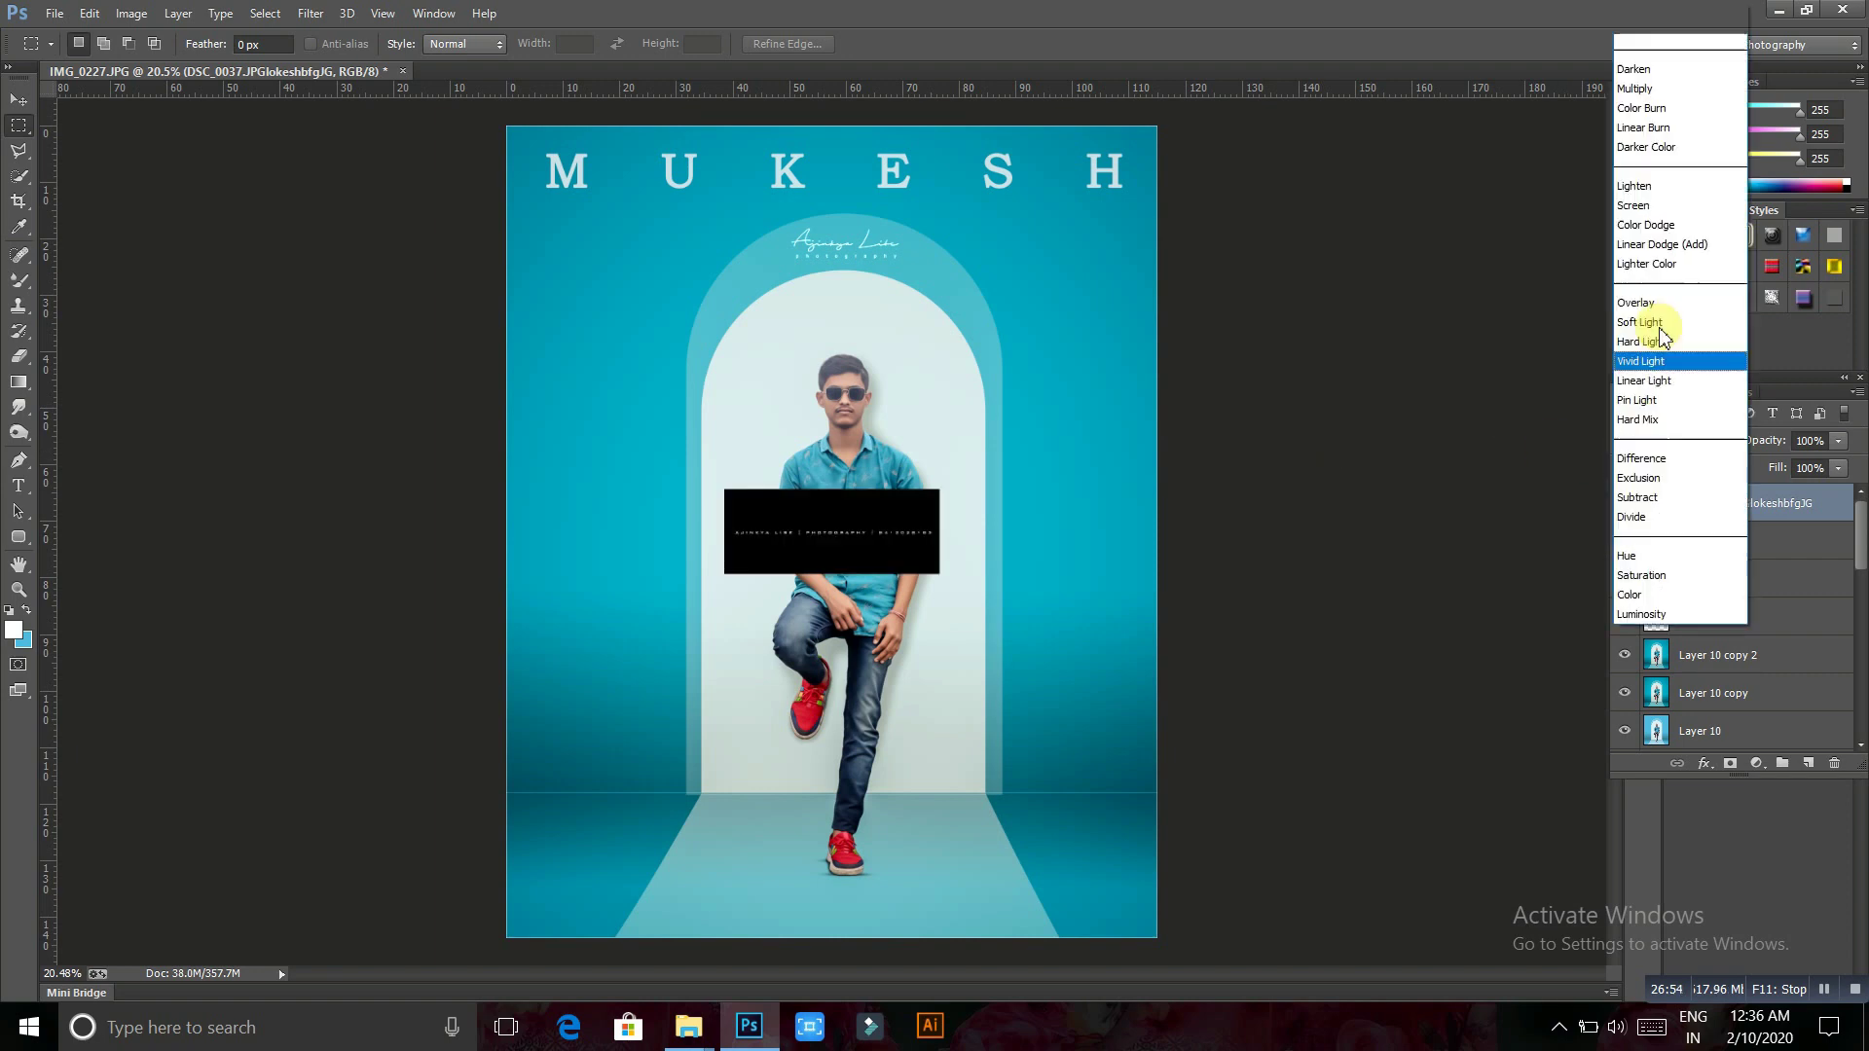
pyautogui.click(1676, 244)
# Enlarge the contact line to about 167% and move it to the poster's bottom edge
pyautogui.rightClick(940, 500)
pyautogui.click(1030, 710)
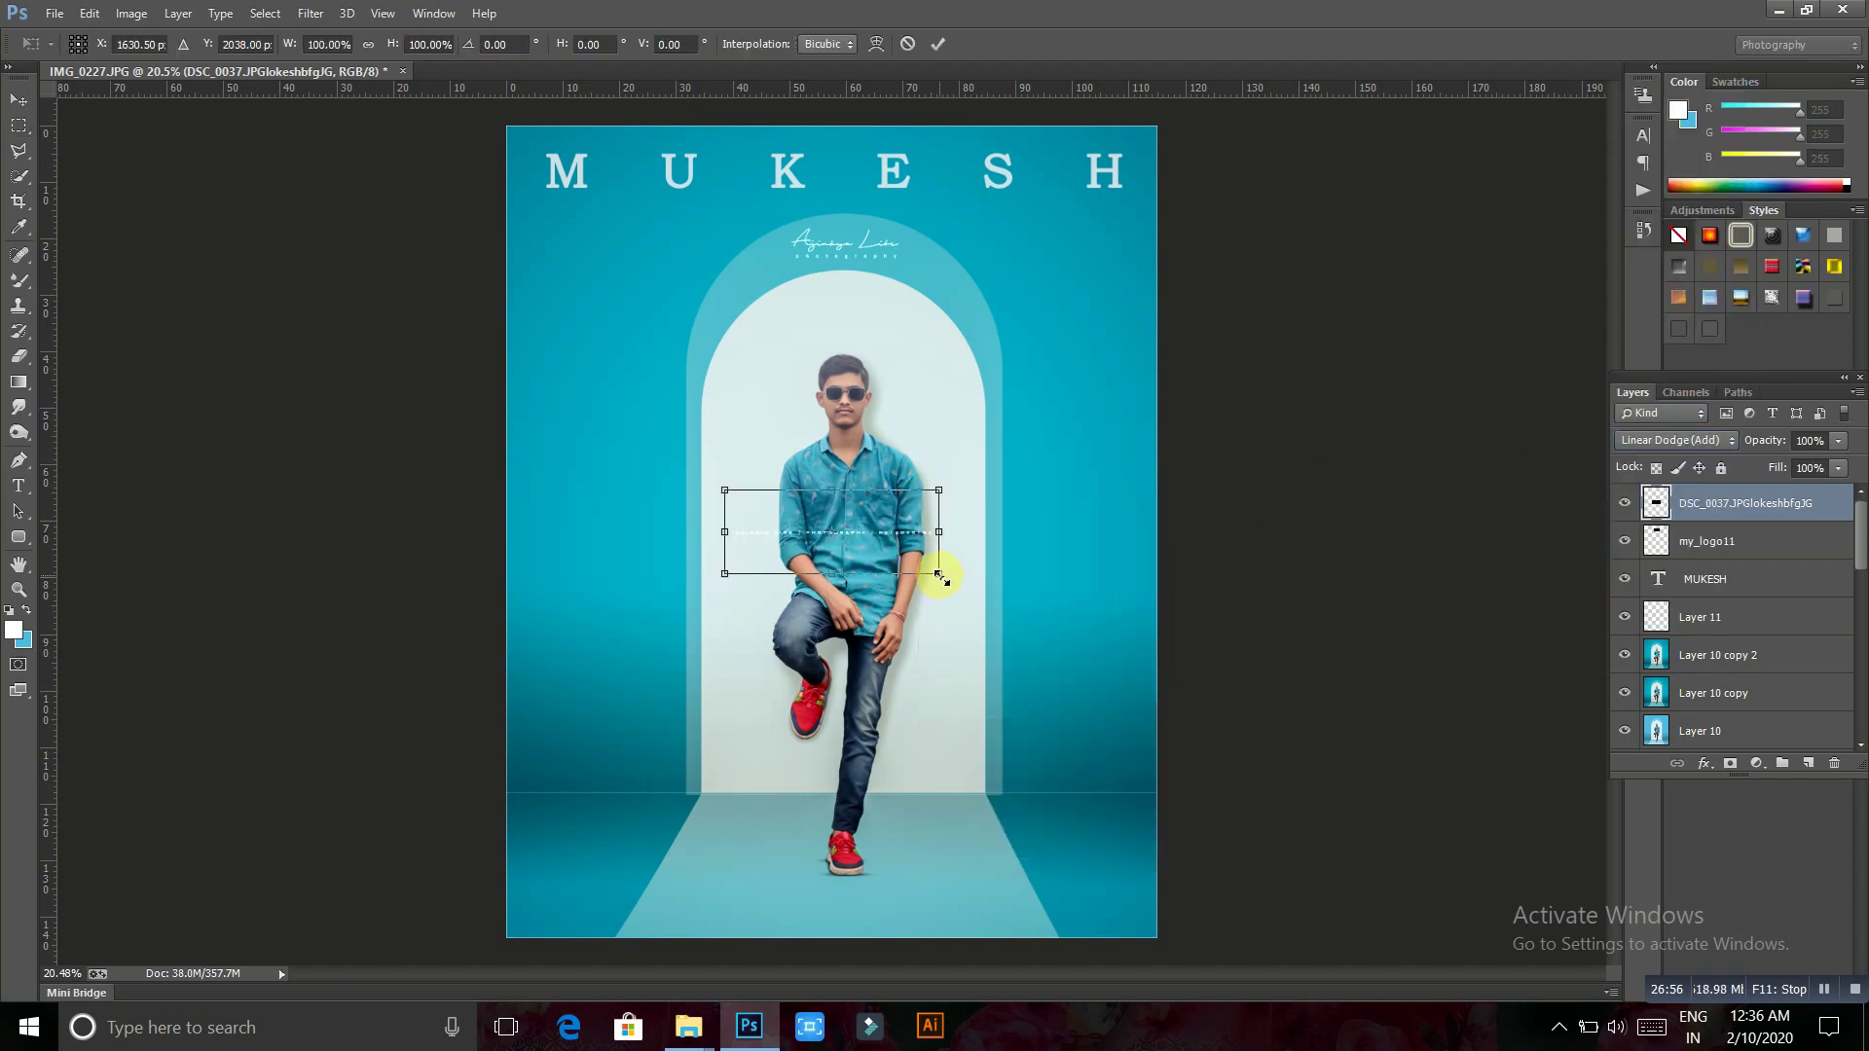
pyautogui.moveTo(940, 576); pyautogui.dragTo(1032, 610)
pyautogui.moveTo(938, 520); pyautogui.dragTo(932, 931)
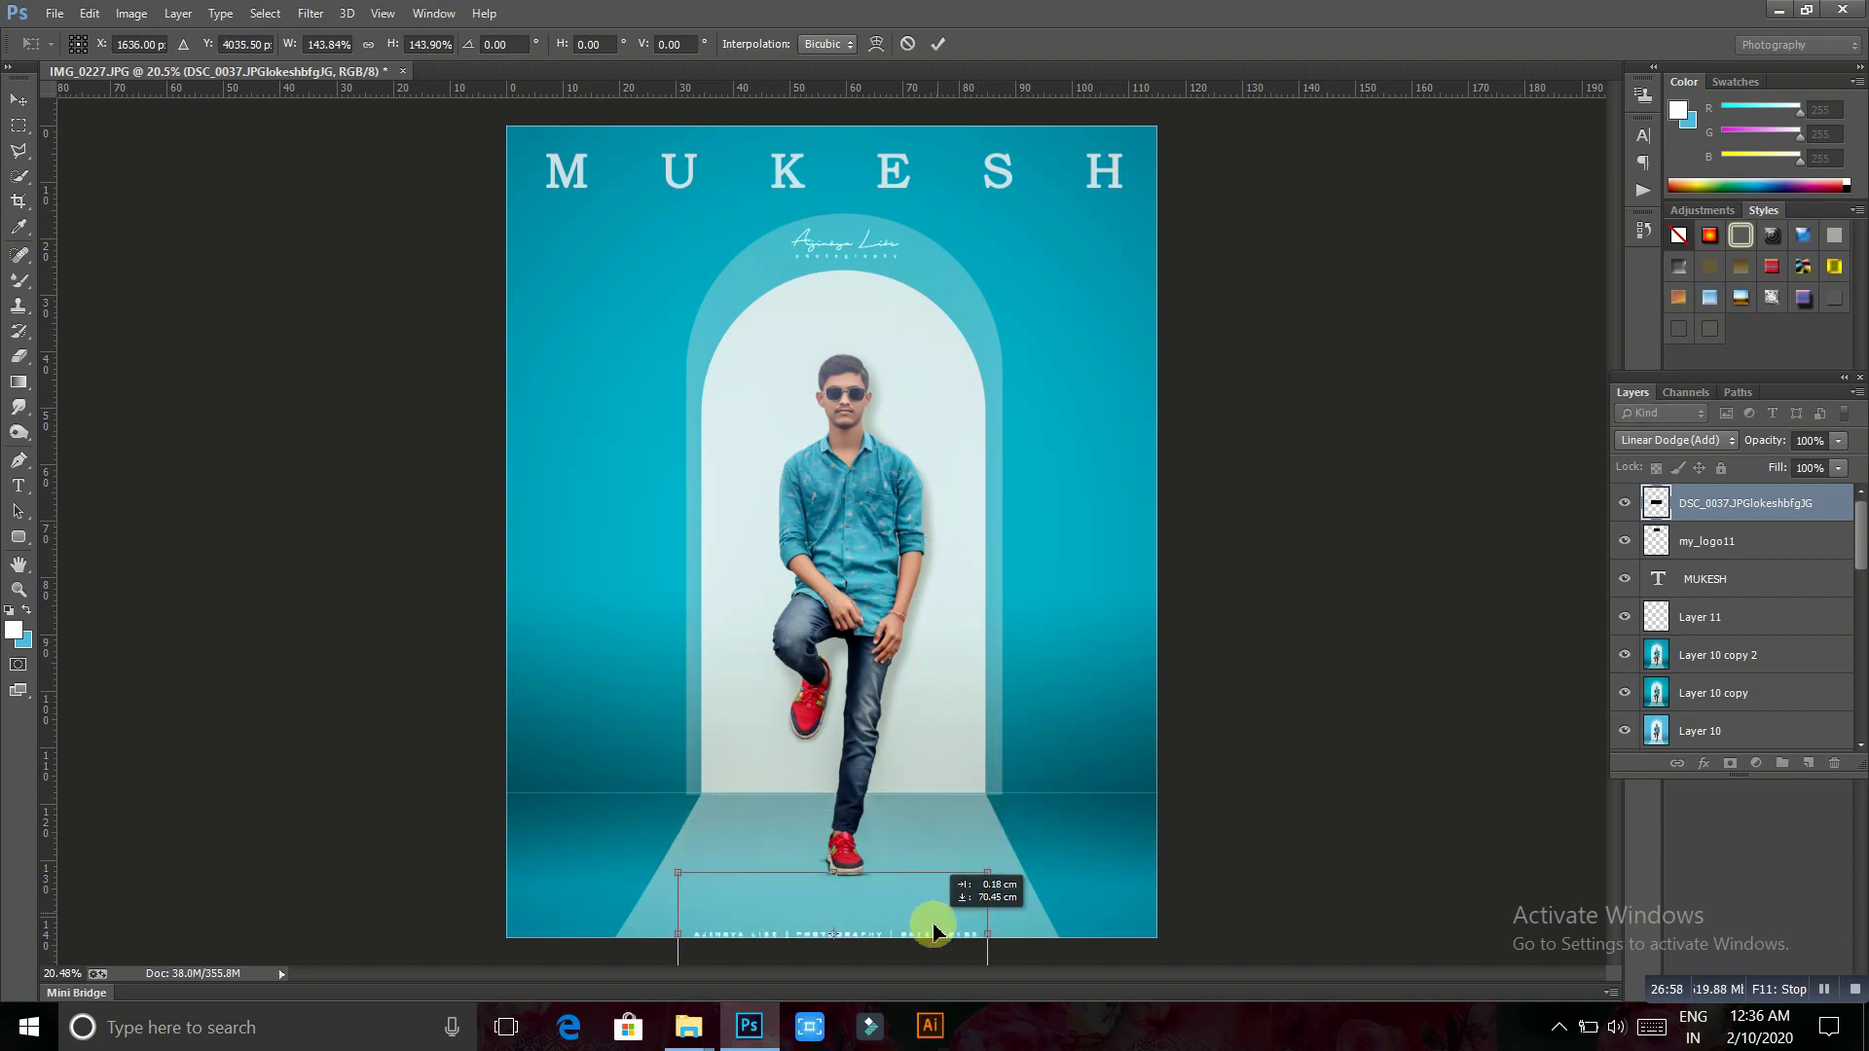
pyautogui.moveTo(988, 874); pyautogui.dragTo(1020, 856)
pyautogui.press('Return')
pyautogui.scroll(3, 906, 891)
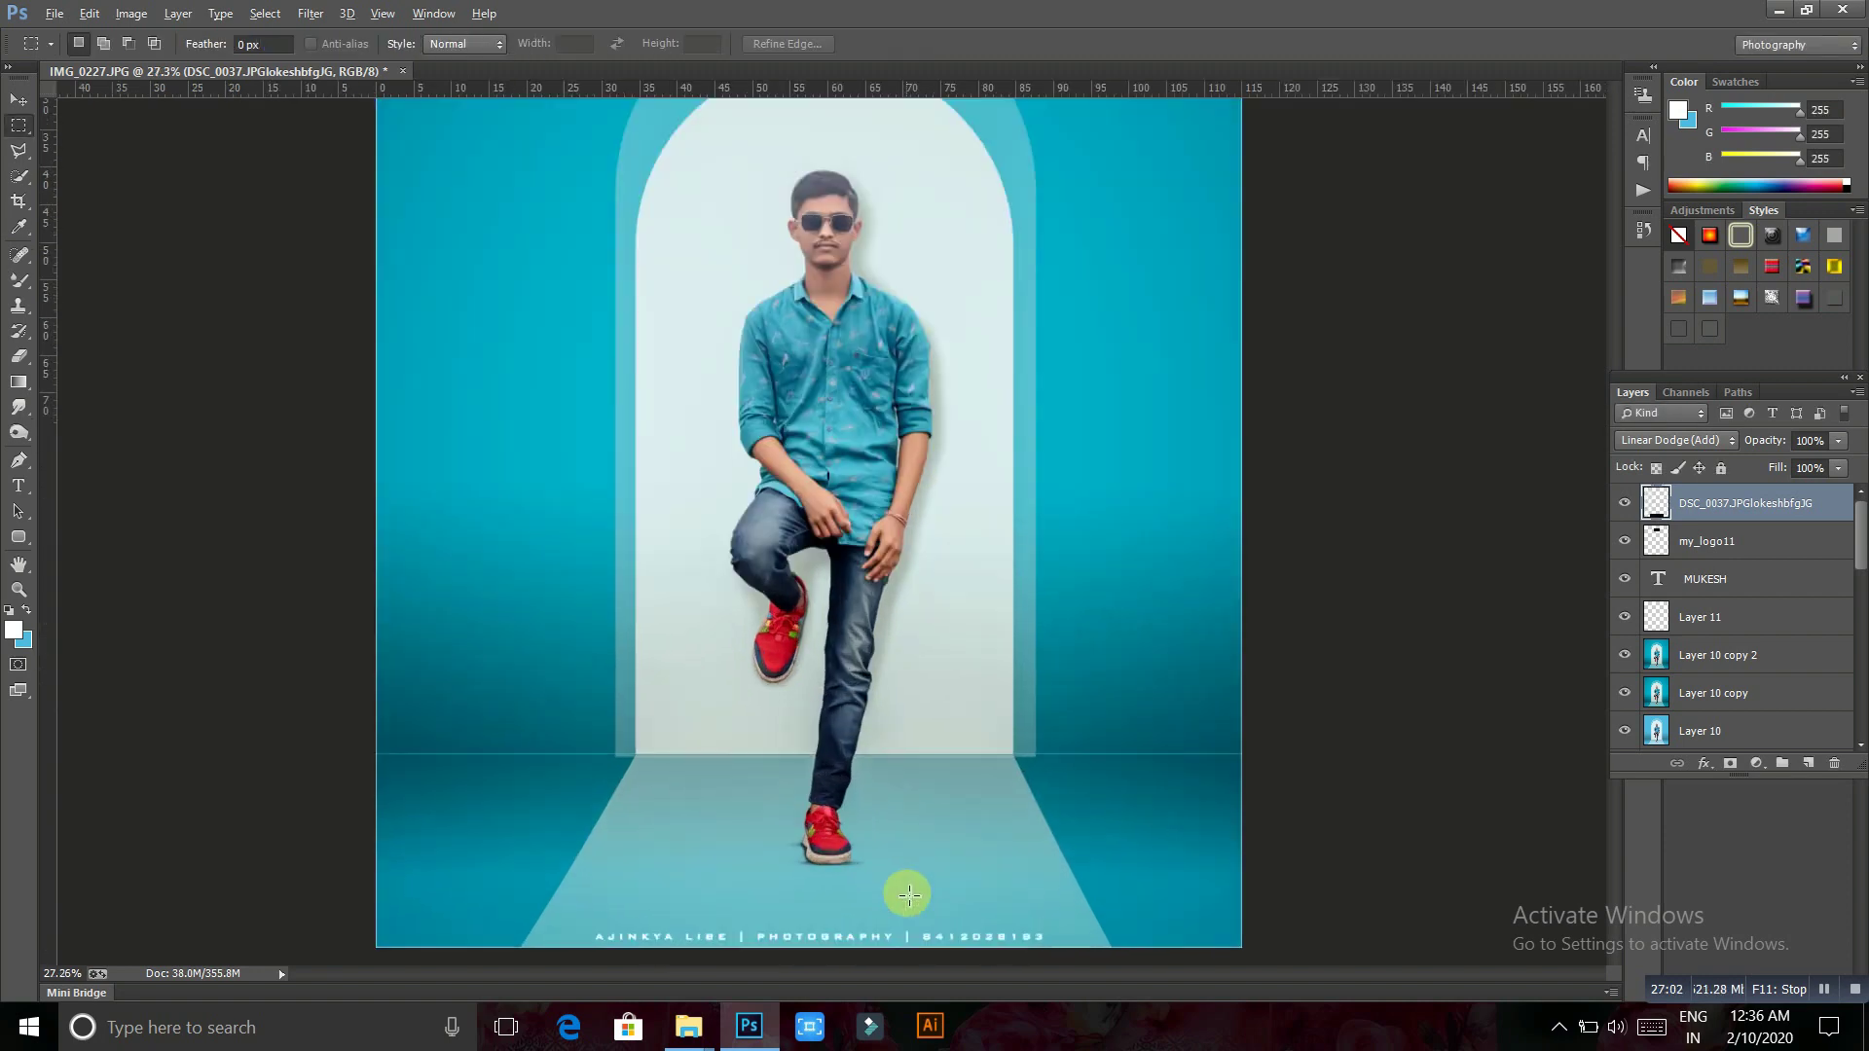
pyautogui.moveTo(905, 889); pyautogui.dragTo(903, 675)
pyautogui.scroll(1, 904, 674)
pyautogui.scroll(1, 905, 681)
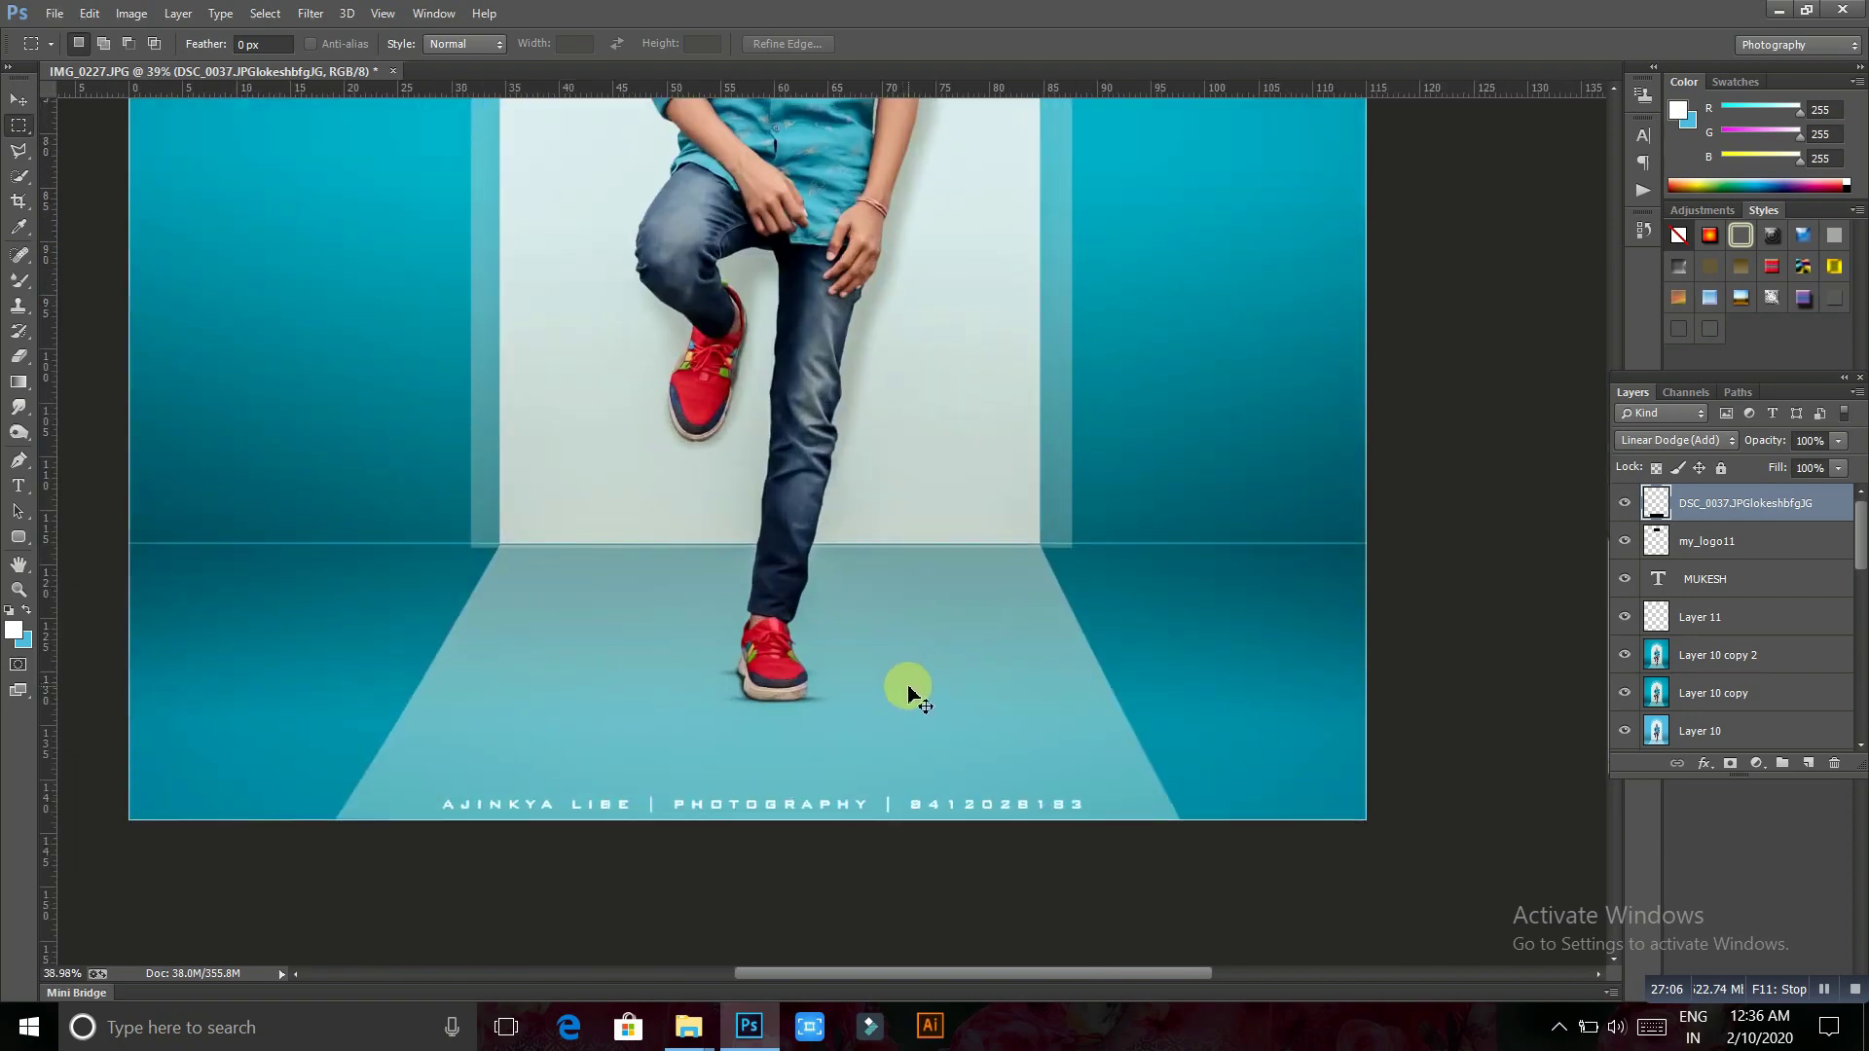
pyautogui.moveTo(908, 693); pyautogui.dragTo(905, 688)
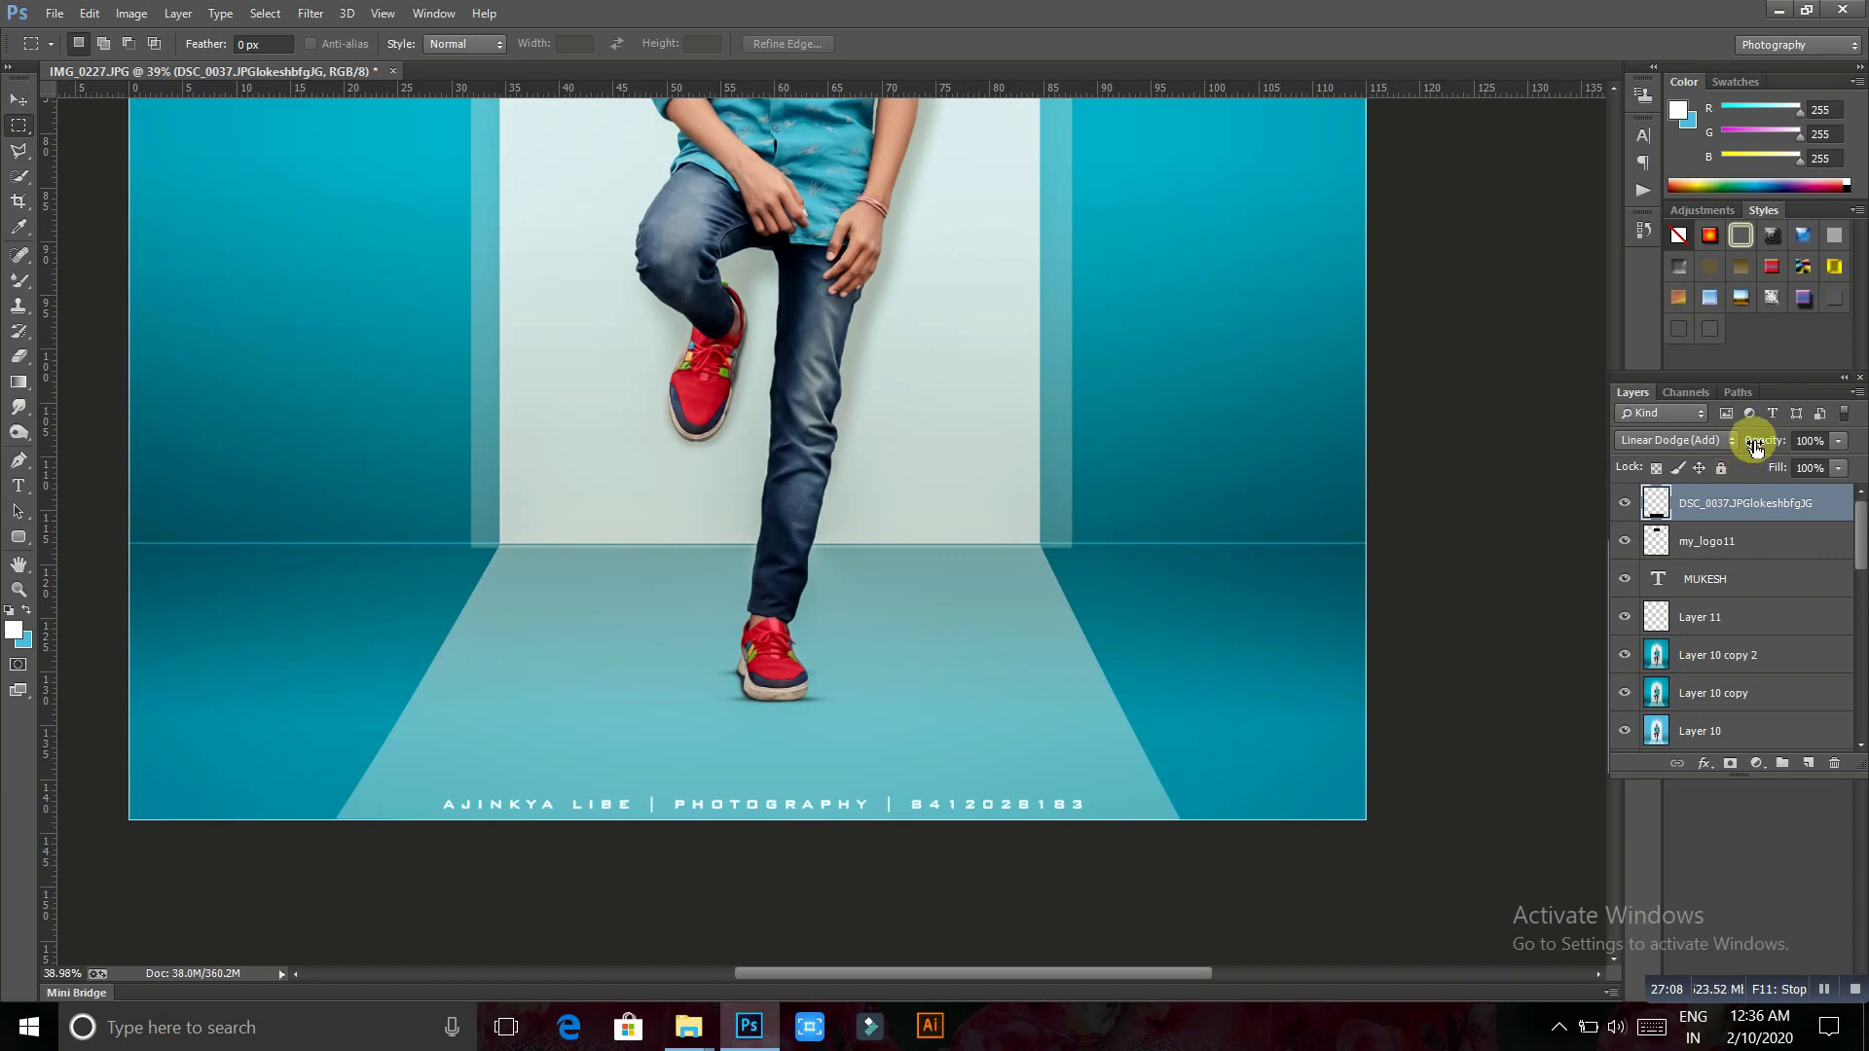
# Lower the contact line layer's opacity to 83%
pyautogui.moveTo(1755, 446); pyautogui.dragTo(1737, 446)
pyautogui.scroll(-1, 951, 516)
pyautogui.scroll(-5, 947, 519)
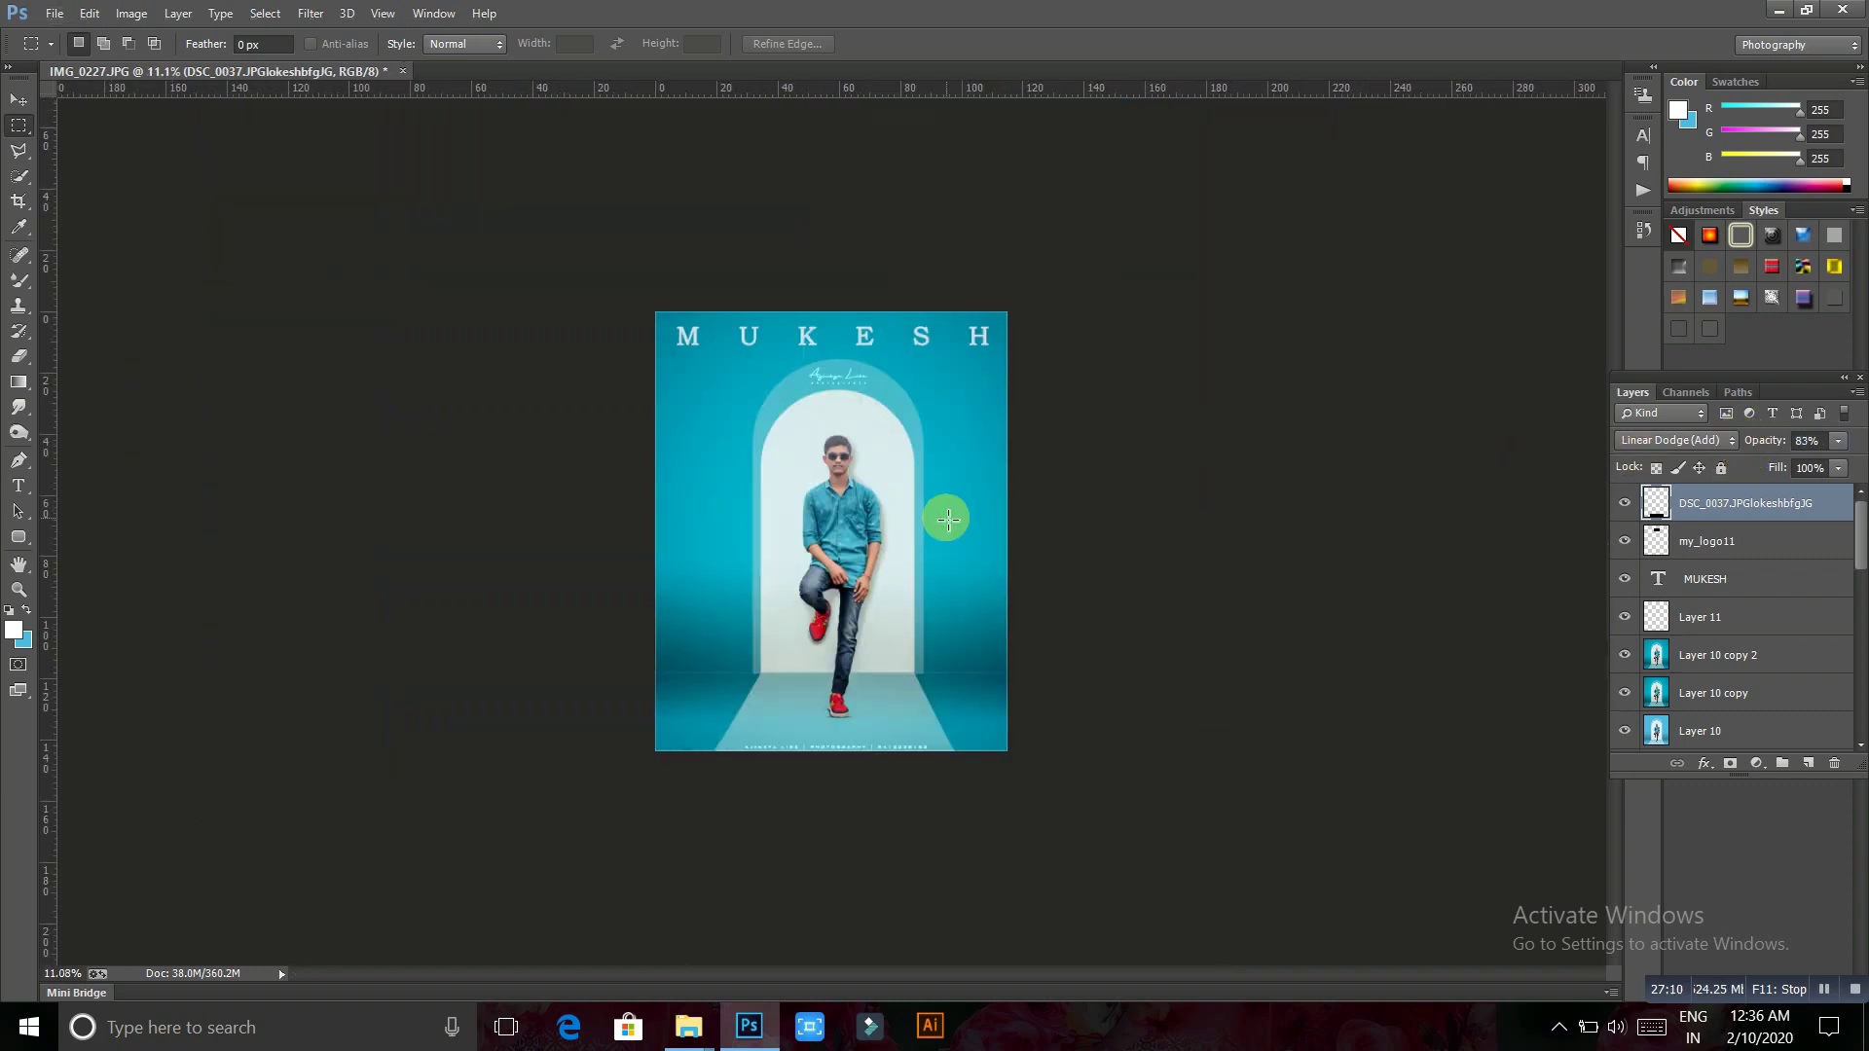
pyautogui.scroll(2, 947, 519)
pyautogui.scroll(1, 947, 519)
pyautogui.scroll(1, 948, 519)
pyautogui.scroll(1, 947, 519)
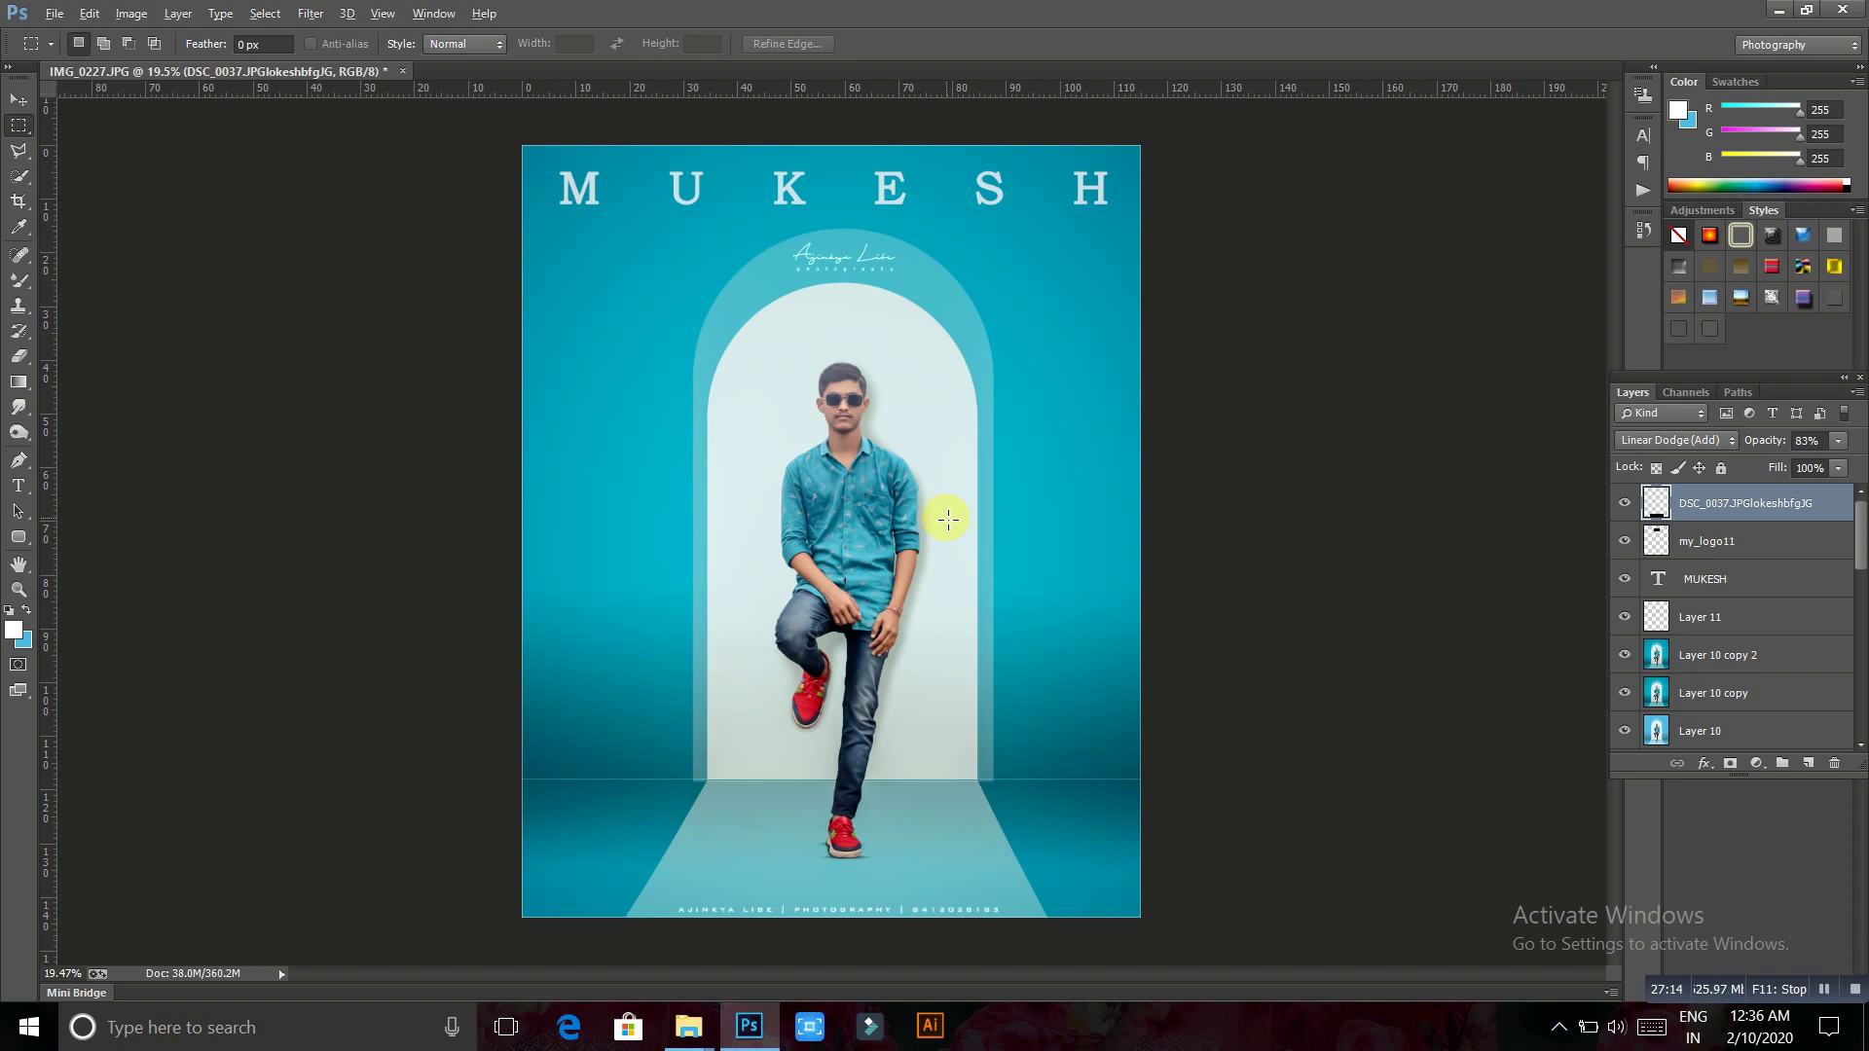
pyautogui.scroll(1, 947, 519)
pyautogui.scroll(-1, 976, 517)
pyautogui.scroll(-5, 1645, 613)
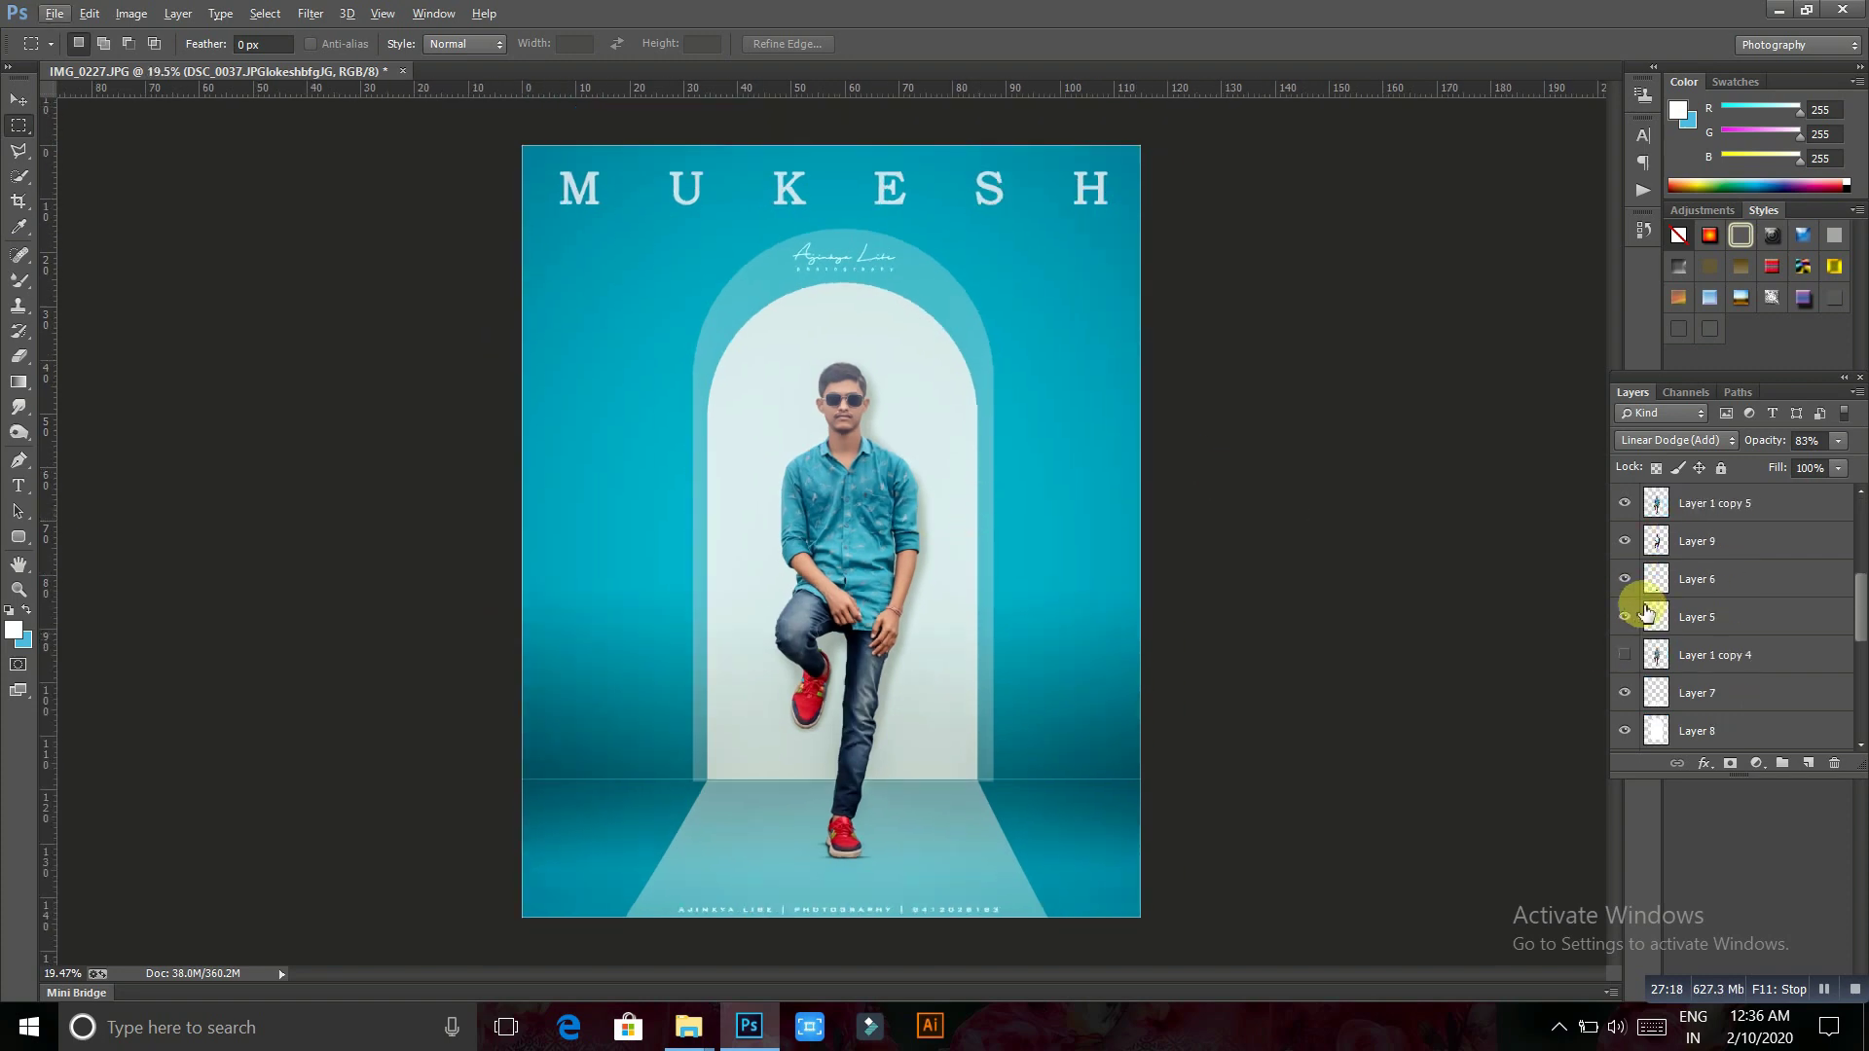
pyautogui.scroll(-2, 1645, 613)
pyautogui.scroll(-1, 1654, 636)
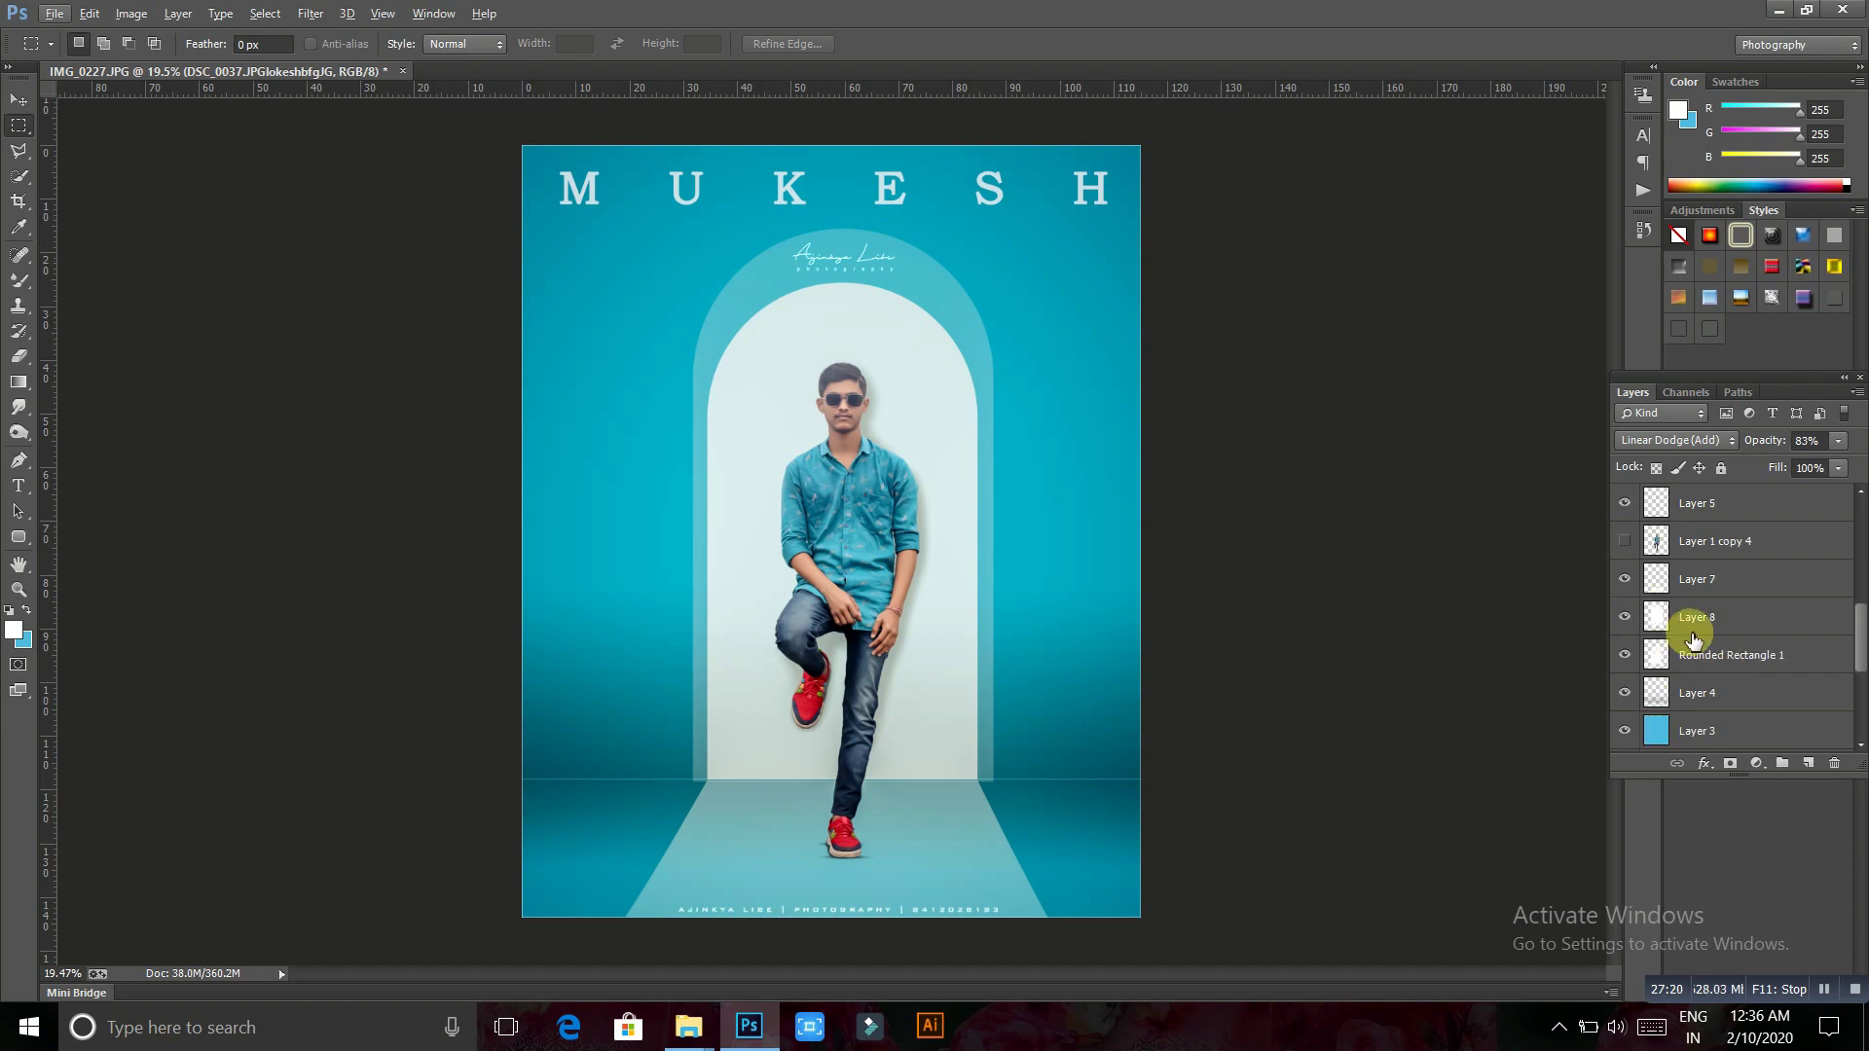
pyautogui.scroll(-1, 1695, 640)
pyautogui.scroll(3, 1697, 599)
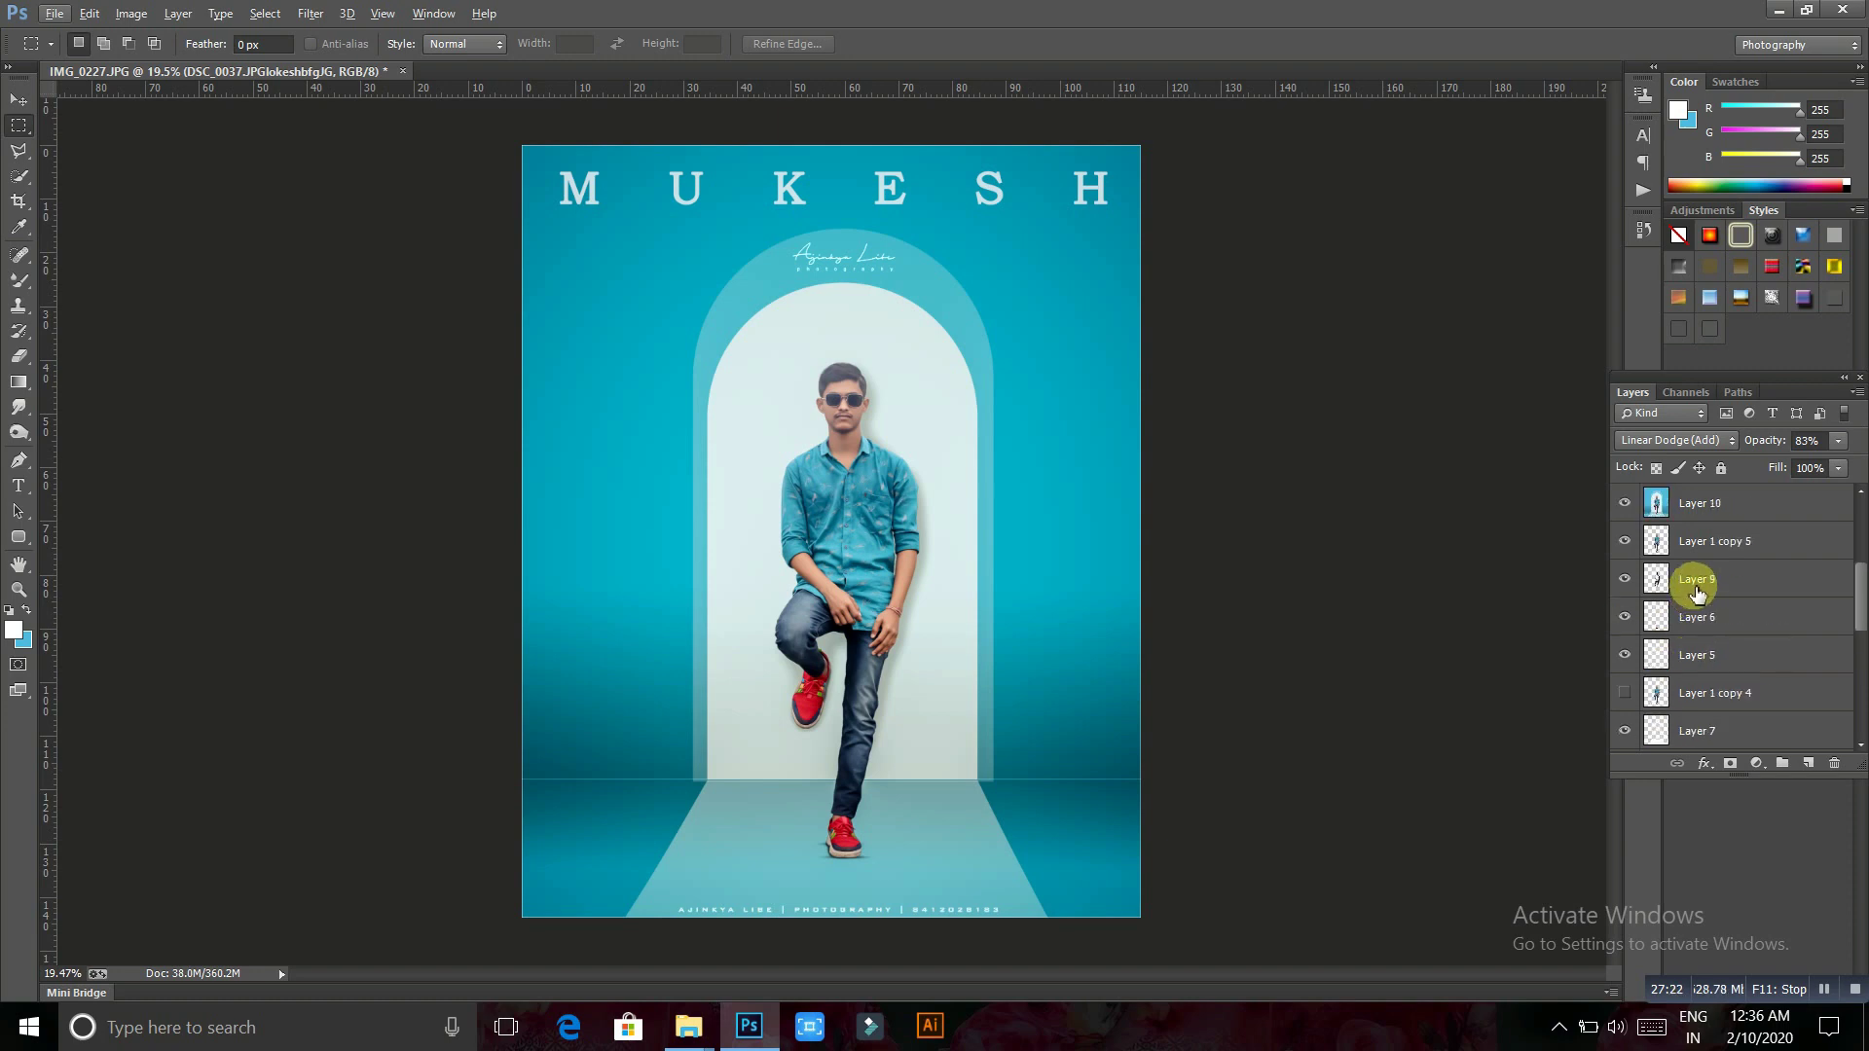
pyautogui.scroll(3, 1697, 594)
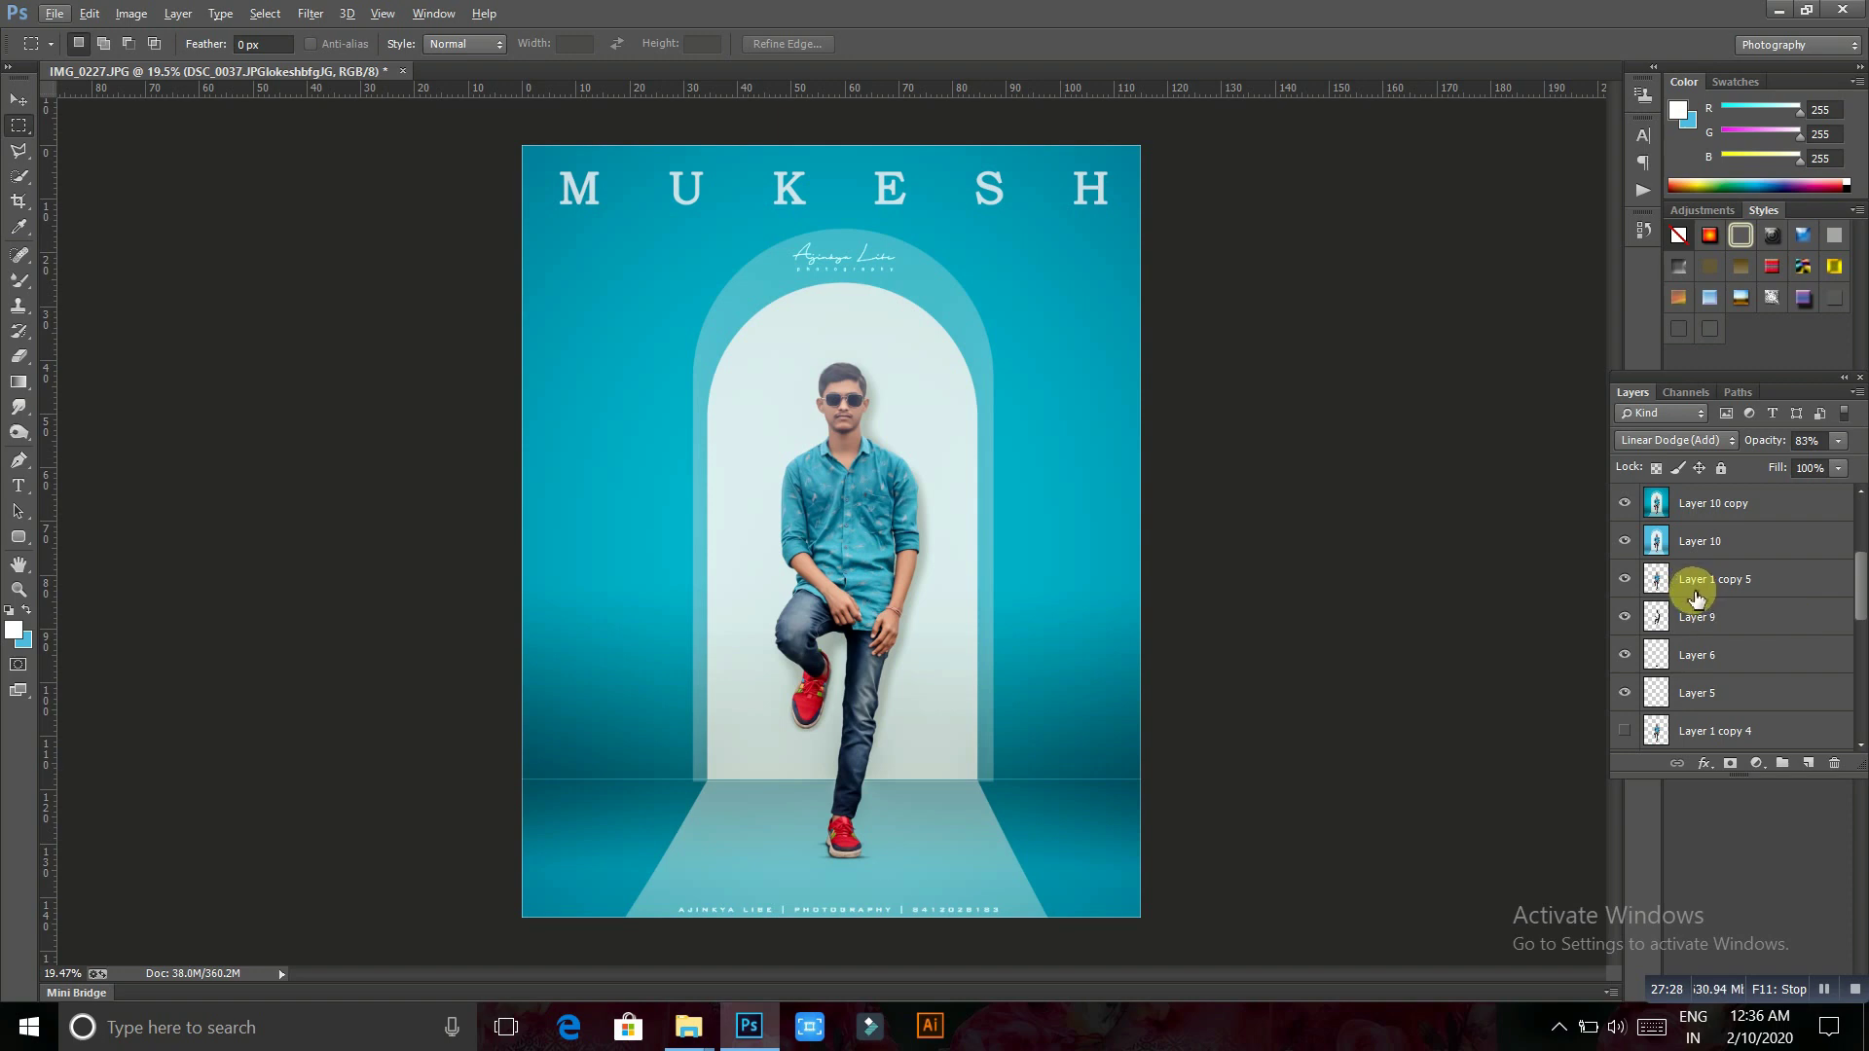
pyautogui.click(1086, 522)
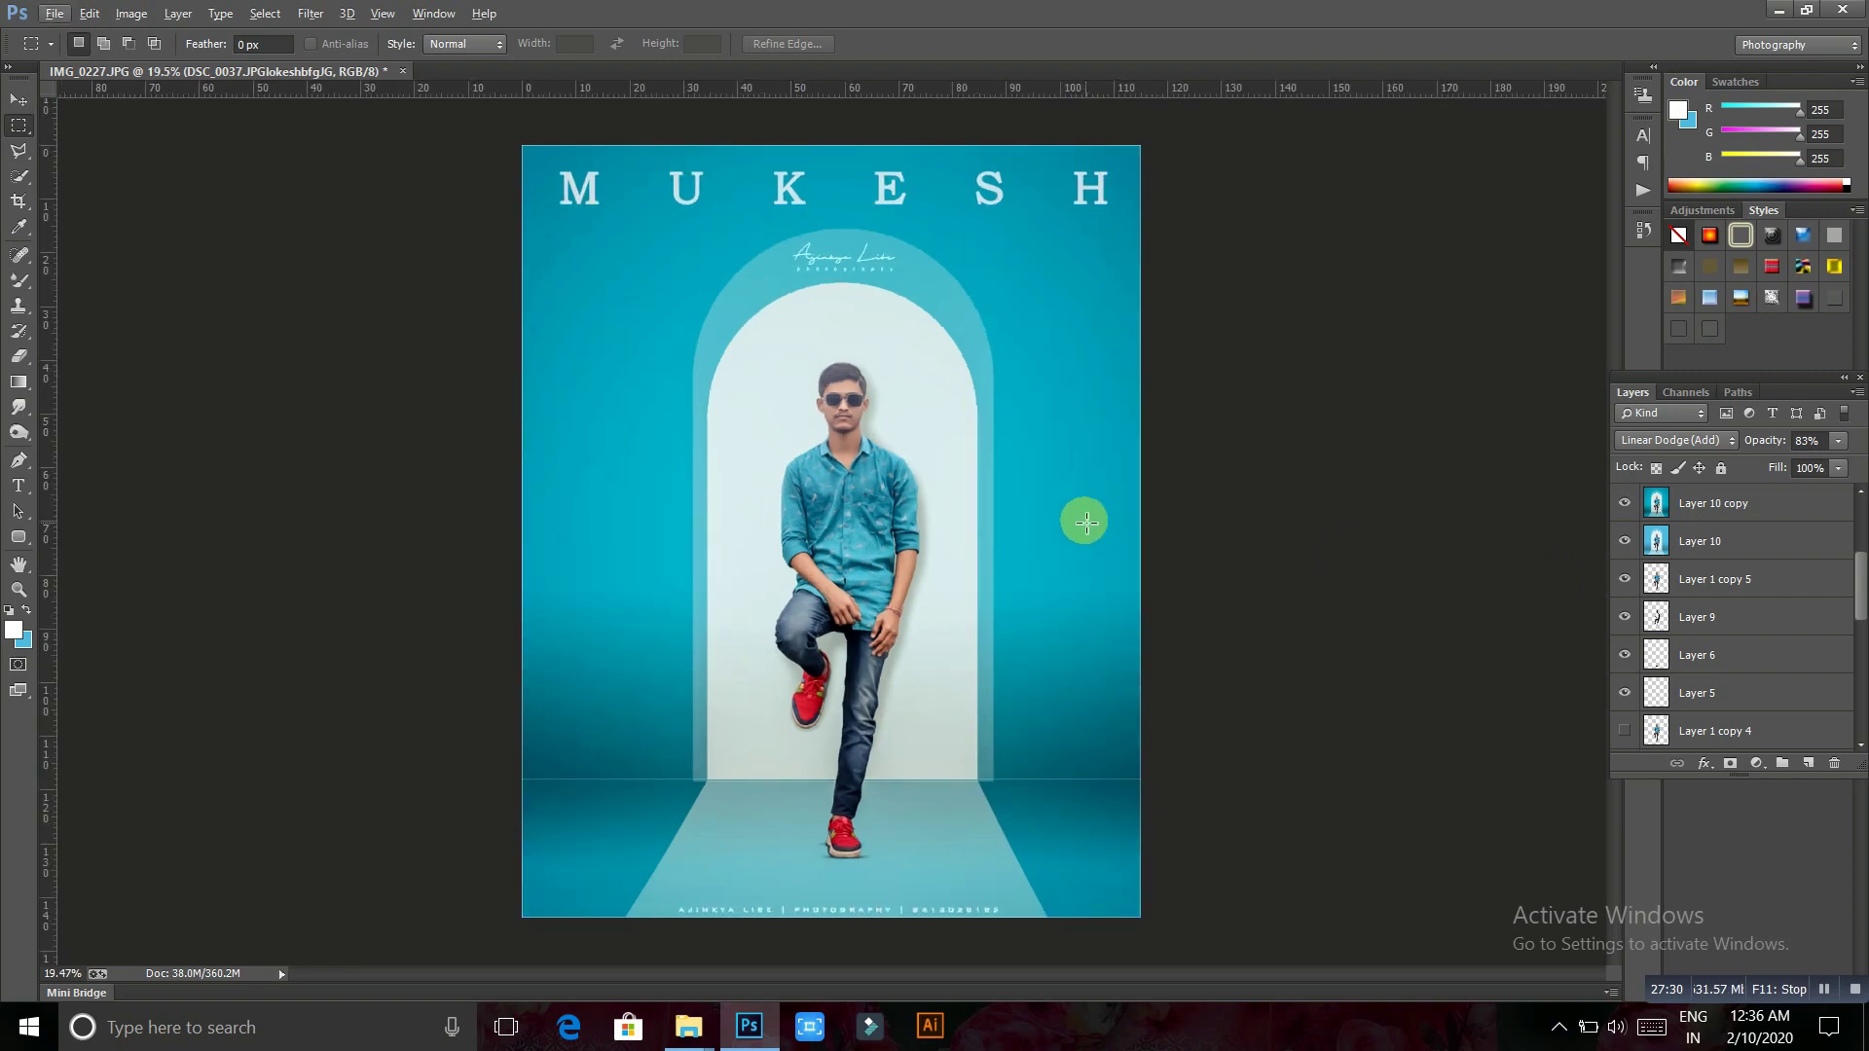
pyautogui.press('alt')
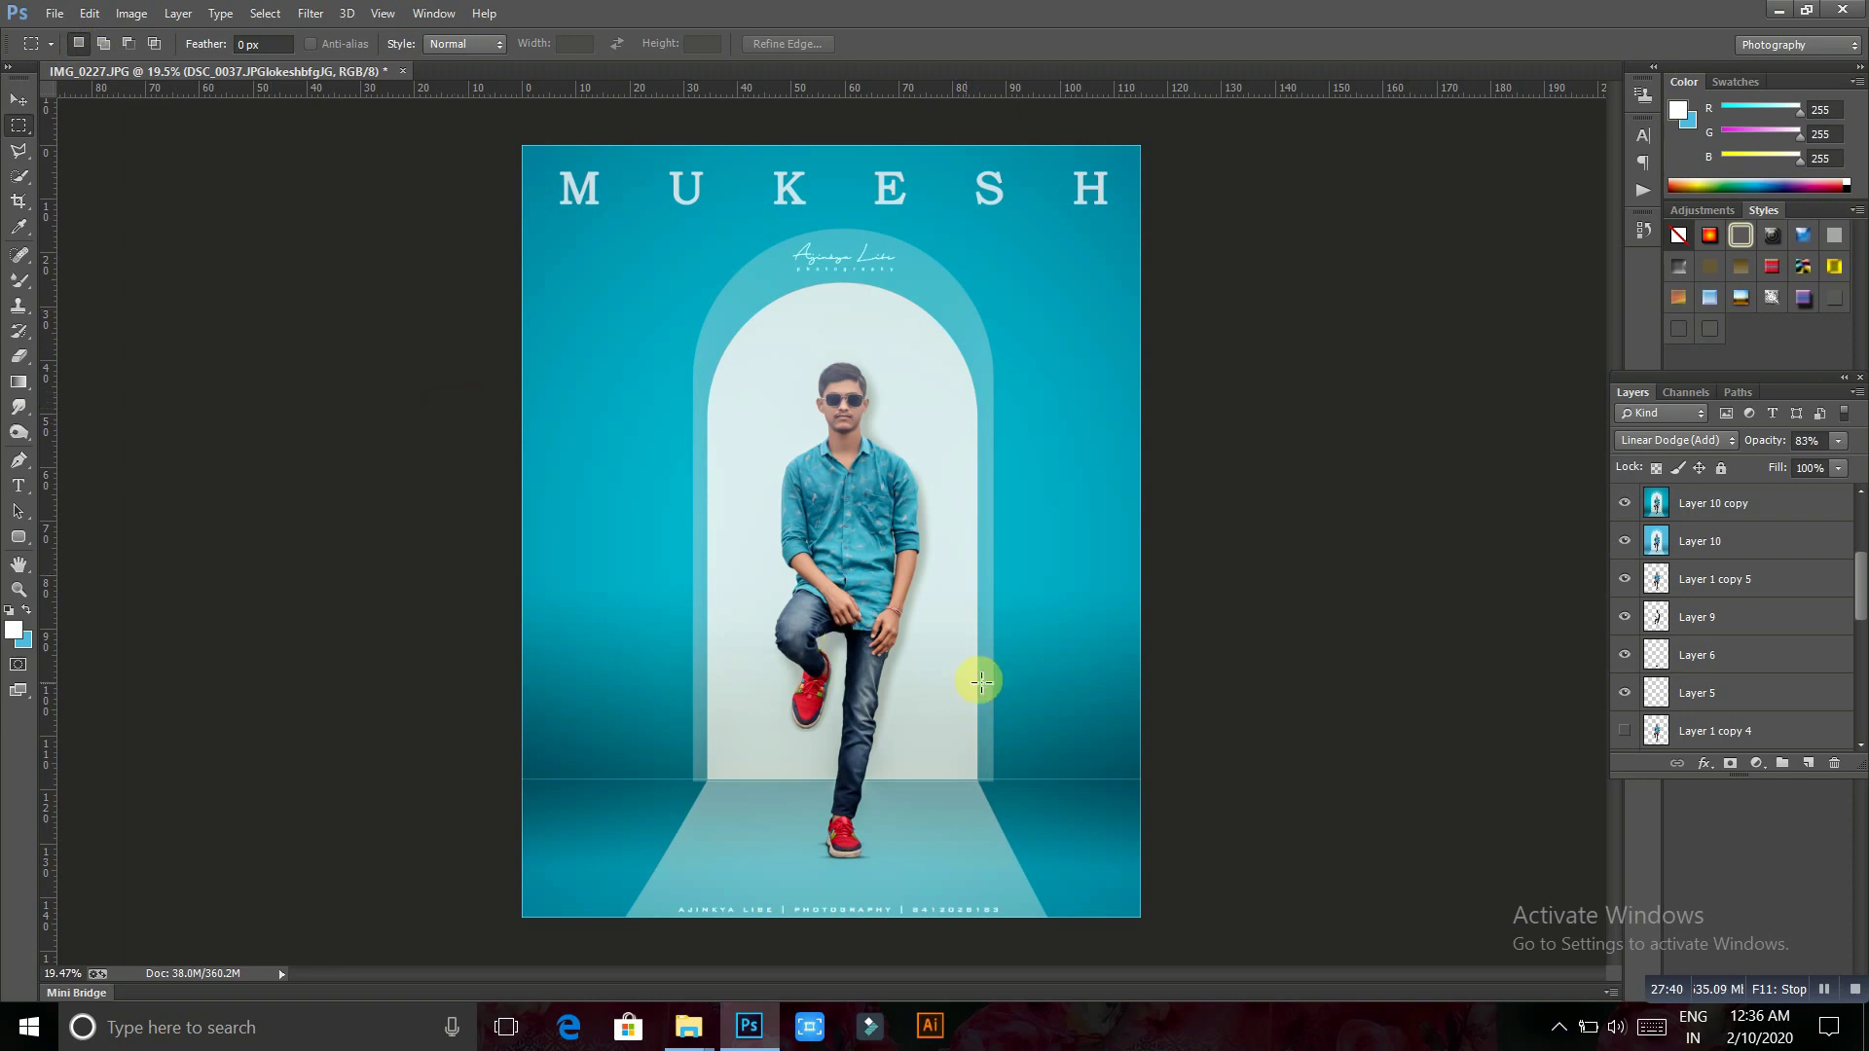
pyautogui.click(1019, 605)
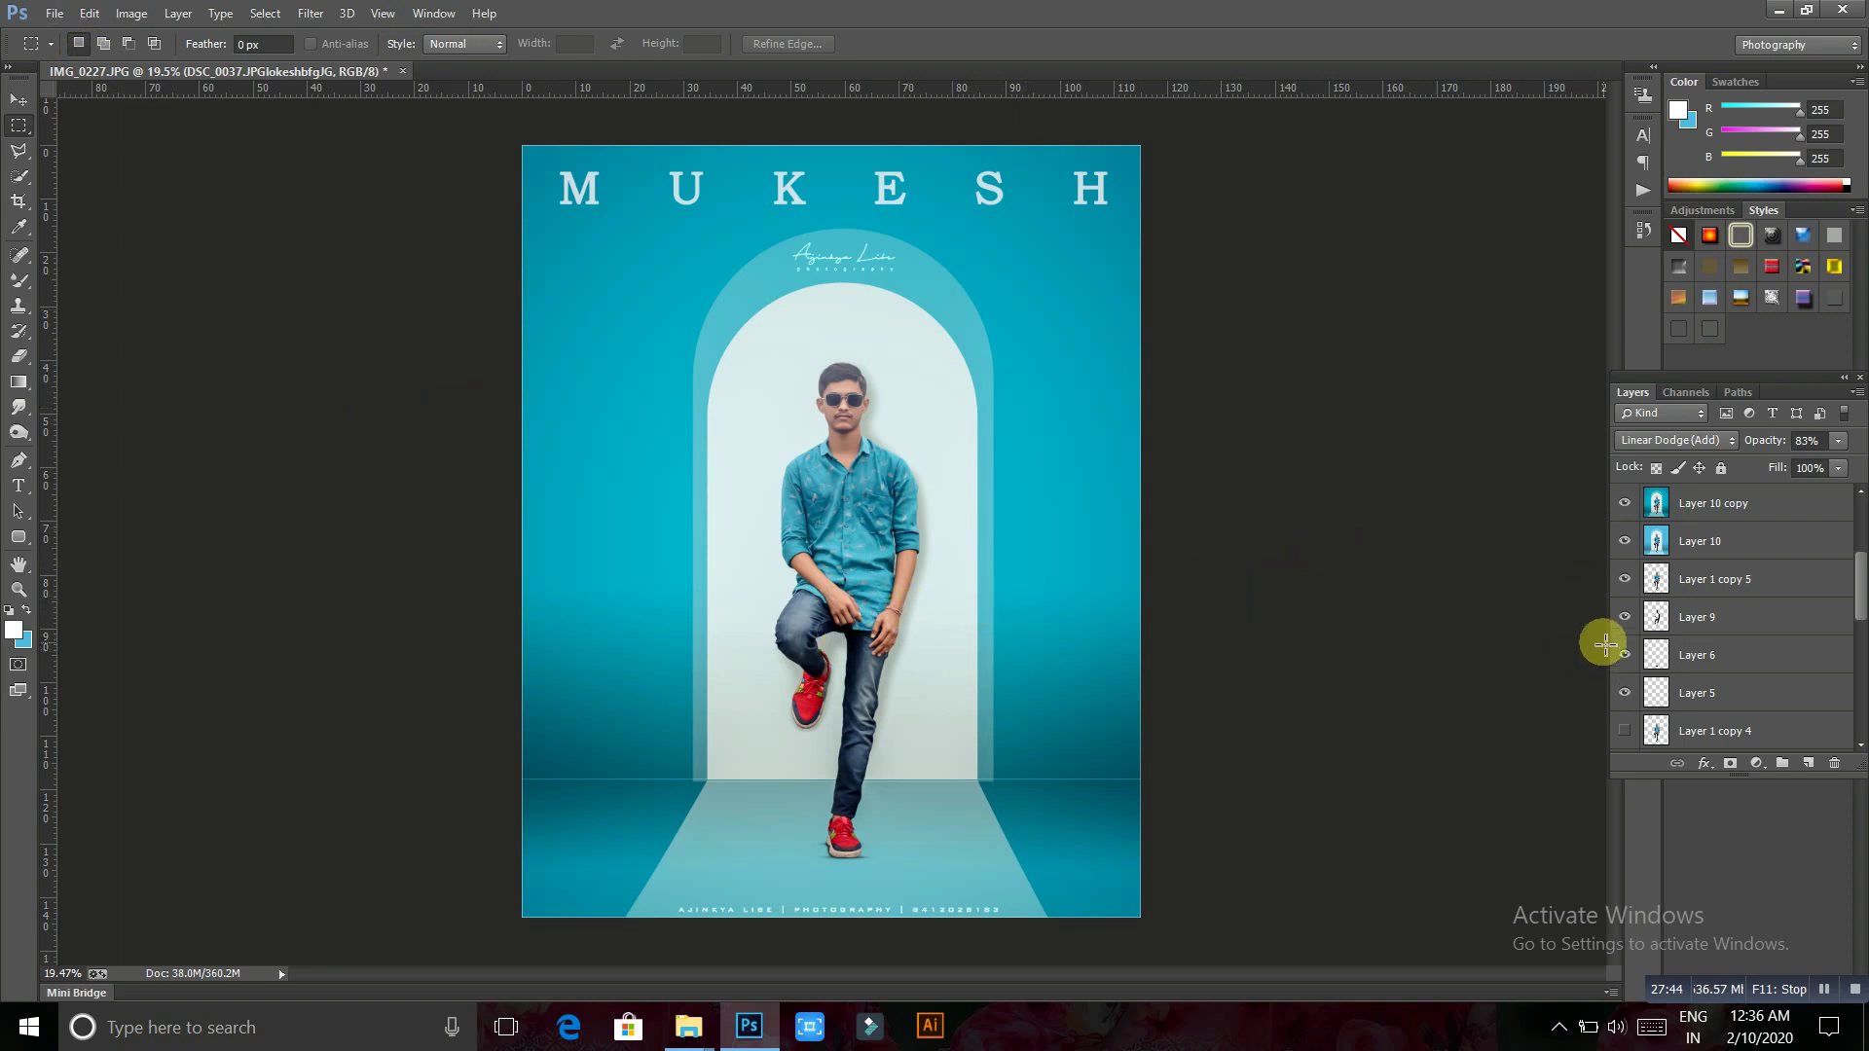
pyautogui.scroll(-3, 1693, 647)
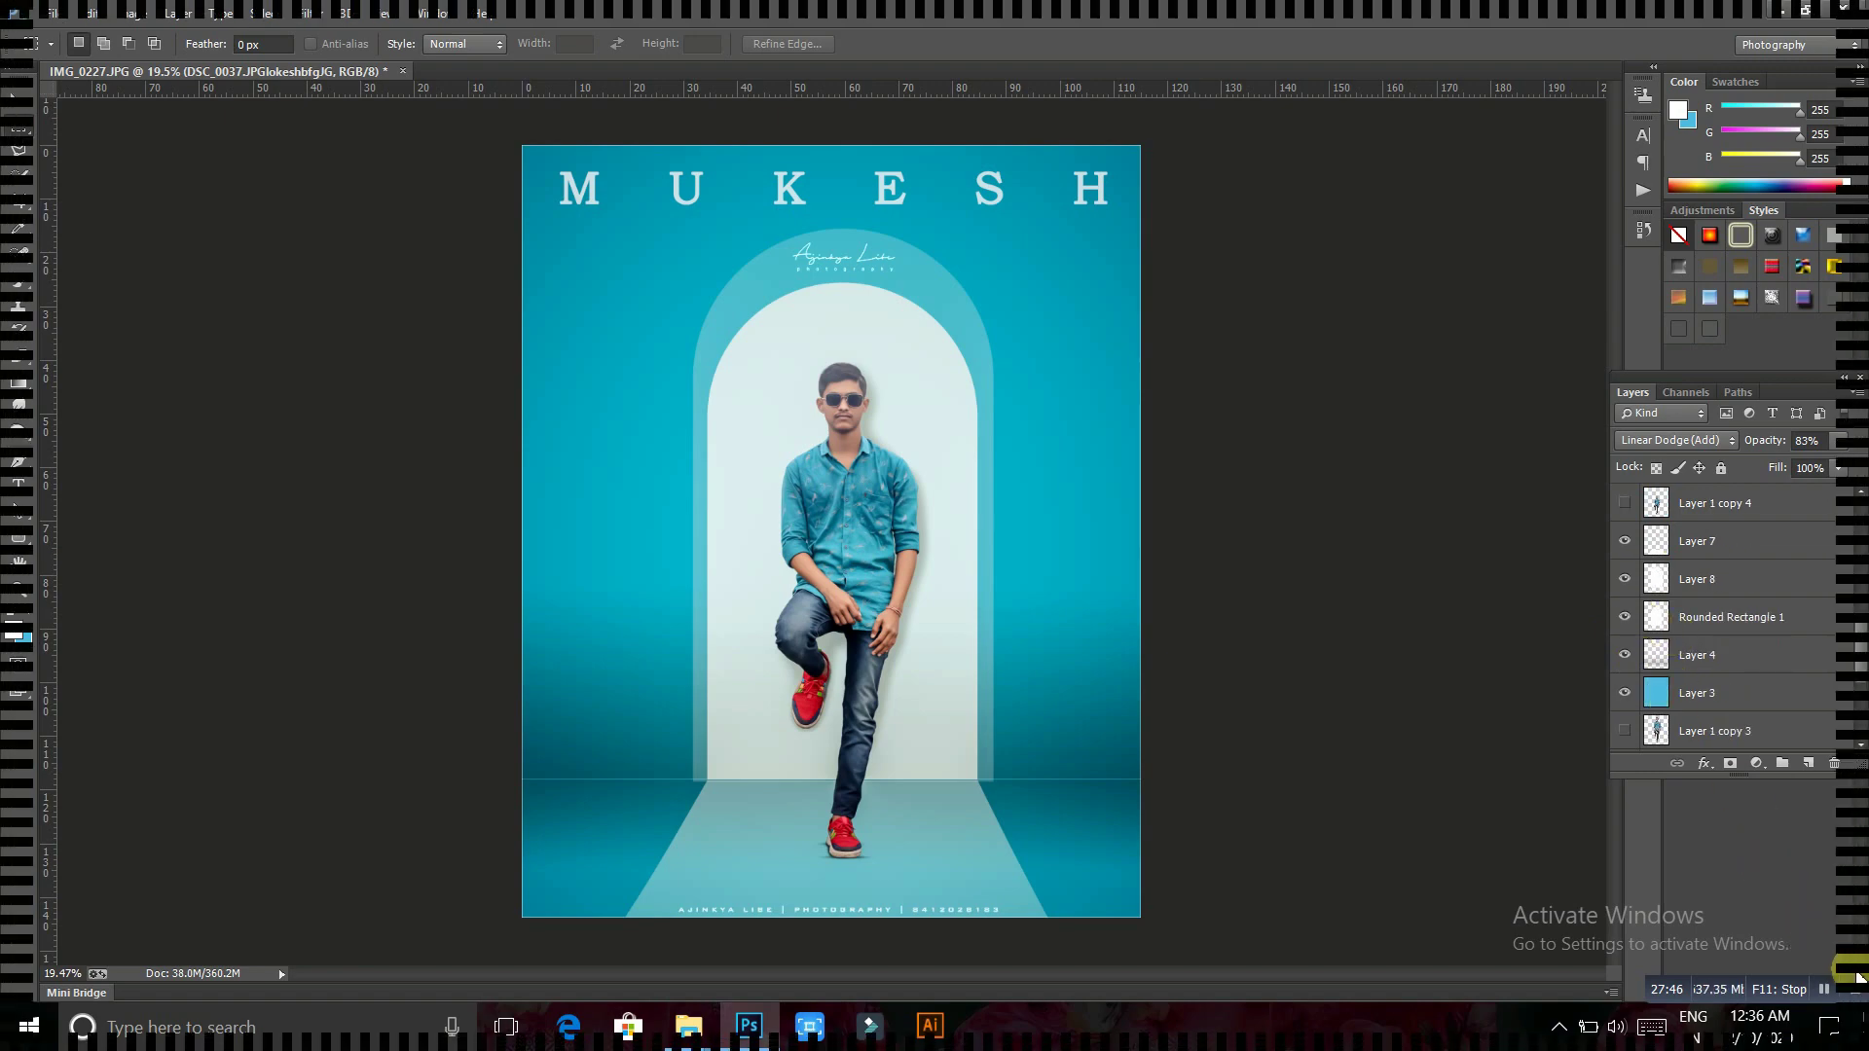